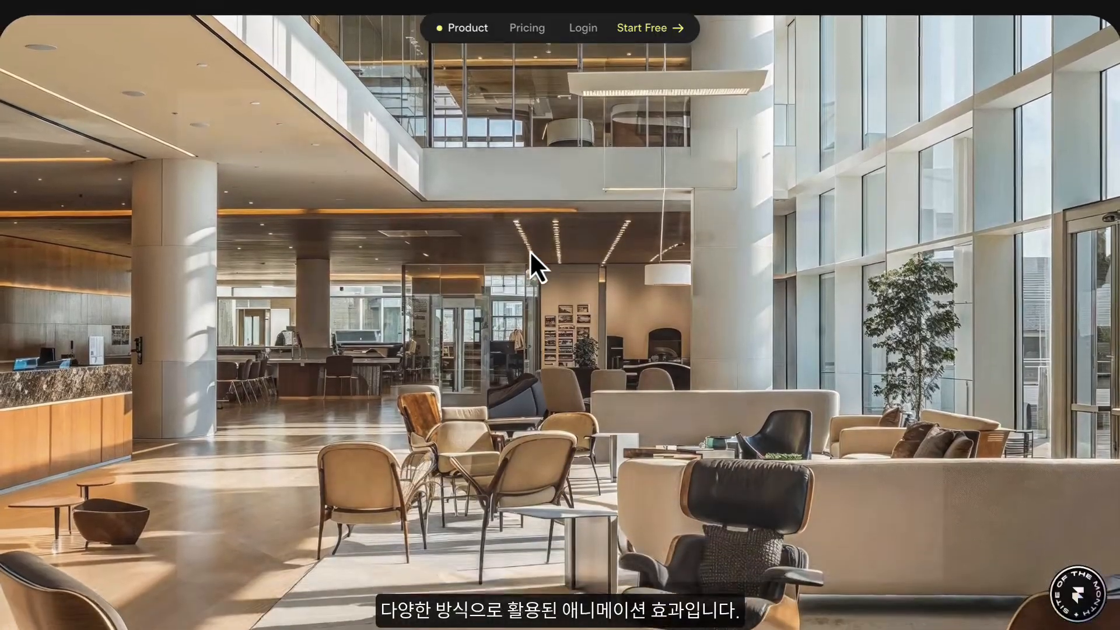
- Examine the product site's scroll animations and its feature cards for tasks, teammates, schedule shifts and the project pipeline
scroll(531, 257, down, 10)
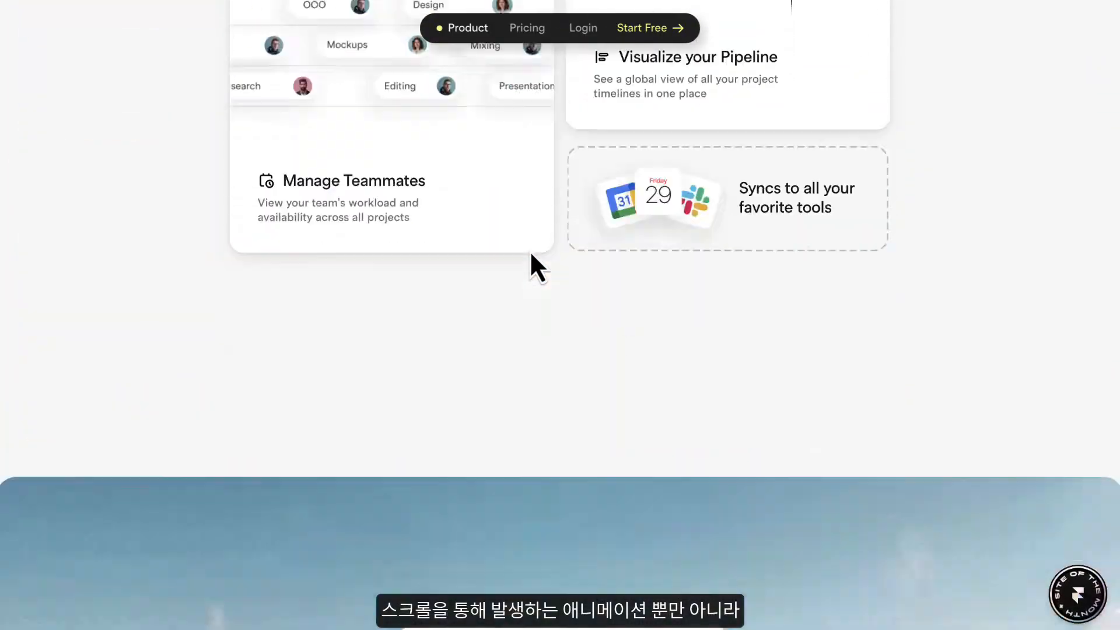
scroll(531, 256, up, 8)
scroll(531, 255, up, 5)
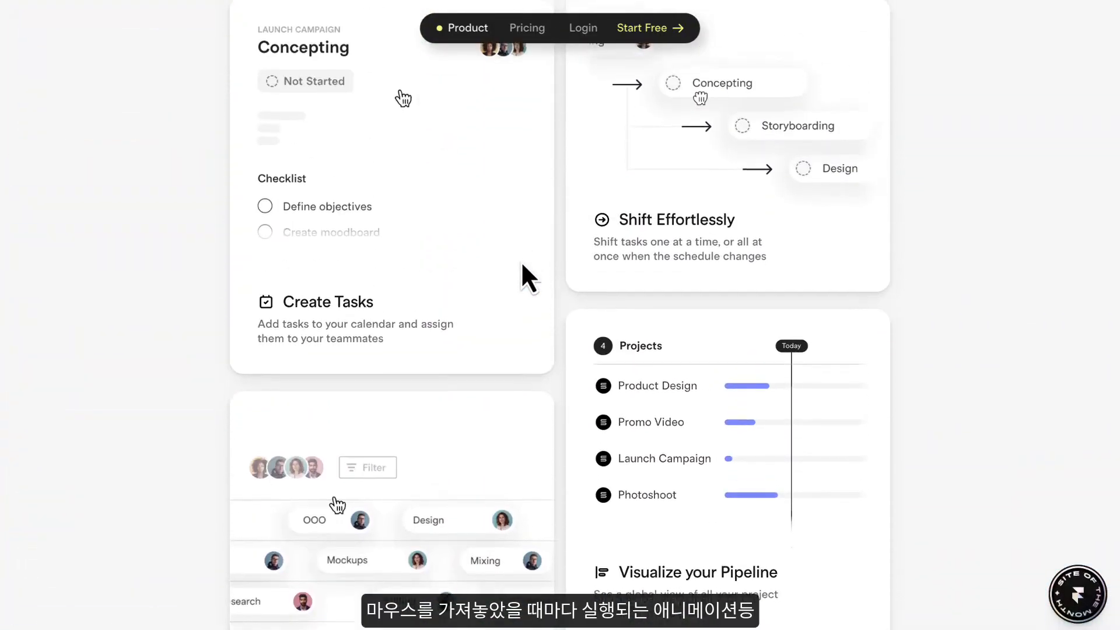
scroll(474, 288, down, 3)
scroll(473, 279, up, 1)
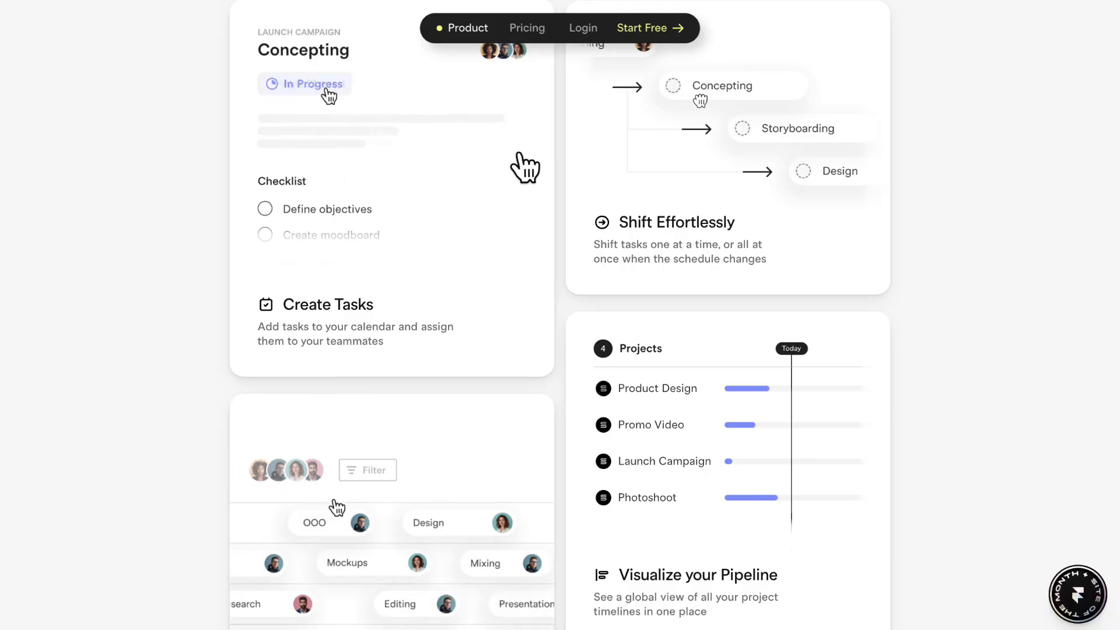
scroll(738, 458, down, 15)
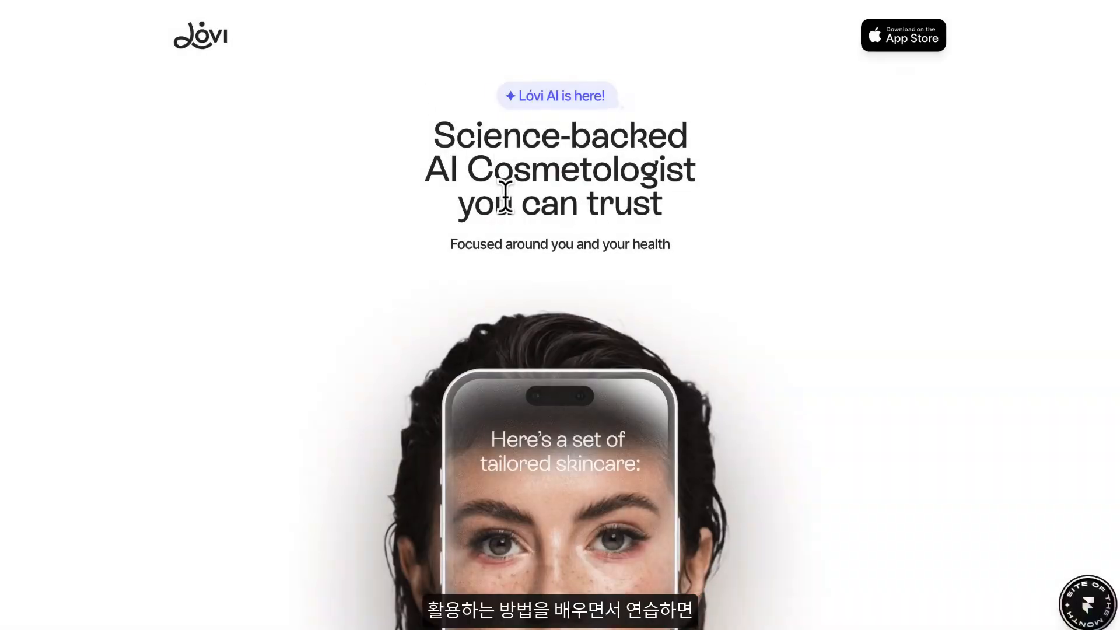
- Look through the Lóvi skincare site, from the scroll-revealed intro text to the face scan and skin tracking sections
scroll(505, 197, down, 10)
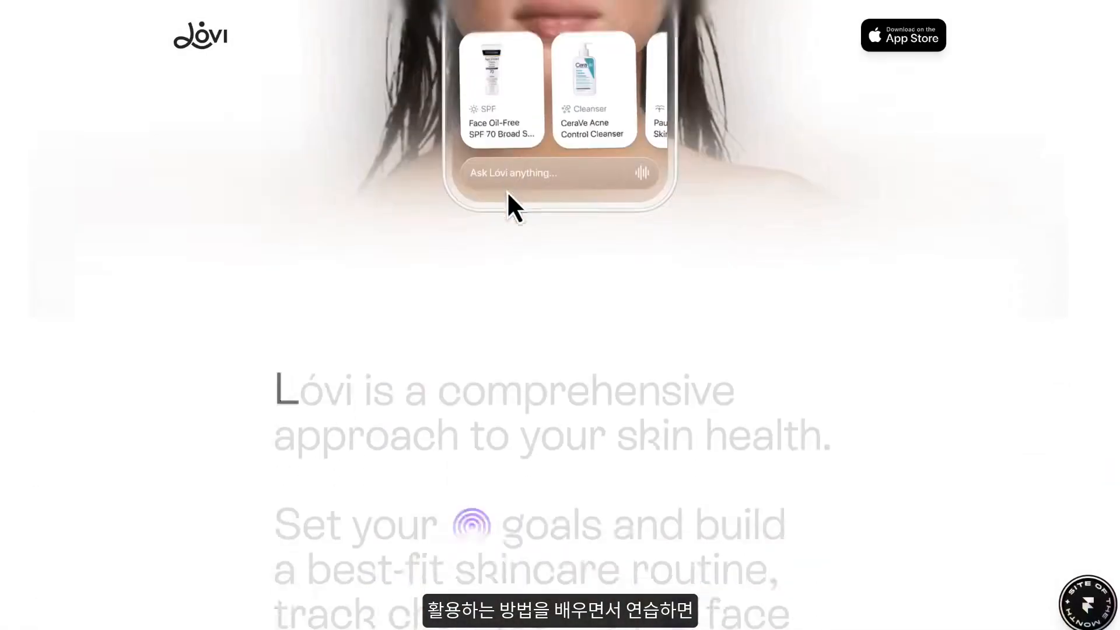
scroll(508, 195, down, 10)
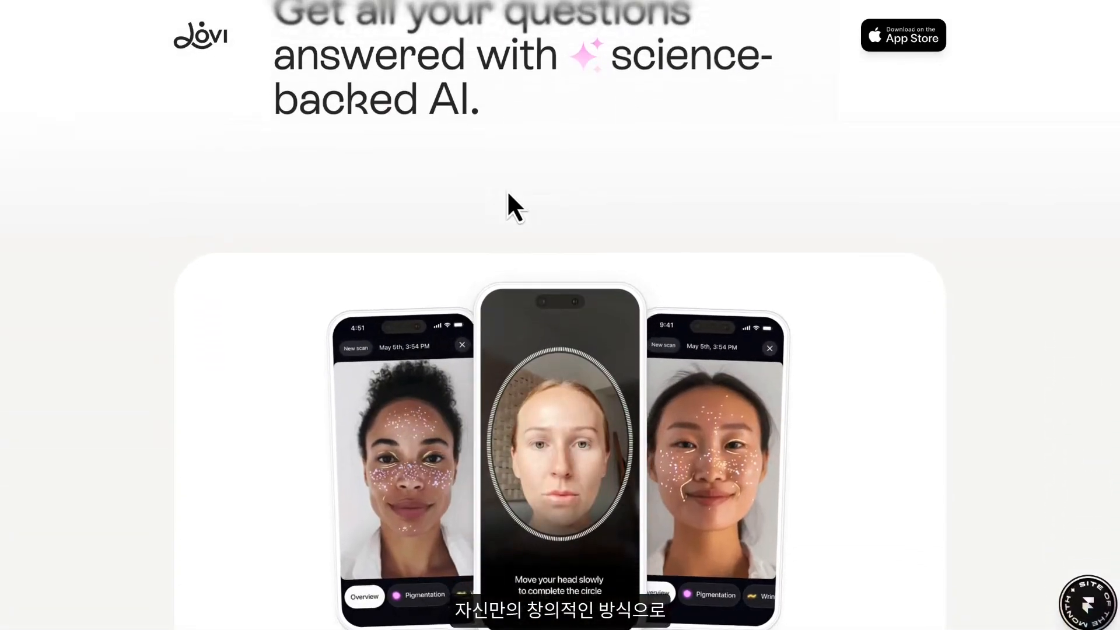
scroll(506, 182, down, 5)
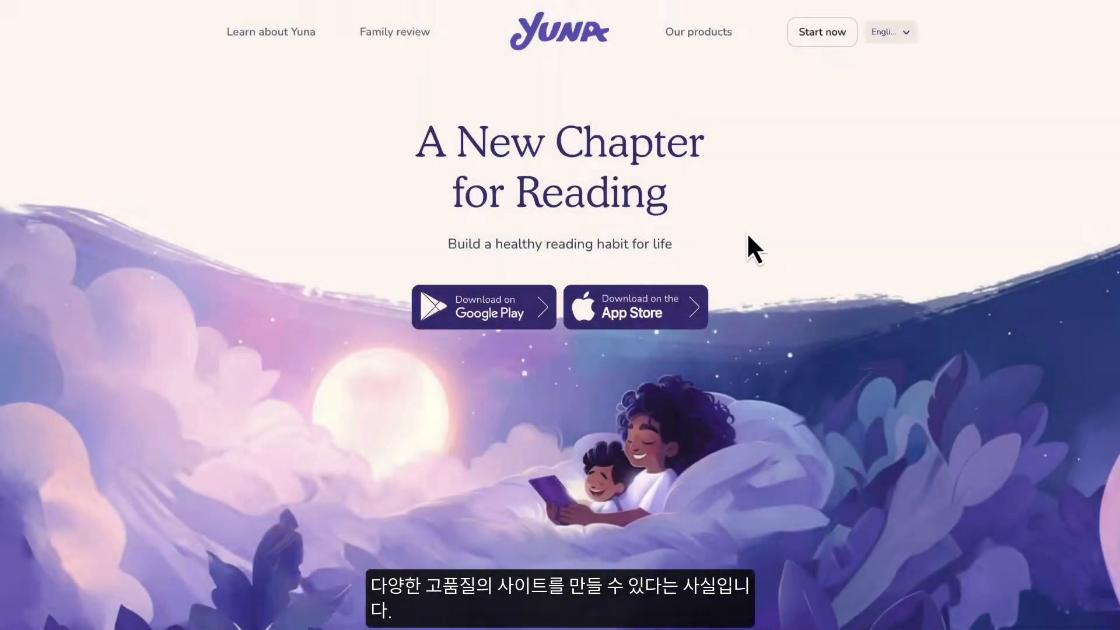
scroll(749, 242, down, 10)
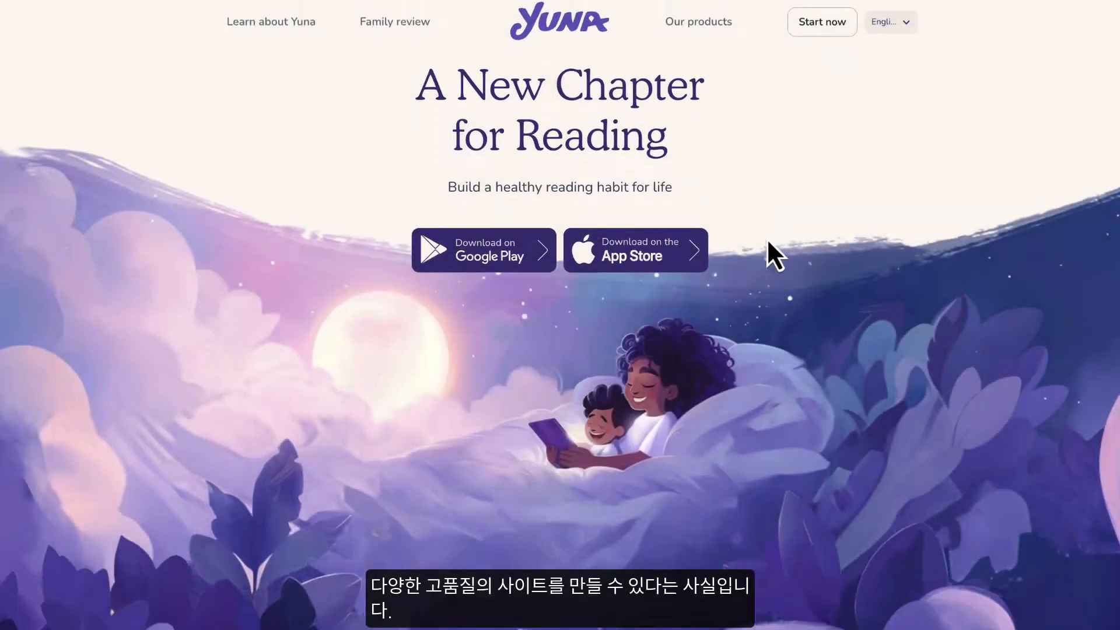
- Look through the Yuna reading site from the illustrated hero to the story cards and reading habit section
scroll(765, 233, down, 10)
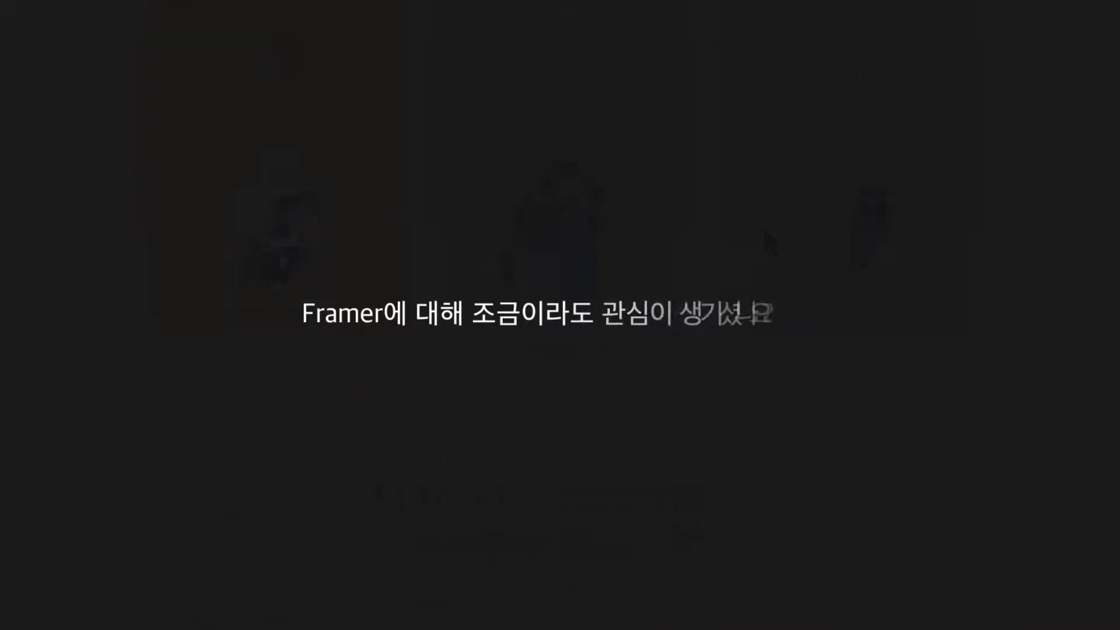
scroll(763, 229, down, 12)
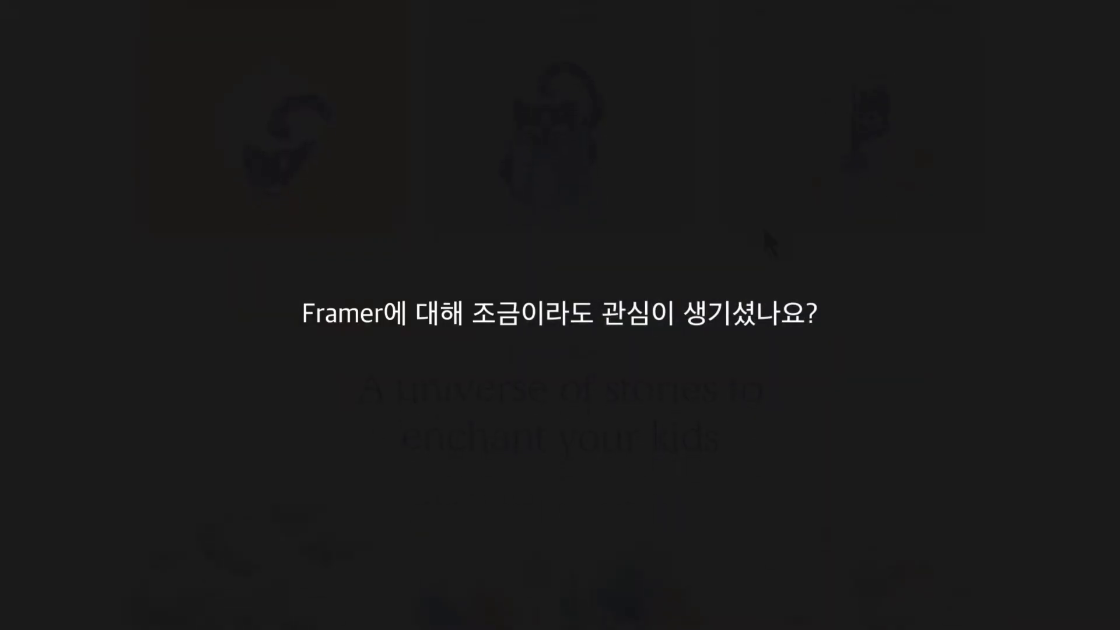
scroll(761, 222, down, 15)
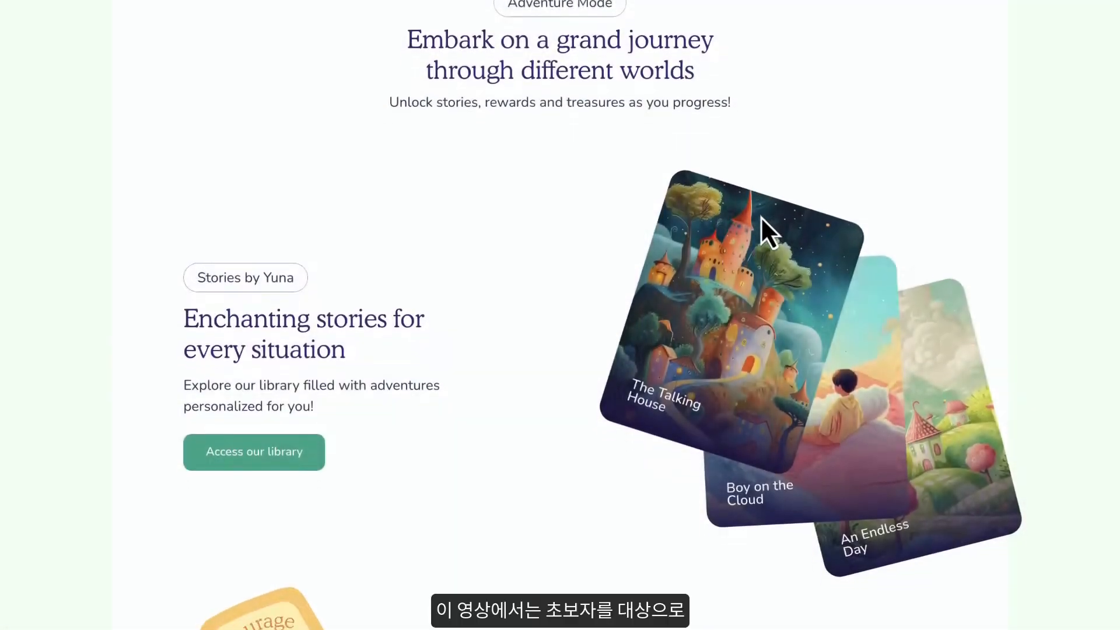
scroll(759, 217, down, 5)
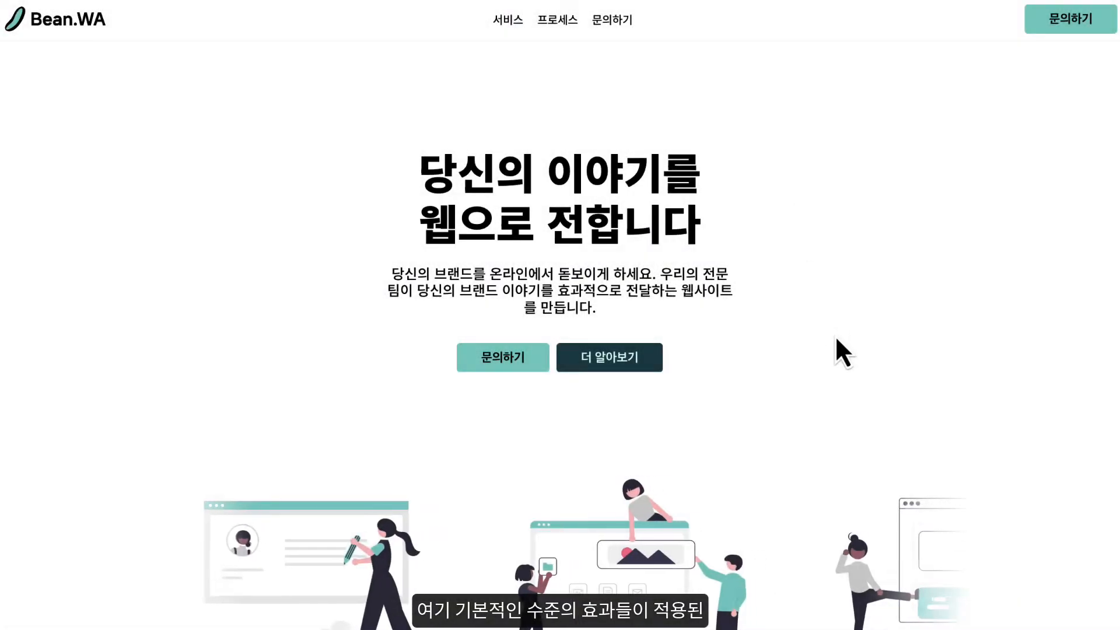
- Examine the sample web agency site's hero, service cards, contact call-to-action and project process sections and their effects
scroll(834, 334, down, 2)
scroll(834, 334, down, 2)
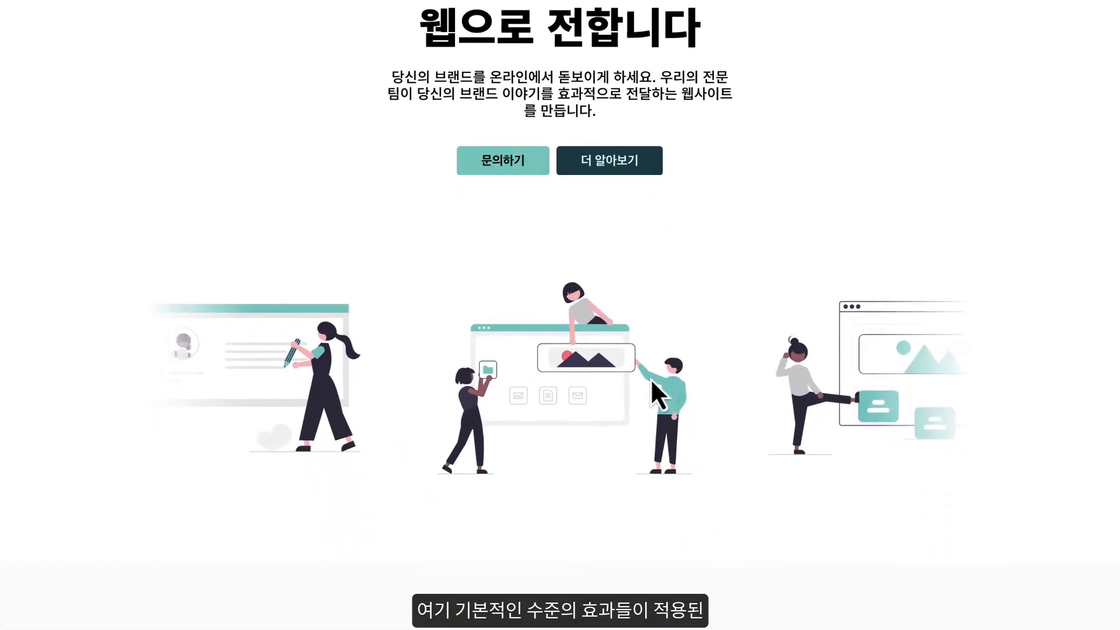
scroll(905, 392, down, 10)
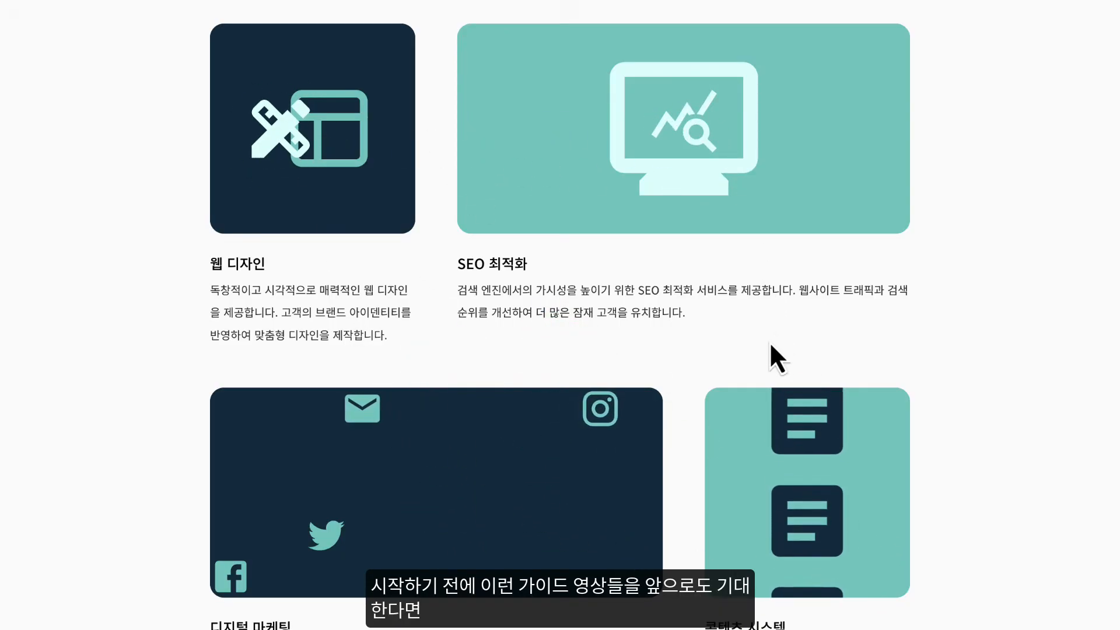
scroll(766, 341, down, 15)
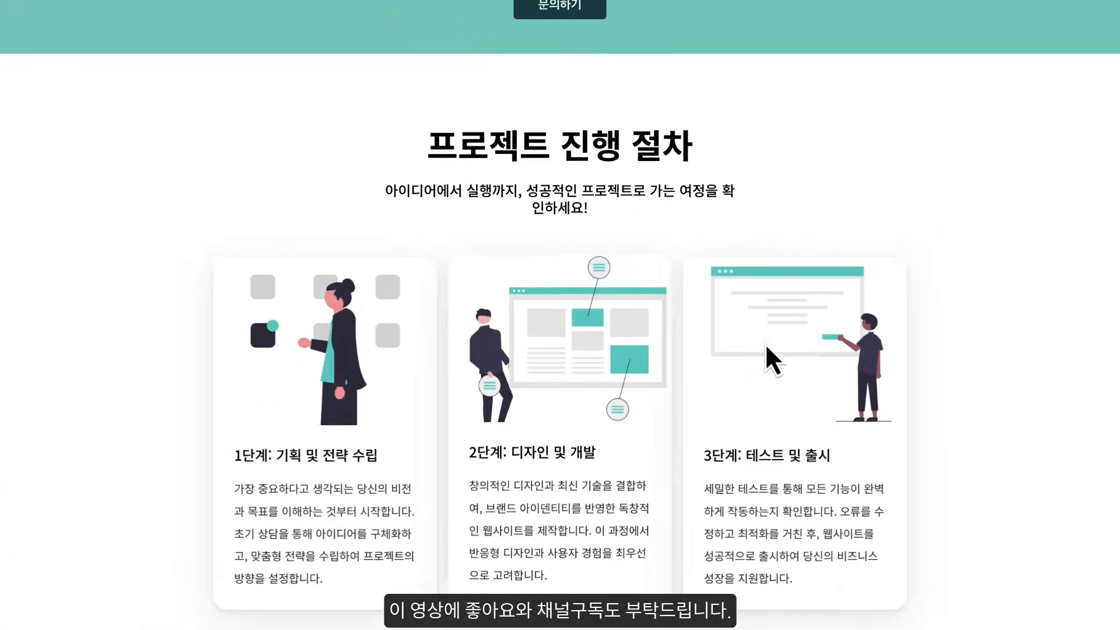
scroll(764, 343, down, 2)
scroll(764, 343, up, 5)
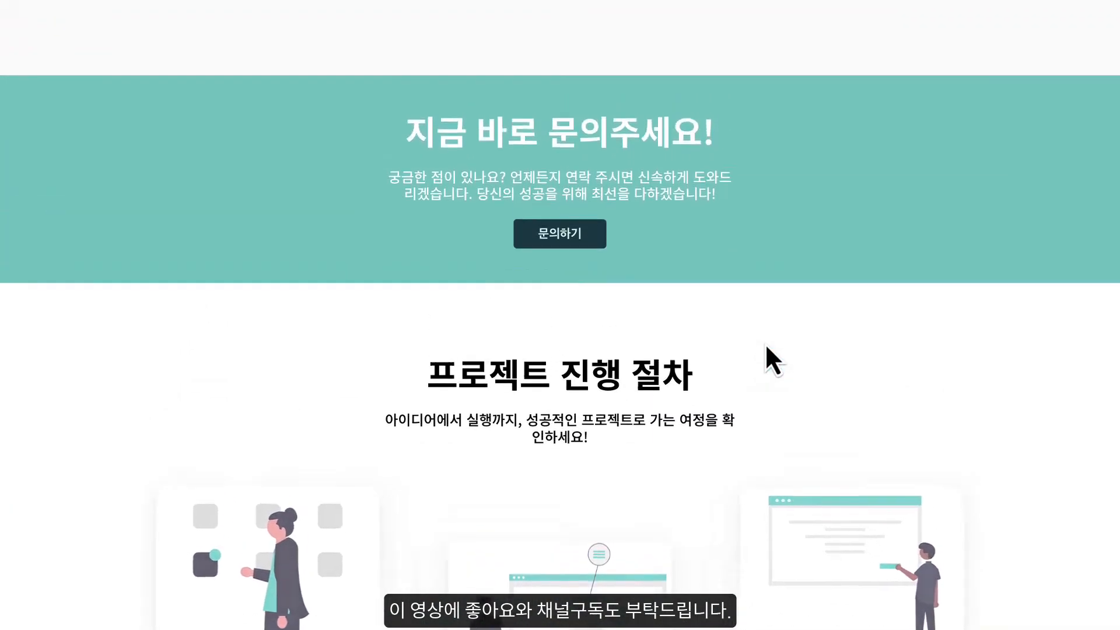
scroll(764, 342, up, 12)
scroll(765, 343, up, 2)
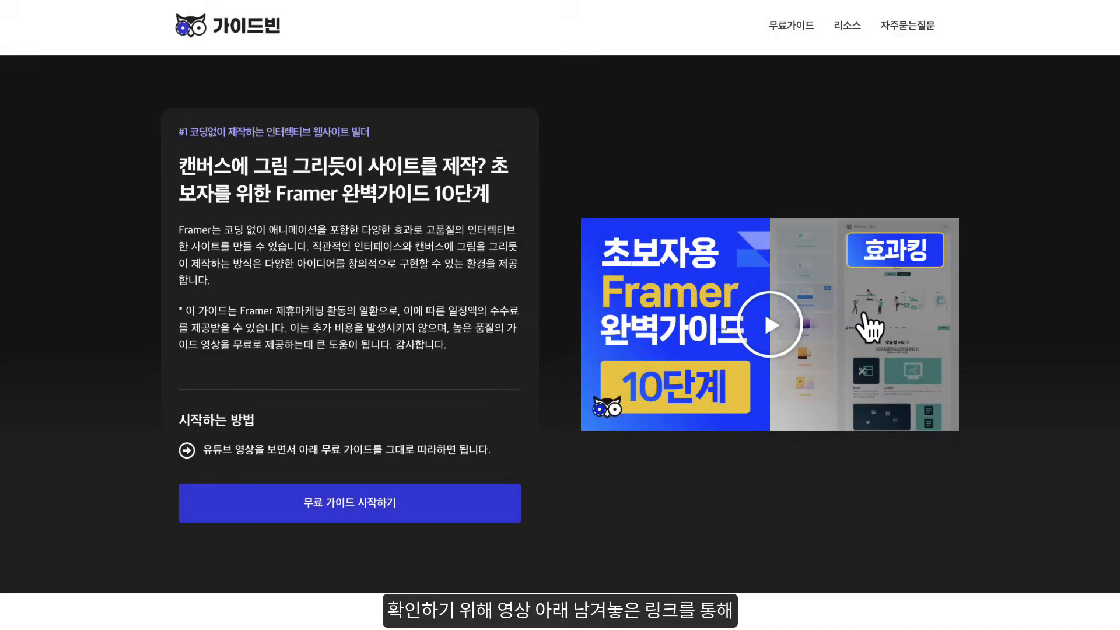
- Look over the 10-step Framer guide page, reviewing each stage's description, checklist and reference links
scroll(860, 315, down, 9)
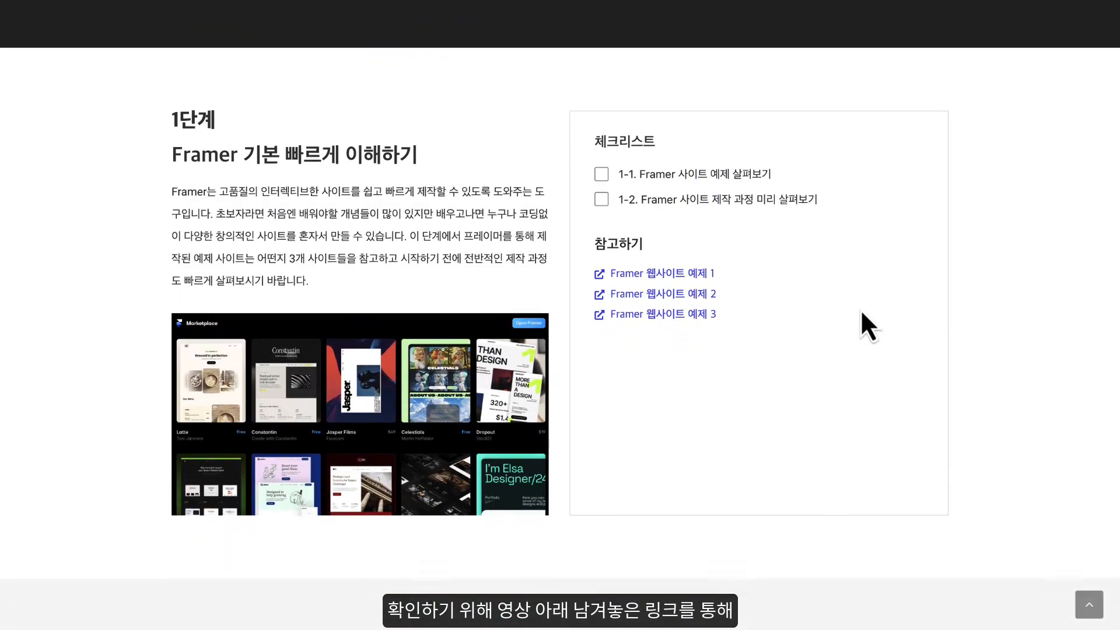
scroll(859, 309, down, 4)
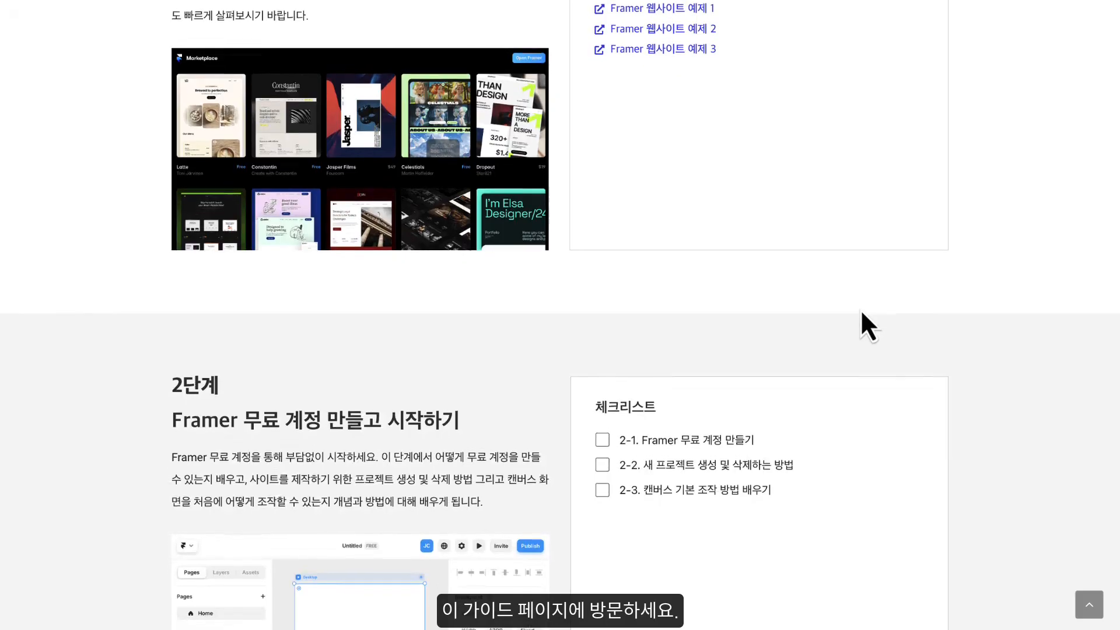
scroll(859, 309, down, 8)
scroll(861, 310, down, 10)
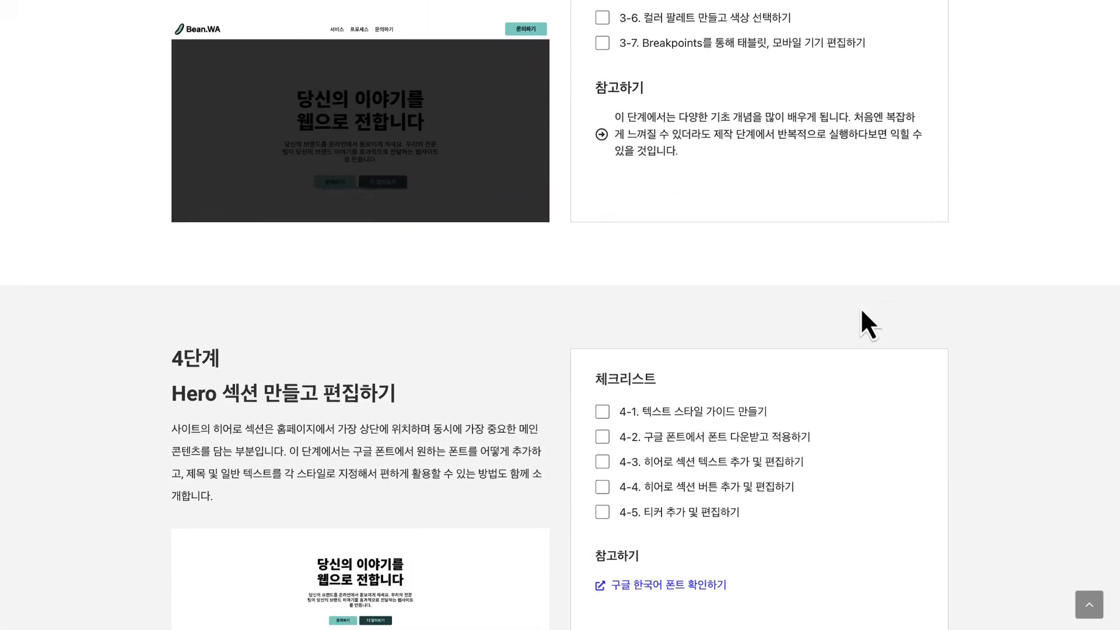
scroll(860, 306, down, 11)
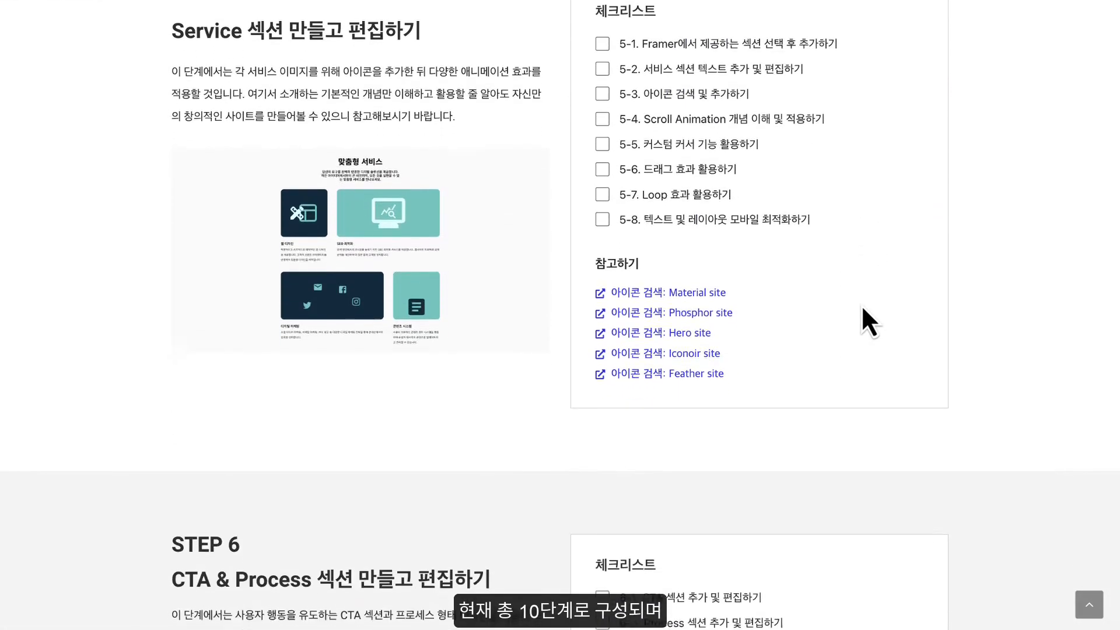
scroll(861, 308, down, 12)
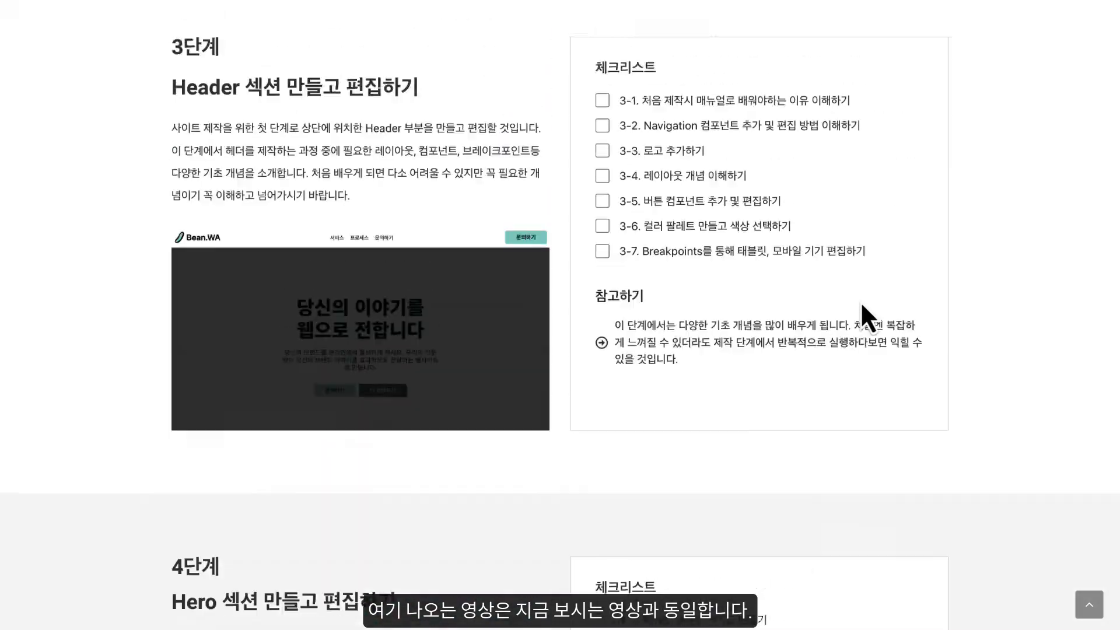
scroll(862, 315, up, 18)
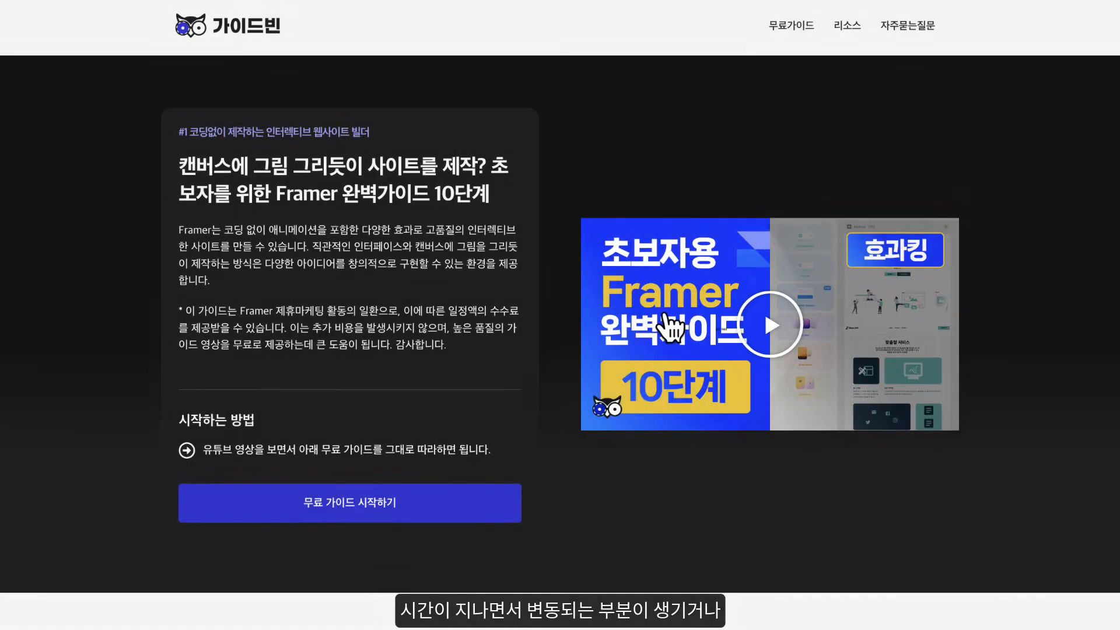
- Review the checklists of guide stages 1 and 2 and the example website links under stage 1
scroll(669, 315, down, 15)
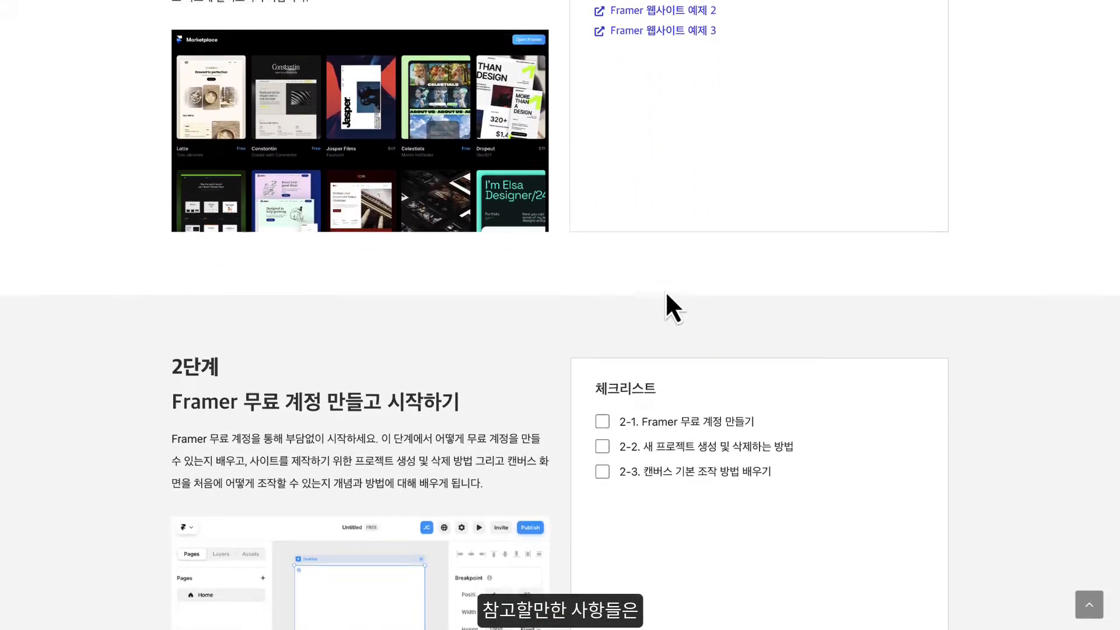
scroll(665, 290, up, 7)
scroll(667, 300, down, 1)
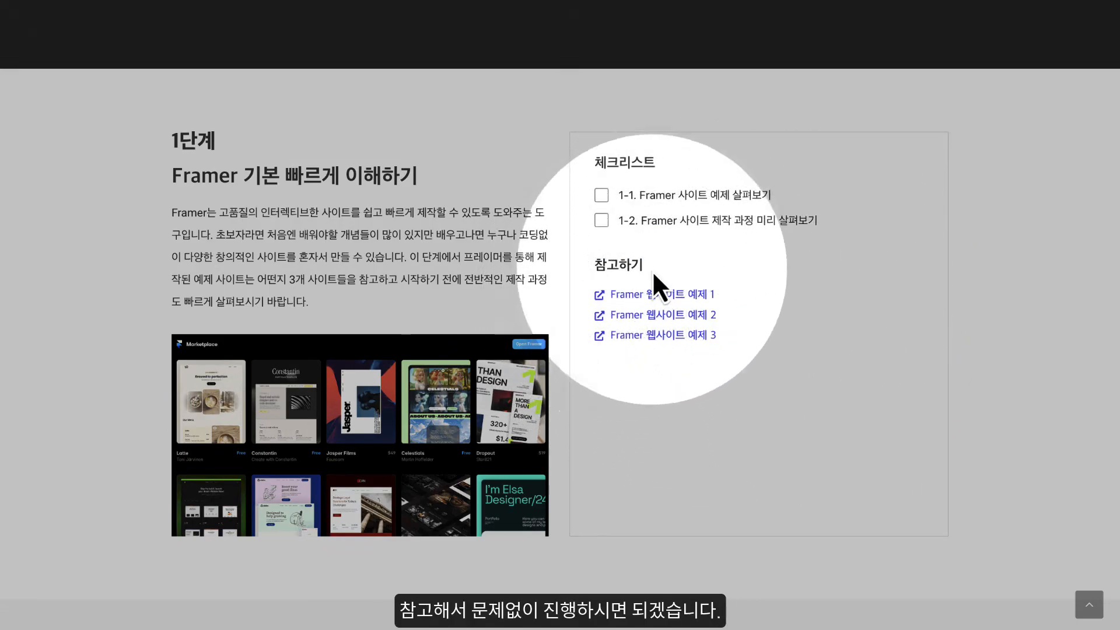
scroll(649, 268, down, 9)
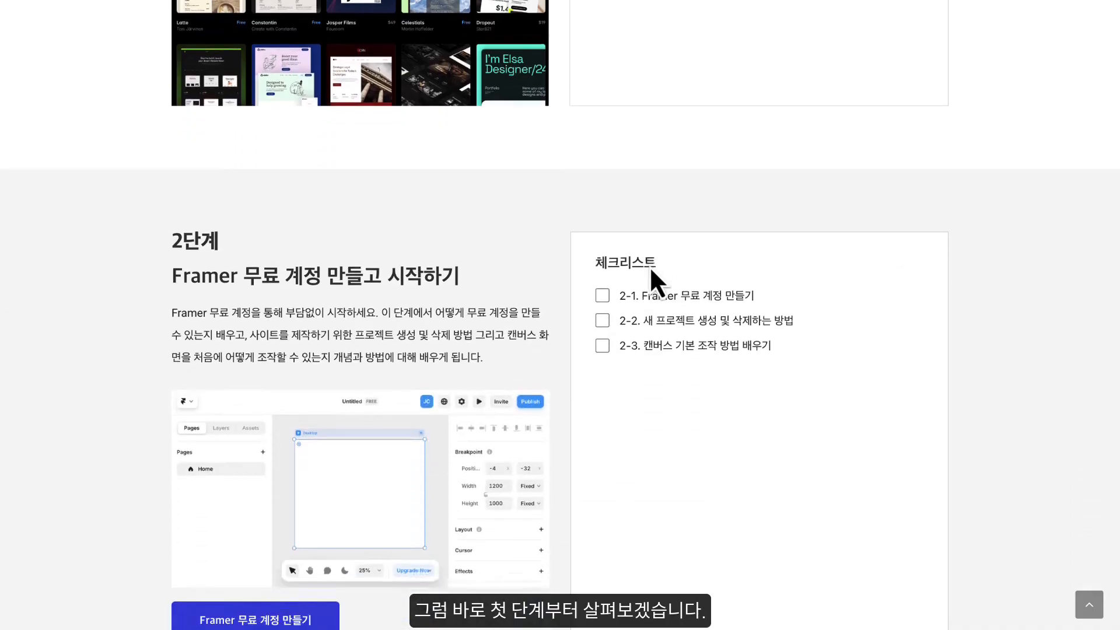
scroll(651, 263, up, 7)
scroll(652, 265, up, 3)
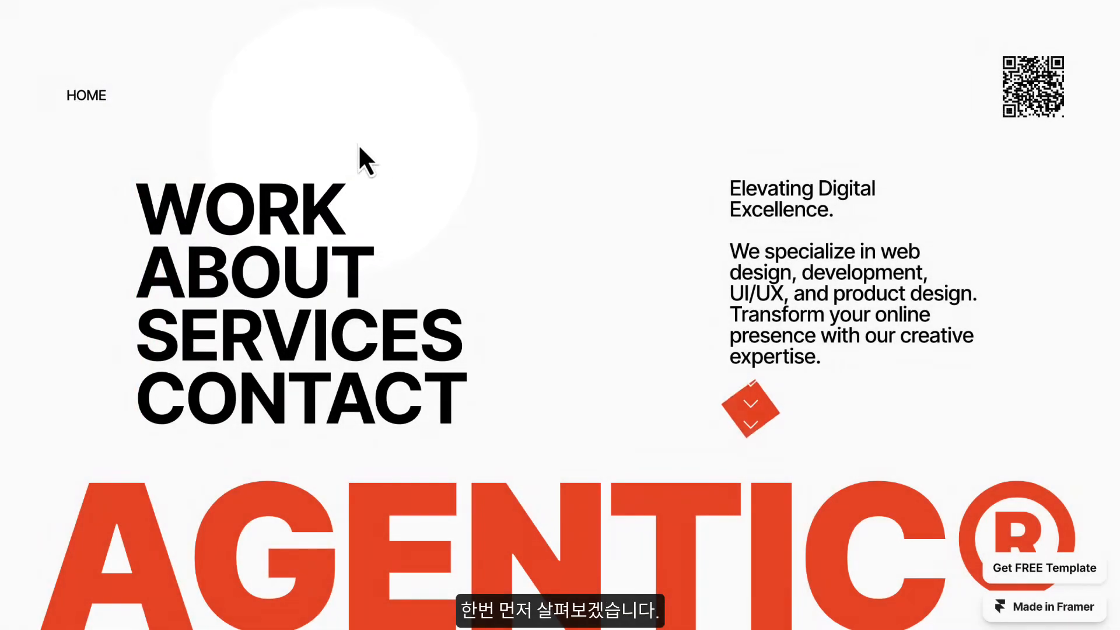
- Examine the Agentic example site's stacked work showcases, About Us text and team profiles for their scroll effects
scroll(717, 236, down, 3)
scroll(712, 222, down, 5)
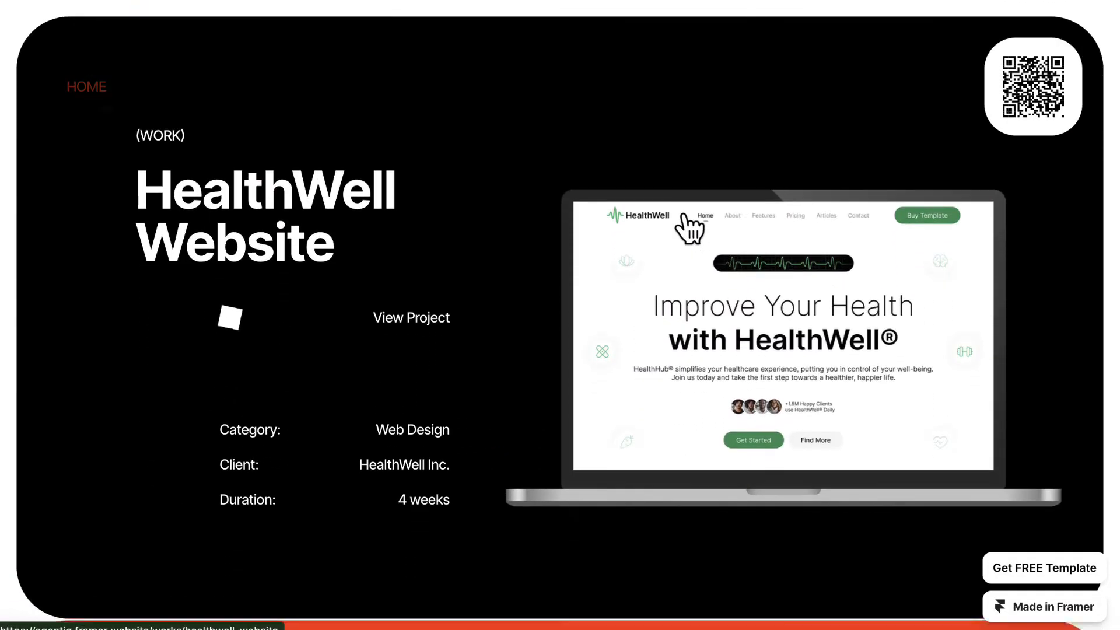
scroll(681, 213, down, 10)
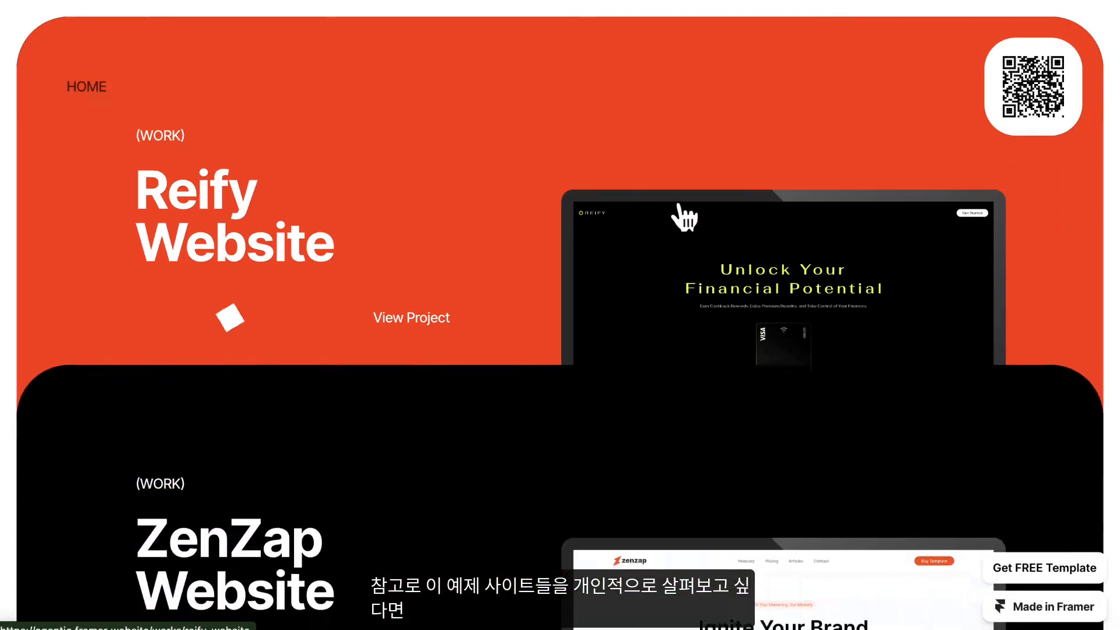
scroll(678, 210, down, 10)
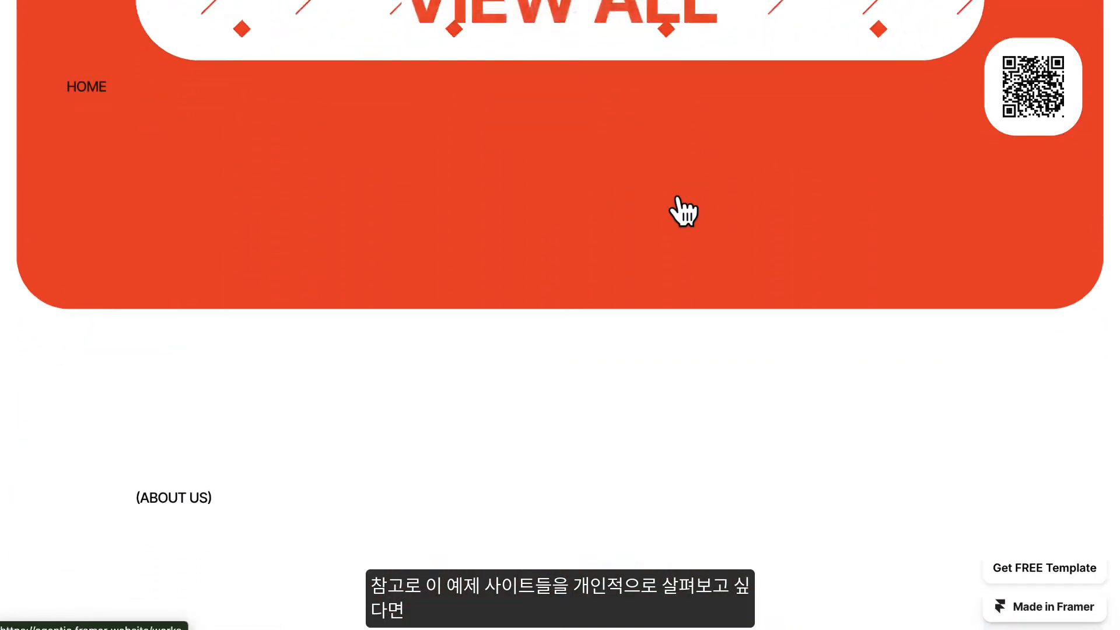
scroll(678, 198, down, 10)
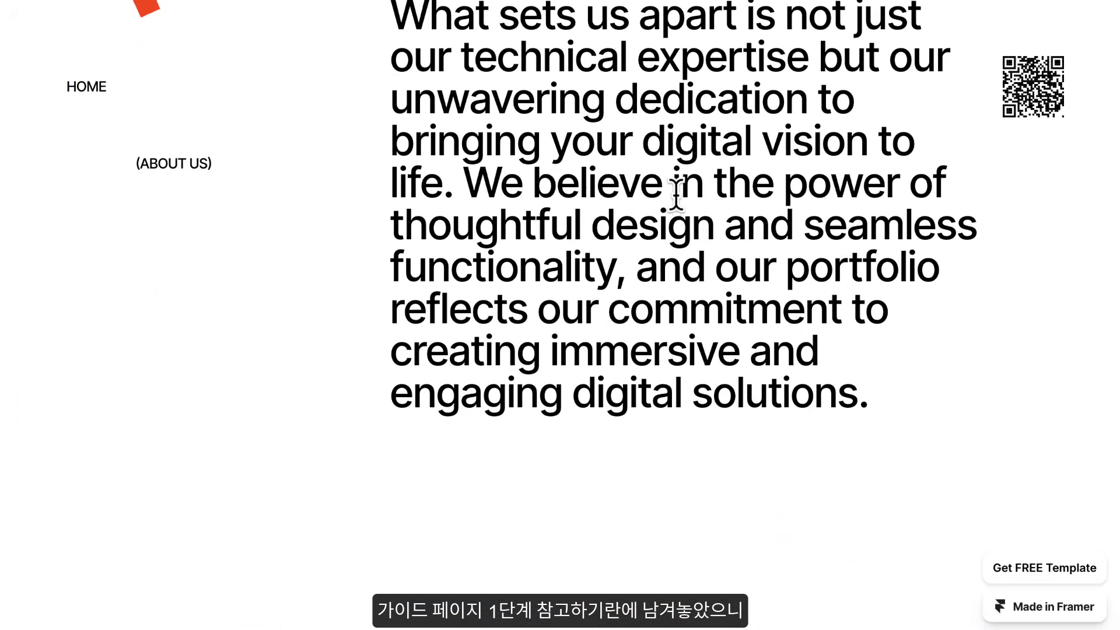
scroll(677, 197, down, 10)
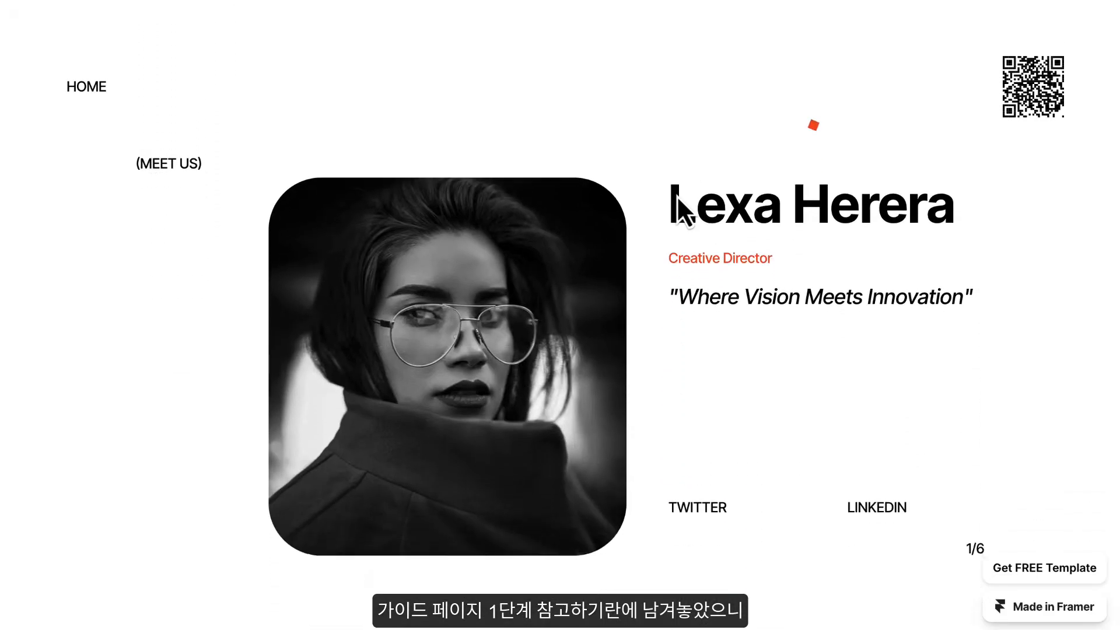
scroll(677, 196, down, 10)
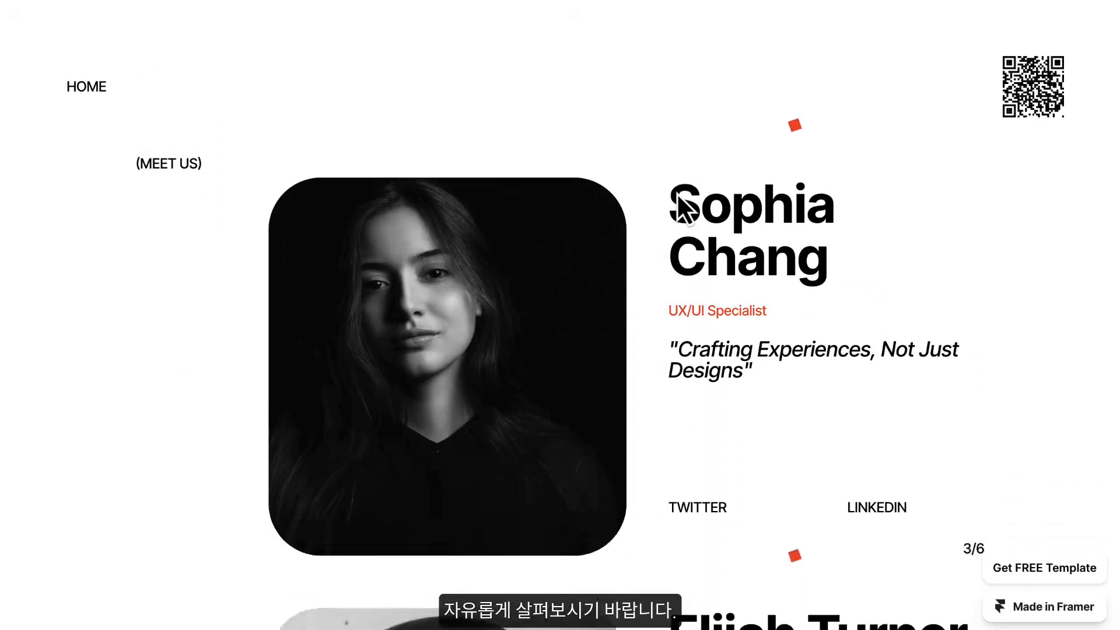
scroll(677, 196, down, 5)
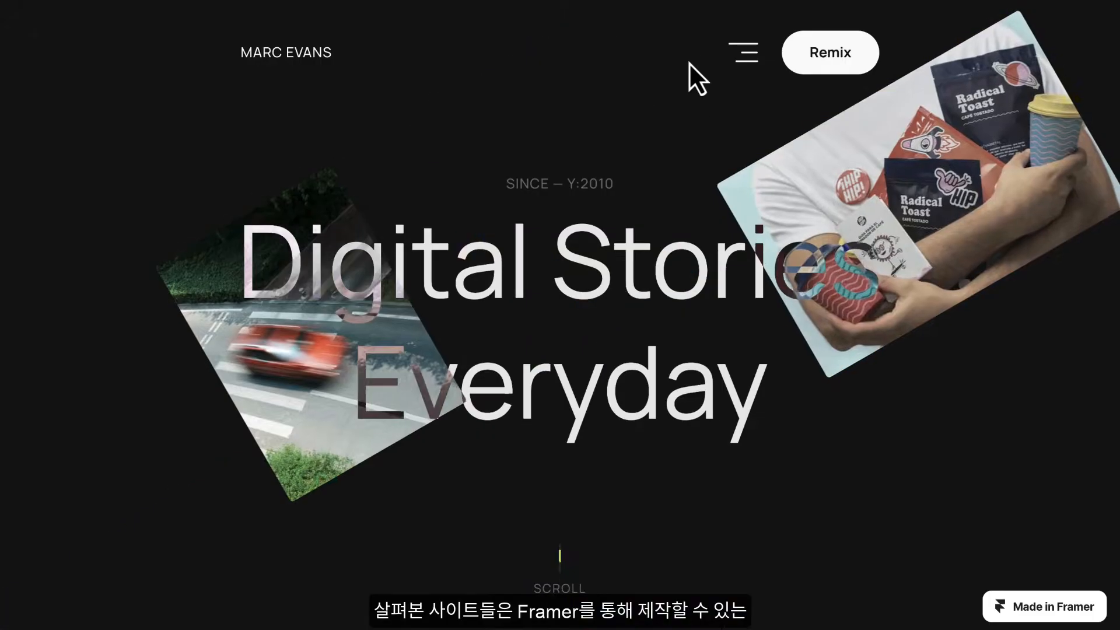
scroll(694, 157, down, 10)
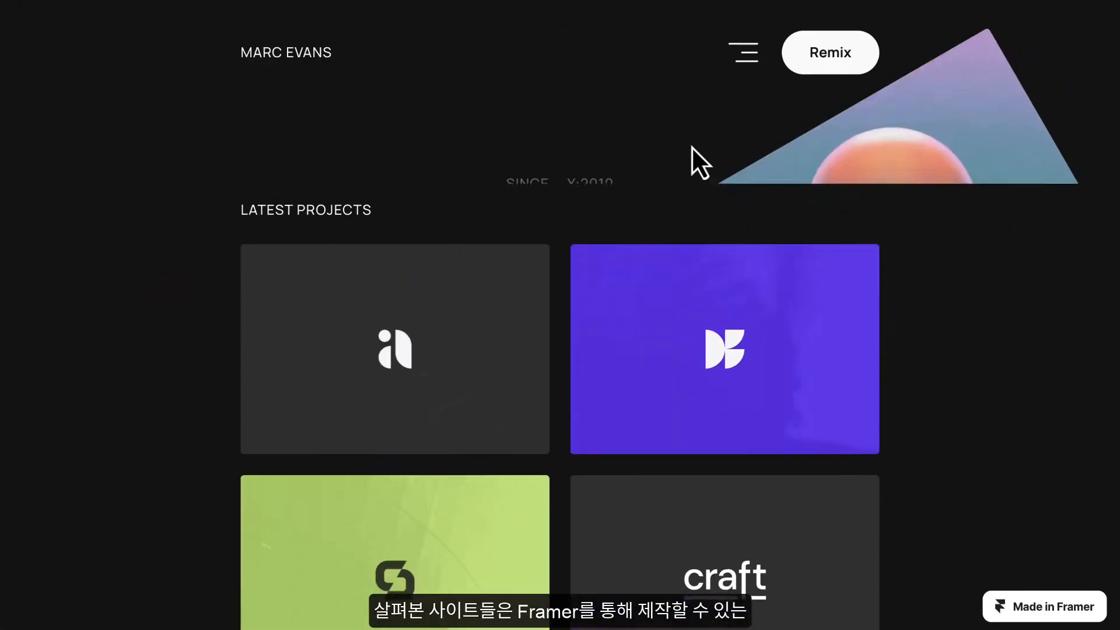
- Examine the sample designer portfolio site's project grid, scroll-highlighted intro text, blog list and contact footer for their scroll effects
scroll(692, 152, down, 8)
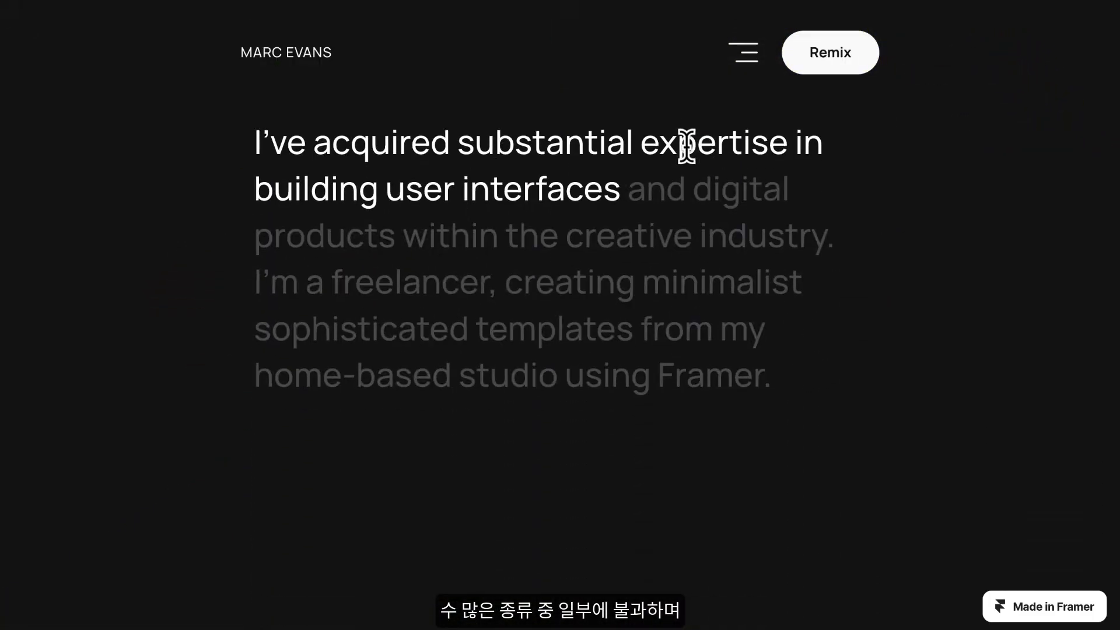
scroll(687, 146, down, 10)
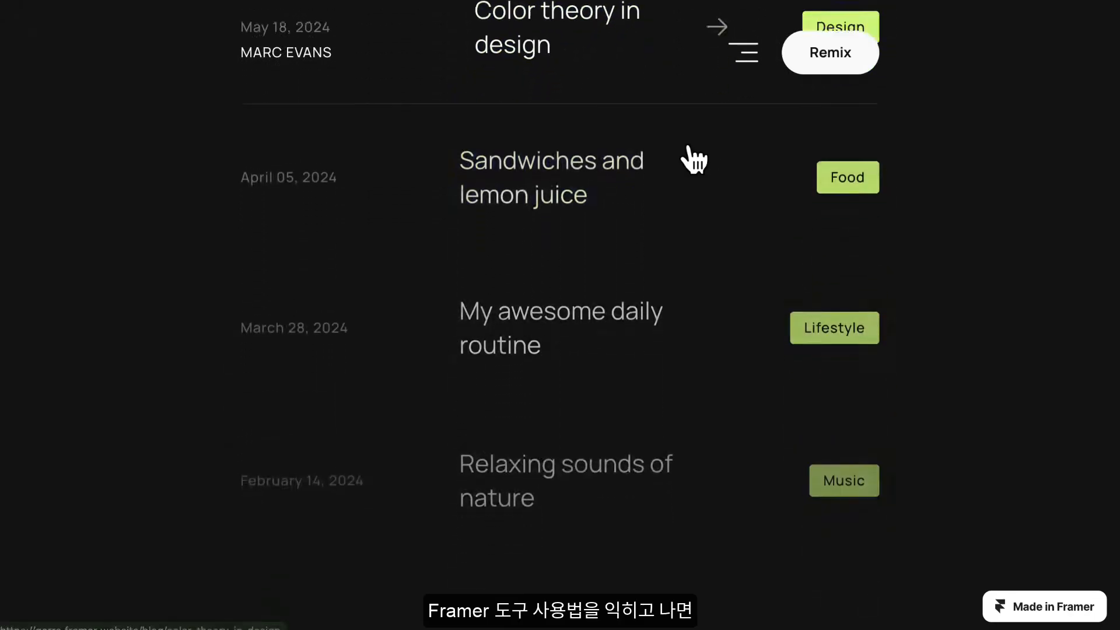
scroll(693, 158, down, 12)
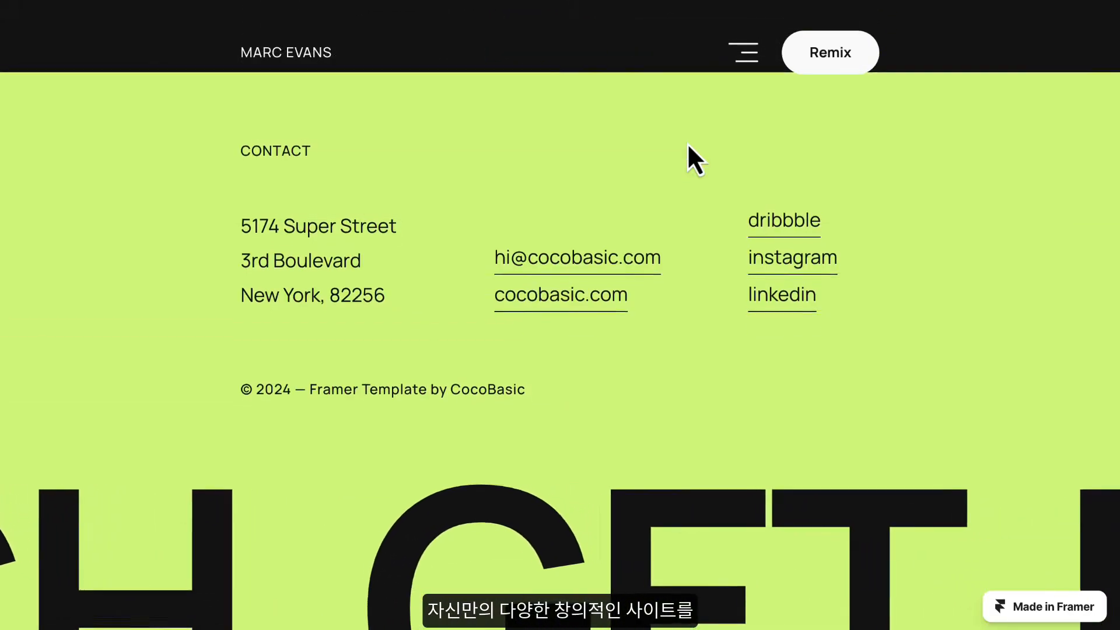
scroll(690, 156, up, 6)
scroll(688, 149, up, 8)
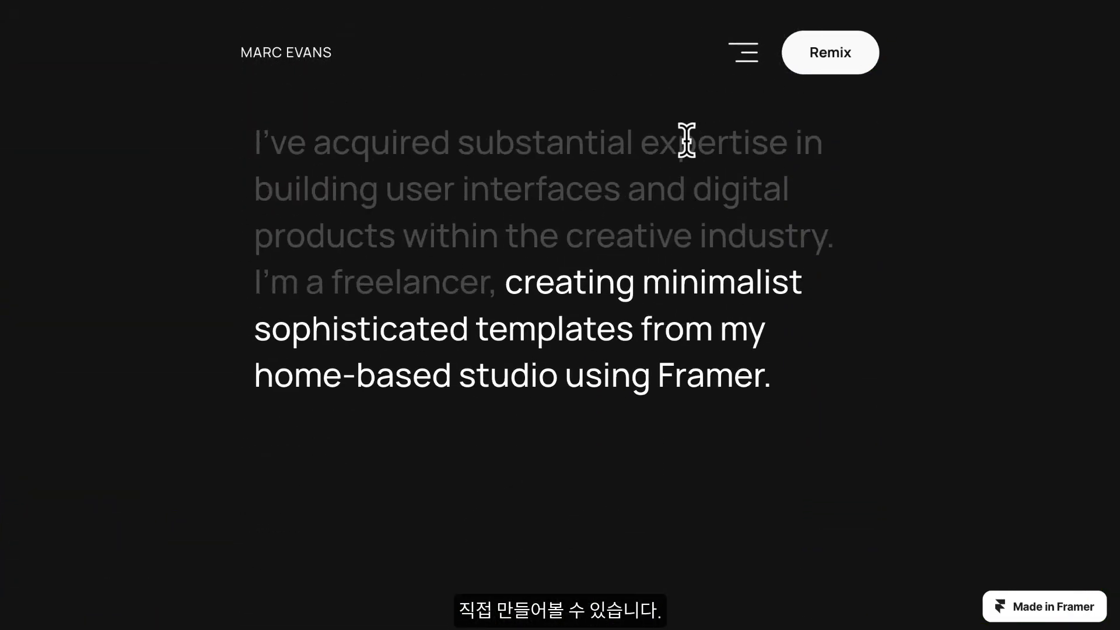
scroll(645, 7, up, 1)
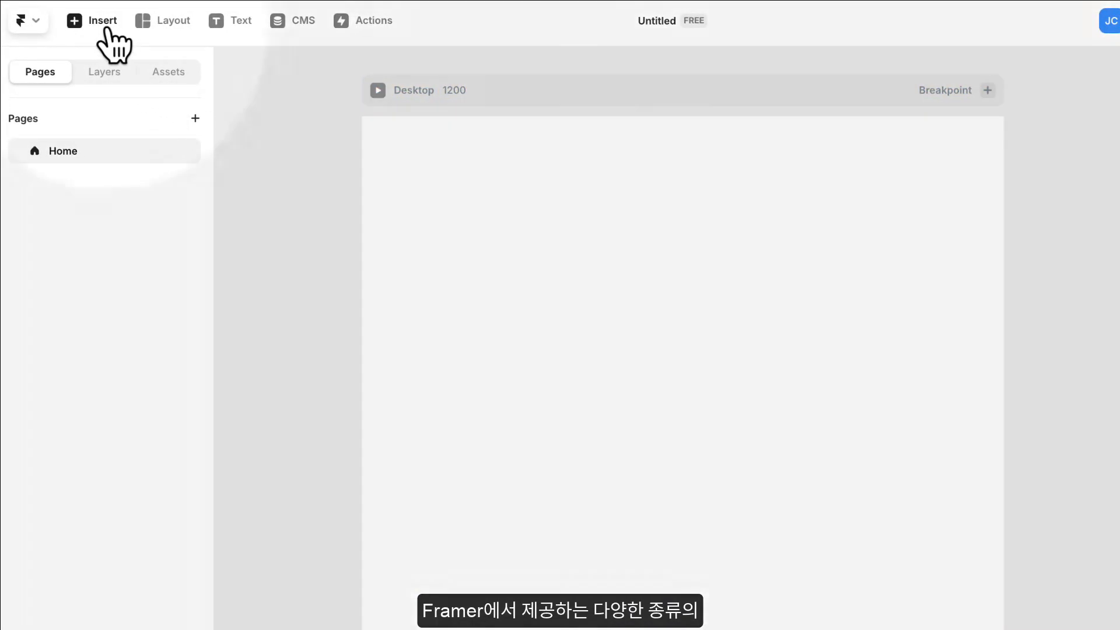
- Insert the first light navigation header, with its menu links beside the logo, into the blank Home page
click(106, 31)
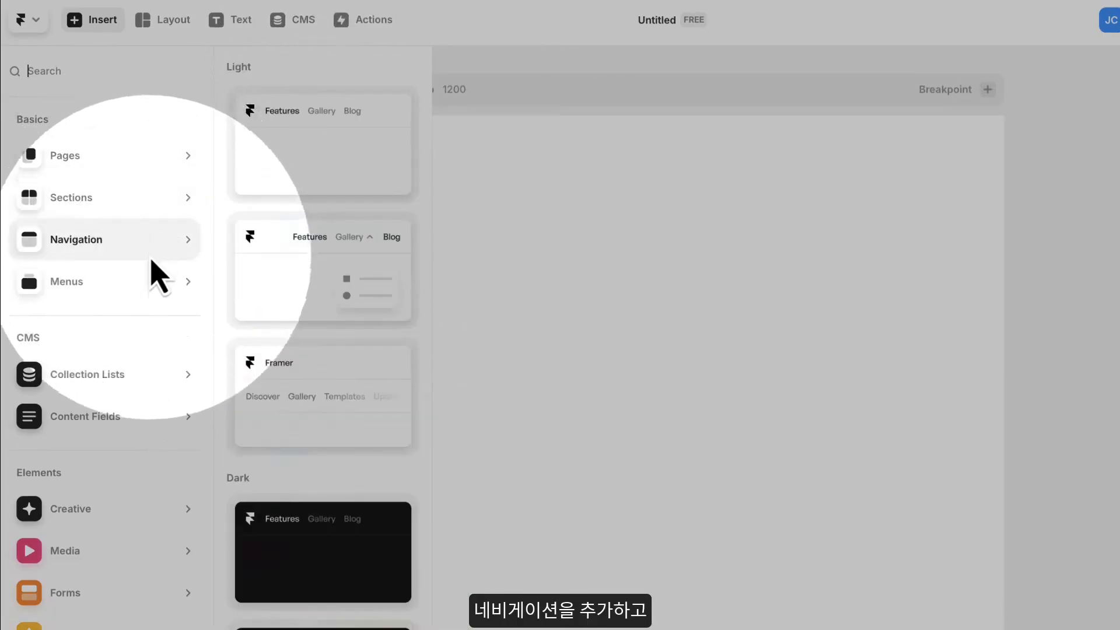
mouse_move(204, 237)
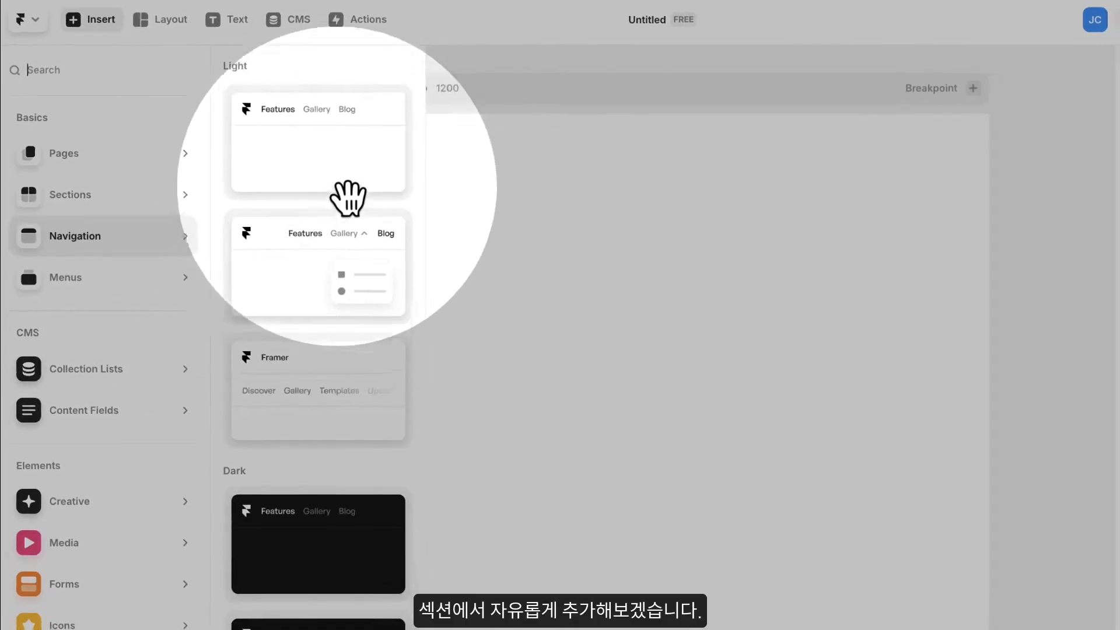
click(347, 152)
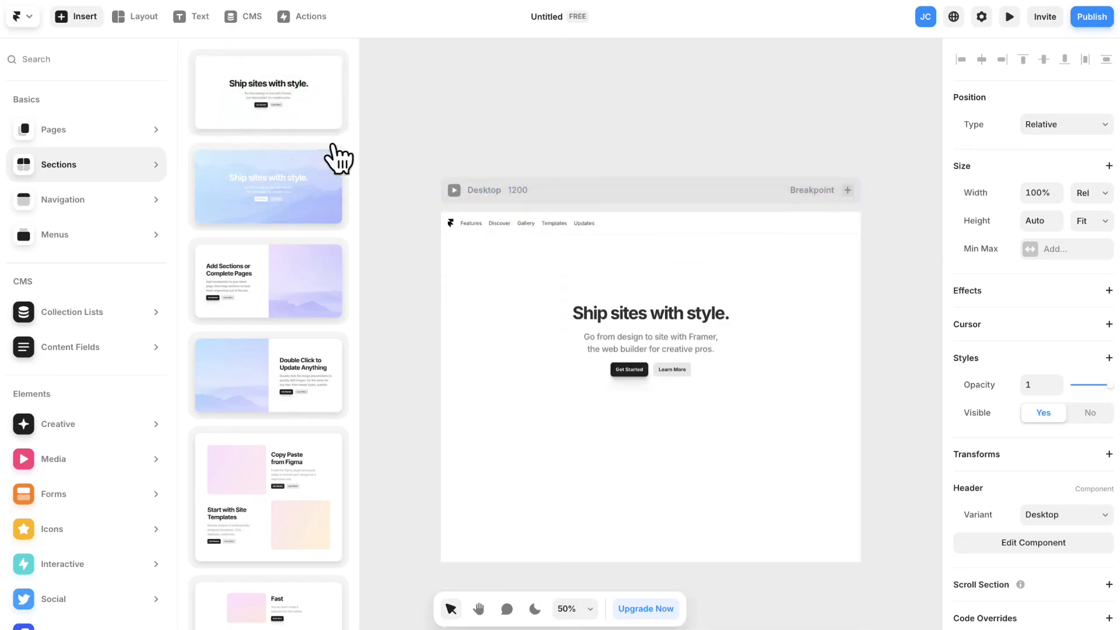
- Add the plain centred hero, six-card grid, two mirrored text-and-image sections and the Trusted by section below the header
click(278, 114)
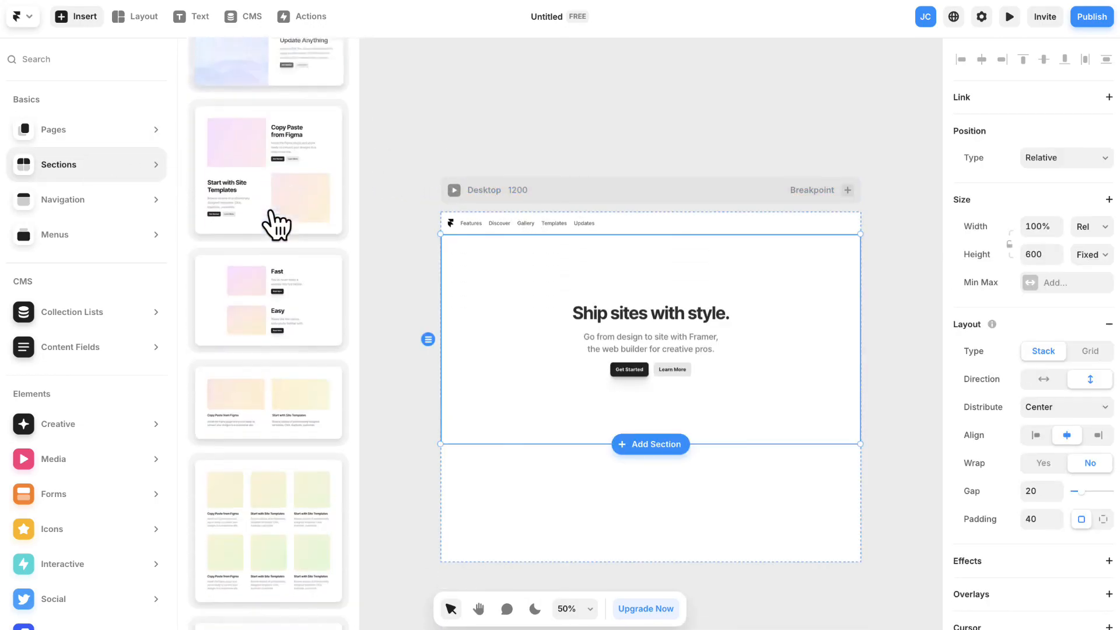
scroll(272, 227, down, 2)
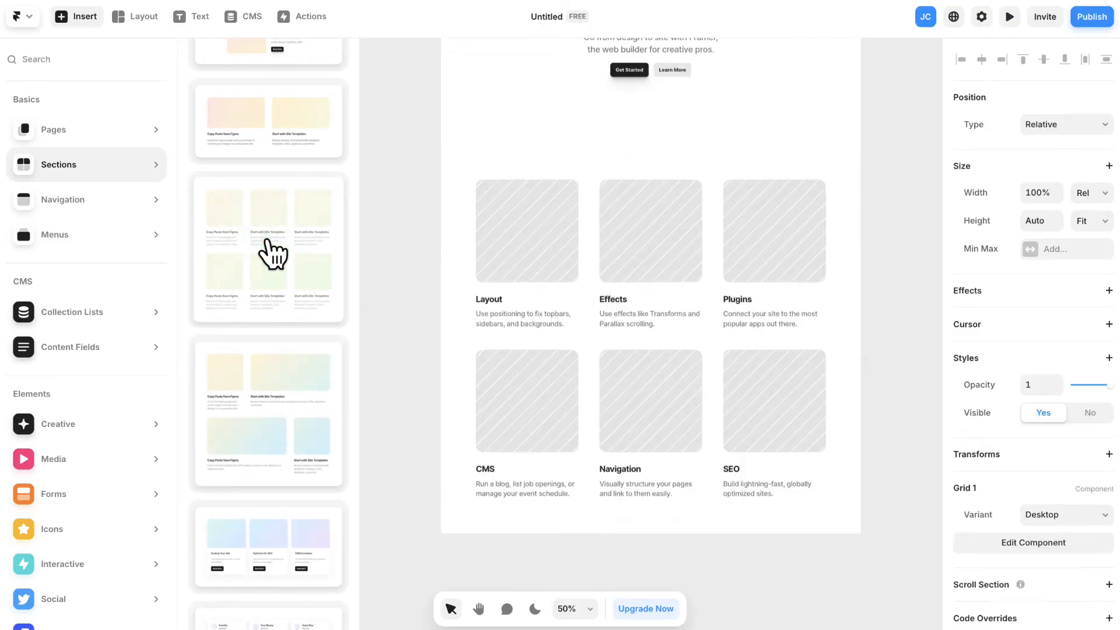
scroll(267, 241, up, 8)
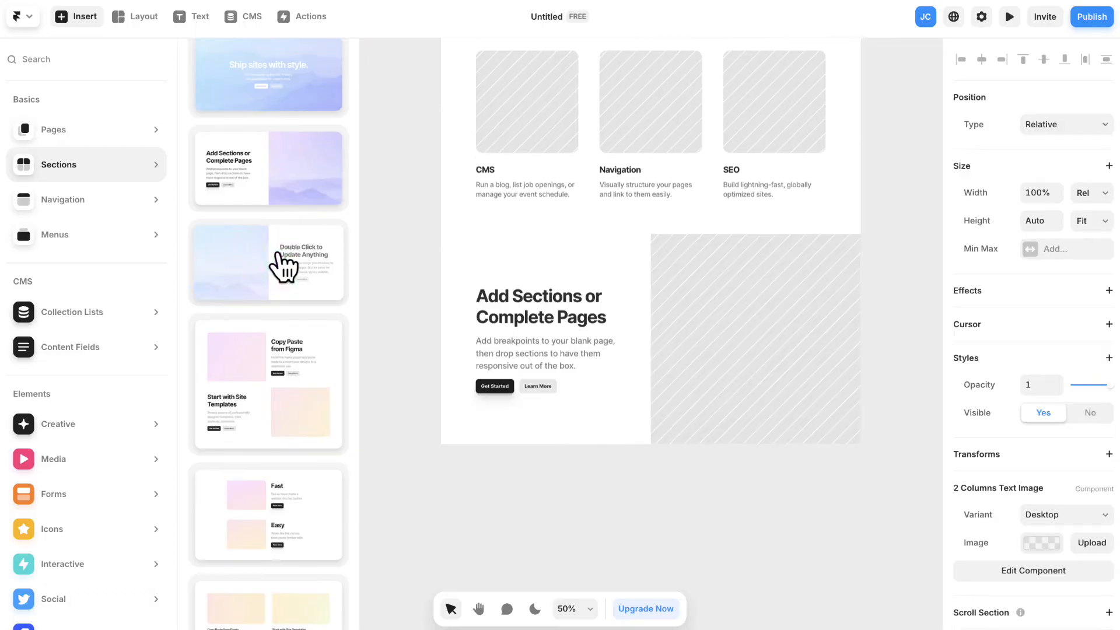
scroll(277, 262, down, 10)
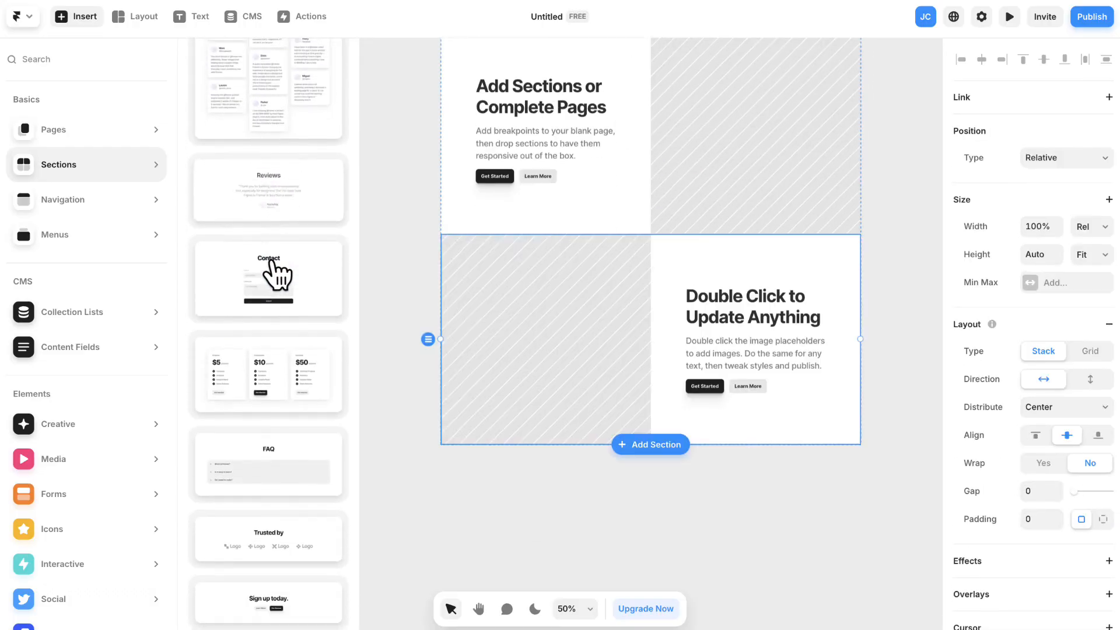
click(284, 467)
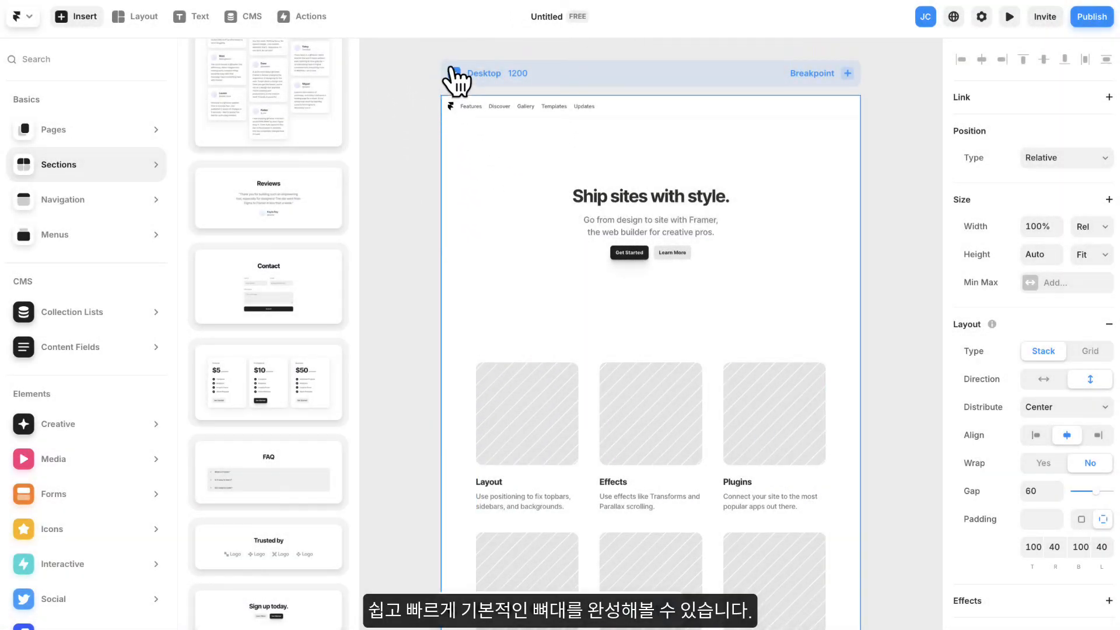
- Preview the Home page in fullscreen and look through its hero, card grid and text-and-image sections
click(454, 73)
click(454, 74)
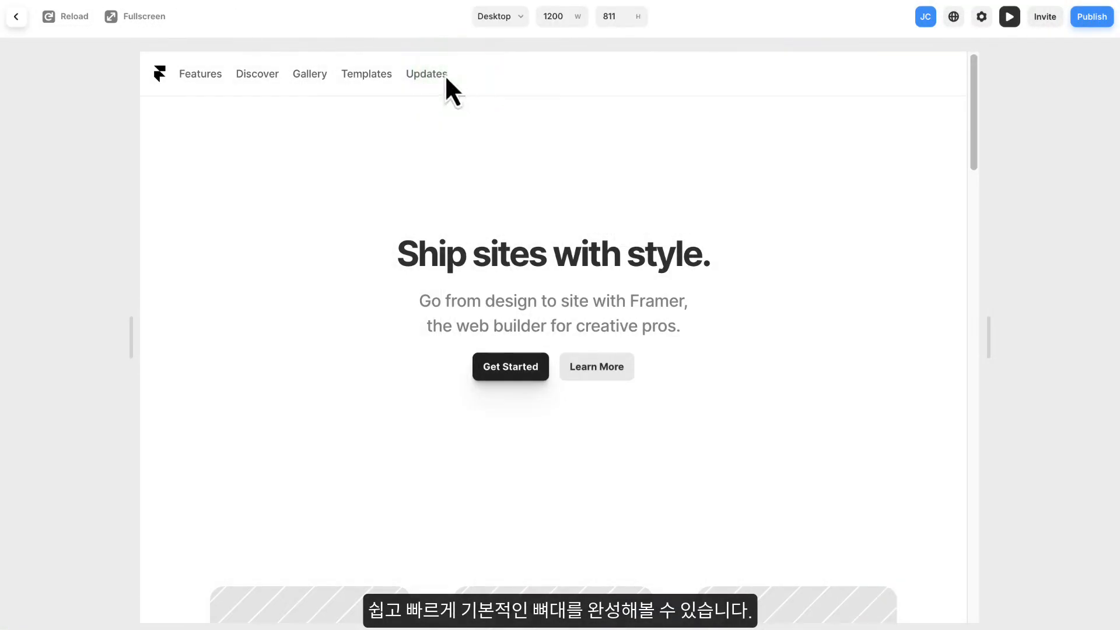
click(144, 23)
scroll(666, 242, down, 15)
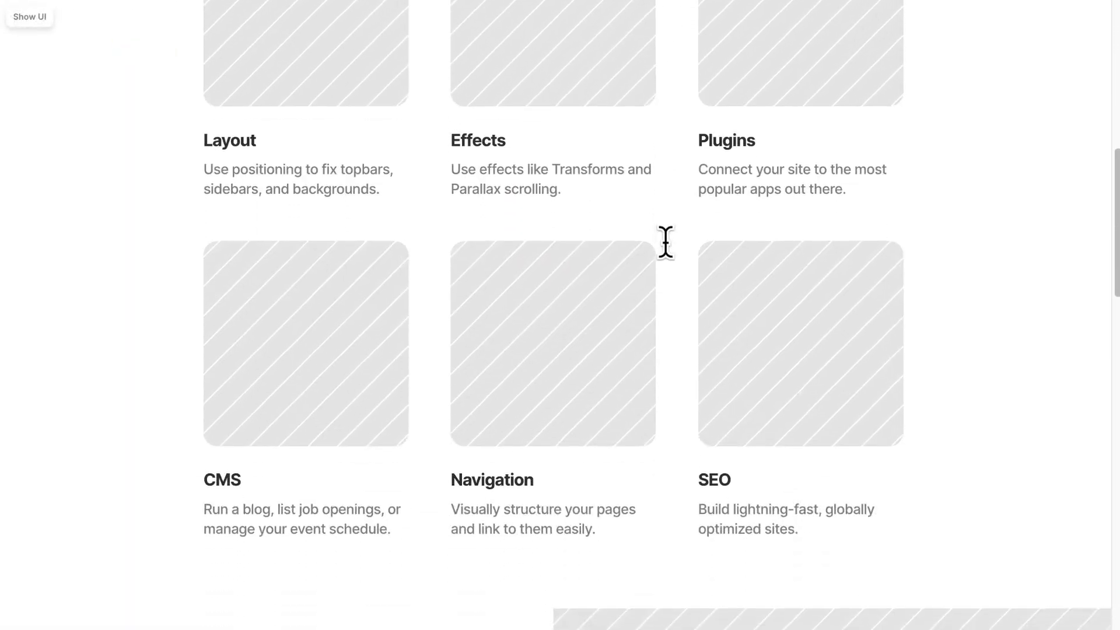
scroll(690, 244, down, 15)
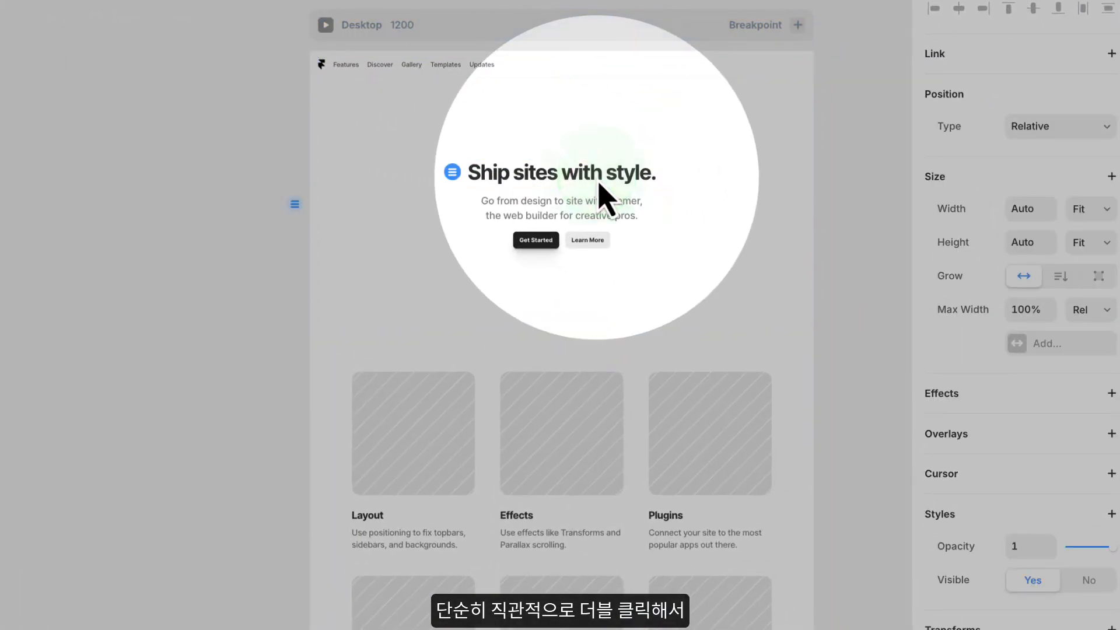
- Replace the hero heading "Ship sites with style." with "프레이머 소개를 위한 예제 사이트"
double_click(545, 172)
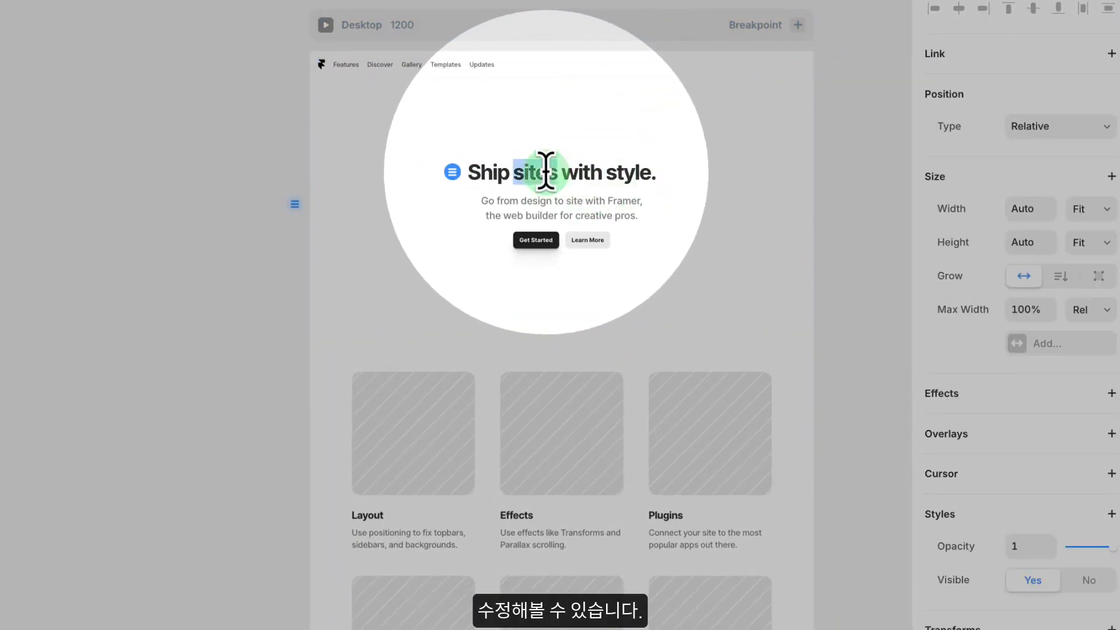
text(프레이머 소개를 위한 예제 사이트)
drag(617, 172, 517, 170)
click(515, 170)
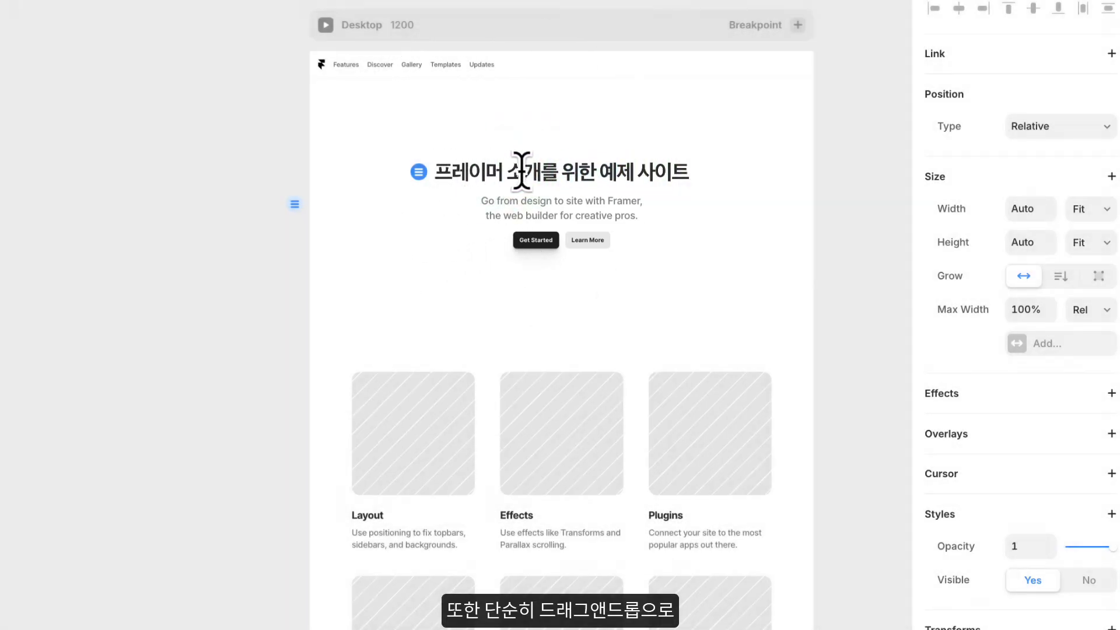
- Try to reorder the hero's heading and its subtitle within the stack
drag(647, 175, 639, 218)
click(640, 214)
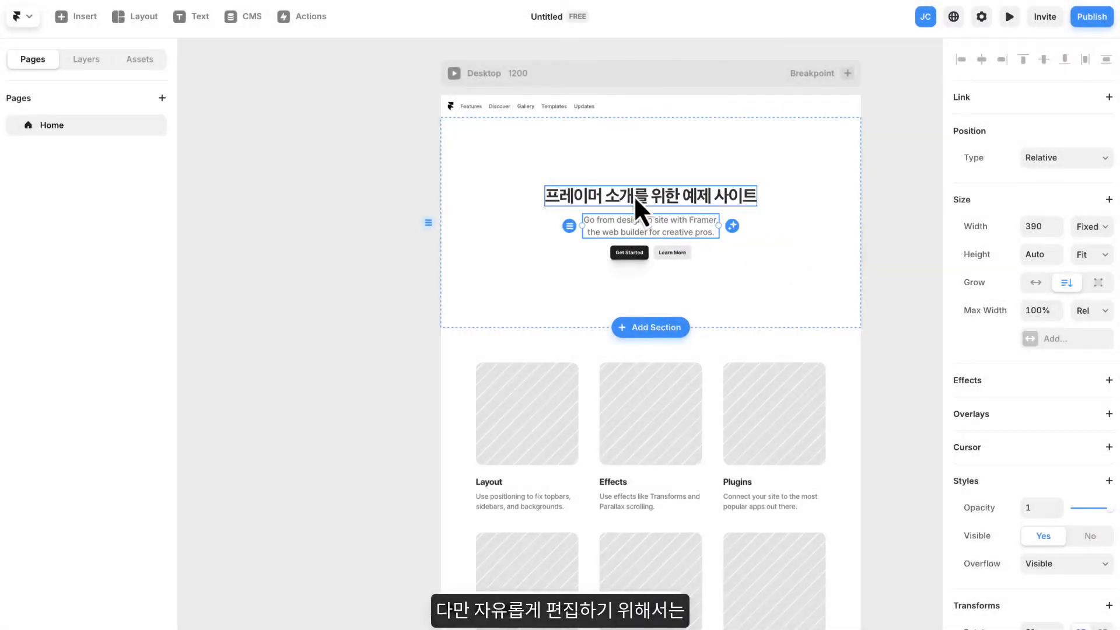
click(367, 194)
- Examine the hero heading's properties and the hero section's position, size, layout, effects and style settings
scroll(775, 219, up, 3)
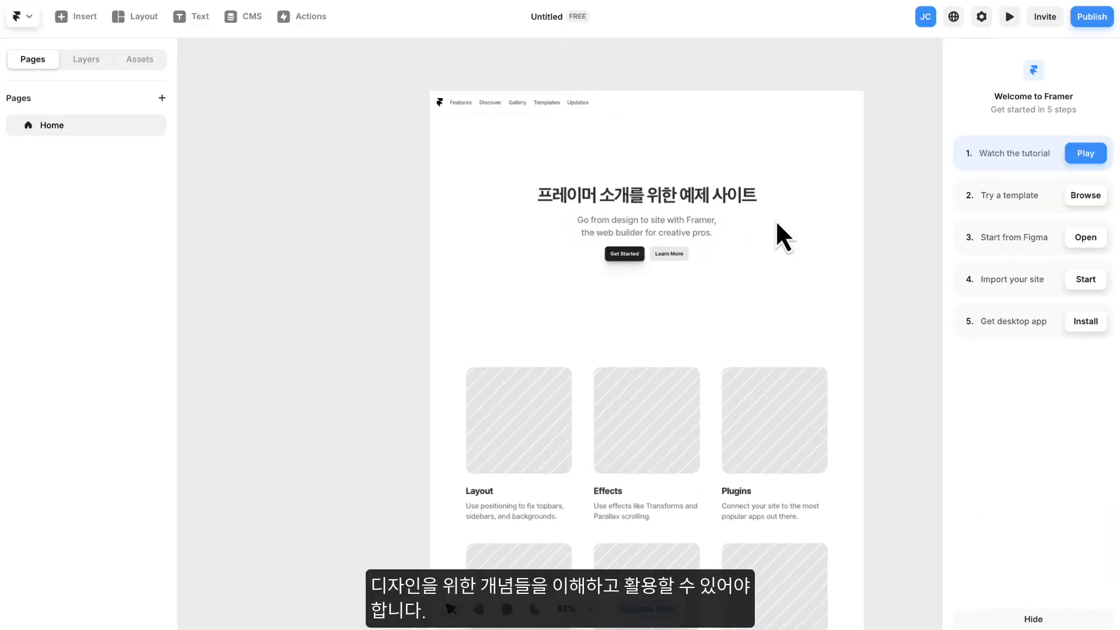
drag(929, 232, 871, 236)
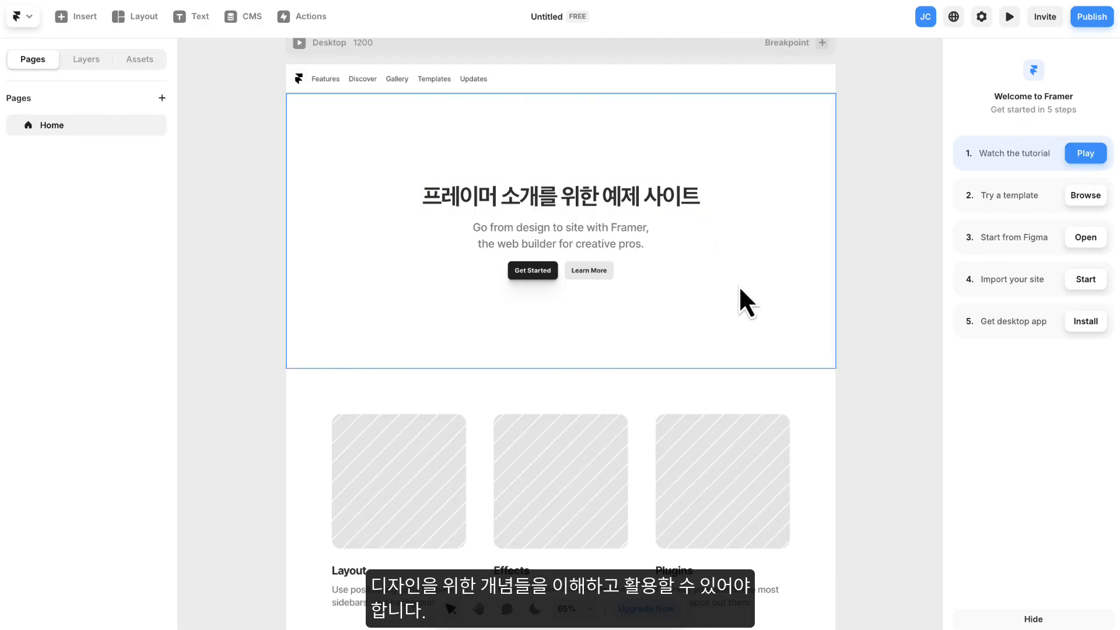
click(590, 201)
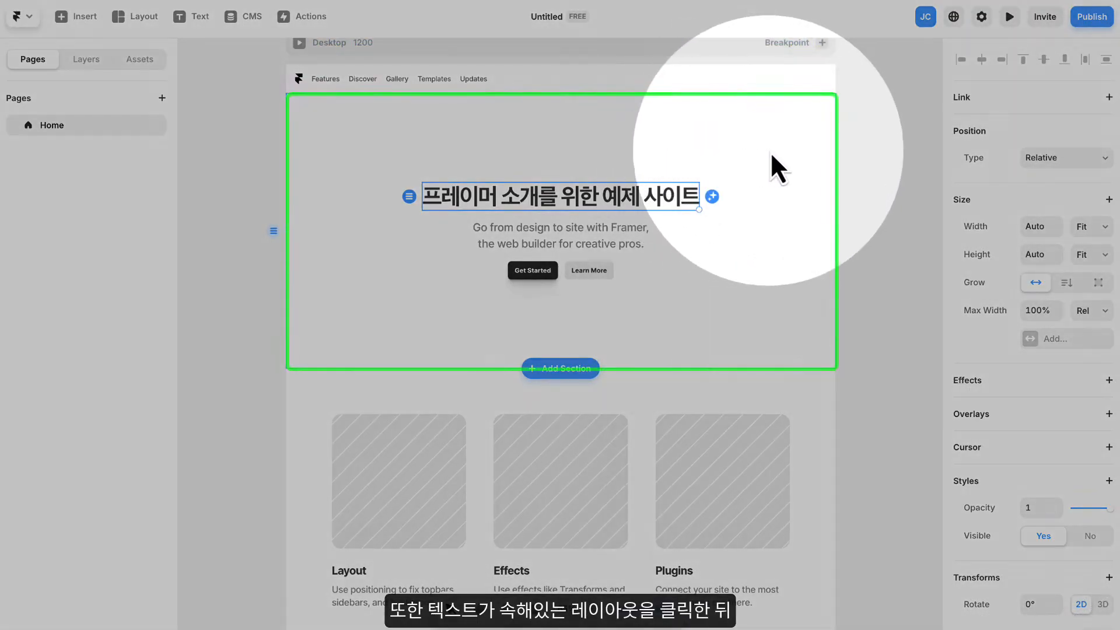
click(772, 152)
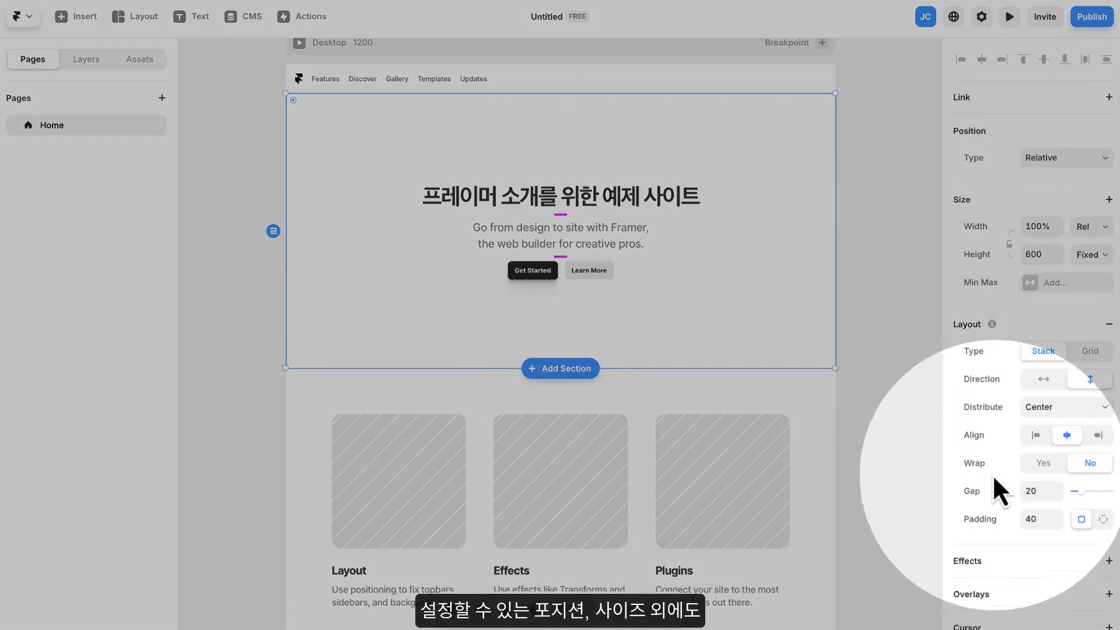
scroll(1037, 455, down, 7)
scroll(1033, 446, up, 5)
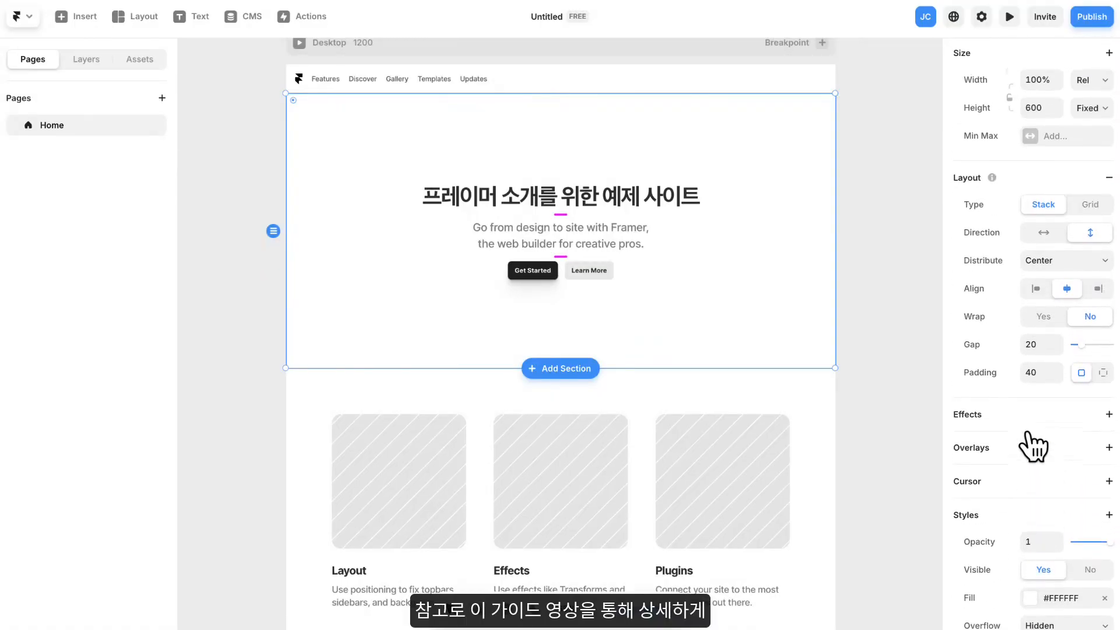
scroll(1033, 446, up, 5)
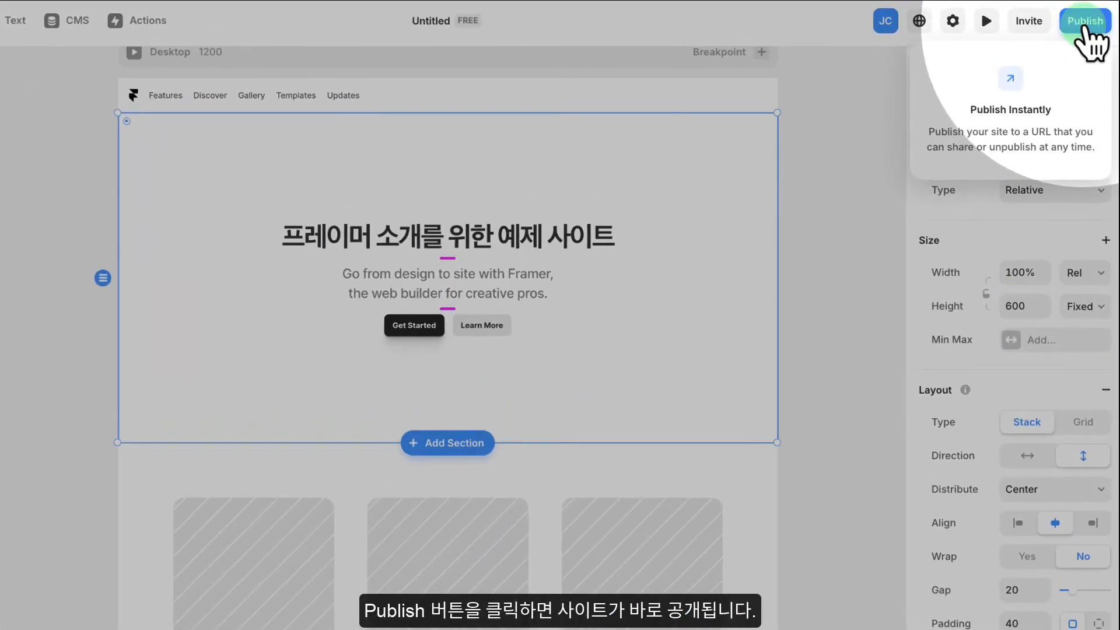
- Publish the site and review its live page from the hero to the Trusted by section
click(1088, 22)
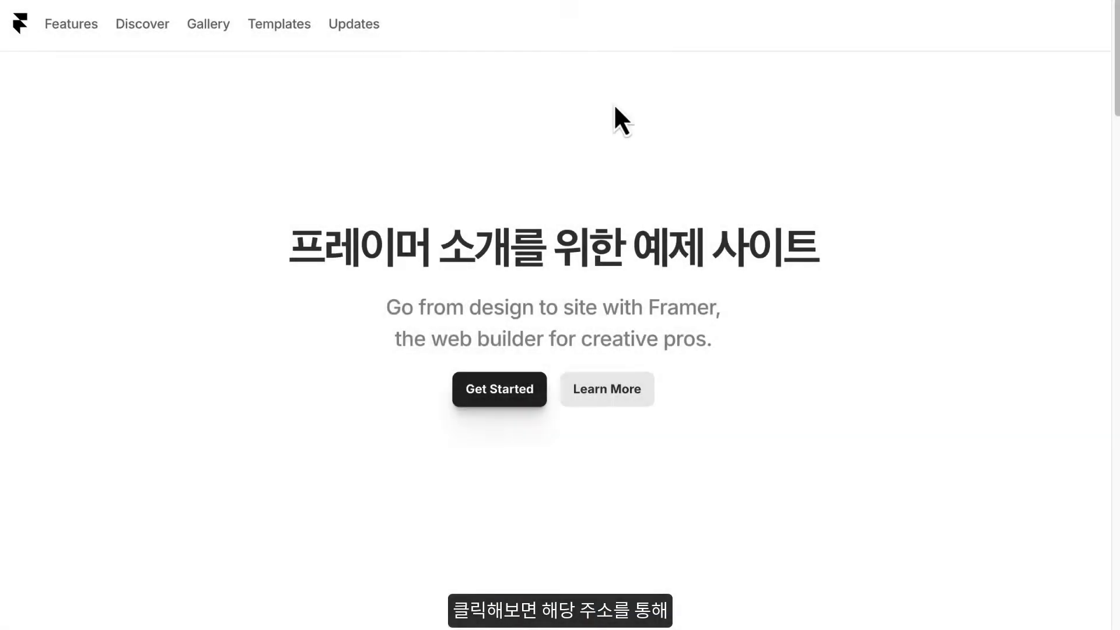
scroll(589, 134, down, 5)
scroll(589, 134, down, 12)
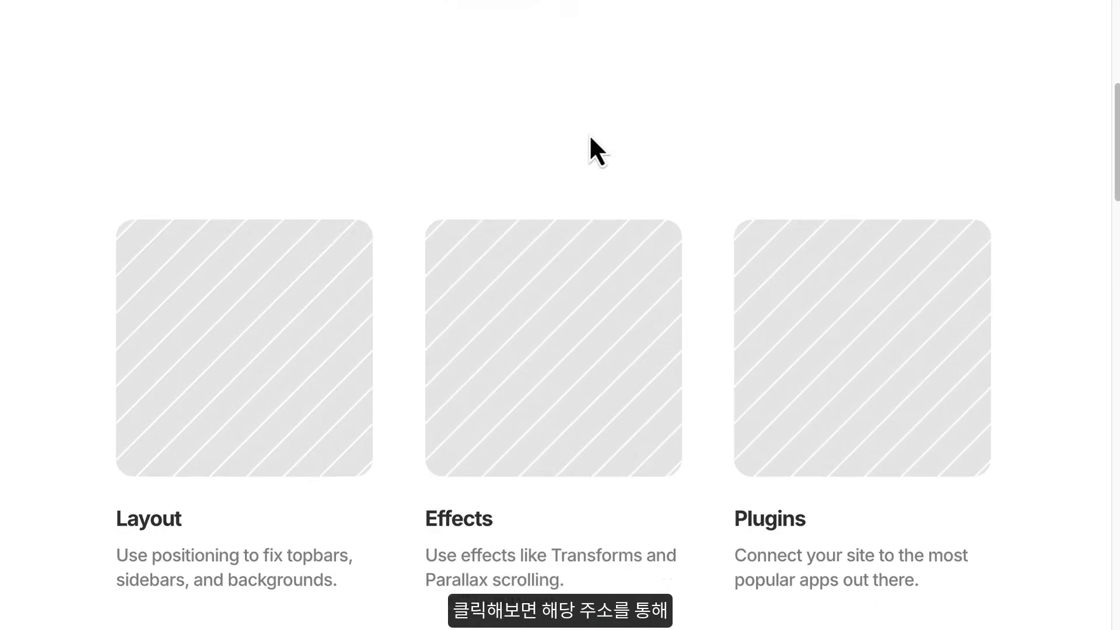
scroll(592, 134, down, 15)
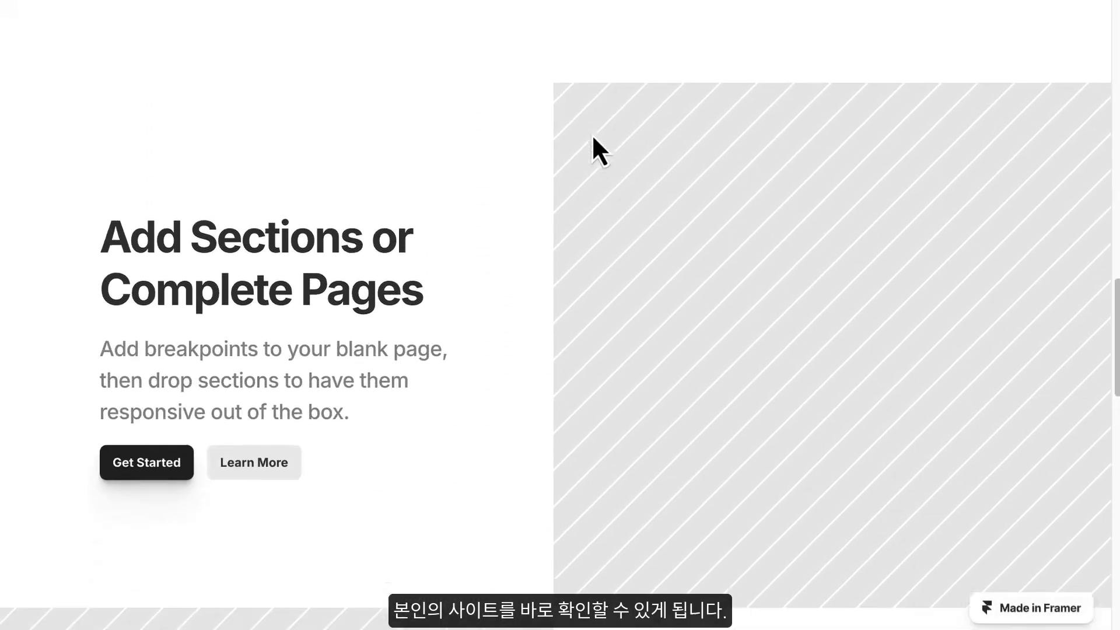
scroll(591, 134, down, 10)
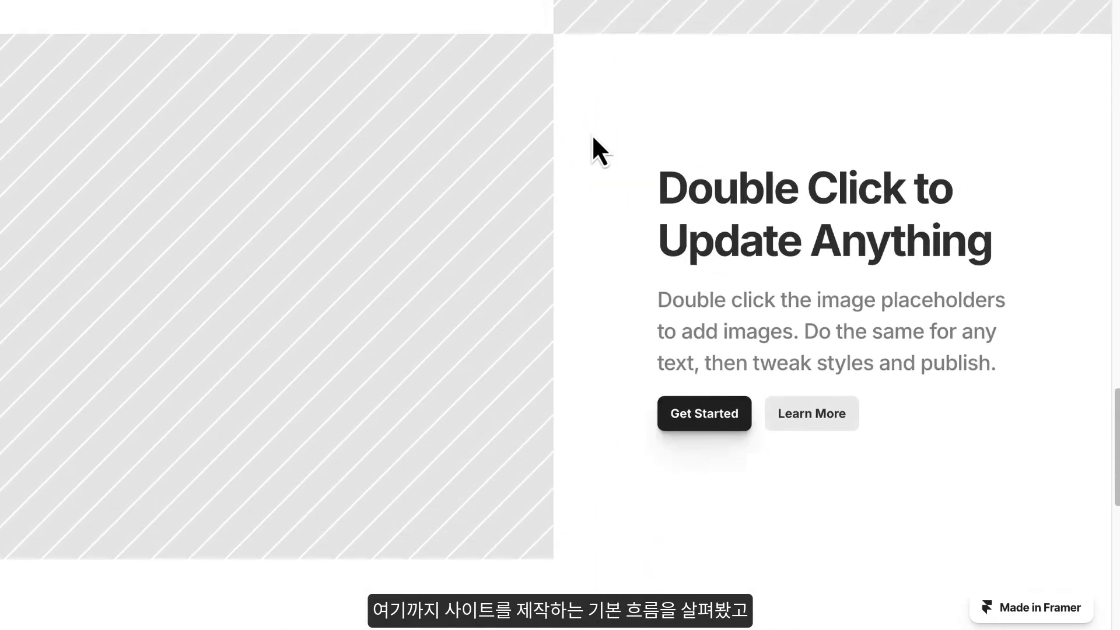
scroll(593, 138, up, 20)
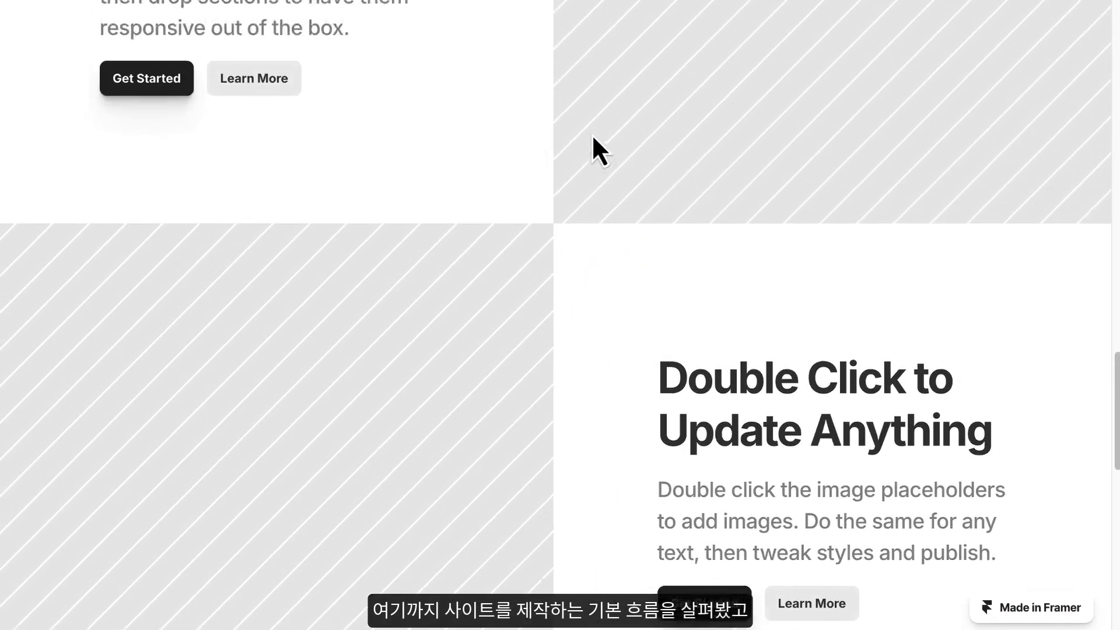
scroll(592, 138, up, 10)
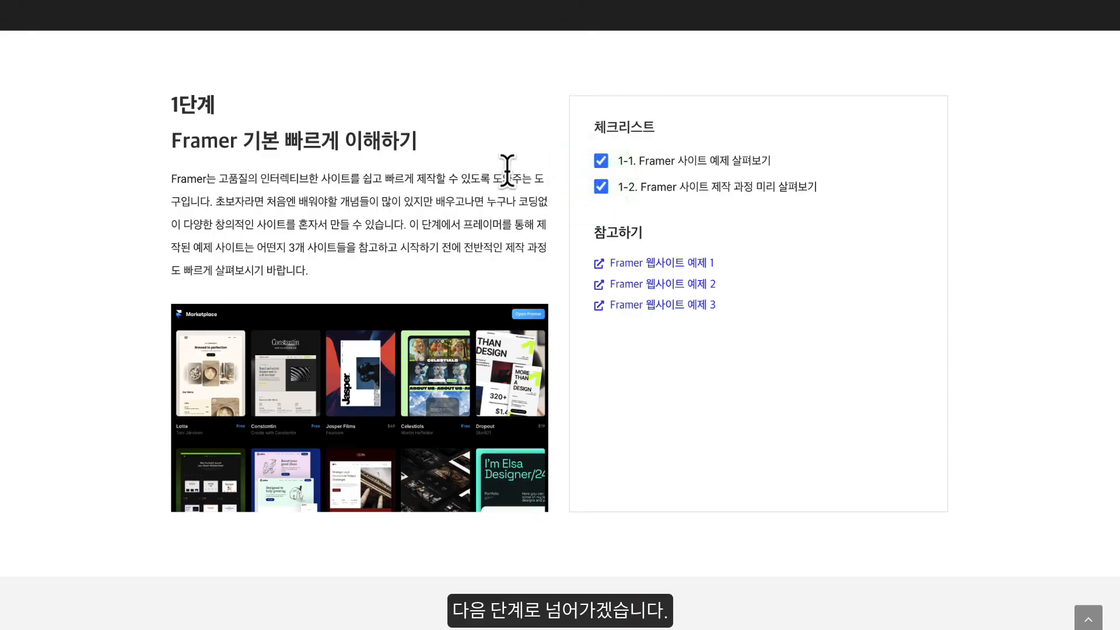
- Open the Framer website from guide stage 2's free account link and start creating an account through Google sign-in
scroll(507, 172, down, 8)
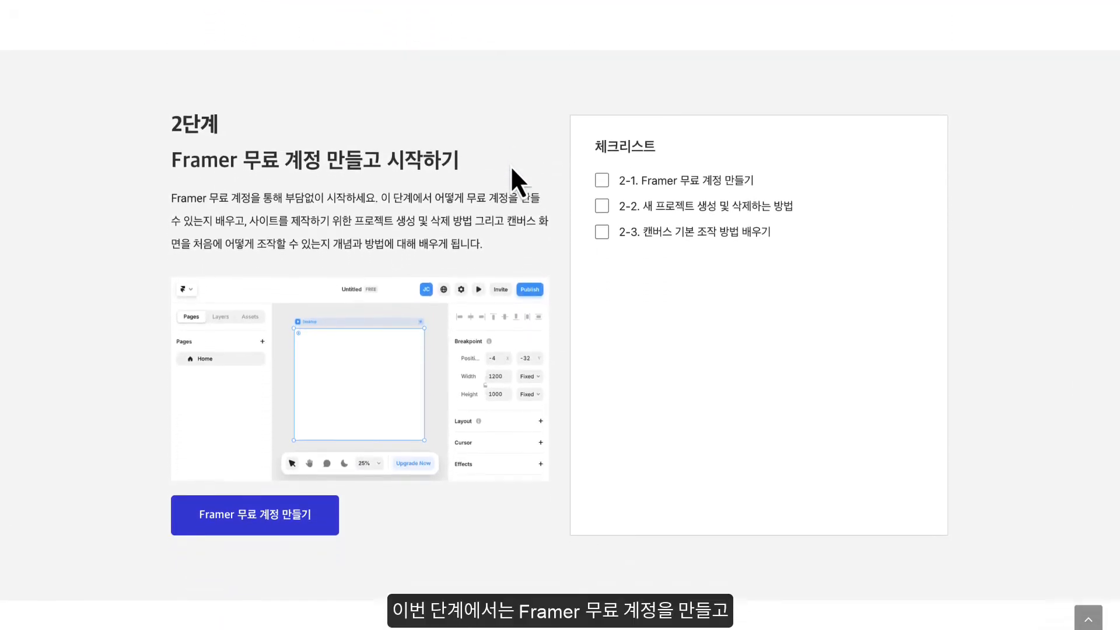
scroll(510, 167, down, 1)
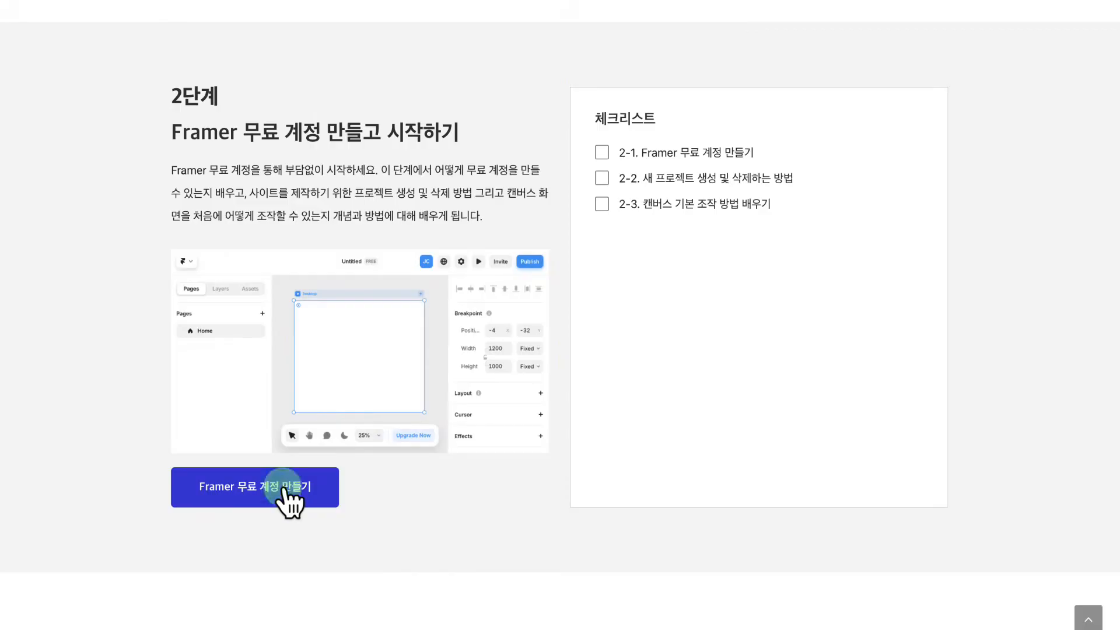
click(282, 489)
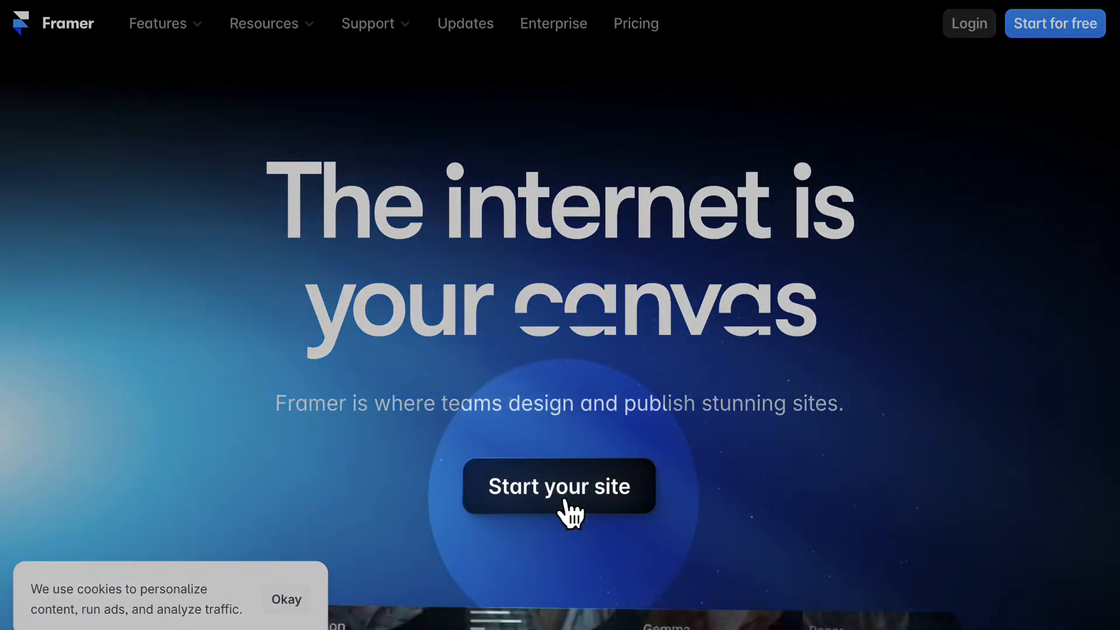
click(564, 501)
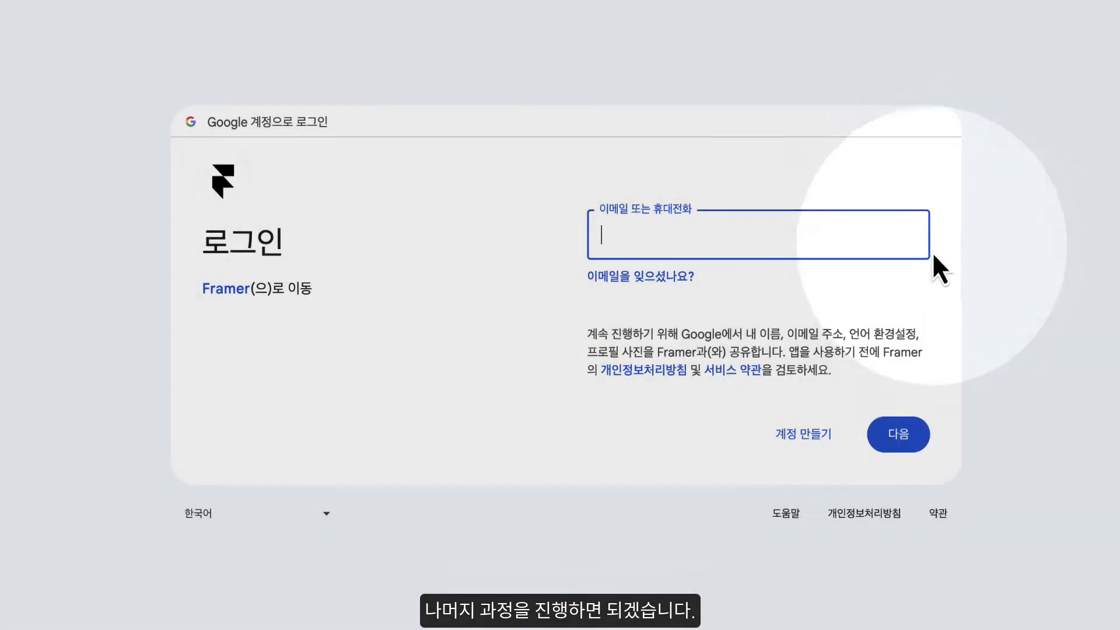
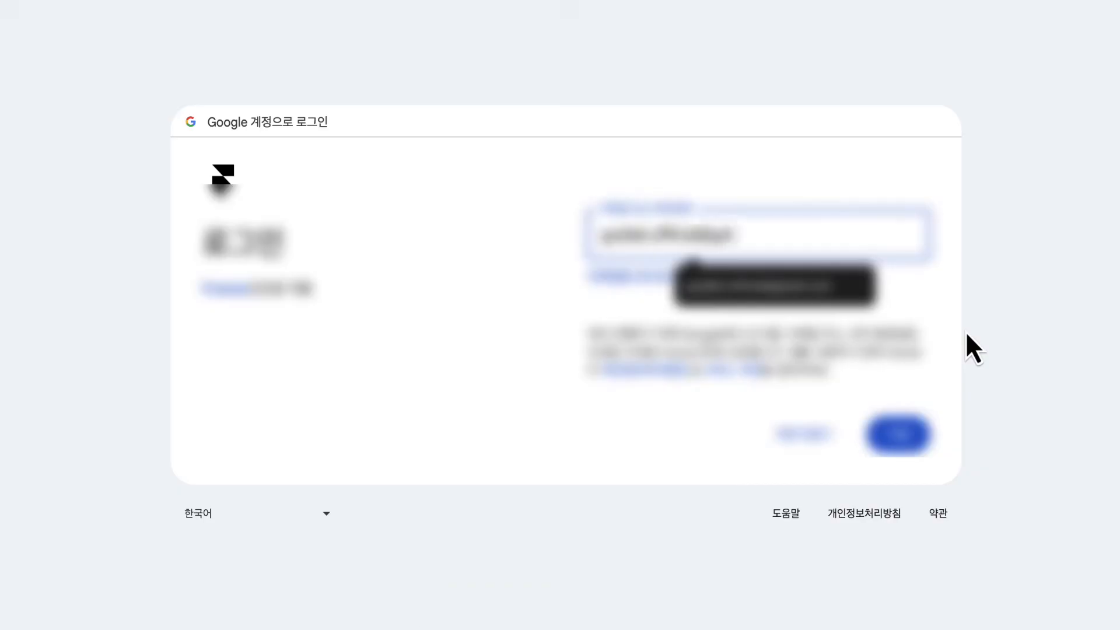
- Sign in with the Google account's e-mail and password and authorize the sign-in to Framer
key(Return)
text(********)
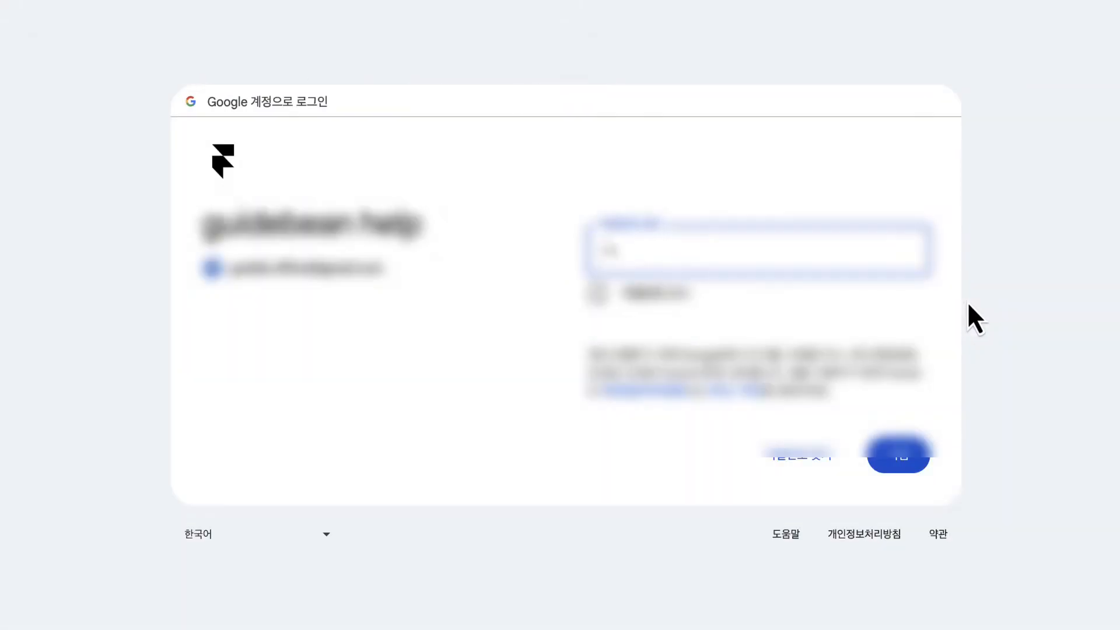
key(Return)
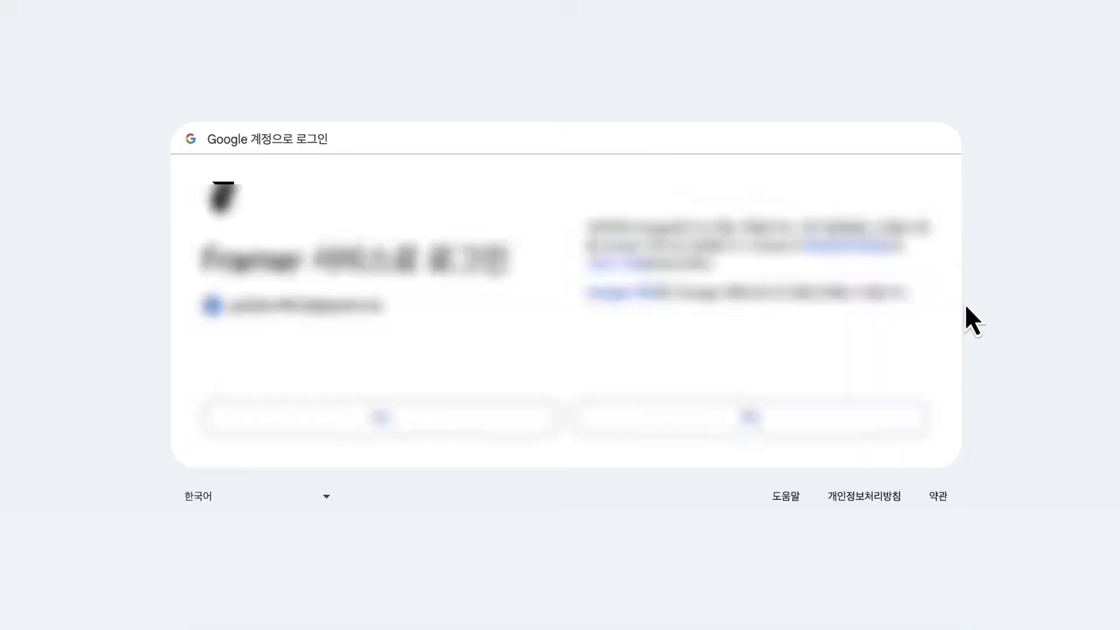
click(761, 417)
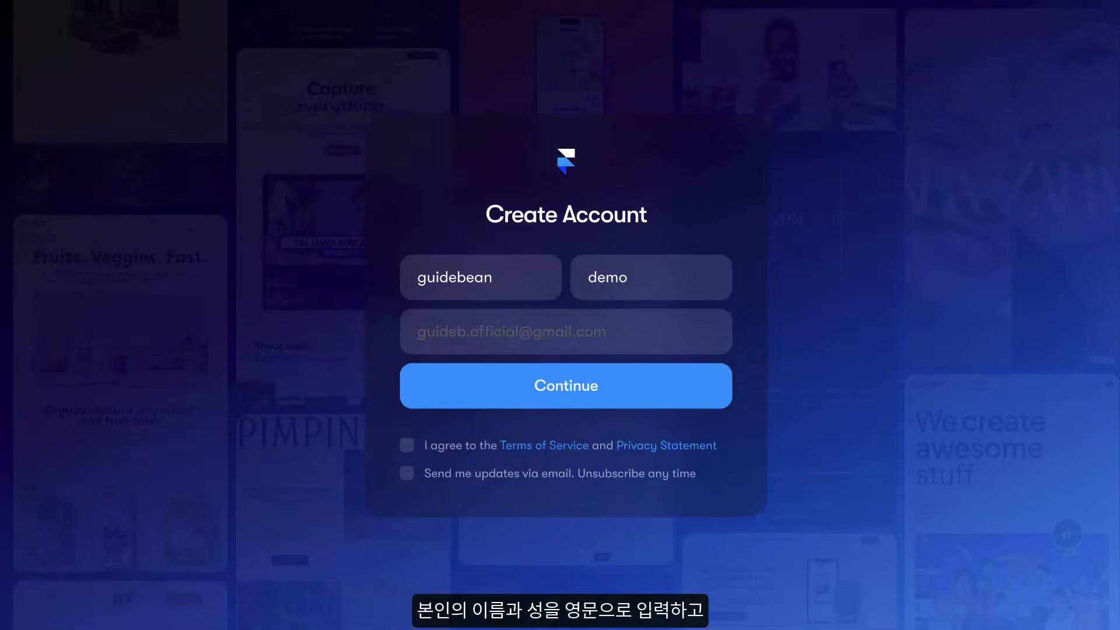
- Complete the first and last name for the new account and agree to the Terms of Service and Privacy Statement
click(631, 277)
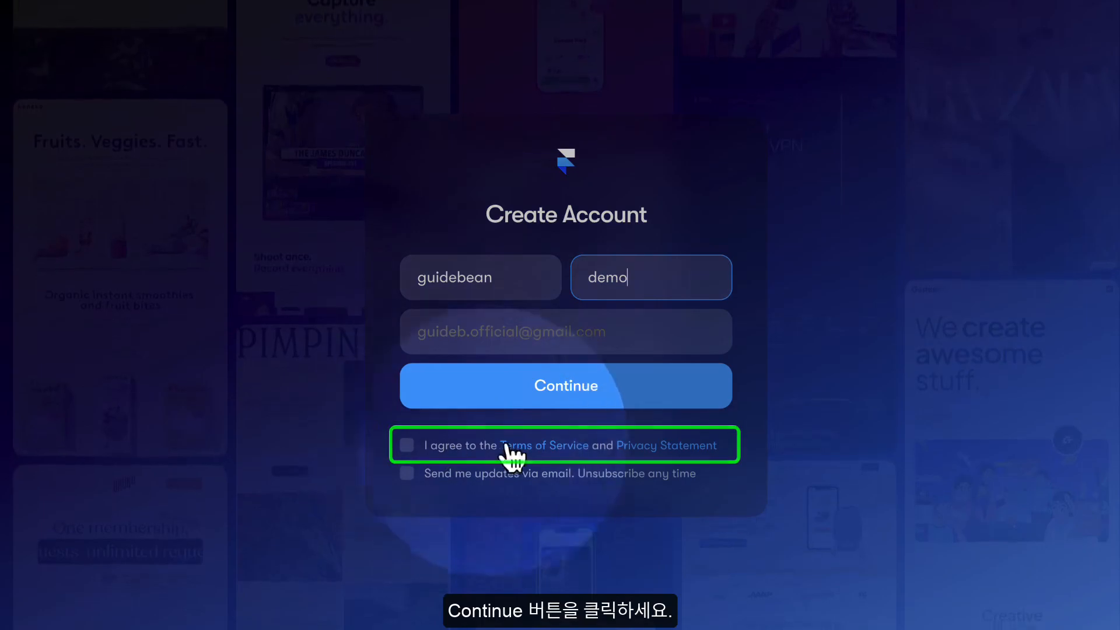
click(407, 446)
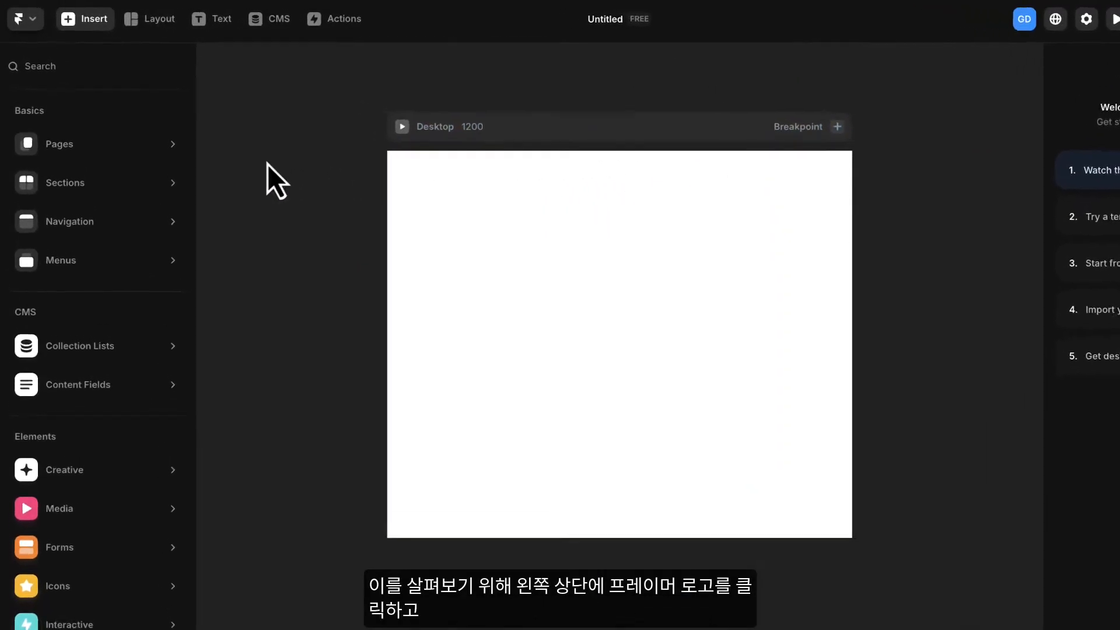
- Go to the dashboard, look over the project's management options, and reopen the Untitled project
click(23, 20)
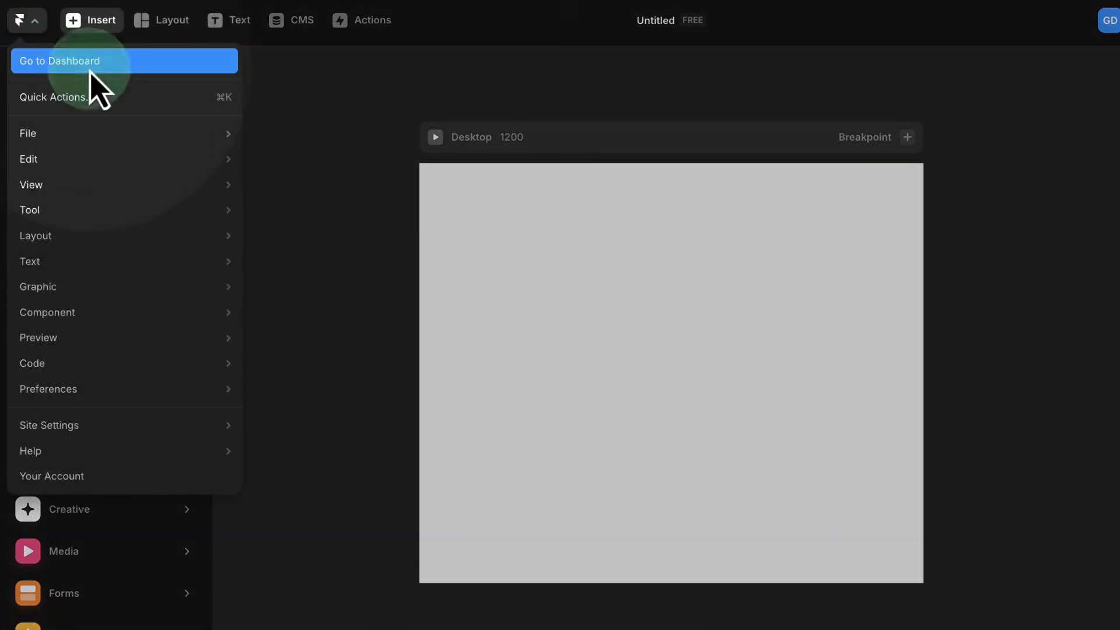
click(91, 61)
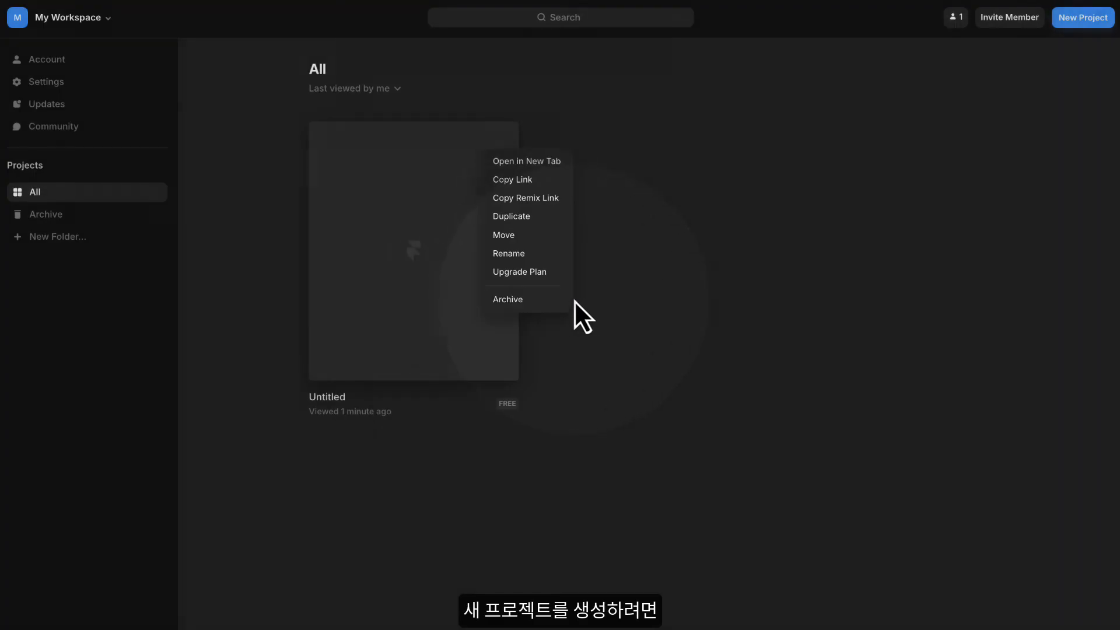
click(656, 232)
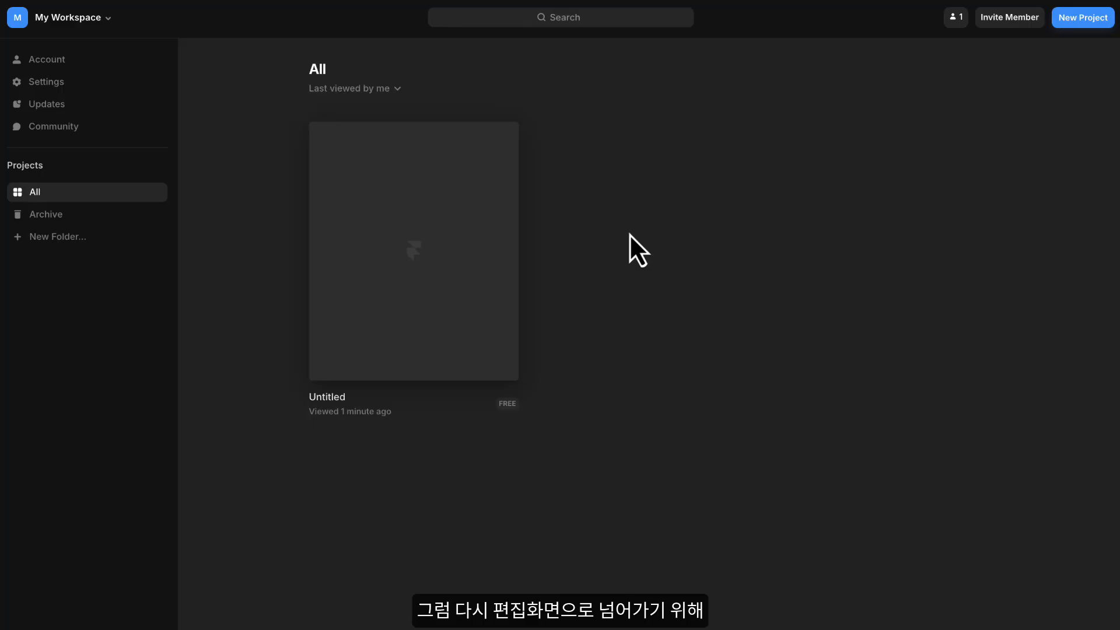
click(415, 231)
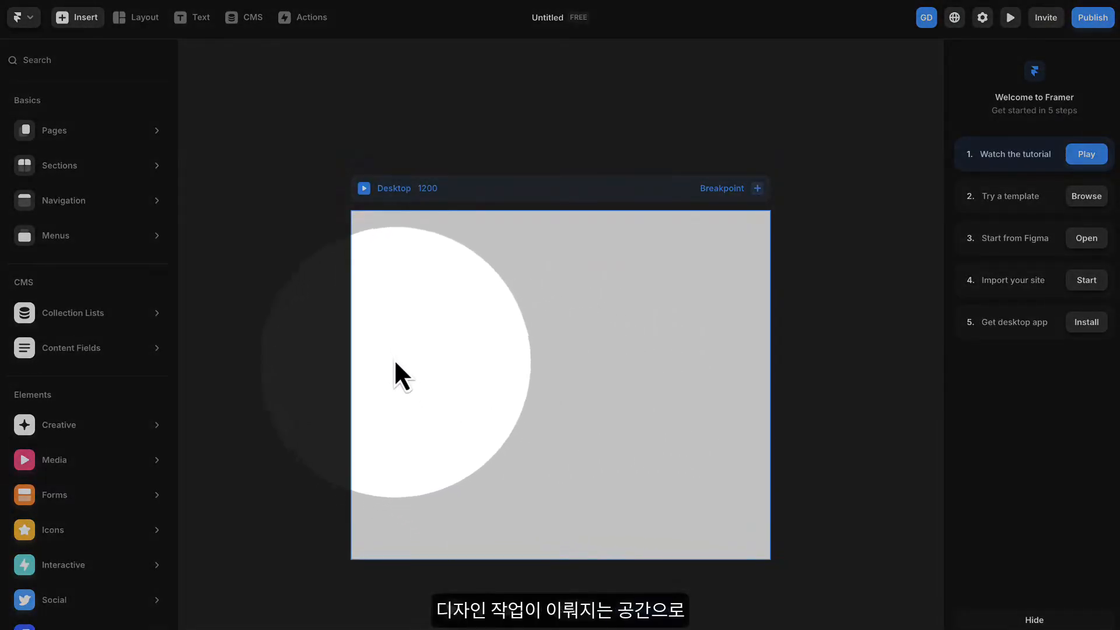
- Preview the Desktop page, view it in fullscreen, and return to the editor canvas
scroll(699, 383, down, 1)
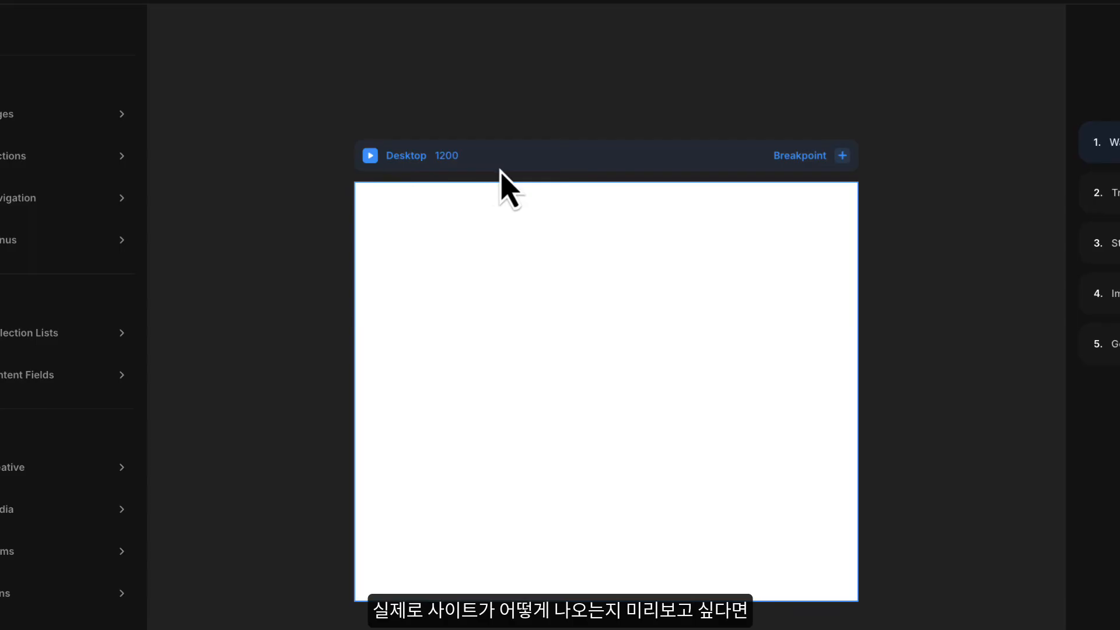
click(371, 156)
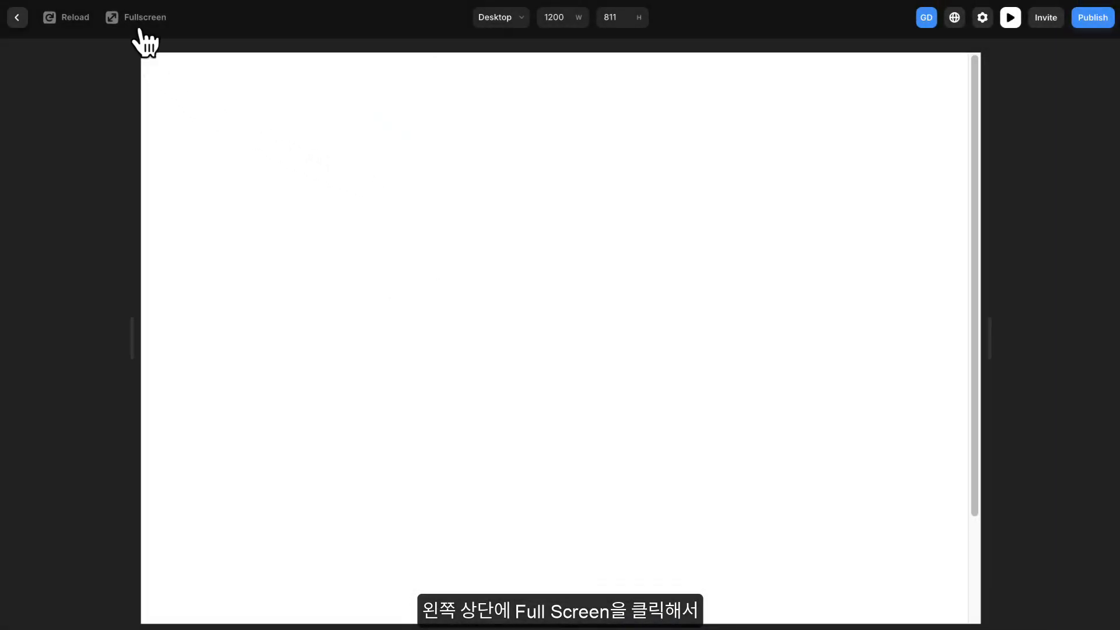
click(143, 25)
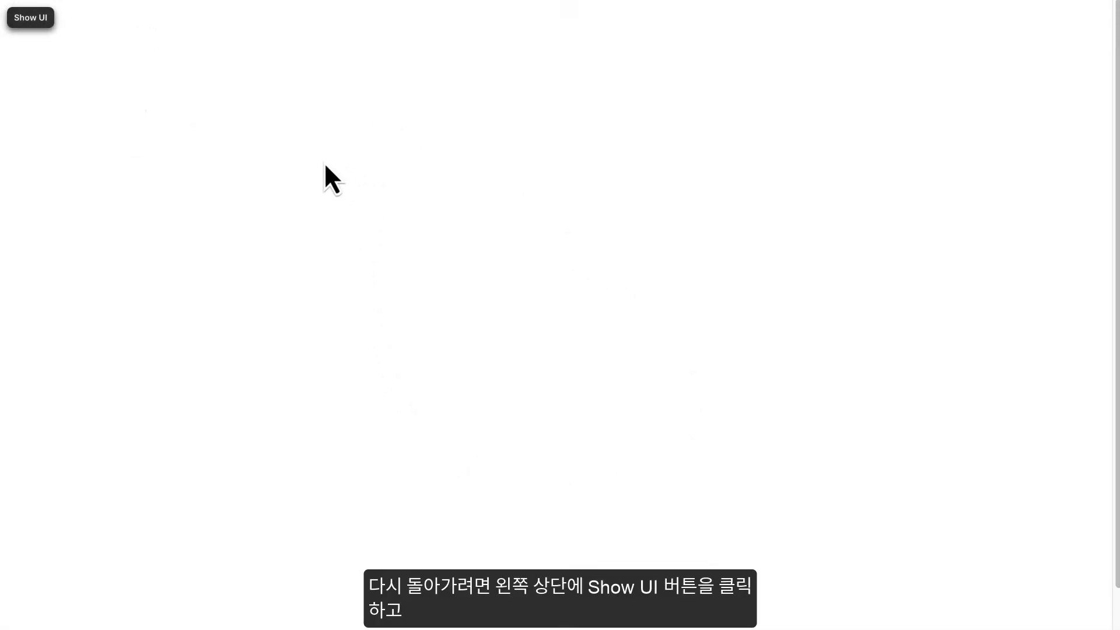
click(35, 25)
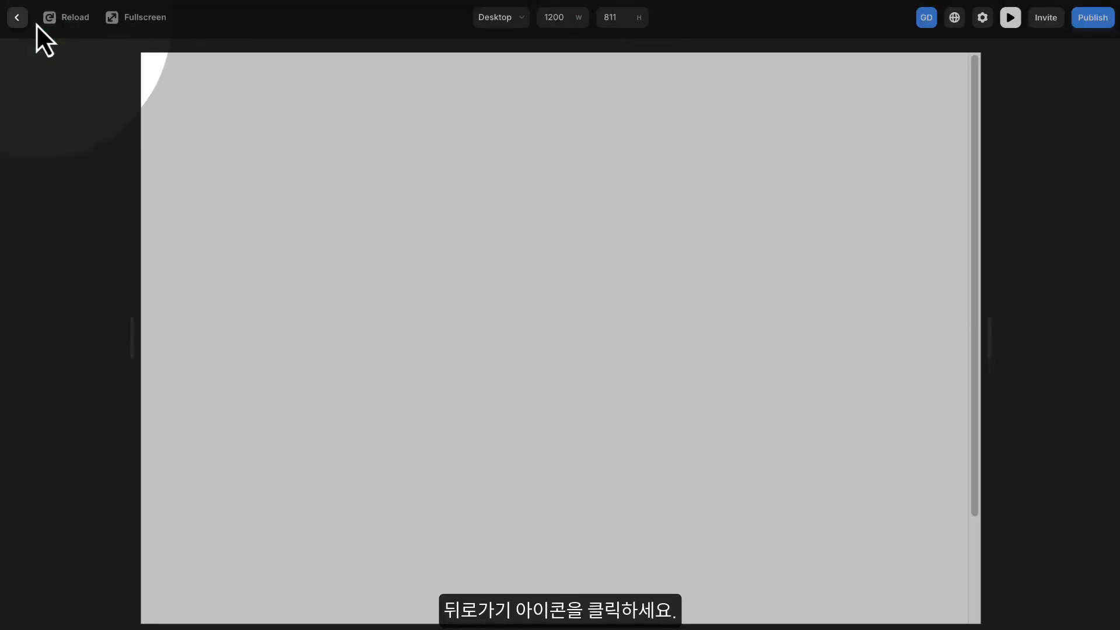
click(18, 26)
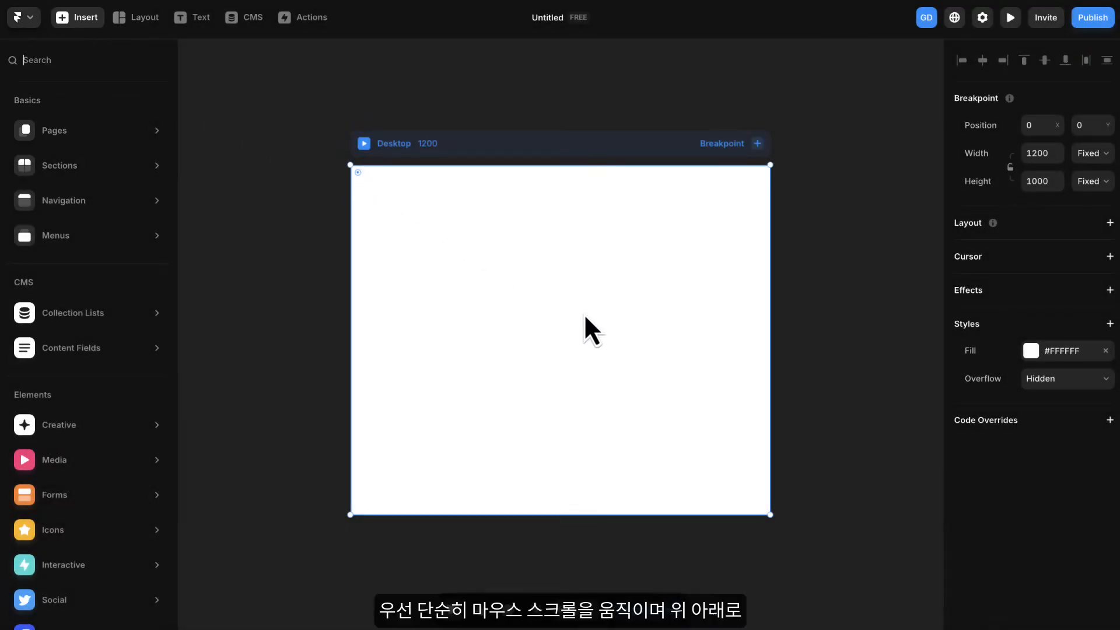
- Scroll up and down the canvas to look over the area around the Desktop breakpoint
scroll(701, 278, down, 2)
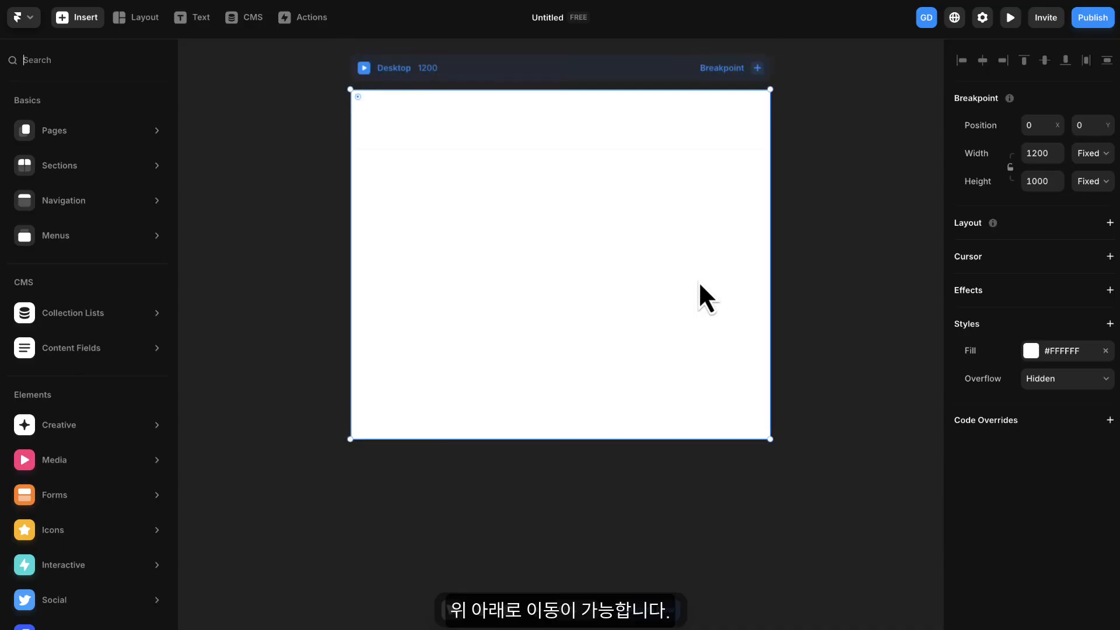
scroll(698, 281, up, 5)
scroll(698, 281, up, 3)
scroll(698, 281, down, 3)
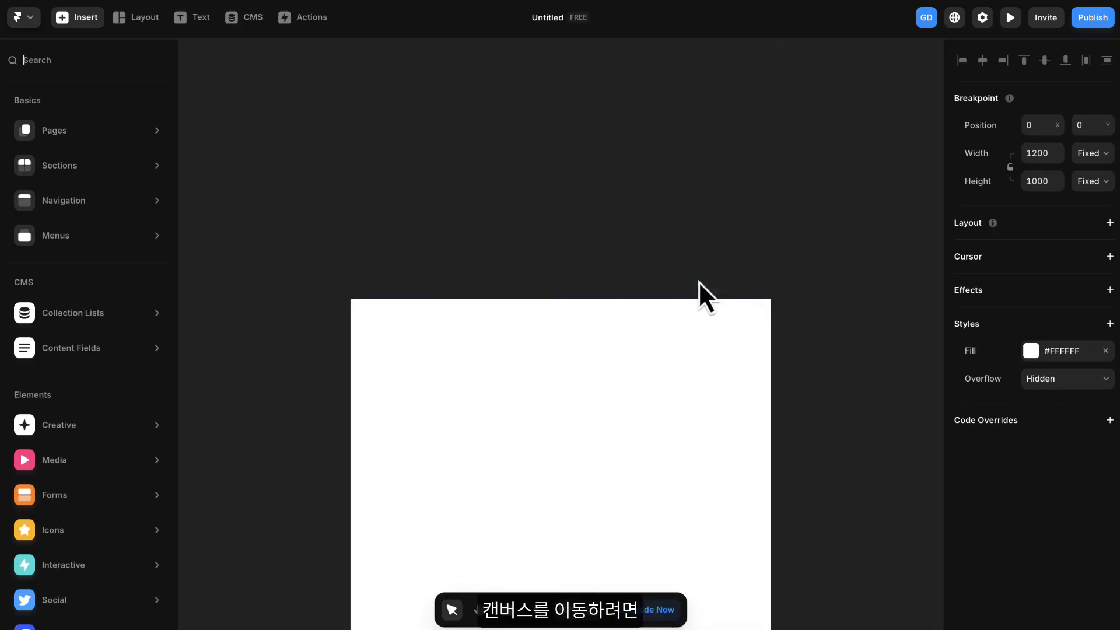
scroll(698, 281, down, 4)
scroll(698, 281, up, 3)
scroll(698, 281, down, 1)
scroll(698, 281, down, 2)
- Move the Desktop breakpoint on the canvas to position X 4, Y 96
click(697, 281)
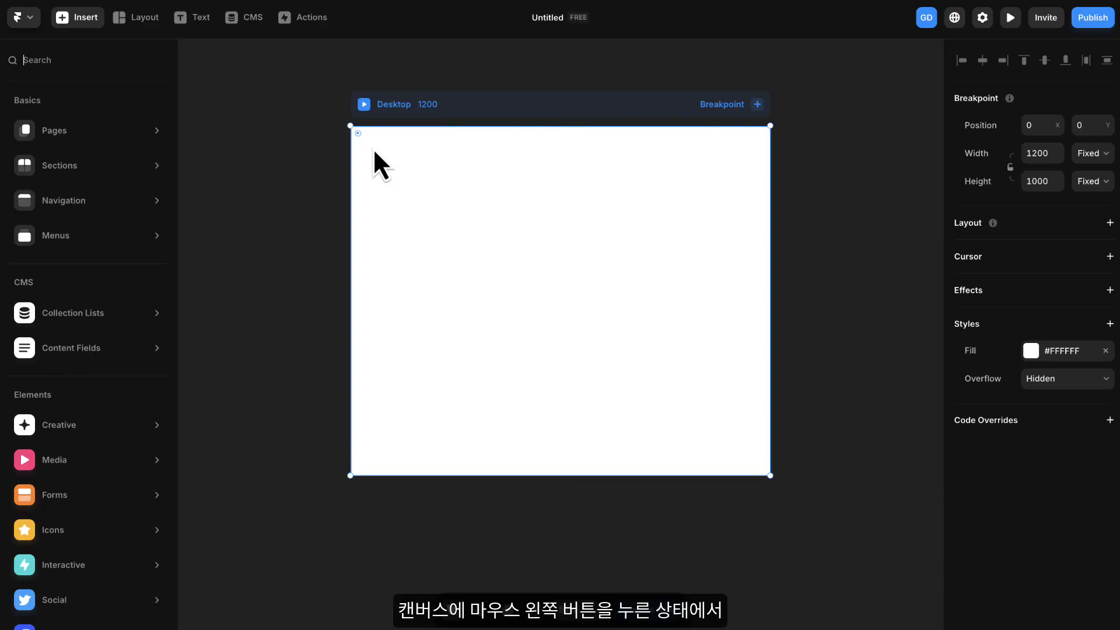
drag(470, 152, 471, 185)
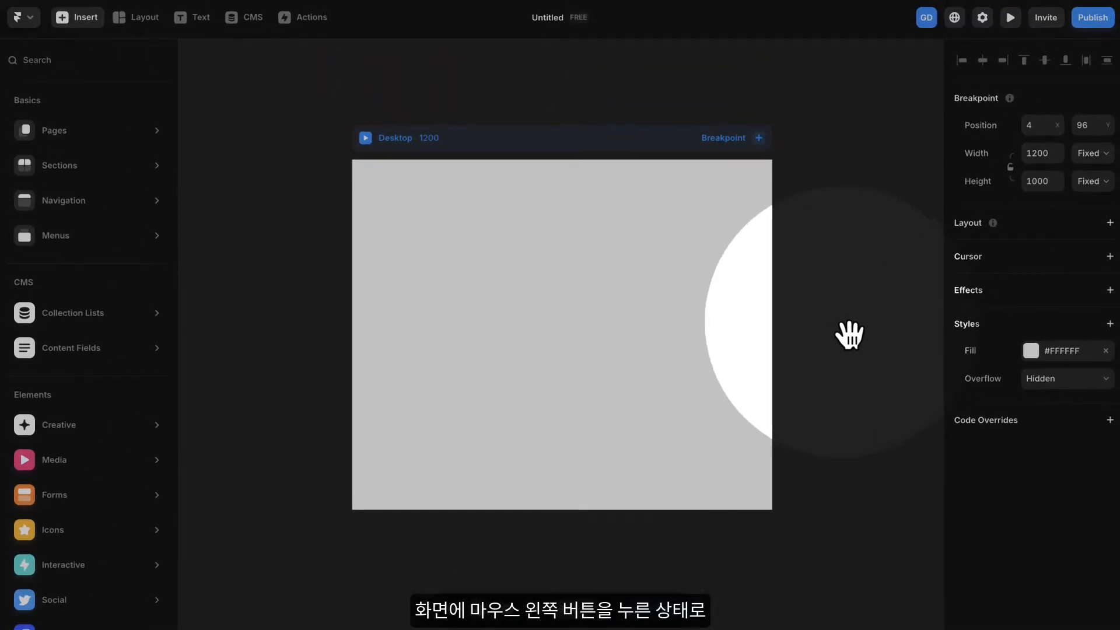
- Pan around the canvas with the Hand tool, return to select mode, and pan again using the temporary hand
mouse_move(862, 326)
mouse_down()
mouse_move(855, 318)
mouse_move(820, 387)
mouse_move(707, 342)
mouse_move(736, 245)
mouse_move(820, 324)
mouse_move(695, 382)
mouse_move(645, 245)
mouse_move(771, 239)
mouse_move(745, 333)
mouse_move(741, 245)
mouse_move(864, 324)
mouse_up()
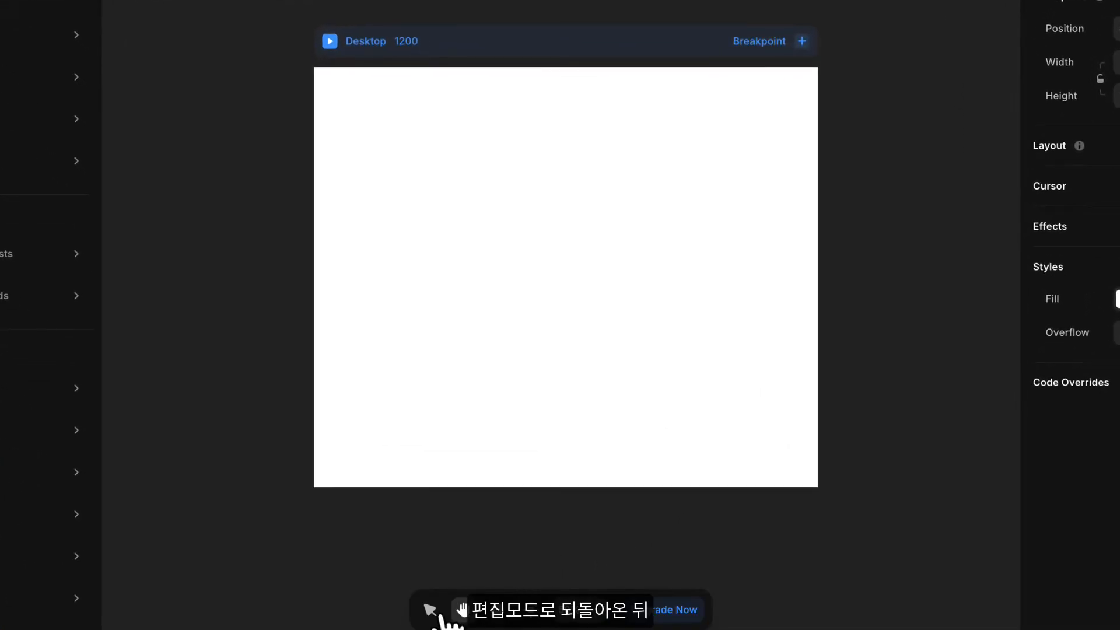
click(429, 609)
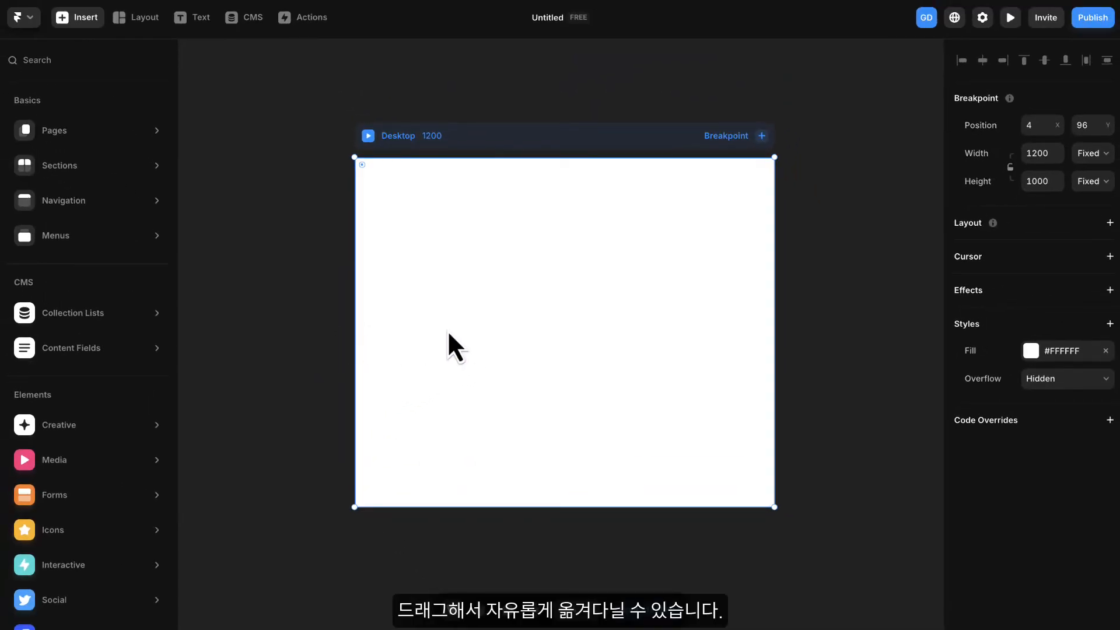
key(space)
drag(455, 340, 499, 346)
drag(475, 383, 550, 332)
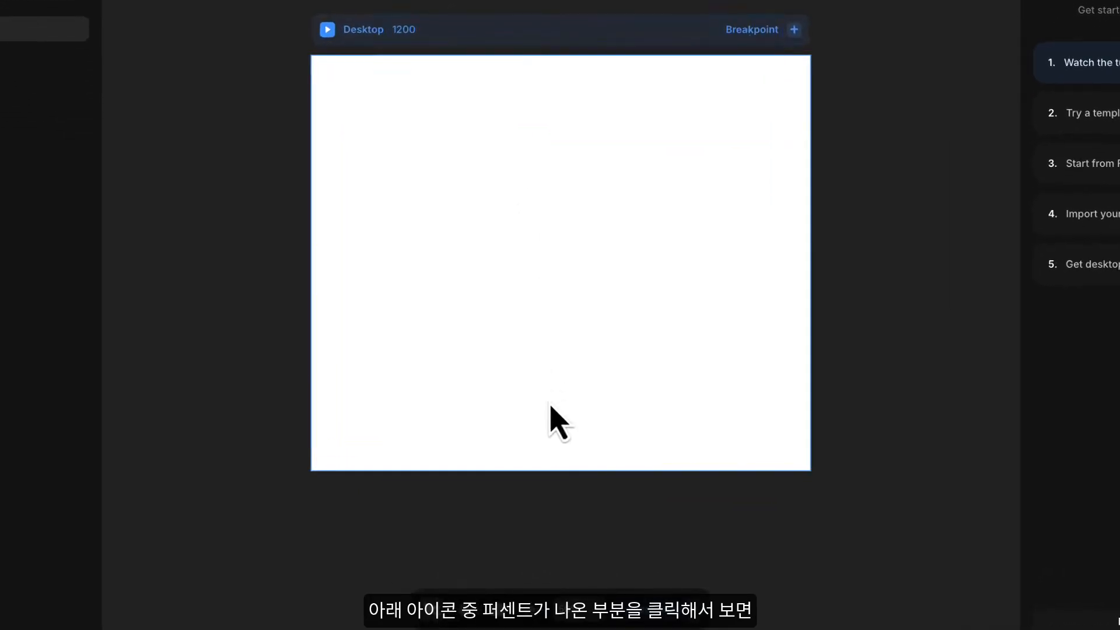
- Review the canvas zoom options and zoom in and out repeatedly around the Desktop breakpoint
click(577, 609)
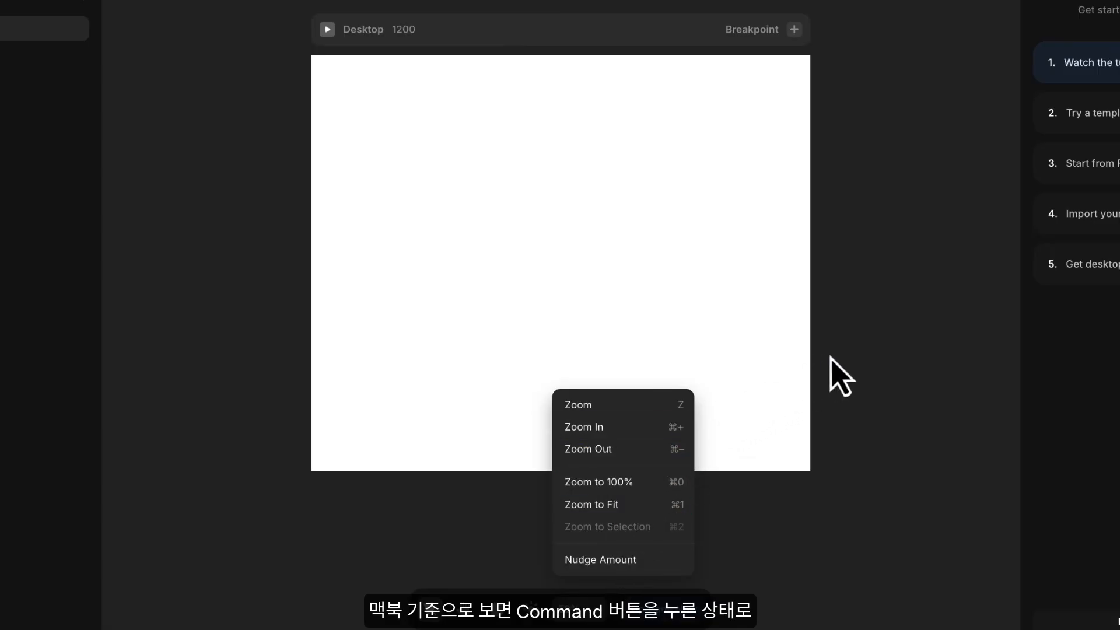
click(875, 341)
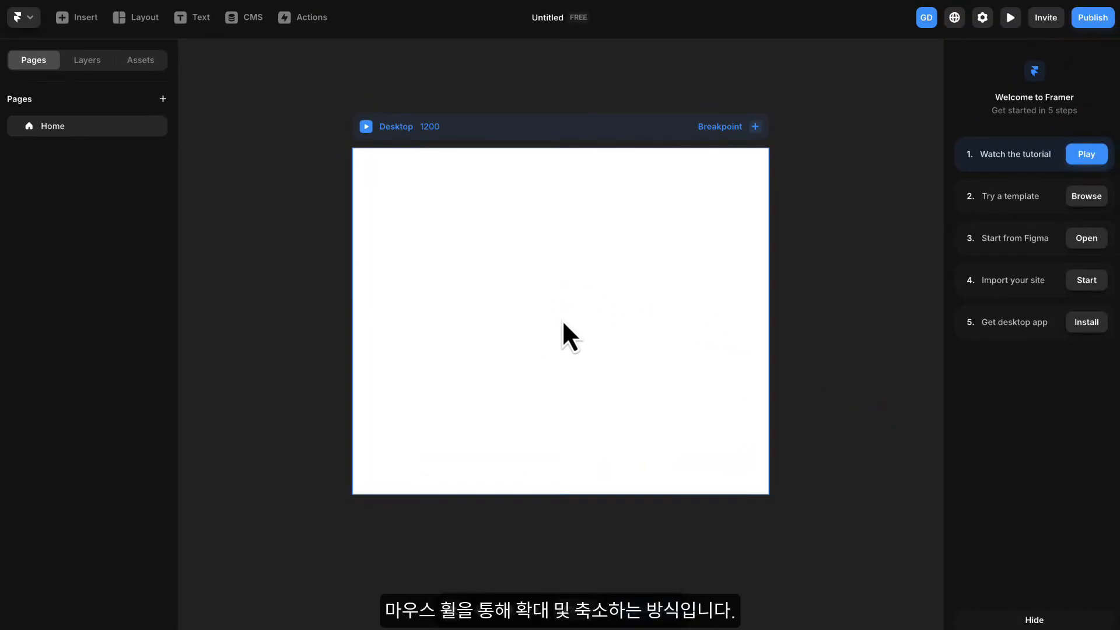
scroll(560, 320, down, 1)
scroll(559, 320, up, 2)
scroll(559, 320, down, 2)
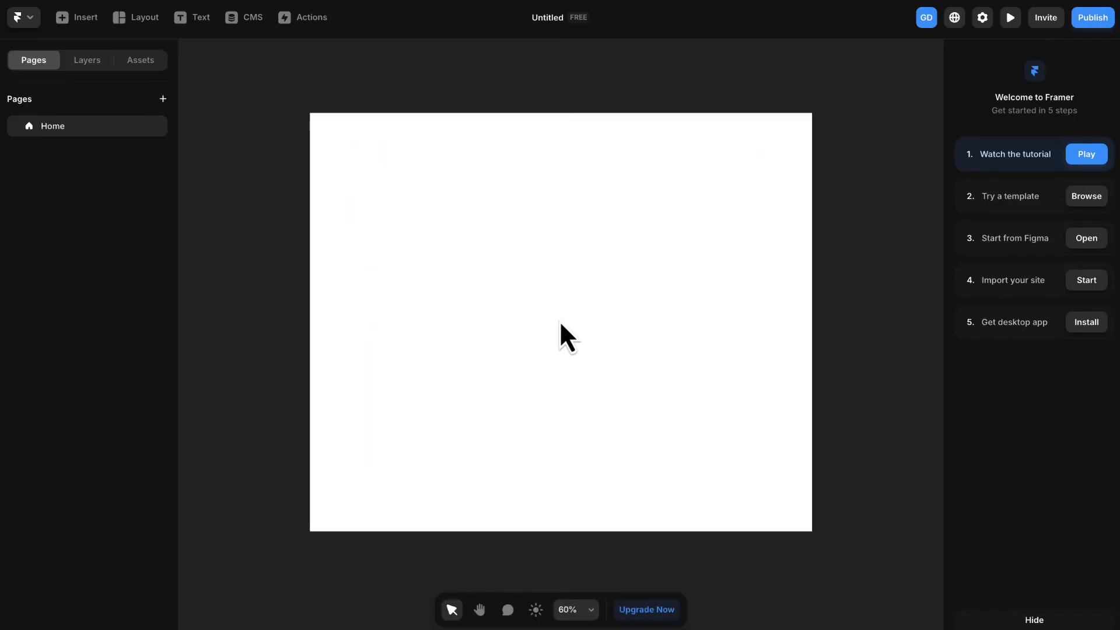
scroll(556, 323, up, 1)
scroll(557, 324, down, 3)
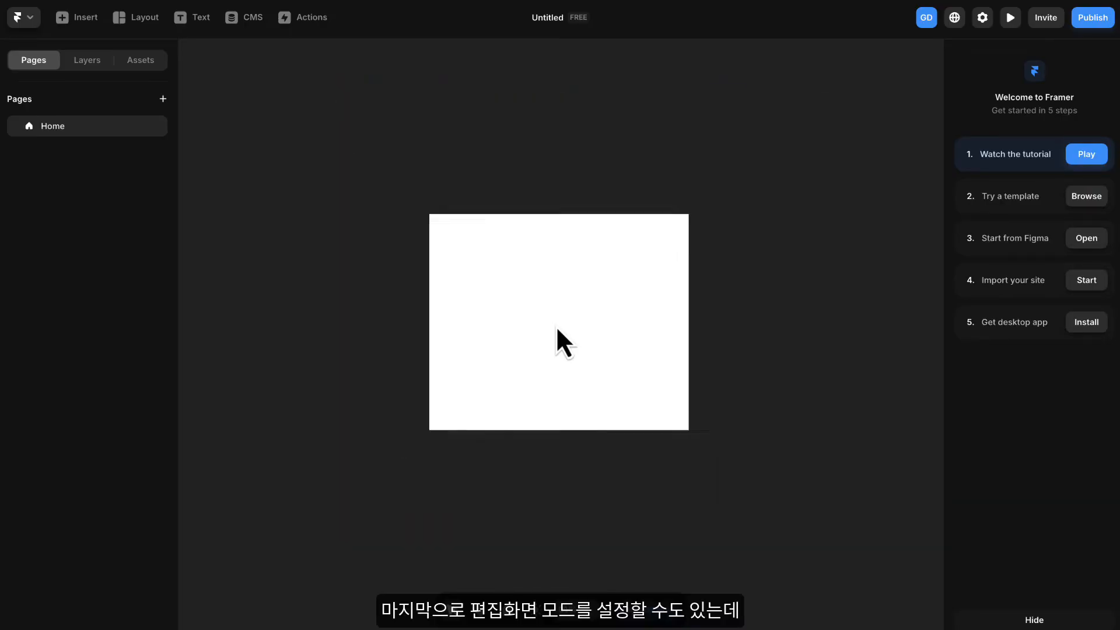
scroll(555, 326, up, 3)
scroll(556, 328, down, 5)
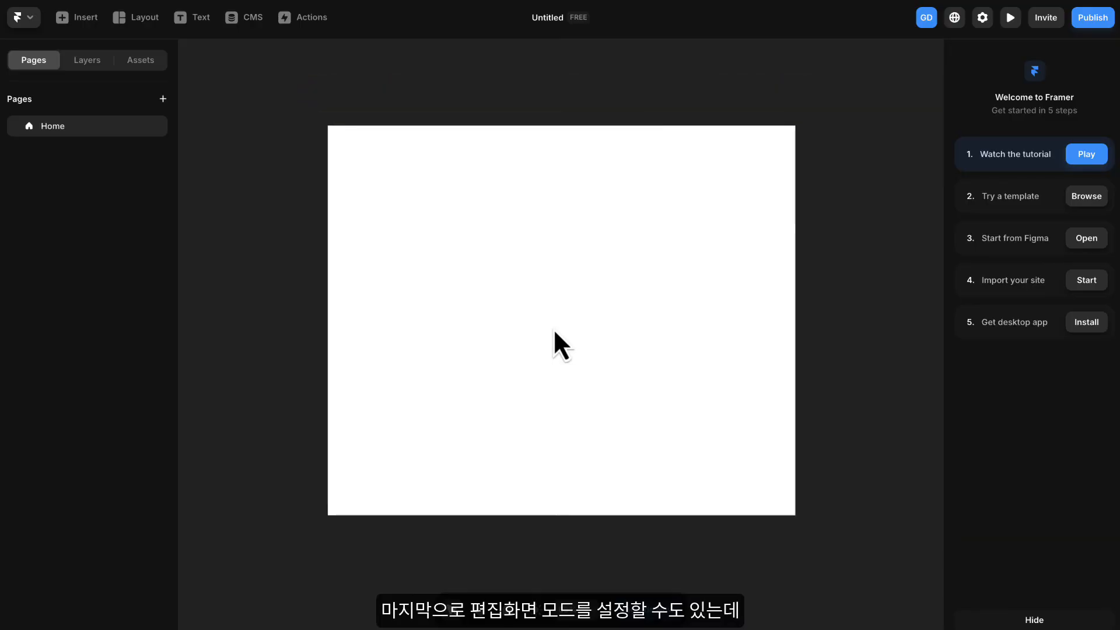
scroll(552, 327, up, 2)
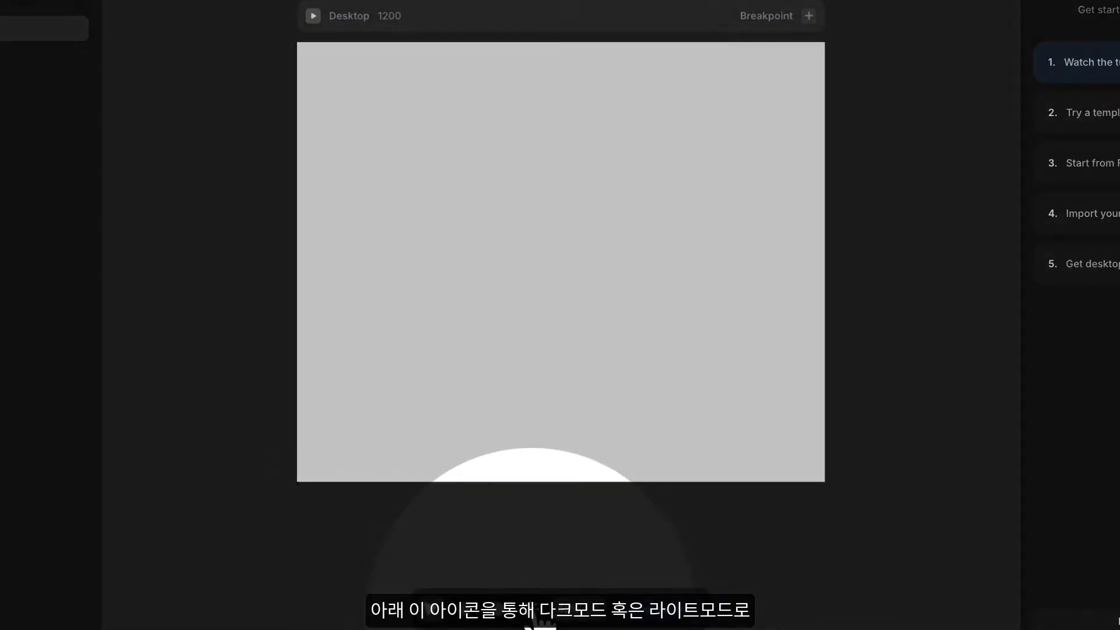
- Toggle the editor's appearance back and forth between dark and light mode
click(537, 618)
click(539, 623)
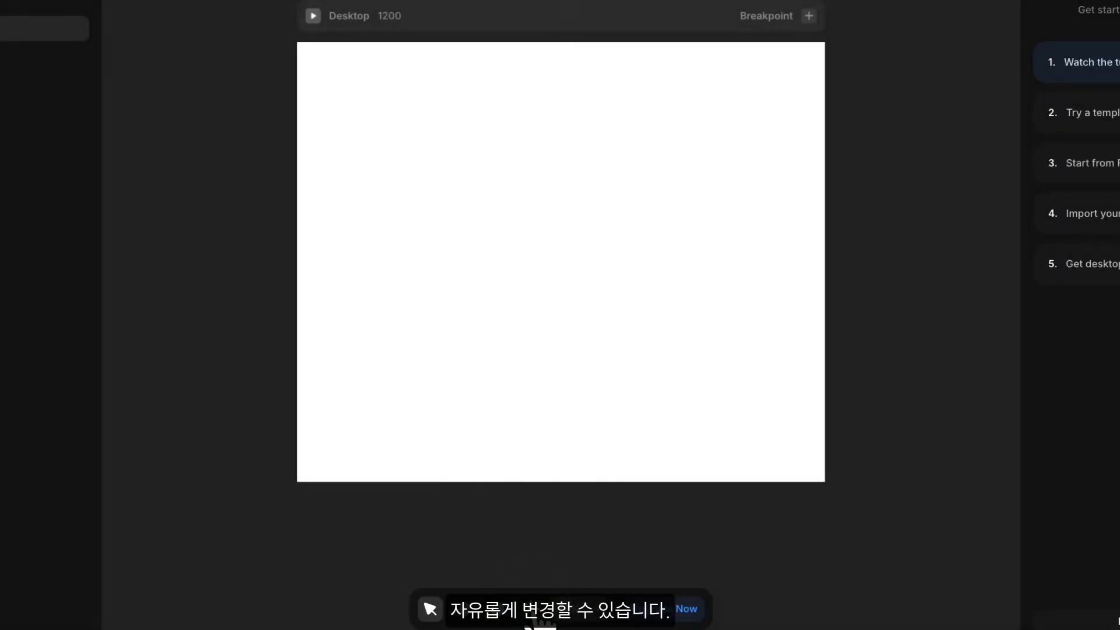
click(532, 616)
click(532, 616)
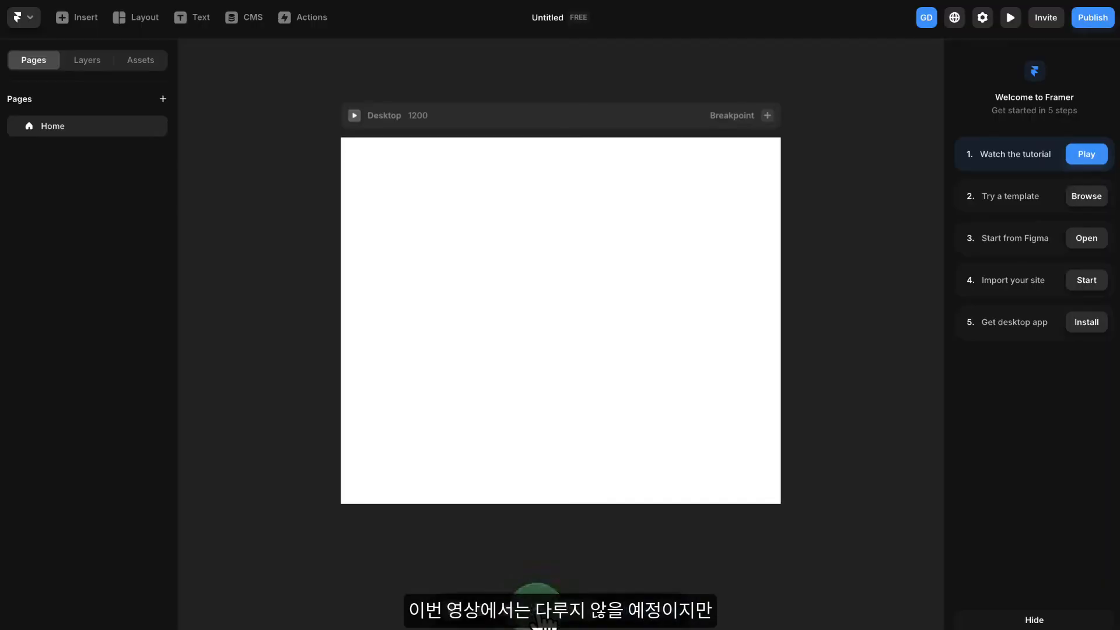
click(542, 622)
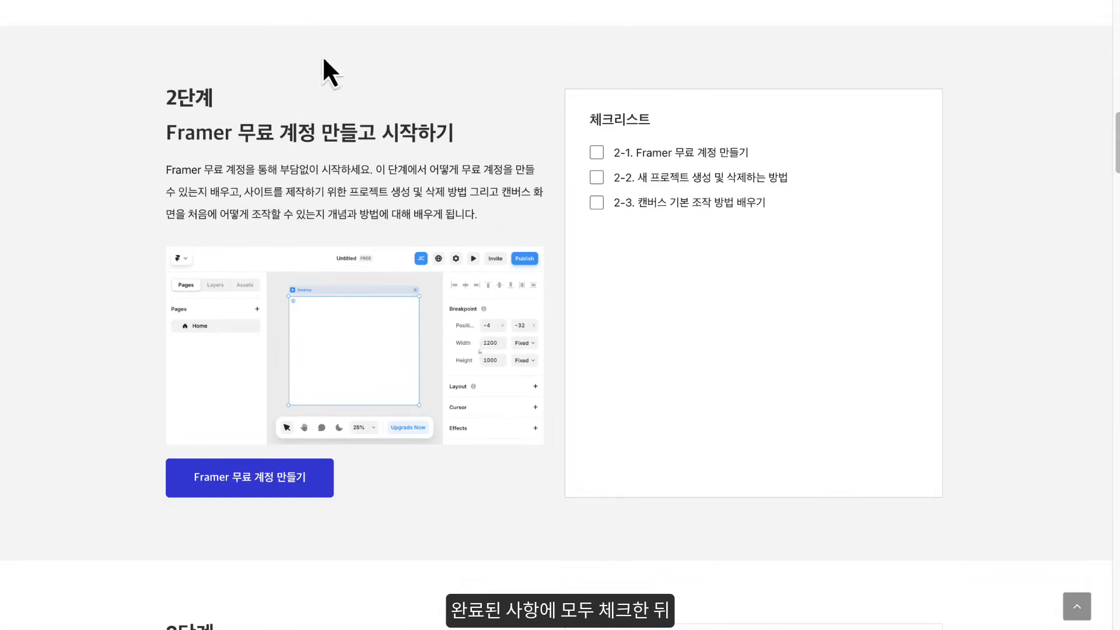
- Mark checklist items 2-1 and 2-2 as complete in the guide's stage 2 and move on down the guide
click(596, 152)
click(596, 177)
scroll(572, 284, down, 9)
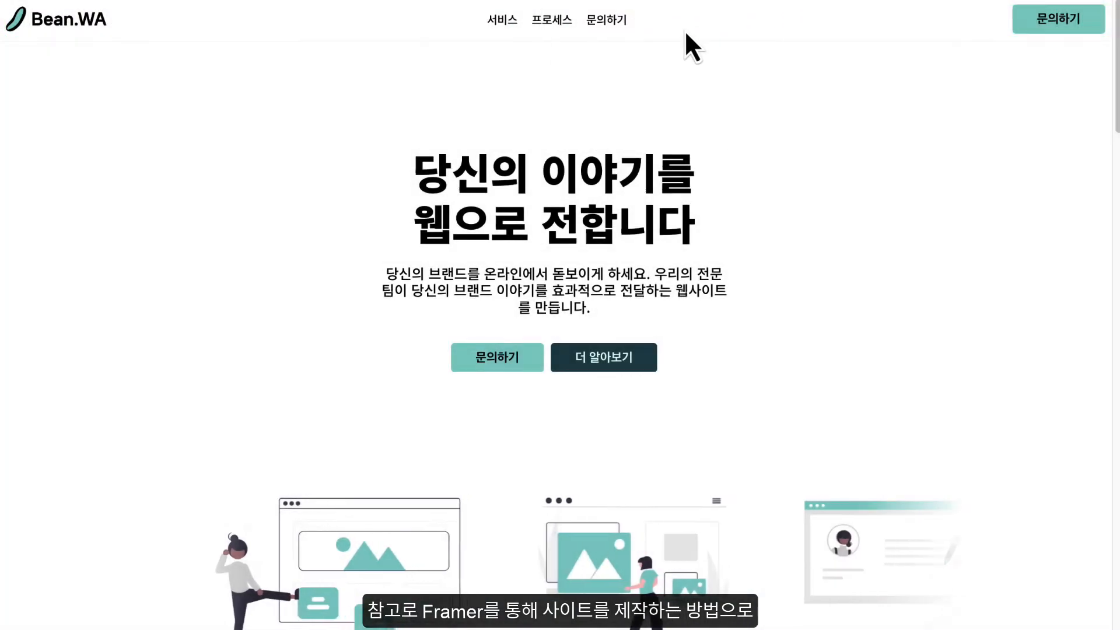
- Look over the Bean.WA example site's hero section and browse the free website templates in the Framer Marketplace
scroll(694, 29, down, 2)
scroll(693, 23, down, 1)
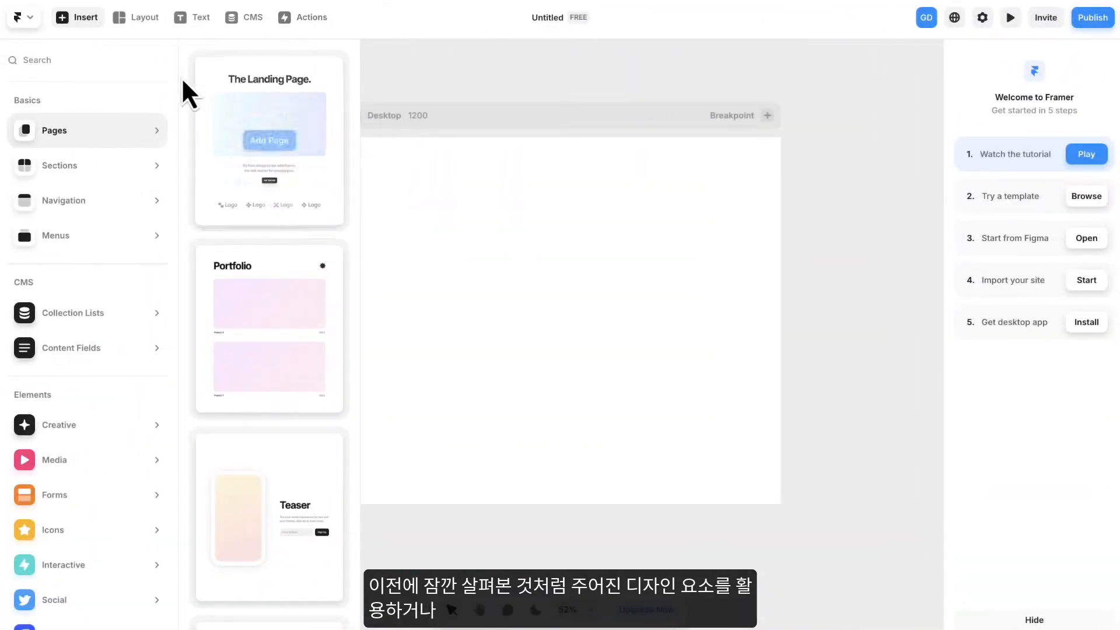
click(68, 164)
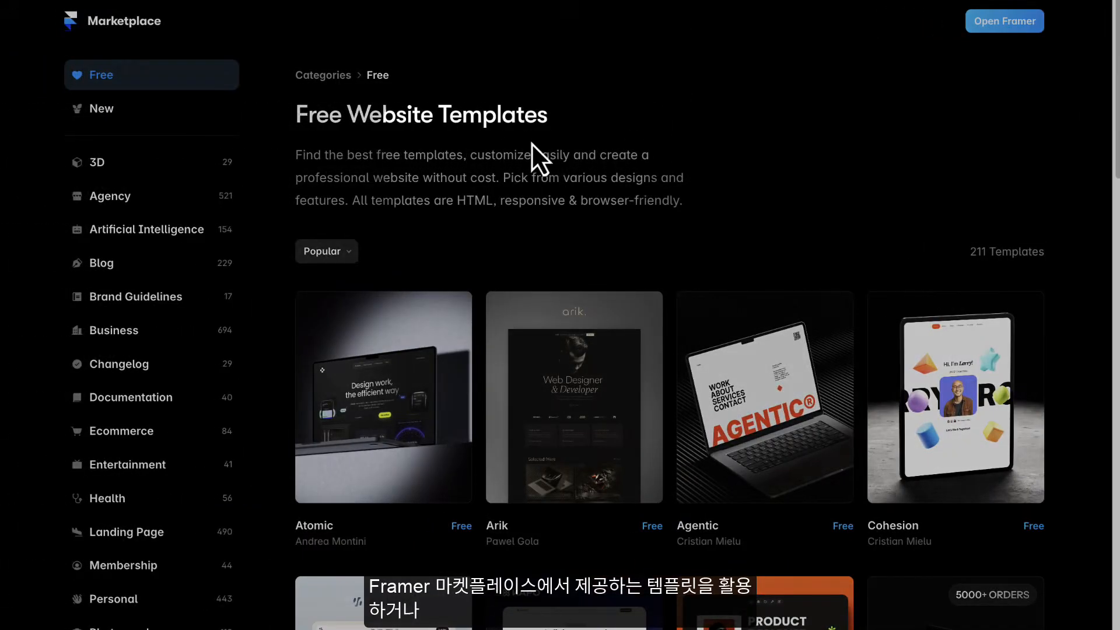
scroll(758, 263, down, 12)
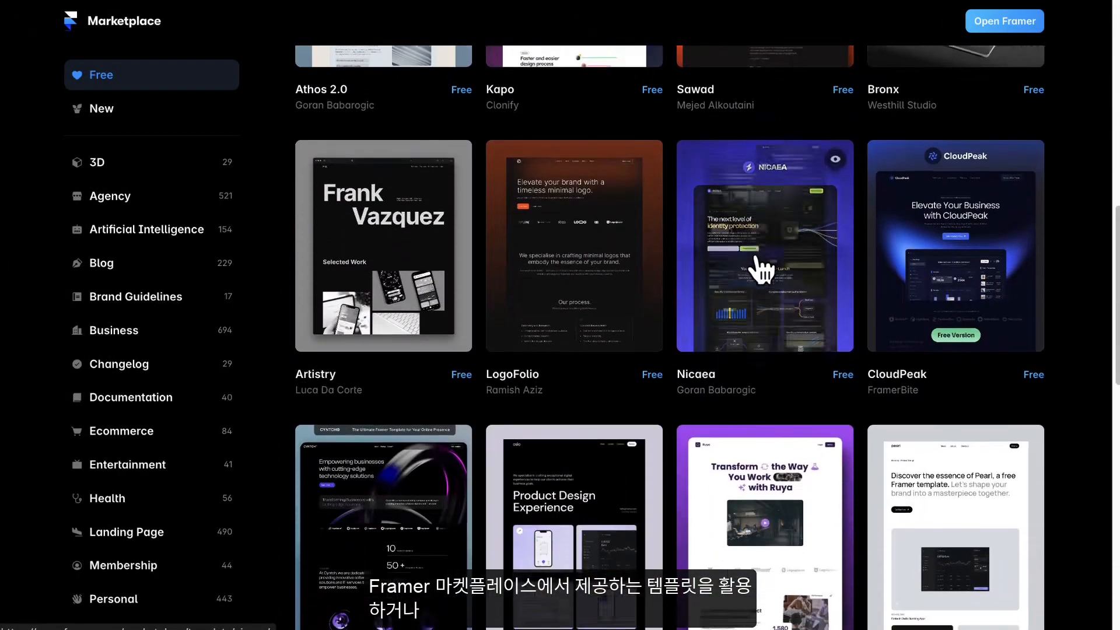
- Look over the marketplace's free templates, the AI page generation option and the ready-made sections available for insertion
scroll(758, 259, down, 5)
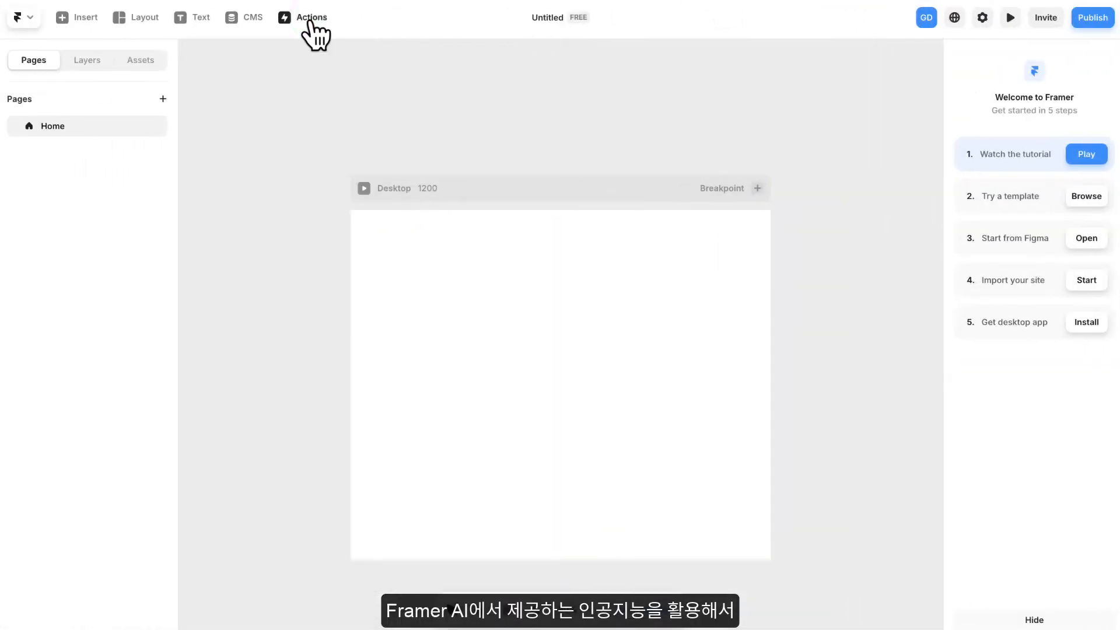
click(310, 21)
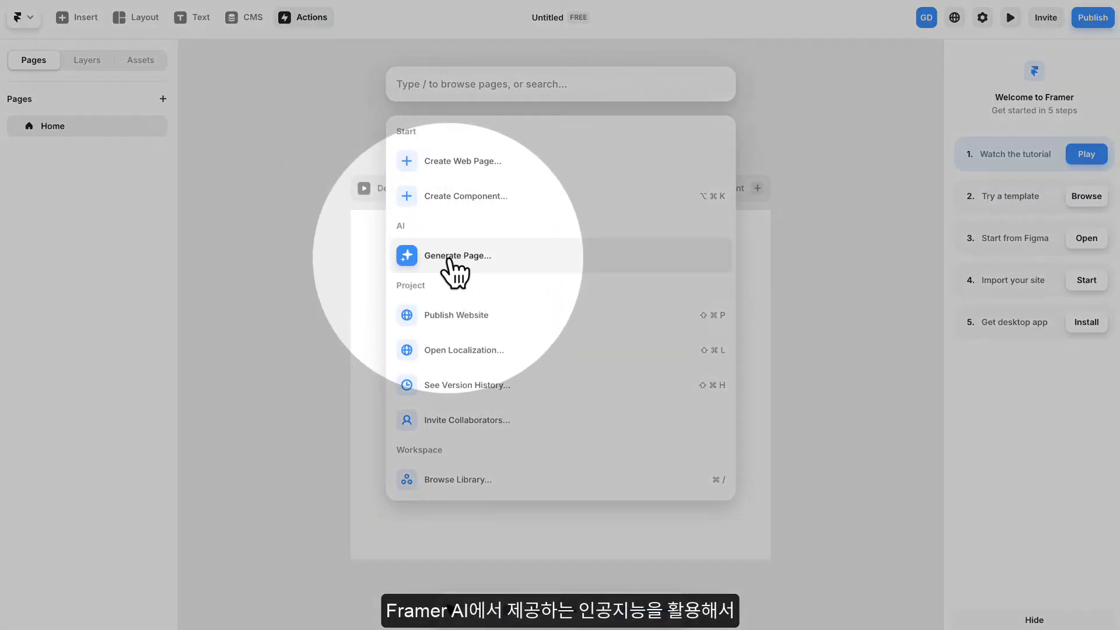
click(470, 260)
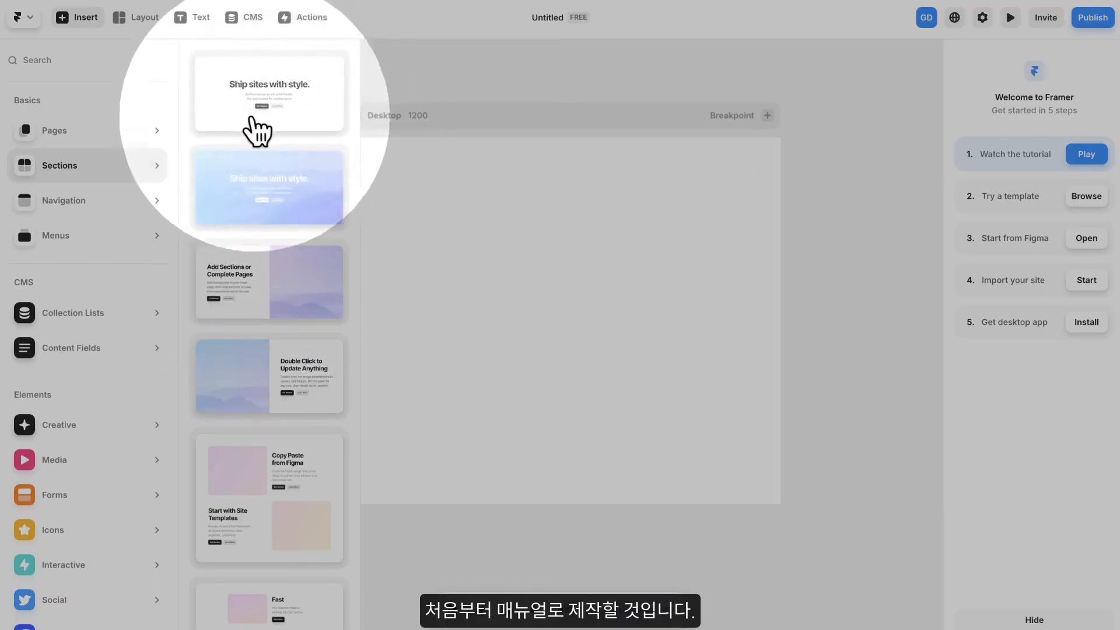
click(126, 139)
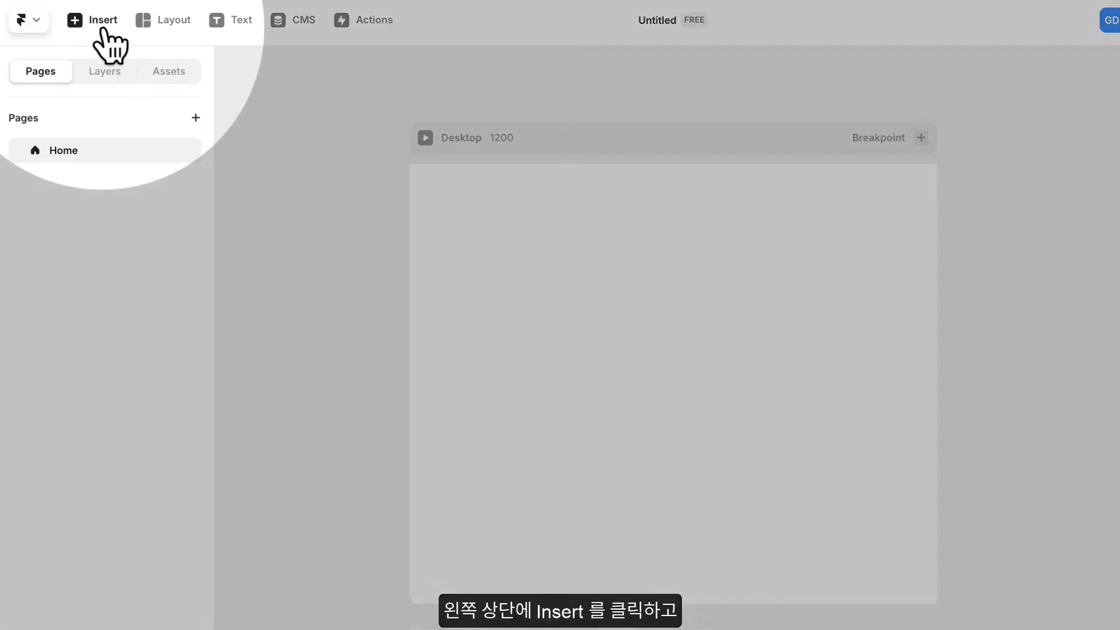
- Insert the first light Navigation element at the top of the Desktop breakpoint on the Home page
click(102, 28)
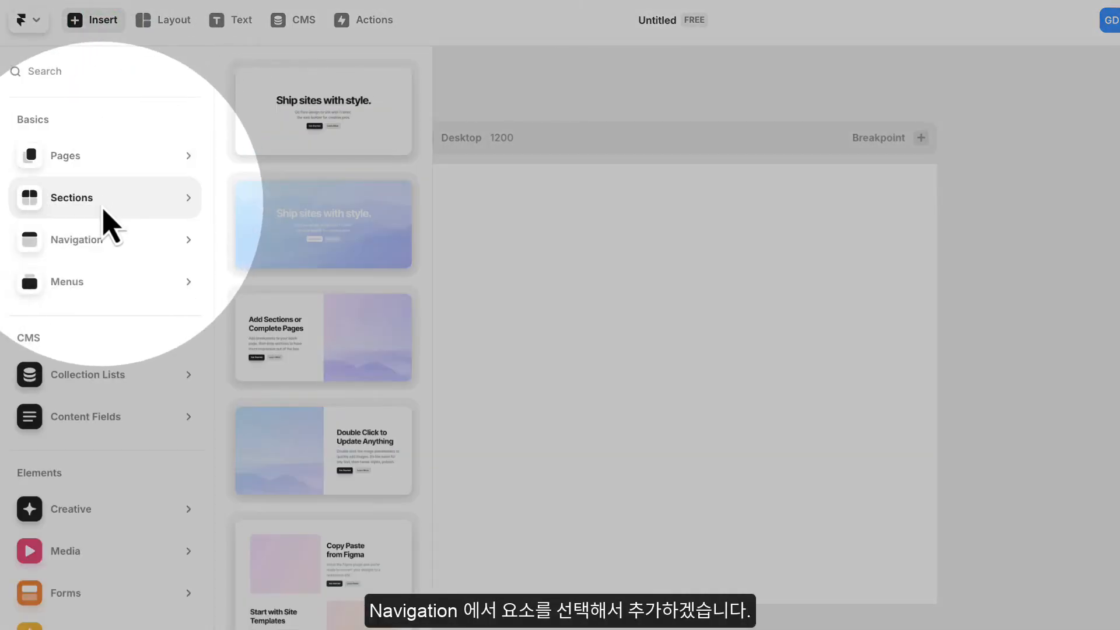
mouse_move(105, 239)
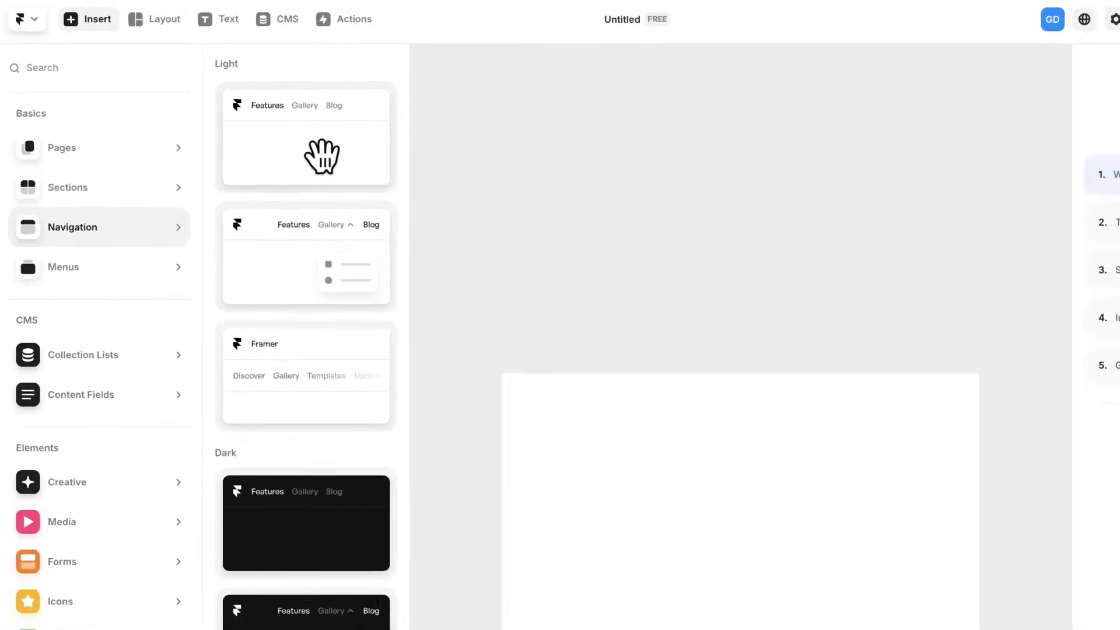
click(340, 165)
click(559, 218)
drag(702, 257, 593, 105)
scroll(520, 229, up, 1)
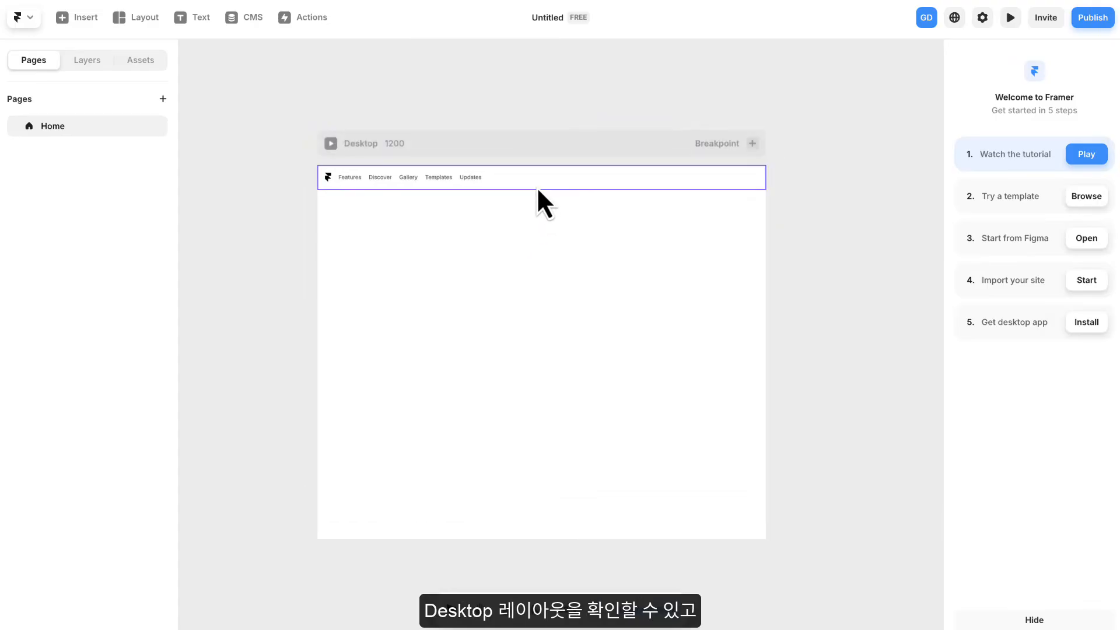
- Find the Navigation component under Desktop in the layer tree, select it and examine it on the canvas
click(89, 62)
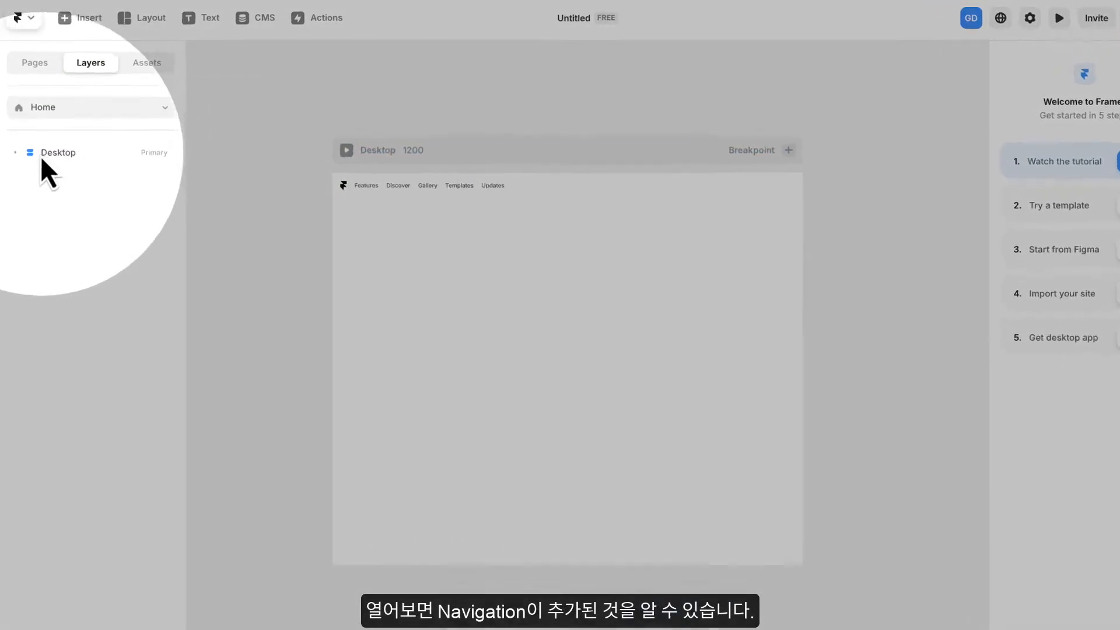
click(36, 147)
click(76, 201)
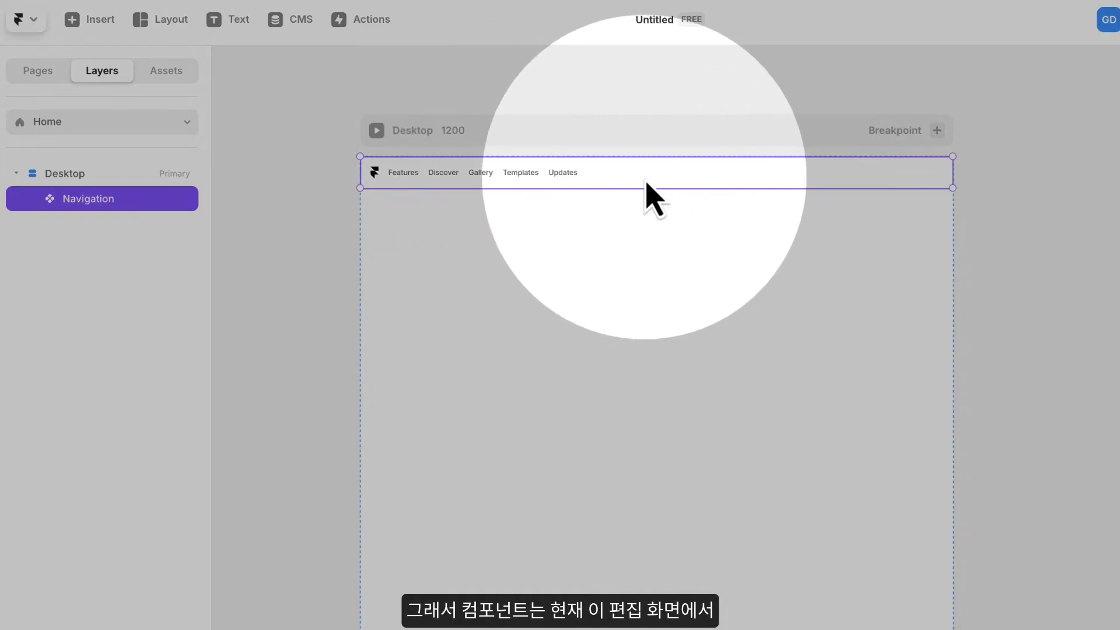
mouse_move(645, 180)
mouse_down()
mouse_move(652, 241)
mouse_move(643, 185)
mouse_up()
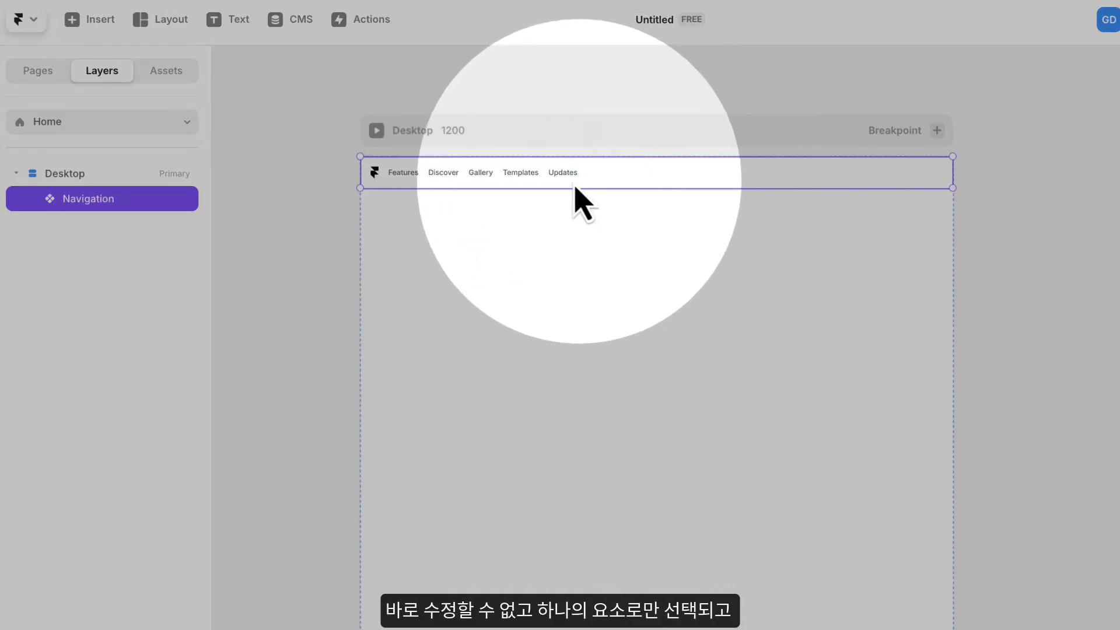
drag(429, 185, 603, 193)
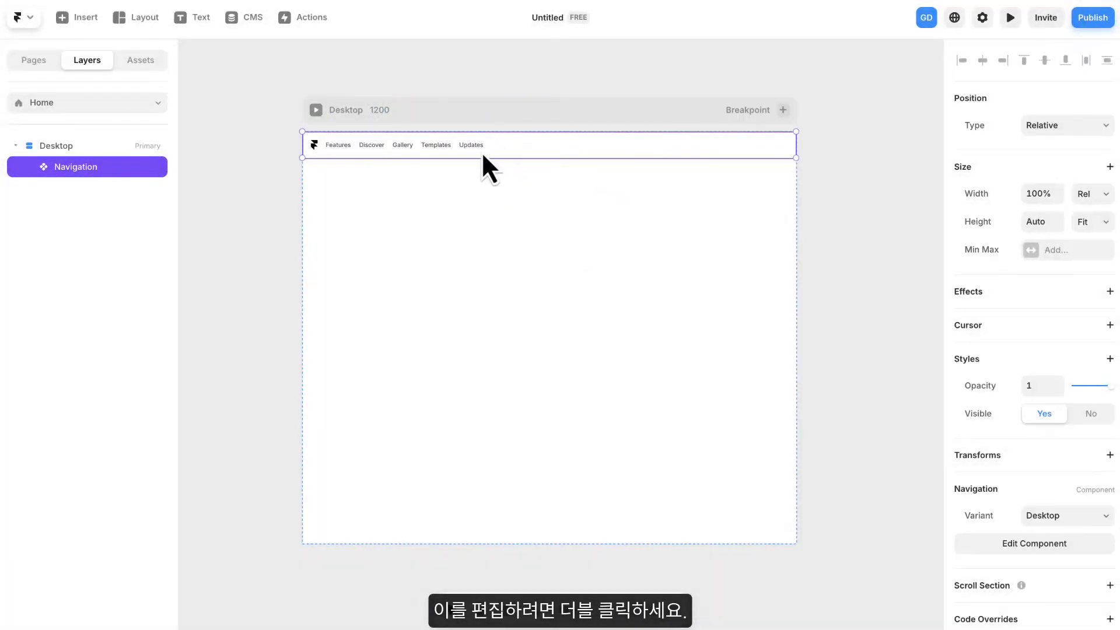
- Open the Navigation component for editing and select its Gallery link and logo individually in the Desktop variant
double_click(528, 147)
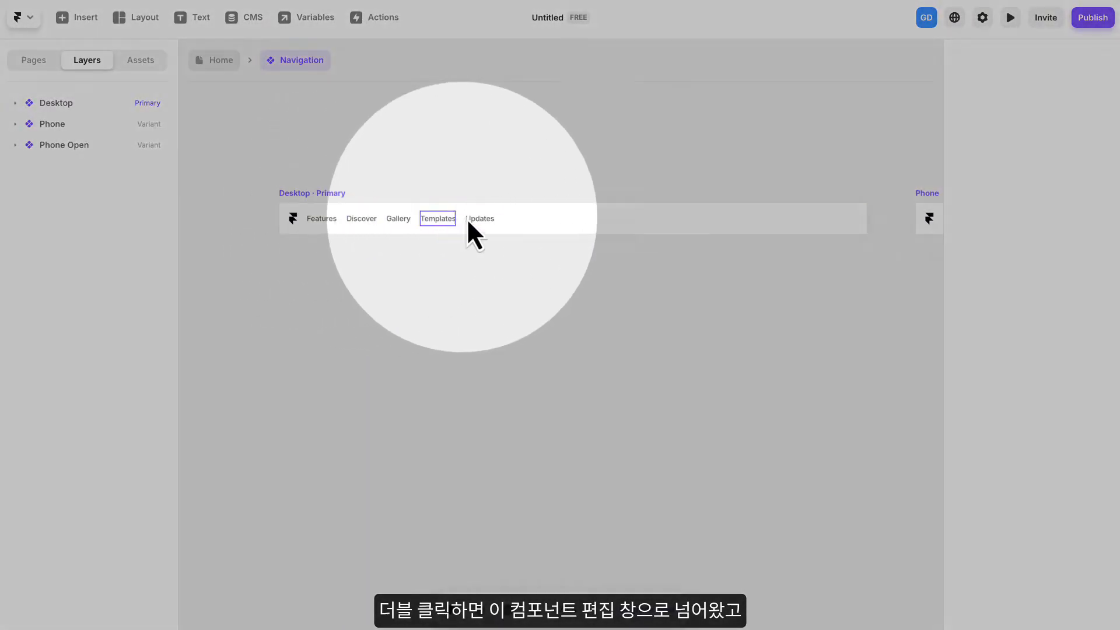
scroll(684, 222, up, 1)
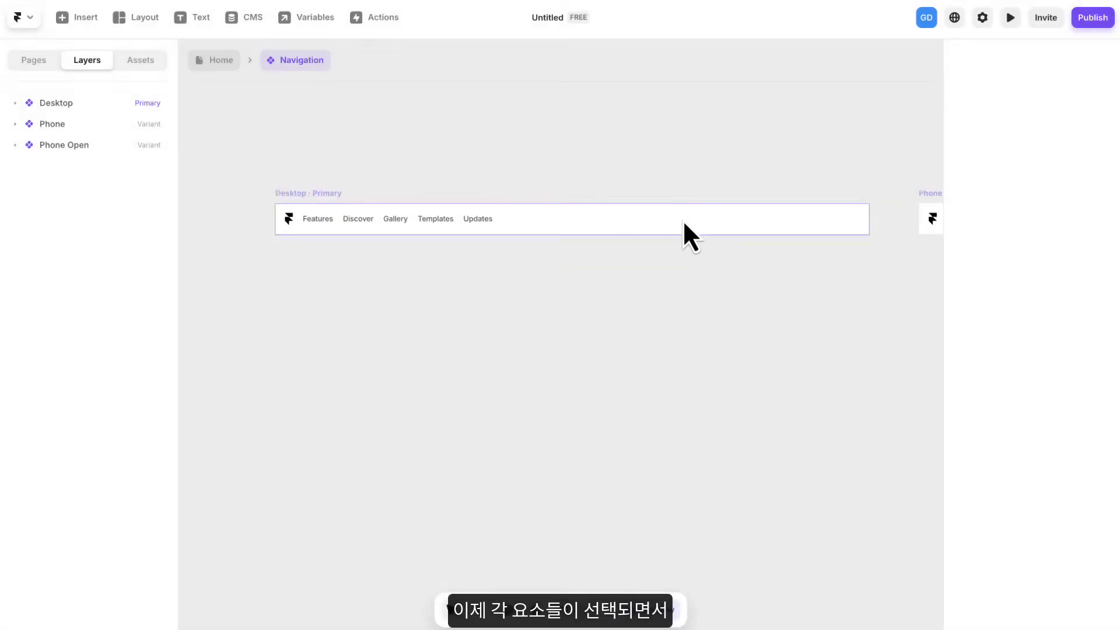
scroll(684, 223, down, 2)
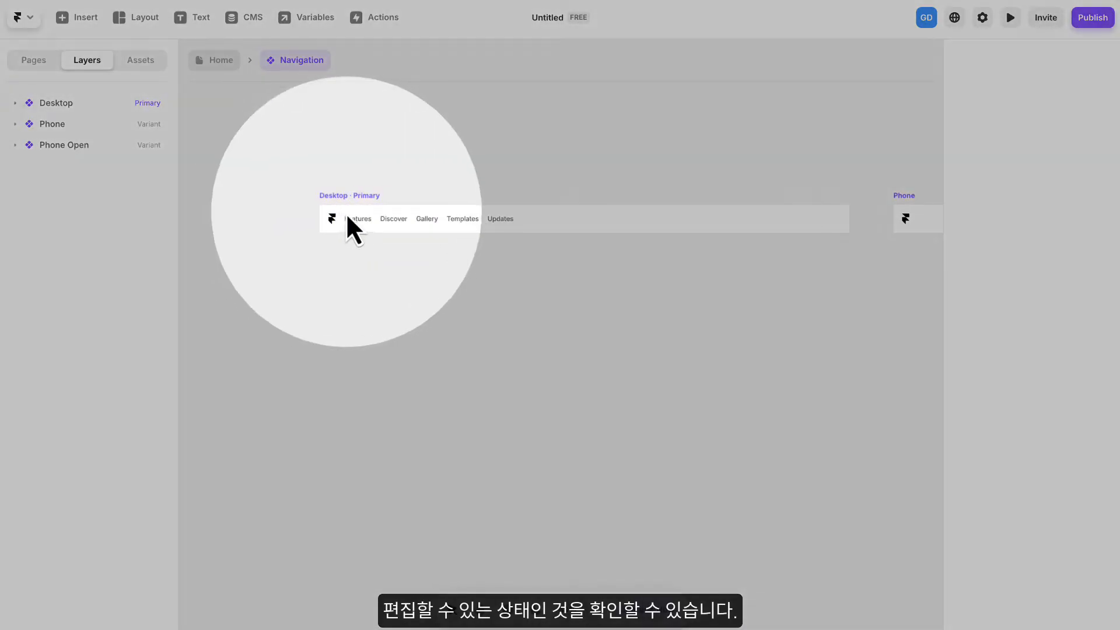
click(467, 217)
click(425, 218)
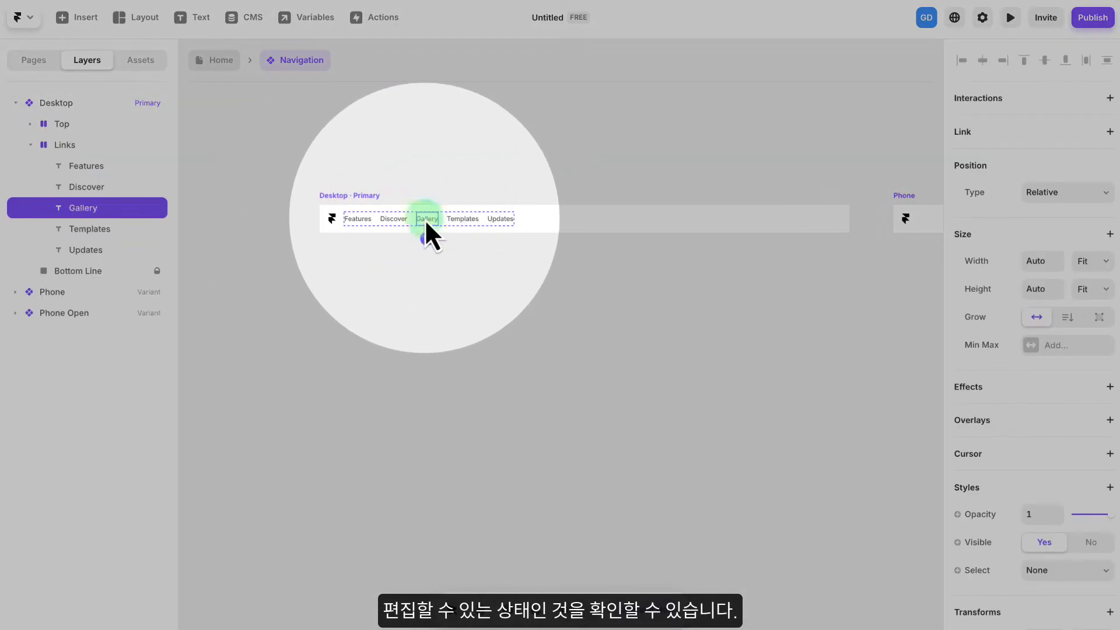
click(330, 221)
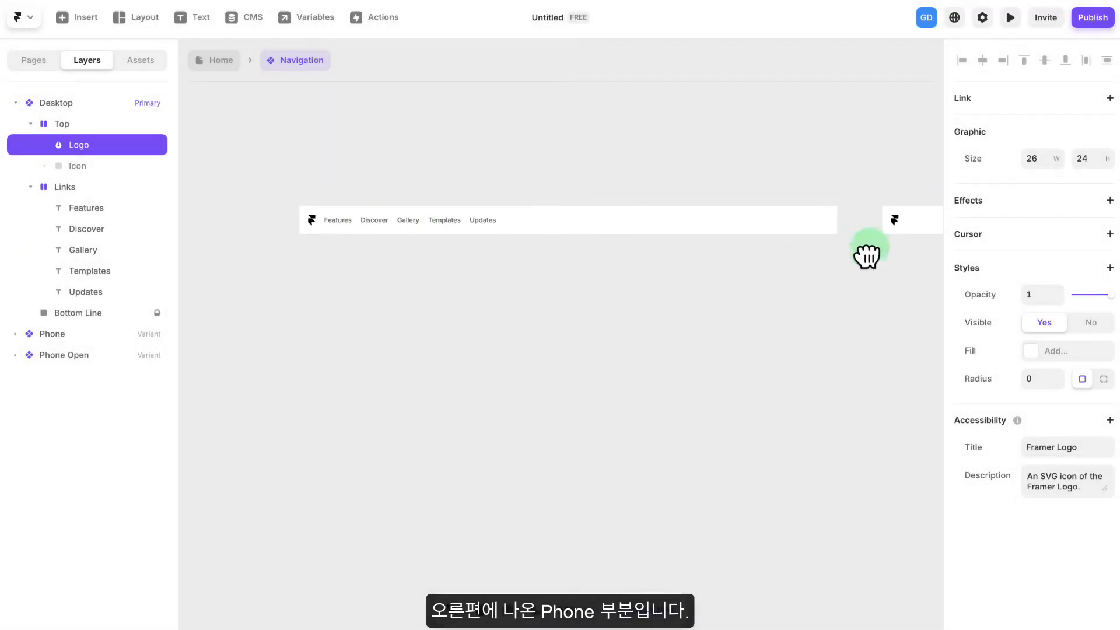
- Examine the Navigation component's Desktop primary design alongside its Phone and Phone Open variants
drag(867, 255, 431, 250)
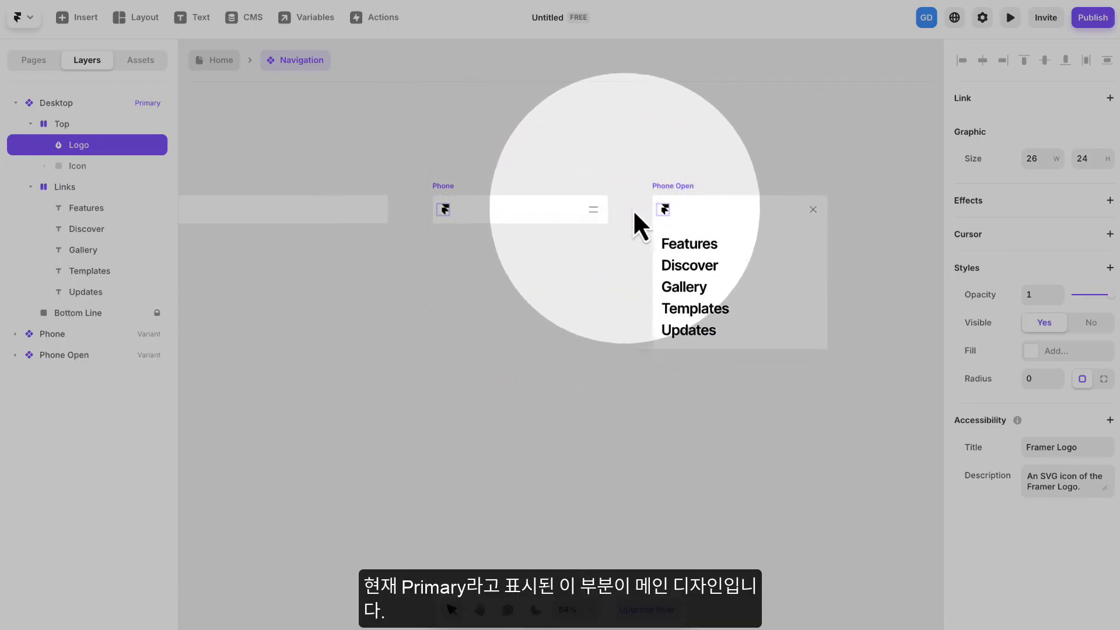
key(space)
drag(329, 225, 699, 226)
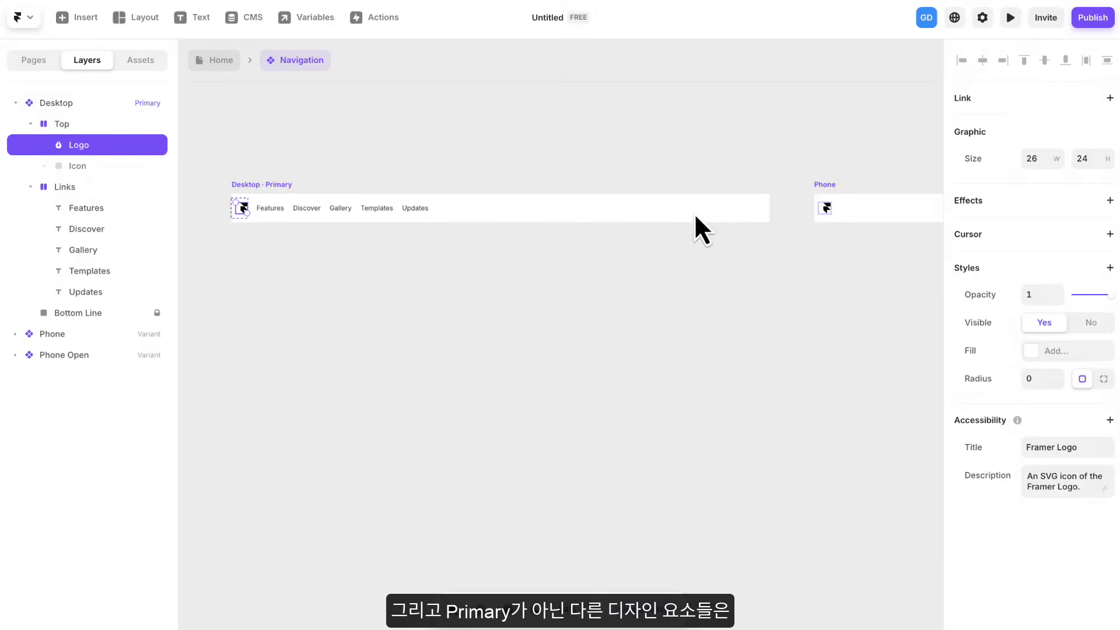
key(space)
drag(738, 219, 555, 240)
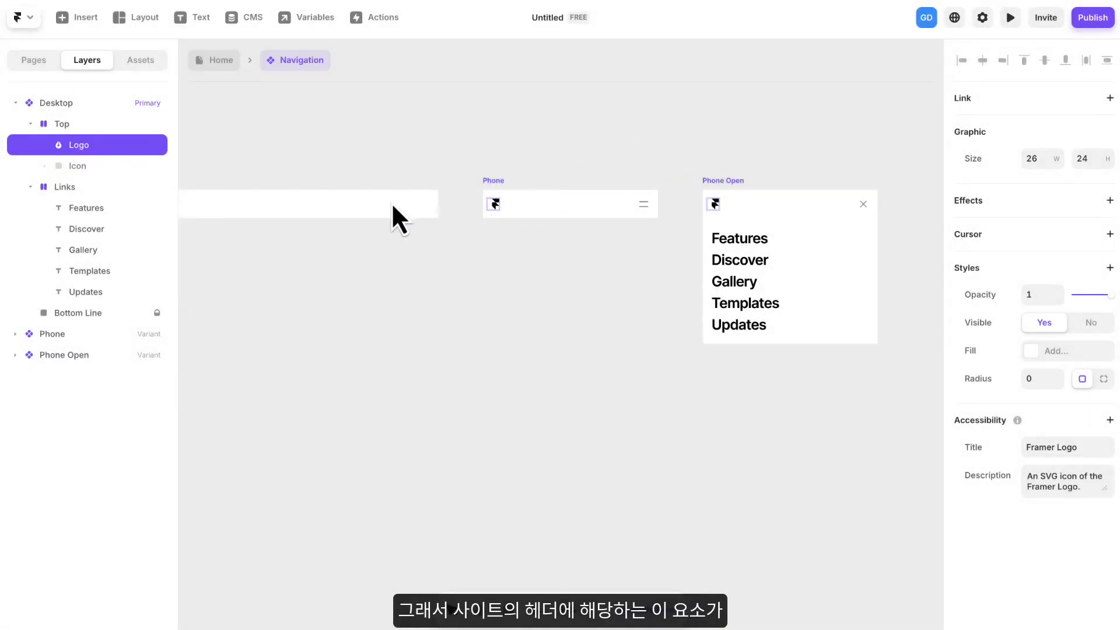
scroll(334, 207, down, 3)
drag(333, 206, 539, 211)
scroll(539, 211, down, 3)
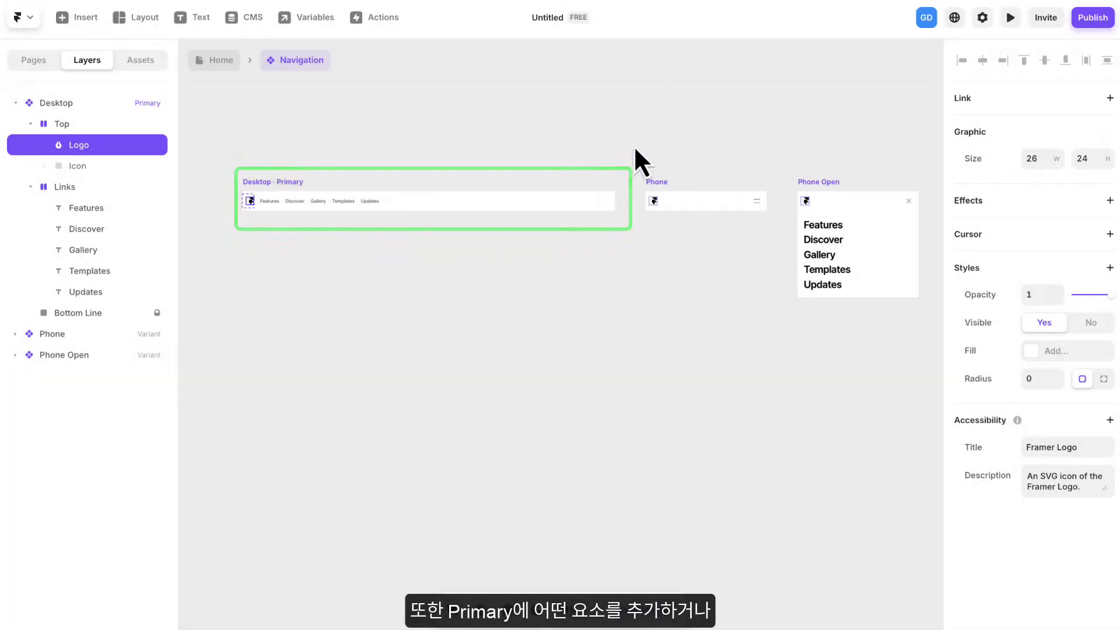
drag(633, 146, 607, 156)
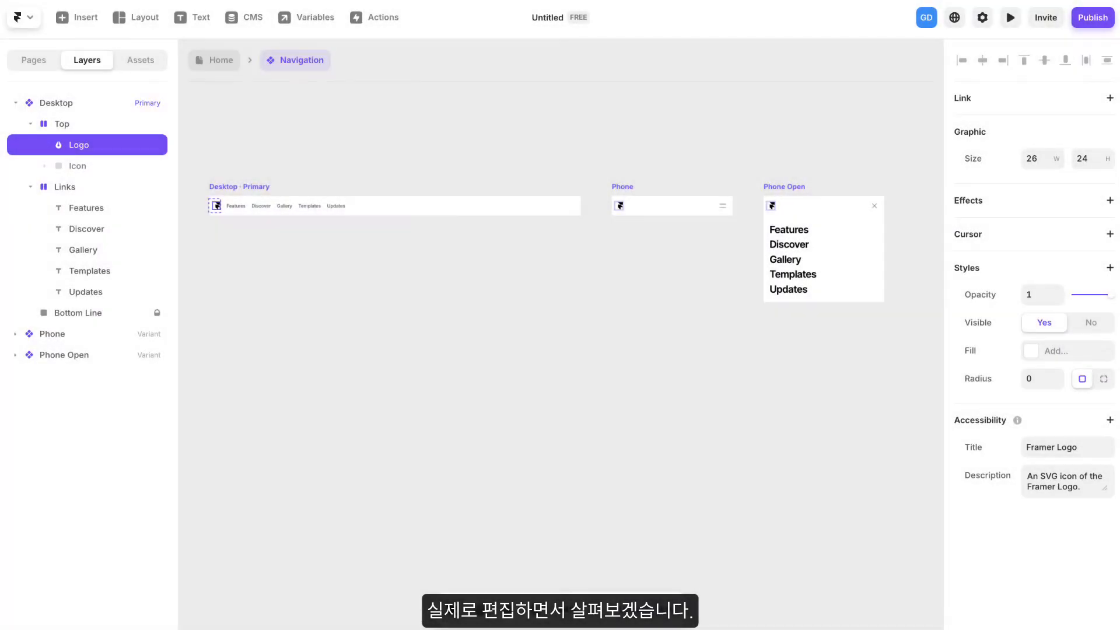
- Review the Desktop variant and the Phone and Phone Open layer groups, leaving both phone groups collapsed
drag(464, 150, 546, 143)
scroll(424, 185, down, 2)
scroll(423, 184, up, 5)
drag(400, 205, 487, 193)
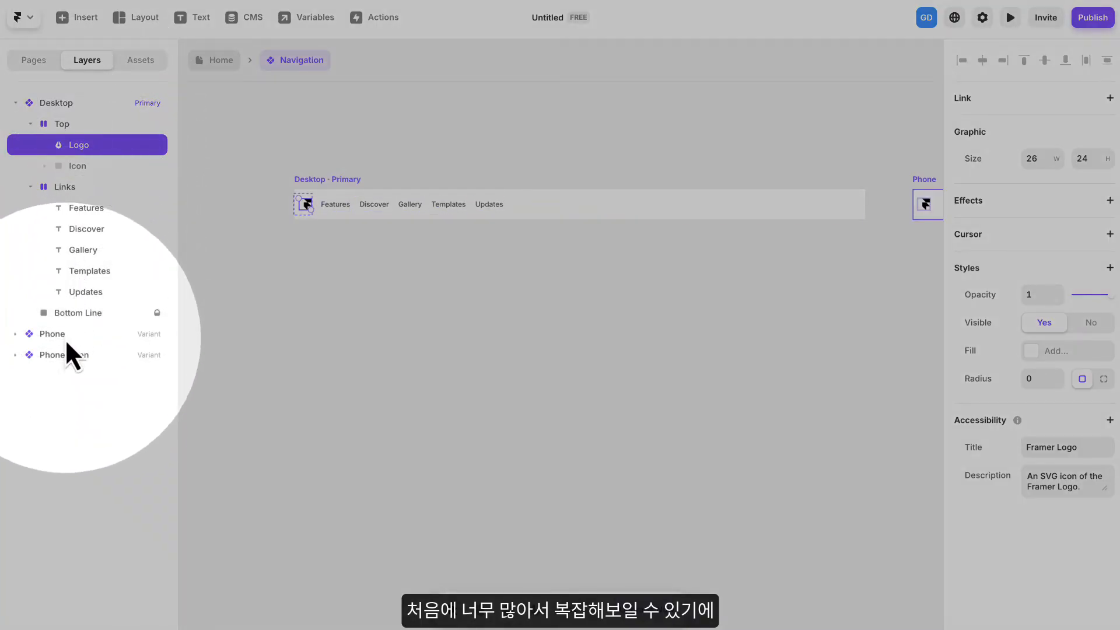
click(16, 336)
click(16, 355)
click(15, 354)
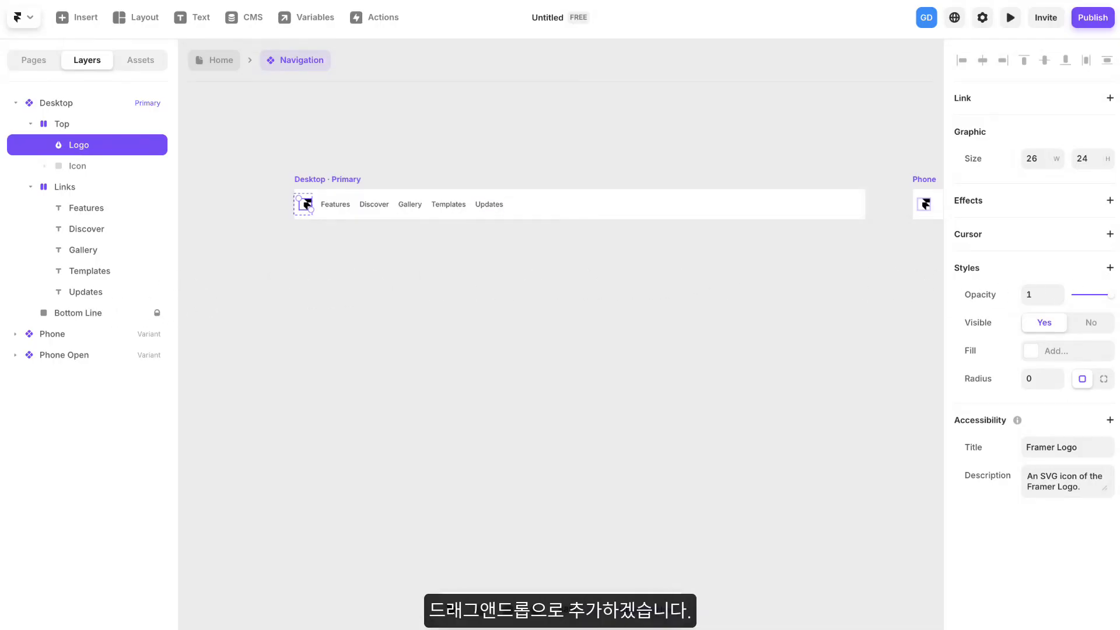
- Add the bean_logo.png image to the canvas below the Desktop variant and rename its layer "logo"
drag(854, 399, 521, 351)
drag(369, 270, 370, 271)
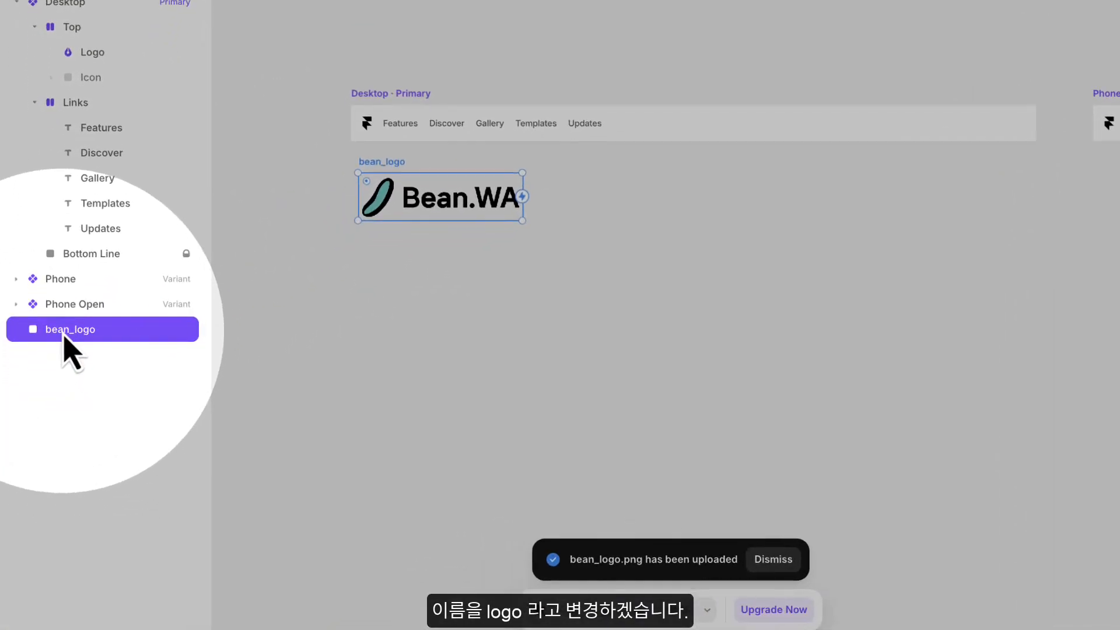
double_click(64, 330)
text(d)
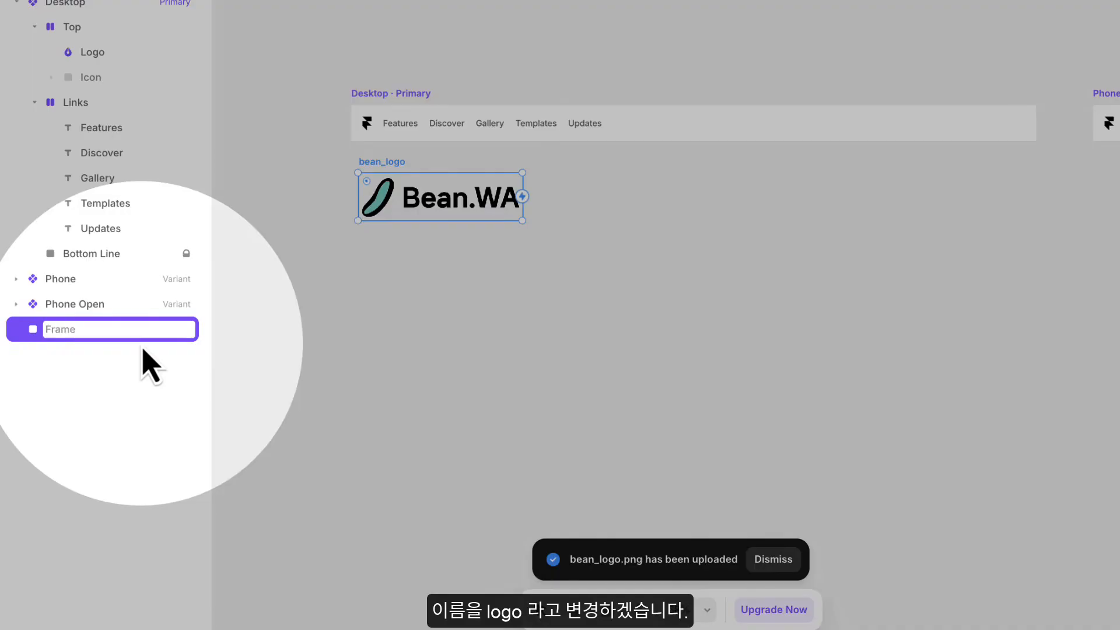
text(logo)
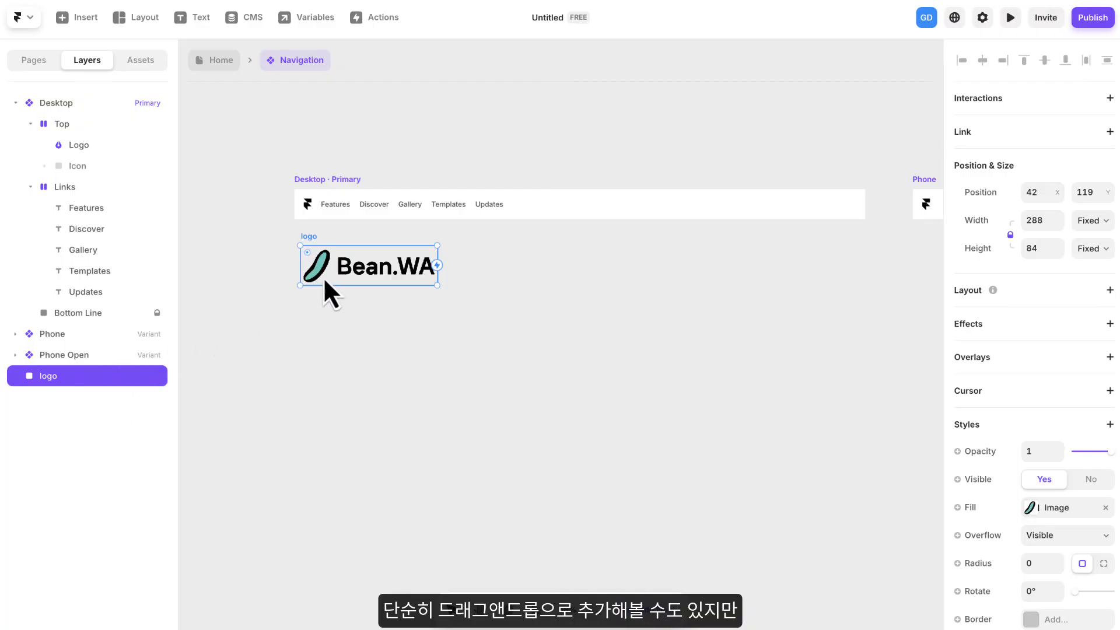
- Move the logo image into the Desktop variant's Top stack below the Framer logo, and delete the Framer logo
drag(320, 255, 343, 264)
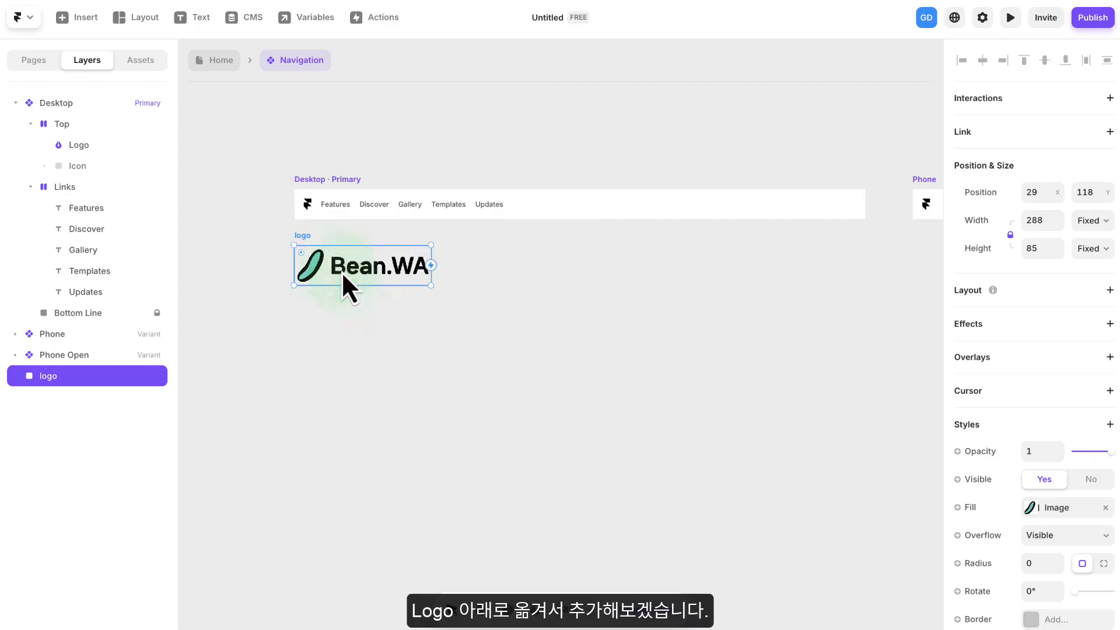
drag(56, 385, 99, 161)
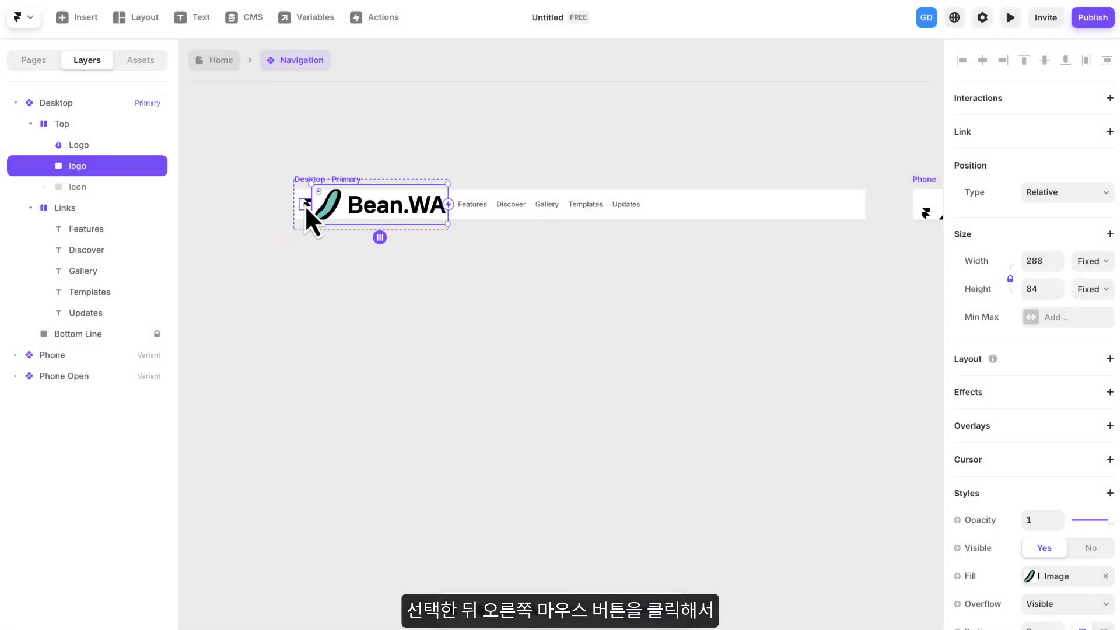
click(304, 205)
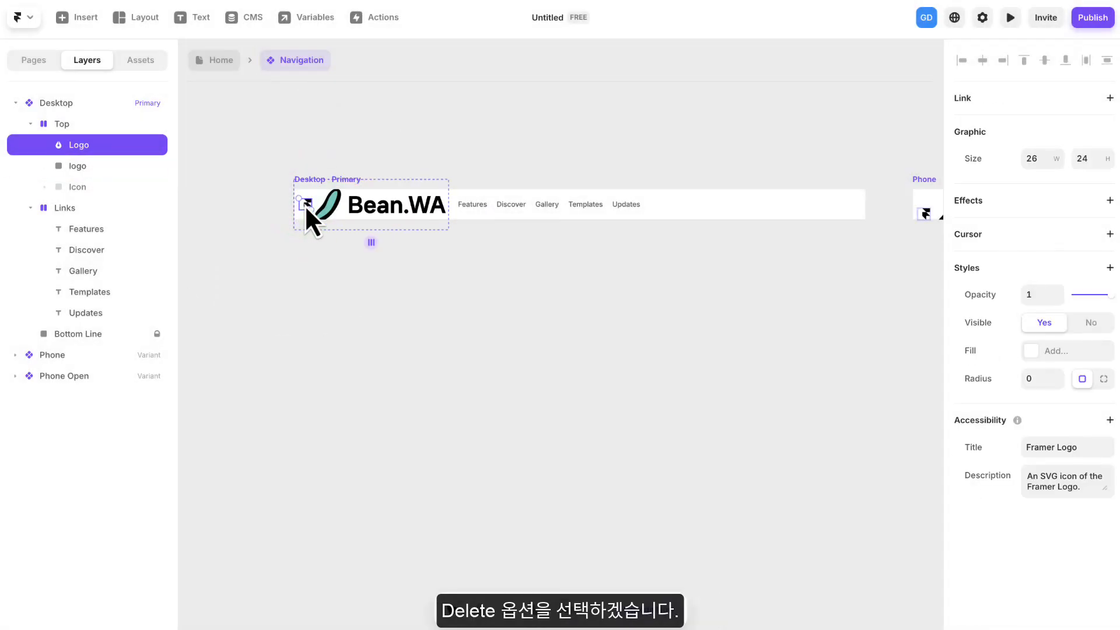
right_click(304, 204)
click(315, 119)
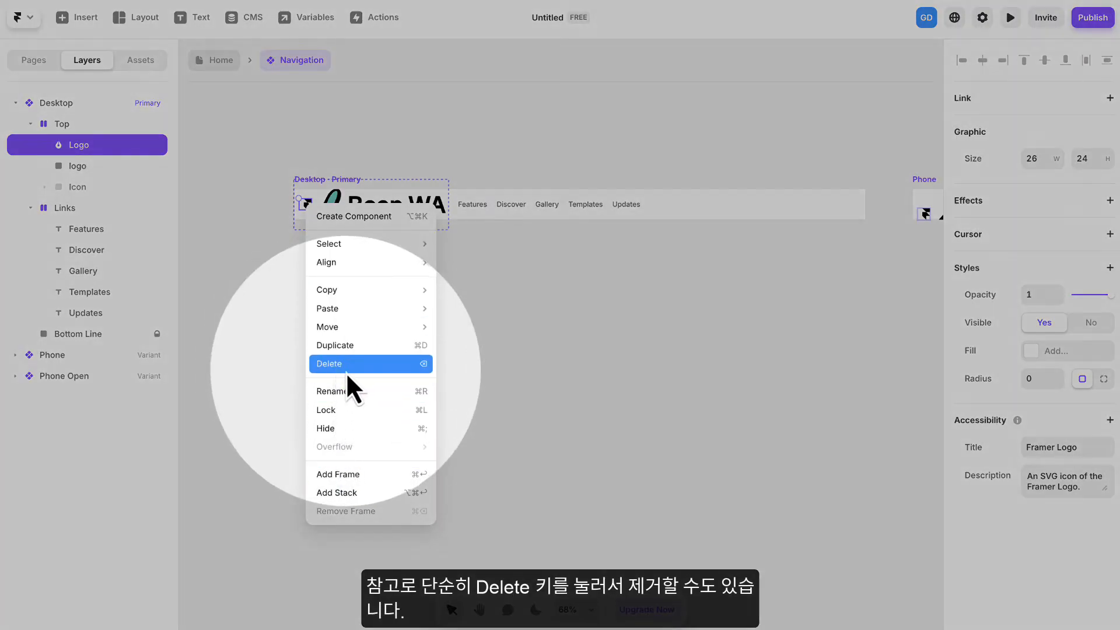
click(334, 363)
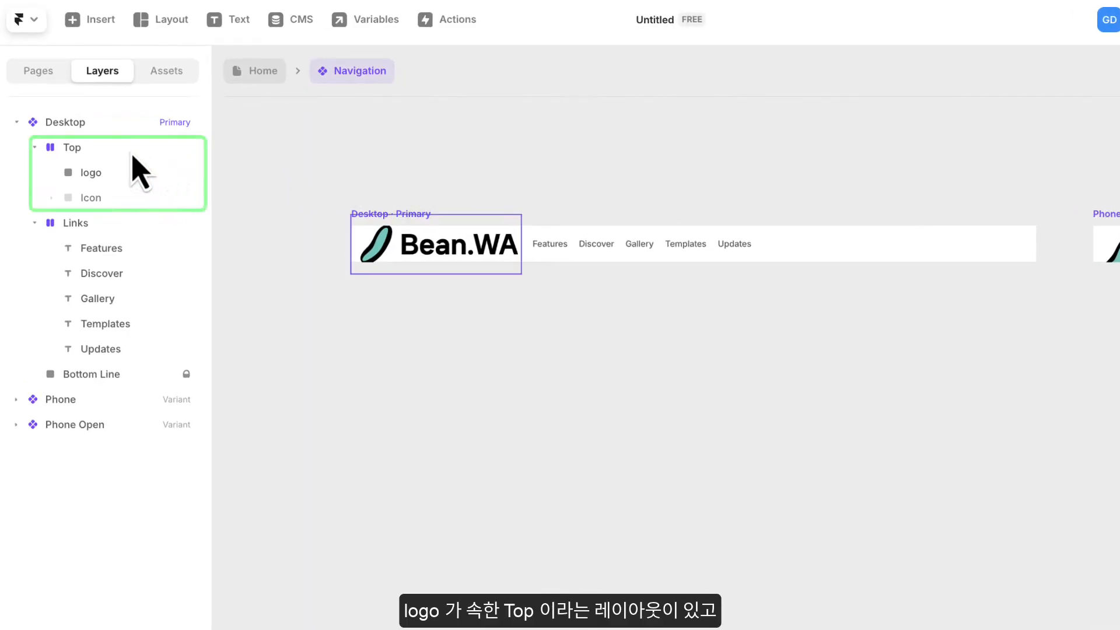
- Compare the Top and Links layout stacks of the Desktop variant by selecting each in the layer tree
click(80, 149)
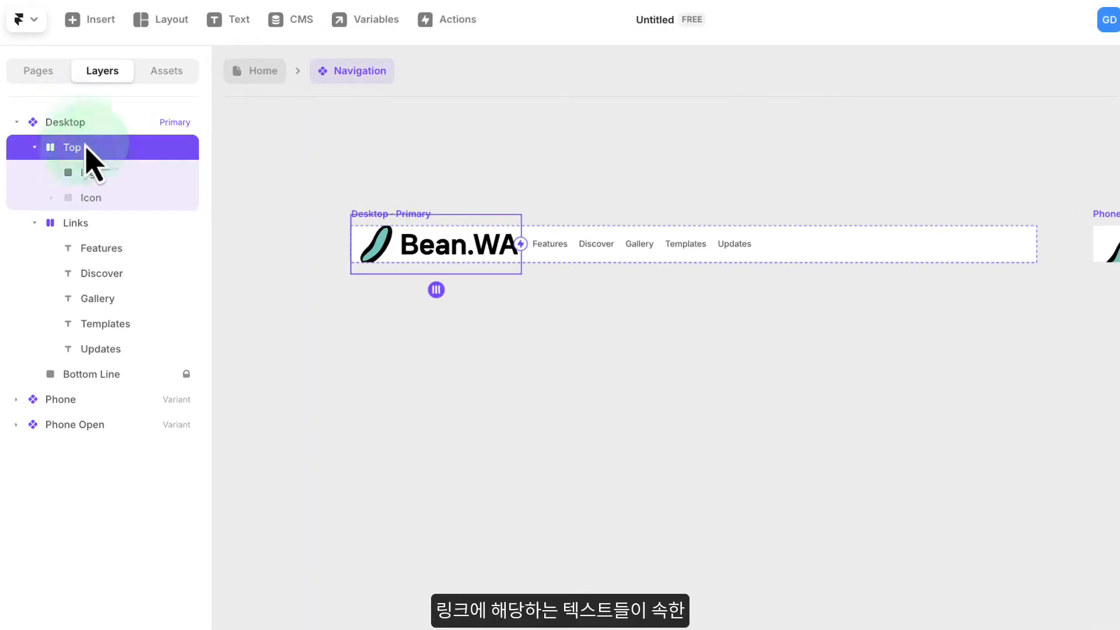
click(85, 222)
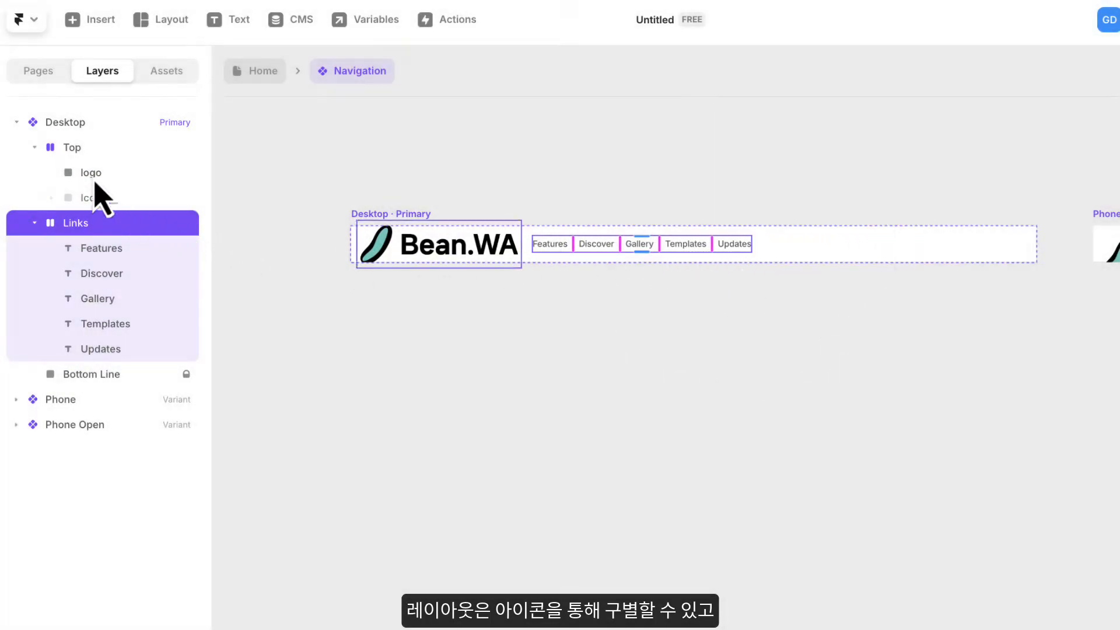
click(71, 147)
click(80, 227)
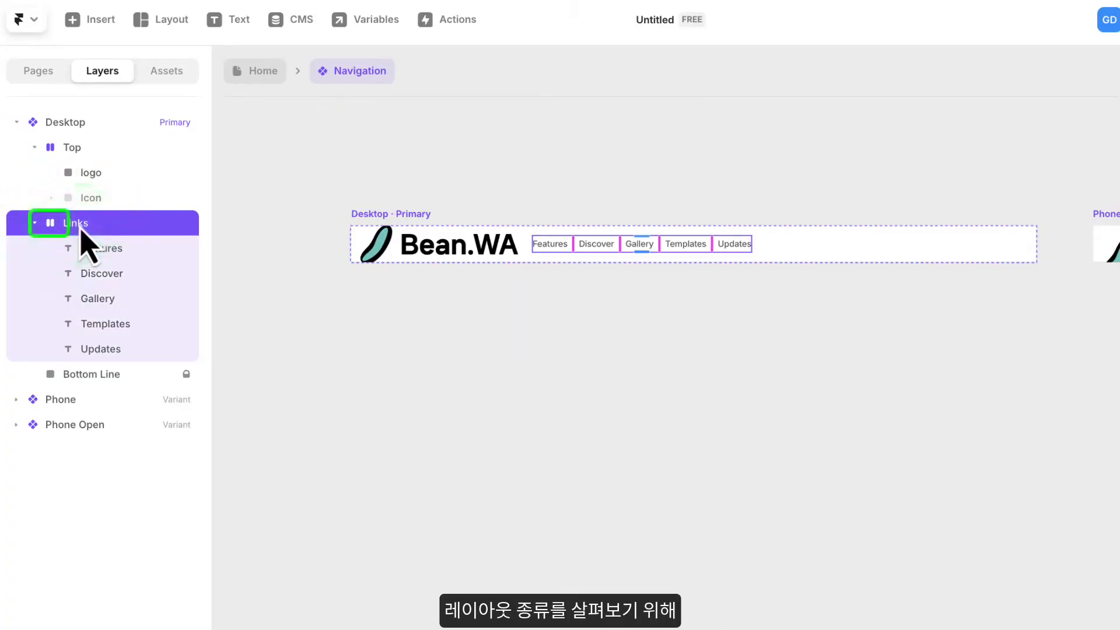
click(80, 154)
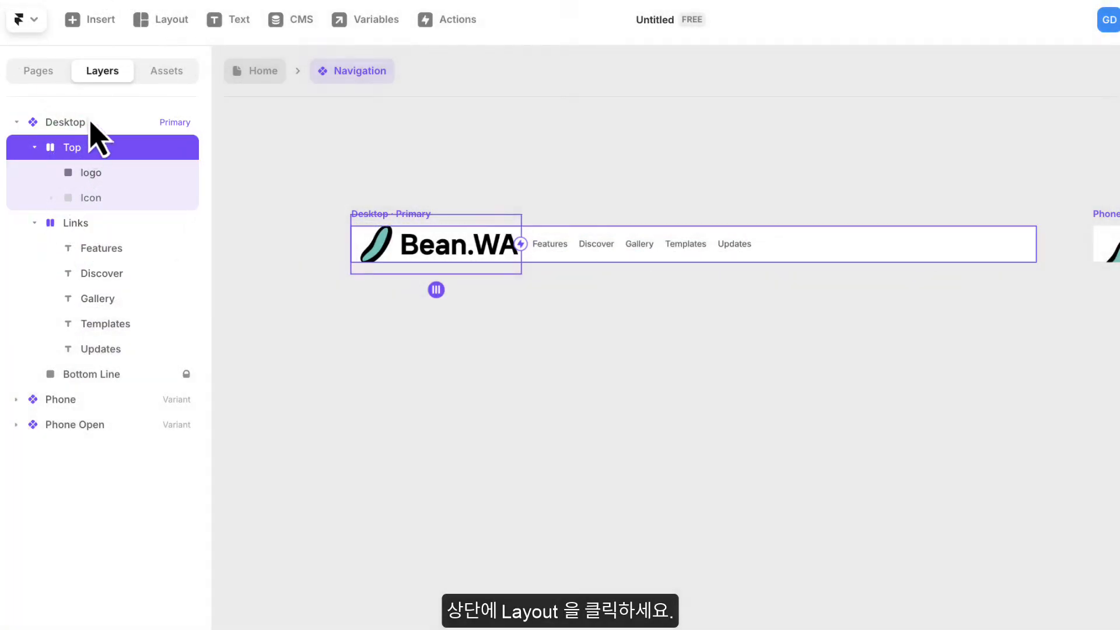
- Review the available layout types and compare the Top and Links stacks of the Desktop variant
click(158, 21)
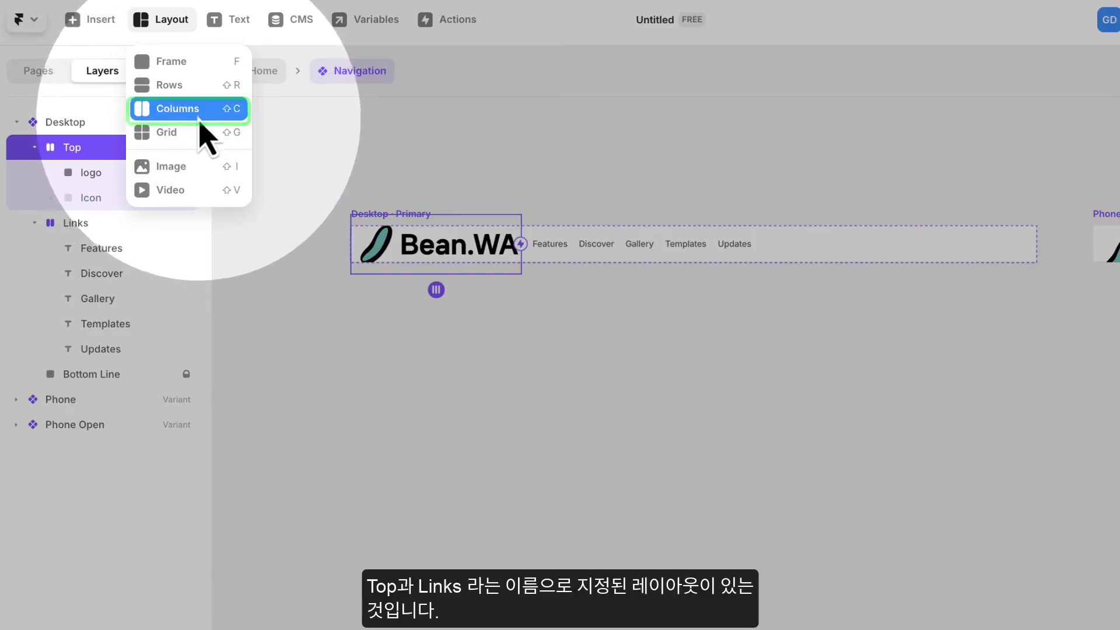
click(74, 158)
click(79, 222)
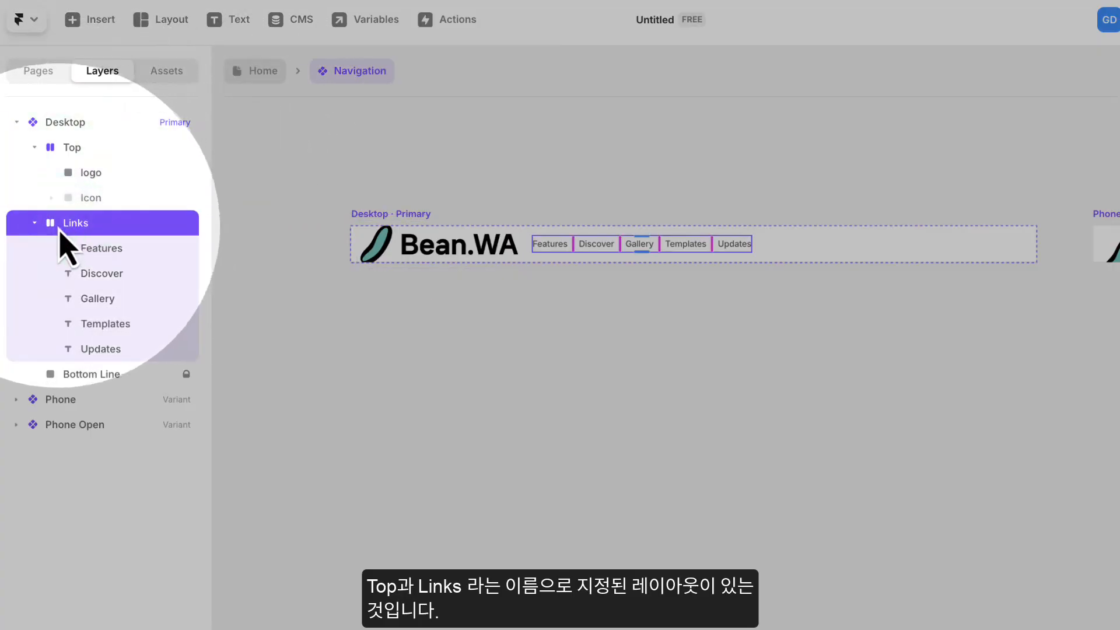
click(55, 153)
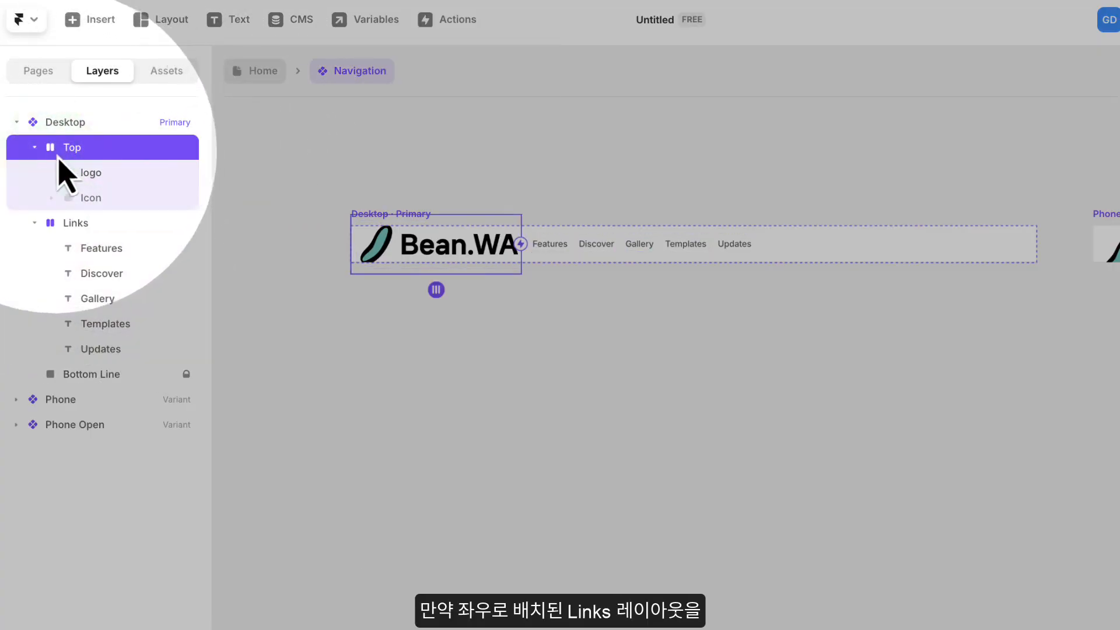
- Try the vertical direction on the Desktop variant's Links stack, restore the horizontal direction, and deselect the stack
click(66, 229)
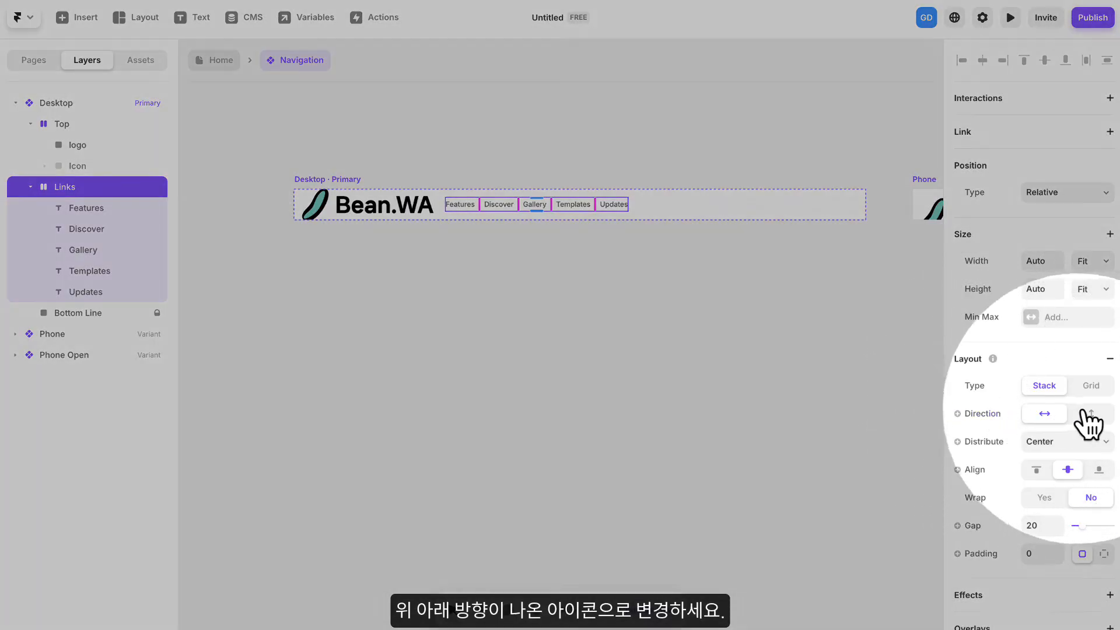
click(1091, 414)
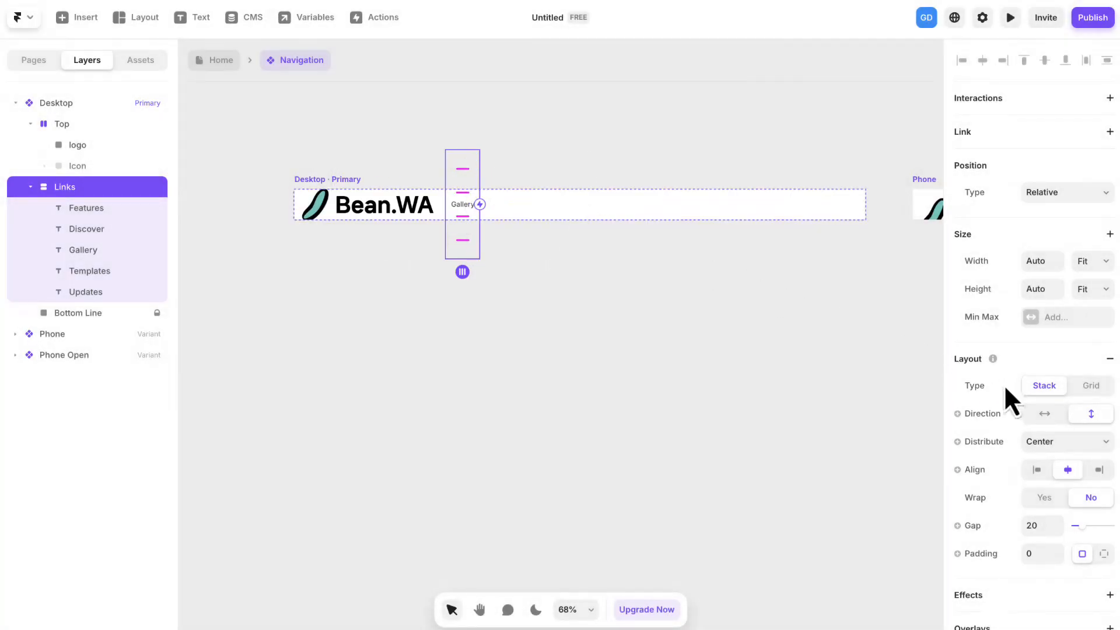
click(1047, 414)
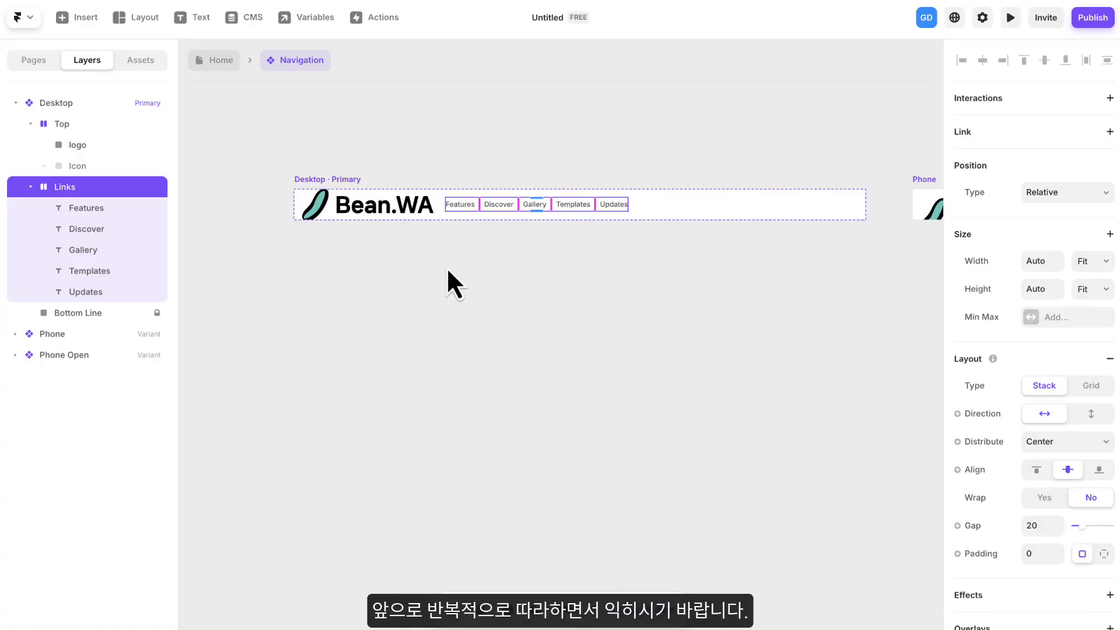
click(572, 157)
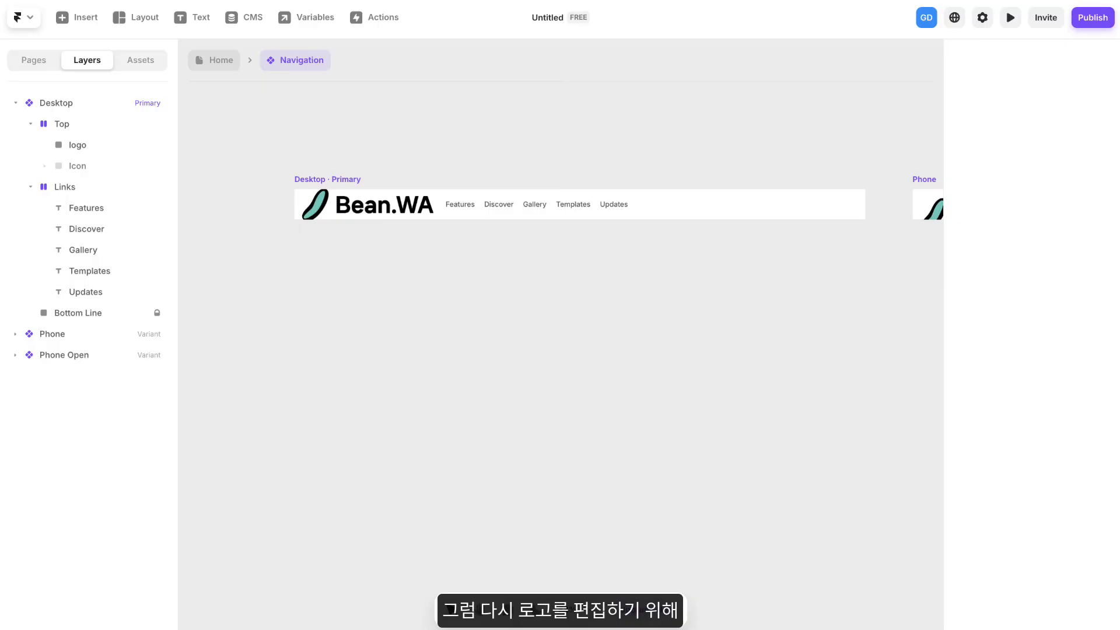
- Set the width of the Desktop variant's logo image to 150
click(371, 214)
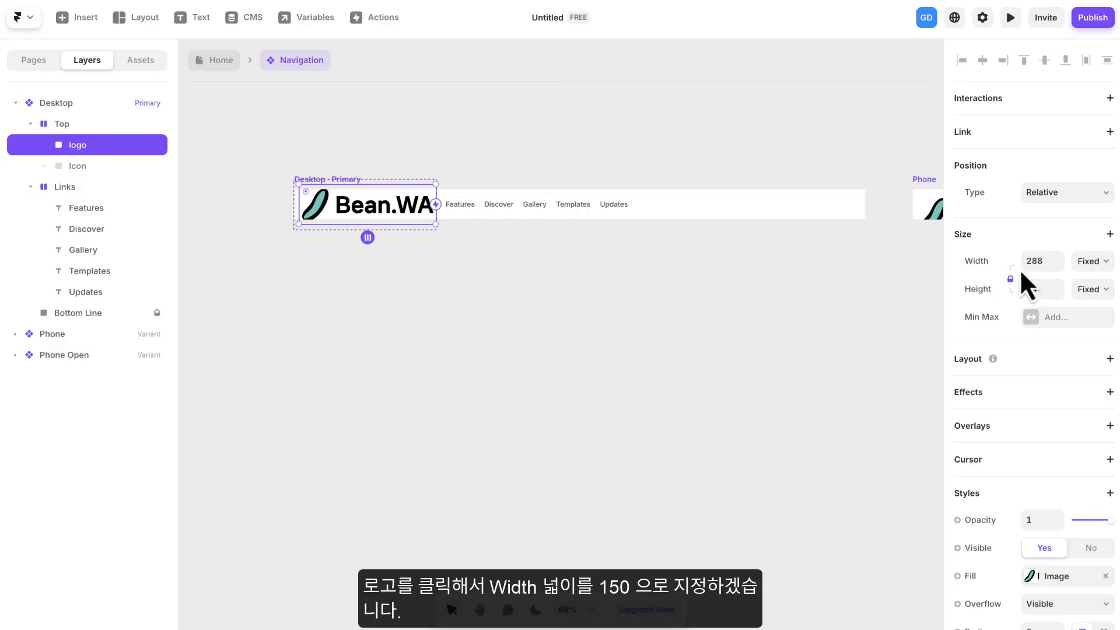
click(1041, 260)
text(150)
key(Return)
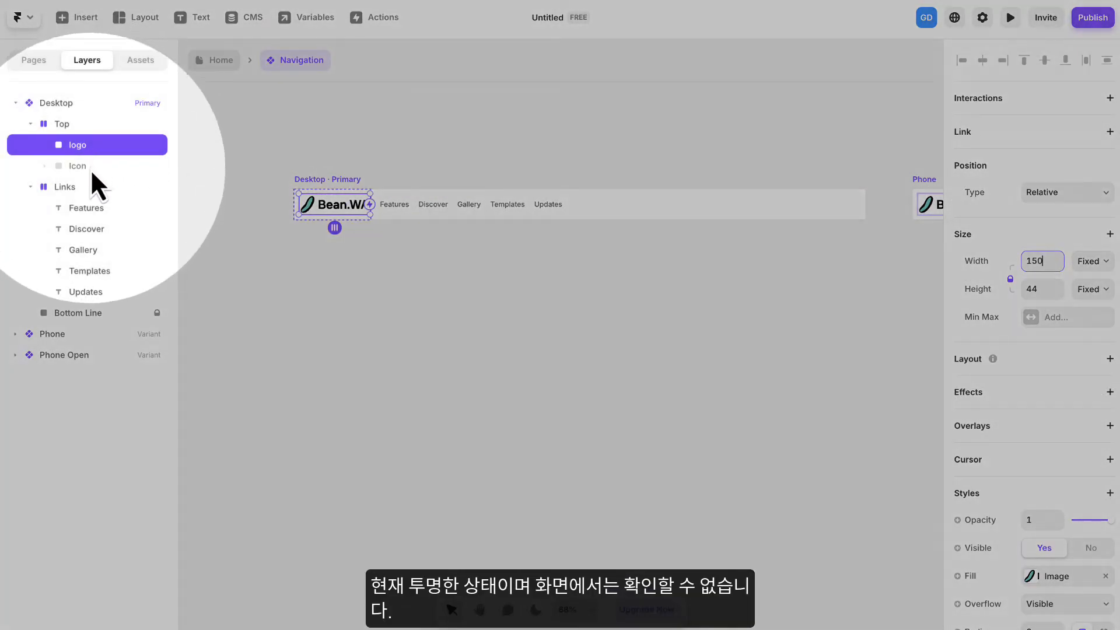
- Preview the Icon layer in the Desktop variant's Top stack by setting Visible to Yes, and set it back to No
click(91, 173)
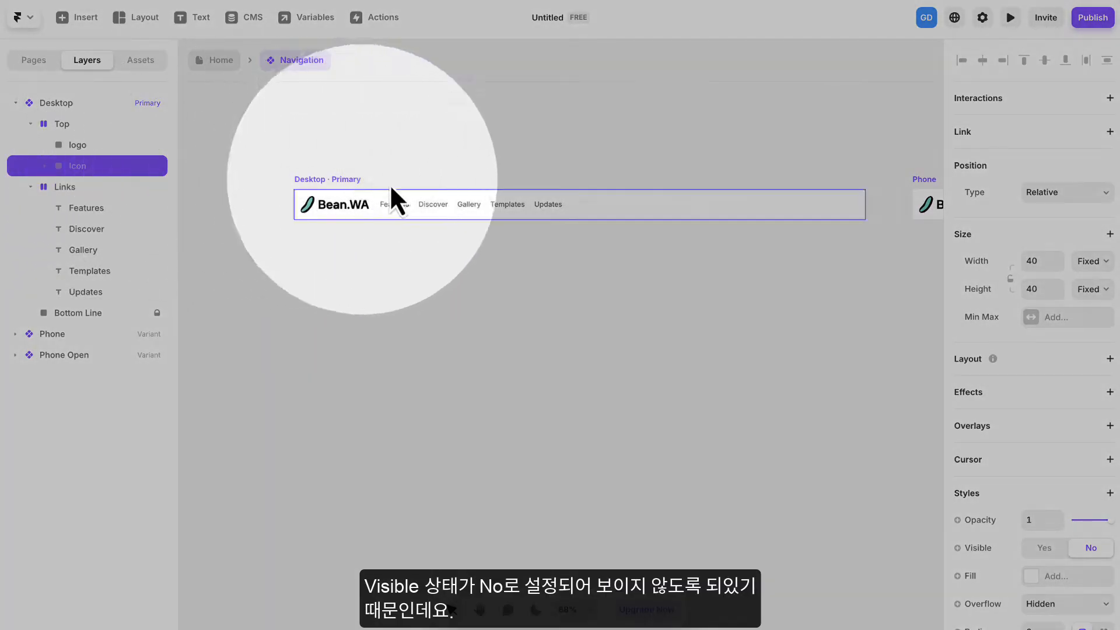
scroll(1058, 502, down, 4)
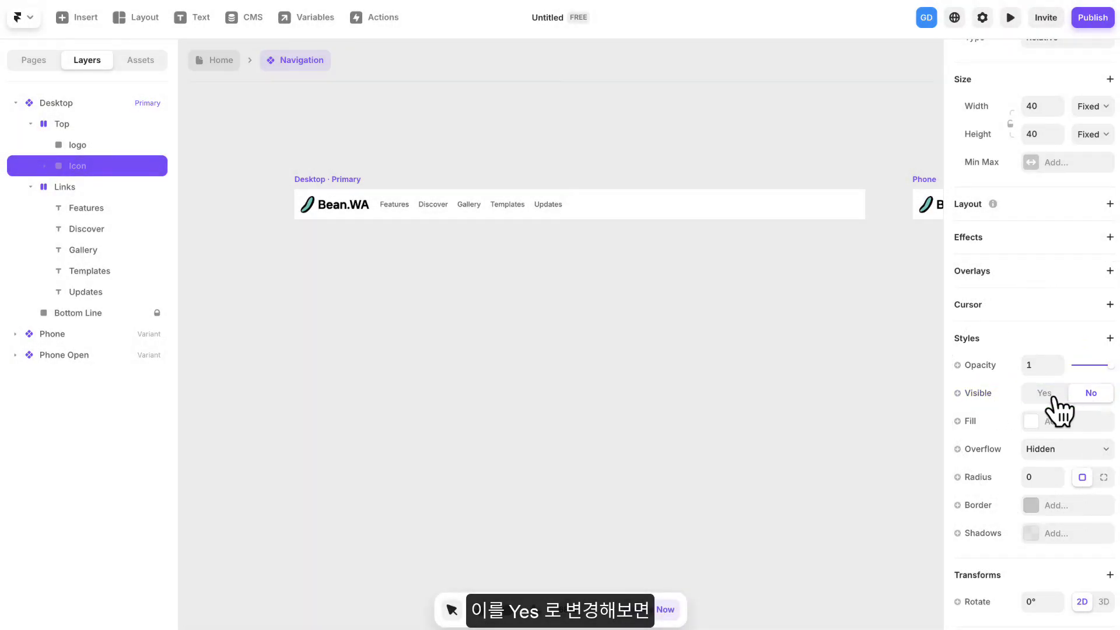
click(1047, 394)
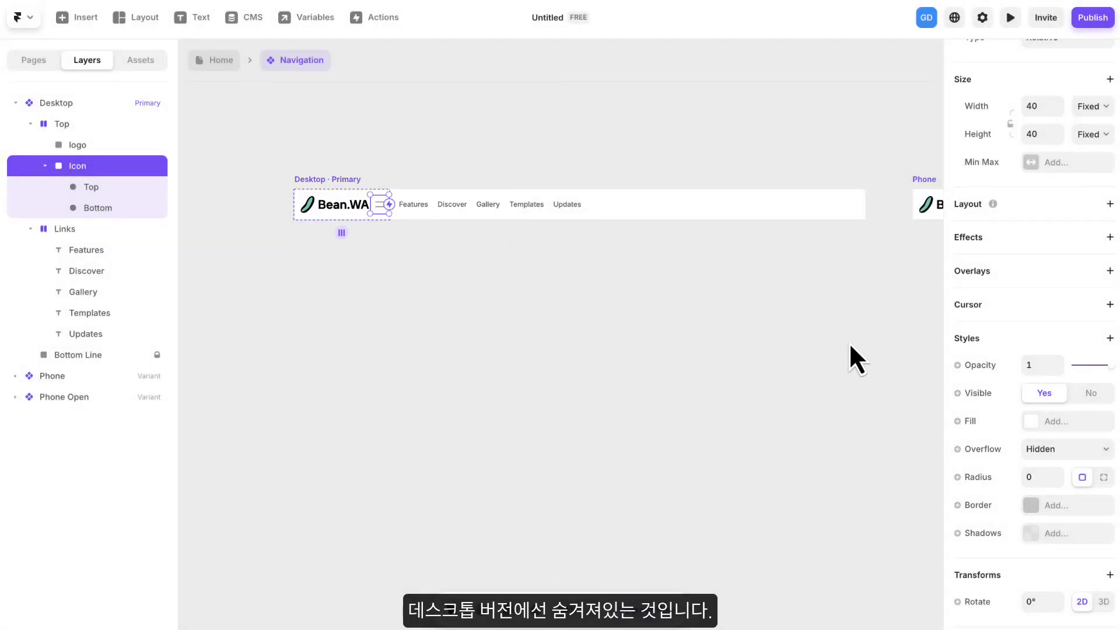
click(857, 336)
drag(879, 325, 606, 304)
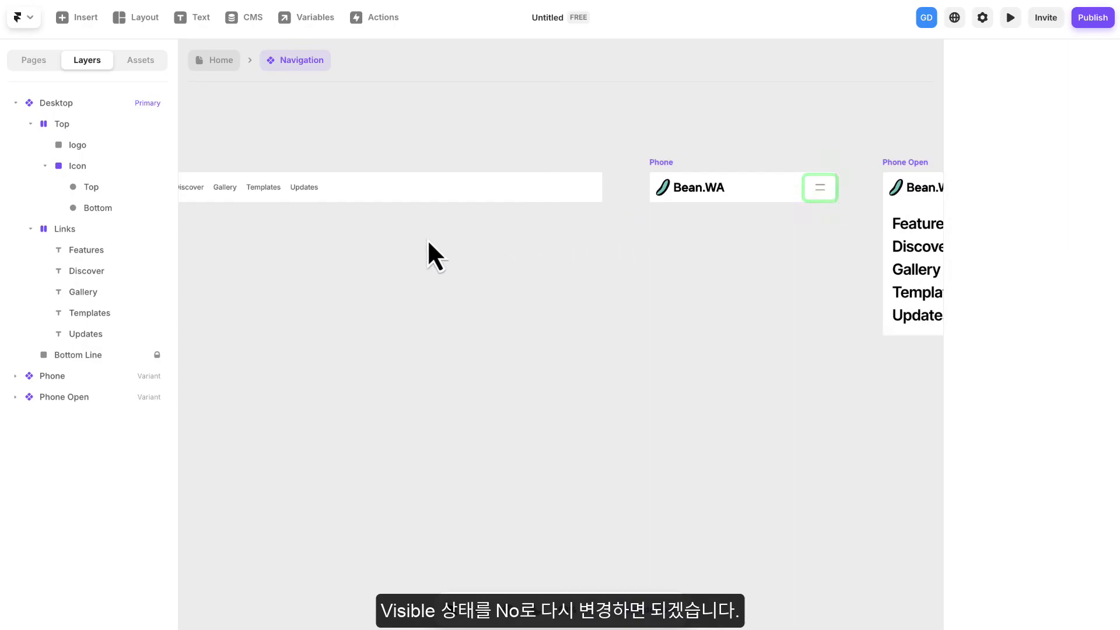
drag(375, 257, 599, 265)
click(341, 200)
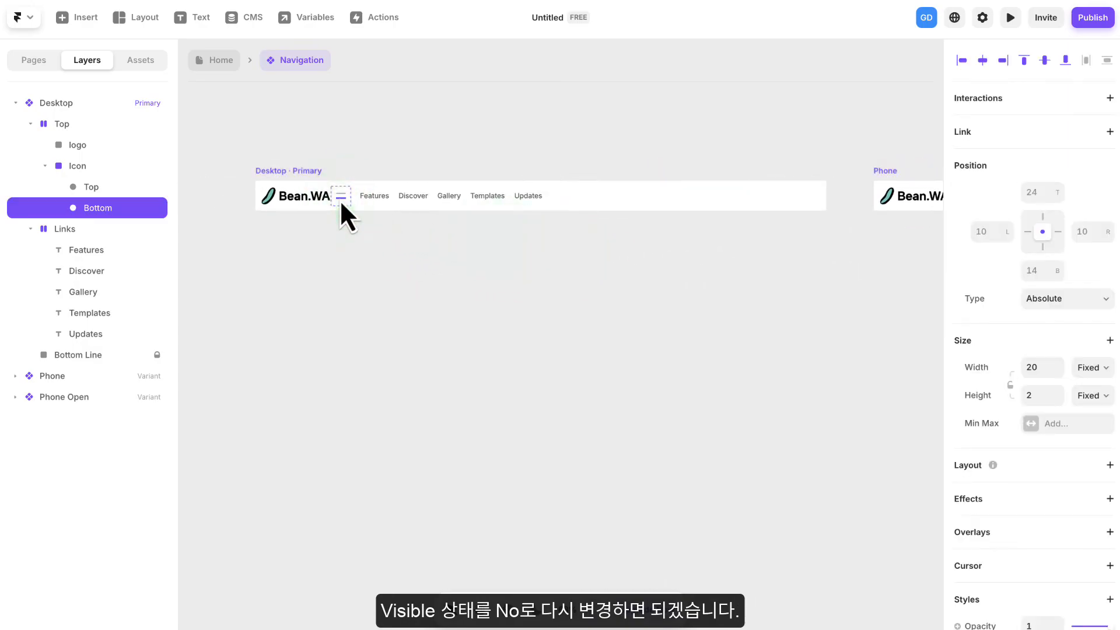
click(71, 166)
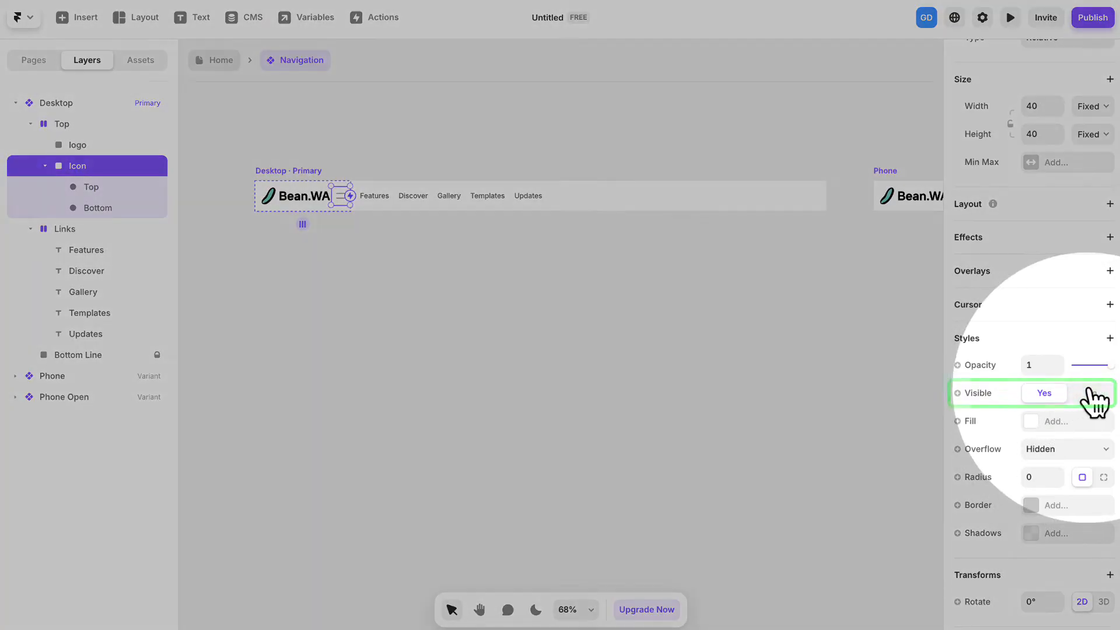
click(1088, 393)
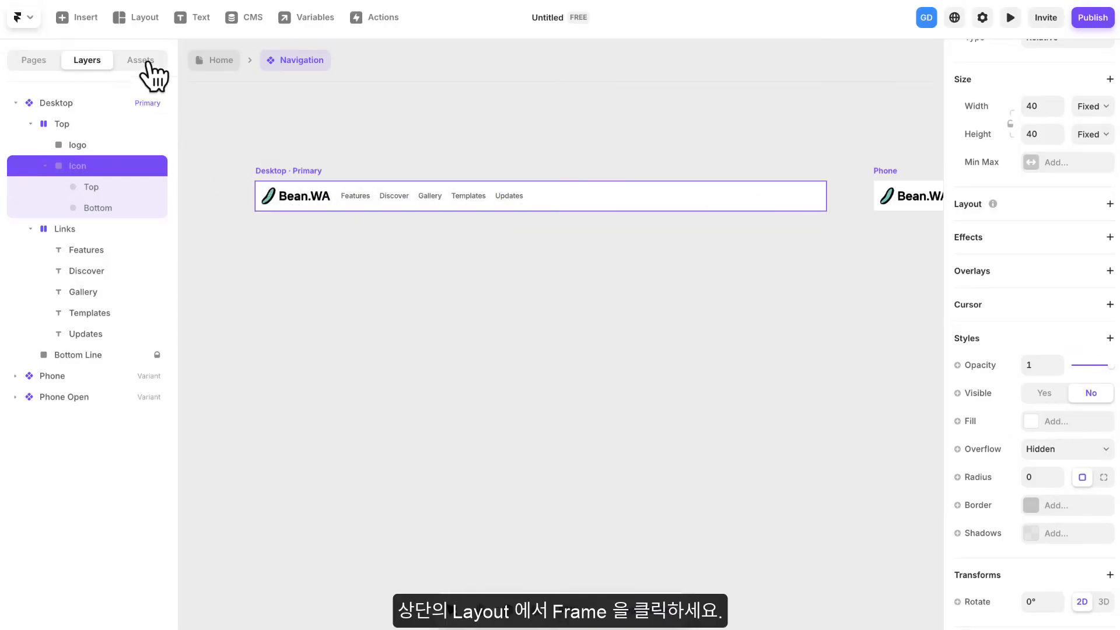
- Draw a frame about 244 by 77 on the empty canvas above the Desktop variant
click(142, 23)
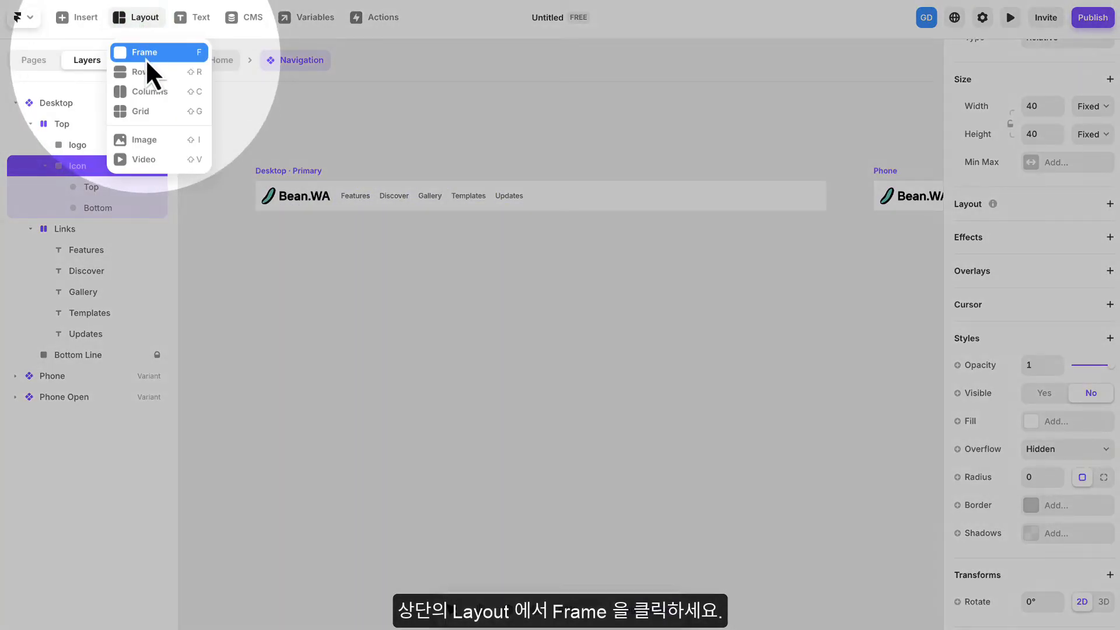
click(145, 58)
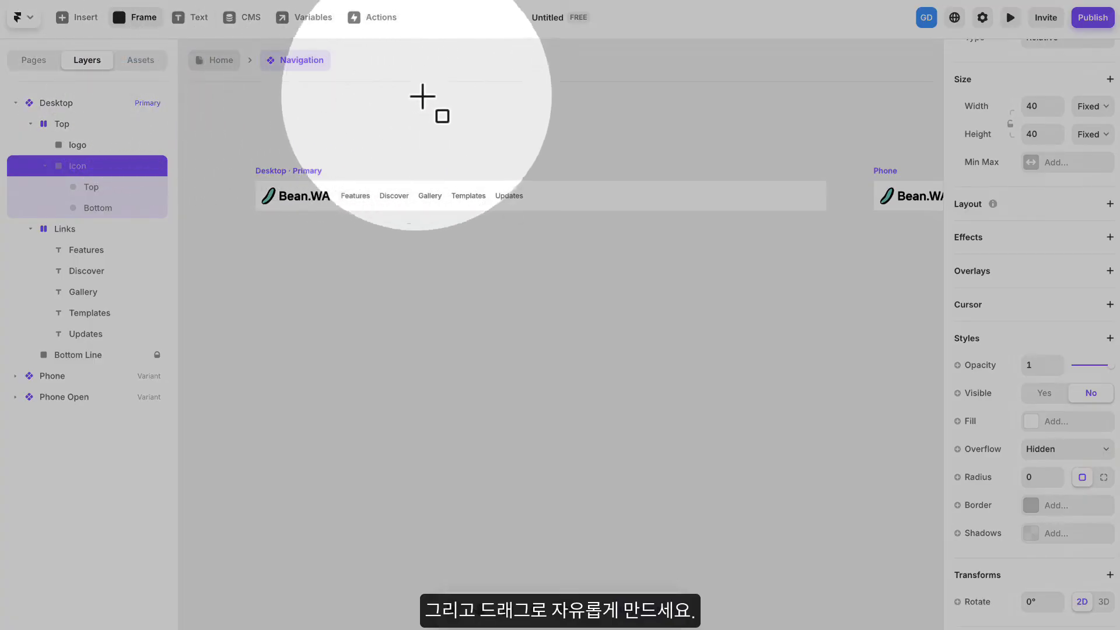
drag(585, 122, 701, 158)
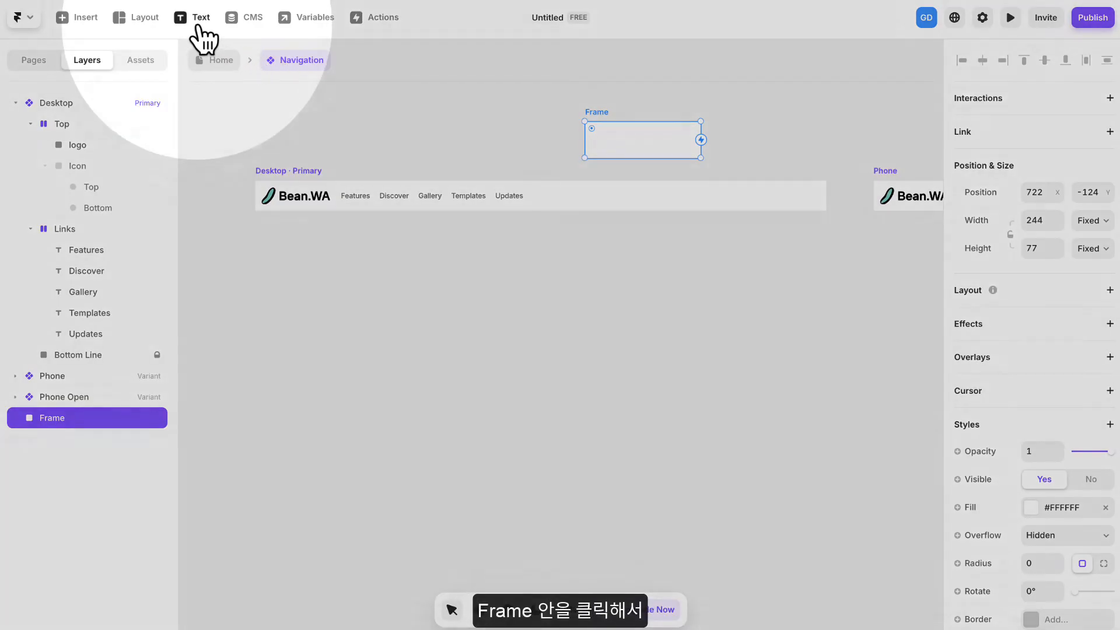
- Add the text "버튼" inside the new frame above the Desktop variant
click(193, 18)
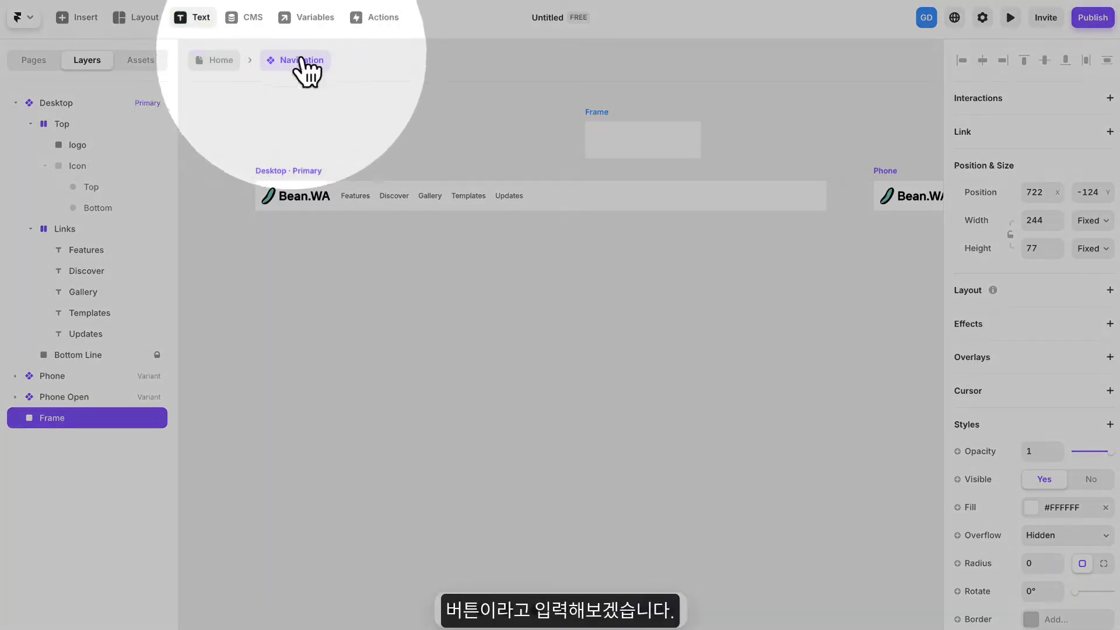
click(629, 140)
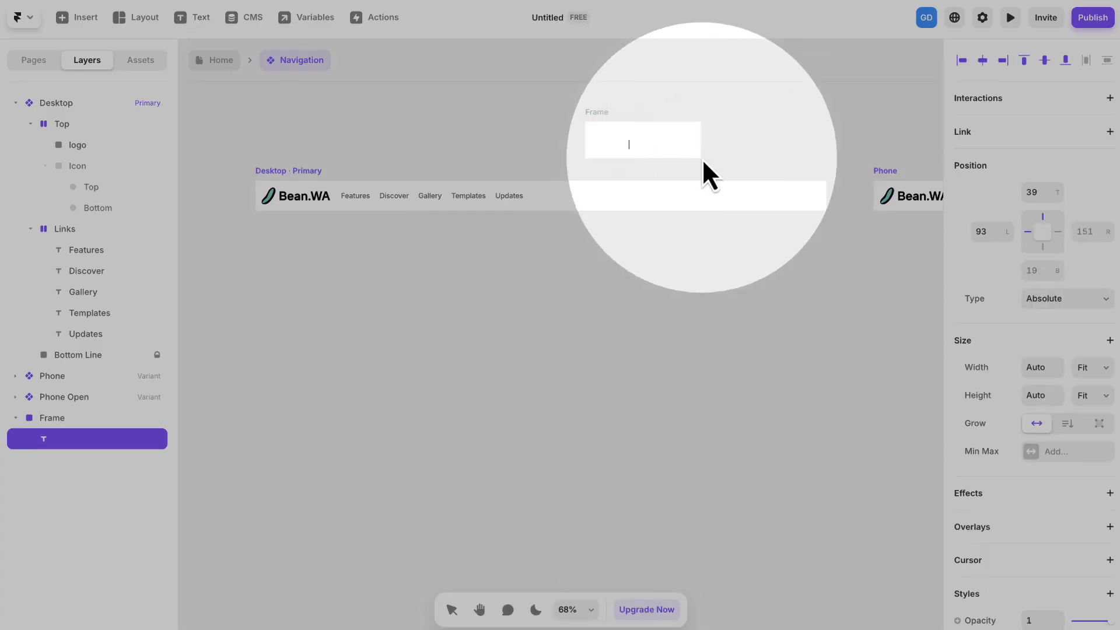
text(버튼)
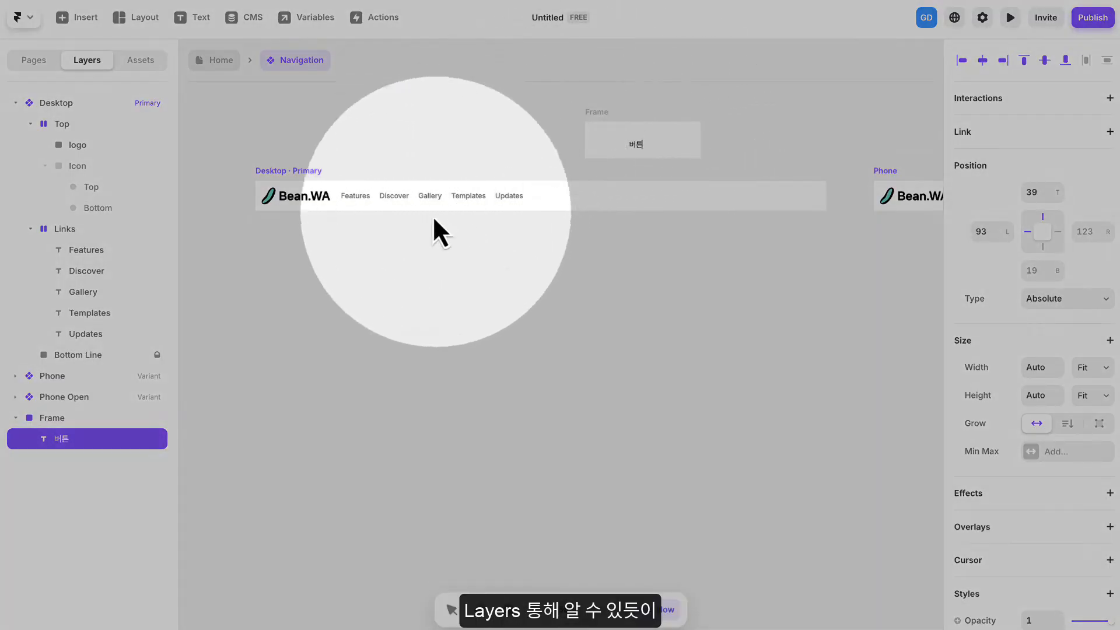
- Check the frame and its nested text in the layer tree, and rename the frame layer "Button"
click(58, 417)
click(60, 440)
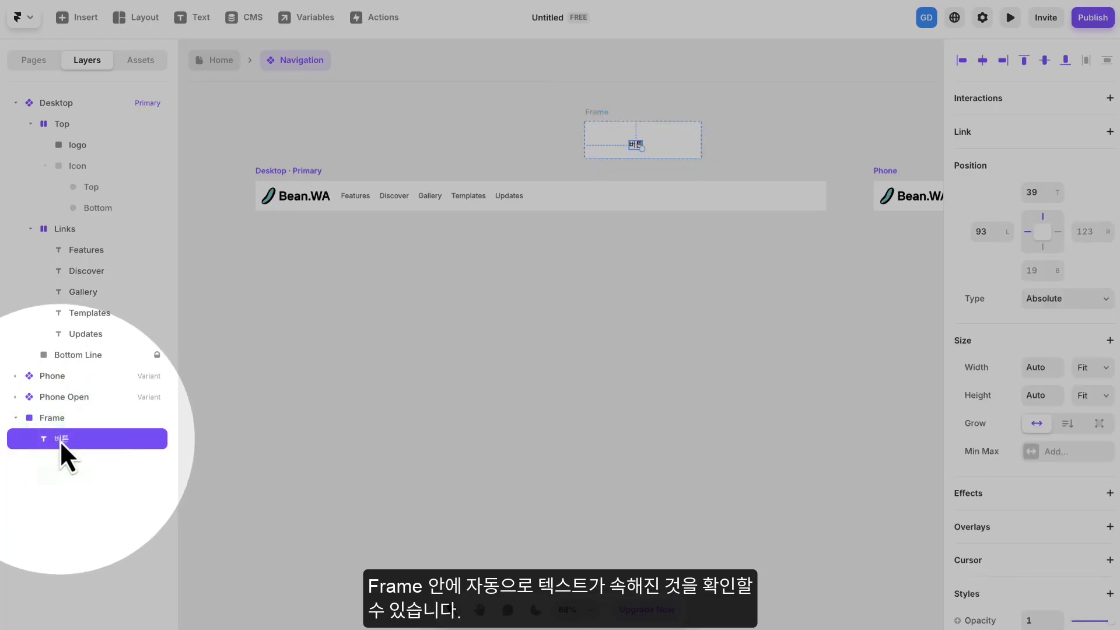
click(59, 416)
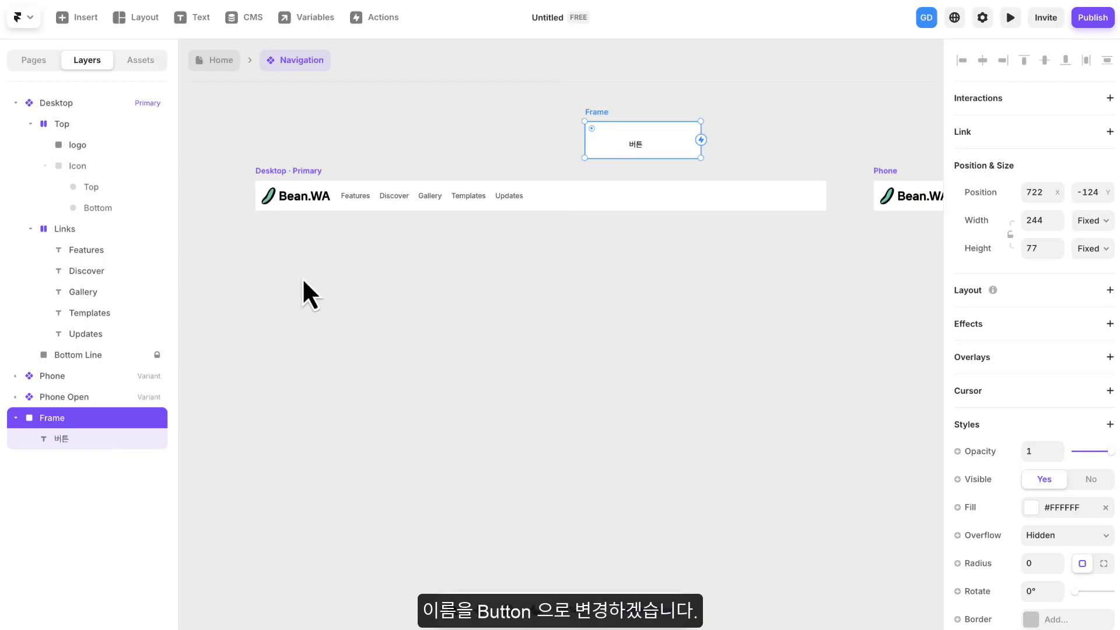
key(BackSpace)
key(Caps_Lock)
text(Button)
key(Return)
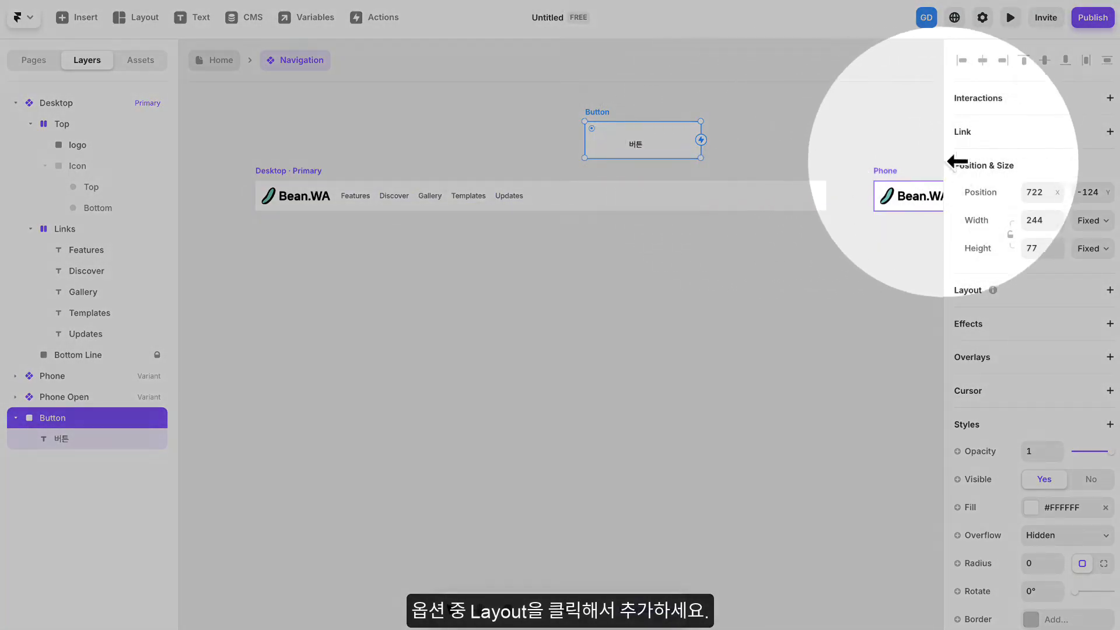
- Add a Stack layout to the Button frame with Distribute set to Center and centered alignment
click(1107, 289)
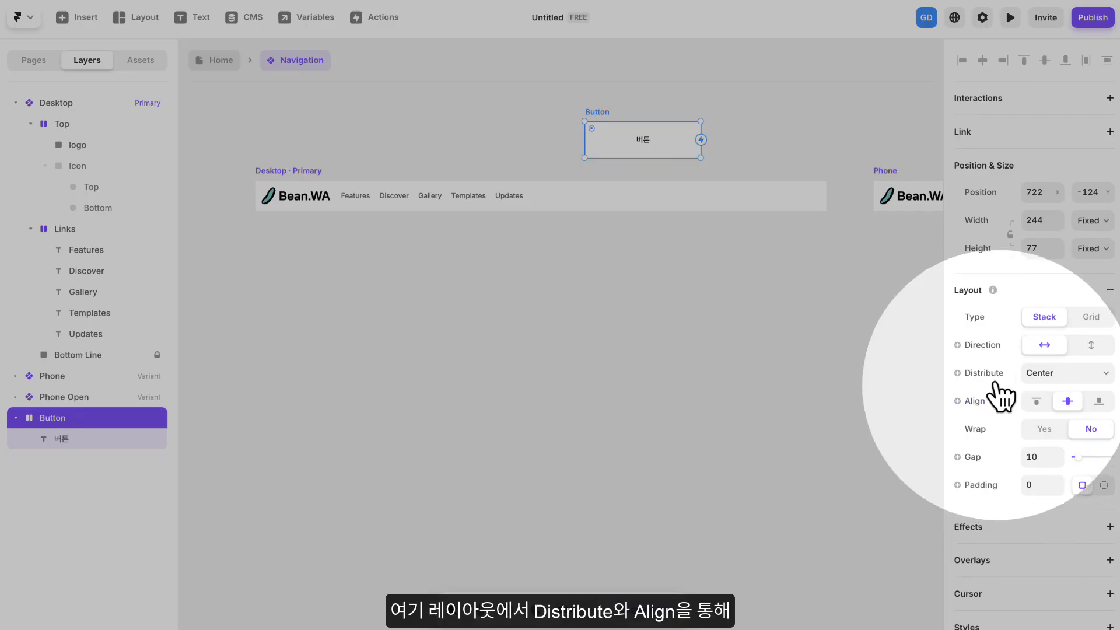
click(1036, 403)
click(1067, 373)
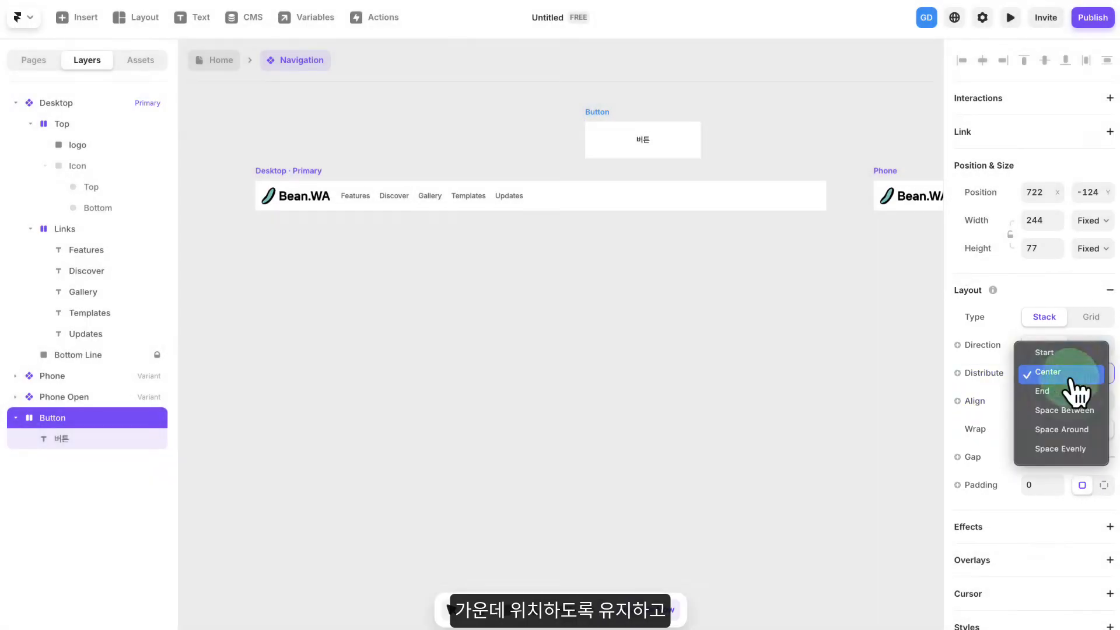
click(1071, 373)
click(1069, 401)
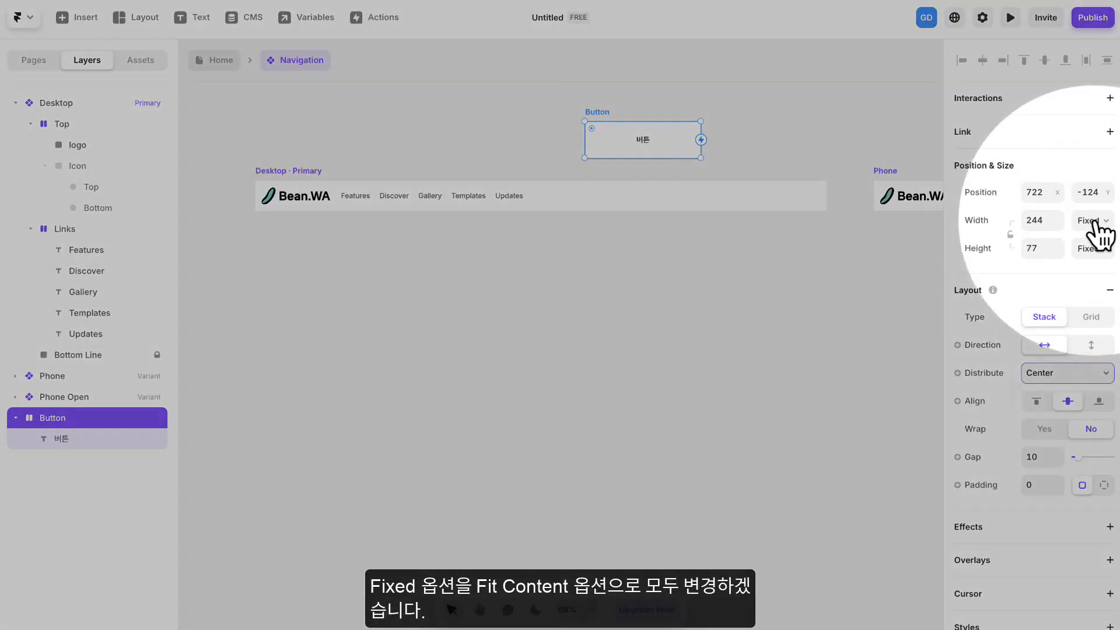
- Set both the width and height of the Button frame to Fit Content and inspect how it wraps the text
click(1094, 226)
click(1100, 278)
click(1093, 250)
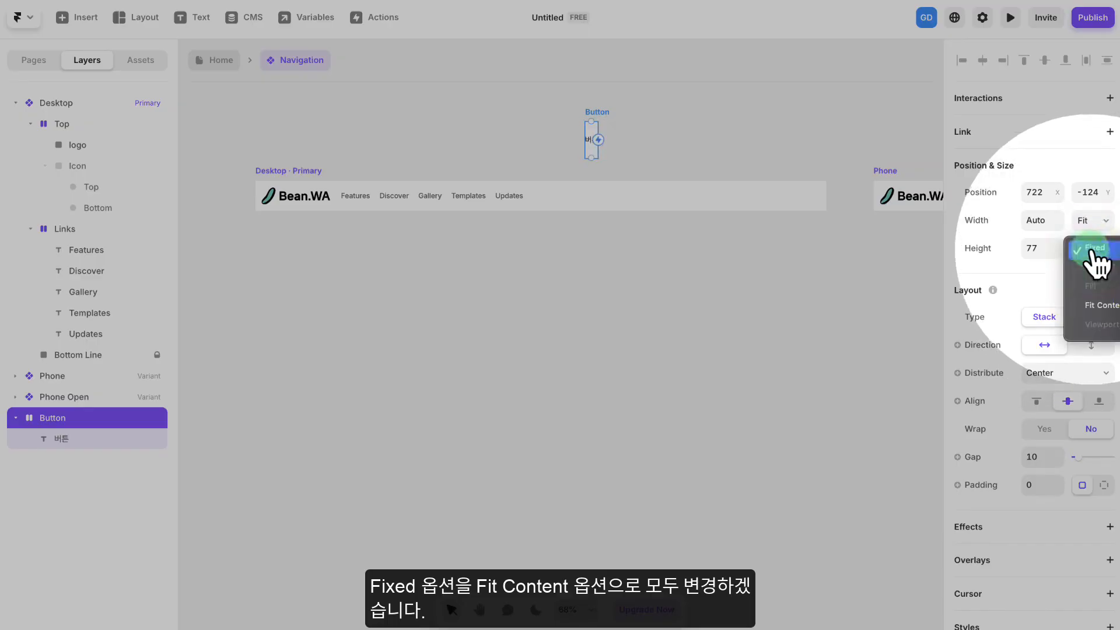
click(1096, 304)
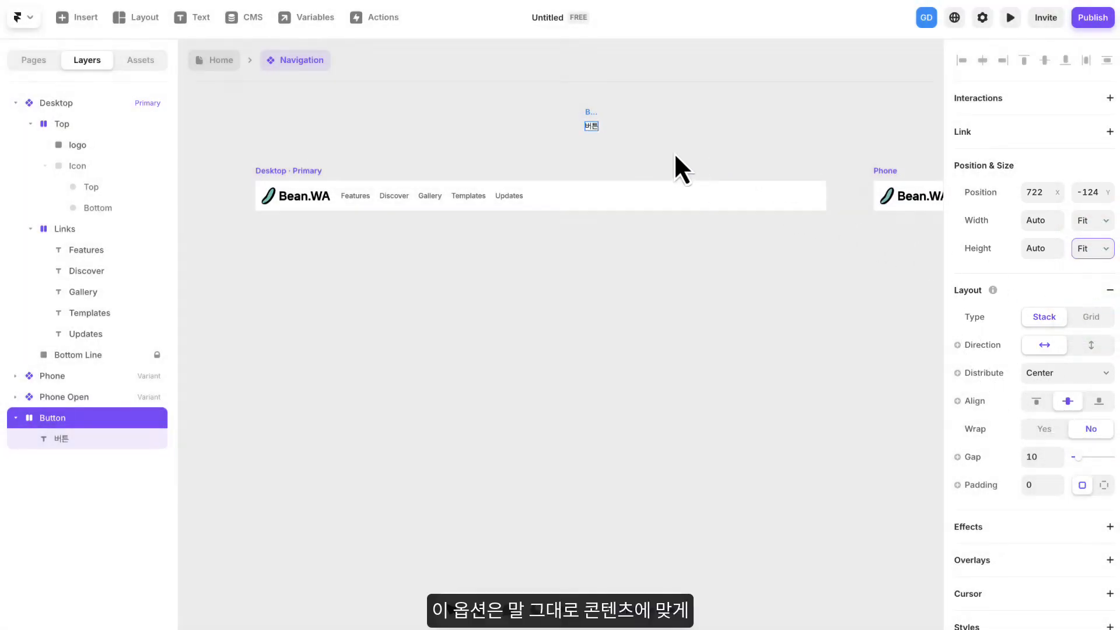
scroll(584, 131, up, 5)
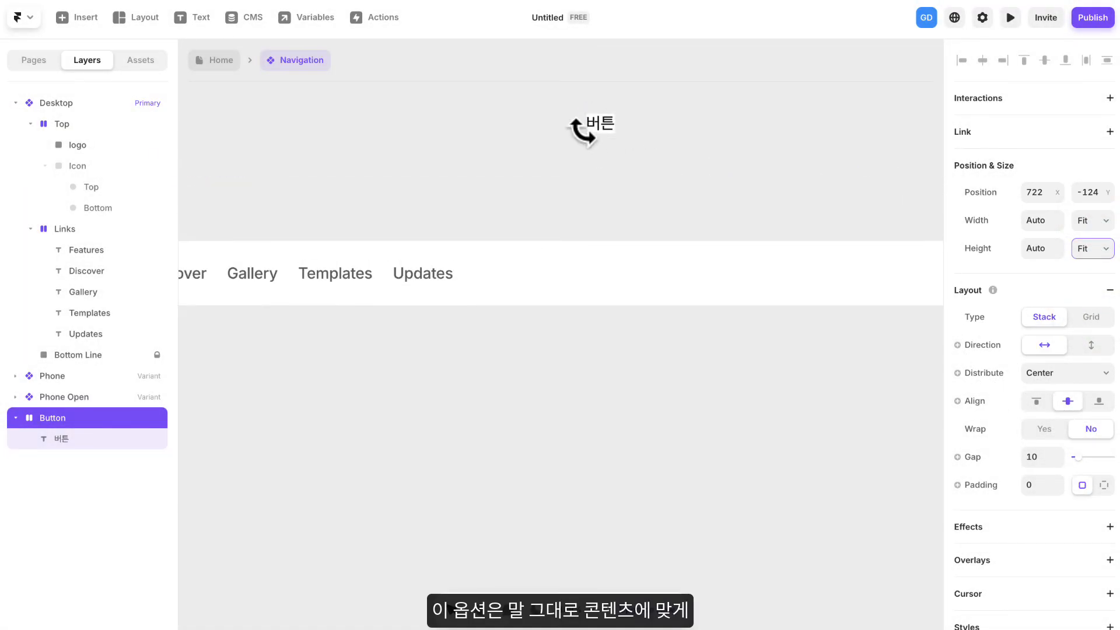
click(600, 167)
click(663, 170)
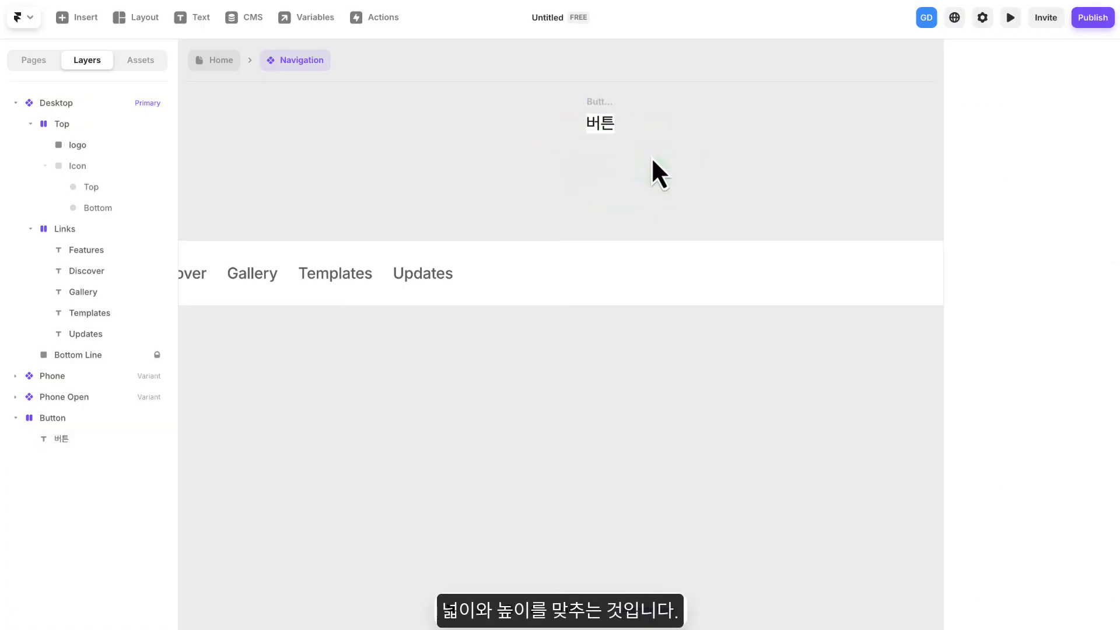
click(603, 132)
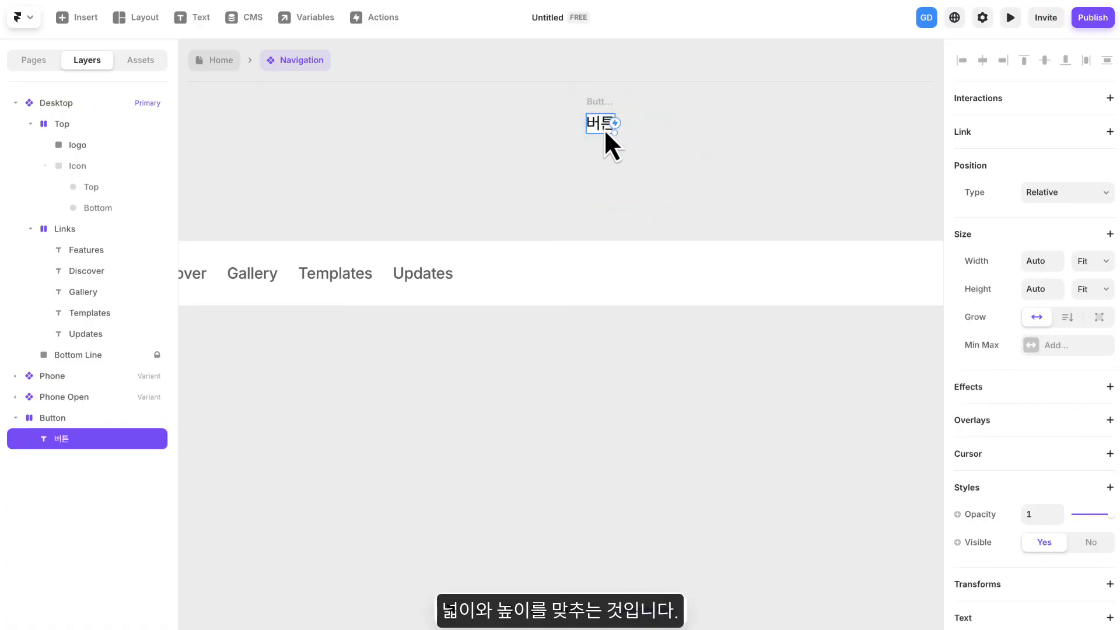
- Set individual padding on the Button frame: 10 for top and bottom, 35 for right and left
click(66, 422)
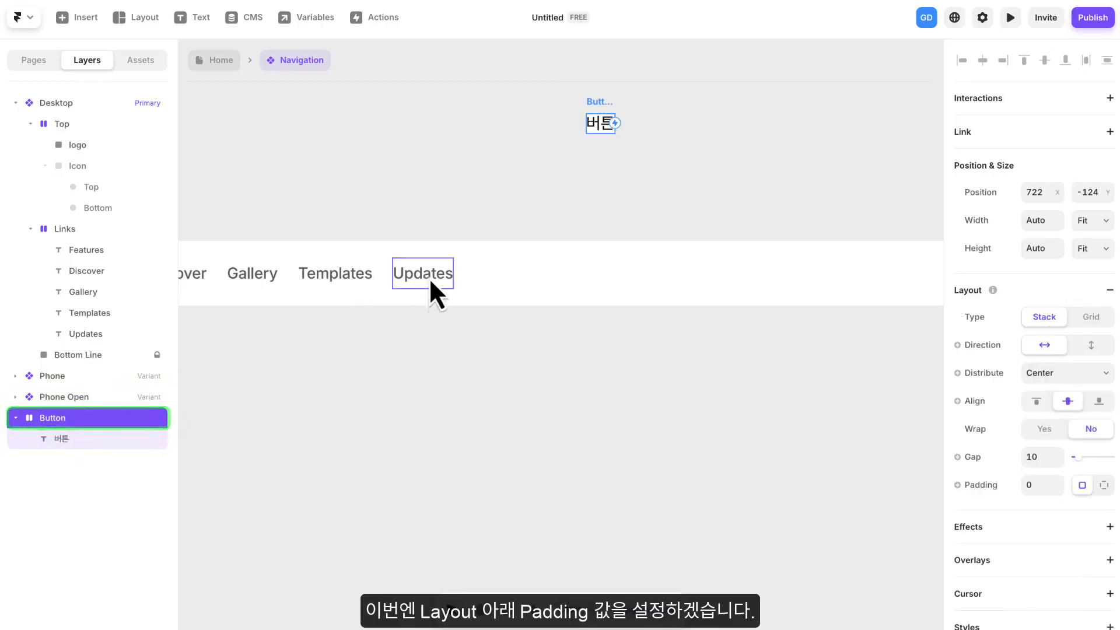
scroll(1045, 320, down, 3)
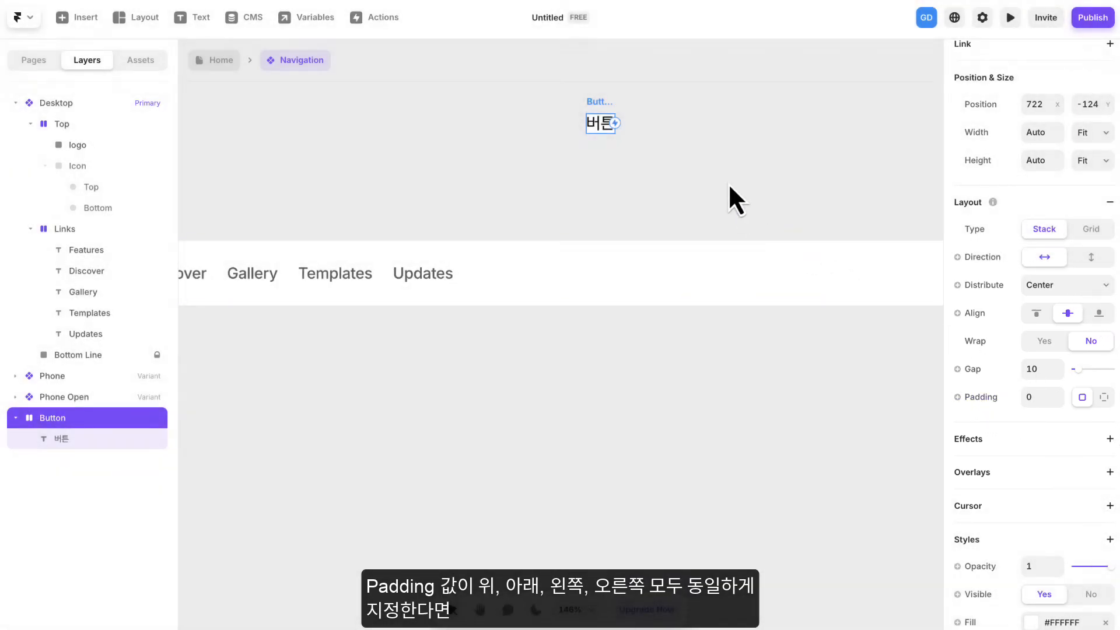
scroll(727, 183, up, 2)
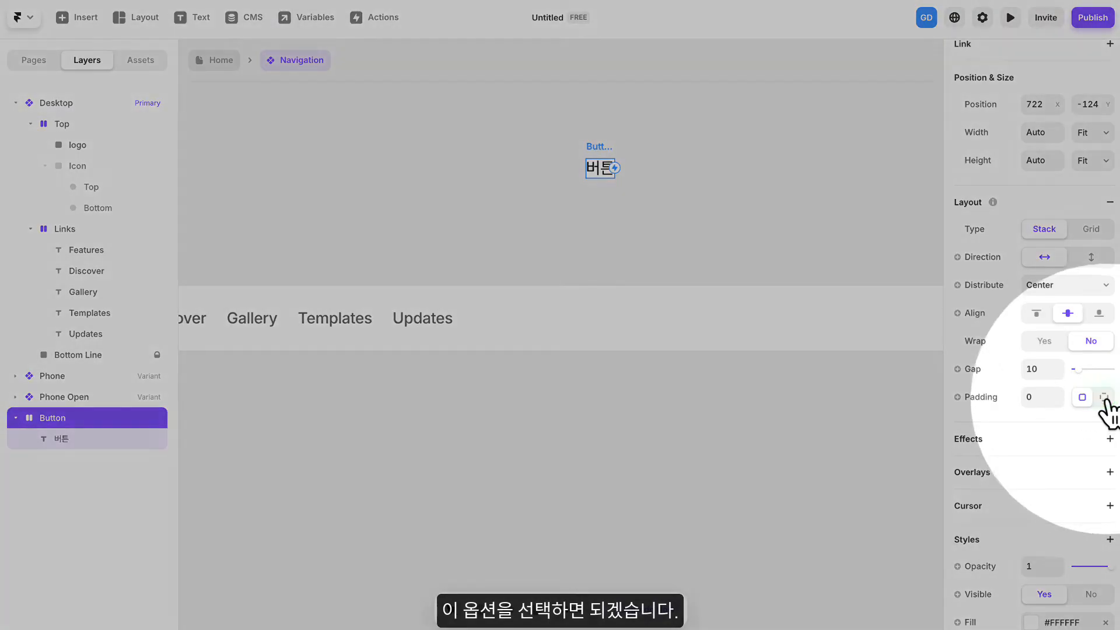
click(1104, 397)
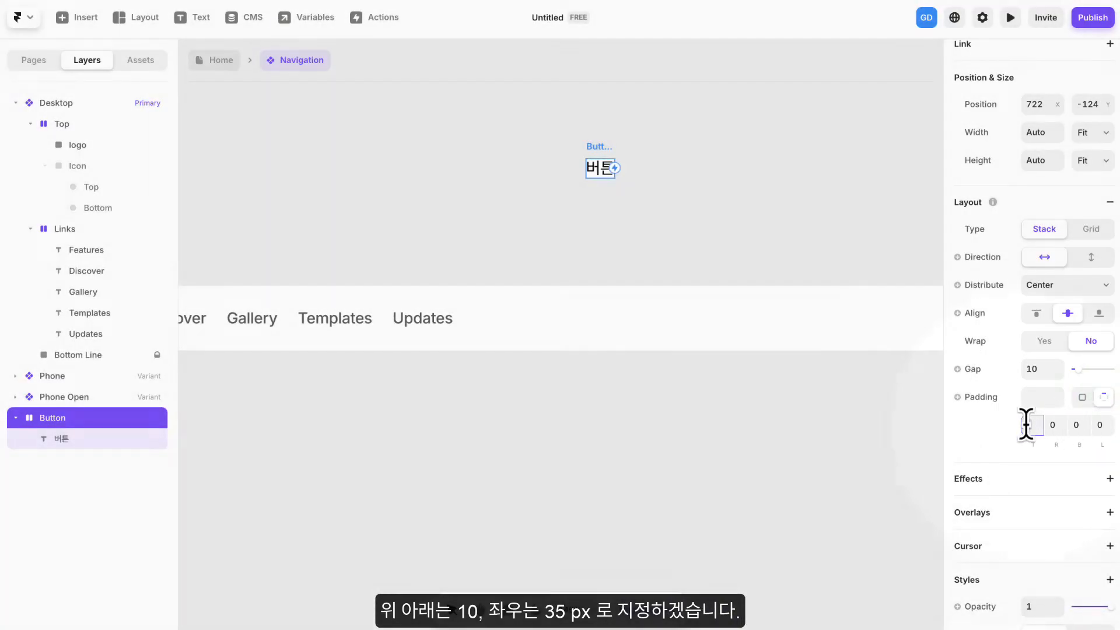
text(10)
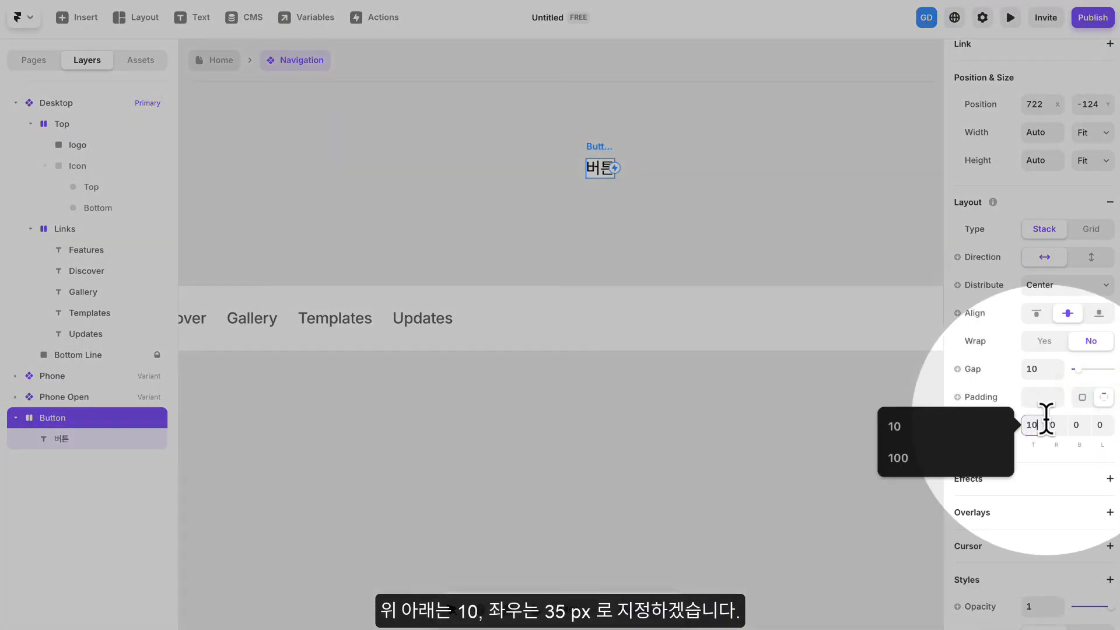
key(Tab)
key(Tab)
text(10)
key(Tab)
text(35)
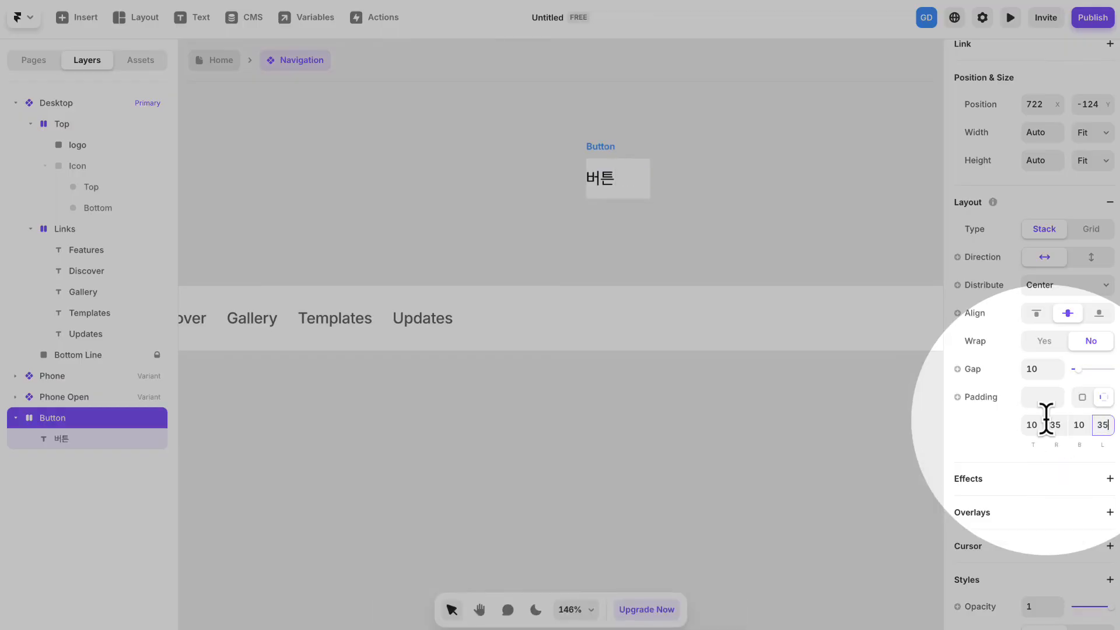
click(988, 435)
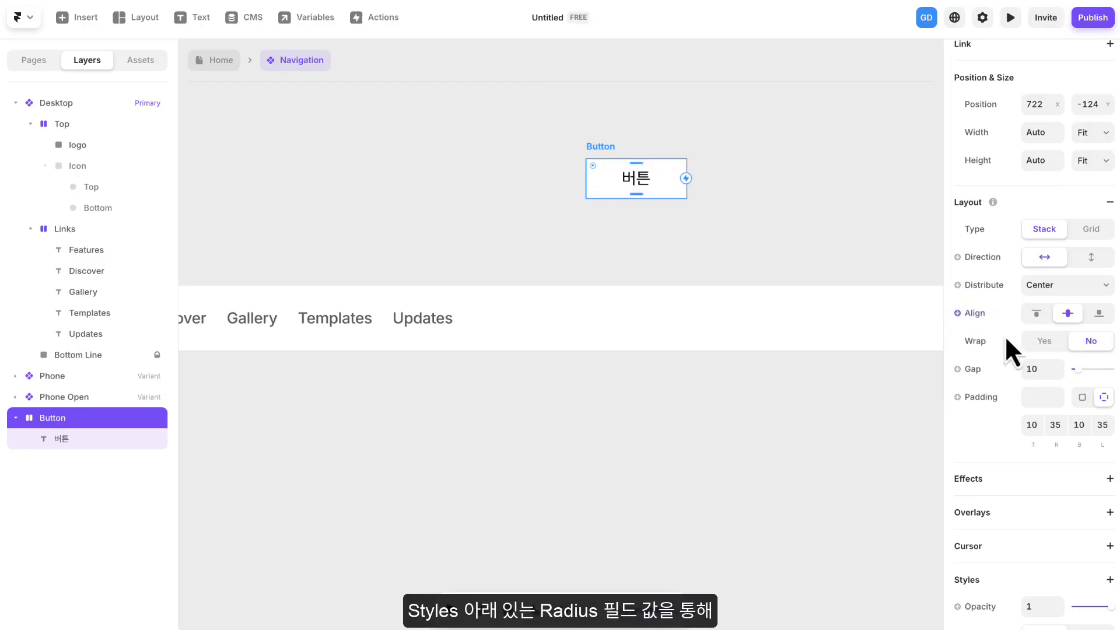
- Set the Button frame's corner radius to 5 and open its fill color settings
scroll(1015, 416, down, 5)
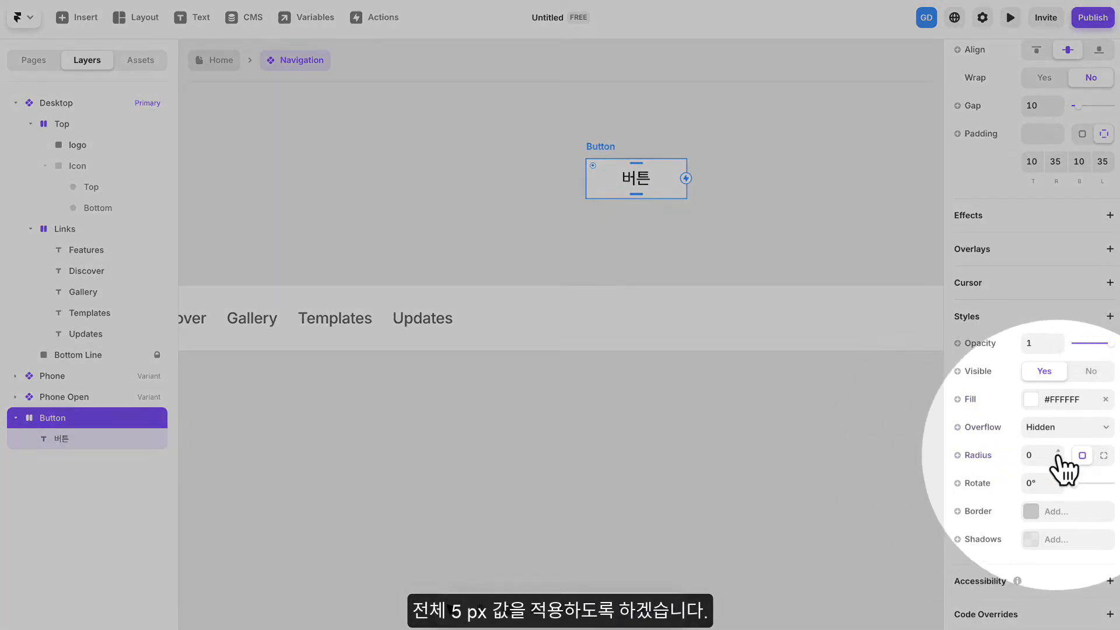
click(1059, 452)
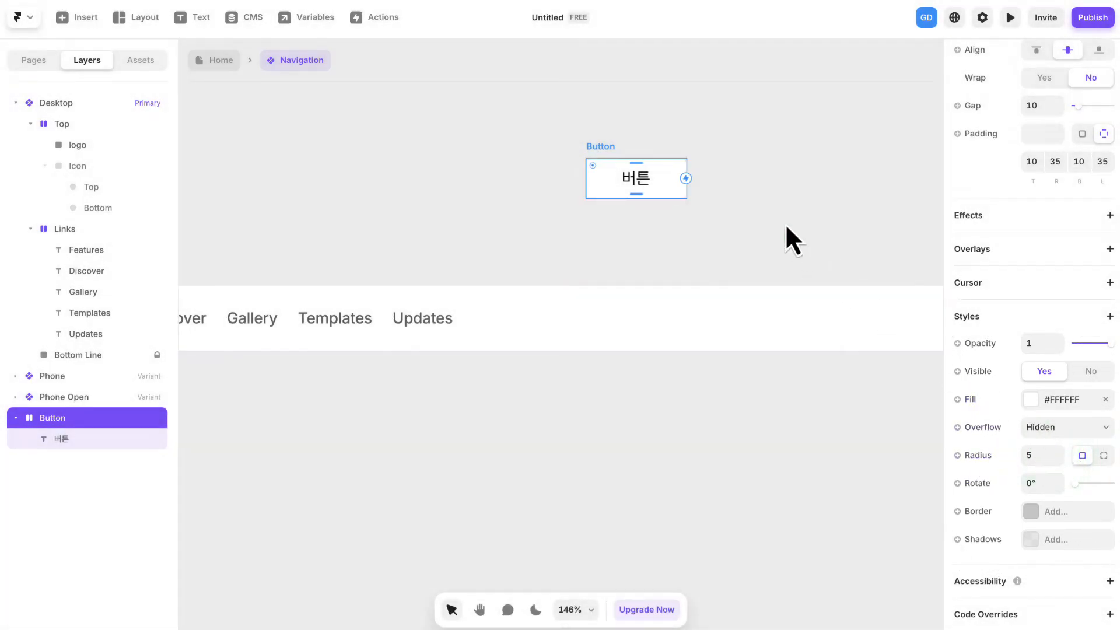
click(719, 186)
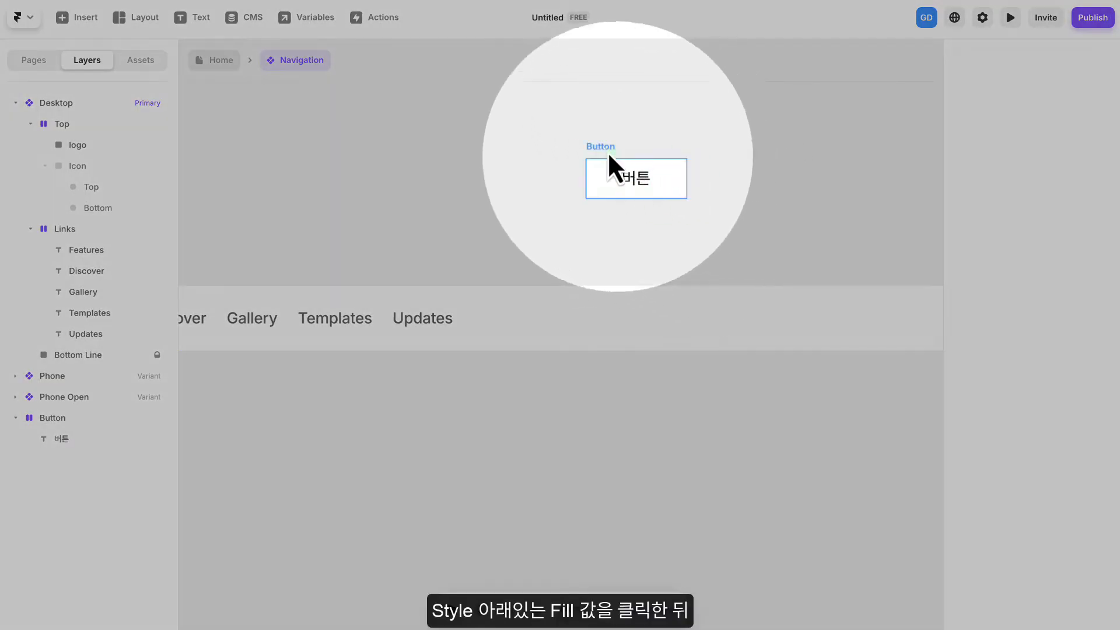
click(604, 148)
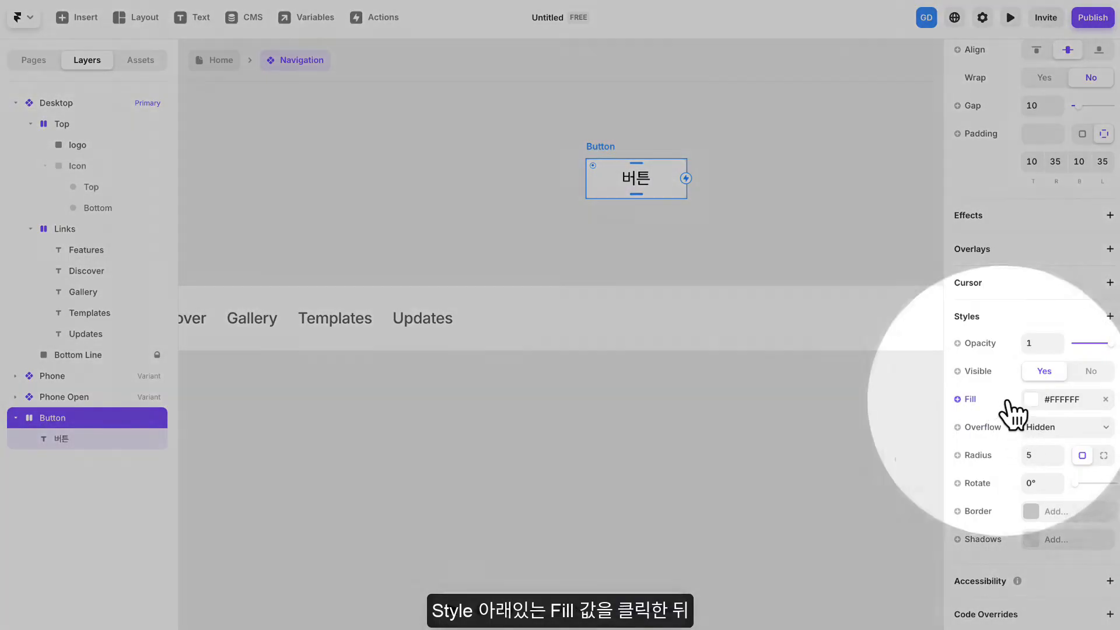
click(1065, 400)
drag(892, 419, 764, 418)
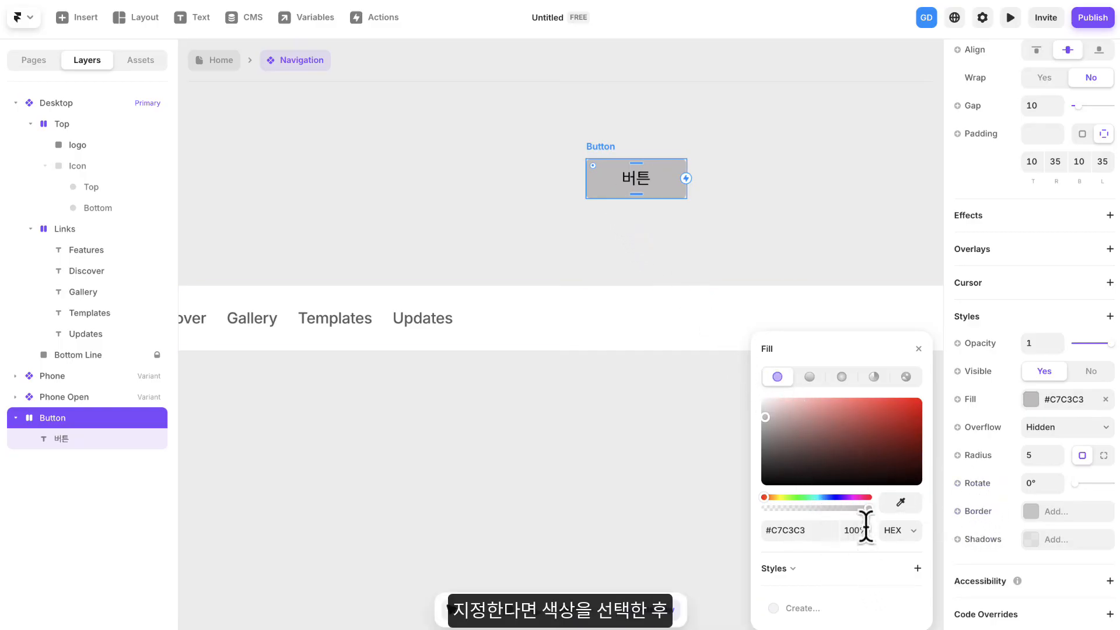
drag(819, 467, 758, 399)
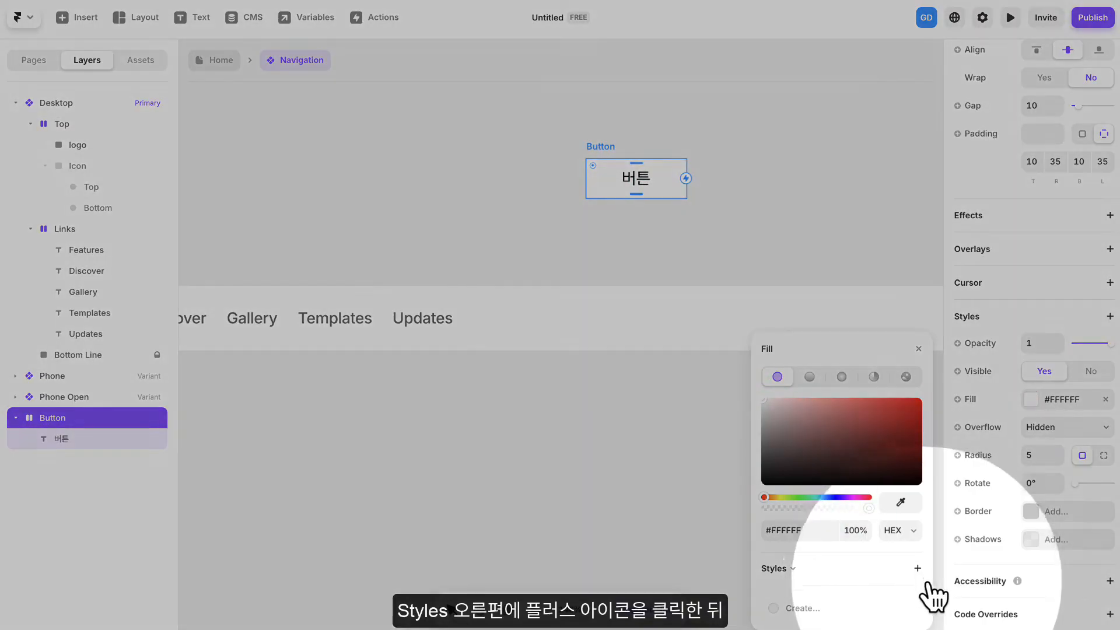
click(918, 568)
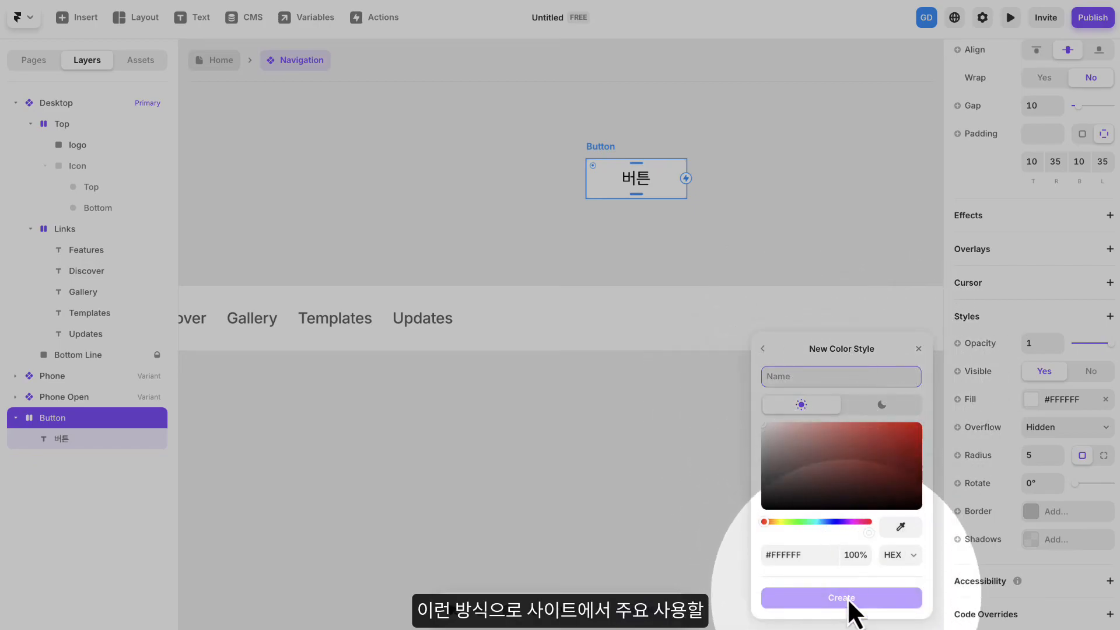
click(762, 349)
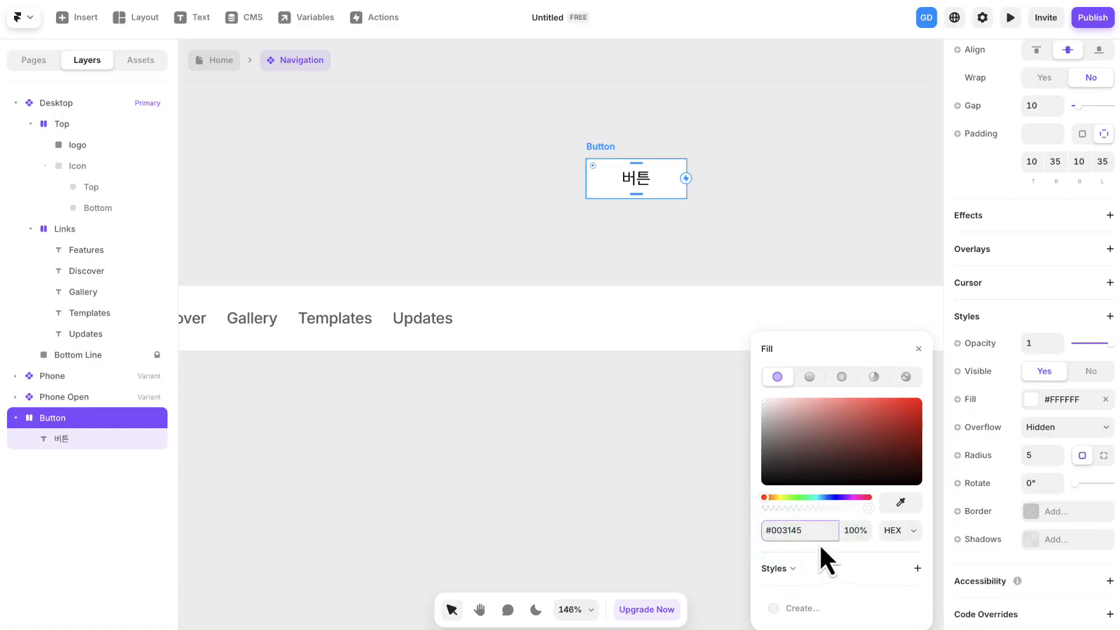
- Set the Button frame's fill to #003145 and save it as a color style named "다크블루"
click(794, 483)
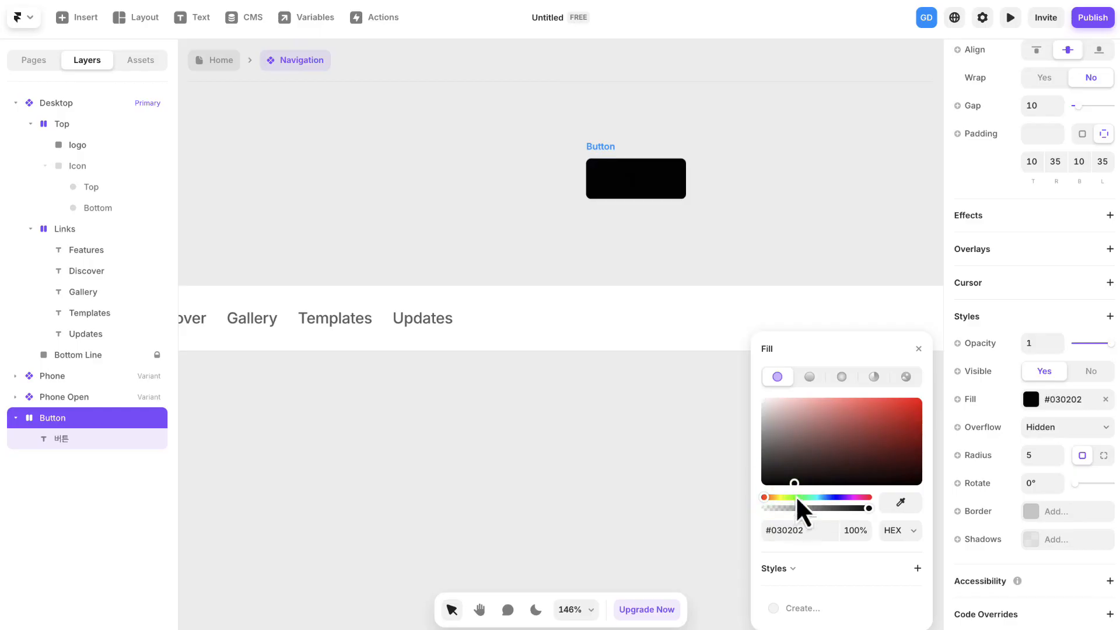
click(822, 566)
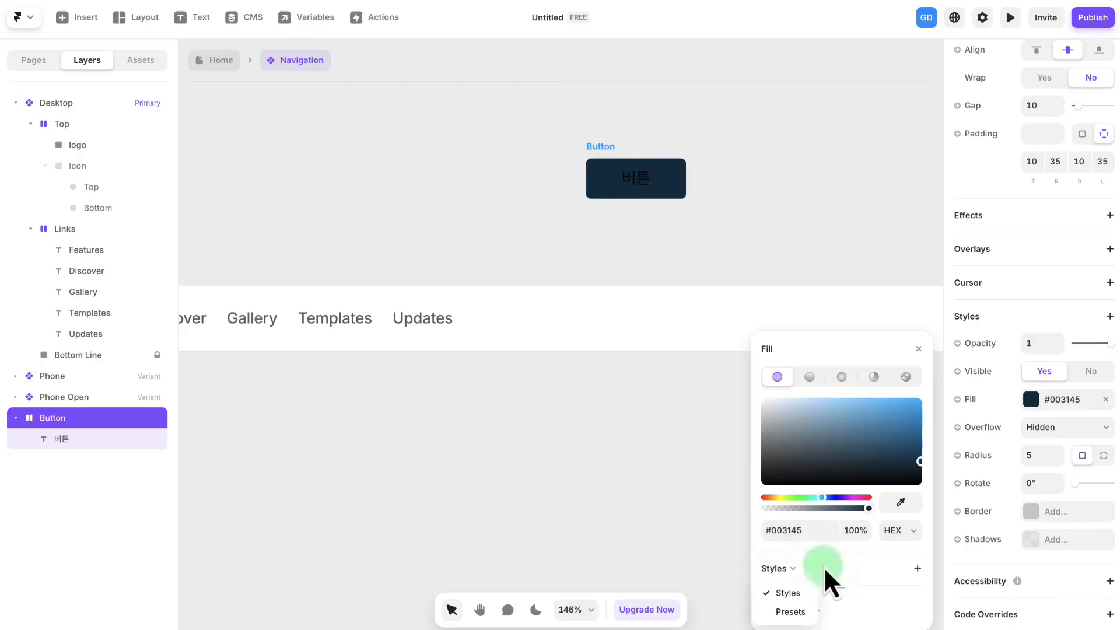
click(918, 574)
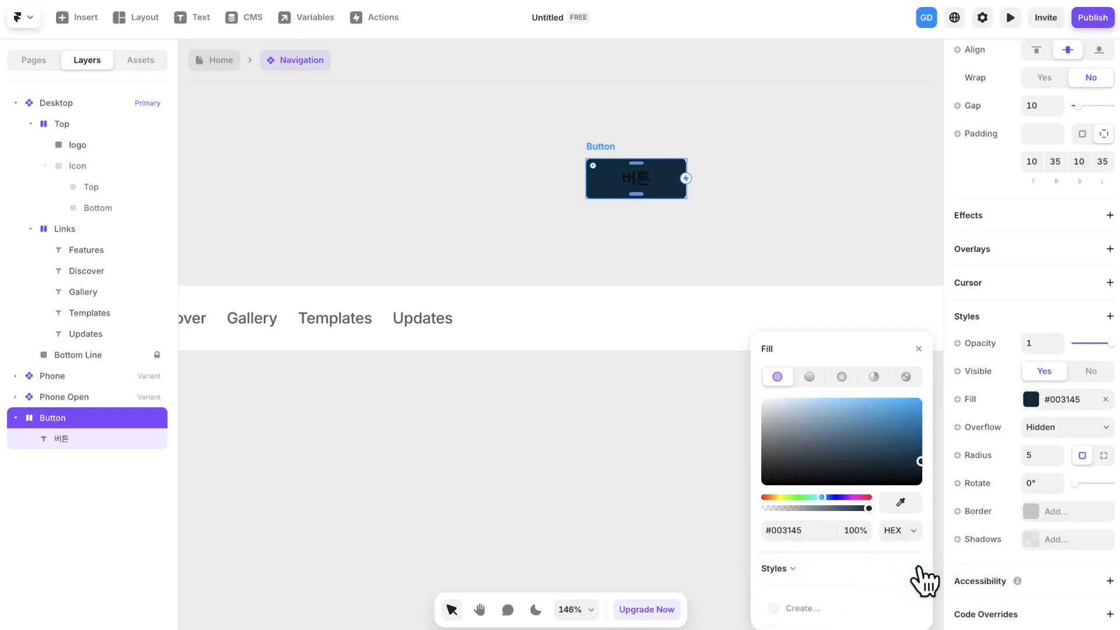
click(917, 568)
text(다크블루)
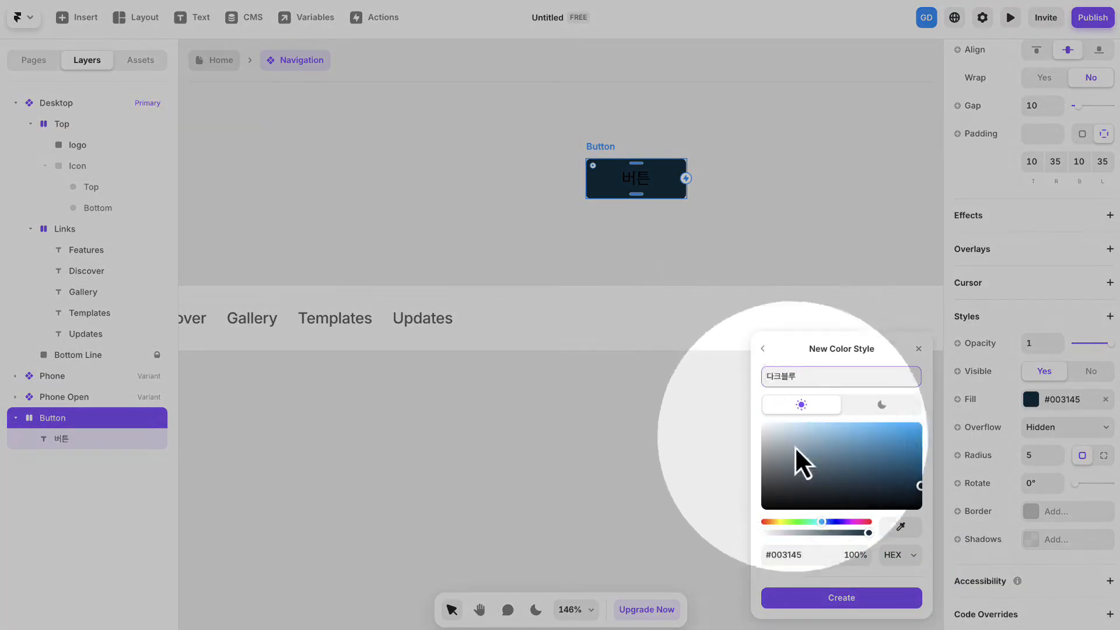
click(842, 597)
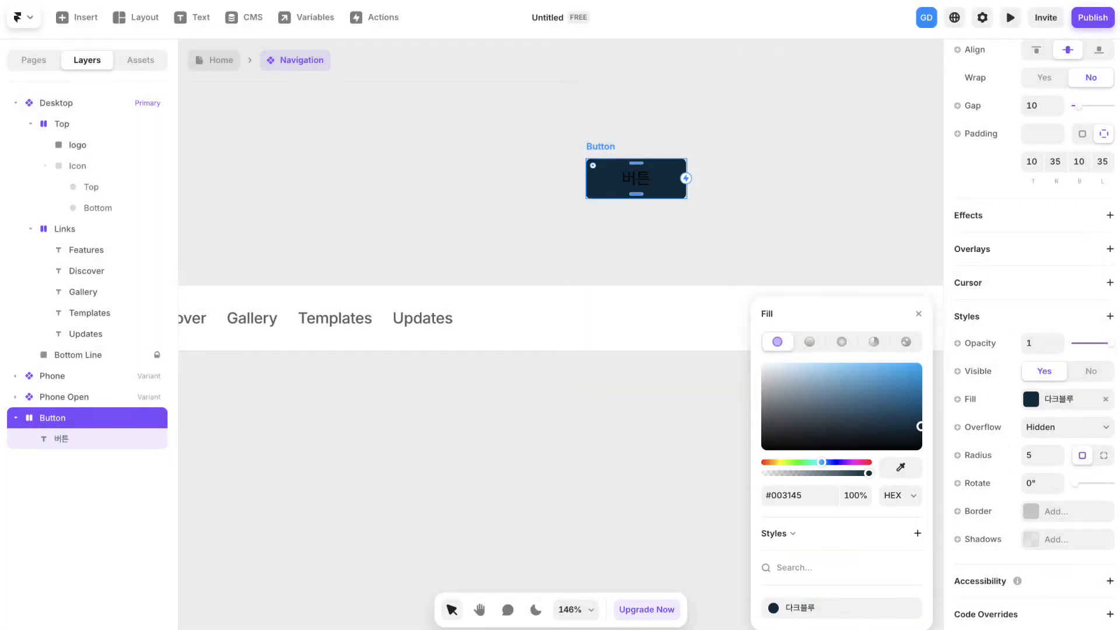
- Create another color style named "청록" with the value #094149
click(917, 533)
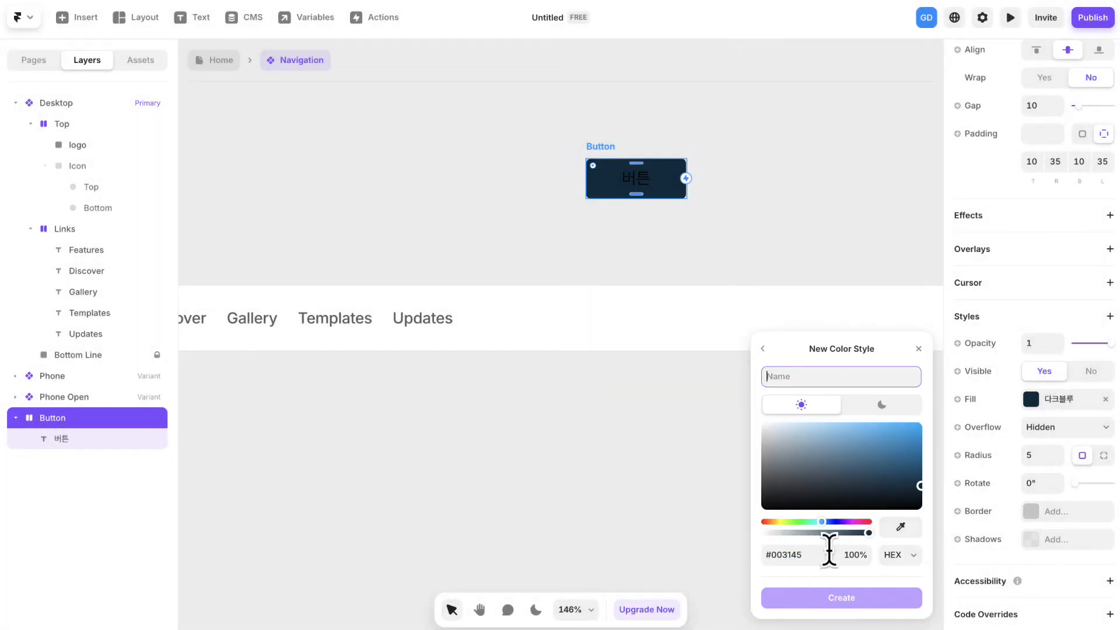
text(청록)
click(784, 551)
text(094149)
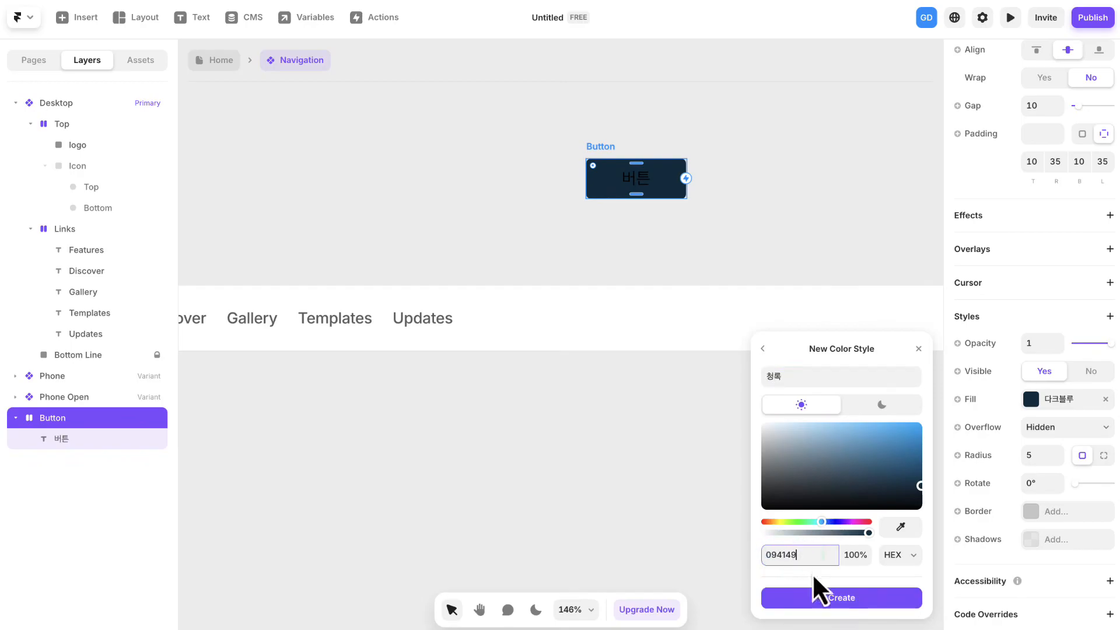
click(852, 598)
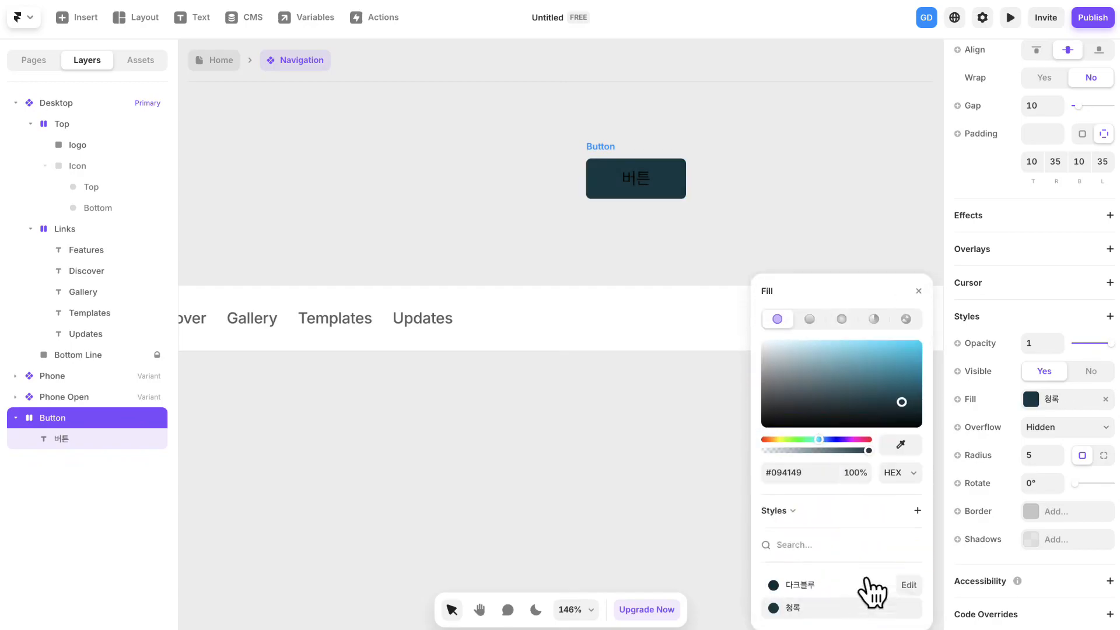
- Add the color styles "민트" (#64CCC5) and "아이스블루" (#DAFFFB), and apply "민트" as the Button frame's fill
click(917, 533)
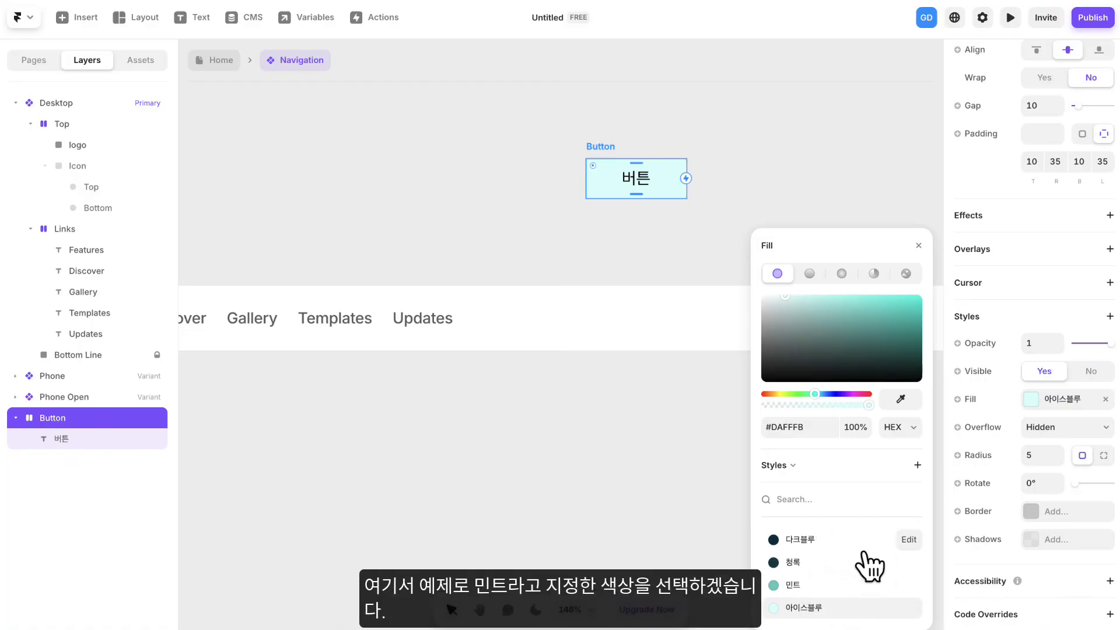
click(794, 585)
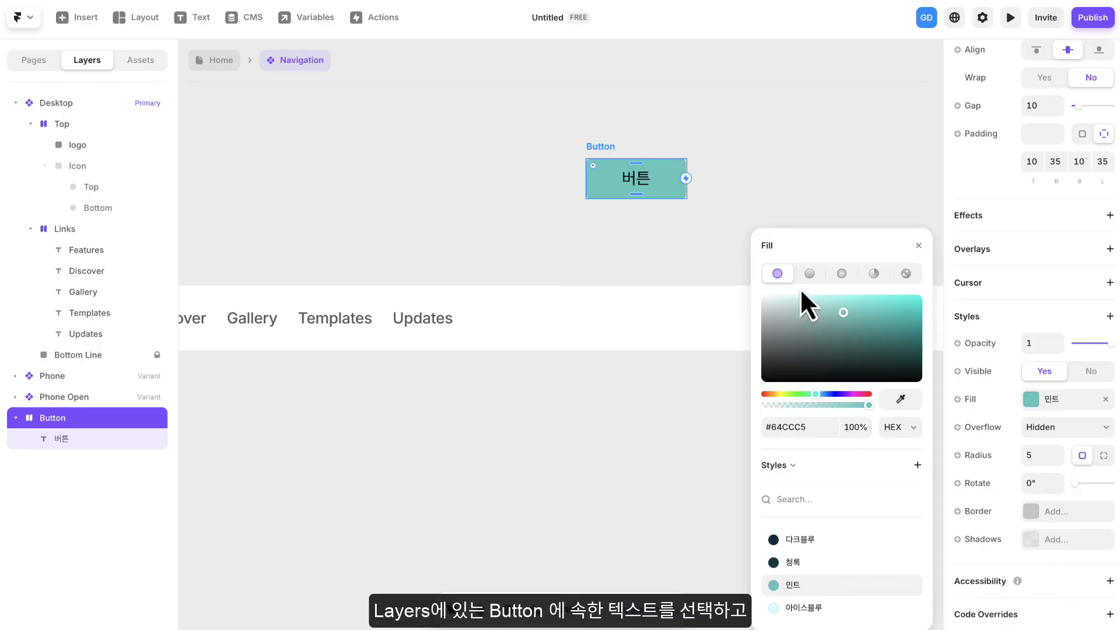
click(755, 205)
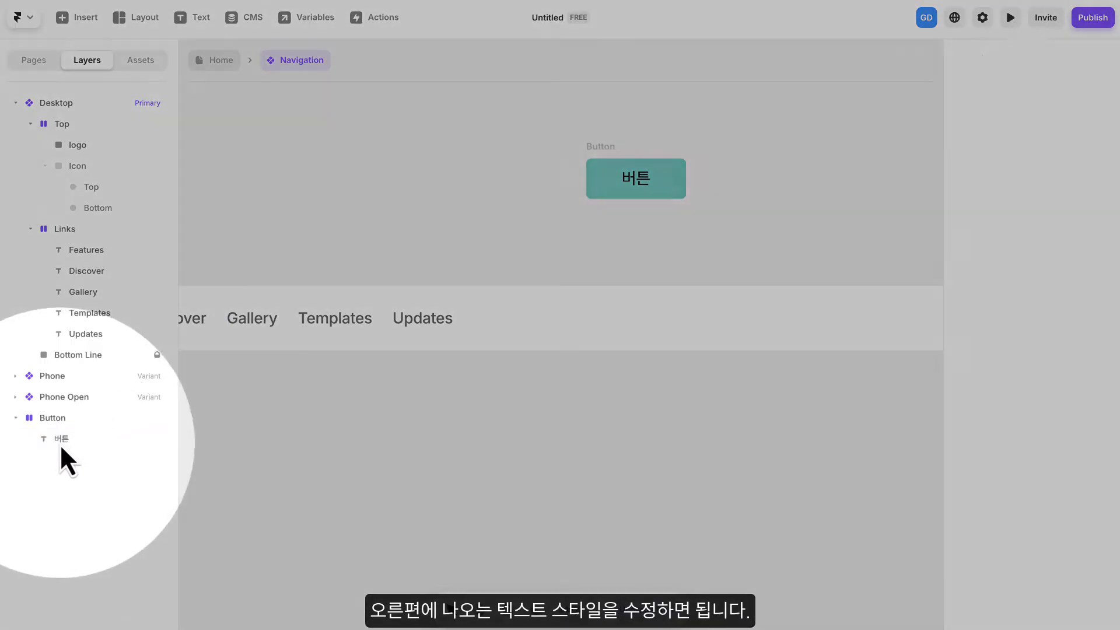
- Set the "버튼" text inside the Button frame to size 18 pixels and Bold weight
click(60, 442)
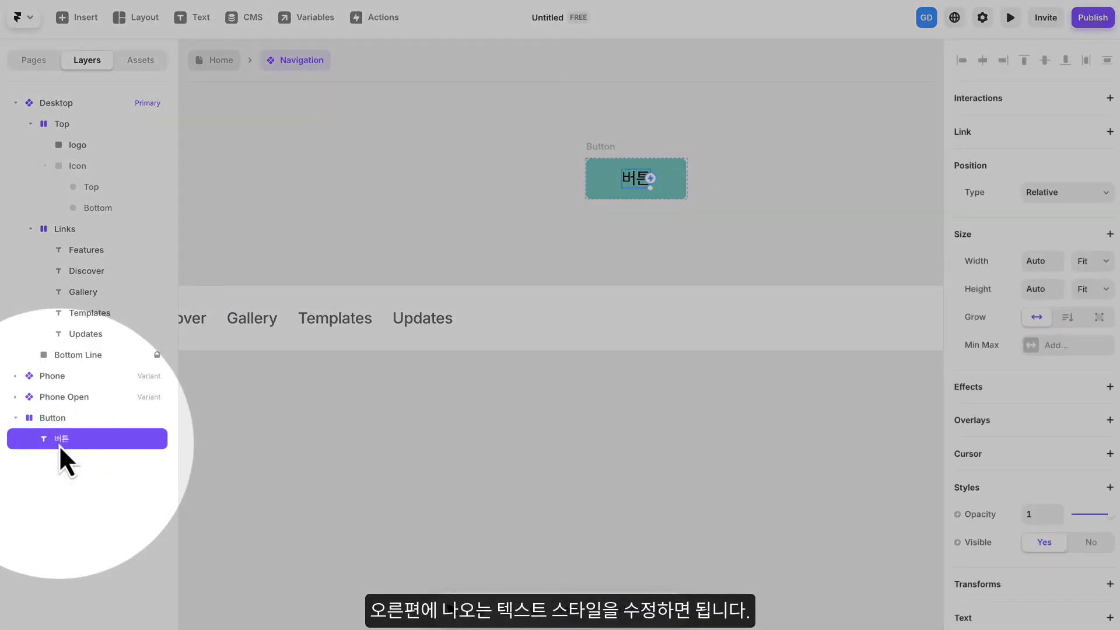
scroll(1028, 510, down, 6)
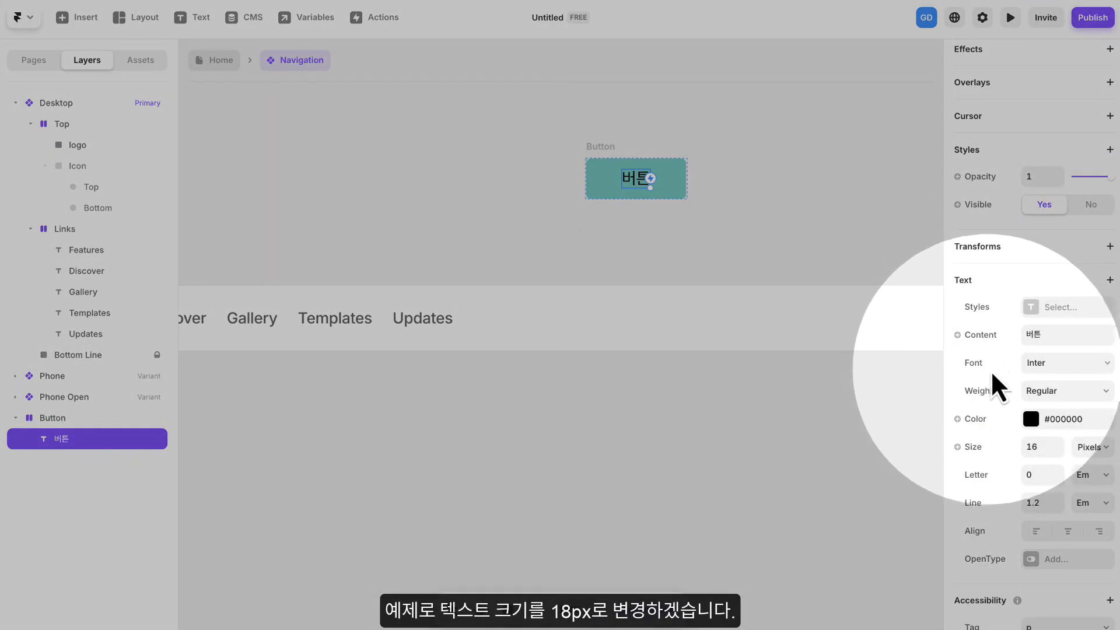
click(1060, 444)
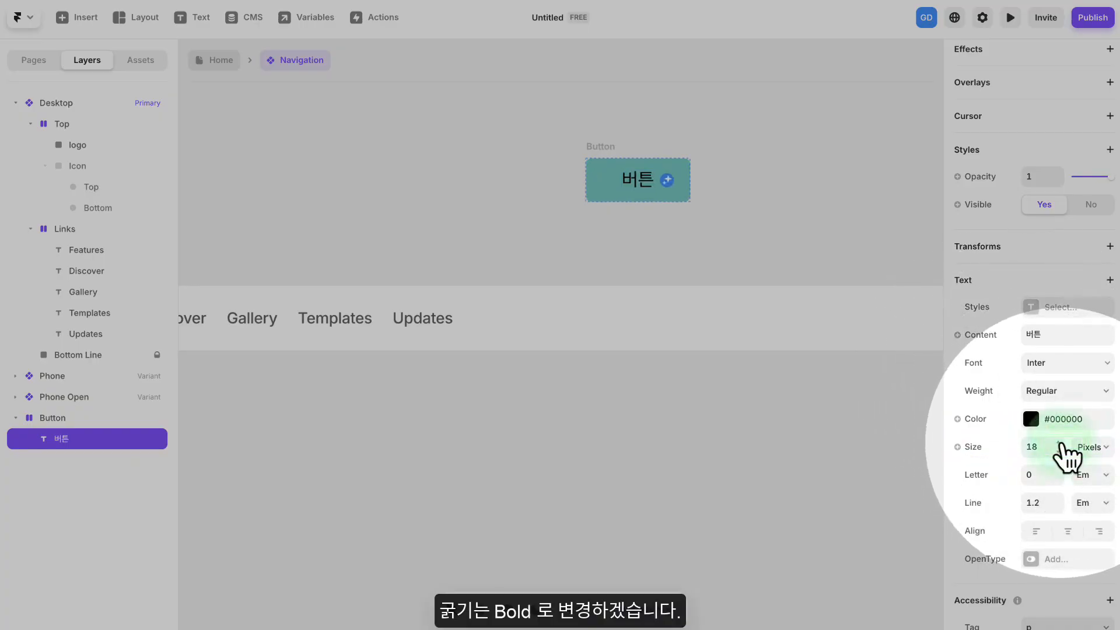
click(1060, 444)
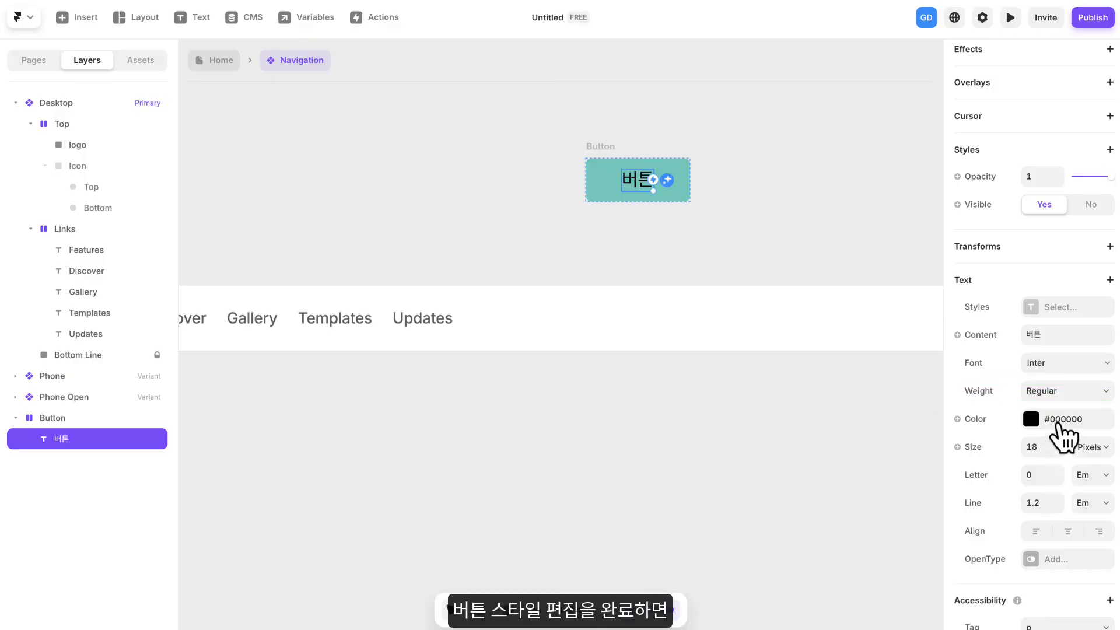
click(1046, 389)
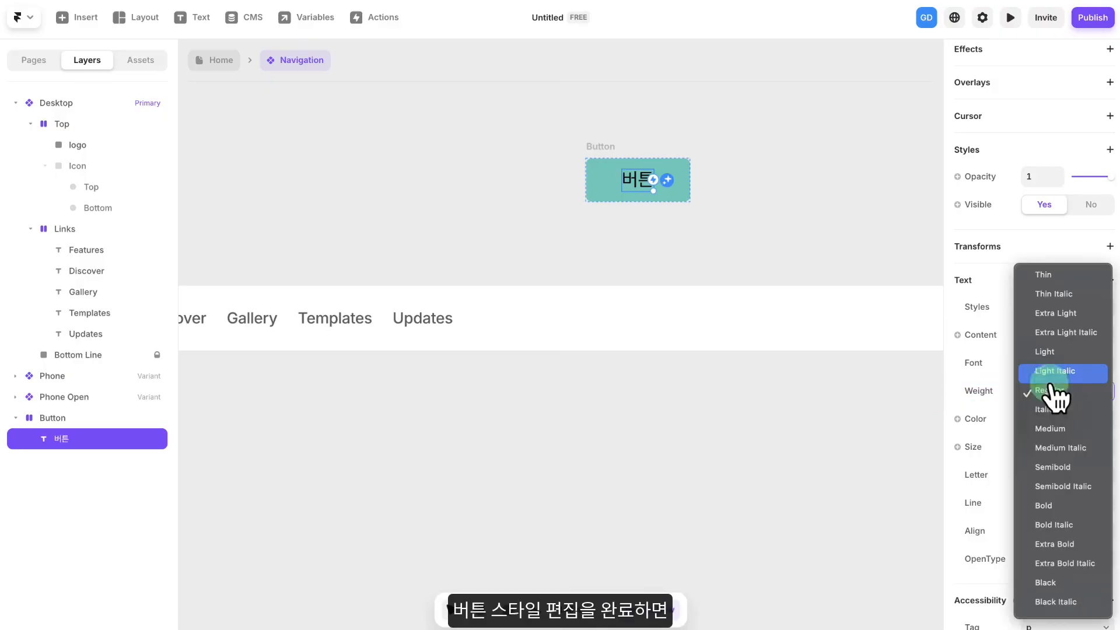
click(1053, 506)
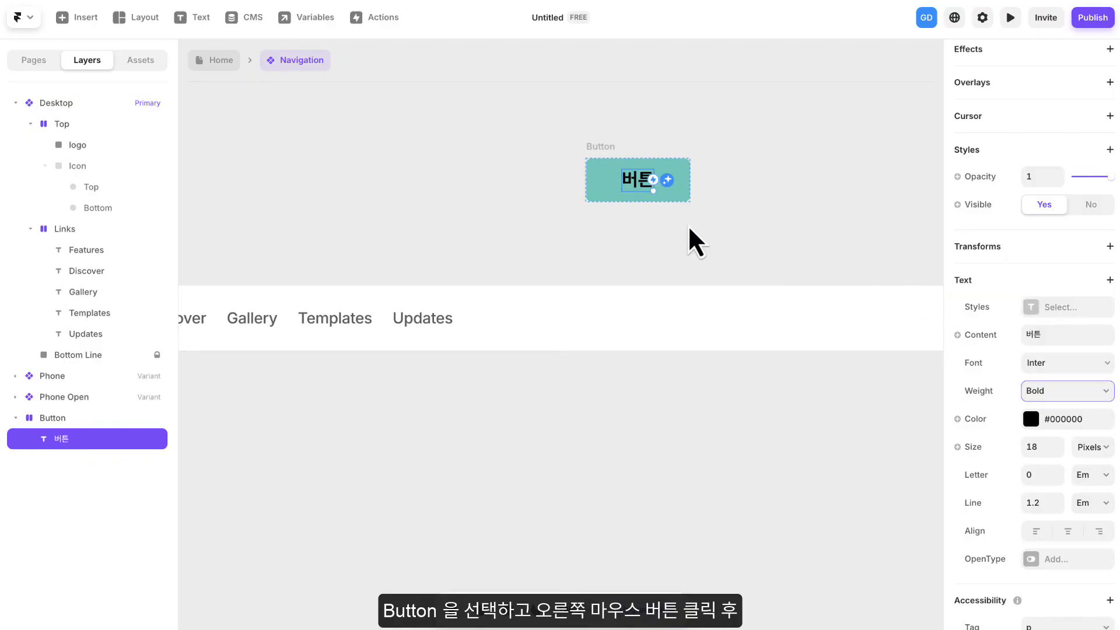
- Create a component named "Button" from the Button frame
click(601, 148)
right_click(601, 148)
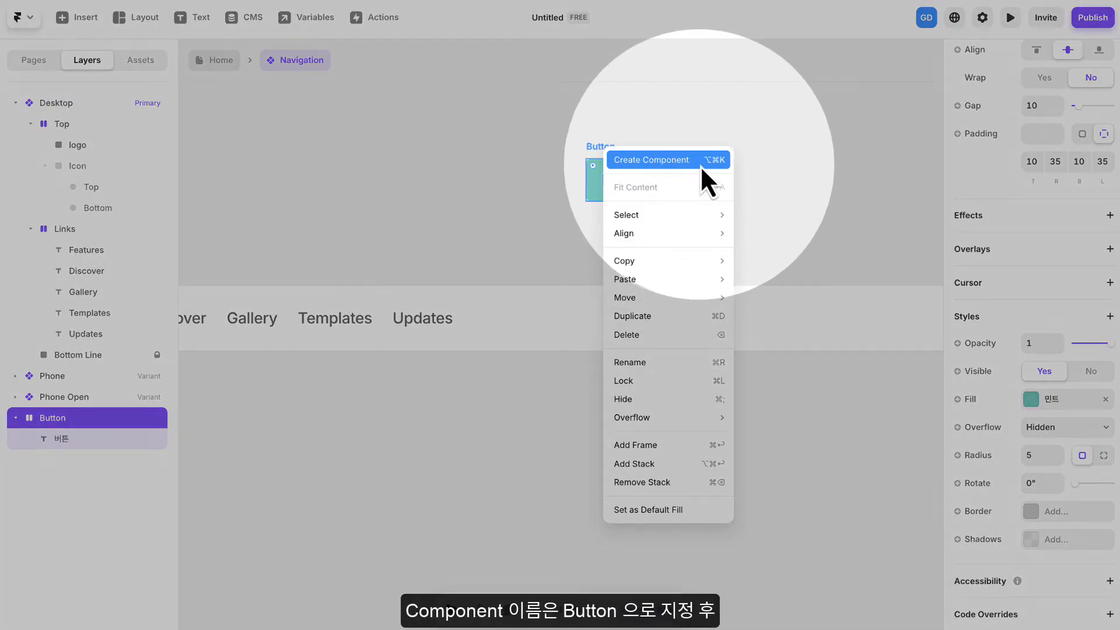
click(701, 166)
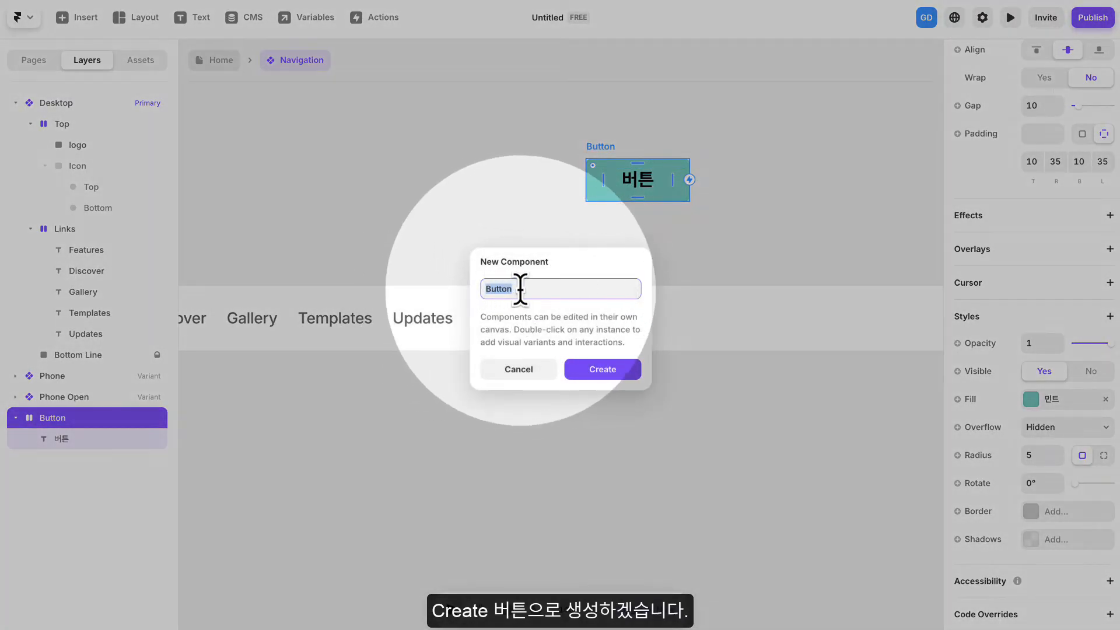
click(606, 371)
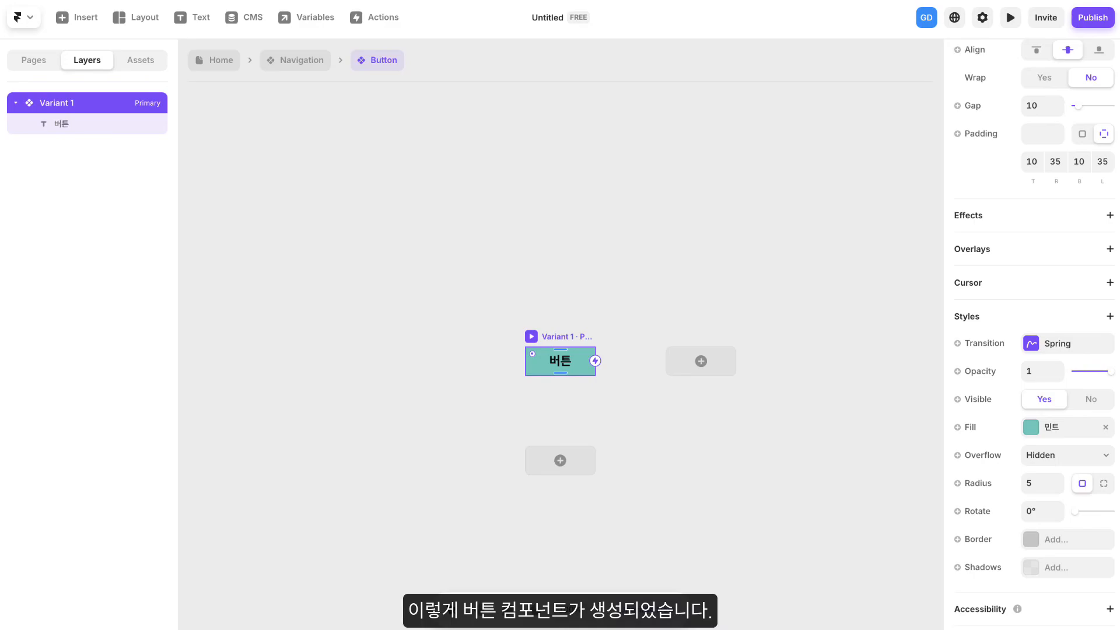
- Add a Hover variant beneath the primary variant of the Button component
drag(652, 284, 614, 157)
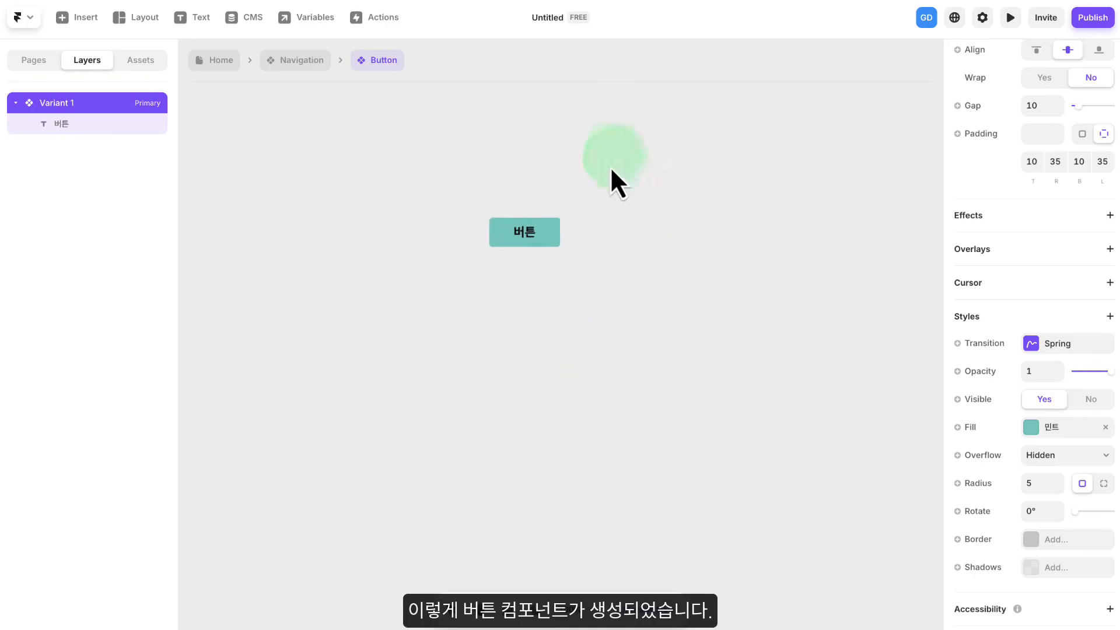
scroll(585, 204, down, 1)
scroll(585, 207, up, 3)
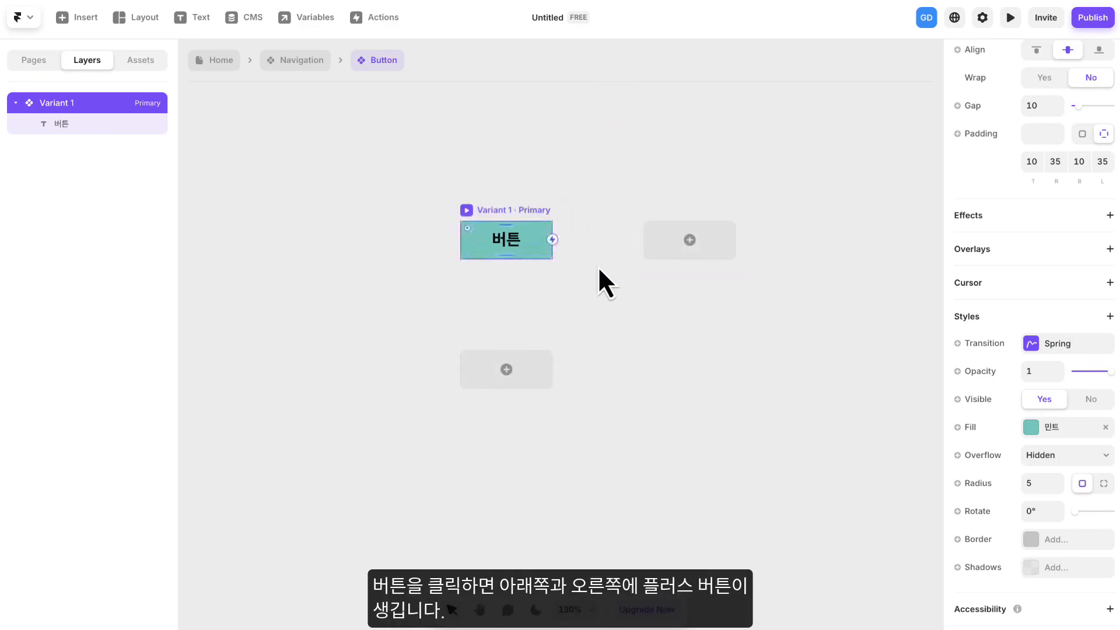
drag(599, 280, 603, 225)
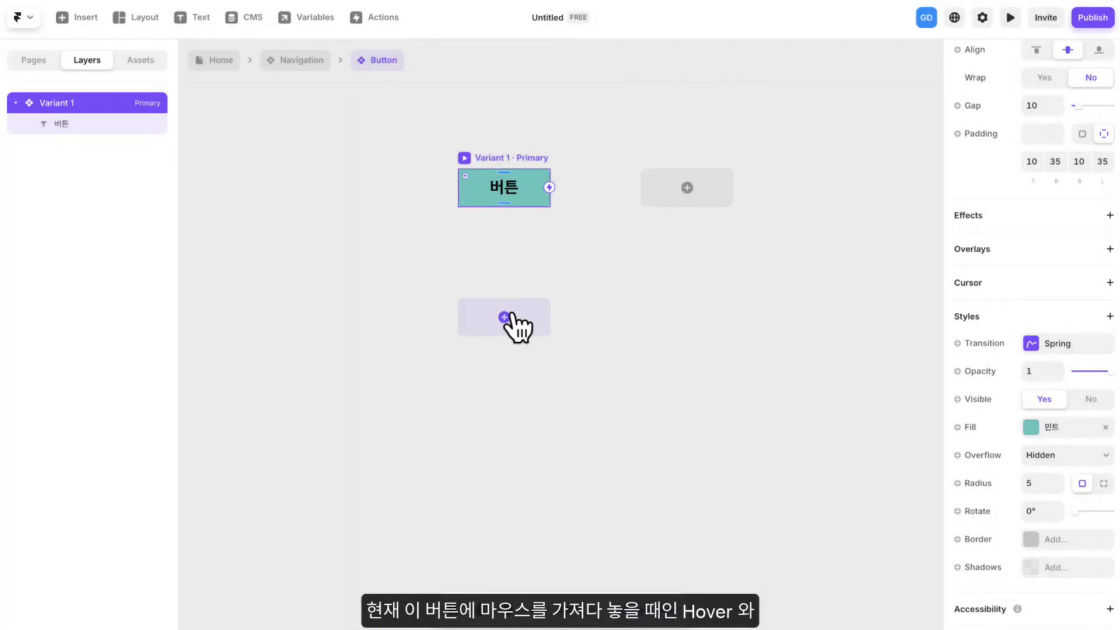
click(505, 318)
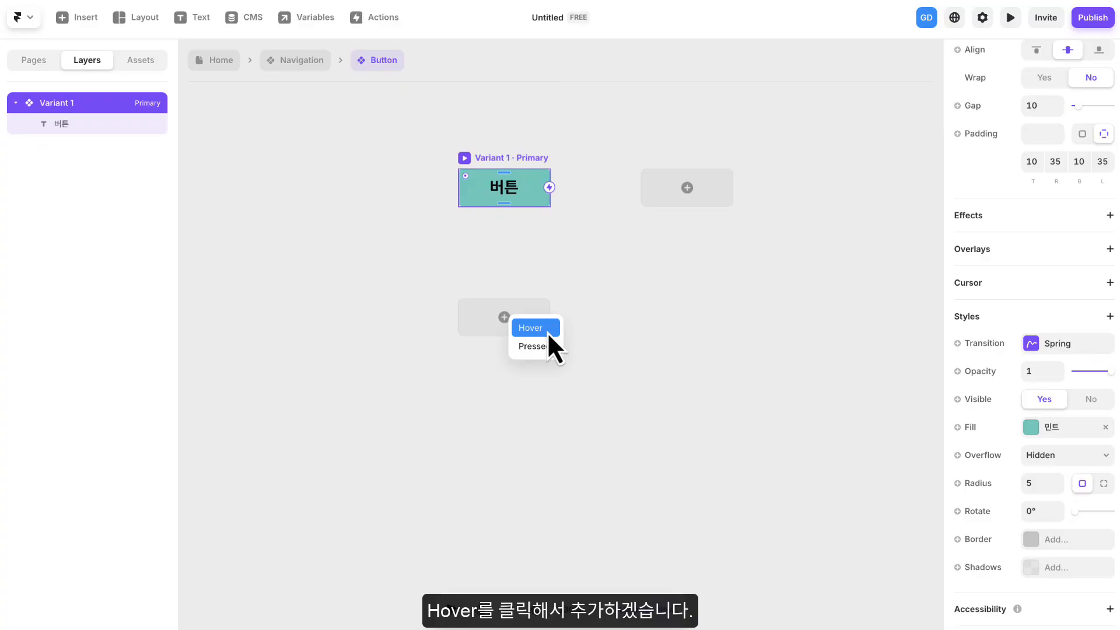
click(526, 330)
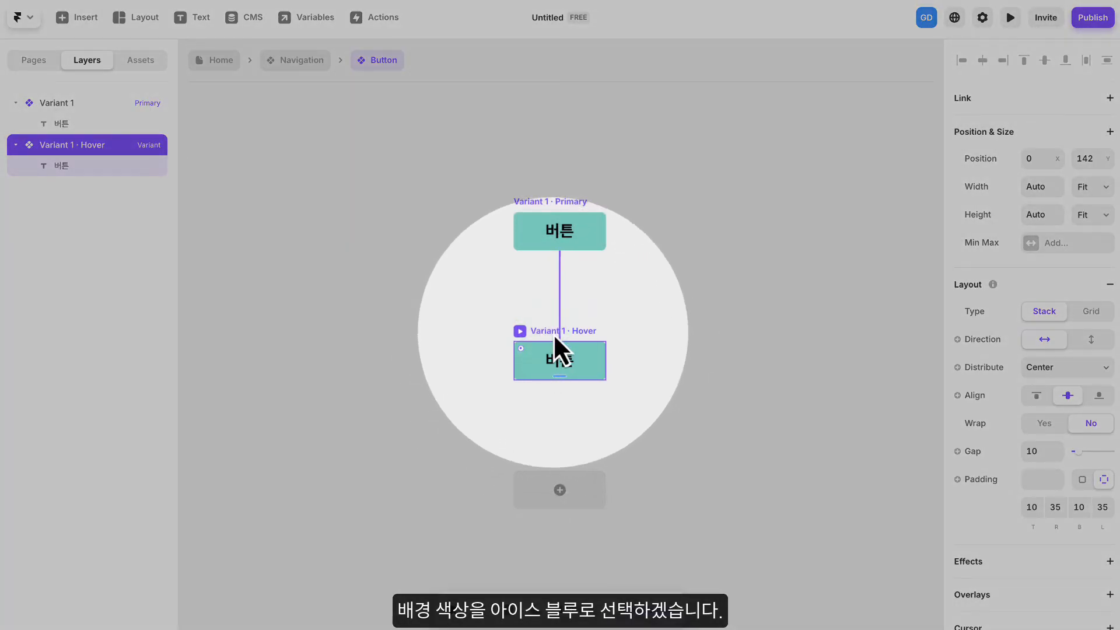
- Change the fill of the primary button's Hover variant to the color style "아이스블루"
scroll(1035, 437, down, 5)
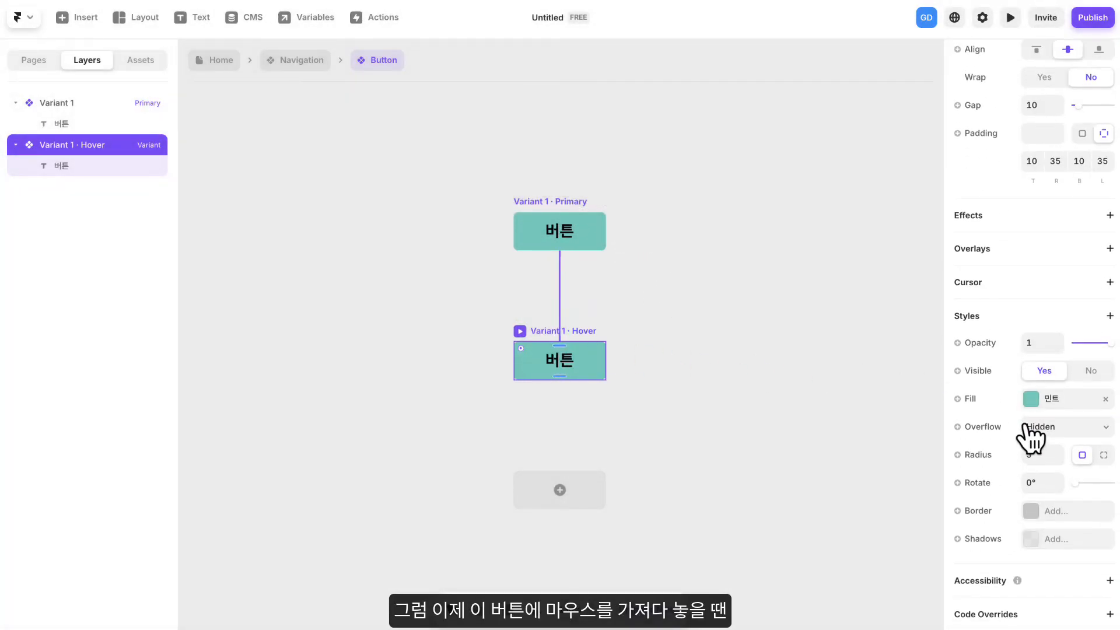
click(1047, 399)
click(828, 607)
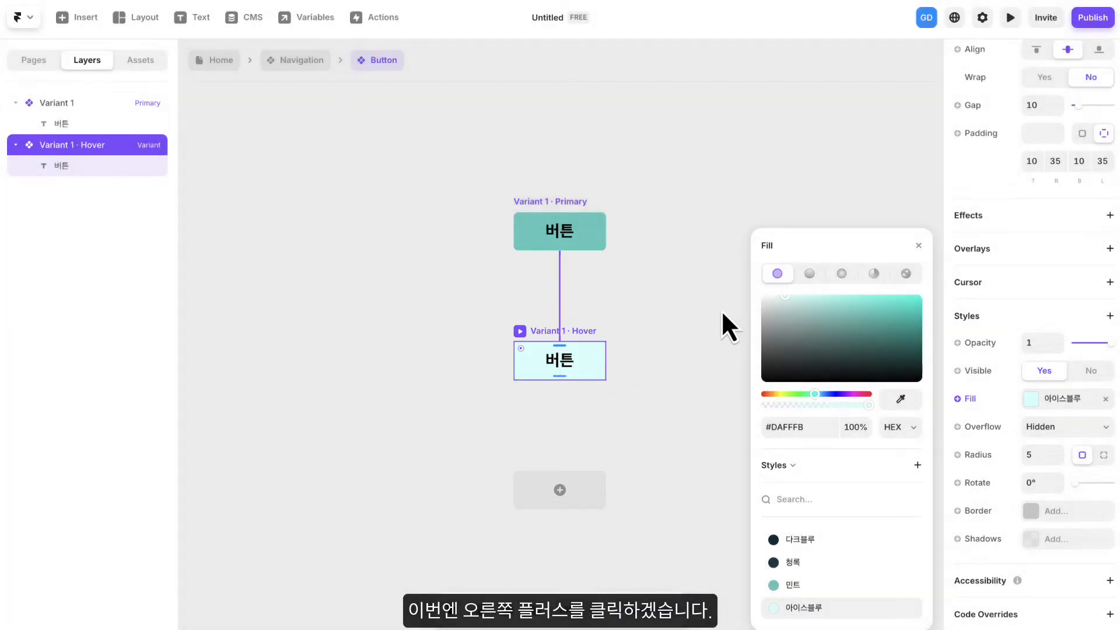
click(920, 245)
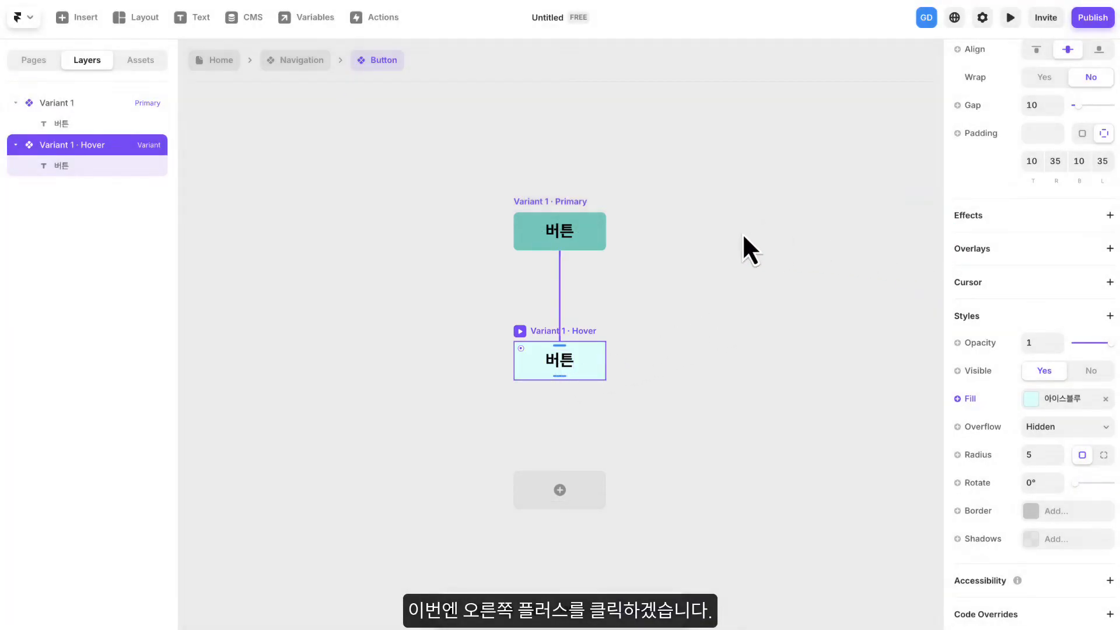
- Add a second variant of the Button component beside the primary variant
click(559, 208)
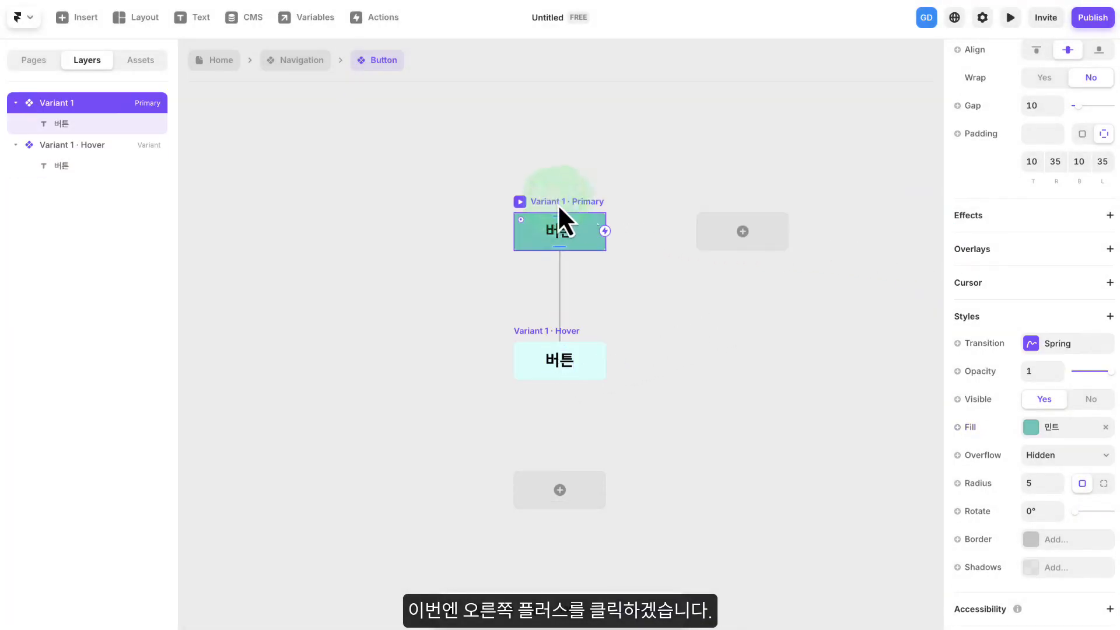
click(743, 232)
drag(575, 367, 659, 240)
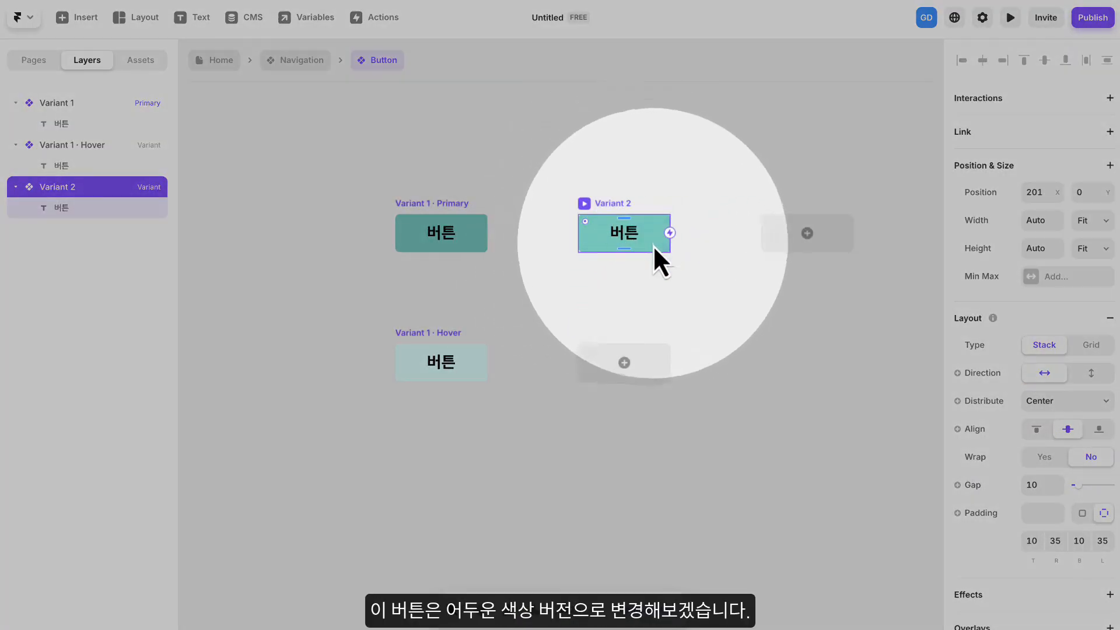
- Set the fill of Variant 2 to the color style "청록"
click(610, 202)
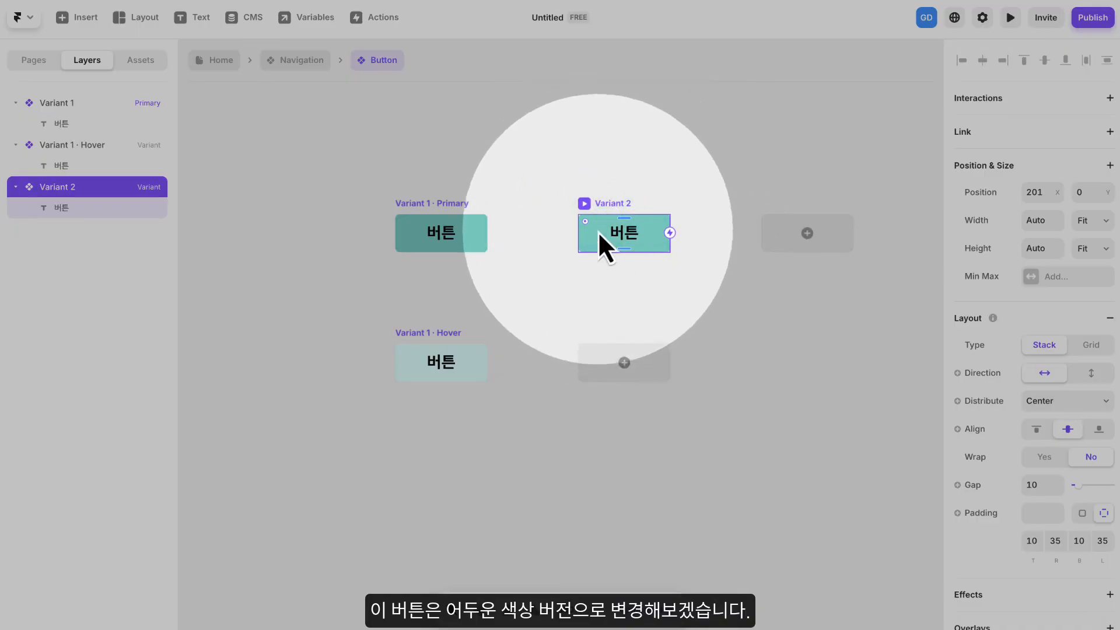
scroll(985, 333, down, 7)
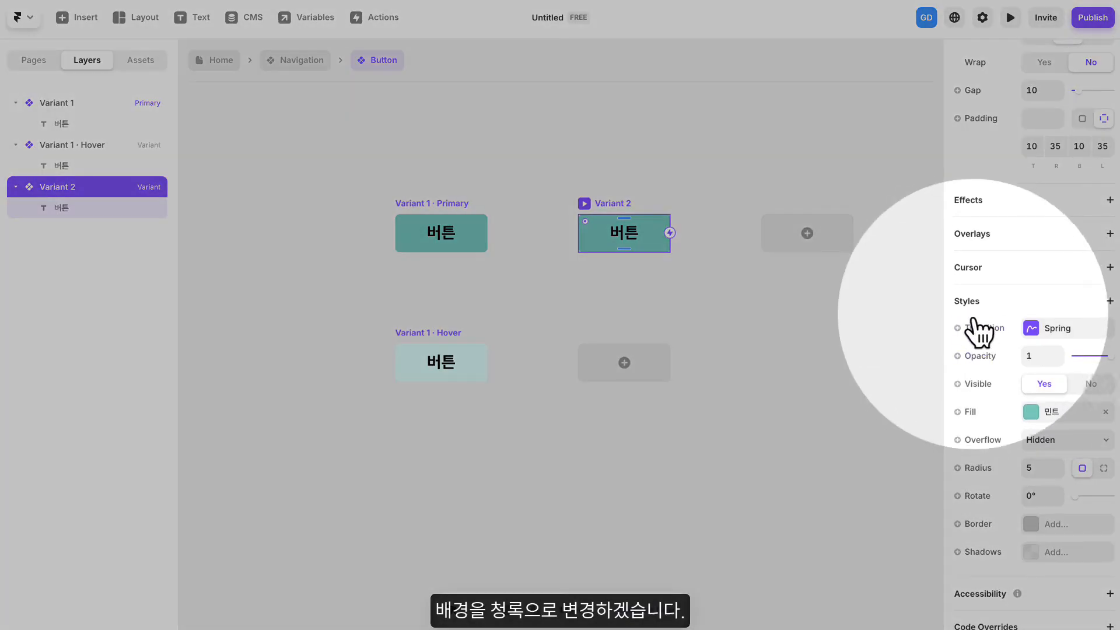
click(1057, 412)
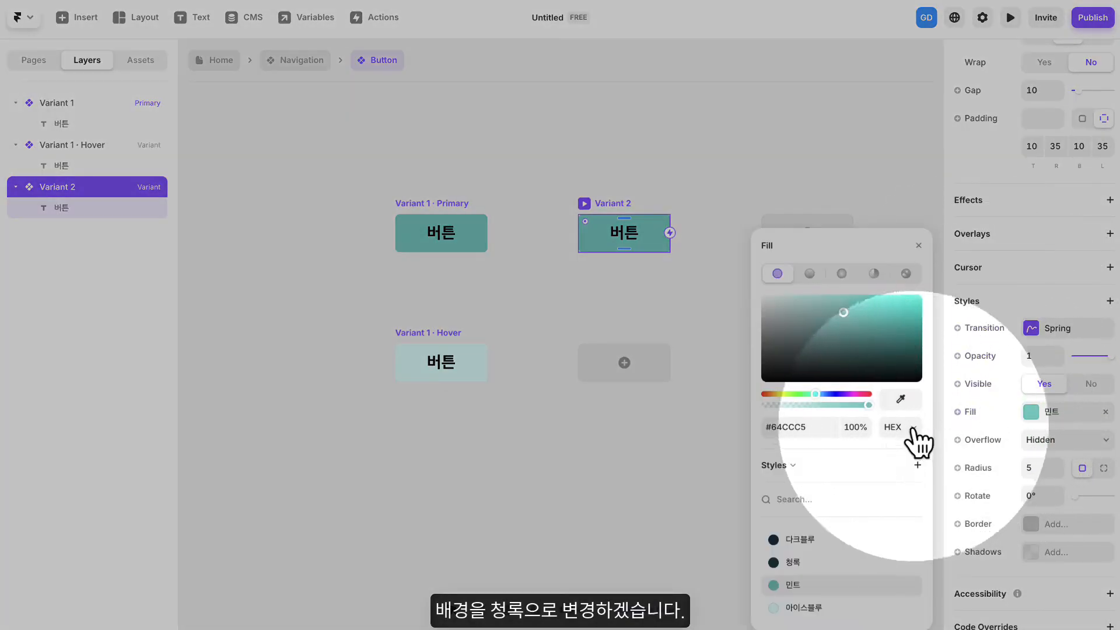
click(816, 562)
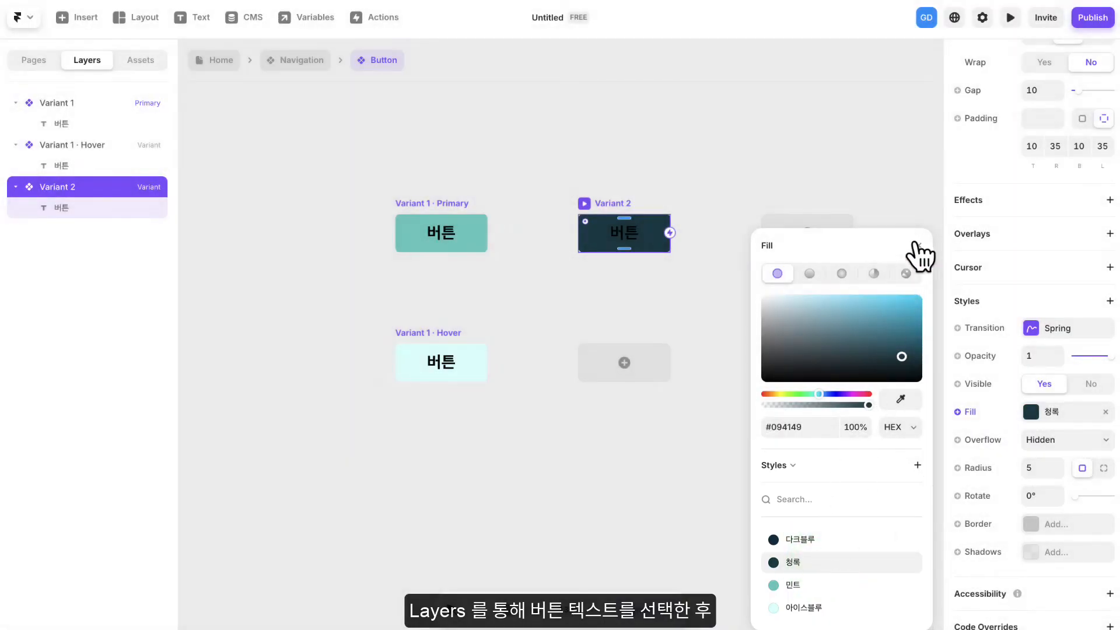
click(914, 245)
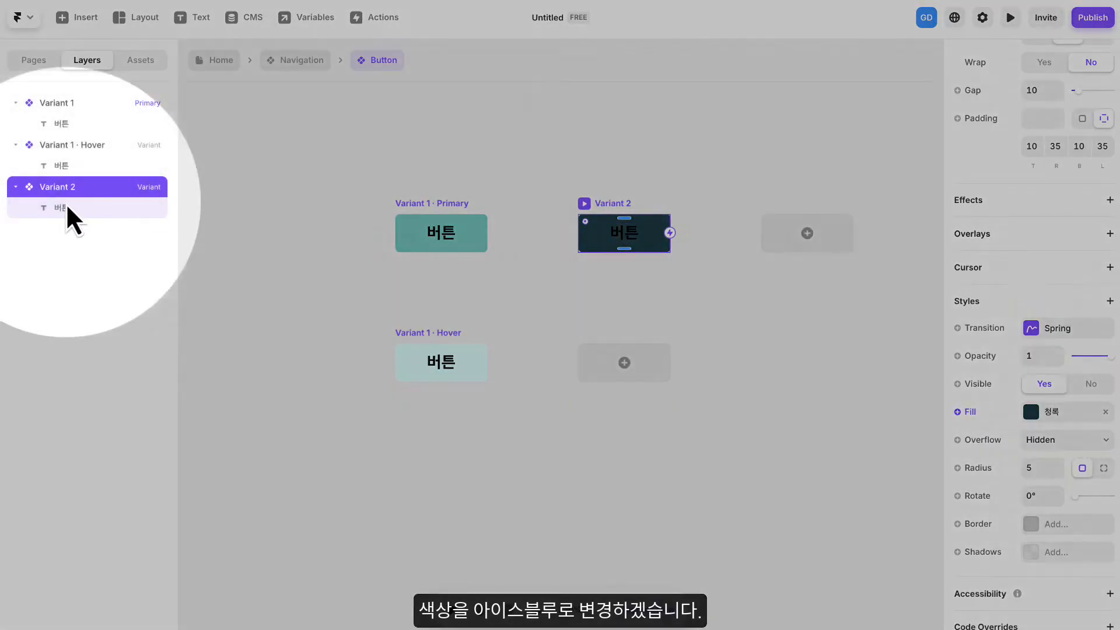
- Set the color of the "버튼" text in Variant 2 to the color style "아이스블루"
click(65, 204)
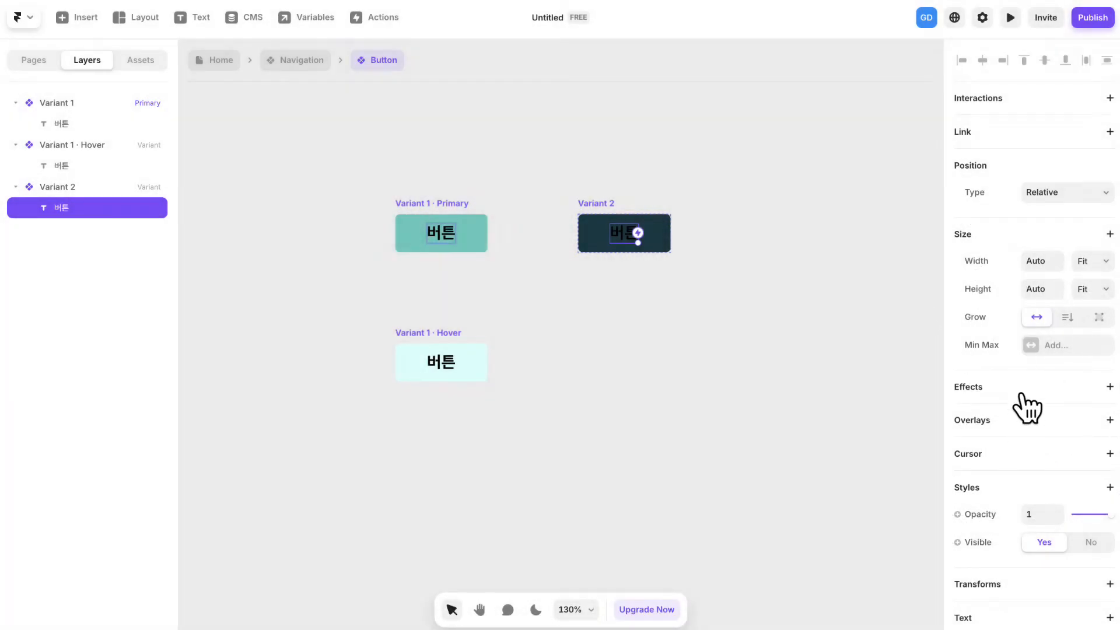
scroll(1029, 403, down, 7)
click(1050, 365)
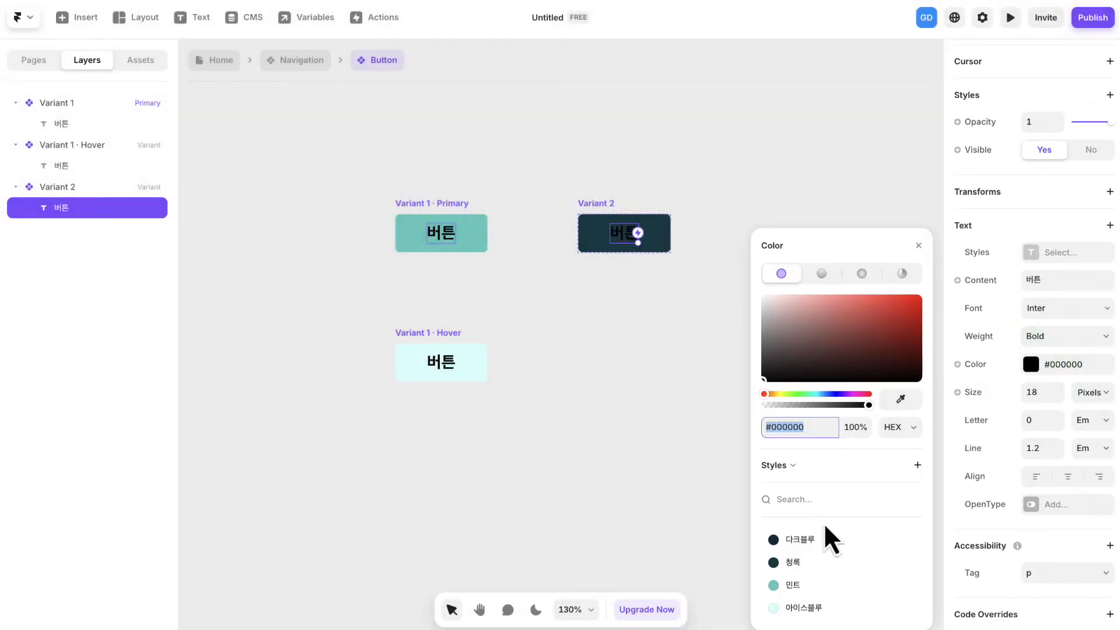
click(804, 607)
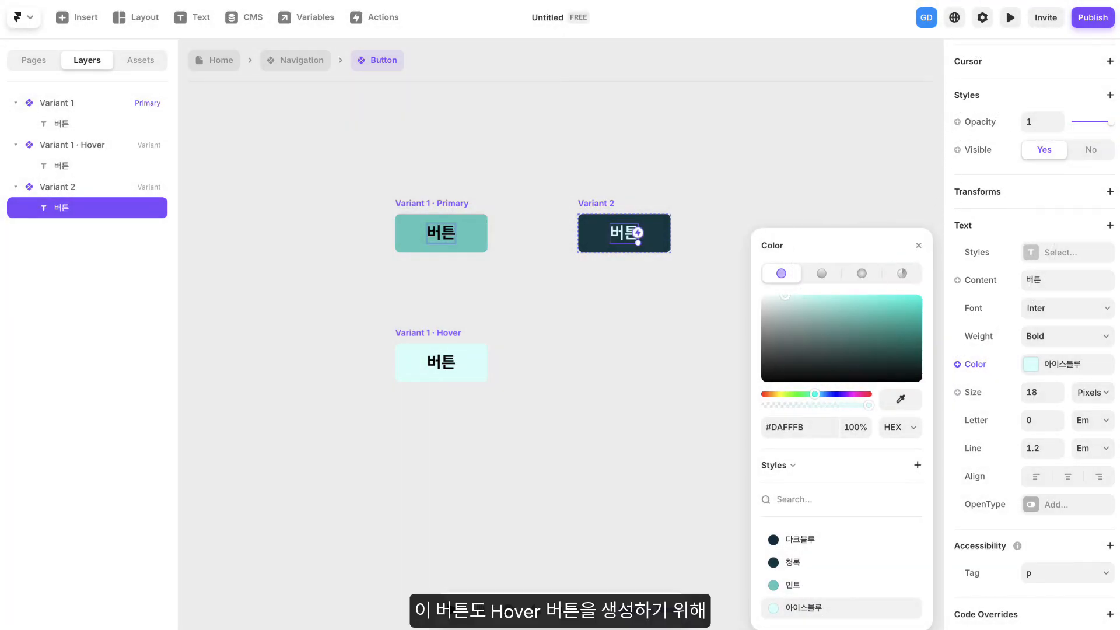
- Add a Hover variant beneath Variant 2 of the Button component
click(599, 204)
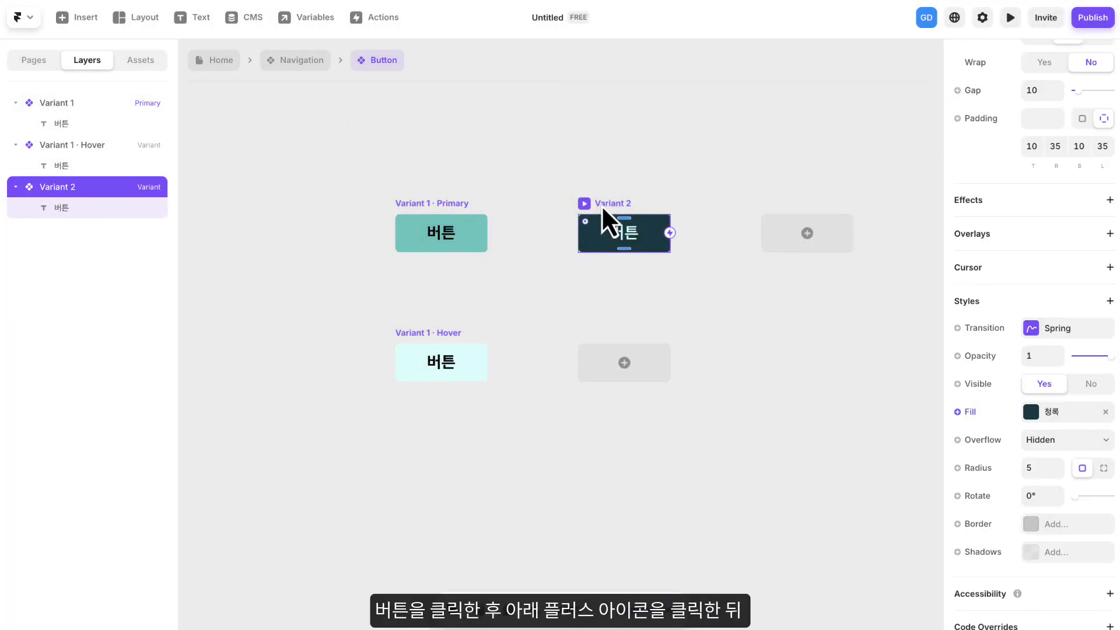
click(623, 364)
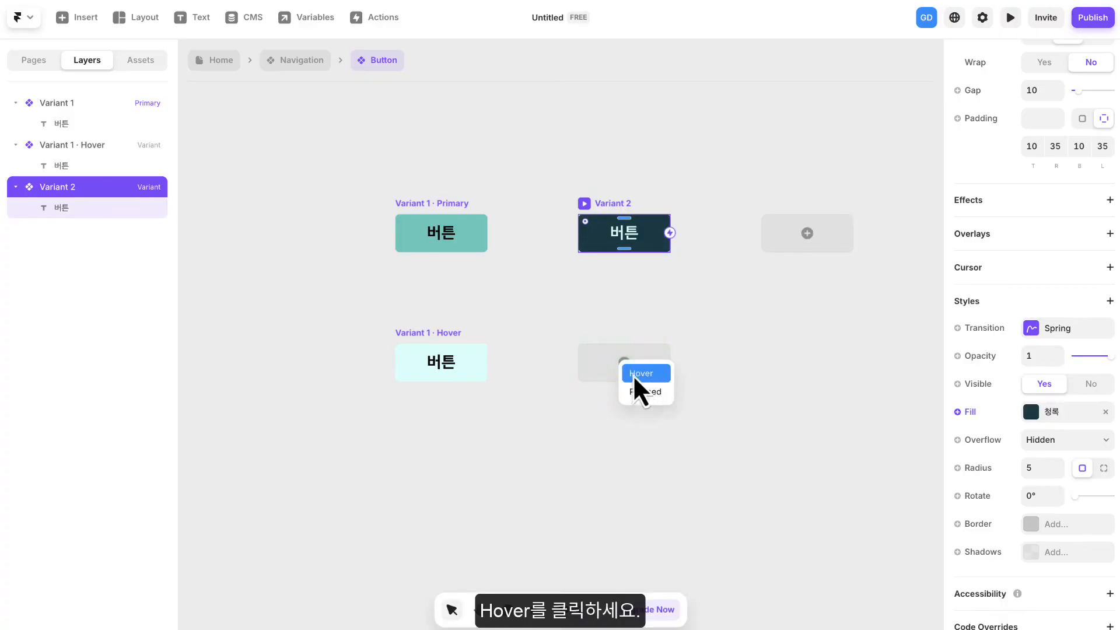
click(659, 377)
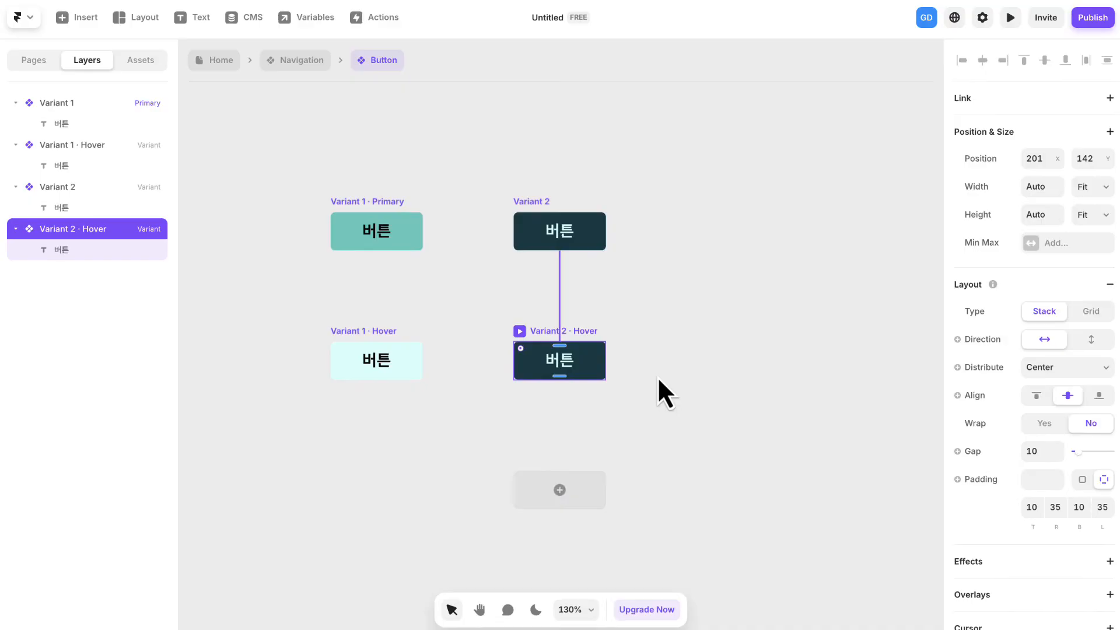
- Change the fill of Variant 2's Hover variant to the color style "다크블루"
scroll(1006, 393, down, 5)
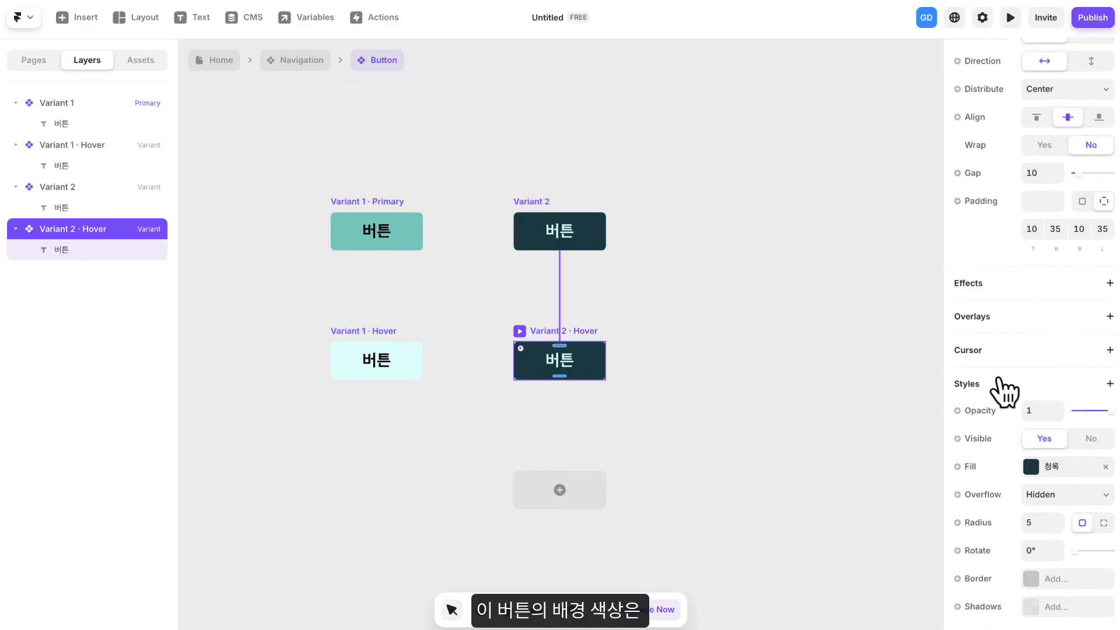
click(1054, 399)
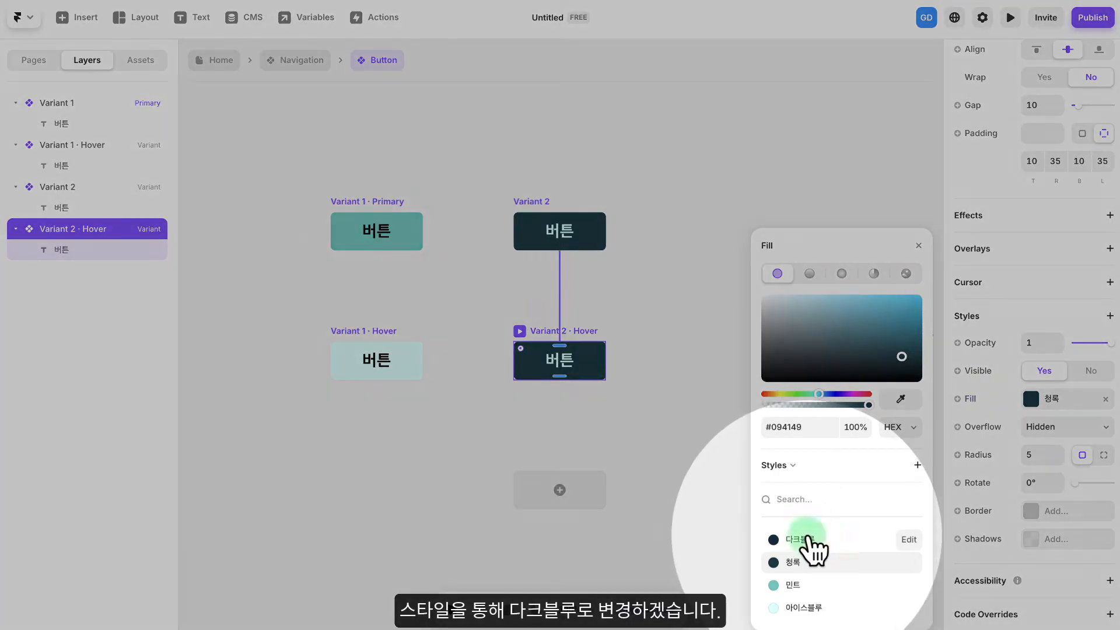
click(807, 539)
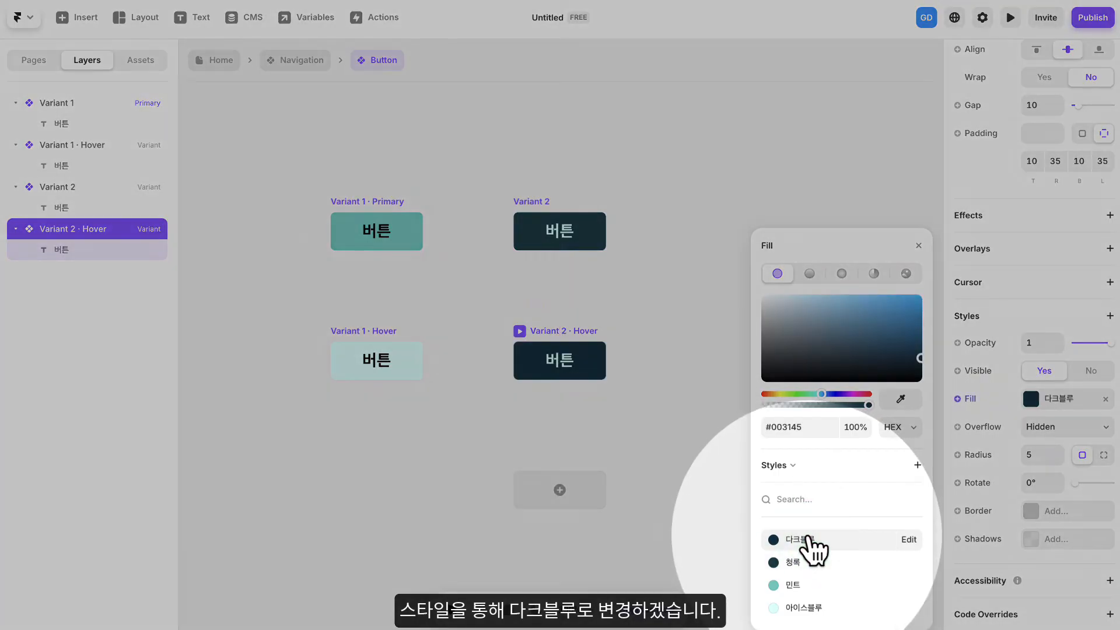
click(919, 244)
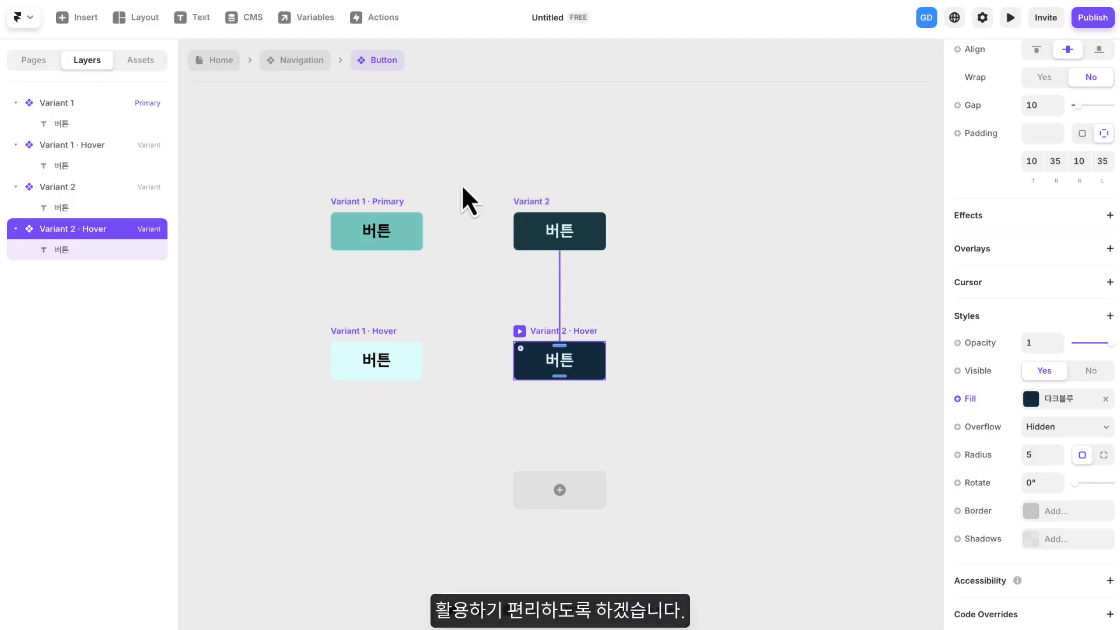
click(454, 198)
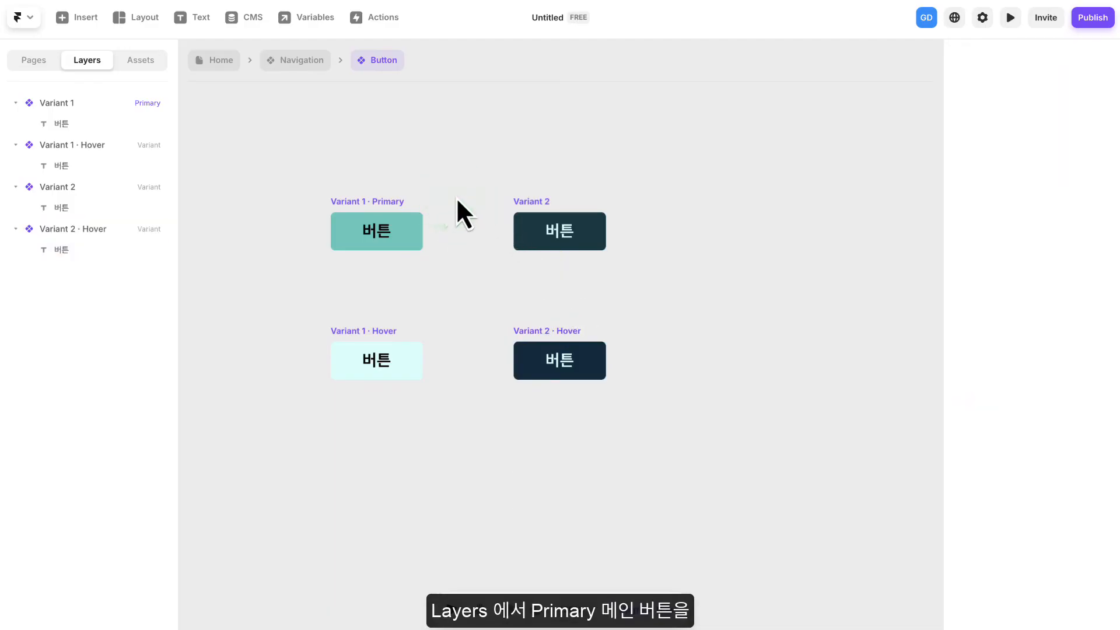
- Rename the primary variant, Variant 1, as "Medium"
click(54, 100)
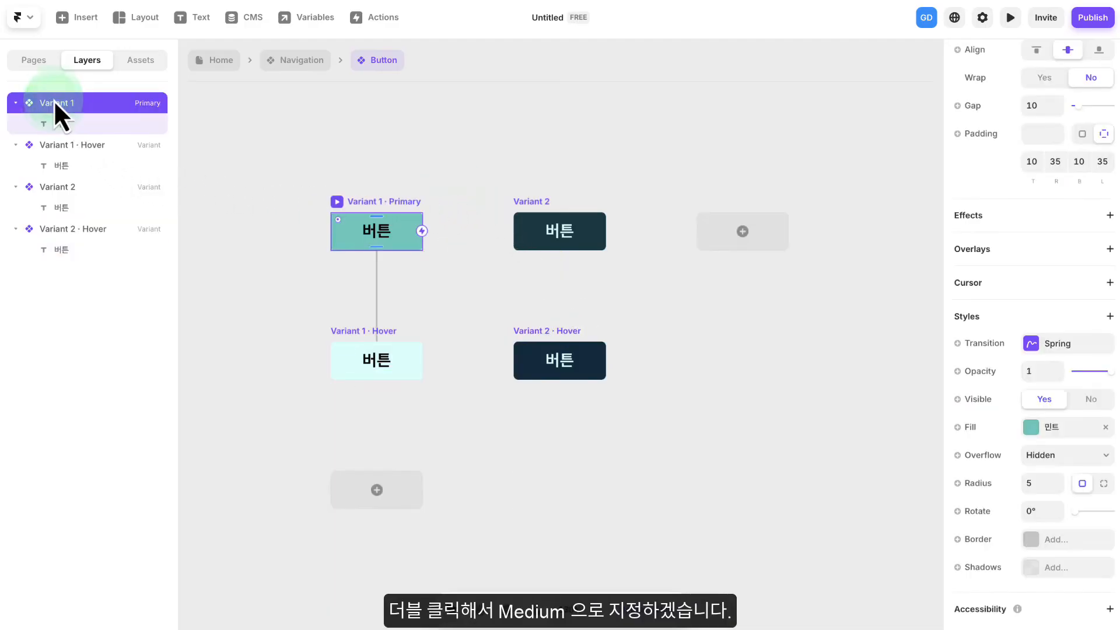
double_click(54, 103)
text(ㅡ)
key(BackSpace)
key(Caps_Lock)
text(Medium)
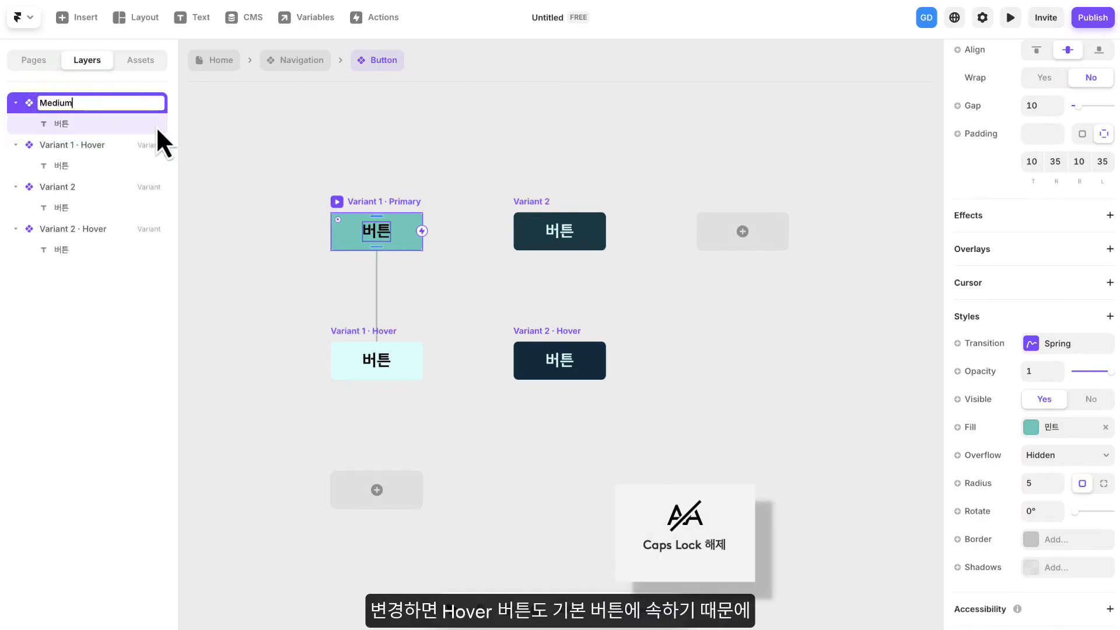
key(Return)
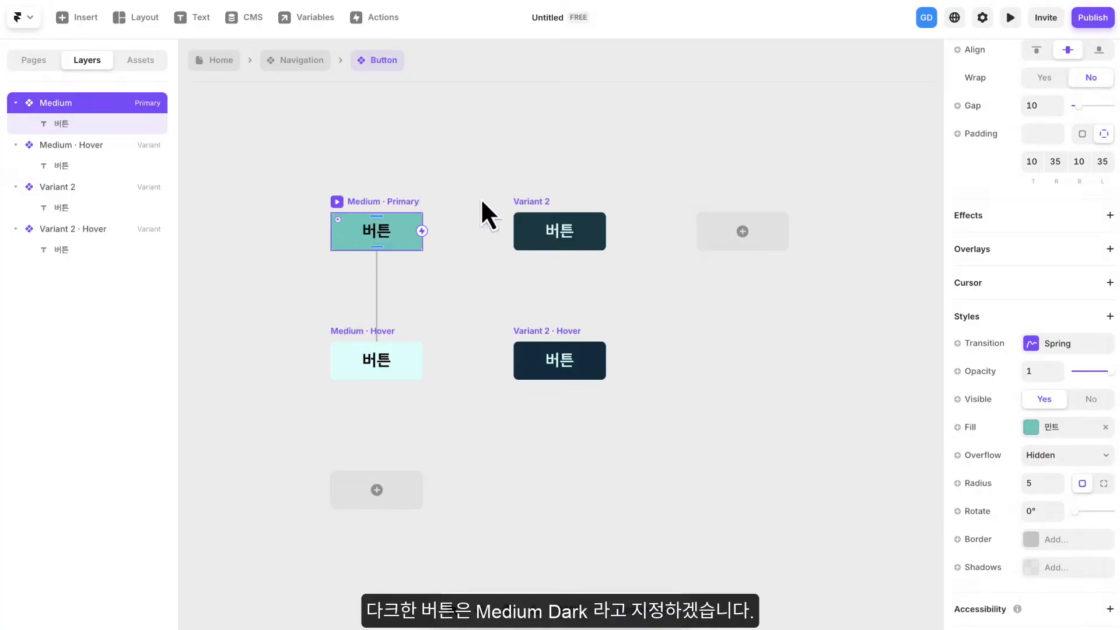
- Rename Variant 2 as "Medium Dark" and clear the selection
click(527, 203)
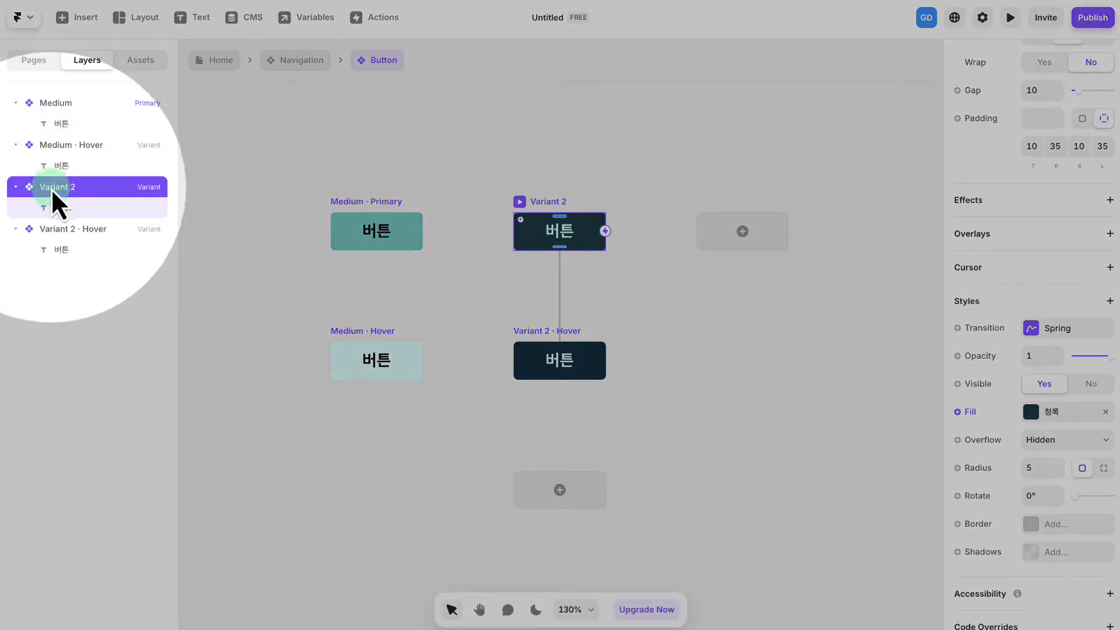
double_click(51, 188)
text(Medium Dark)
key(Return)
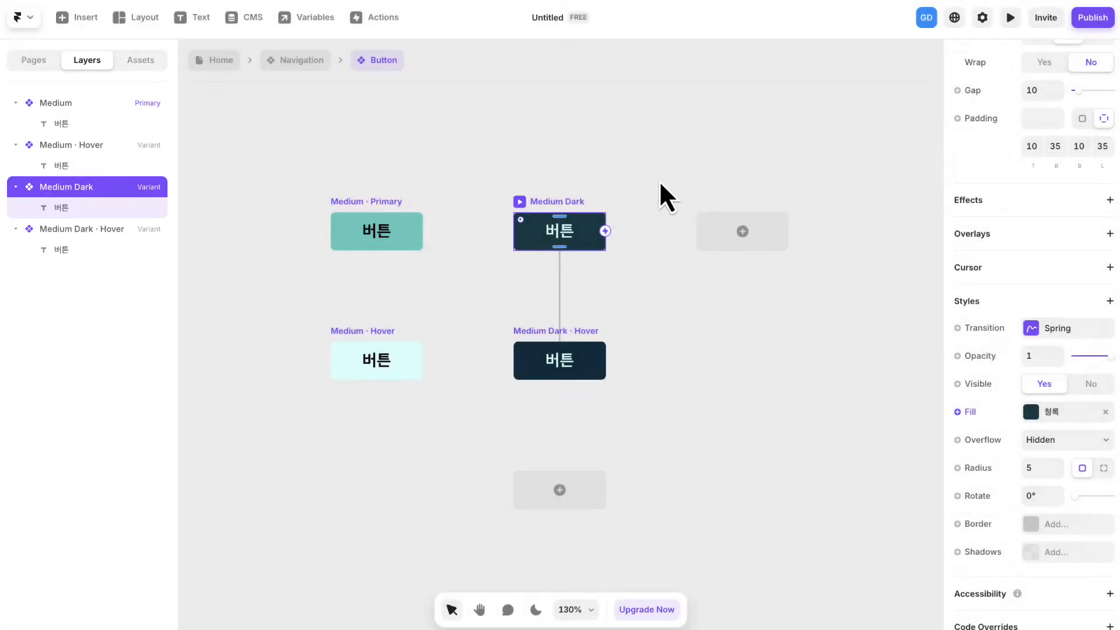
click(661, 185)
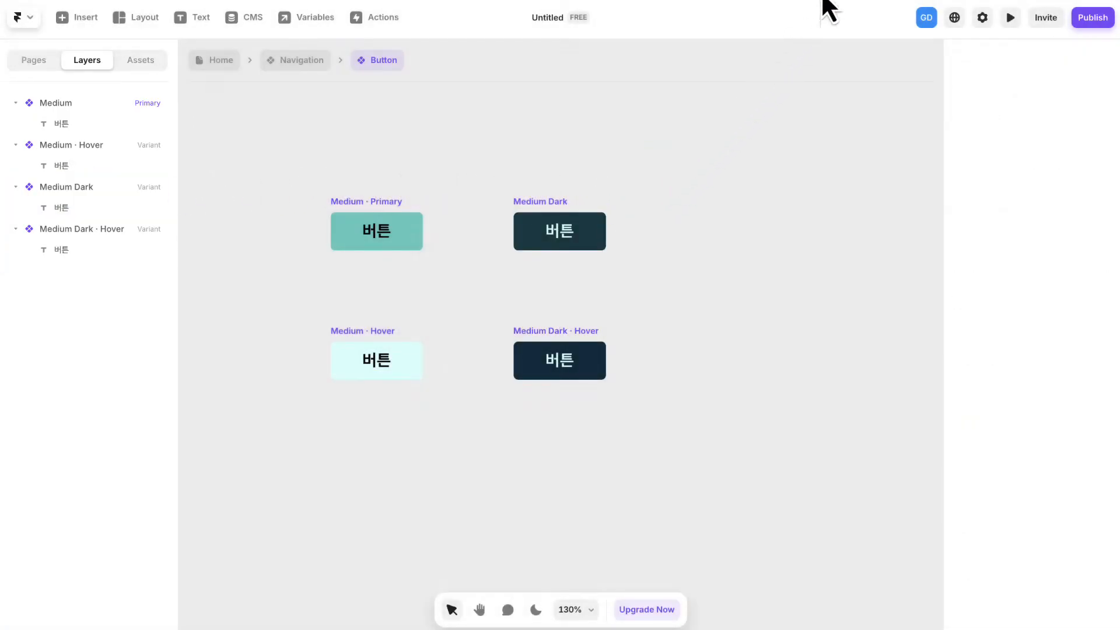
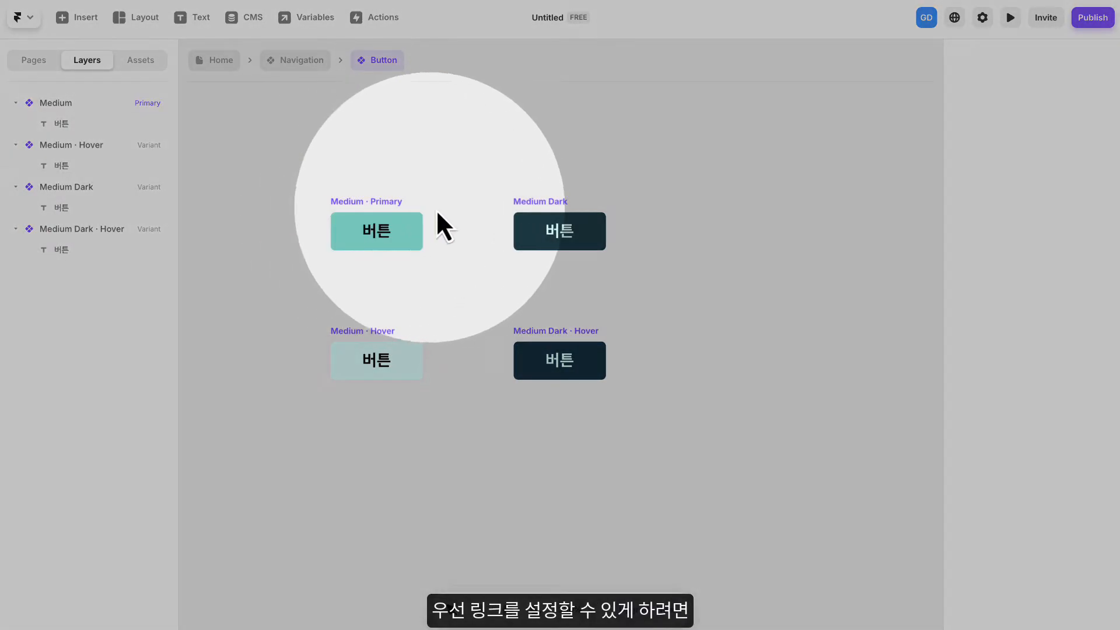
- Add a link to the Medium primary variant, bound to a new variable, with New Tab set to No and Scroll set to Smooth
click(375, 205)
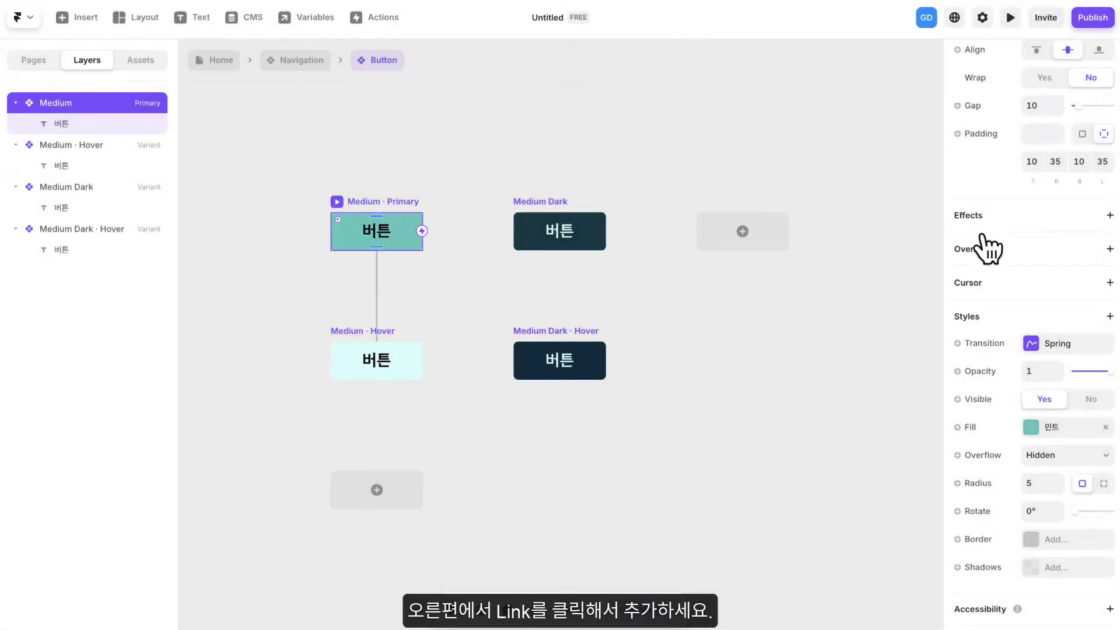
scroll(982, 248, up, 6)
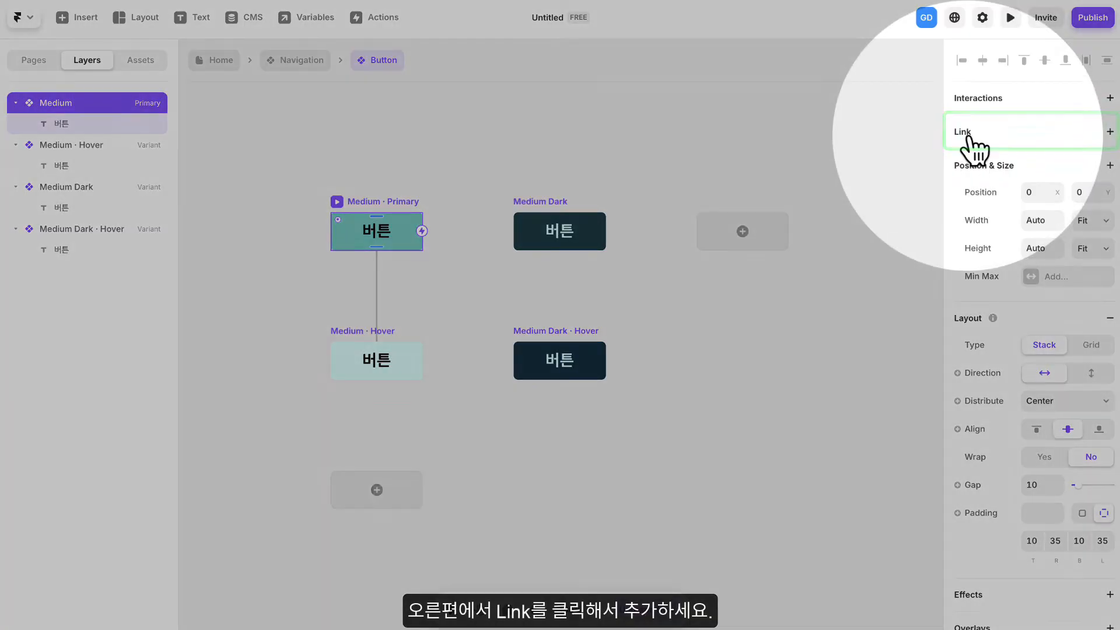
click(975, 138)
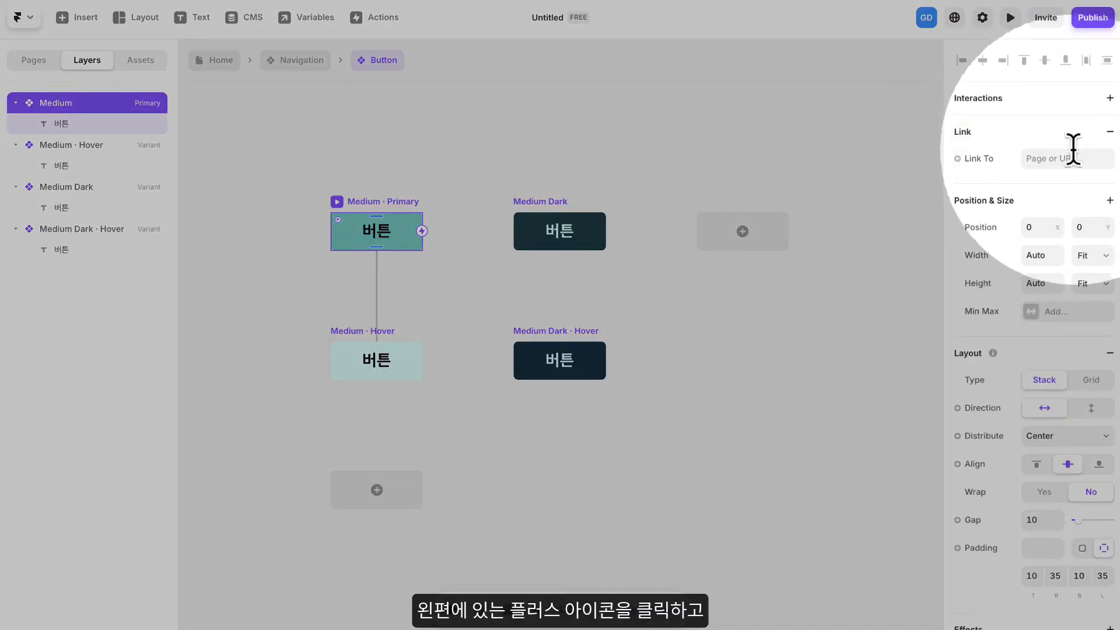
click(959, 161)
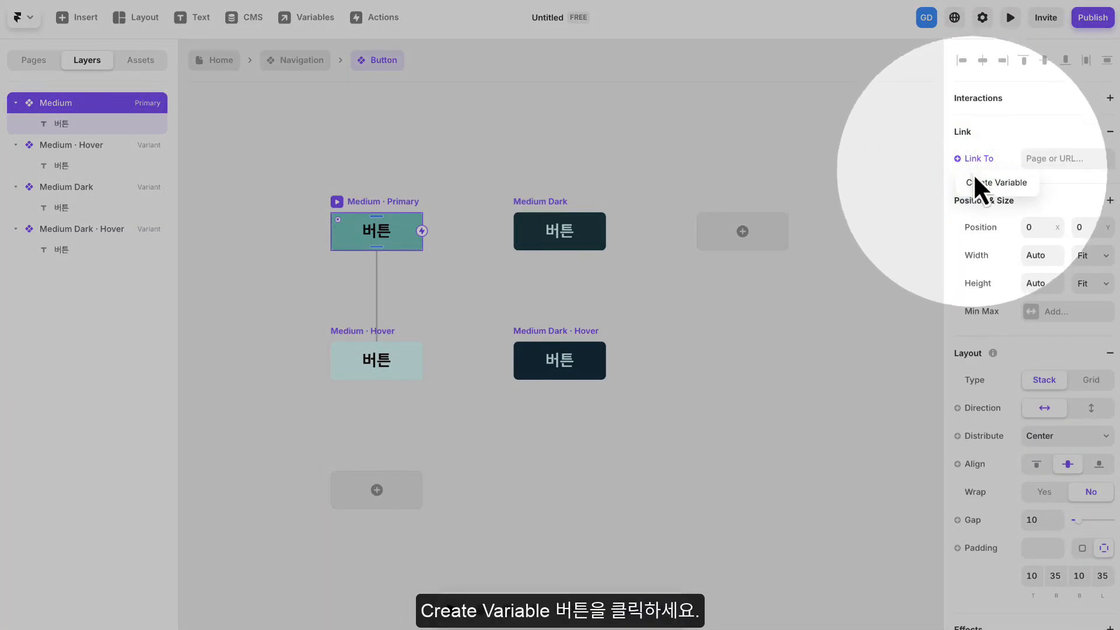
click(1006, 188)
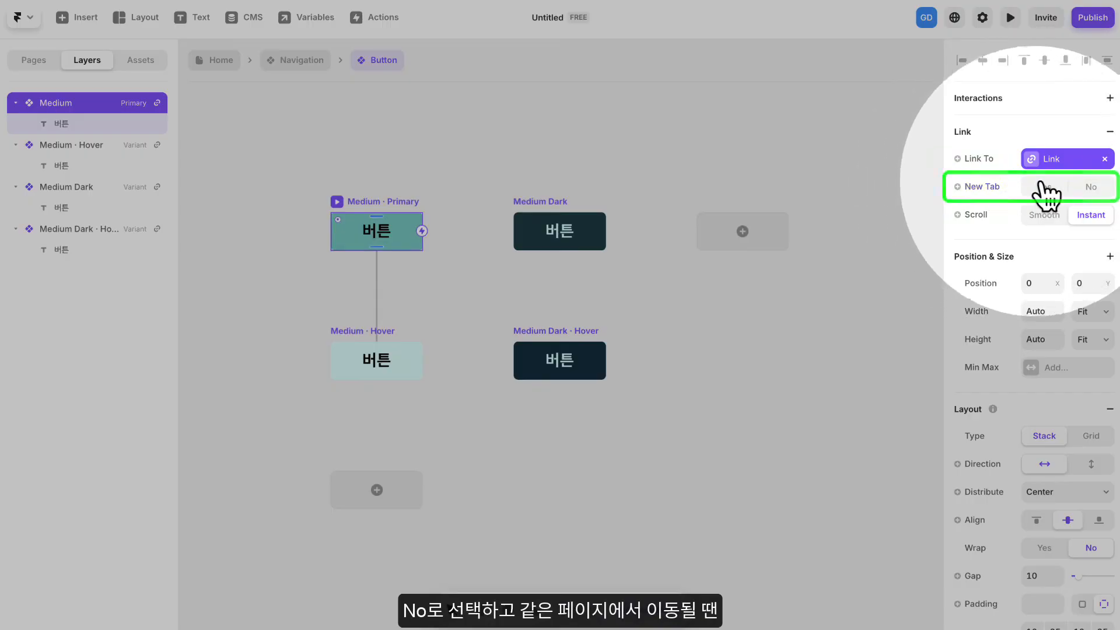
click(1090, 187)
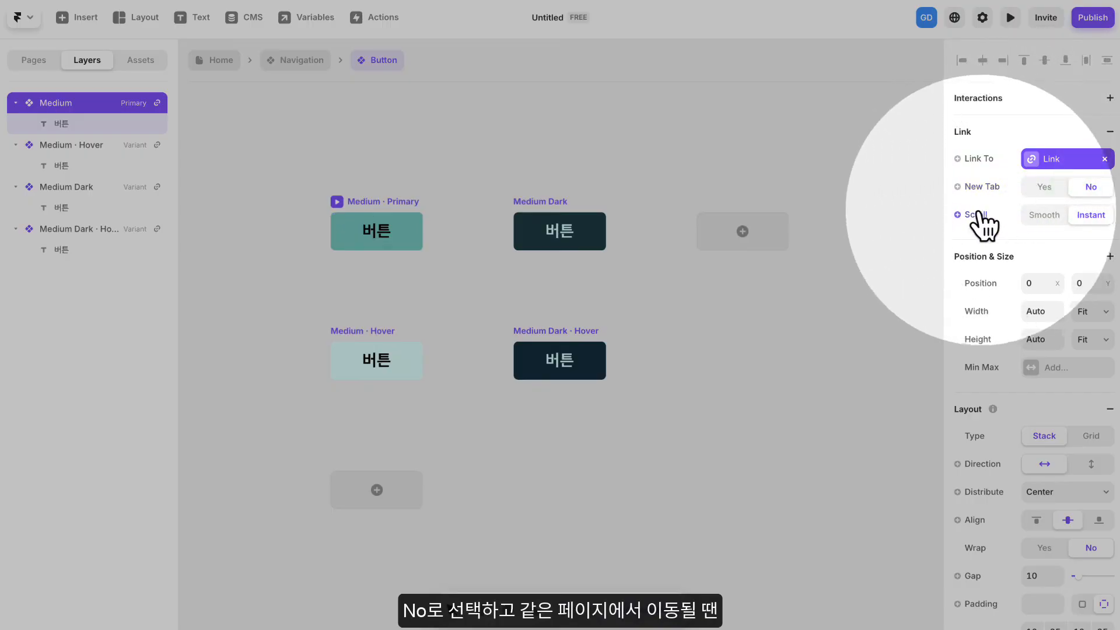
click(1045, 216)
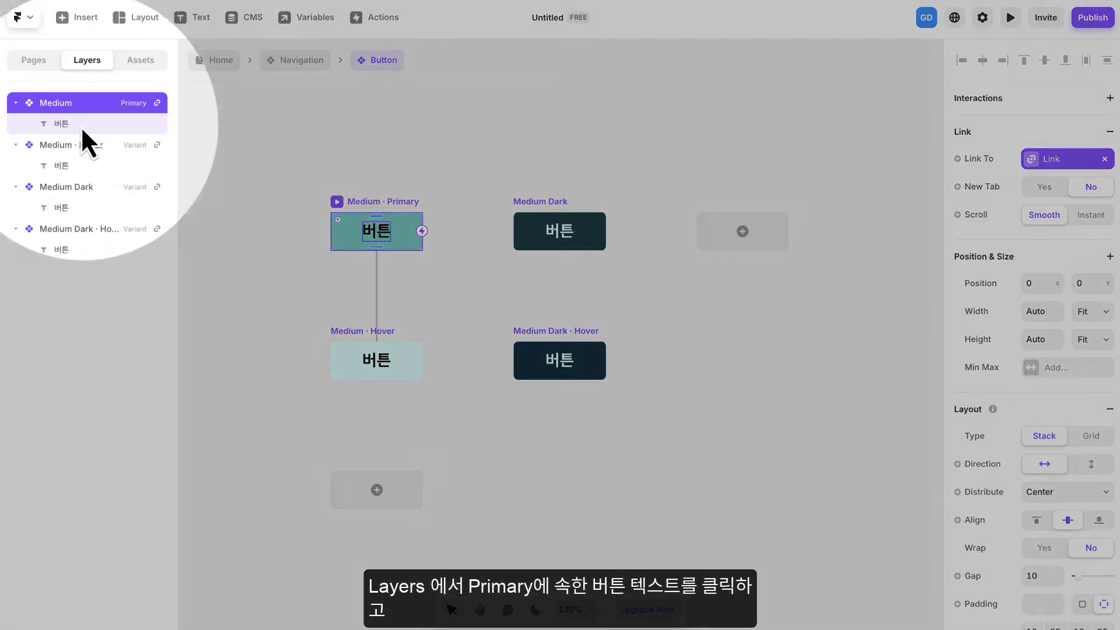
- Bind the content of the Medium primary variant's text layer to a new Plain Text variable named Title
click(61, 125)
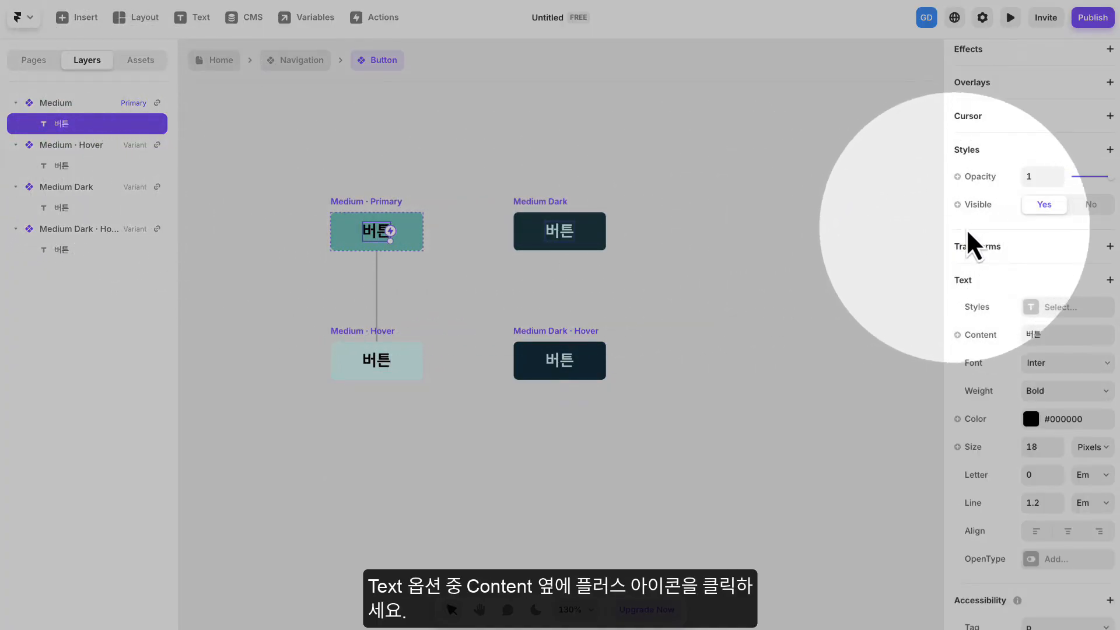
scroll(1025, 251, down, 1)
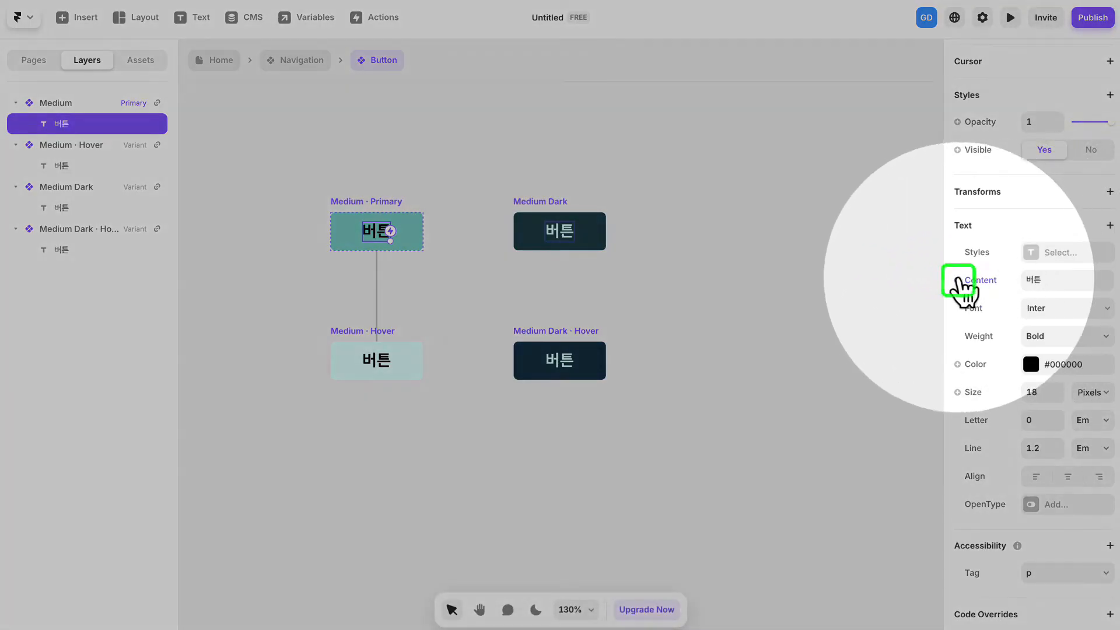
click(957, 280)
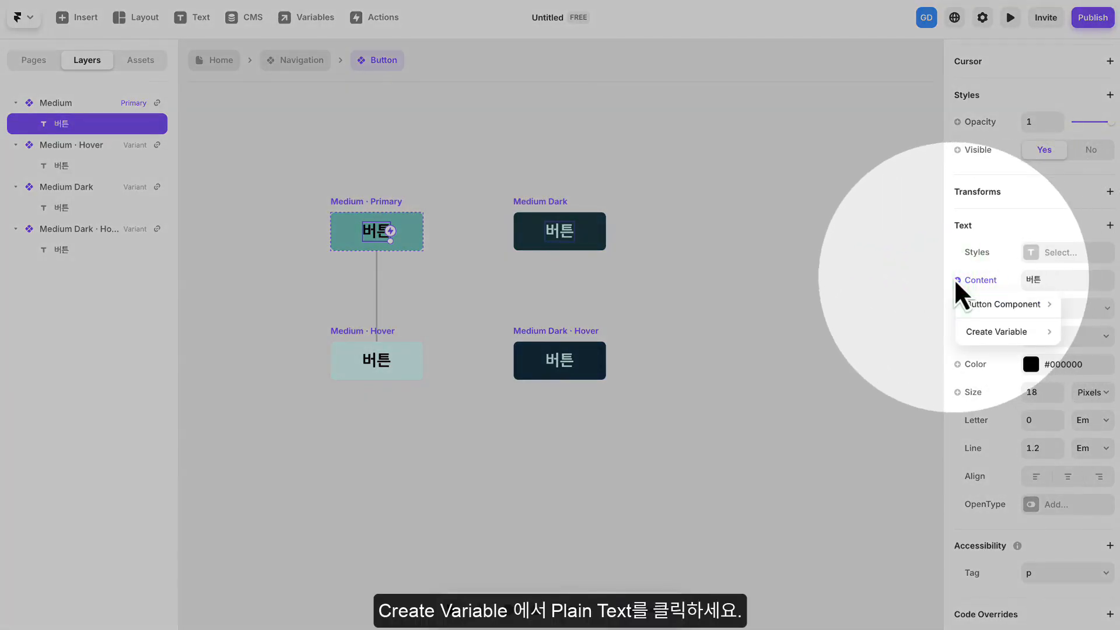
mouse_move(1011, 331)
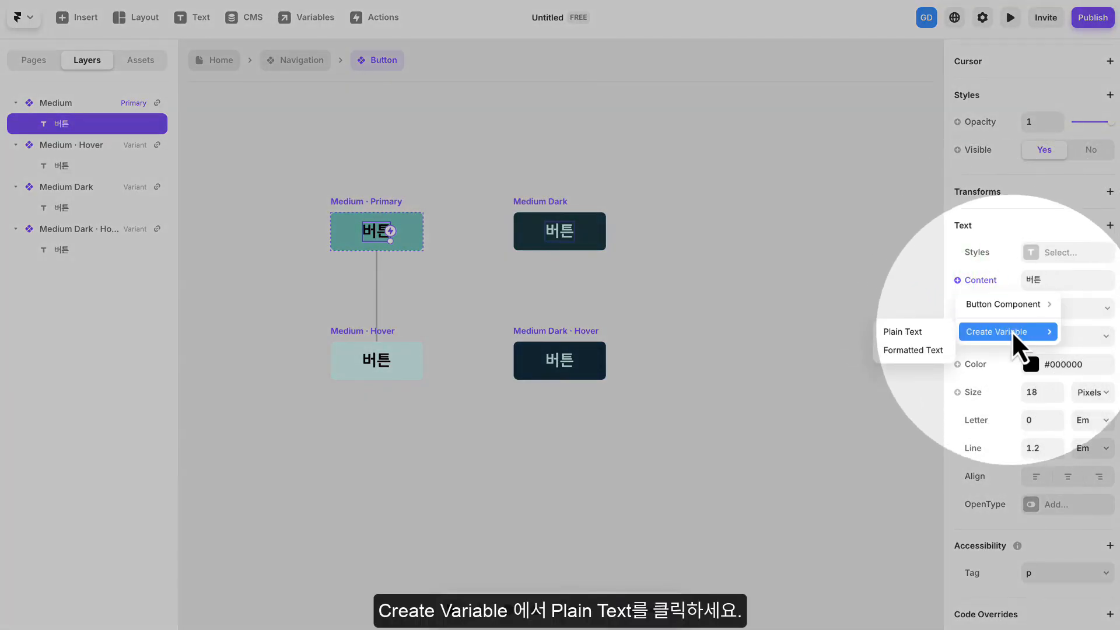
click(920, 333)
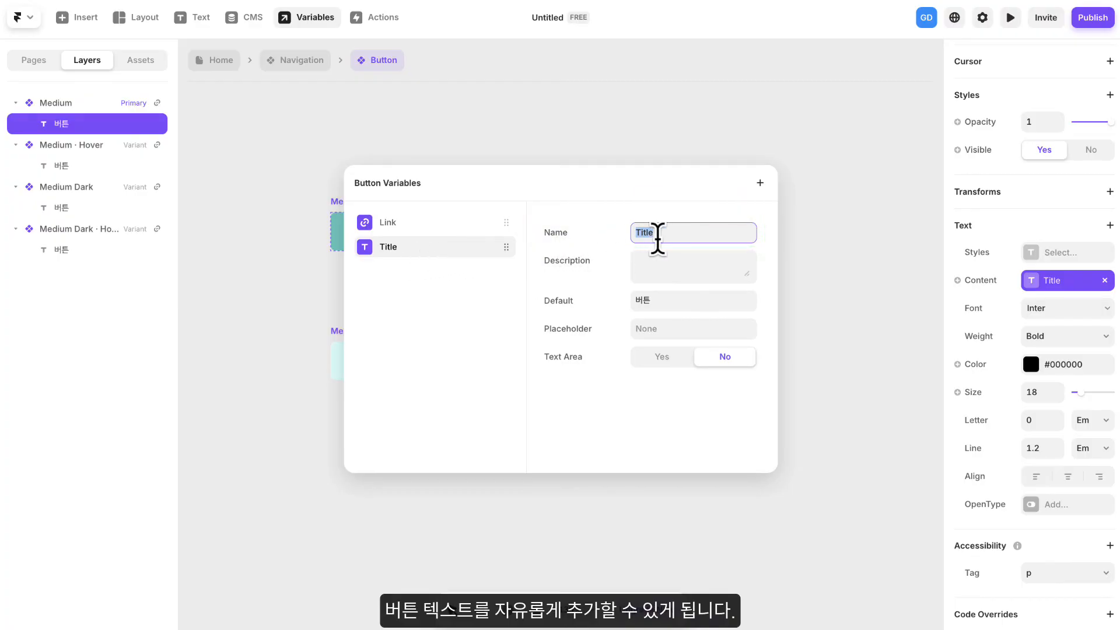
drag(646, 232, 656, 232)
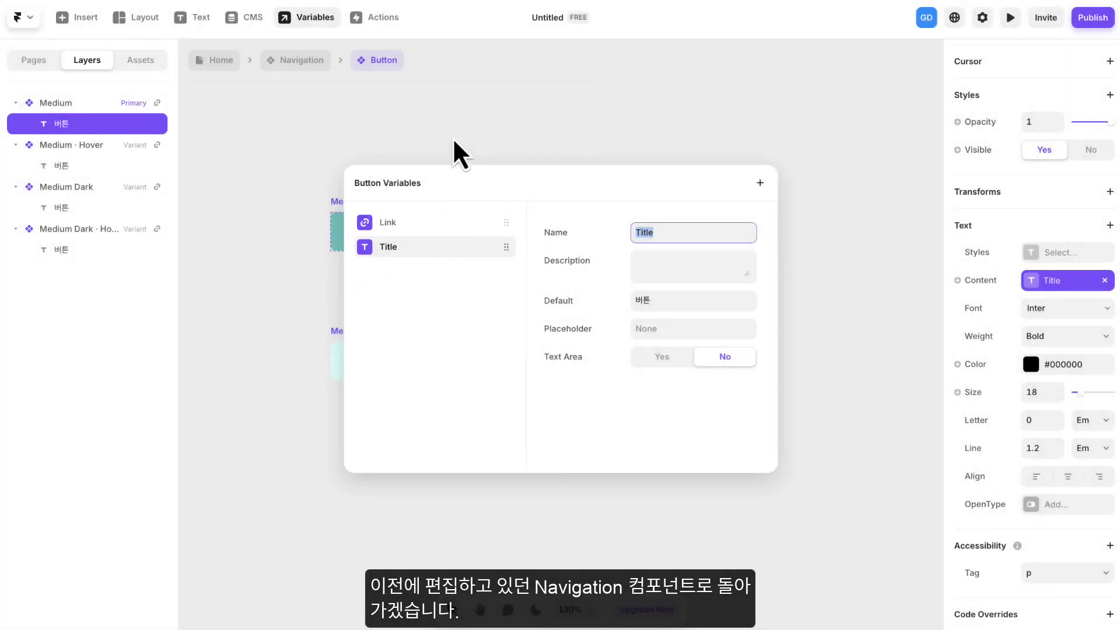
click(453, 135)
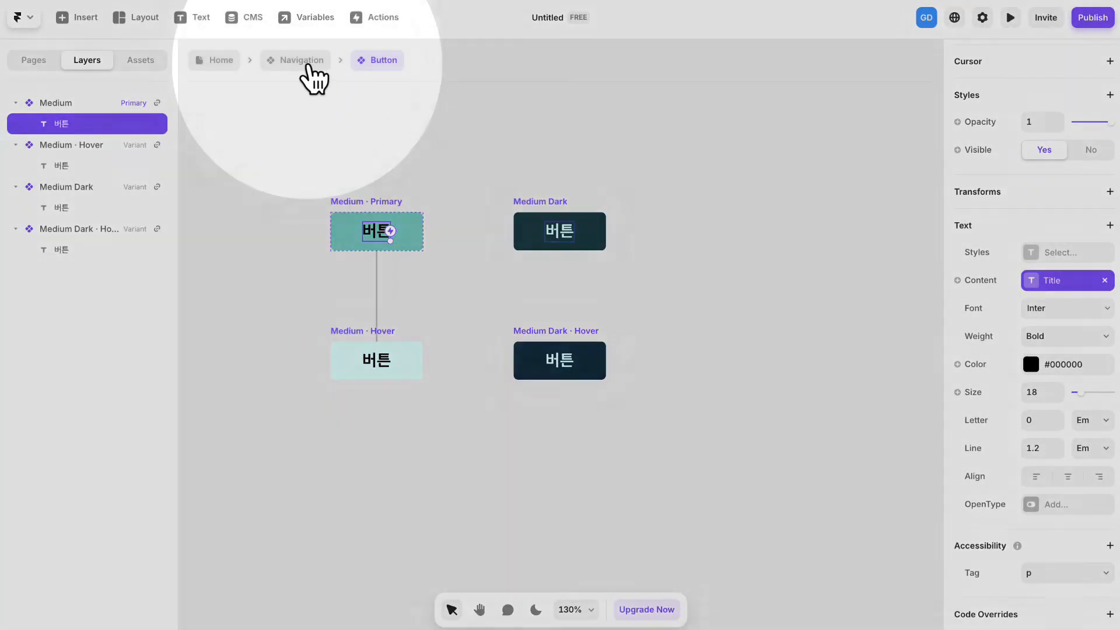
- Return to the Navigation component and place a new Button instance from the project components on the canvas above the Desktop variant
click(308, 63)
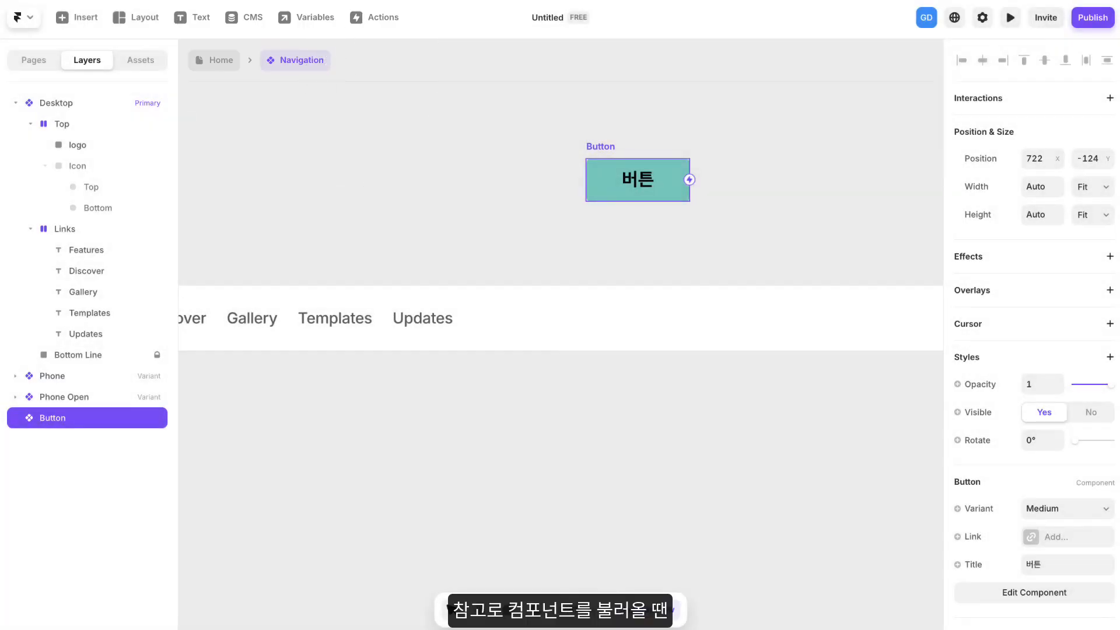
click(498, 165)
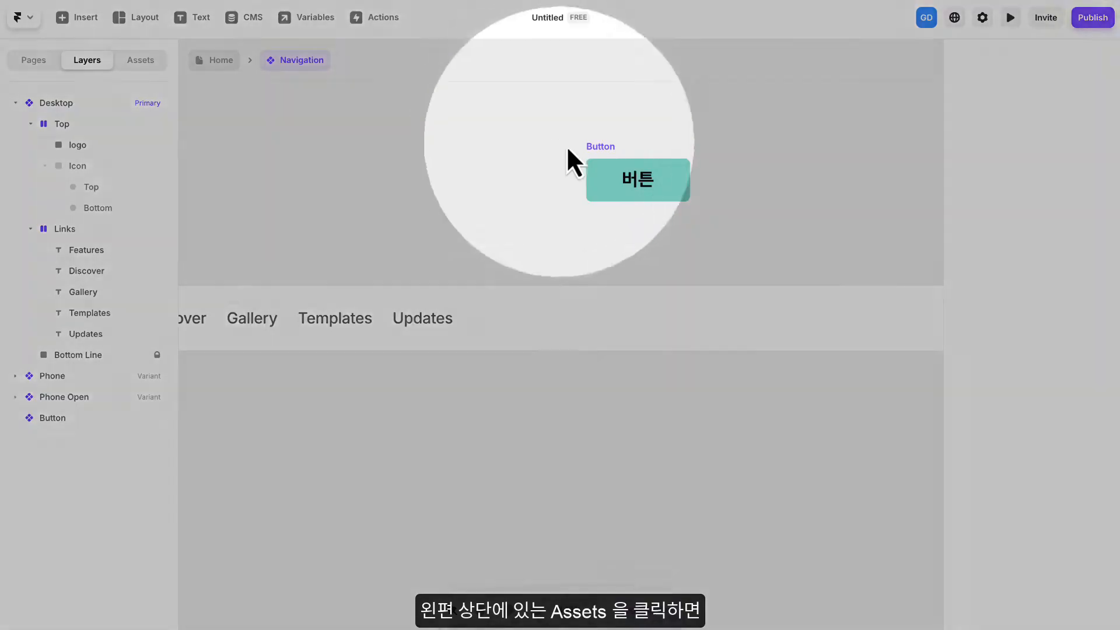
click(167, 69)
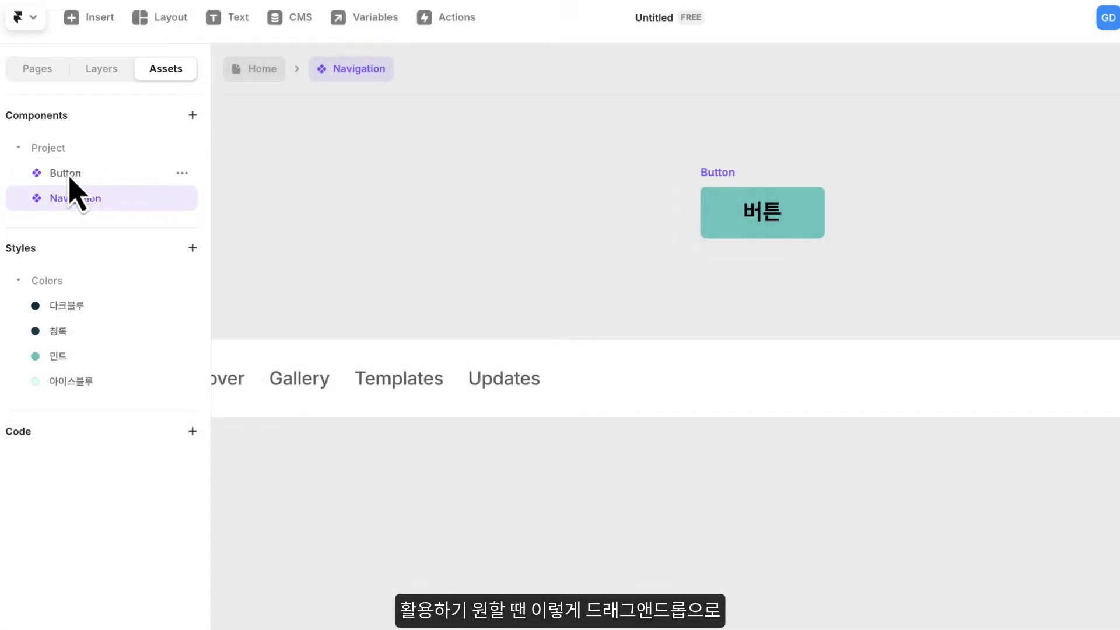
drag(71, 178, 554, 218)
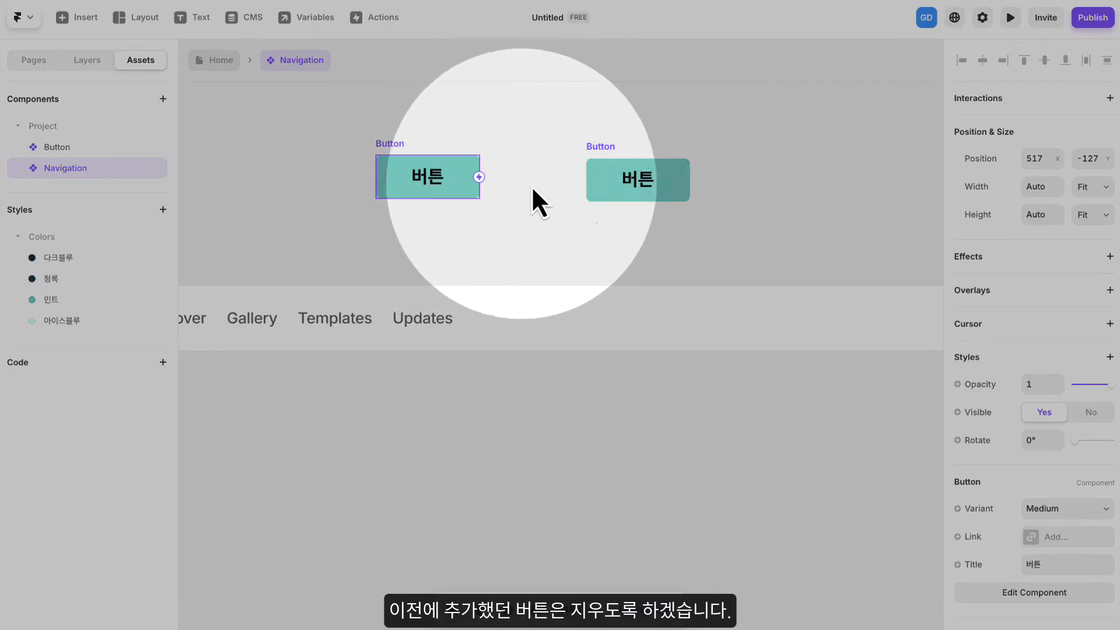
- Delete the previously added Button instance from the Navigation canvas
click(603, 191)
right_click(606, 175)
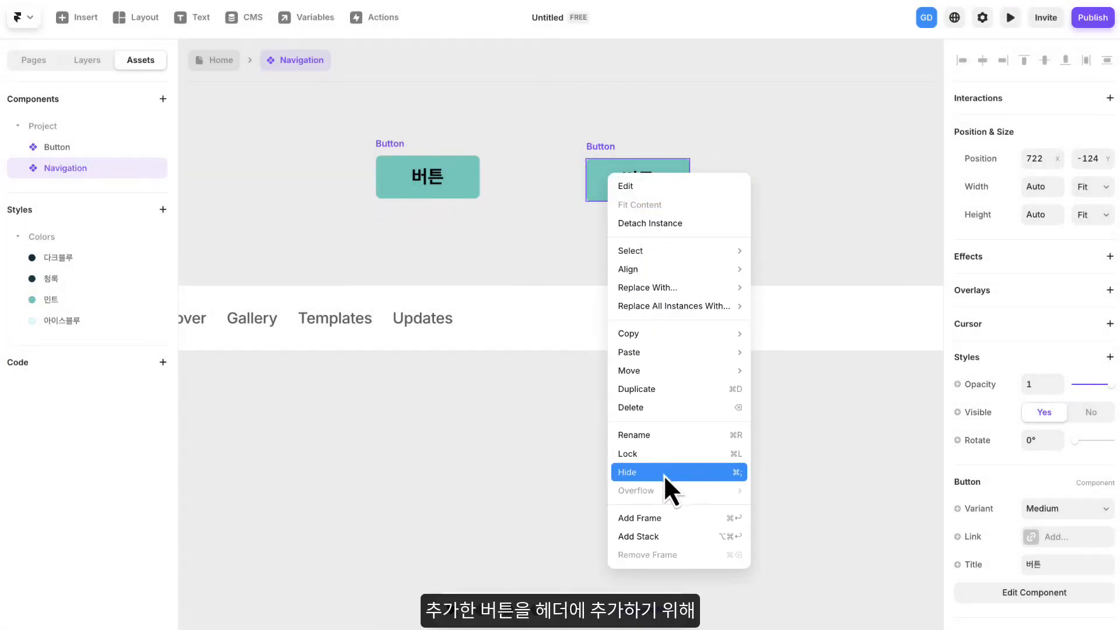
click(649, 407)
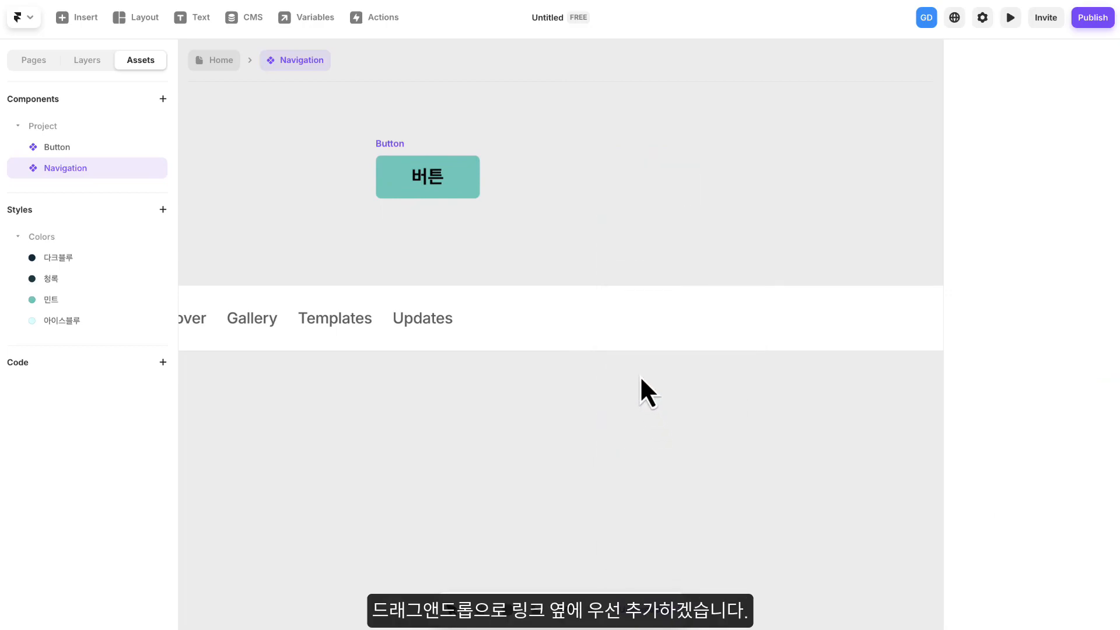
- Move the remaining Button instance into the Desktop header, directly after the Updates link
scroll(561, 265, up, 2)
scroll(561, 268, down, 5)
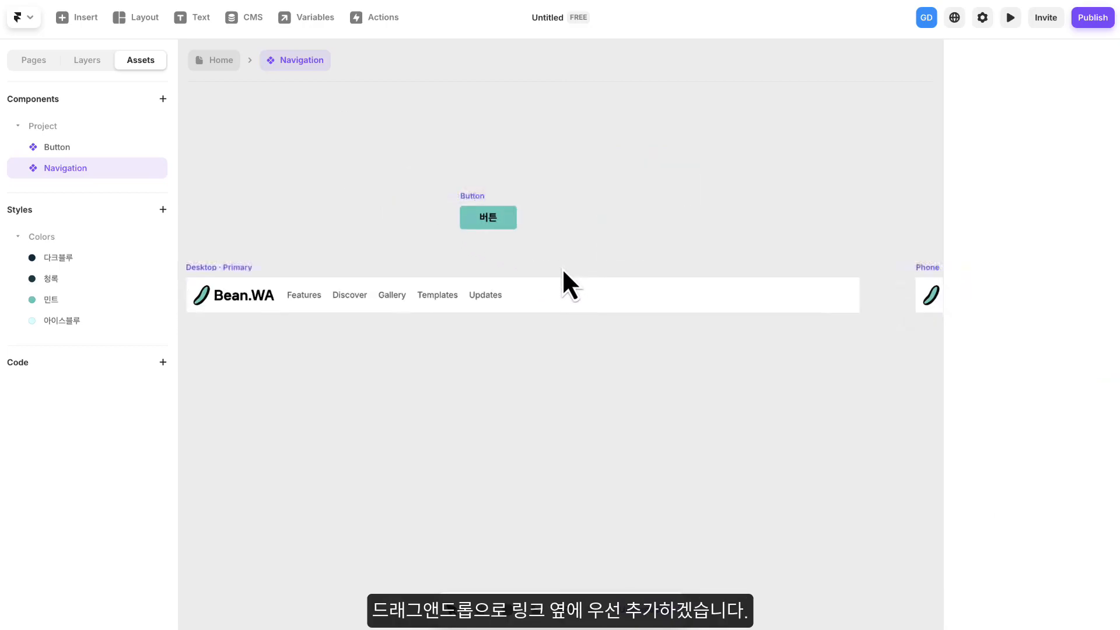
drag(563, 267, 583, 240)
drag(506, 193, 561, 276)
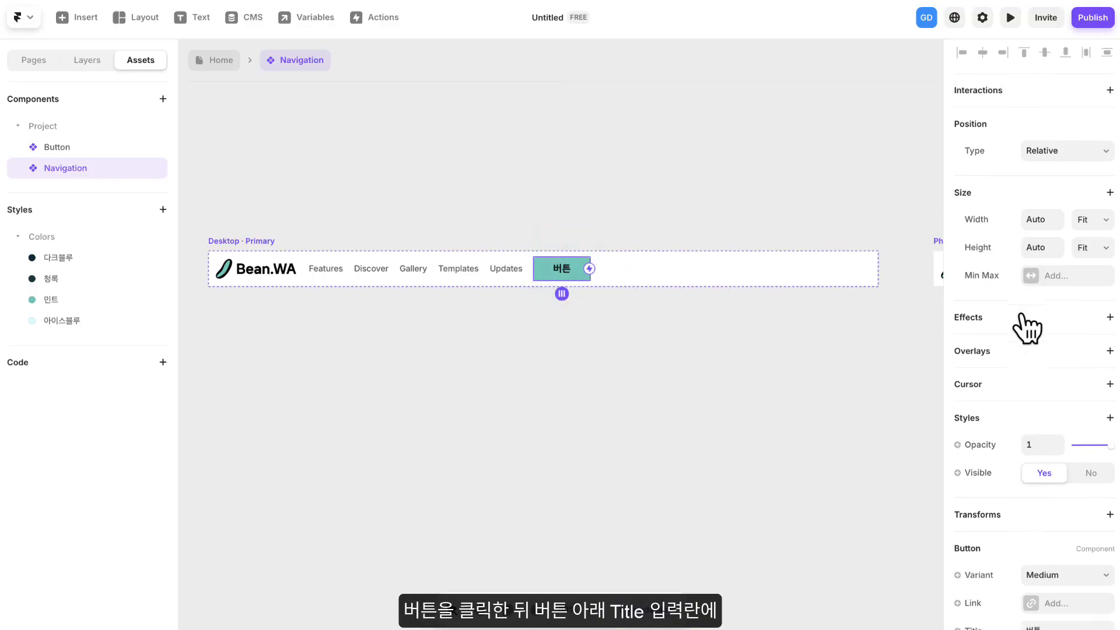
- Set the header Button's Title to "문의하기" and clear the selection
scroll(1020, 318, down, 3)
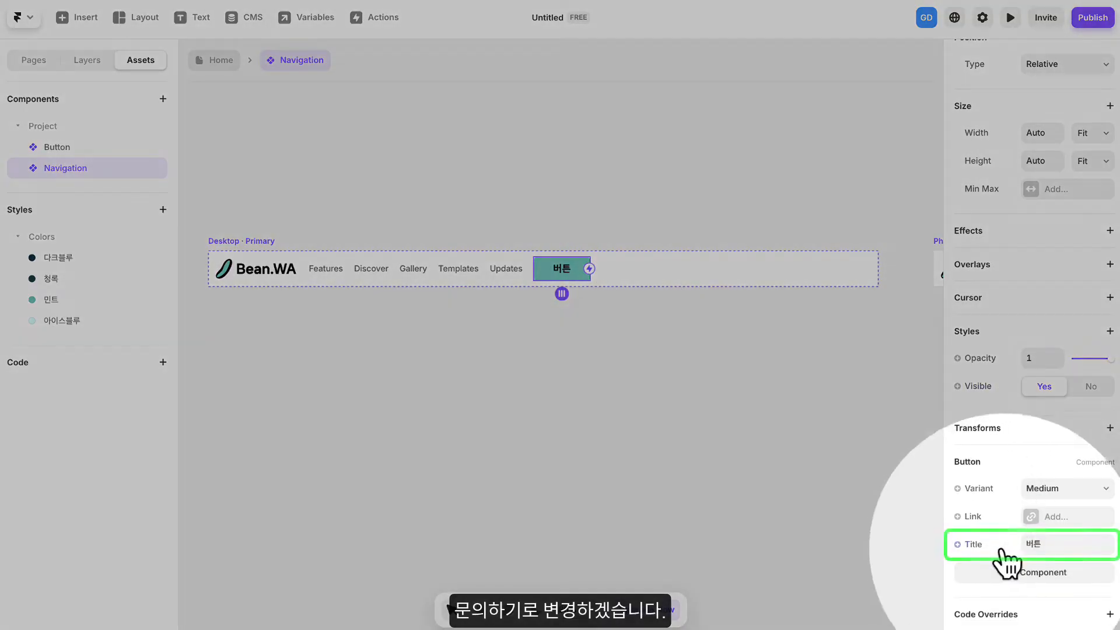
click(1044, 543)
text(d)
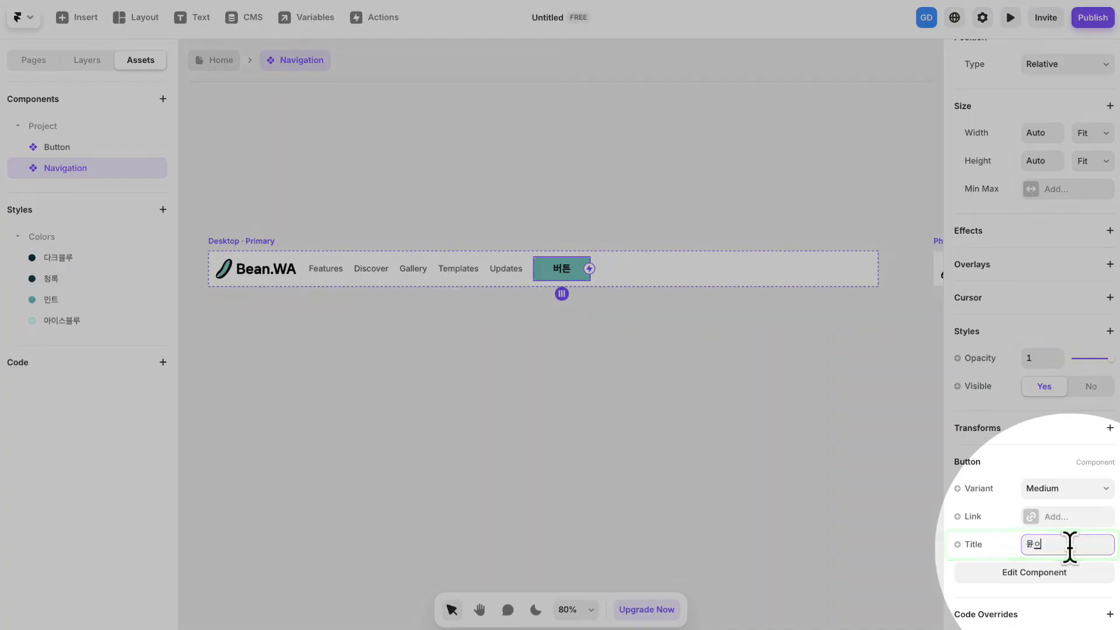
text(문의해)
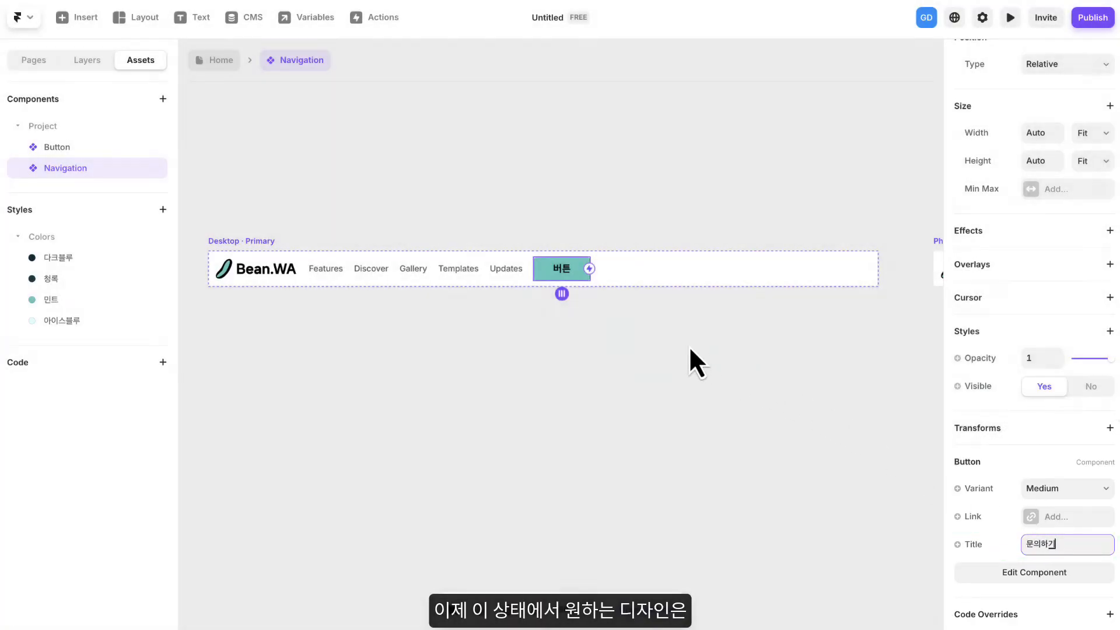
click(688, 346)
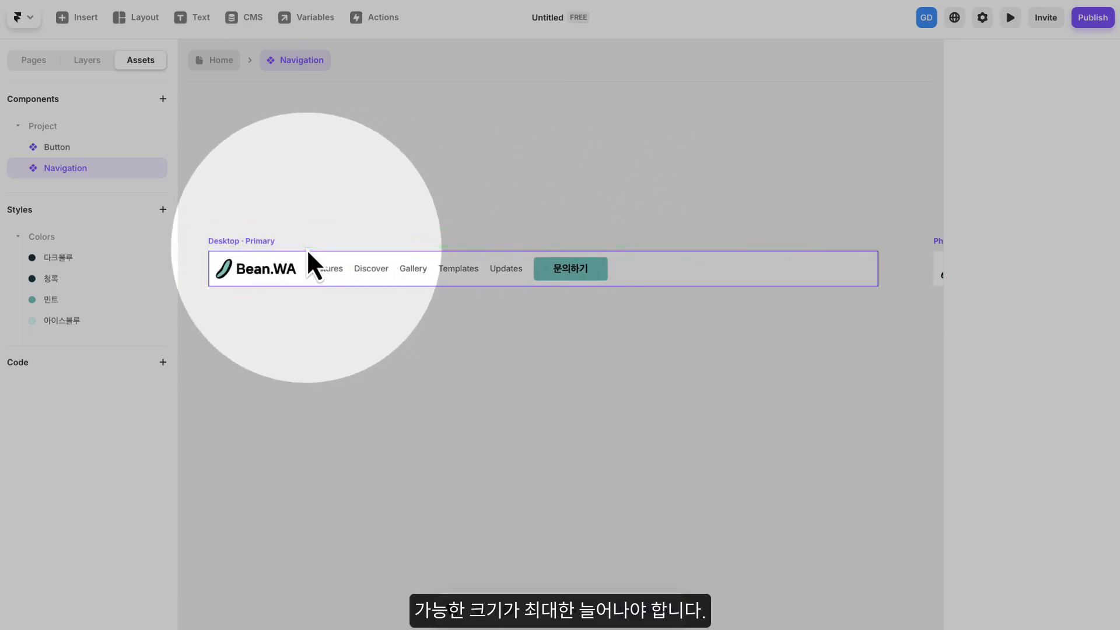
- Set the width of the Links stack in the Desktop variant to Fill and clear the selection
scroll(424, 237, down, 1)
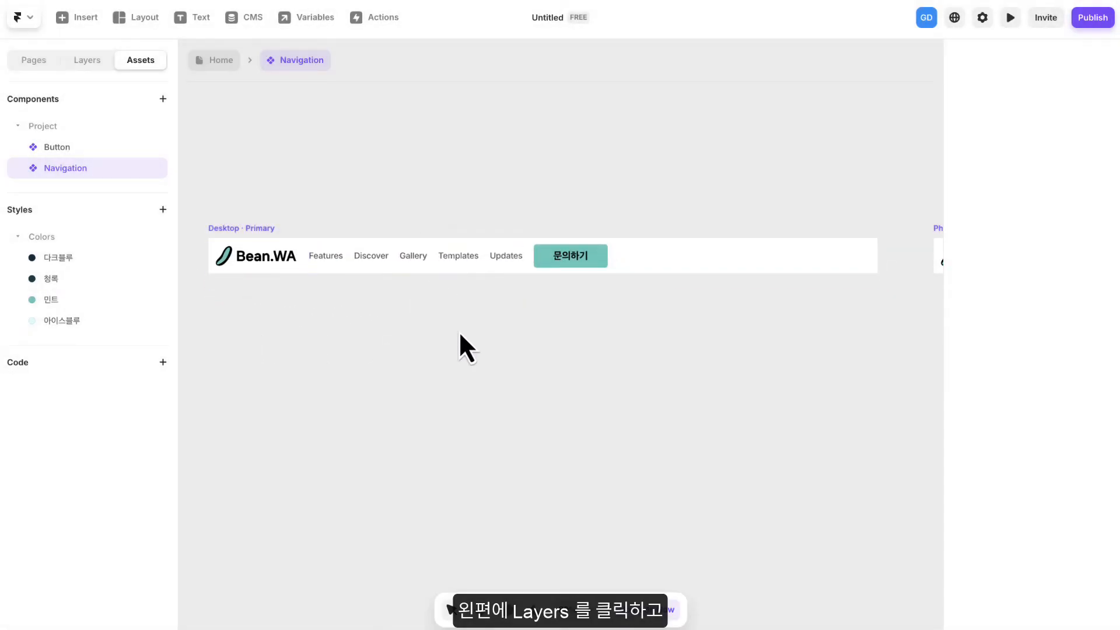
drag(428, 344, 469, 335)
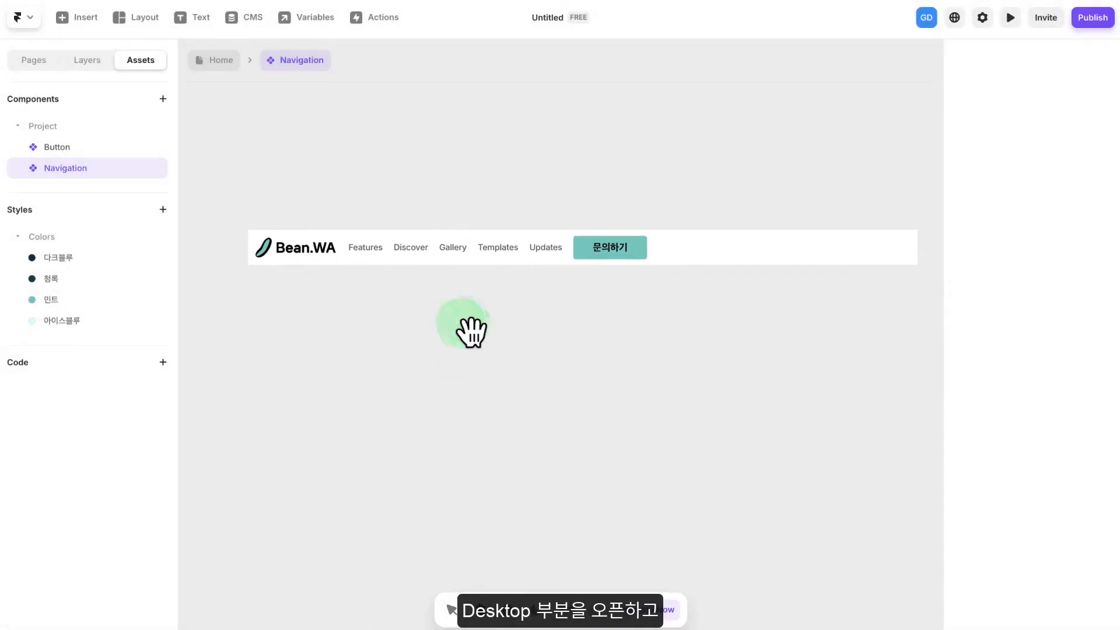
click(87, 63)
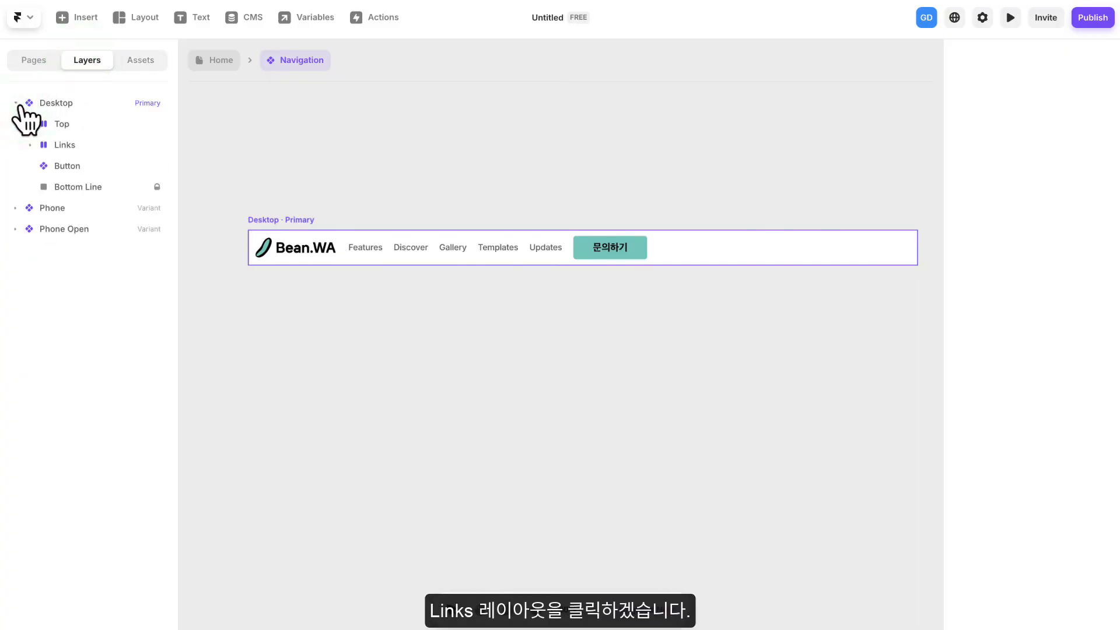
click(71, 146)
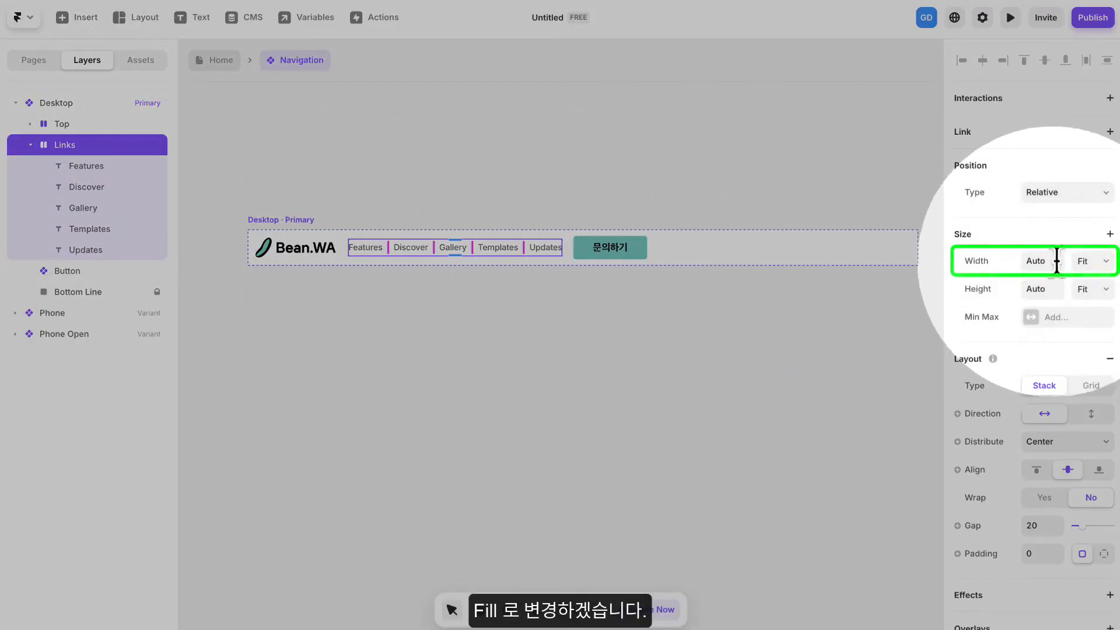
click(1088, 262)
click(1090, 240)
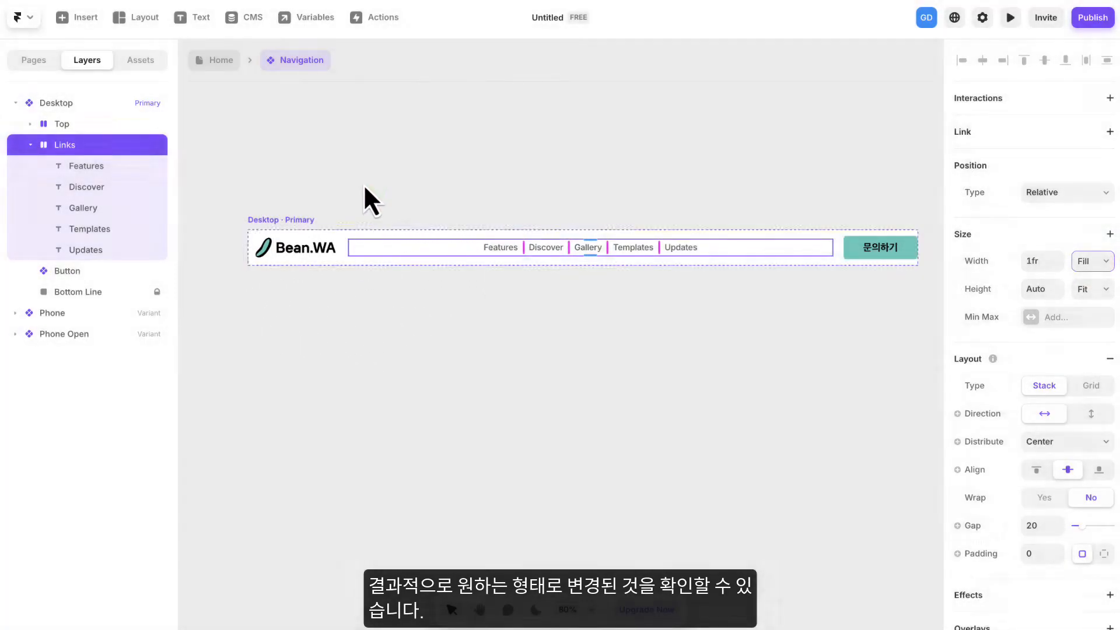
click(362, 182)
key(space)
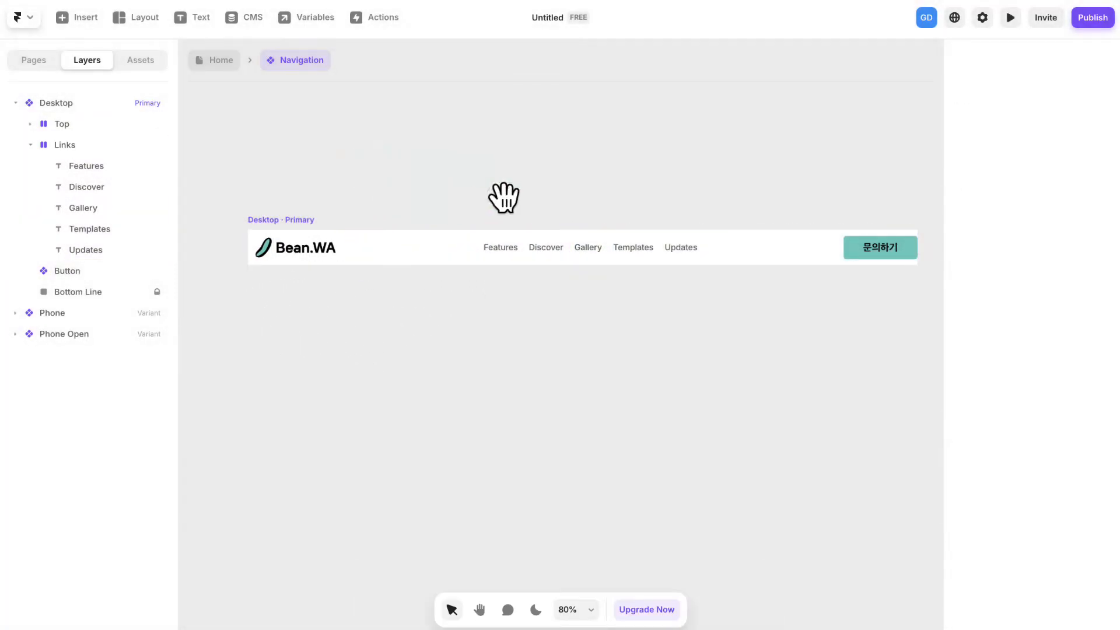
drag(501, 194, 467, 195)
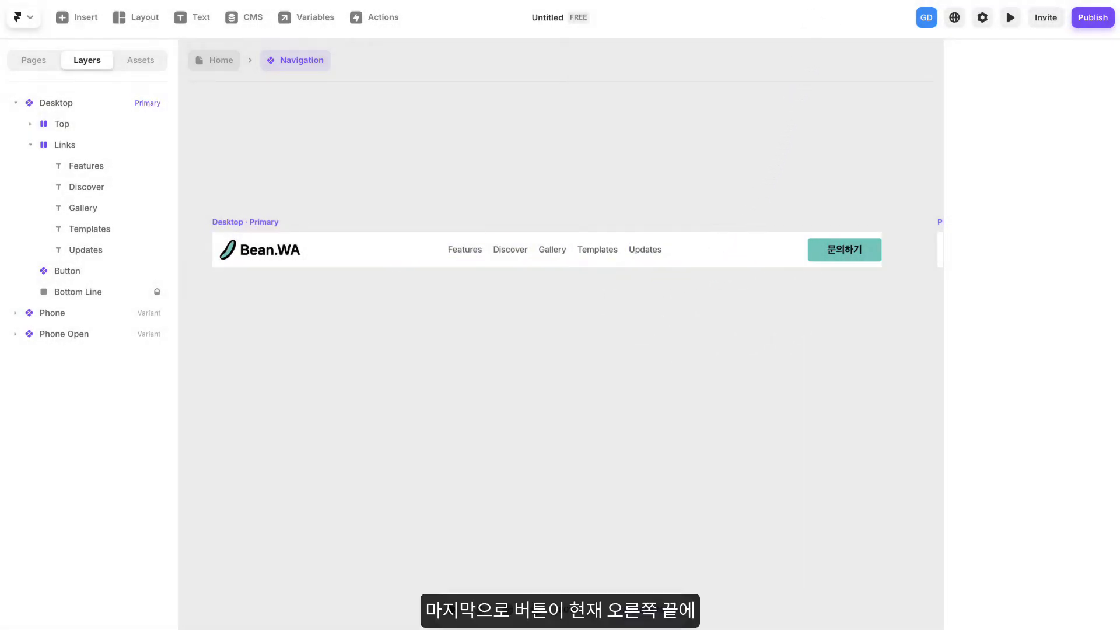
drag(804, 172, 737, 169)
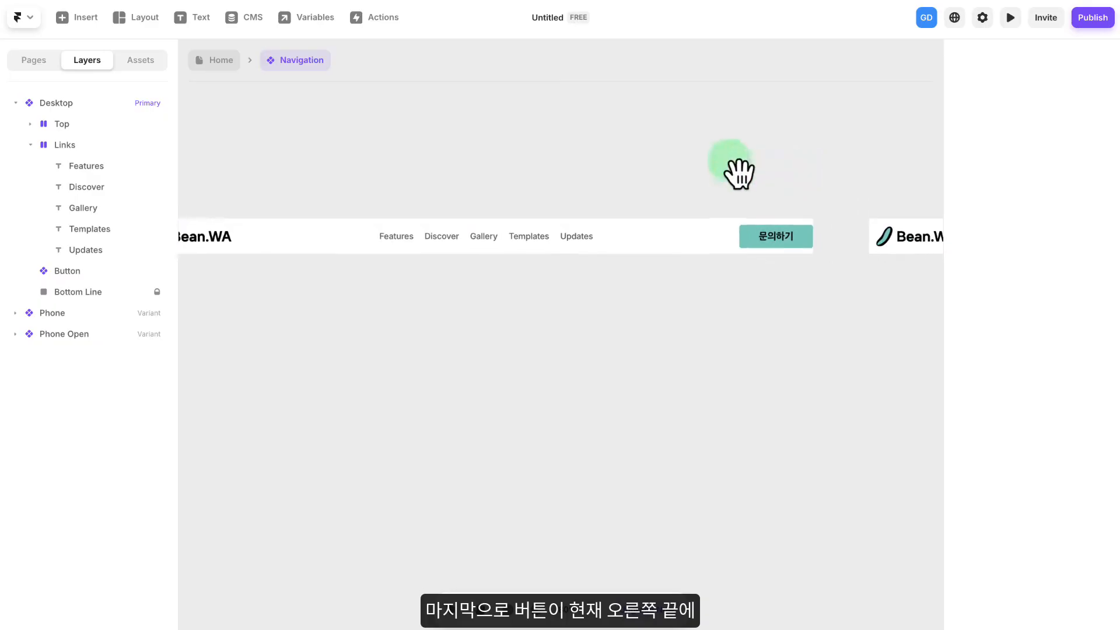
scroll(749, 237, up, 1)
scroll(758, 241, up, 3)
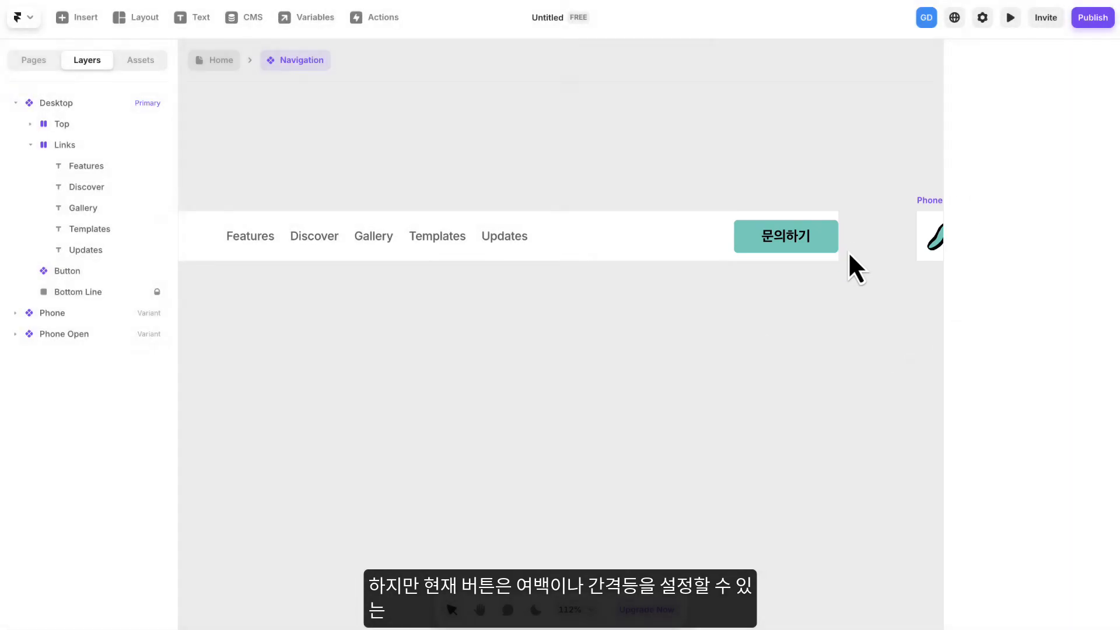
- Wrap the "문의하기" Button in the Desktop header in a new Stack
click(752, 242)
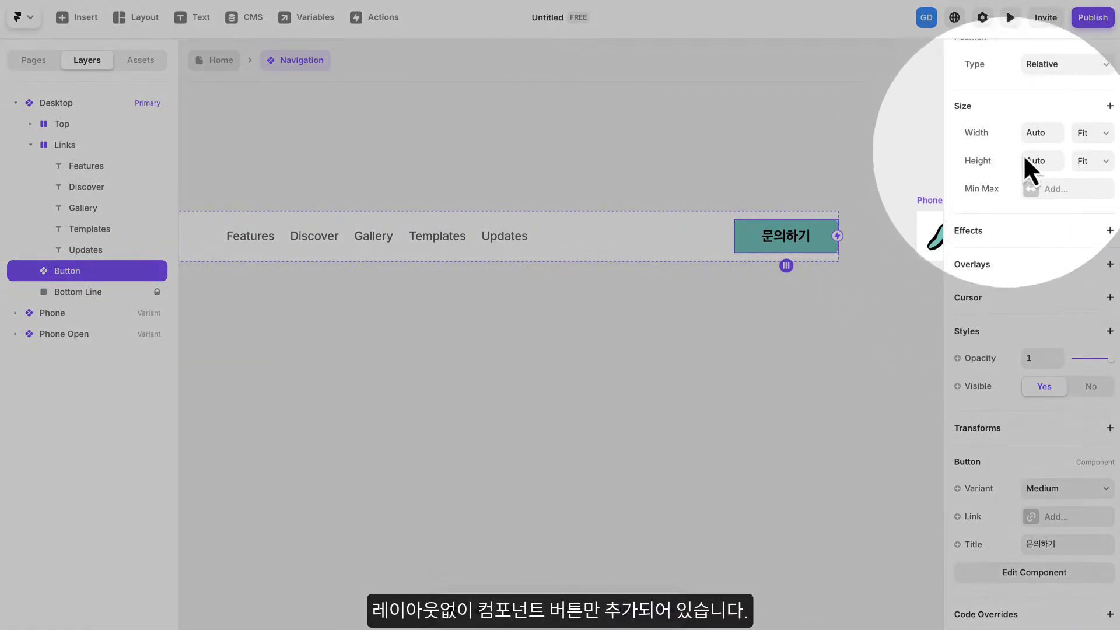
scroll(1045, 199, up, 3)
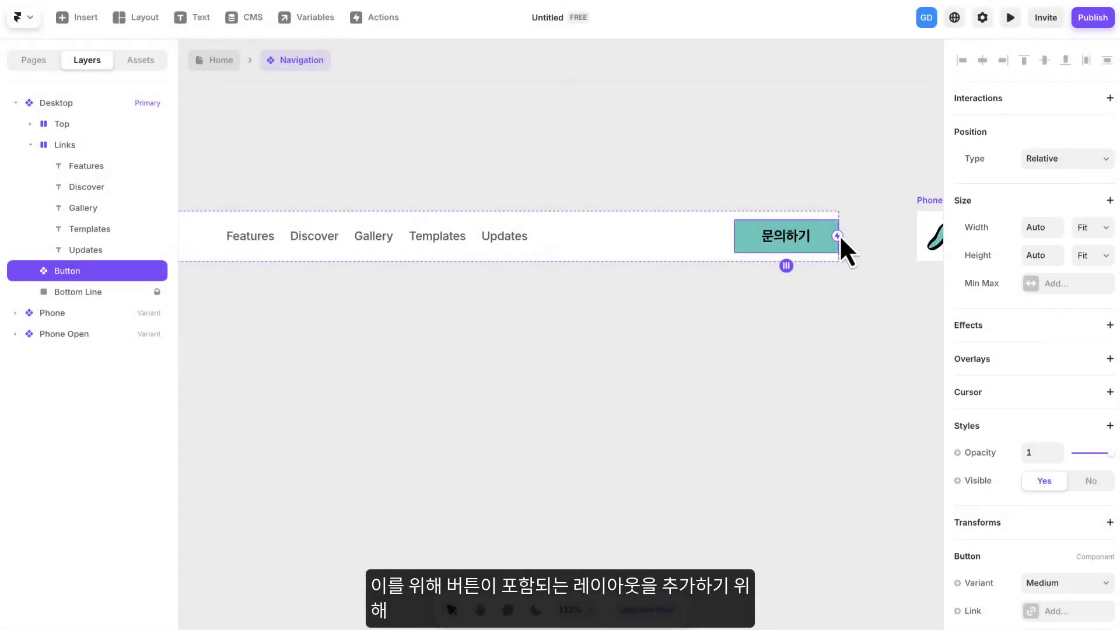
scroll(750, 274, up, 1)
scroll(752, 271, down, 3)
drag(792, 270, 698, 259)
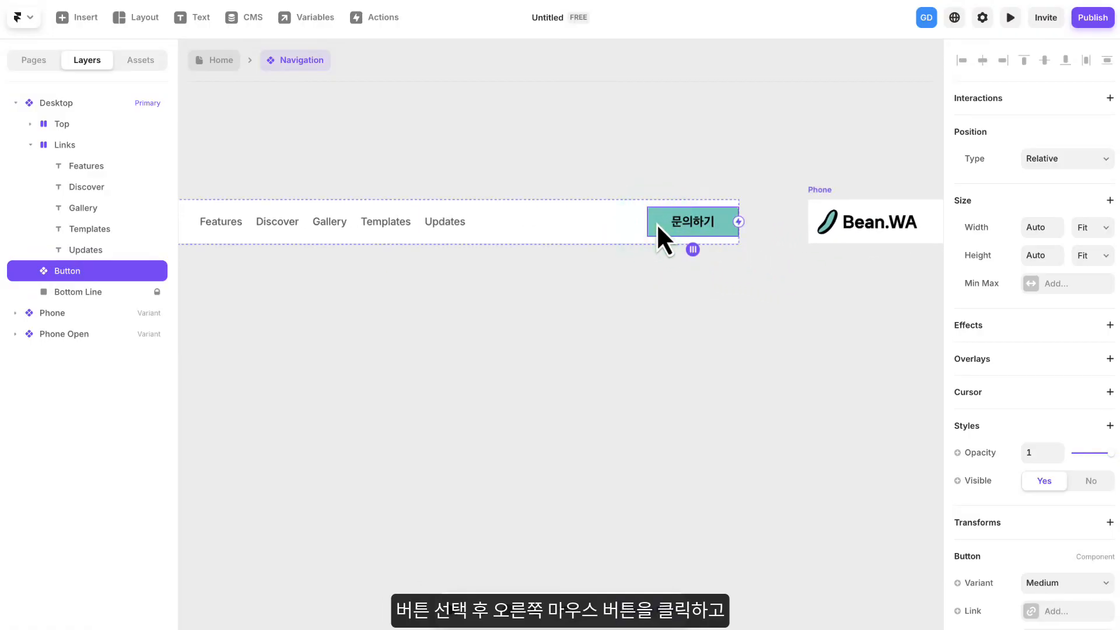
right_click(656, 222)
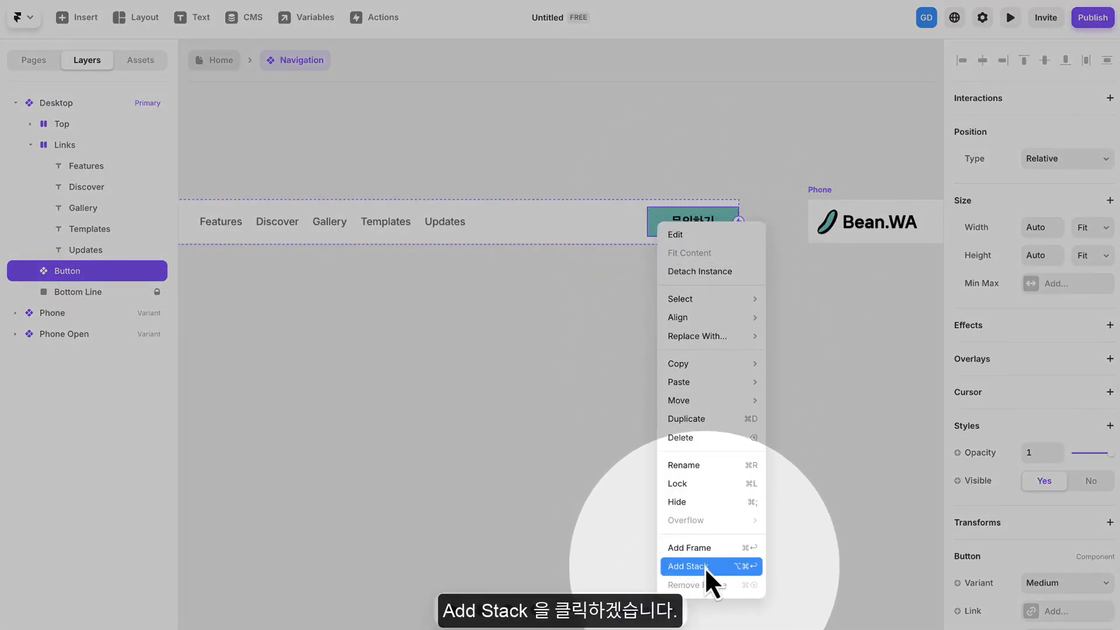
click(704, 567)
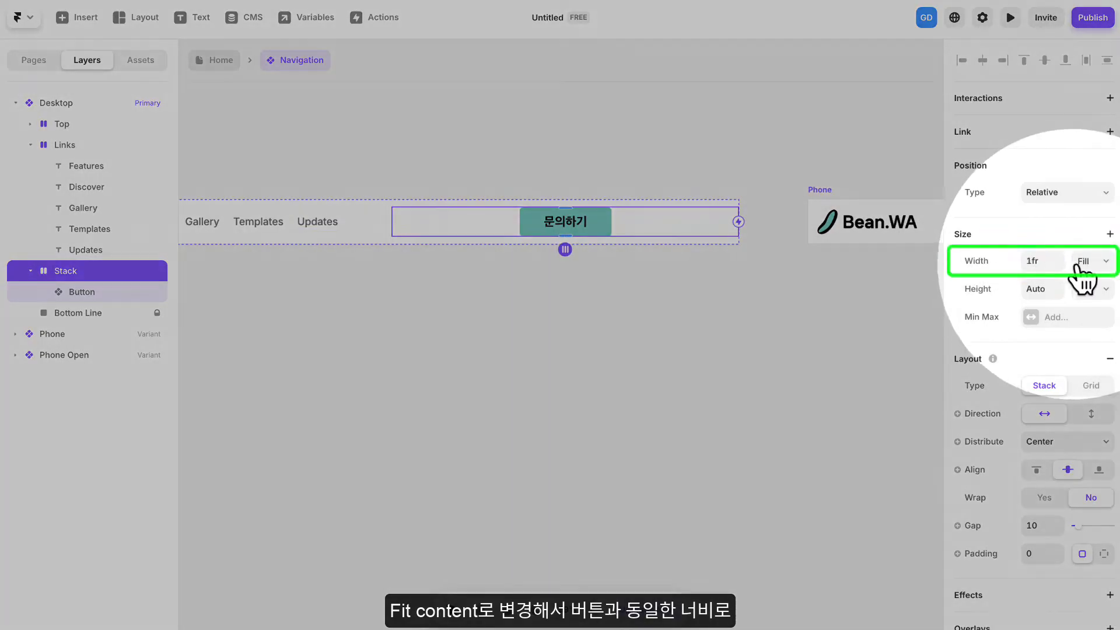
- Set the Desktop Button stack's width and height to Fit Content and its padding to 10, then clear the selection
click(1085, 262)
click(1093, 278)
click(1095, 290)
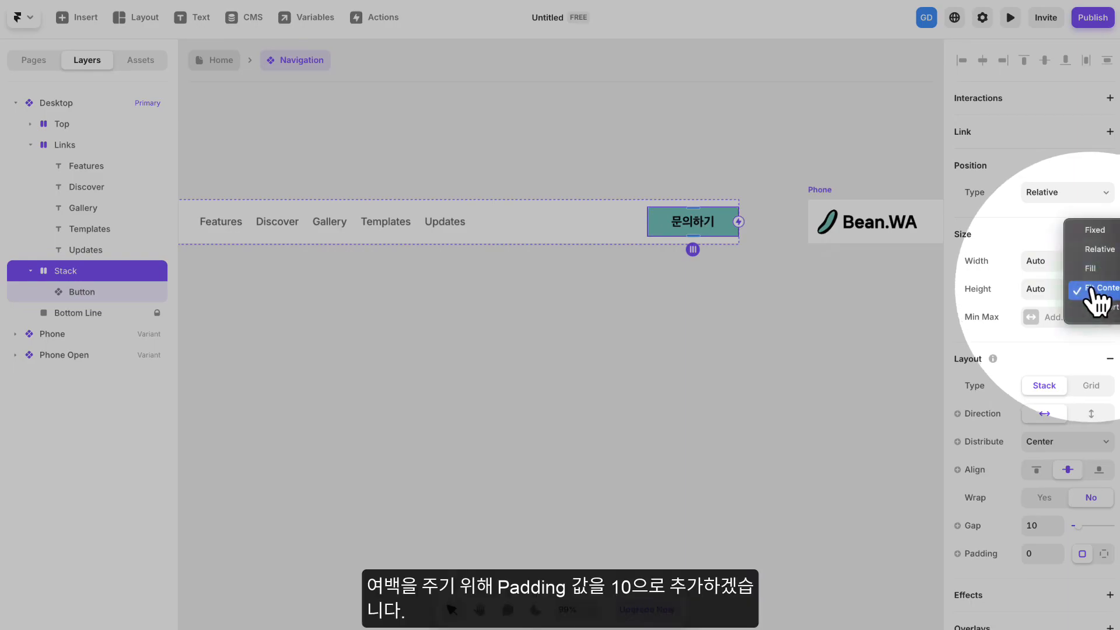
click(1090, 287)
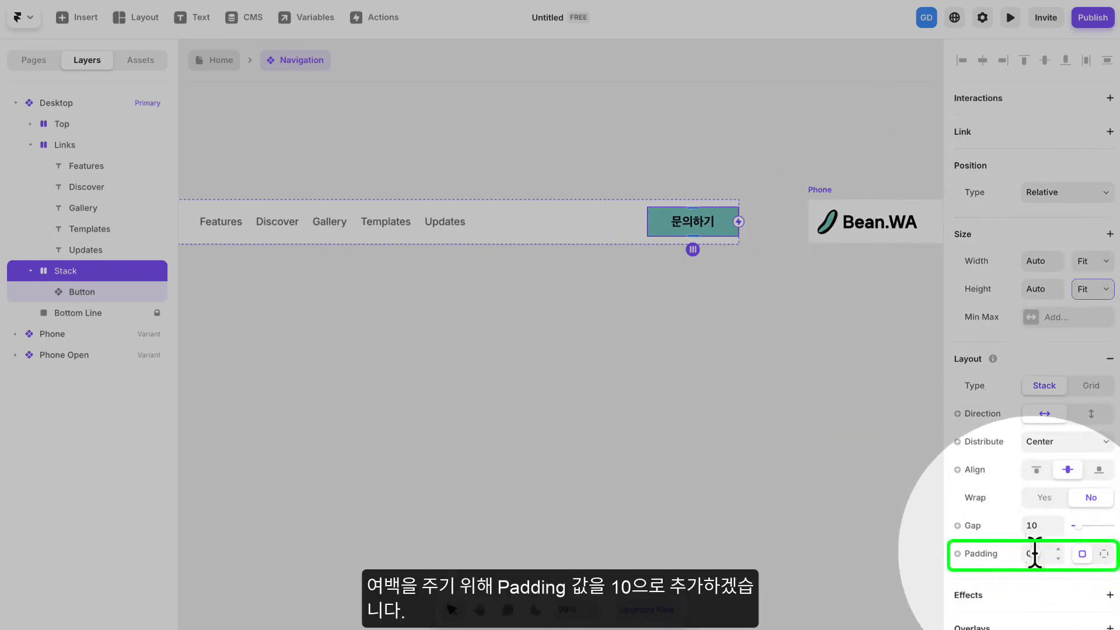
click(1040, 552)
text(10)
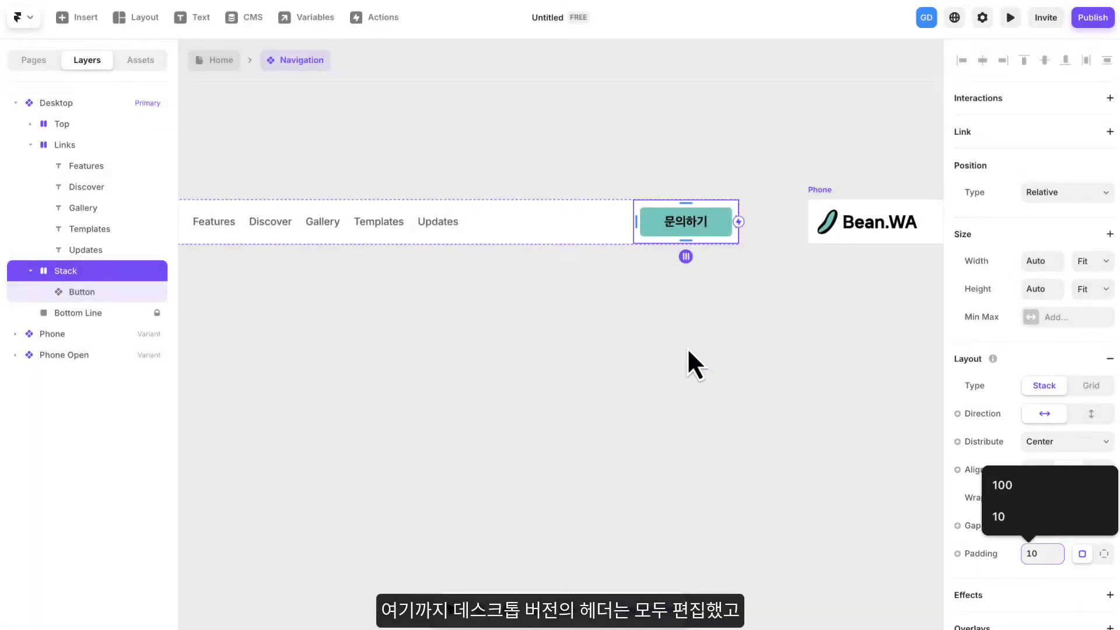
click(687, 347)
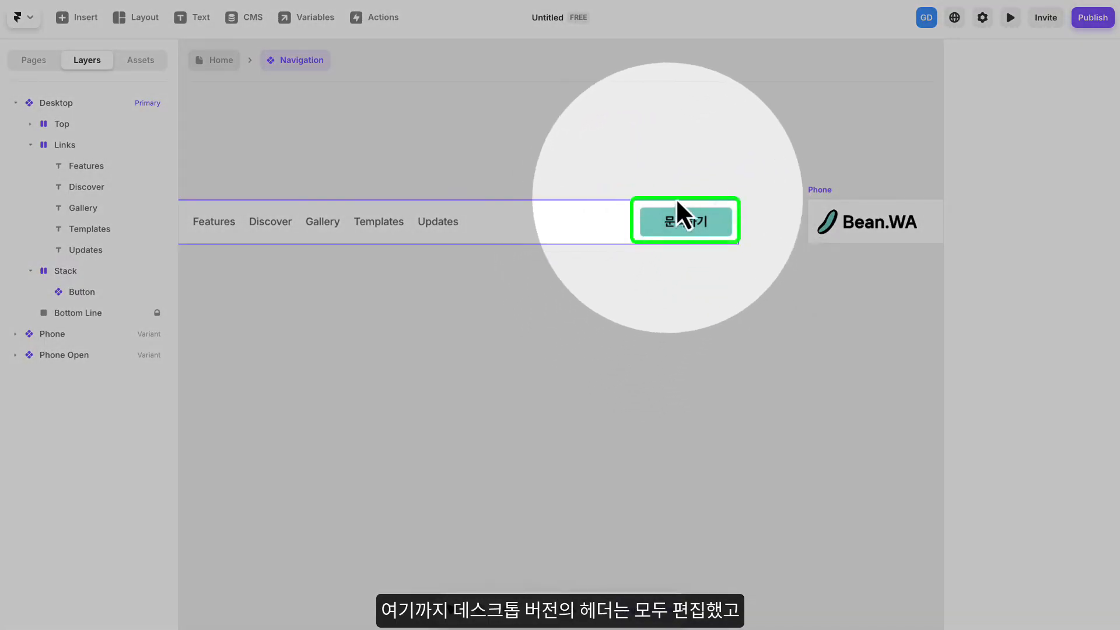
- Set the Button's Stack in the Phone Open variant to Fill width with a padding of 20
scroll(514, 302, down, 3)
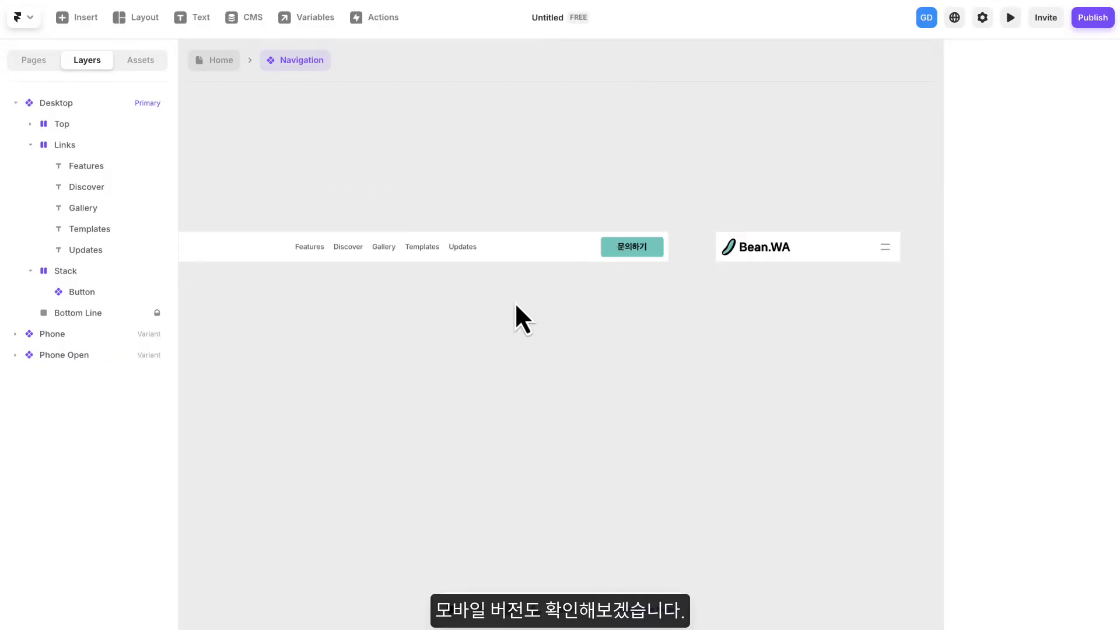
drag(457, 327, 663, 309)
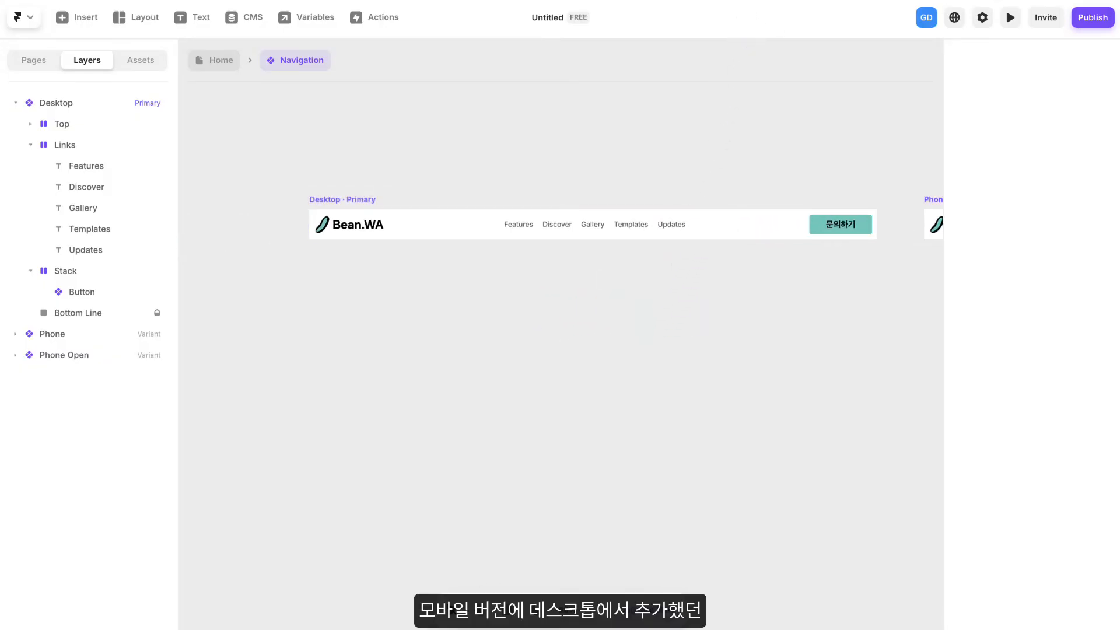
drag(816, 131, 353, 128)
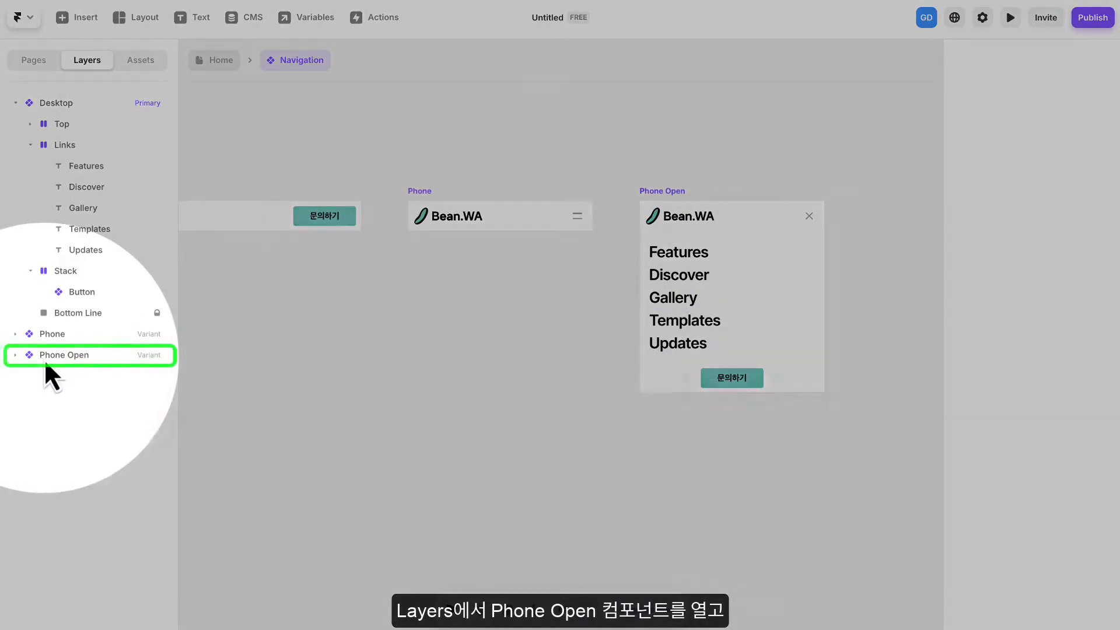
click(45, 360)
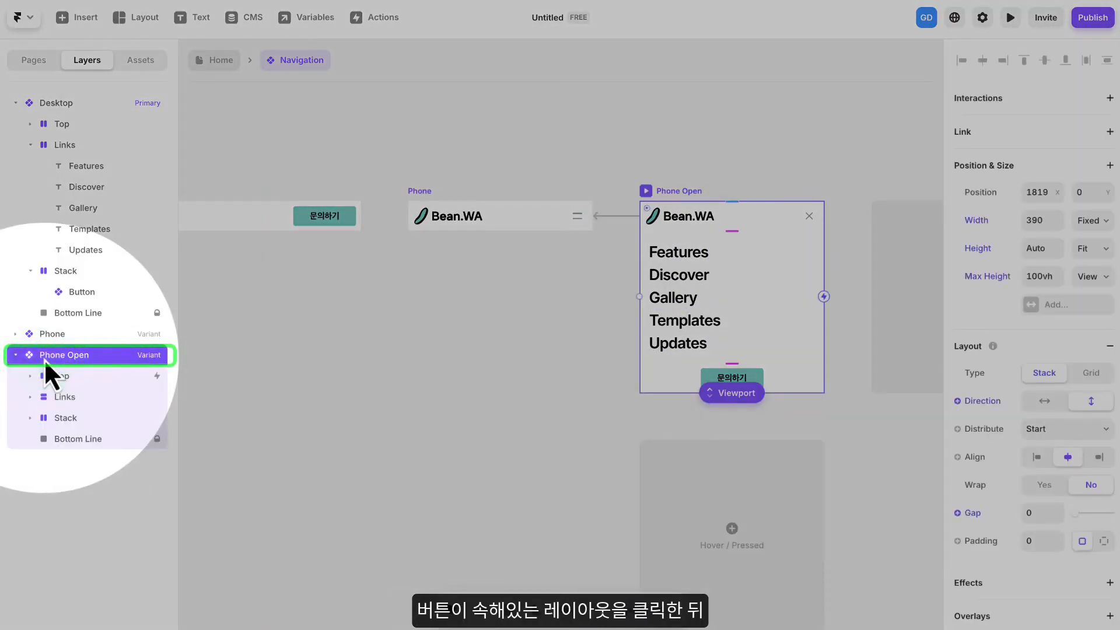
click(71, 440)
click(75, 420)
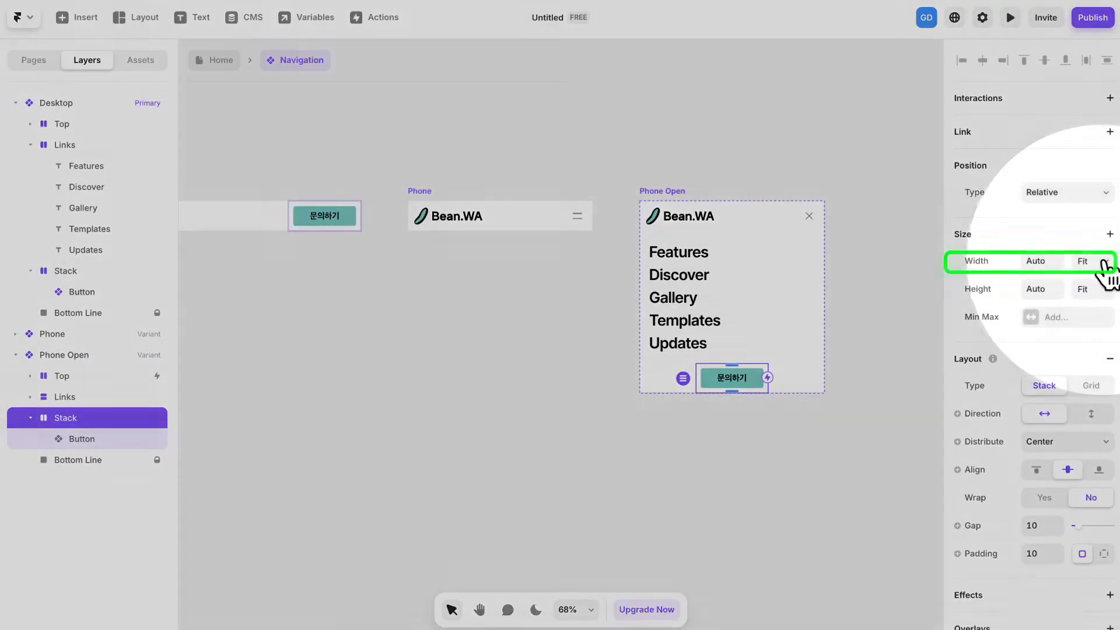
click(1102, 263)
click(1091, 241)
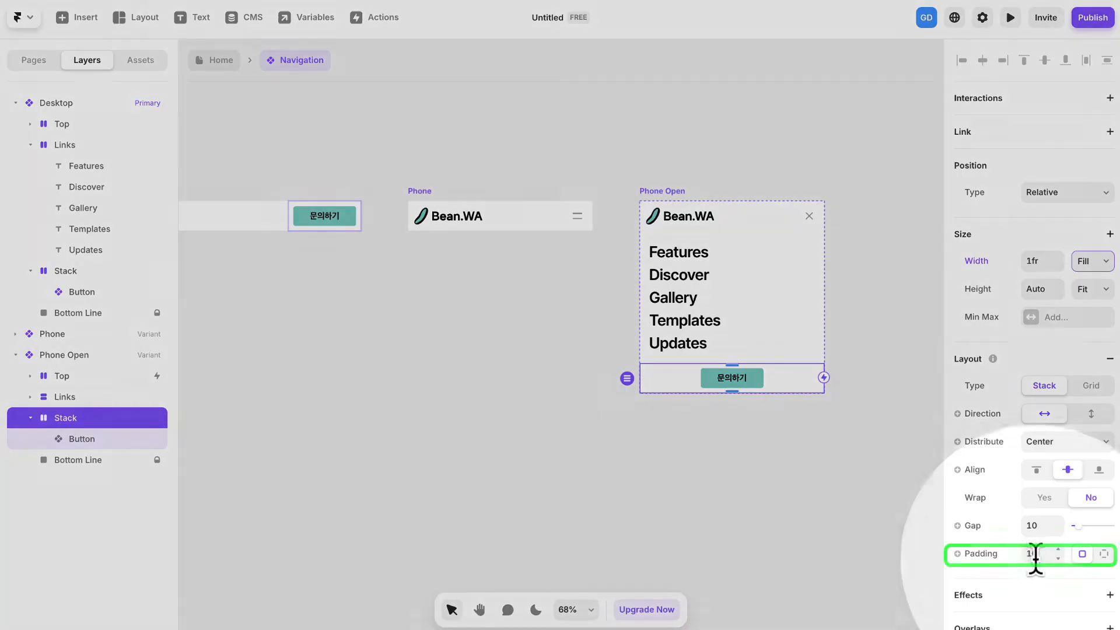
click(1042, 554)
text(20)
key(Return)
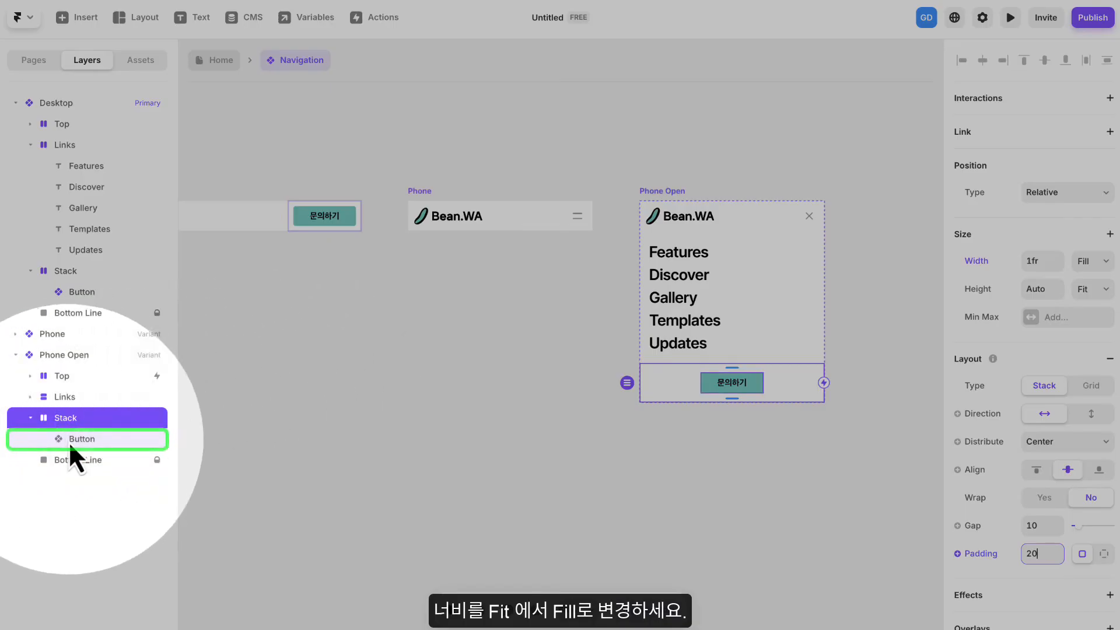
- Set the width of the Button inside the Phone Open variant's Stack to Fill
click(68, 441)
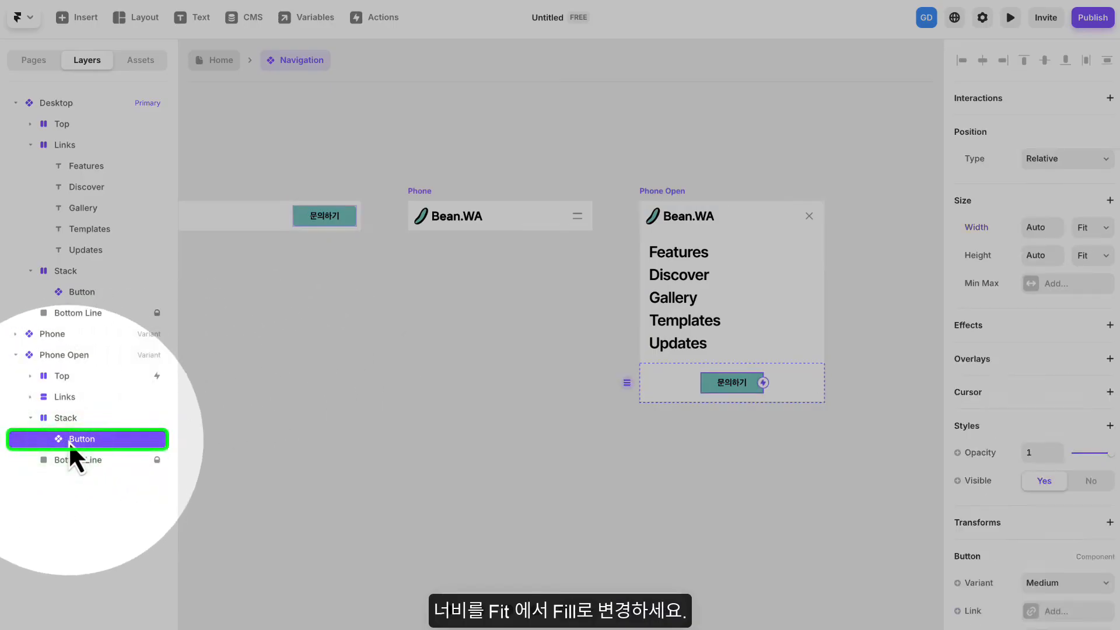
click(1094, 229)
click(1095, 209)
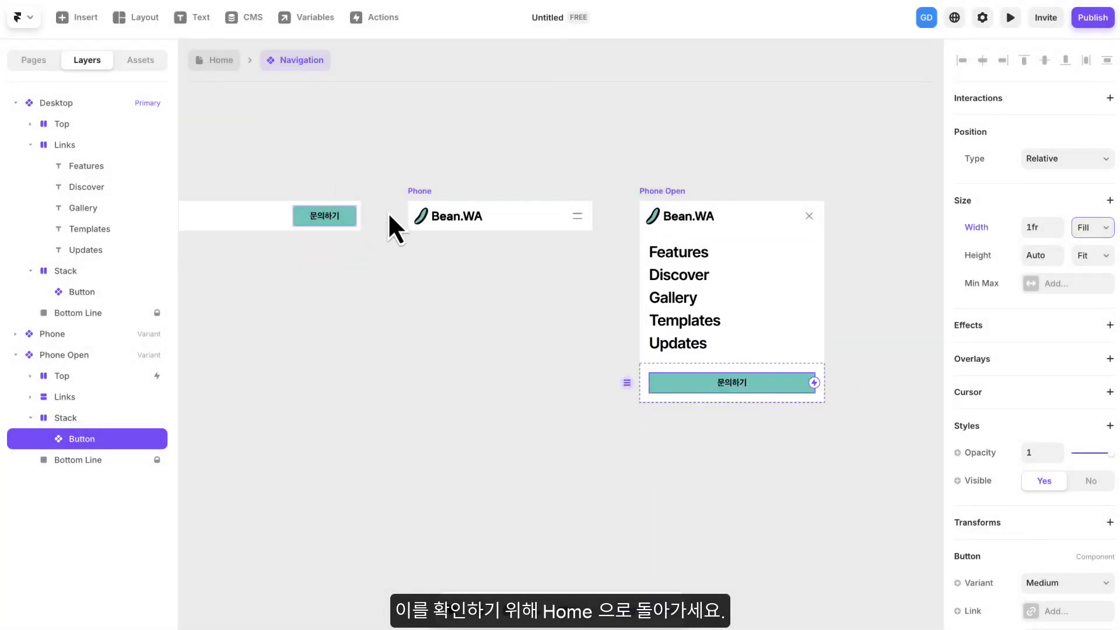
- Return to the Home page, preview the Desktop layout, narrow the preview width to 1140, and exit the preview
click(219, 65)
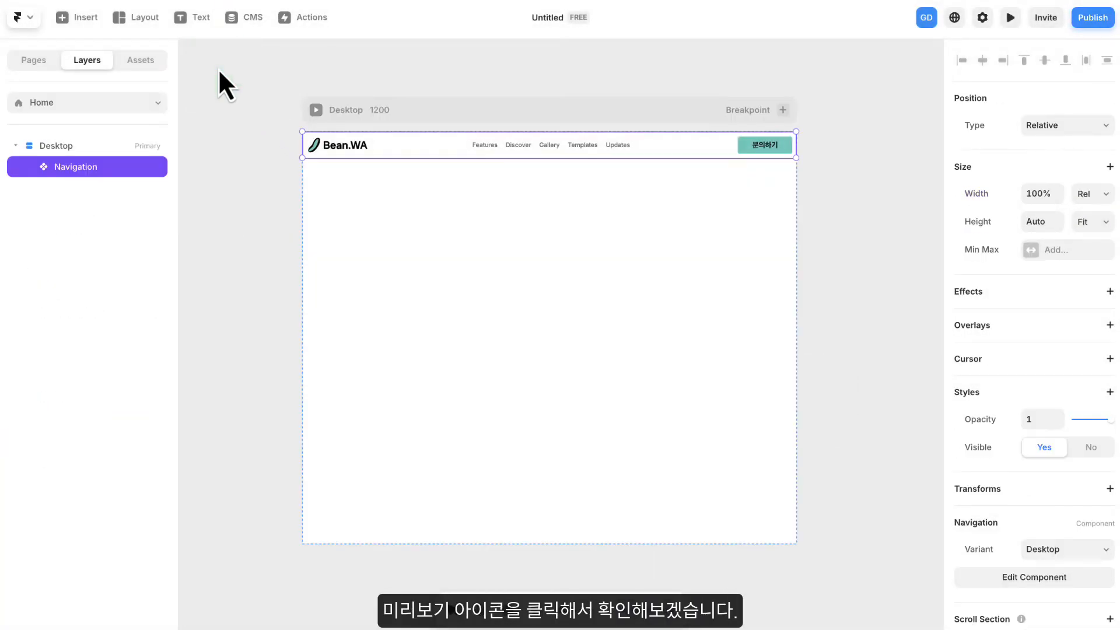
click(316, 110)
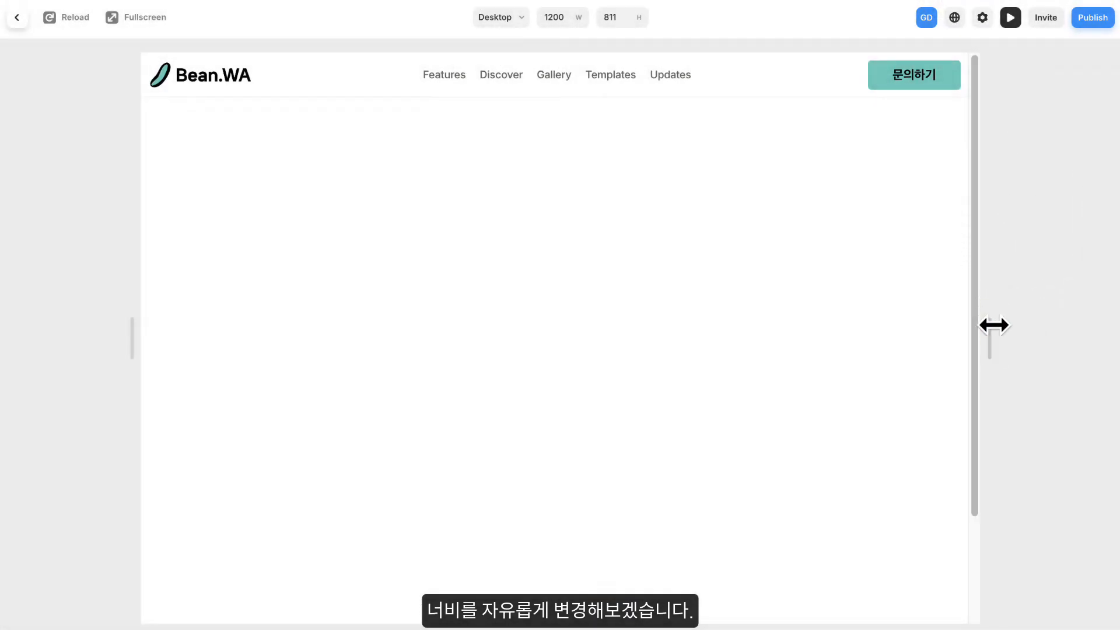
mouse_move(991, 325)
mouse_down()
mouse_move(681, 324)
mouse_move(955, 312)
mouse_move(732, 318)
mouse_move(663, 320)
mouse_move(907, 325)
mouse_move(630, 335)
mouse_move(973, 321)
mouse_up()
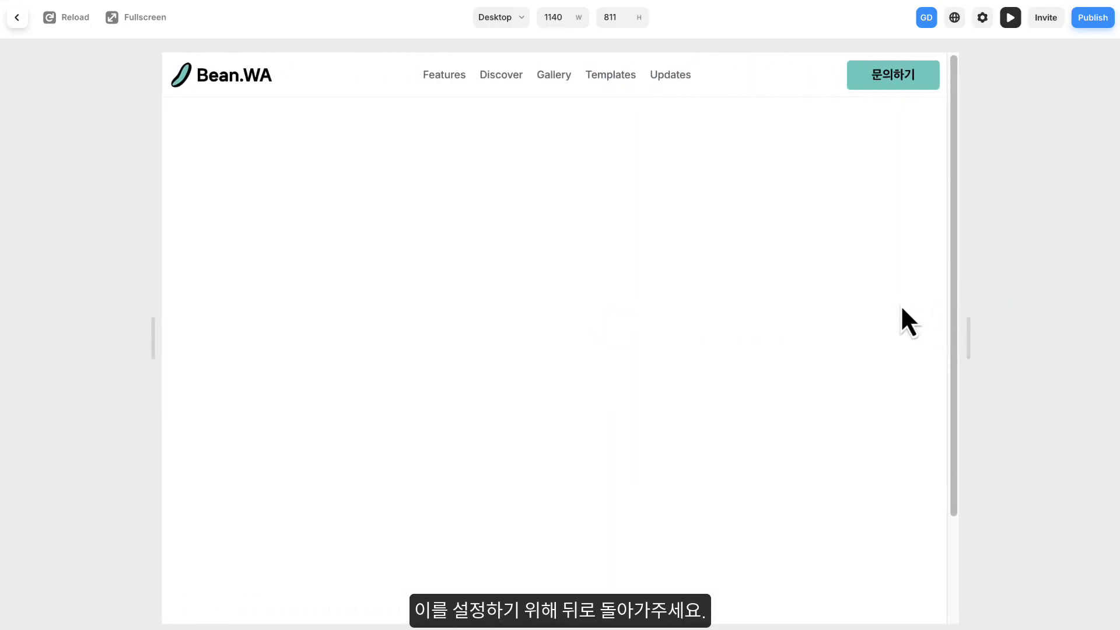
click(16, 19)
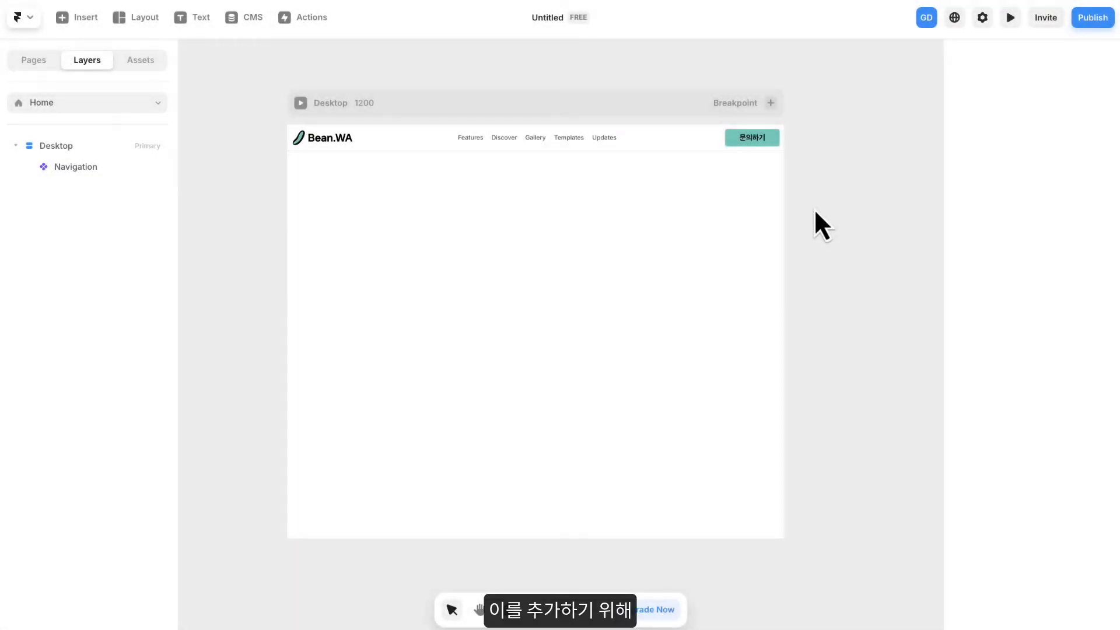
- Add a Tablet breakpoint of width 810 to the Home page
click(536, 67)
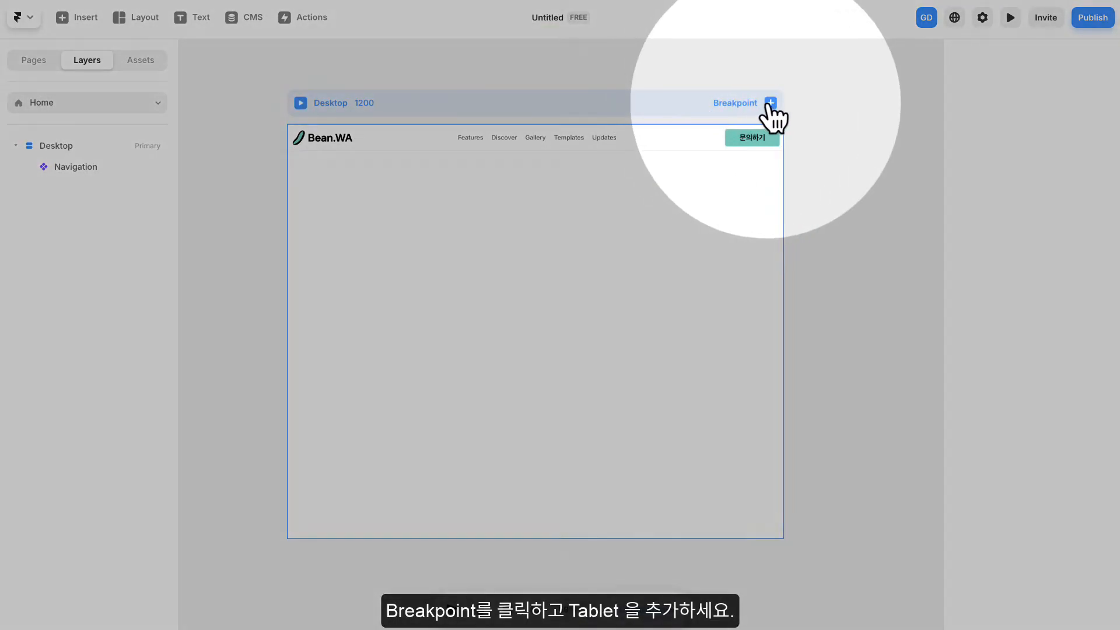
click(770, 103)
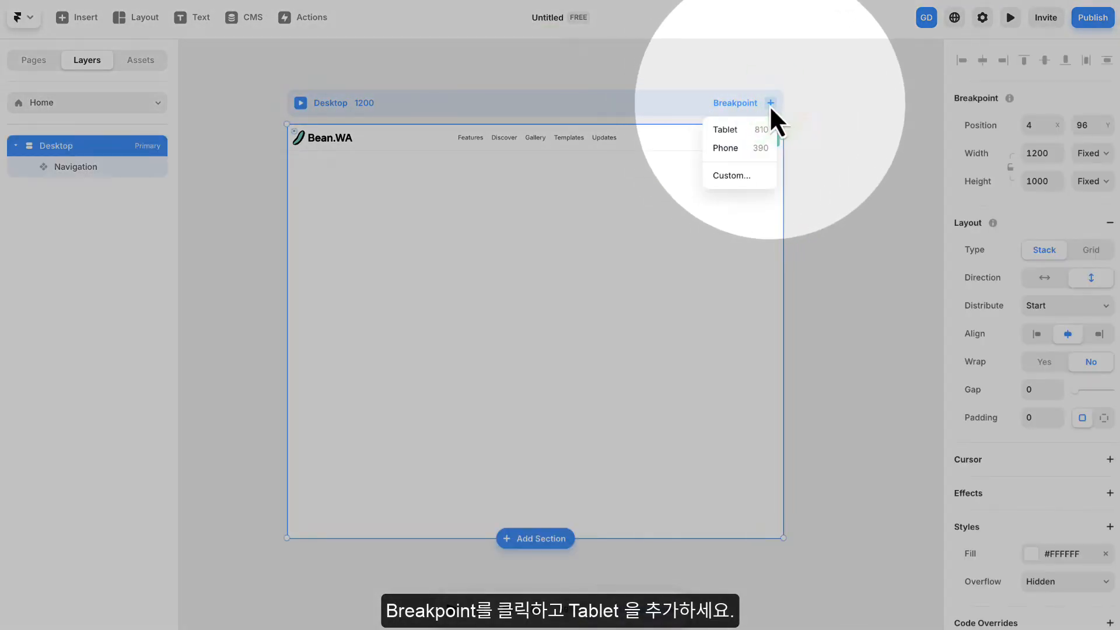
click(731, 131)
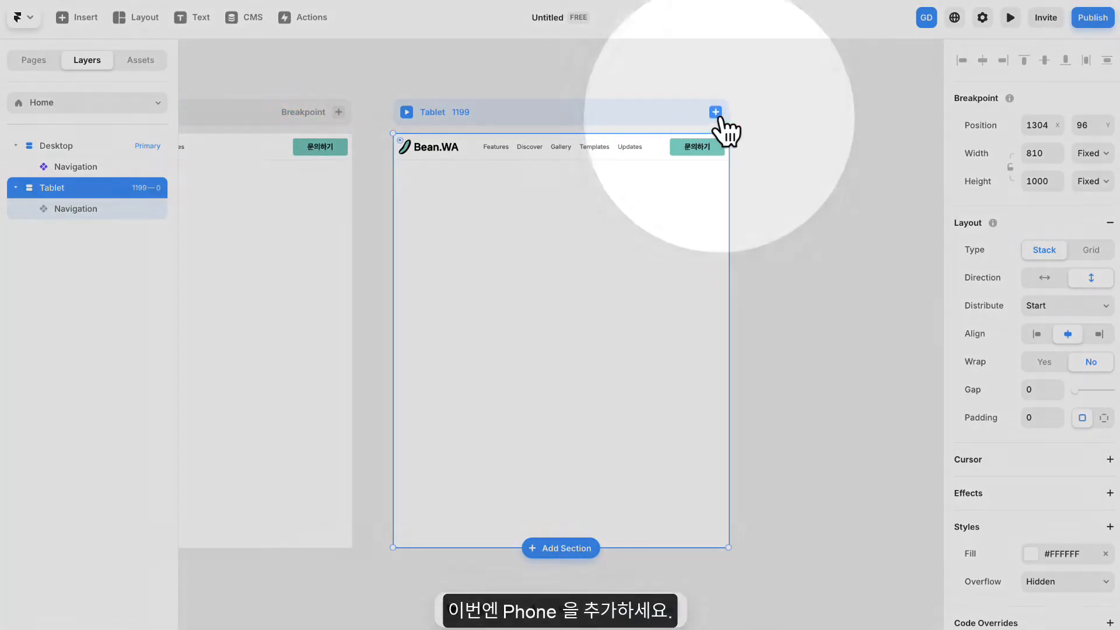
- Add a Phone breakpoint of width 390 to the Home page, beside the Tablet breakpoint
click(715, 112)
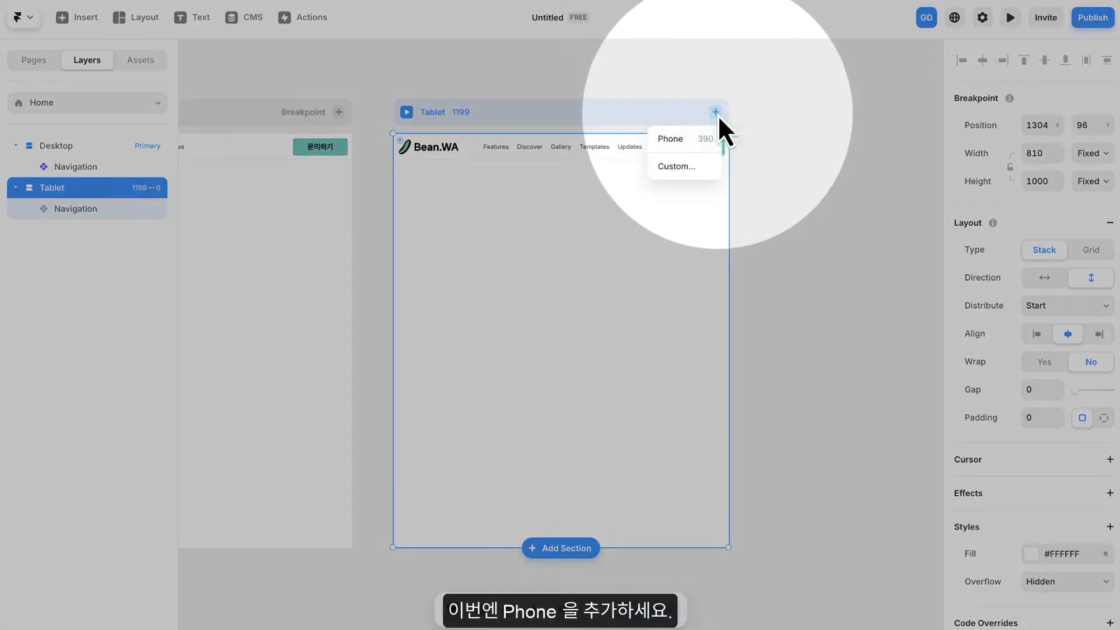
click(665, 142)
drag(465, 176, 708, 176)
scroll(548, 233, up, 2)
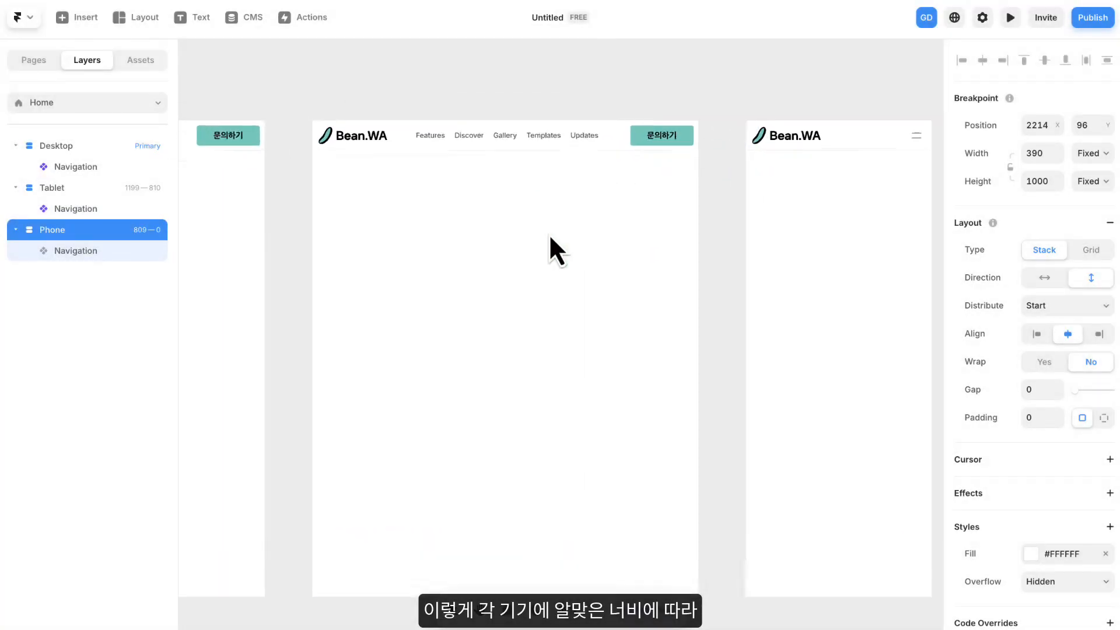
scroll(548, 226, down, 4)
scroll(550, 232, down, 3)
drag(538, 258, 682, 220)
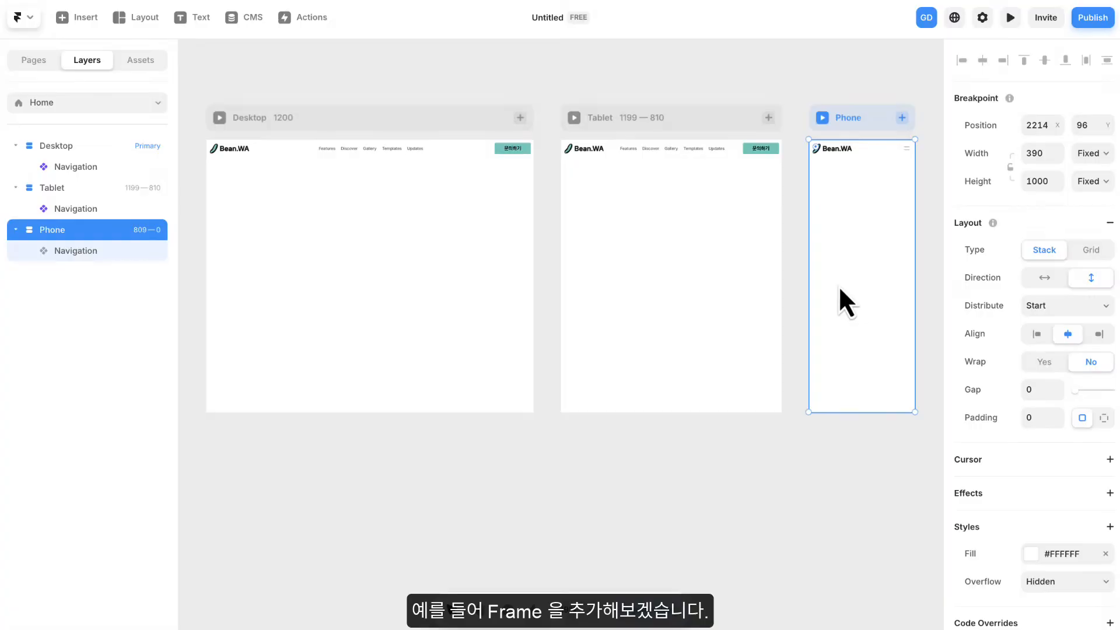
- Draw a Frame about 426 by 282 in the Desktop breakpoint, below the Navigation
click(145, 23)
click(148, 54)
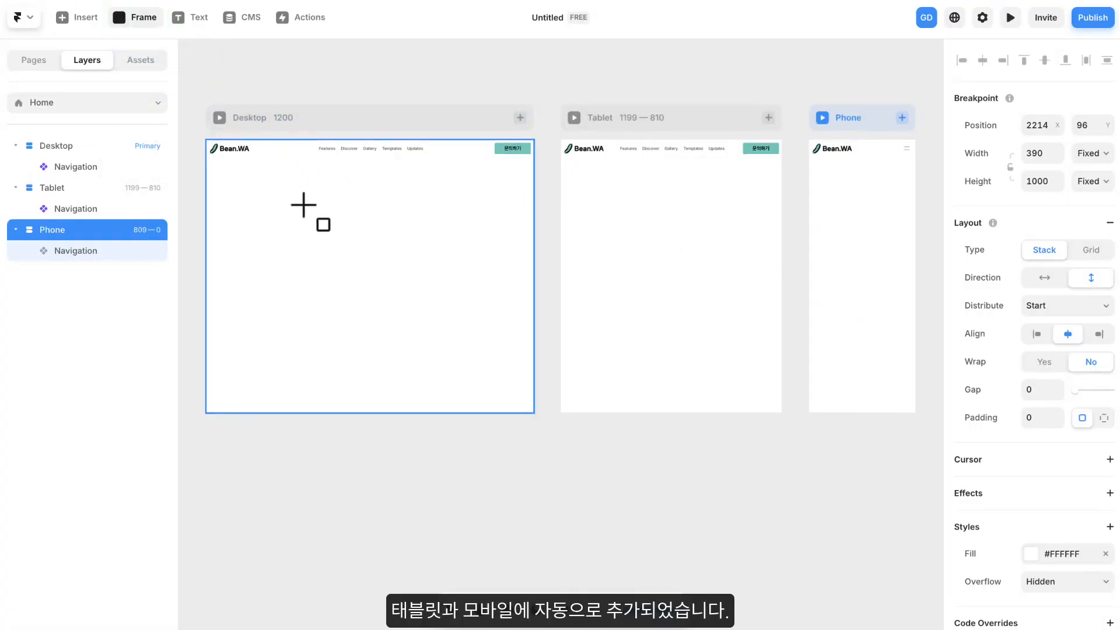
drag(418, 282, 420, 284)
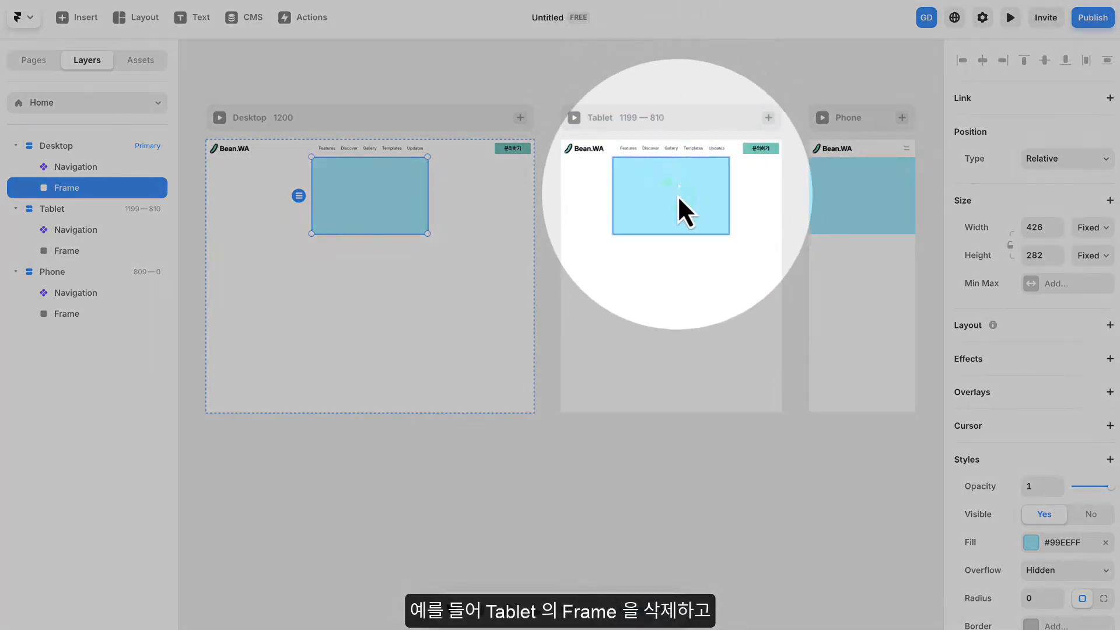
- Delete the blue Frame from the Tablet and Phone breakpoints
click(677, 195)
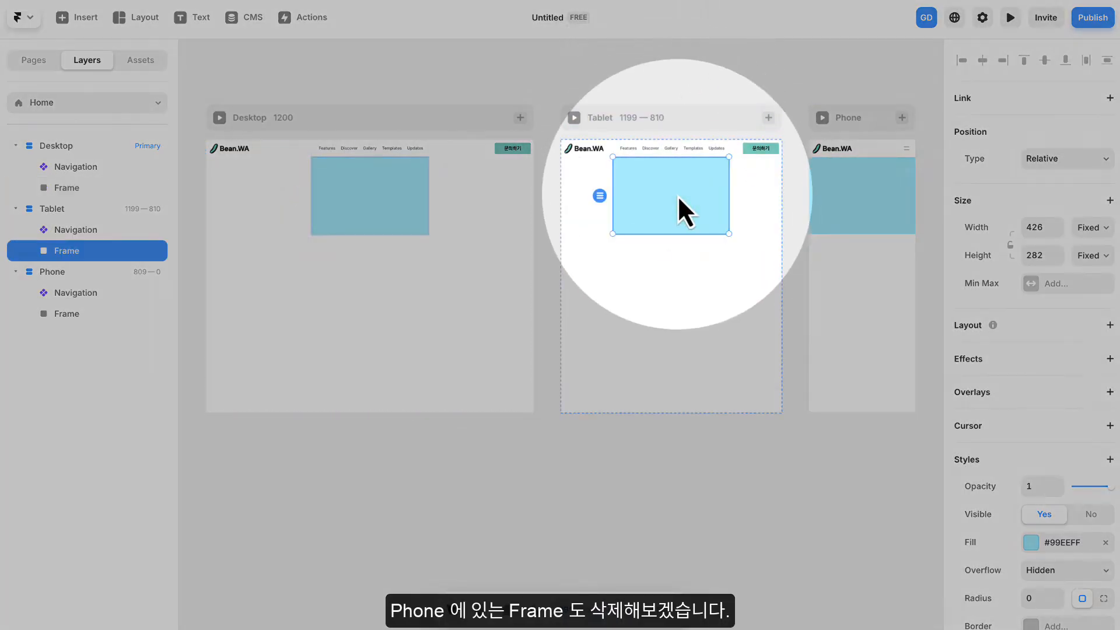
right_click(677, 194)
click(710, 437)
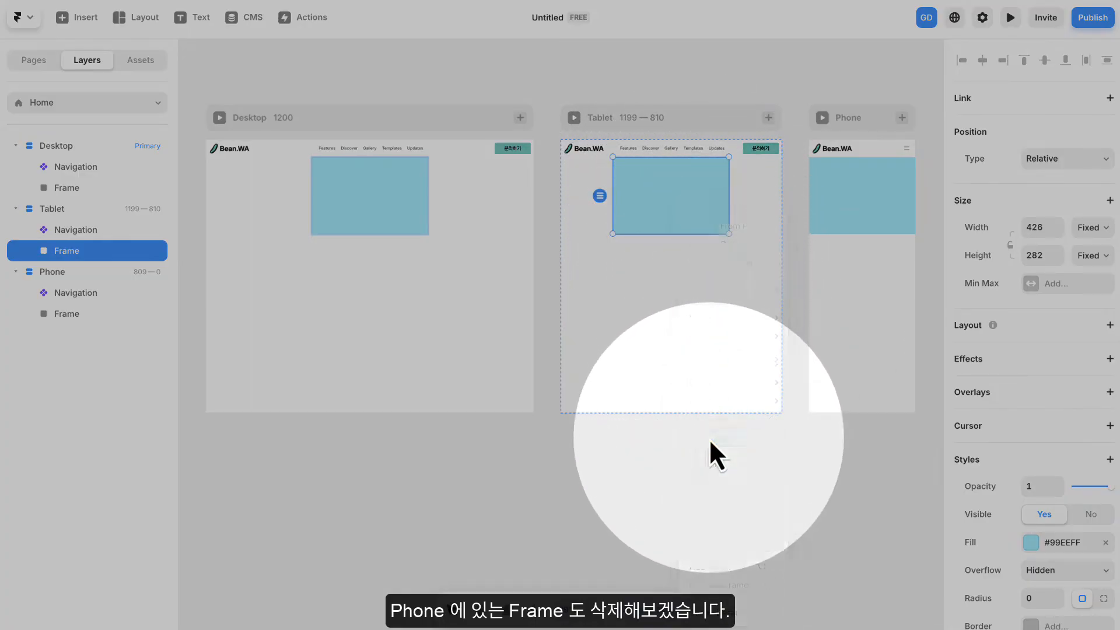
click(838, 194)
right_click(834, 195)
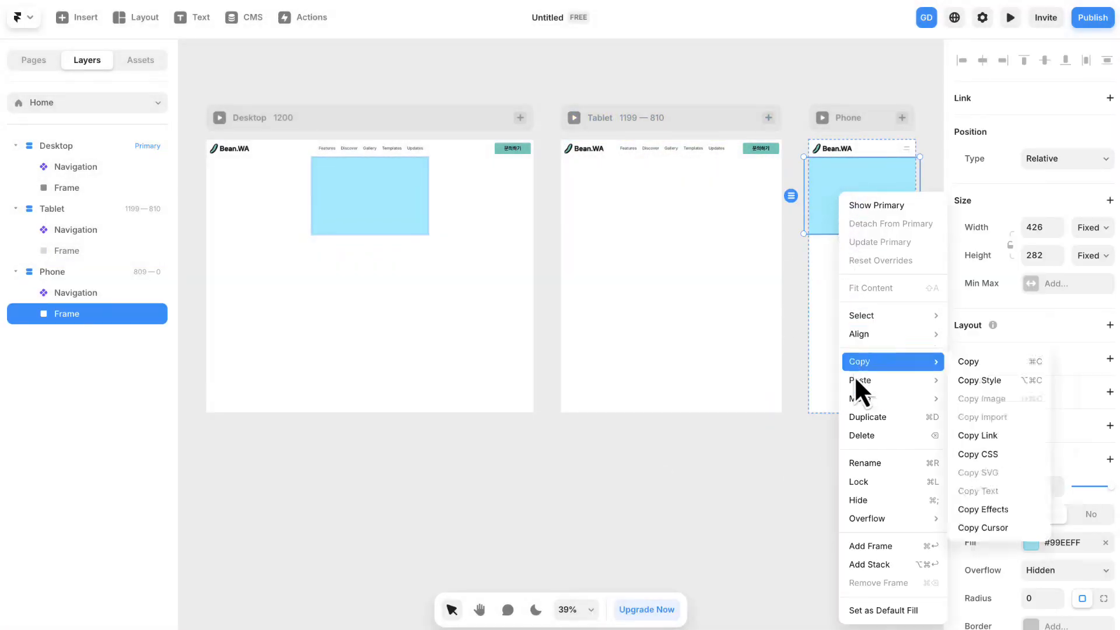
click(862, 436)
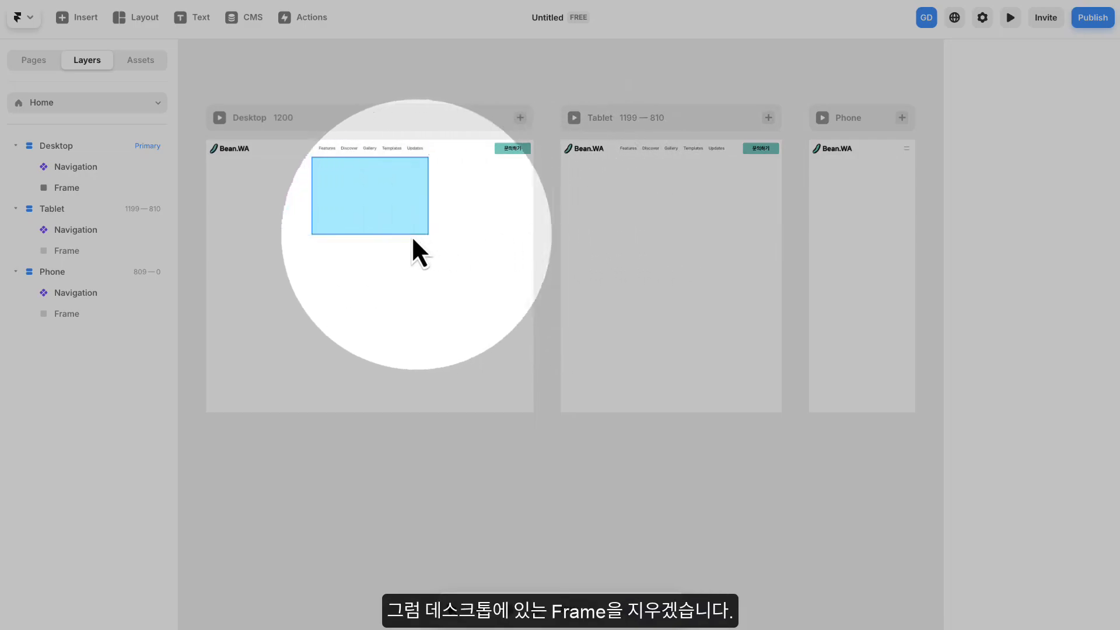
- Delete the blue Frame from the Desktop breakpoint
click(384, 198)
right_click(384, 198)
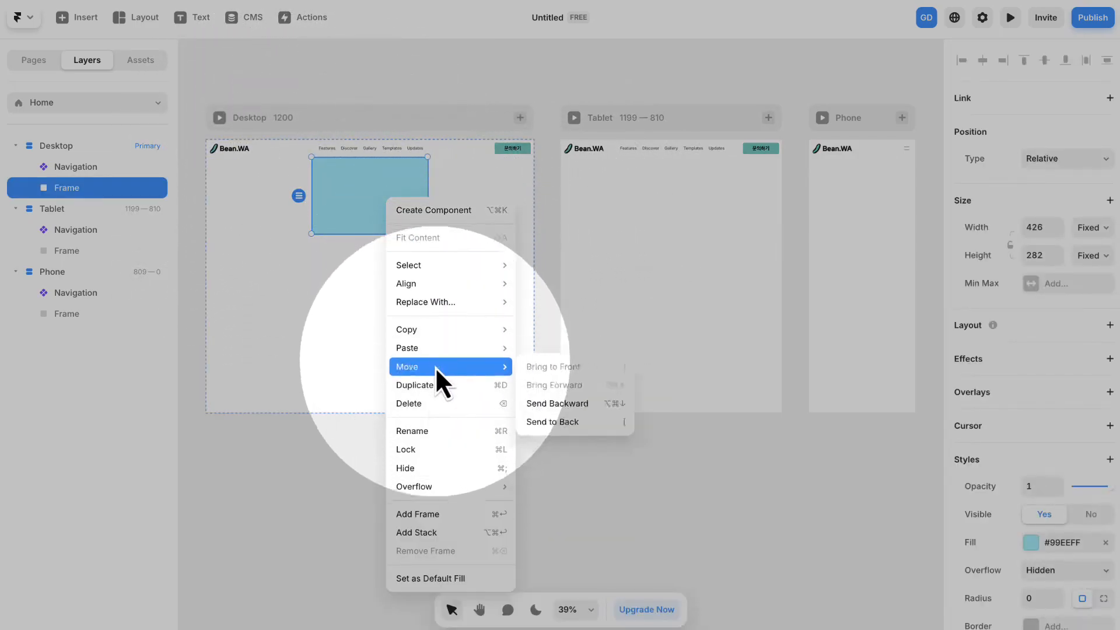
click(420, 401)
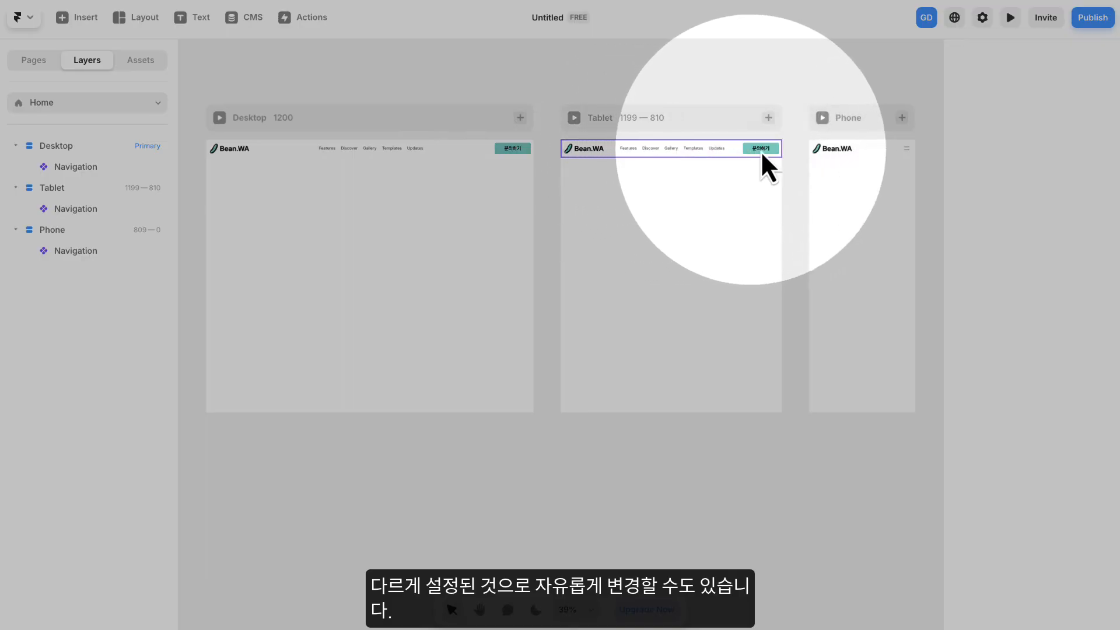
- Set the variant of the Navigation in the Tablet breakpoint to Phone
scroll(715, 149, up, 5)
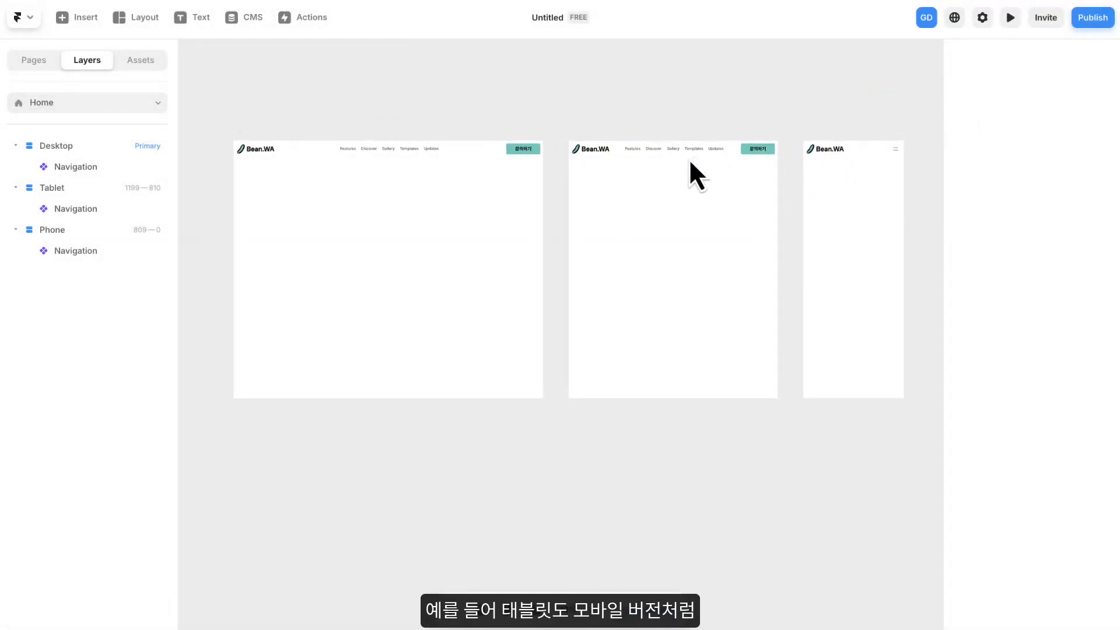
drag(733, 151, 574, 148)
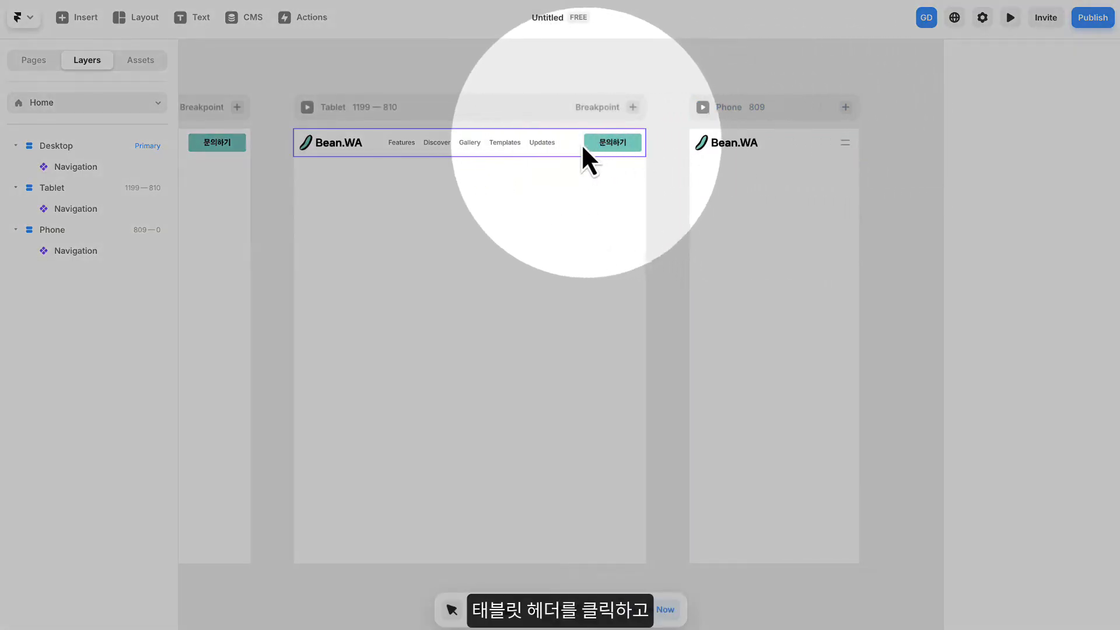
click(582, 145)
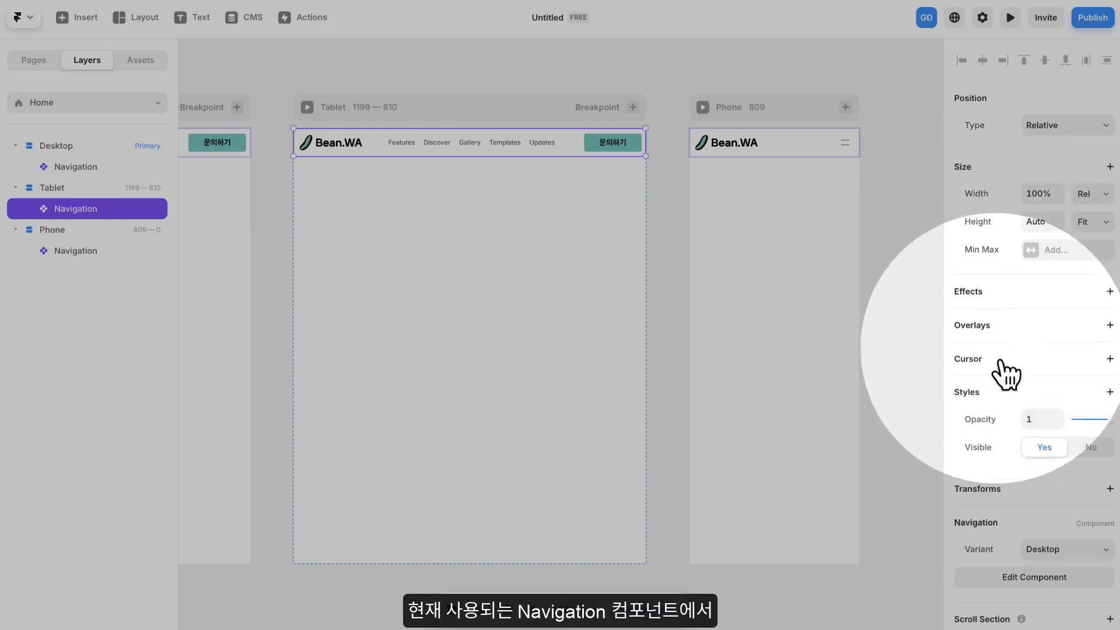
scroll(1024, 514, down, 1)
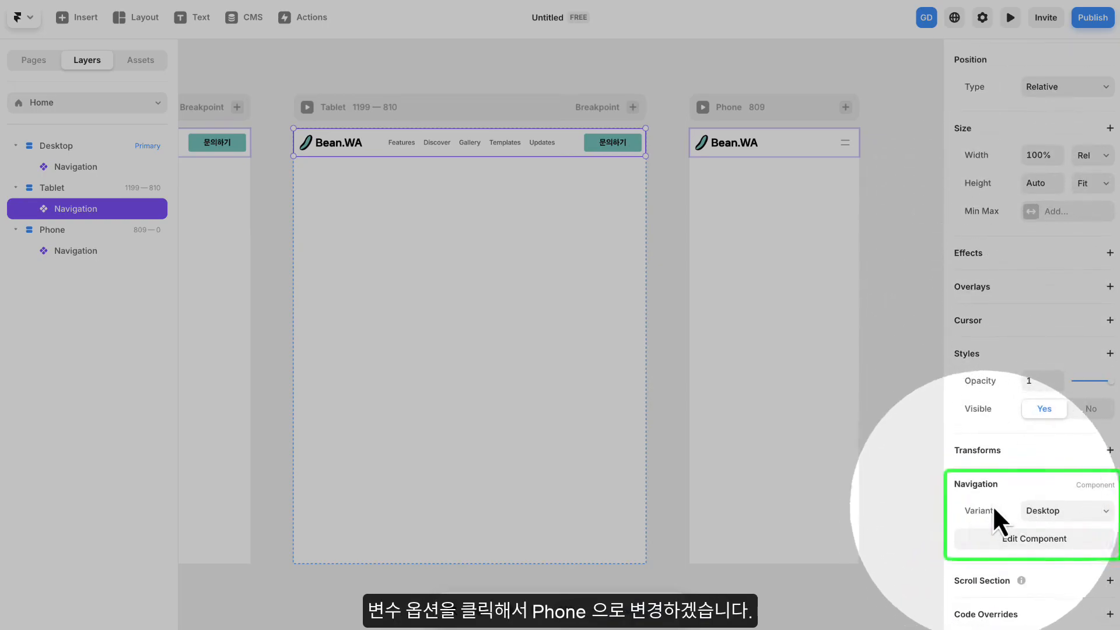
click(1052, 511)
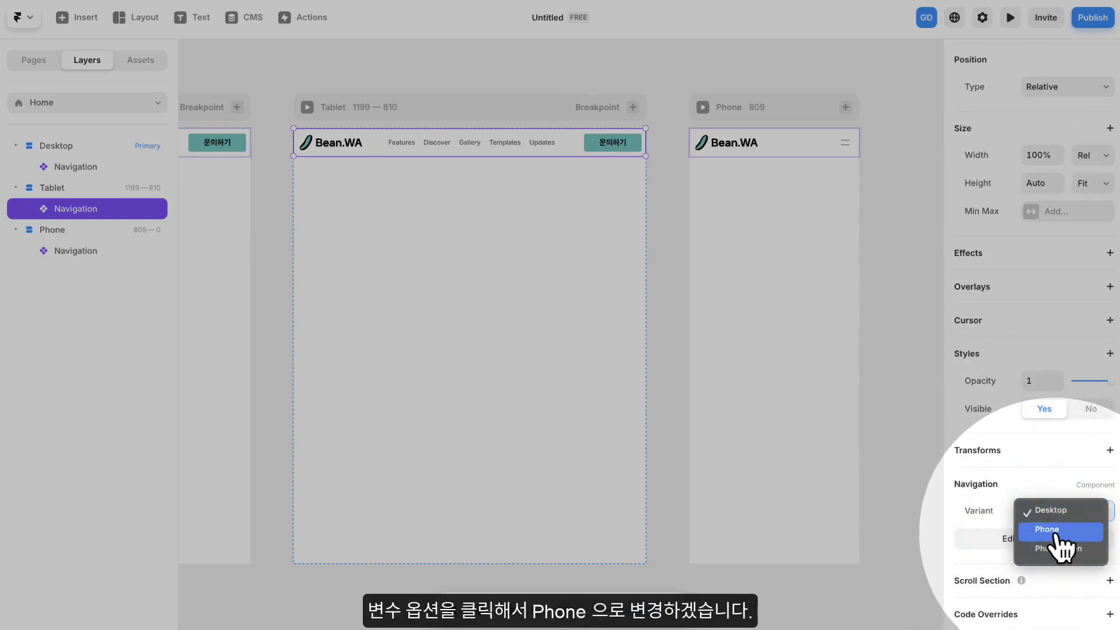
click(1054, 529)
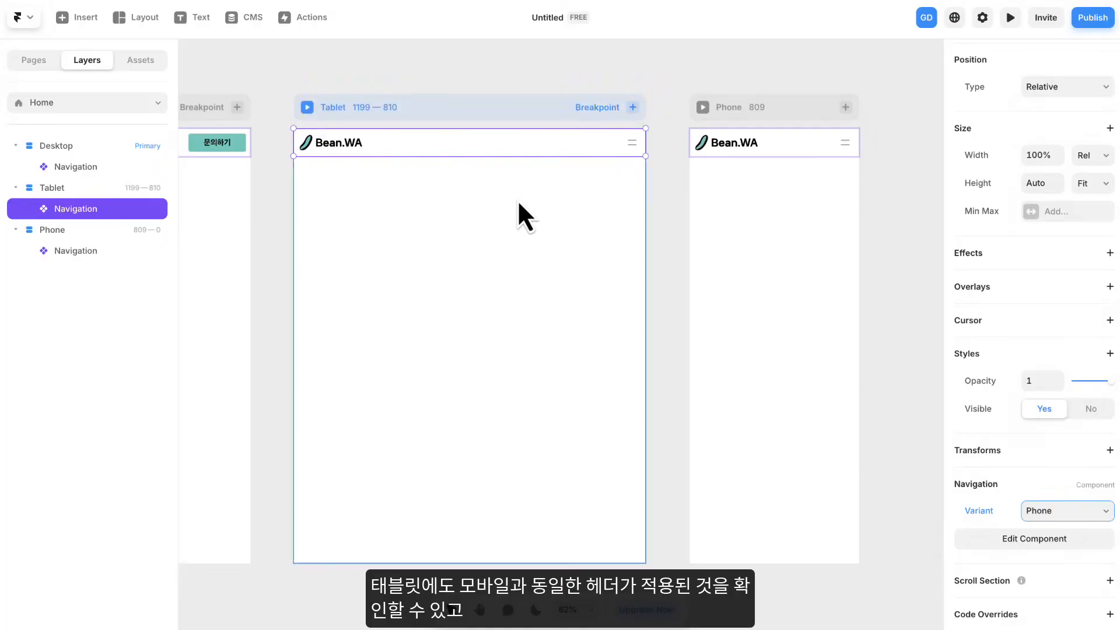
- Preview the Home page from the Desktop breakpoint and narrow the preview to about 394 px wide
scroll(517, 200, down, 5)
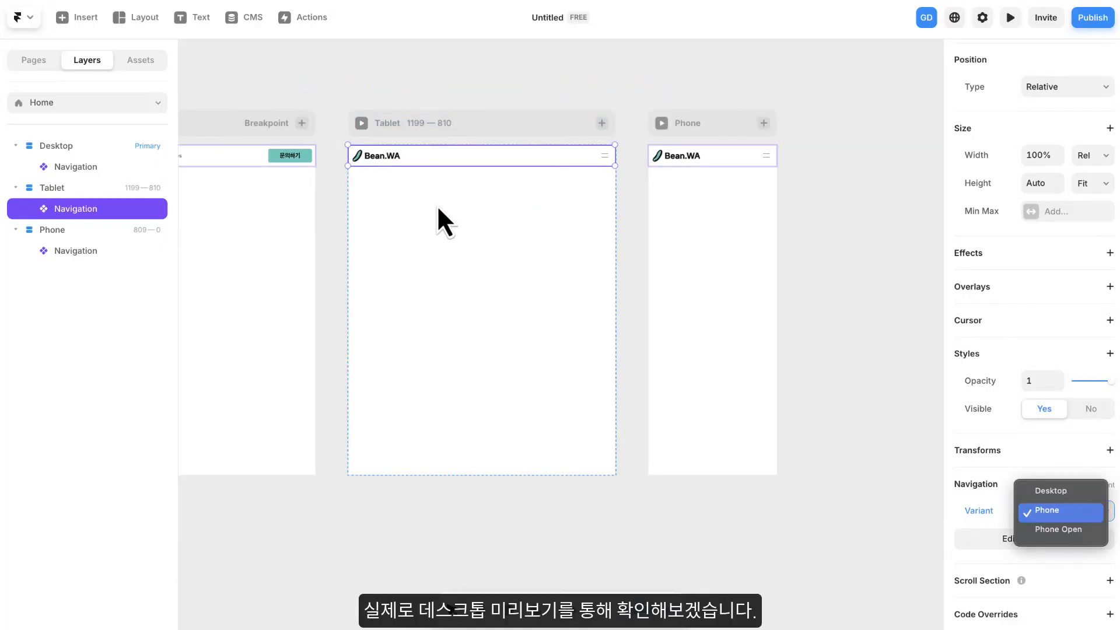
click(560, 201)
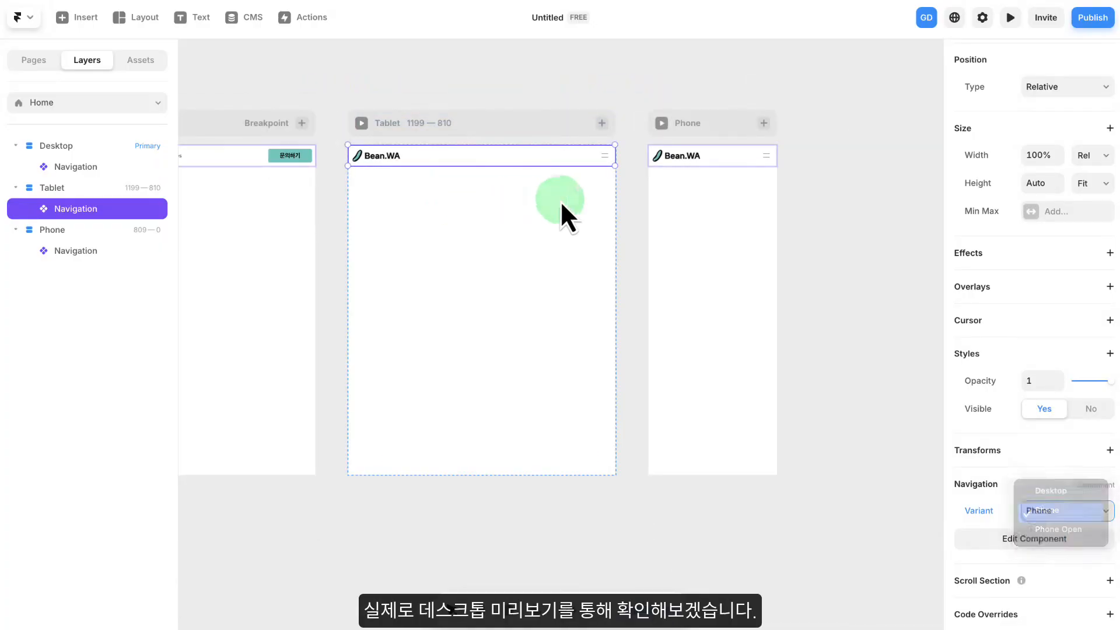
click(527, 72)
drag(428, 93, 601, 89)
scroll(537, 100, down, 1)
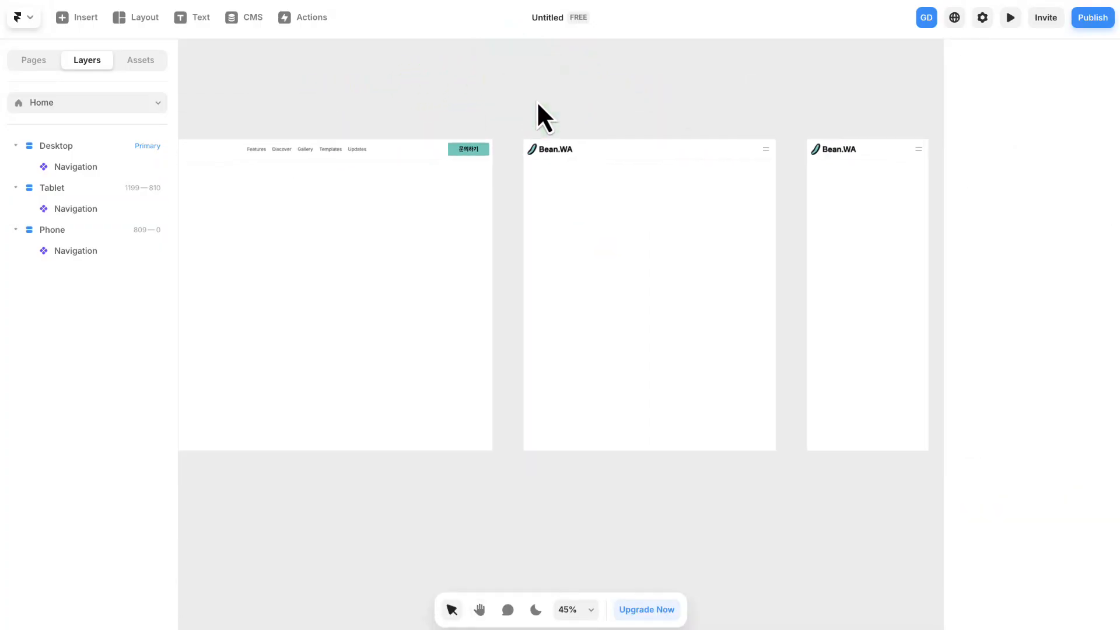
drag(370, 95, 443, 90)
click(206, 110)
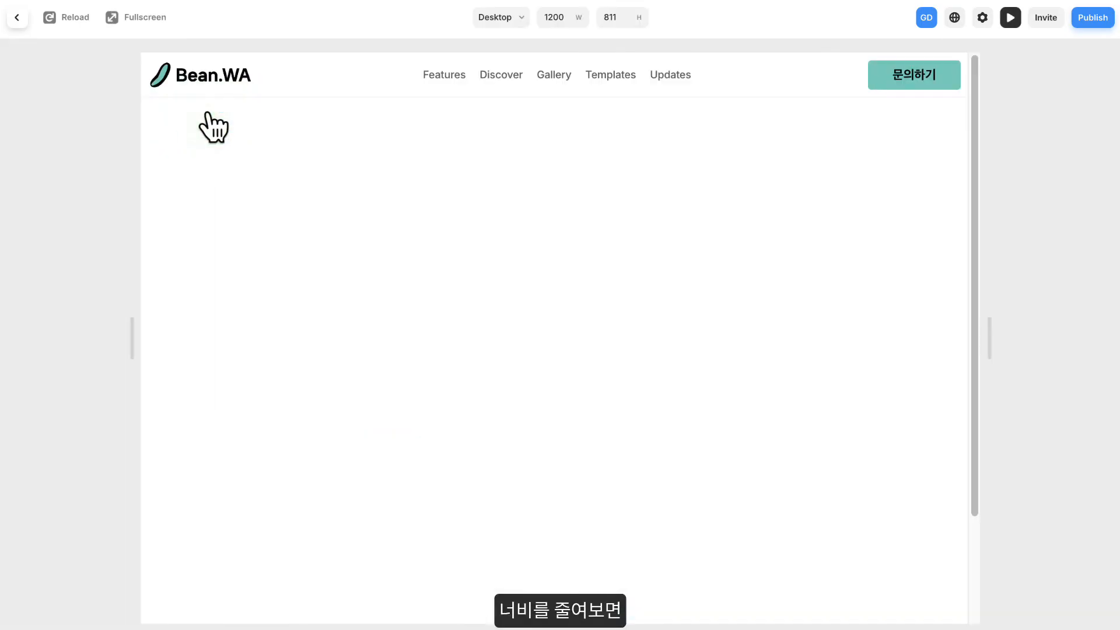
drag(993, 340, 706, 330)
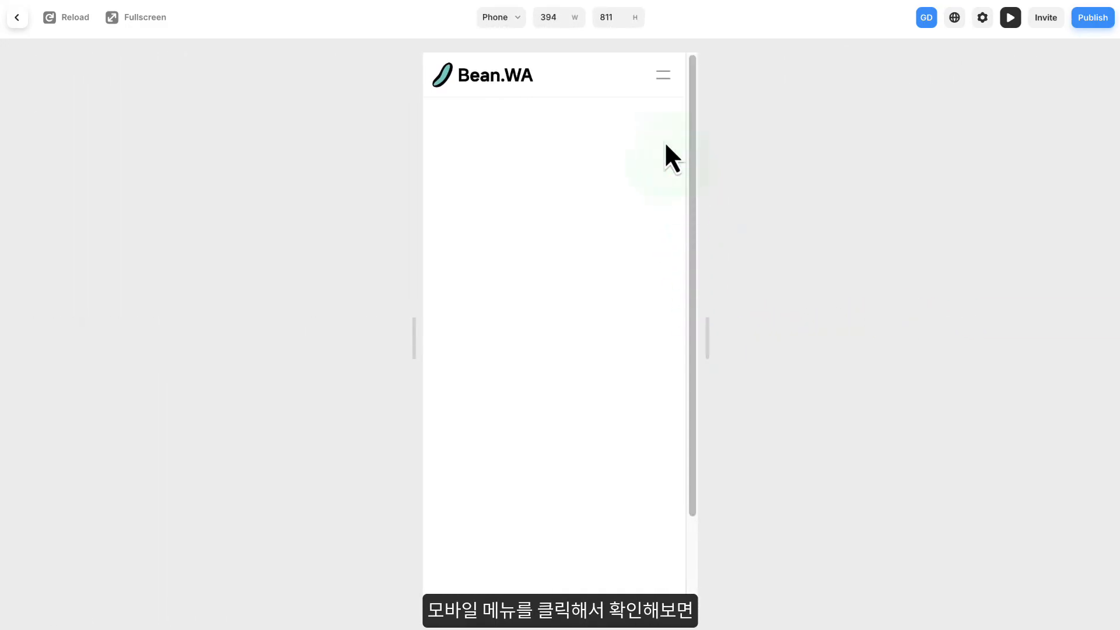
- Open and close the mobile menu in the preview, then widen it to about 1208 px and return to editing
click(657, 82)
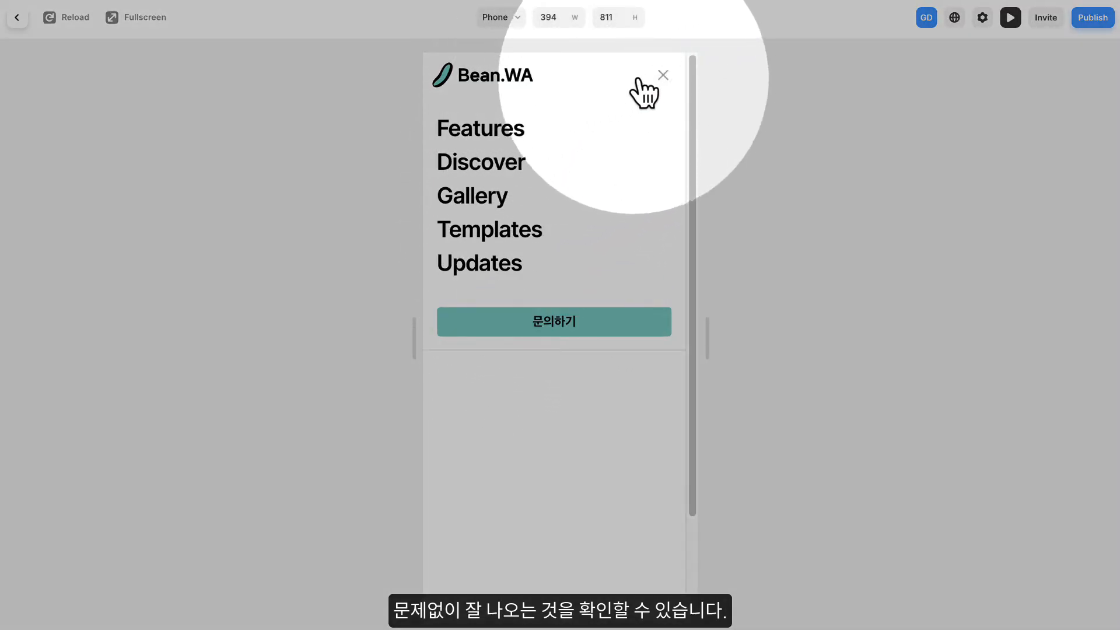
click(663, 75)
drag(708, 332, 990, 325)
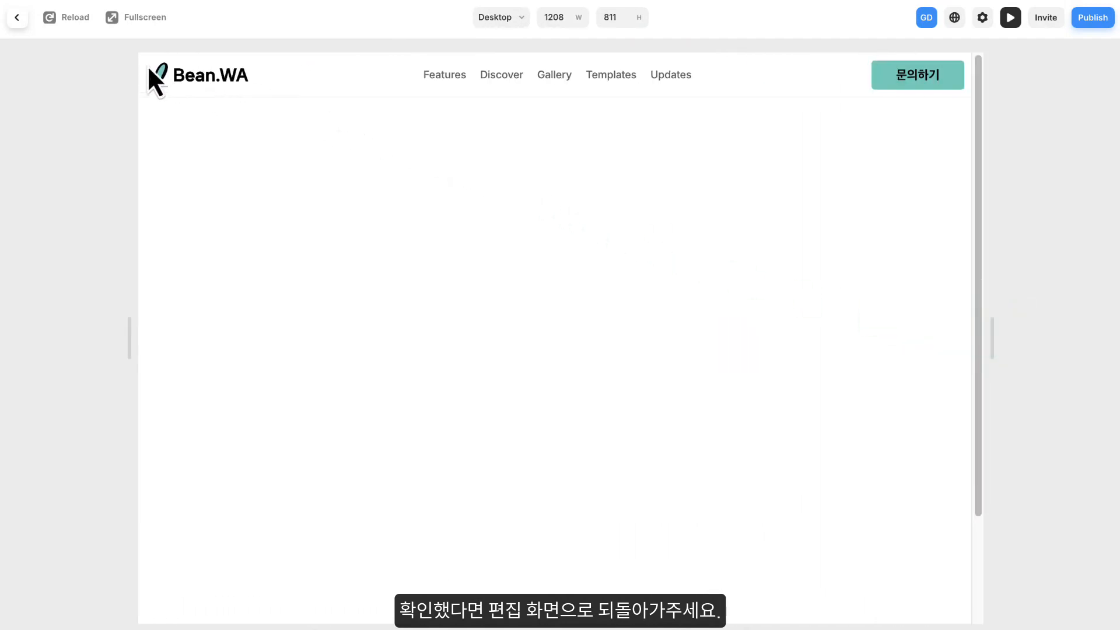
click(17, 18)
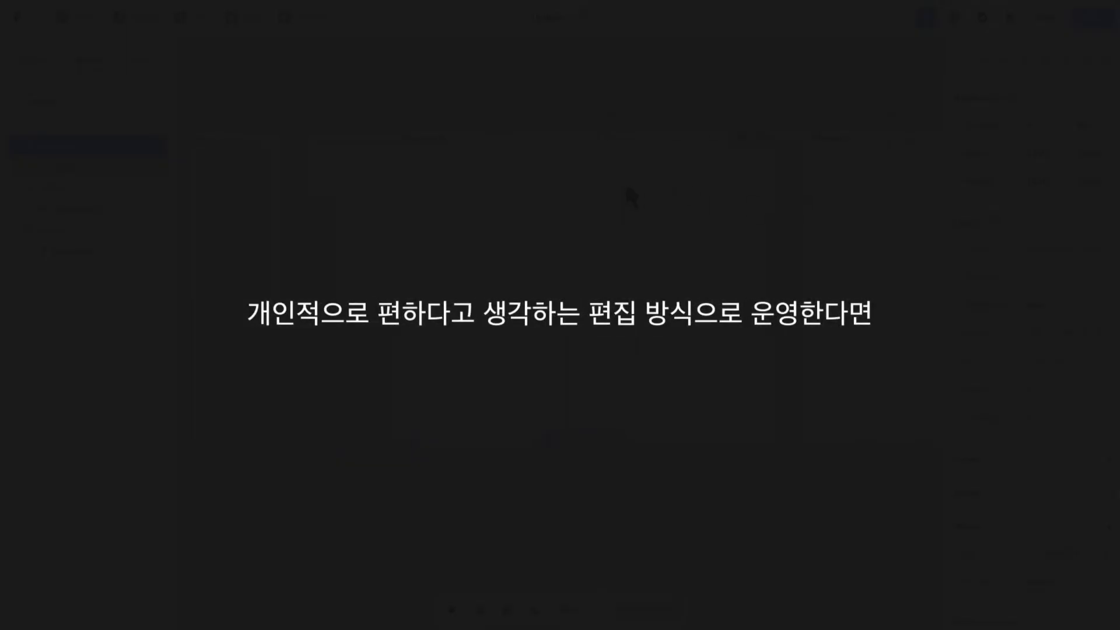
- Wrap the Navigation in the Desktop breakpoint in a Stack
scroll(626, 187, up, 3)
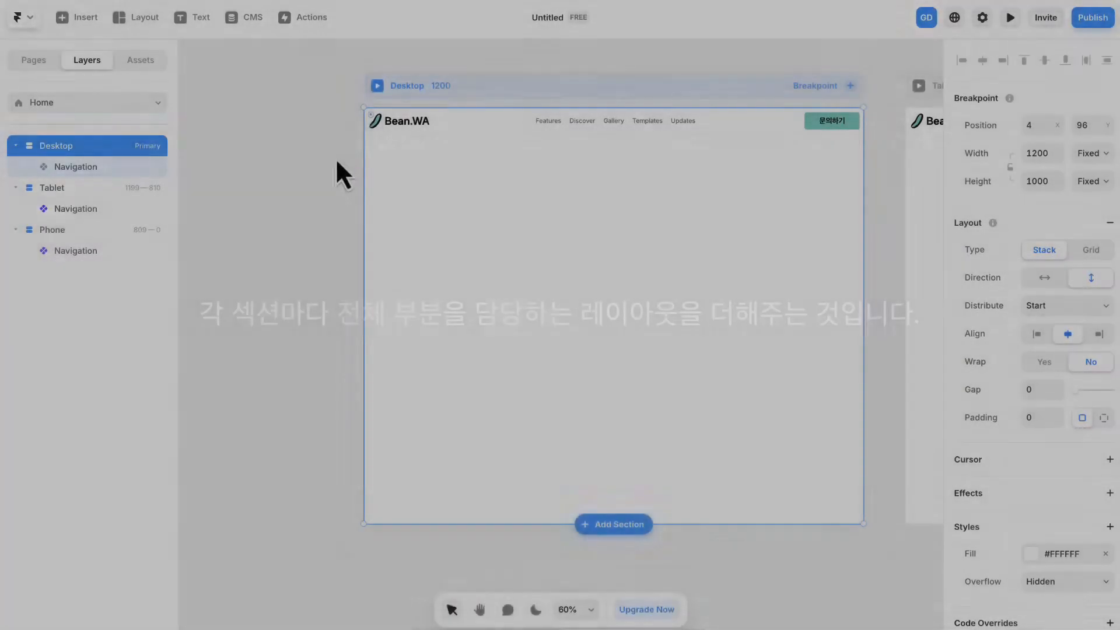
drag(335, 170, 277, 165)
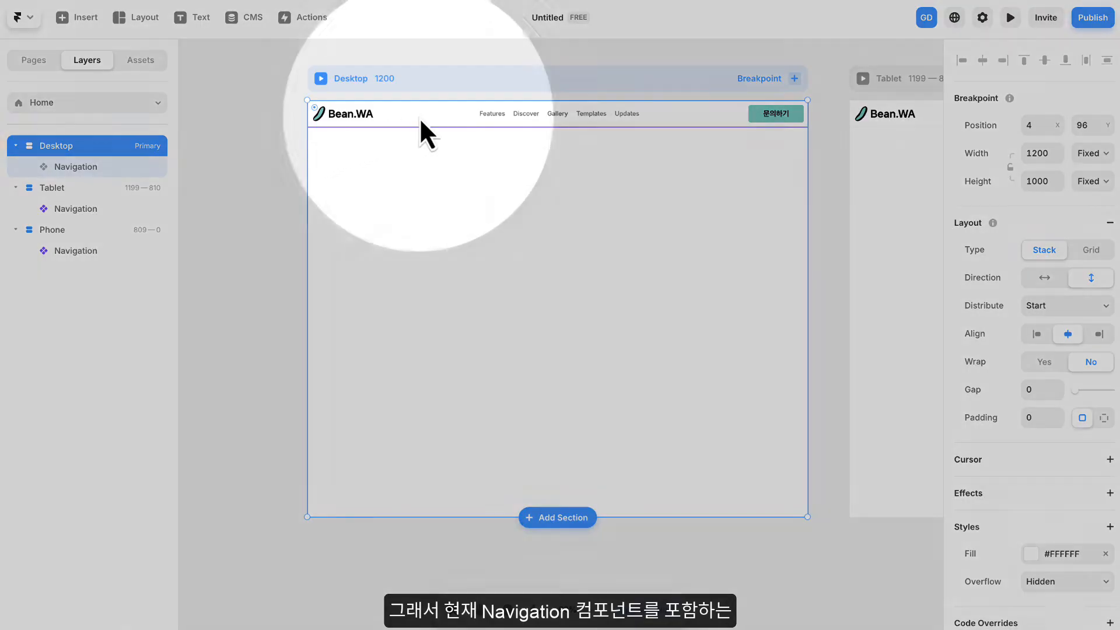
click(431, 117)
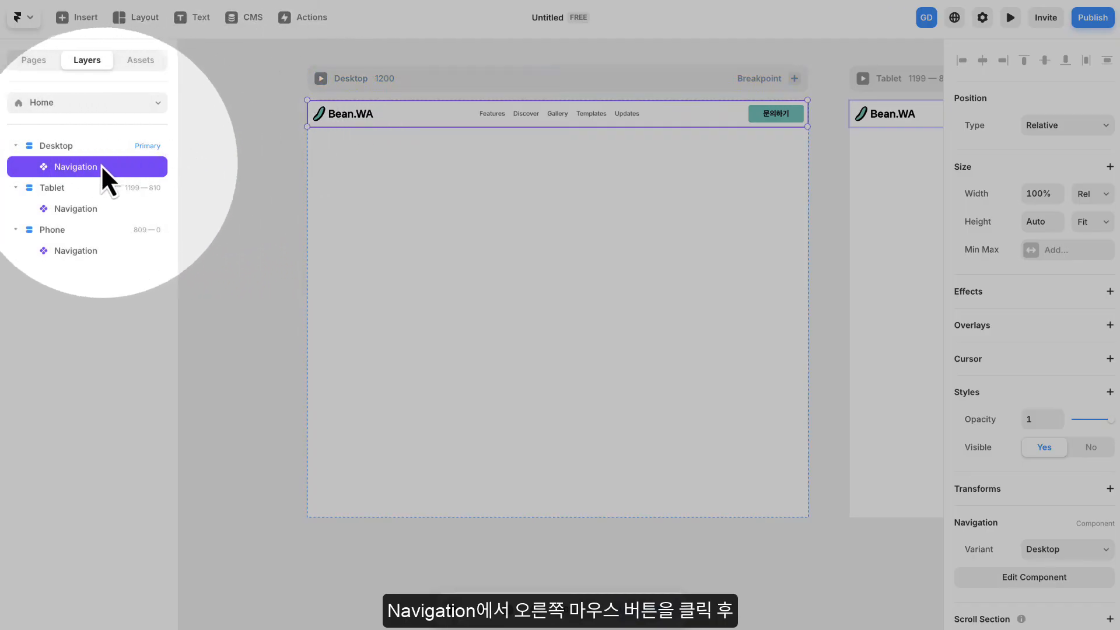
right_click(96, 166)
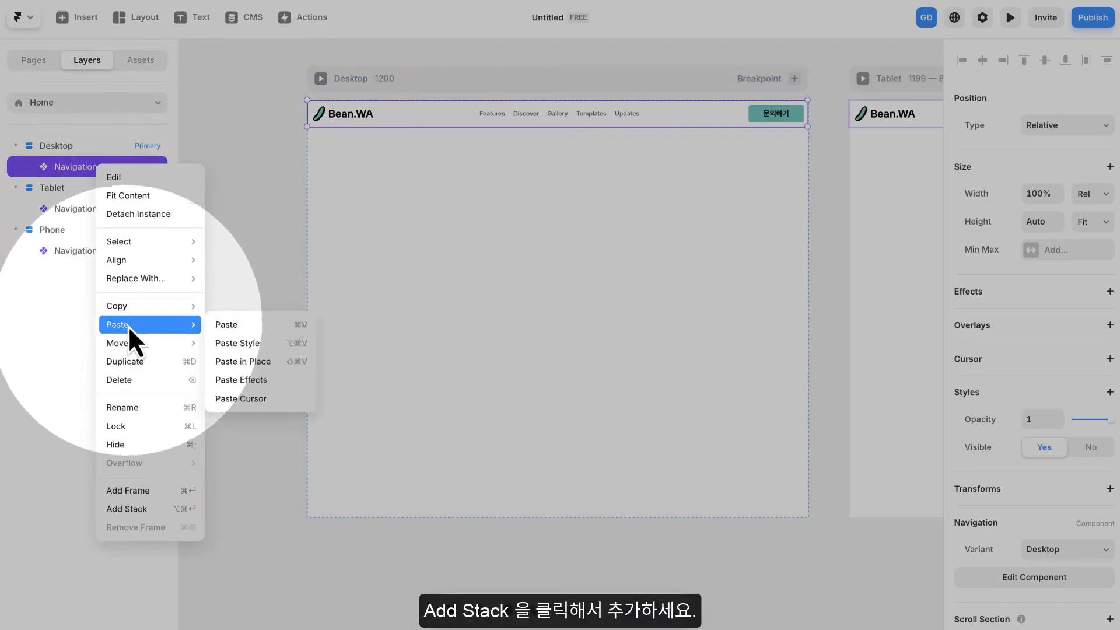
click(139, 508)
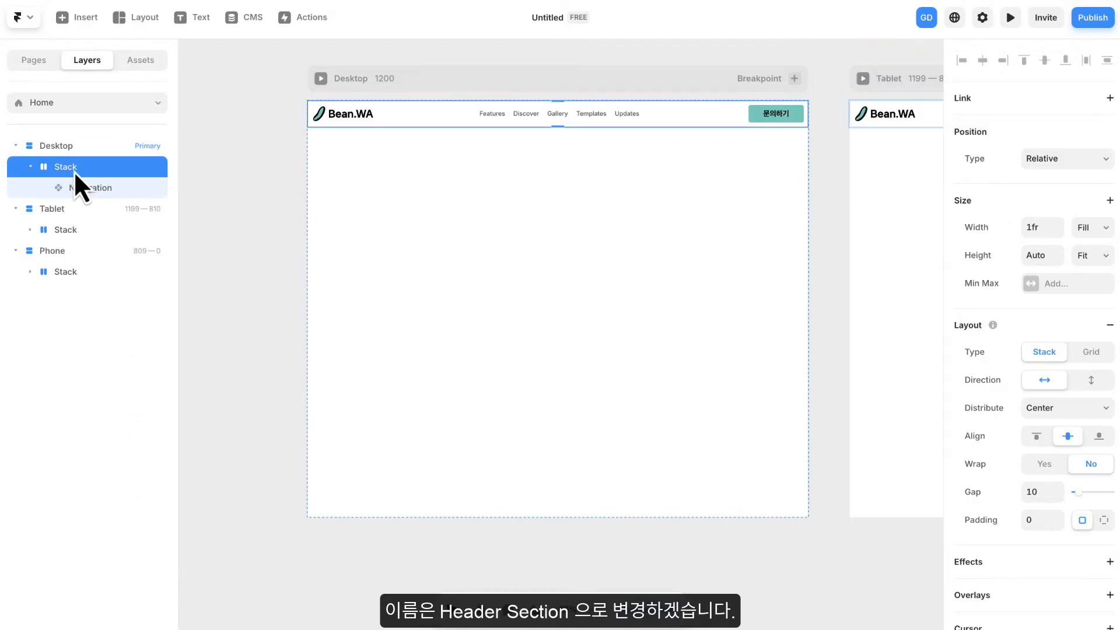
- Rename the Stack around the Desktop Navigation as Header Section
double_click(67, 167)
text(ㅇ)
key(BackSpace)
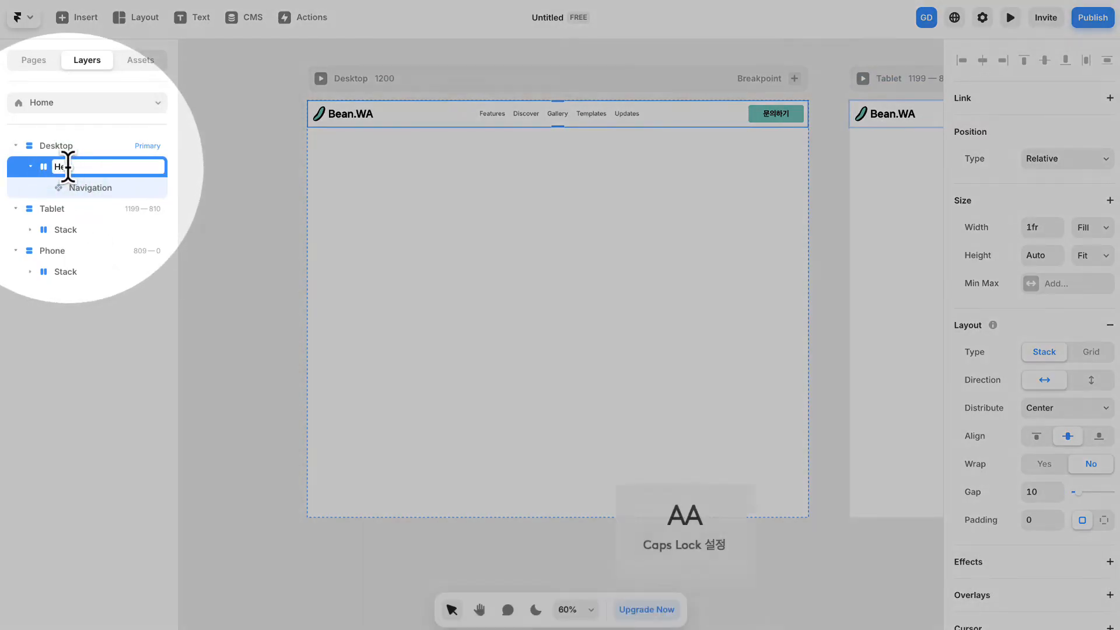
text(Header Secti)
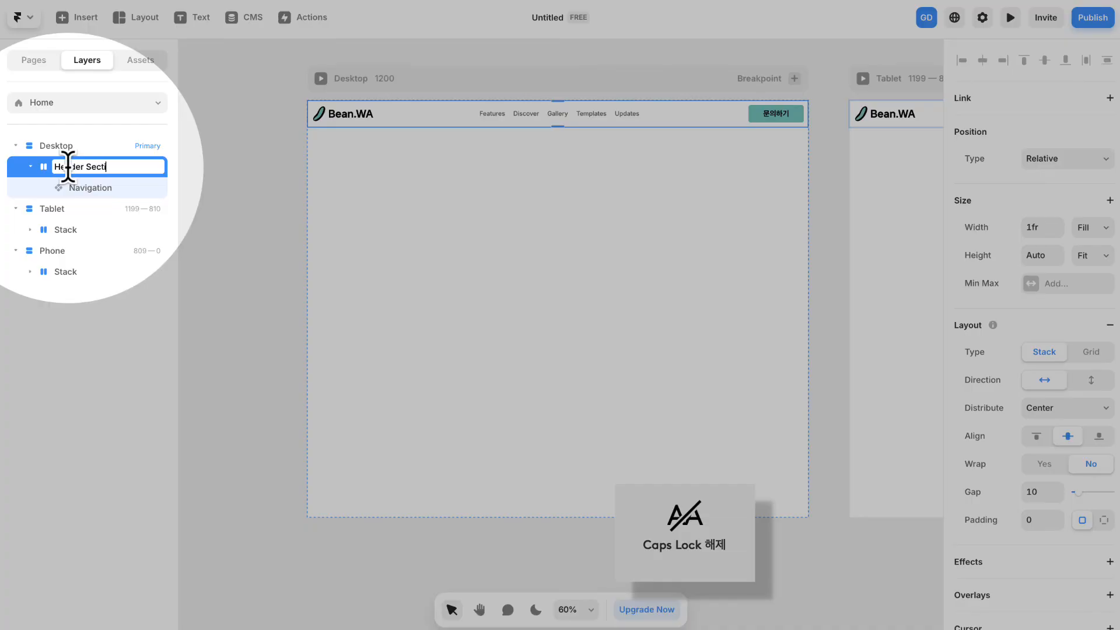
text(on)
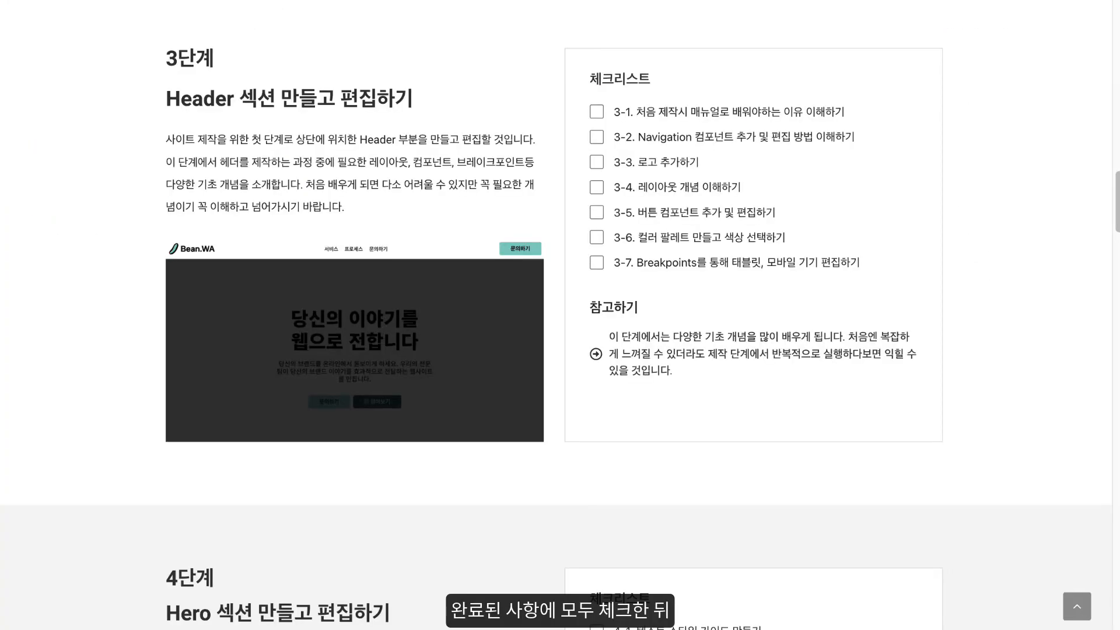
- Switch to the course checklist page and tick items 3-1 to 3-7 for the Header section
click(596, 115)
click(597, 188)
click(596, 212)
click(597, 237)
click(597, 262)
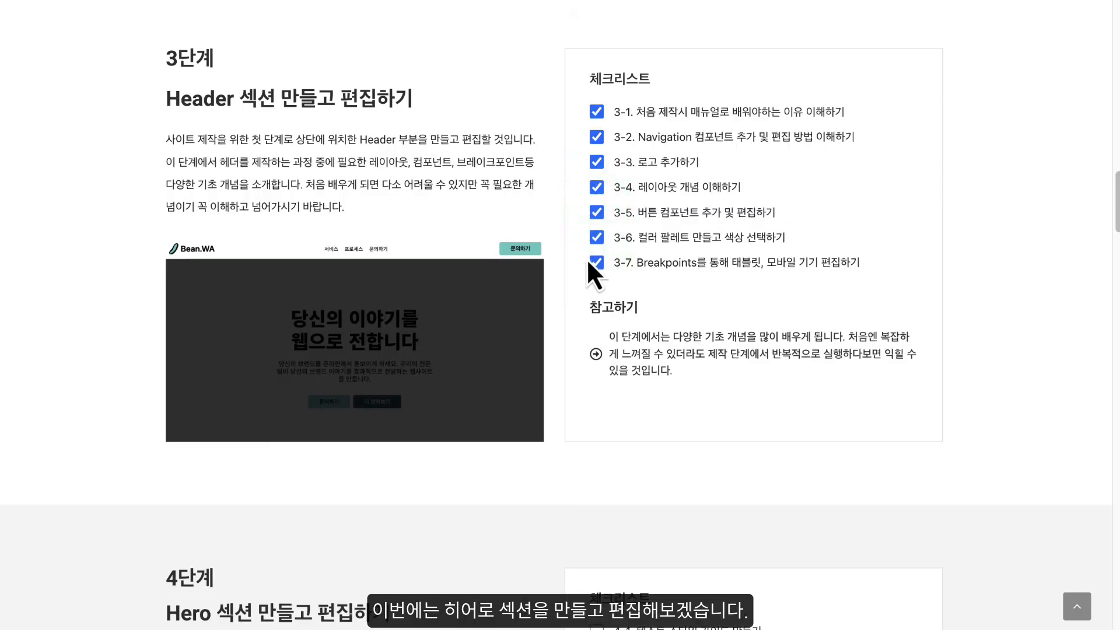
scroll(586, 258, down, 8)
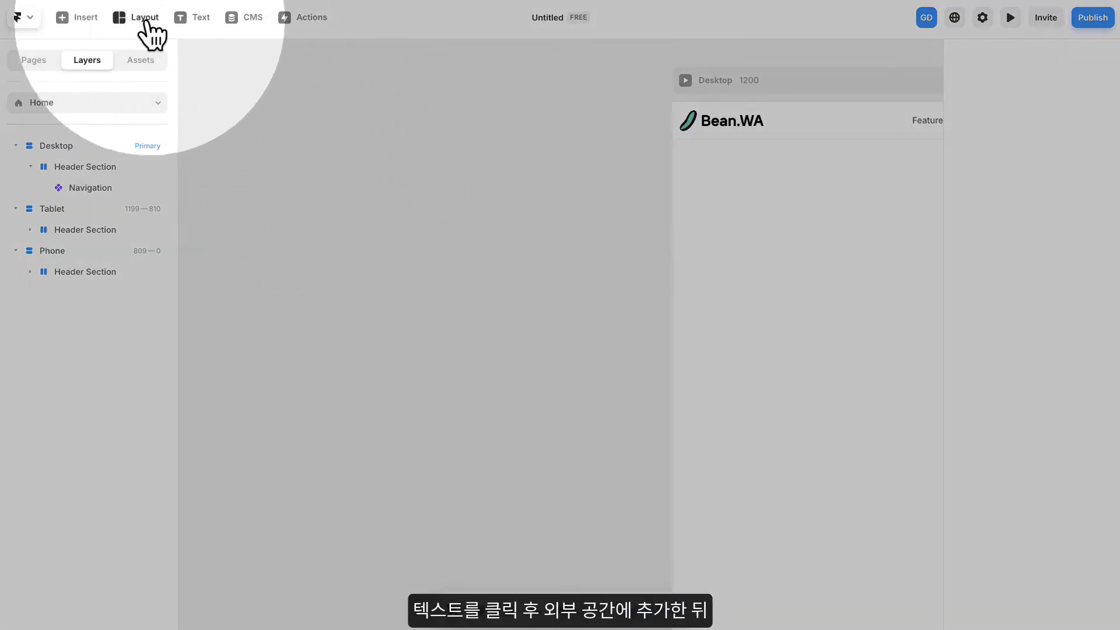
- Add a text reading "Heading 1" on the empty canvas outside the Desktop breakpoint
click(186, 18)
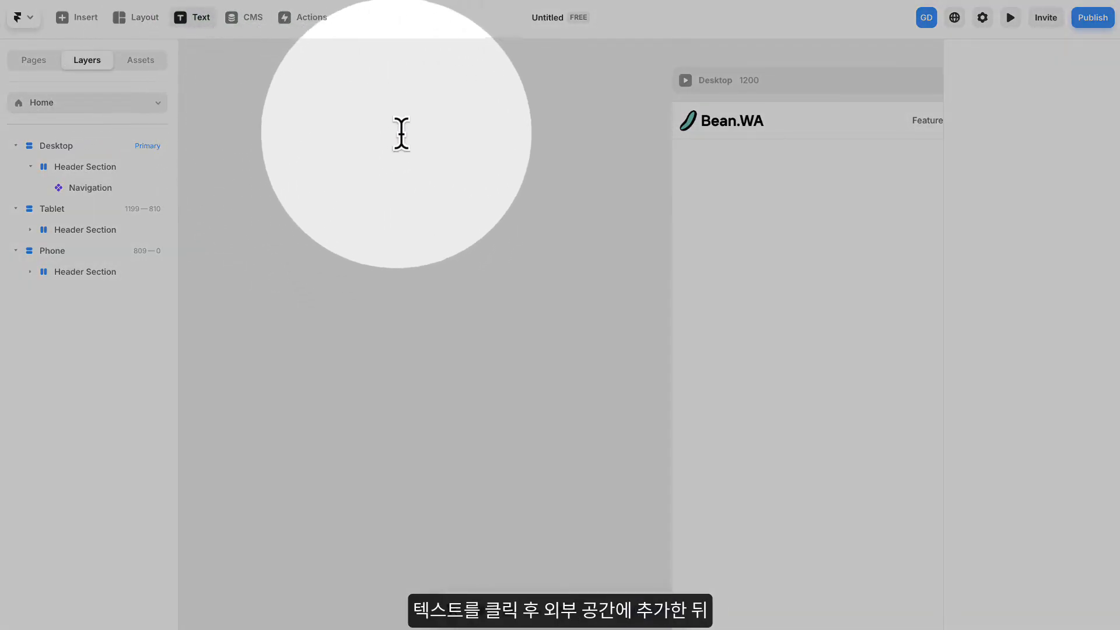
click(429, 163)
text(d)
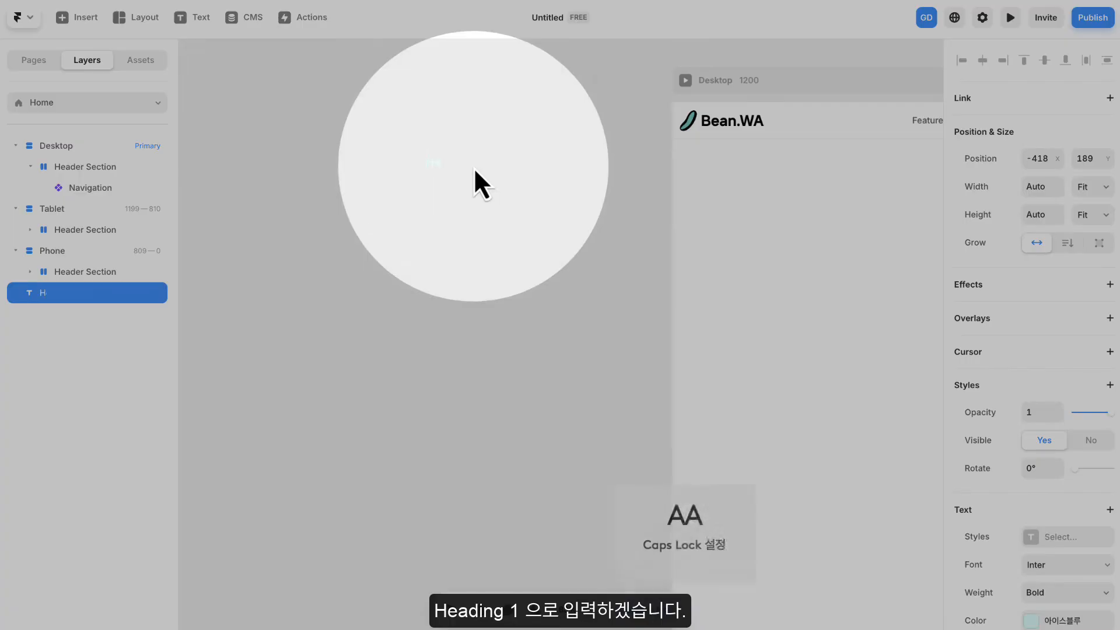
key(Caps_Lock)
text(eda)
text(ing)
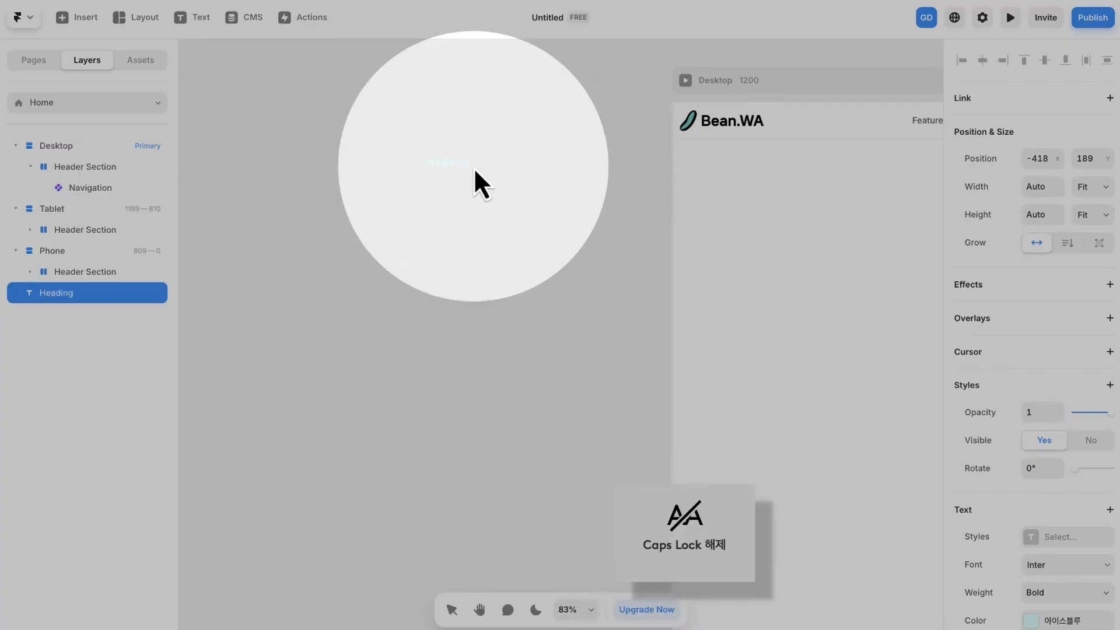
text( 1)
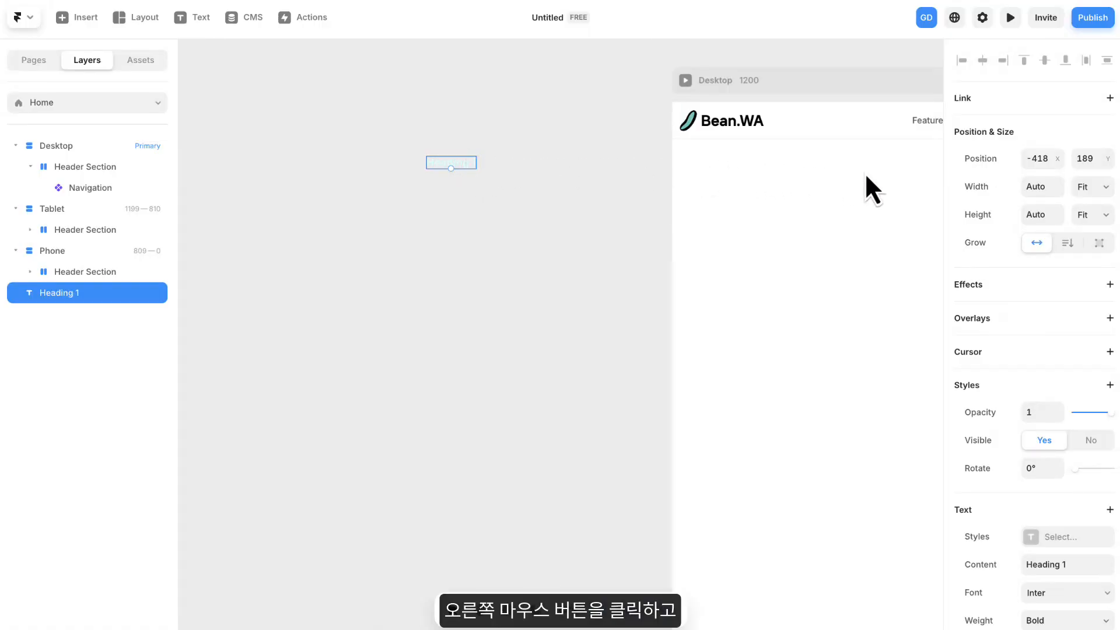
- Wrap the Heading 1 text in a Stack with both width and height set to Fit Content
right_click(456, 166)
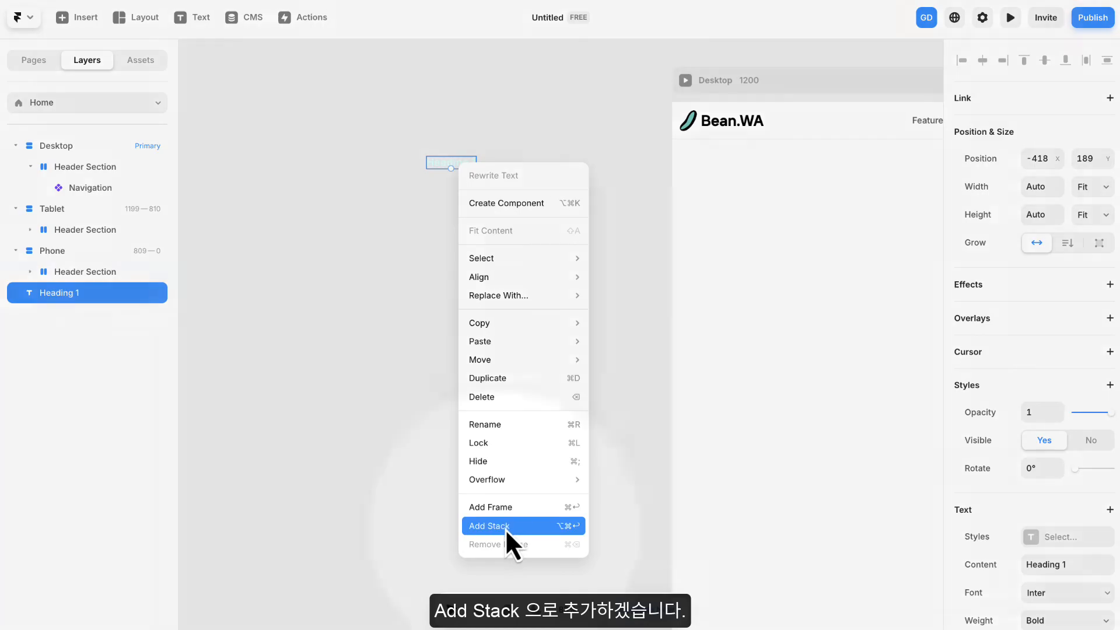
click(505, 526)
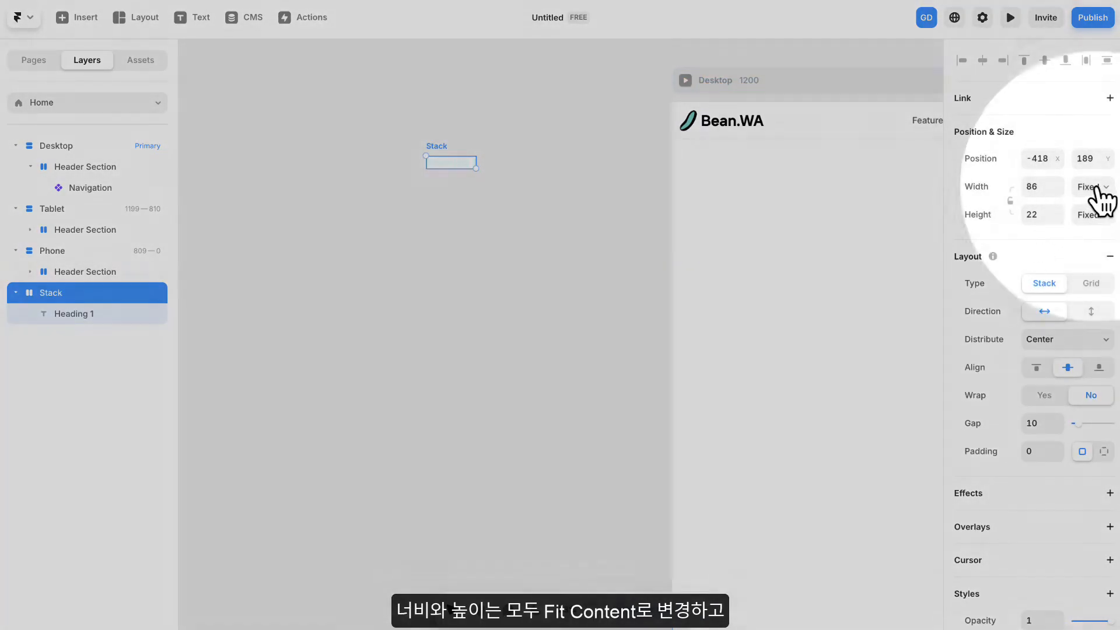
click(1093, 186)
click(1096, 256)
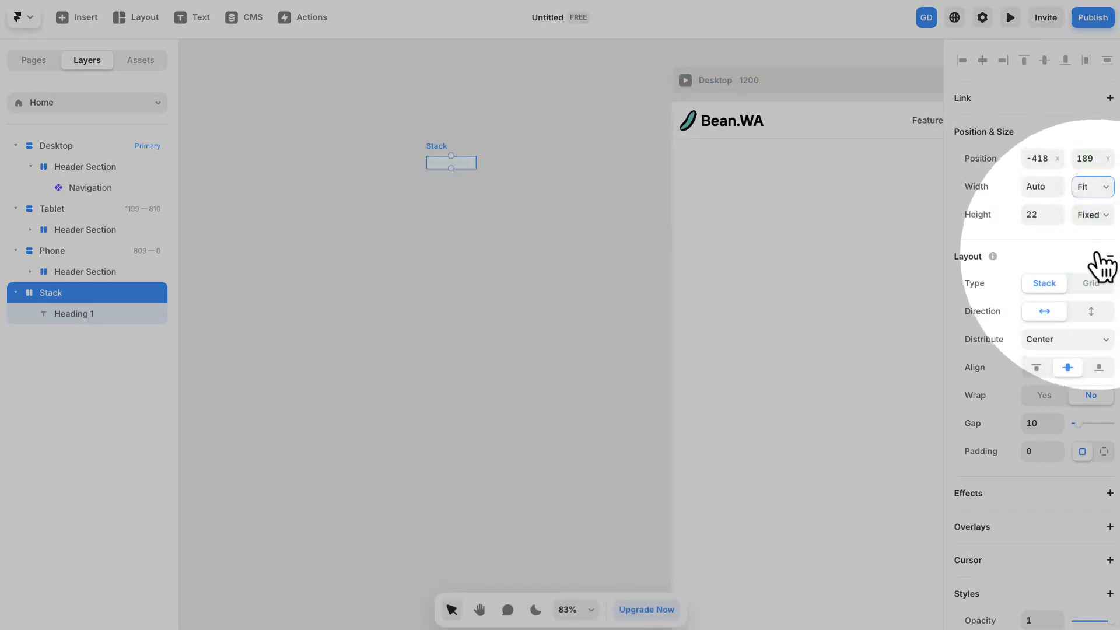
click(1092, 215)
click(1099, 277)
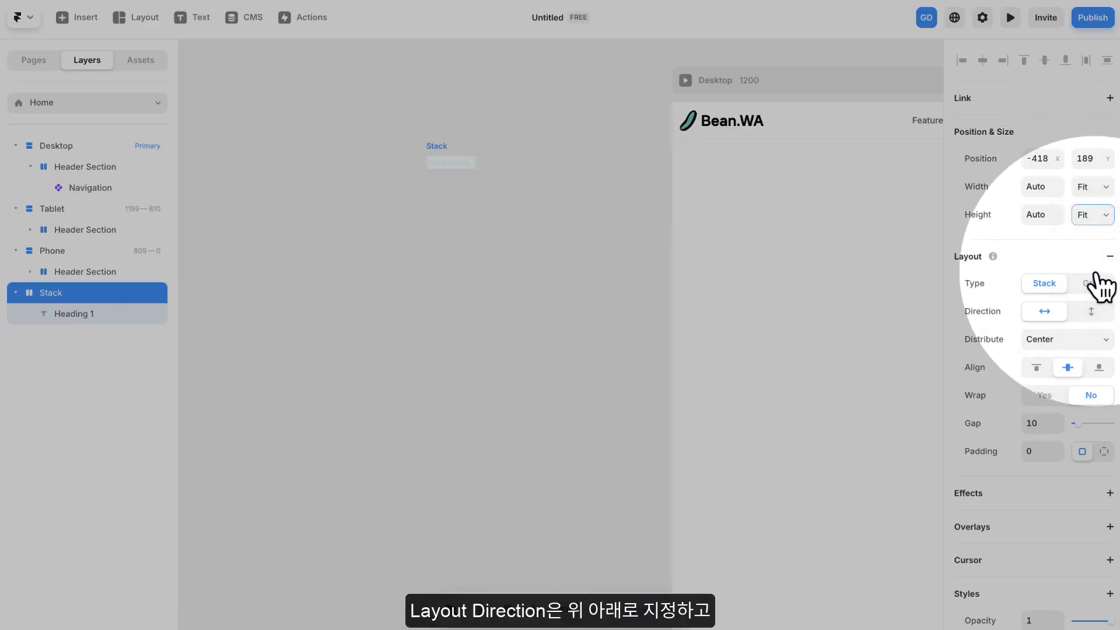
- Set the Heading 1 Stack's layout direction to vertical with left alignment, and remove its fill
click(1086, 312)
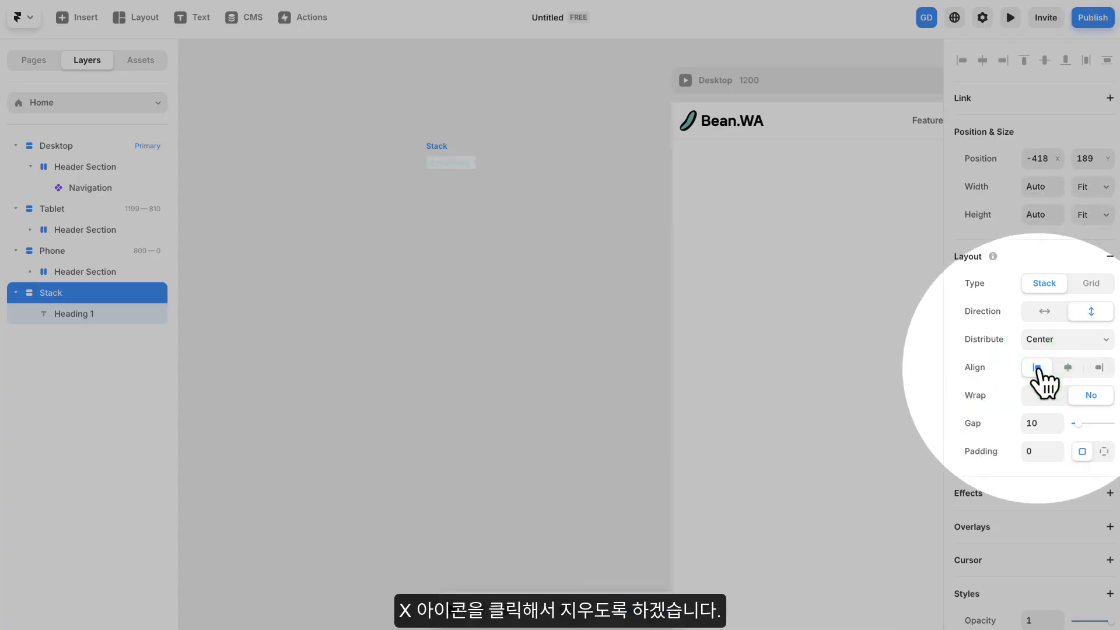
scroll(1032, 383, down, 5)
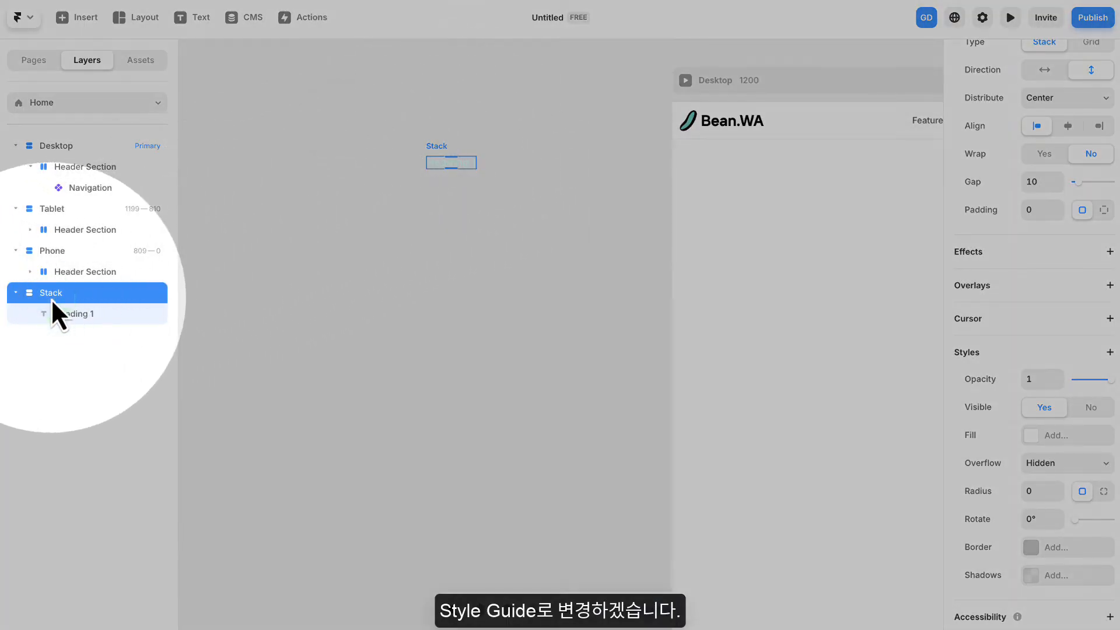
- Rename the Stack layer containing the Heading 1 text to "Style Guide"
double_click(51, 296)
text(s)
key(BackSpace)
key(Caps_Lock)
text(S)
key(Caps_Lock)
text(tyl)
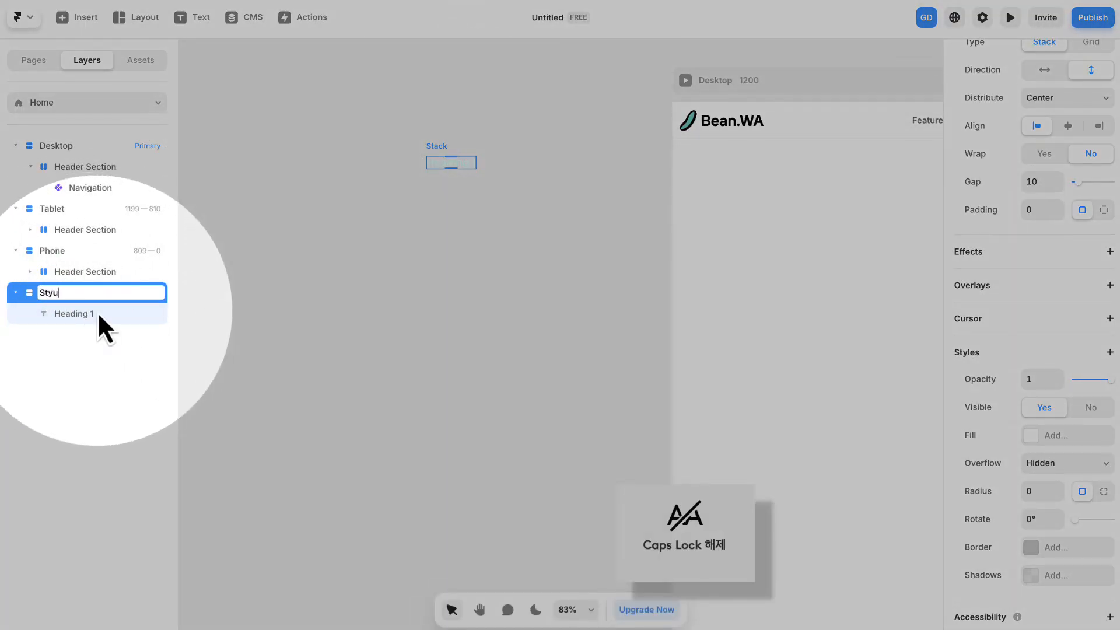
text(e gu)
key(Caps_Lock)
key(Caps_Lock)
text(uide)
key(Return)
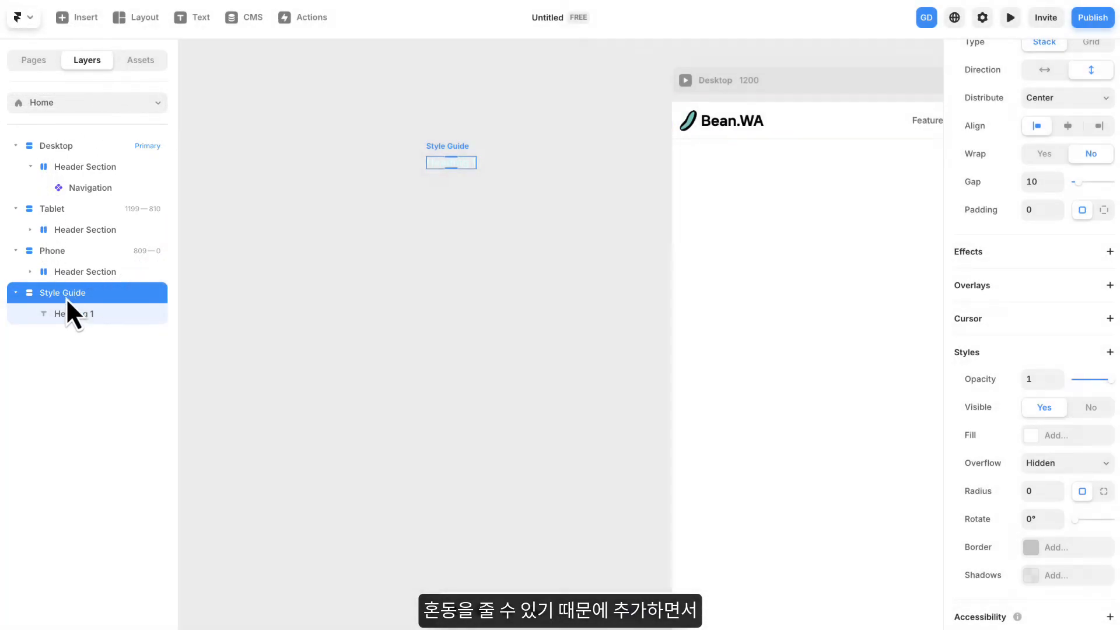
- Apply the saved 다크블루 color style to the Heading 1 text in the Style Guide
click(74, 317)
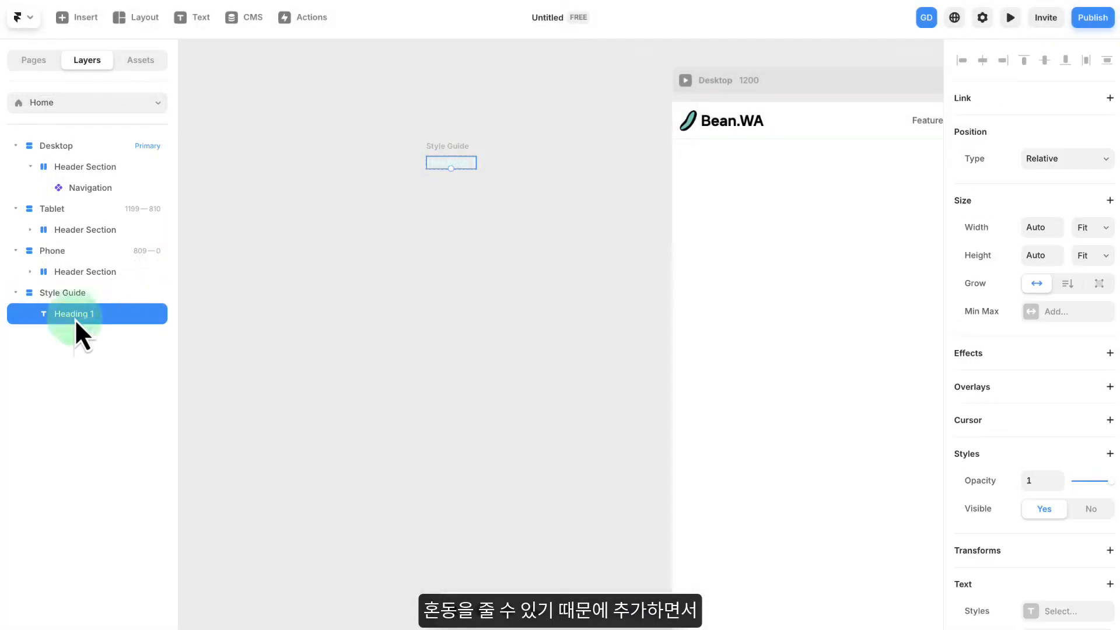
scroll(983, 430, down, 6)
click(1062, 347)
click(811, 540)
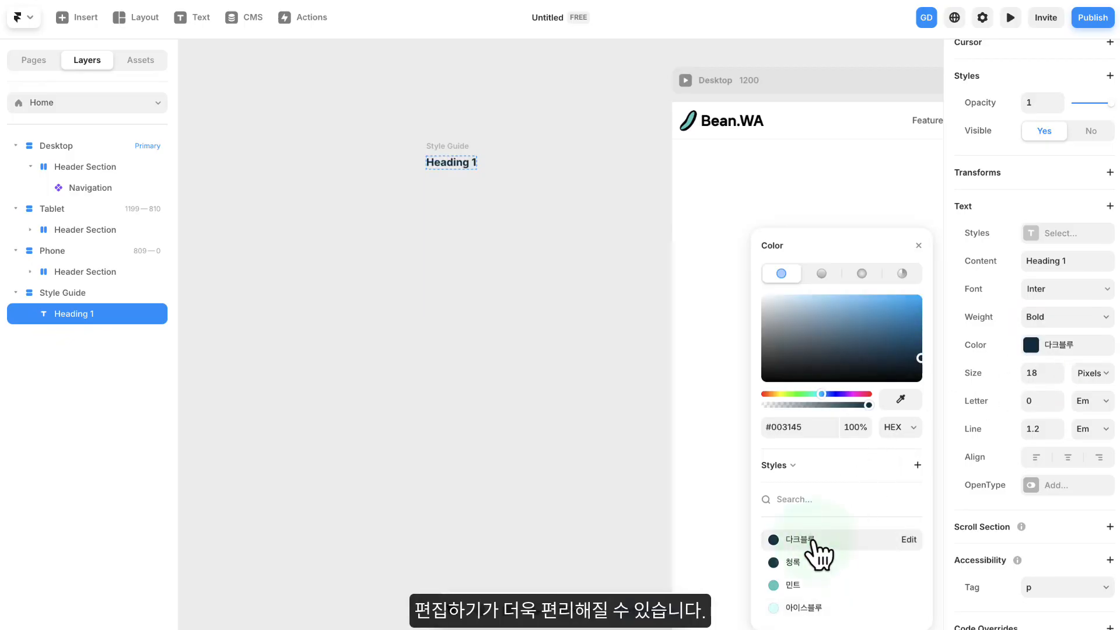
click(919, 246)
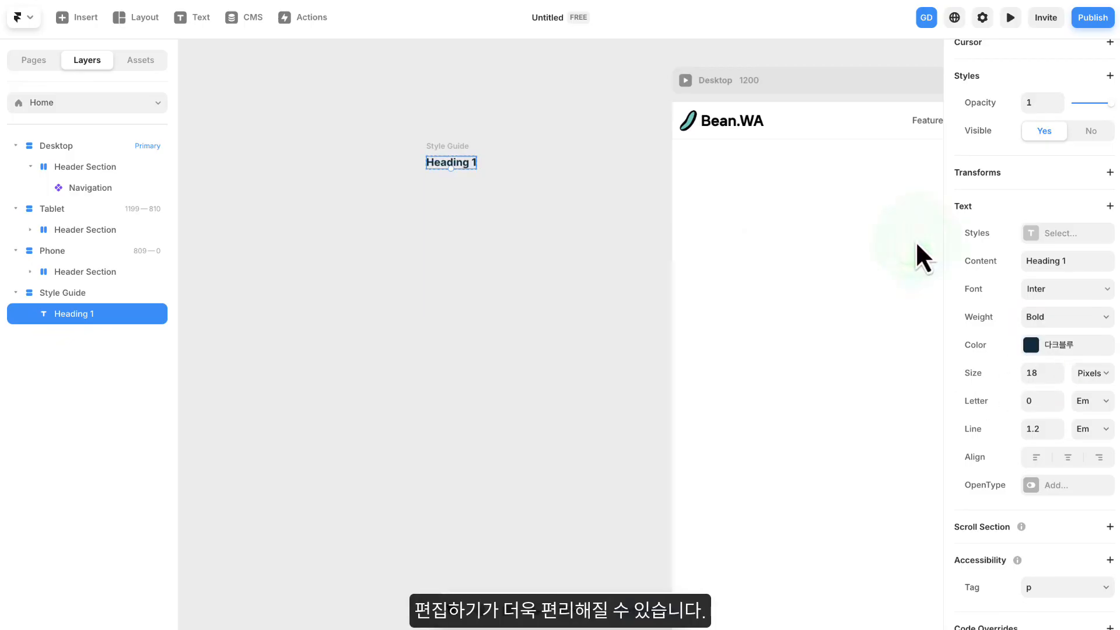
click(456, 281)
- Duplicate the Heading 1 text four times inside the Style Guide stack
click(446, 166)
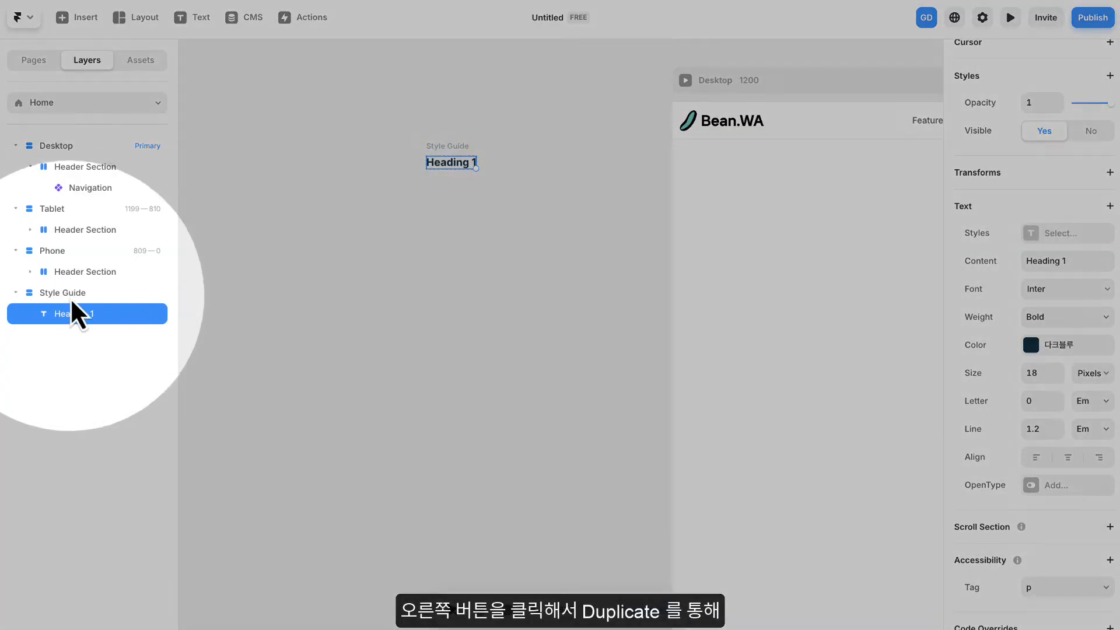
right_click(78, 314)
click(124, 456)
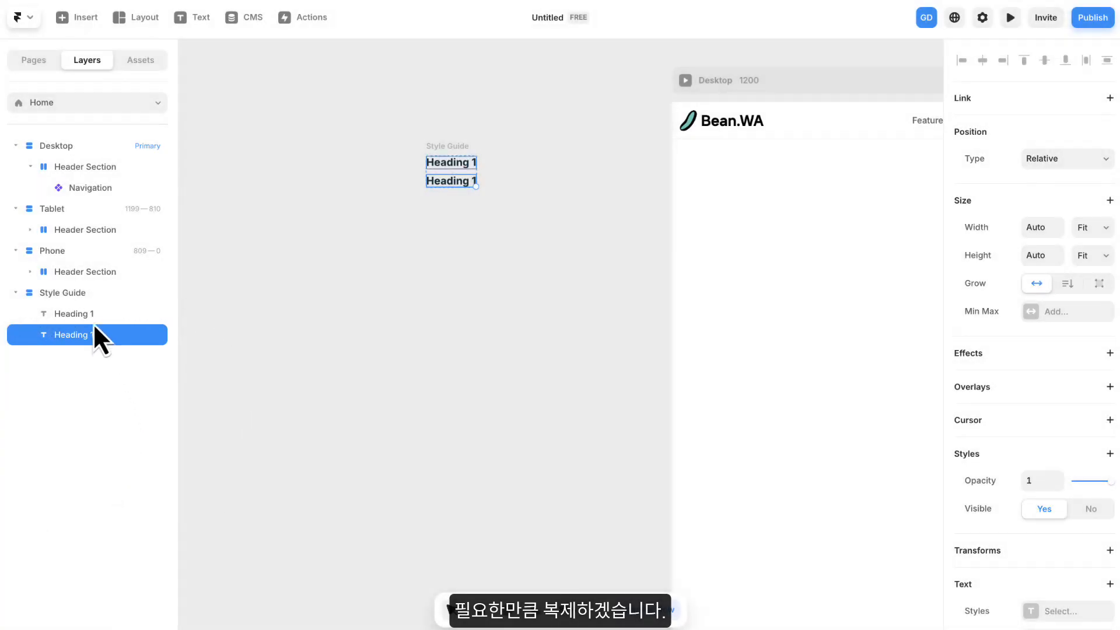
right_click(91, 339)
click(120, 457)
right_click(90, 339)
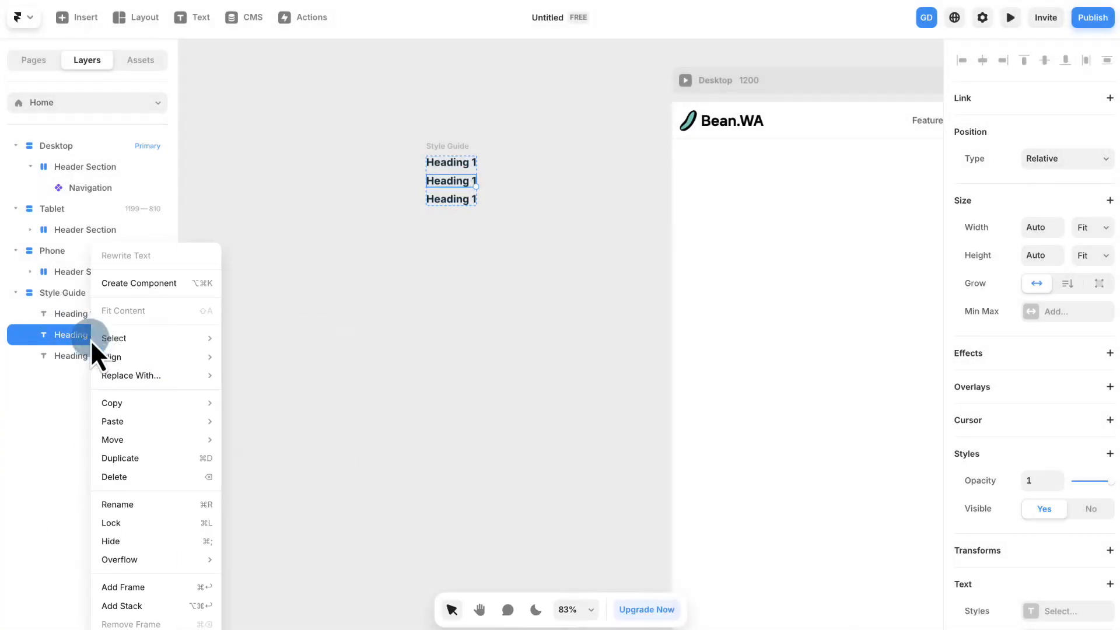
click(133, 458)
right_click(89, 337)
click(122, 457)
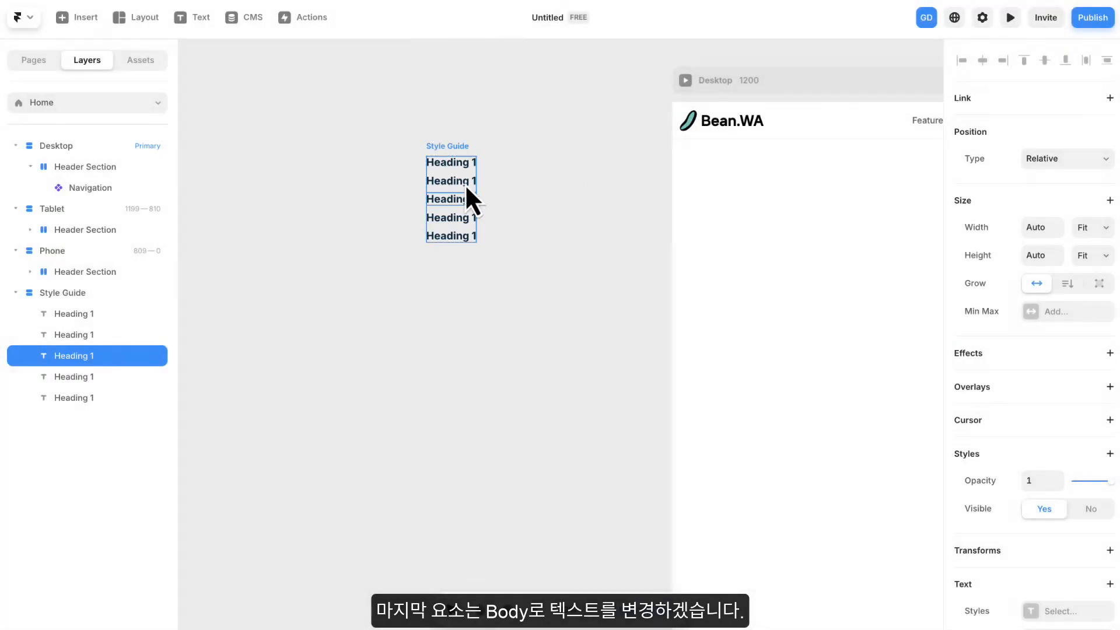
- Change the text of the four copies to Heading 2, Heading 3, Heading 4 and Body, in order
scroll(464, 182, up, 3)
click(471, 186)
double_click(471, 186)
key(Right)
key(Right)
key(BackSpace)
text(2)
click(480, 208)
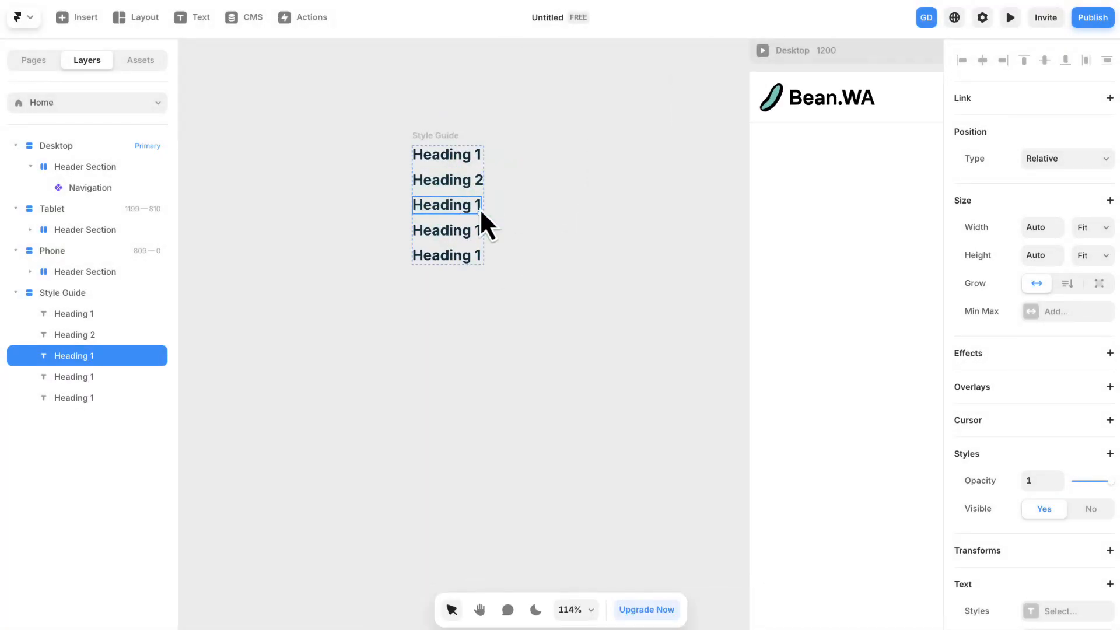
double_click(470, 208)
key(Right)
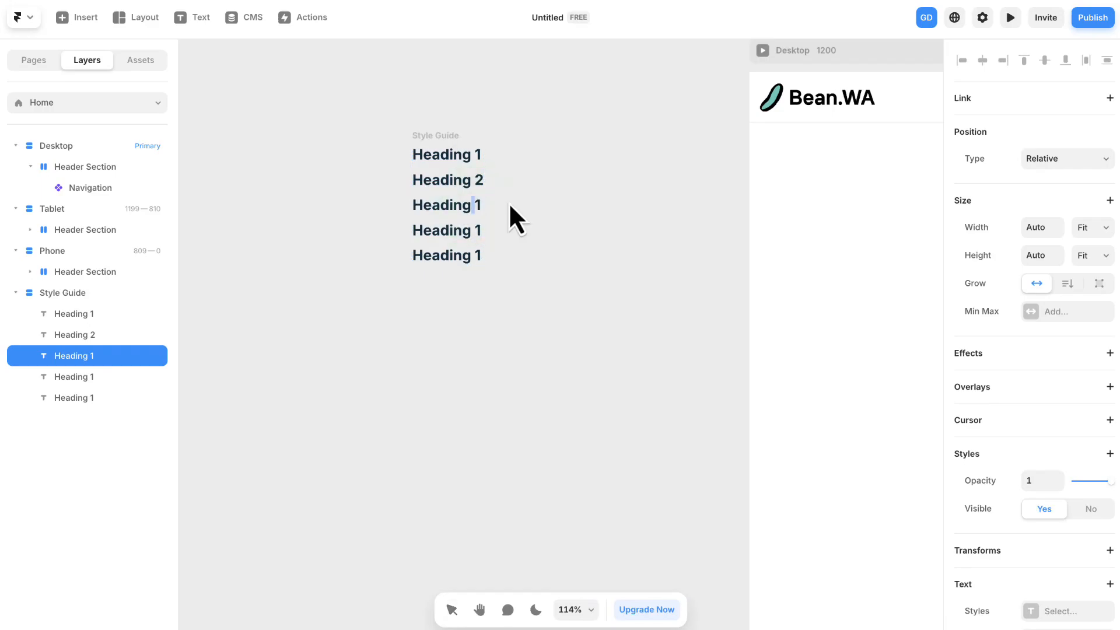
key(BackSpace)
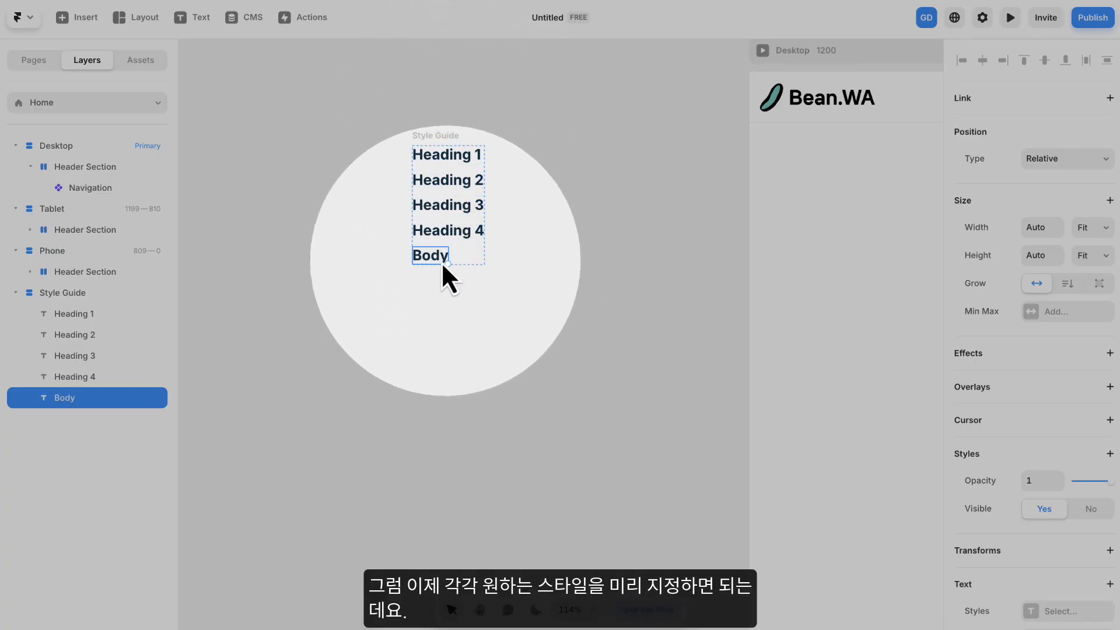
click(446, 154)
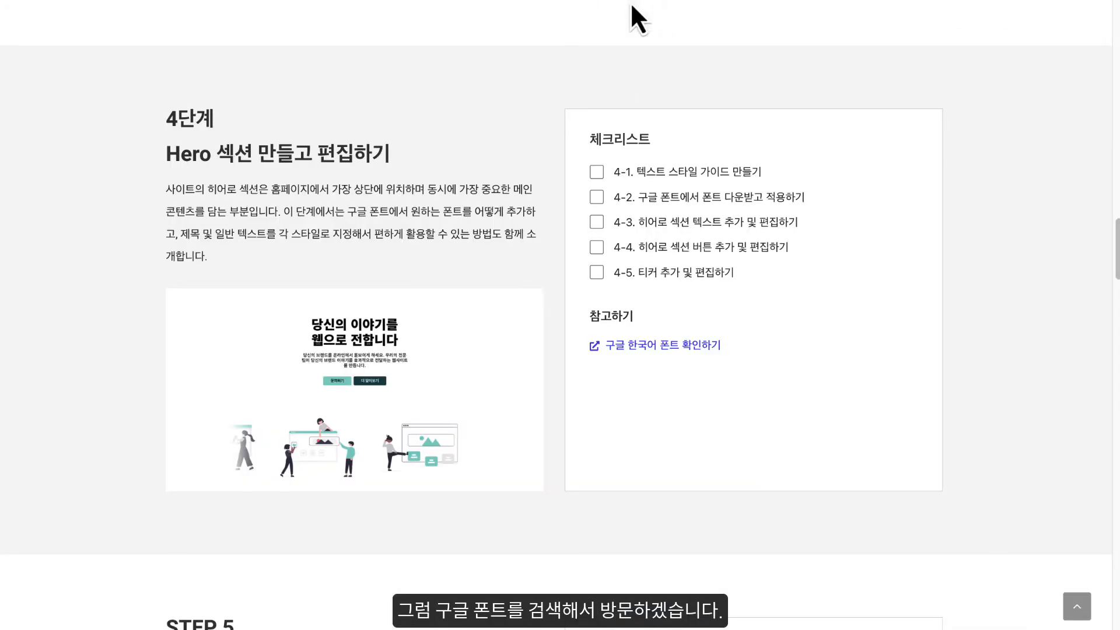
- Follow the Korean Google Fonts reference link on the course page and open the Noto Sans Korean family
click(657, 344)
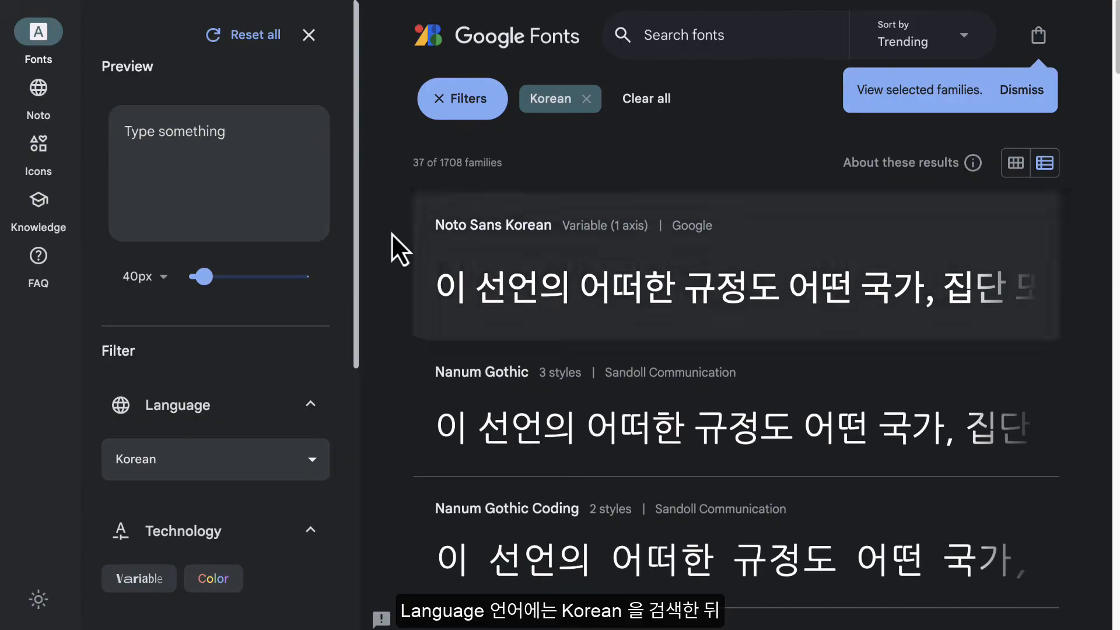
scroll(285, 313, down, 1)
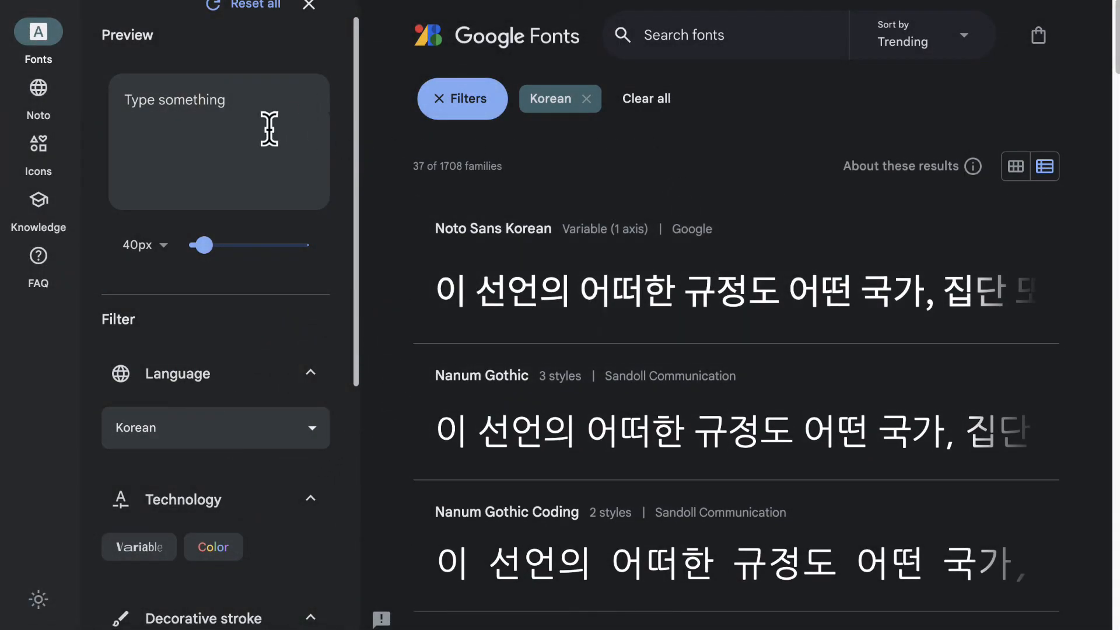
scroll(269, 129, up, 1)
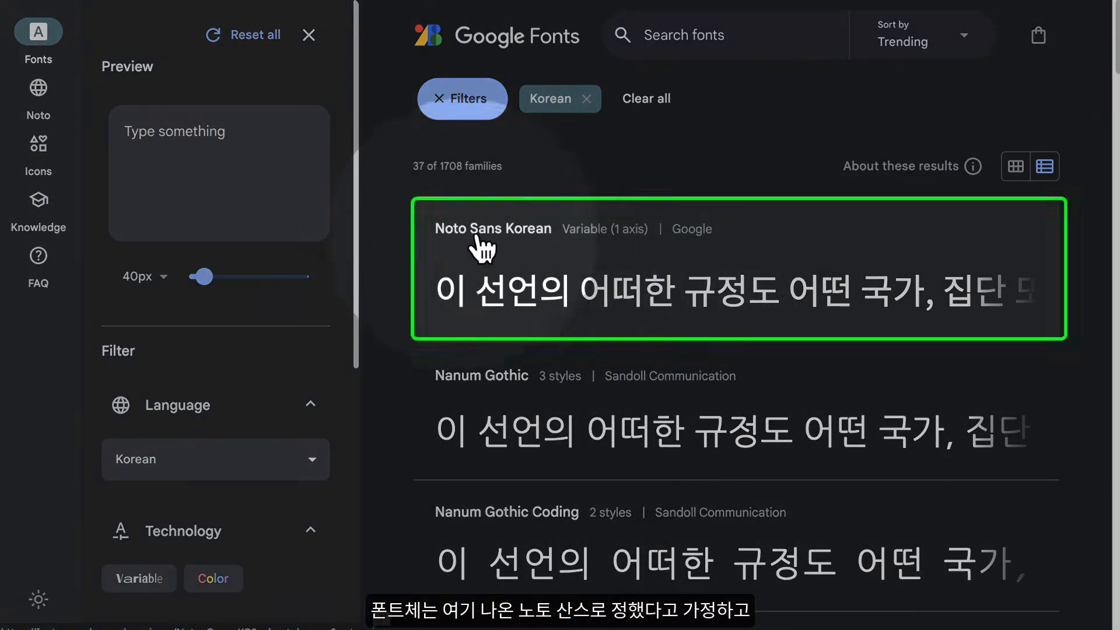
click(602, 279)
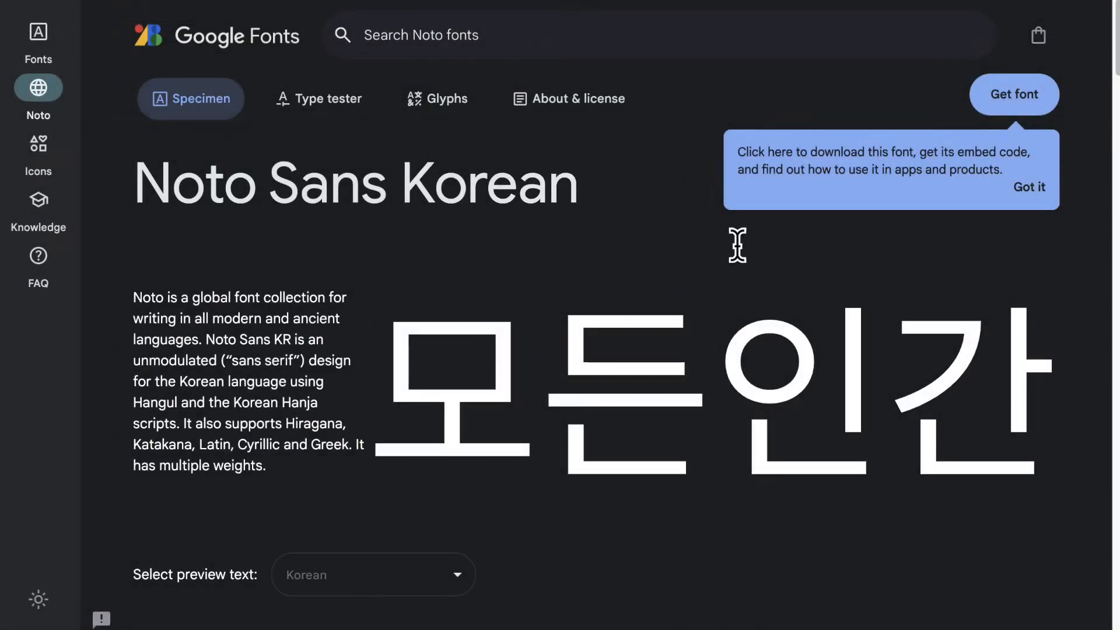
- Download the Noto Sans Korean family and save it as Noto_Sans_KR in the downloads folder
click(1028, 191)
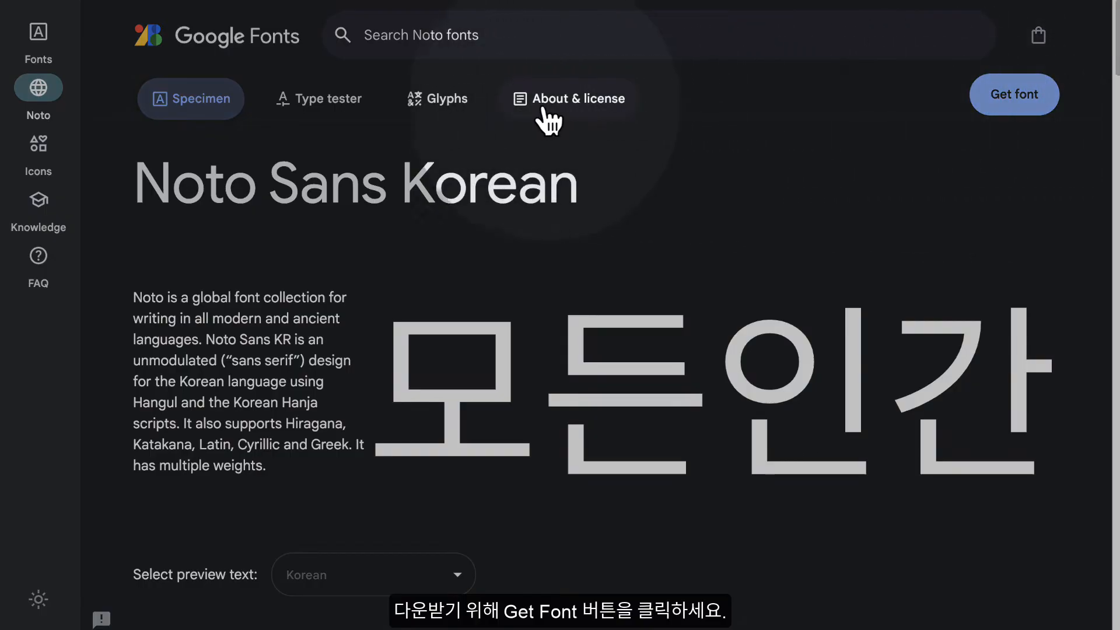
click(1015, 97)
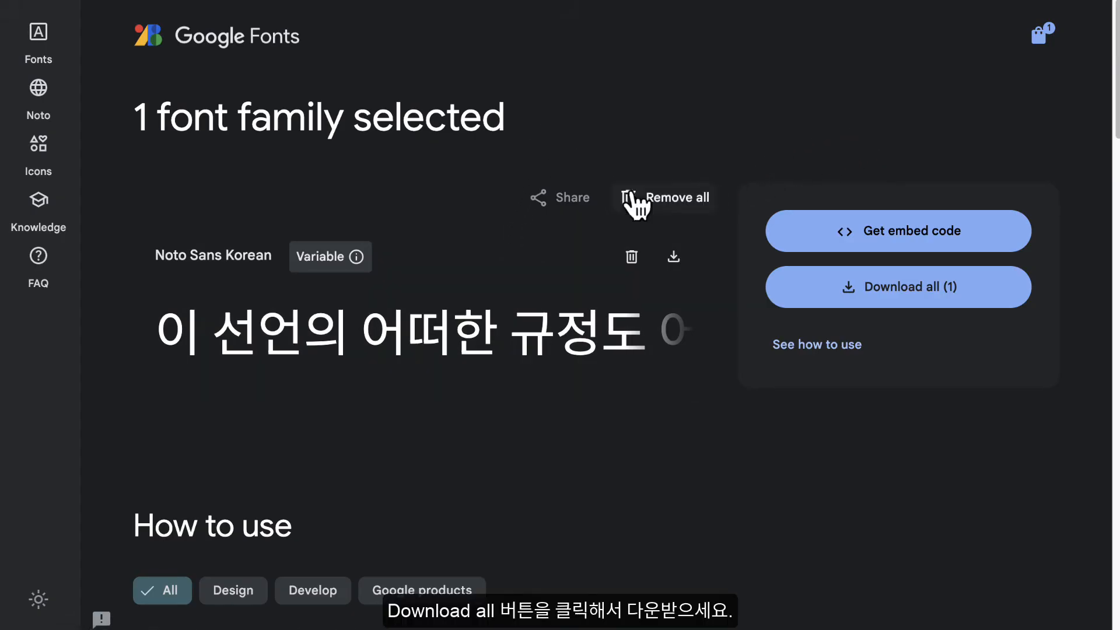
click(847, 303)
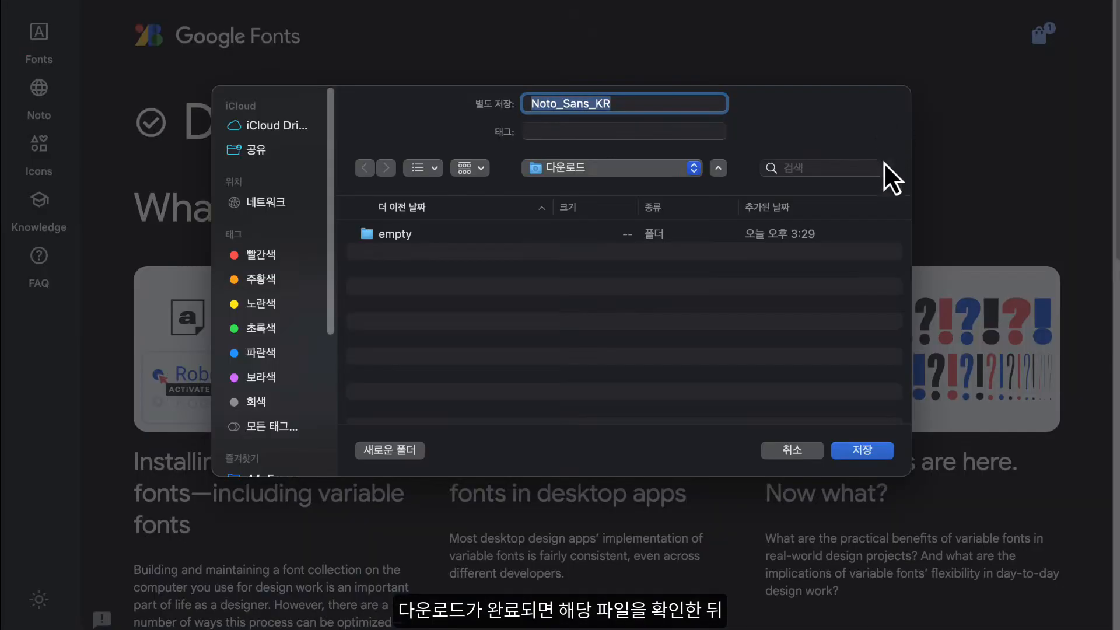
click(854, 459)
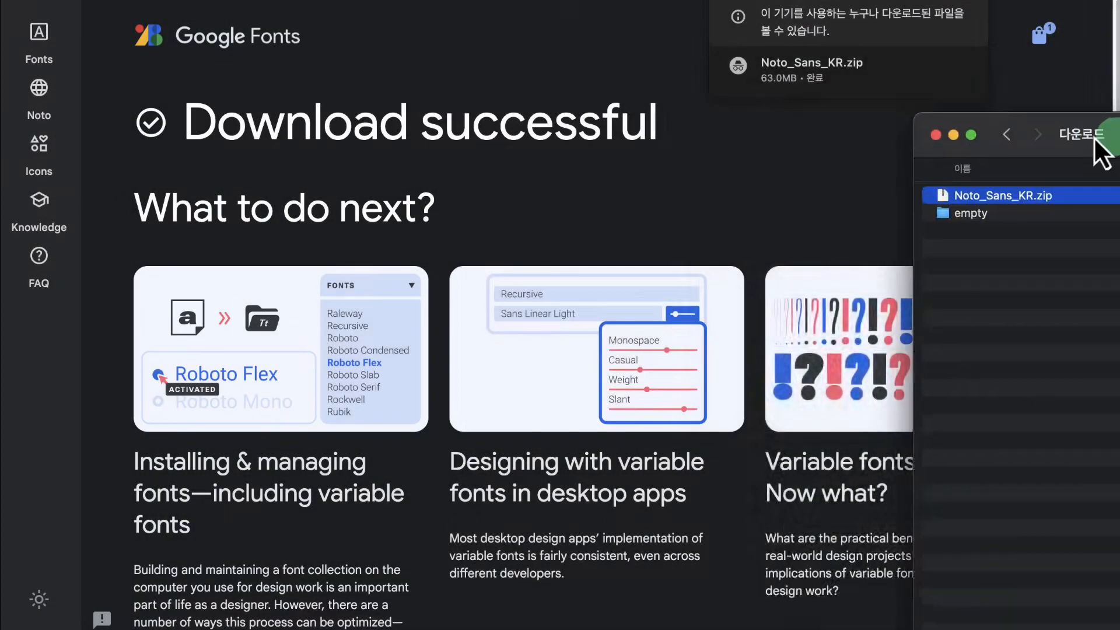
- Switch to Finder, extract Noto_Sans_KR.zip and open the static folder inside the extracted Noto_Sans_KR folder
drag(1094, 136, 670, 58)
double_click(642, 109)
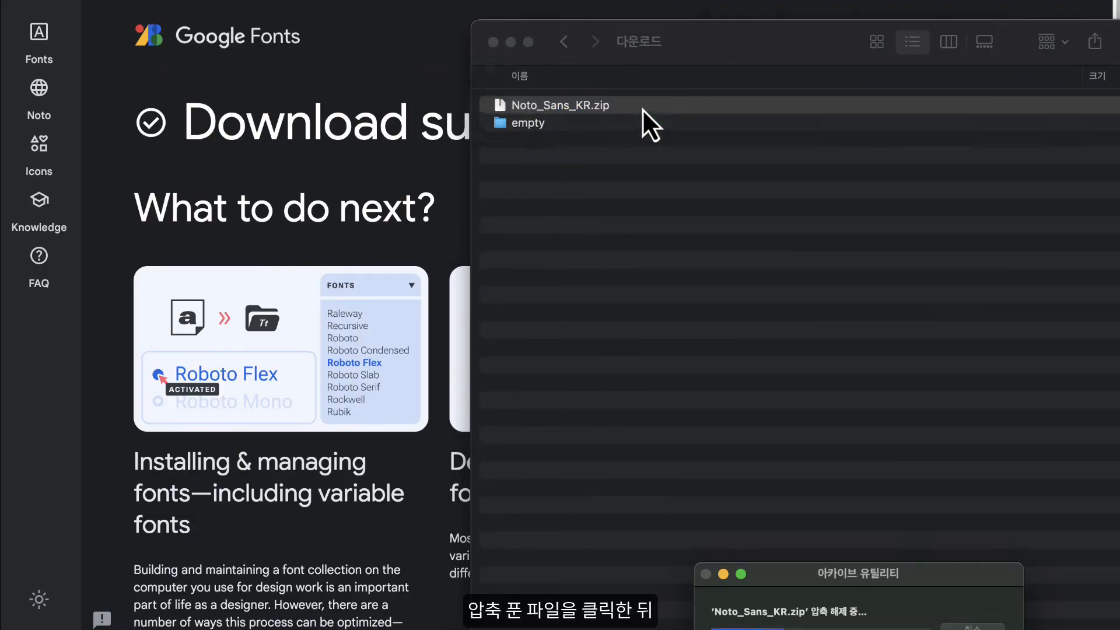
double_click(633, 105)
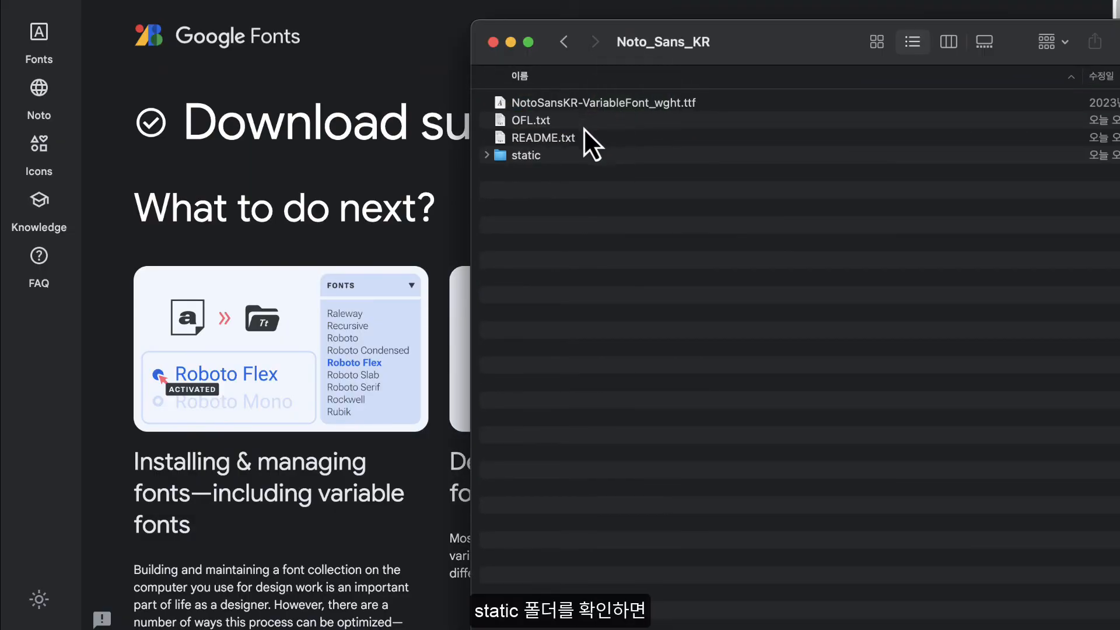
double_click(543, 159)
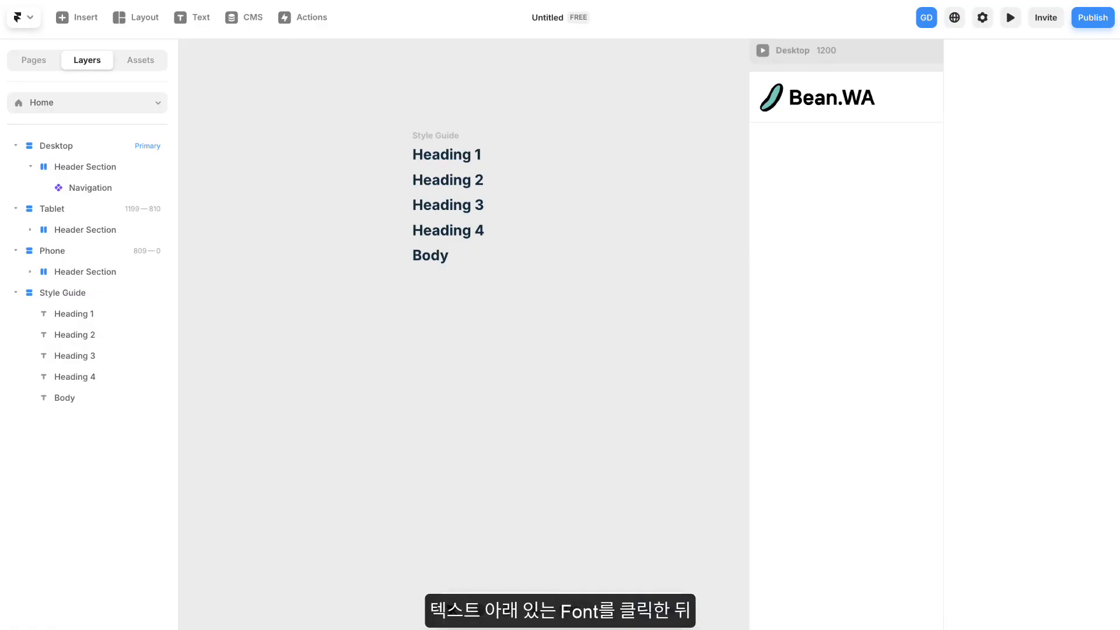
- From Heading 1's font setting in Framer, upload the font files in Noto_Sans_KR's static folder as custom fonts
click(443, 157)
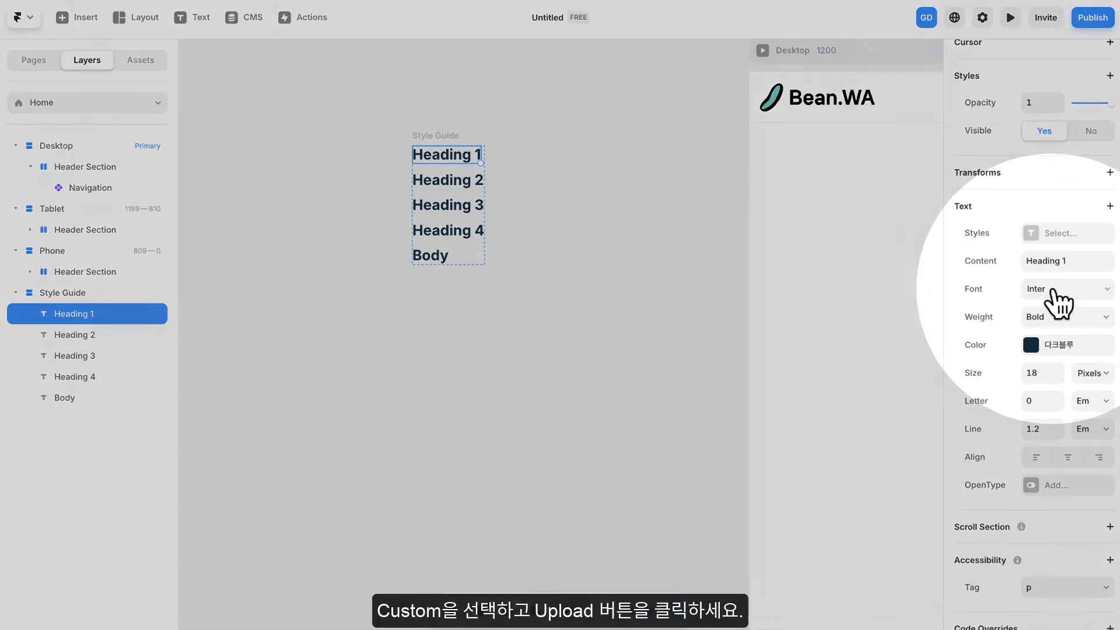
click(1052, 290)
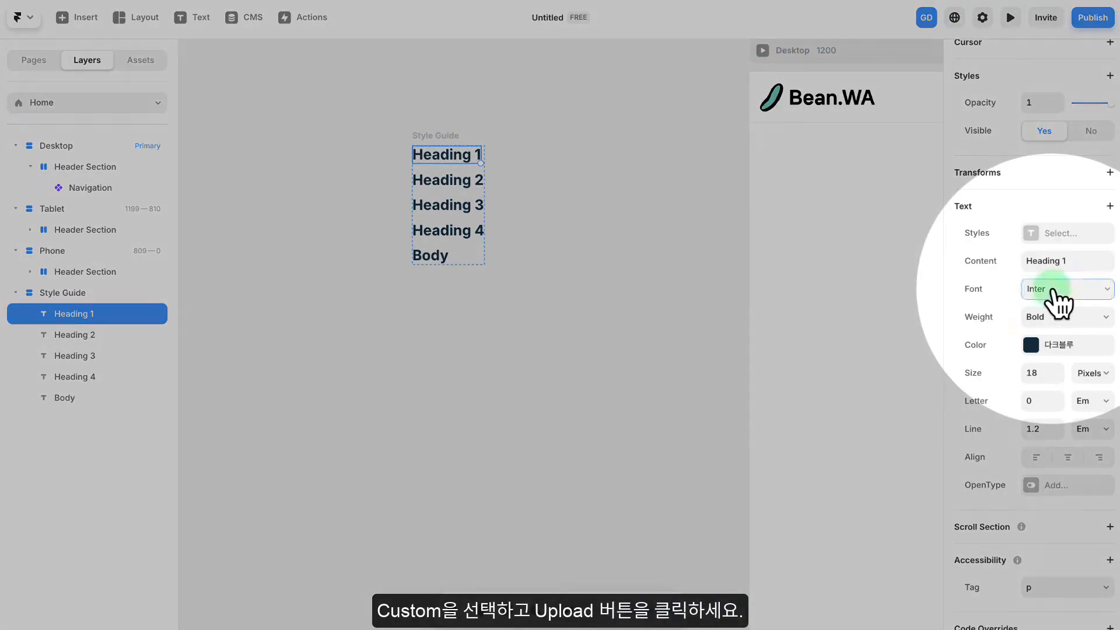
click(875, 346)
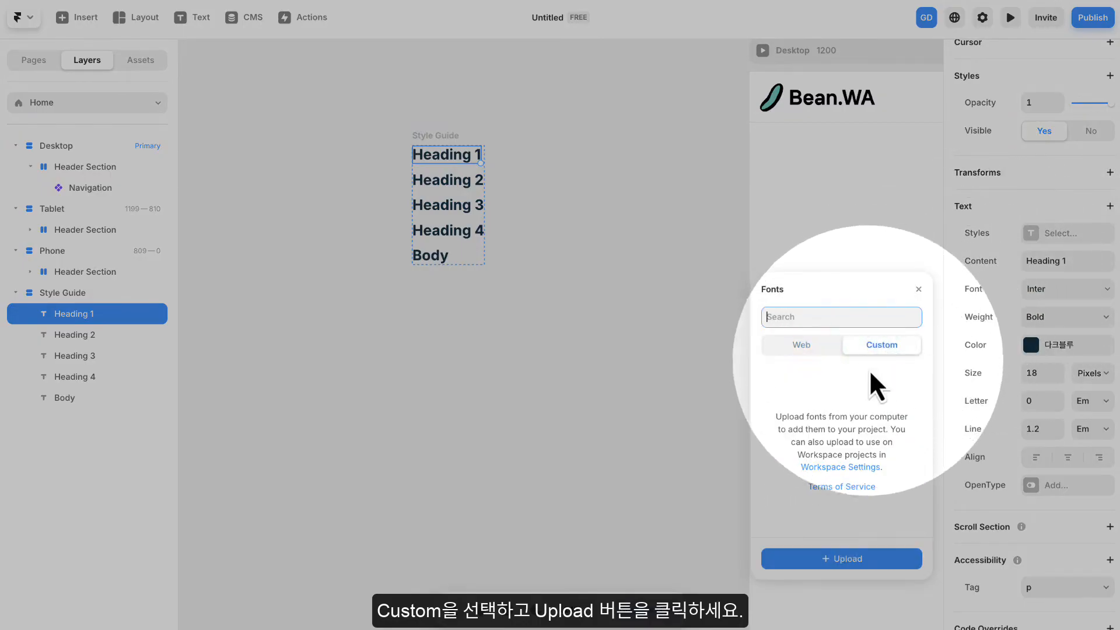
click(849, 559)
click(309, 461)
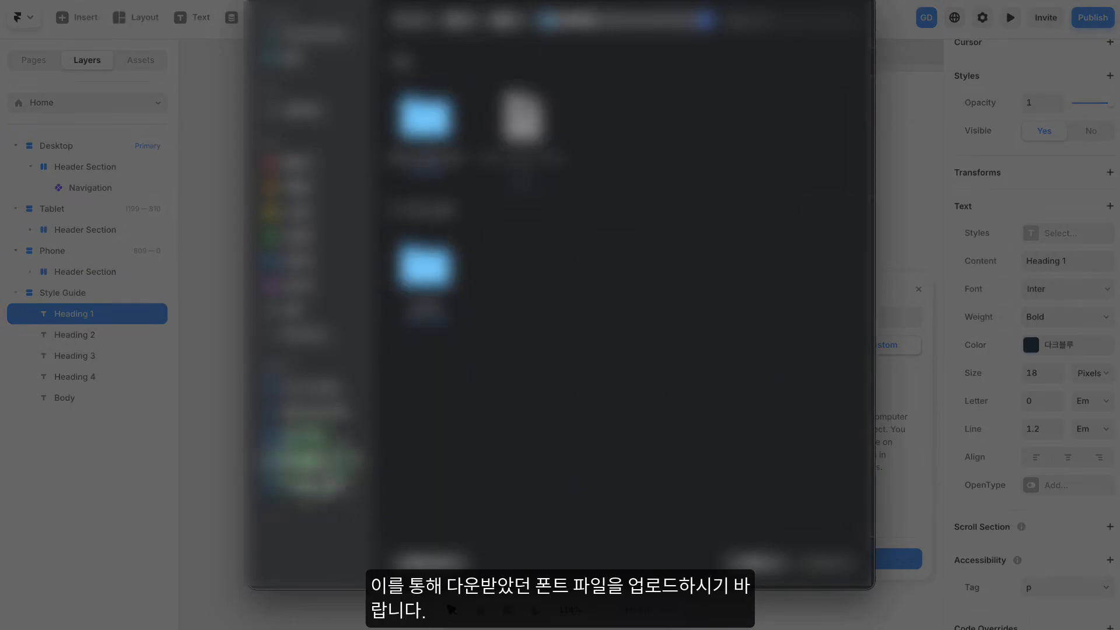
double_click(429, 116)
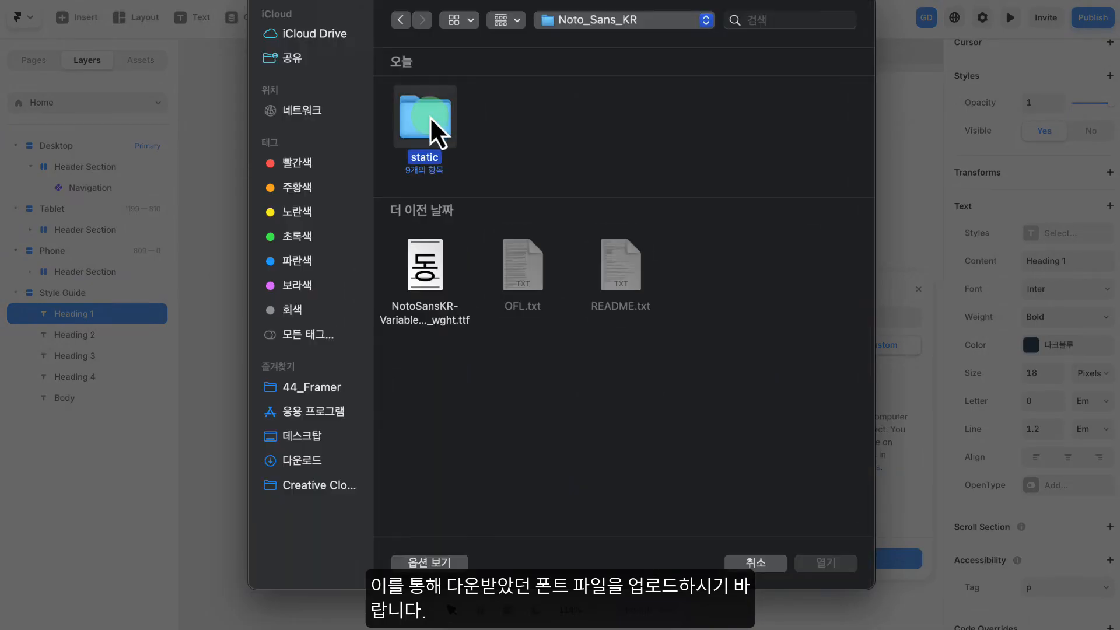
double_click(429, 116)
drag(432, 339, 830, 119)
click(823, 563)
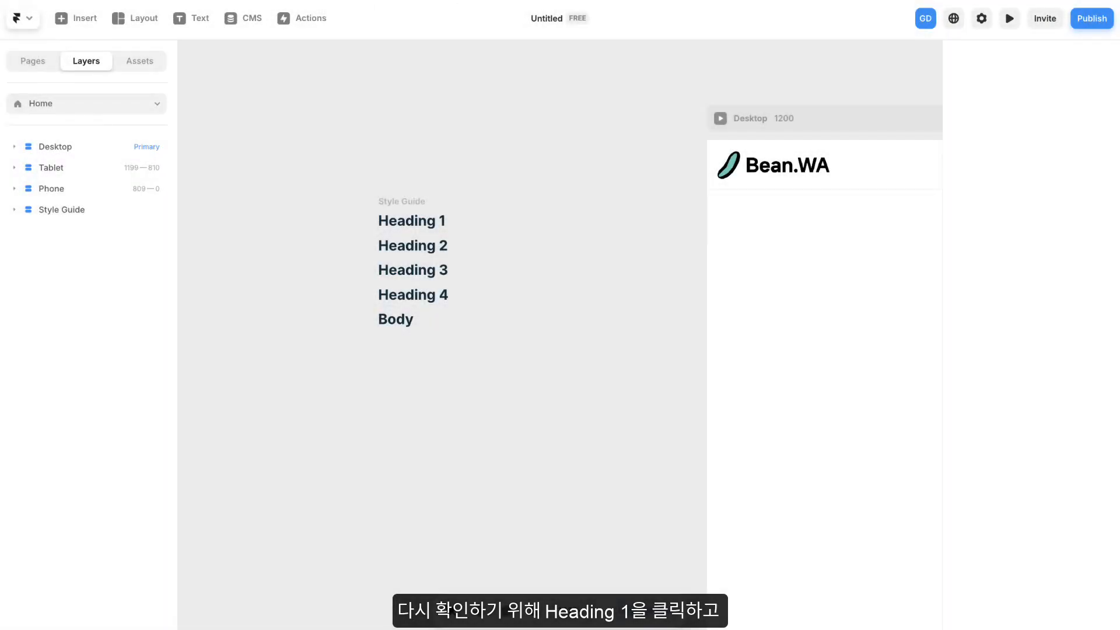
- Set Heading 1's font to the custom font Noto Sans KR Black
drag(557, 122, 548, 92)
click(415, 189)
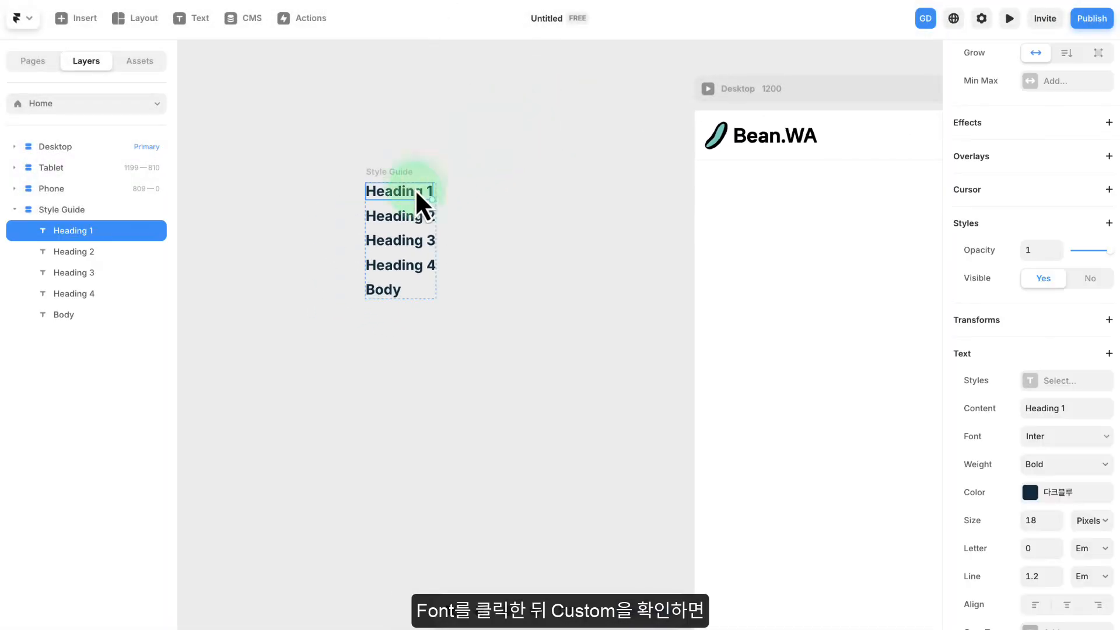
click(1074, 439)
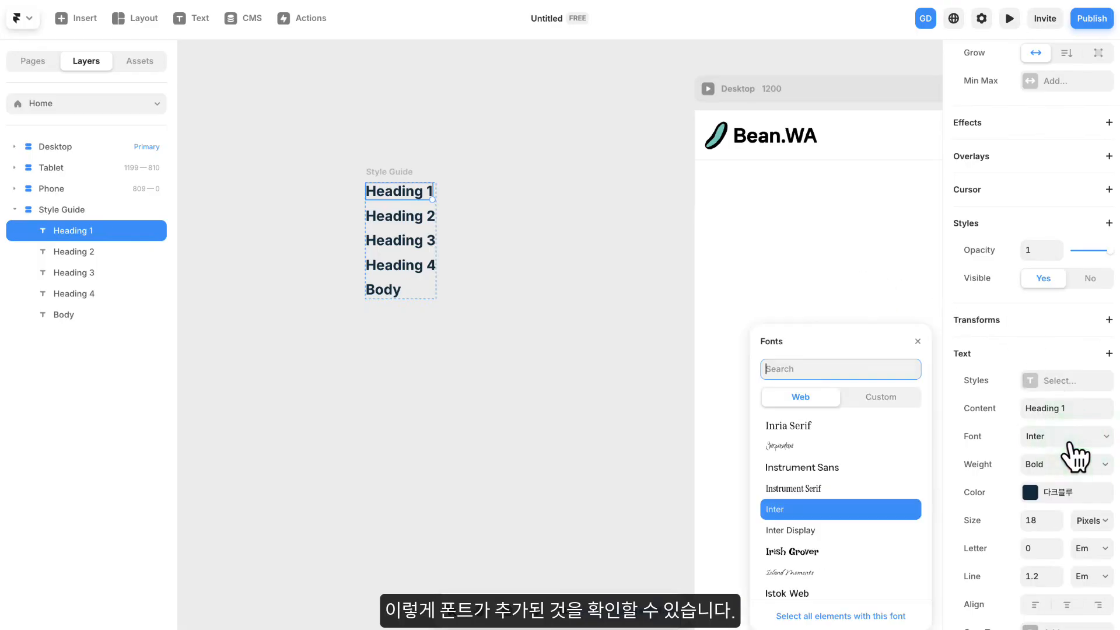
click(882, 398)
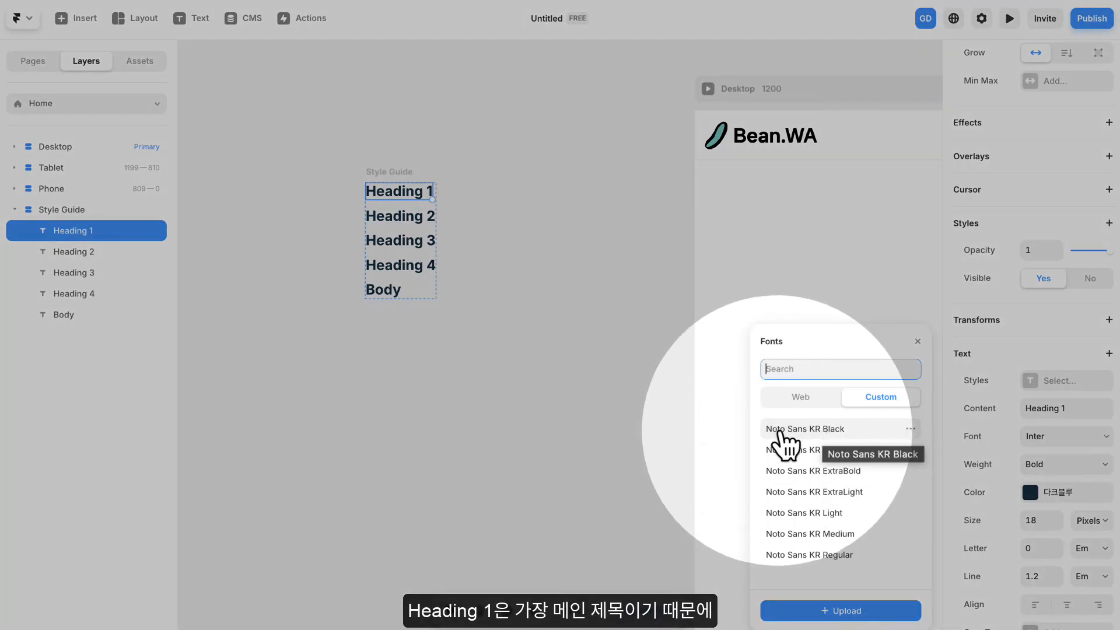
click(820, 430)
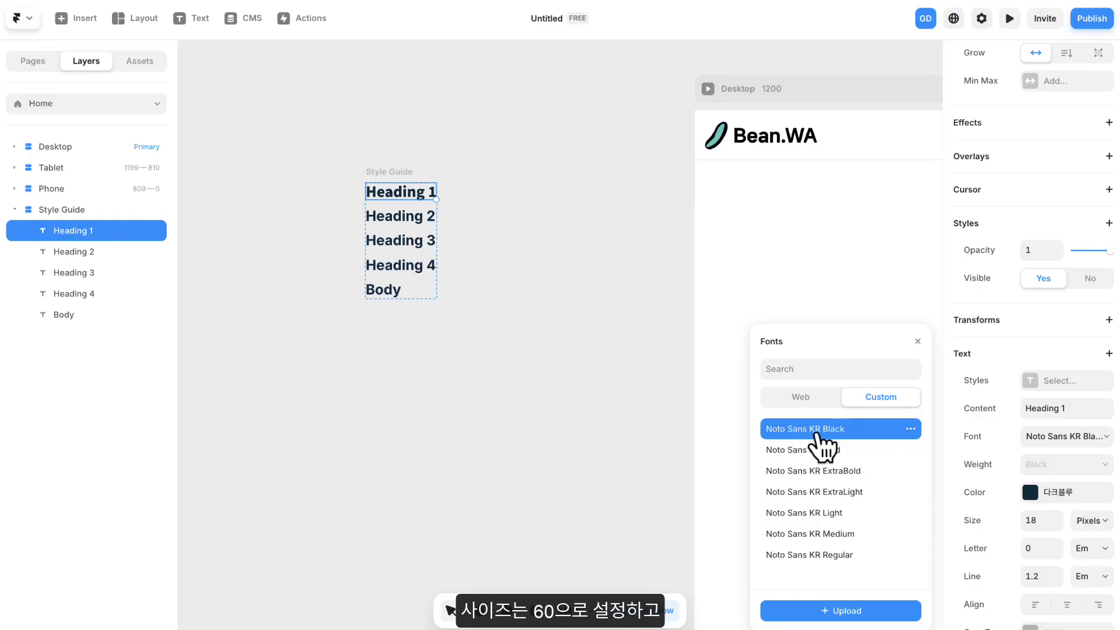
- Set Heading 1's text size to 60 pixels and its color to black #000000
scroll(1035, 452, down, 2)
click(1041, 427)
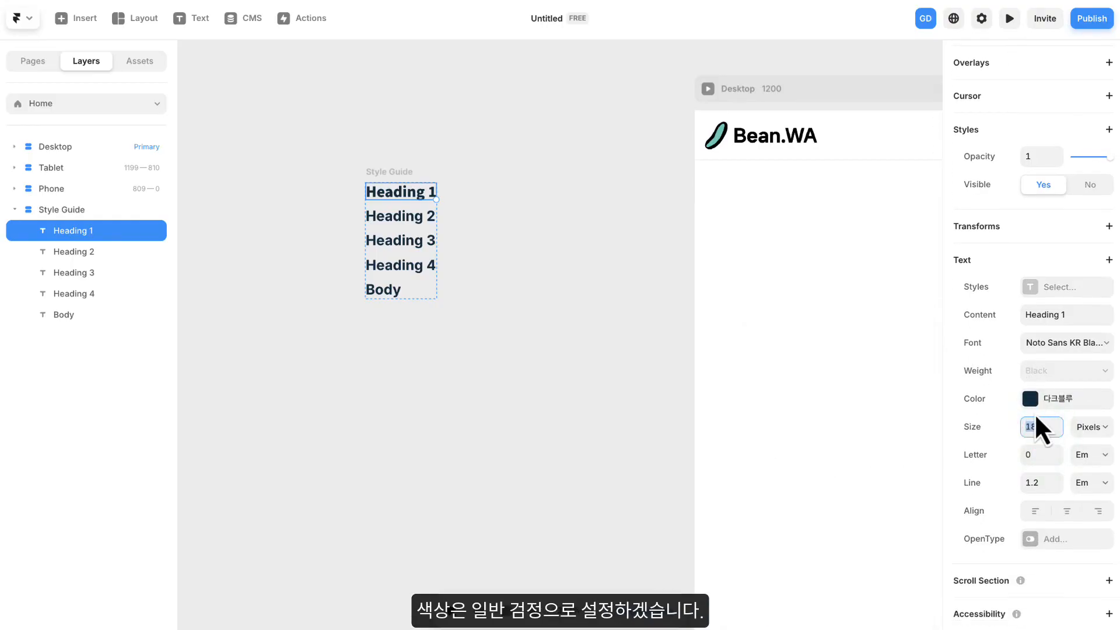
key(Return)
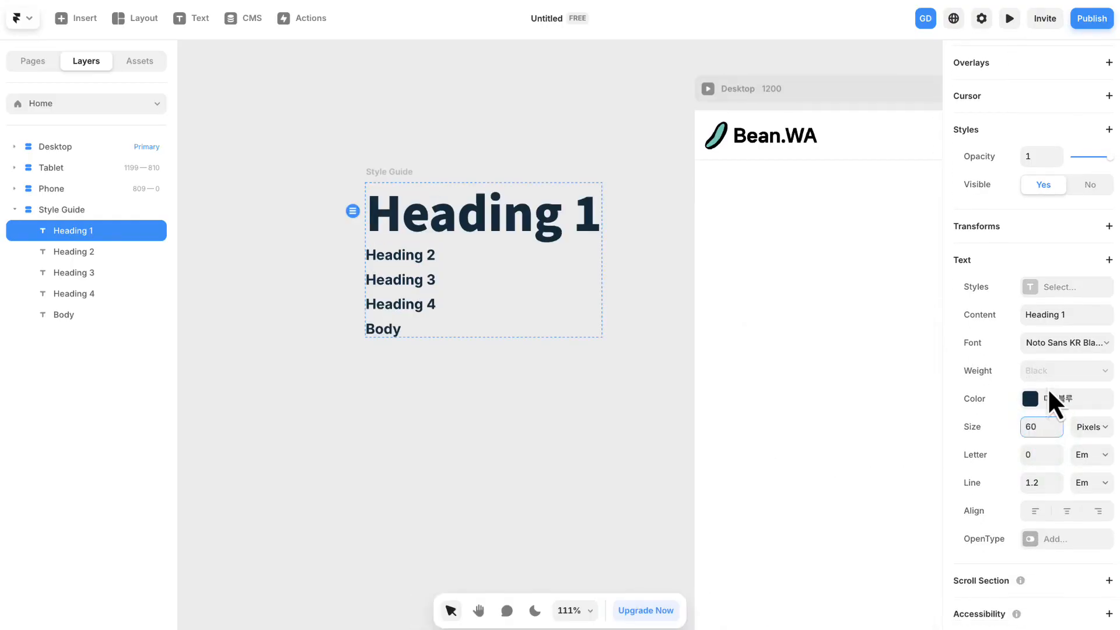
click(1060, 398)
drag(800, 366, 751, 403)
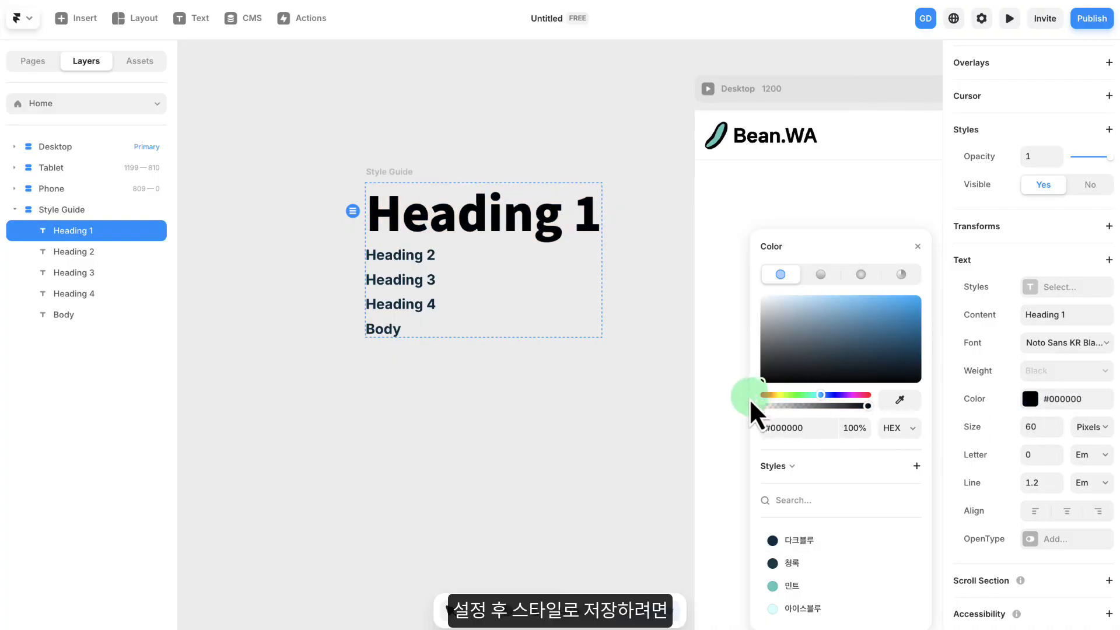
click(917, 248)
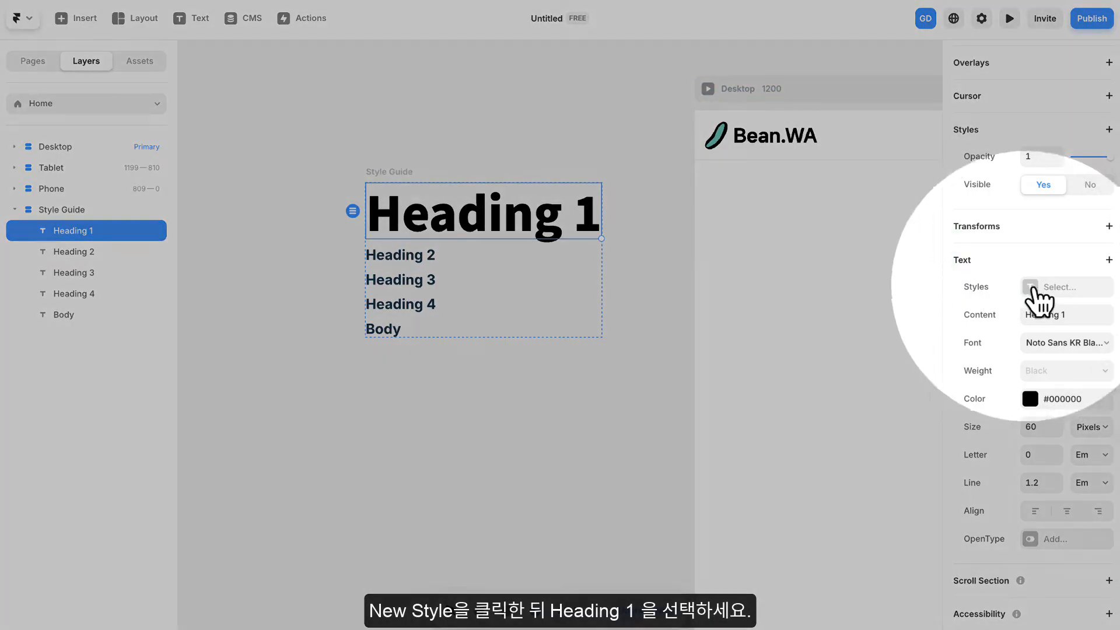
- Create a new Heading 1 text style from the Heading 1 layer in the Style Guide
click(1058, 287)
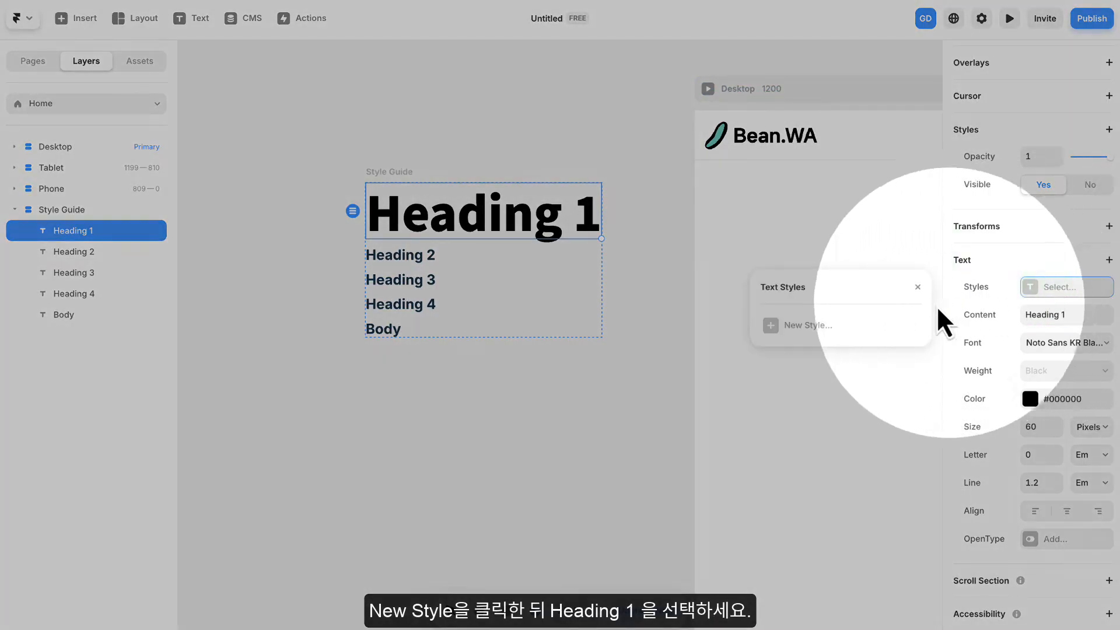
click(808, 325)
click(844, 356)
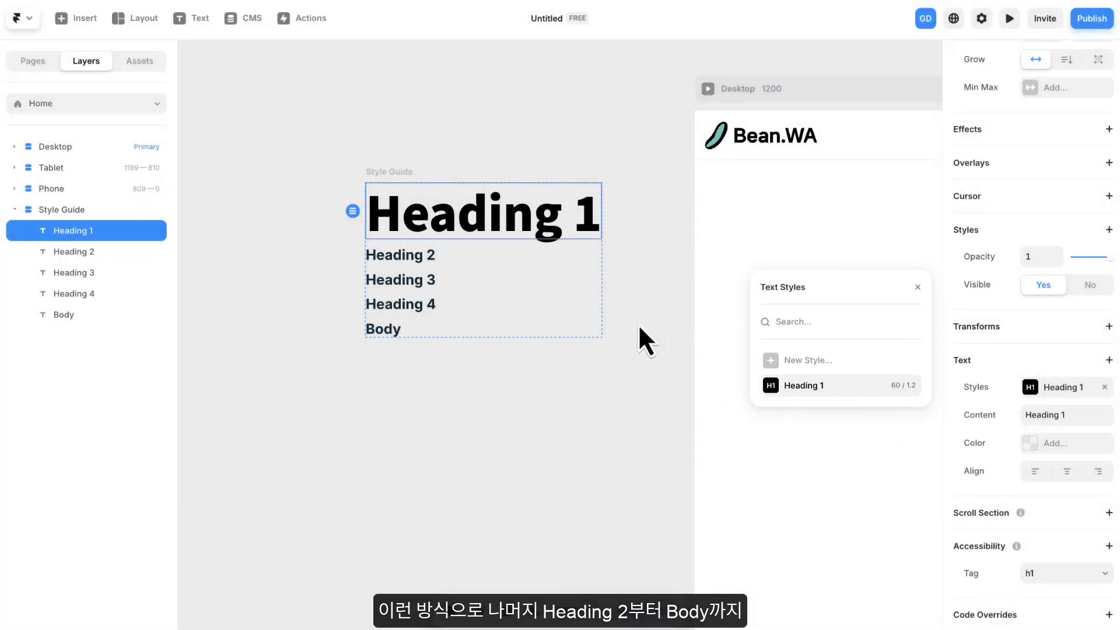
- Set Heading 2's font in the Style Guide to the custom font Noto Sans KR Bold
click(404, 264)
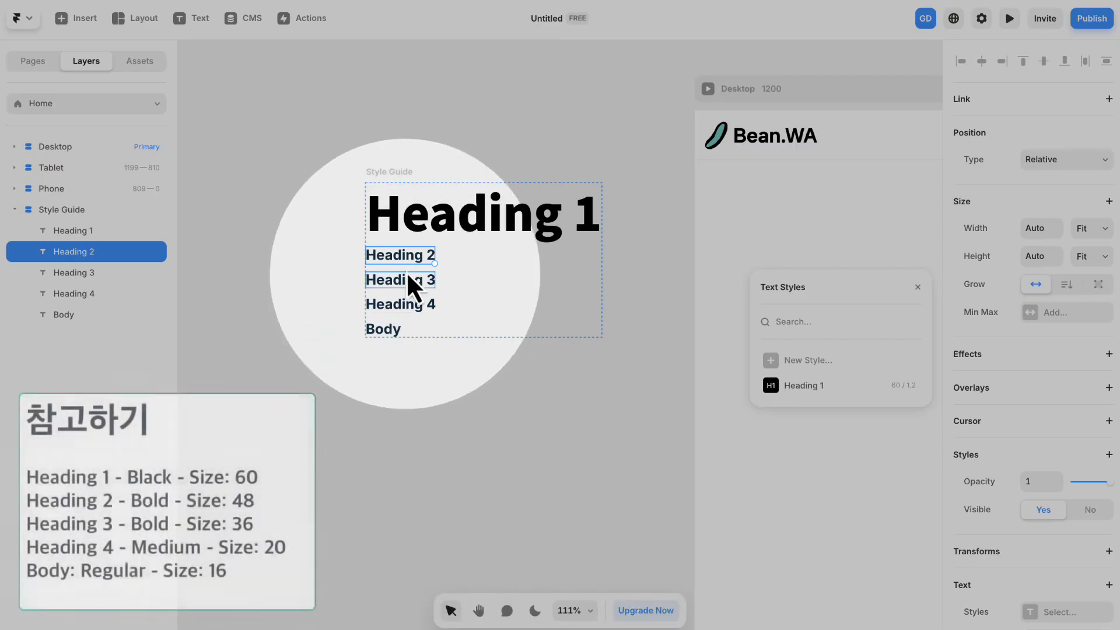
click(917, 288)
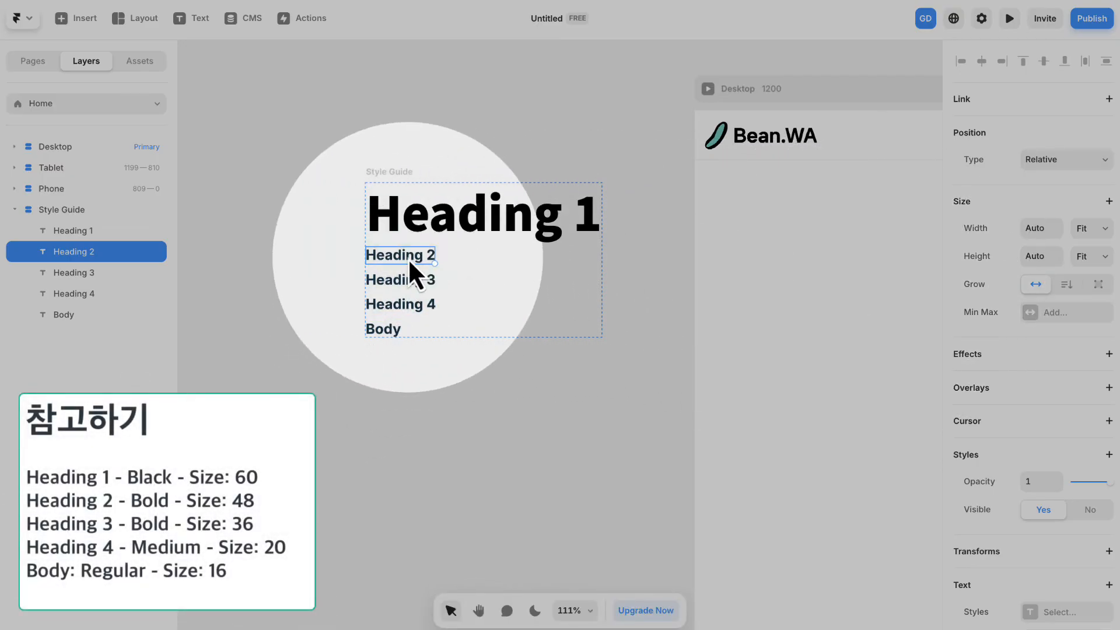
scroll(995, 350, down, 5)
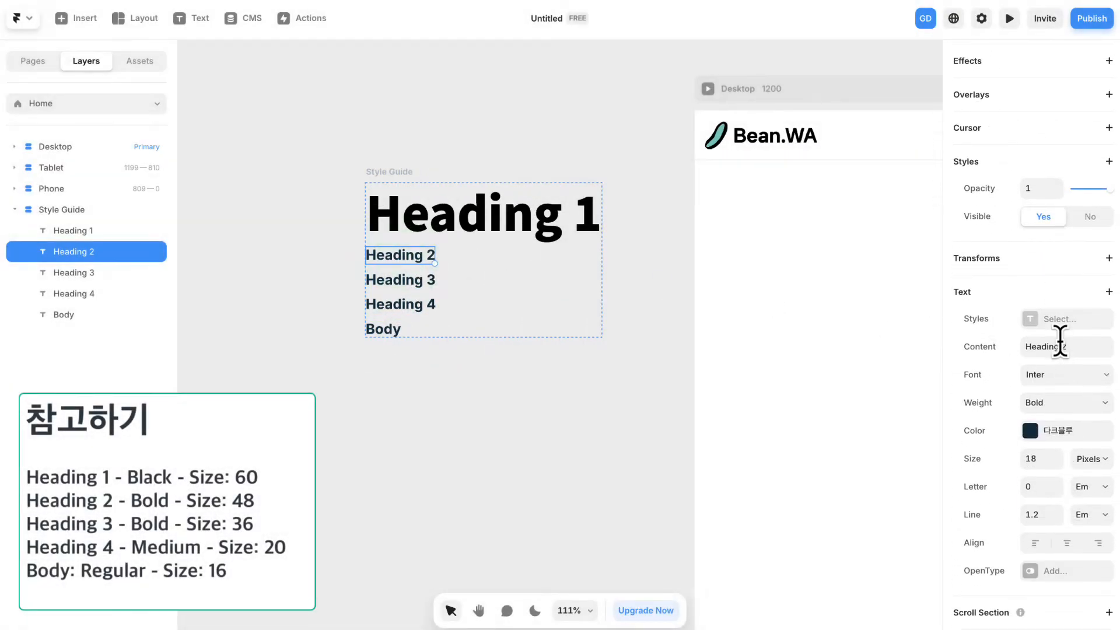
click(1060, 374)
click(886, 400)
click(828, 449)
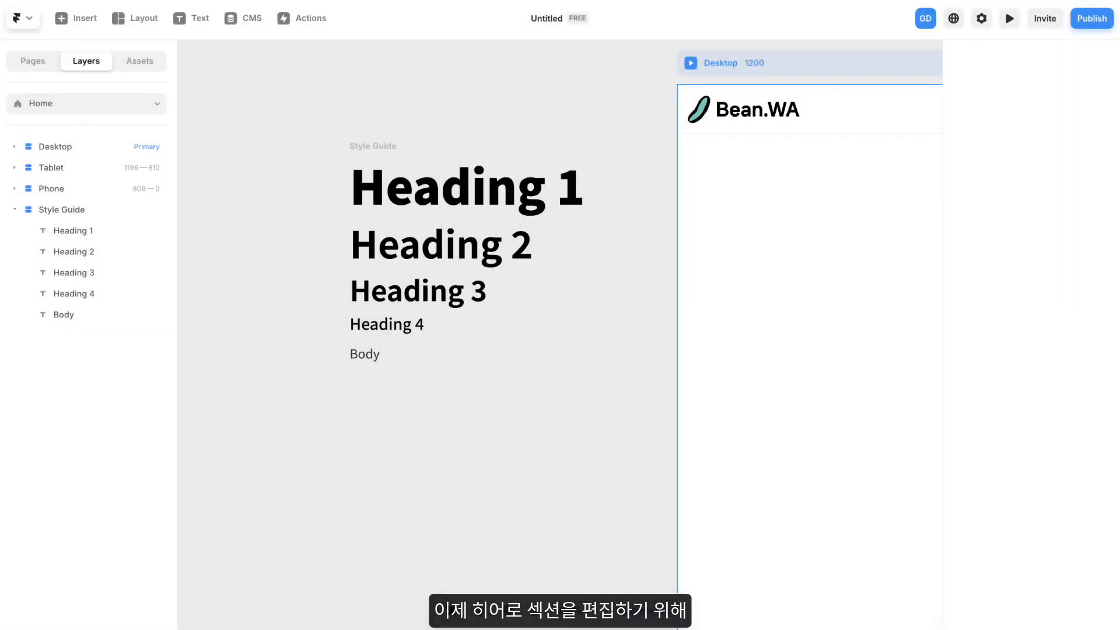
- Add the title text "당신의 이야기를 웹으로 전합니다" to the Desktop page below the header
click(589, 97)
drag(659, 119, 361, 109)
scroll(662, 179, down, 1)
scroll(661, 179, down, 3)
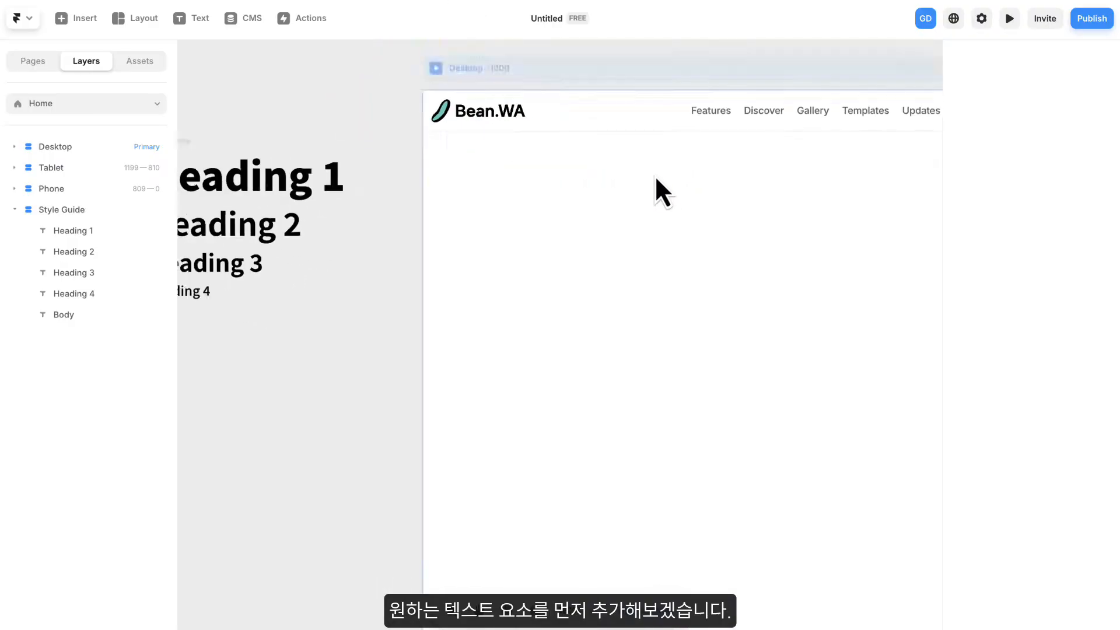
drag(750, 195, 565, 167)
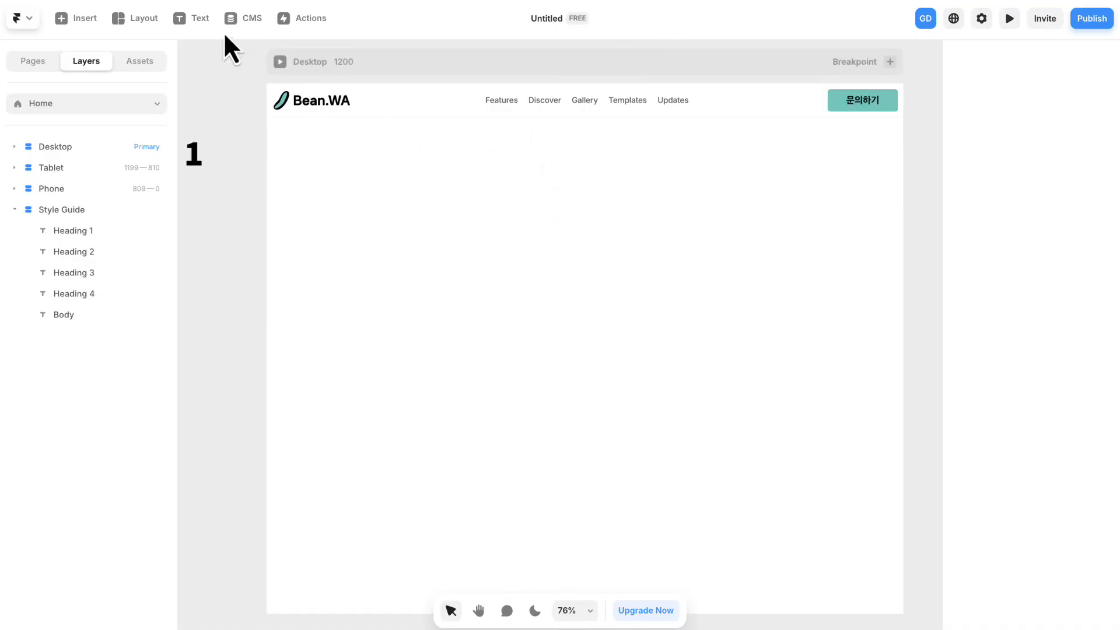
click(576, 181)
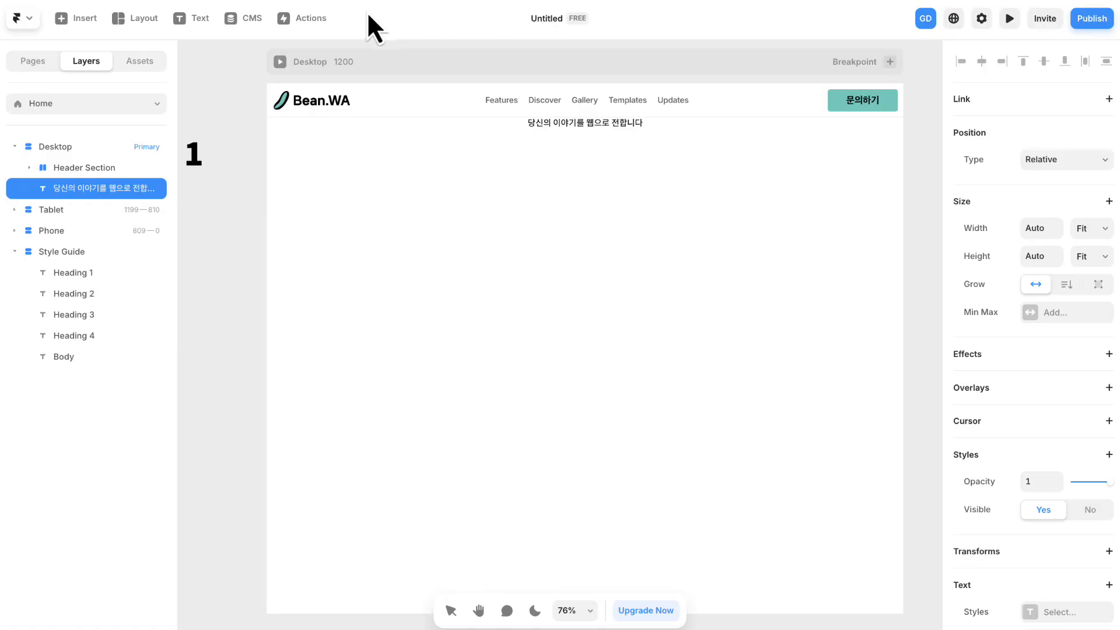
- Add the description text "당신의 브랜드를 온라인에서 돋보이게 하세요. 우리의 전문 팀이 당신의 브랜드 이야기를 효과적으로 전달하는 웹사이트를 만듭니다." below the title
click(194, 18)
click(572, 159)
text(당신의 브랜드를 온라인에서 돋보이게 하세요. 우리의 전문 팀이 당신의 브랜드 이야기를 효과적으로 전달하는 웹사이트를 만듭니다.)
drag(656, 120, 635, 137)
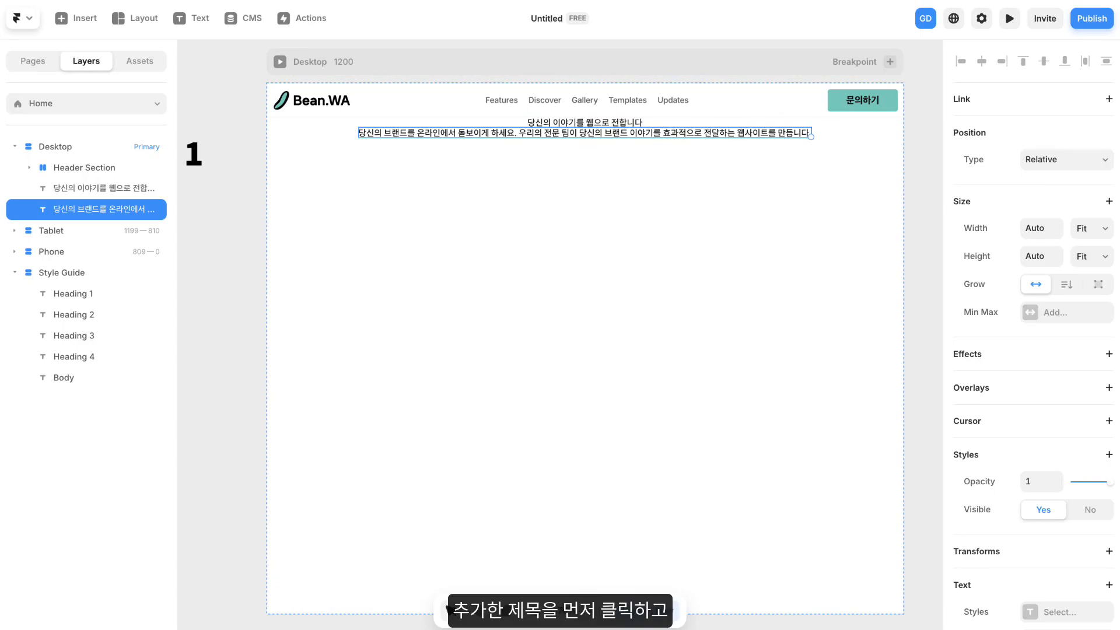
- Apply the Heading 1 text style to the hero title and the Heading 4 style to the description below it
click(576, 123)
scroll(987, 271, down, 7)
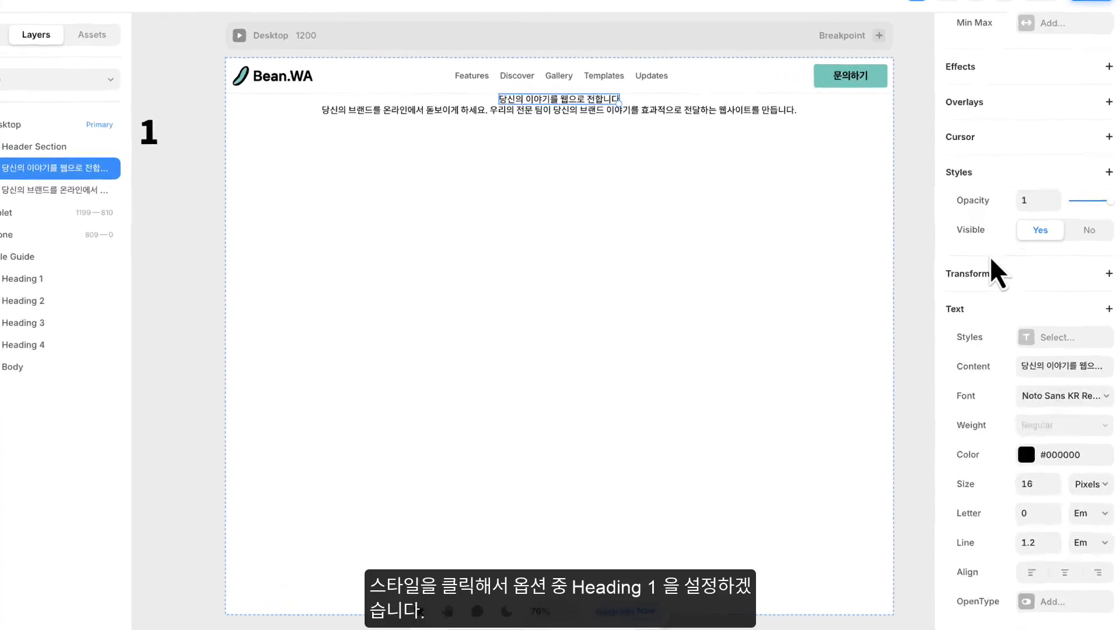
click(1052, 612)
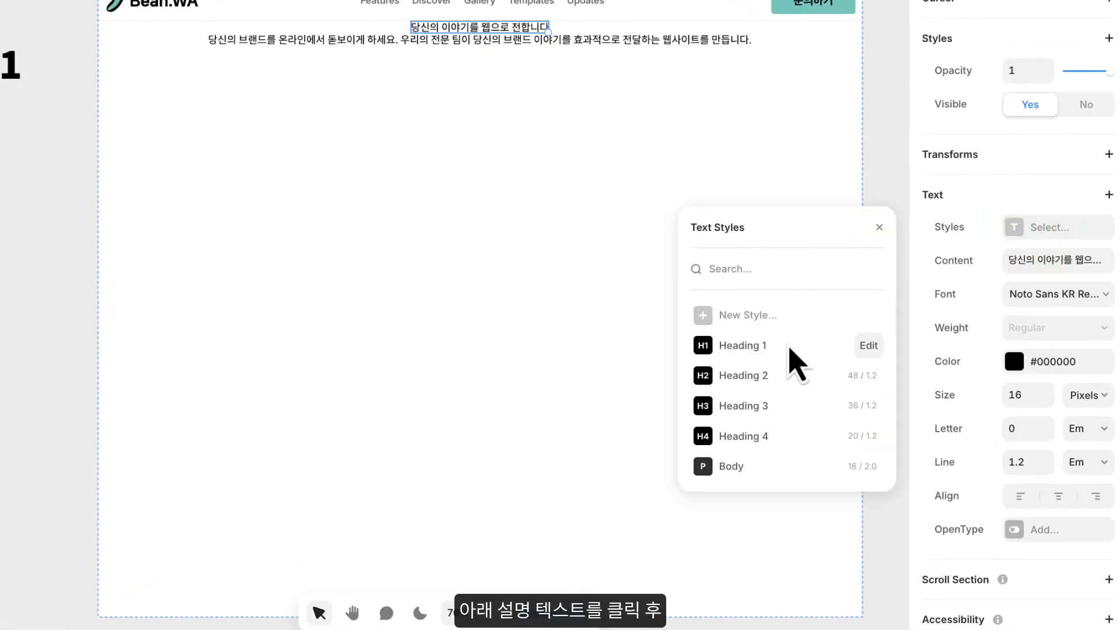
click(790, 350)
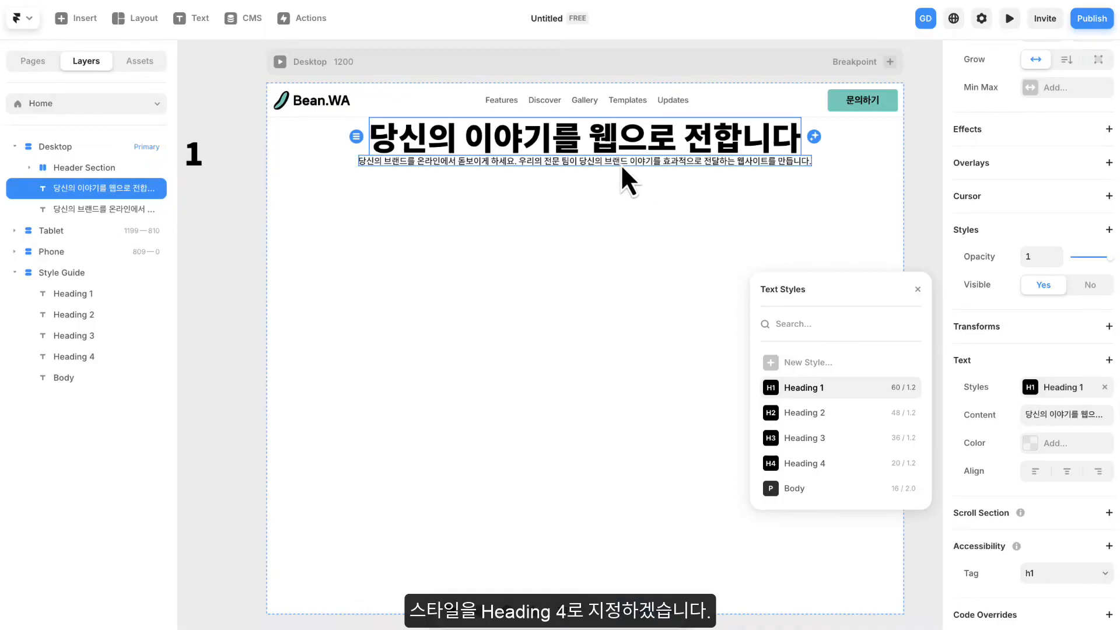
click(621, 162)
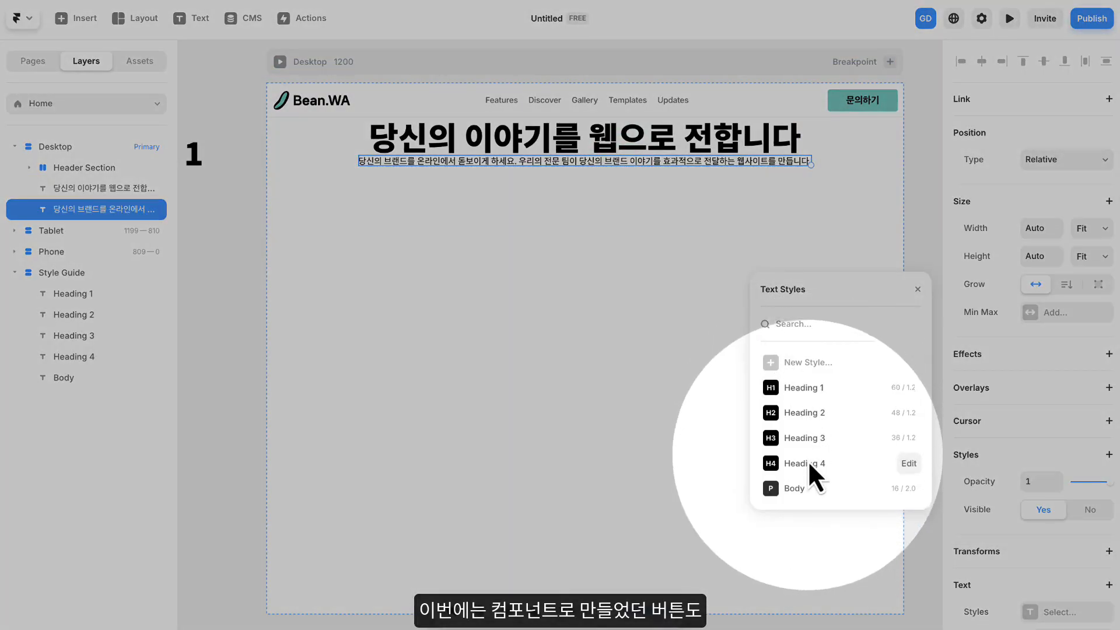
click(807, 463)
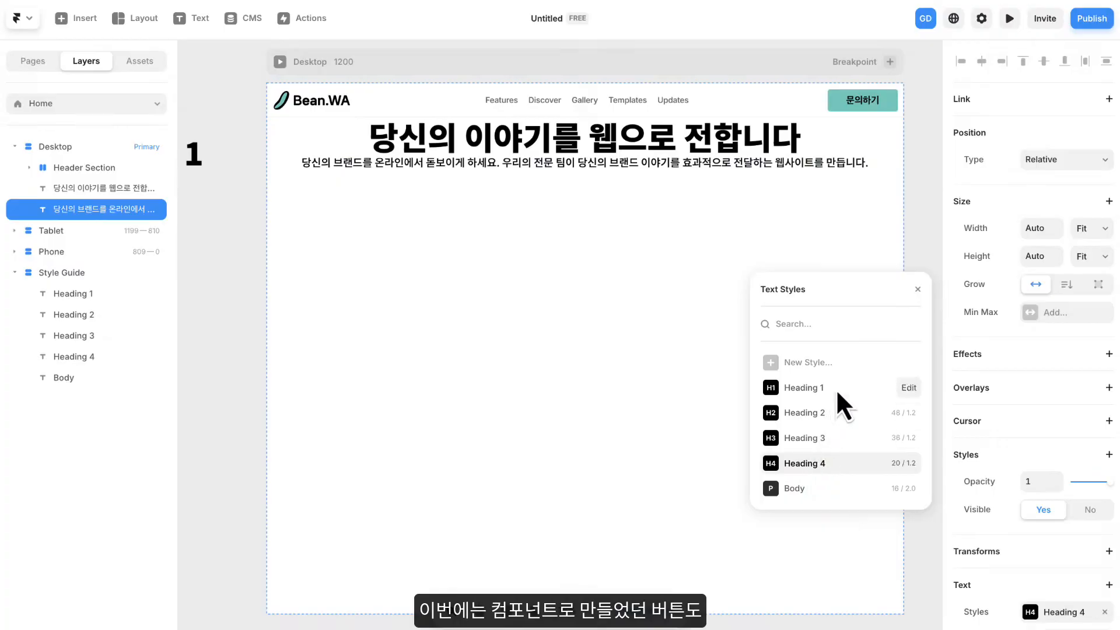
click(916, 290)
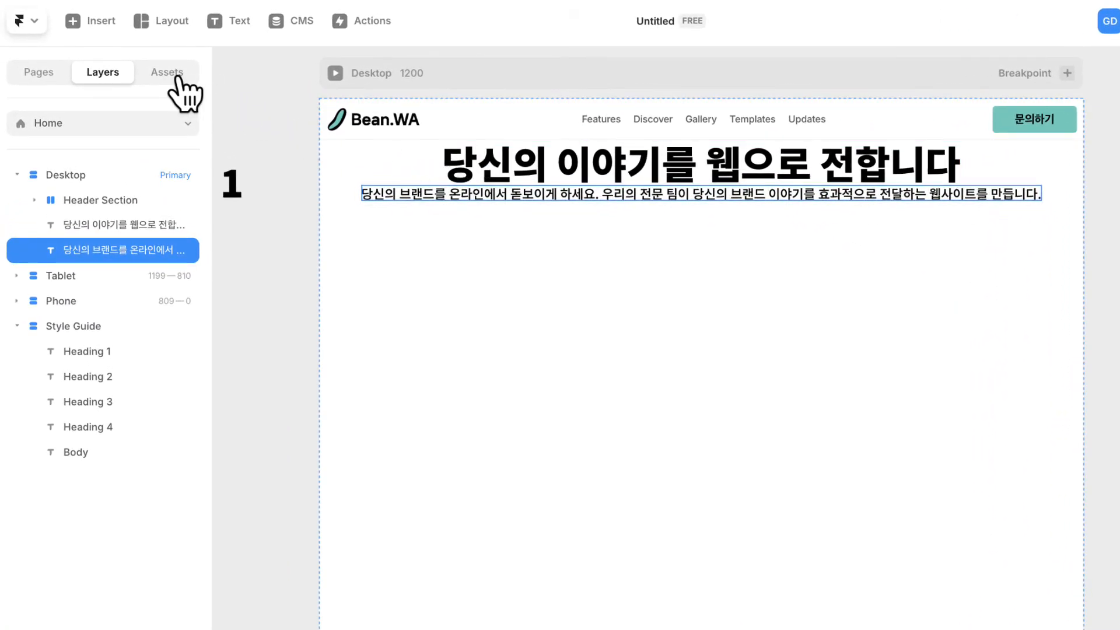
- Place two instances of the project's Button component below the description on the Desktop page
click(174, 76)
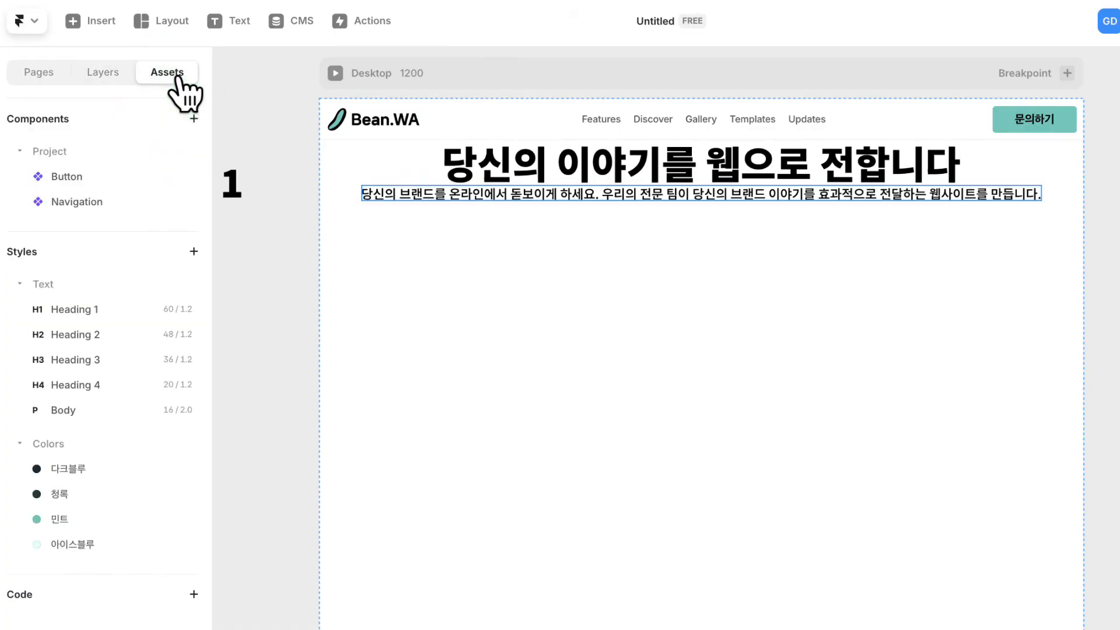
drag(82, 178, 584, 242)
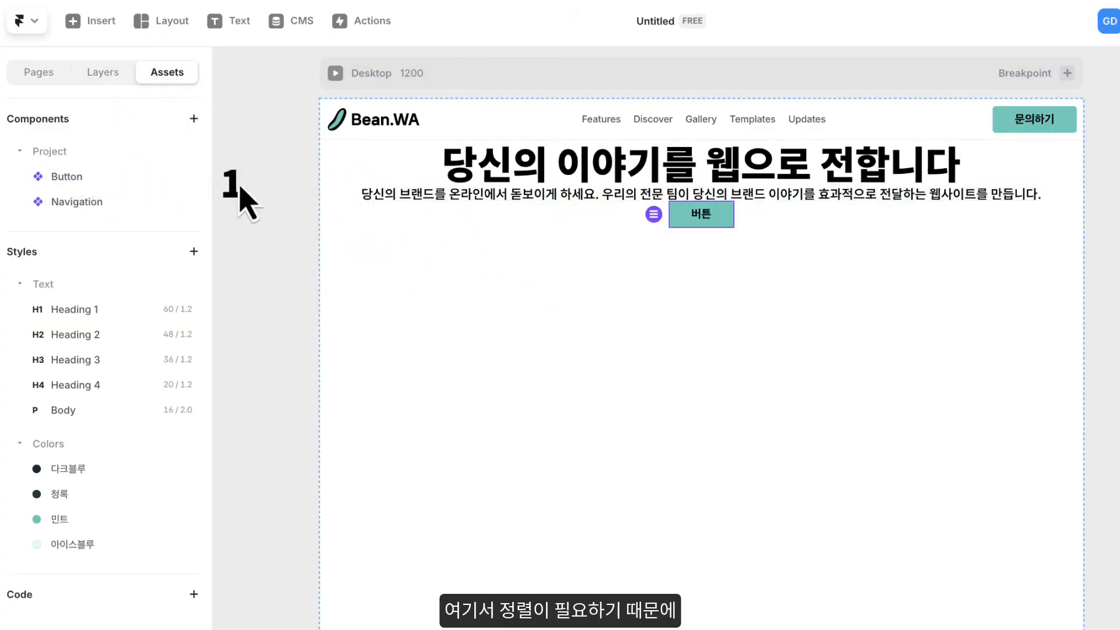
drag(54, 176, 662, 248)
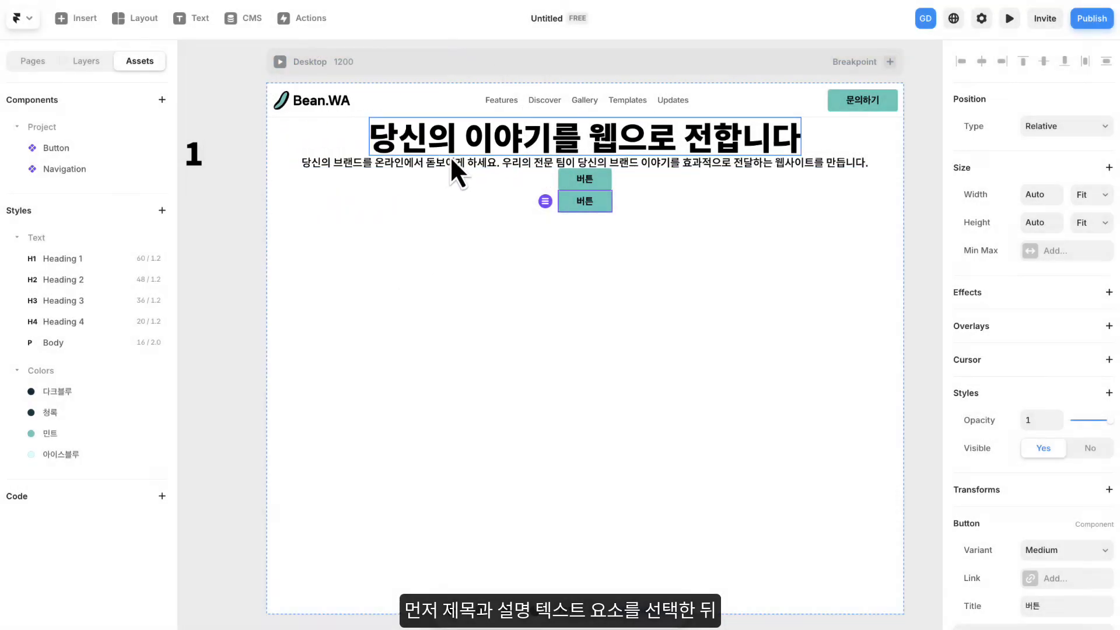
- Wrap the hero title and description together in a stack
click(495, 143)
shift+click(429, 163)
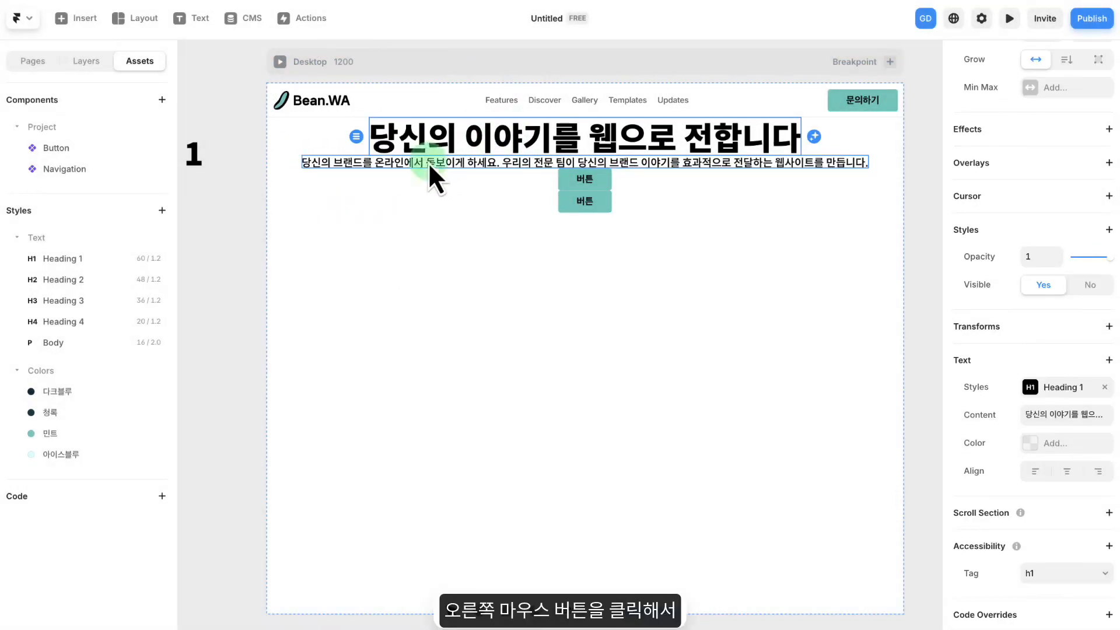
click(82, 61)
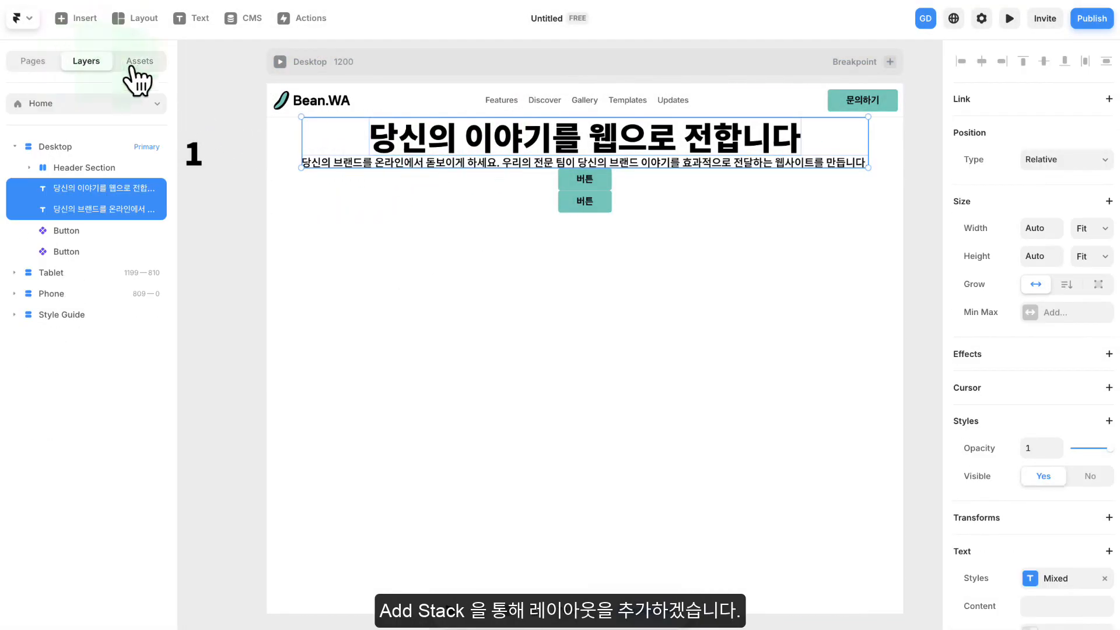
right_click(446, 145)
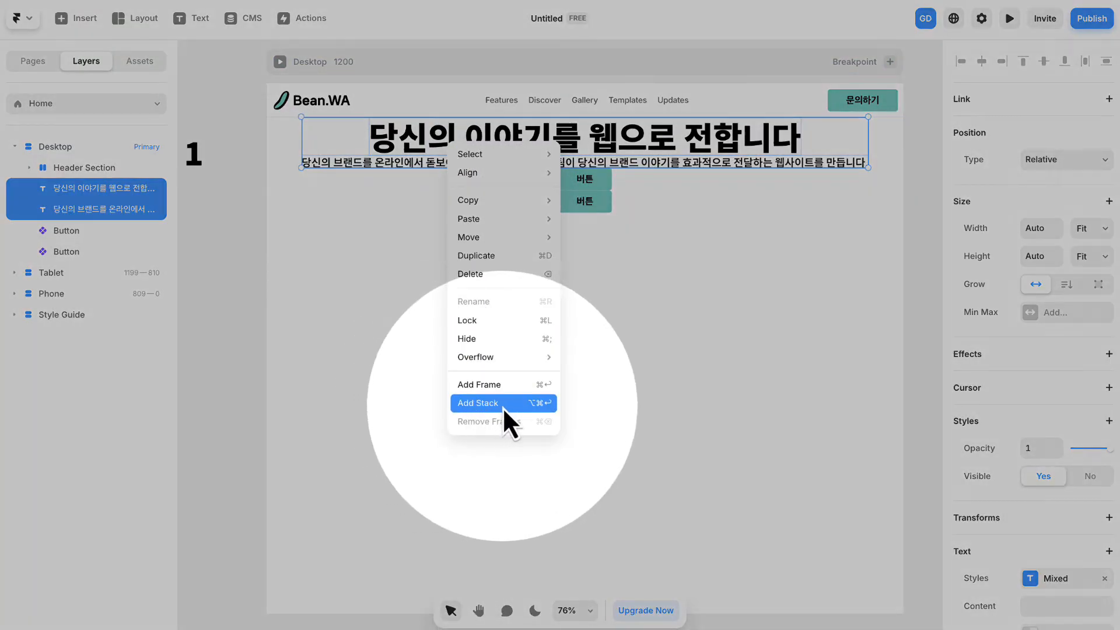
click(502, 407)
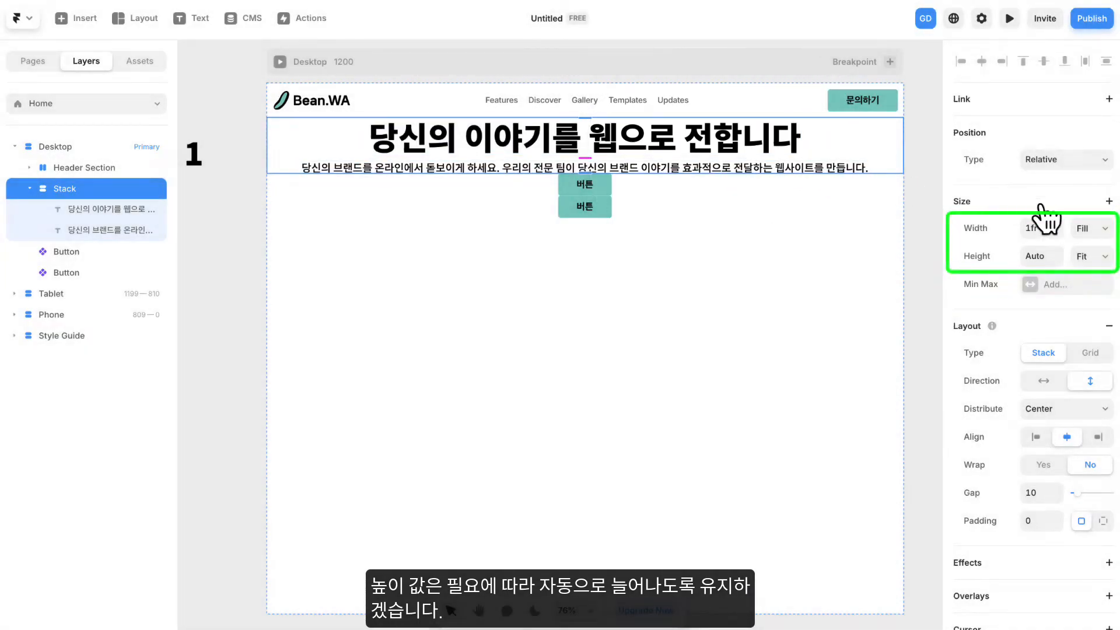
- Set the width of the stack holding the title and description to Fixed at 500
click(1091, 228)
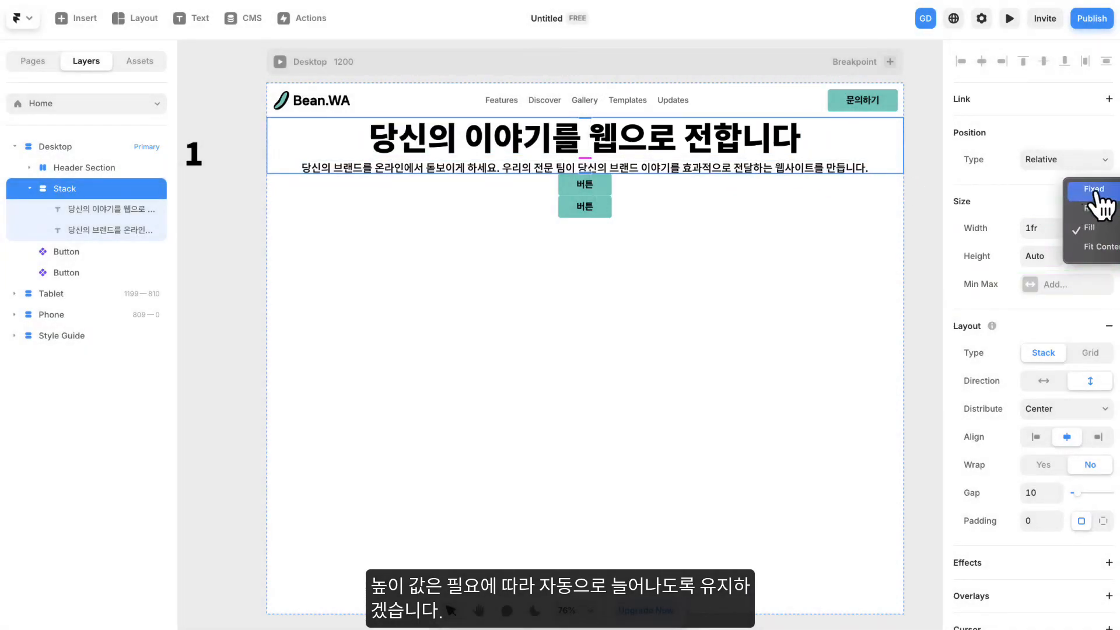
click(1078, 165)
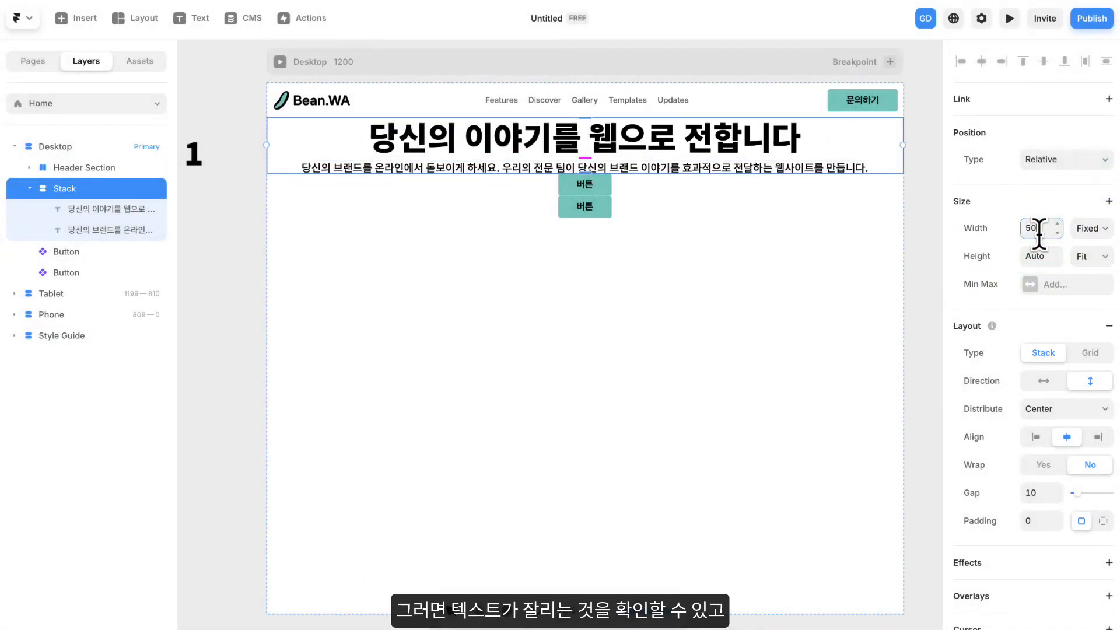
text(500)
key(Return)
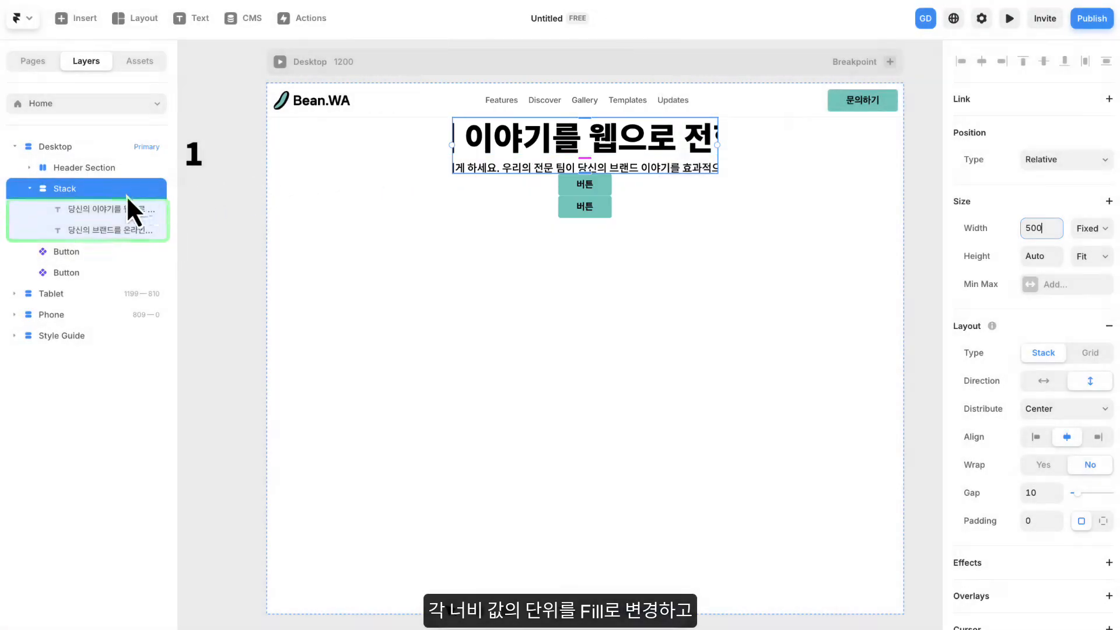
- Set the width of both text layers in the stack to Fill and align their text to the center
click(108, 210)
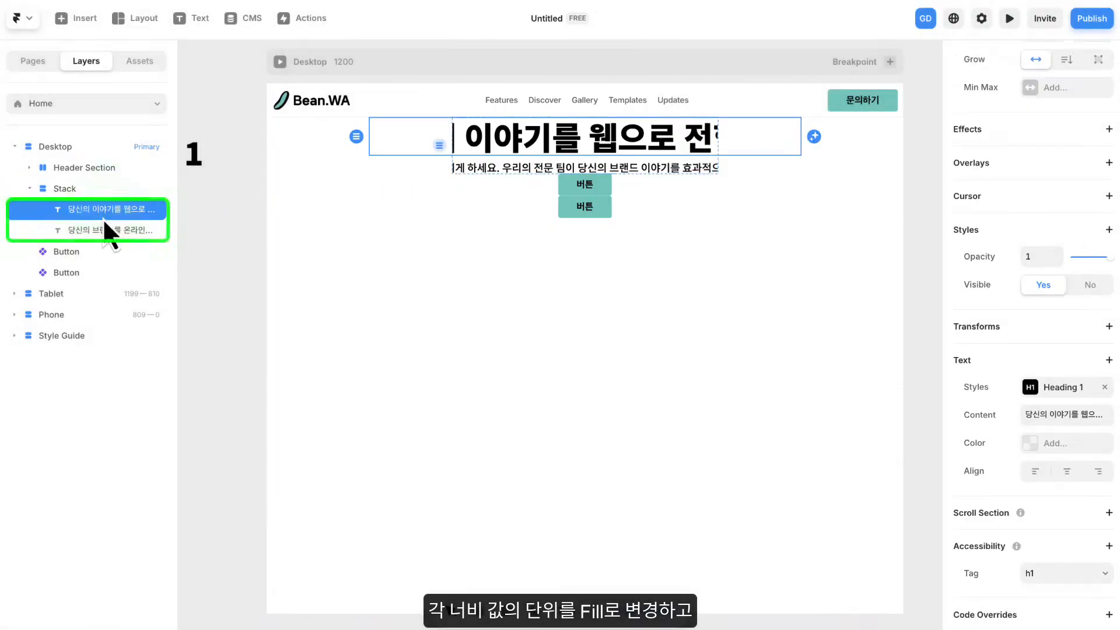
shift+click(98, 230)
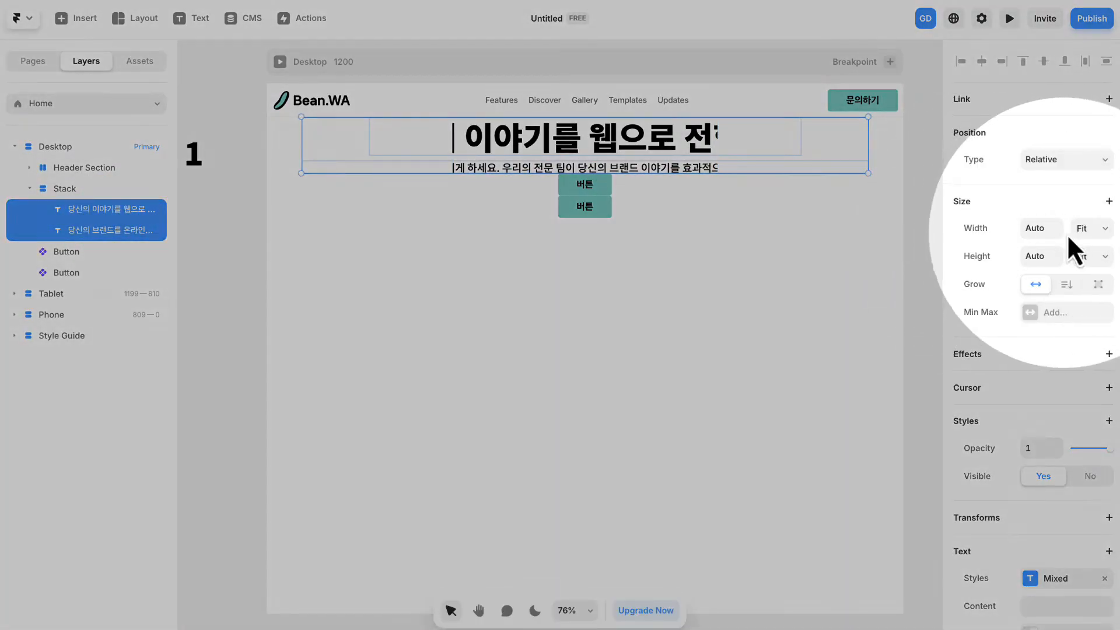
click(1086, 229)
click(1088, 211)
scroll(1073, 373, down, 3)
click(1065, 474)
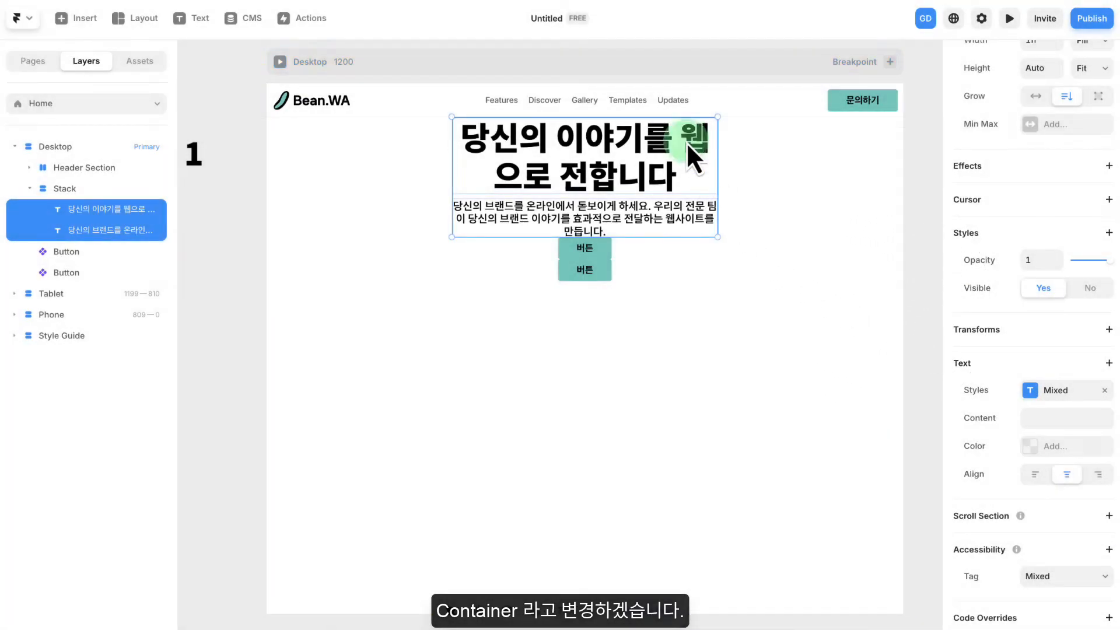
- Break the hero title into two lines so that the second line starts with "웹으로"
double_click(685, 141)
click(678, 142)
key(Return)
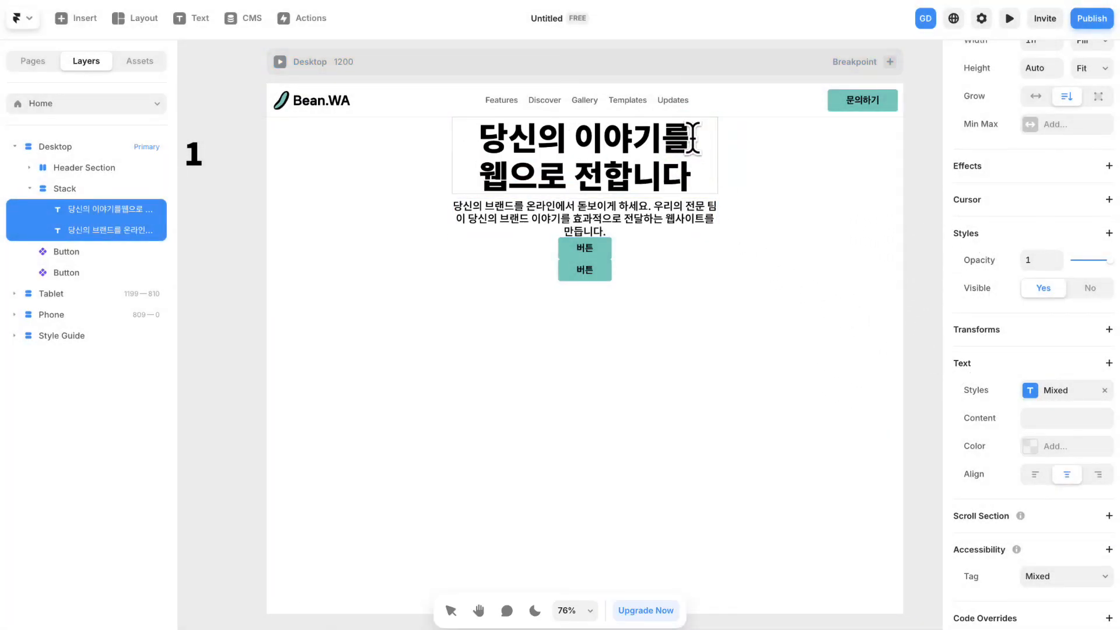
- Rename the stack holding the hero title and description as Container and widen its gap to 22
double_click(68, 190)
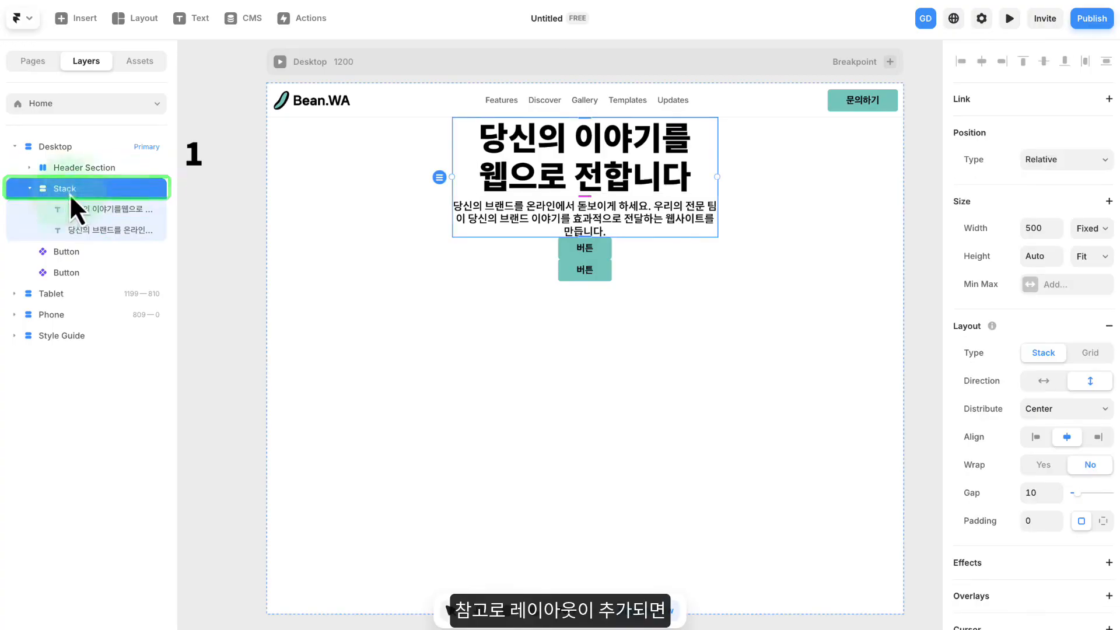
text(d)
key(Caps_Lock)
text(Container)
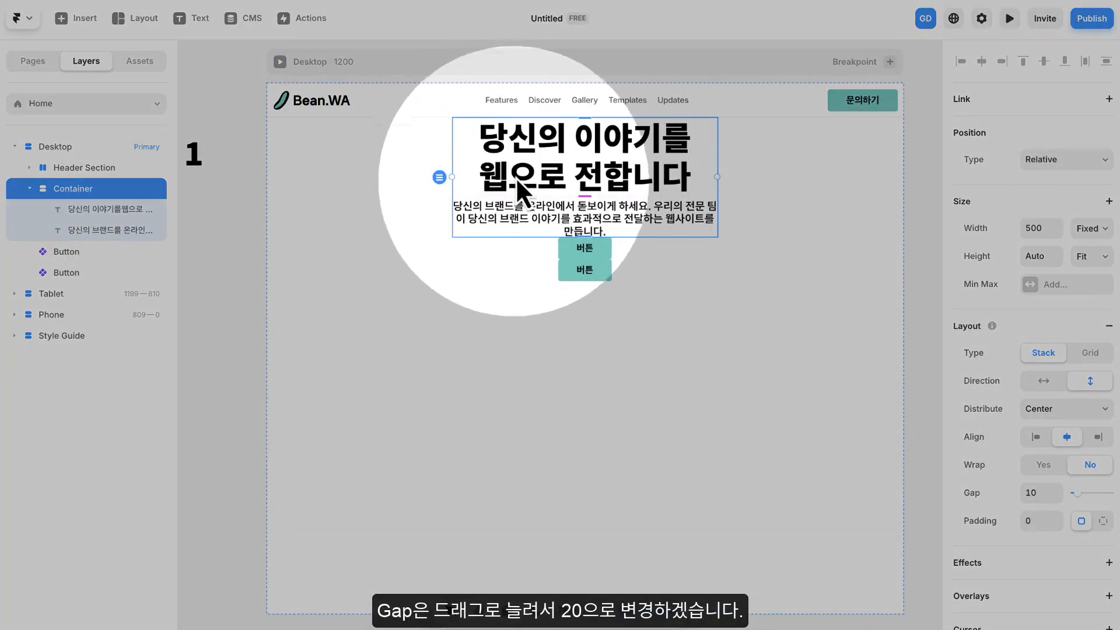
drag(582, 193, 584, 201)
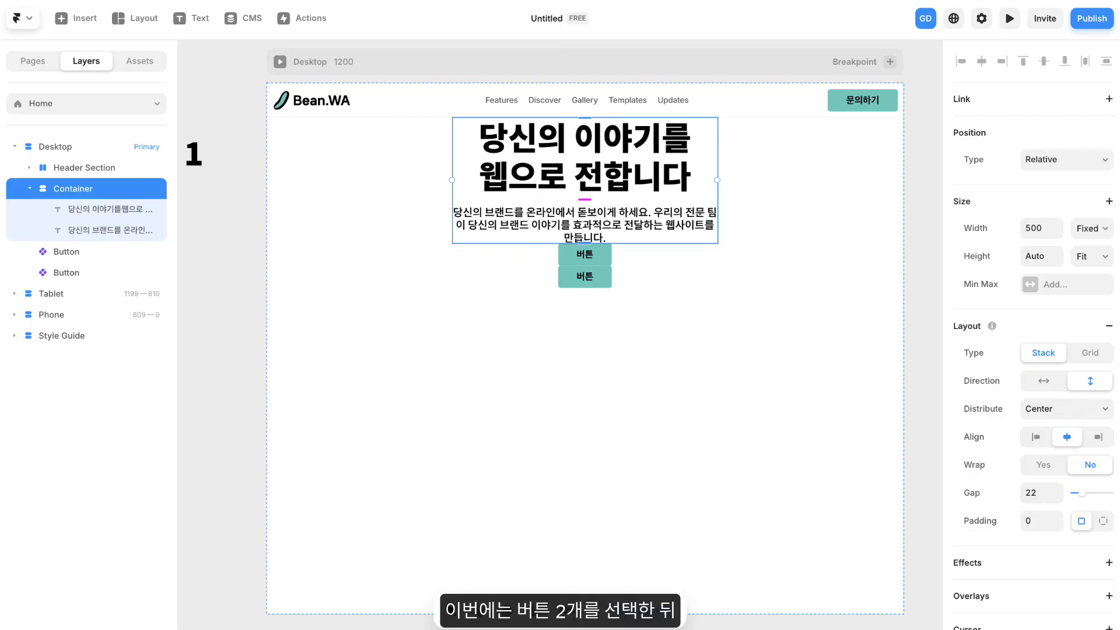
- Wrap the two hero buttons together in a stack and set its direction to horizontal
click(804, 204)
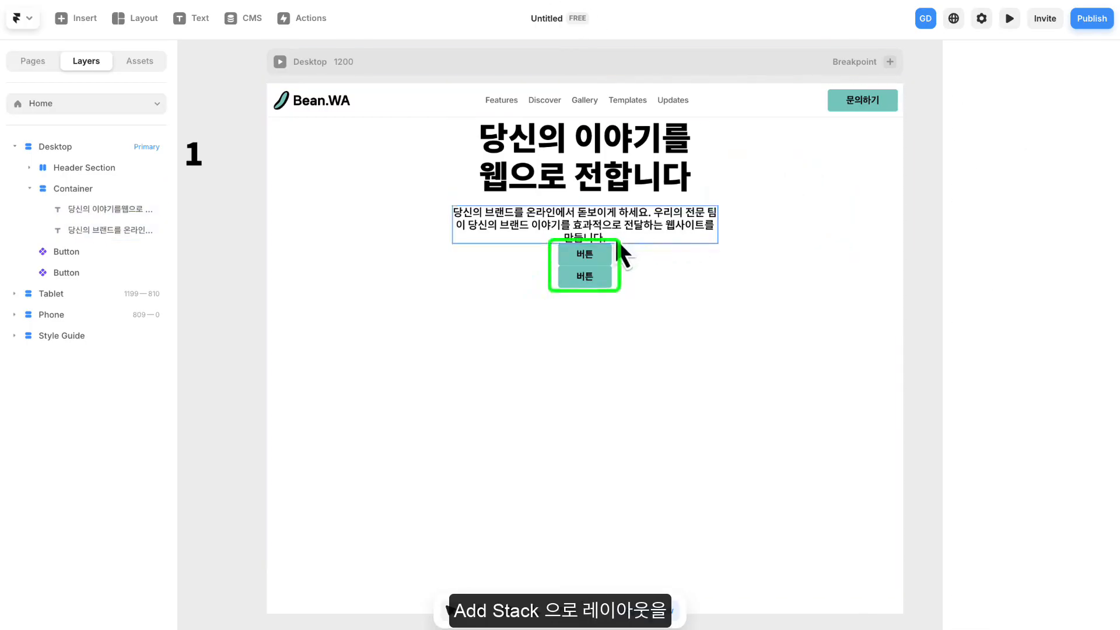
click(597, 251)
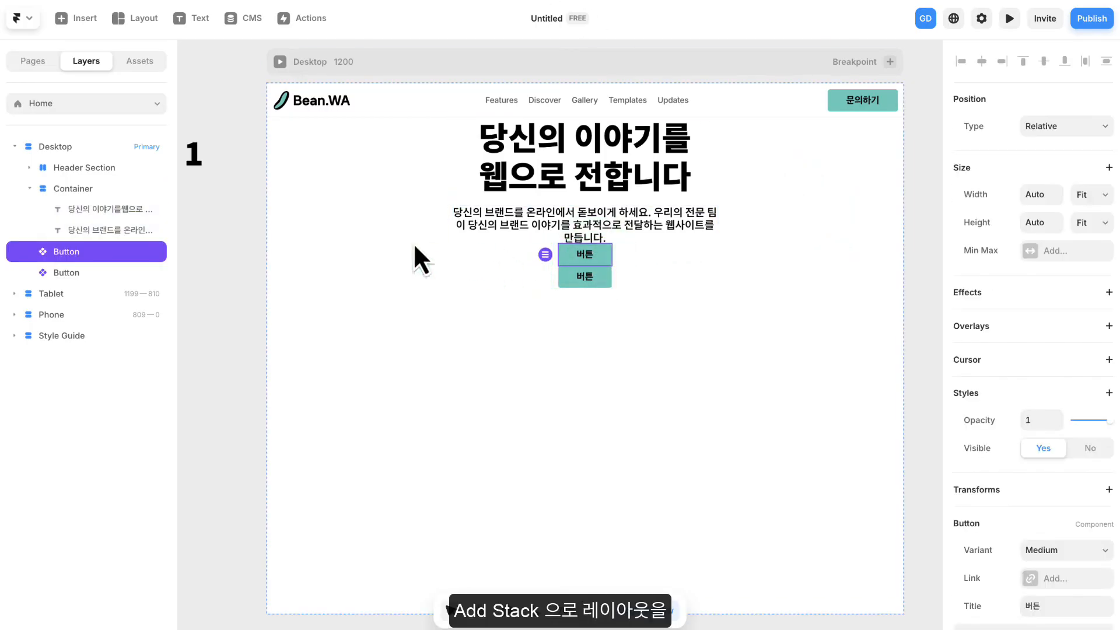
shift+click(75, 273)
right_click(97, 257)
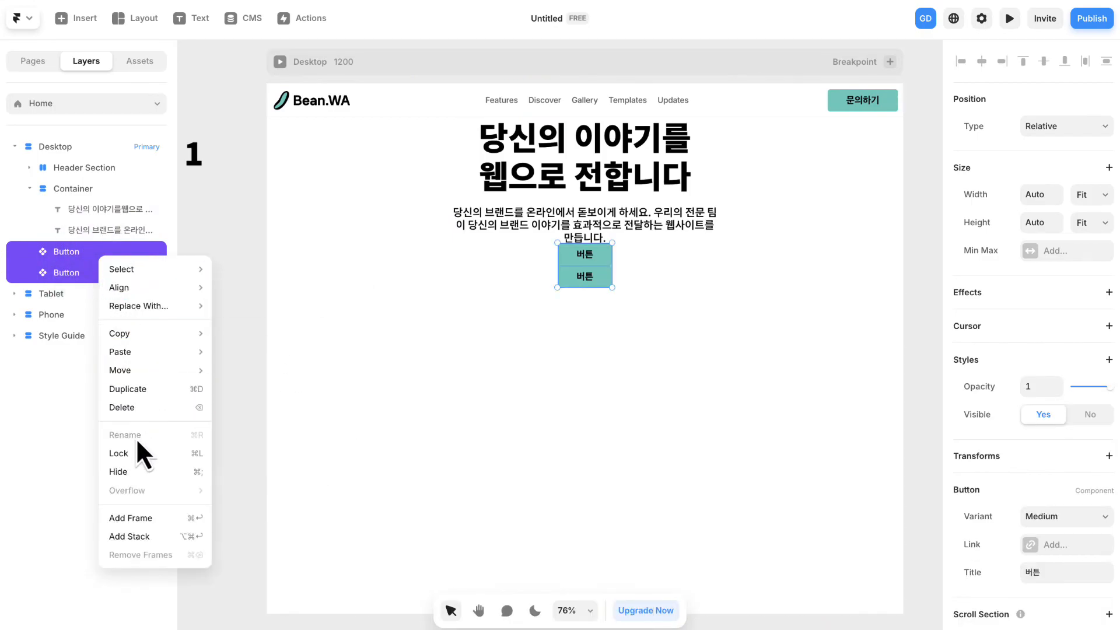
click(126, 536)
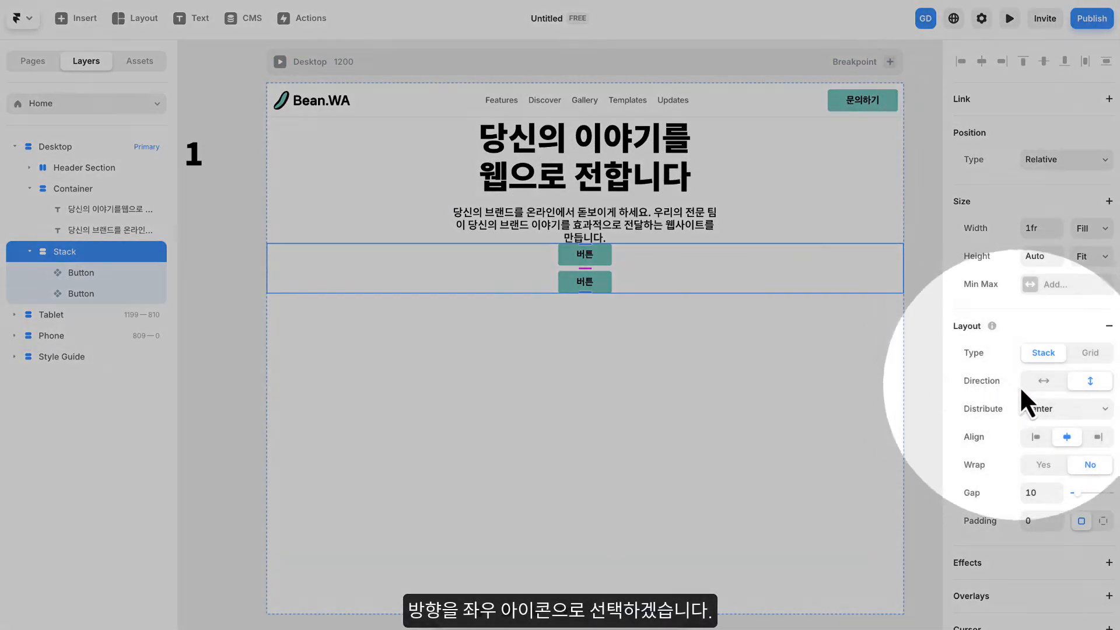
click(1043, 383)
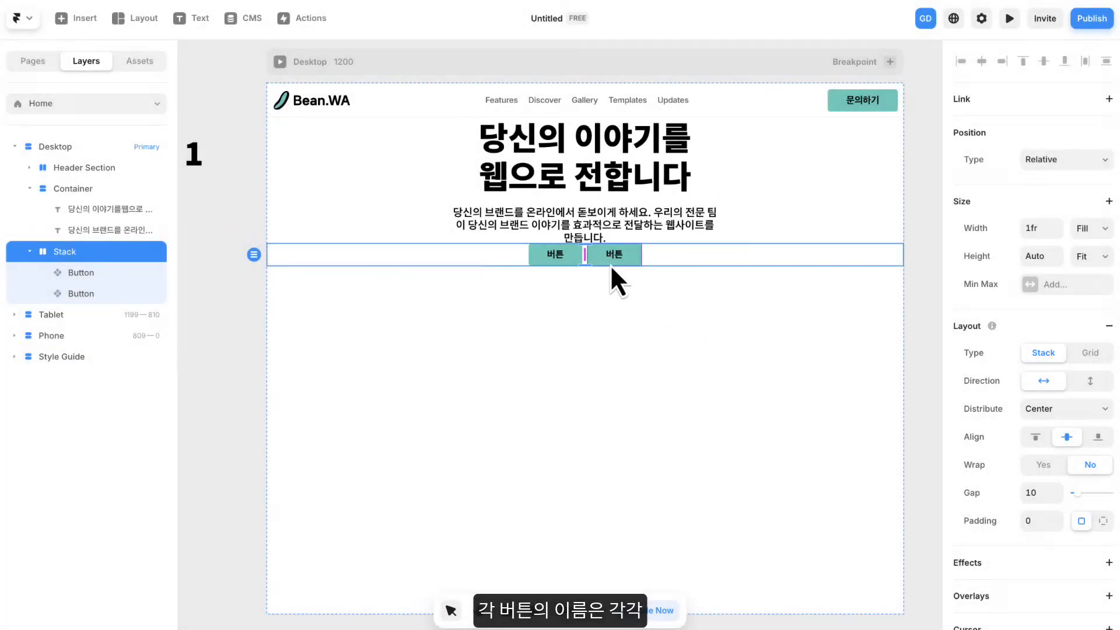
- Set the first hero button's title to "문의하기"
click(558, 257)
scroll(986, 362, down, 2)
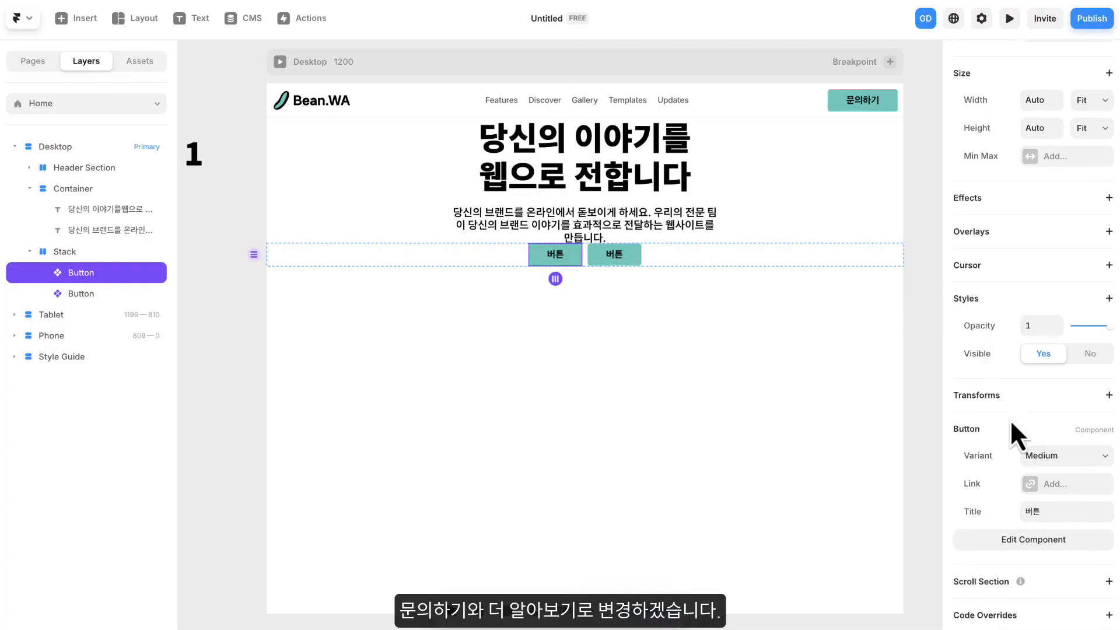
click(1042, 511)
text(a)
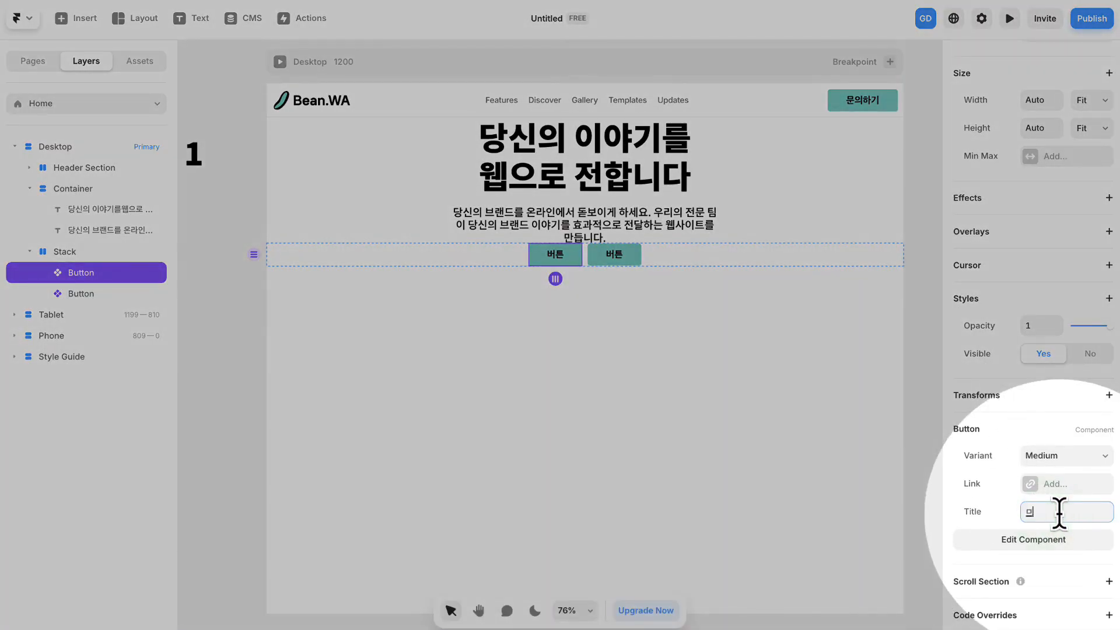
text(의하기)
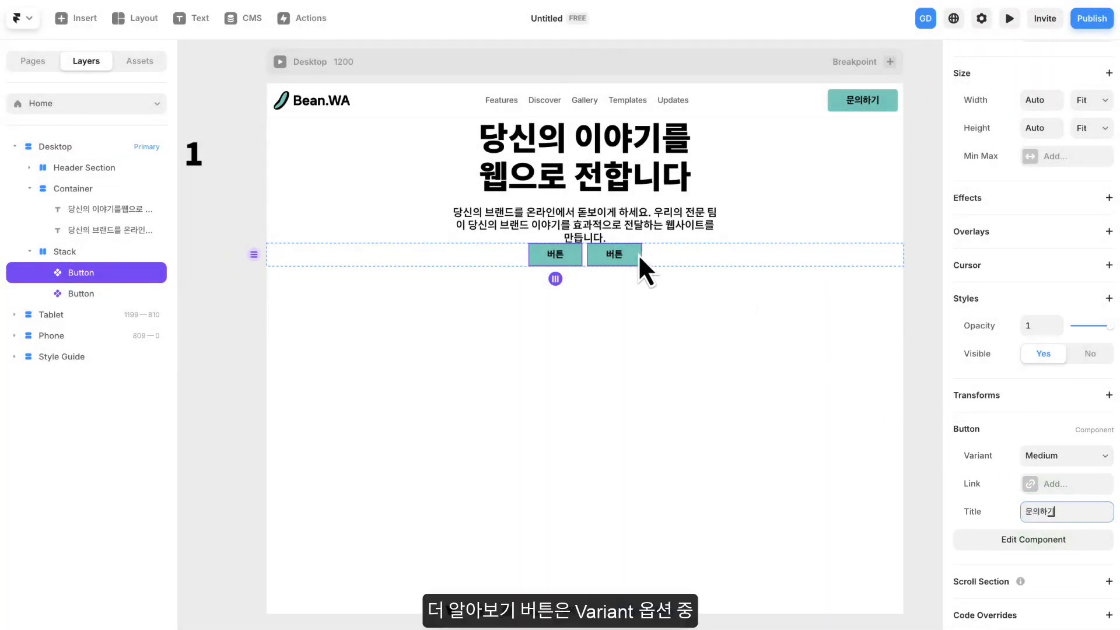
- Set the second hero button's title to "더 알아보기" and its variant to Medium Dark
click(638, 255)
text(더 알아보기)
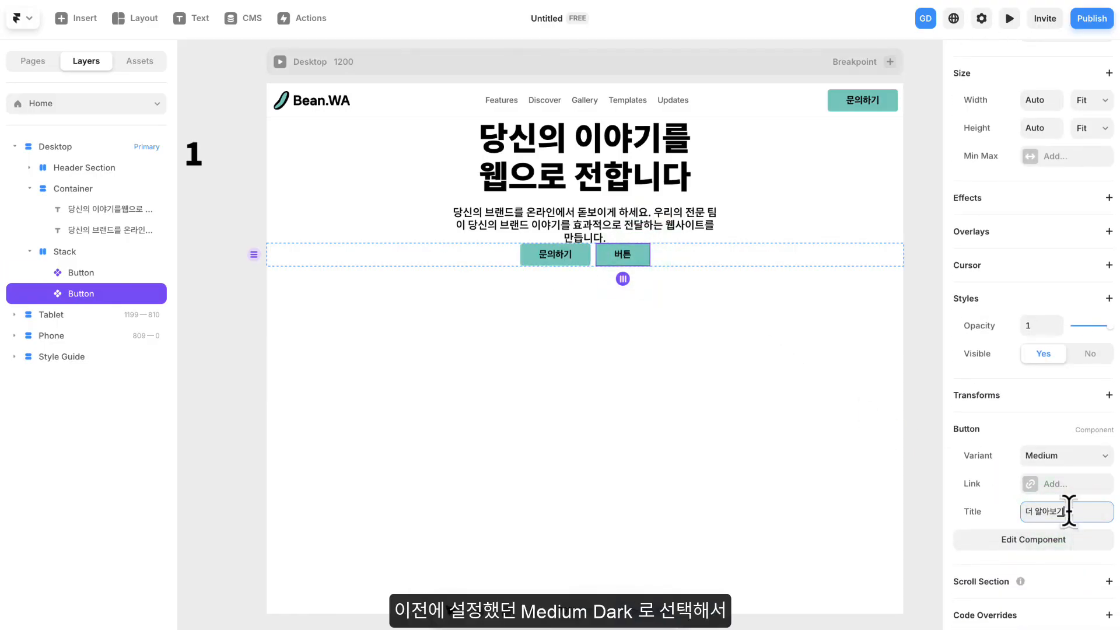
click(963, 514)
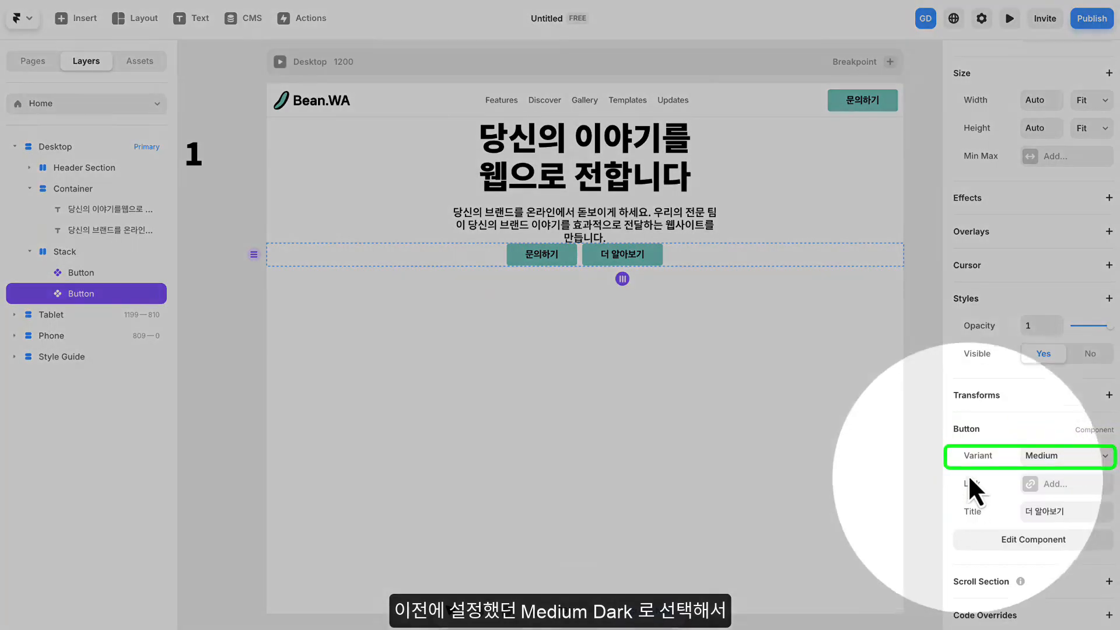
click(1055, 458)
click(1055, 474)
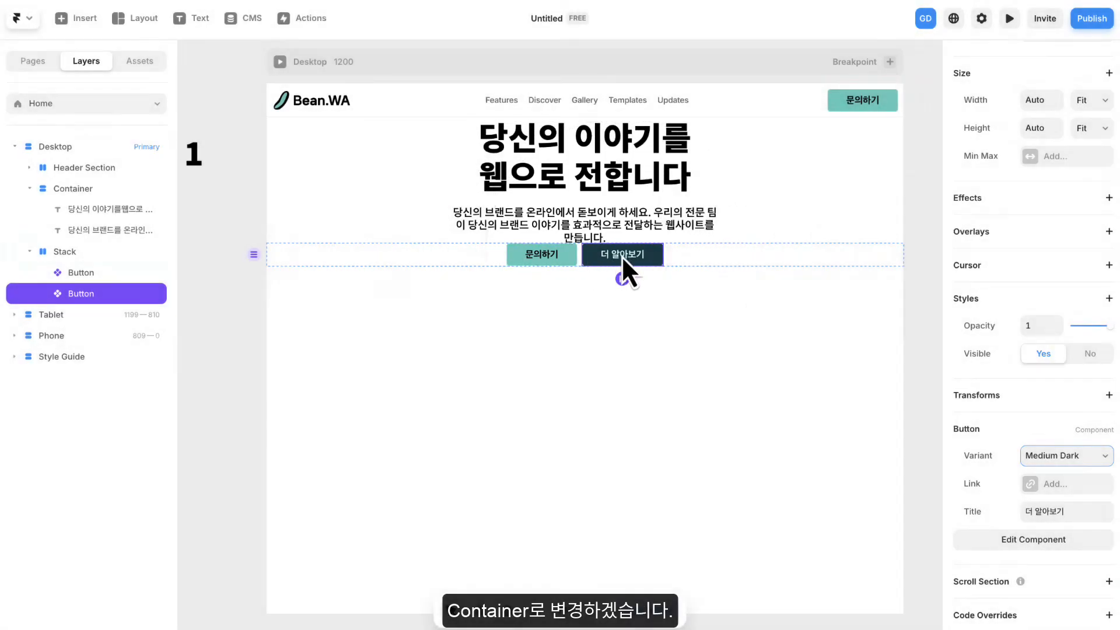
- Rename the stack holding the two hero buttons as Container
click(67, 252)
double_click(68, 252)
text(ㅇ)
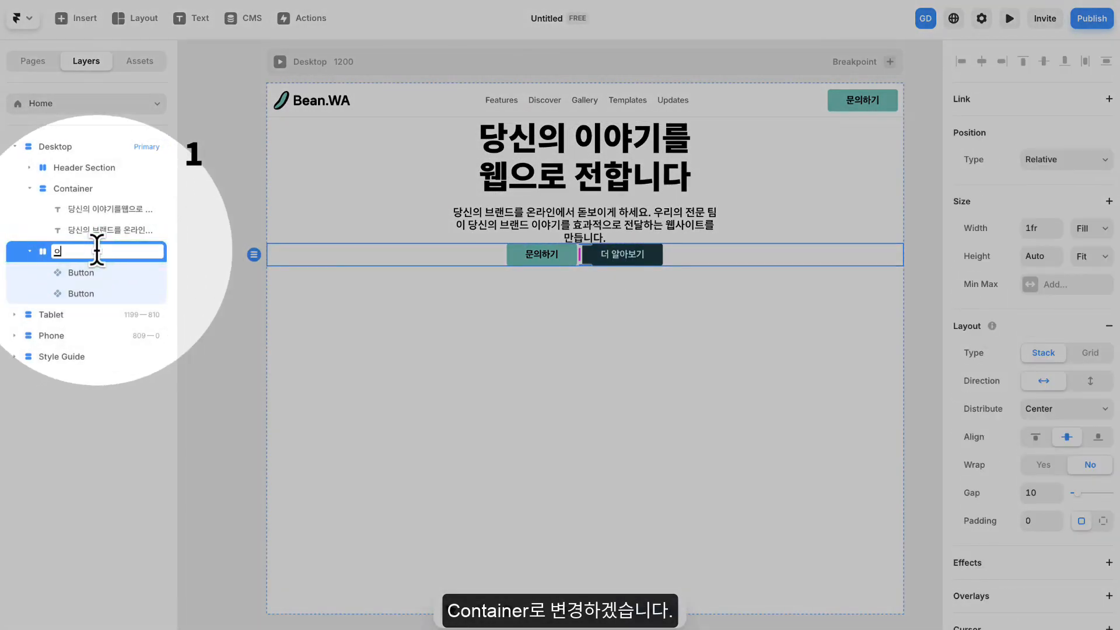
text(C)
key(Caps_Lock)
text(ontainer)
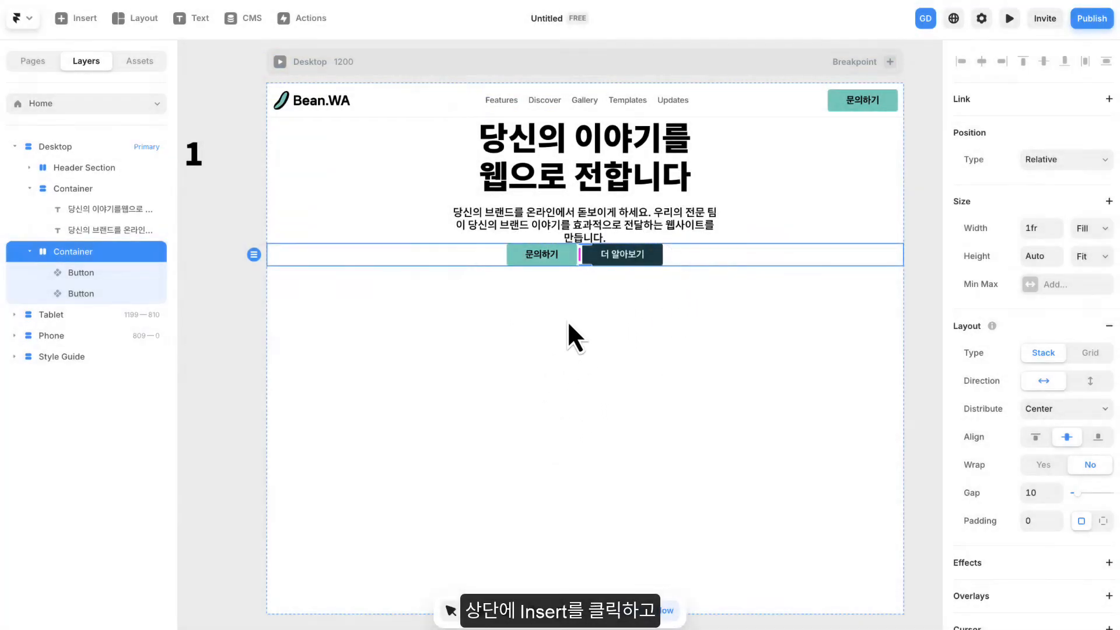
- Insert a Ticker from the Interactive elements below the hero buttons on the Desktop page
click(534, 320)
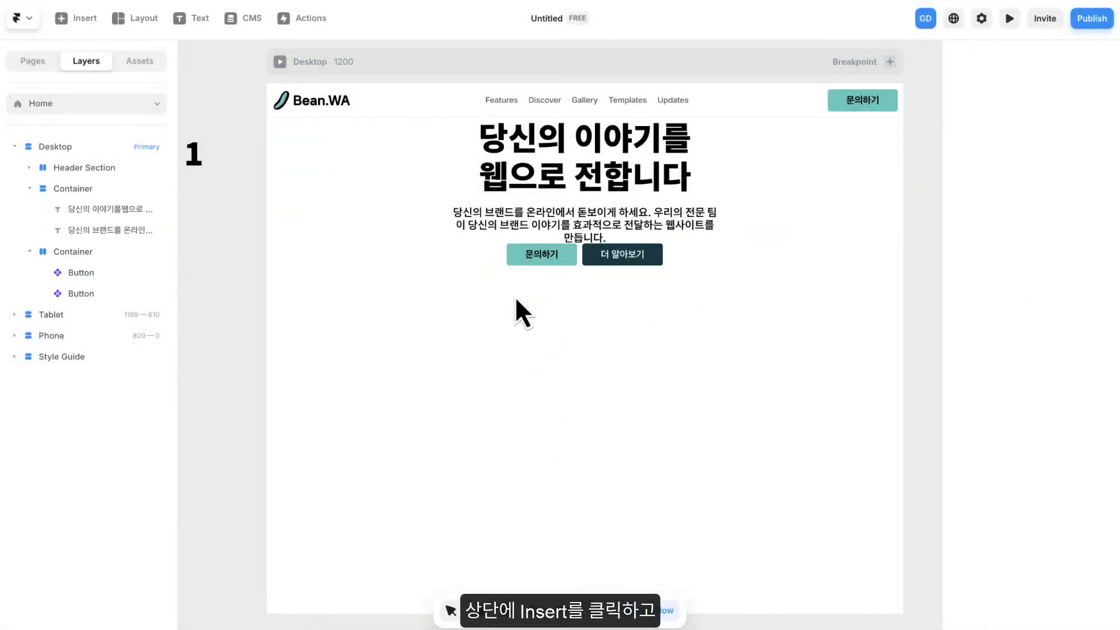
click(83, 22)
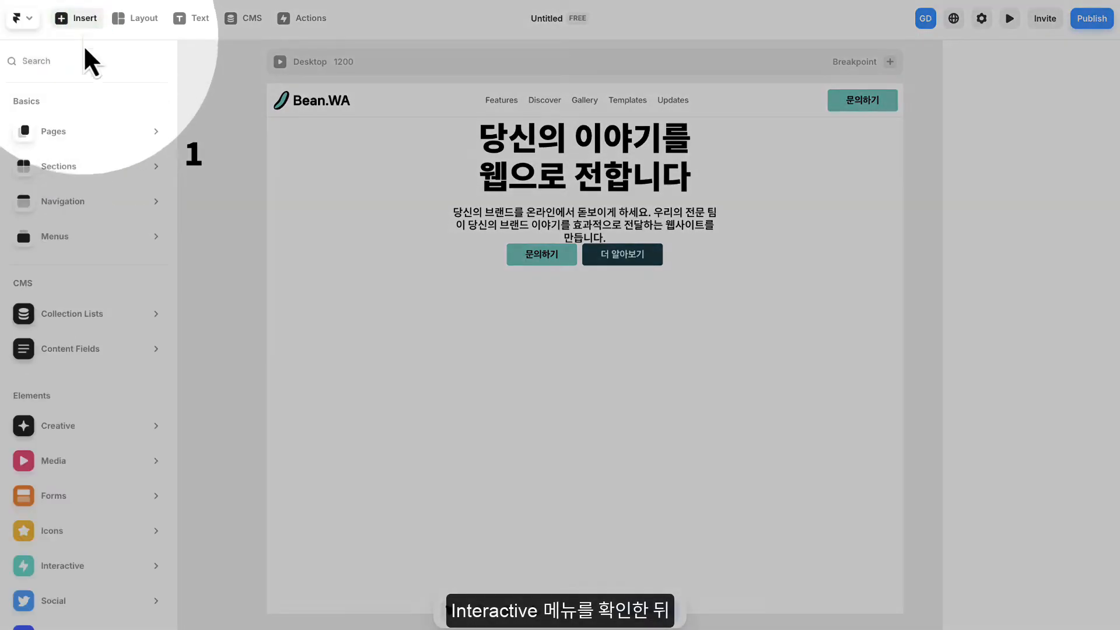
mouse_move(159, 540)
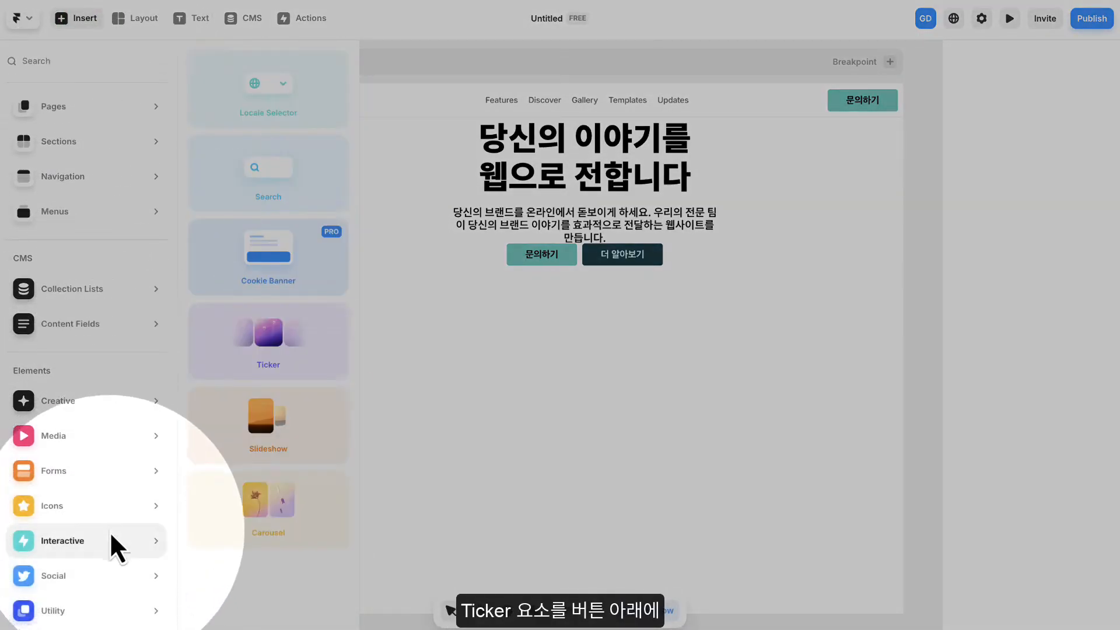
drag(276, 359, 597, 330)
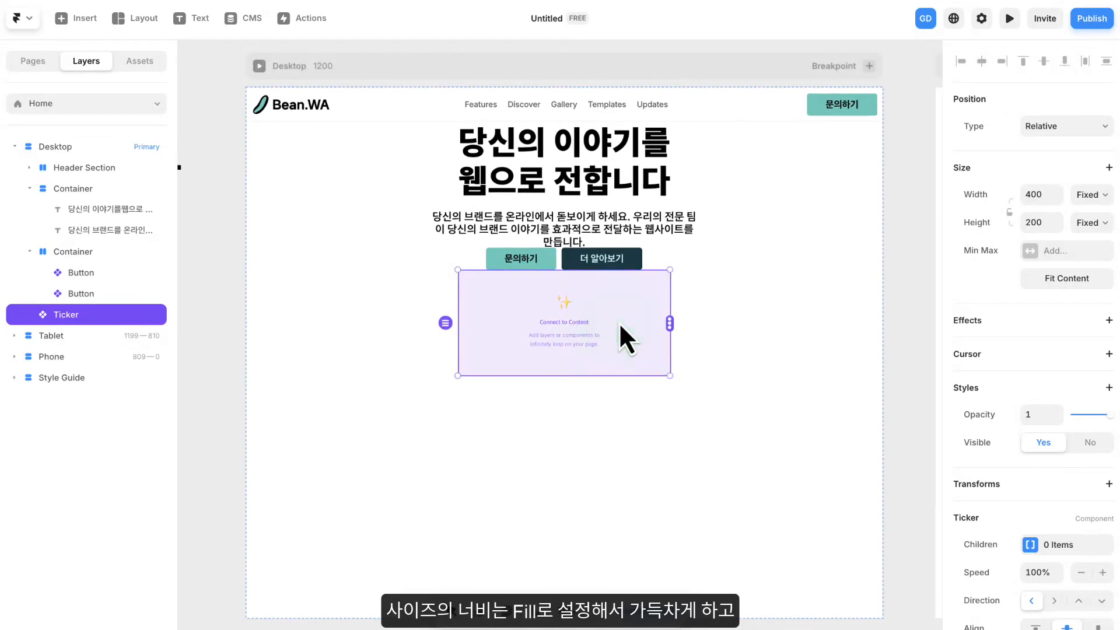
- Set the Ticker's width to Fill and its height to 500, and move it above the buttons' container
click(1090, 195)
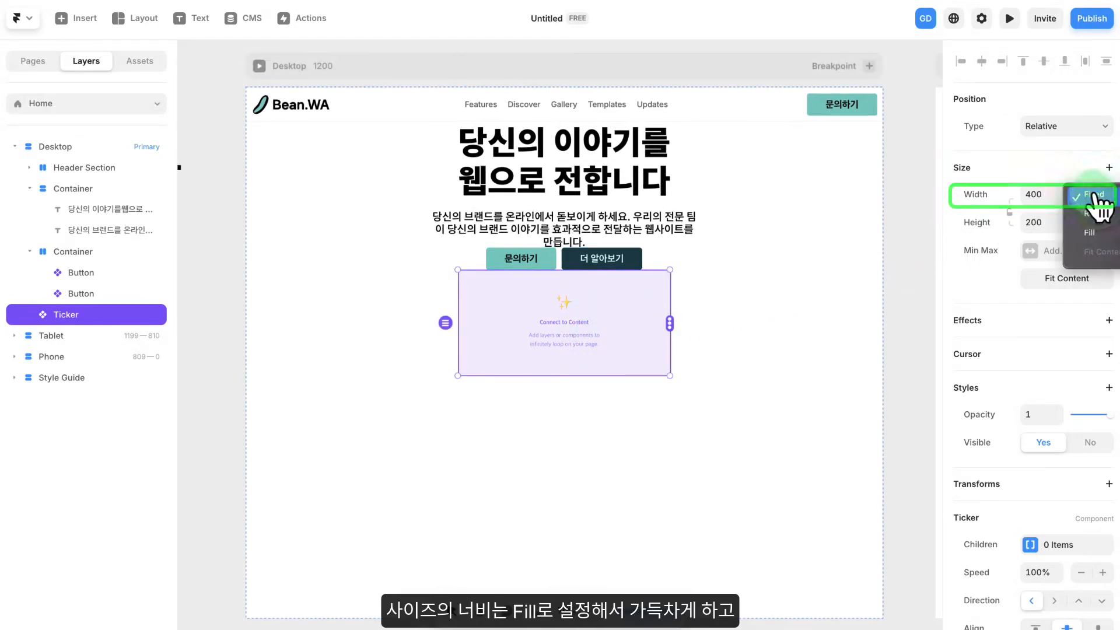
click(1038, 224)
text(500)
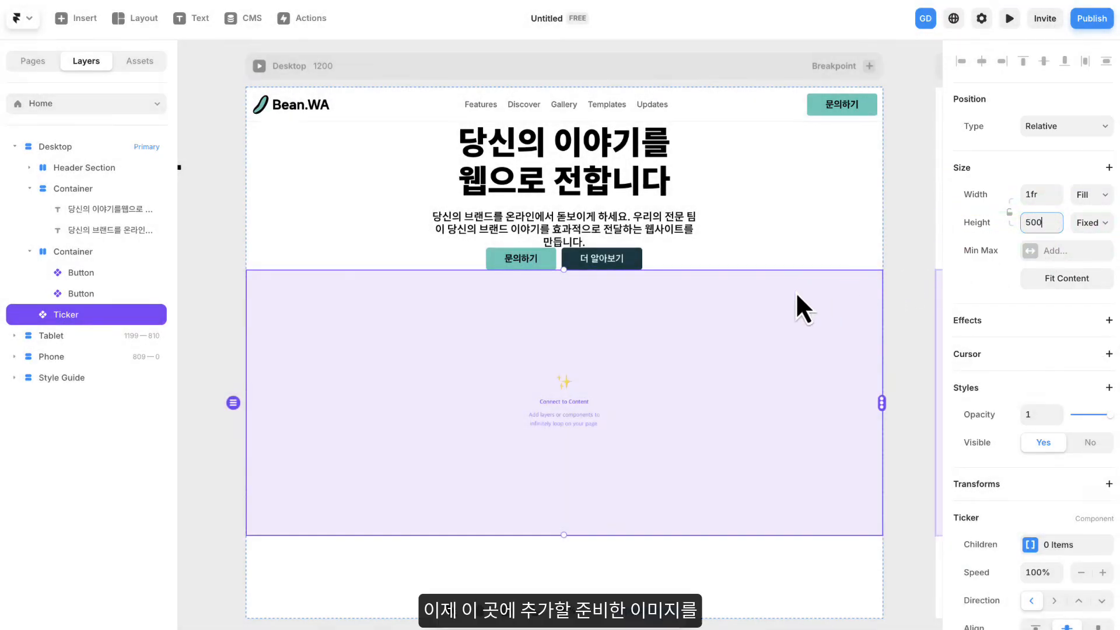
scroll(611, 356, down, 3)
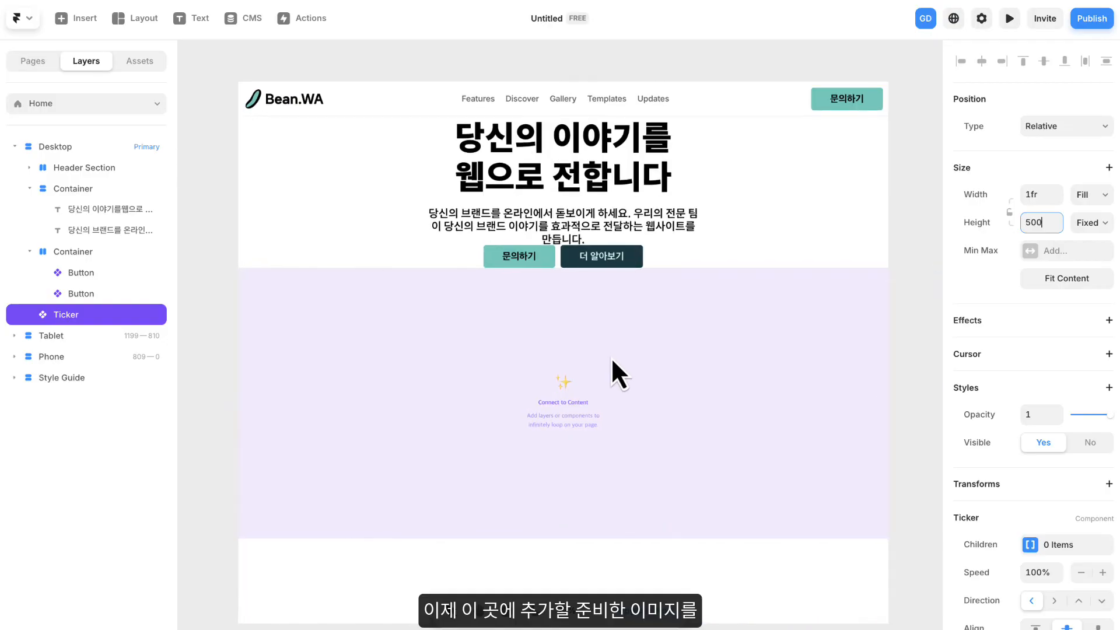
drag(601, 372, 598, 312)
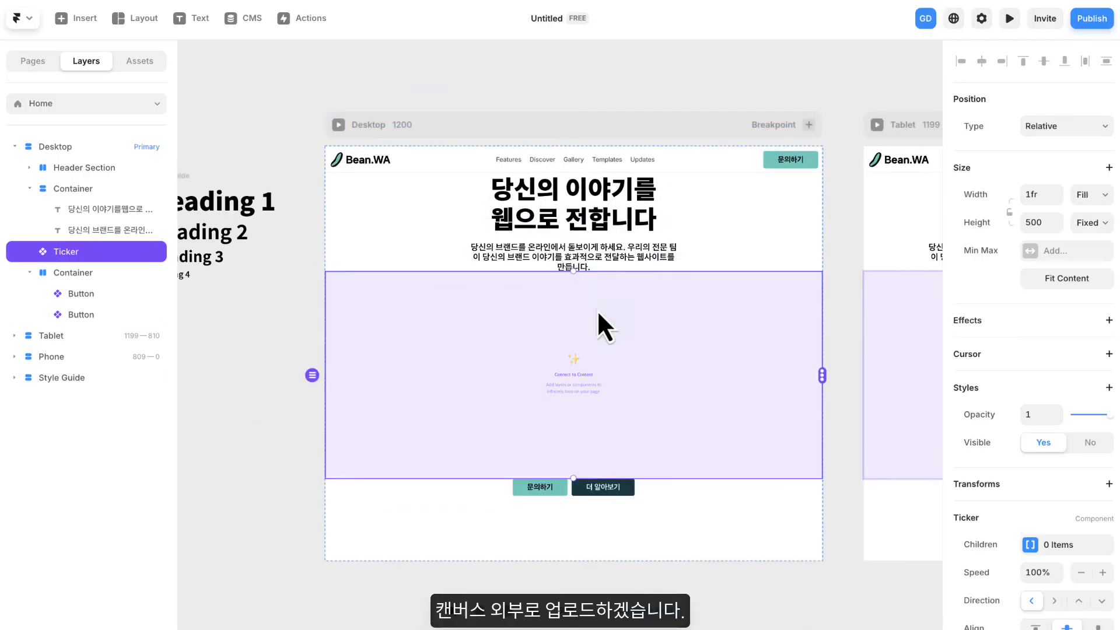
- Move the Style Guide farther left on the canvas, away from the Desktop frame
click(260, 365)
scroll(373, 318, down, 3)
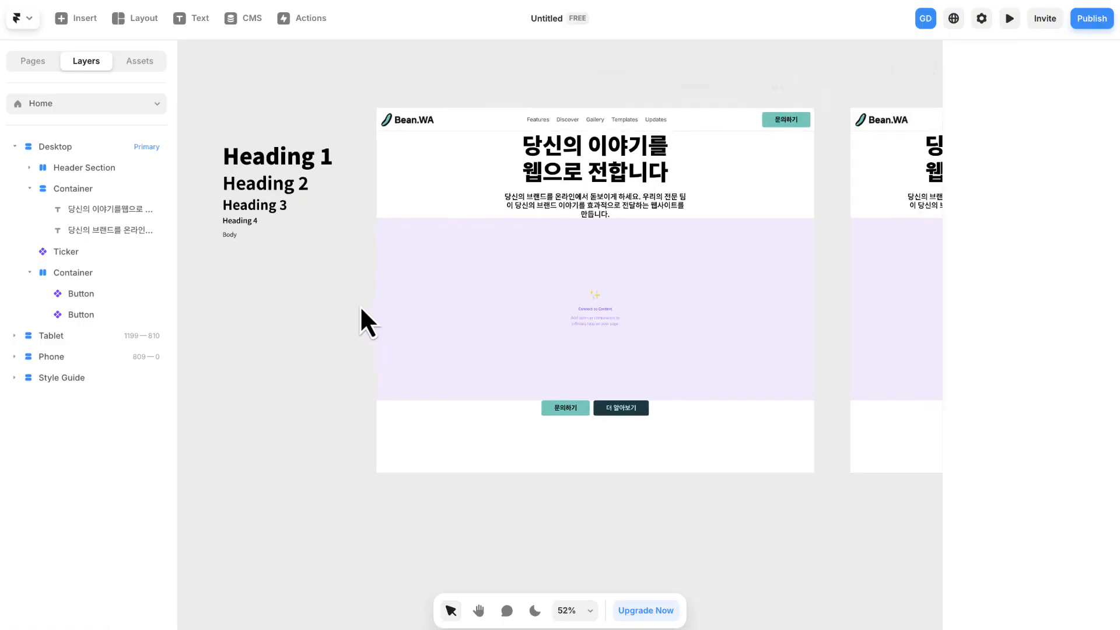
drag(344, 306, 387, 310)
click(292, 134)
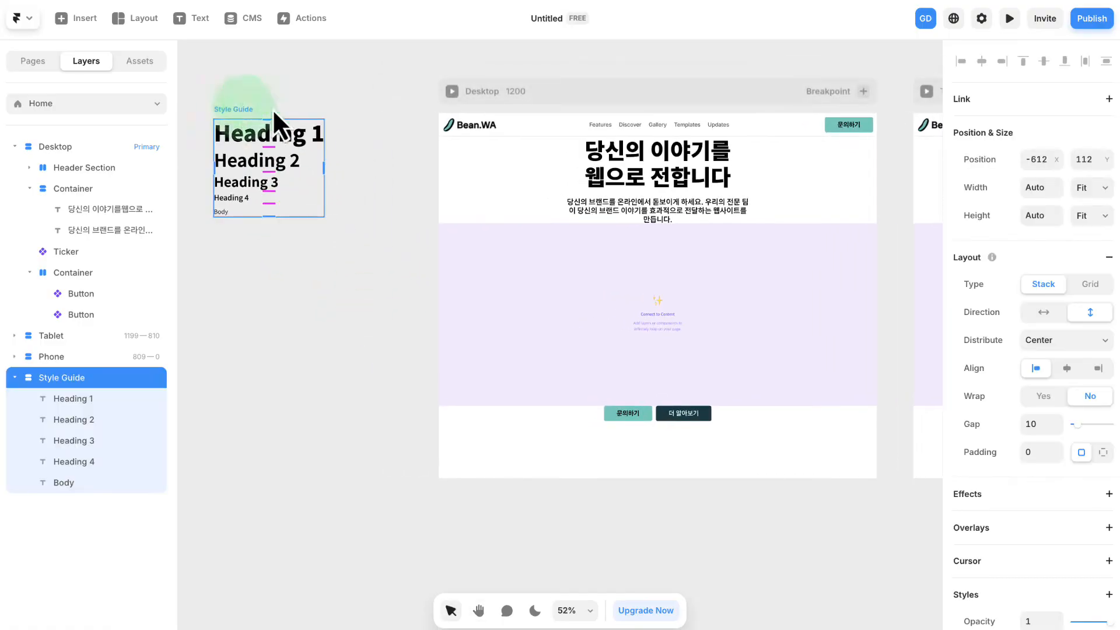
- Upload the images ticker_example1.png to ticker_example4.png onto the empty canvas beside the Desktop frame
drag(774, 375, 336, 344)
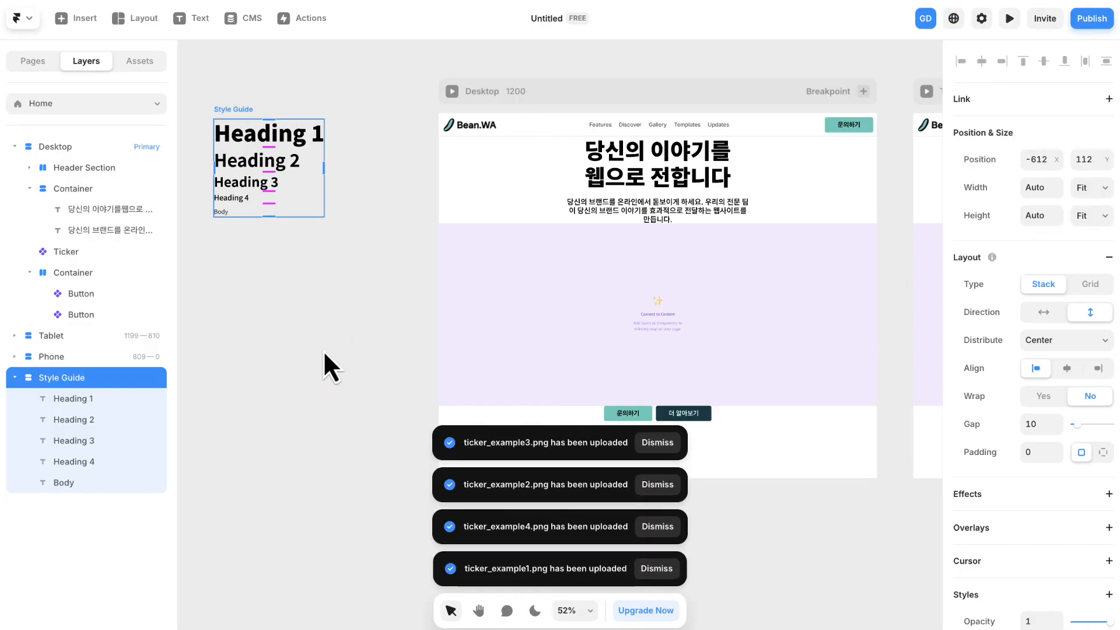
drag(334, 345, 295, 373)
key(ctrl+z)
drag(263, 485, 304, 366)
key(space)
drag(321, 370, 421, 354)
drag(507, 272, 456, 313)
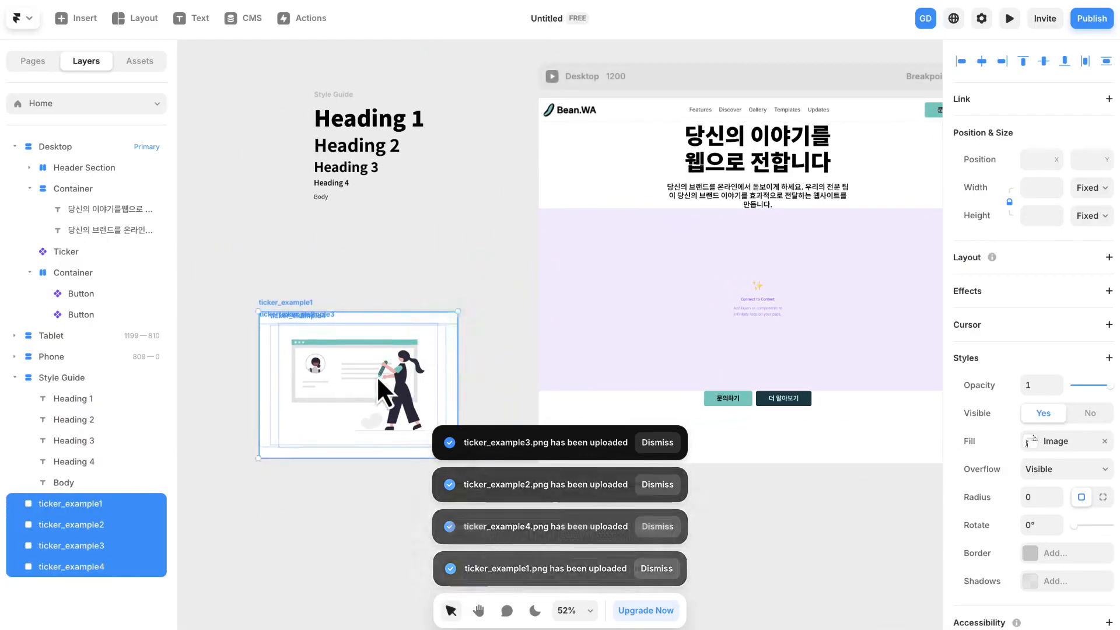
- Position the four uploaded images together below the Style Guide, aligned with its left edge
drag(376, 375, 414, 302)
drag(496, 240, 463, 264)
drag(397, 320, 431, 315)
drag(497, 259, 530, 235)
drag(478, 281, 458, 288)
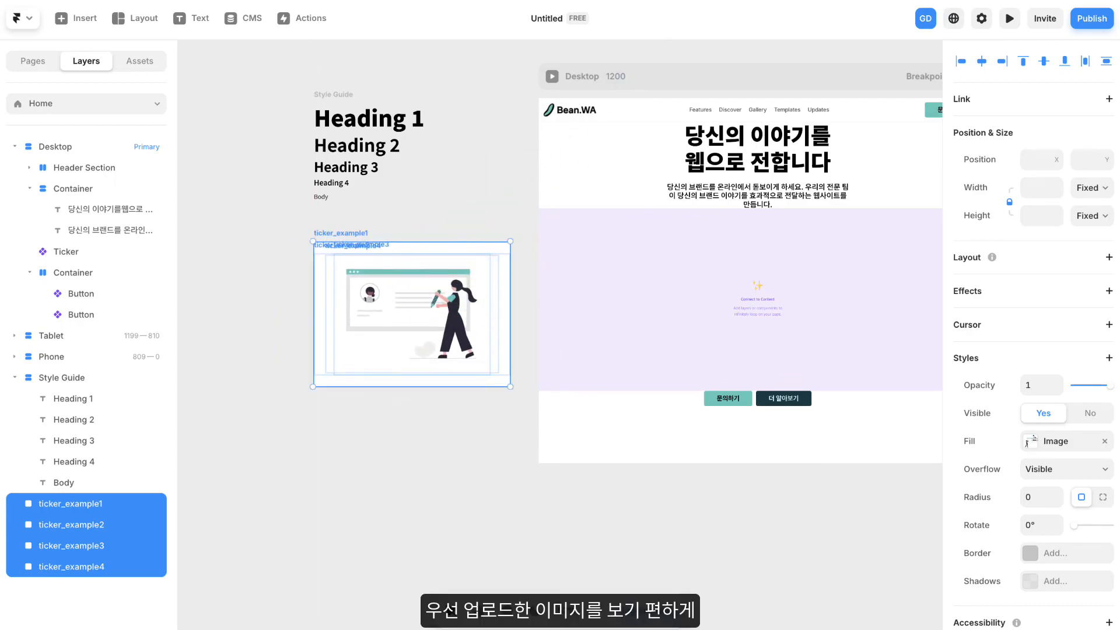
- Spread the four overlapping ticker images apart into a two-by-two arrangement below the Style Guide
click(454, 167)
key(space)
drag(464, 212, 265, 199)
drag(404, 208, 240, 348)
drag(460, 259, 443, 397)
- Connect the Ticker to all four images in the order ticker_example1, ticker_example4, ticker_example3, ticker_example2
scroll(665, 296, down, 5)
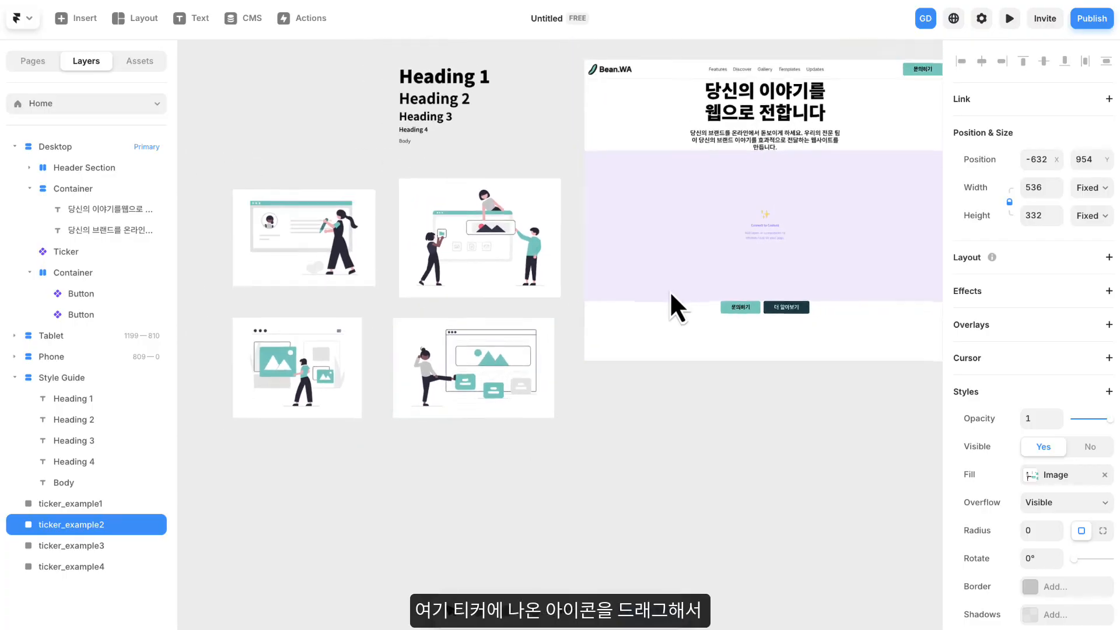
click(882, 257)
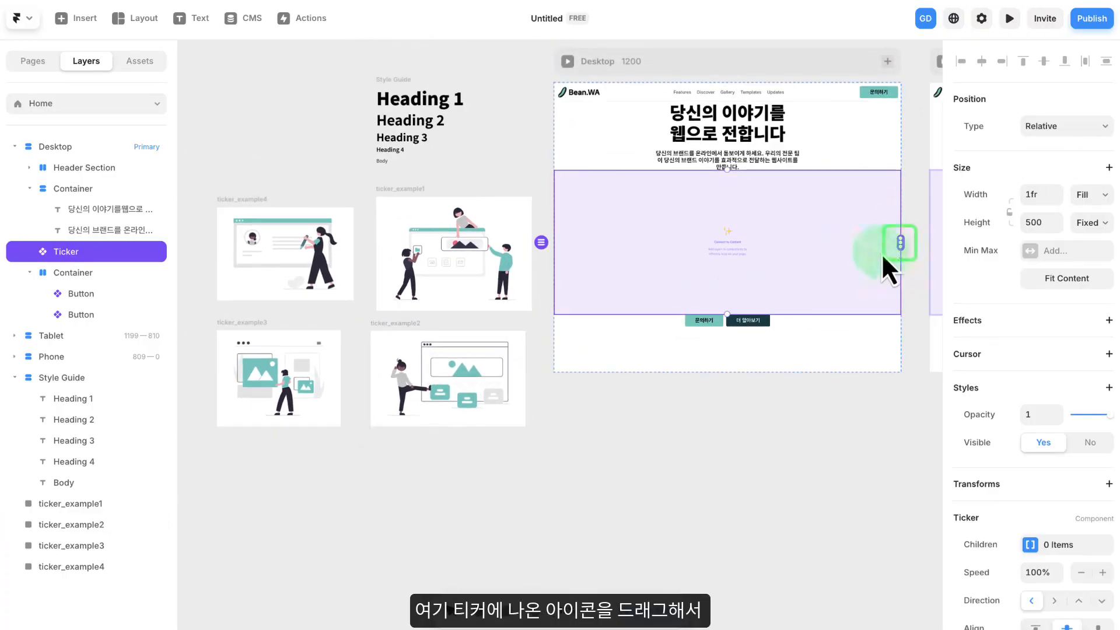
drag(901, 244, 520, 264)
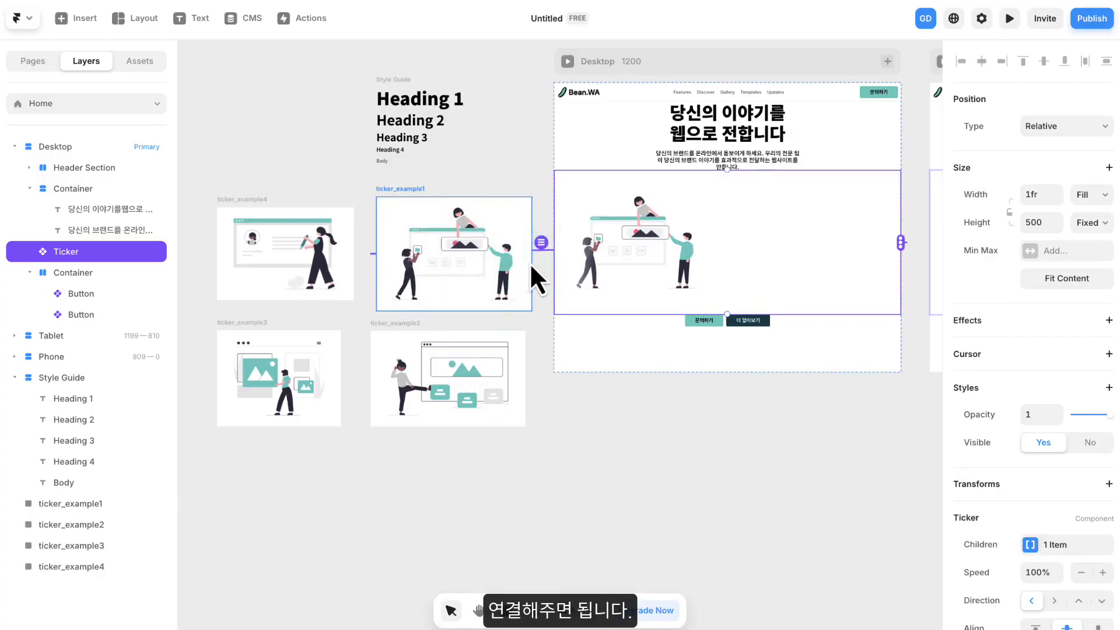
drag(516, 276, 335, 283)
drag(901, 244, 327, 385)
drag(901, 242, 470, 361)
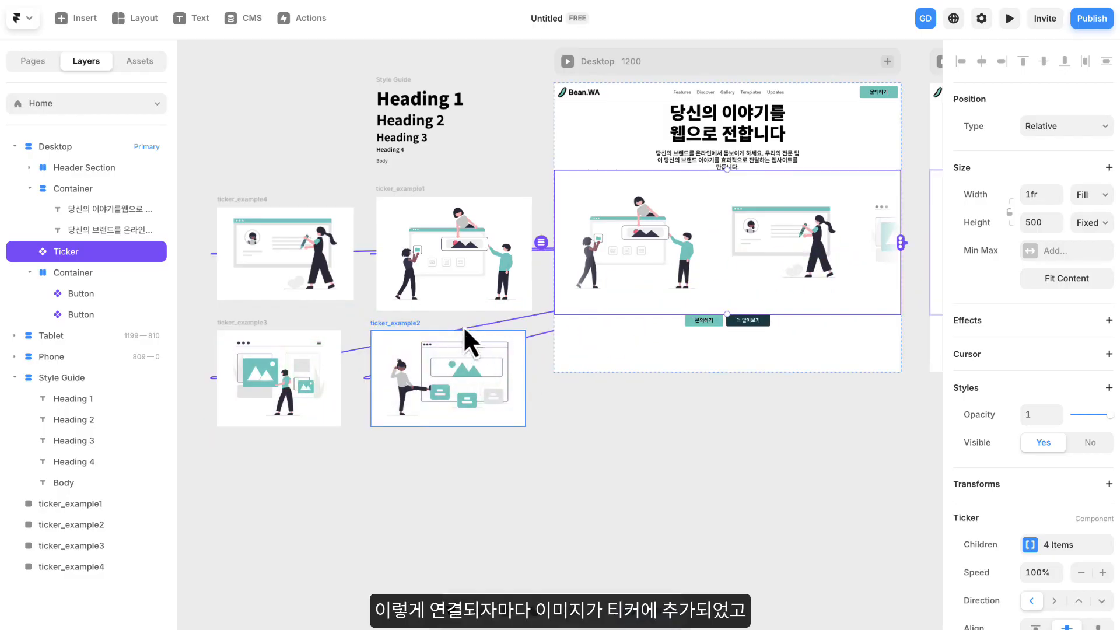
- Preview the Desktop page to check the Ticker's scrolling images
scroll(740, 232, up, 5)
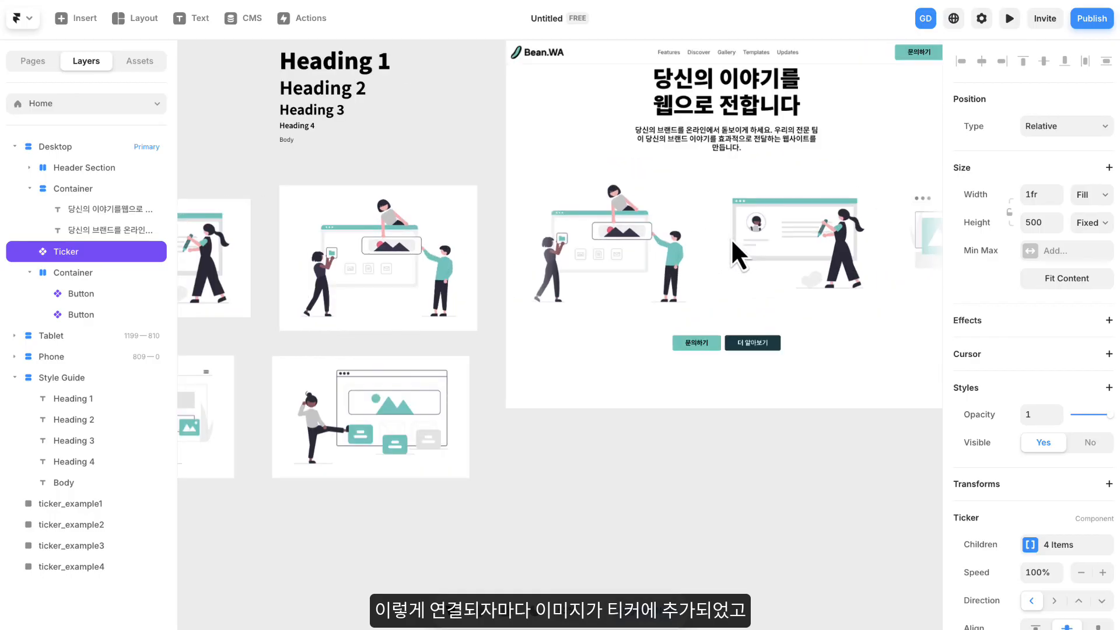
drag(752, 227, 603, 329)
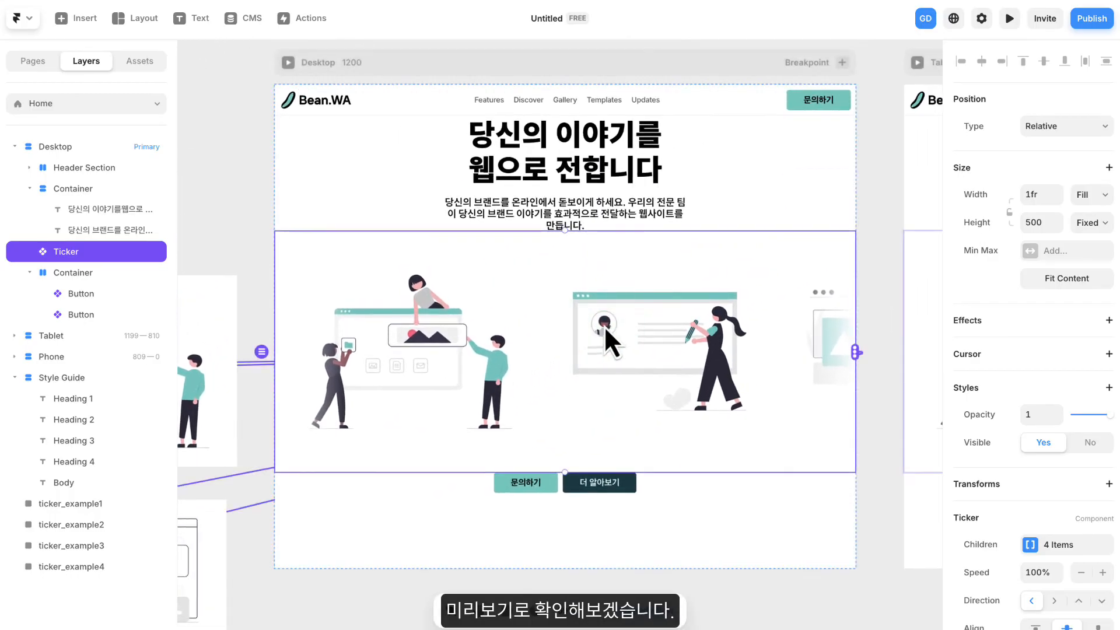
click(288, 62)
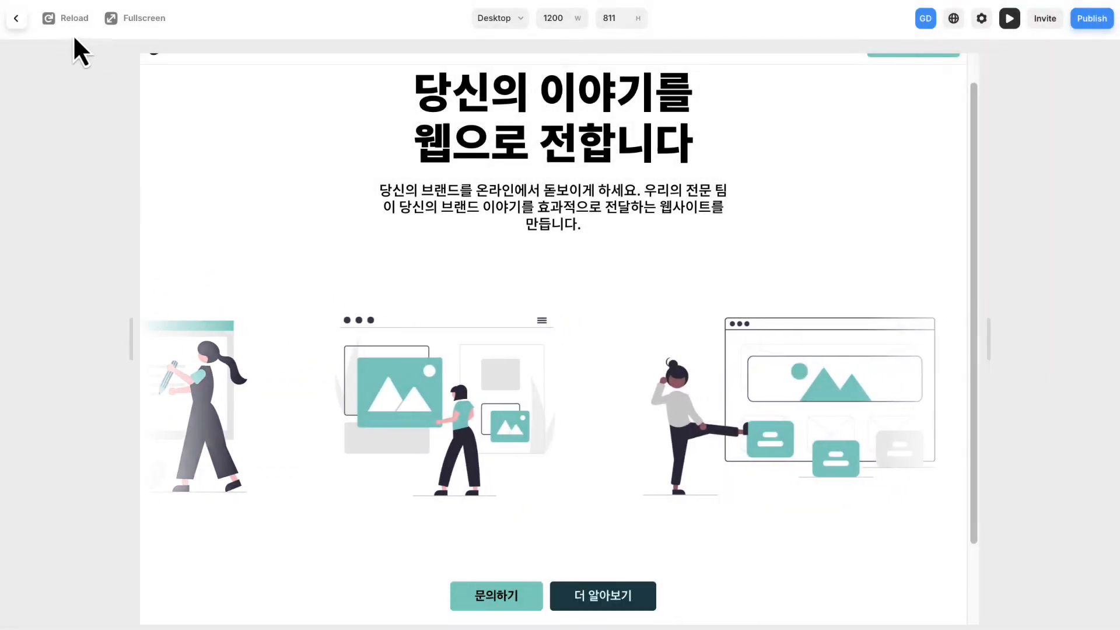
- Close the preview and move the Ticker below the container with the two hero buttons on the Desktop page
click(16, 18)
drag(450, 265, 652, 459)
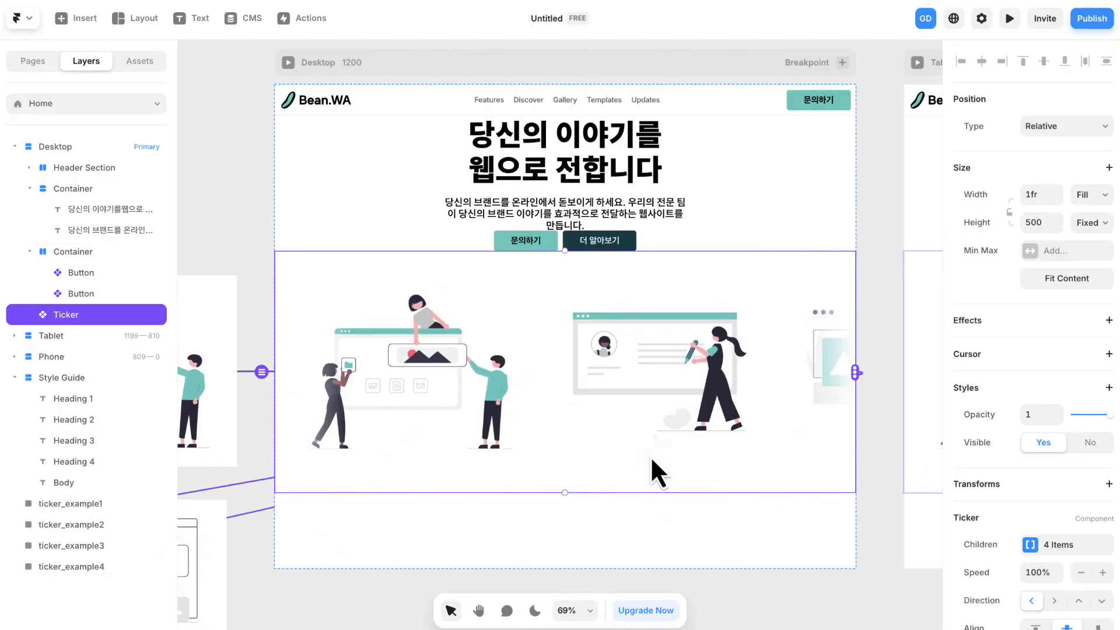
click(871, 201)
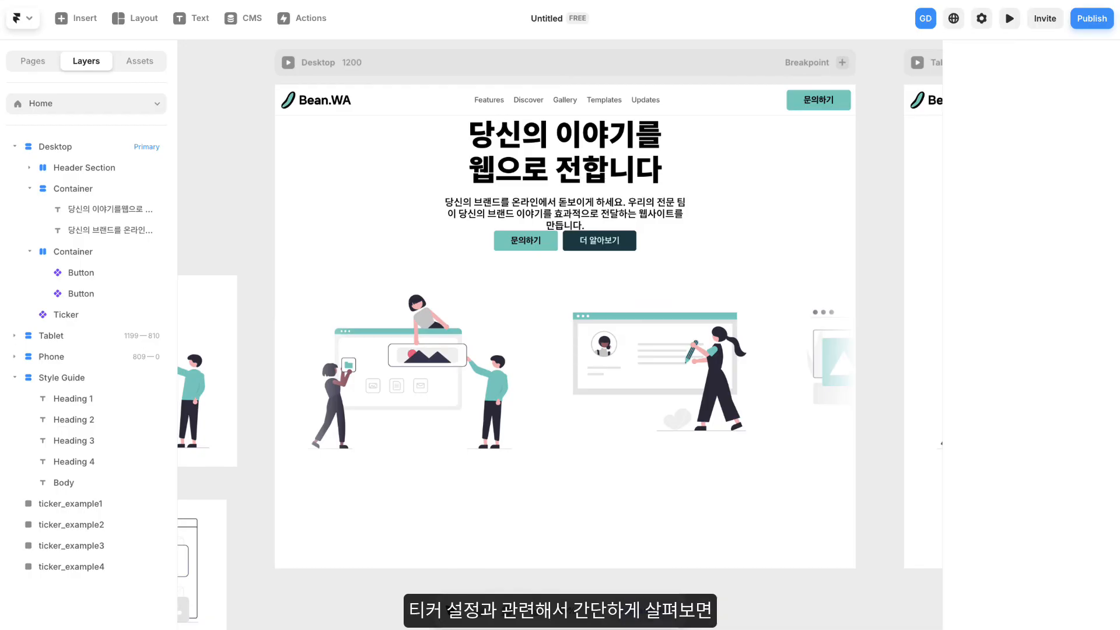
- Try the Ticker's top and bottom image alignments, ending on the centre alignment
click(761, 301)
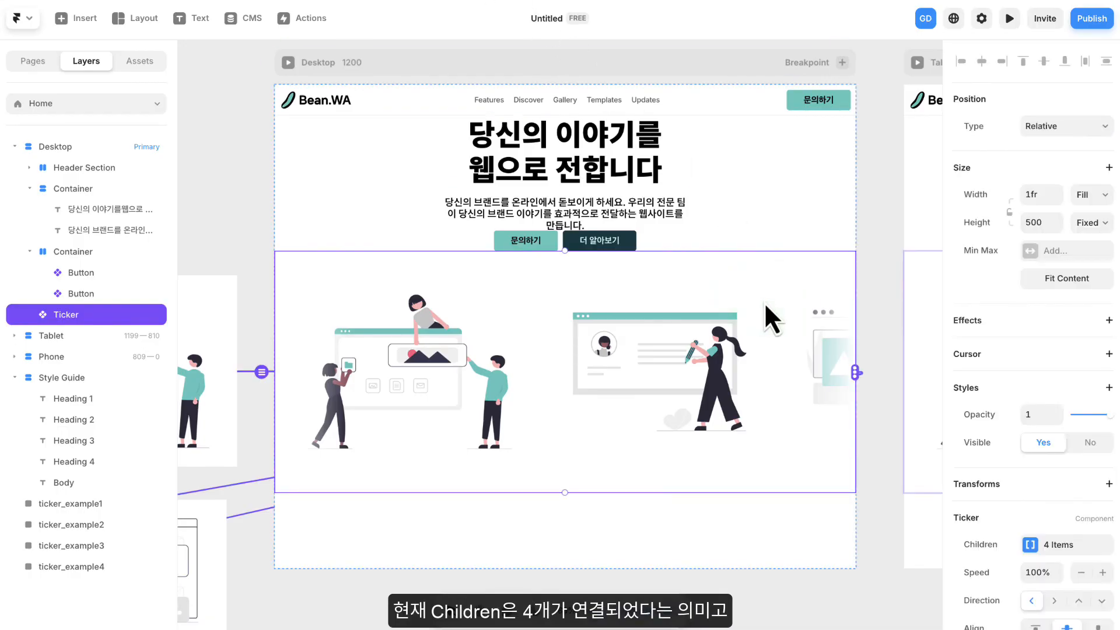
scroll(989, 301, down, 5)
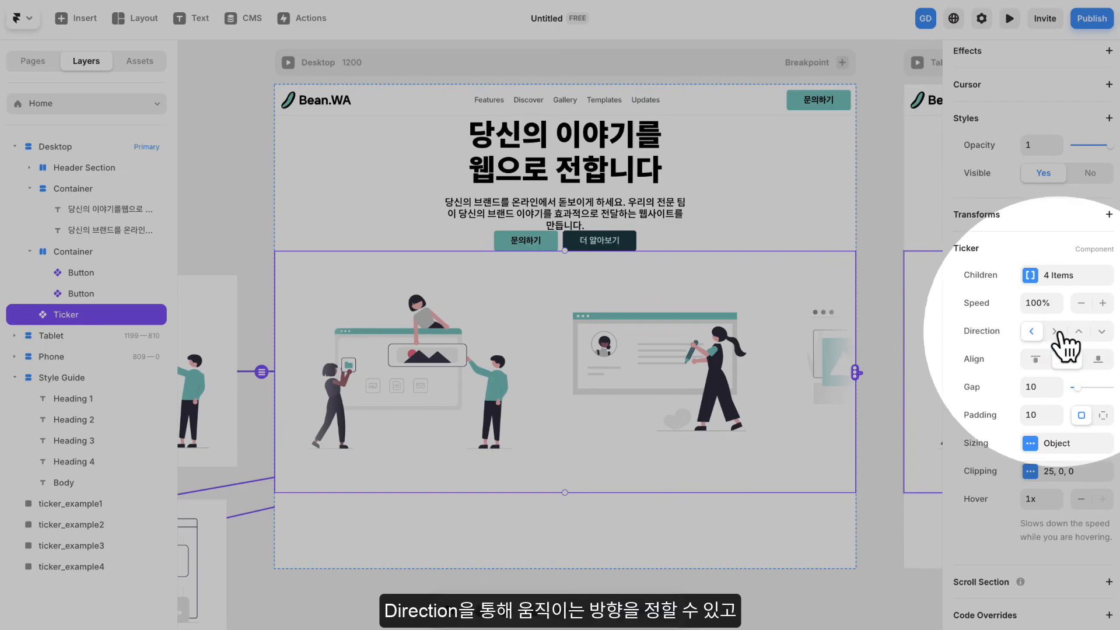
click(1035, 359)
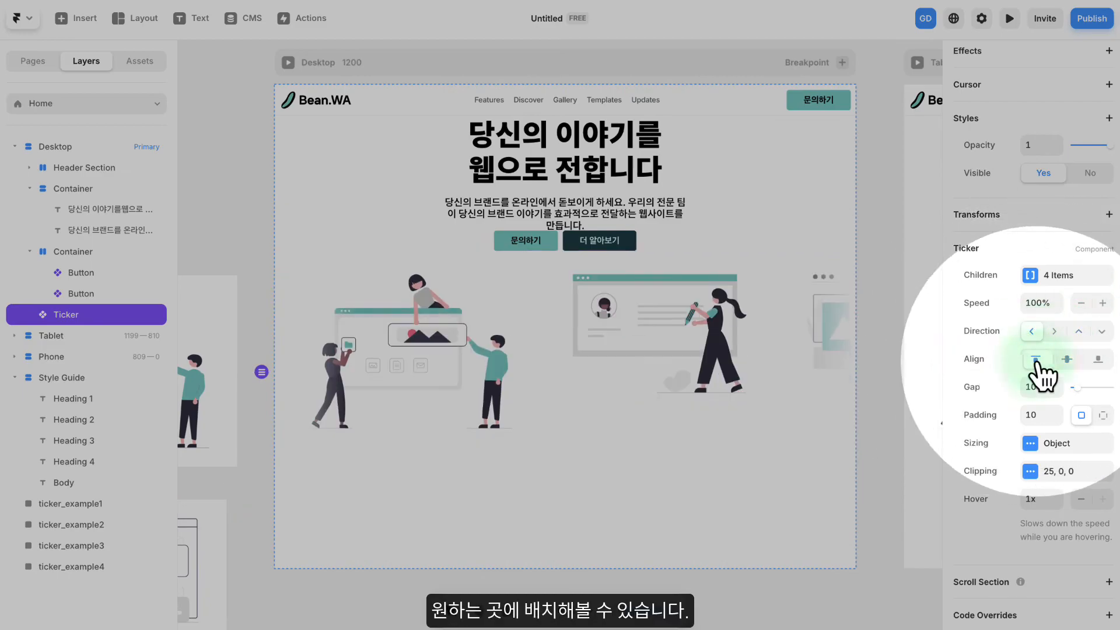
click(1067, 359)
click(1095, 360)
click(1068, 360)
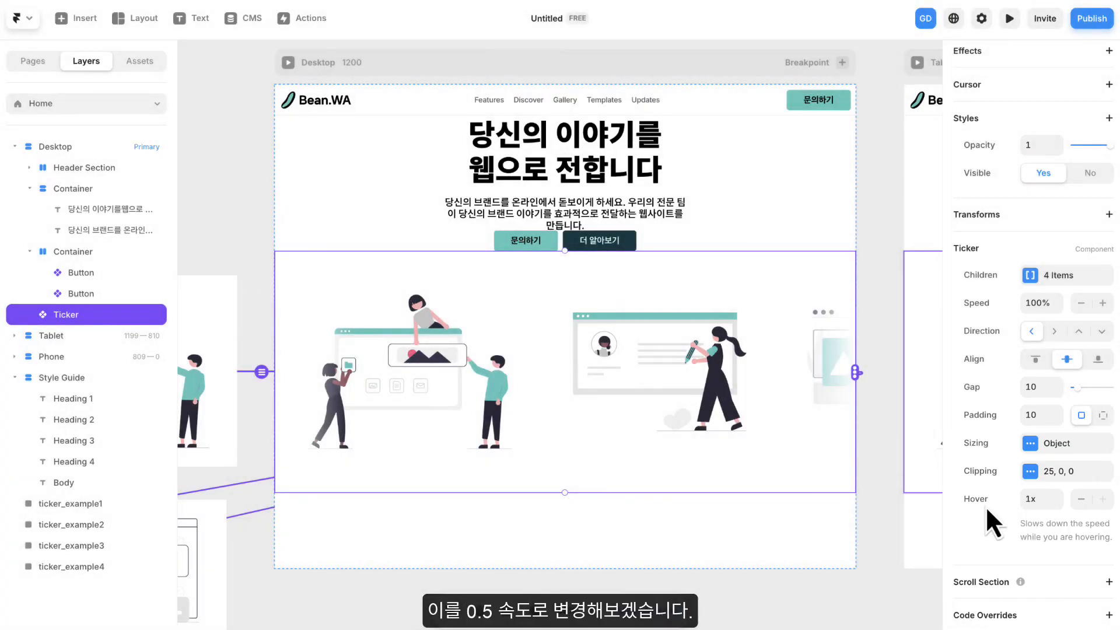
- Set the Ticker's hover speed to 0.5x and check the effect in the Desktop preview
double_click(1057, 503)
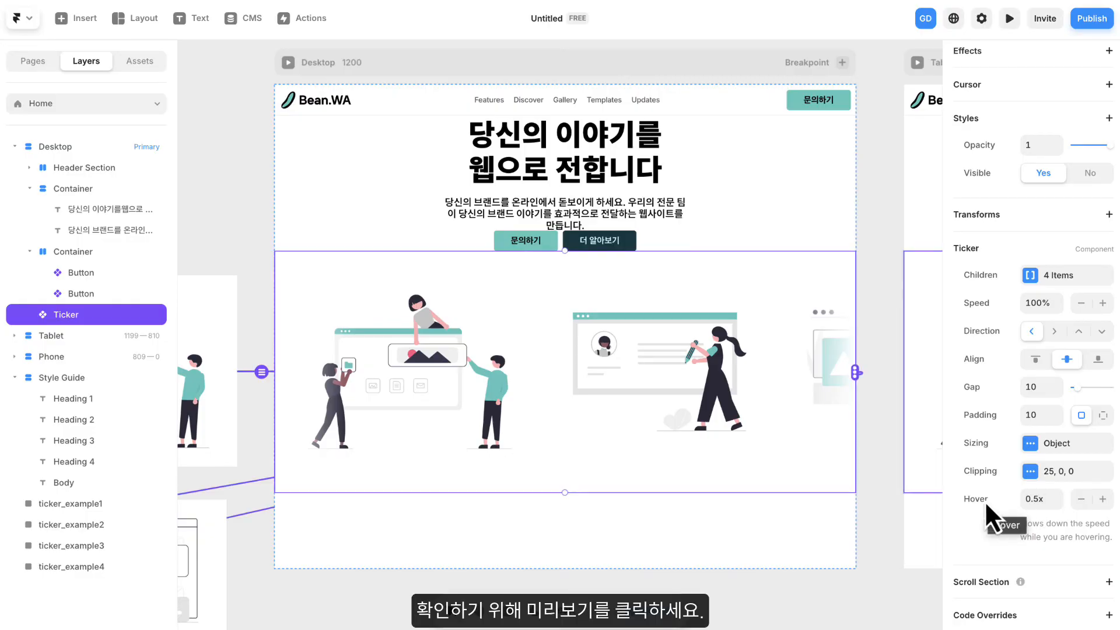
click(288, 62)
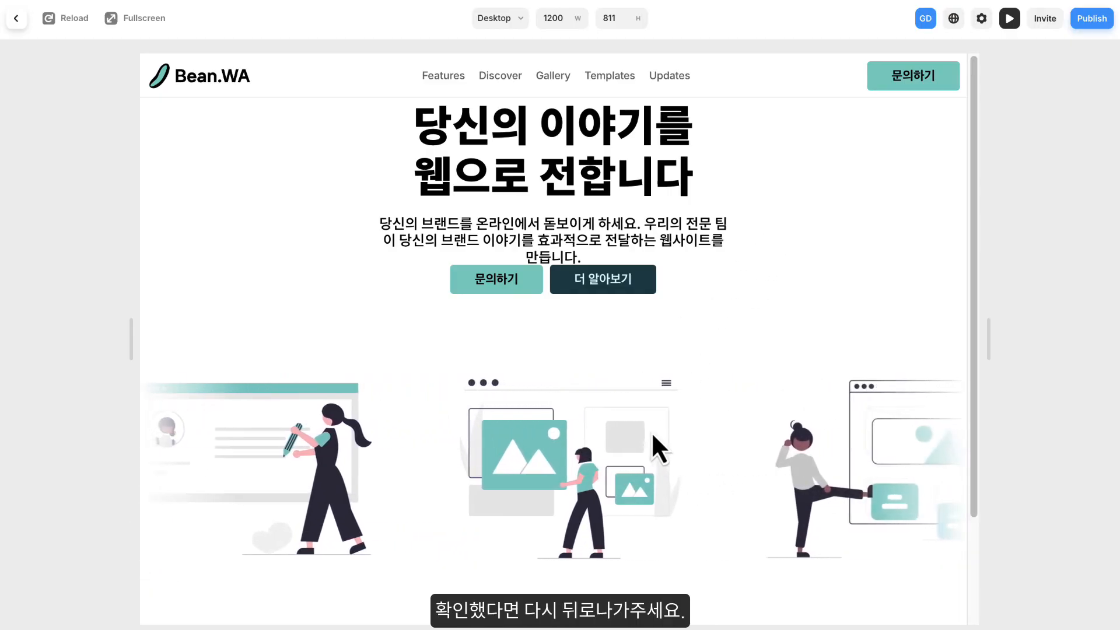
click(16, 18)
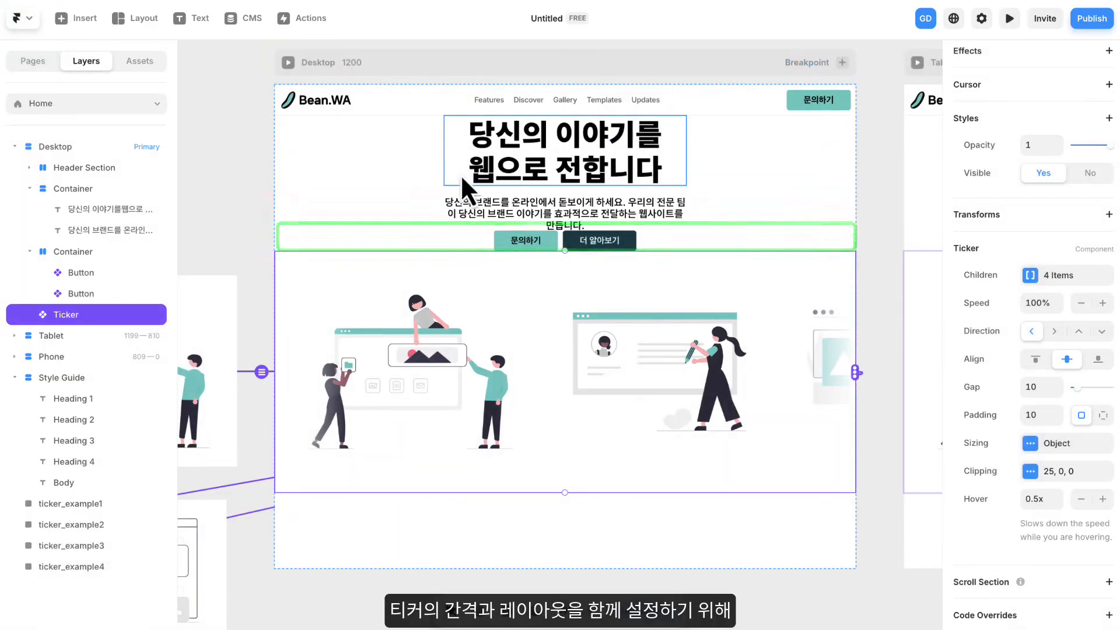
- Wrap the text container, button container and Ticker together in a new stack with a gap of 40
click(487, 180)
click(477, 247)
click(484, 304)
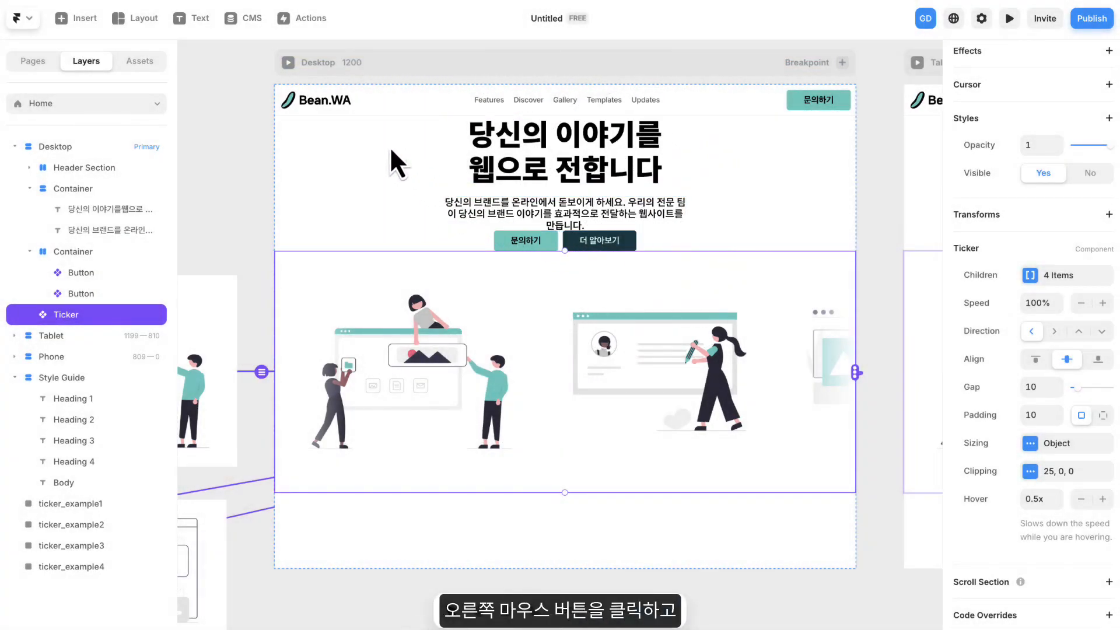
drag(344, 168, 717, 450)
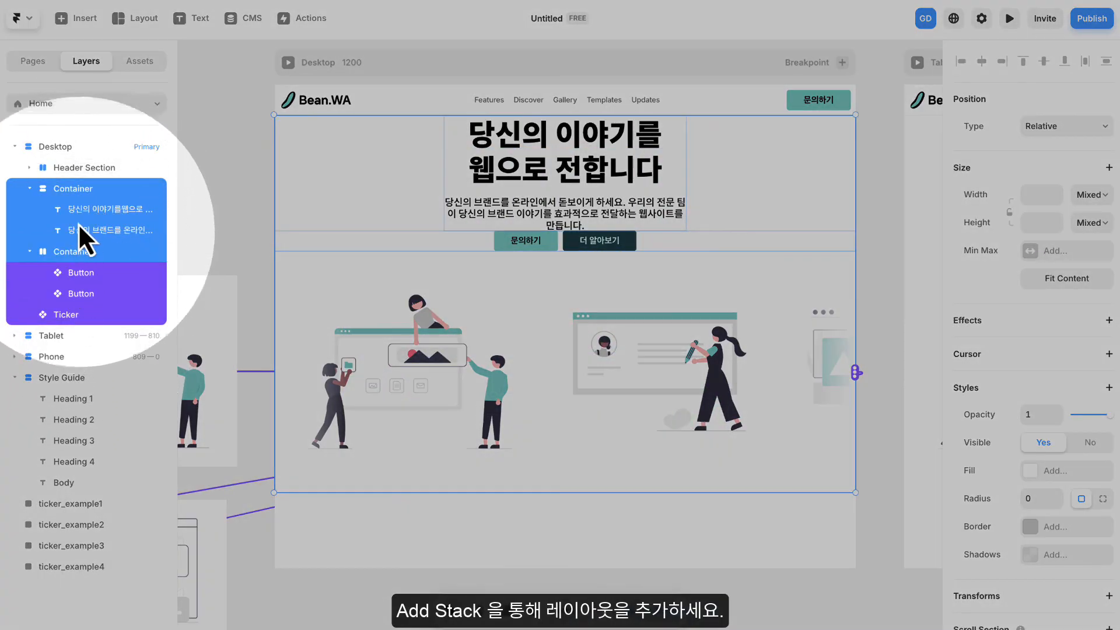
right_click(80, 187)
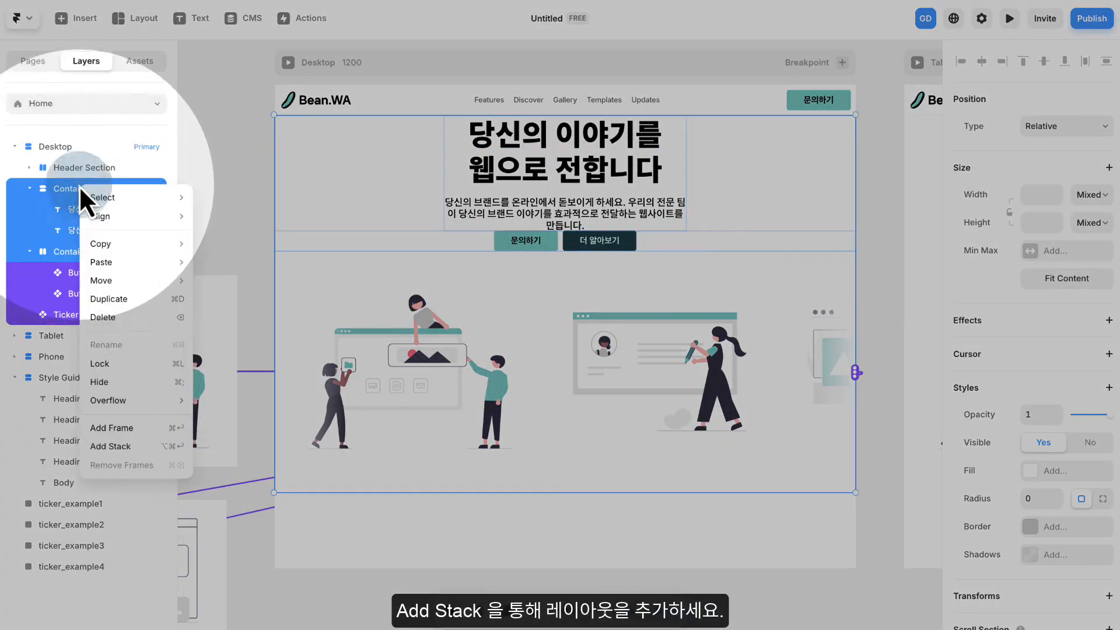
click(127, 446)
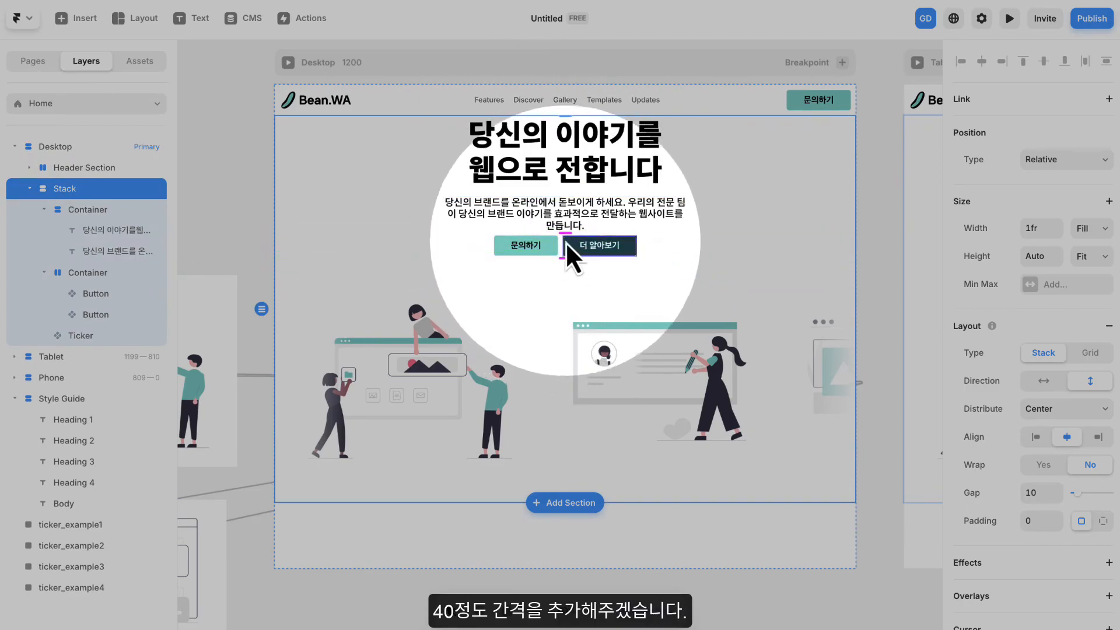
drag(565, 233, 564, 249)
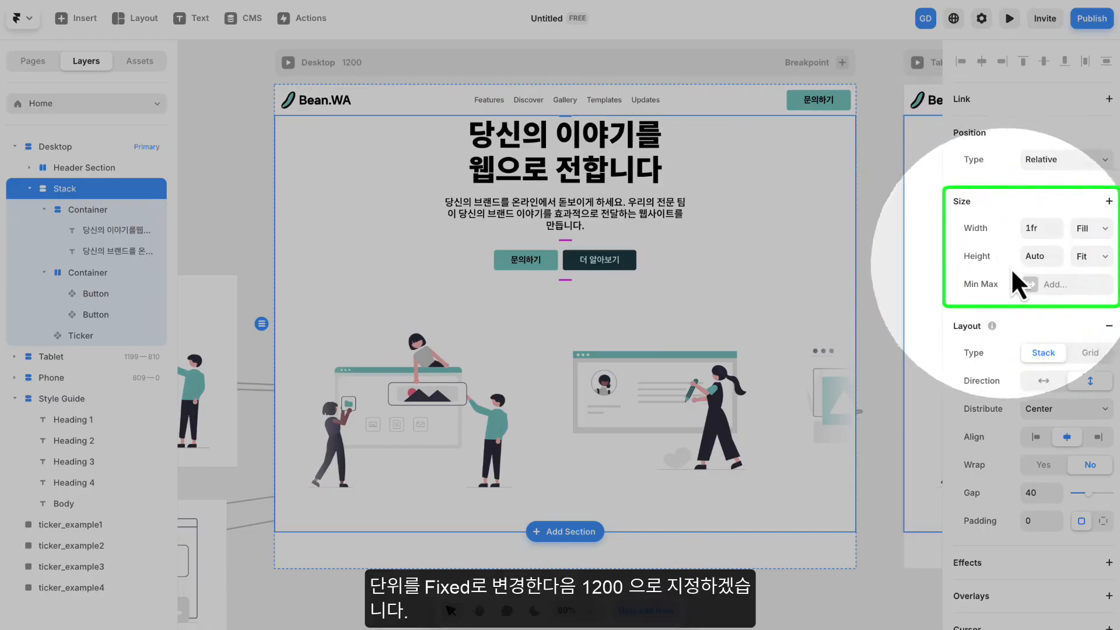
- Add a maximum width to the new stack, fixed at 1200
click(988, 287)
click(1062, 285)
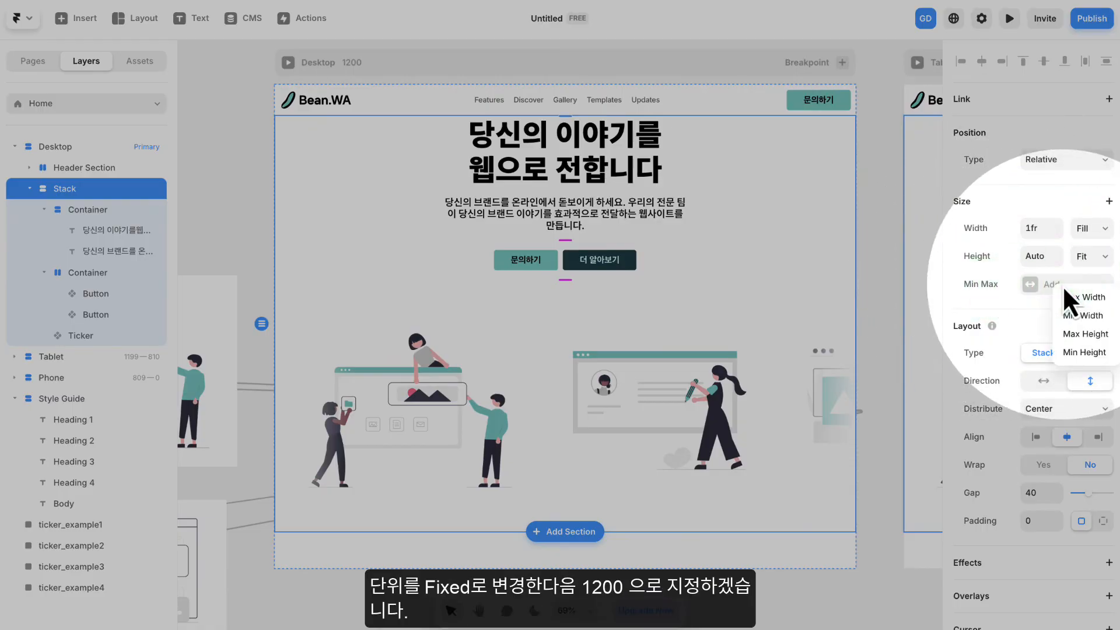
click(1076, 296)
click(1091, 286)
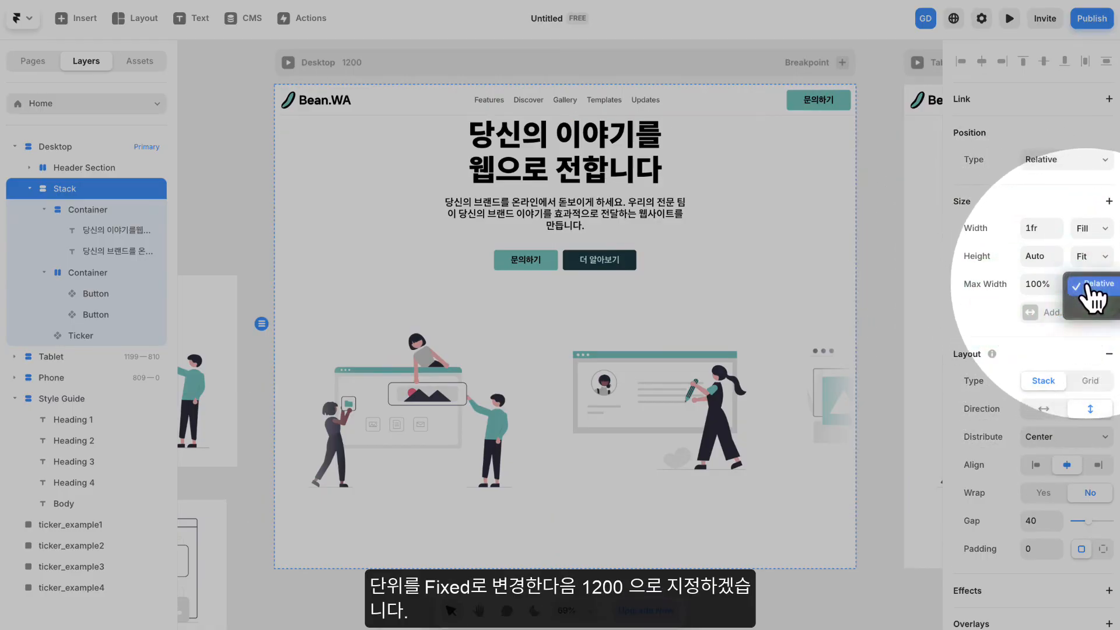
click(1090, 315)
click(1037, 284)
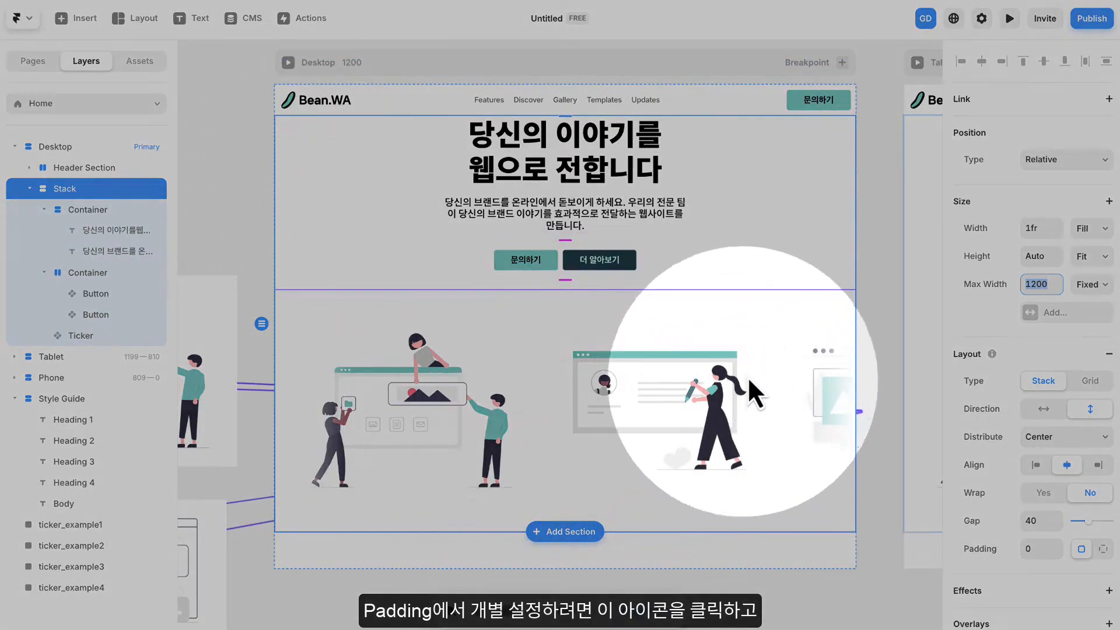
- Give the stack individual padding of 150 at the top and 15 on the right, bottom and left
scroll(1081, 521, down, 1)
scroll(1082, 521, down, 2)
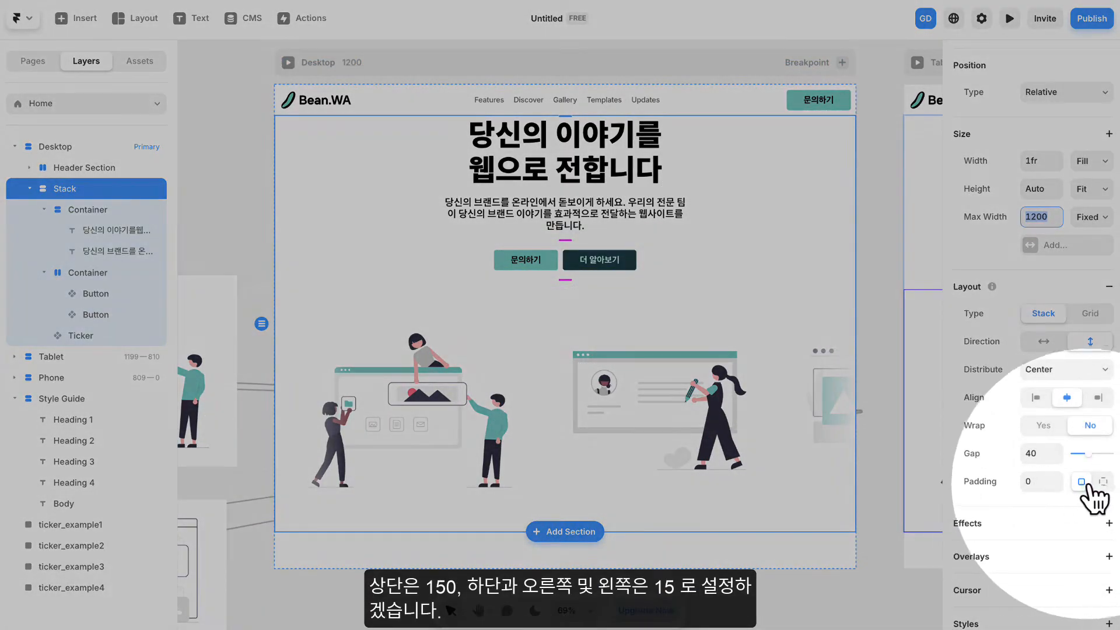
click(1100, 483)
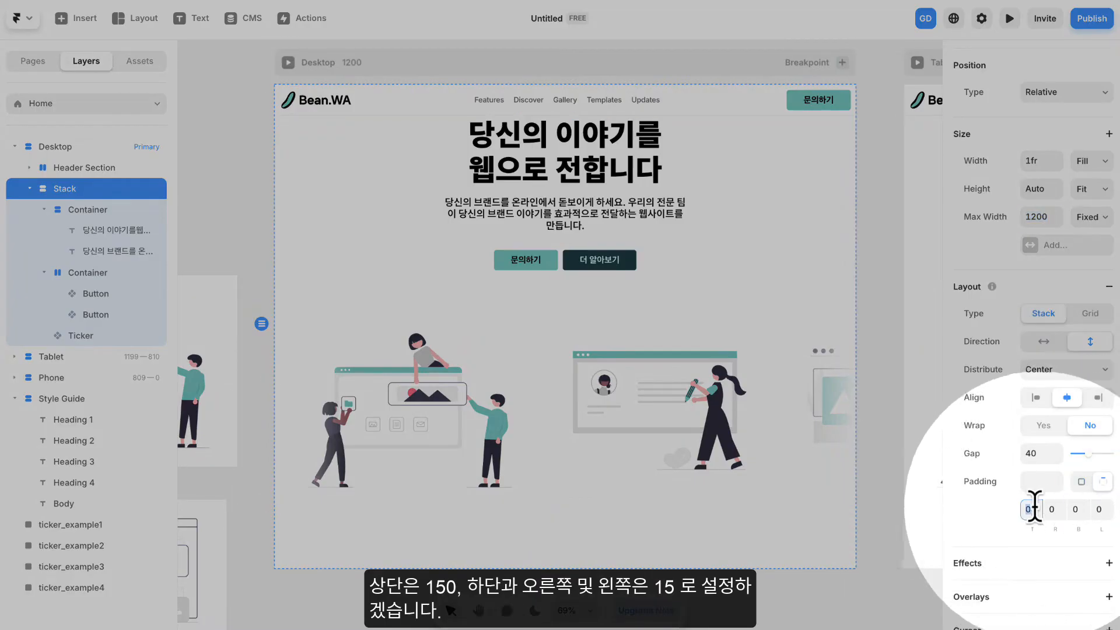
text(150)
key(Tab)
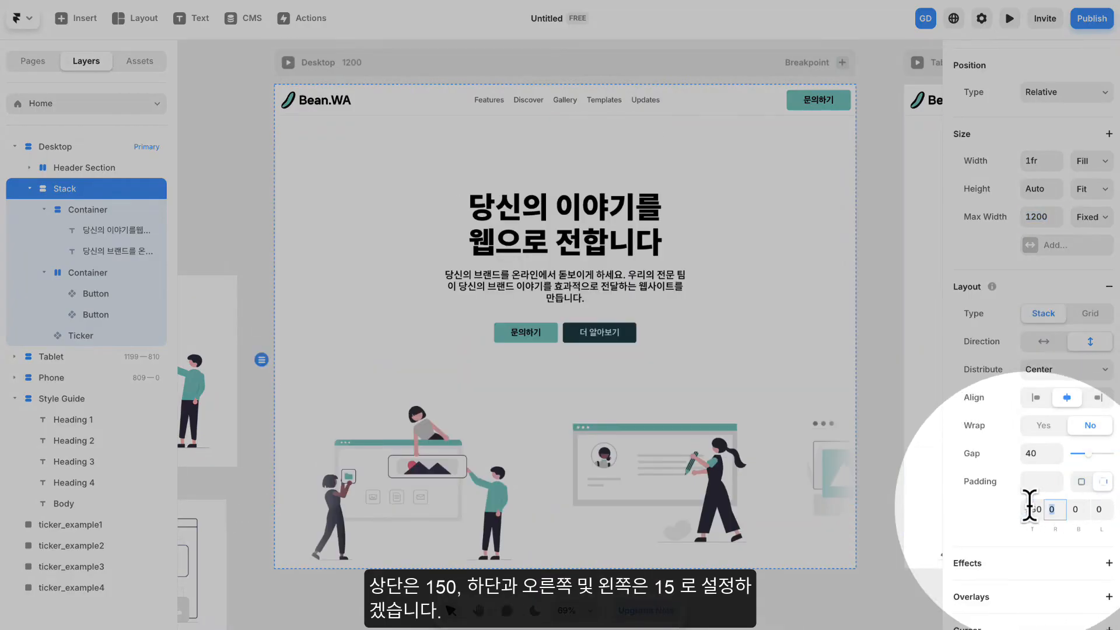
text(15)
key(Tab)
text(15)
key(Tab)
text(15)
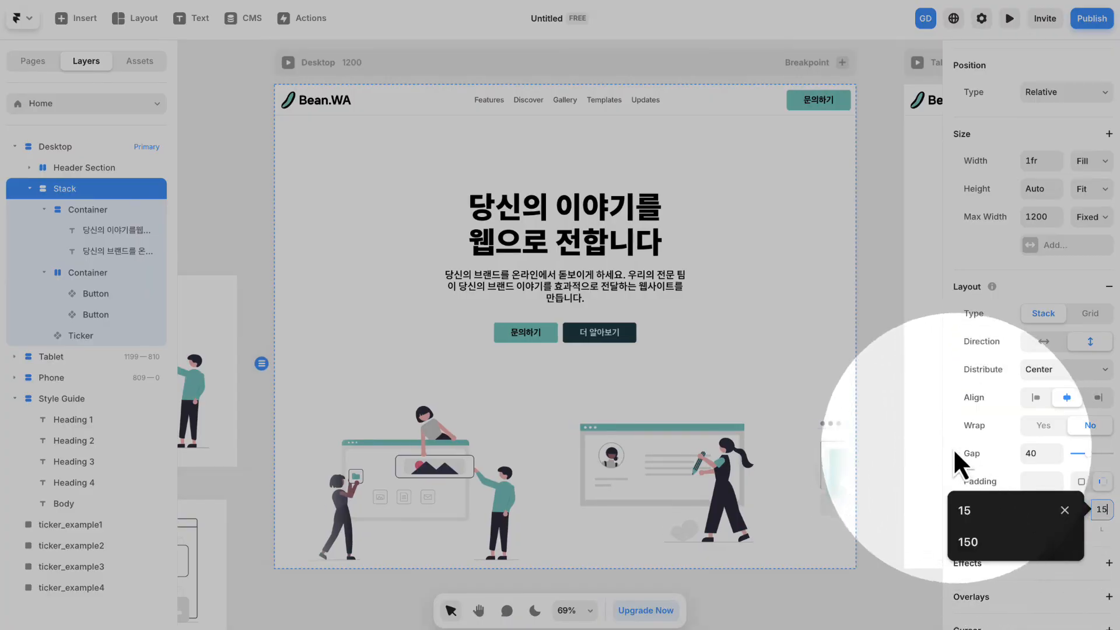
click(876, 352)
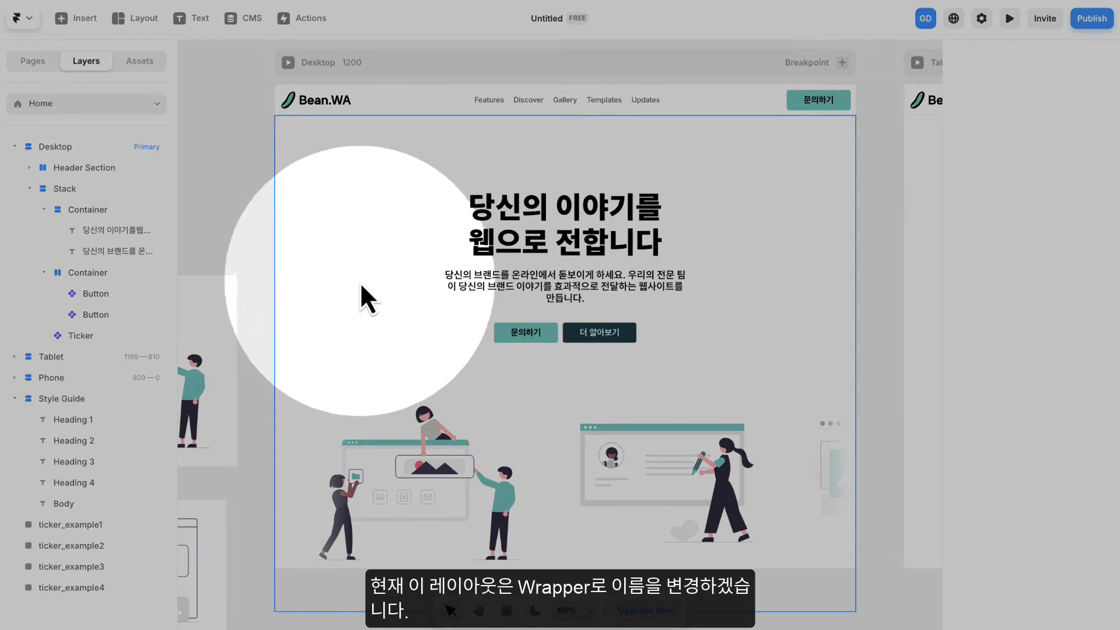
- Rename the stack holding the hero text, buttons and Ticker as Wrapper
click(362, 267)
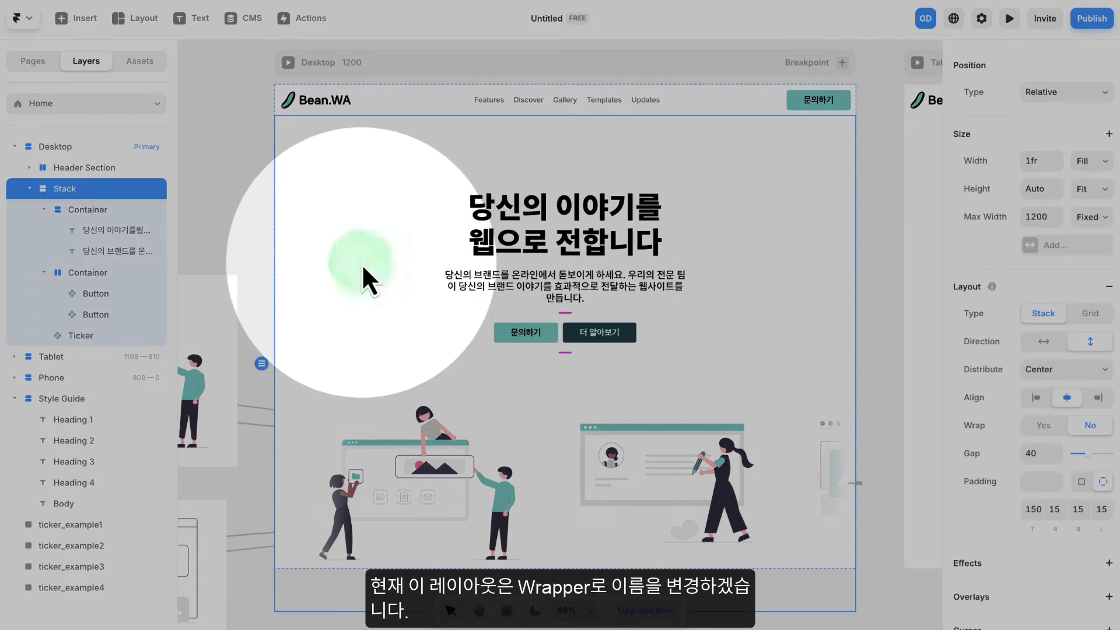
double_click(92, 189)
text(s)
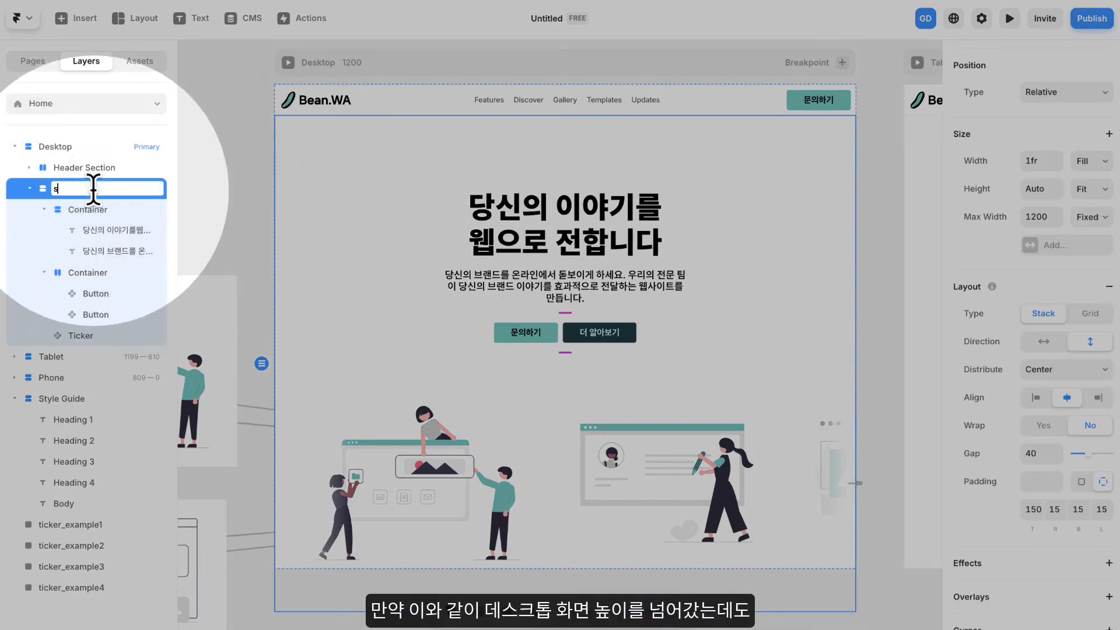
key(Caps_Lock)
text(Wra)
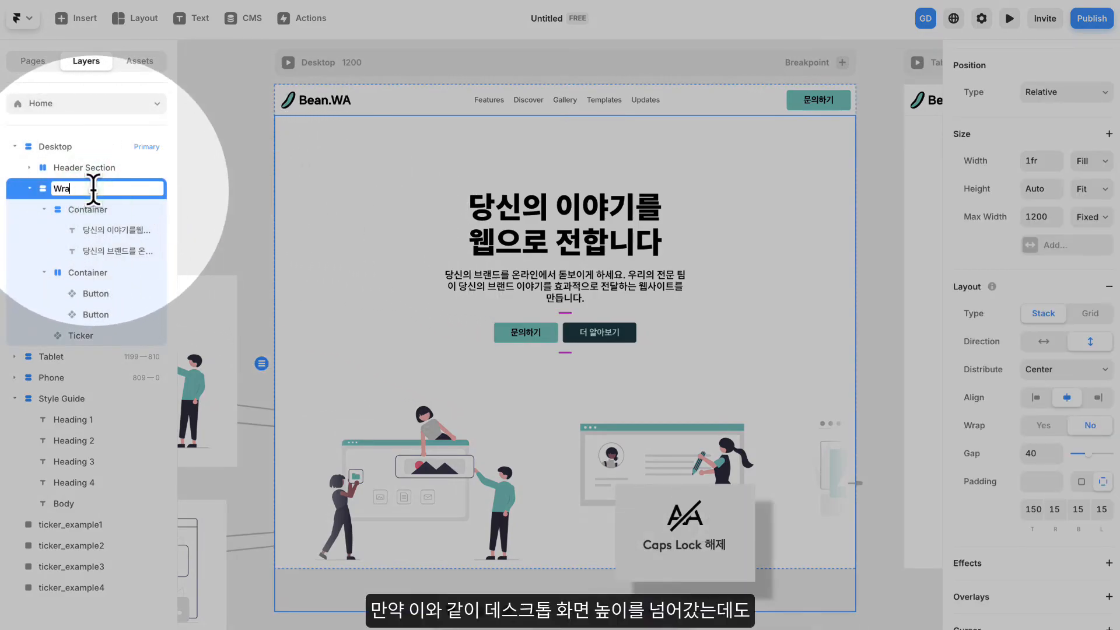
text(pper)
key(Return)
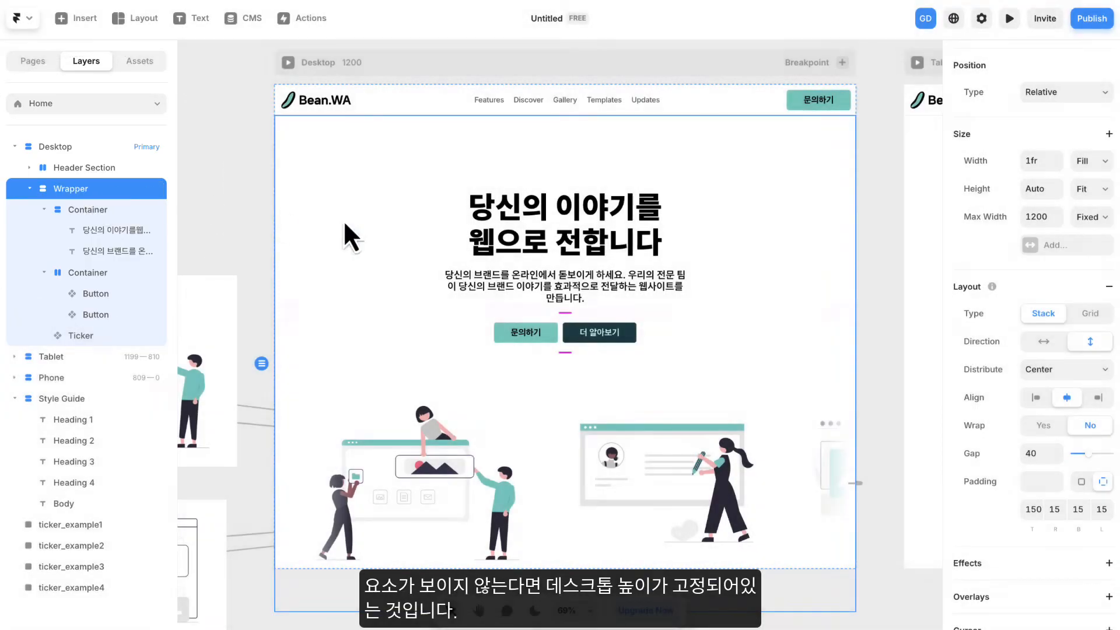
- Change the Desktop breakpoint's height from a fixed value to fit its content
scroll(892, 307, down, 3)
mouse_move(832, 490)
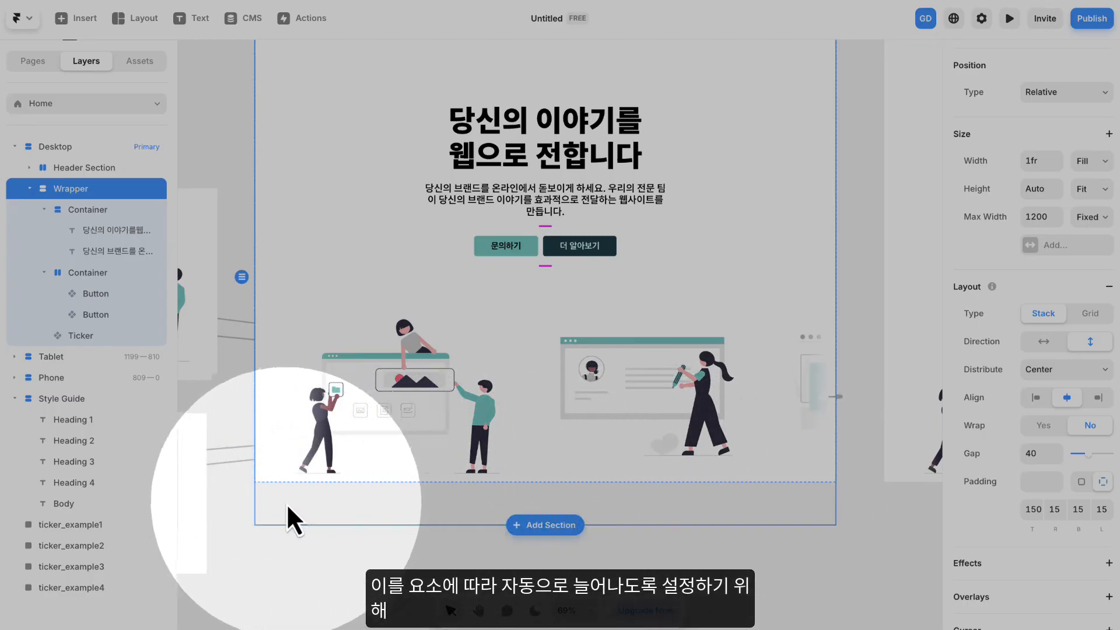
scroll(490, 435, down, 5)
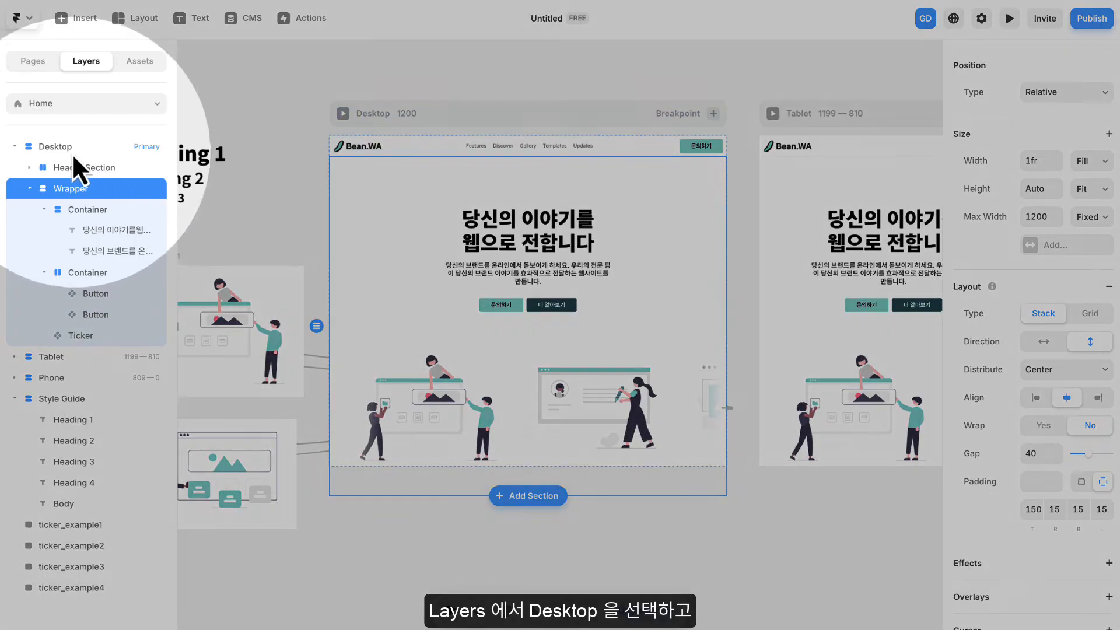
click(59, 151)
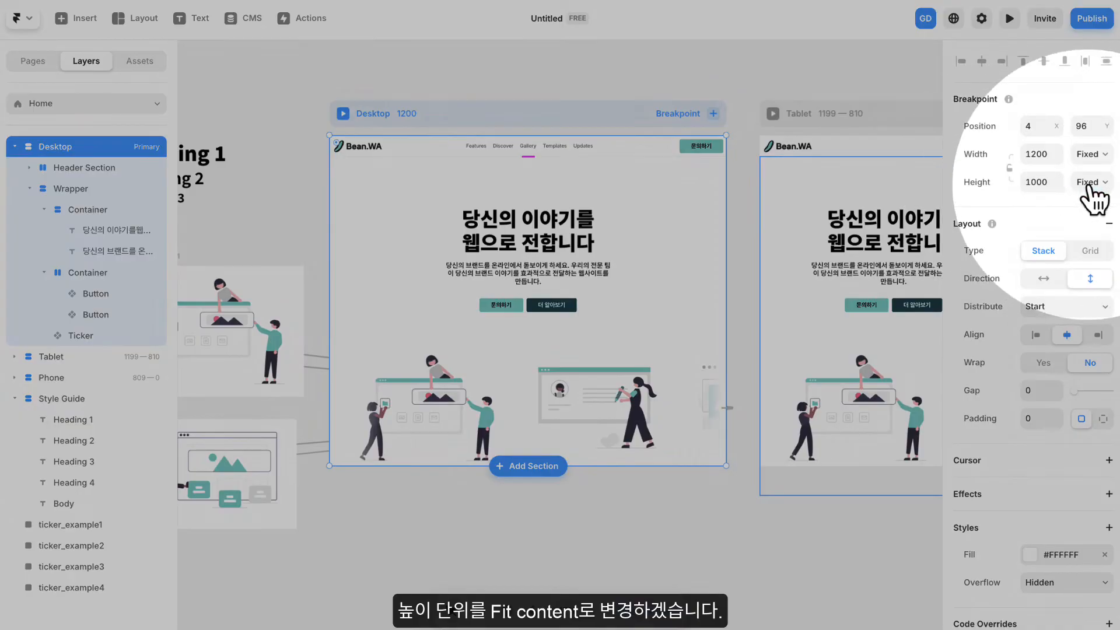
click(1089, 182)
click(1088, 239)
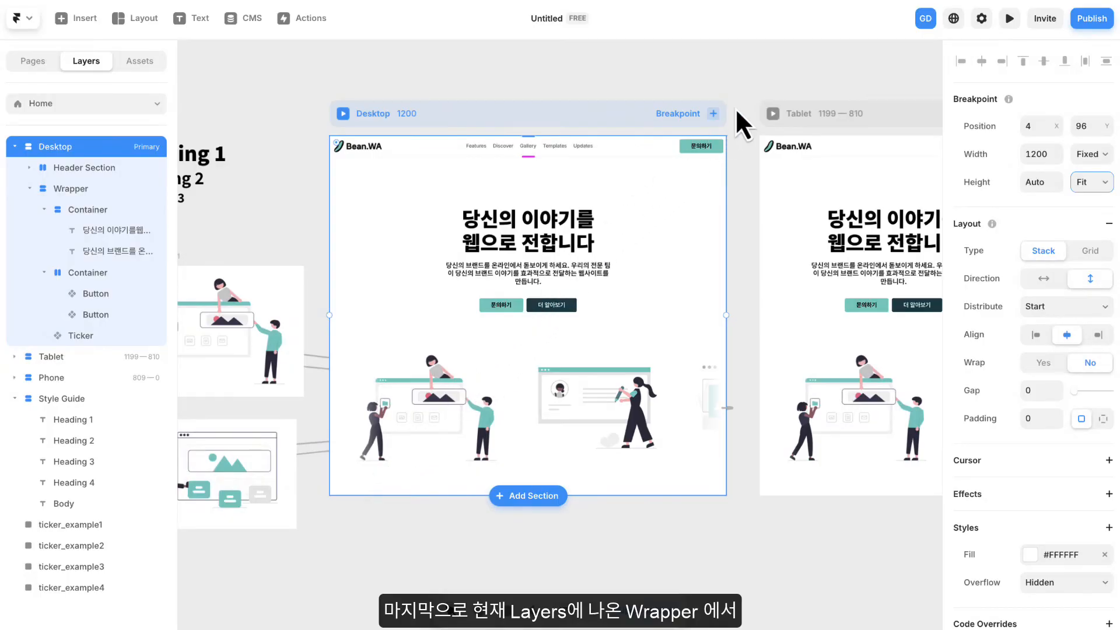
- Enclose the Wrapper in another new stack
click(65, 187)
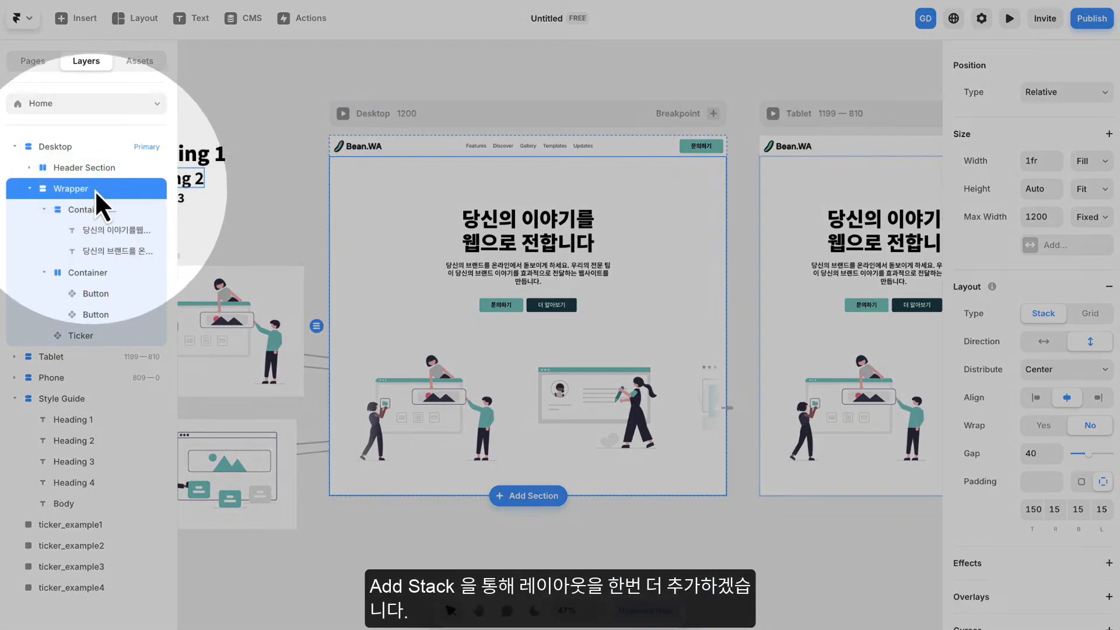
right_click(94, 190)
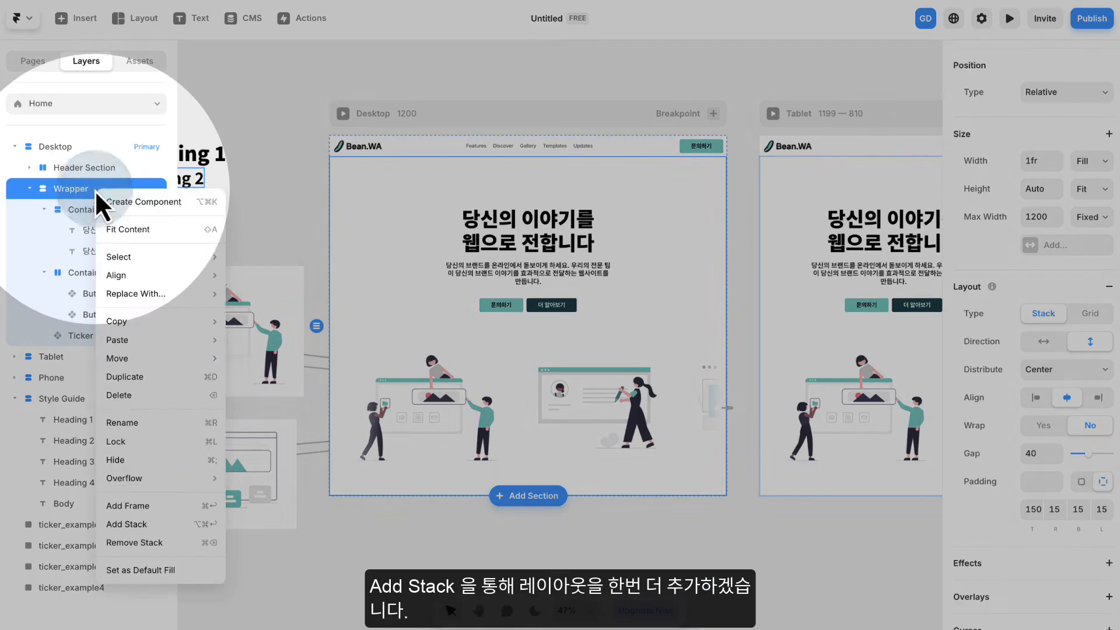
click(127, 524)
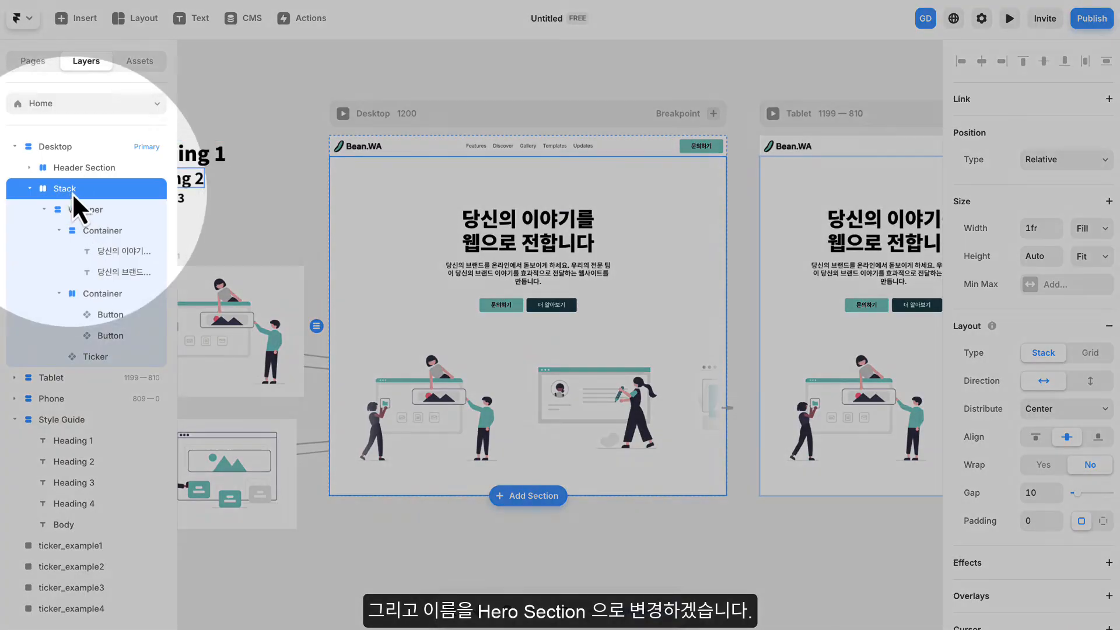
- Rename the outer stack around the Wrapper as Hero Section
double_click(70, 188)
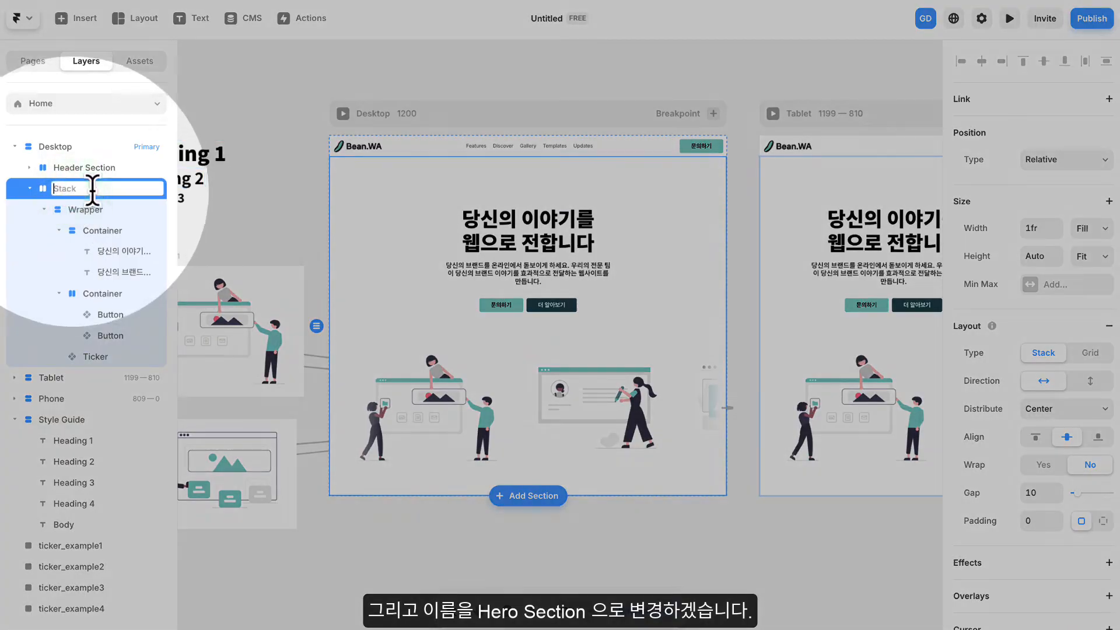
text(d)
key(Caps_Lock)
text(ero Section)
key(Return)
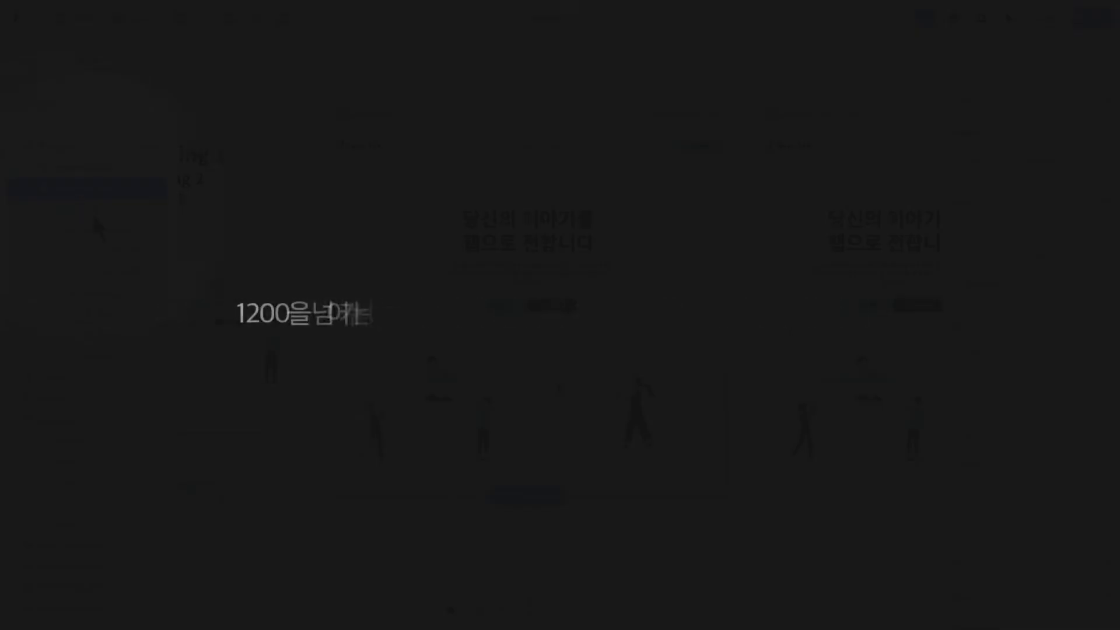
click(97, 206)
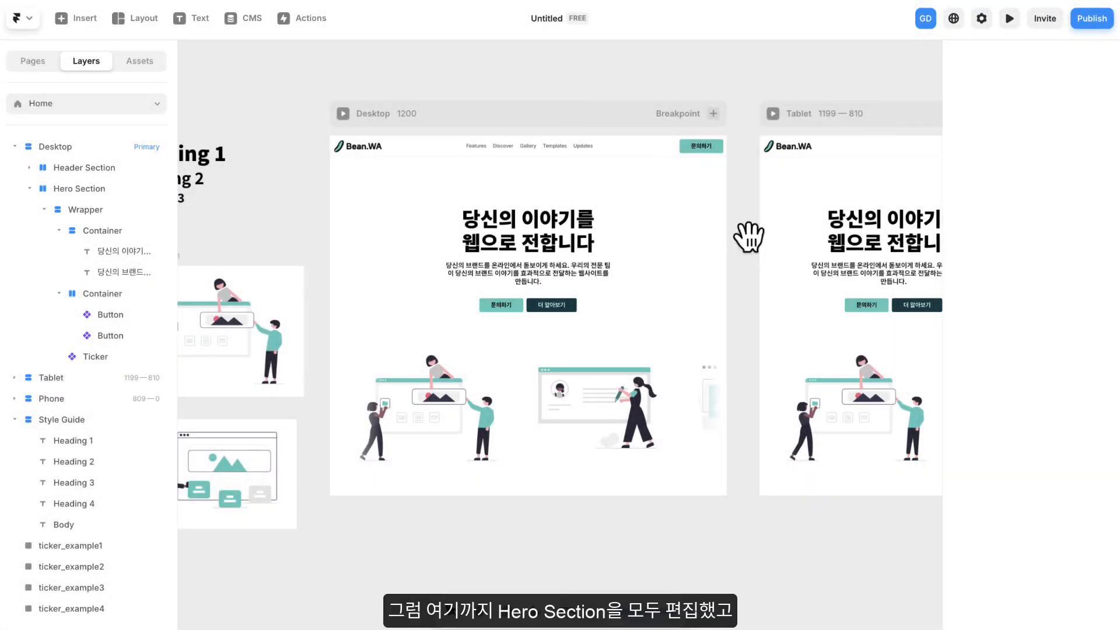
drag(744, 232, 763, 208)
scroll(714, 225, down, 2)
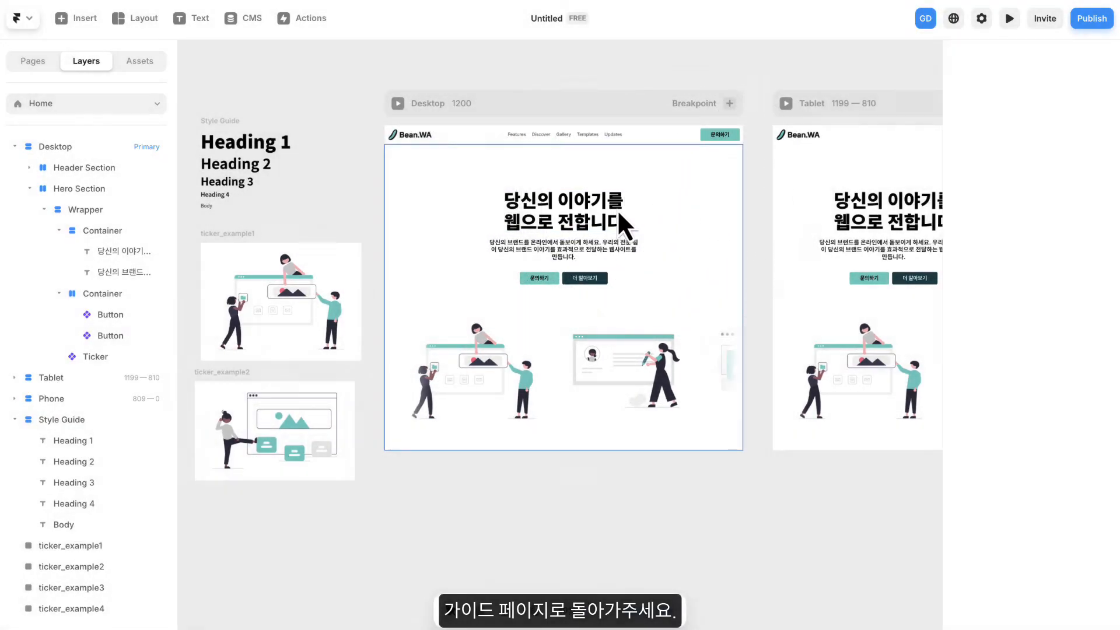
scroll(446, 208, down, 3)
drag(389, 203, 558, 198)
drag(274, 98, 551, 433)
drag(518, 280, 447, 273)
drag(557, 261, 416, 257)
- Switch to the course guide page and mark Hero section checklist items 4-1 through 4-5 as completed
scroll(578, 248, up, 3)
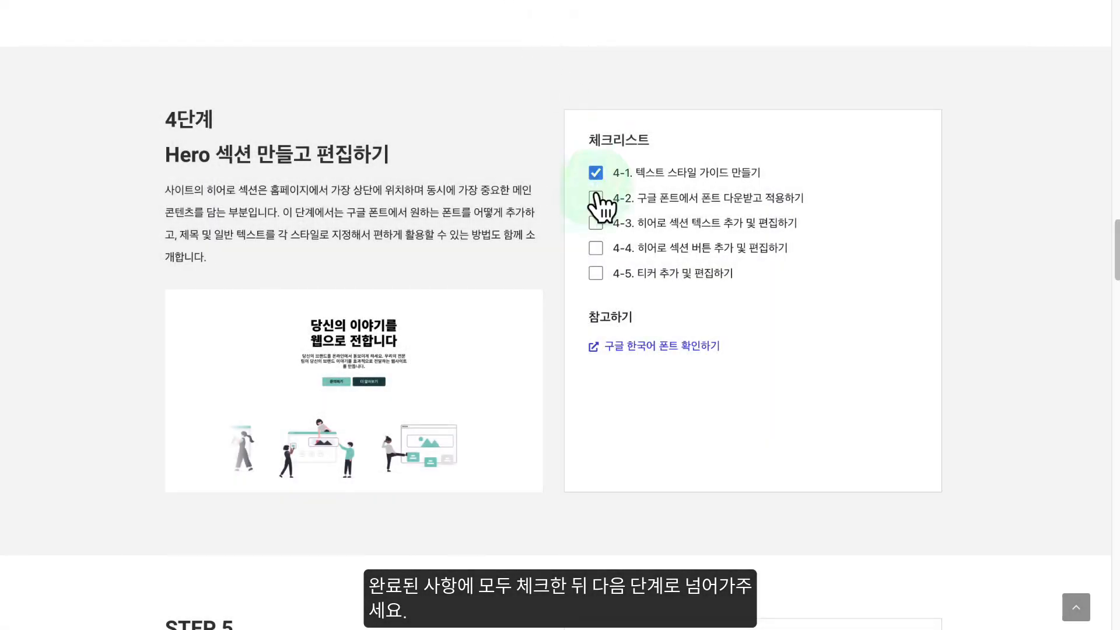
click(595, 248)
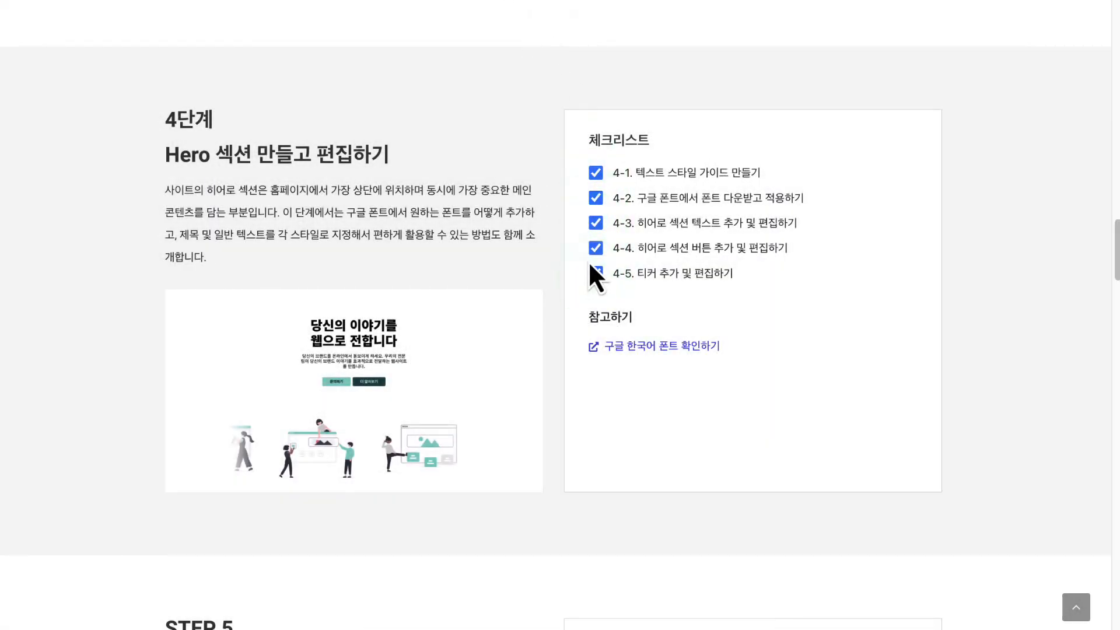
- Examine the guide's Step 5 checklist for the Service section and the 맞춤형 서비스 section on the finished example site
scroll(589, 268, down, 8)
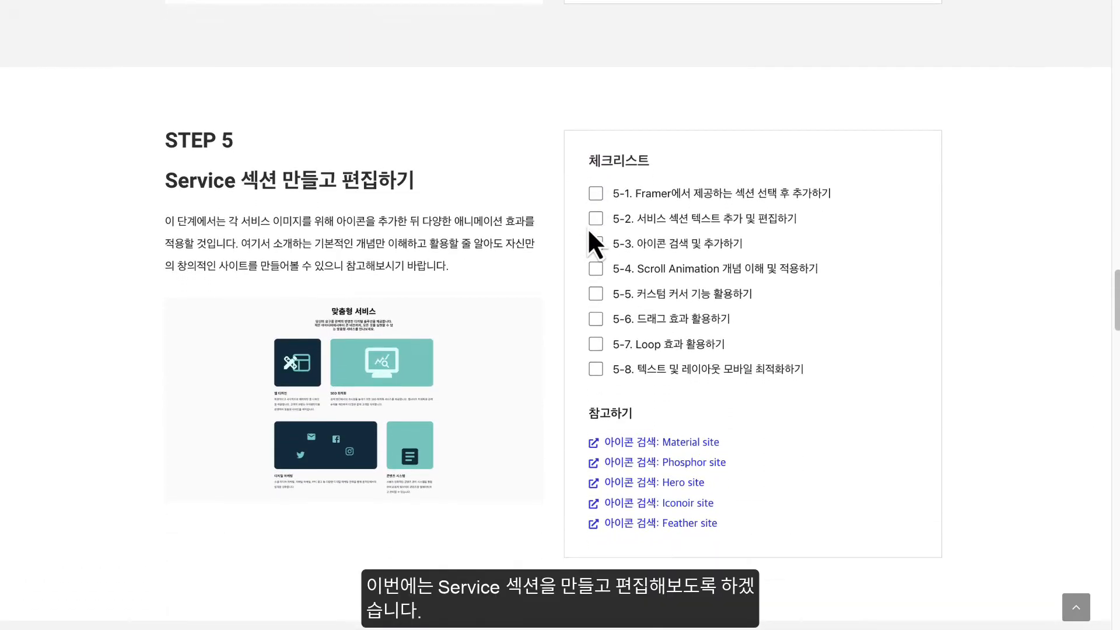
scroll(589, 231, down, 1)
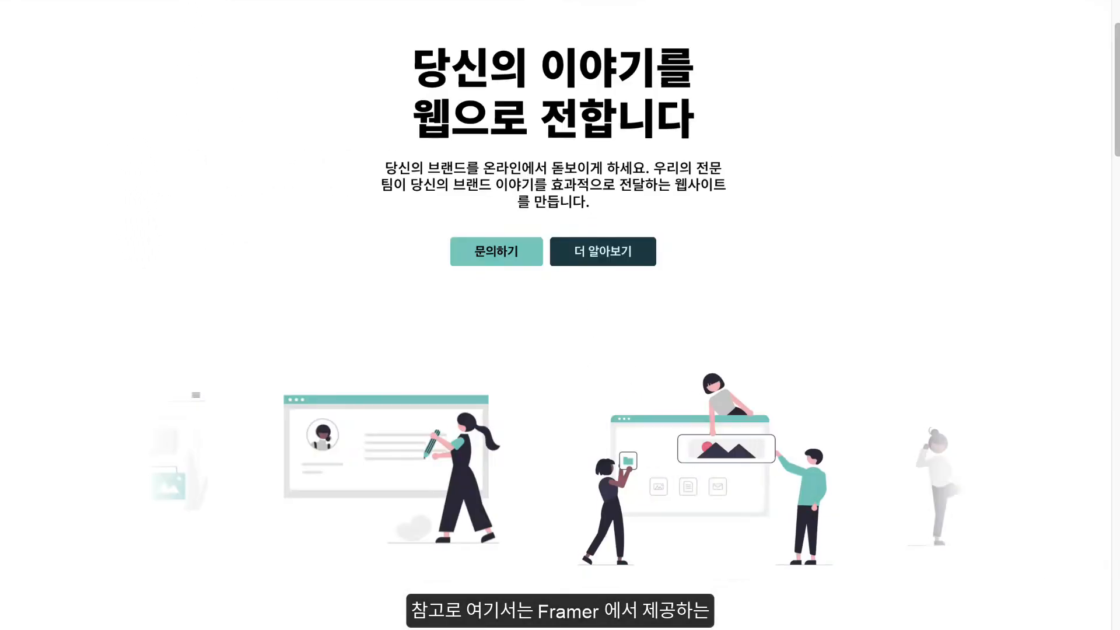
scroll(639, 166, down, 5)
scroll(631, 162, down, 5)
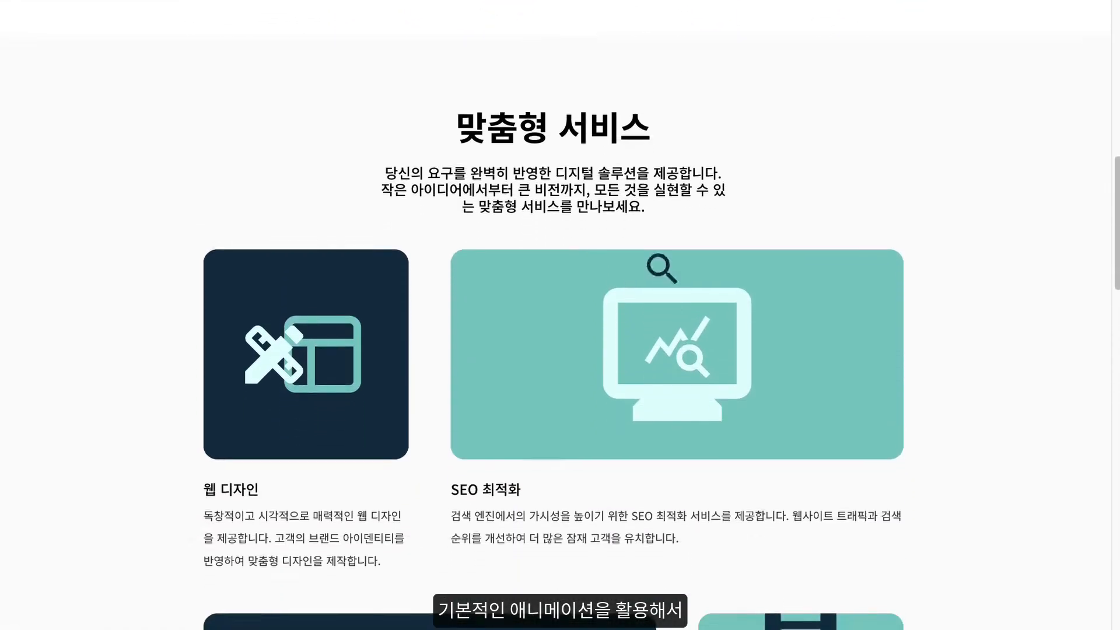
scroll(259, 310, down, 4)
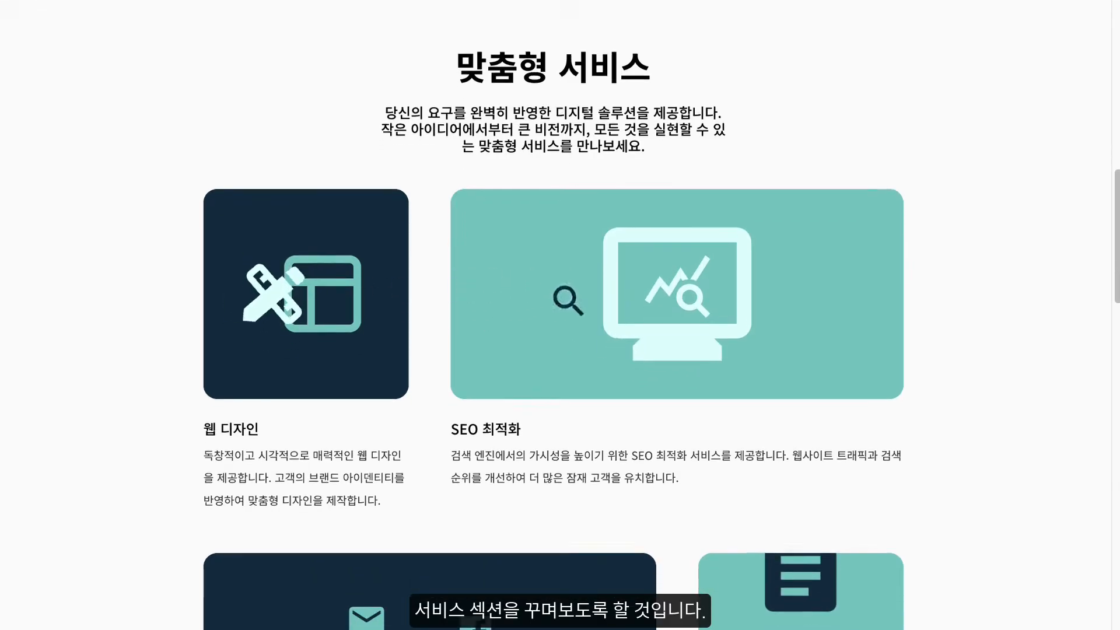
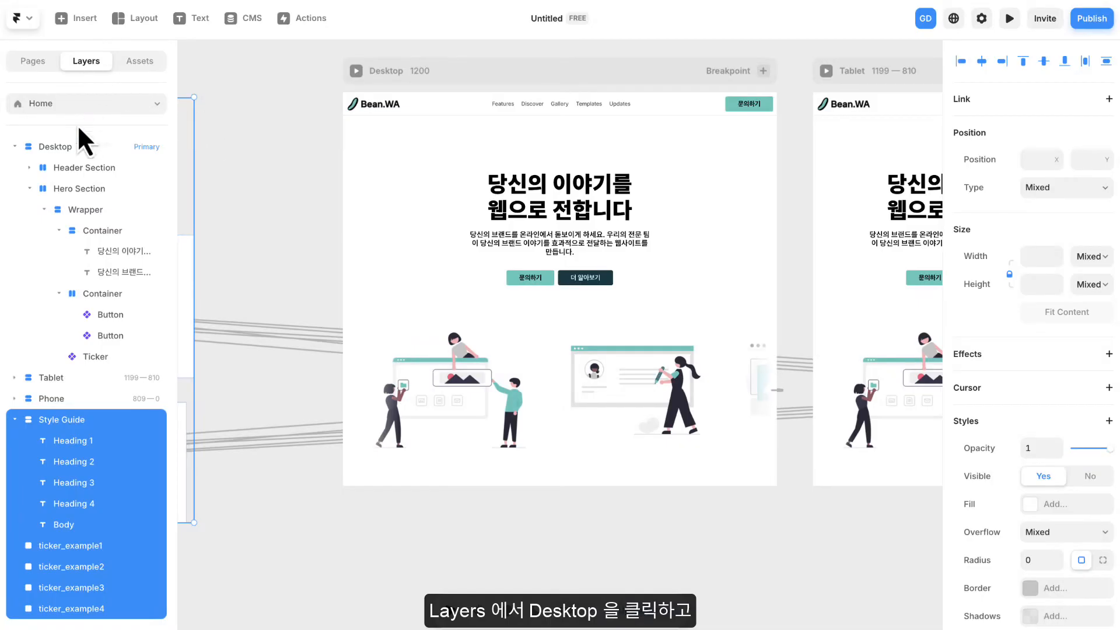
- Add the prebuilt section with two rows of alternating narrow and wide image cards below the Hero Section on the Desktop breakpoint
click(75, 151)
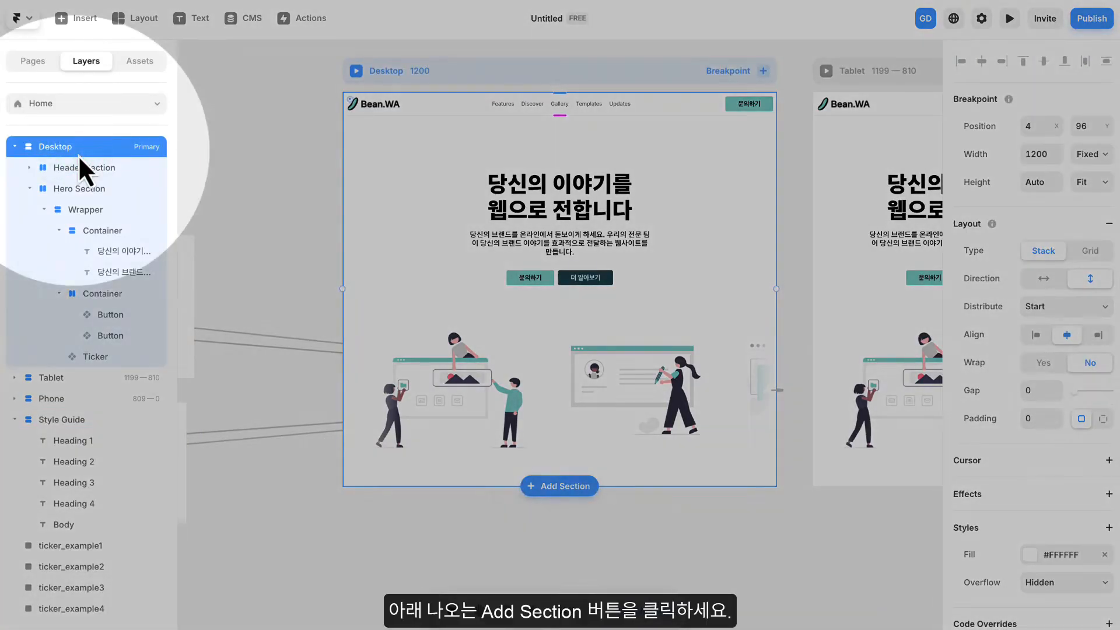
click(565, 487)
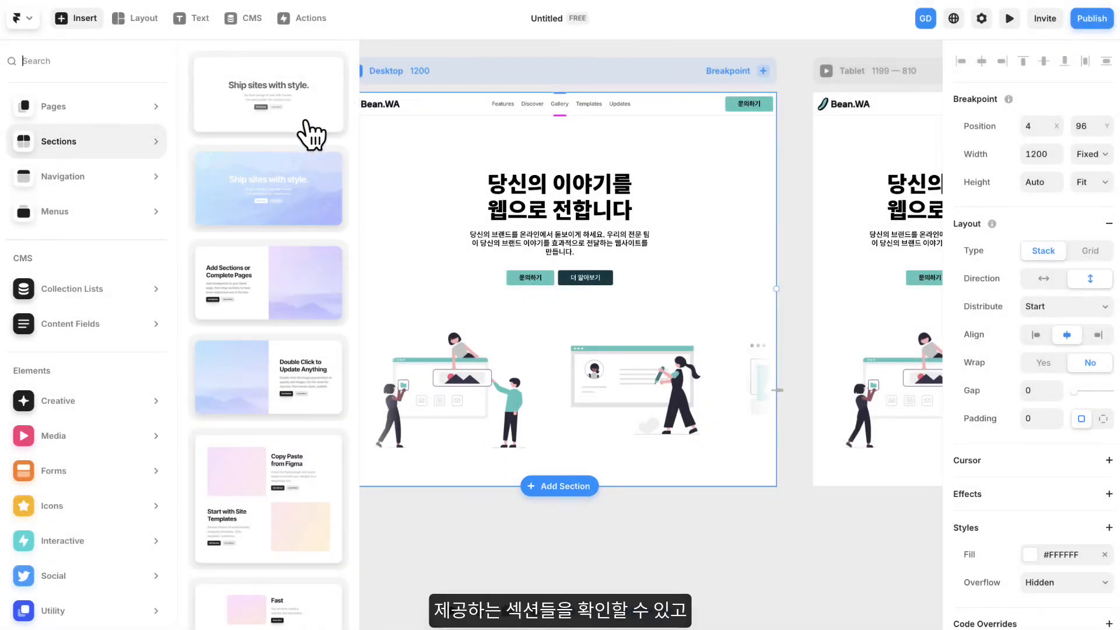
scroll(309, 131, down, 4)
scroll(309, 134, down, 7)
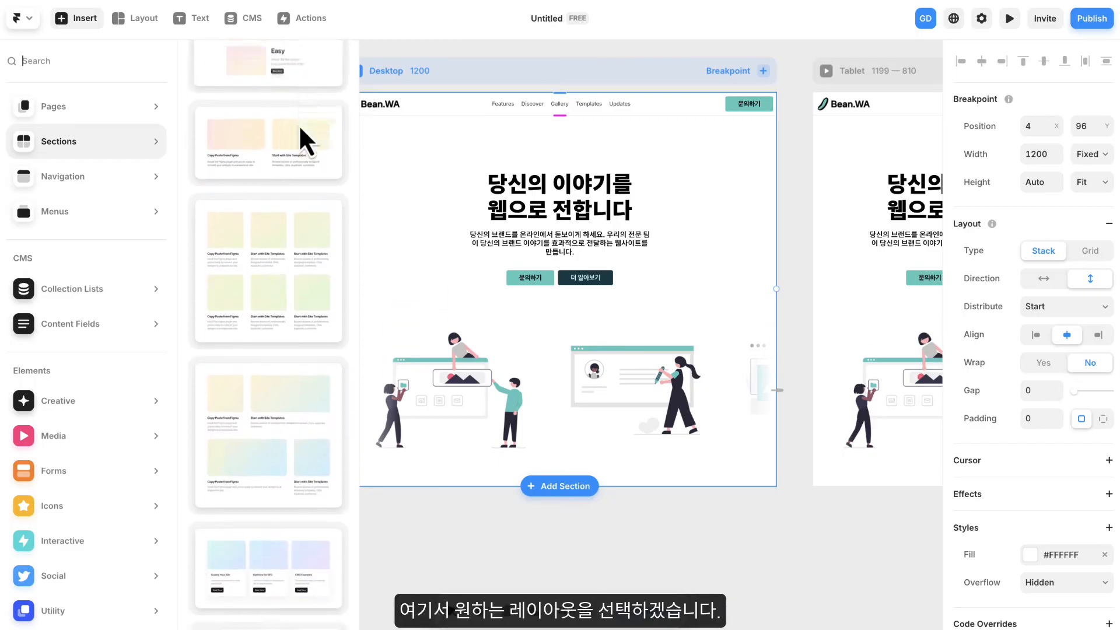
scroll(301, 141, down, 2)
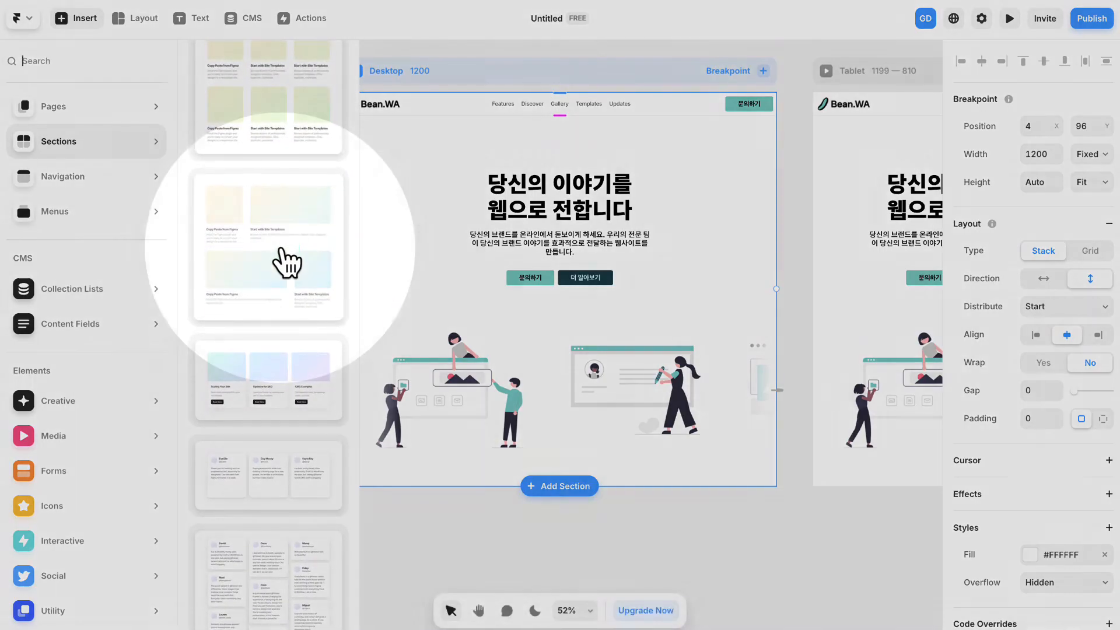
click(280, 249)
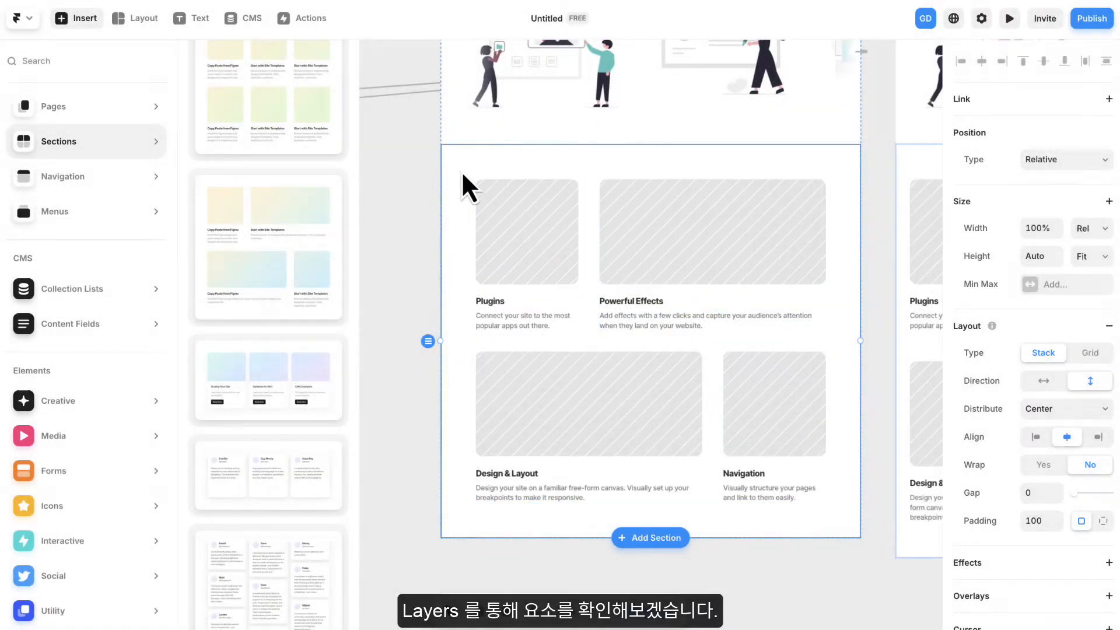
- Collapse the Style Guide layers and examine the added section's structure, from the outer Grid 2 to the nested Grid and its stacks
click(411, 172)
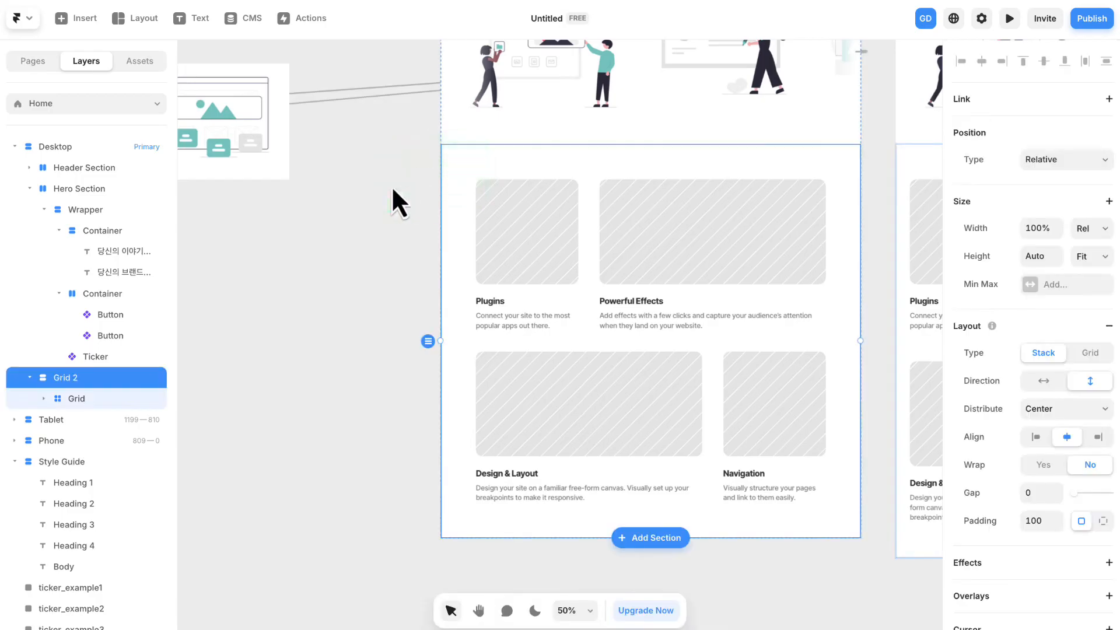
scroll(60, 270, down, 1)
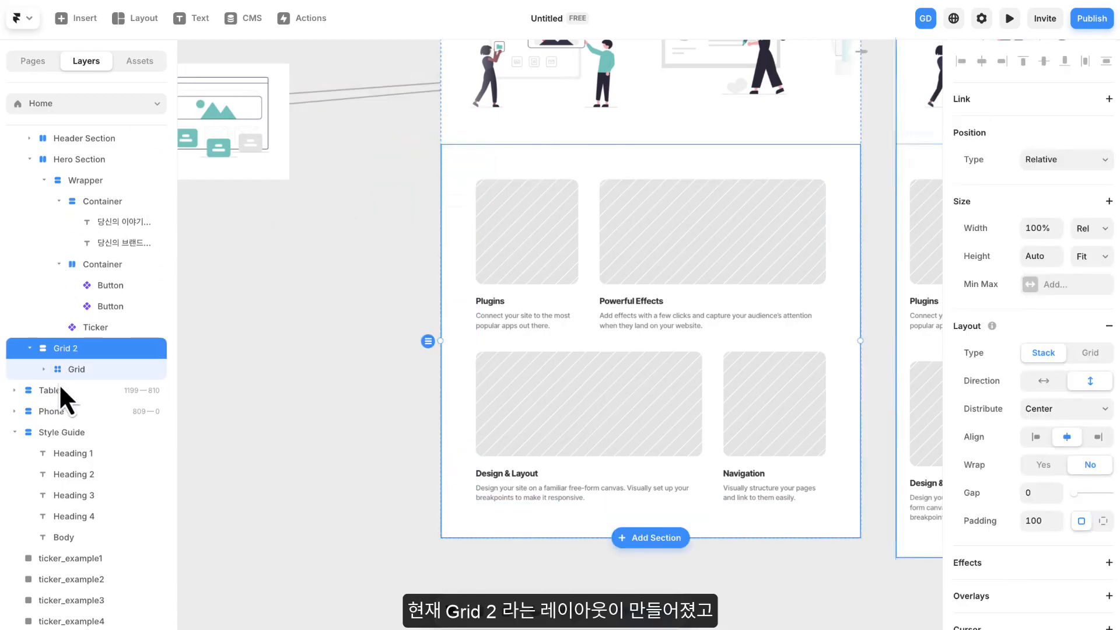
click(15, 432)
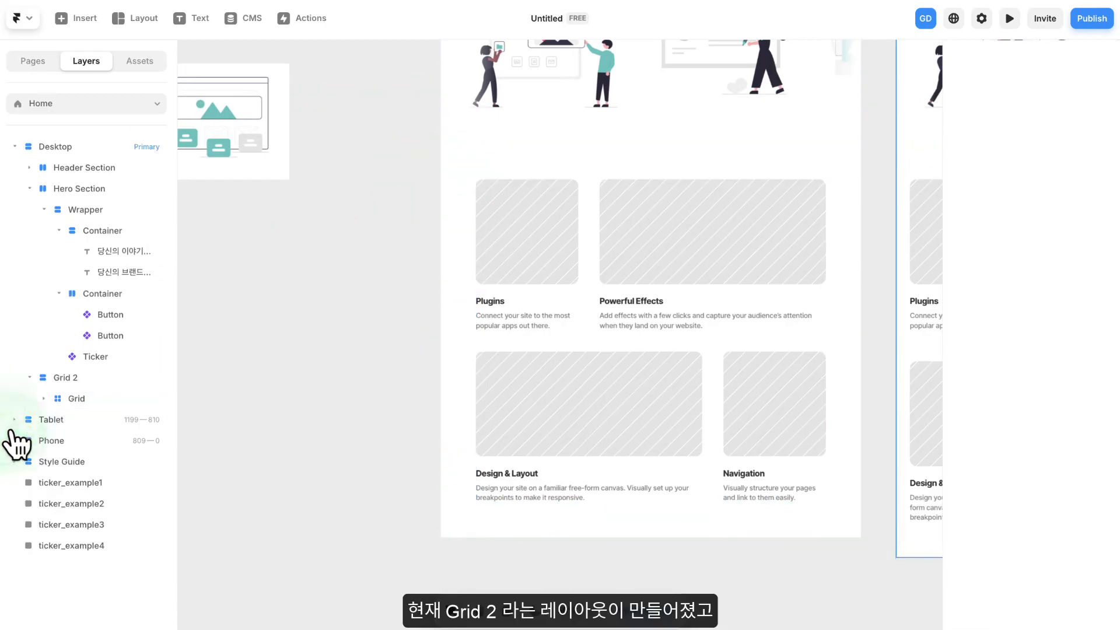
click(81, 379)
click(75, 399)
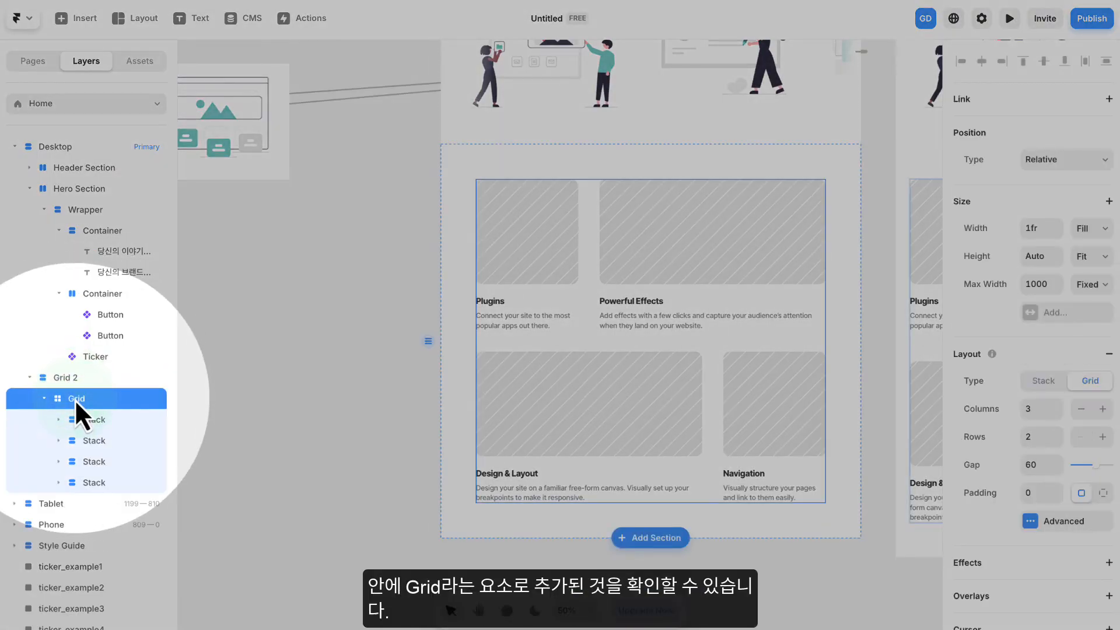
click(75, 379)
click(75, 393)
click(77, 379)
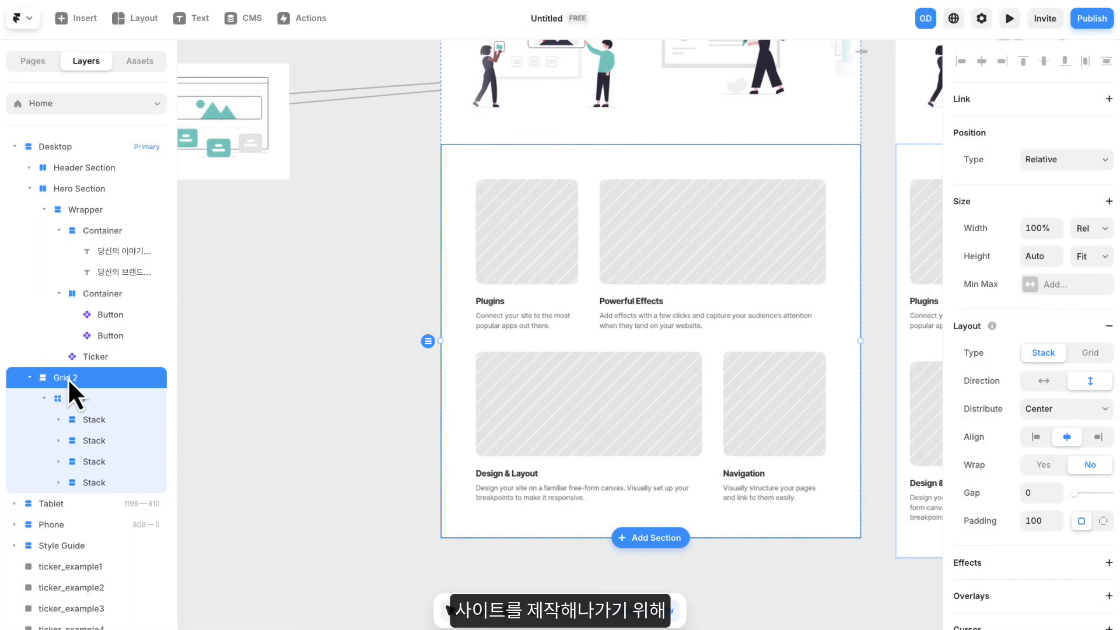
- Rename the Grid 2 layer as Wrapper
double_click(75, 378)
key(BackSpace)
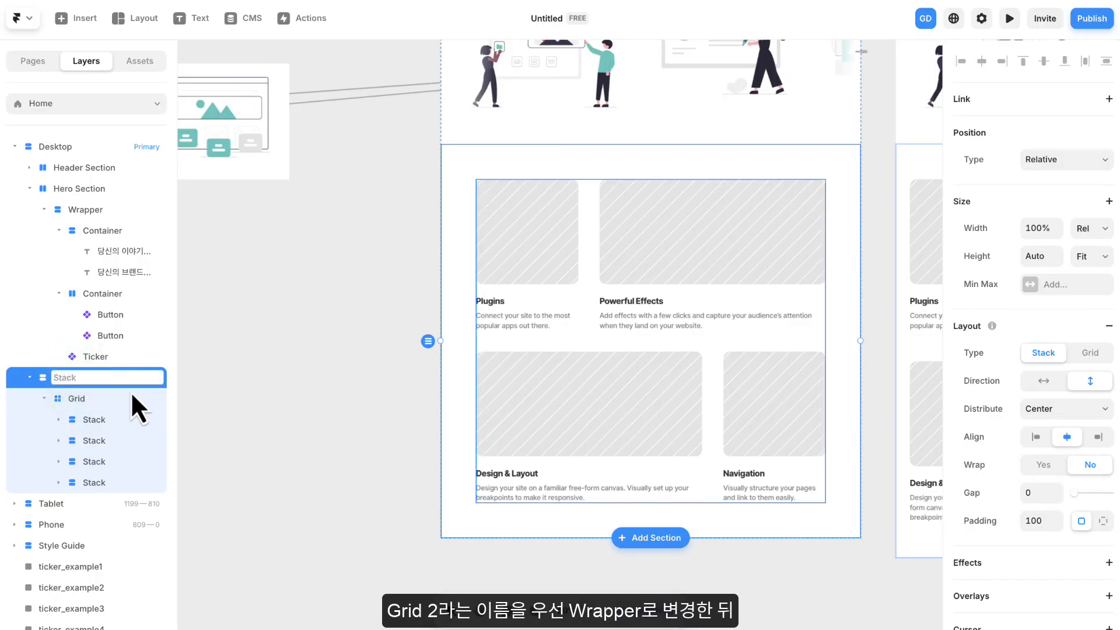
key(Caps_Lock)
text(W)
key(Caps_Lock)
text(rapper)
key(Return)
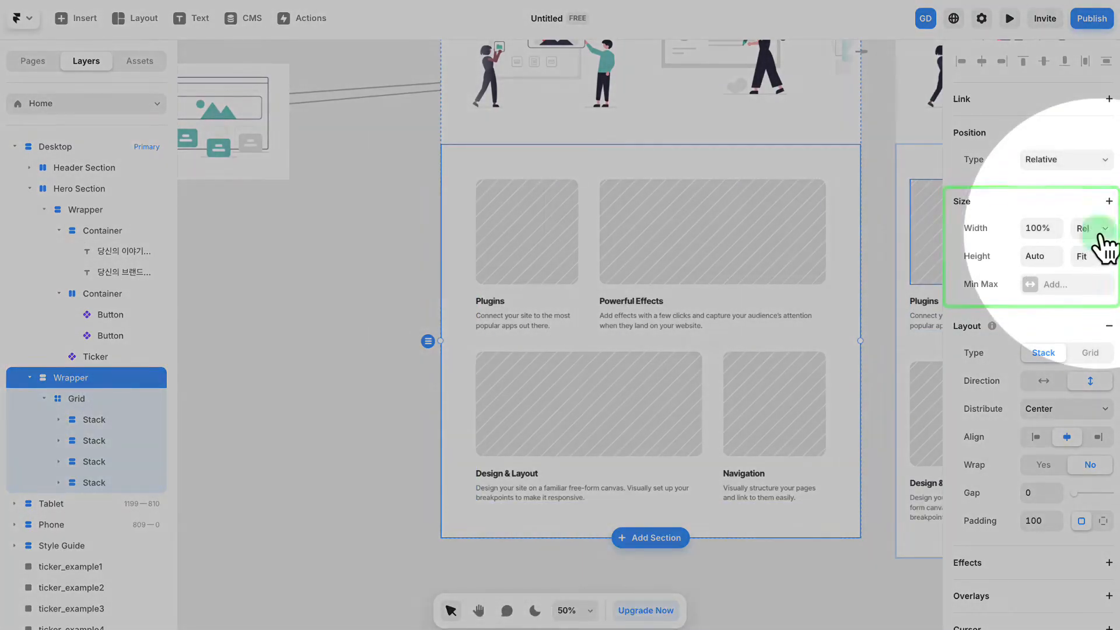
- Set the new section's Wrapper width to Fill and add a fixed maximum width of 1200
click(1100, 232)
click(1096, 235)
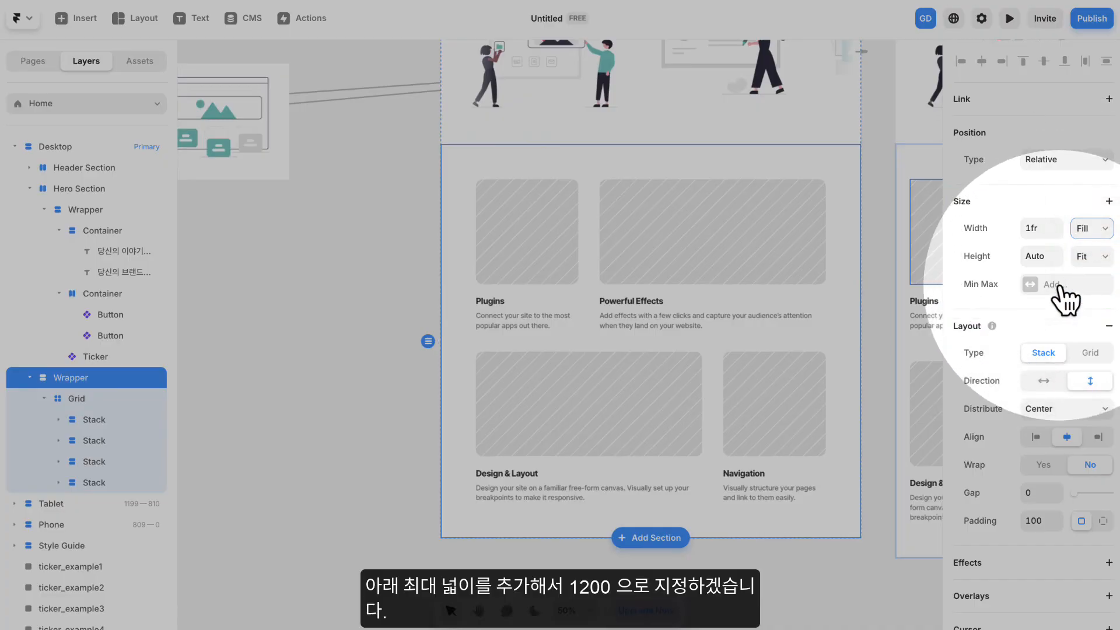
click(1060, 288)
click(1067, 296)
click(1090, 286)
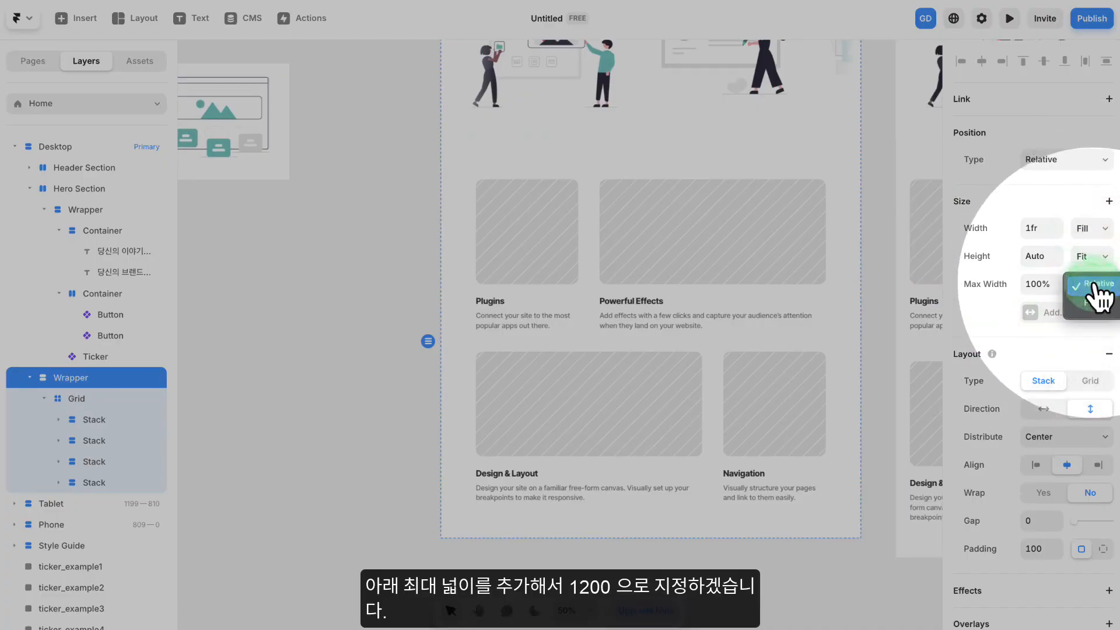
click(1092, 301)
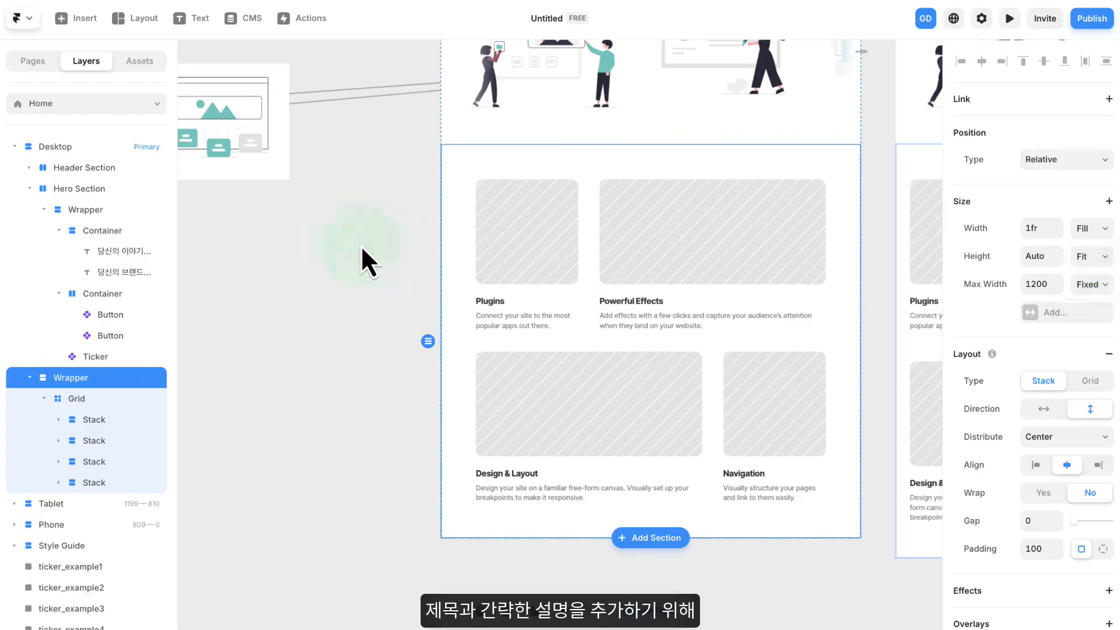
- Add a text element reading 맞춤형 서비스 inside the new section's Wrapper, above the card grid
click(382, 225)
drag(426, 198, 322, 243)
scroll(541, 212, down, 1)
scroll(551, 225, up, 3)
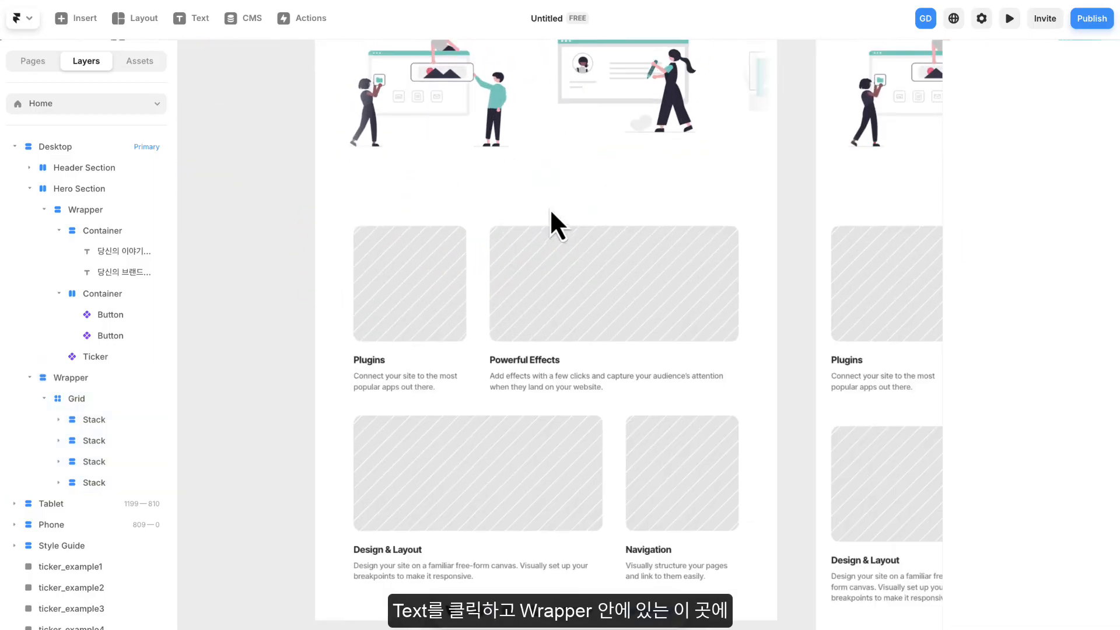
click(568, 221)
click(197, 20)
click(537, 220)
text(d)
key(BackSpace)
text(맞춤형 서비)
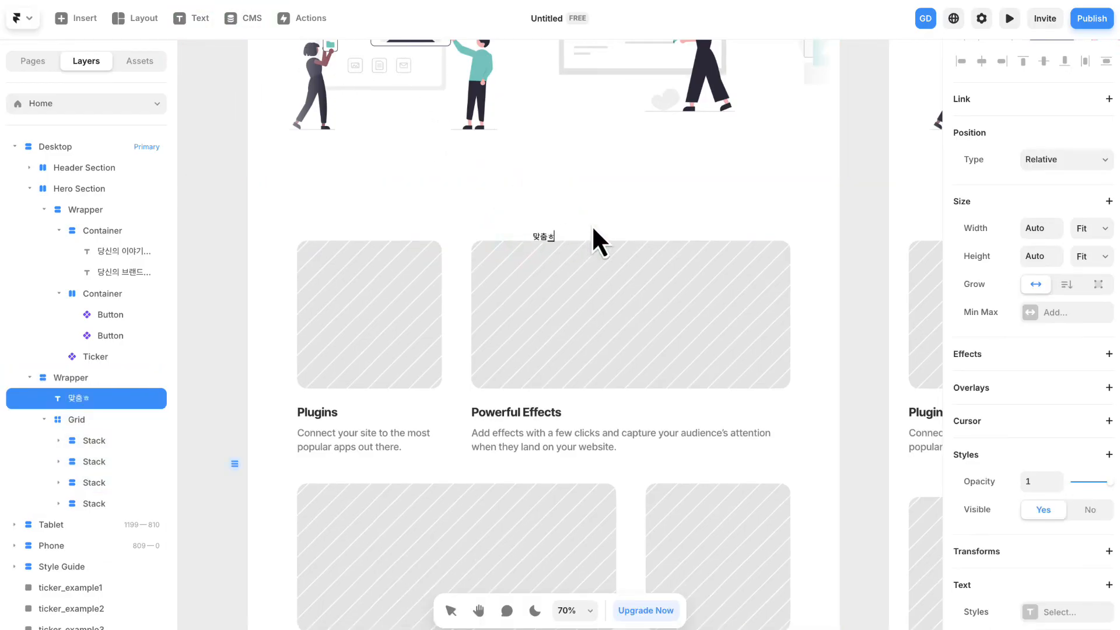
text(스)
key(Escape)
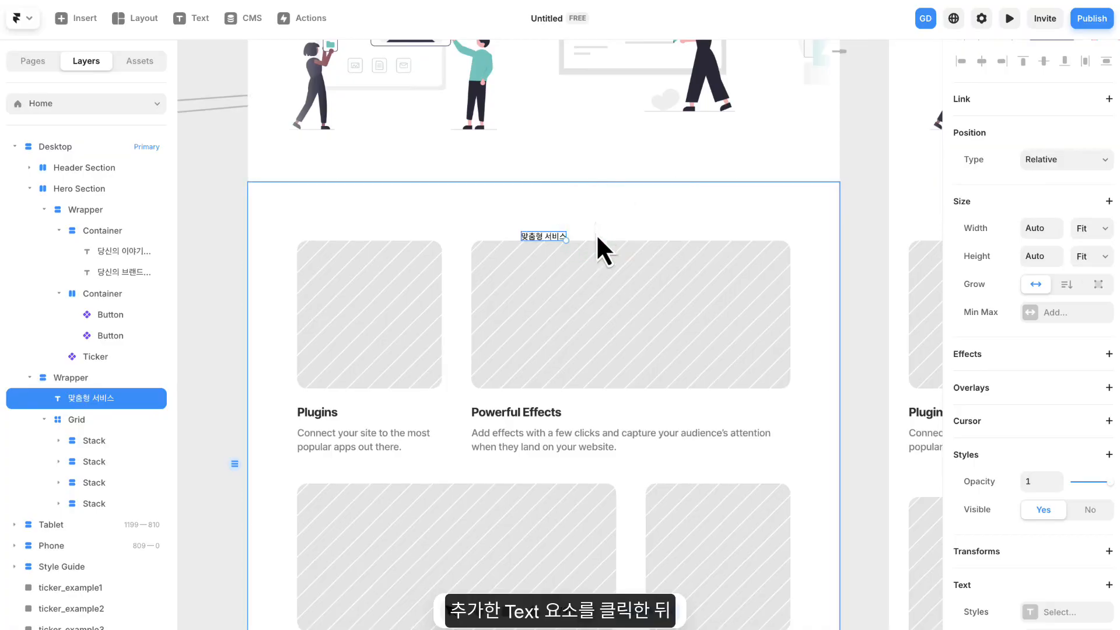
- Duplicate the 맞춤형 서비스 text element inside the Wrapper
scroll(601, 228, down, 2)
right_click(554, 183)
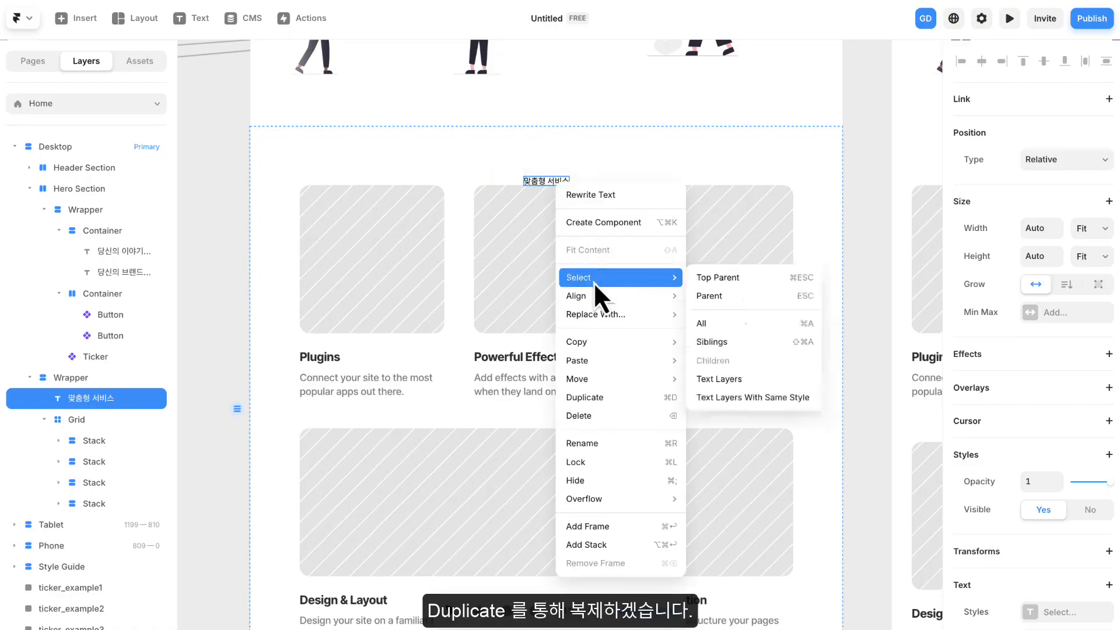
click(604, 401)
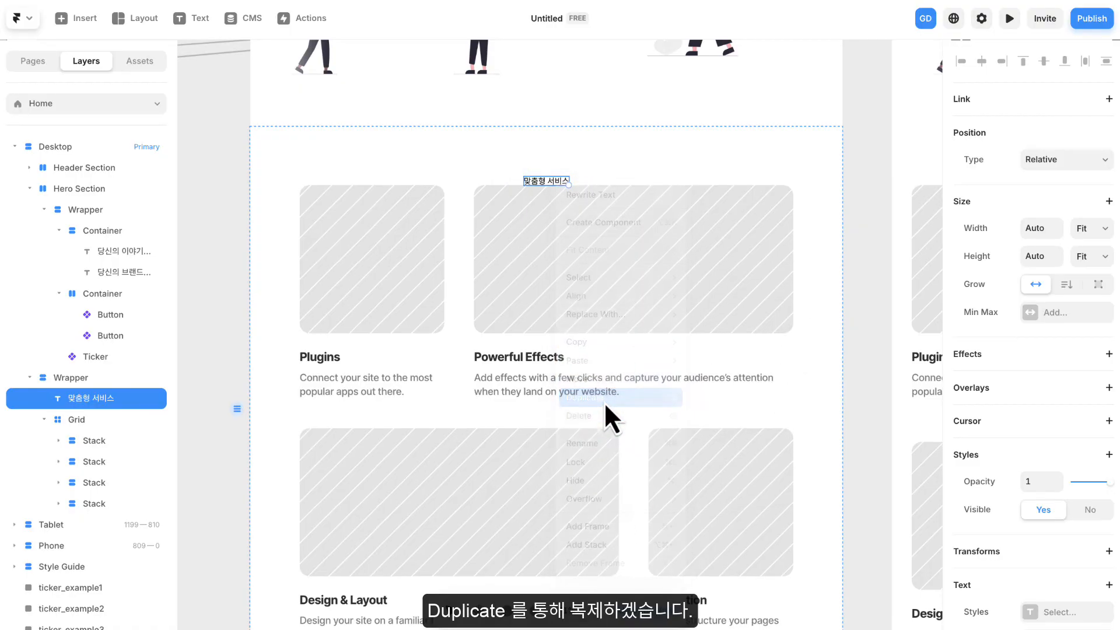
- Replace the lower copy's text with "당신의 요구를 완벽히 반영한 디지털 솔루션을 제공합니다. 작은 아이디어에서부터 큰 비전까지, 모든 것을 실현할 수 있는 맞춤형 서비스를 만나보세요."
click(558, 178)
click(555, 189)
double_click(555, 189)
text(당신의 요구를 완벽히 반영한 디지털 솔루션을 제공합니다. 작은 아이디어에서부터 큰 비전까지, 모든 것을 실현할 수 있는 맞춤형 서비스를 만나보세요.)
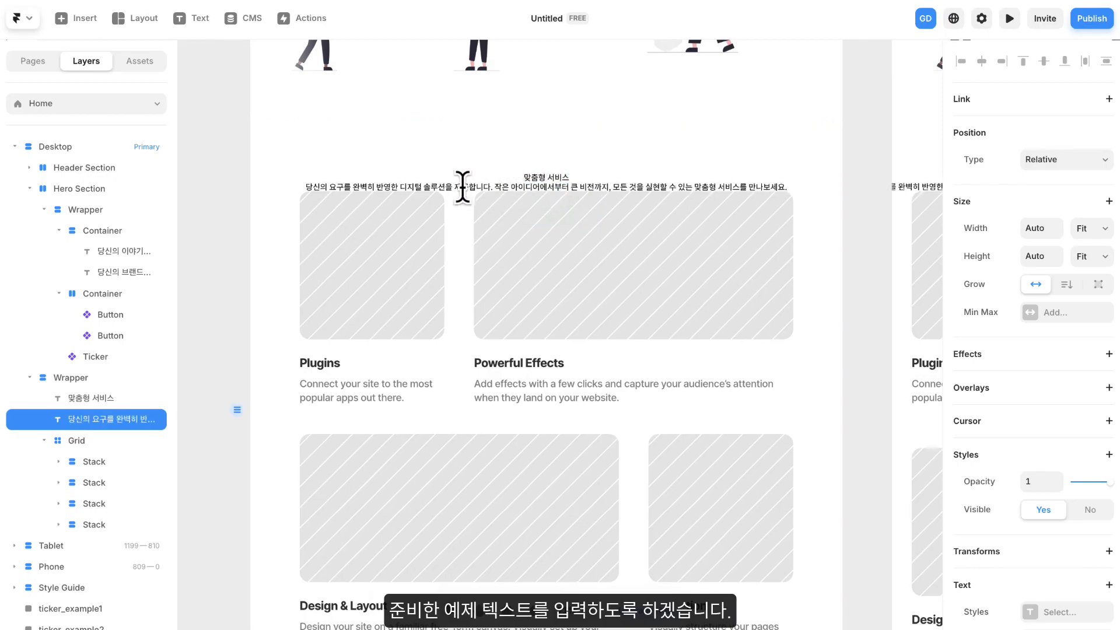
click(362, 166)
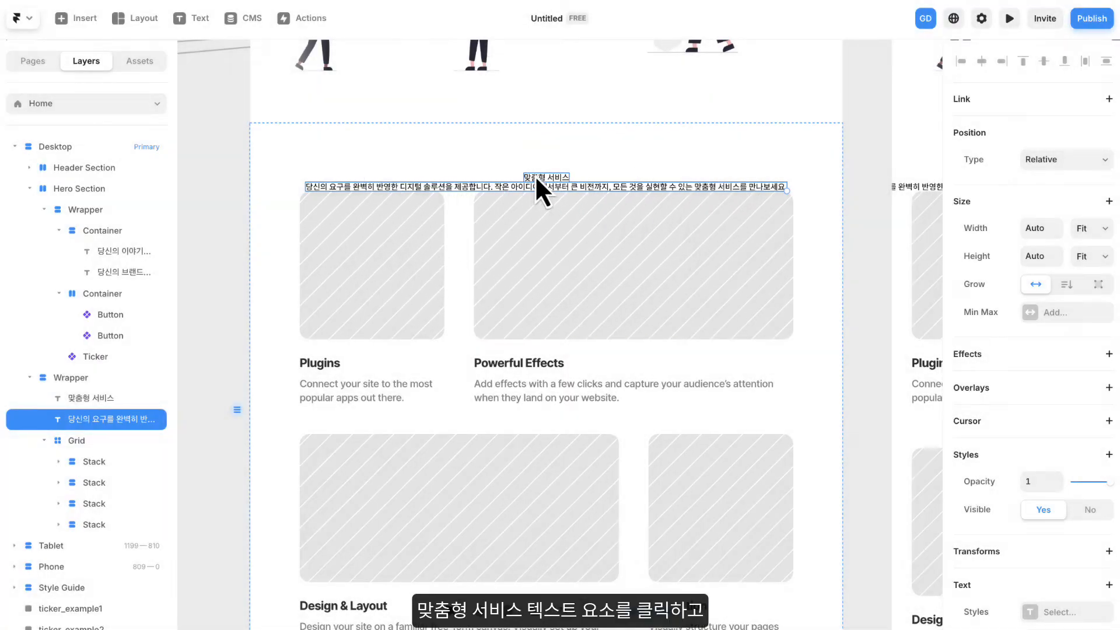
- Apply the Heading 2 text style and center alignment to the 맞춤형 서비스 title
click(541, 185)
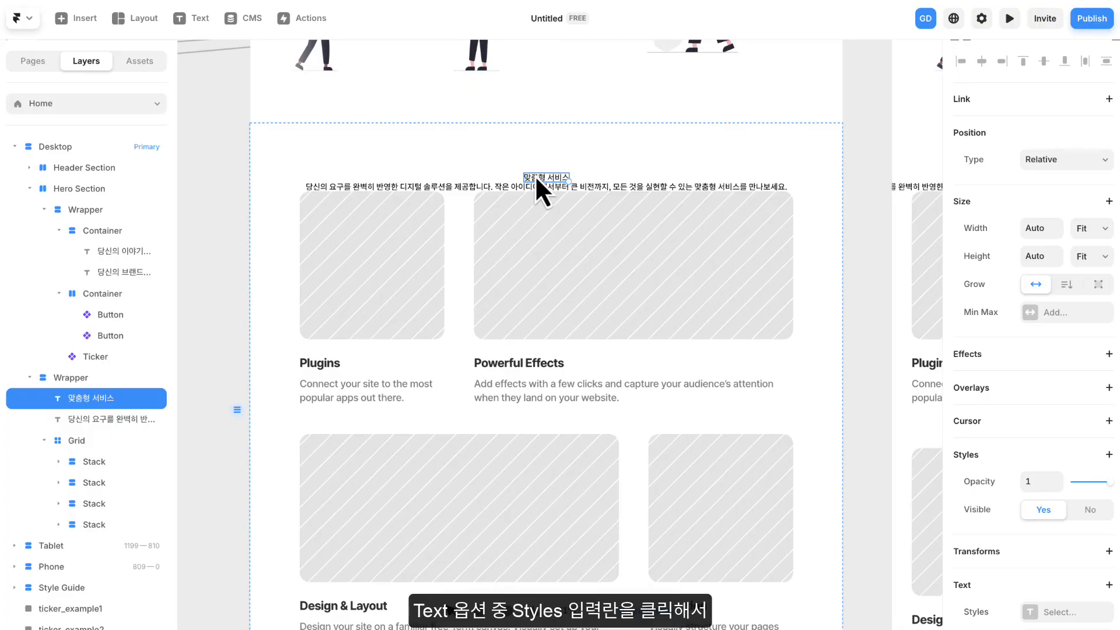
scroll(1012, 327, down, 3)
scroll(1009, 325, down, 1)
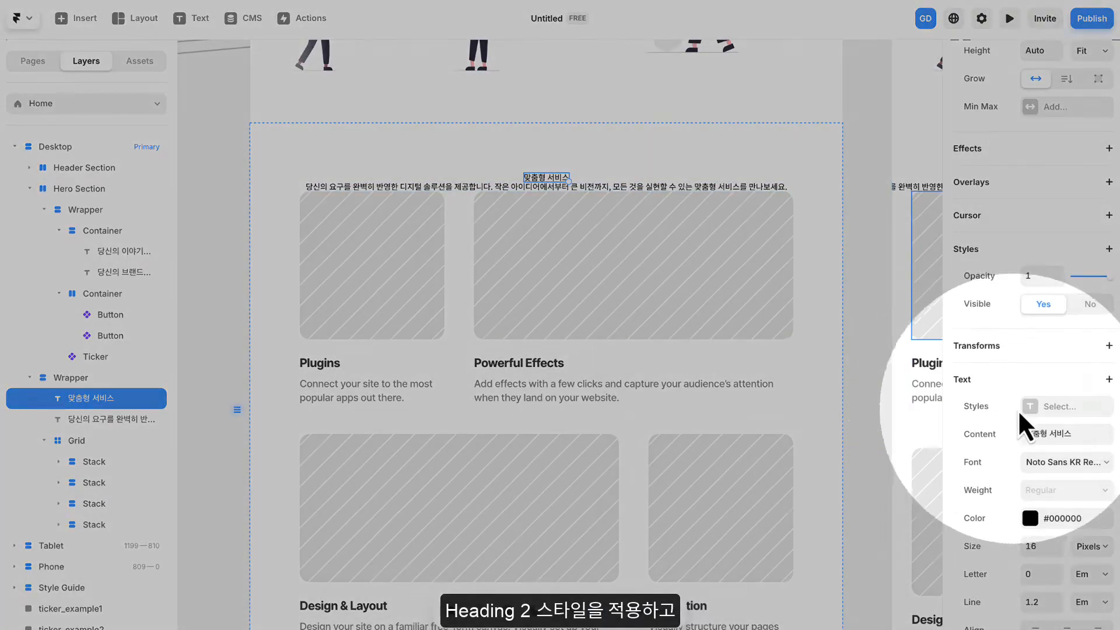
click(1060, 407)
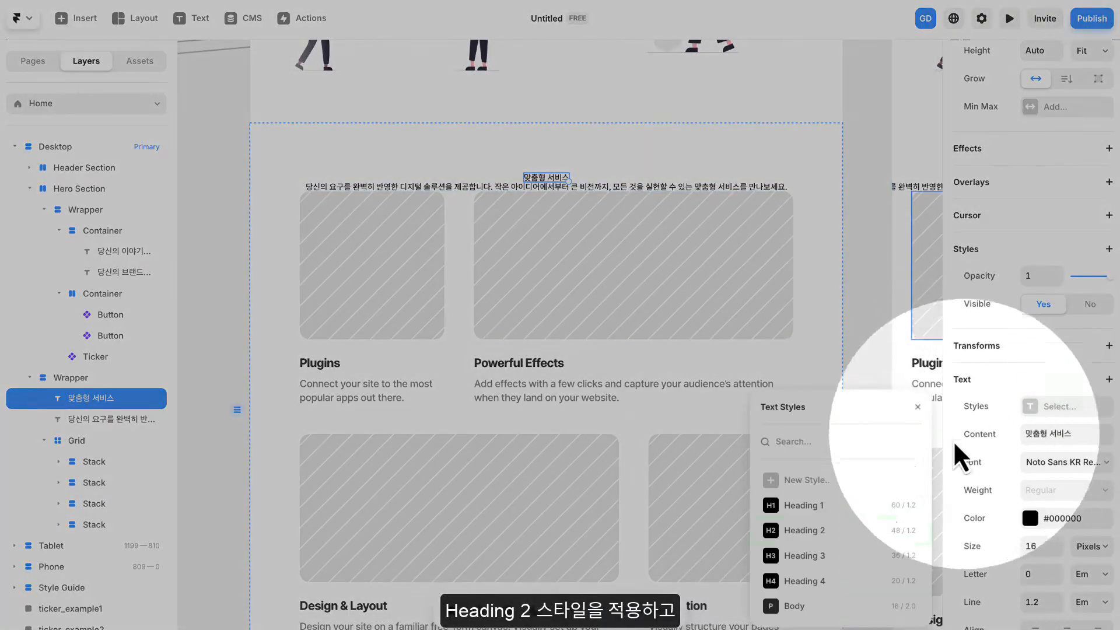
click(810, 530)
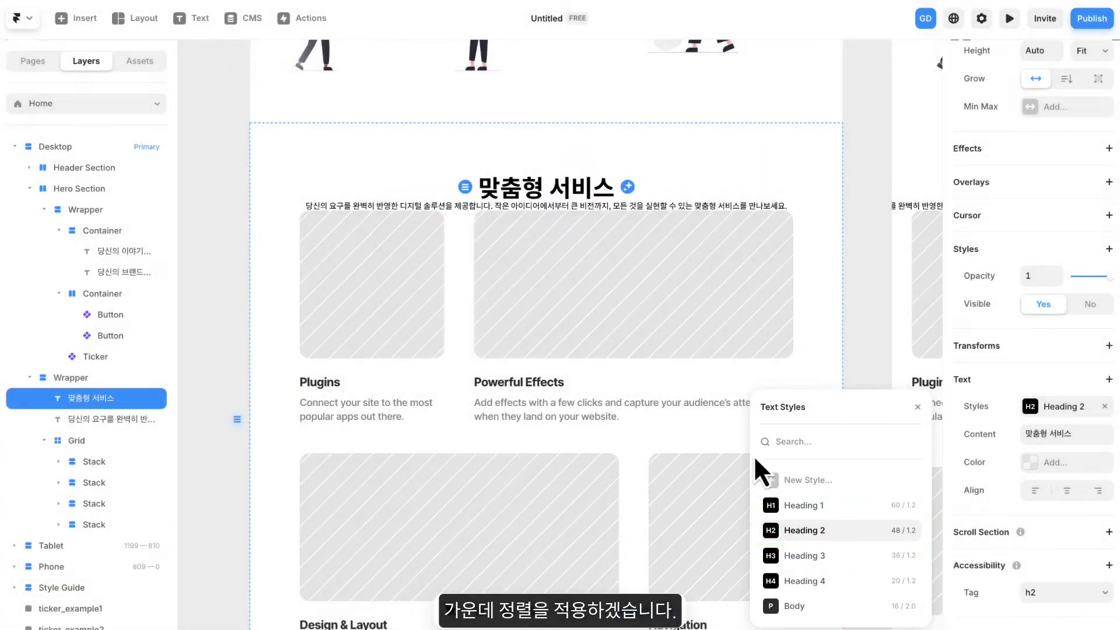
click(1067, 491)
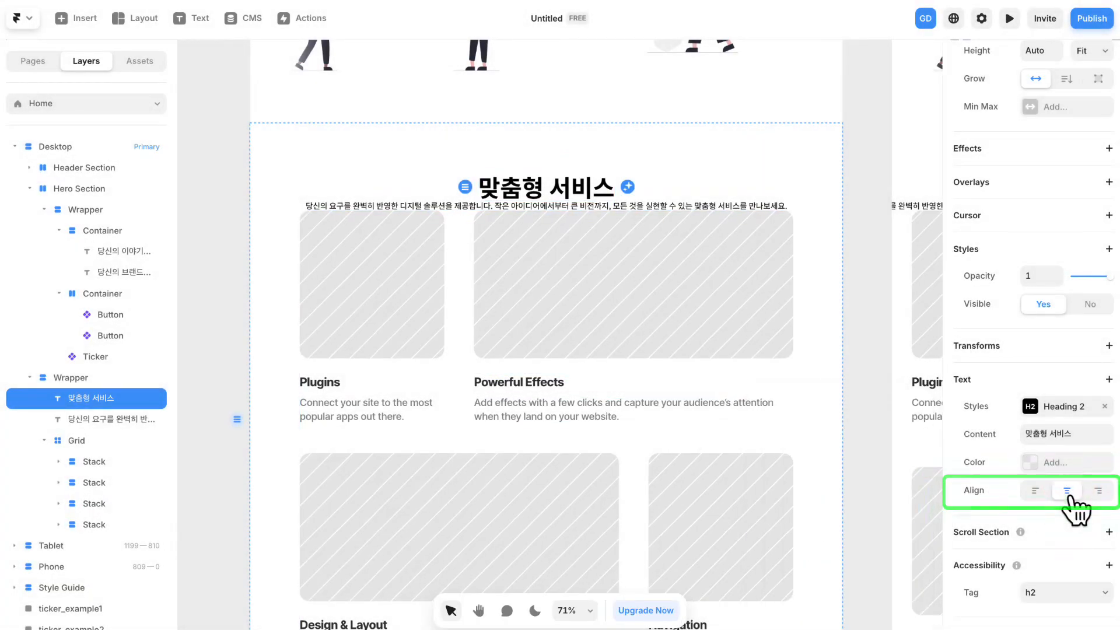
- Apply the Heading 4 text style and center alignment to the description text below the title
click(646, 208)
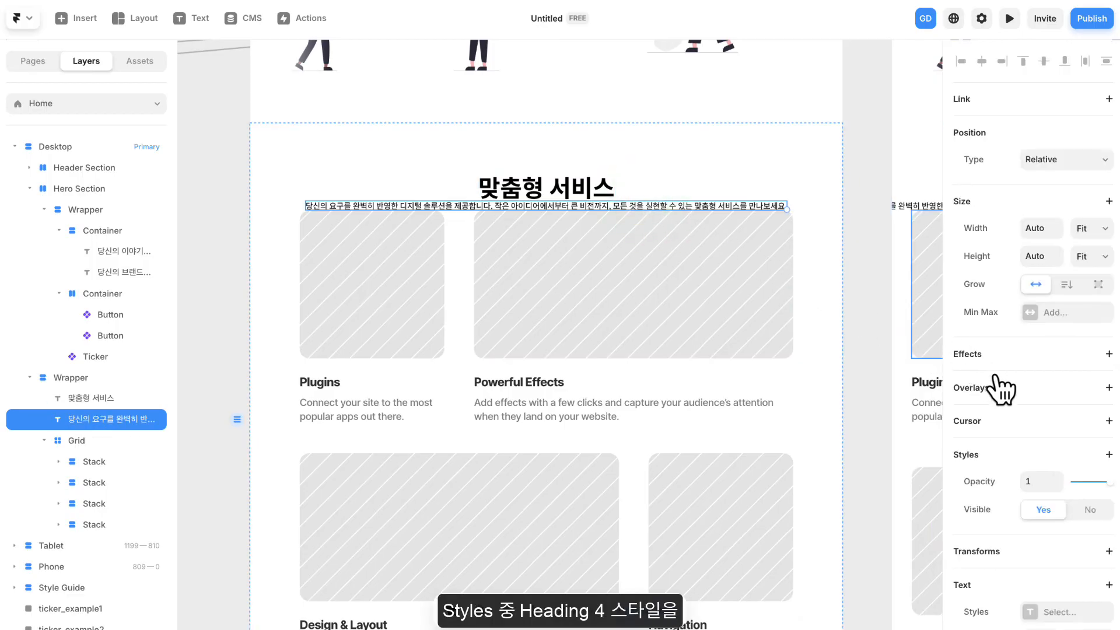
scroll(1006, 390, down, 7)
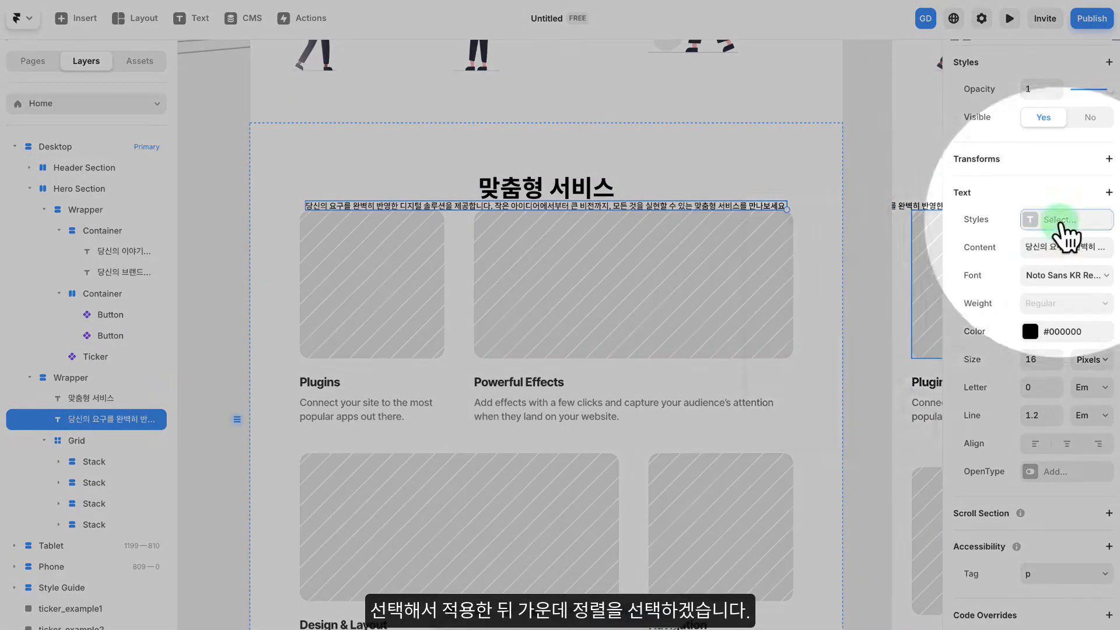
click(1059, 224)
click(817, 392)
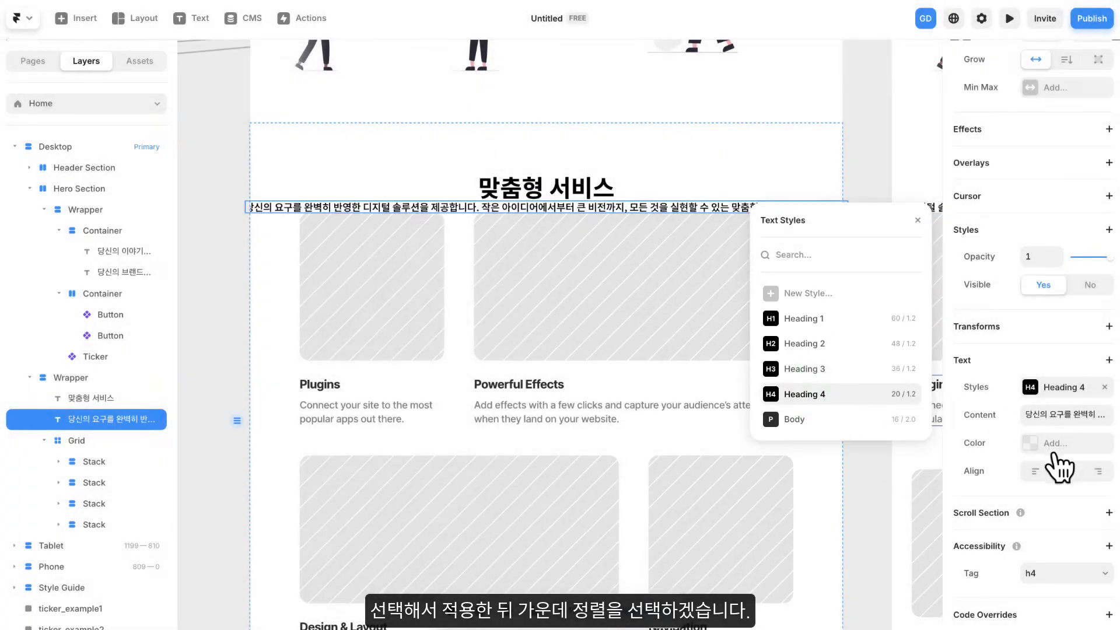
click(1066, 471)
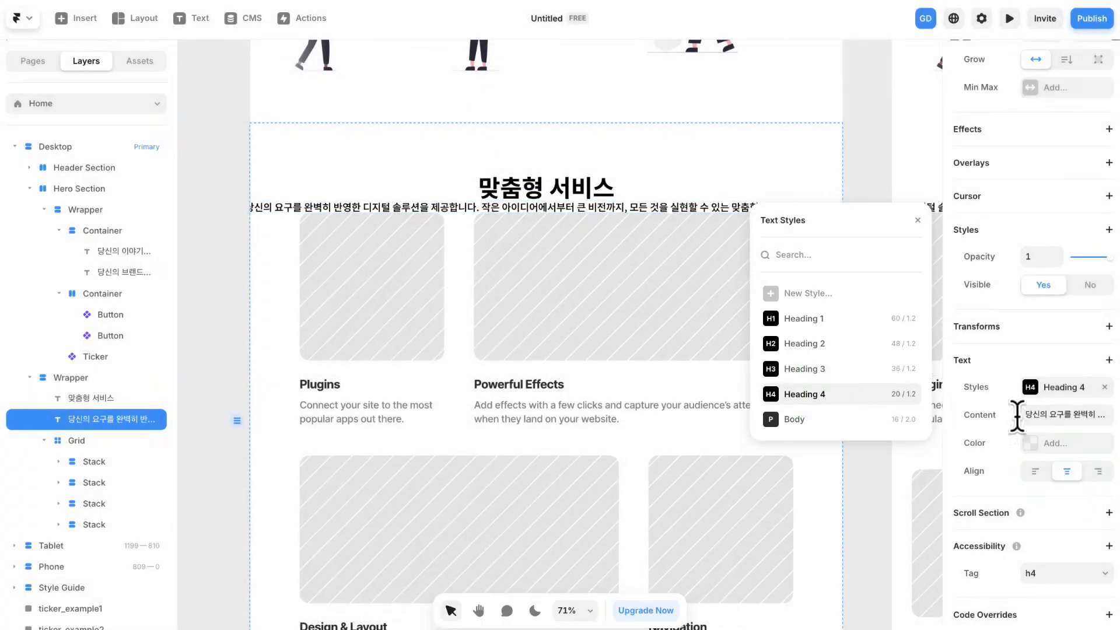
click(921, 216)
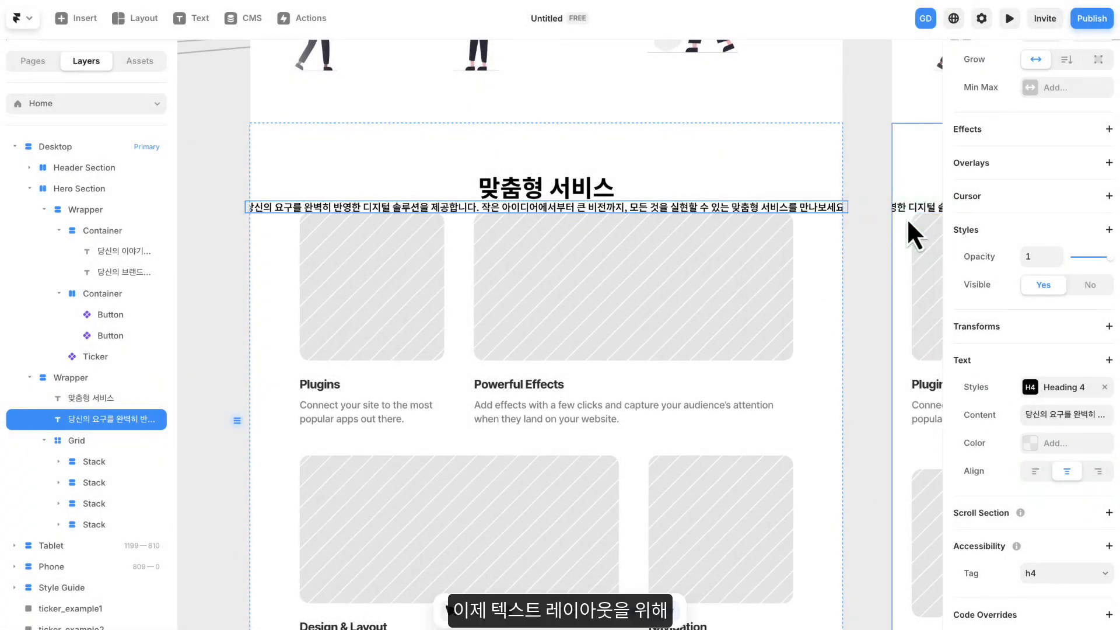
- Enclose the 맞춤형 서비스 title and its description together in a new stack
click(579, 187)
shift+click(543, 207)
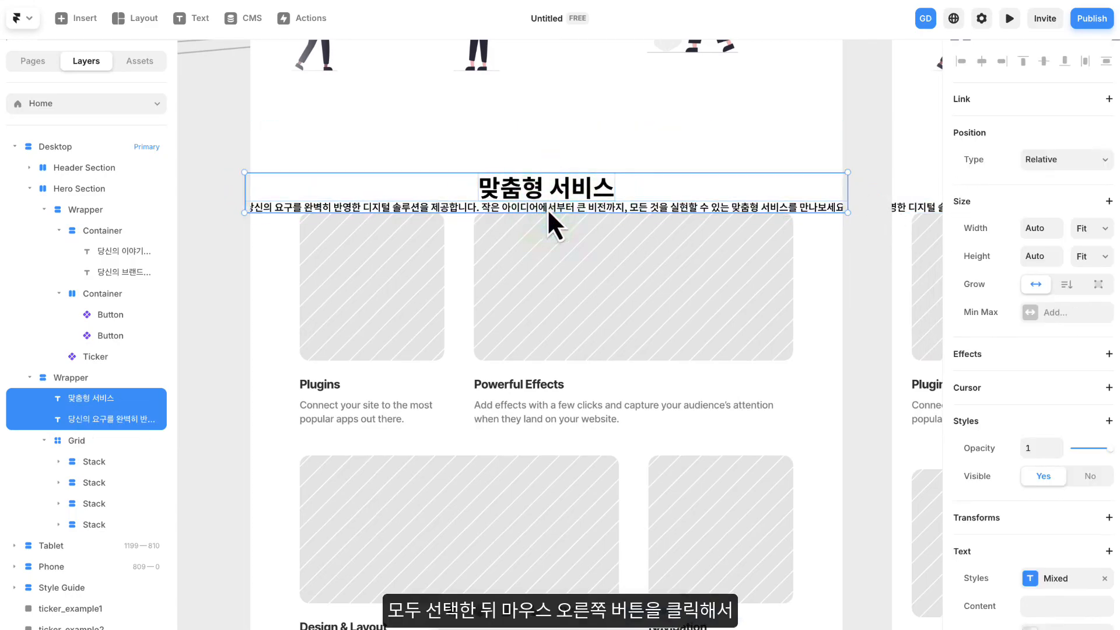
right_click(528, 190)
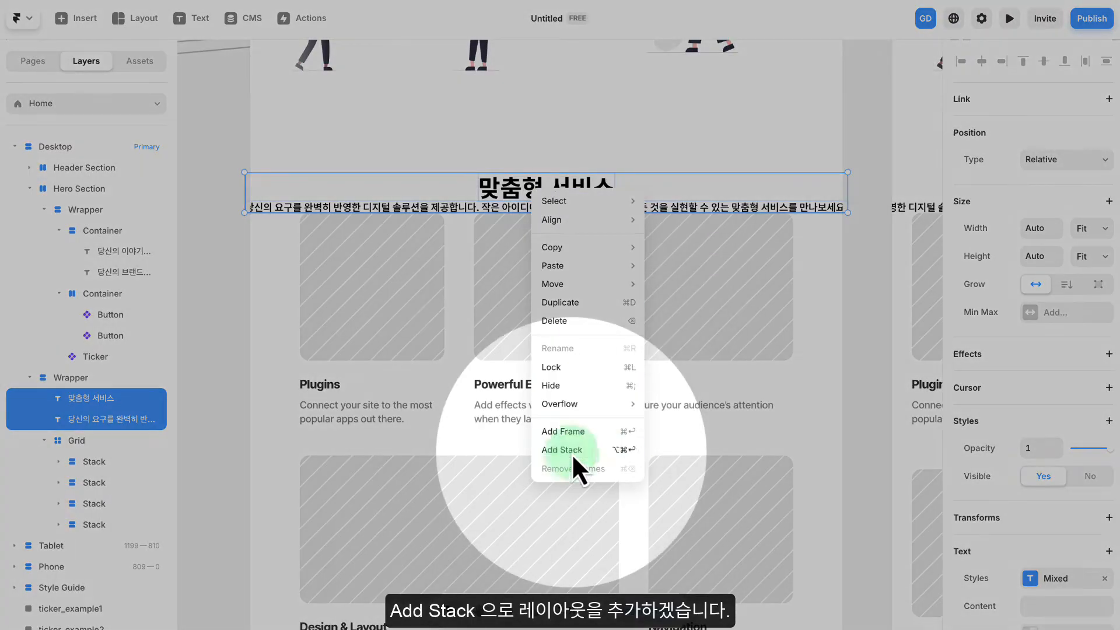
click(572, 450)
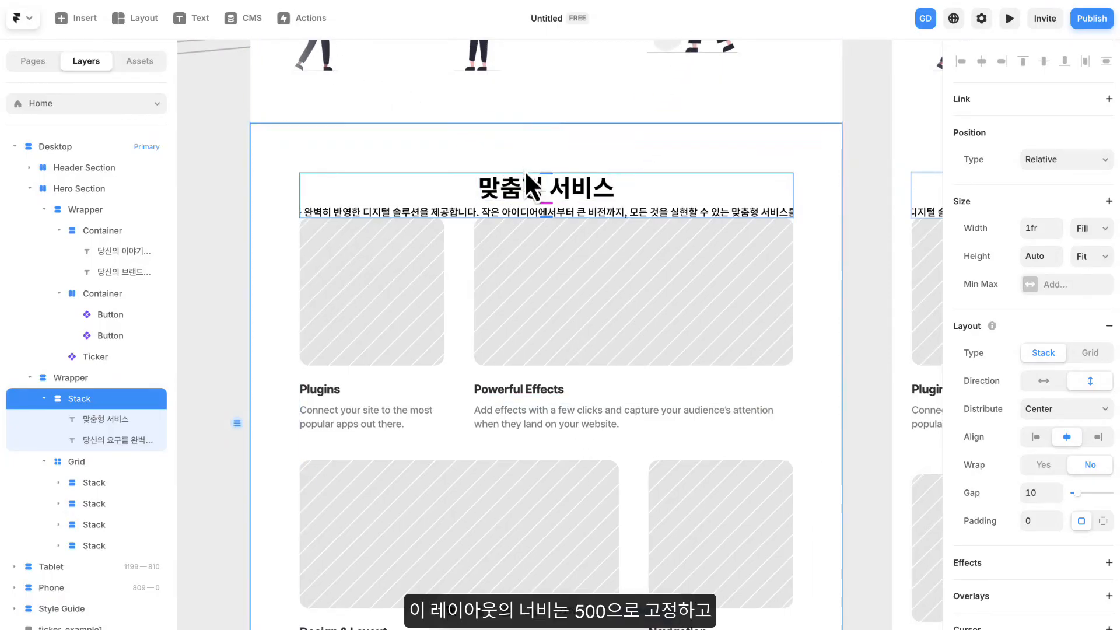
- Fix the width of the stack holding the 맞춤형 서비스 title and description at 500 and set its gap to 25
click(1091, 228)
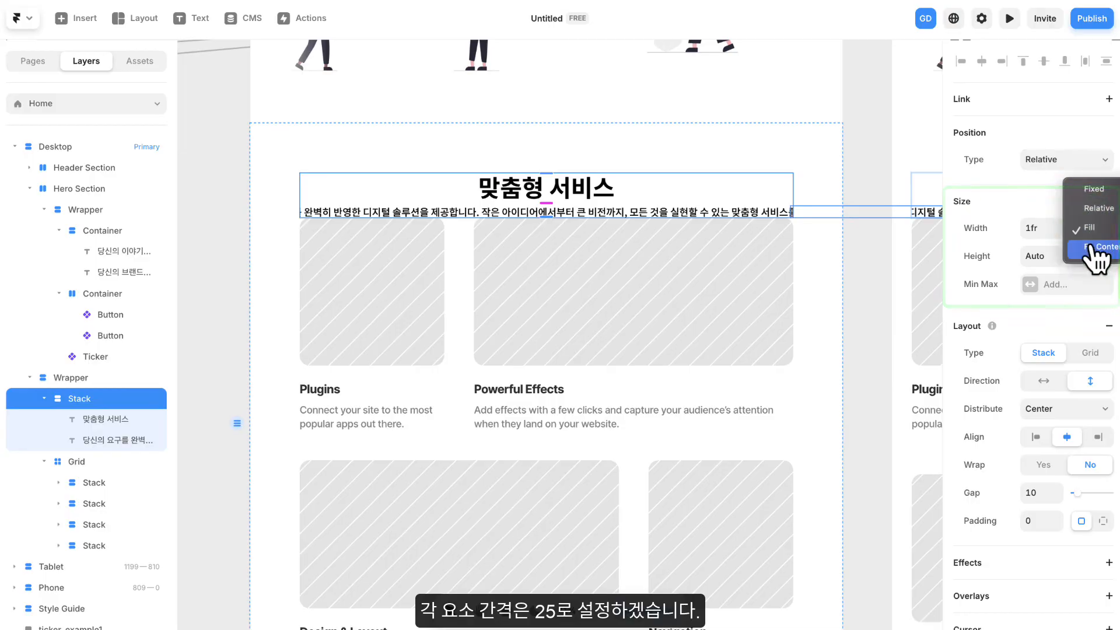
click(1095, 197)
click(1033, 229)
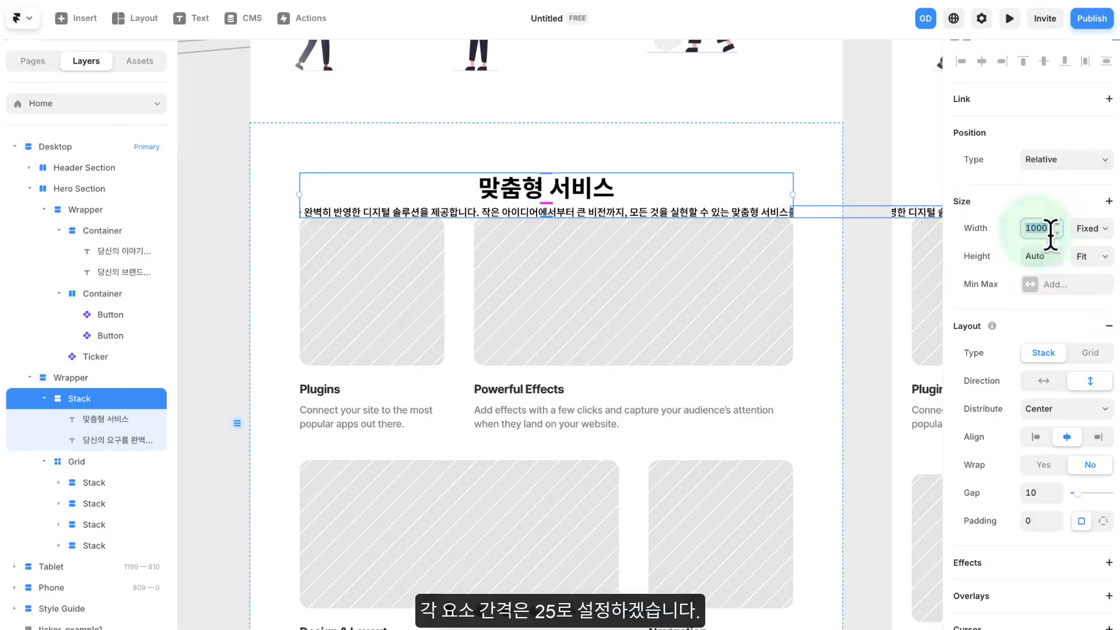
text(500)
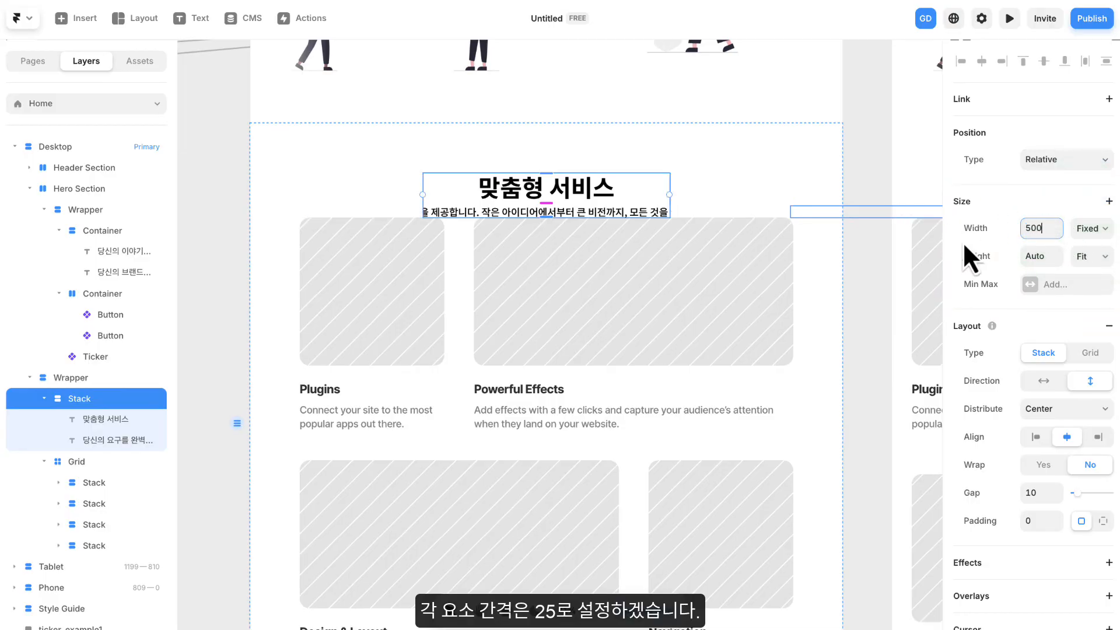
key(Return)
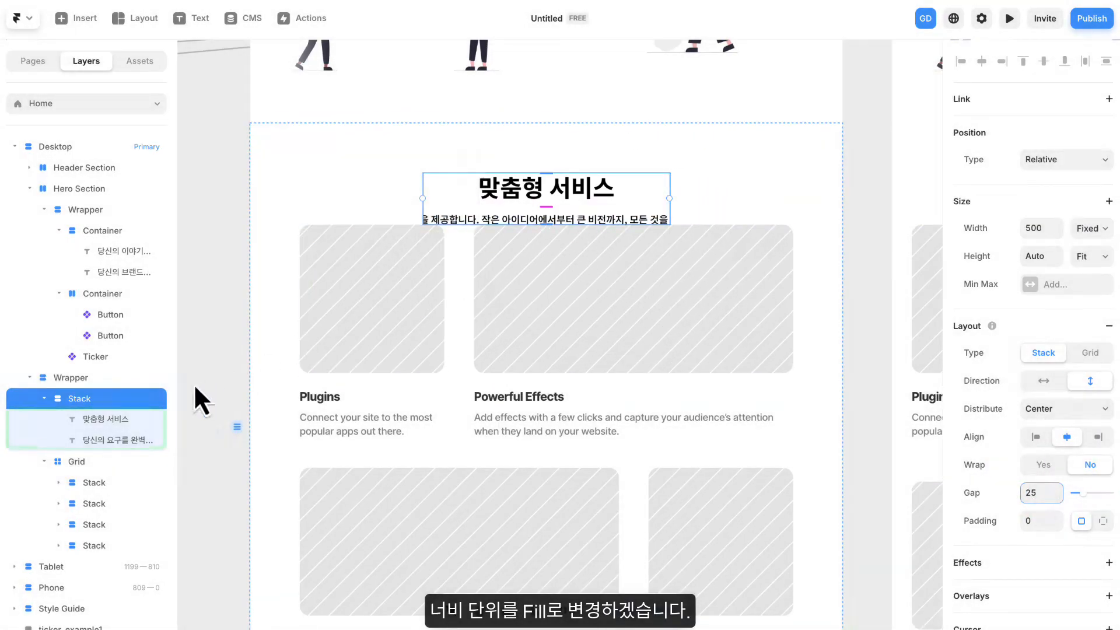
- Set the width of both the 맞춤형 서비스 title and its description text to Fill
click(92, 421)
shift+click(104, 440)
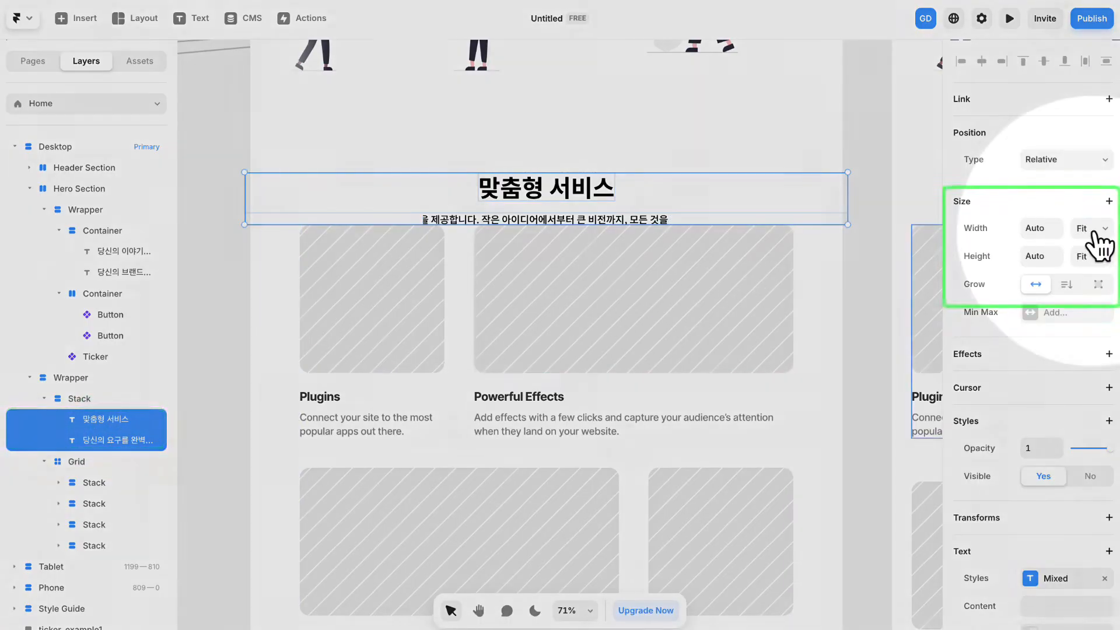
click(1100, 242)
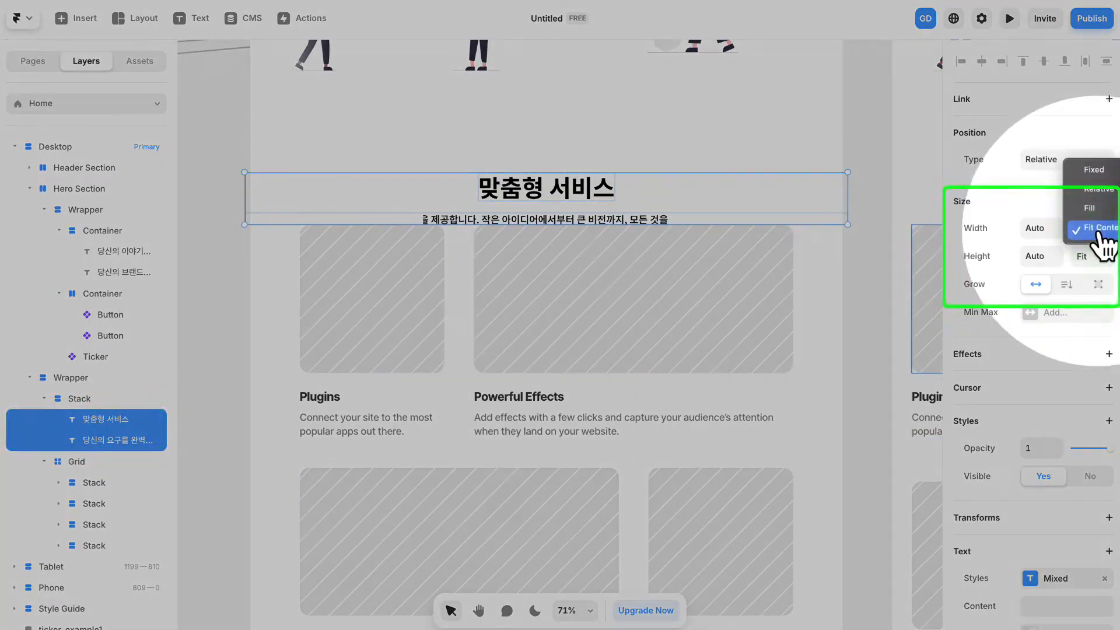
click(1102, 228)
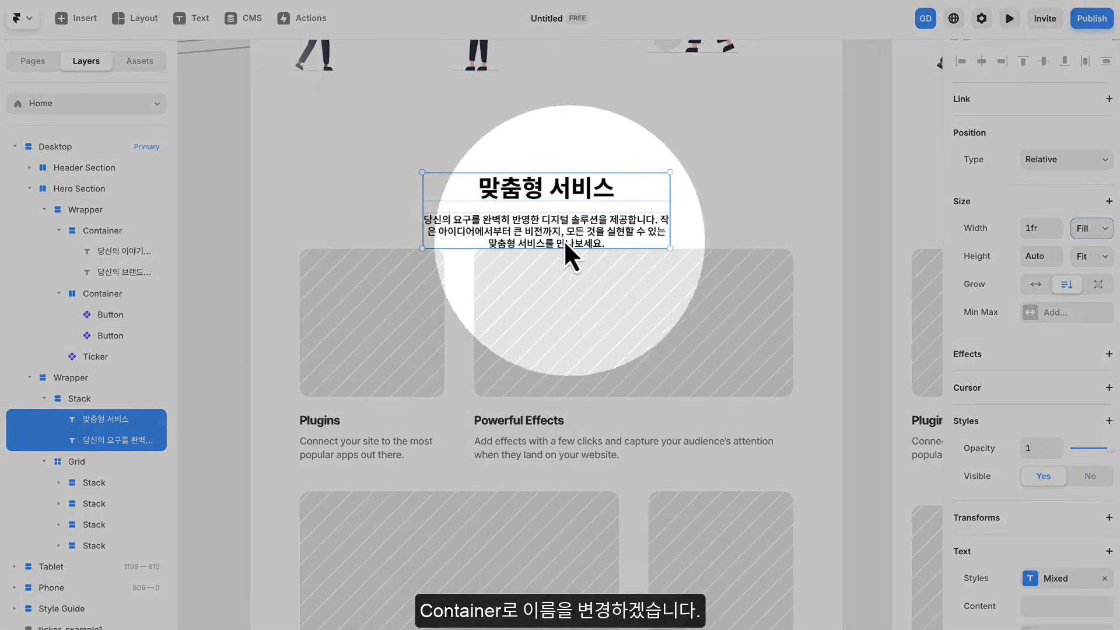
- Rename the stack holding the title and description as "Container"
double_click(78, 399)
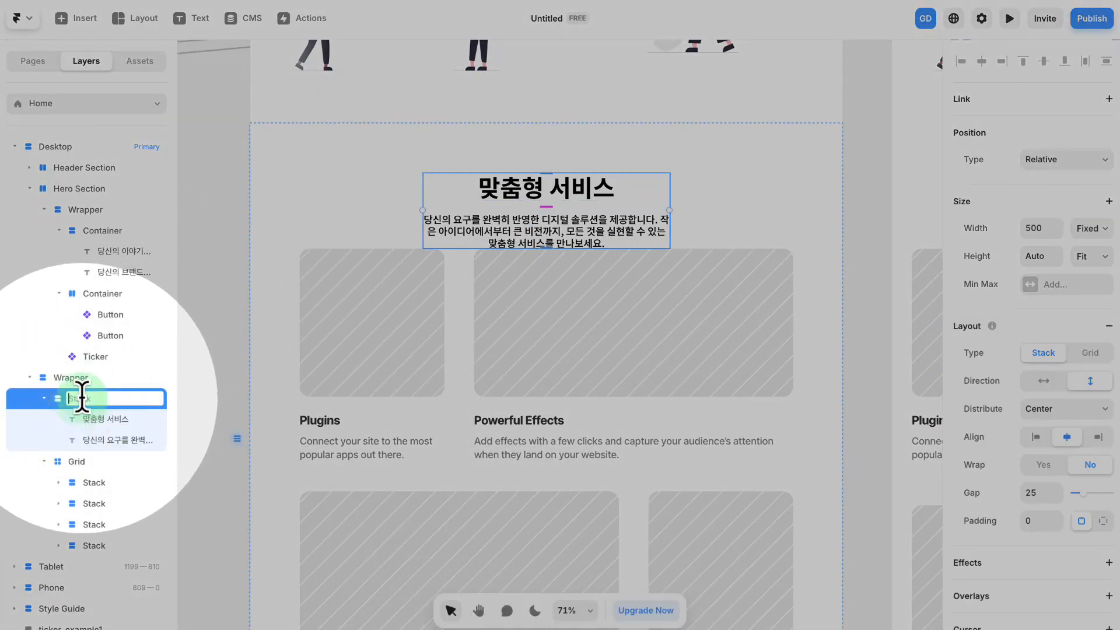
text(Container)
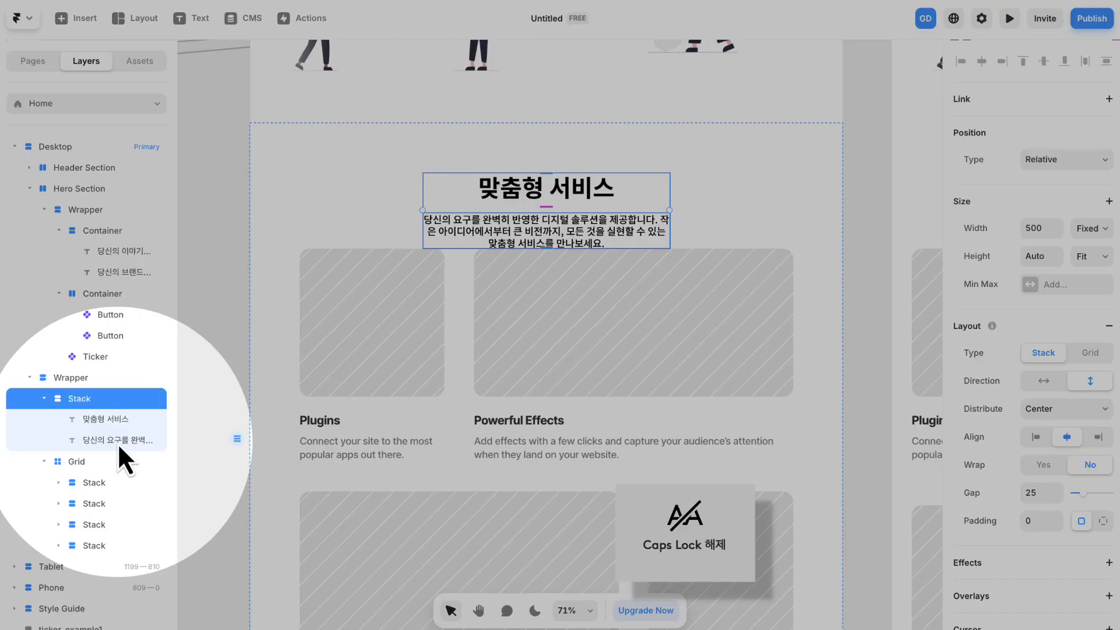
key(Return)
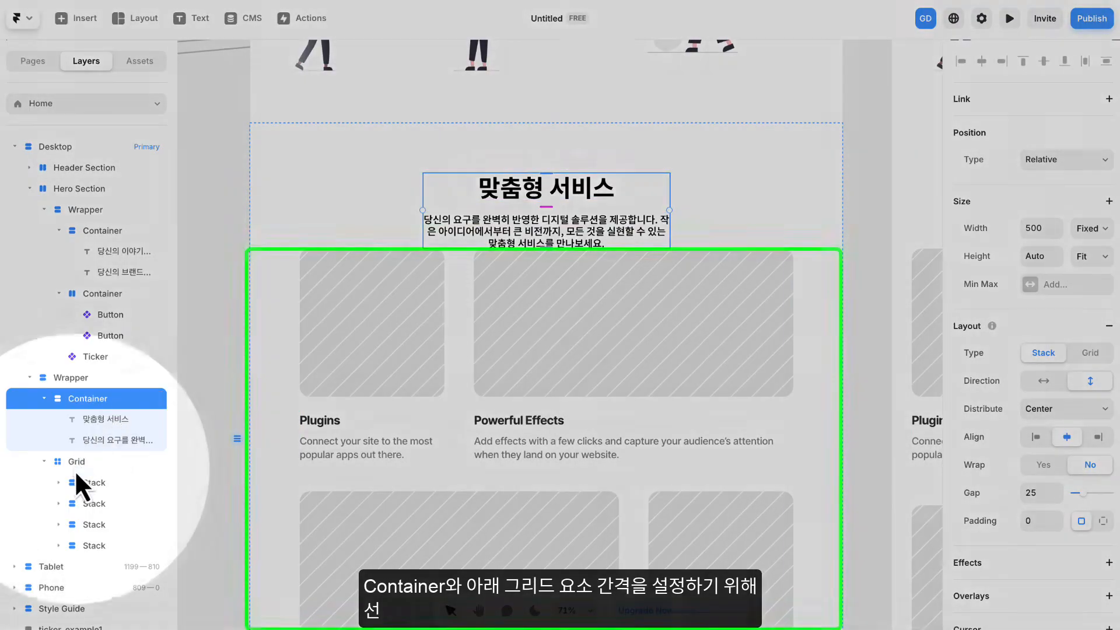
- Set the gap between the title Container and the Grid inside their Wrapper to 50
click(77, 463)
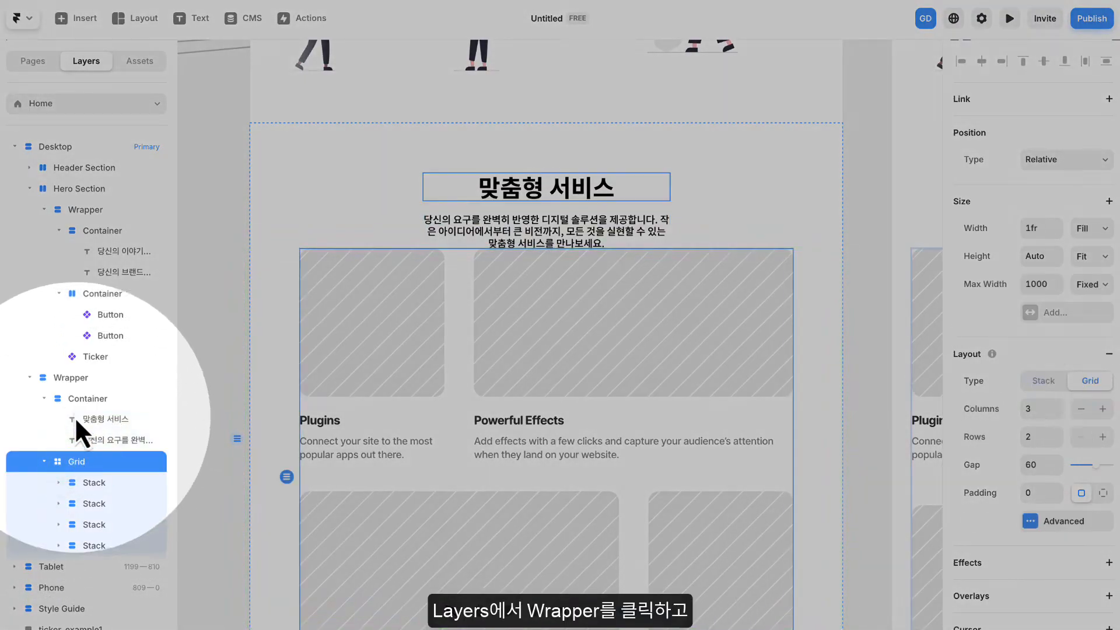
click(79, 401)
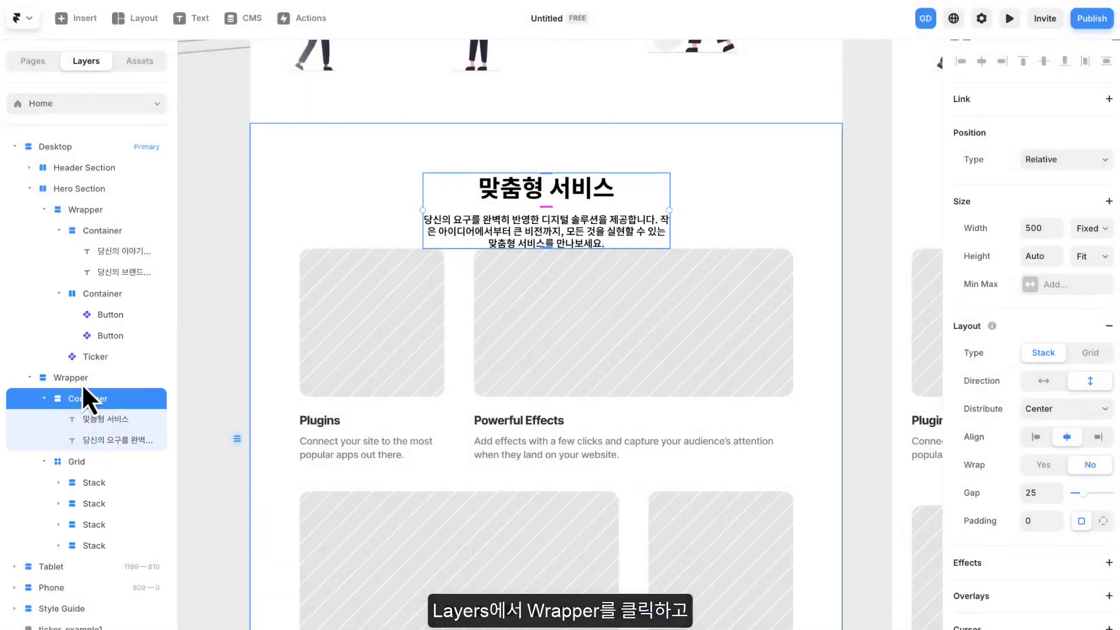
click(80, 379)
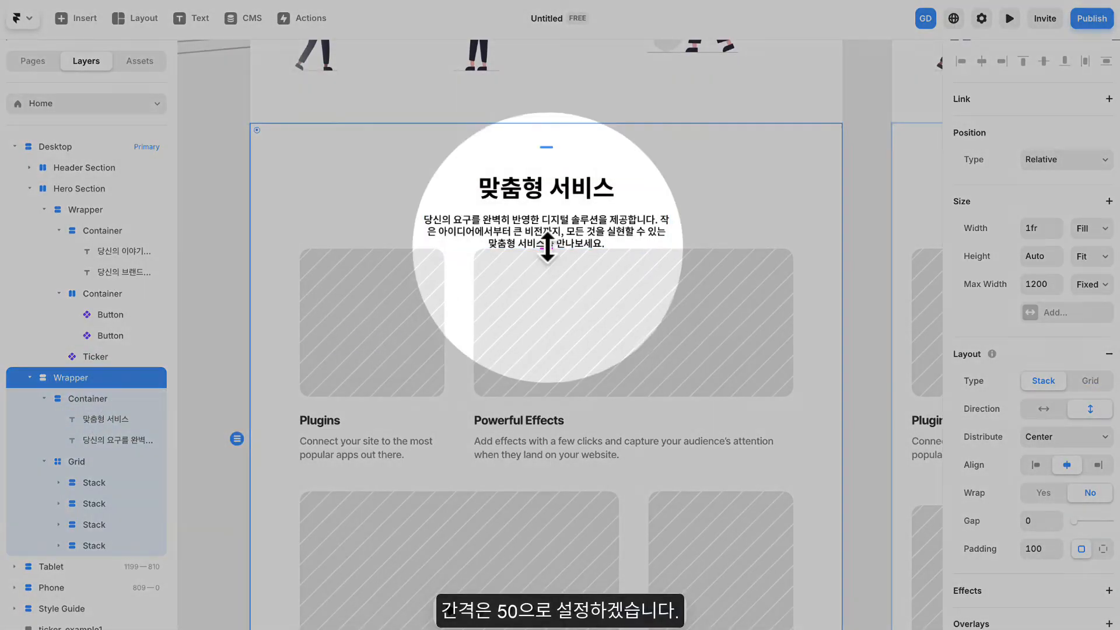
drag(546, 249, 545, 268)
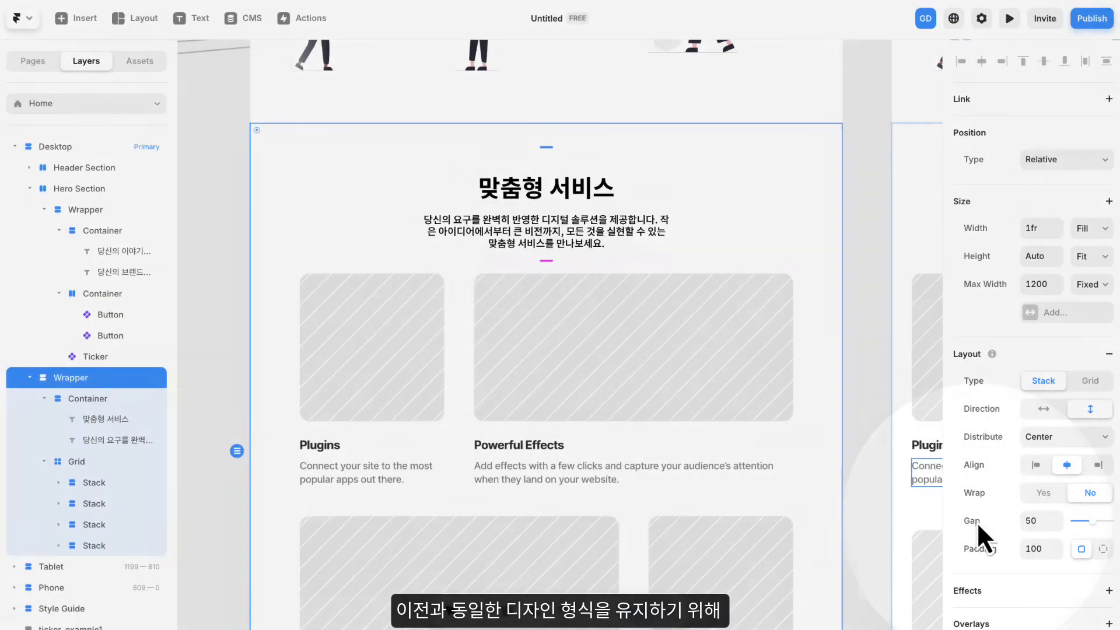
scroll(658, 255, down, 1)
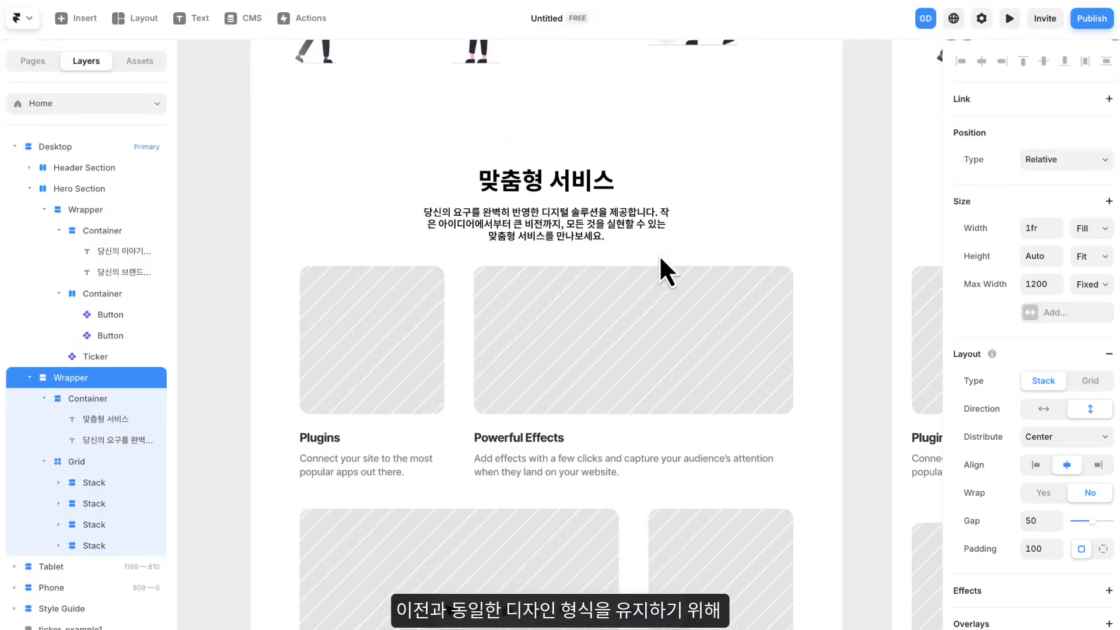
click(863, 225)
- Enclose the Wrapper of the 맞춤형 서비스 area in a new stack
scroll(874, 256, down, 3)
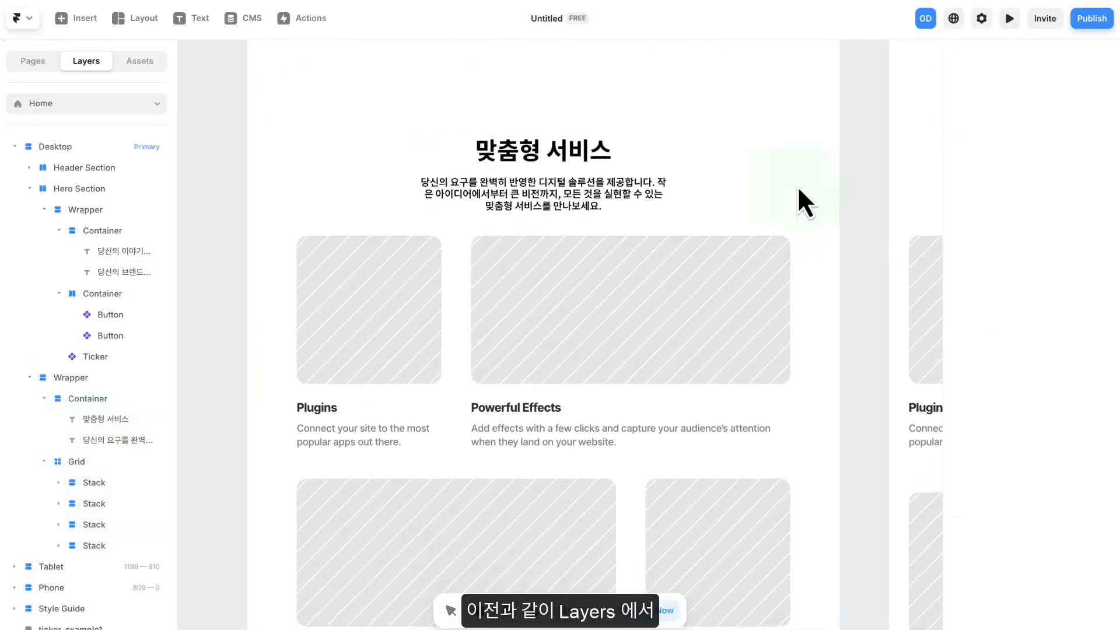
click(794, 186)
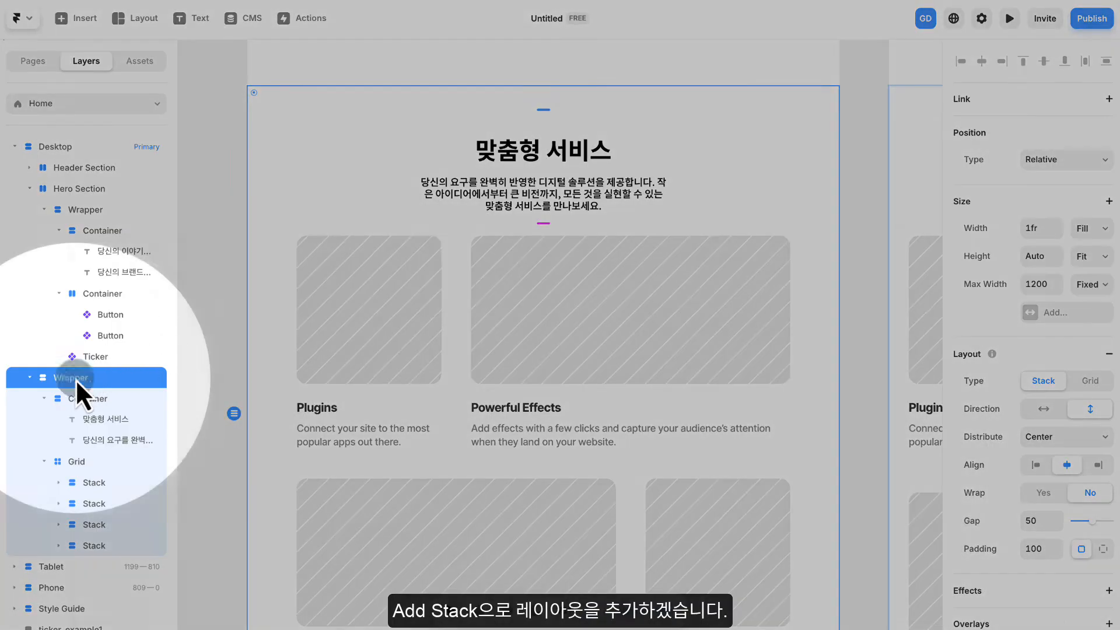
right_click(75, 379)
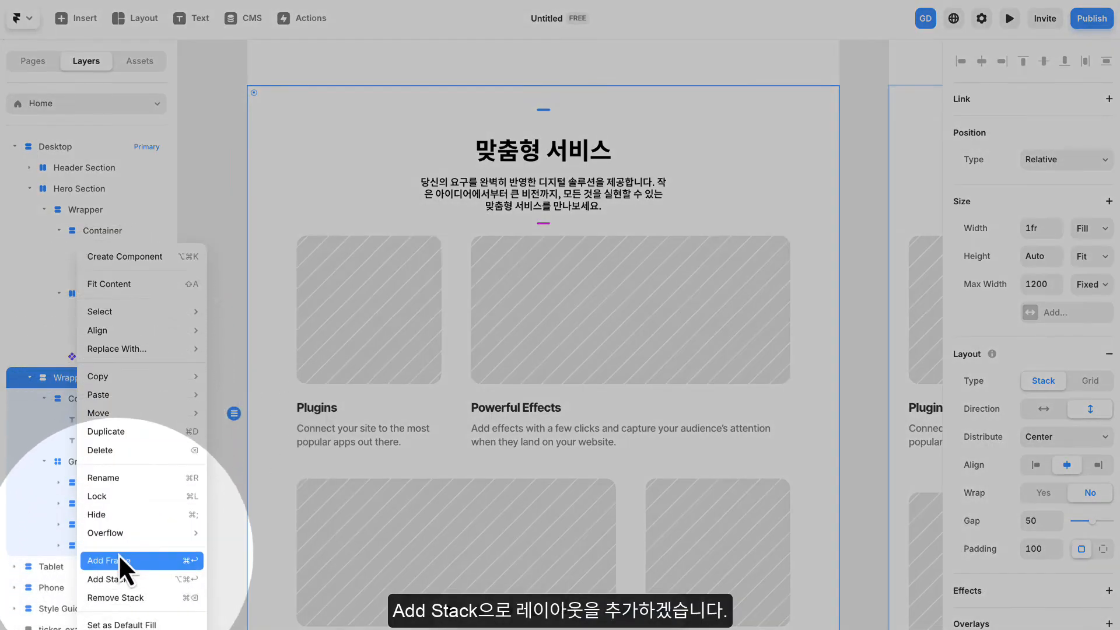
click(117, 576)
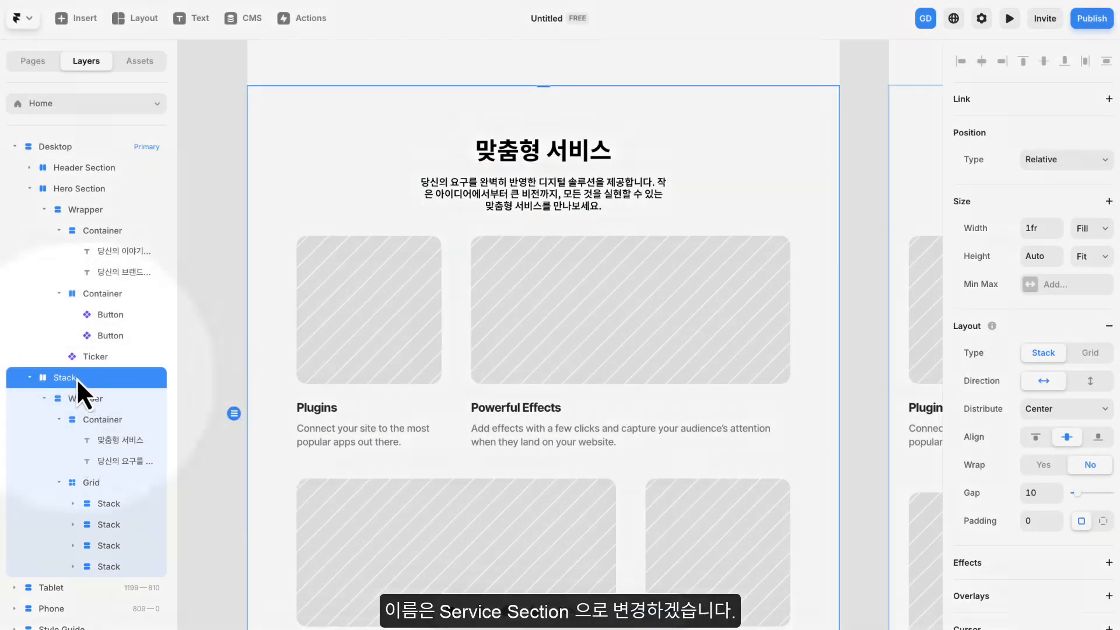
- Rename the new outer stack around the 맞춤형 서비스 Wrapper as "Service Section"
double_click(77, 378)
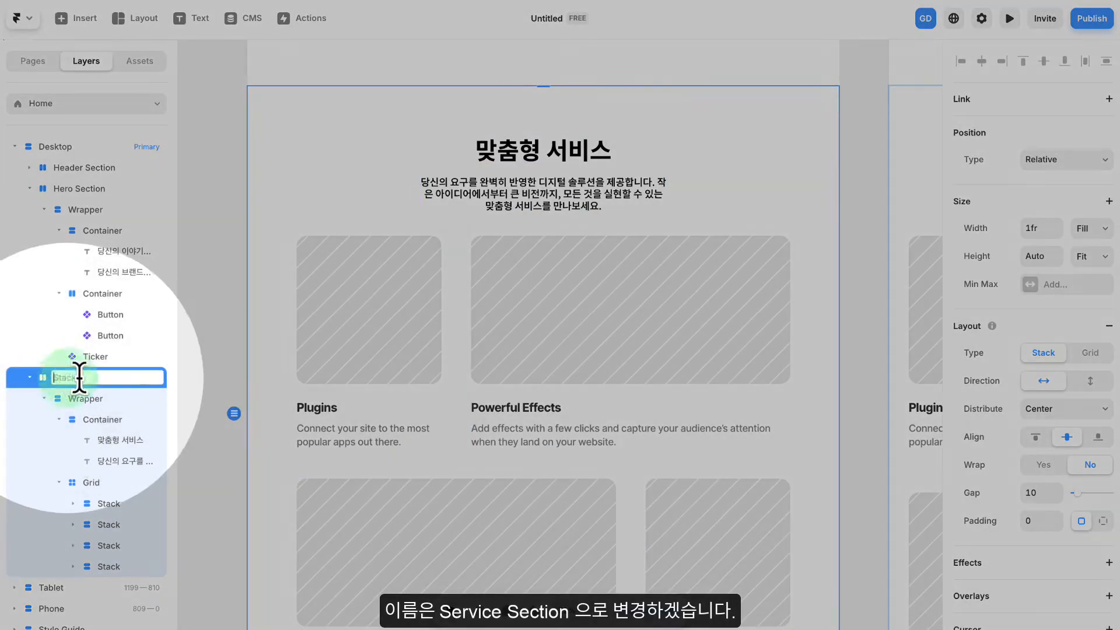
text(S)
key(Caps_Lock)
text(erv)
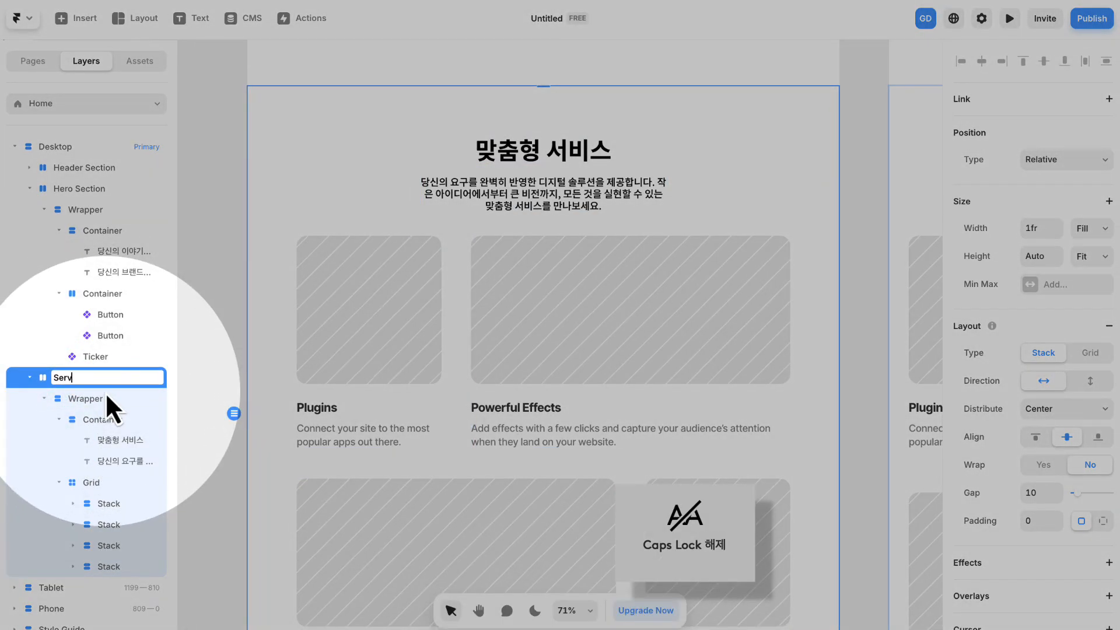
text(ice Section)
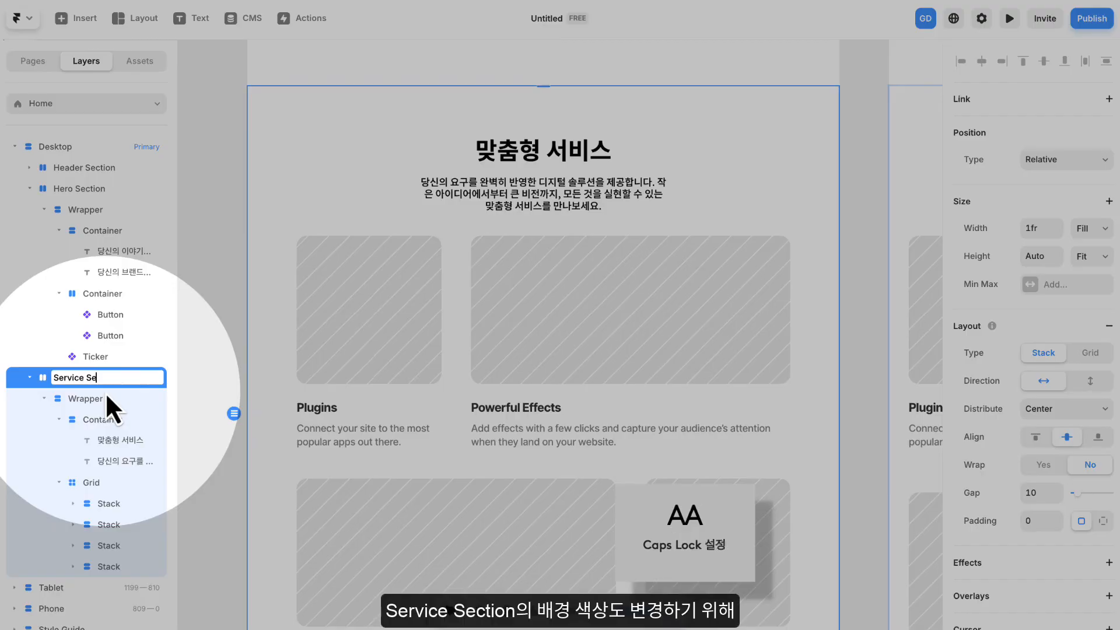
key(Return)
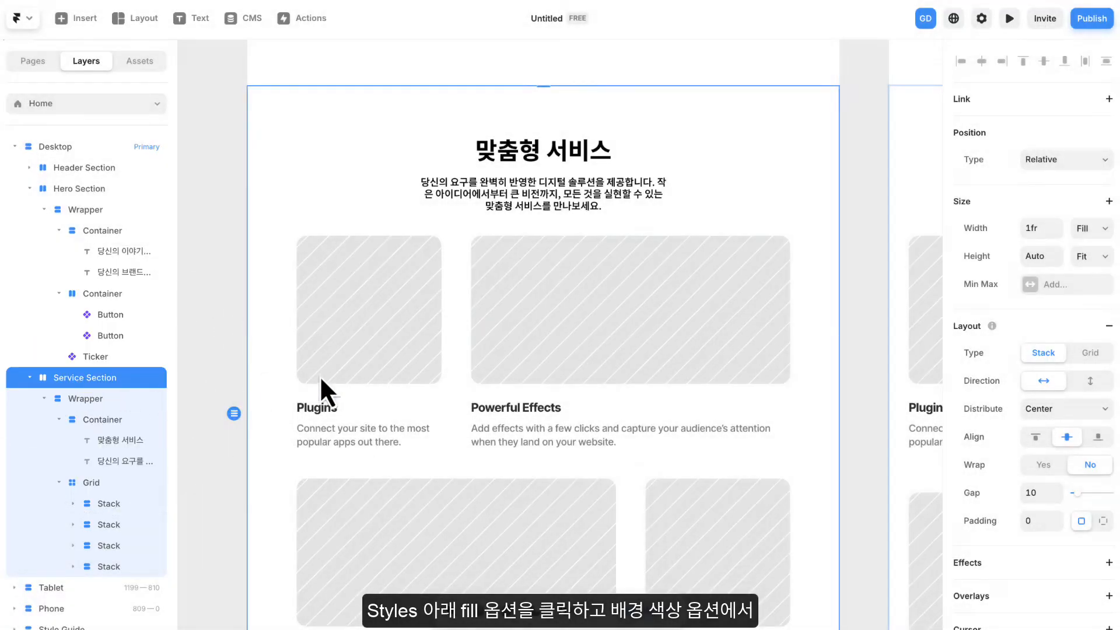
- Give the Service Section a light gray background fill of #FCFCFC
scroll(986, 386, down, 6)
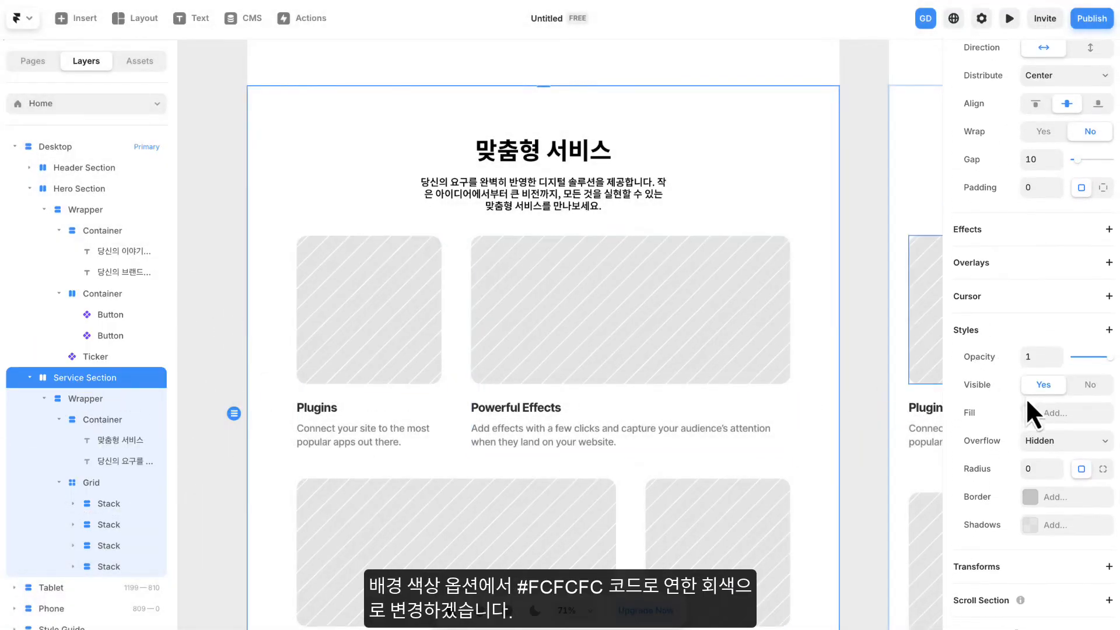
click(1056, 411)
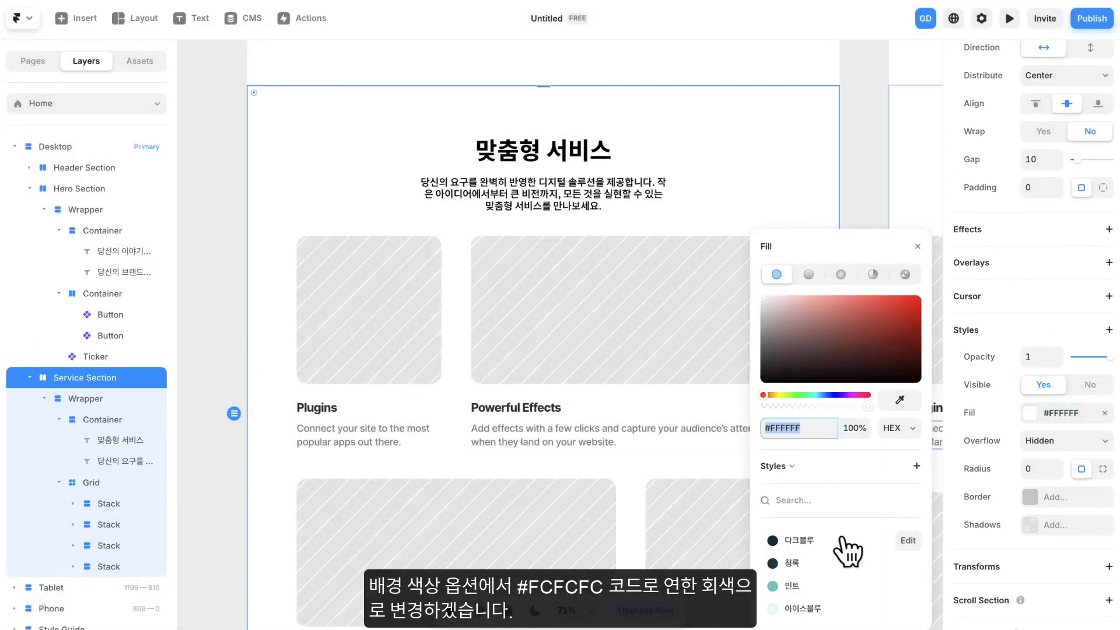
drag(804, 429, 778, 429)
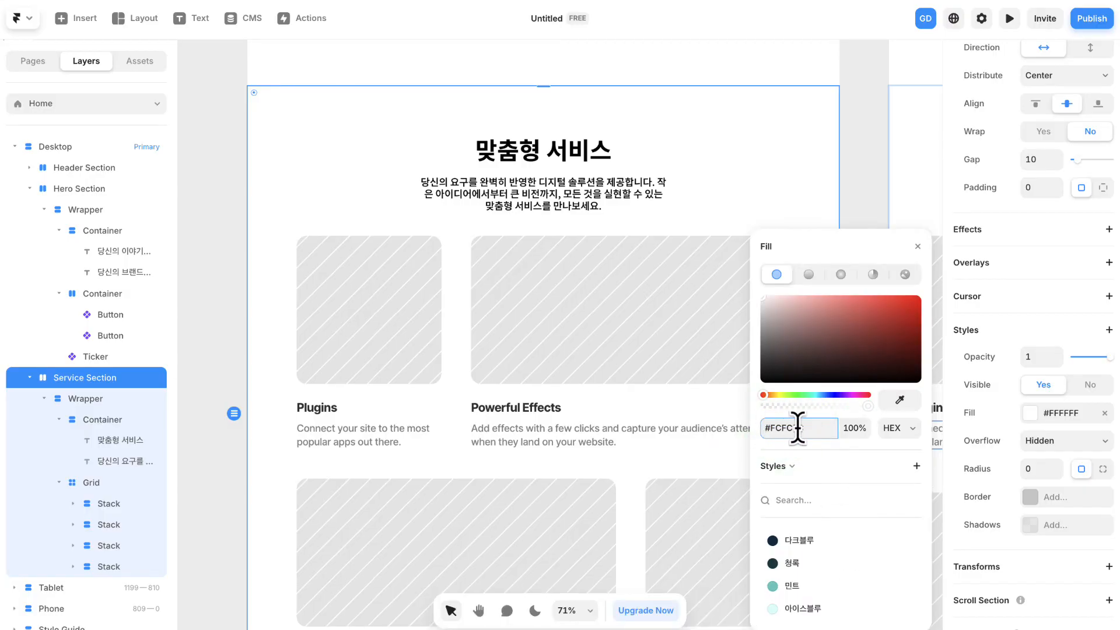
key(Return)
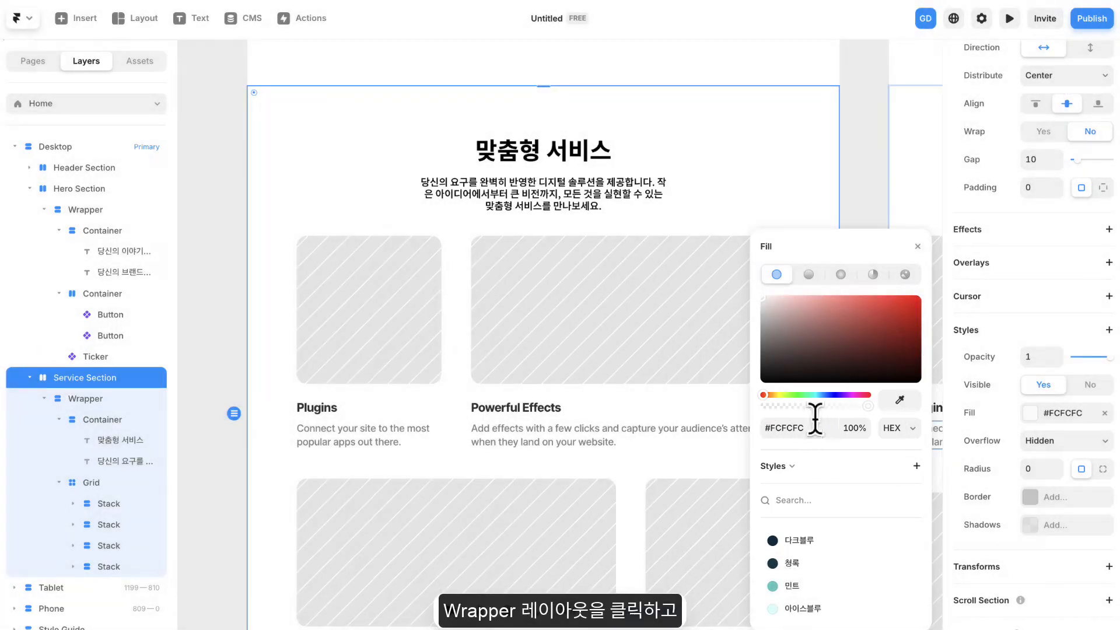
- Remove the white background fill from the Wrapper inside the Service Section
click(94, 401)
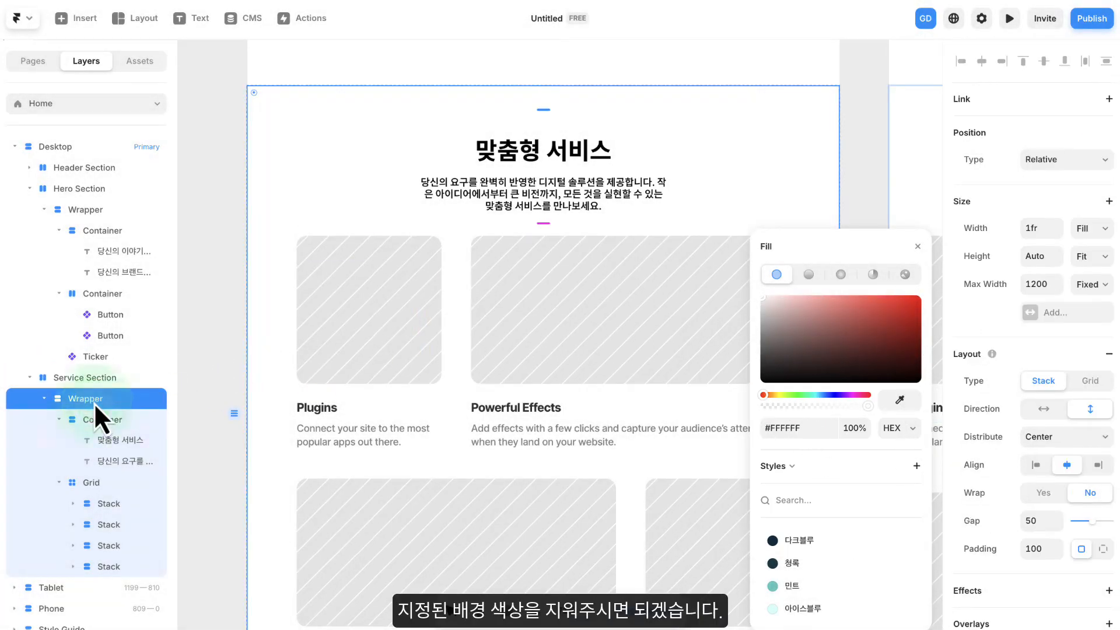
click(915, 248)
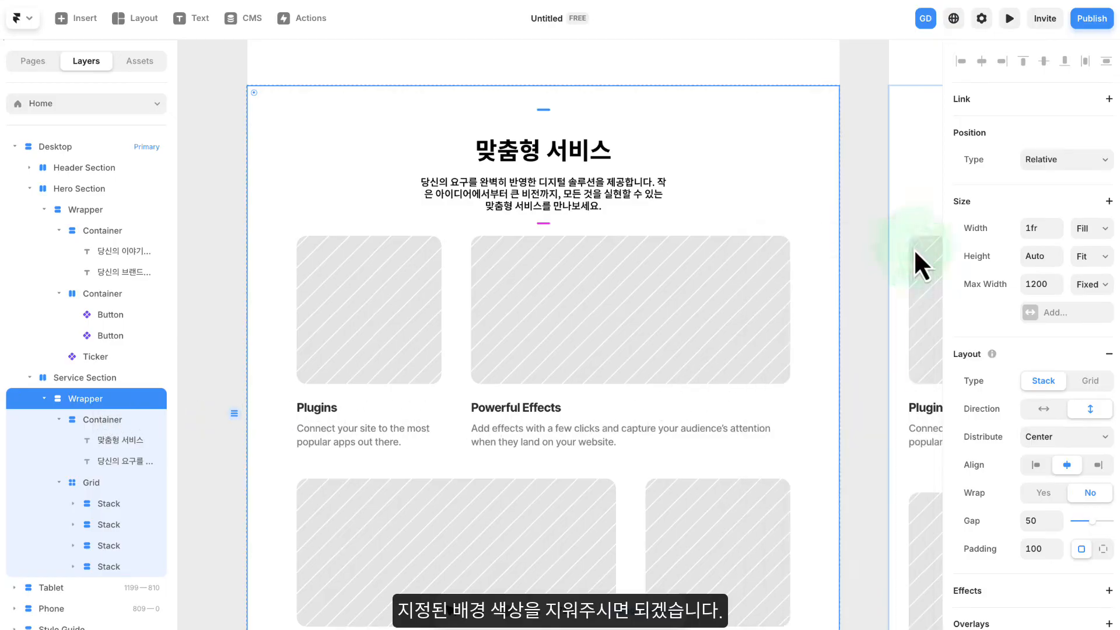
scroll(1032, 405, down, 6)
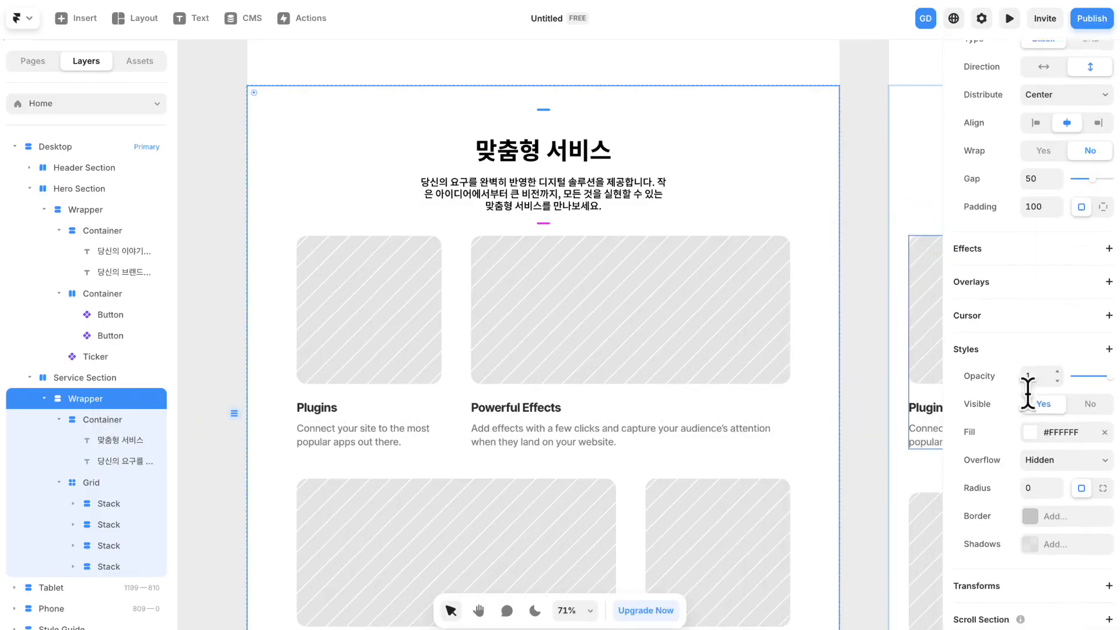
click(1104, 428)
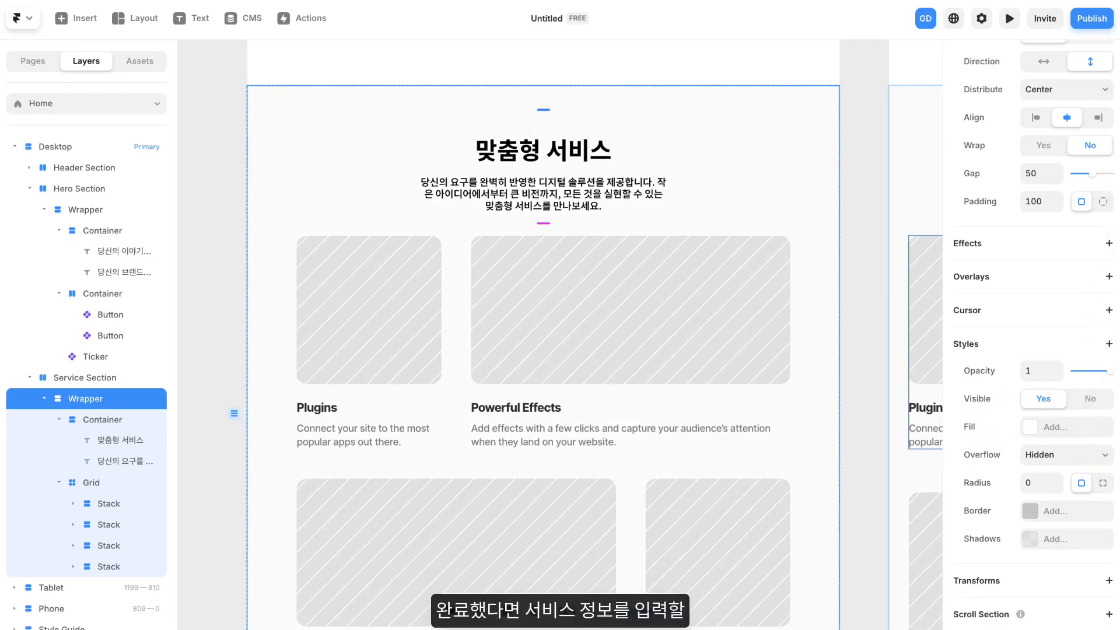
click(857, 149)
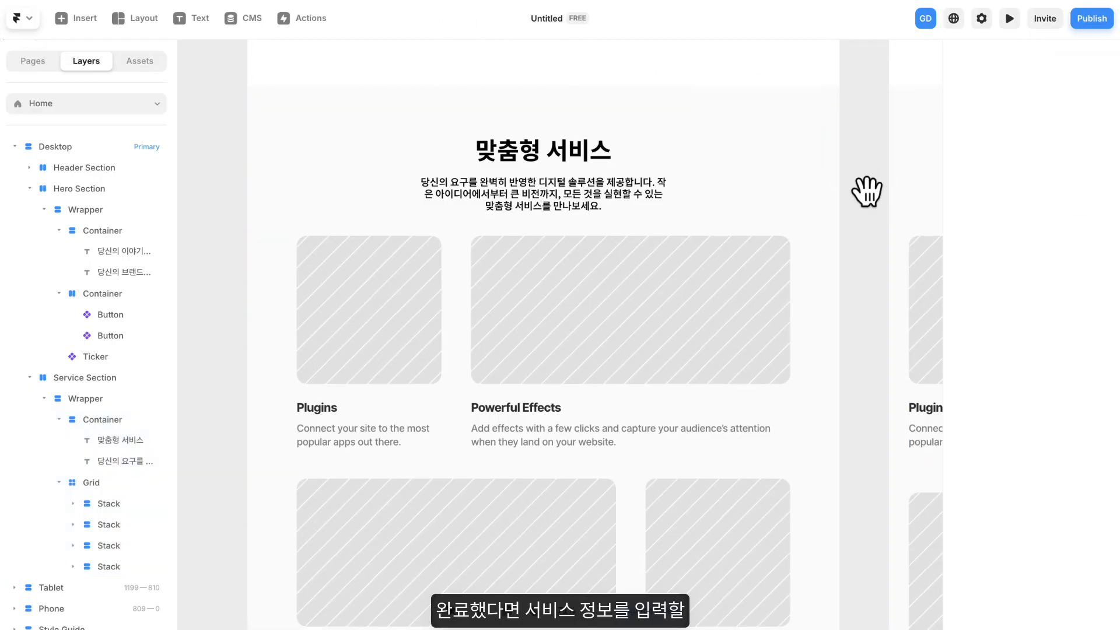
- Examine how the service grid is laid out in the Desktop, Tablet and Phone breakpoints
drag(867, 192, 859, 155)
drag(628, 309, 600, 223)
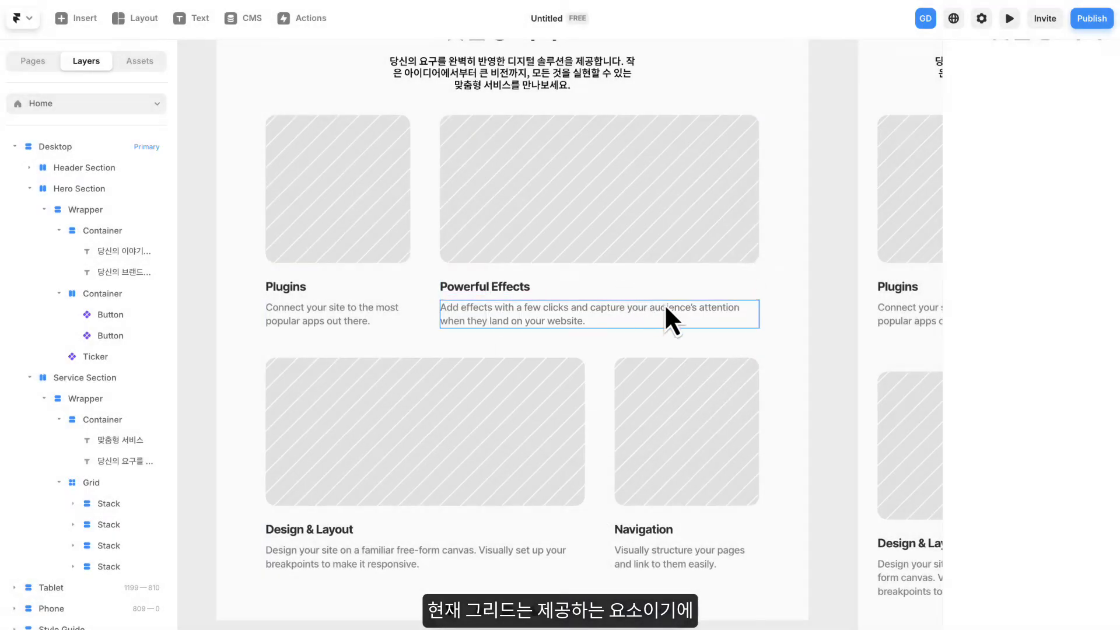
scroll(670, 316, down, 5)
drag(803, 317, 373, 295)
drag(599, 395, 550, 203)
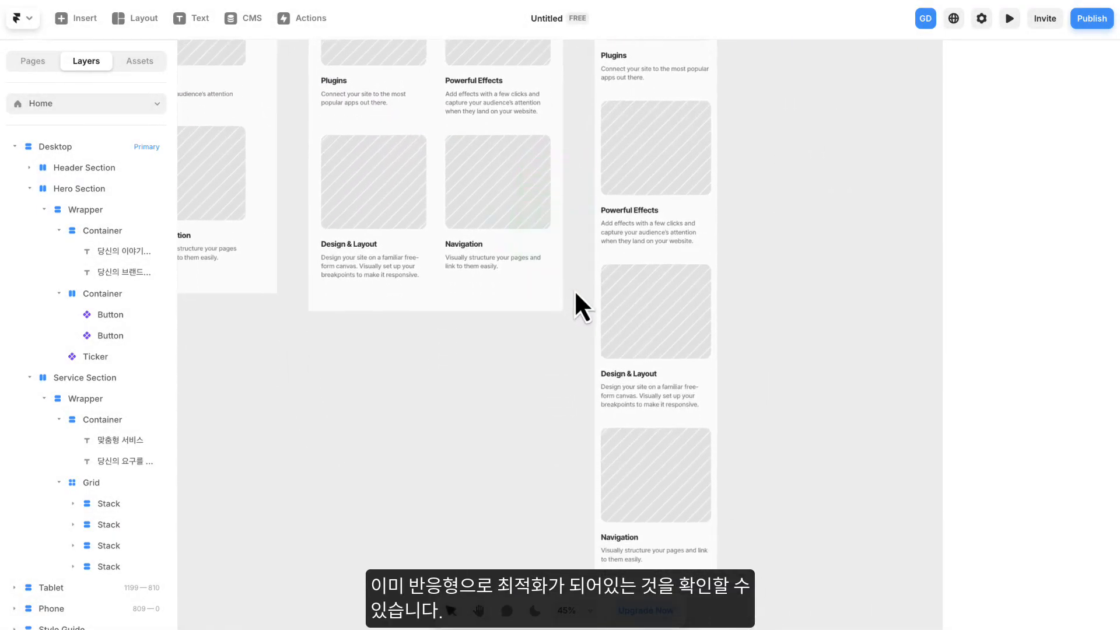
scroll(573, 289, down, 3)
scroll(573, 289, down, 3)
drag(566, 287, 600, 343)
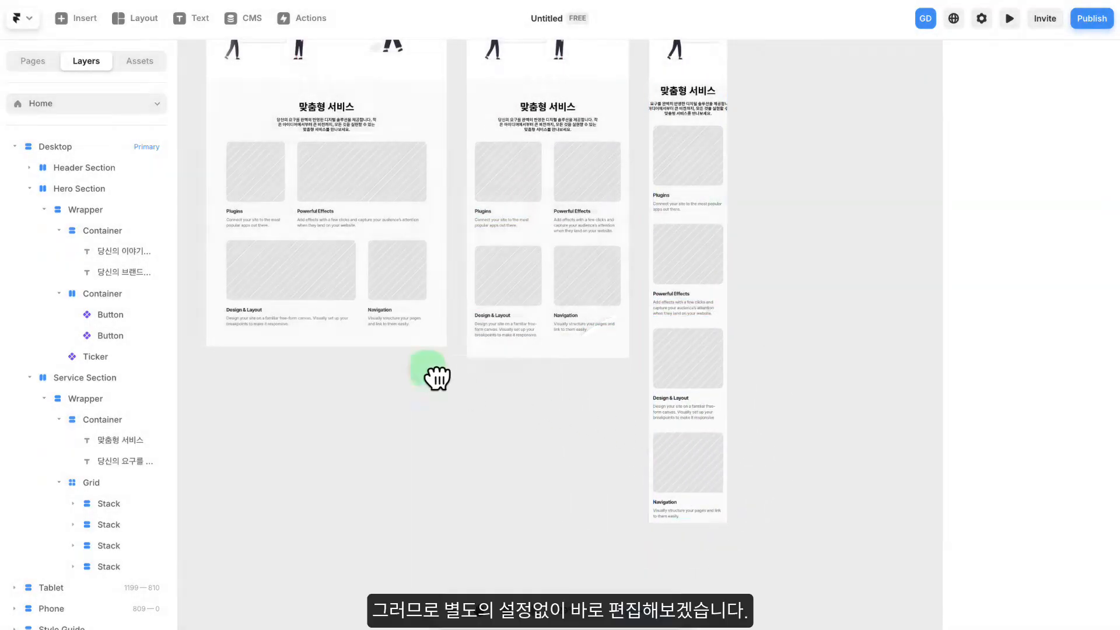
drag(437, 377, 670, 408)
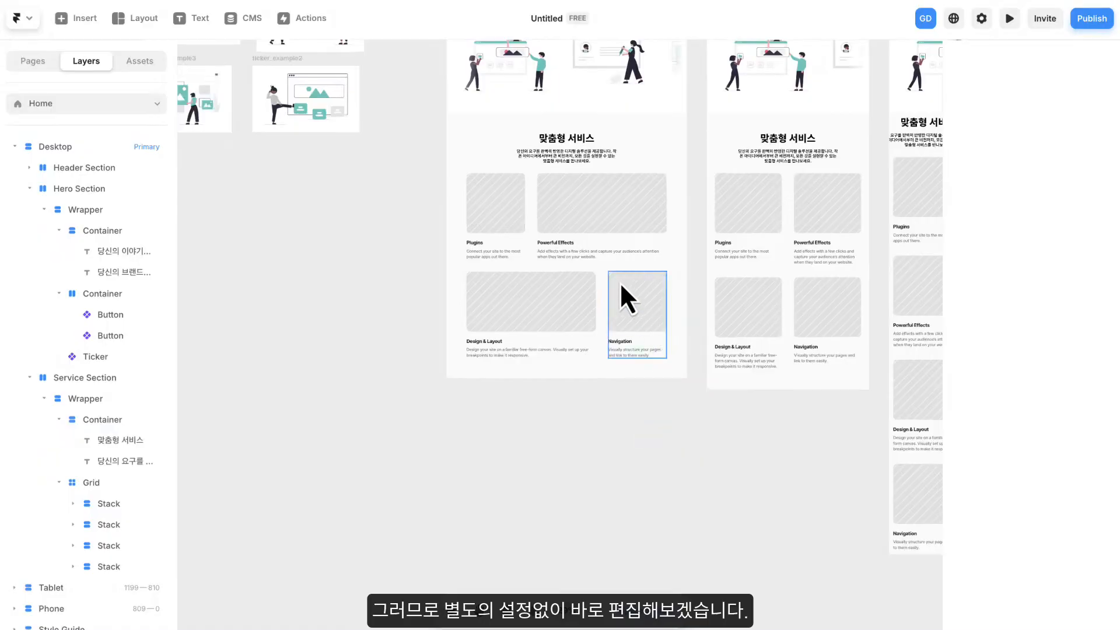
- Replace the four grid titles with 웹 디자인, SEO 최적화, 디지털 마케팅 and 콘텐츠 시스템, and fill in each service's short Korean description
scroll(585, 290, up, 3)
scroll(509, 219, up, 3)
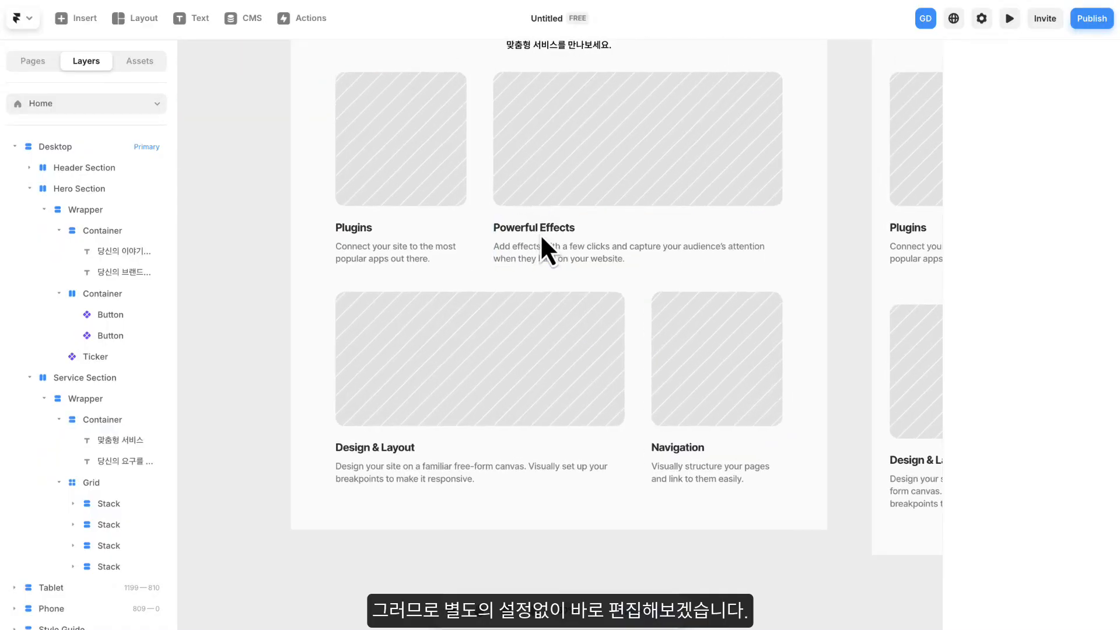
drag(533, 242, 530, 271)
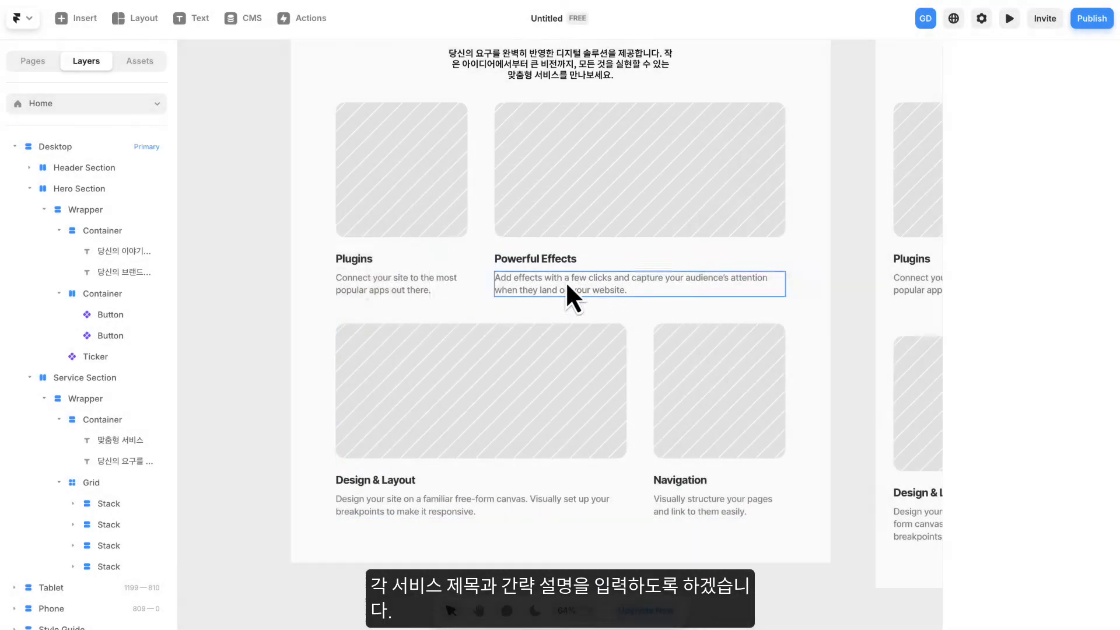
click(357, 258)
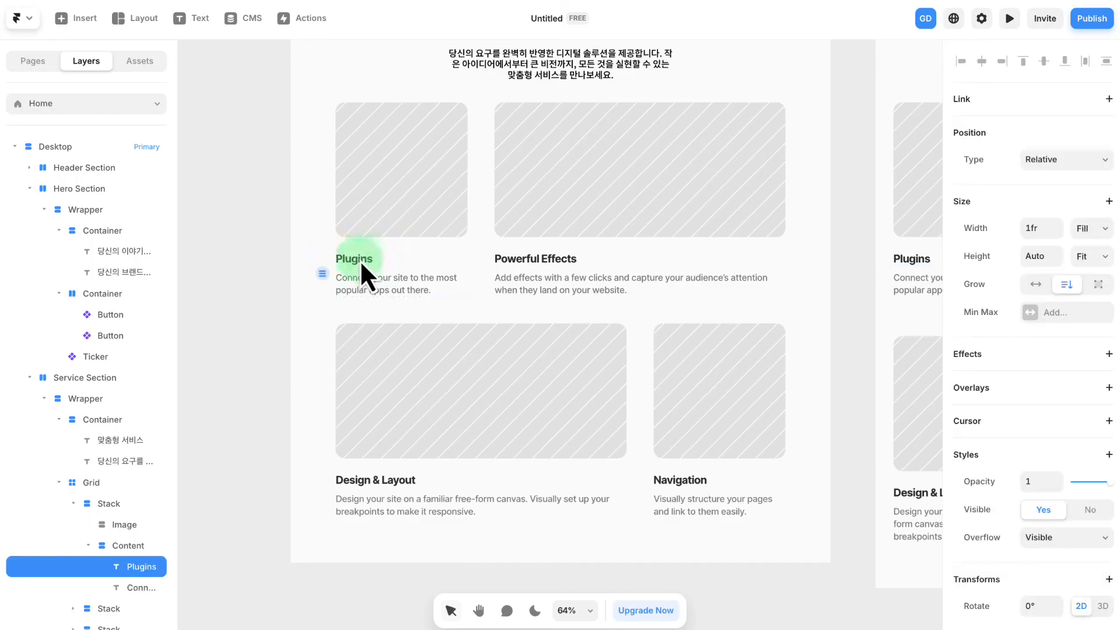
text(d)
key(BackSpace)
text(웹 디자인)
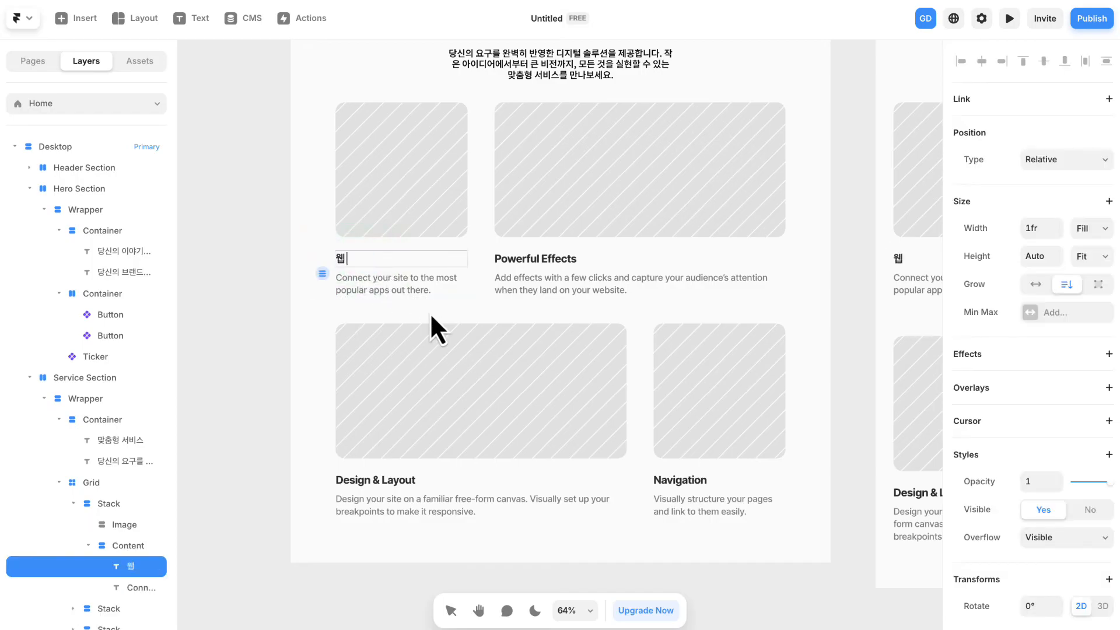
click(403, 289)
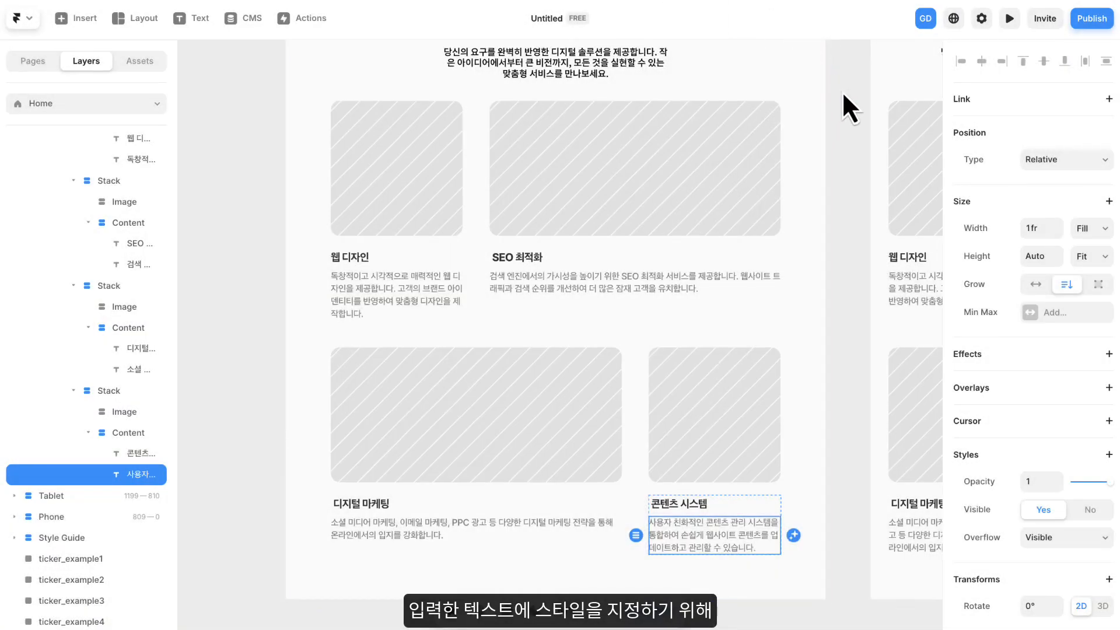
- Apply the Heading 4 text style to all four service titles in the Desktop grid at once
click(841, 89)
scroll(850, 175, down, 2)
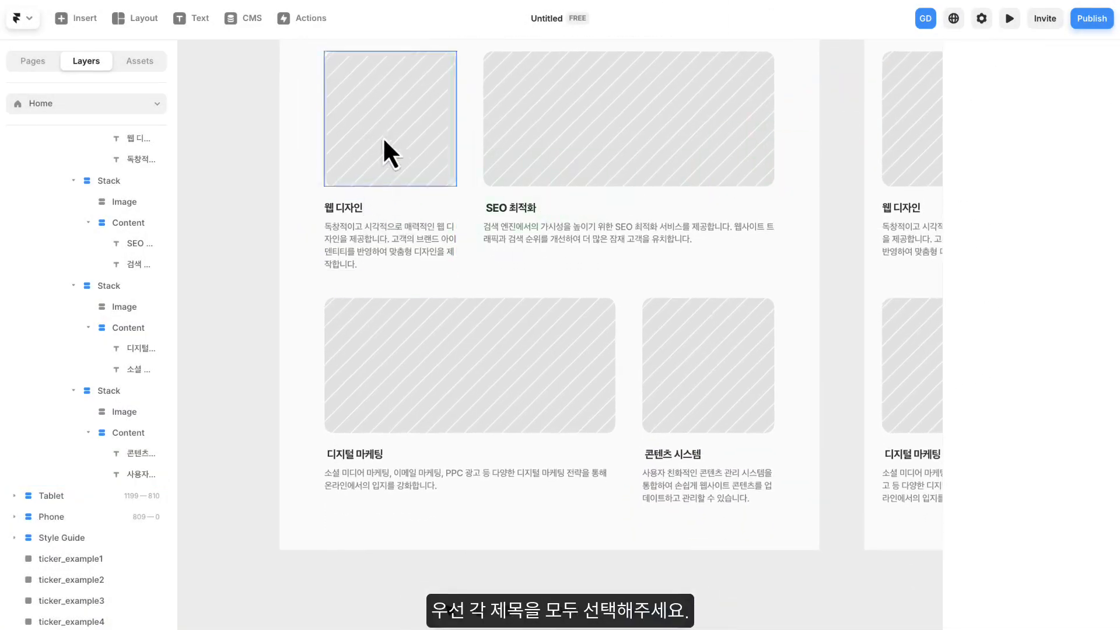
click(351, 211)
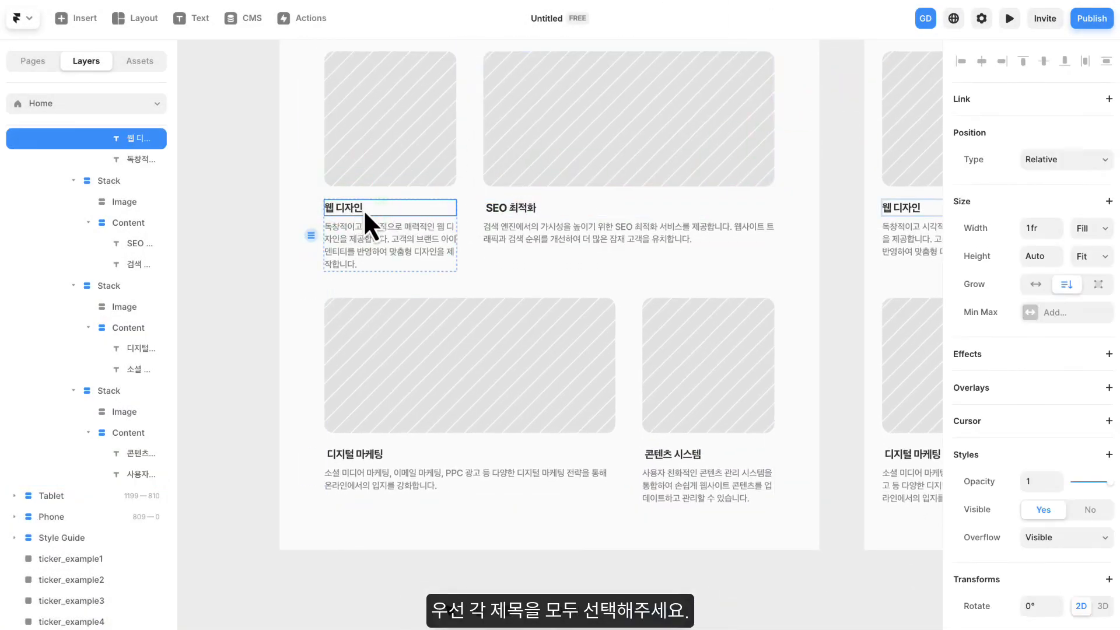
shift+click(498, 210)
shift+click(379, 455)
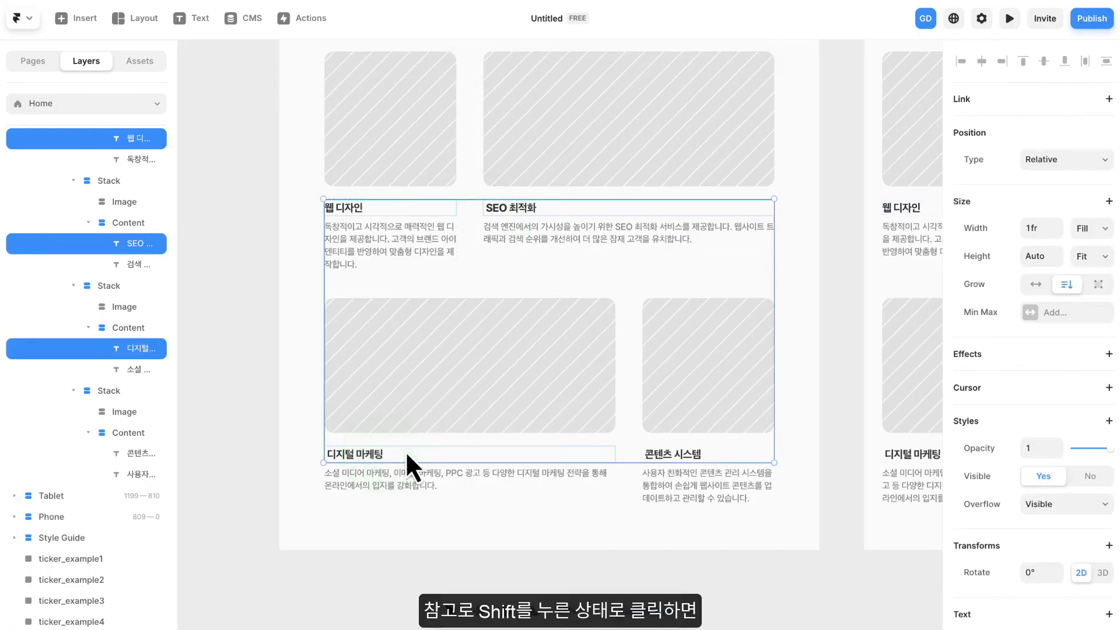
shift+click(677, 453)
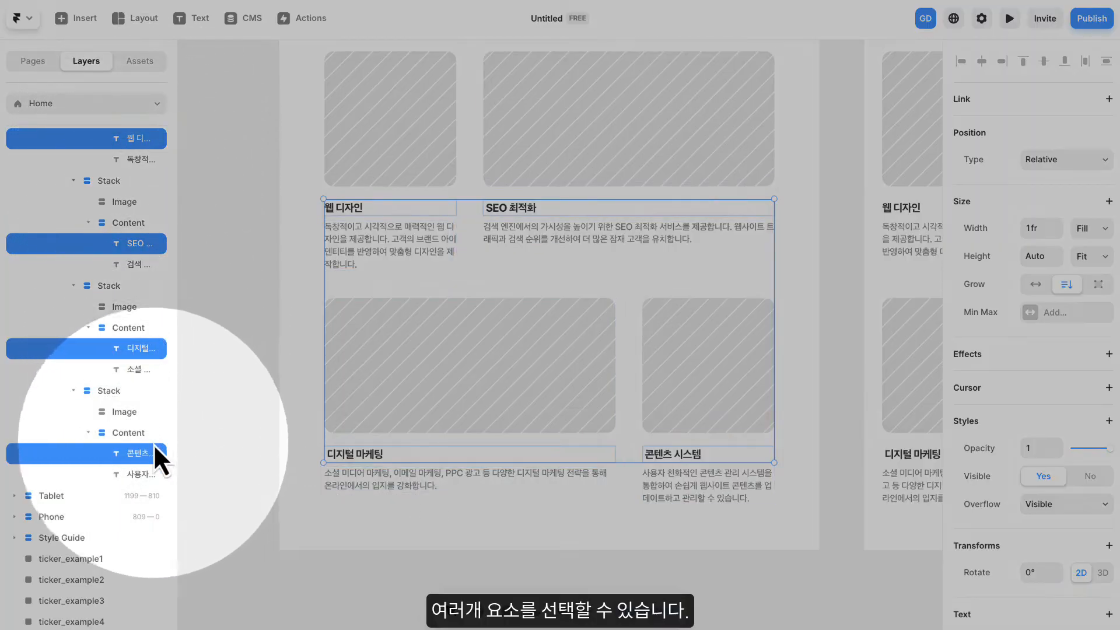
scroll(1005, 256, down, 6)
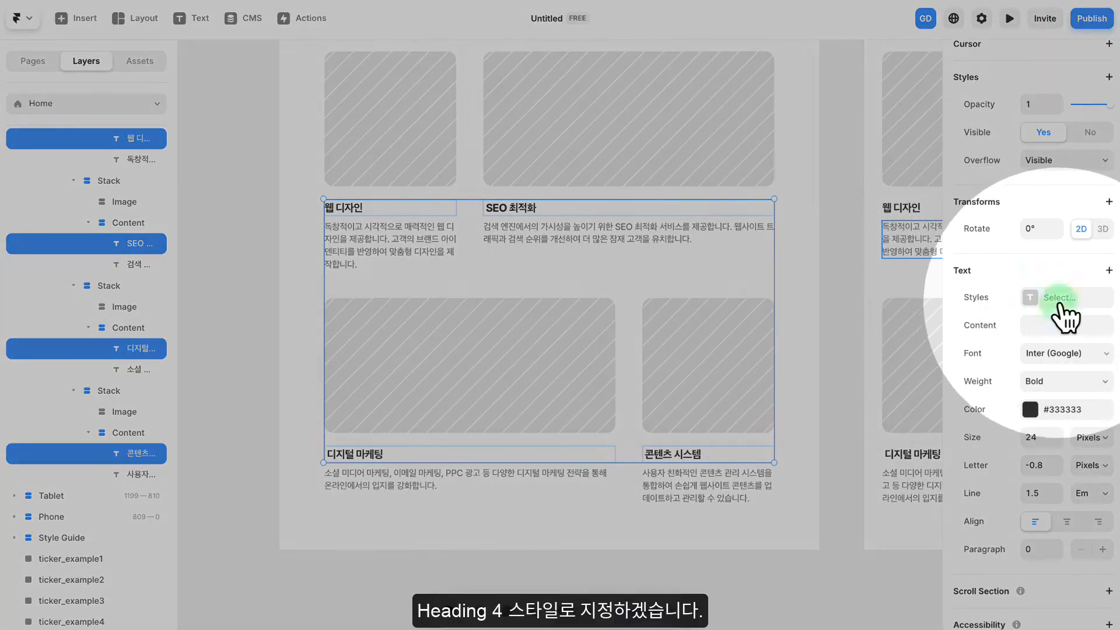
click(1032, 297)
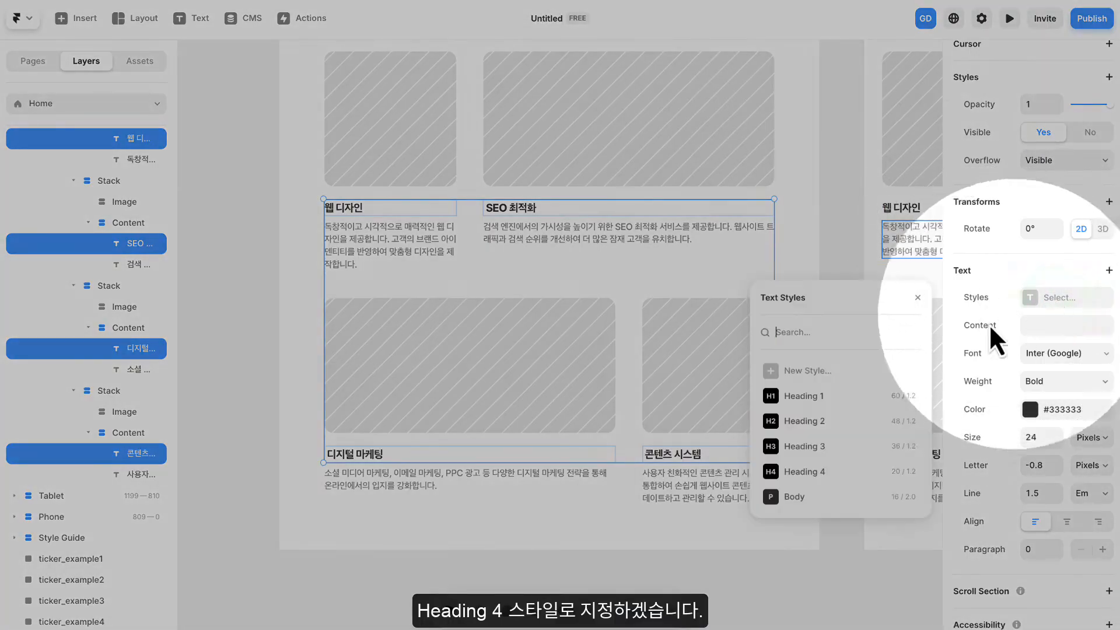
click(817, 473)
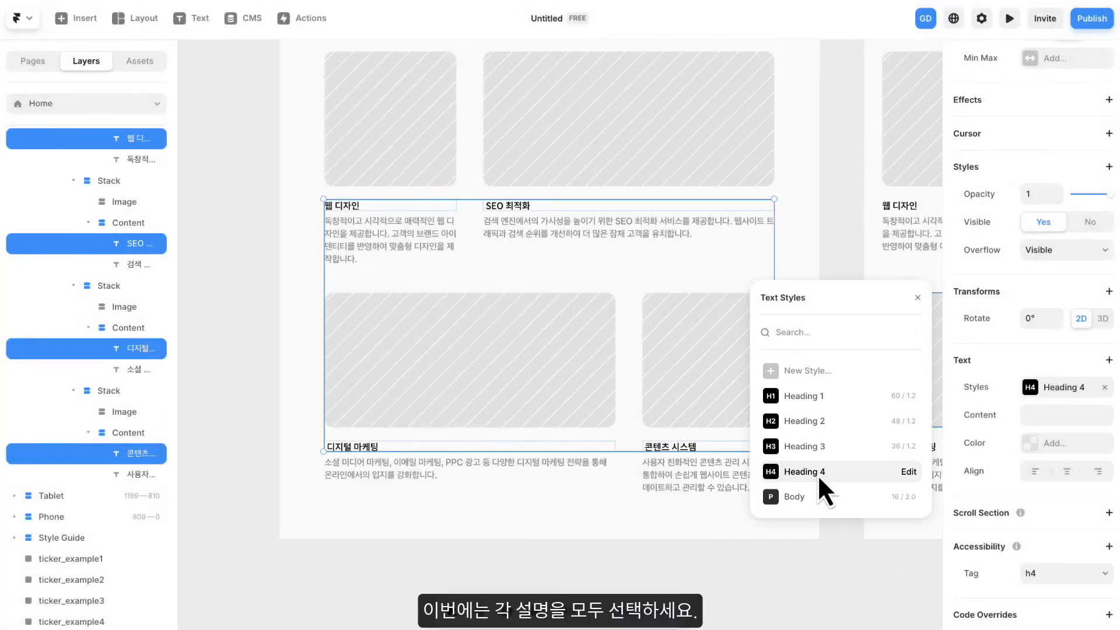
click(925, 305)
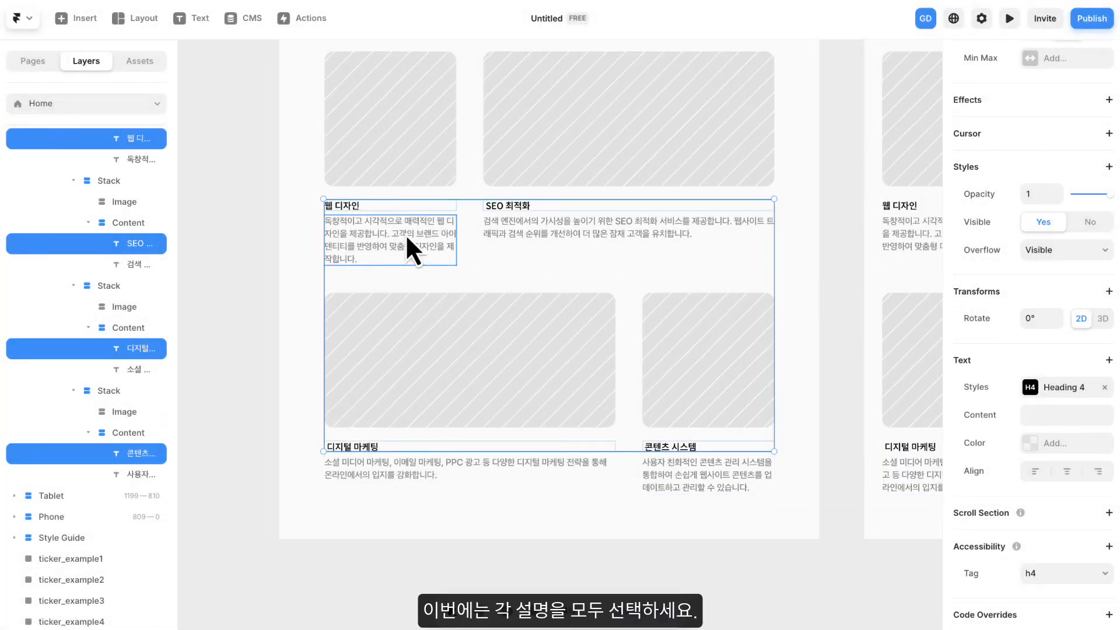
- Apply the Body text style to all four service descriptions in the Desktop grid at once
click(392, 233)
shift+click(550, 237)
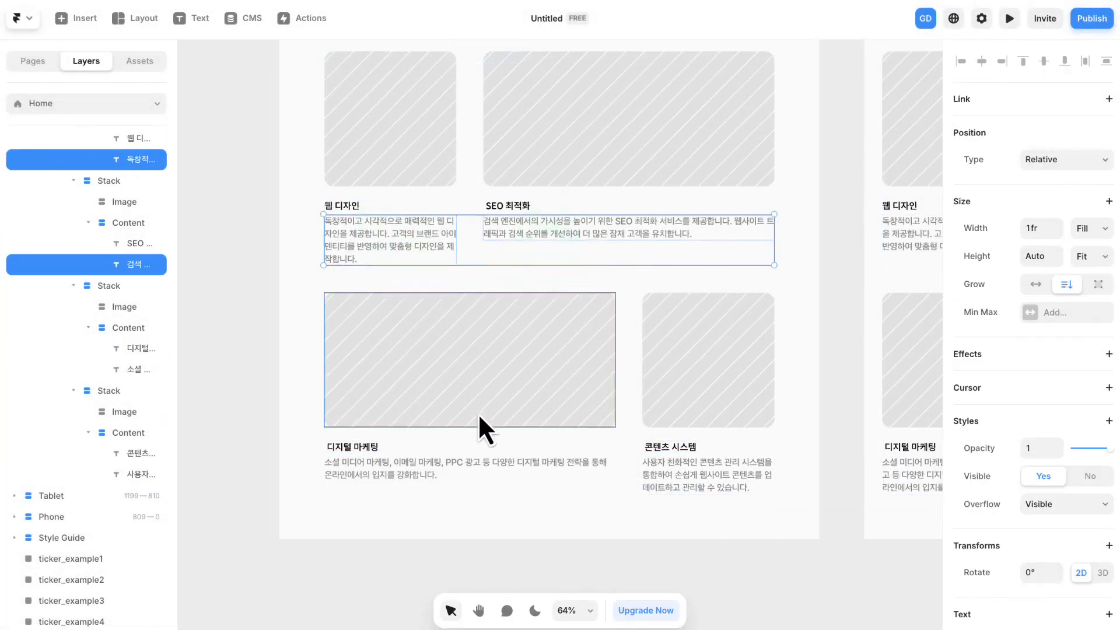
shift+click(460, 468)
shift+click(707, 466)
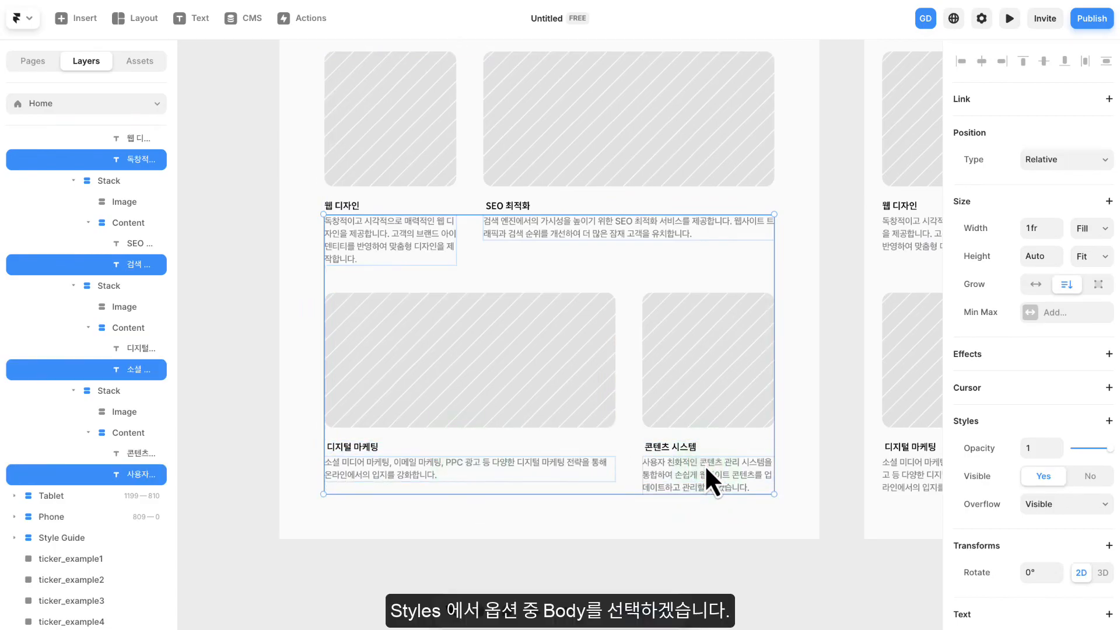
scroll(1015, 408, down, 7)
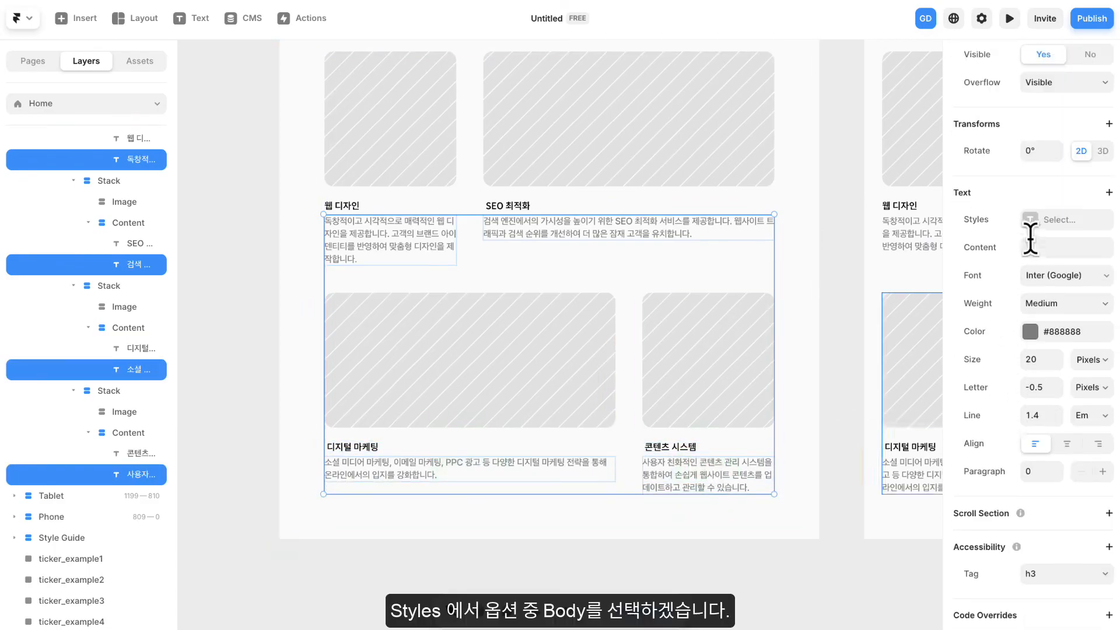
click(1055, 219)
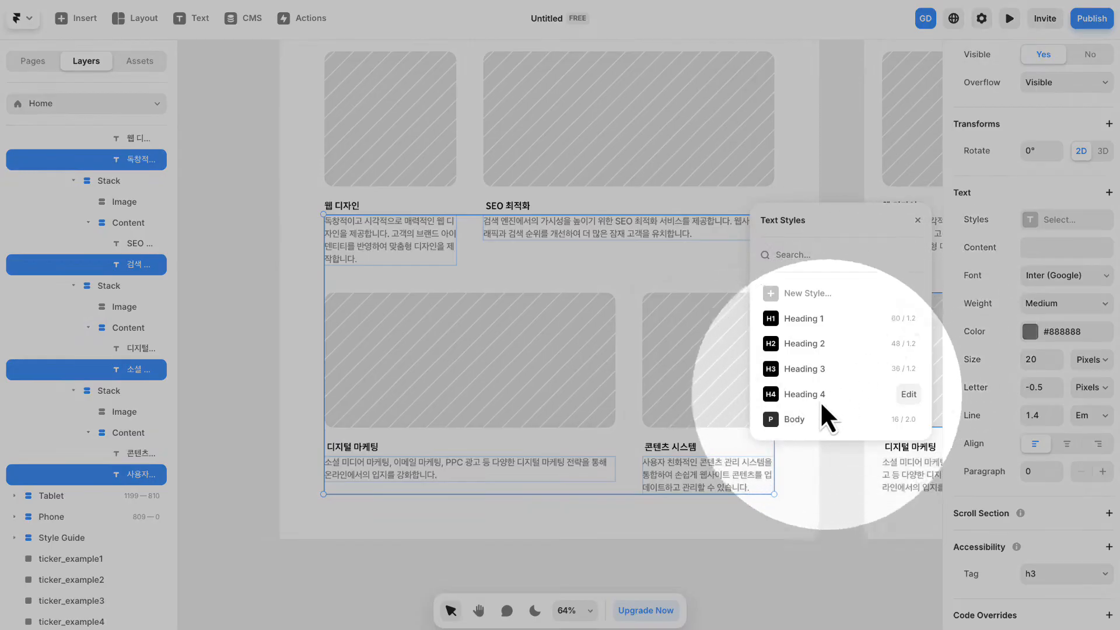
click(789, 420)
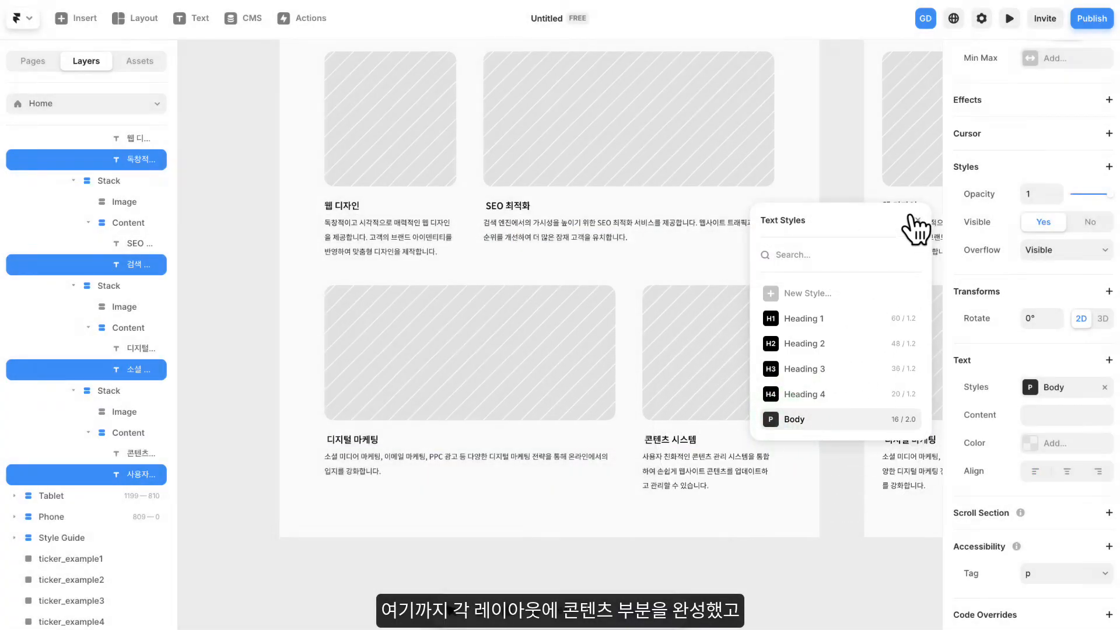
click(917, 220)
click(828, 233)
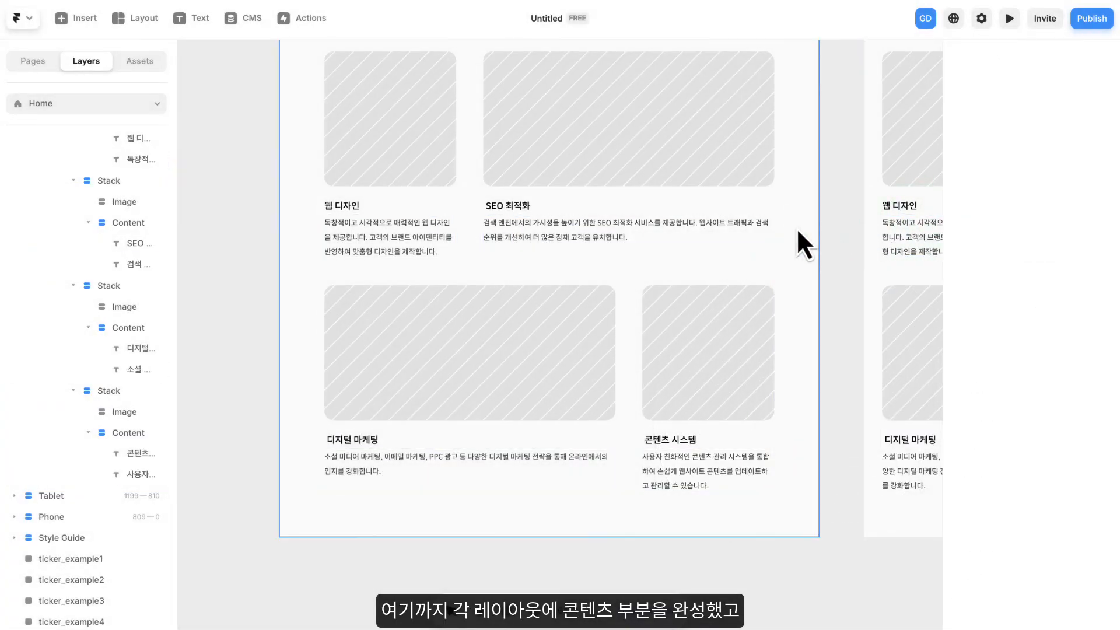
- Replace the image fill of the 웹 디자인 card's Image frame with the solid 다크블루 color style
drag(844, 187, 834, 240)
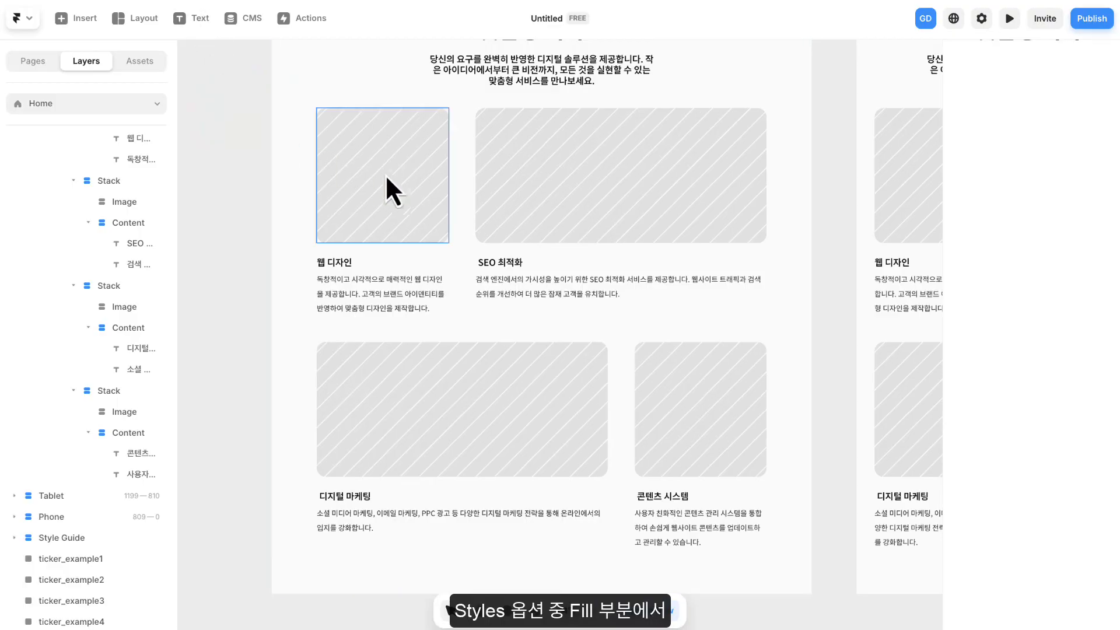
click(416, 185)
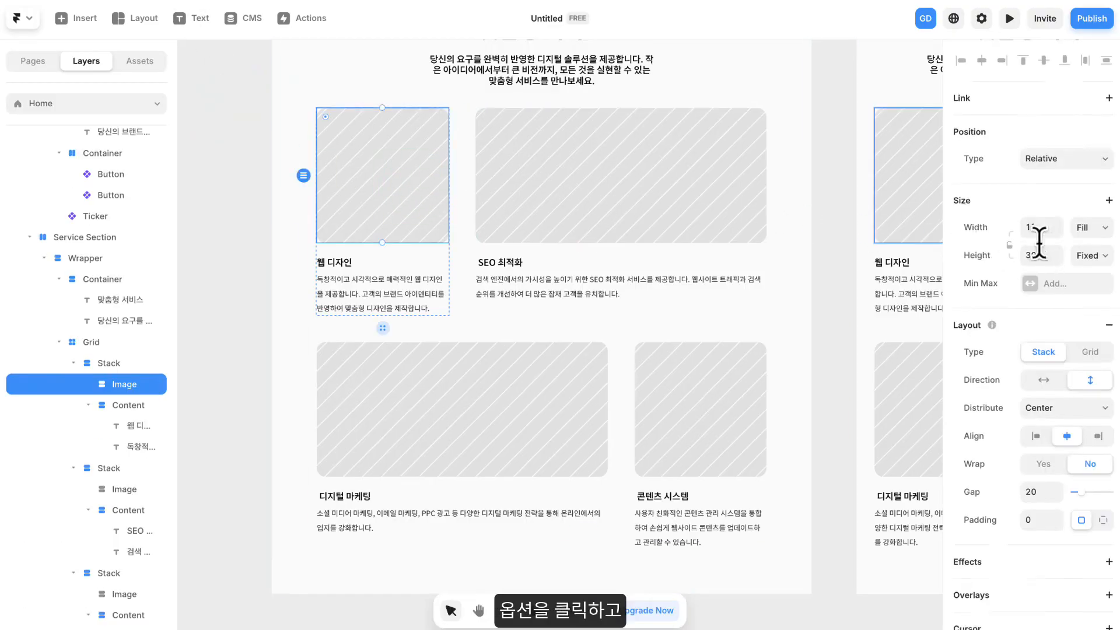
scroll(1037, 246, down, 6)
click(1067, 330)
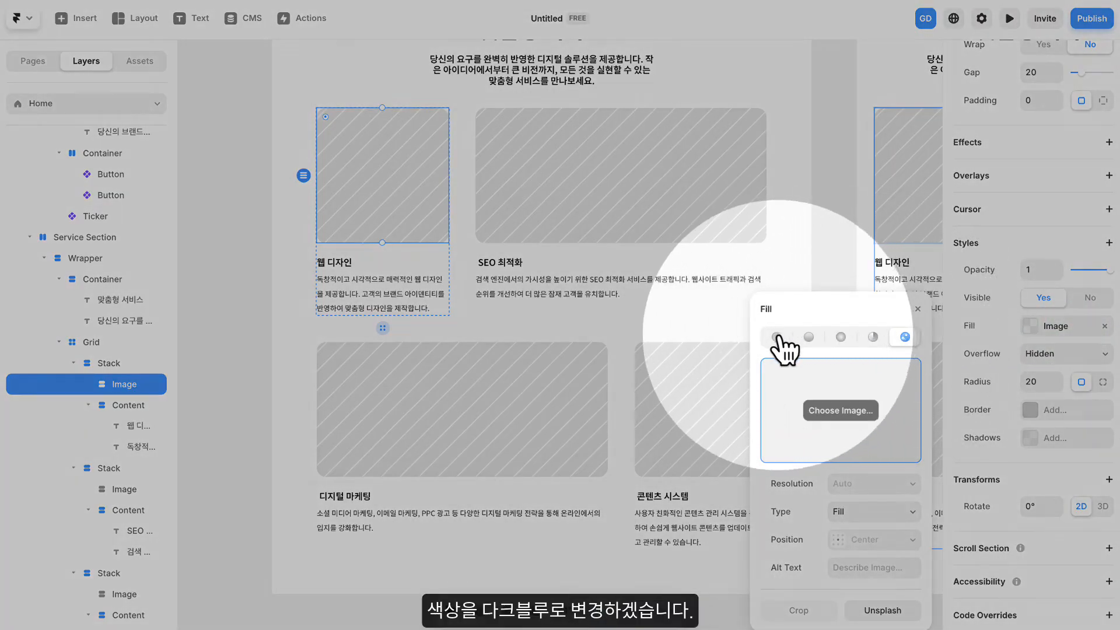
click(777, 338)
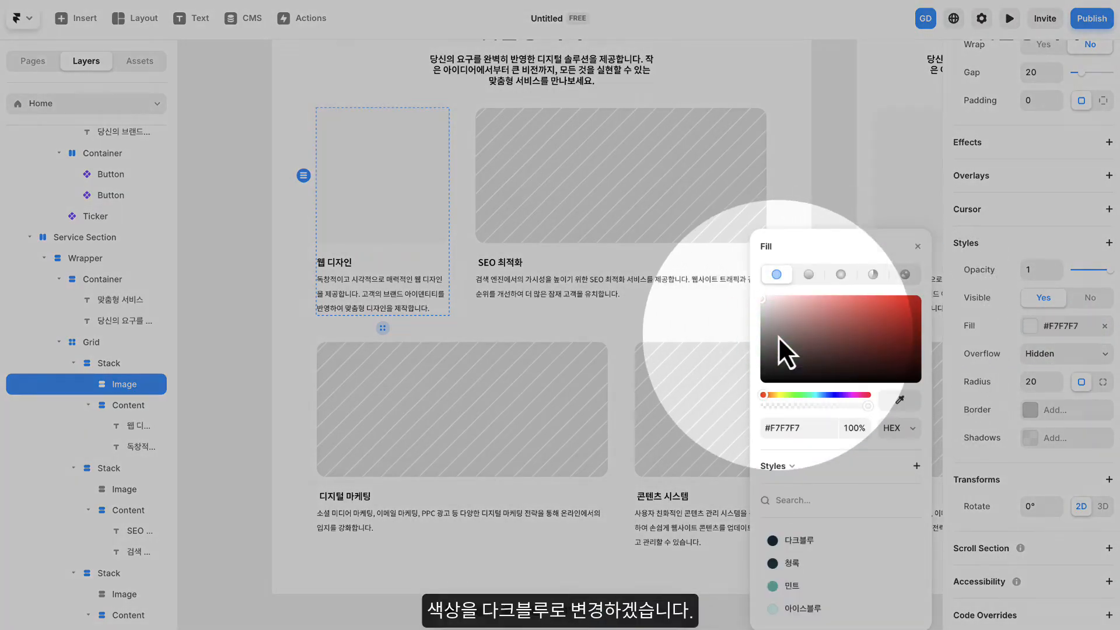
click(803, 540)
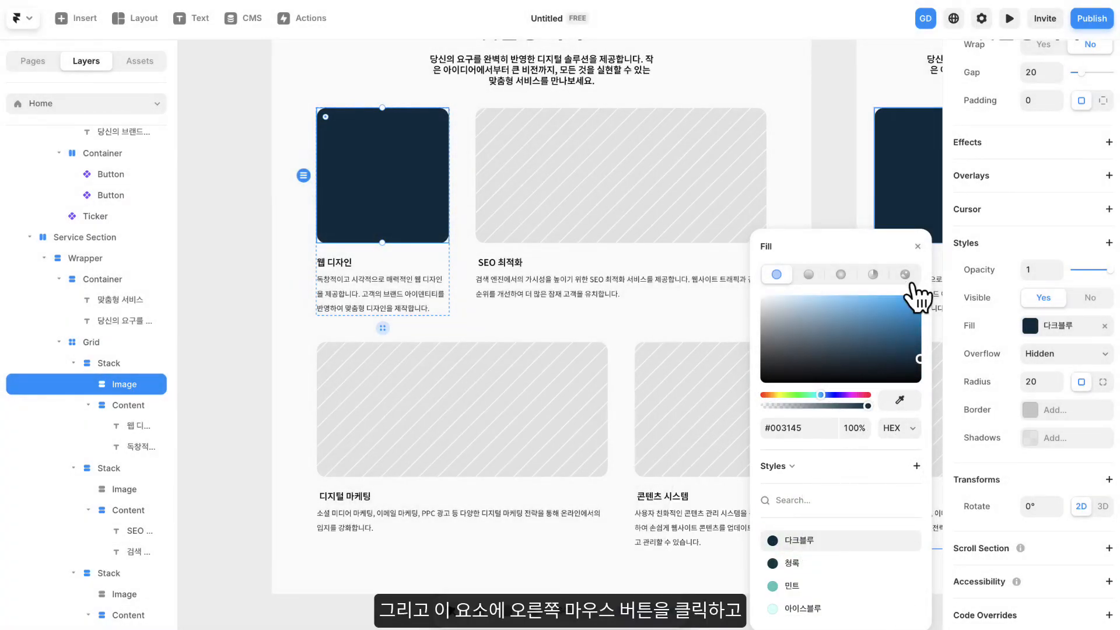
click(923, 250)
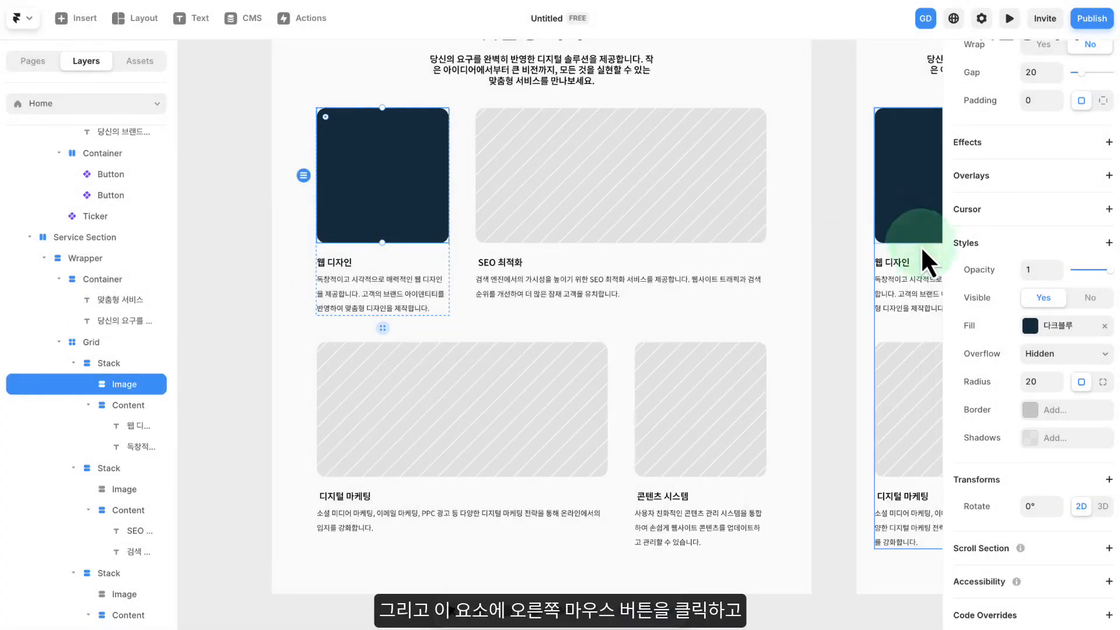
- Duplicate the dark blue Image frame of the 웹 디자인 card and move one copy onto the empty canvas beside the Desktop page
drag(230, 198, 314, 236)
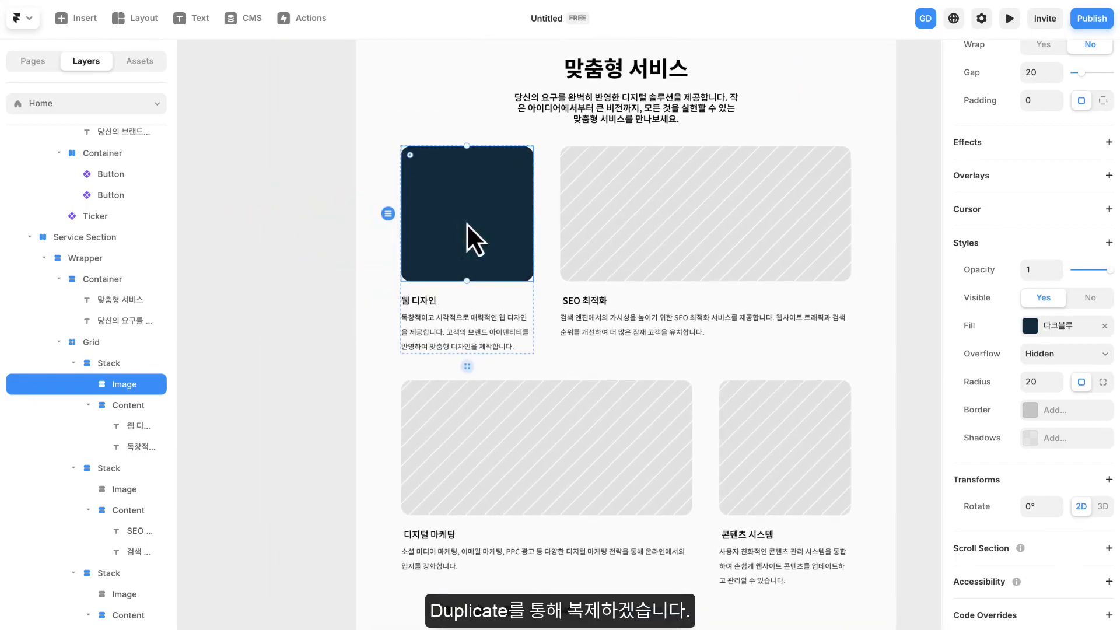
right_click(466, 224)
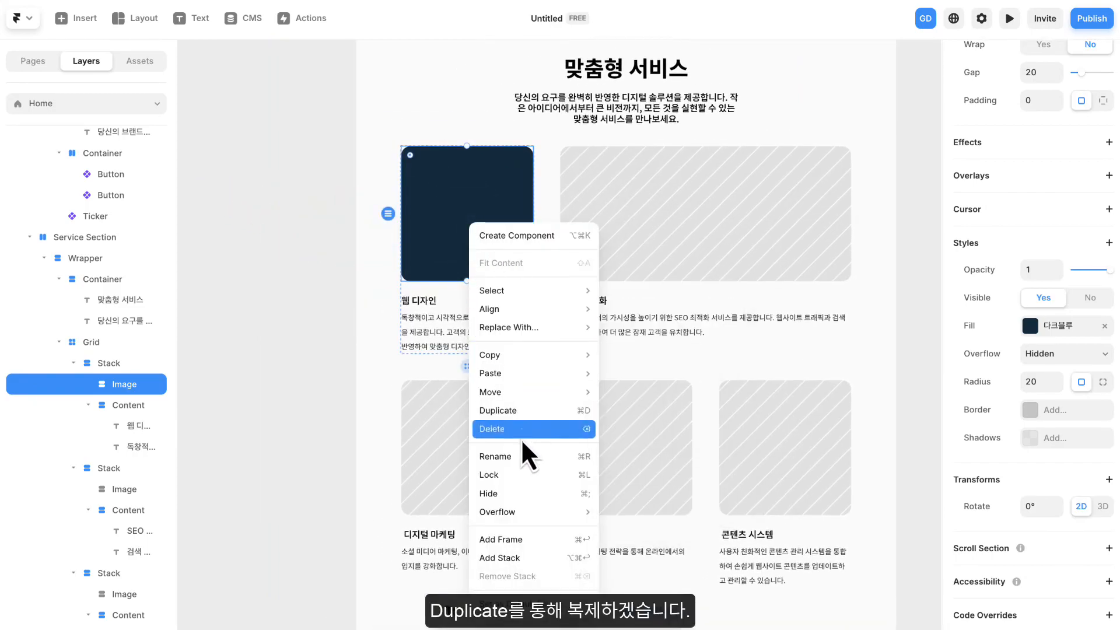
click(532, 412)
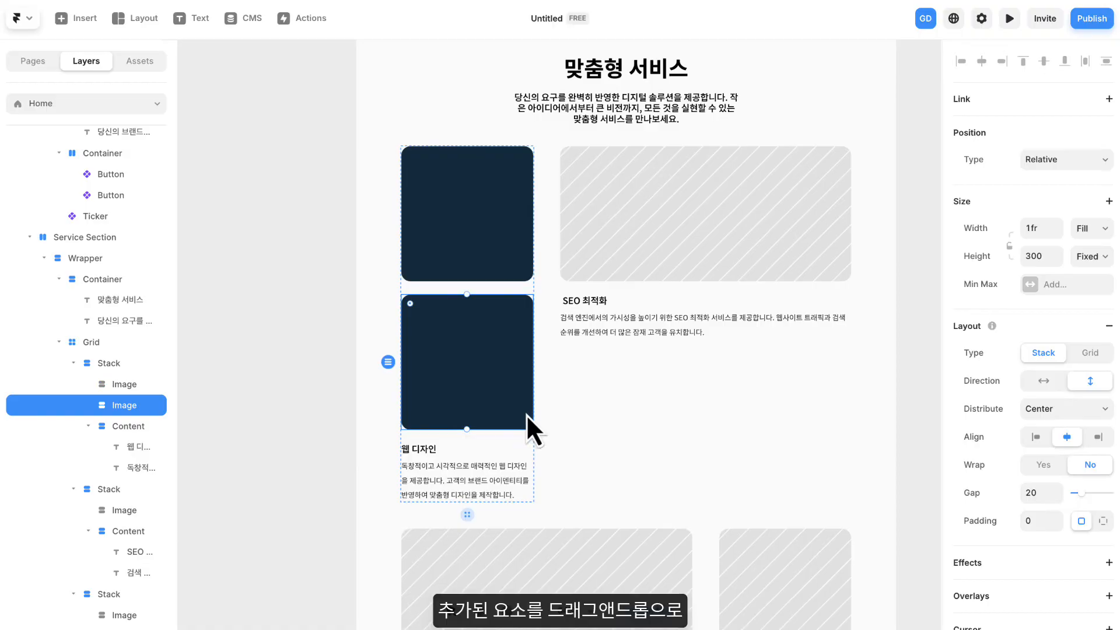
click(291, 360)
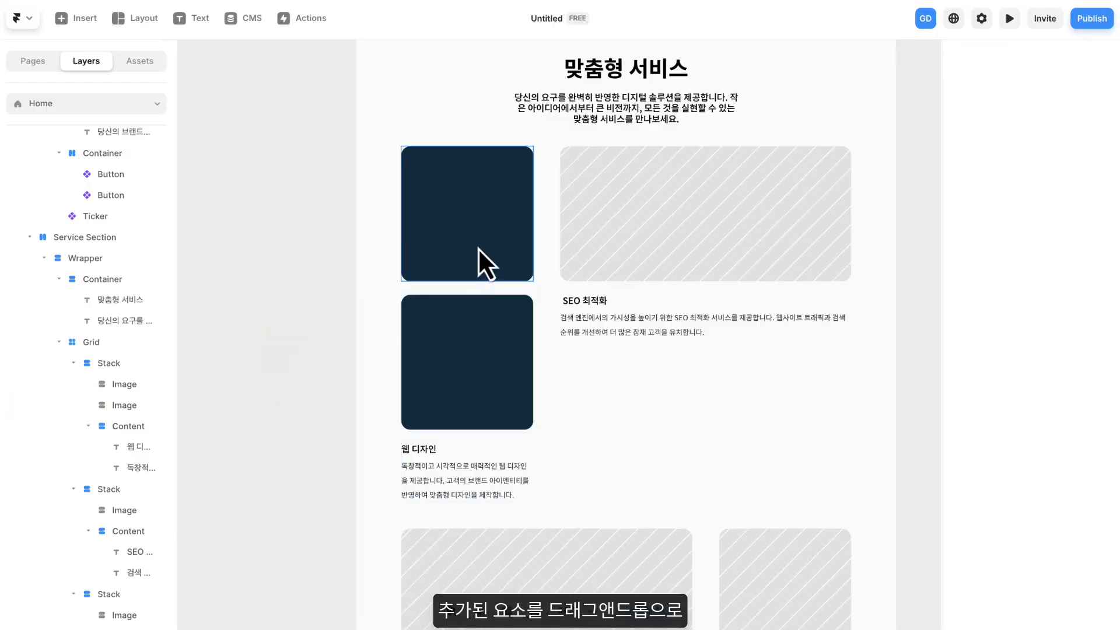
drag(490, 241, 262, 270)
scroll(357, 274, up, 1)
scroll(357, 274, down, 4)
drag(357, 275, 526, 277)
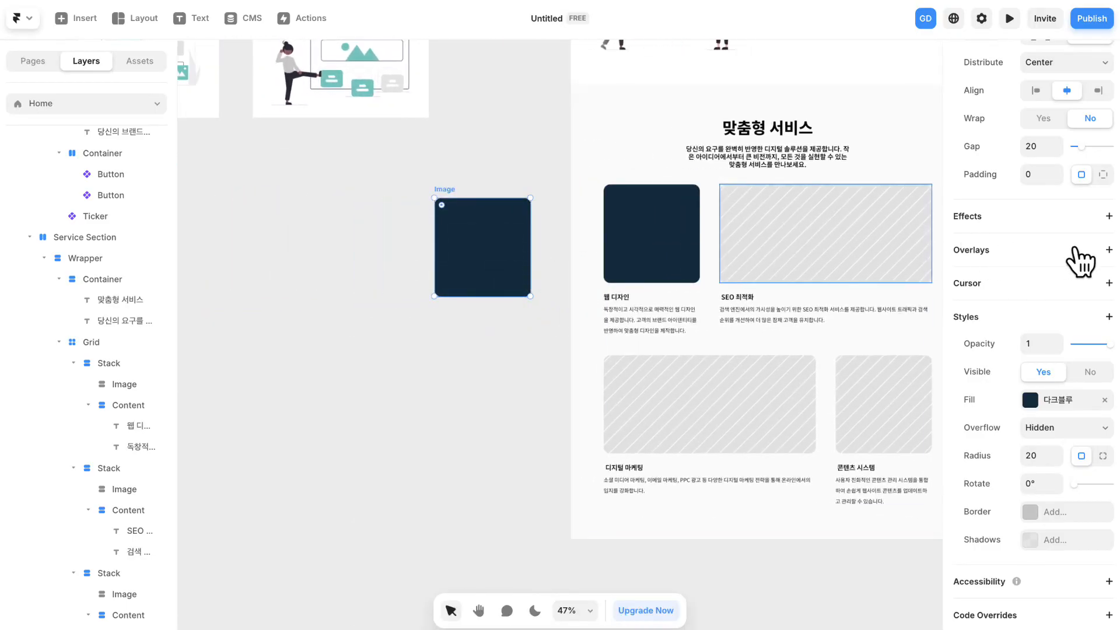
- Remove the stack layout from the separate Image frame on the canvas so elements can be placed freely inside it
scroll(1062, 268, up, 5)
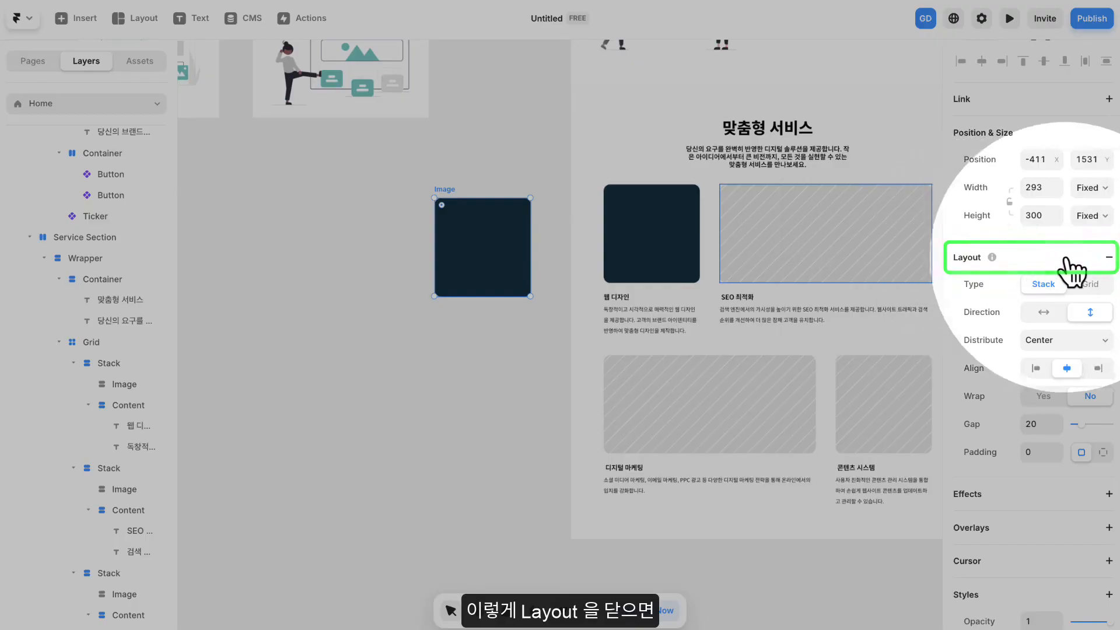
click(1108, 257)
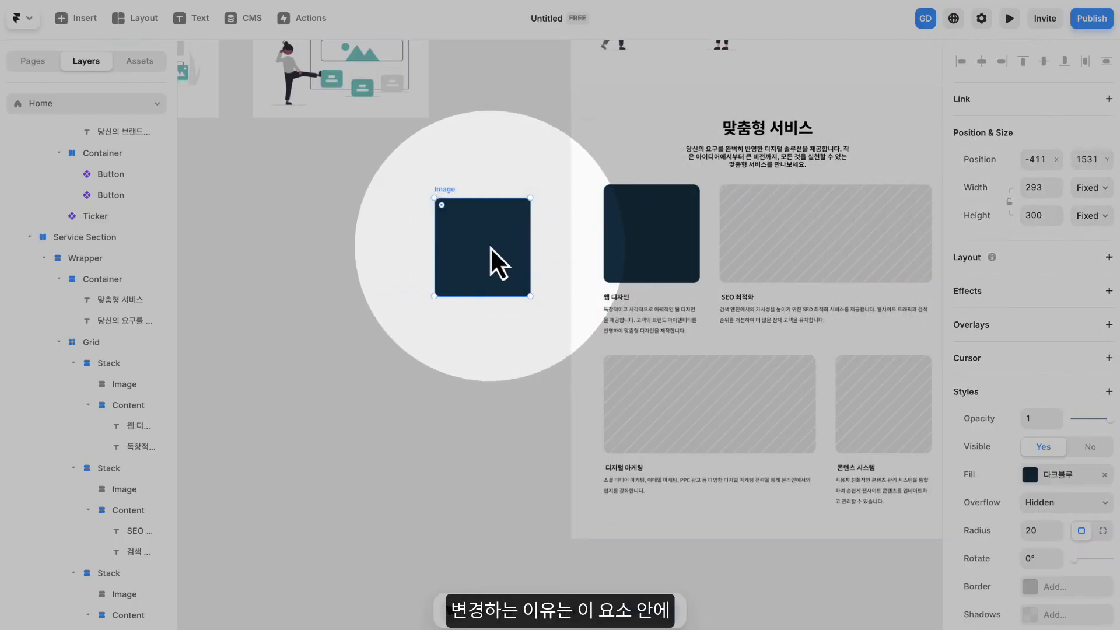
scroll(91, 248, up, 3)
scroll(85, 285, down, 8)
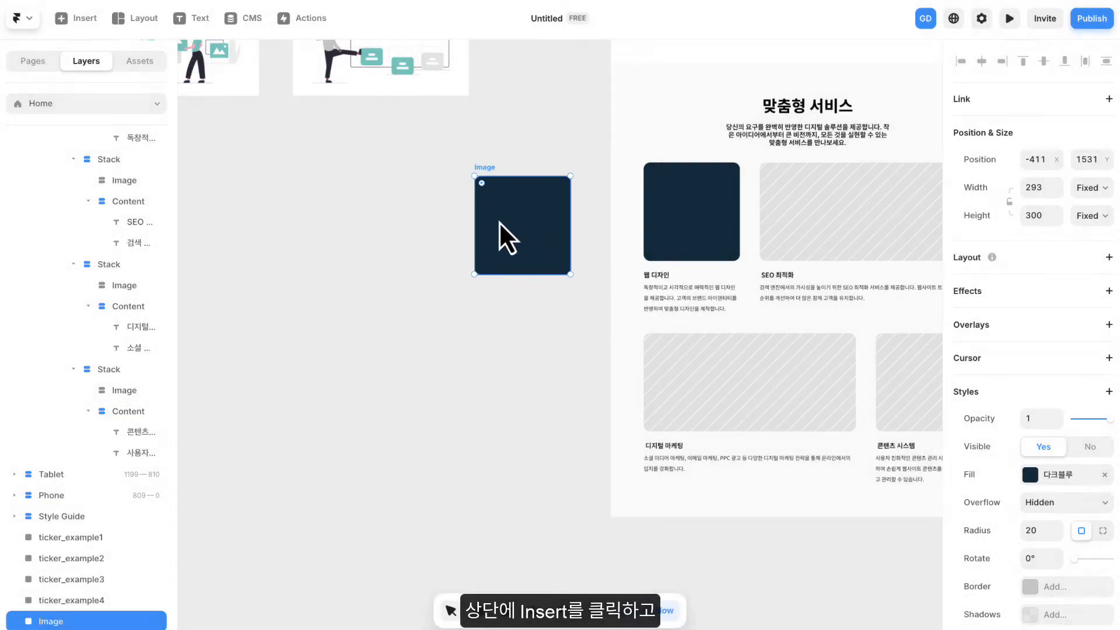
- Insert a Feather icon from the Icons elements onto the canvas beside the dark blue Image frame
click(85, 24)
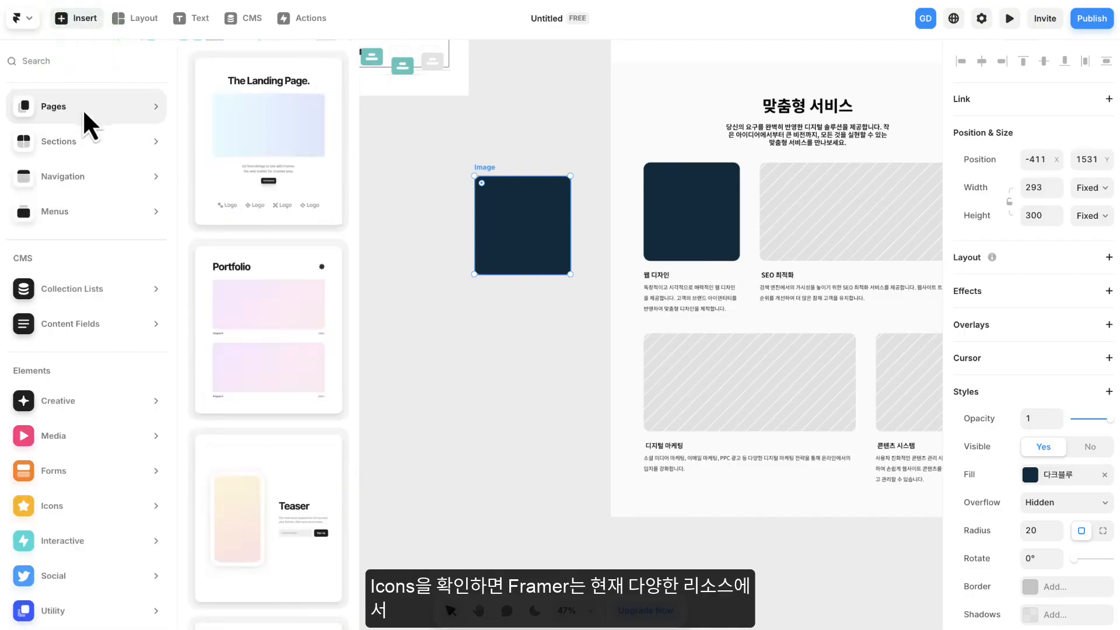
mouse_move(104, 483)
mouse_move(99, 513)
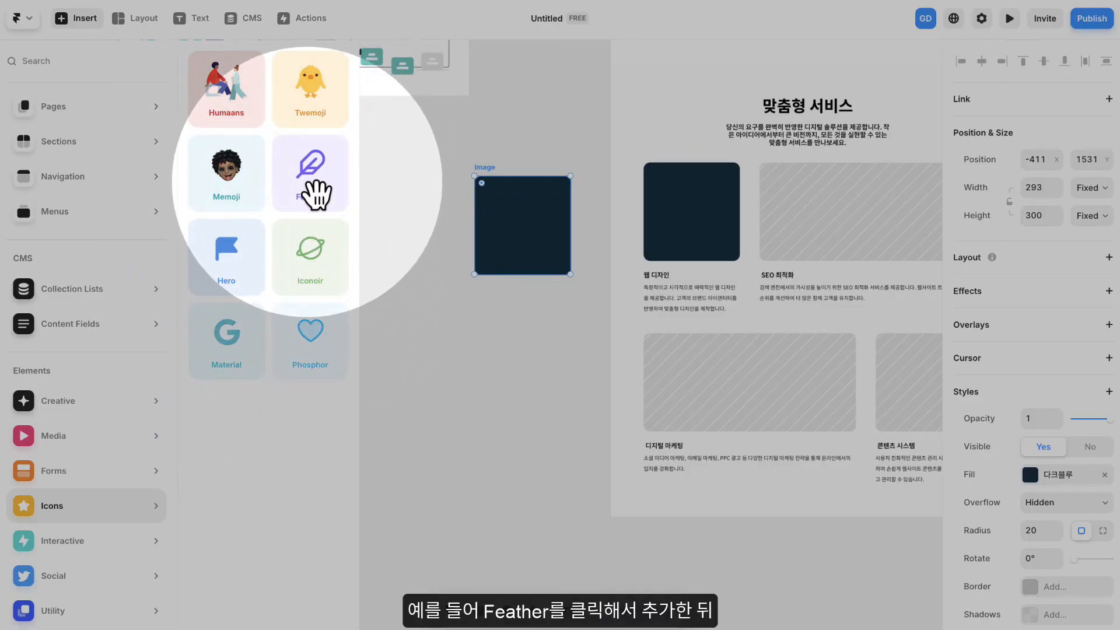
click(313, 186)
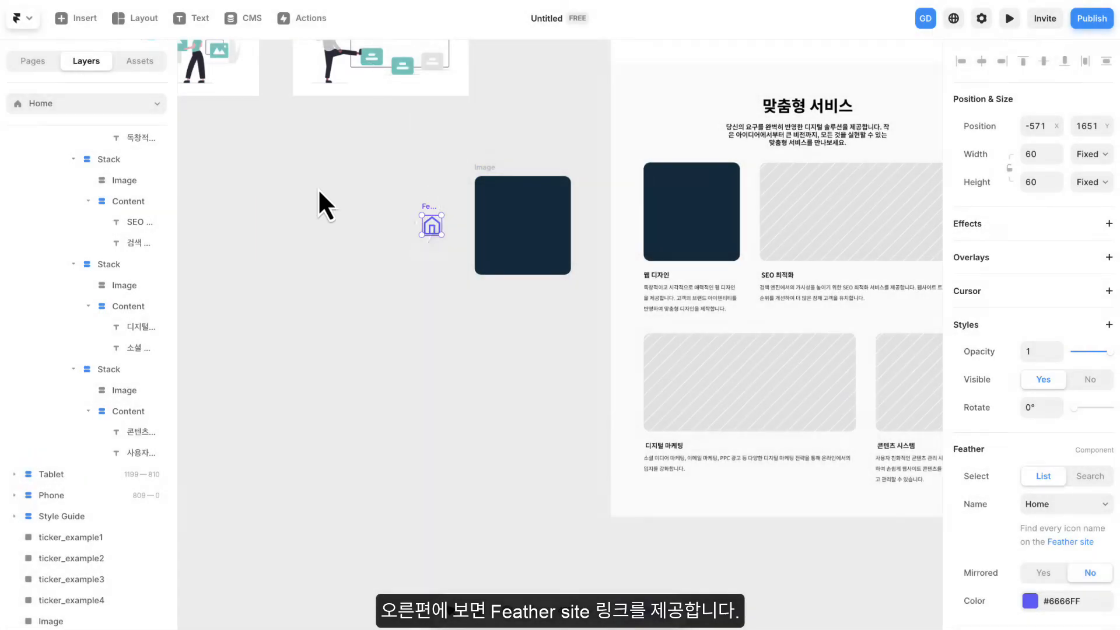
- Open the Feather site linked in the icon's properties, browse the available icons and search for "layout"
scroll(1067, 477, down, 1)
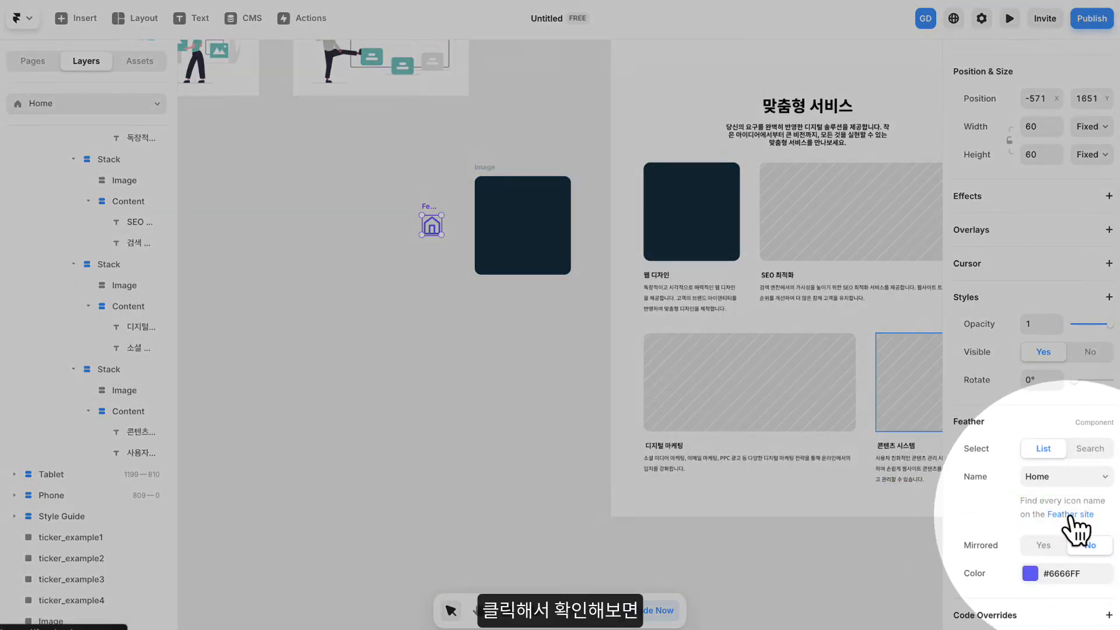
click(1070, 514)
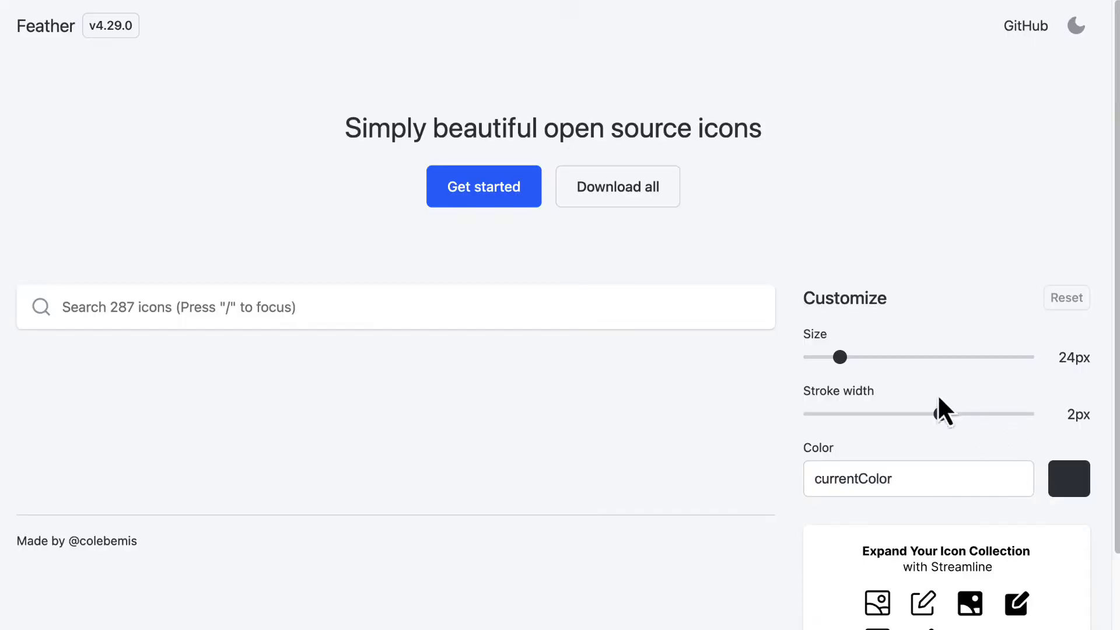
scroll(558, 259, down, 5)
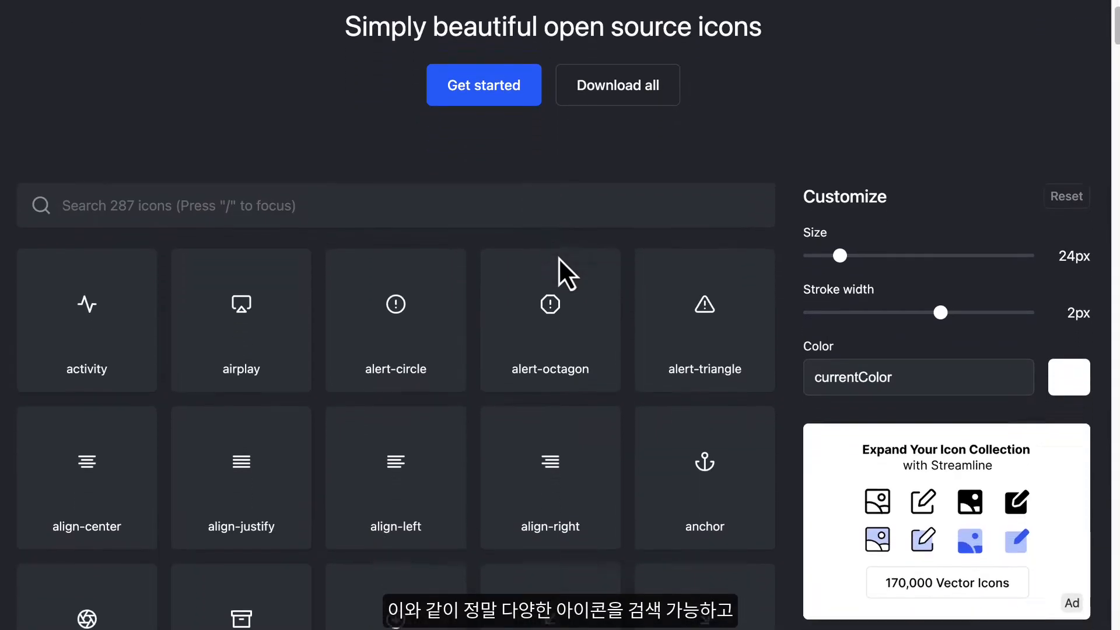
scroll(558, 261, down, 5)
scroll(558, 260, up, 8)
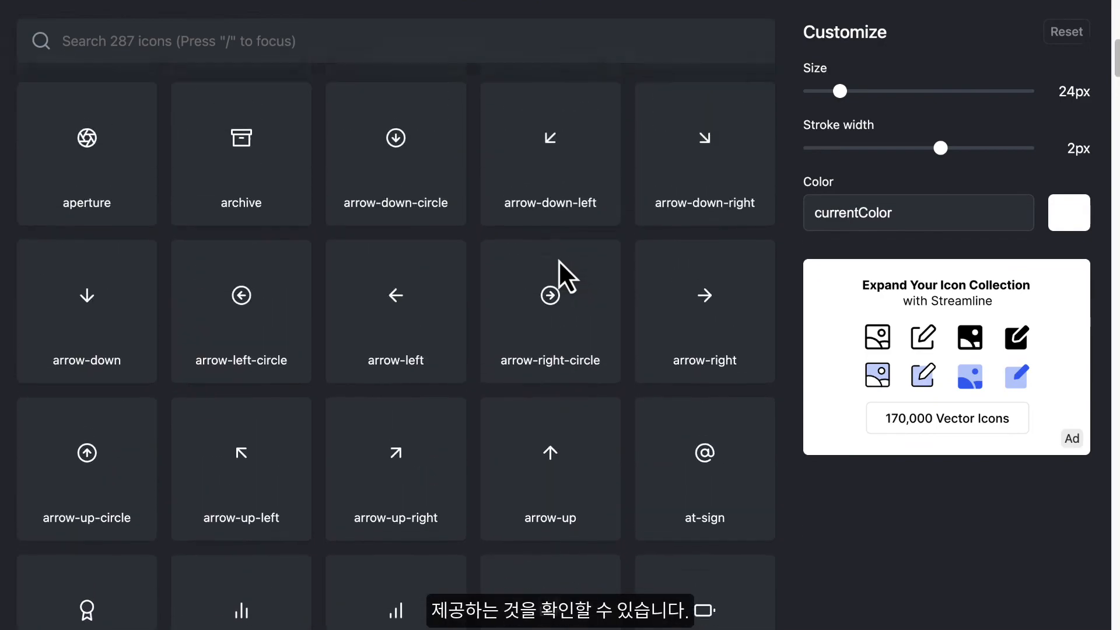
scroll(558, 261, up, 5)
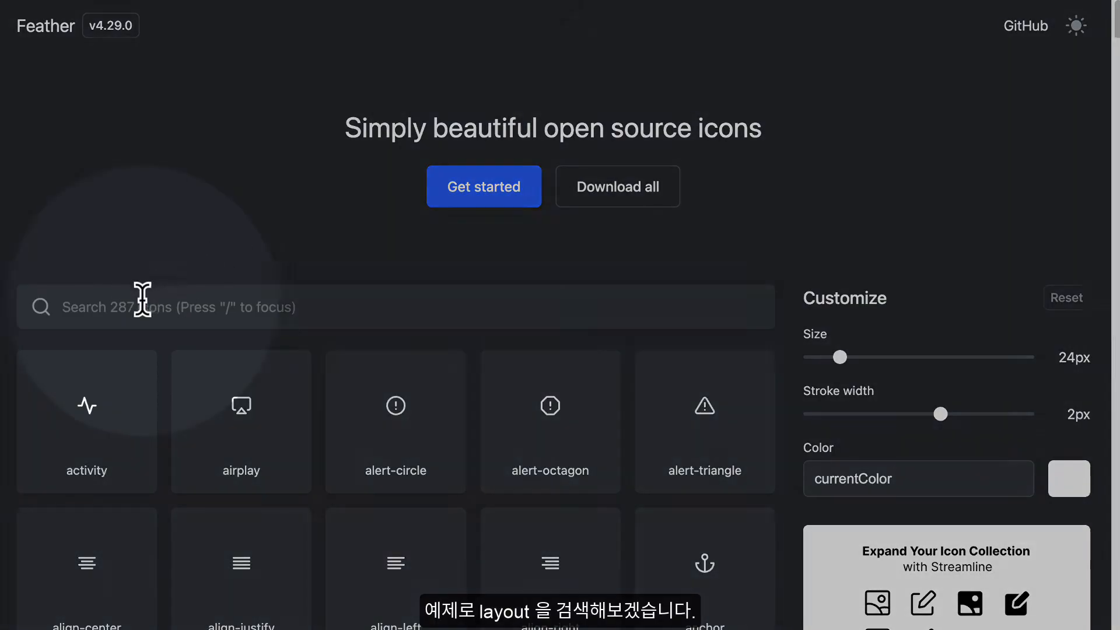
click(140, 299)
text(layout)
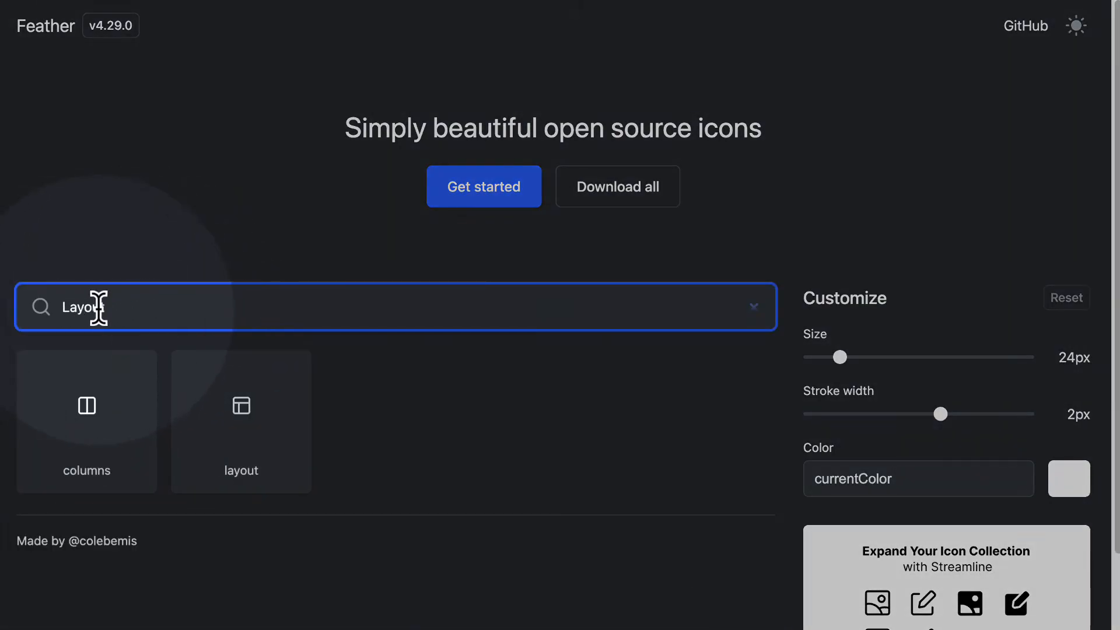
click(263, 452)
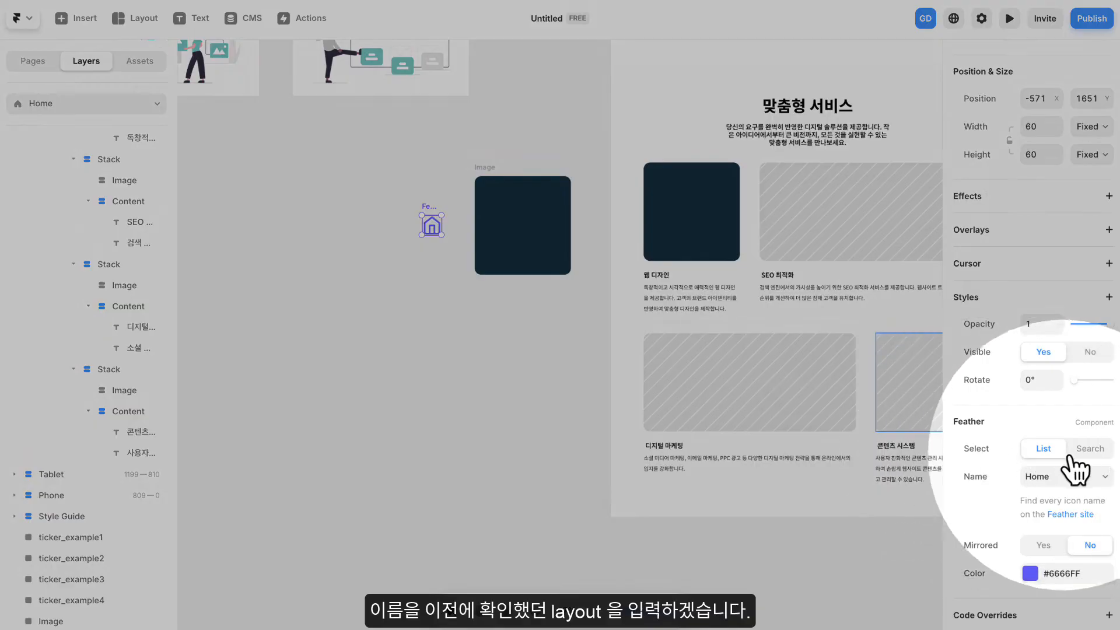
- Switch the Feather icon's selection mode to Search and set its name to Layout
click(1090, 457)
click(1058, 503)
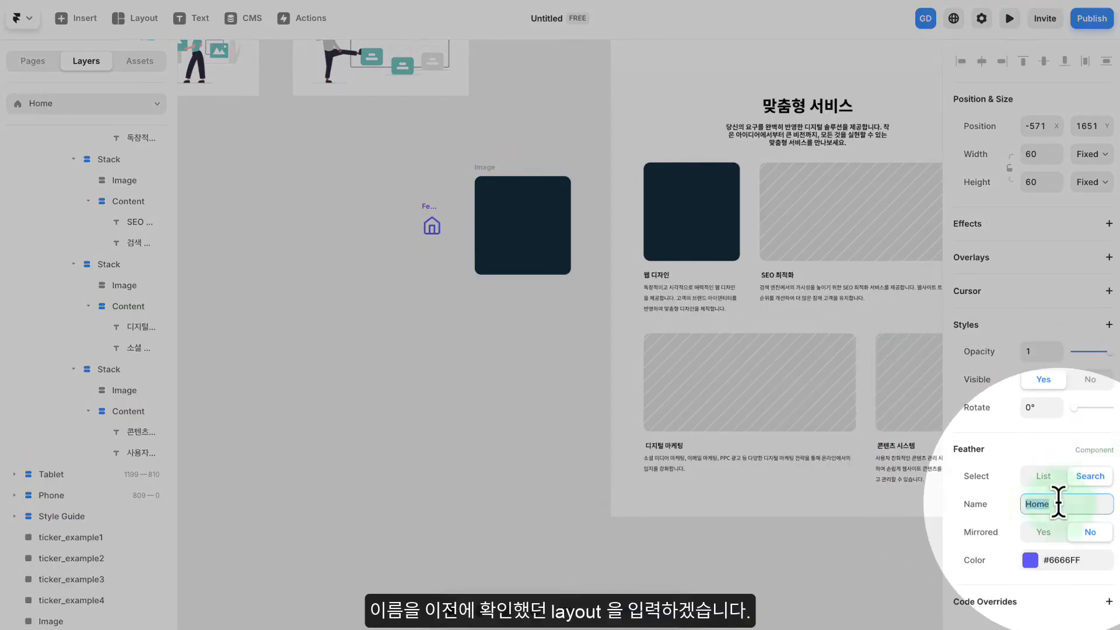
text(Layout)
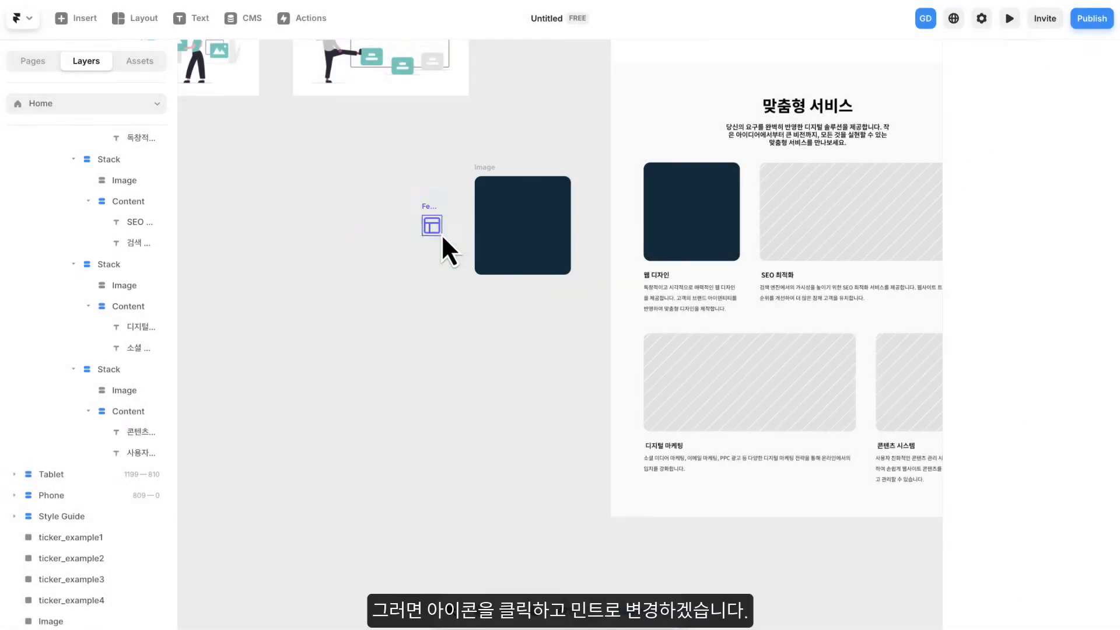
- Apply the 민트 color style to the Feather layout icon
click(439, 229)
scroll(438, 230, up, 5)
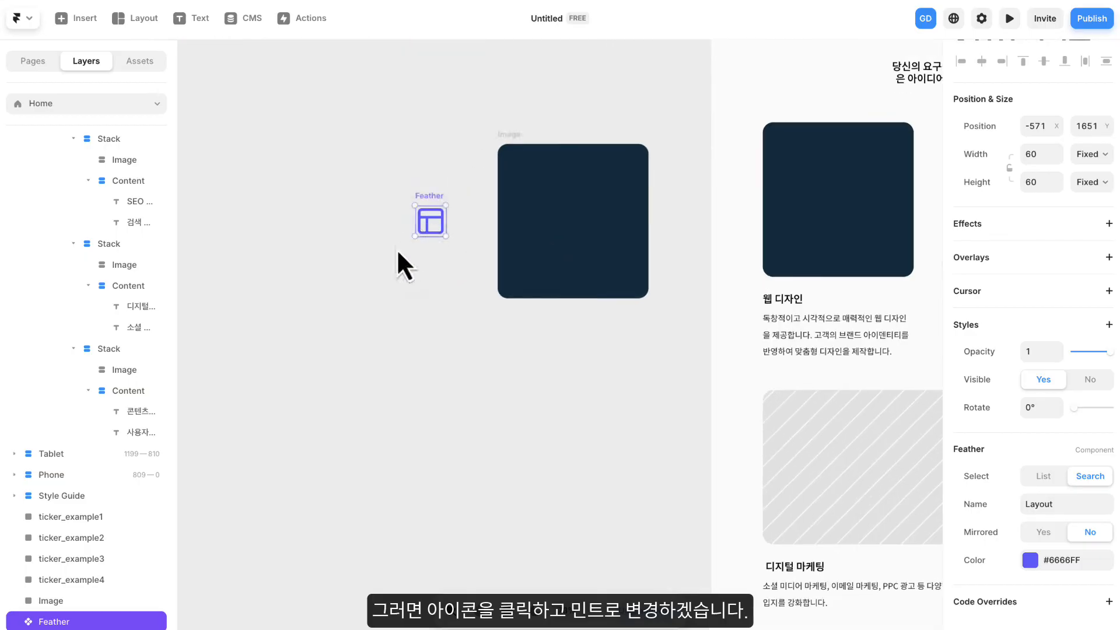
drag(402, 248, 503, 267)
click(531, 247)
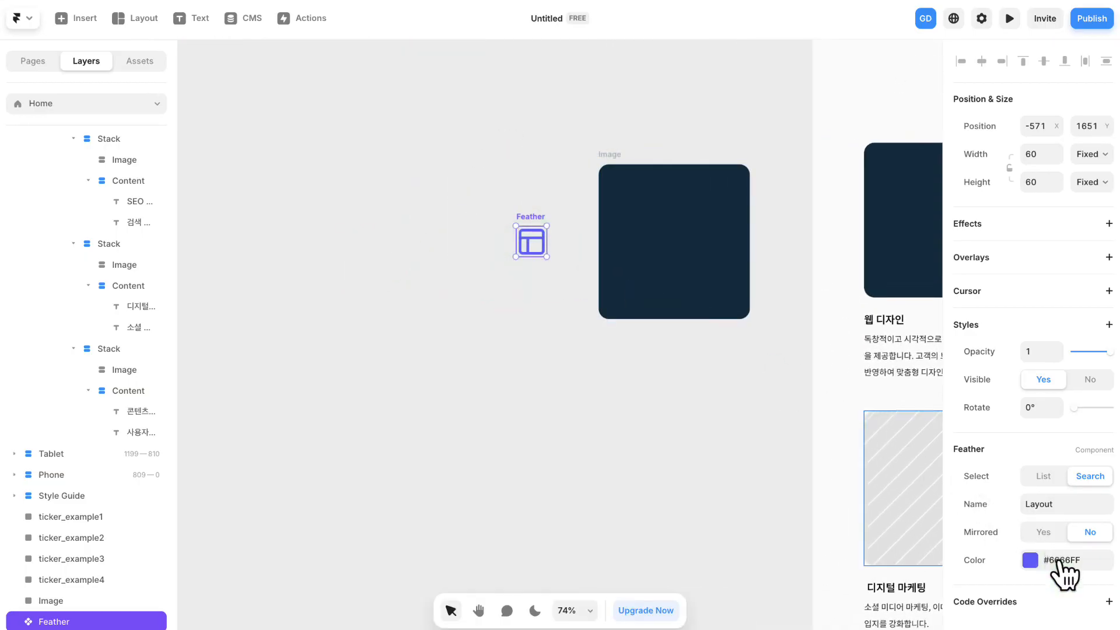
click(1029, 559)
click(788, 584)
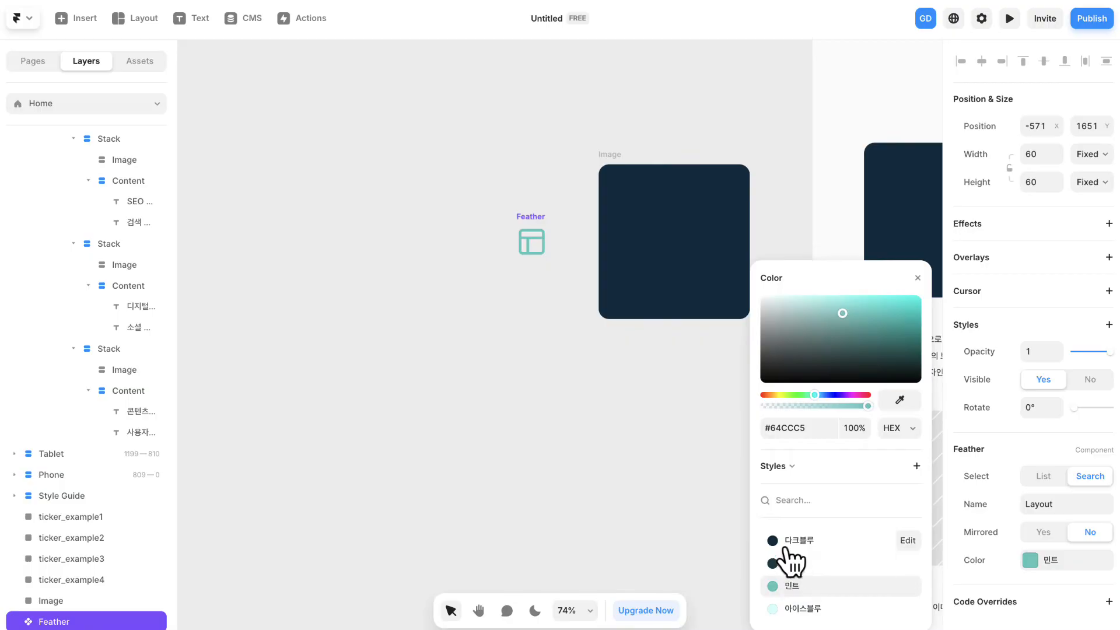
click(917, 275)
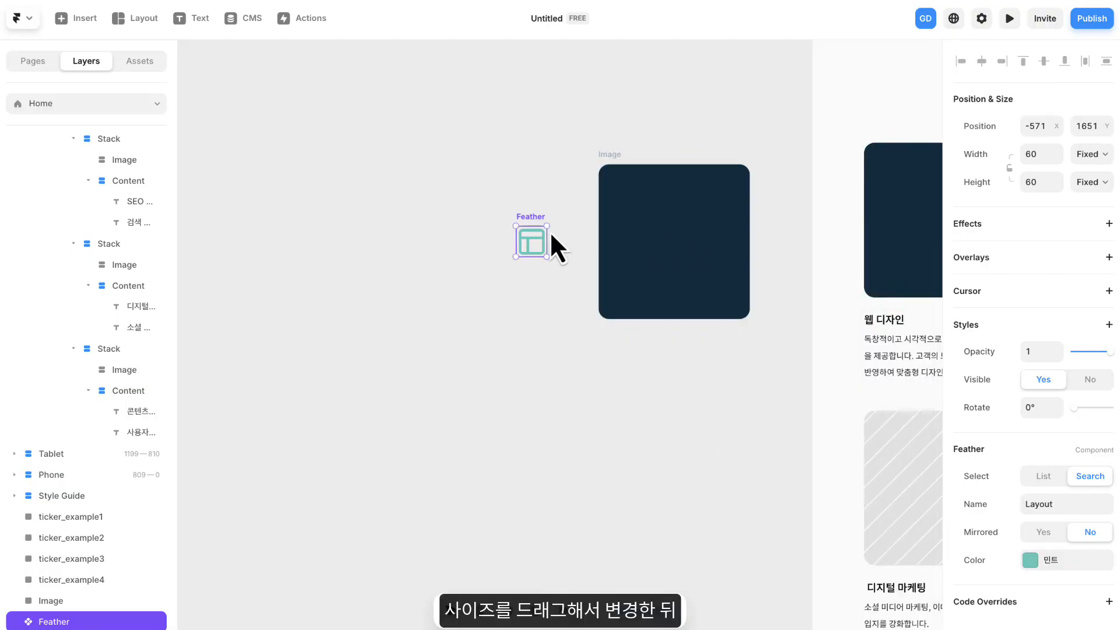
- Enlarge the mint layout icon to about 158 × 158 and place it inside the dark blue Image frame on the canvas
drag(547, 228, 711, 228)
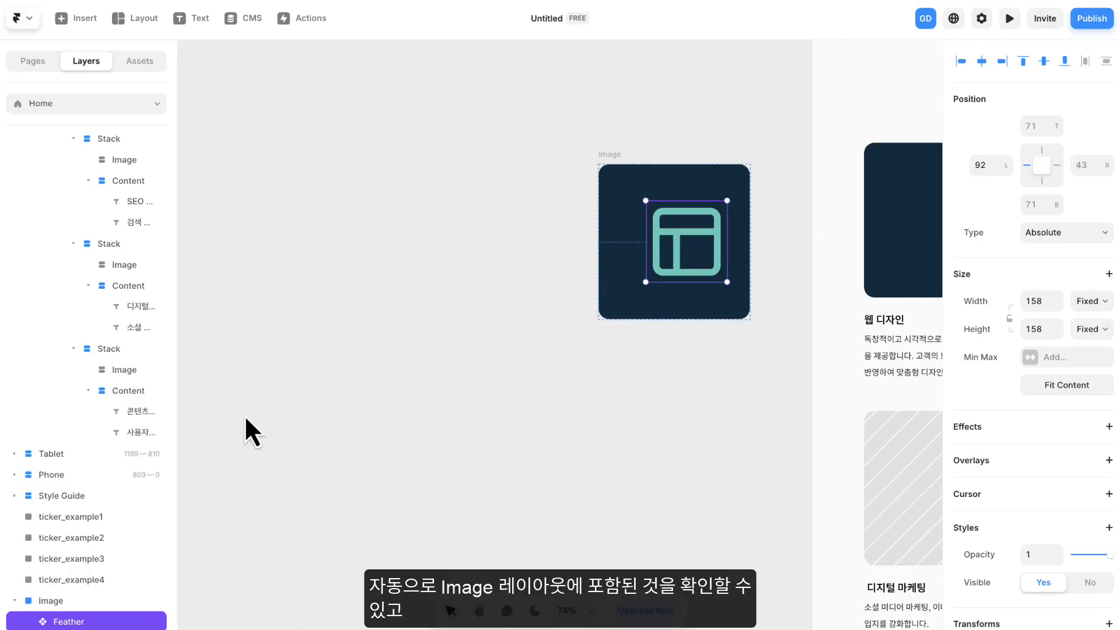
click(64, 601)
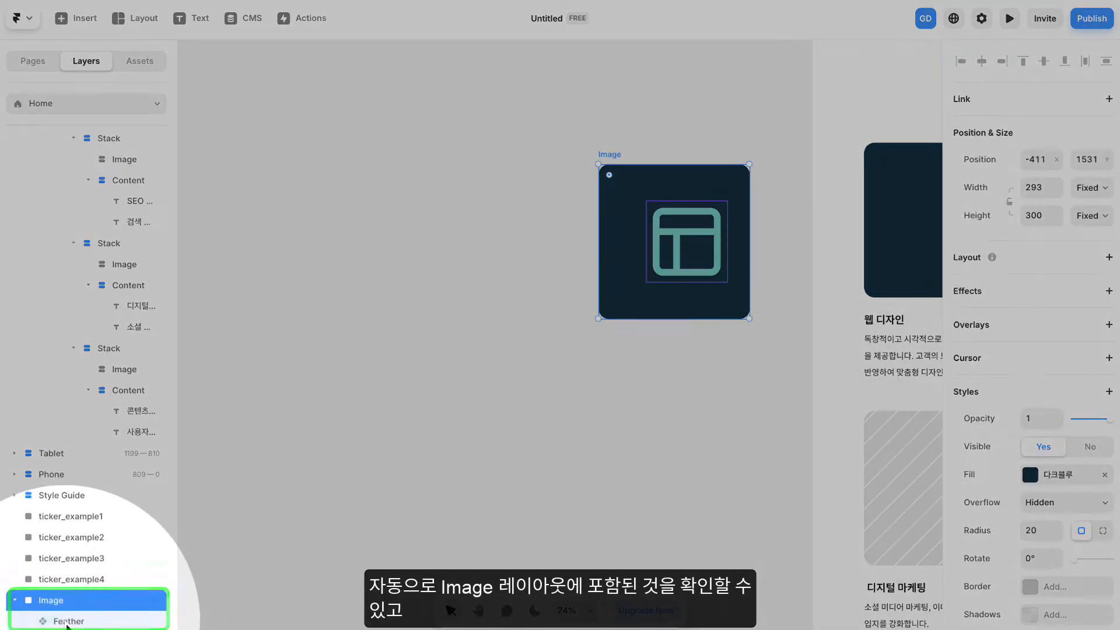
click(67, 620)
- Move the Image frame together with its nested layout icon to about X -480, Y 1559 on the canvas
click(63, 604)
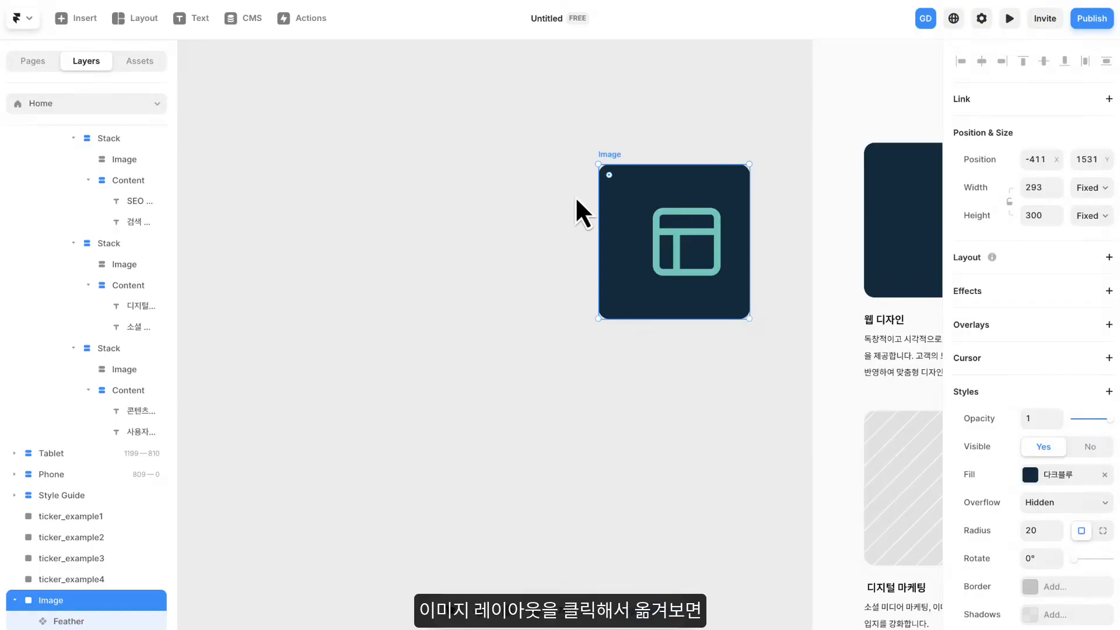
drag(610, 158, 570, 200)
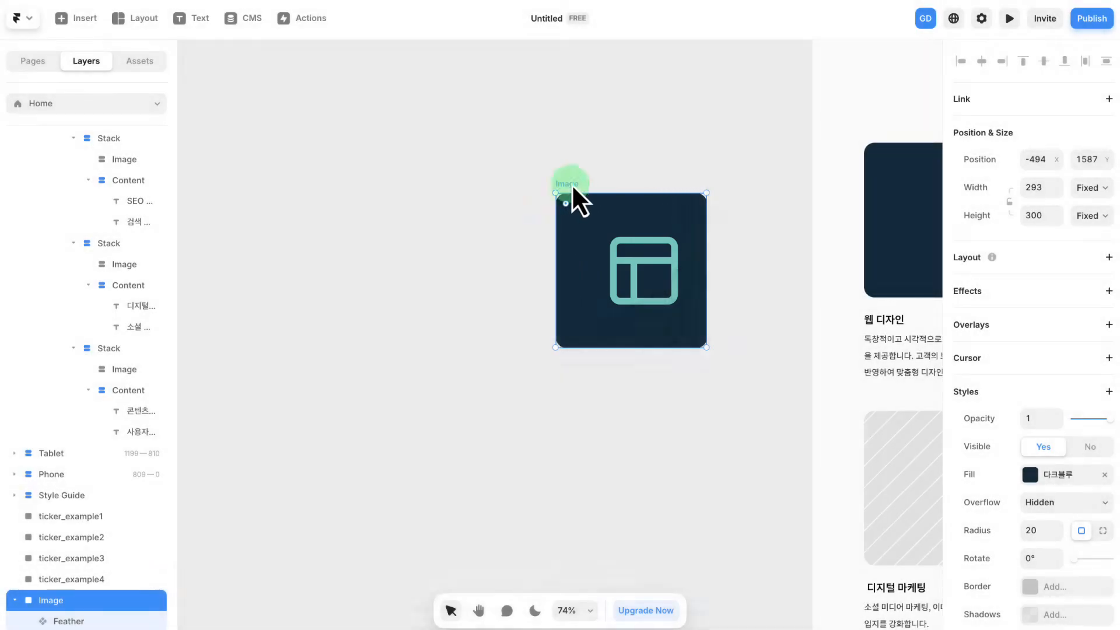
mouse_move(572, 184)
mouse_down()
mouse_move(605, 168)
mouse_move(578, 172)
mouse_up()
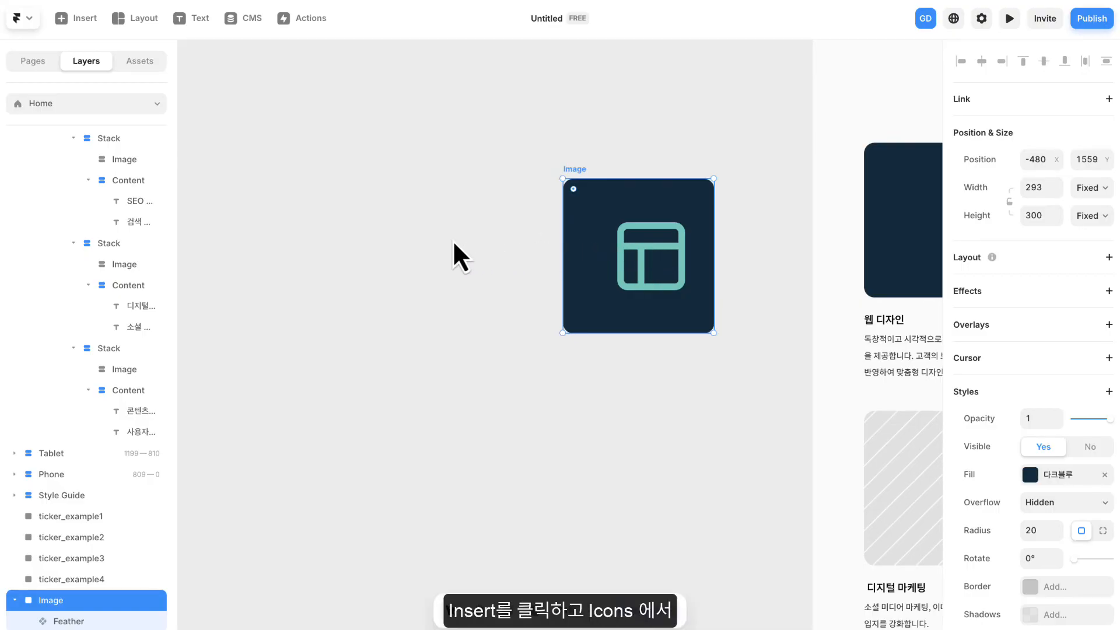
- Insert a Material icon from the Icons elements onto the canvas beside the Image frame
click(77, 20)
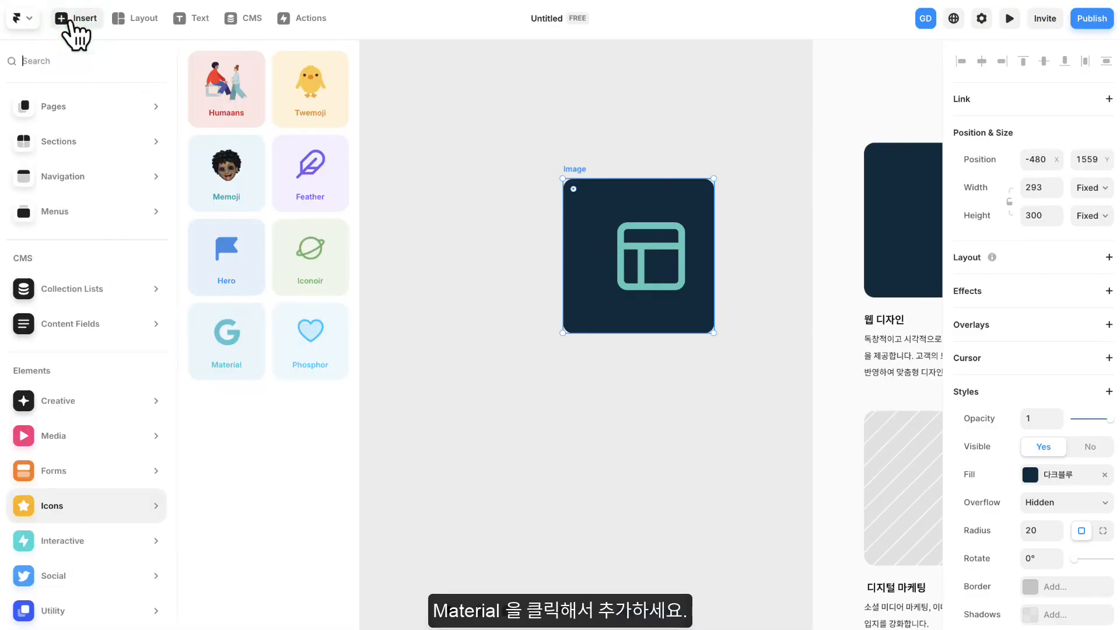
mouse_move(81, 517)
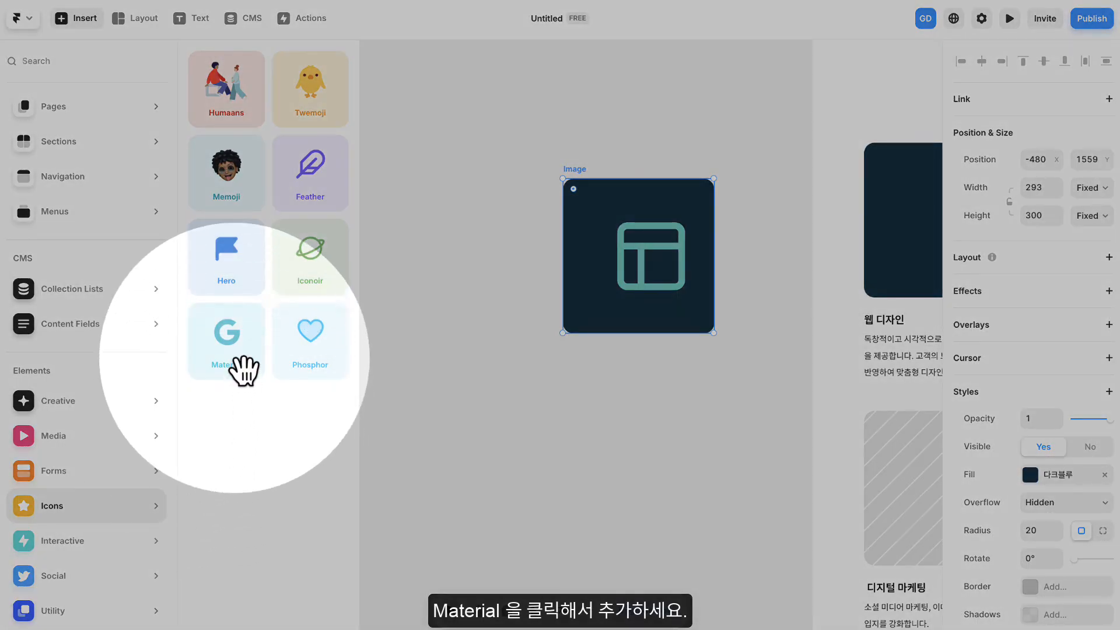
click(242, 369)
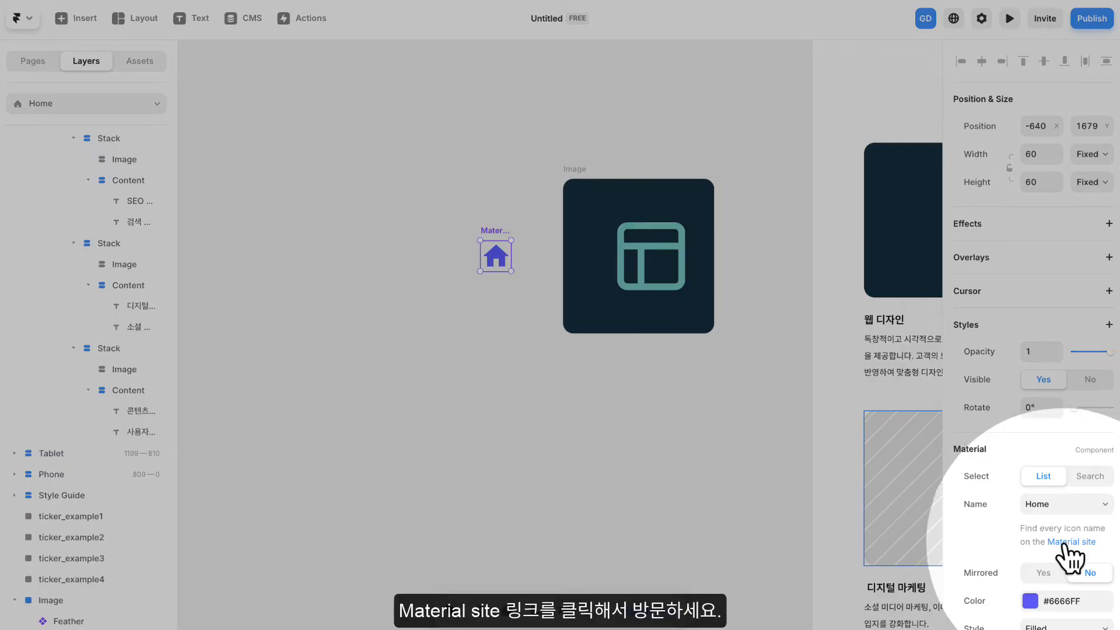
- Open the Material site linked in the icon's properties, search for "design" and copy the name of the Design Services icon
click(1064, 543)
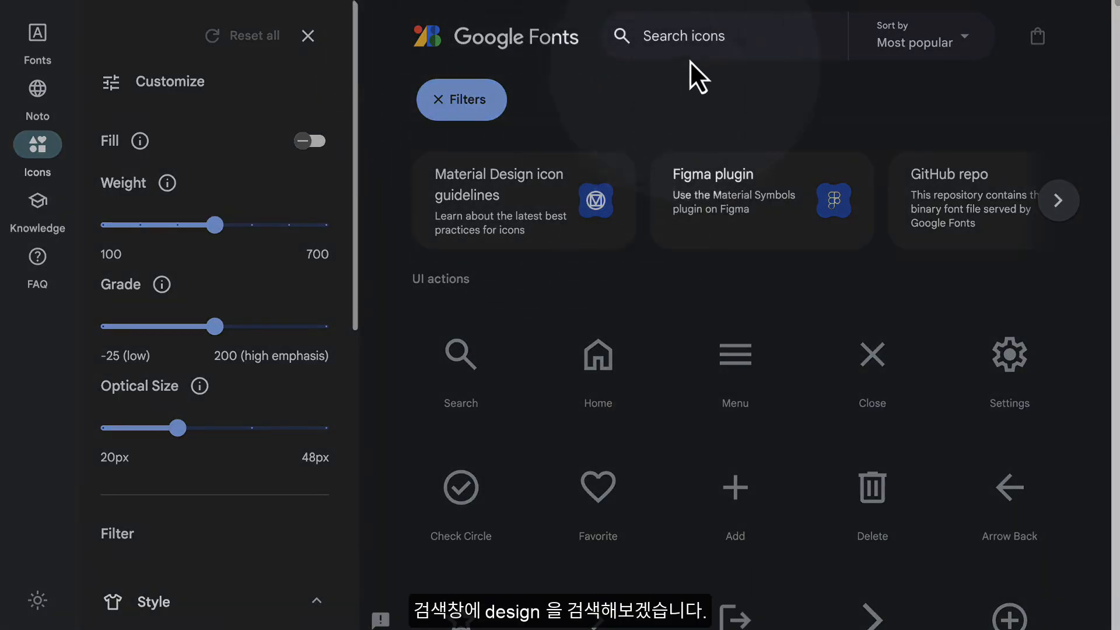
text(design)
key(Return)
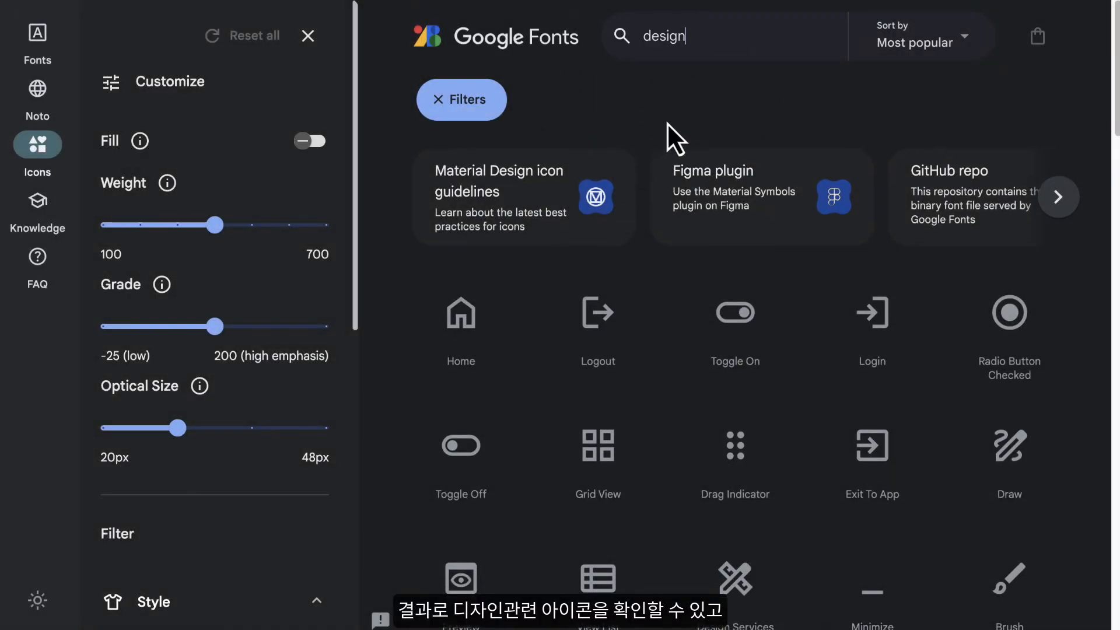
scroll(666, 122, down, 1)
scroll(700, 279, down, 3)
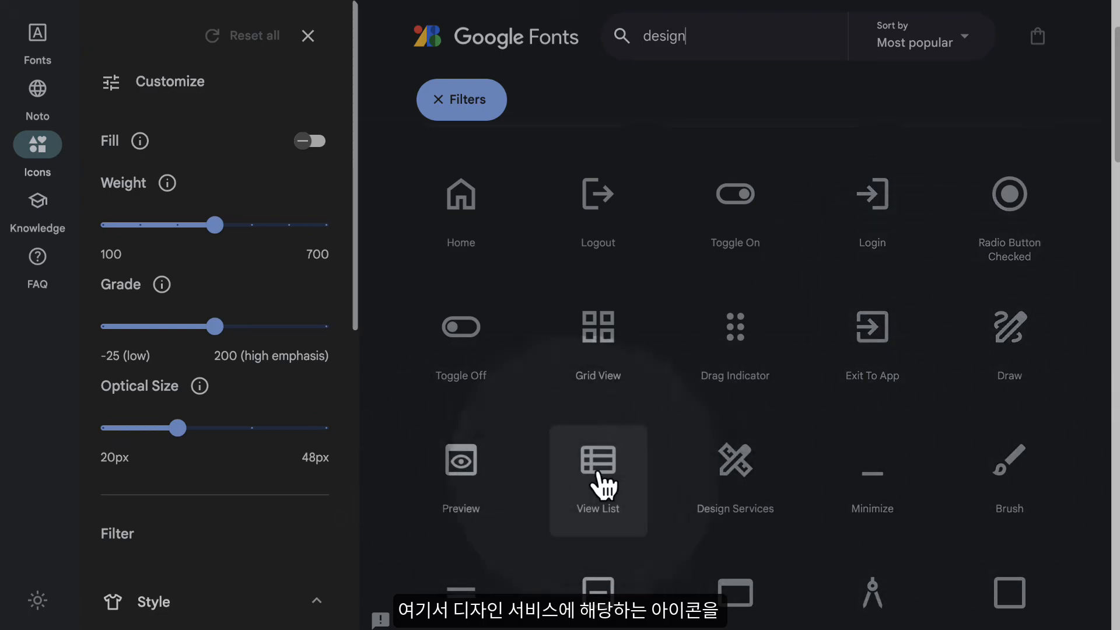
click(737, 487)
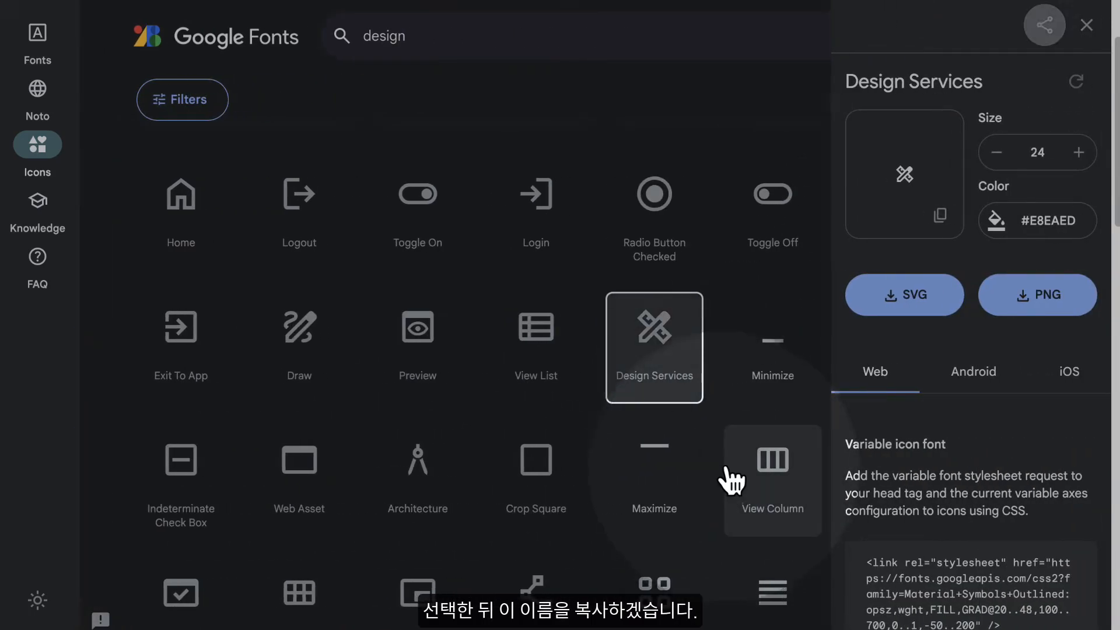
drag(849, 81, 974, 81)
key(ctrl+c)
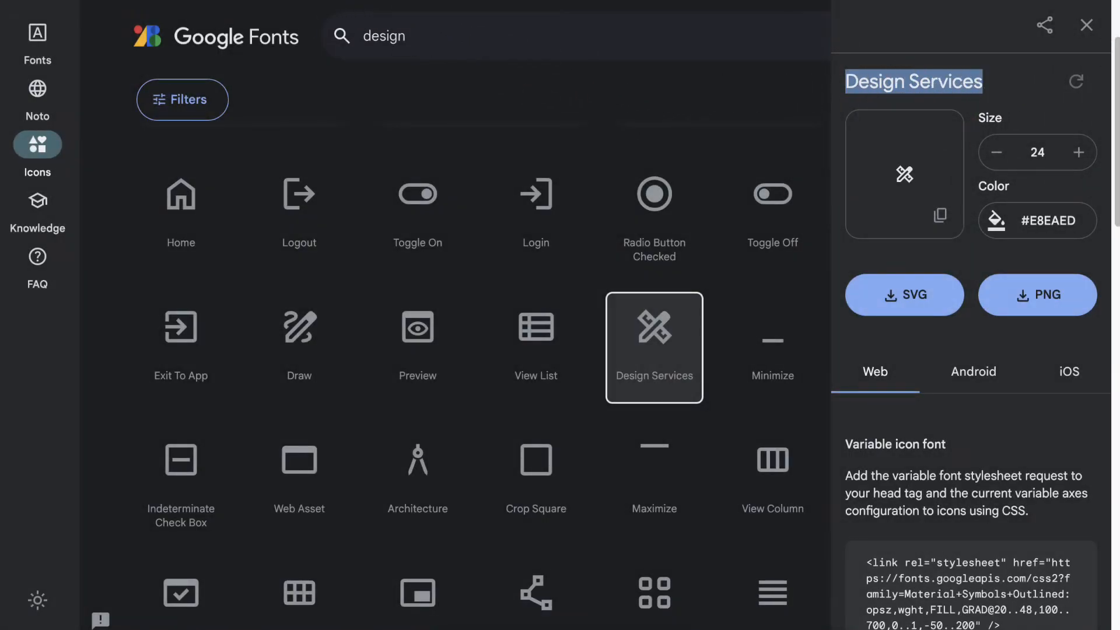
- Return to Framer, switch the Material icon's selection mode to Search and paste Design Services as its name
click(239, 1)
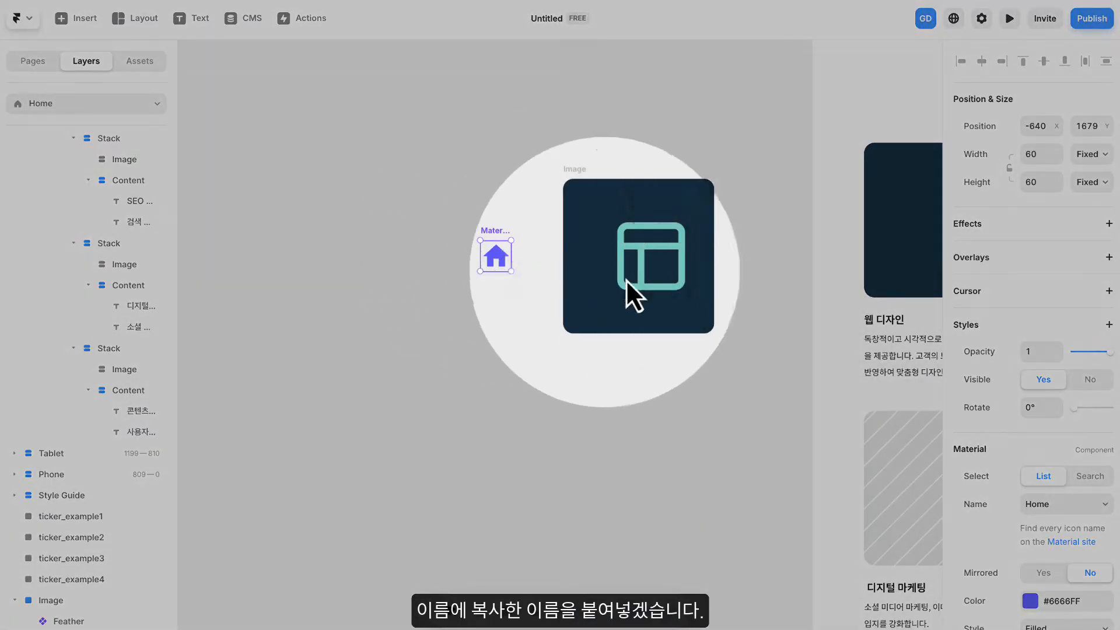
click(1088, 477)
click(1058, 504)
key(ctrl+v)
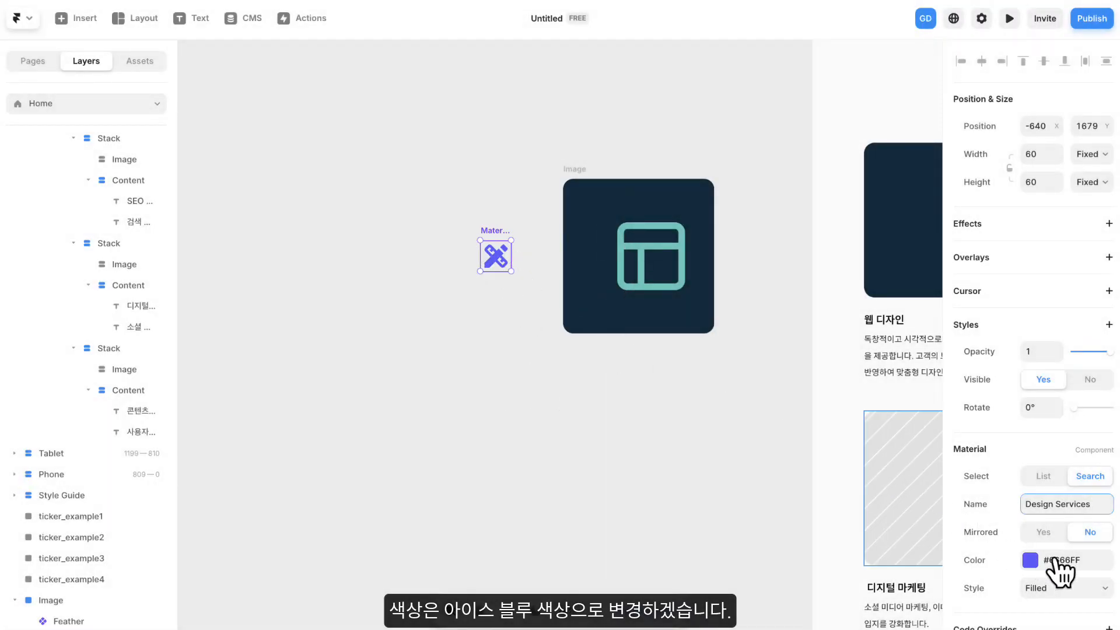
- Apply the 아이스블루 color style to the Material Design Services icon
click(1055, 560)
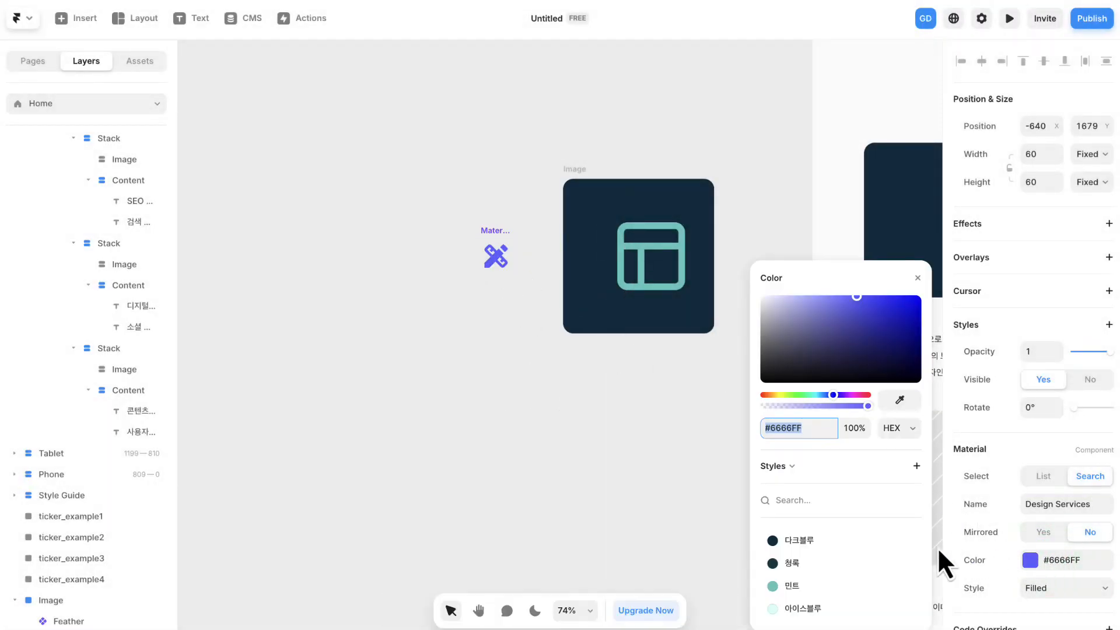
click(803, 609)
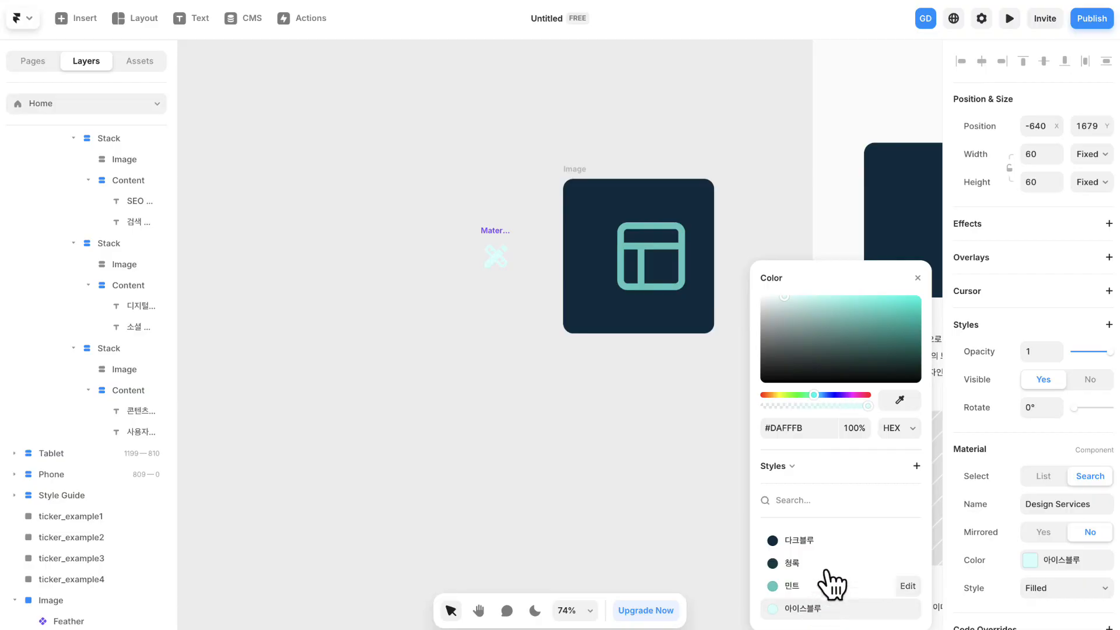
click(919, 278)
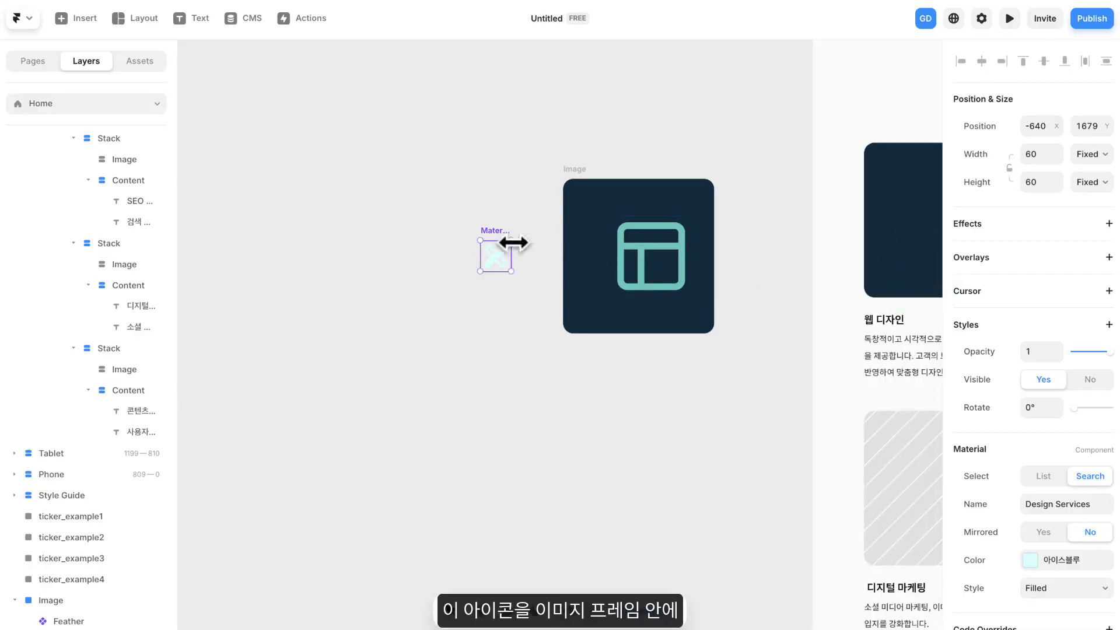
- Enlarge the Design Services icon to about 111 × 111 and place it inside the Image frame, overlapping the layout icon's left side
drag(513, 237, 536, 213)
drag(520, 258, 617, 264)
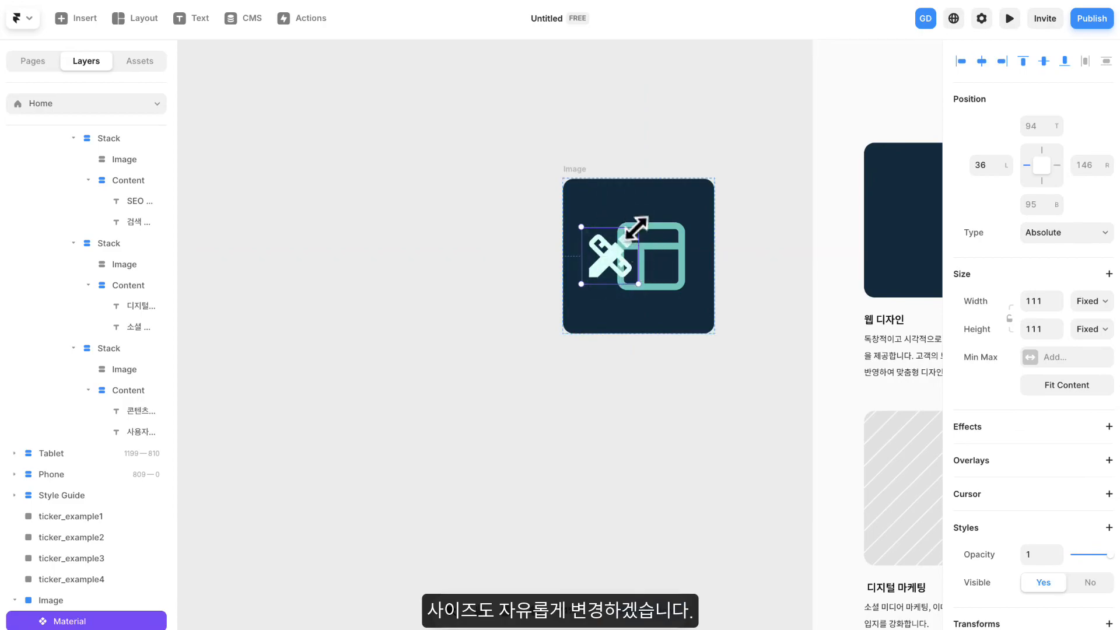
- Shrink the Design Services icon to about 102 × 102 and move the finished Image frame into the 웹 디자인 card's image placeholder
mouse_move(628, 258)
mouse_down()
mouse_move(638, 233)
mouse_move(619, 264)
mouse_up()
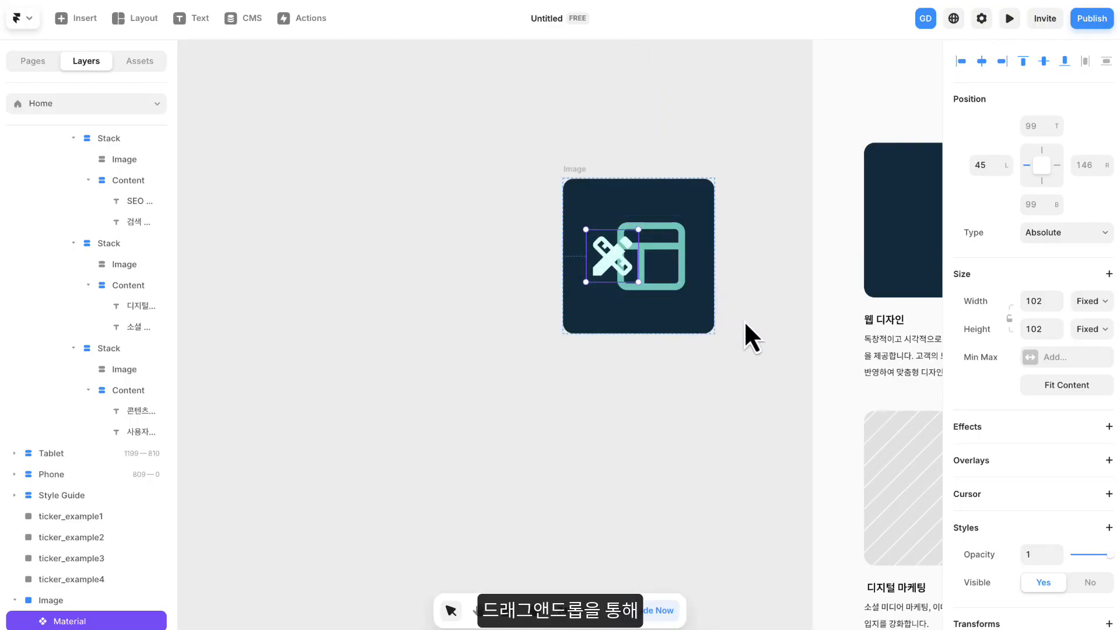
click(575, 174)
drag(737, 190, 475, 231)
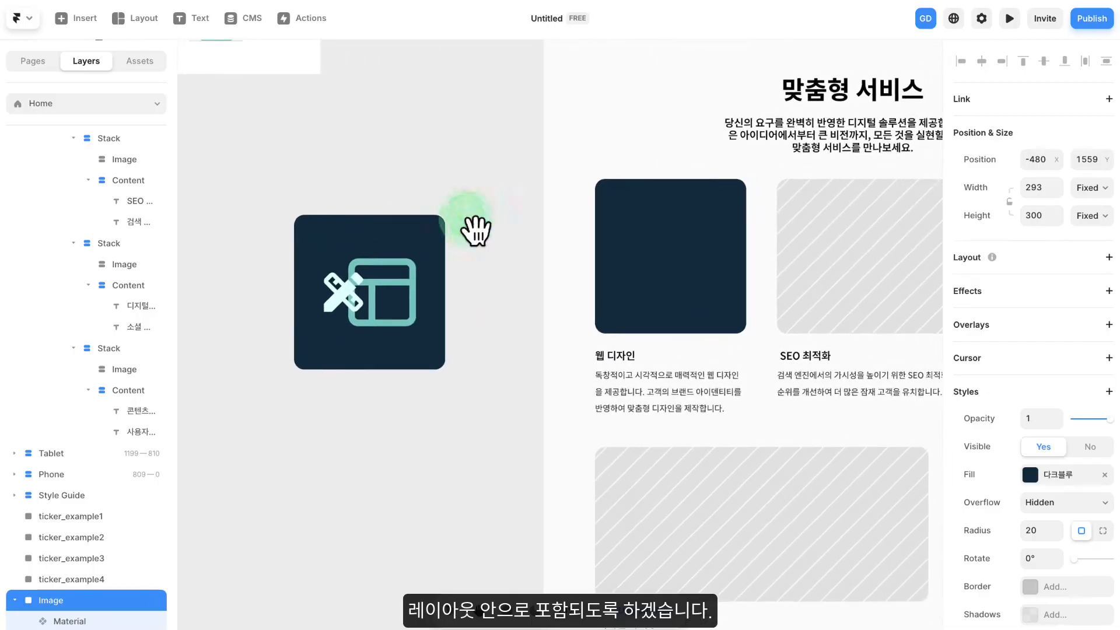
scroll(490, 229, down, 3)
drag(346, 210, 602, 210)
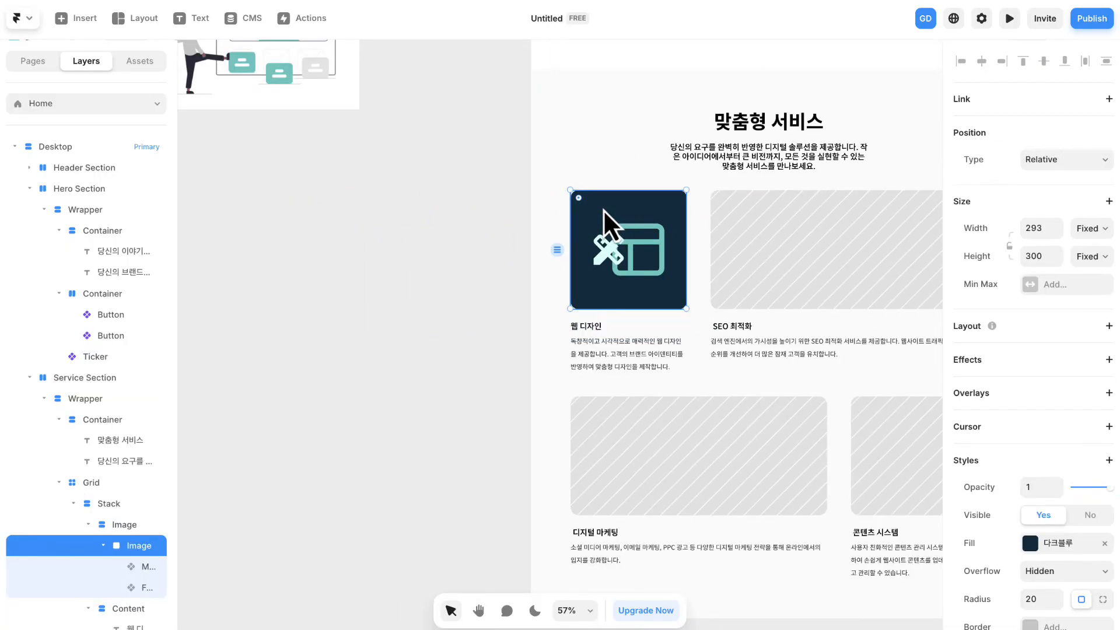
- Widen the layer list and examine the nested Image, Material and Feather layers of the 웹 디자인 card
drag(160, 339, 207, 340)
scroll(162, 411, down, 4)
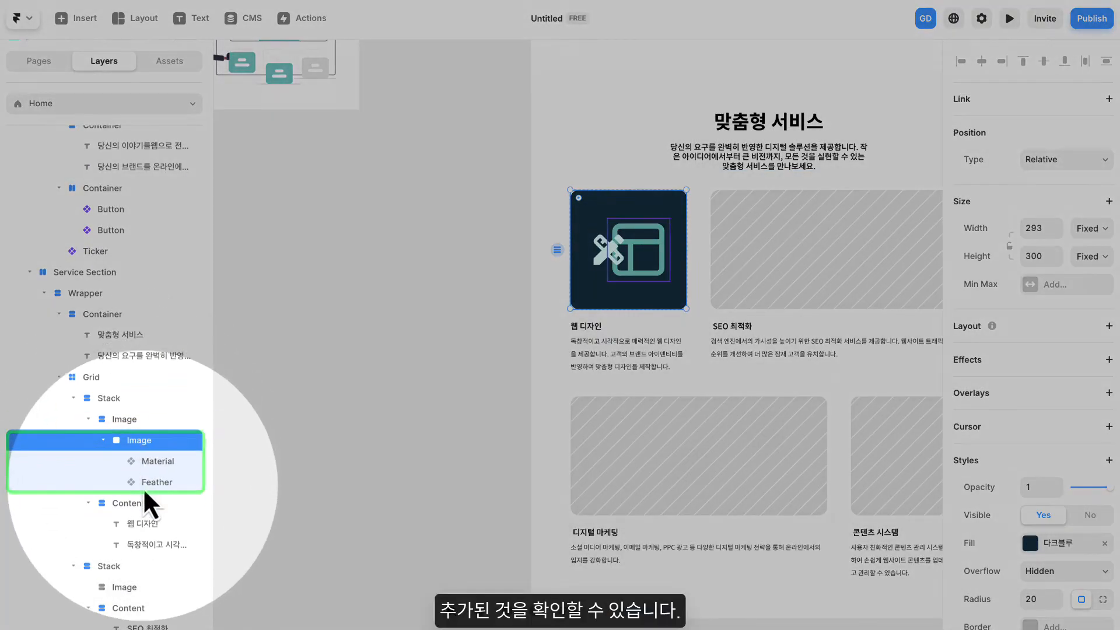
click(131, 419)
click(136, 440)
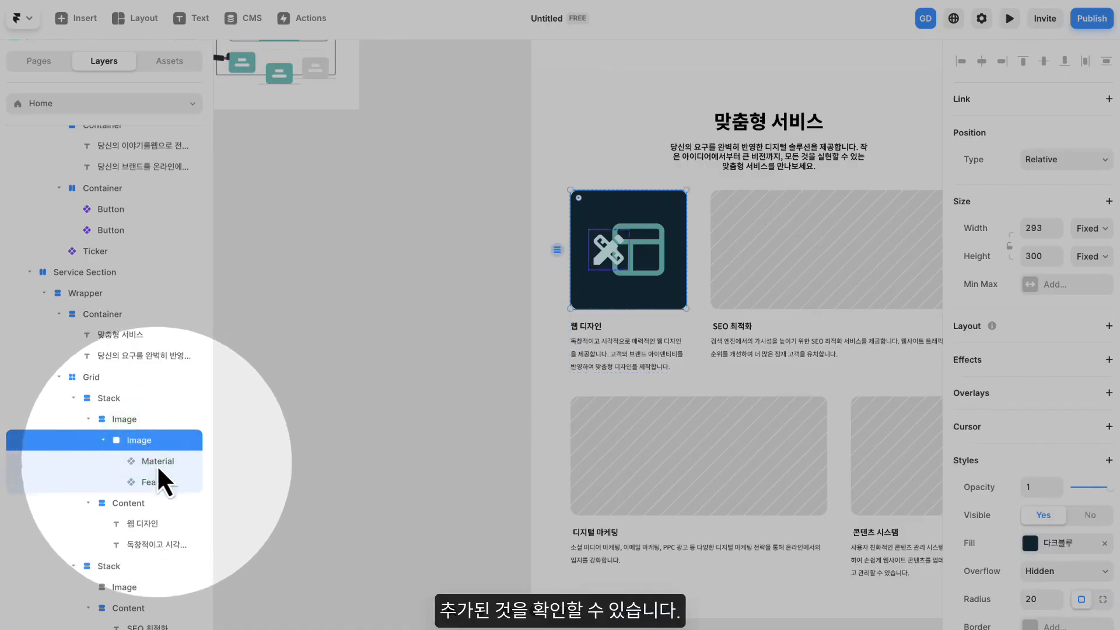
click(126, 418)
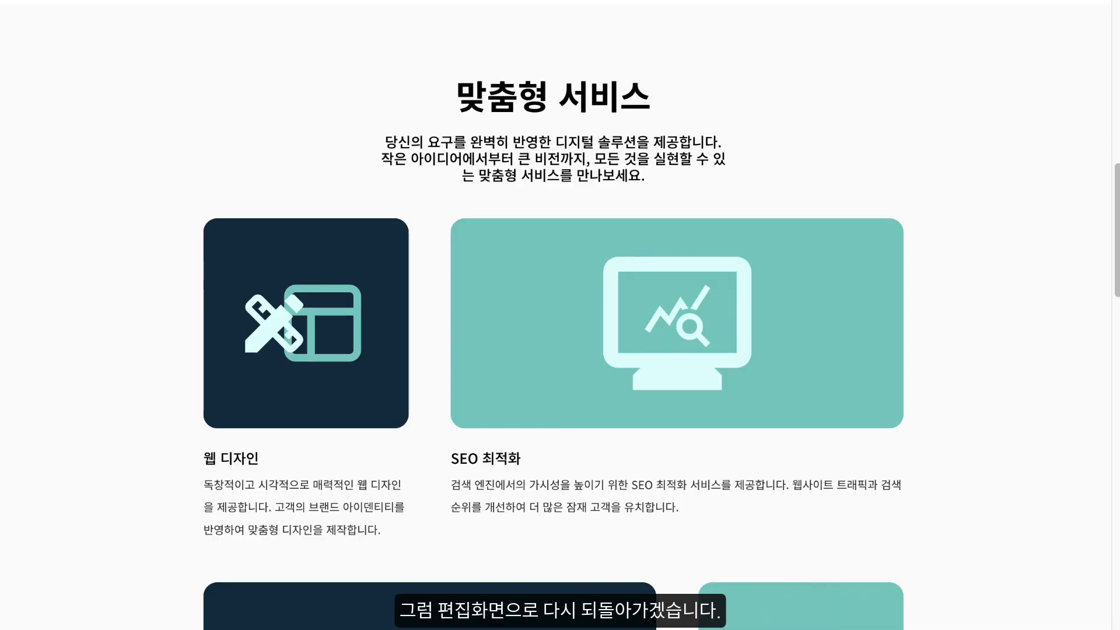
- Return to the Framer editor and add a Scroll Animation effect to the Feather layout icon in the 웹 디자인 card
key(ctrl+Tab)
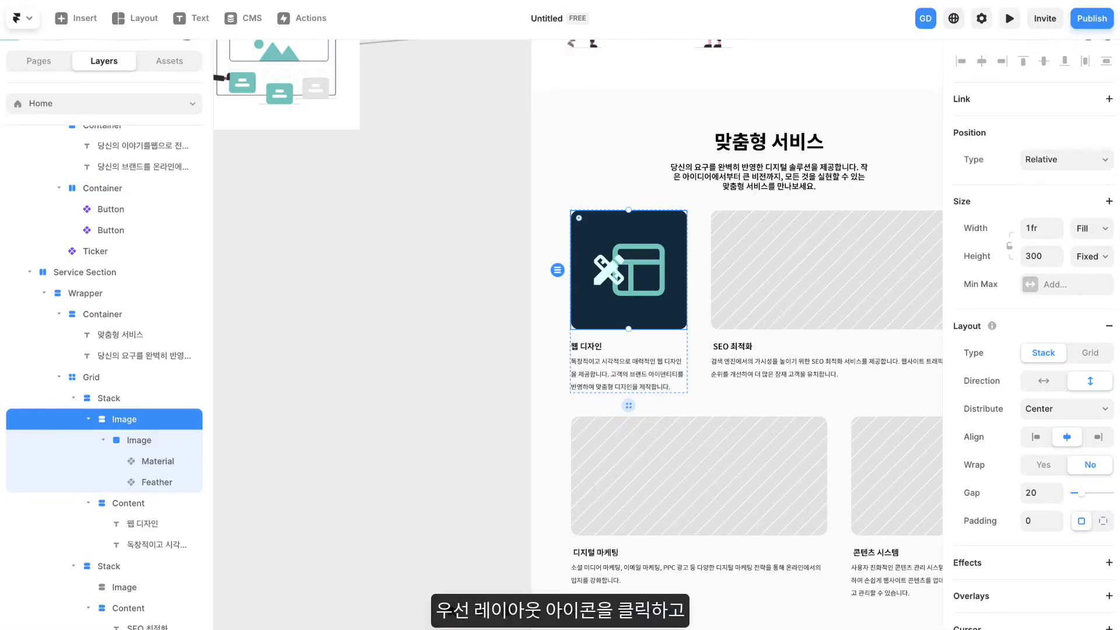
click(431, 192)
scroll(467, 230, right, 1)
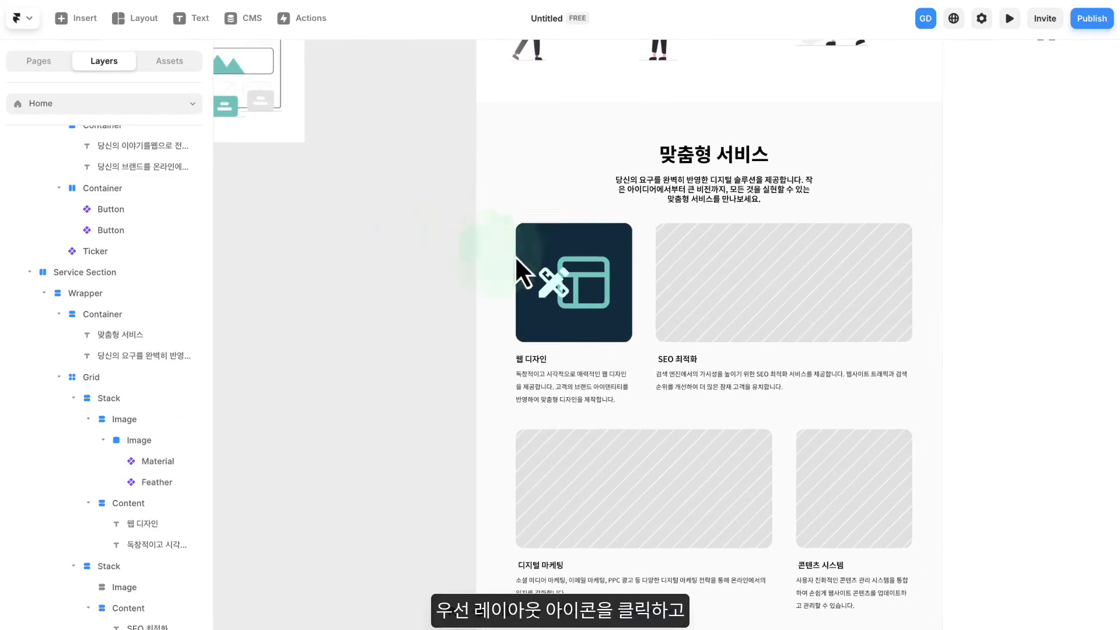
scroll(553, 265, down, 1)
scroll(554, 262, up, 1)
click(572, 236)
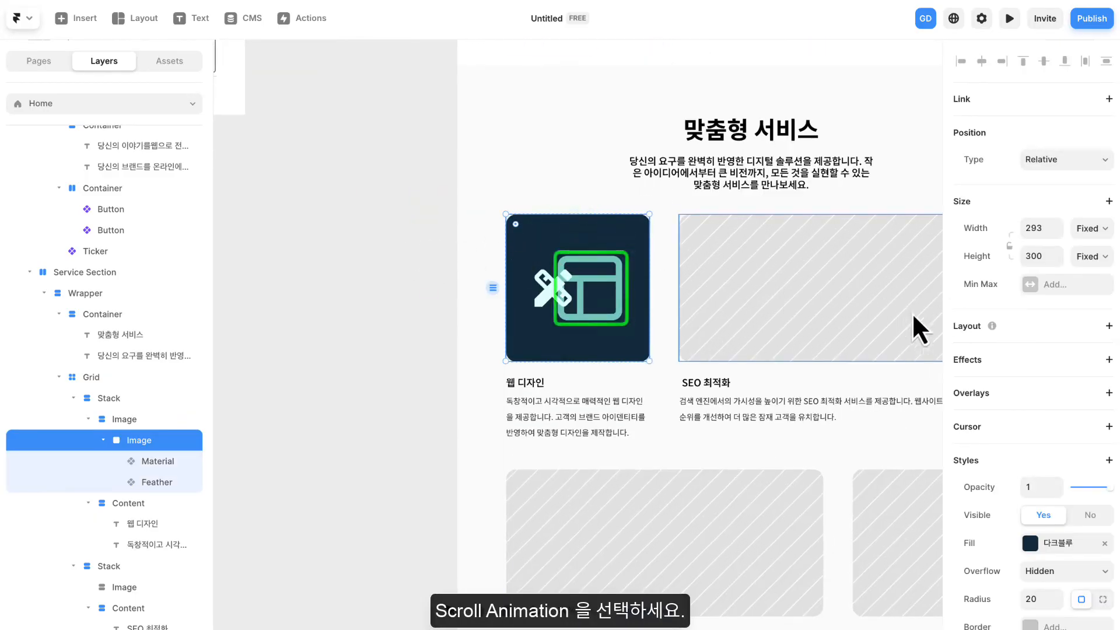
click(582, 297)
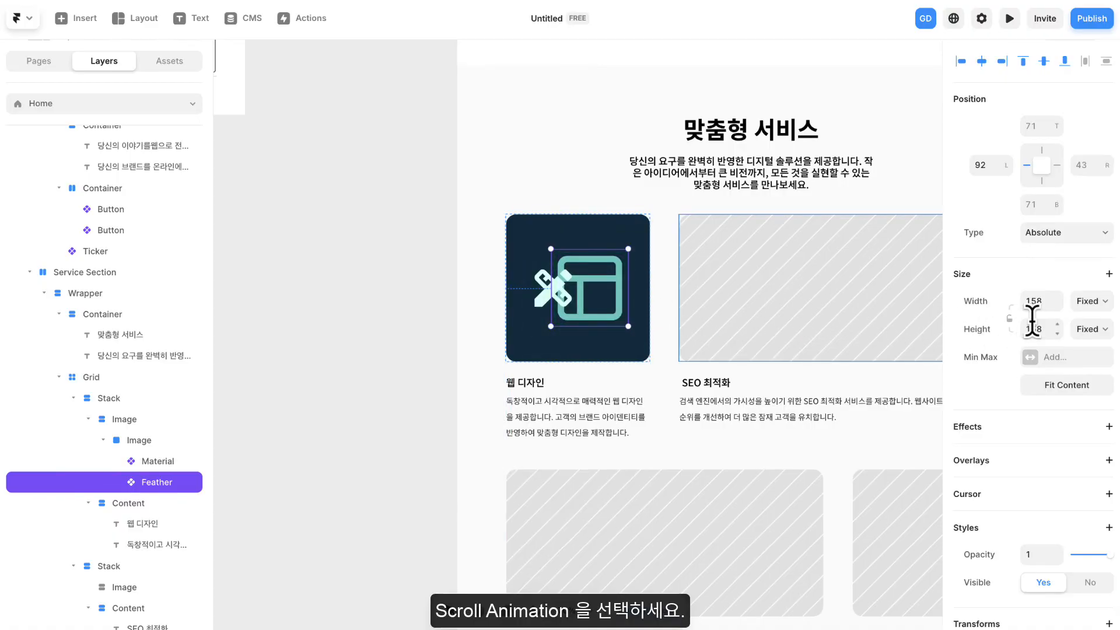
click(1023, 426)
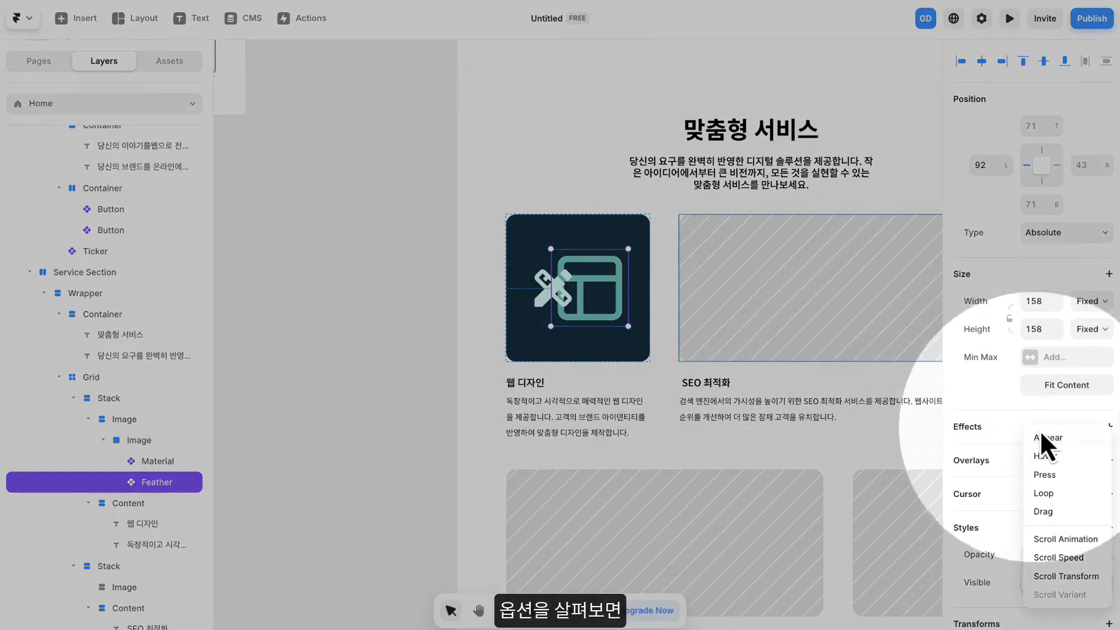
click(1062, 539)
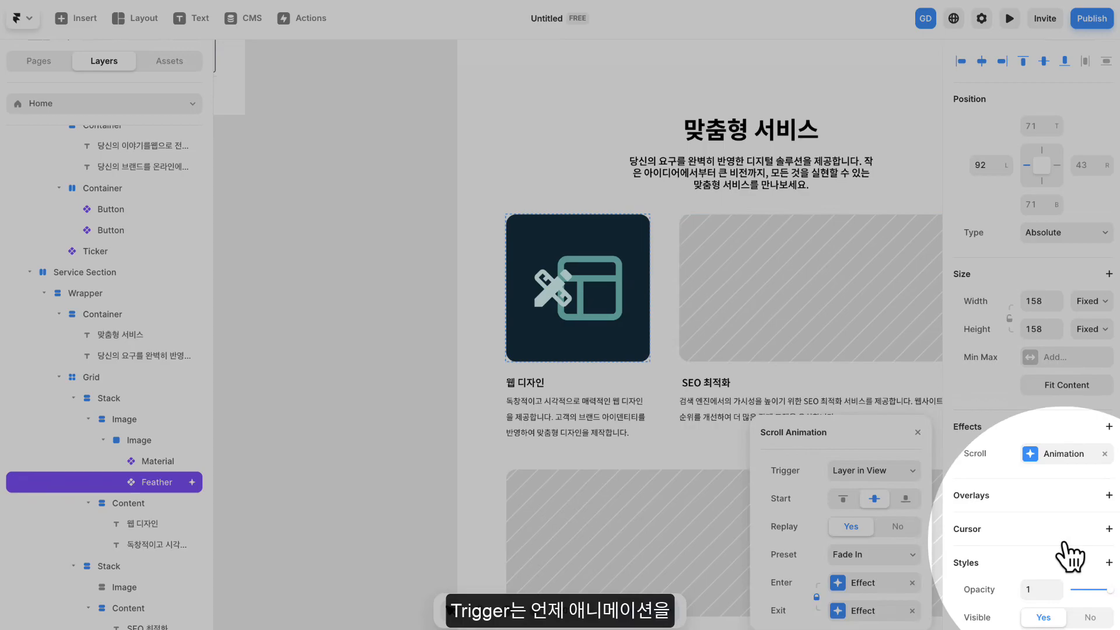
- Configure the scroll animation with trigger Layer in View, start at the top, Replay No and the Slide In Bottom preset
scroll(1040, 455, down, 1)
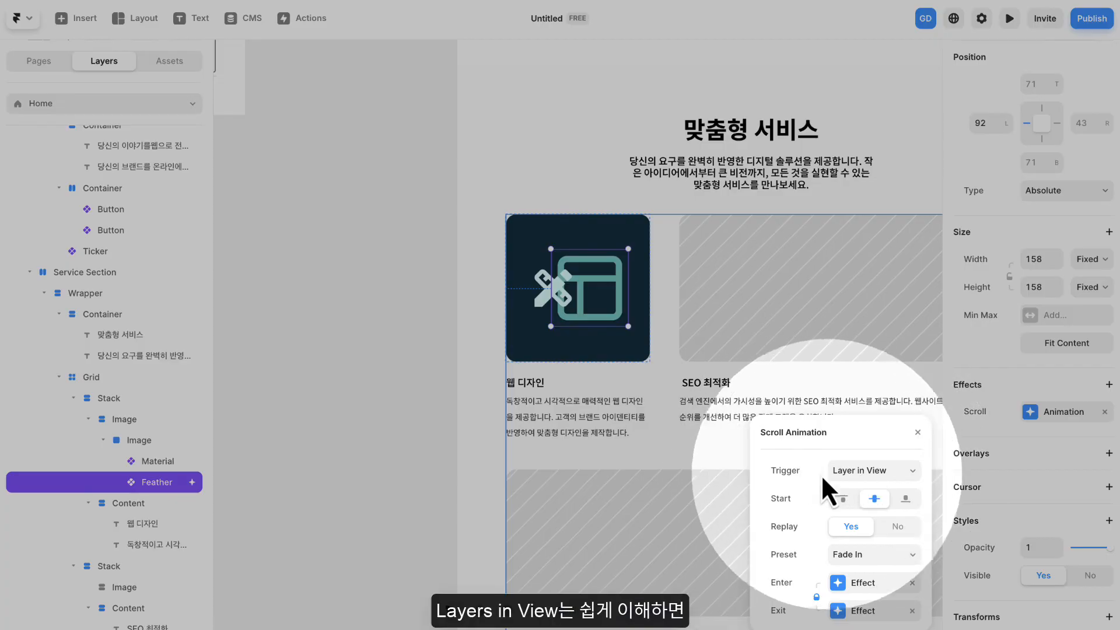
click(860, 470)
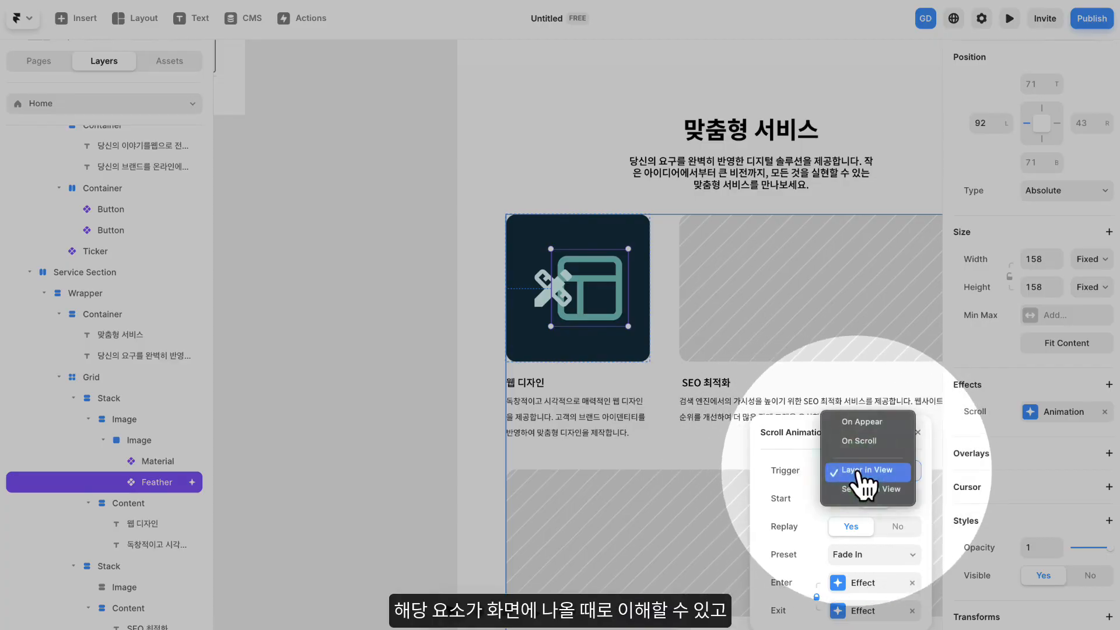
click(872, 474)
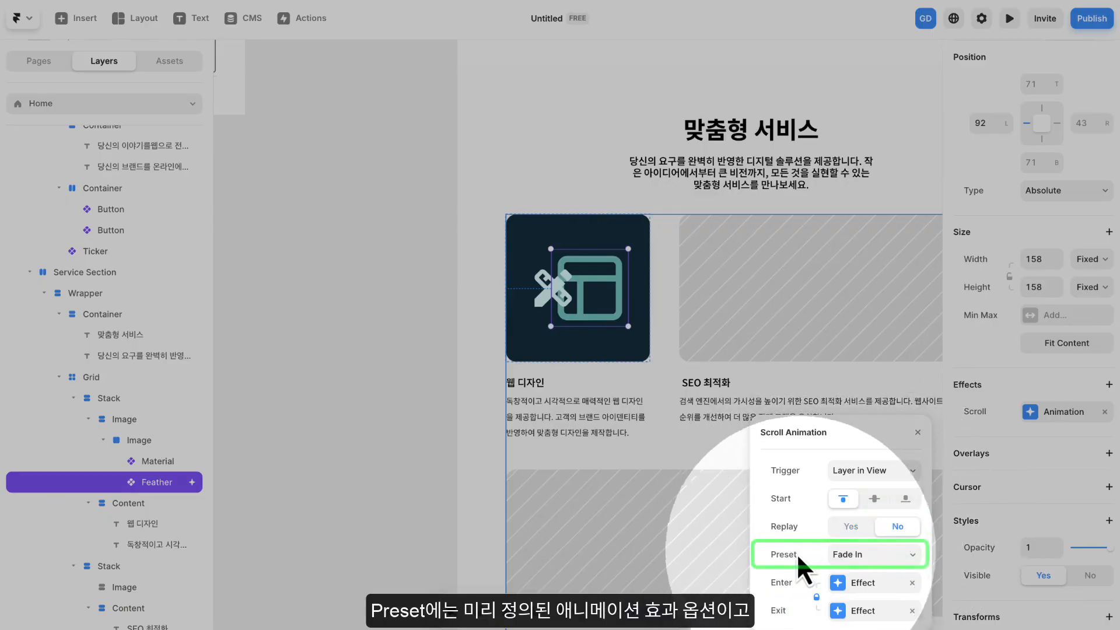
click(867, 563)
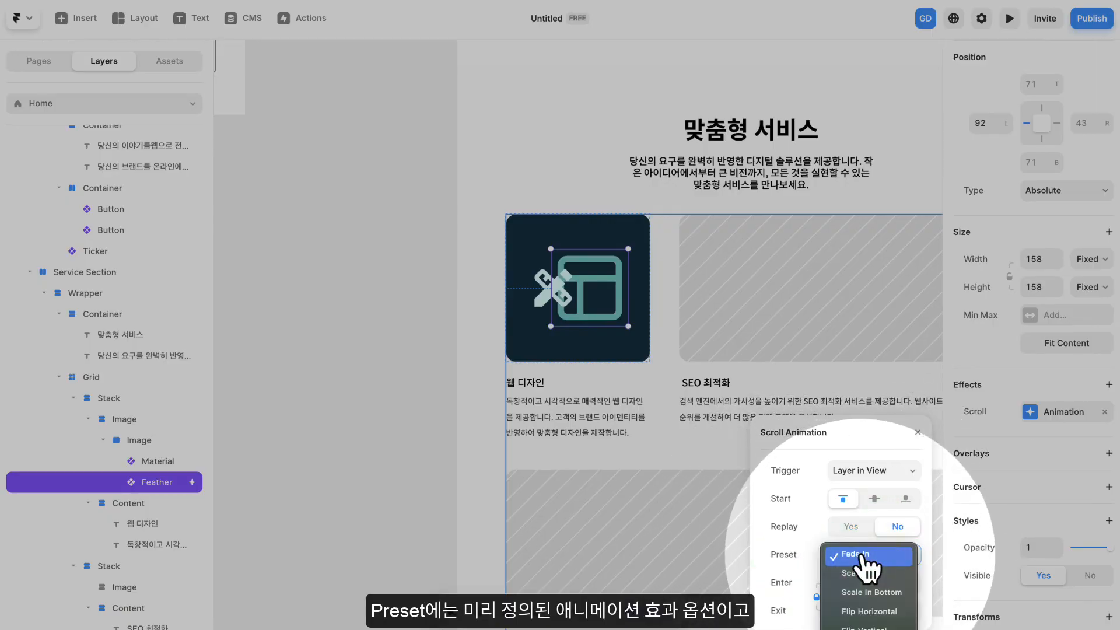
scroll(867, 606, down, 1)
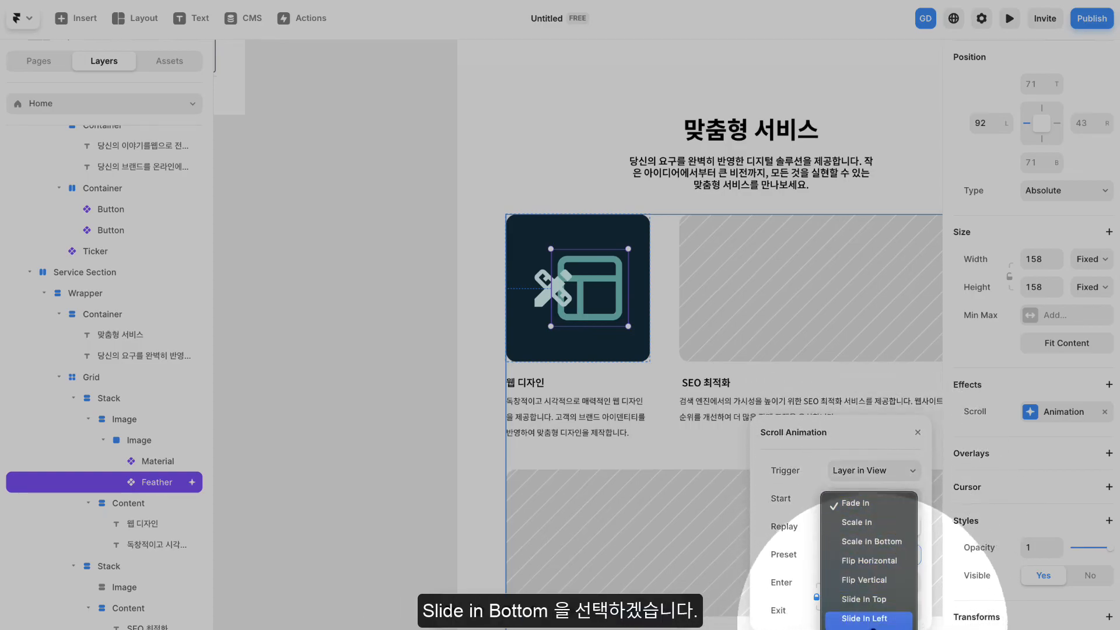
click(884, 561)
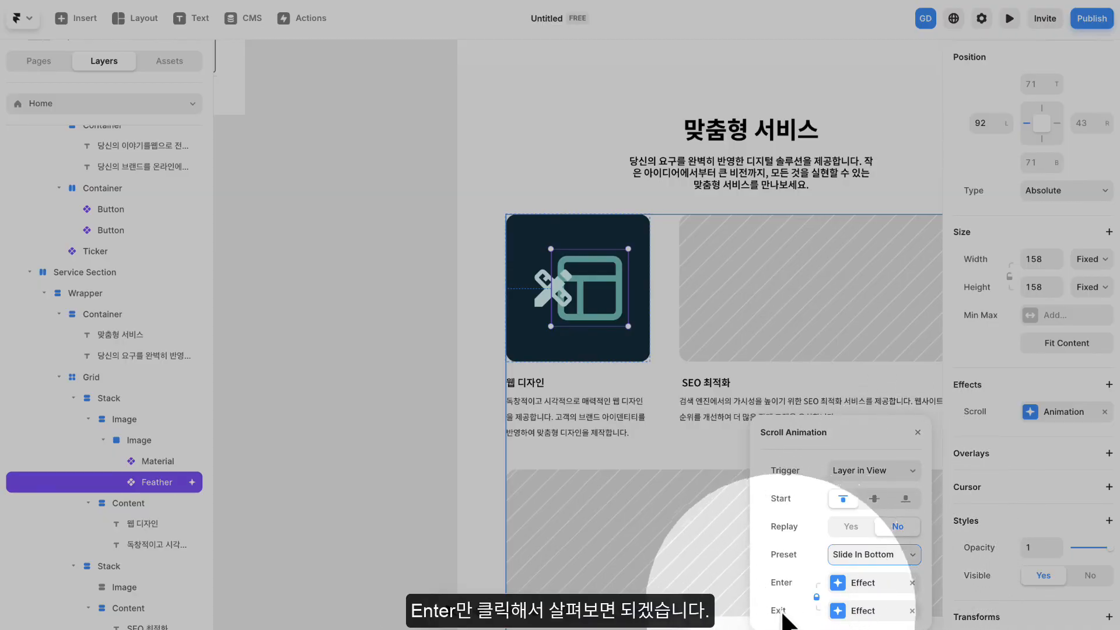
- Open the transition settings of the Enter effect and examine the available Ease curve options
click(873, 585)
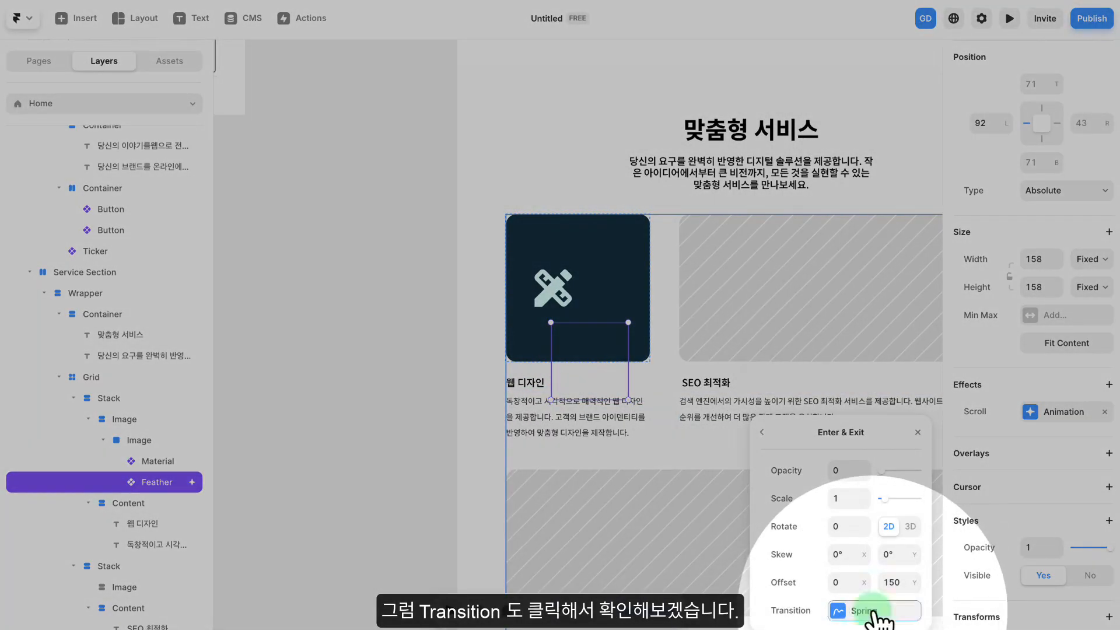
click(859, 610)
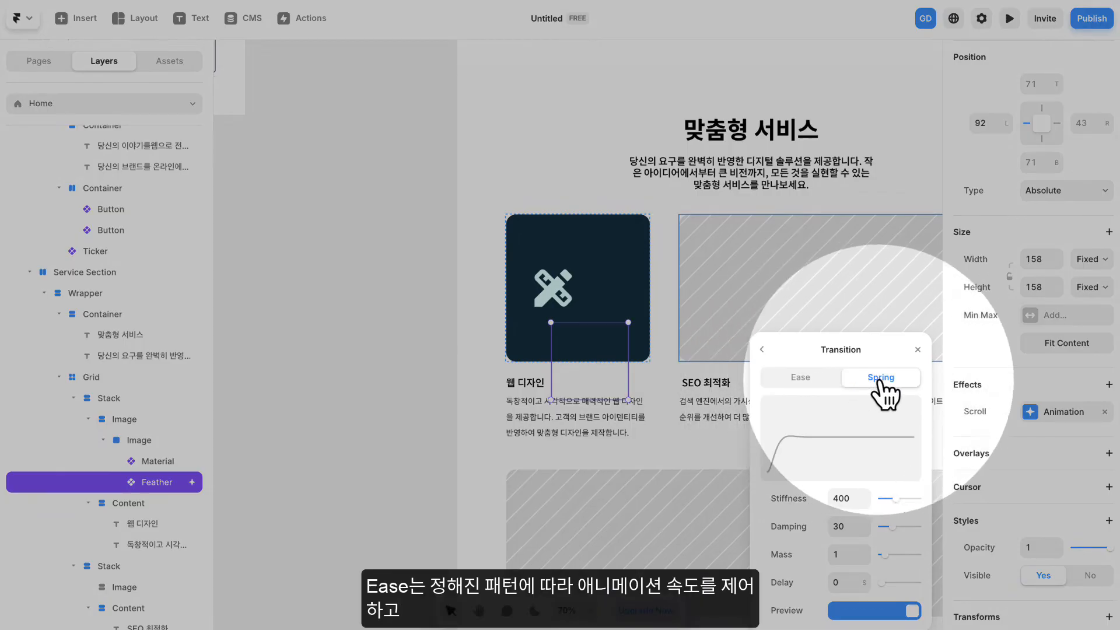
click(815, 386)
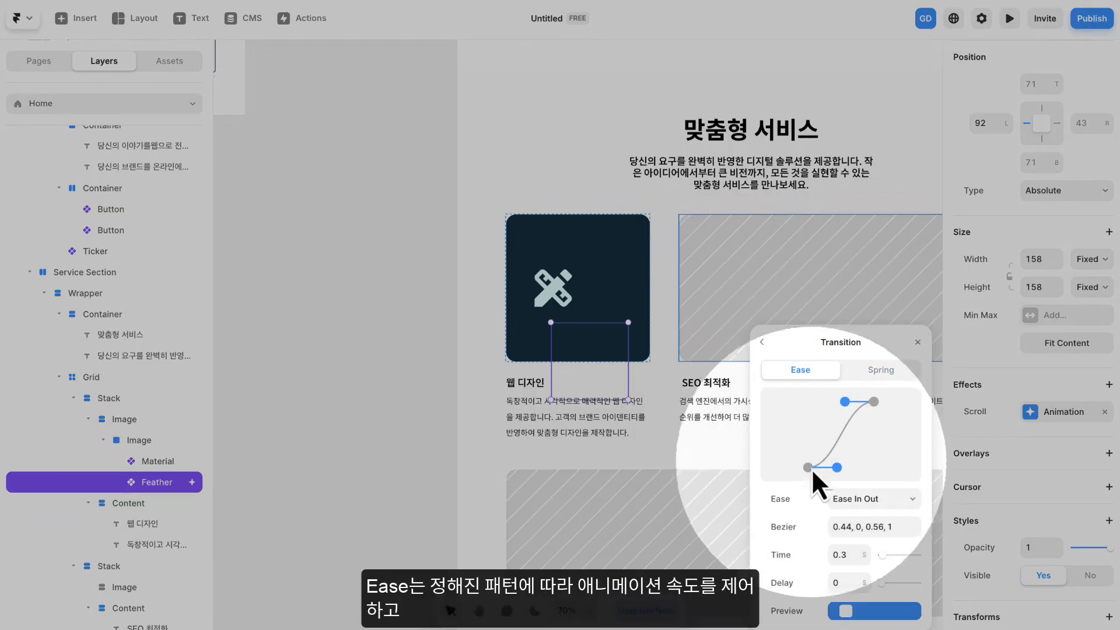
click(835, 498)
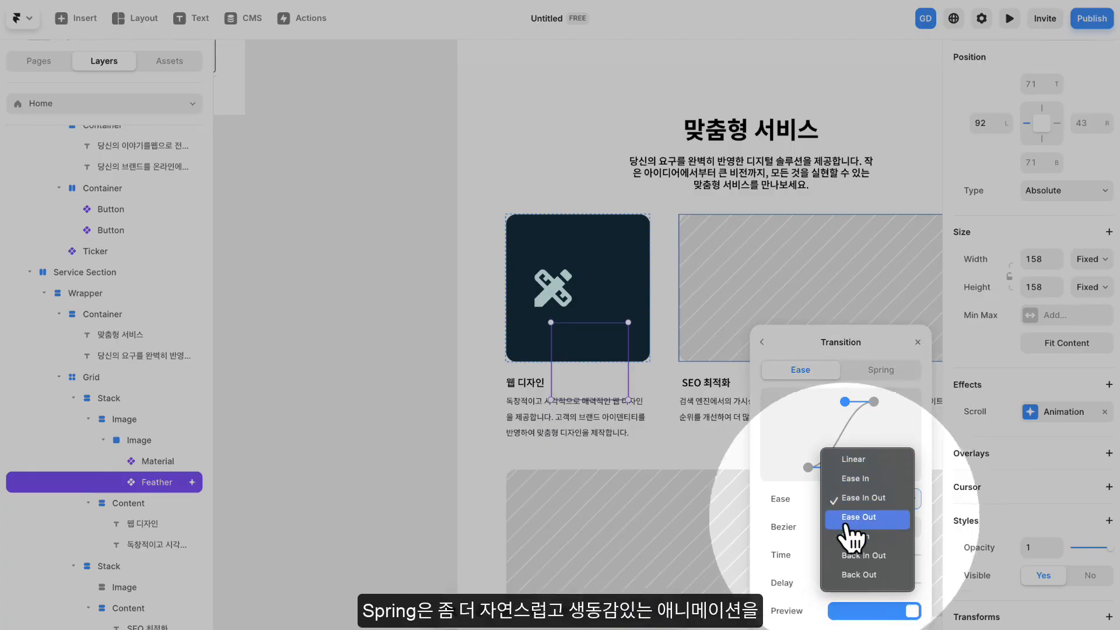
click(785, 504)
- Set the Enter effect's transition to Spring with stiffness 300, damping 25 and mass 3, and play its sample motion
click(872, 371)
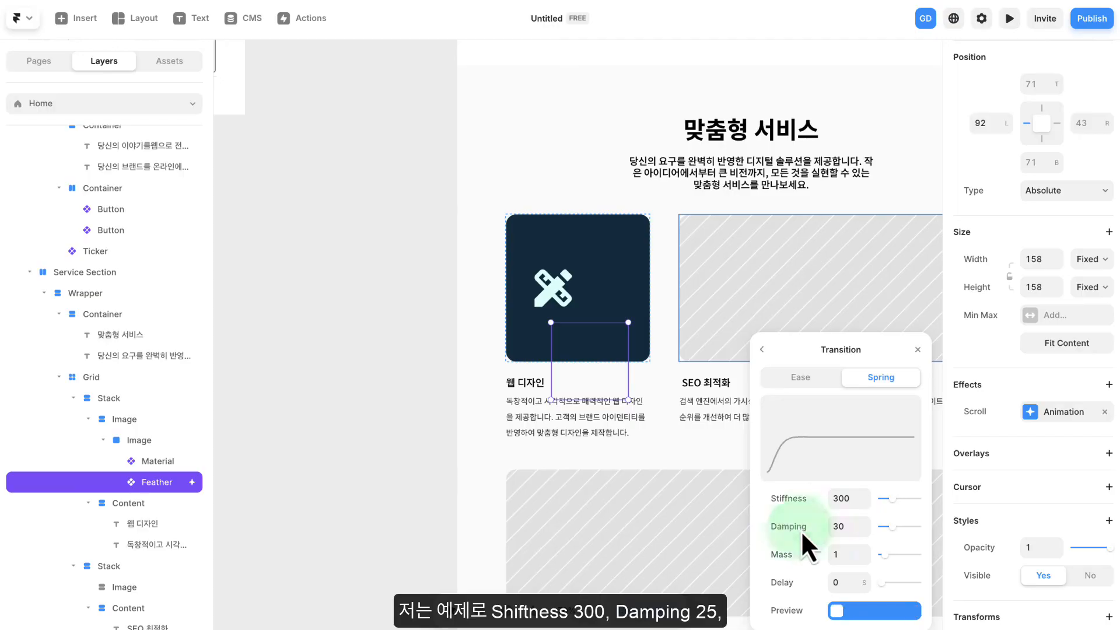
click(845, 525)
text(25)
click(840, 554)
text(3)
key(Return)
click(832, 610)
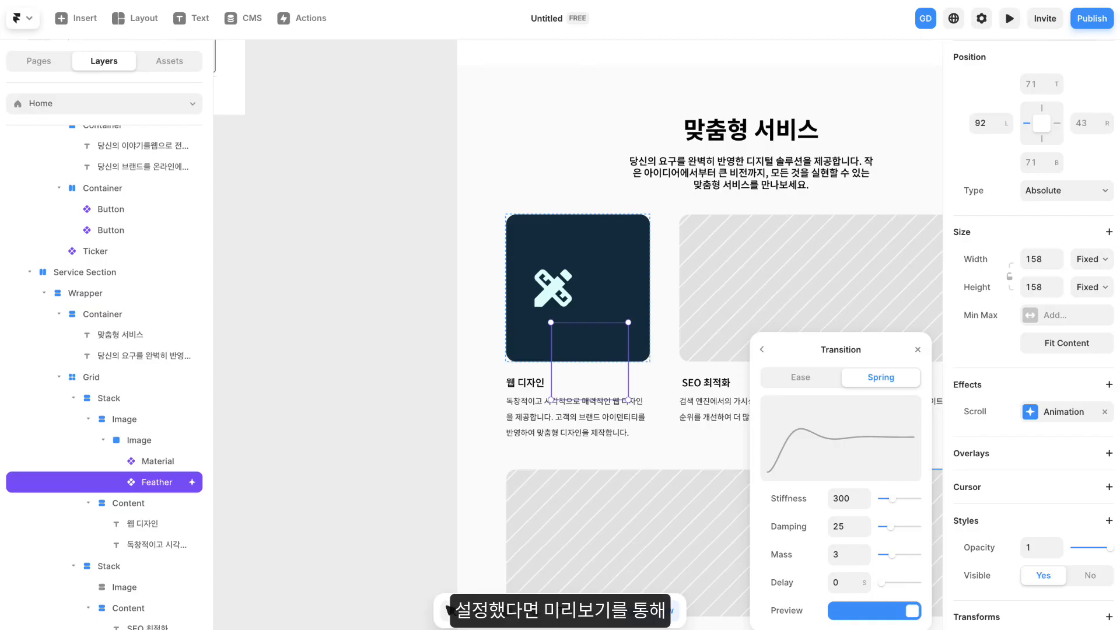
- Preview the page, reload it to check the layout icon's scroll animation in the Service Section, and return to editing
click(361, 146)
scroll(609, 264, down, 5)
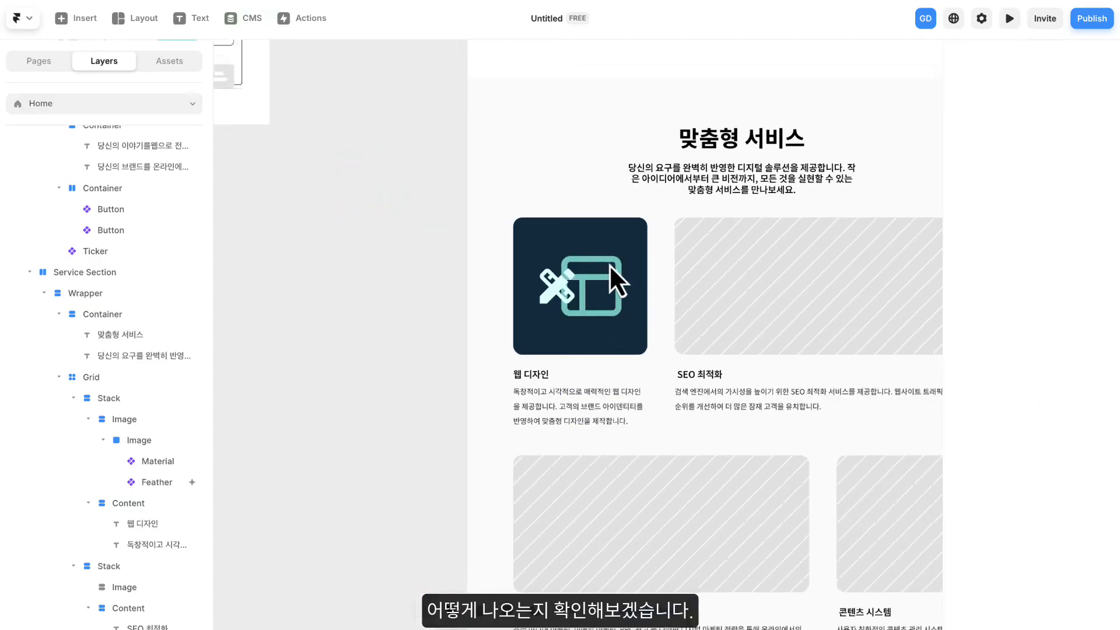
drag(568, 153, 516, 376)
click(481, 44)
scroll(652, 264, down, 5)
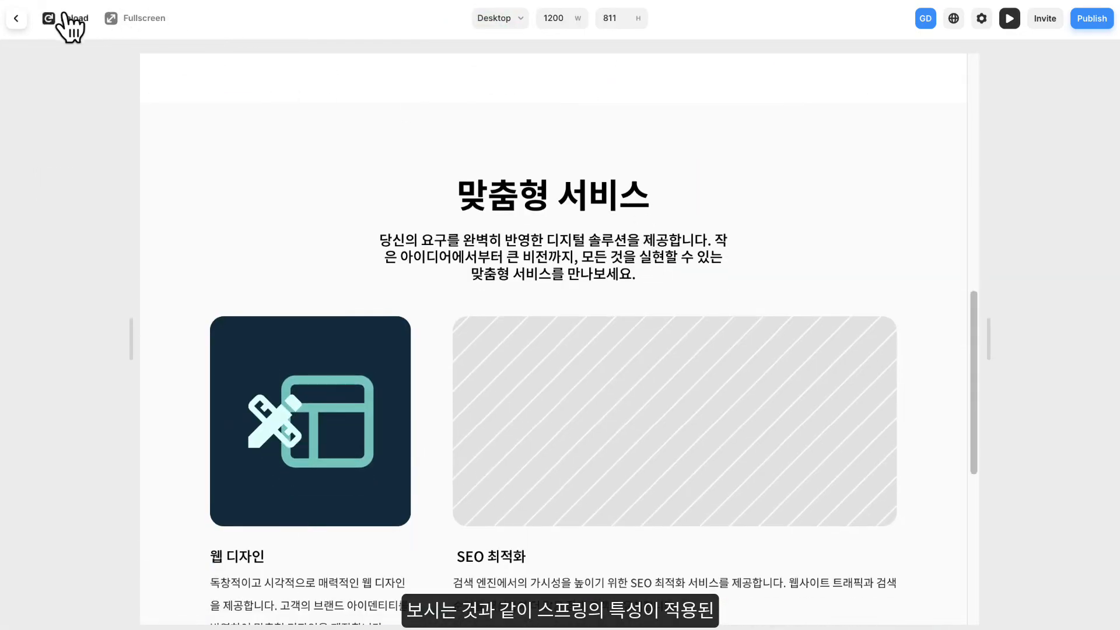
click(65, 17)
scroll(338, 209, down, 5)
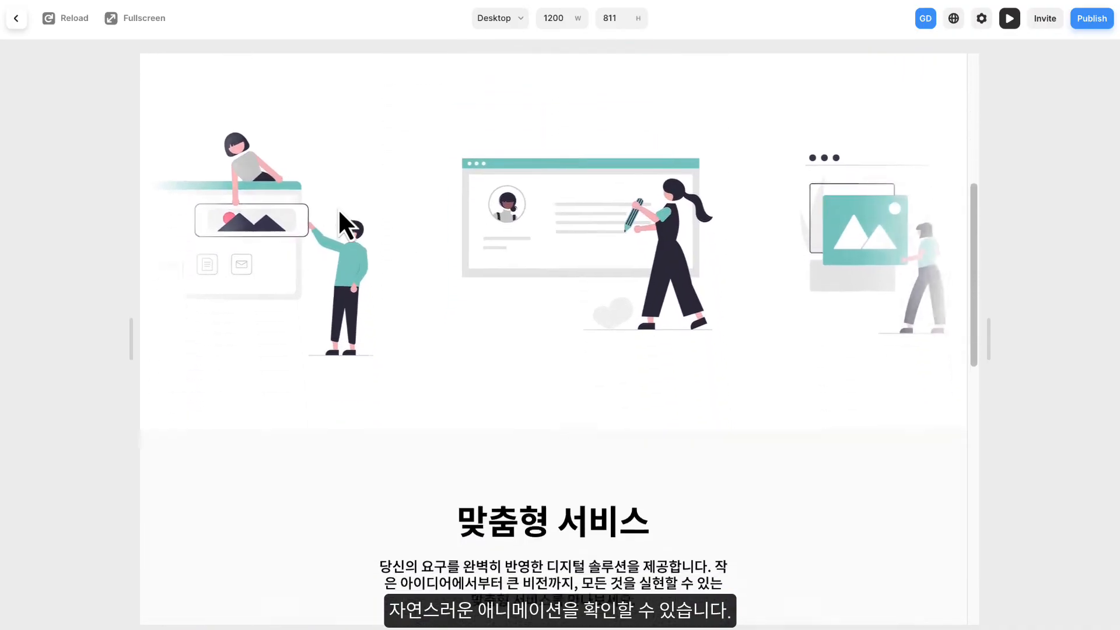
scroll(338, 208, down, 5)
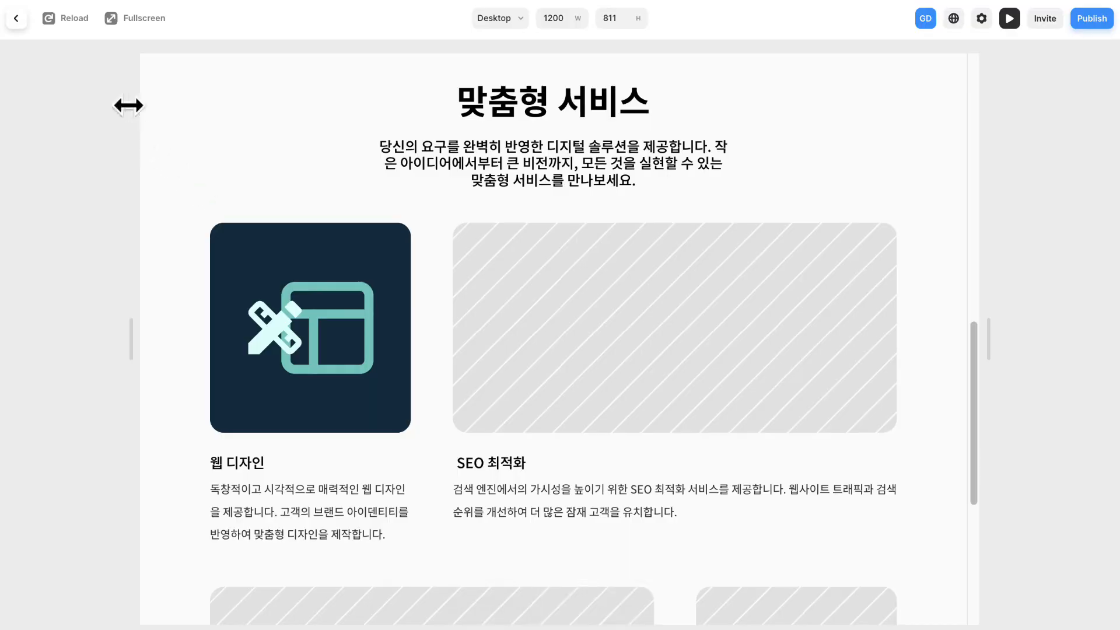
click(17, 18)
- Switch the Enter effect's transition of the layout icon's scroll animation to Ease with the Linear curve
scroll(465, 359, down, 5)
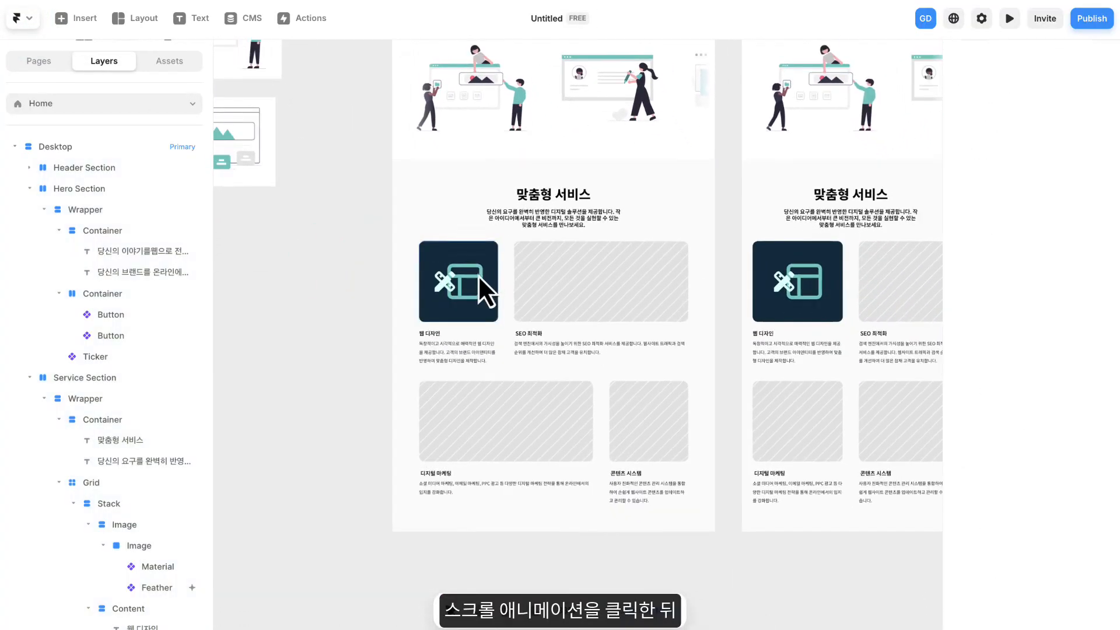
scroll(479, 274, up, 2)
click(480, 278)
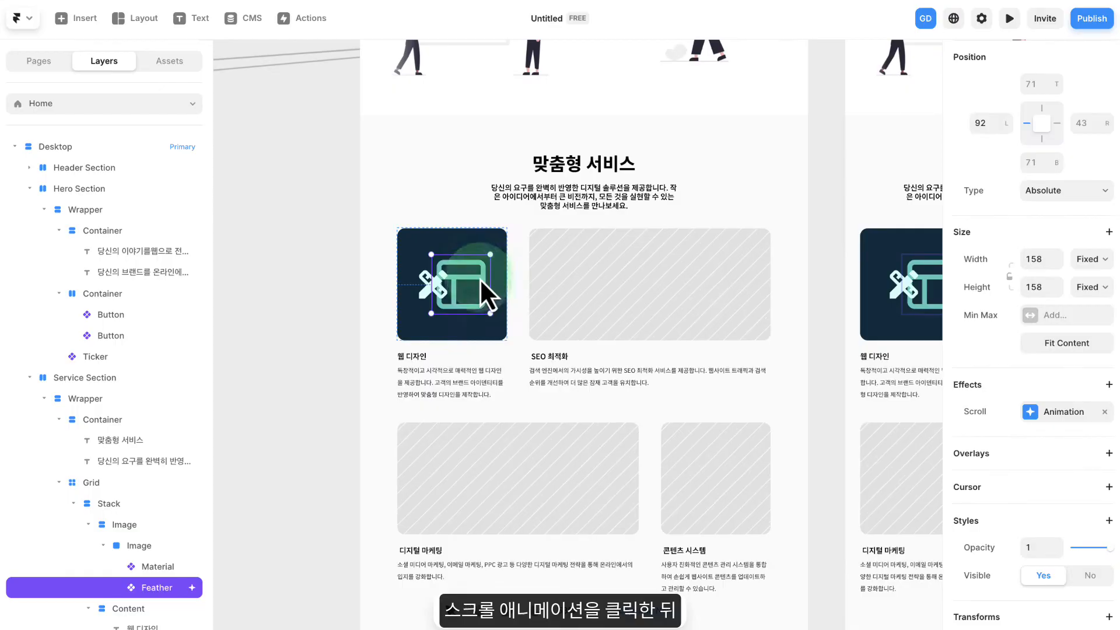
click(1059, 412)
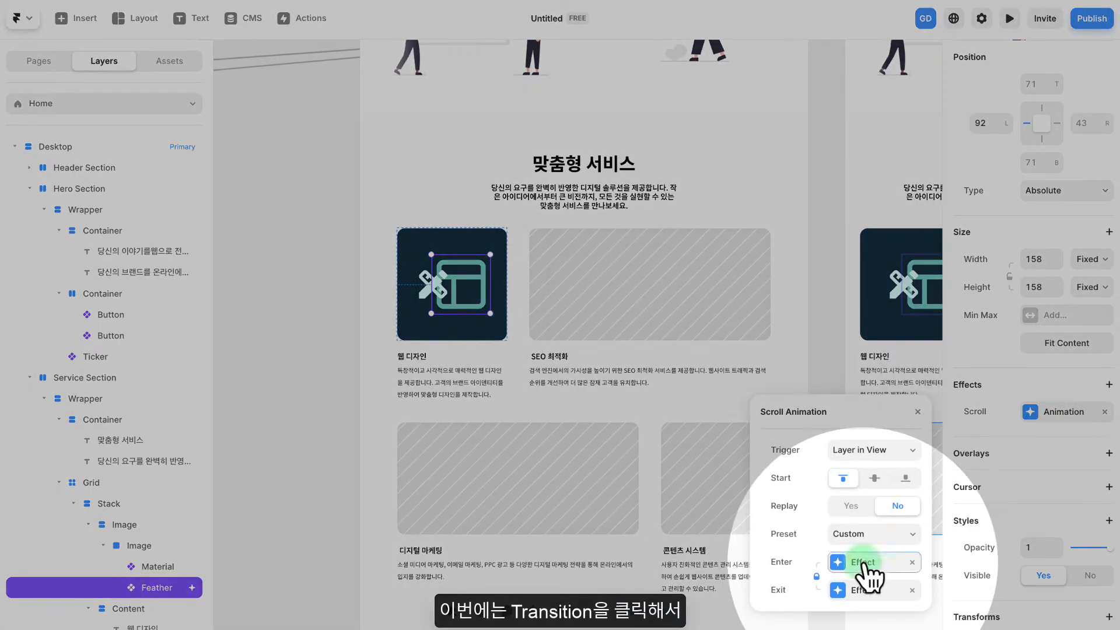
click(868, 560)
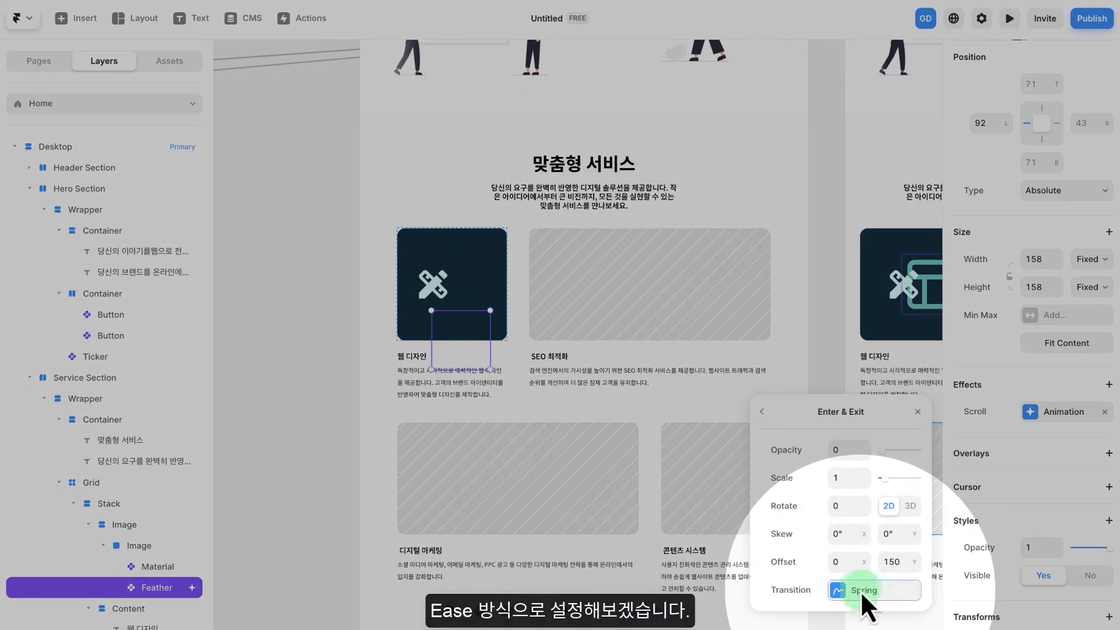
click(866, 592)
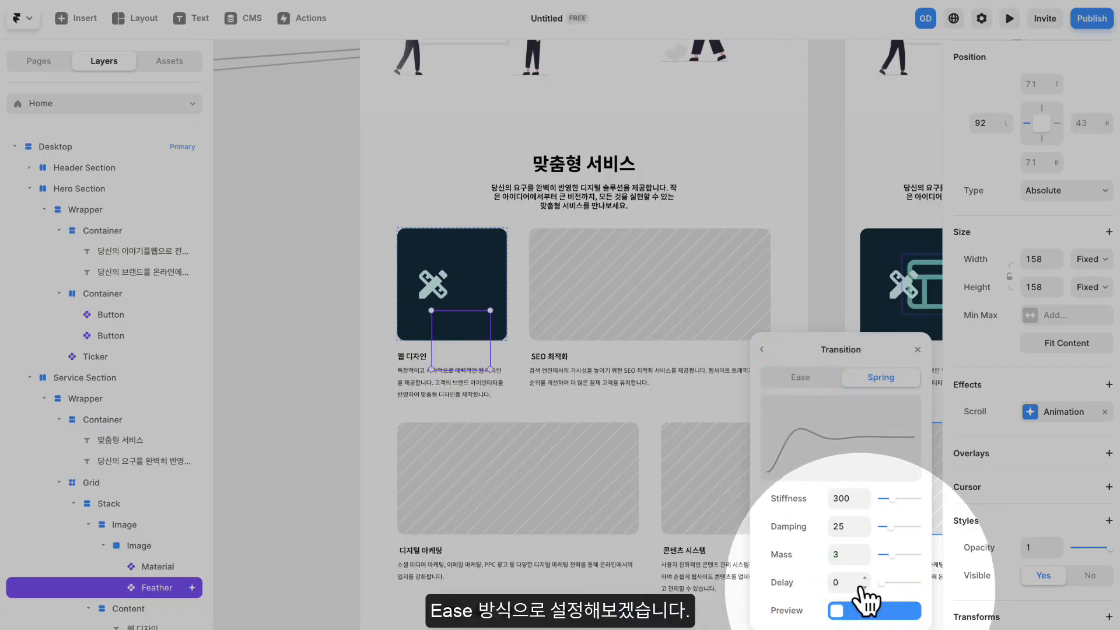
click(801, 379)
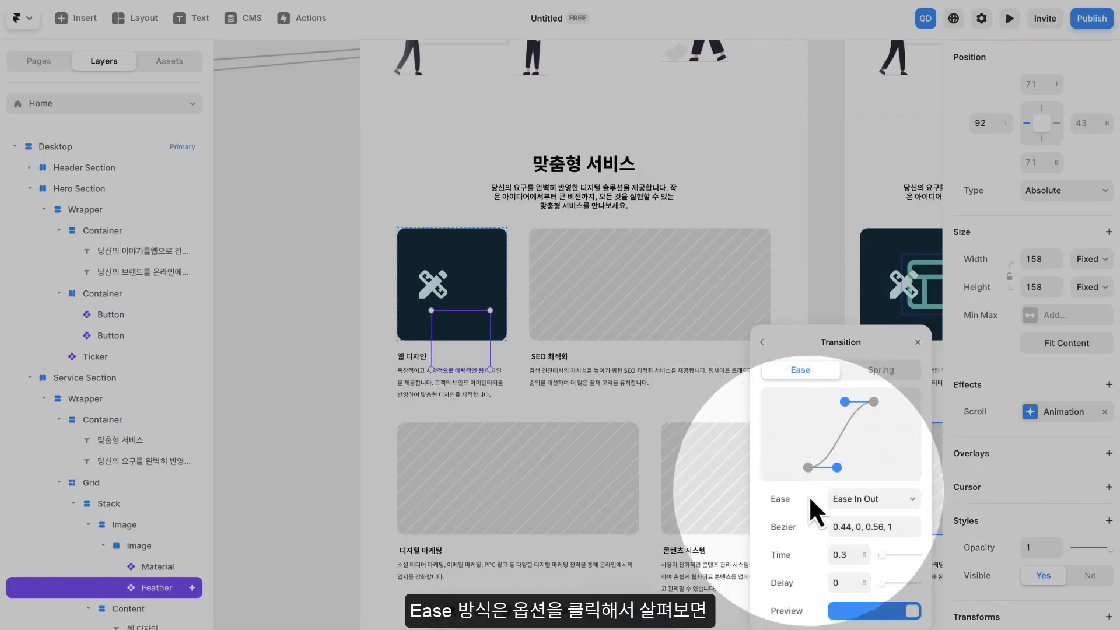
click(840, 499)
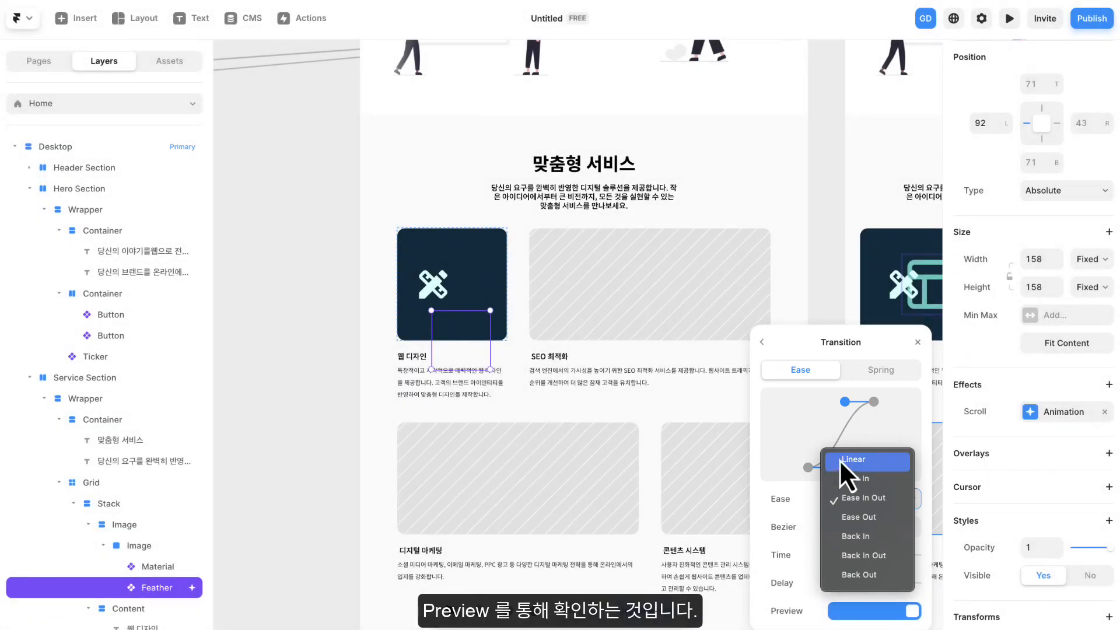
click(842, 460)
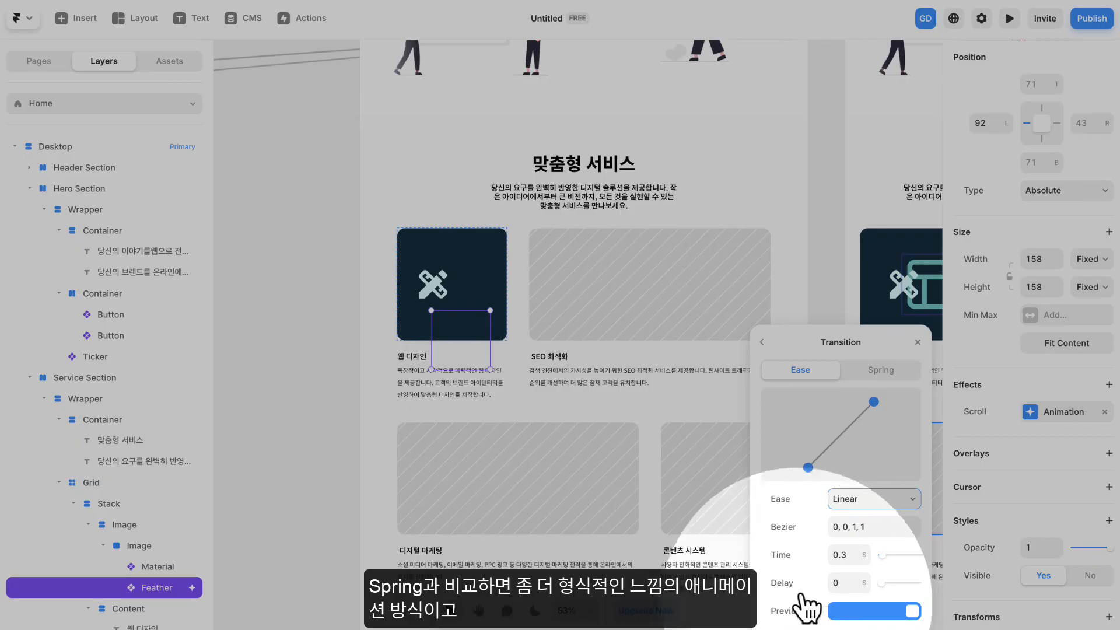
- Review the other Ease curve options, keep Linear, and set the transition's time to 3 seconds
click(846, 505)
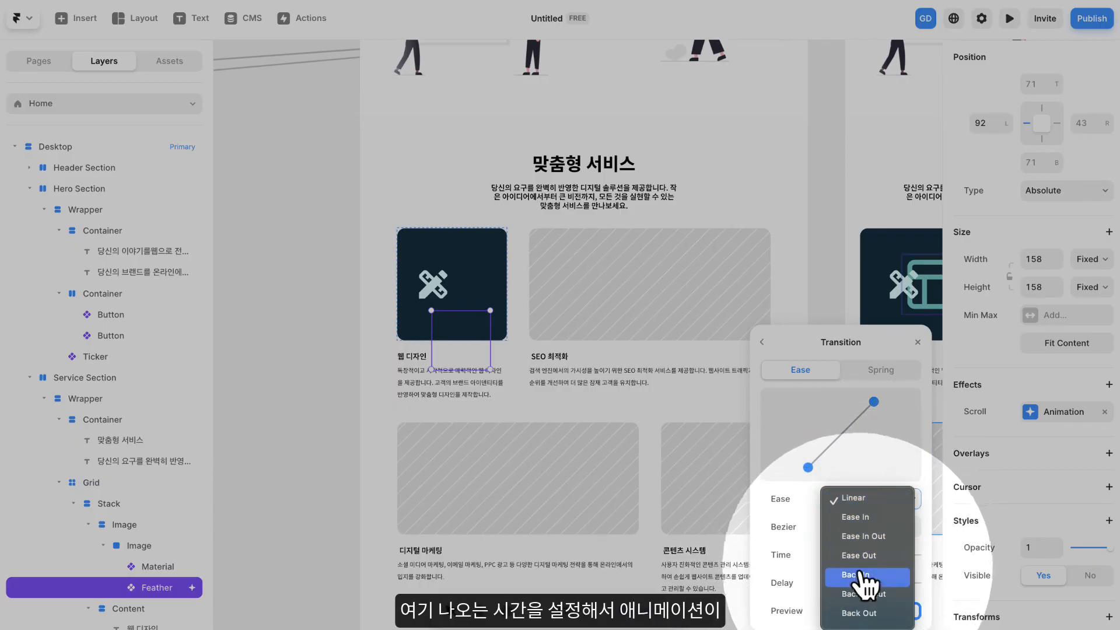
click(863, 505)
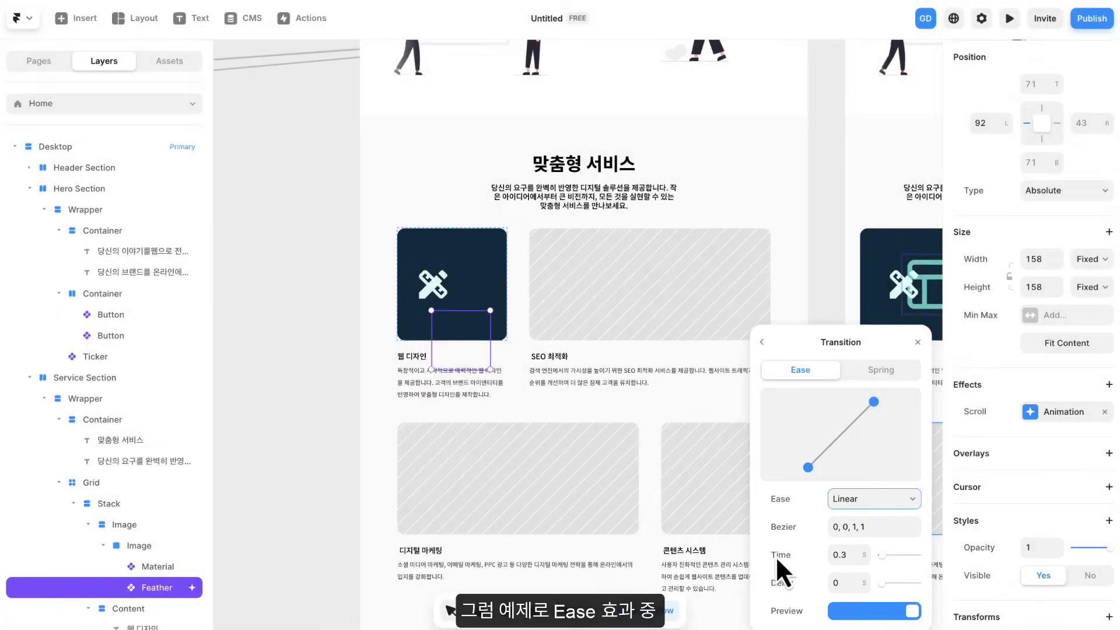
click(856, 502)
click(857, 501)
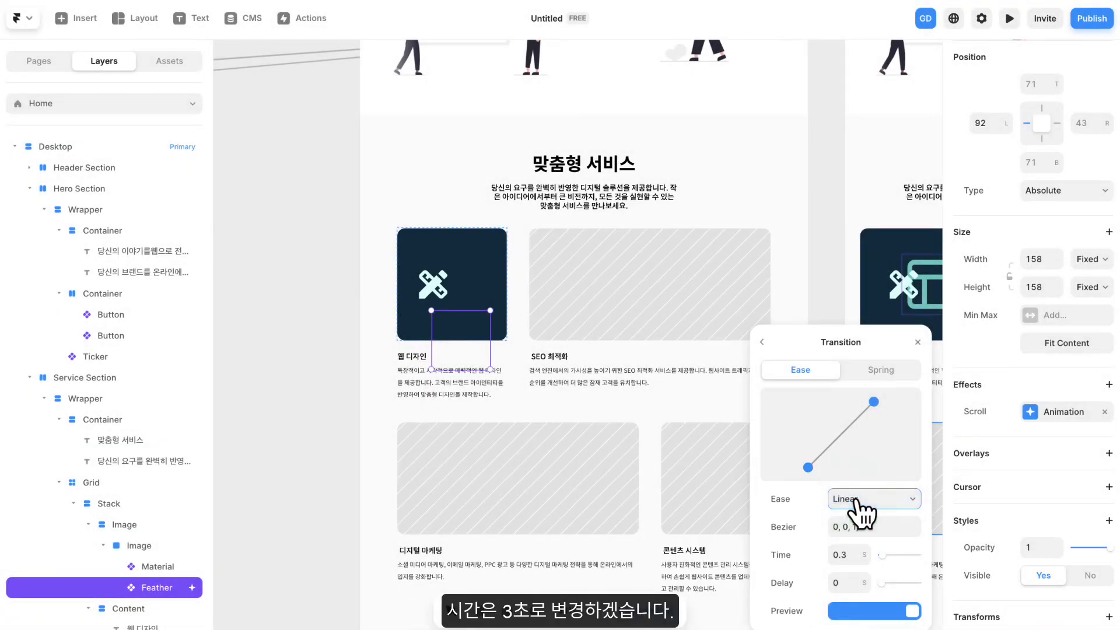
text(3)
click(814, 554)
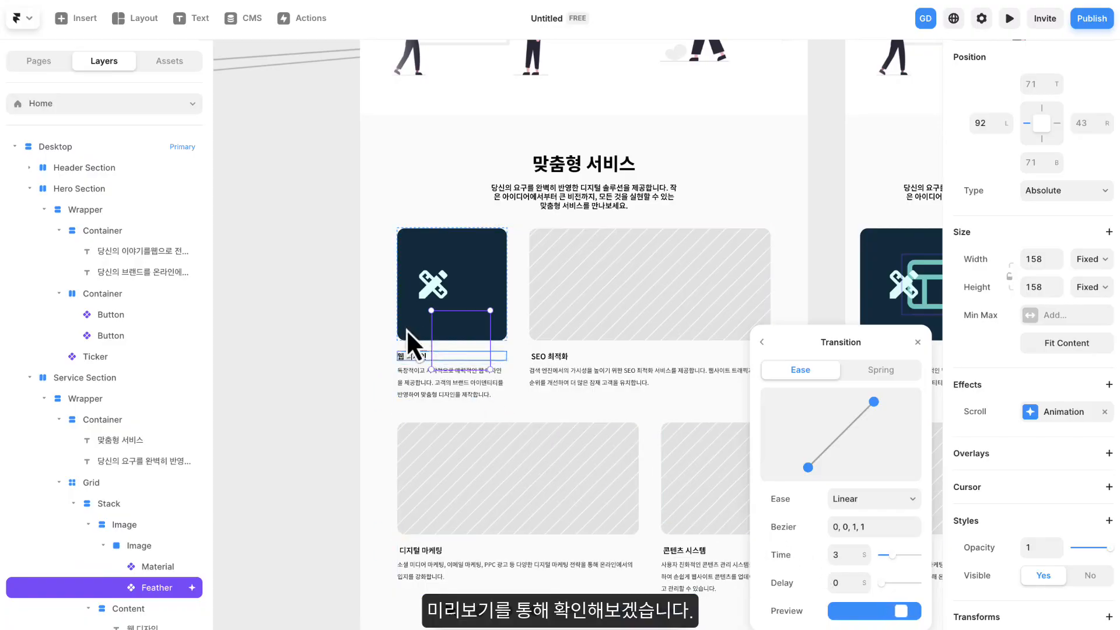
- Preview the page down to the Service Section to check the layout icon's linear scroll animation, and return to editing
click(349, 285)
scroll(519, 279, up, 3)
scroll(523, 275, down, 5)
scroll(498, 169, up, 3)
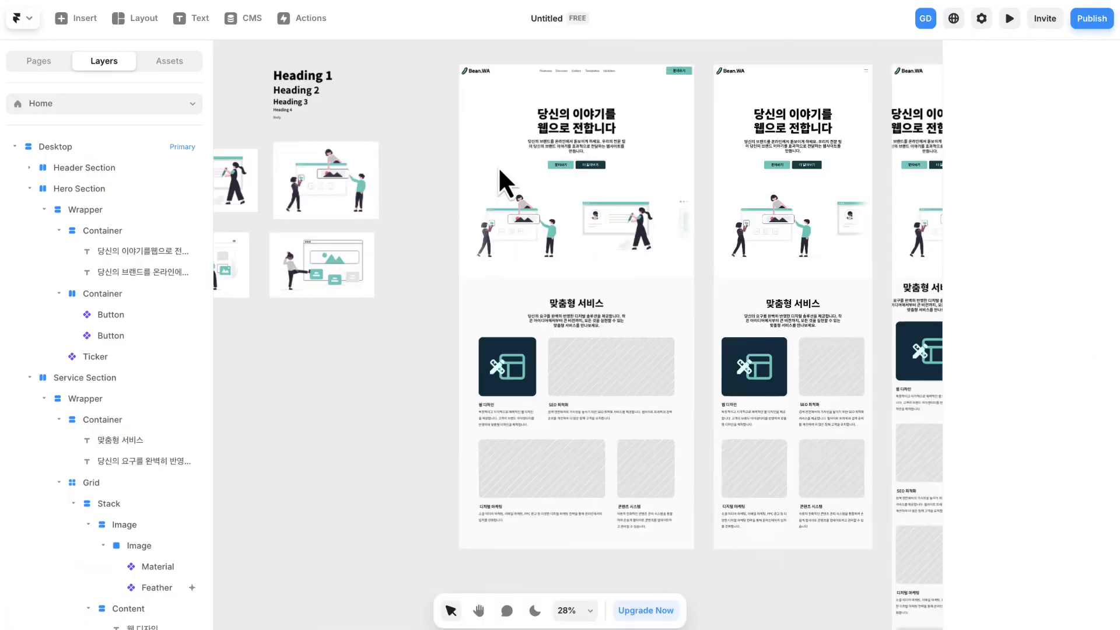
click(474, 44)
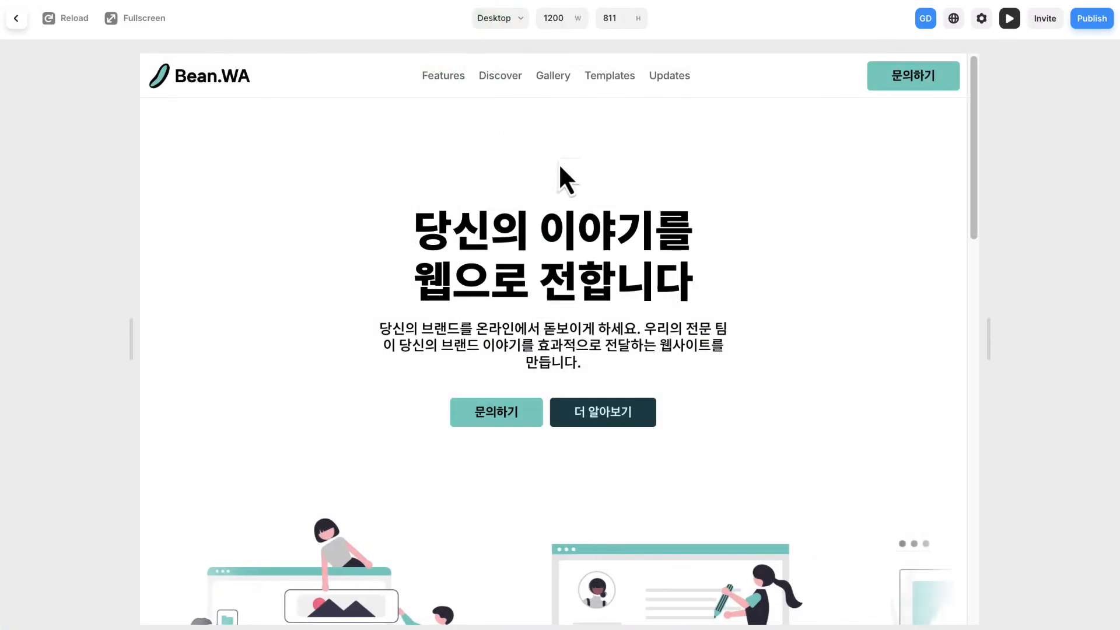
scroll(589, 310, down, 5)
scroll(591, 308, down, 2)
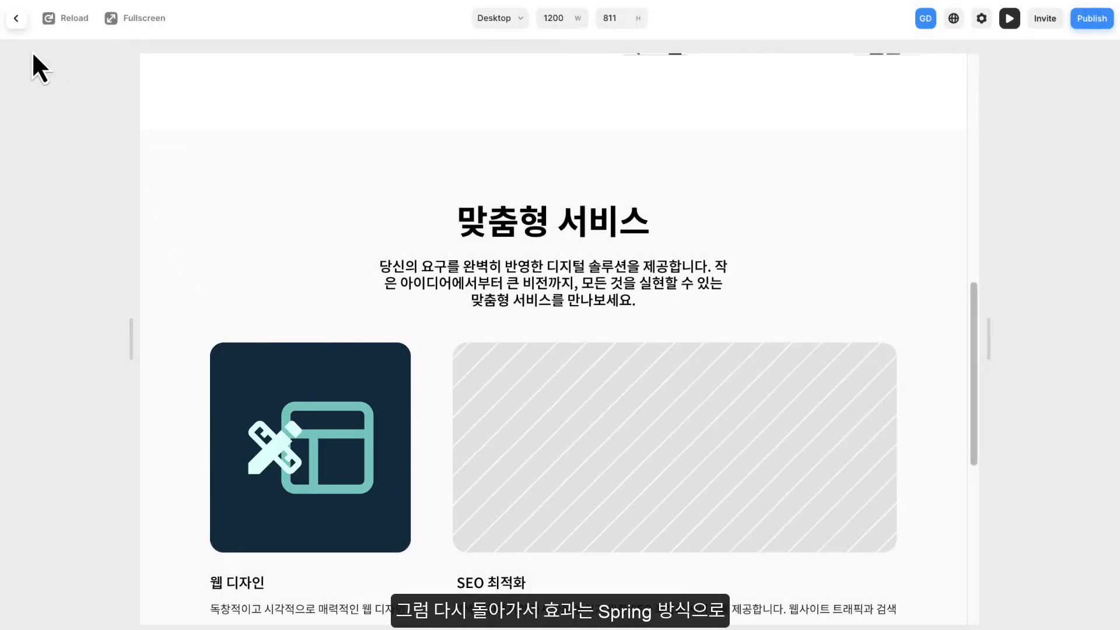
click(16, 19)
- Set the Enter effect's transition of the layout icon's scroll animation back to Spring and close the effect settings
scroll(538, 366, up, 5)
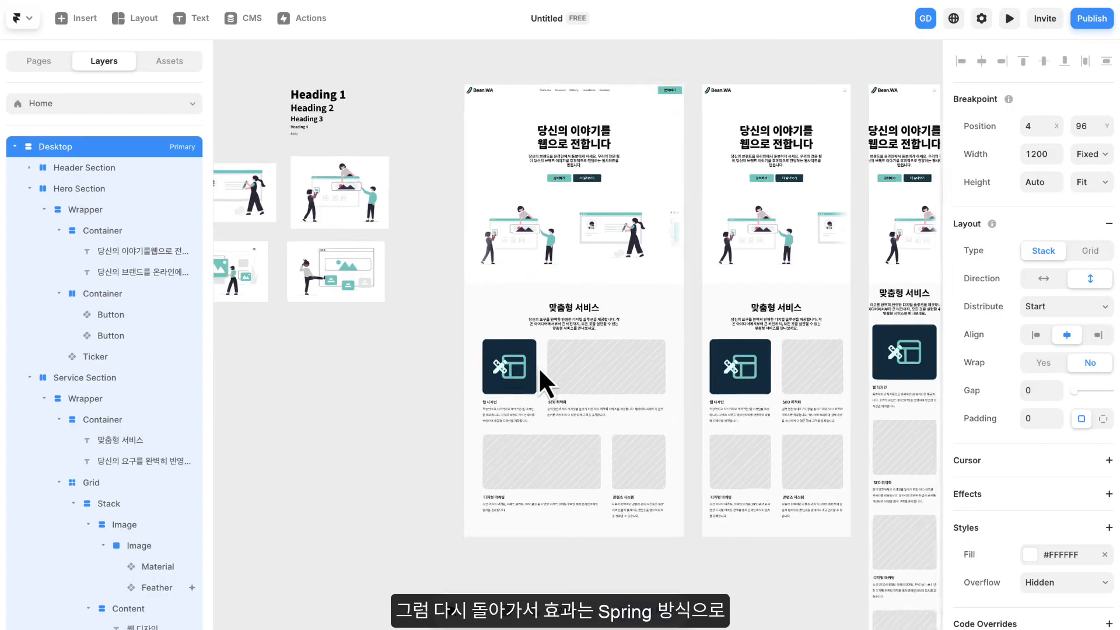
click(493, 358)
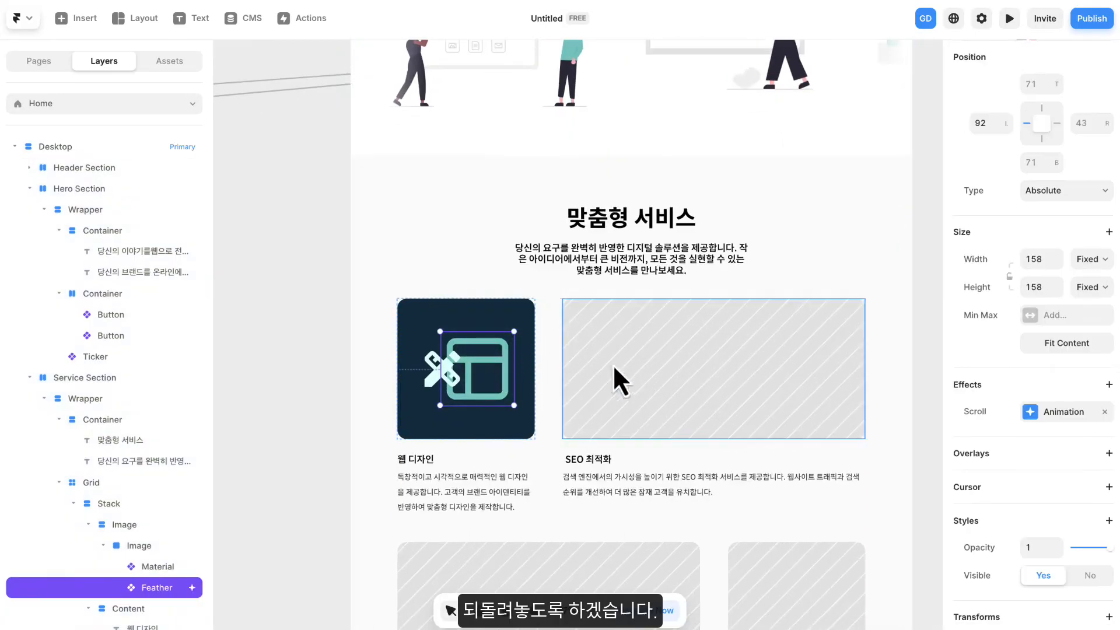
click(1052, 412)
click(868, 561)
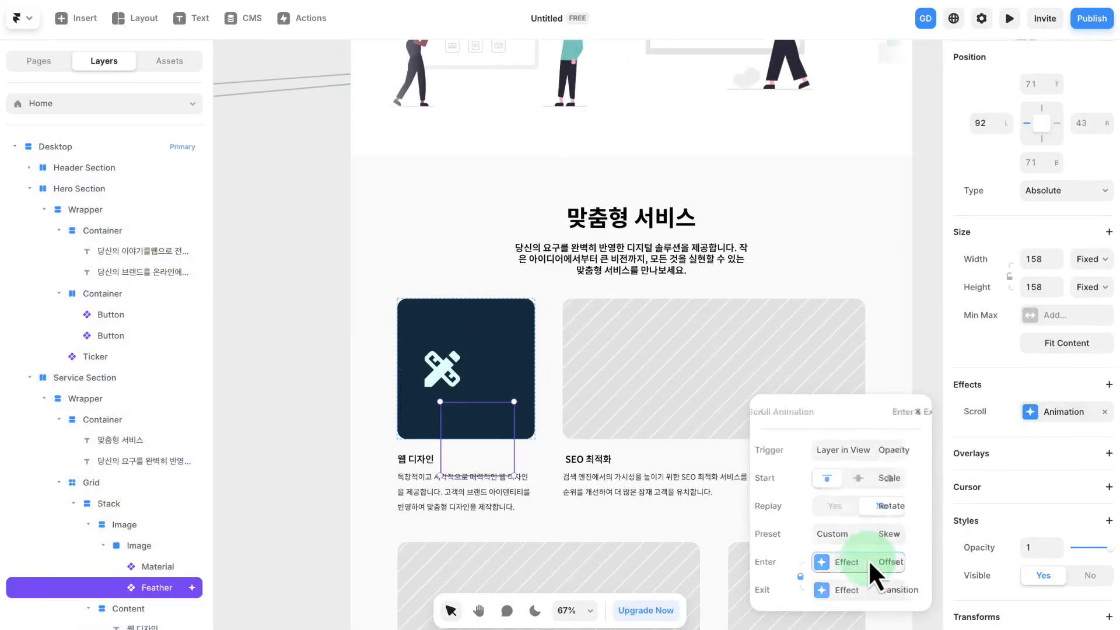
click(857, 590)
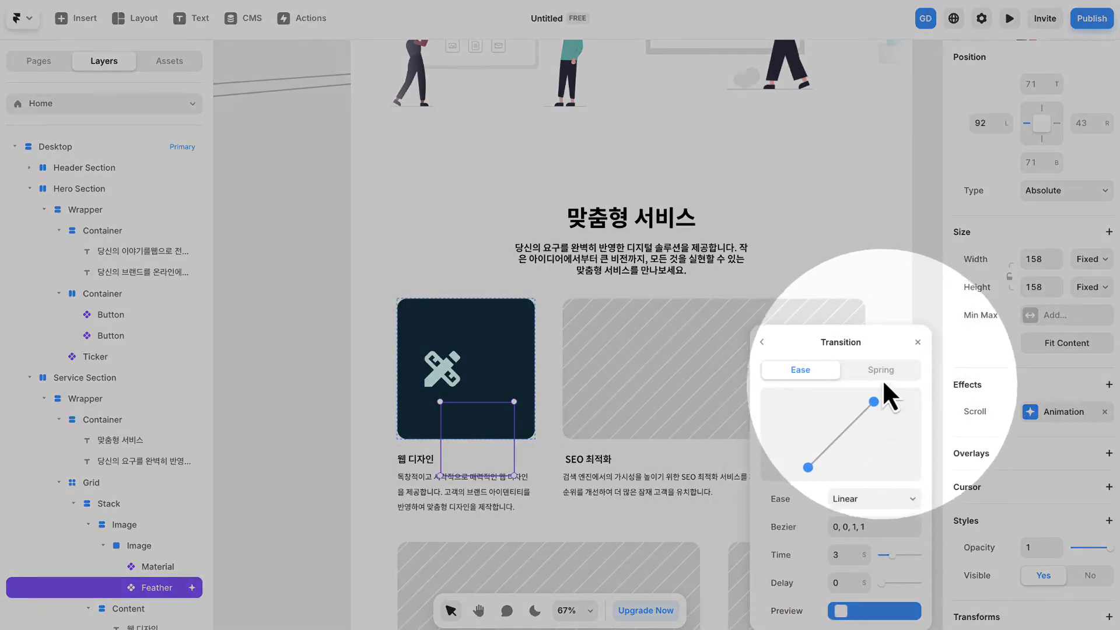
click(881, 369)
click(919, 355)
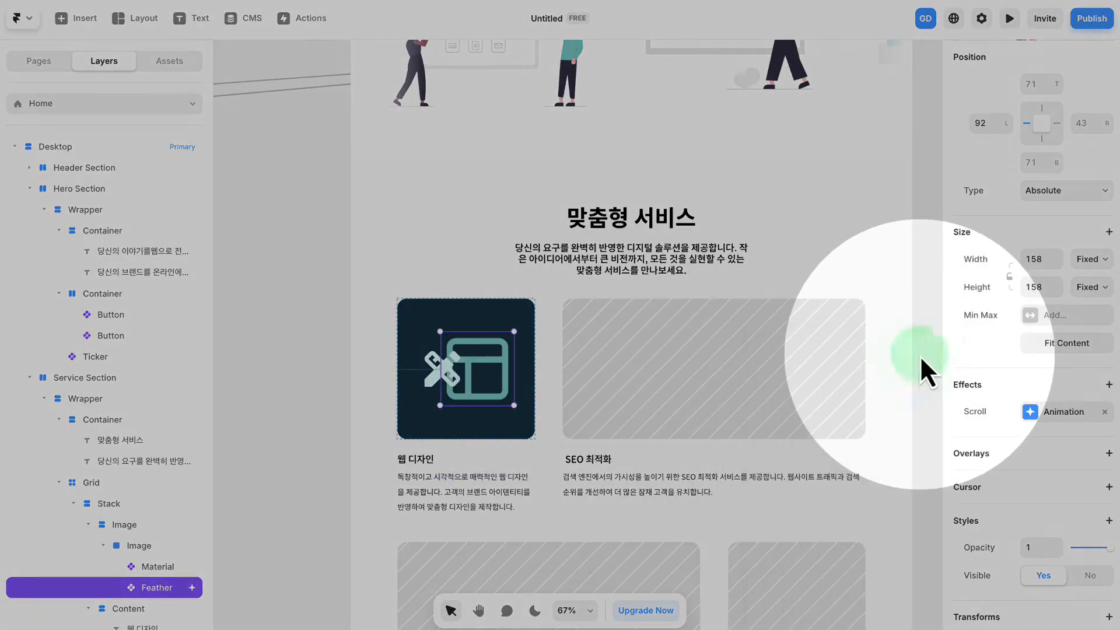
click(920, 355)
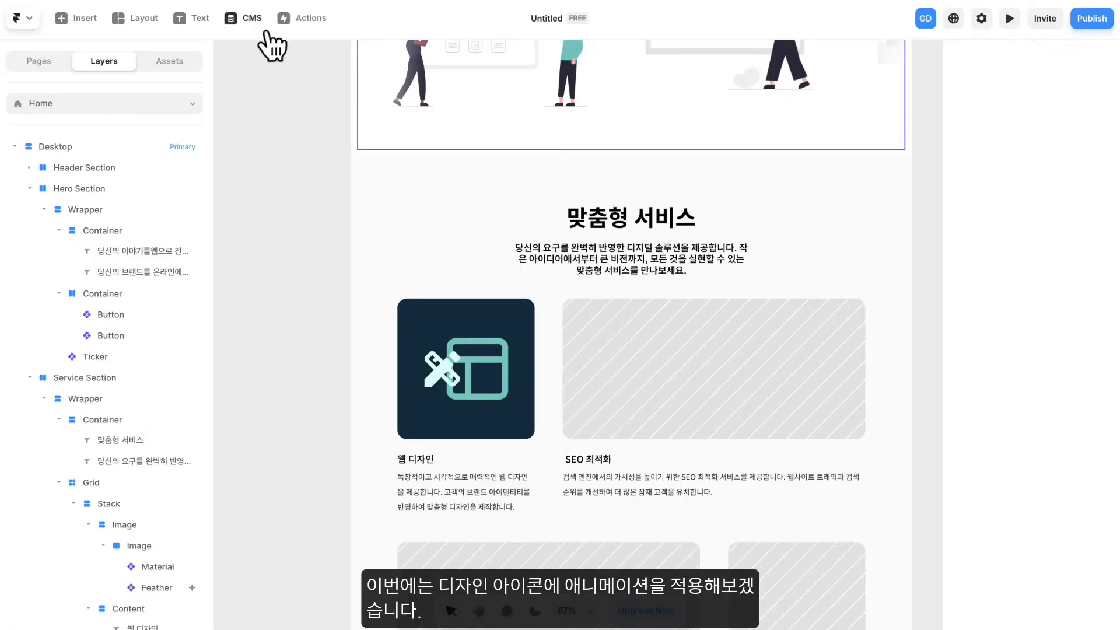
- Add a Scroll Animation effect to the pencil-and-ruler design icon in the first service card
drag(306, 378, 313, 262)
click(442, 286)
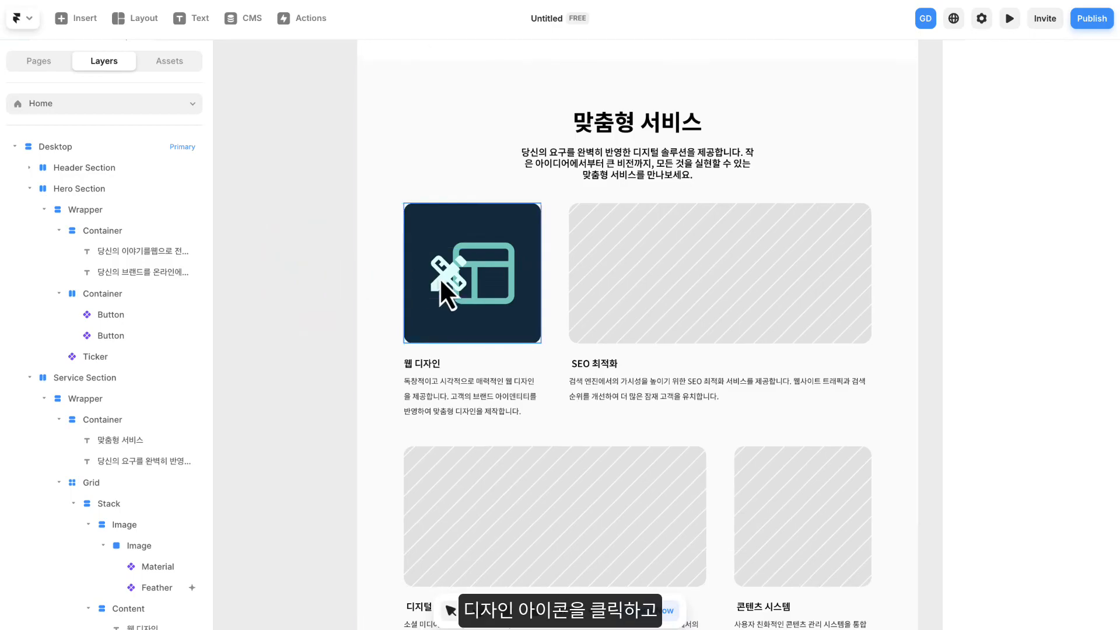
click(443, 281)
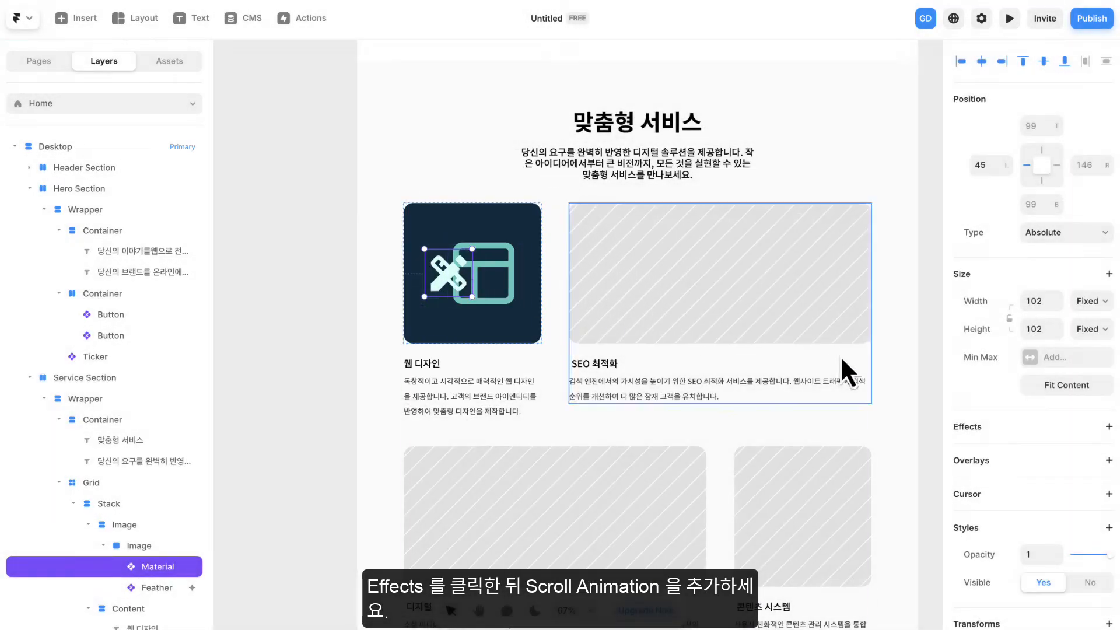
click(1001, 425)
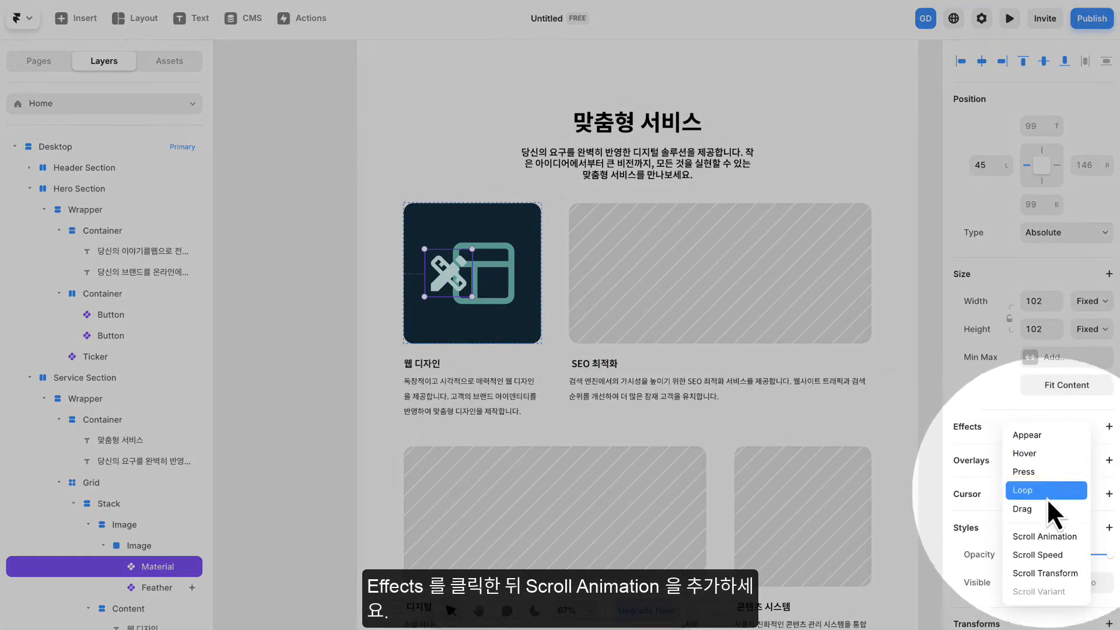
click(1042, 537)
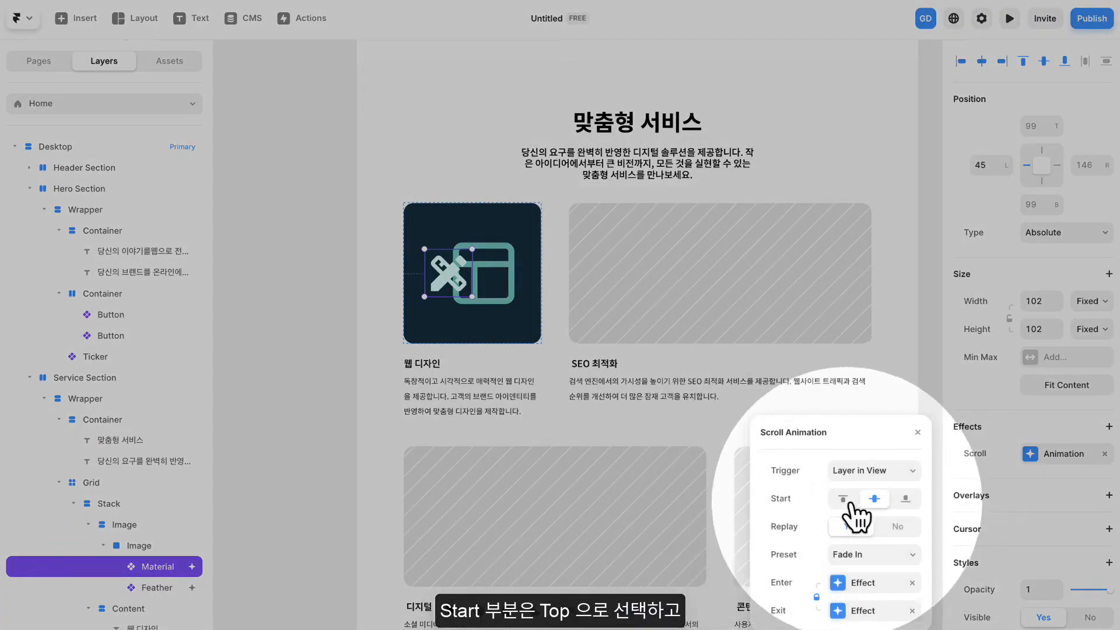
- Configure the design icon's scroll animation with Start at the top, Replay No and the Slide In Left preset
click(844, 500)
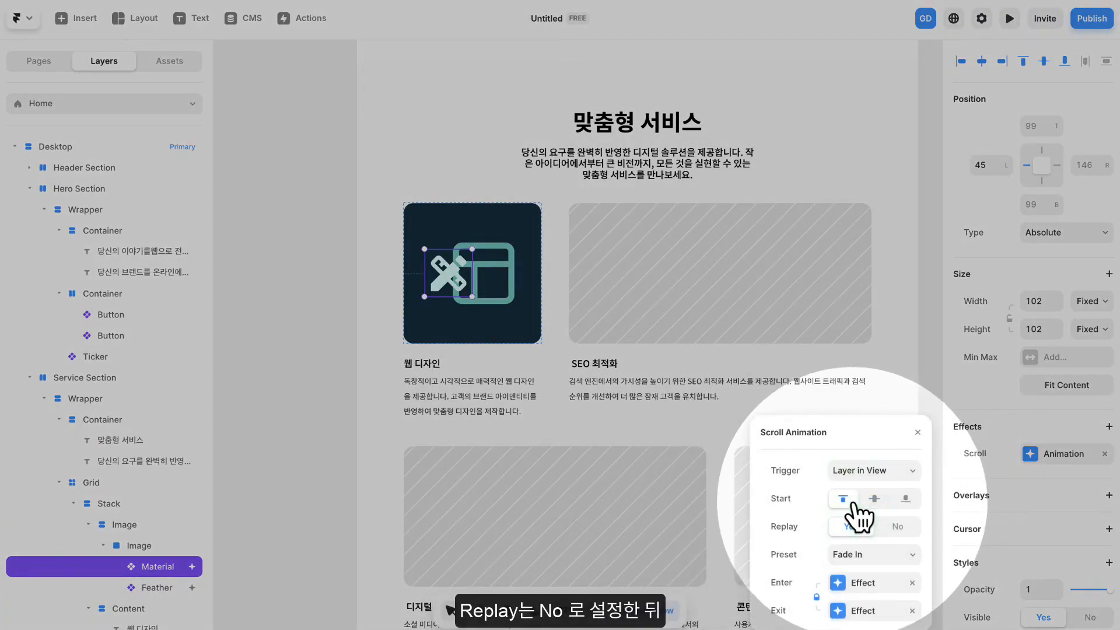
click(899, 527)
click(851, 554)
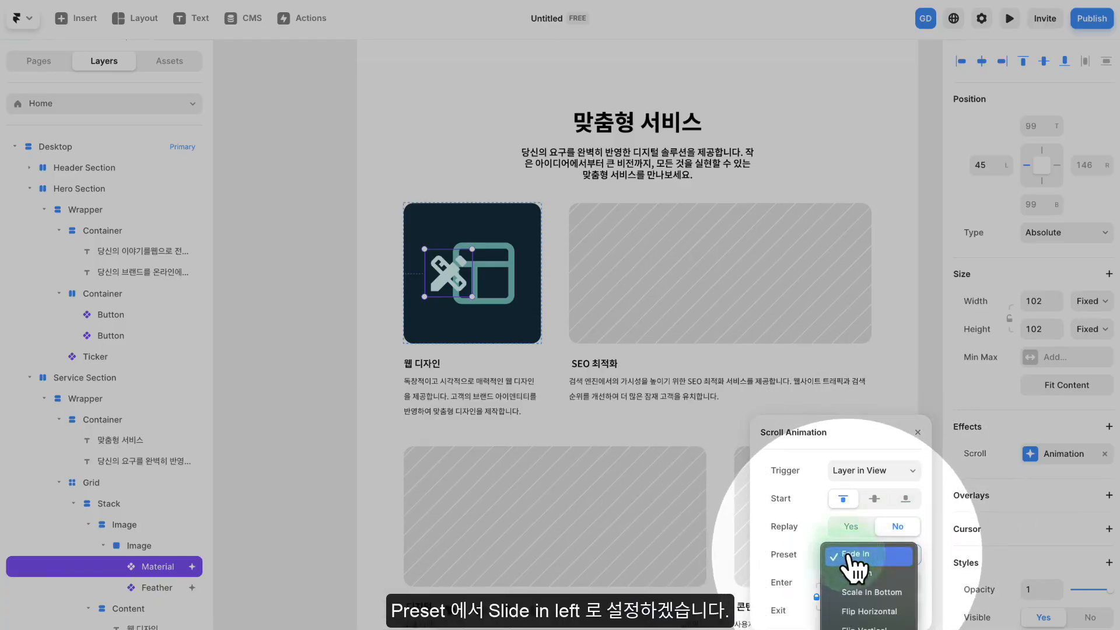
scroll(860, 586, down, 3)
click(858, 617)
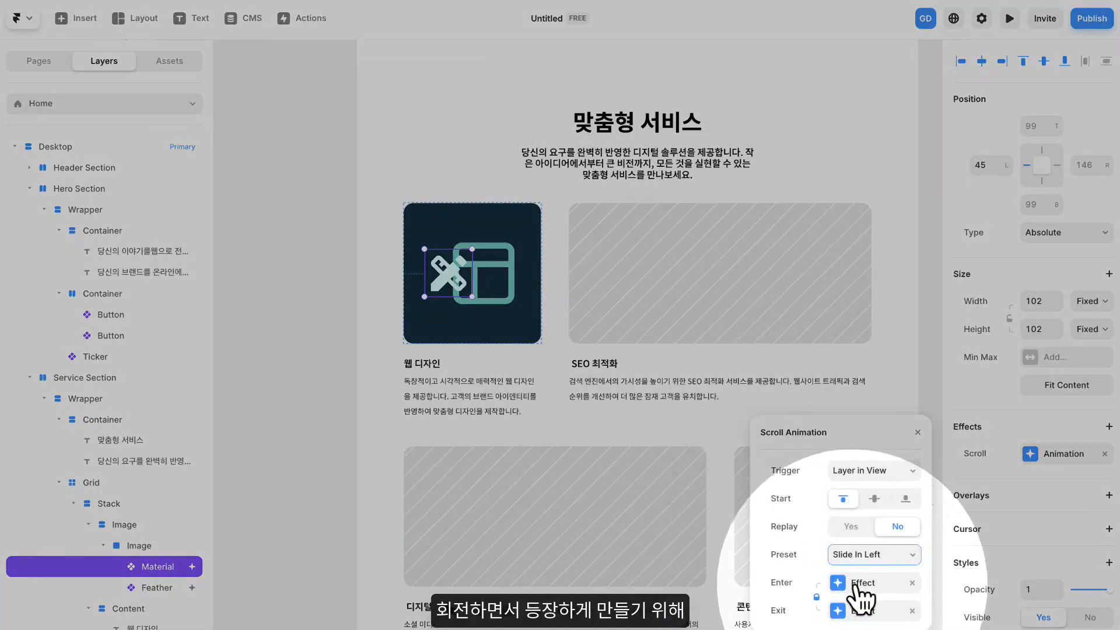
- Set the rotation of the design icon's Enter effect to 360
click(854, 583)
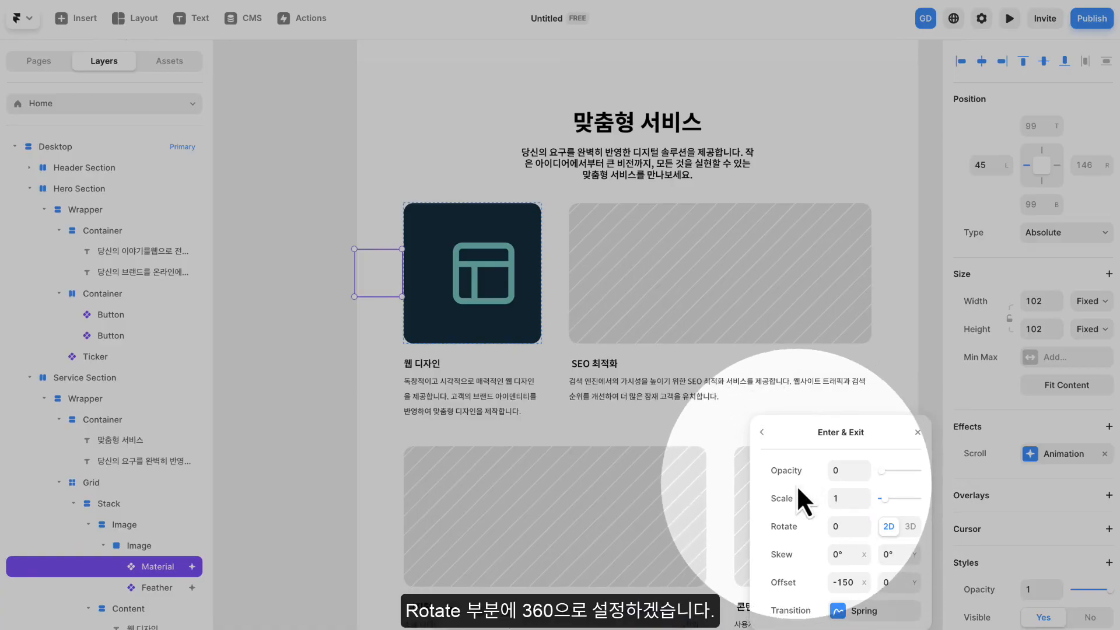
click(849, 526)
text(36)
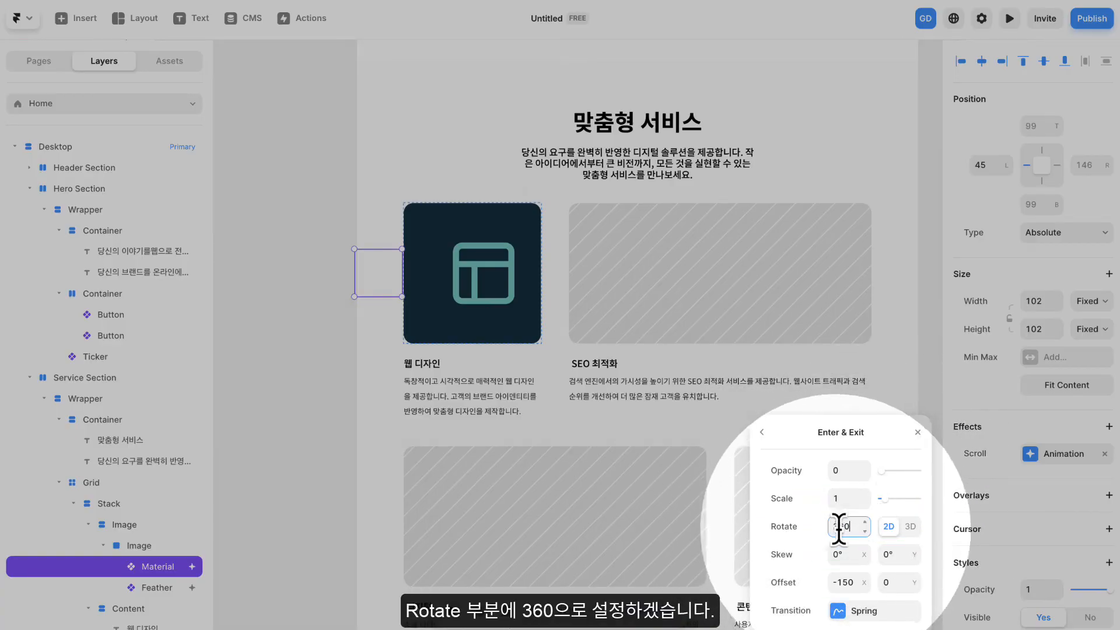
key(Return)
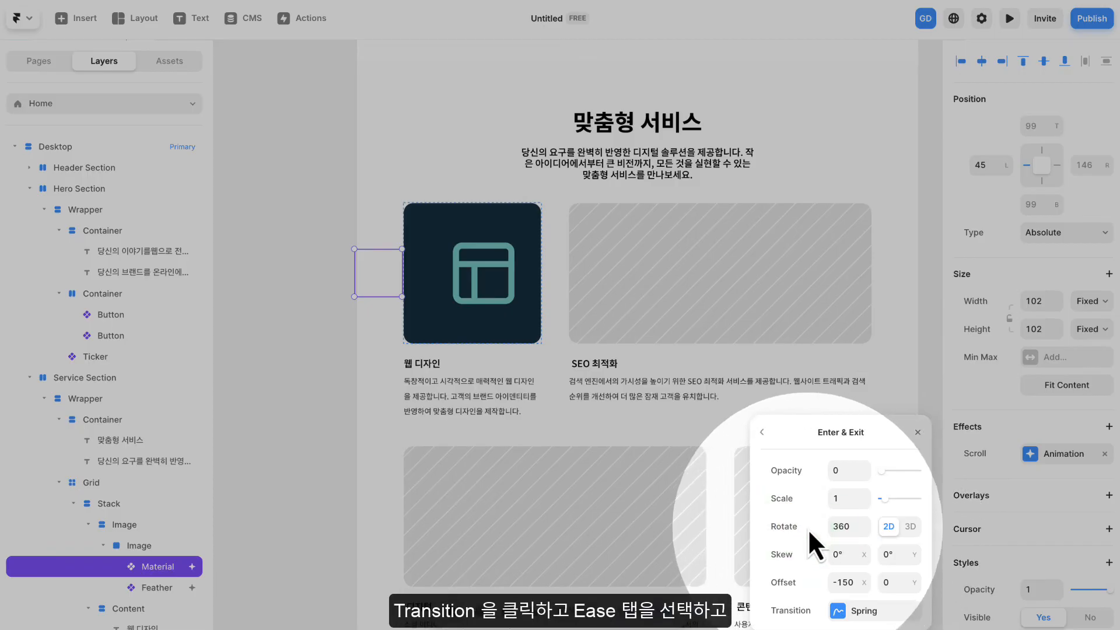
- Switch the transition of the design icon's Enter effect to Ease with the Linear curve
click(876, 617)
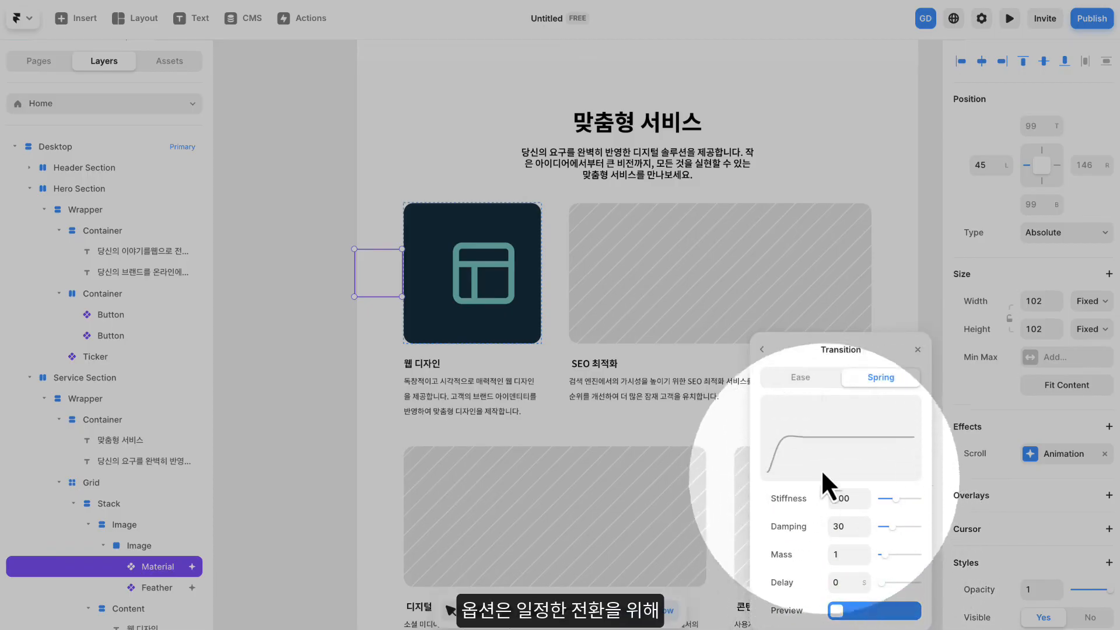
click(800, 373)
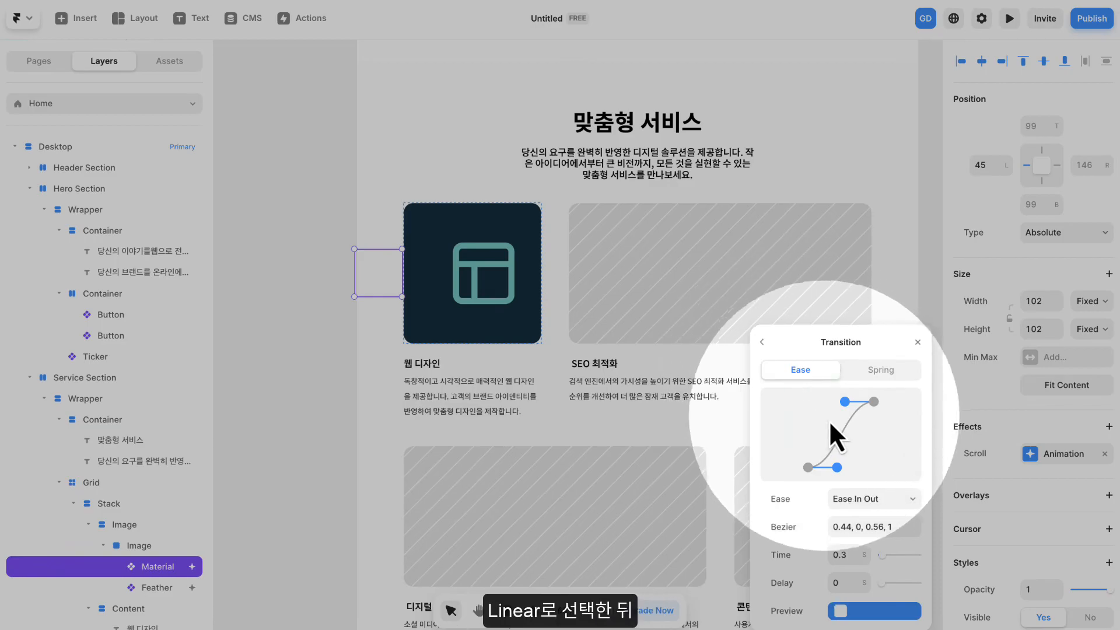
click(855, 496)
click(856, 466)
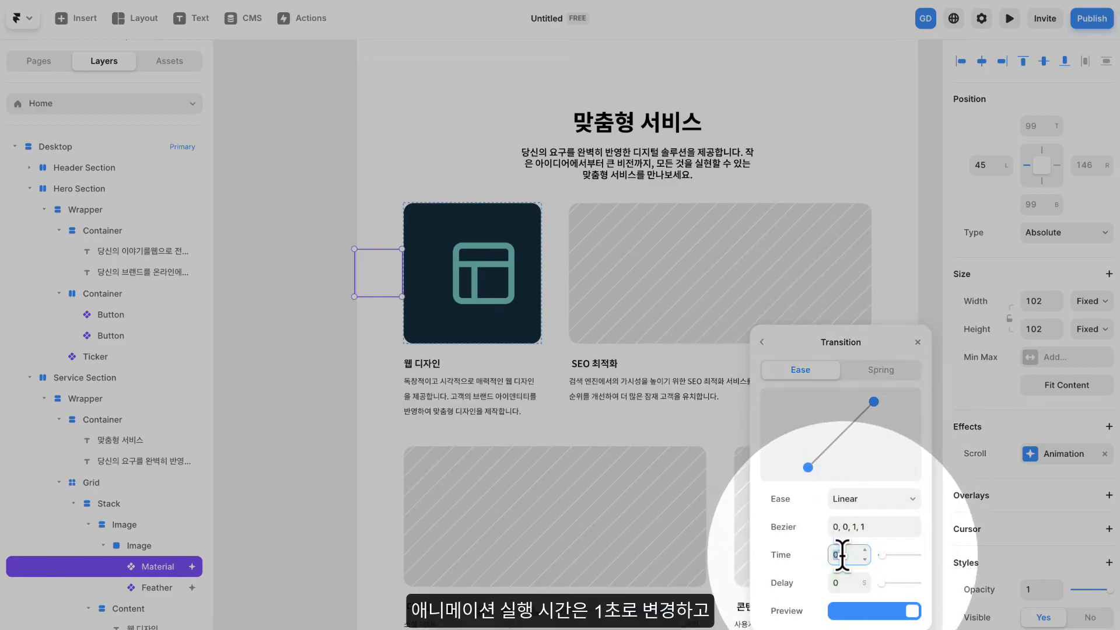
- Set the Enter transition's time to 1 s and delay to 0.5 s, and close the effect settings
text(1)
key(Return)
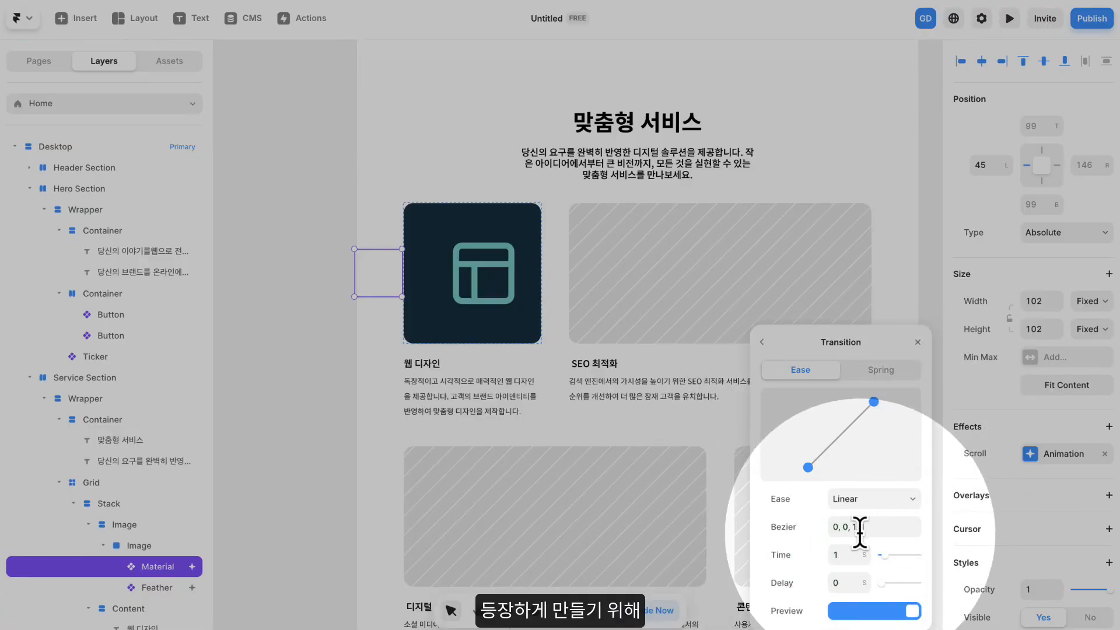
click(843, 581)
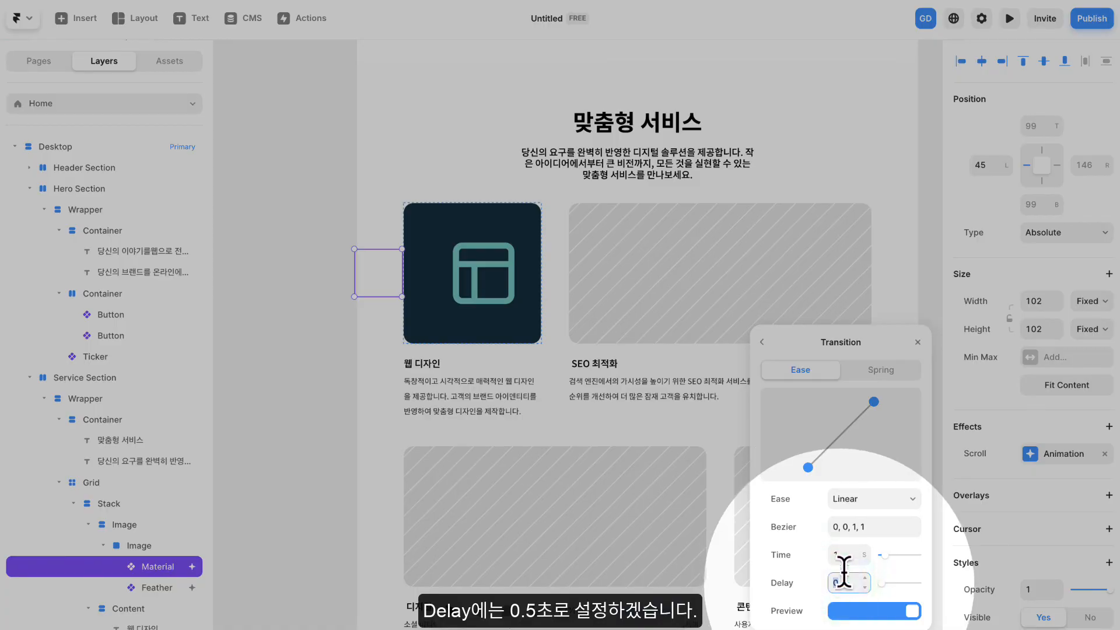
text(0.5)
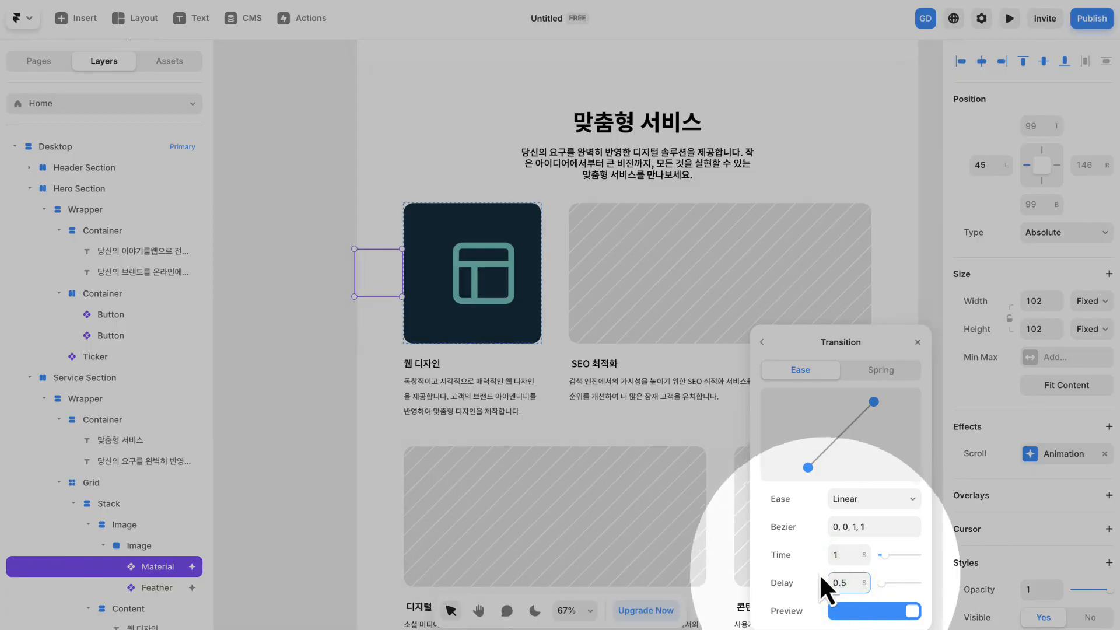
key(Return)
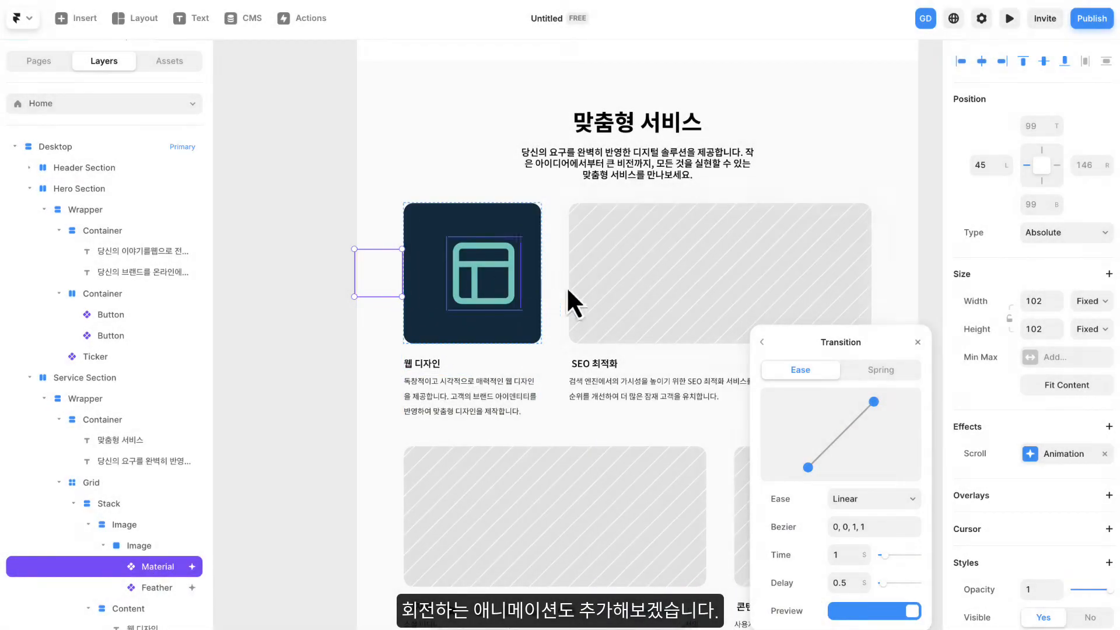
click(917, 342)
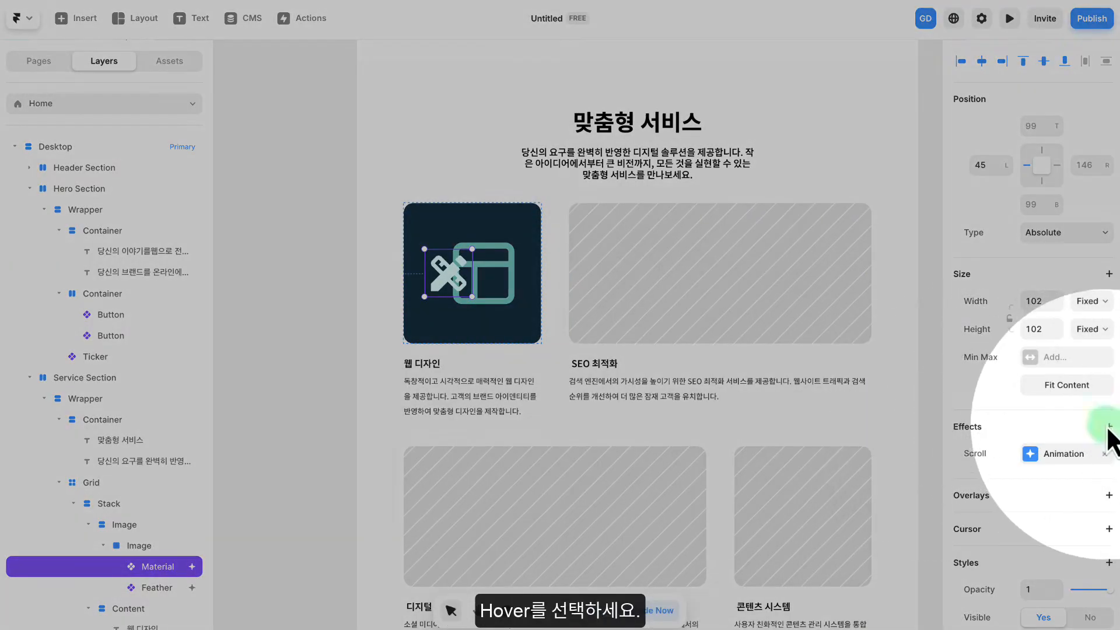
- Add a Hover effect to the design icon with Scale 1.5 and Rotate 360
click(1108, 427)
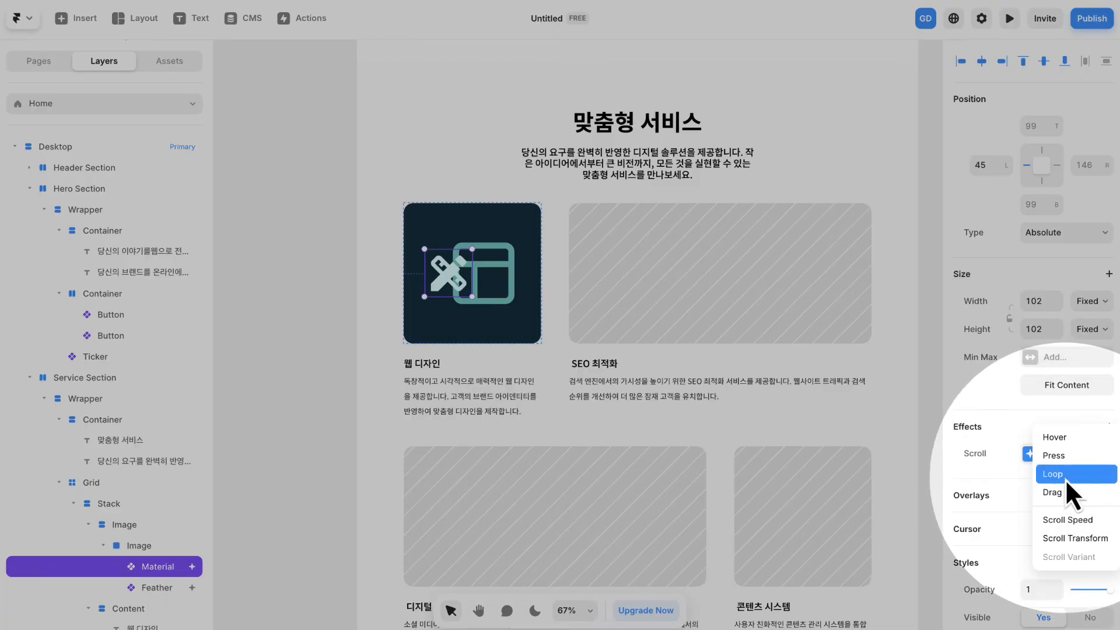
click(1074, 436)
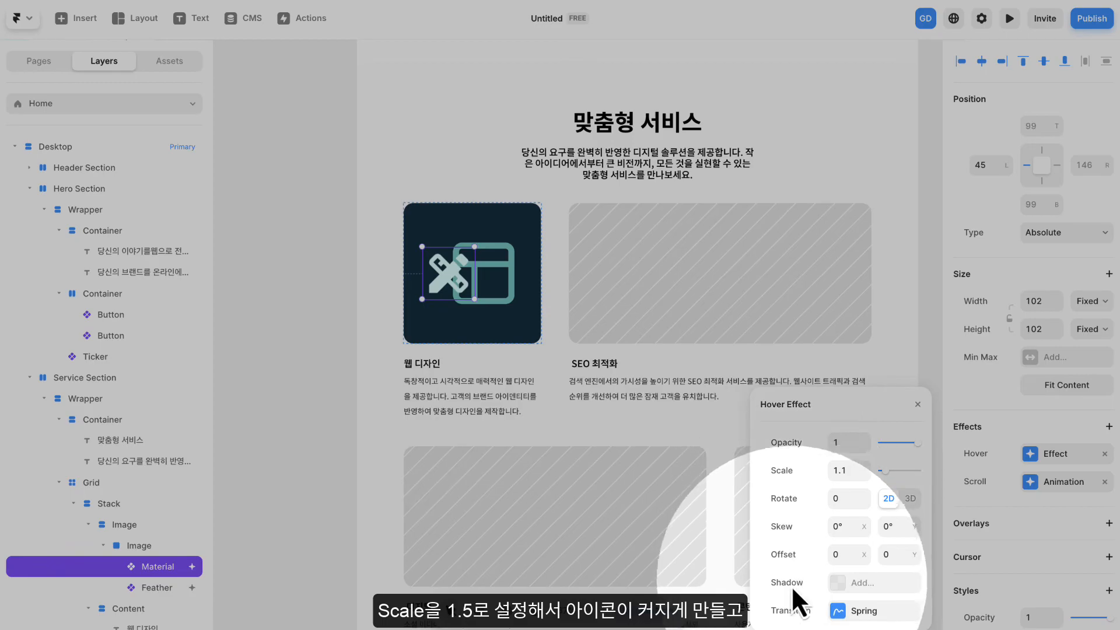
click(864, 466)
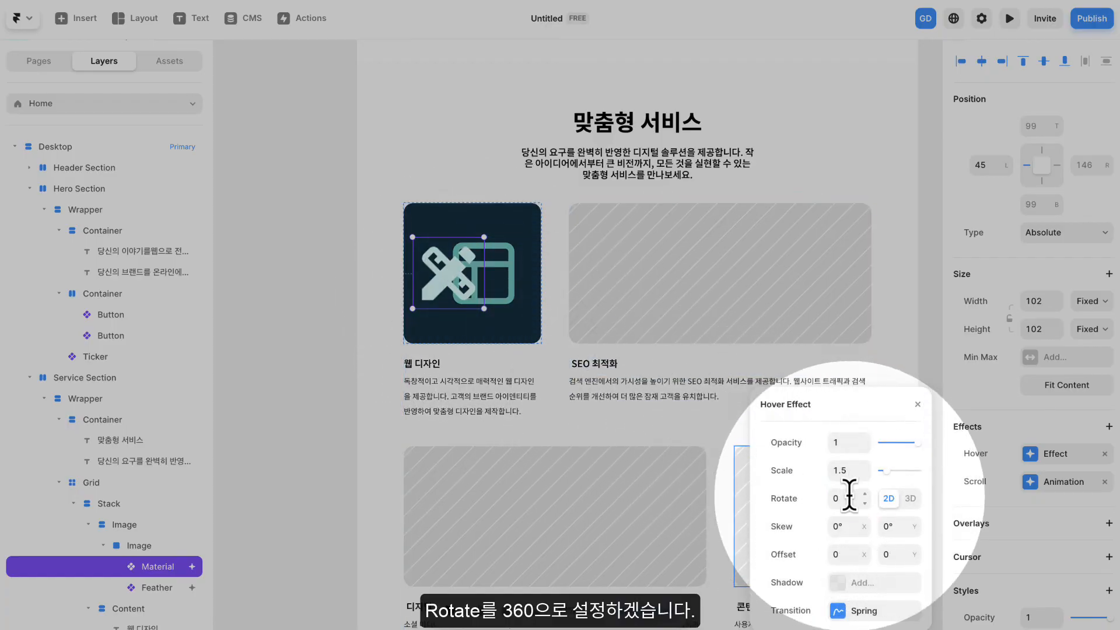
text(360)
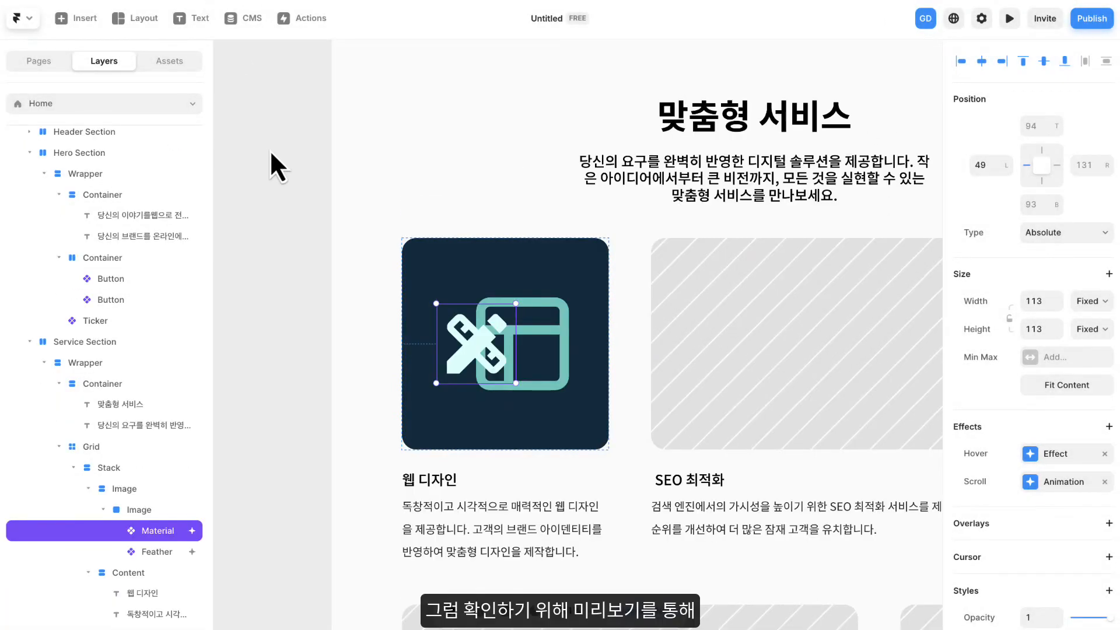
click(269, 149)
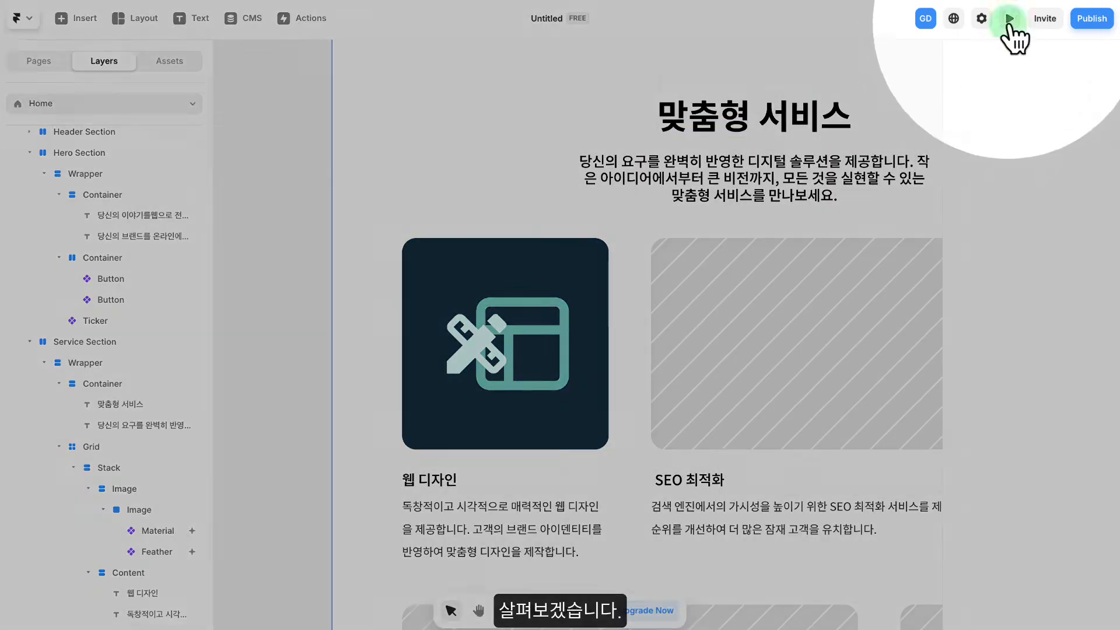
- Preview the page, check the icon animations in the Service Section, and return to the canvas
click(1009, 19)
scroll(860, 226, down, 5)
scroll(865, 224, down, 4)
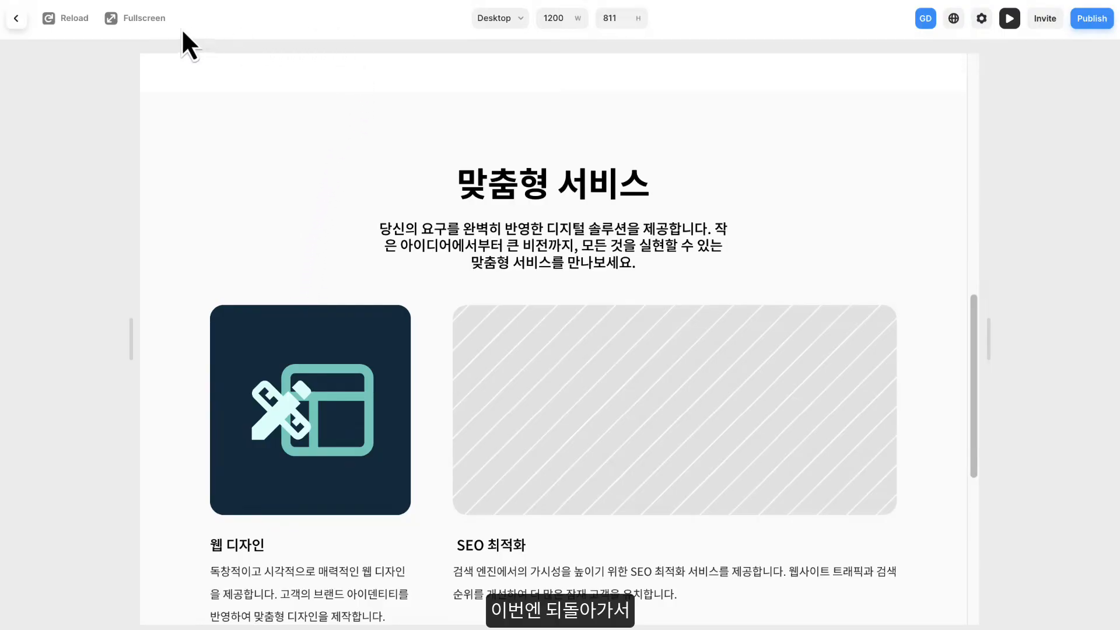
click(16, 19)
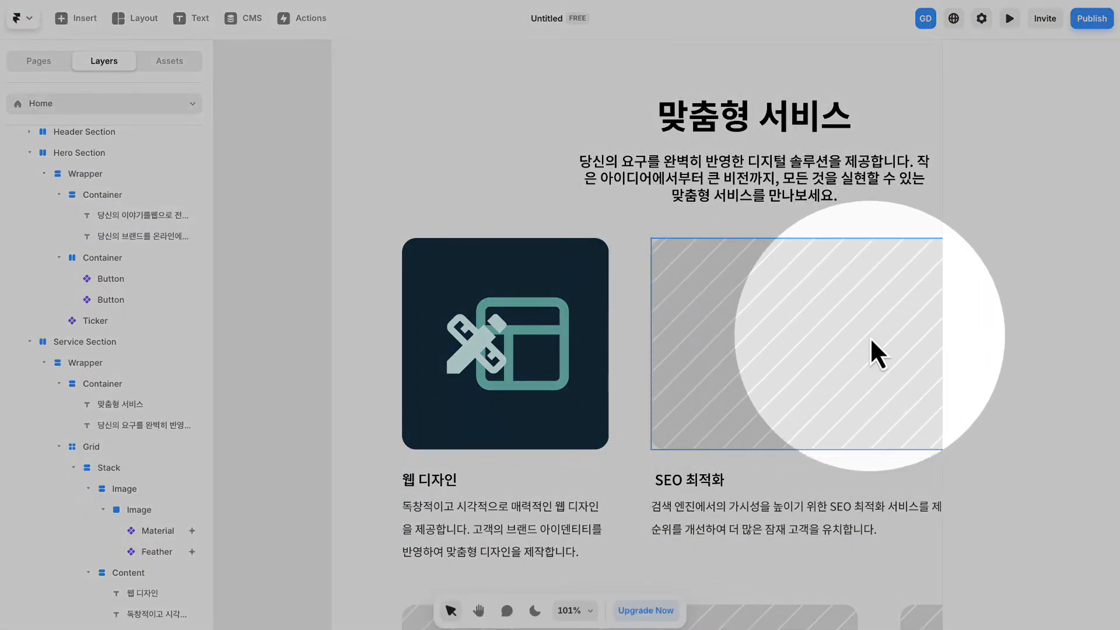
- Locate the first service card in the layer tree and collapse the card stacks inside the Service Section's grid
scroll(798, 401, down, 2)
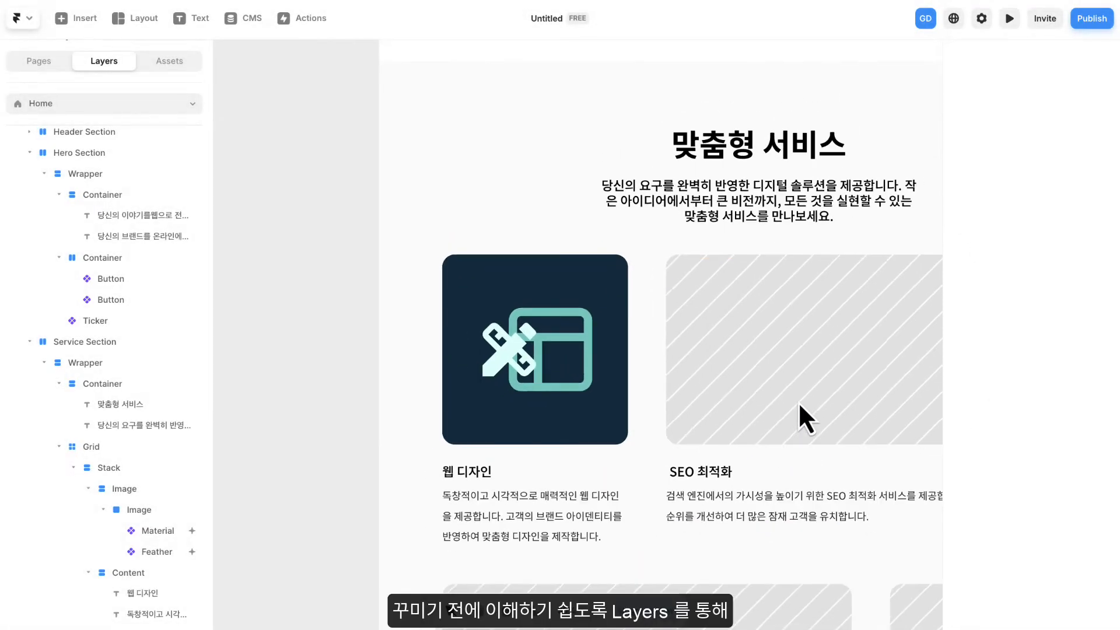
scroll(797, 401, down, 2)
drag(796, 401, 579, 258)
scroll(565, 264, up, 1)
click(350, 239)
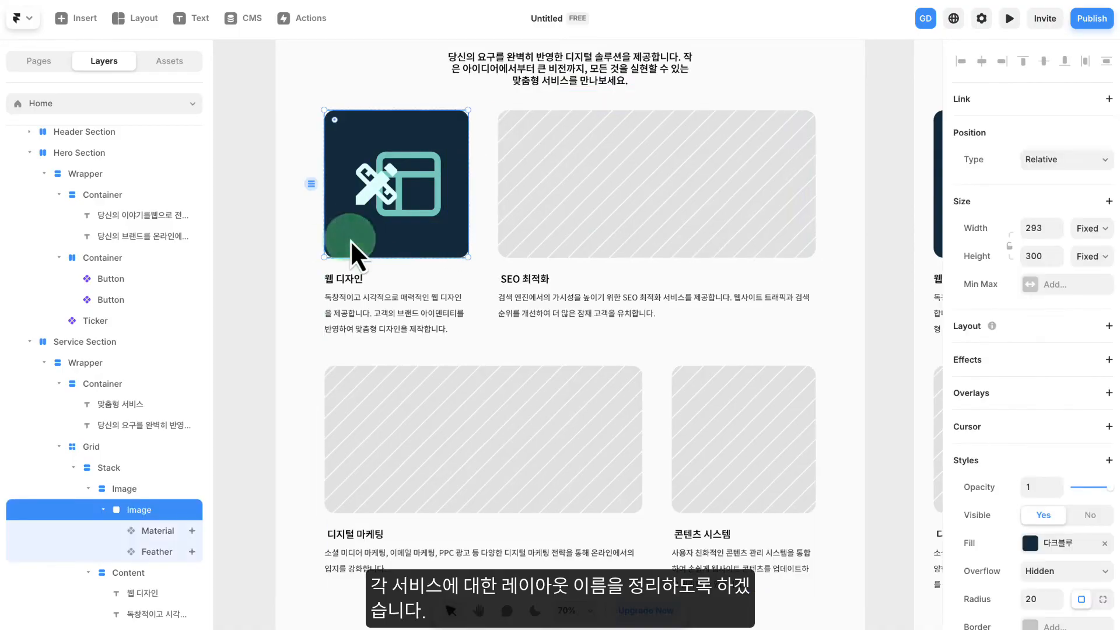
scroll(126, 313, down, 3)
scroll(129, 313, down, 1)
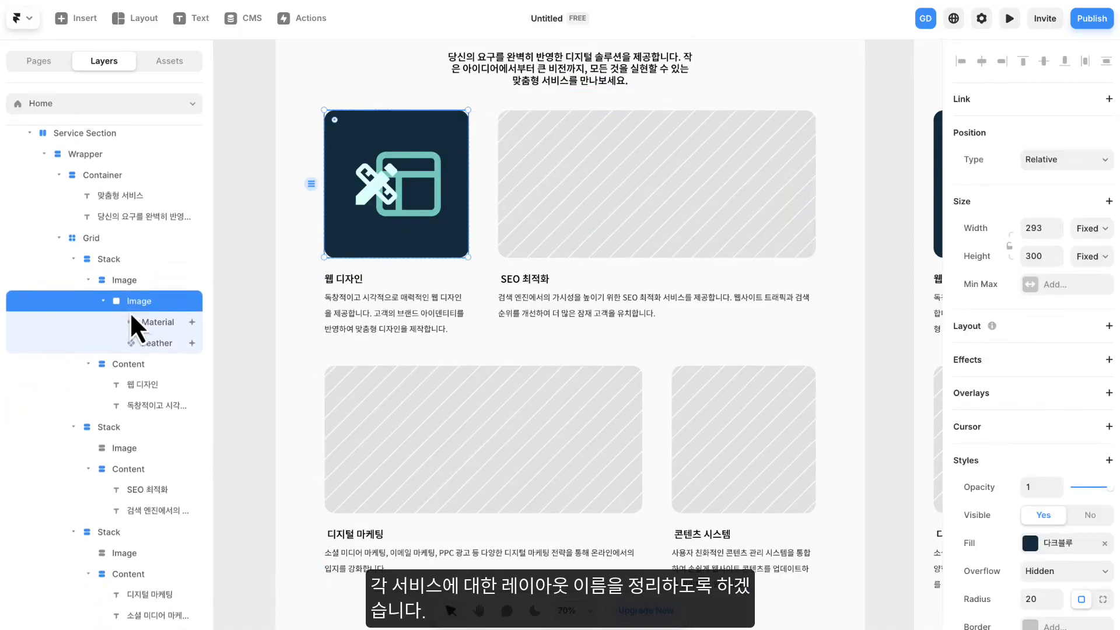
click(74, 256)
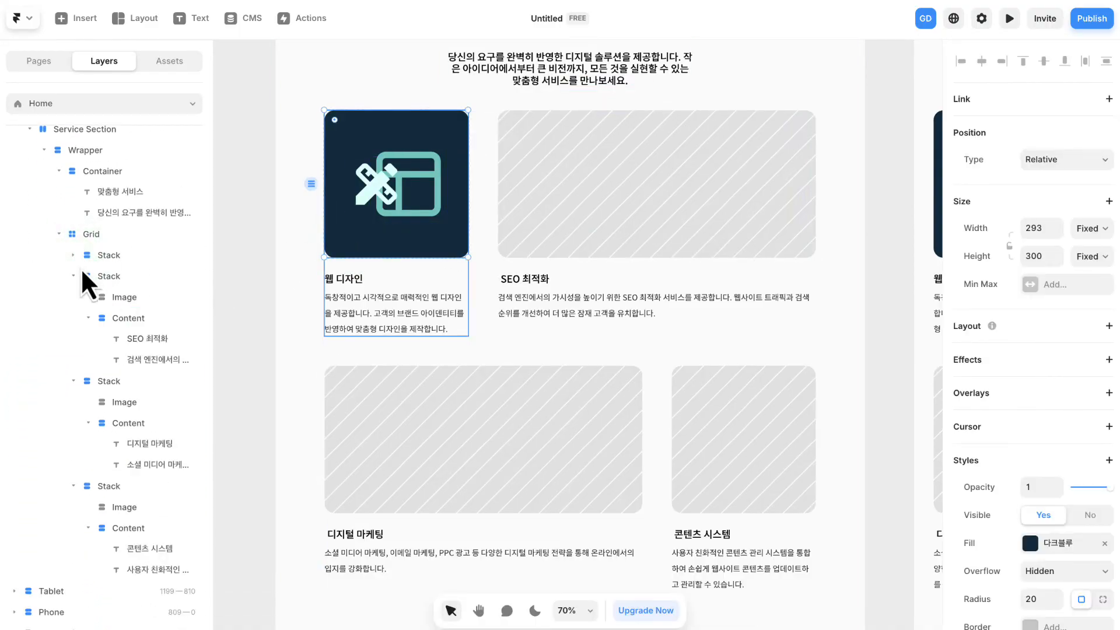
click(111, 278)
click(110, 258)
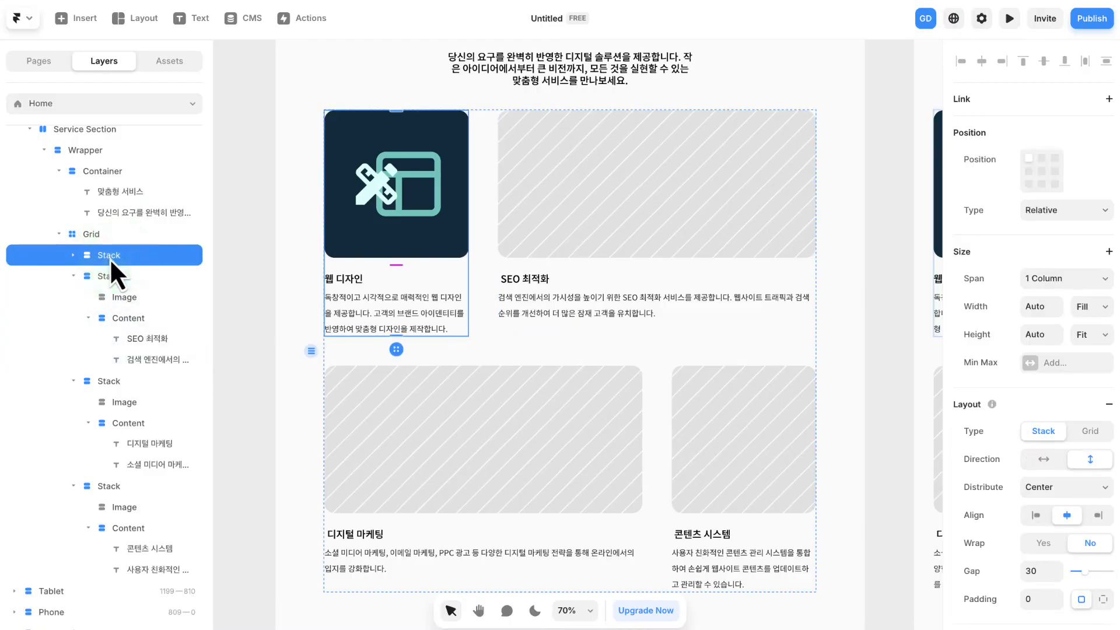
click(74, 277)
click(74, 296)
- Rename the first stack in the Service Section's grid as 웹 디자인
click(117, 329)
double_click(115, 329)
text(웹 디자)
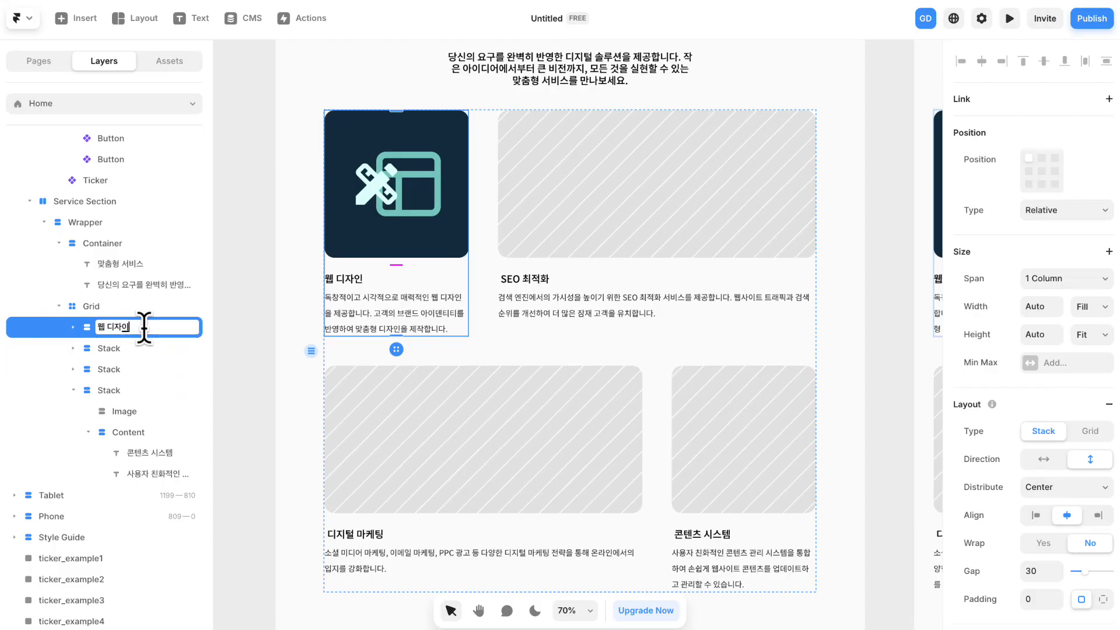
text(인)
key(Return)
- Rename the second stack in the Service Section's grid as SEO 최적화
double_click(113, 348)
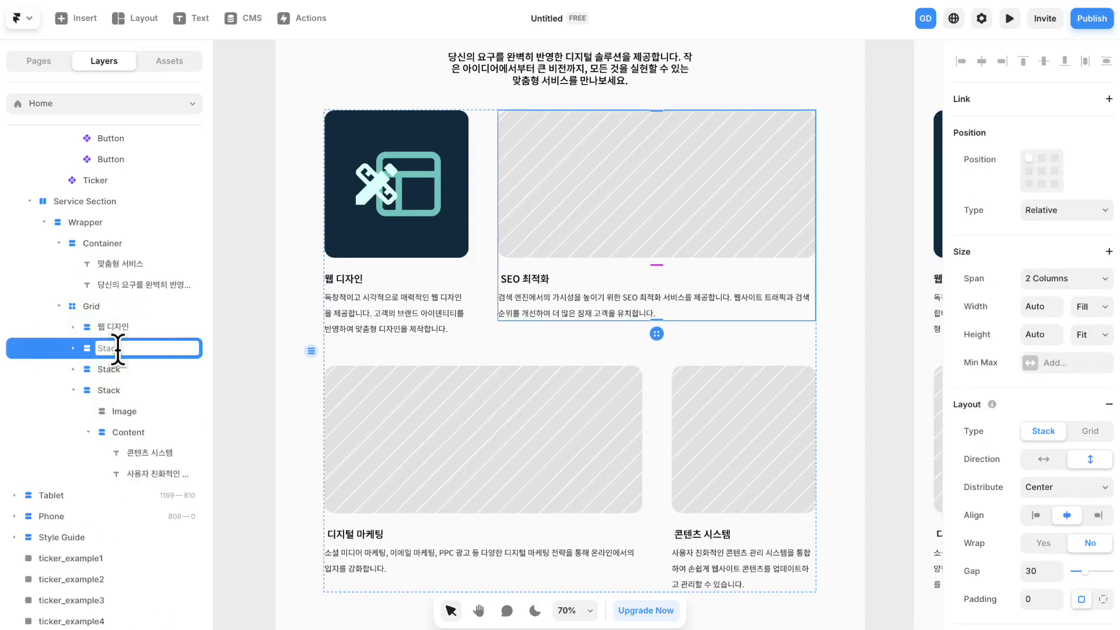
key(Caps_Lock)
text(SEO)
key(Caps_Lock)
text(최적화)
key(Return)
- Rename the grid's third stack as 디지털 마케팅 and the fourth as 콘텐츠 시스템, and clear the selection
click(117, 370)
double_click(117, 370)
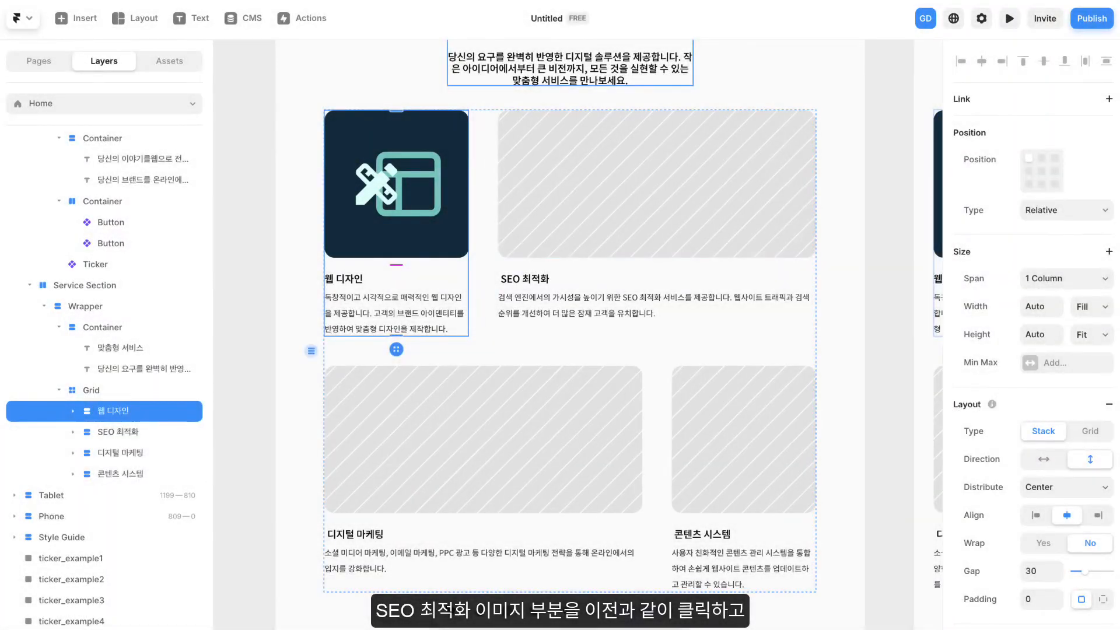
click(254, 150)
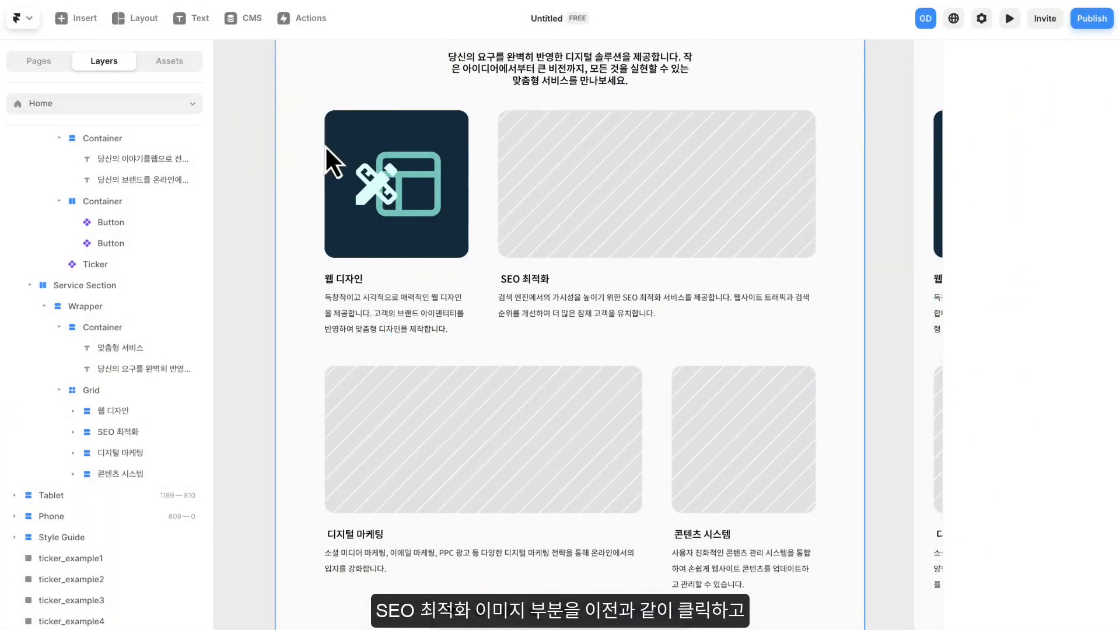
- Replace the image fill of the SEO 최적화 card's image frame with the solid 민트 colour style
click(604, 160)
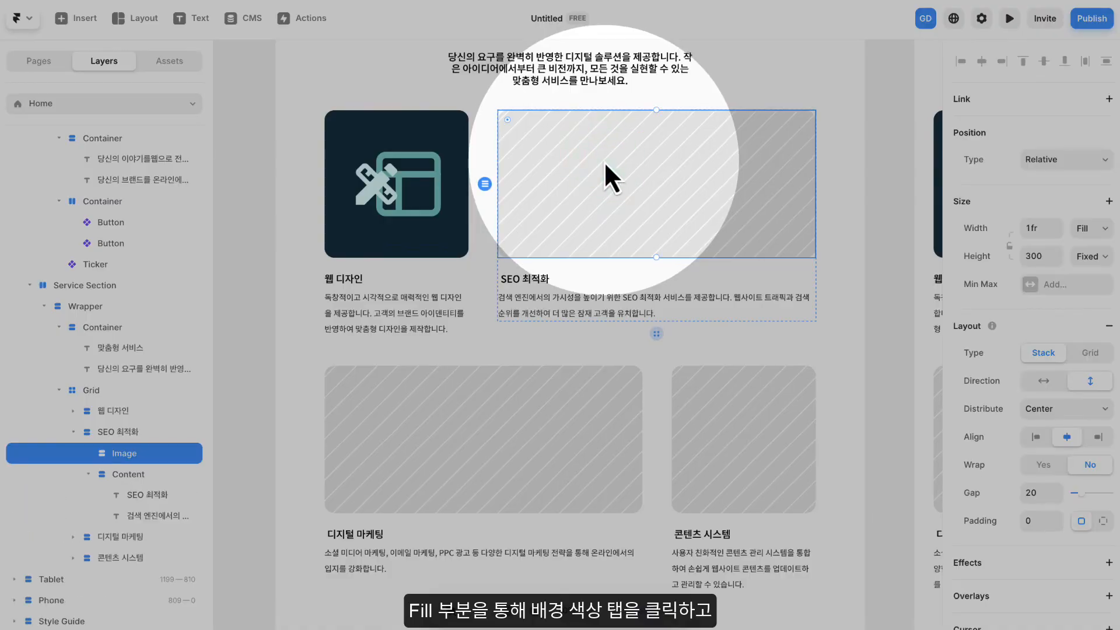
scroll(977, 338, down, 5)
scroll(977, 338, down, 3)
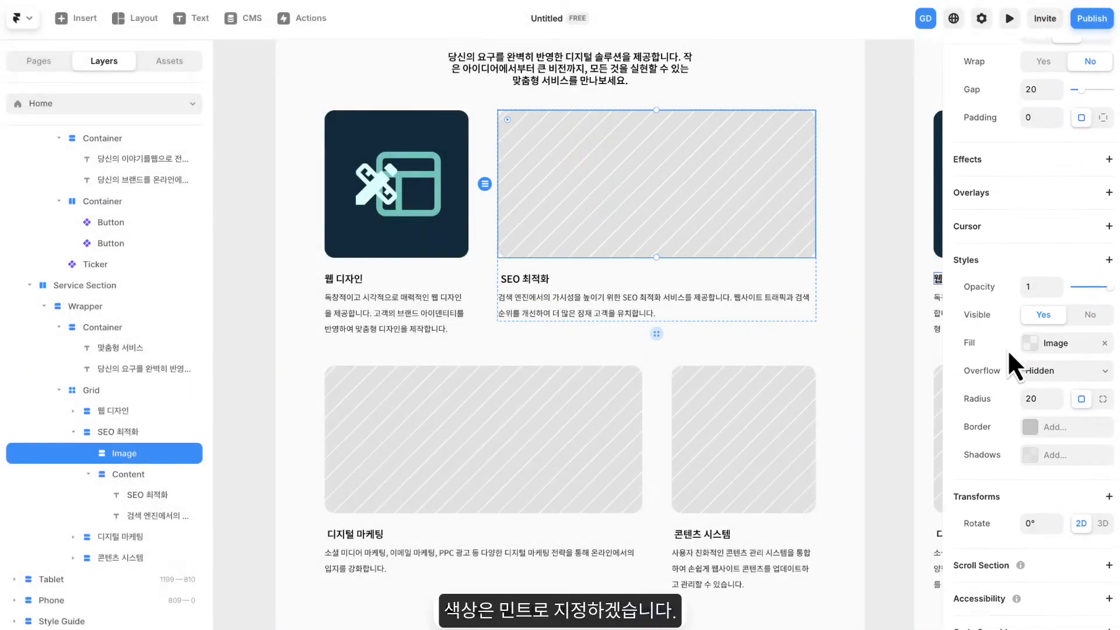
click(1078, 343)
click(775, 337)
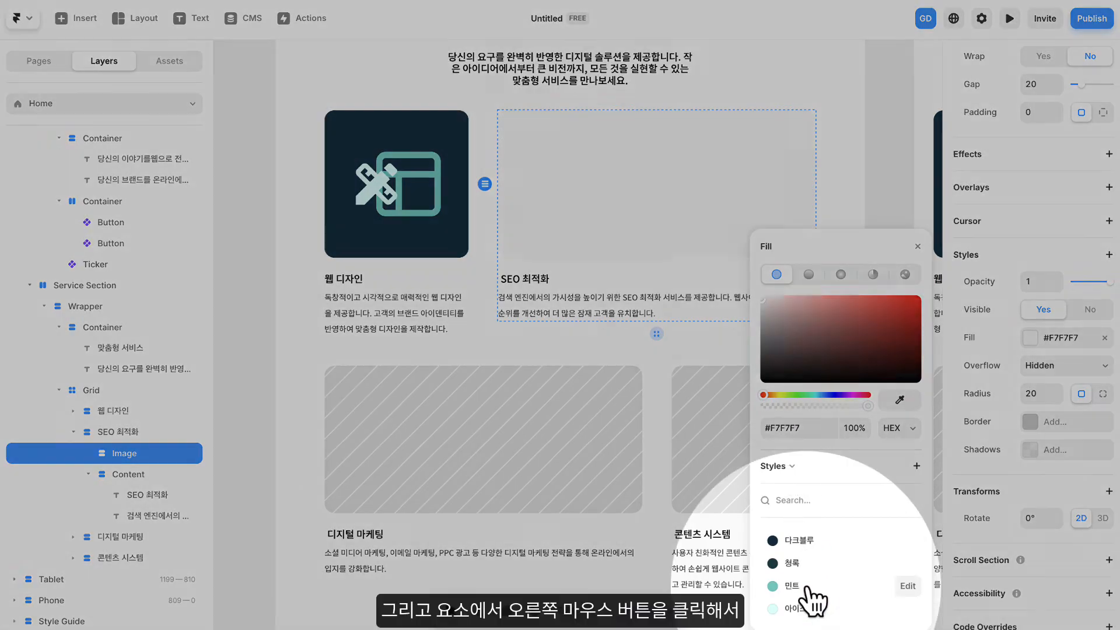
click(806, 588)
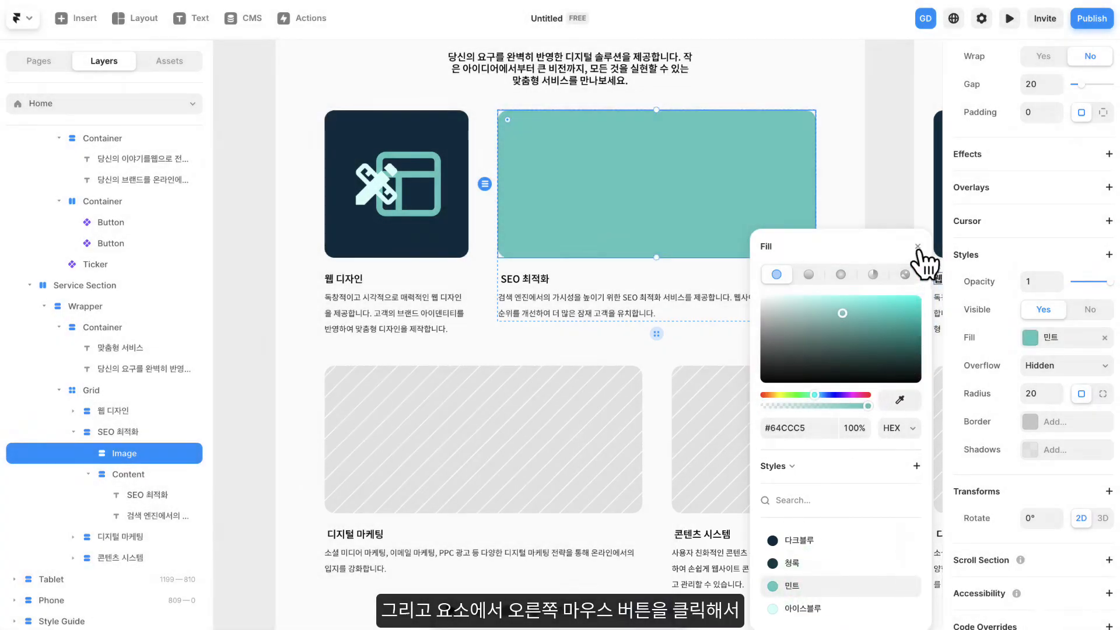
click(917, 247)
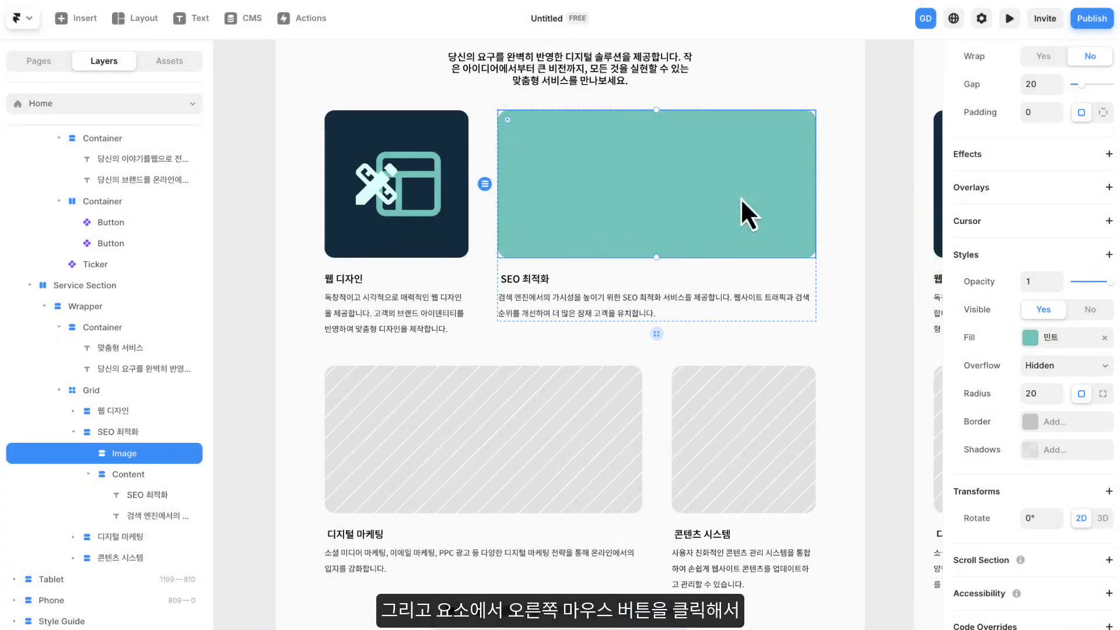
- Duplicate the mint image frame of the SEO 최적화 card and move the copy onto the empty canvas beside the page
right_click(560, 138)
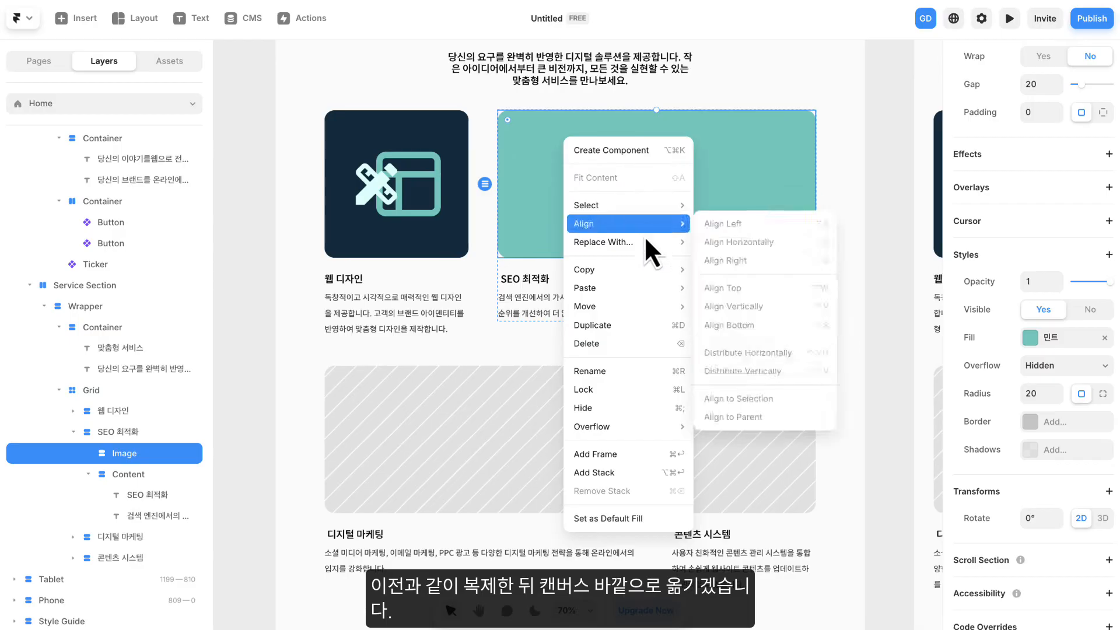
click(619, 325)
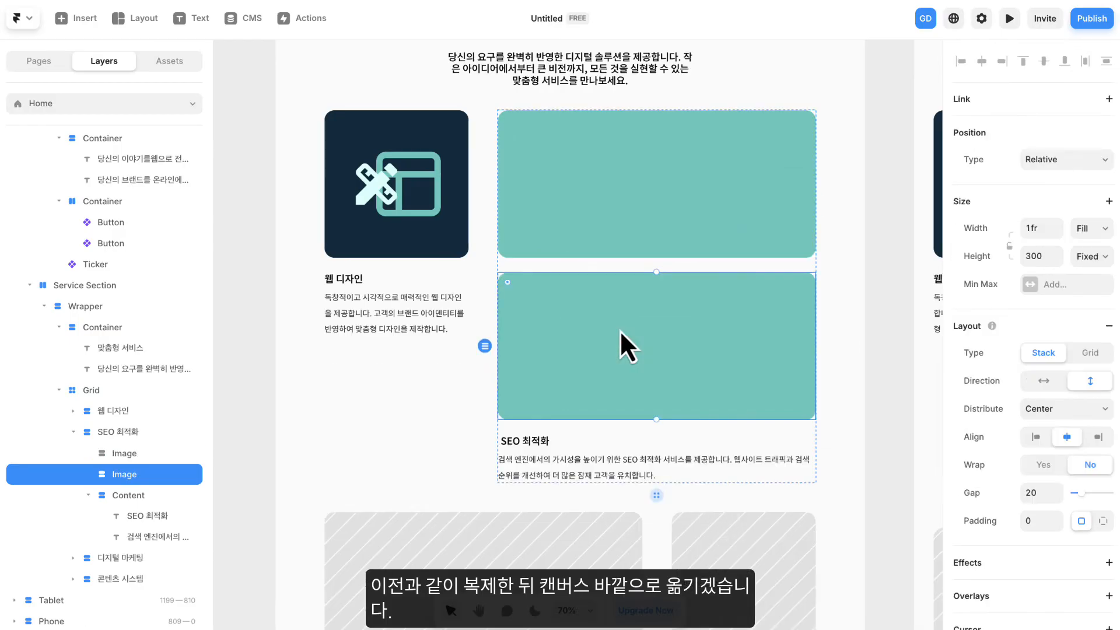
key(space)
drag(405, 260, 669, 259)
drag(842, 209, 252, 223)
scroll(442, 265, down, 5)
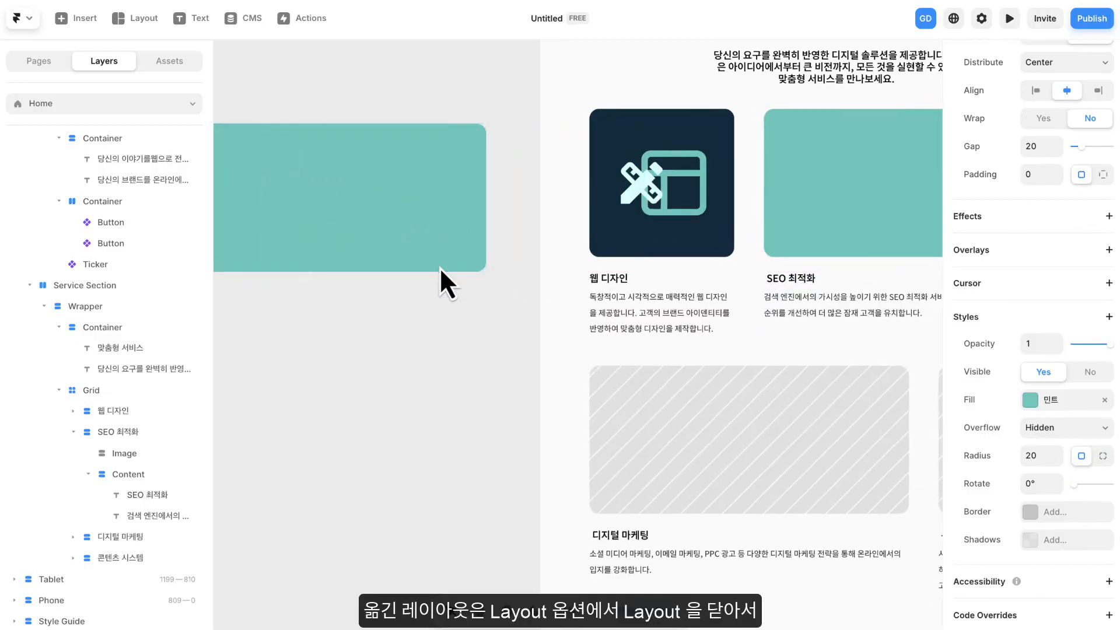
key(space)
drag(445, 264, 557, 266)
scroll(511, 254, up, 3)
key(space)
drag(488, 327, 629, 324)
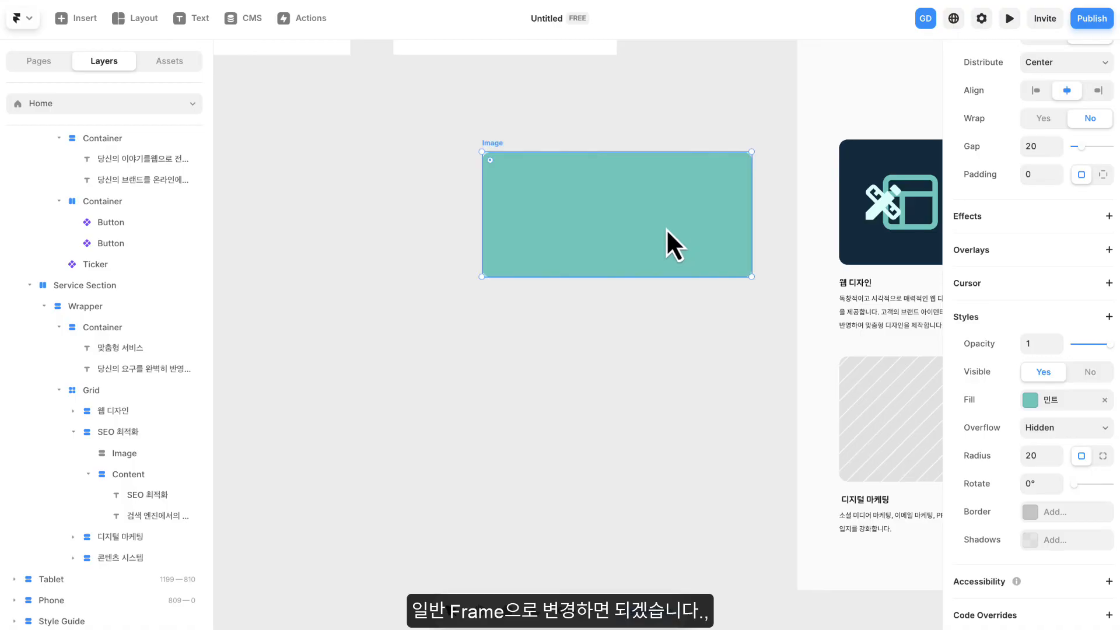
- Remove the Layout from the duplicated mint frame to make it a plain frame, and shift it slightly on the canvas
scroll(981, 233, up, 4)
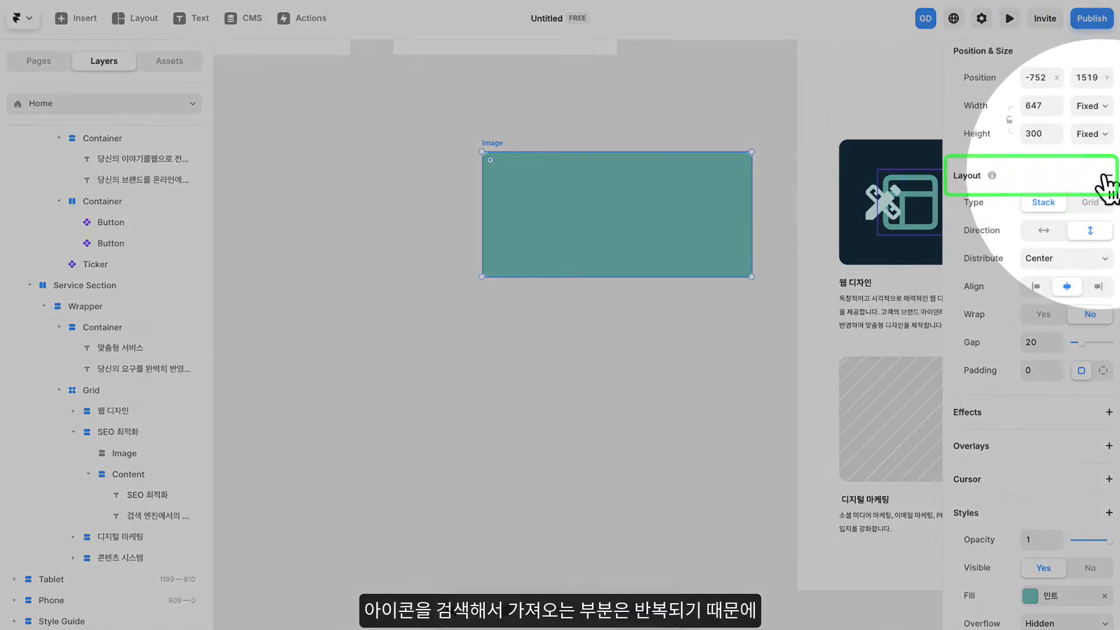
click(1105, 179)
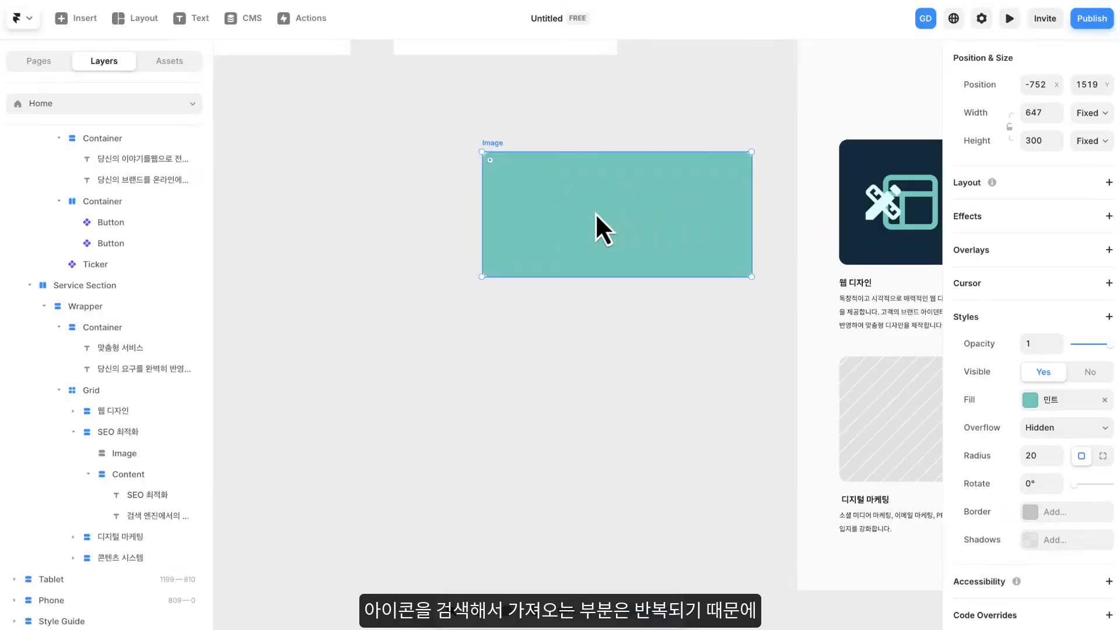
drag(595, 214, 573, 216)
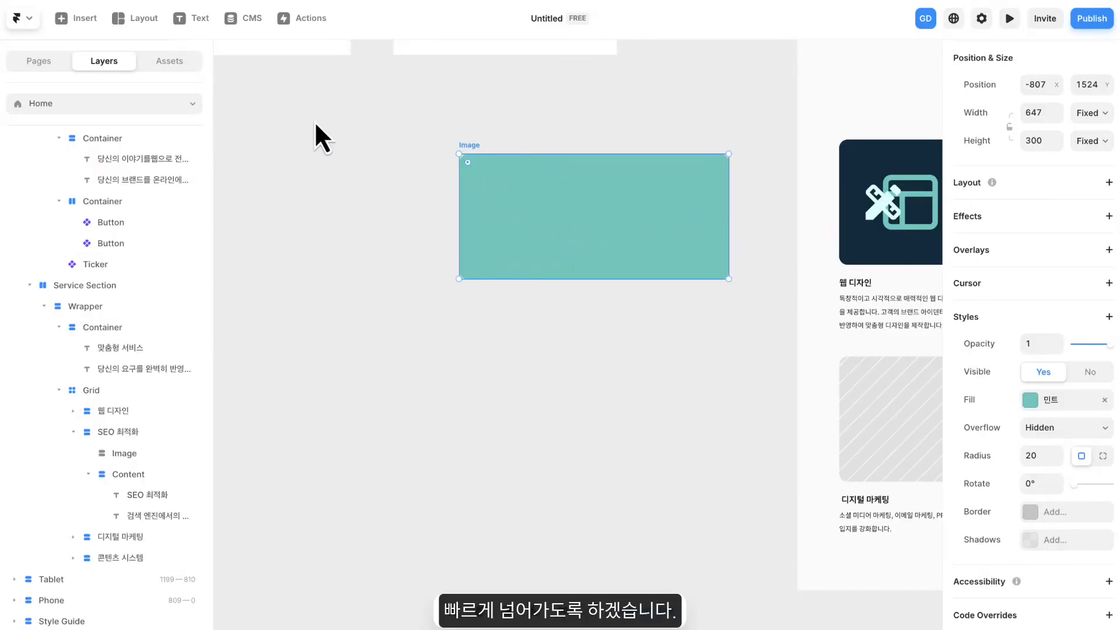
- Add Material icons of a monitor and an analytics chart with a magnifier to the centre of the standalone mint frame
click(103, 18)
click(277, 368)
drag(636, 391, 530, 322)
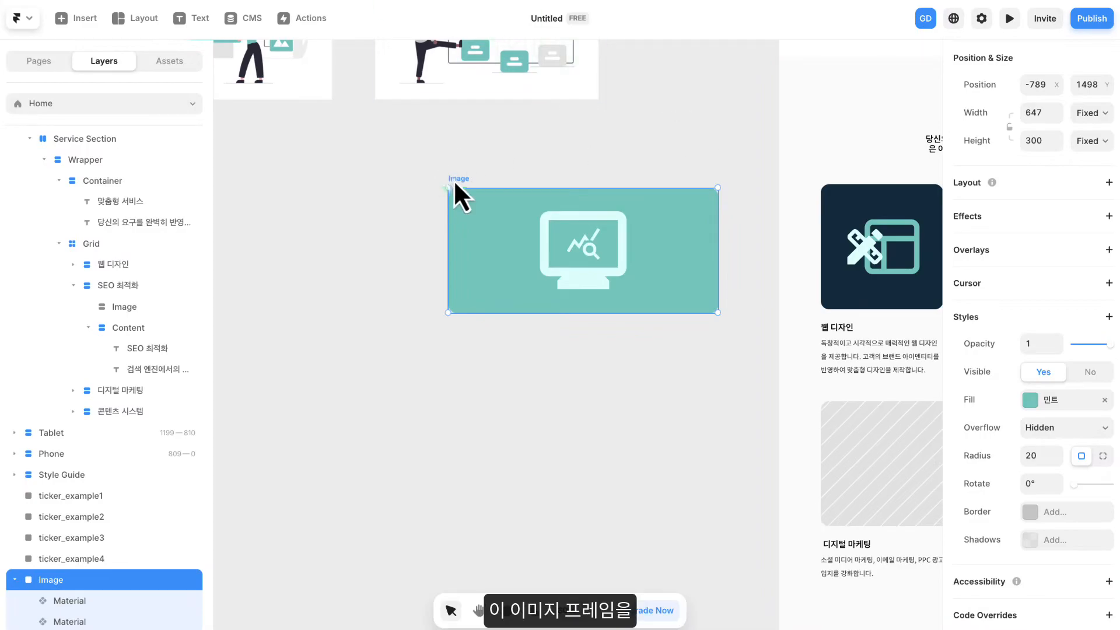
- Move the mint frame with its icons from the canvas into the SEO 최적화 card's image frame
drag(453, 192, 475, 187)
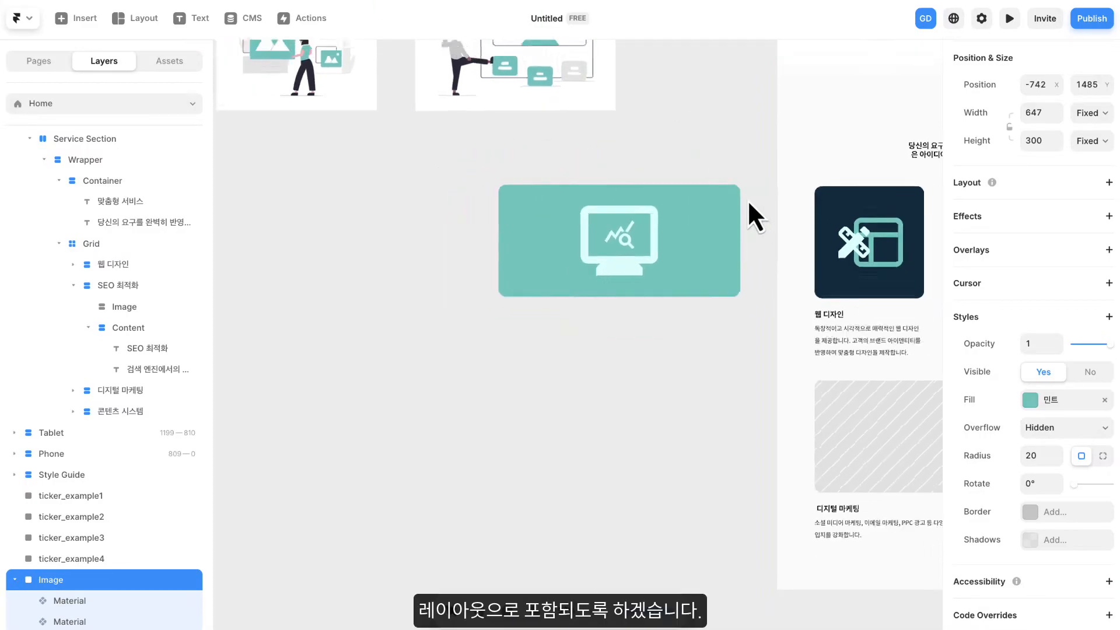
scroll(747, 199, down, 2)
drag(754, 184, 508, 170)
drag(306, 167, 688, 188)
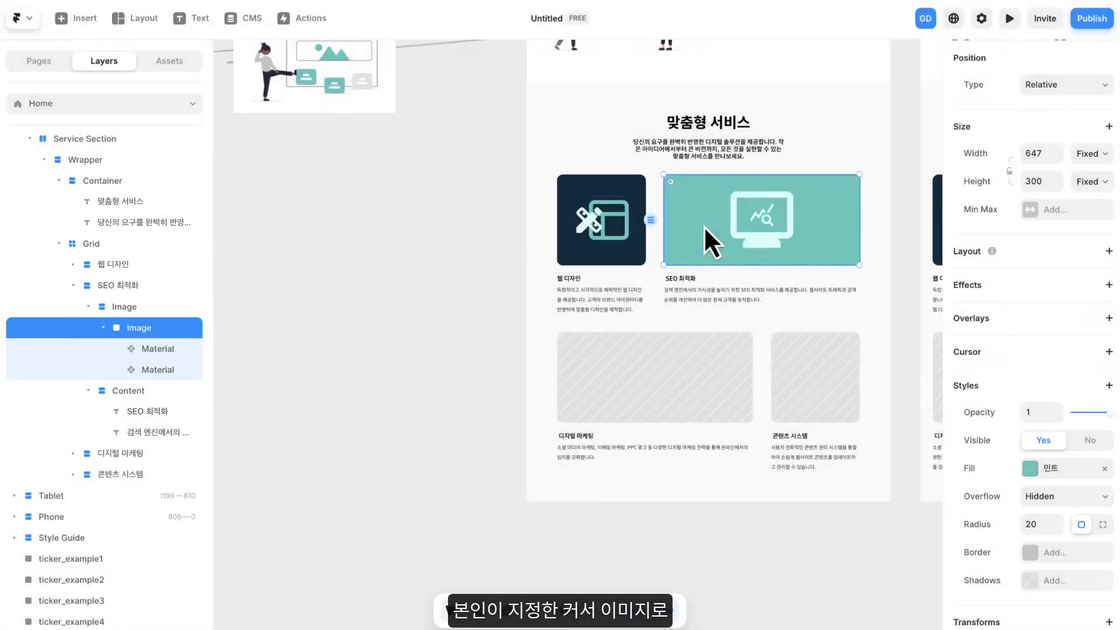
scroll(722, 223, up, 3)
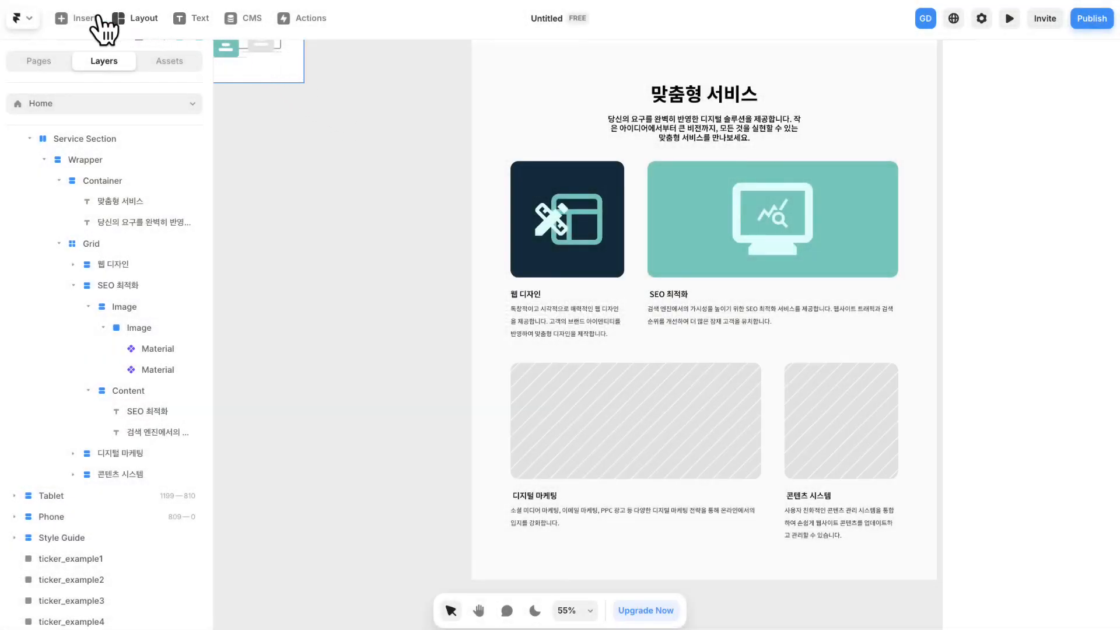
- Insert a Material icon on the empty canvas beside the page and set it by name to search
click(87, 17)
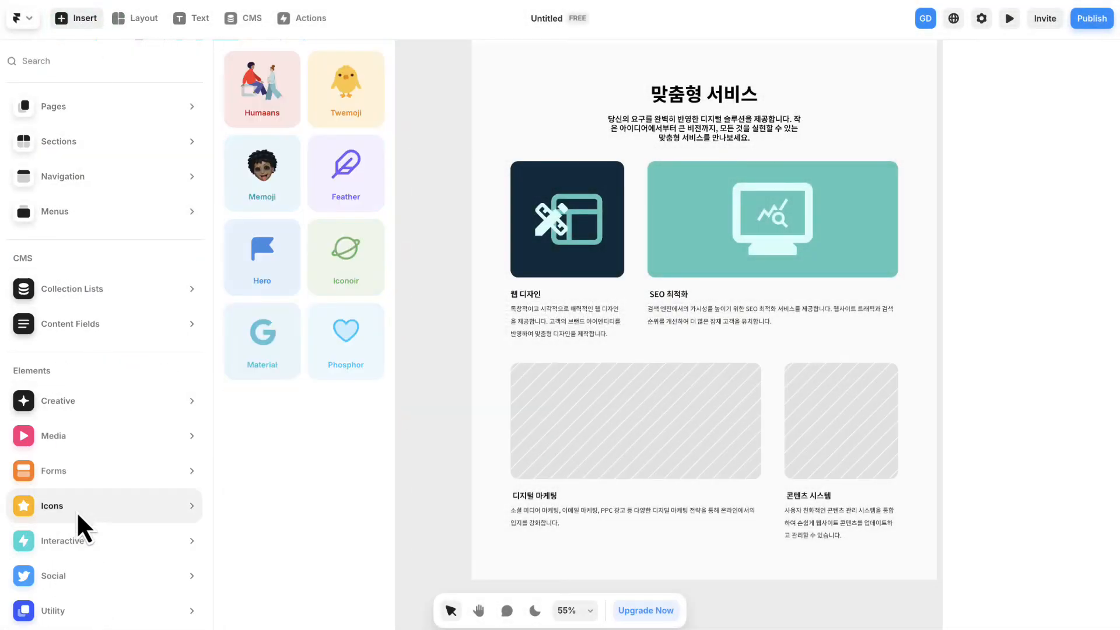
click(284, 367)
drag(422, 345, 408, 259)
click(1089, 476)
click(1059, 504)
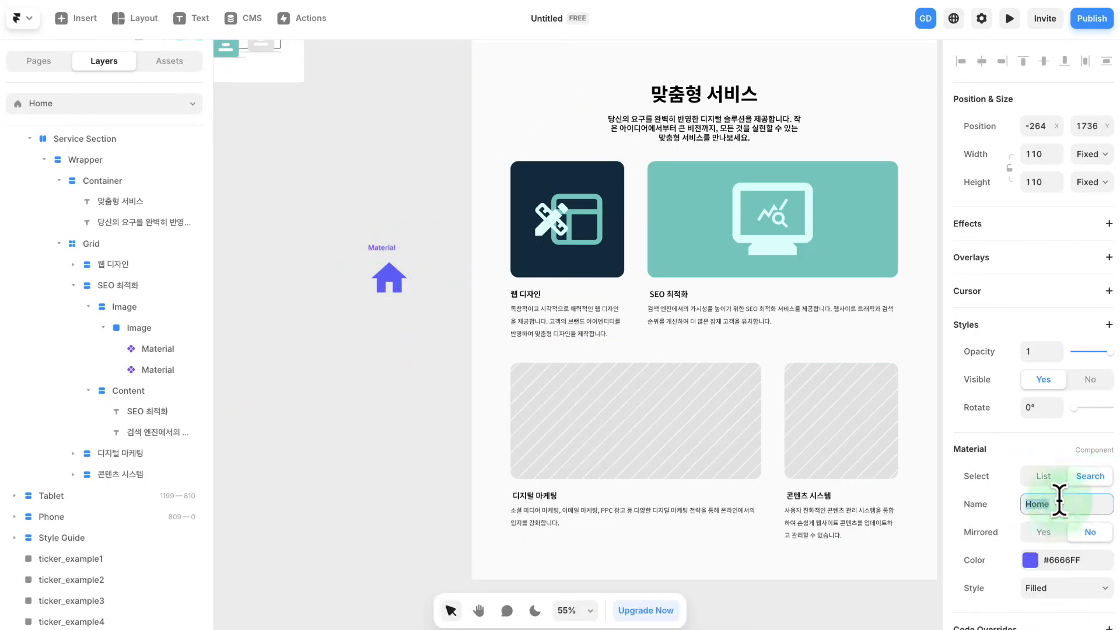
text(search)
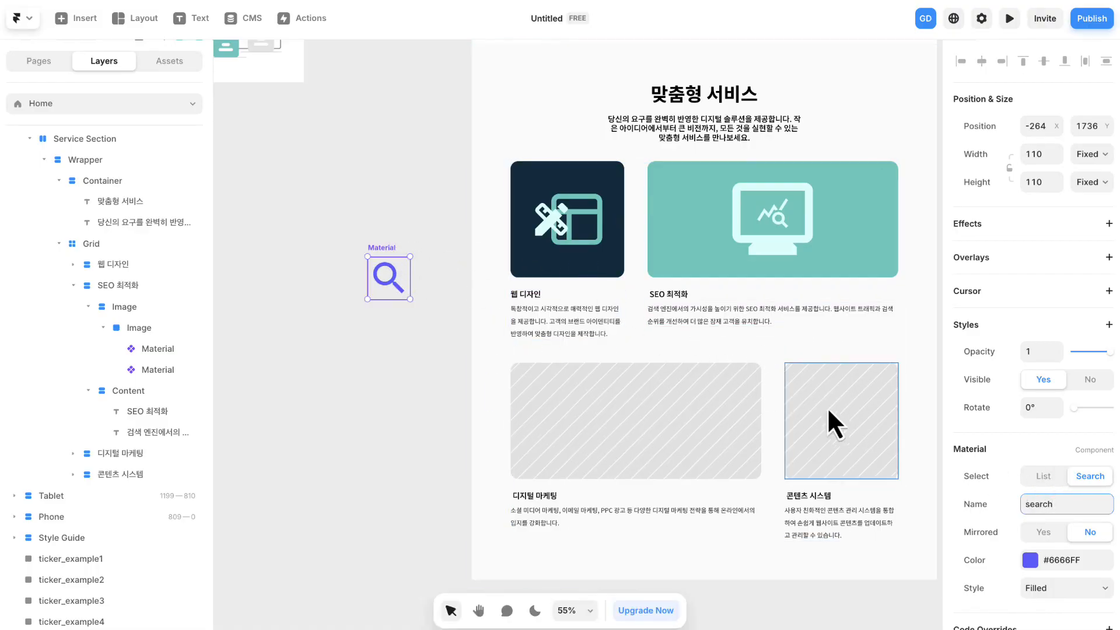
- Apply the 다크블루 colour style to the search icon
click(1044, 561)
click(812, 540)
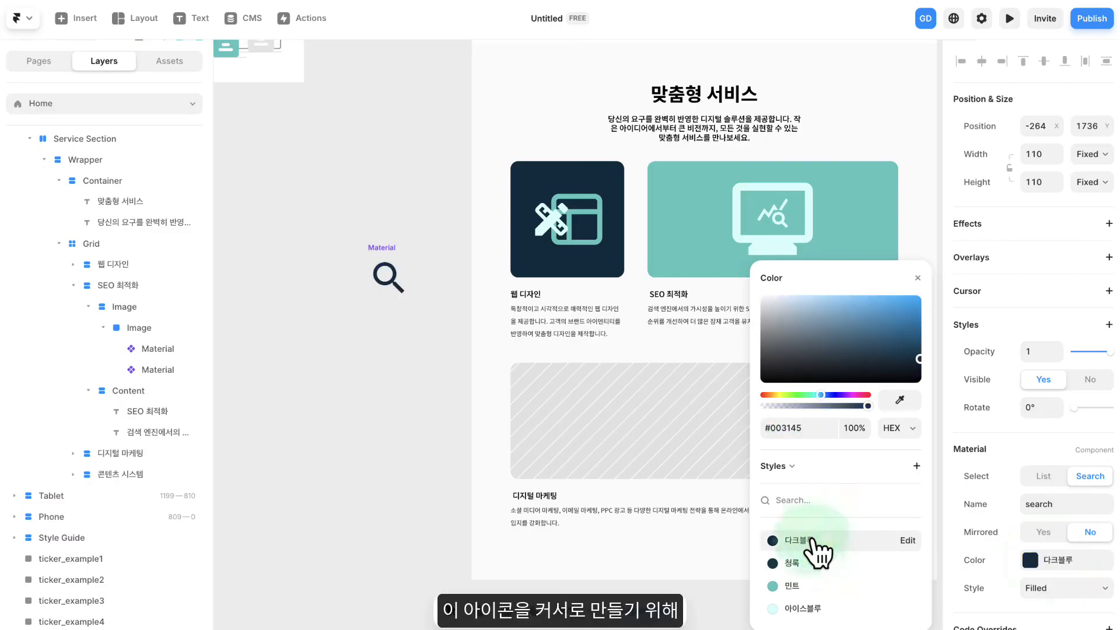
click(917, 278)
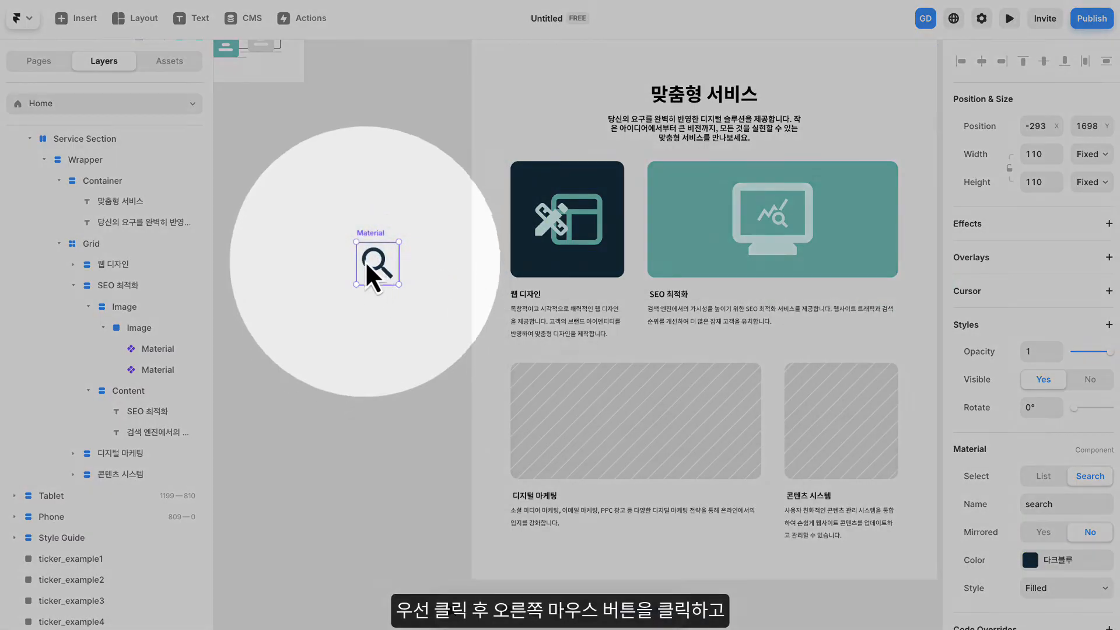
- Wrap the search icon in a Stack and remove the stack's white fill, shifting it slightly on the canvas
right_click(375, 267)
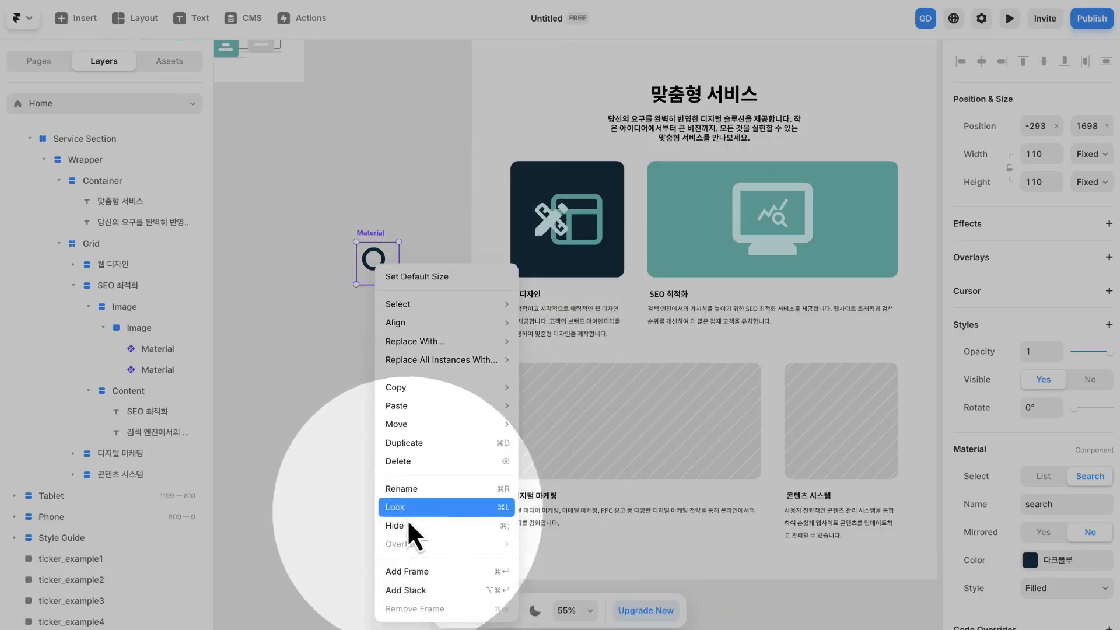
click(410, 589)
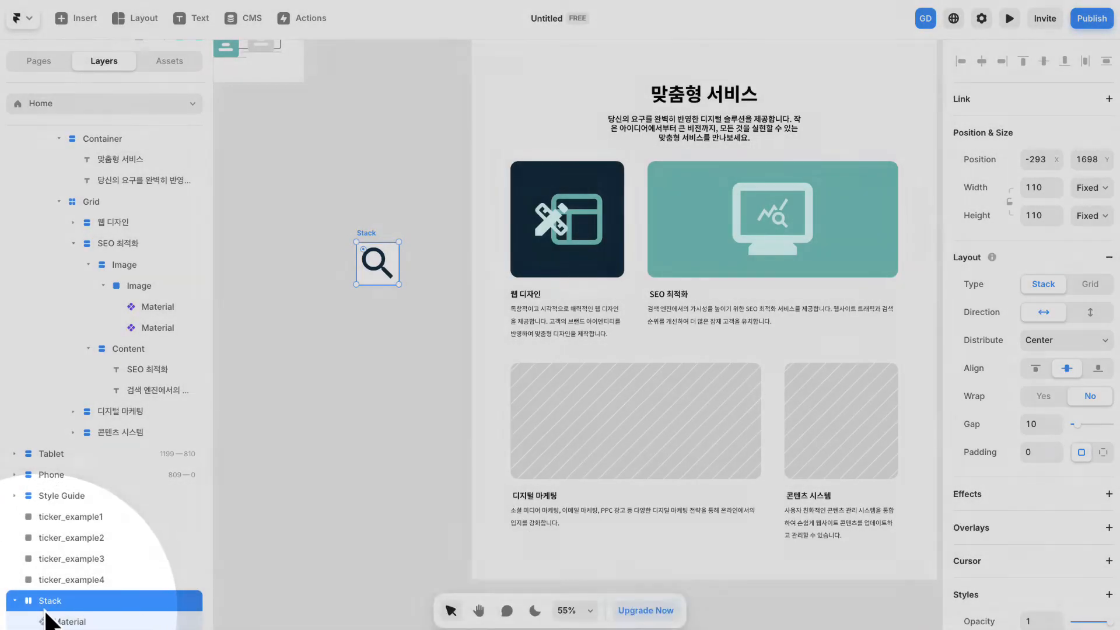
scroll(1003, 438, down, 5)
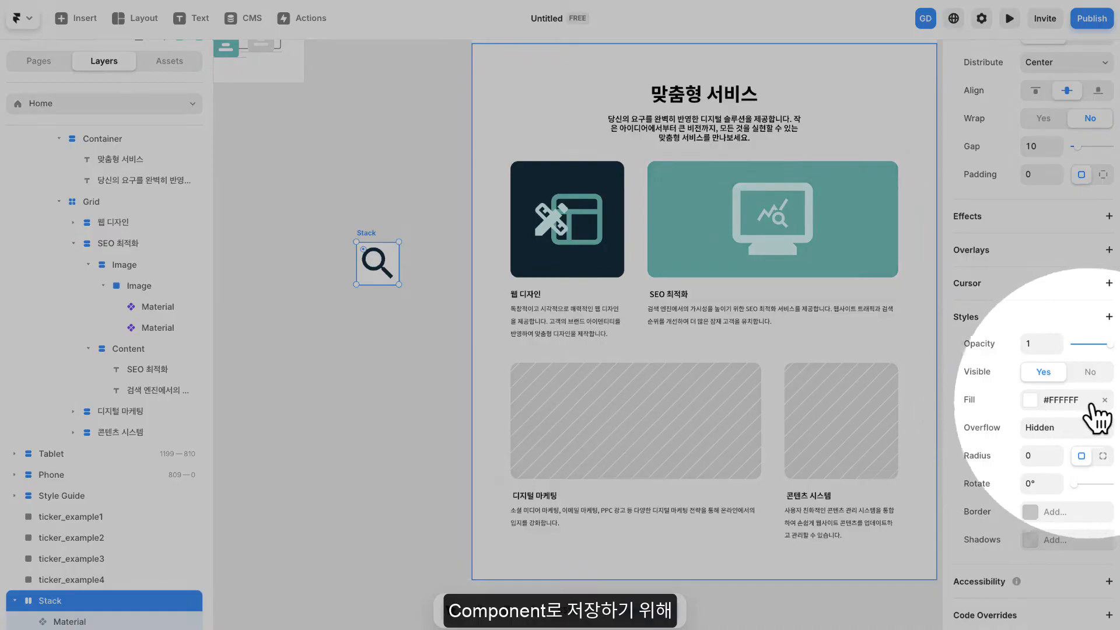
click(1104, 400)
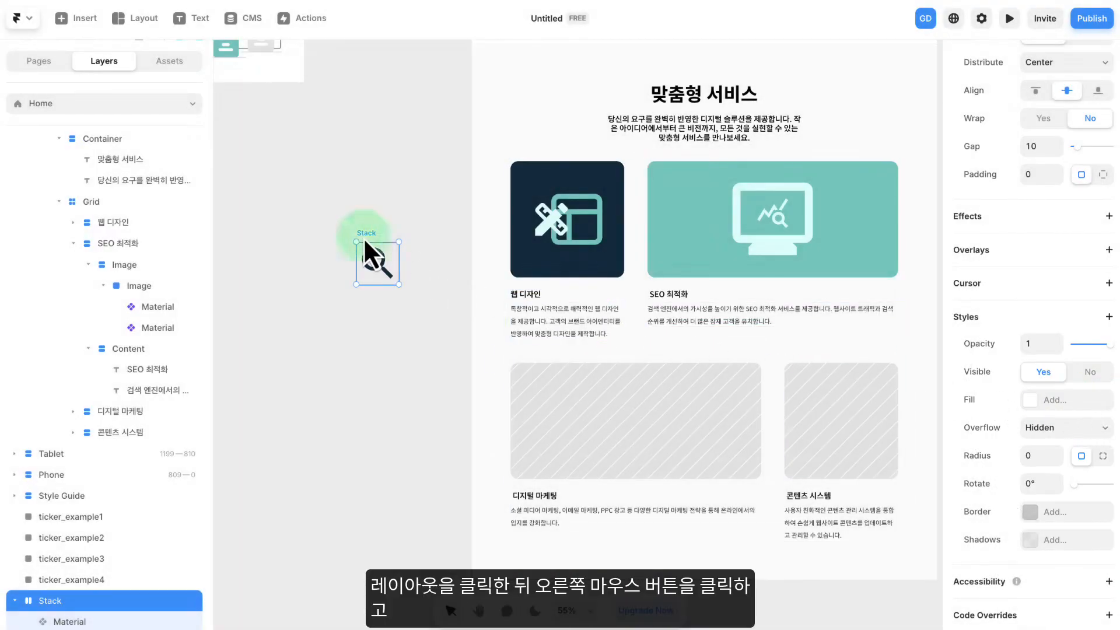
drag(363, 237, 352, 196)
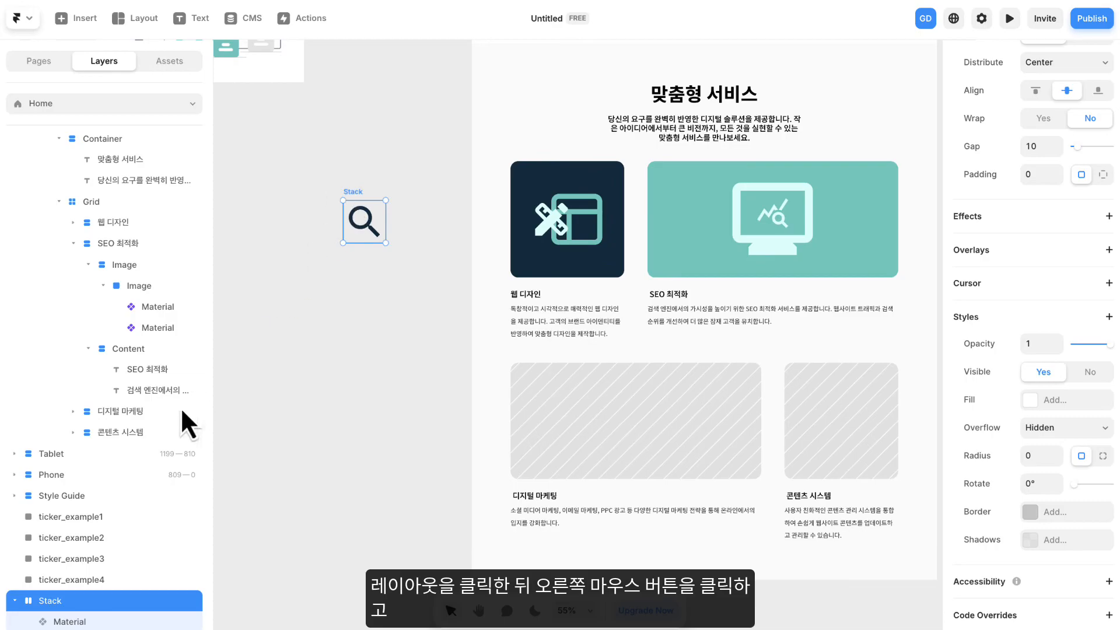
- Create a component named Find cursor from the search icon's stack
click(37, 606)
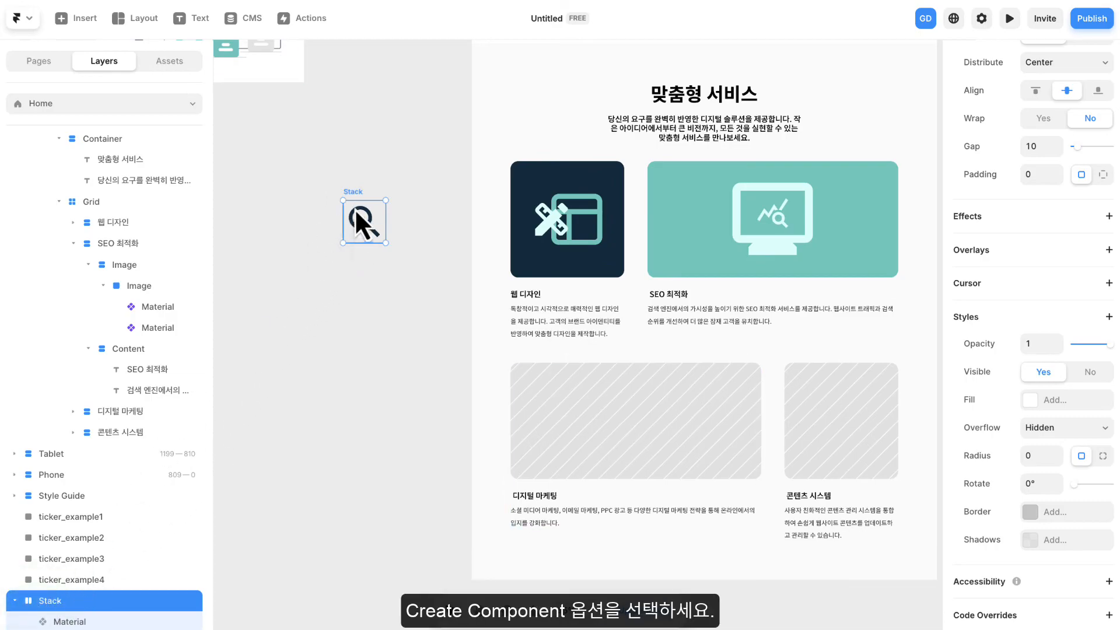
right_click(355, 207)
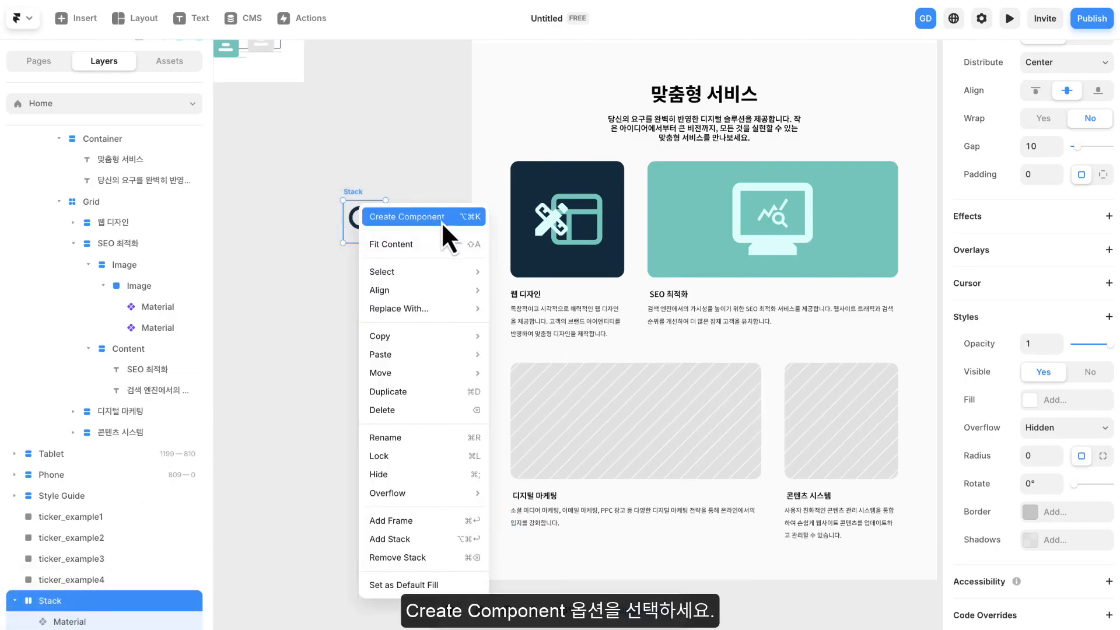
click(411, 217)
click(535, 289)
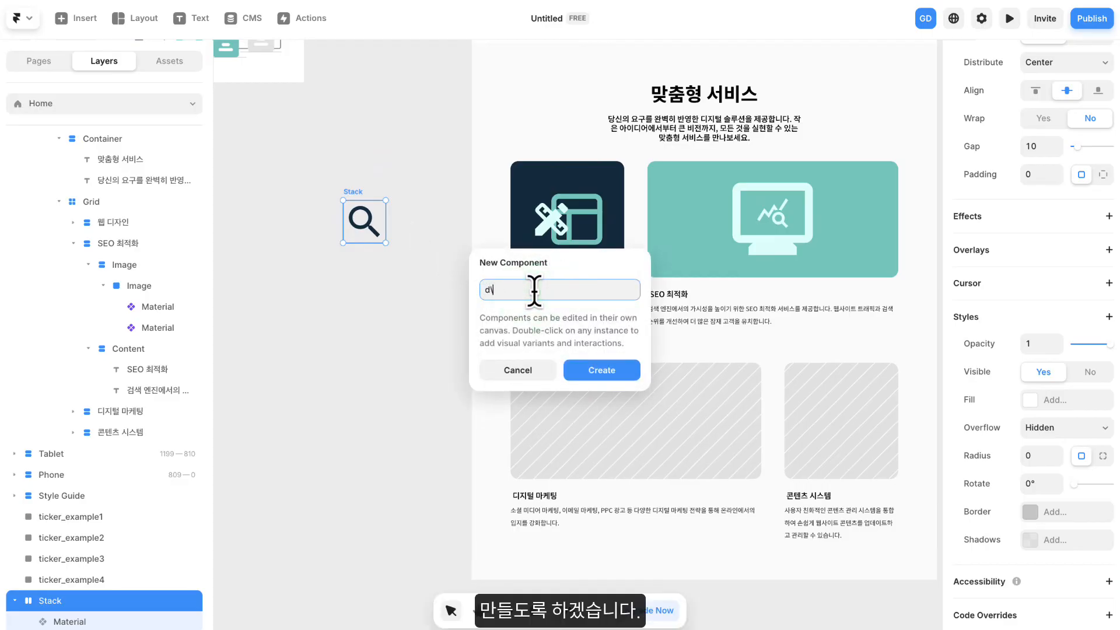
text(F)
key(Caps_Lock)
text(ind C)
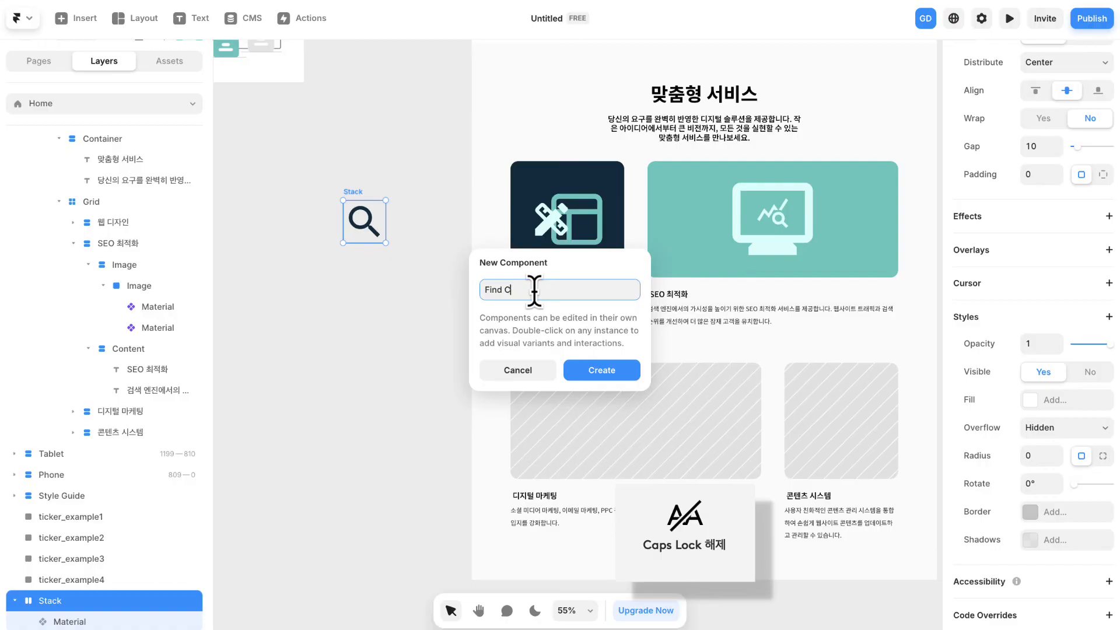
key(Return)
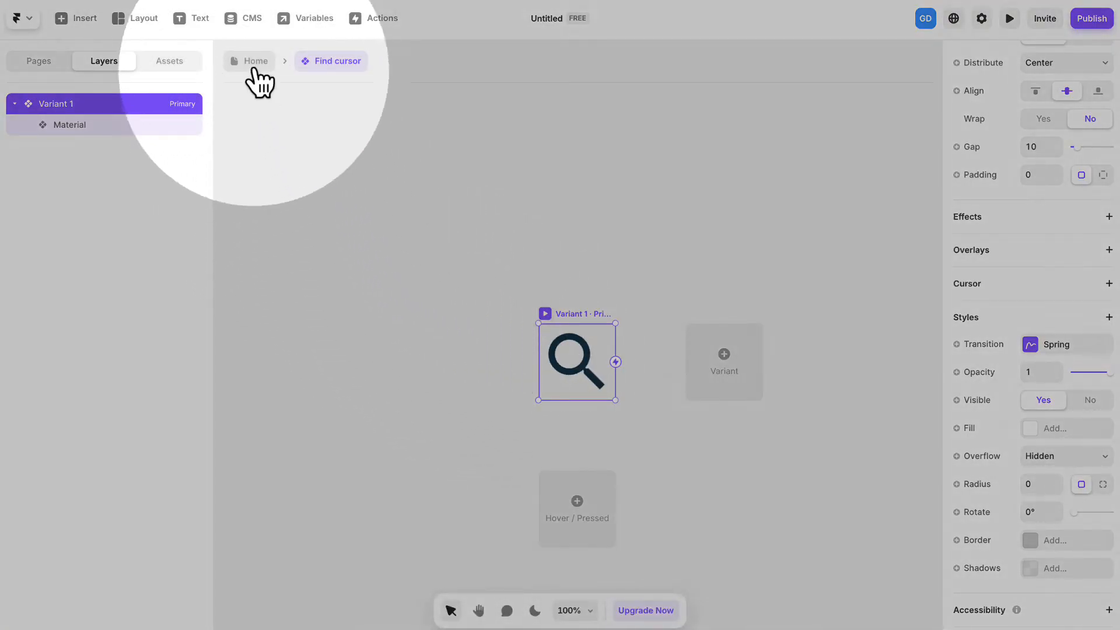
- Return to the Home page and delete the Find cursor instance from the canvas
click(255, 62)
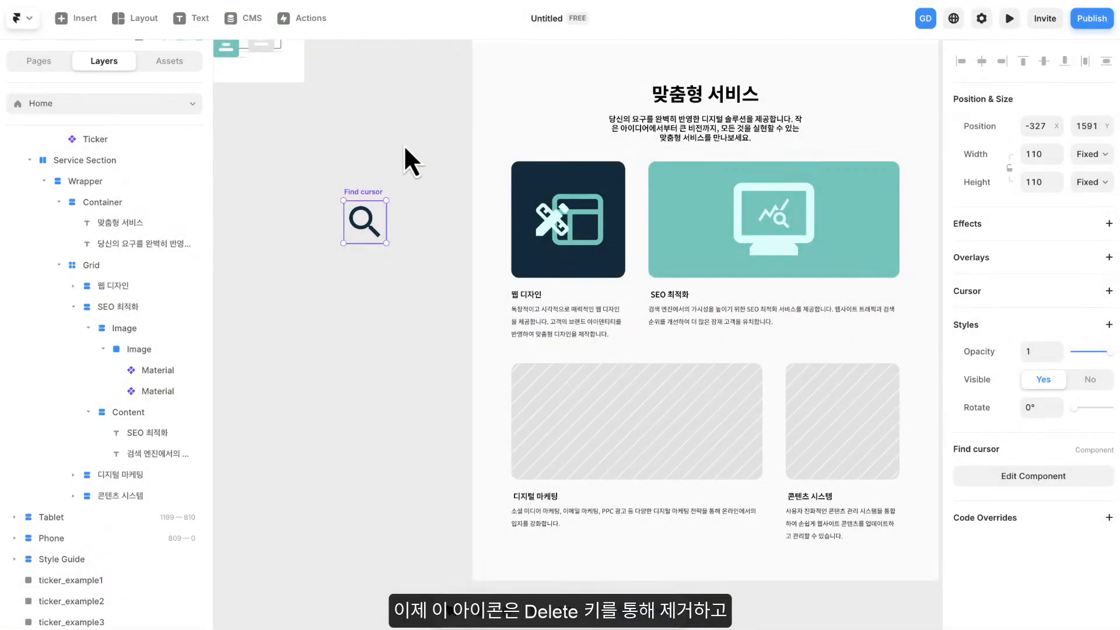
right_click(361, 232)
key(Escape)
key(Delete)
- Give the SEO 최적화 card's inner mint frame a custom cursor using the Find cursor component, with the cursor mode set to Replace
drag(429, 228, 317, 225)
click(555, 169)
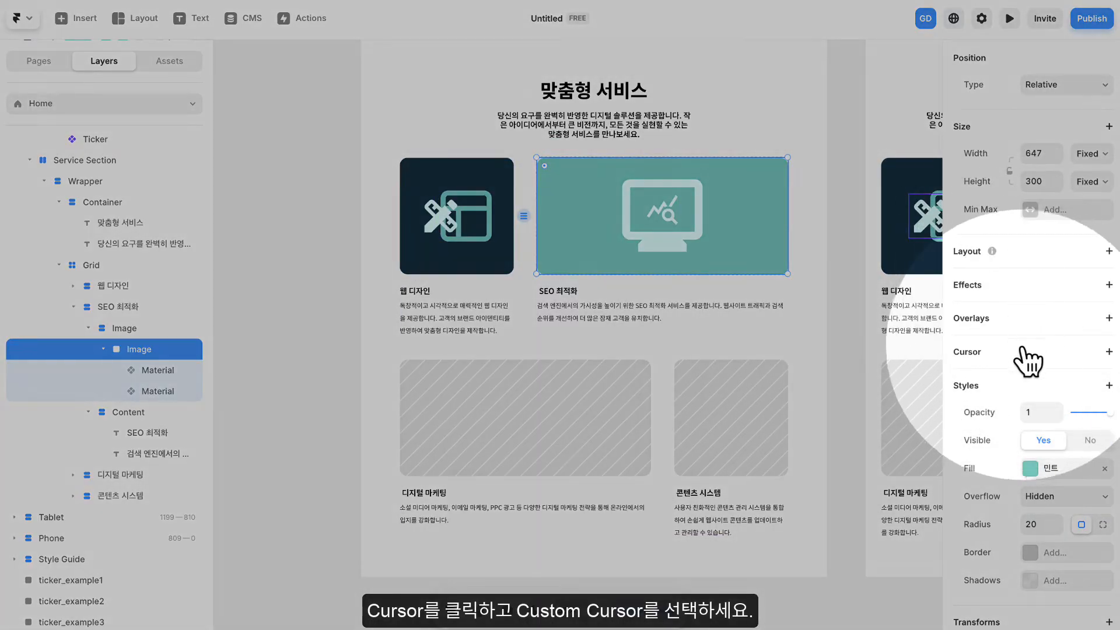
click(1022, 353)
click(1056, 397)
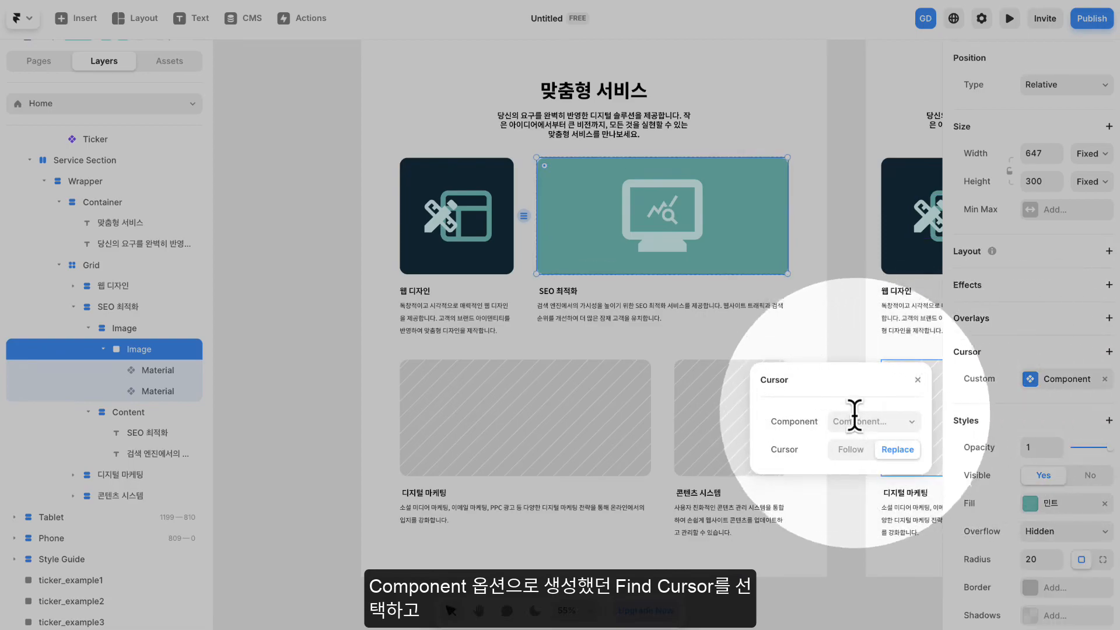
click(855, 420)
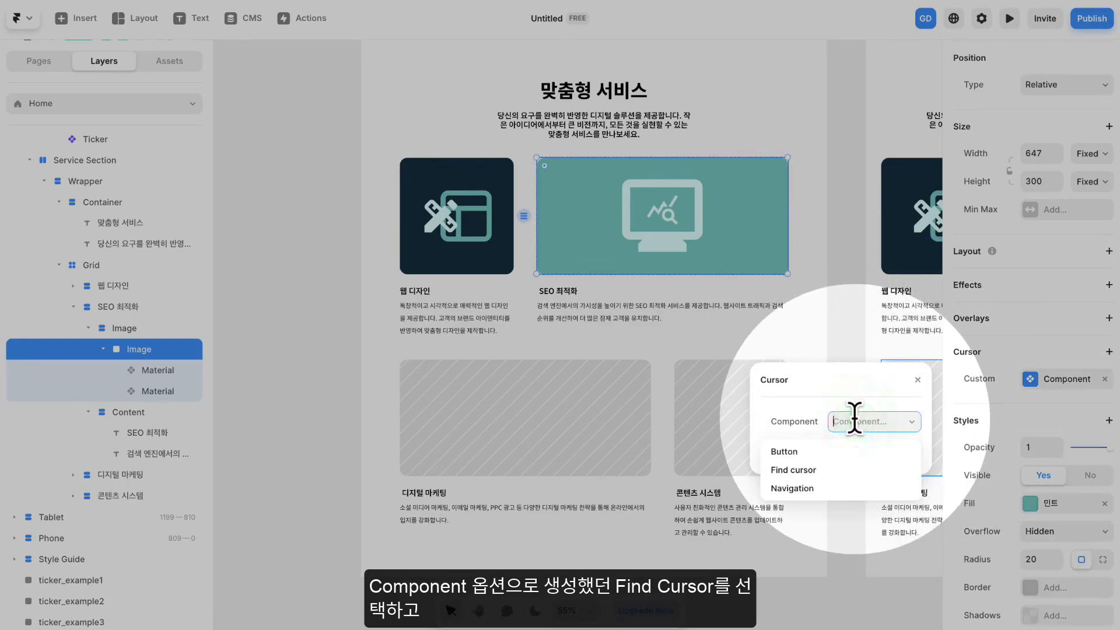
click(810, 470)
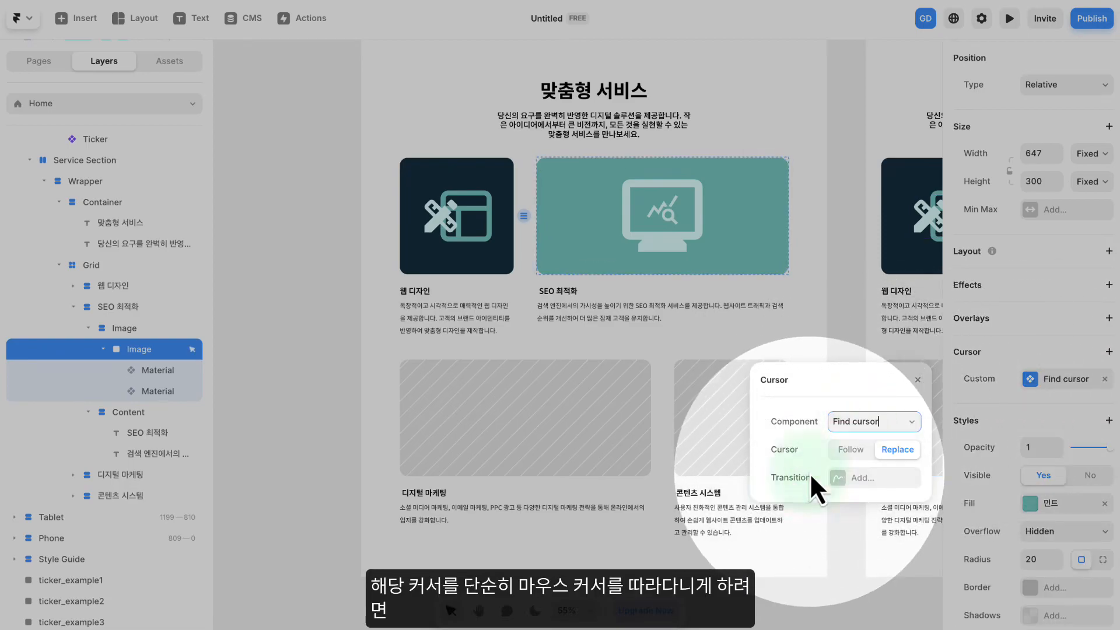
click(849, 457)
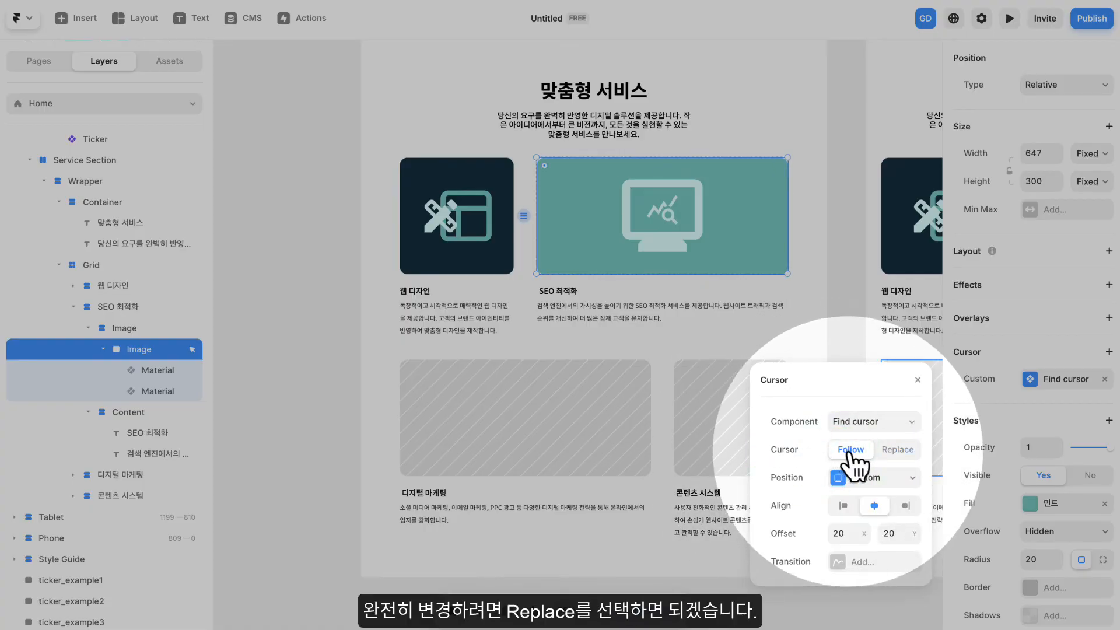
click(907, 454)
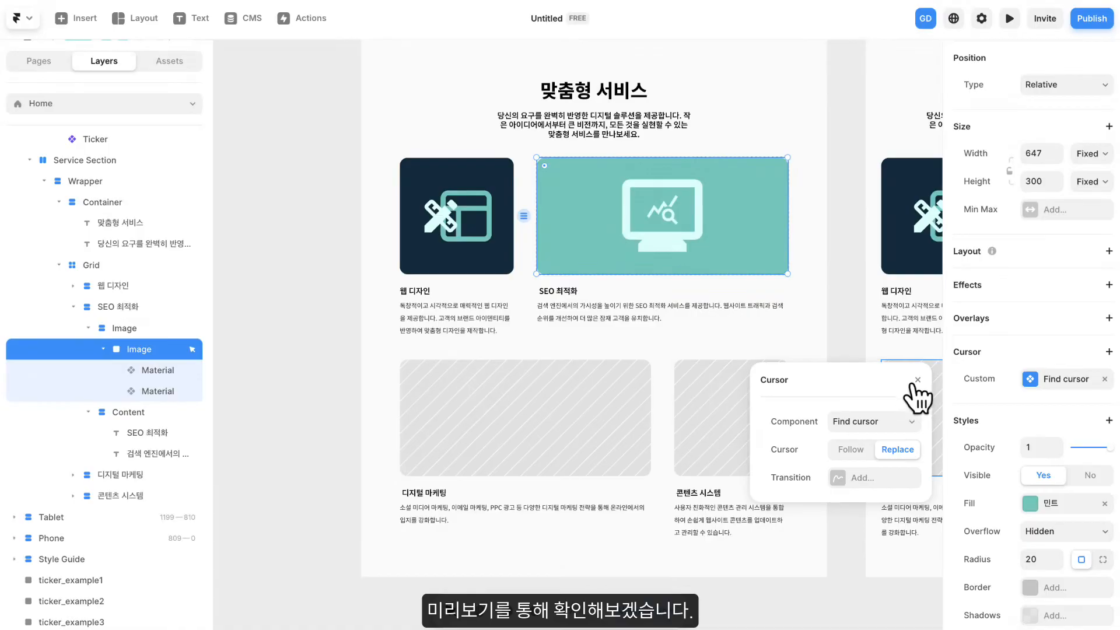
click(917, 379)
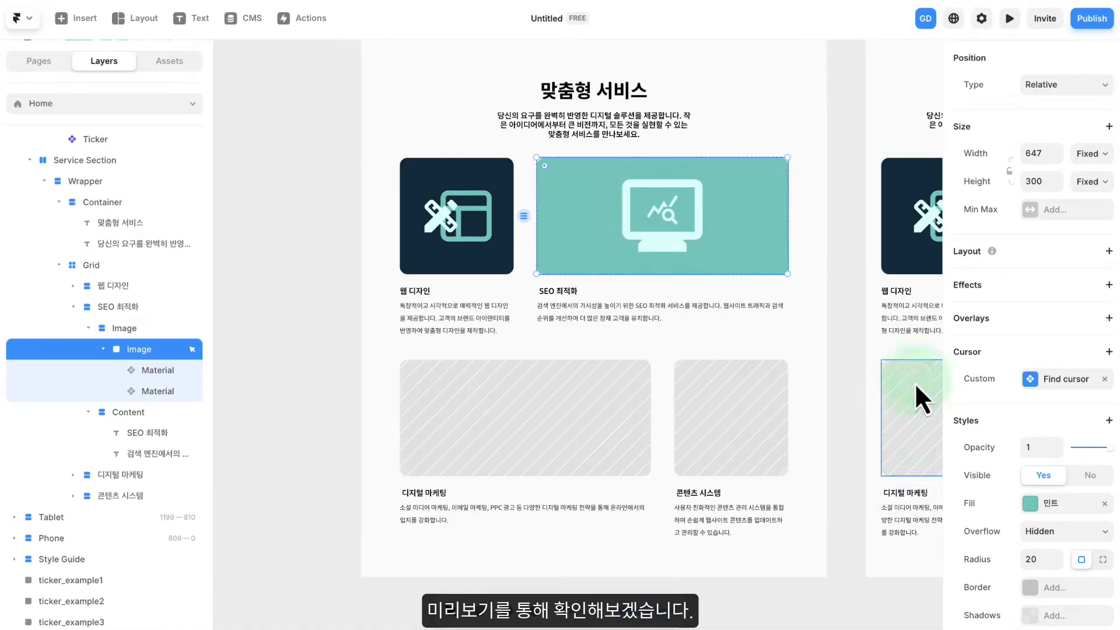
- Preview the site to check the custom cursor over the SEO 최적화 card, and return to the editor
click(1010, 18)
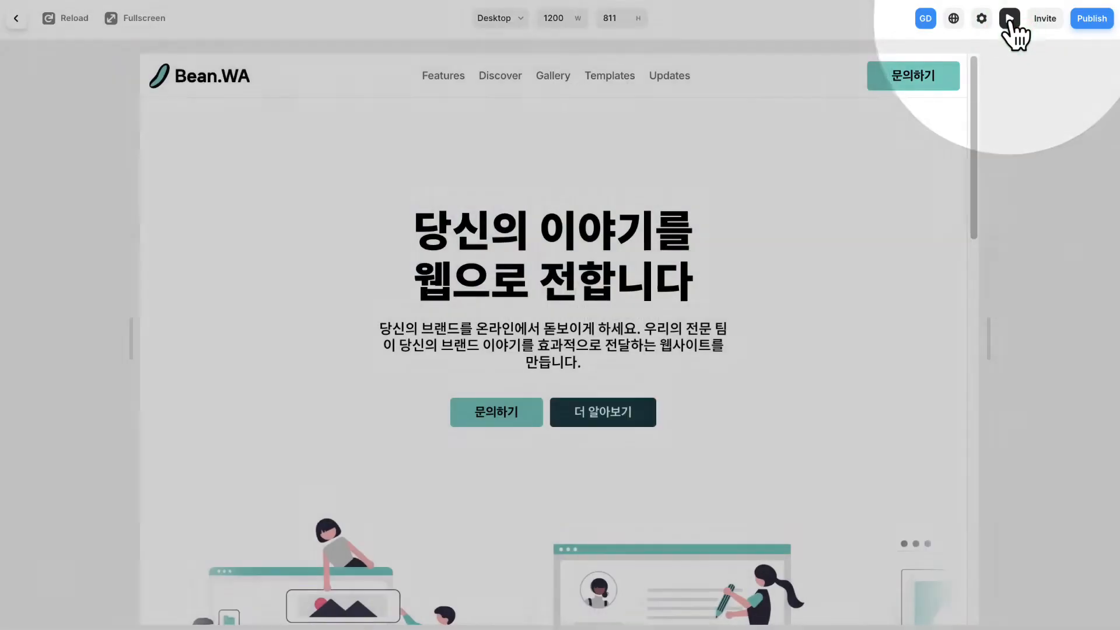
scroll(829, 327, down, 5)
scroll(828, 328, down, 8)
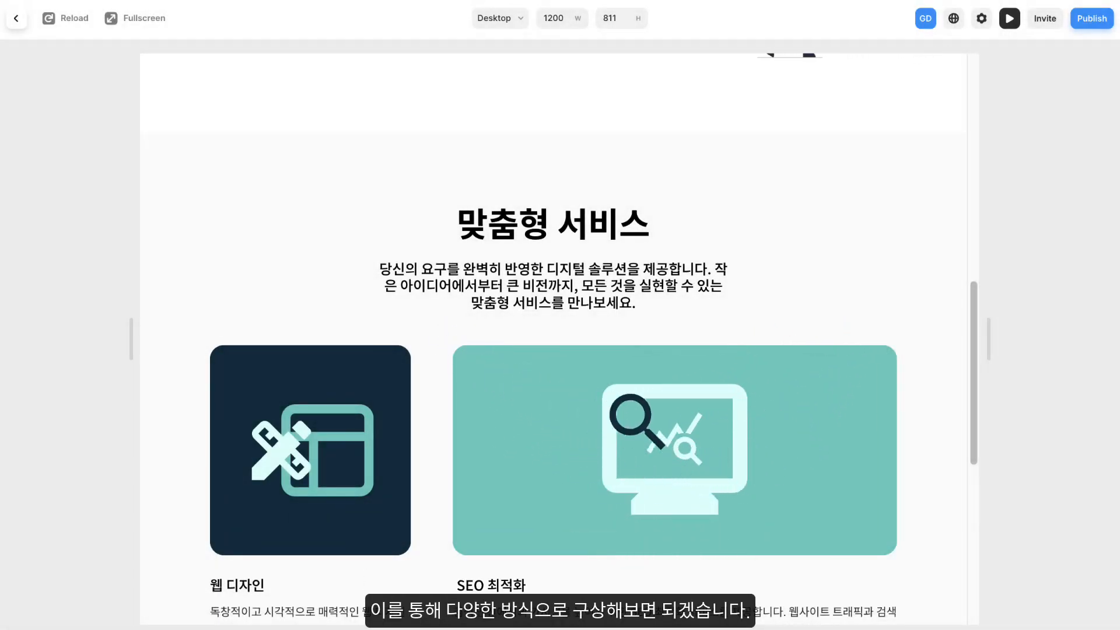
scroll(624, 380, down, 6)
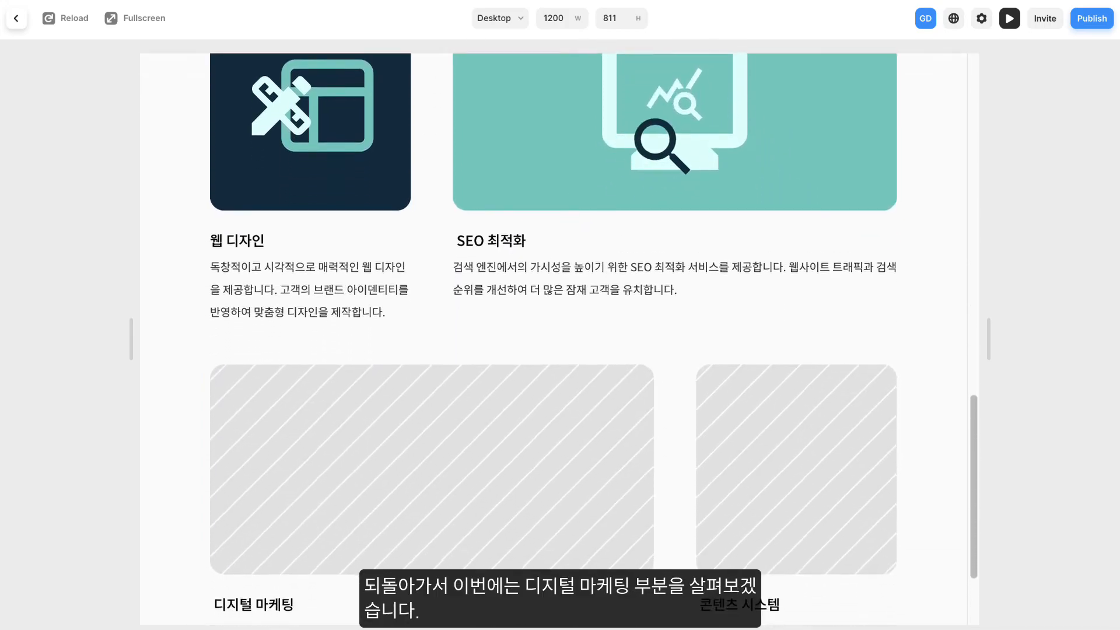
scroll(694, 328, up, 3)
scroll(694, 326, up, 3)
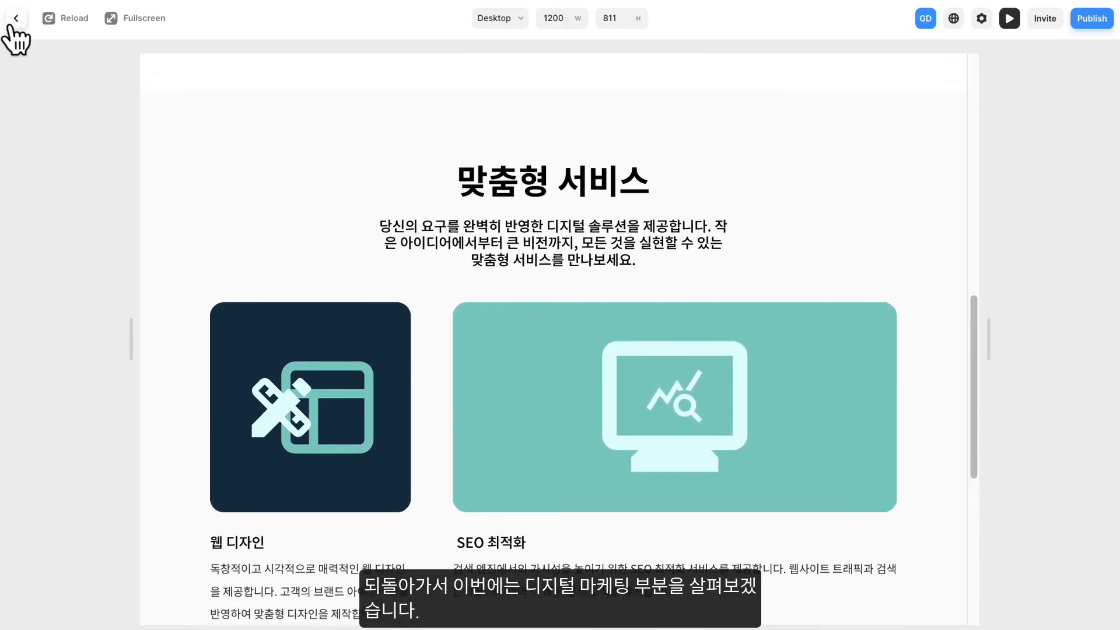
click(18, 20)
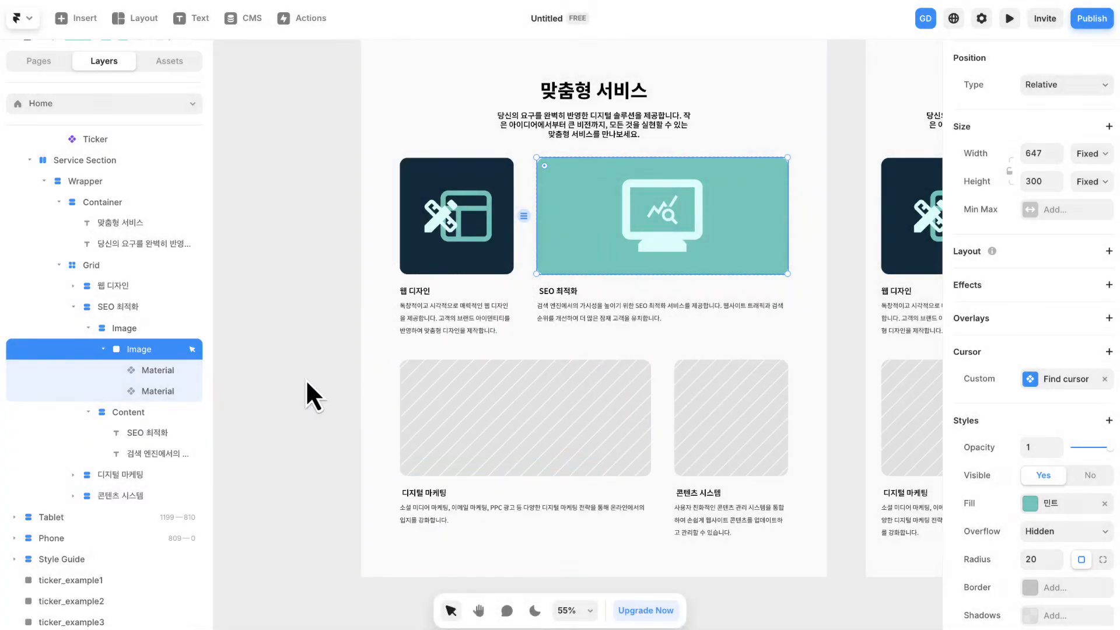
- Replace the image fill of the 디지털 마케팅 card's Image stack with the solid 다크블루 color style
click(306, 379)
drag(306, 379, 411, 270)
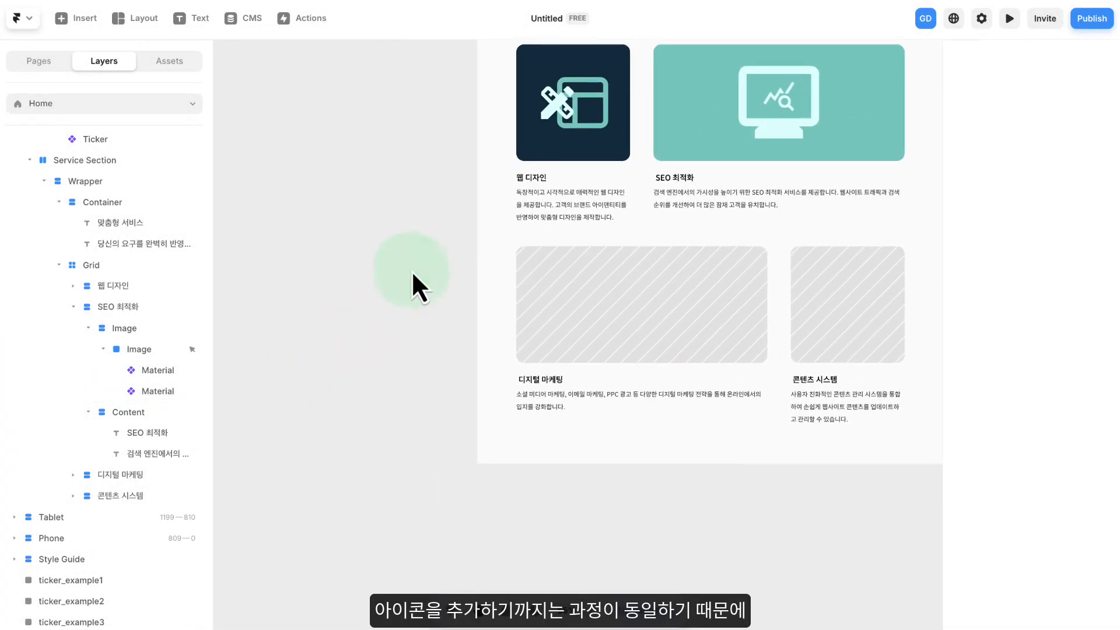
click(654, 280)
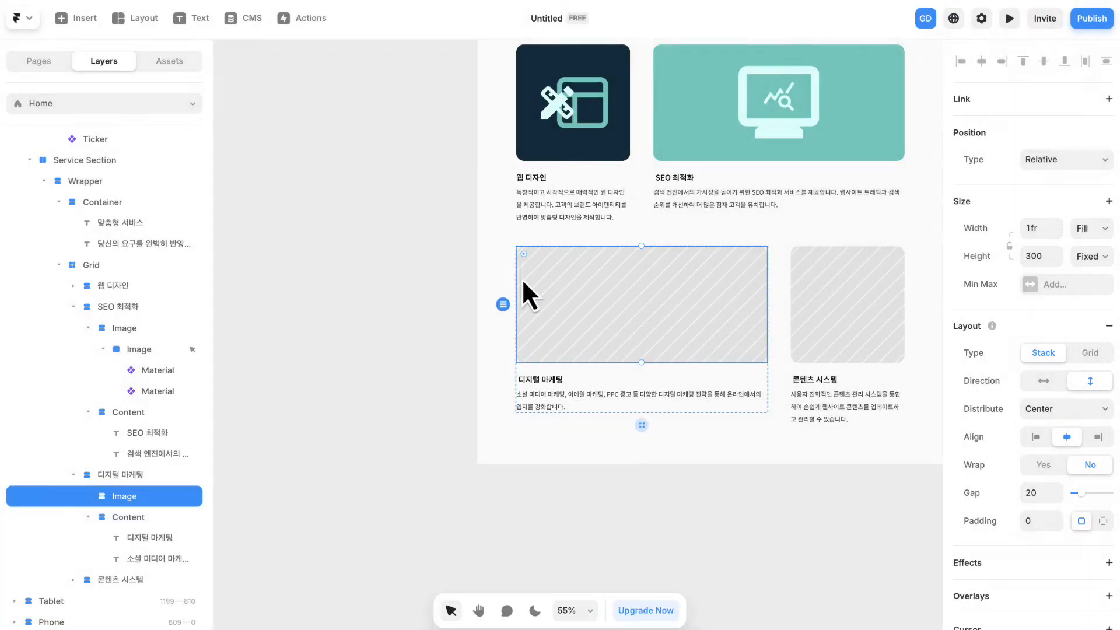
scroll(1017, 331, down, 5)
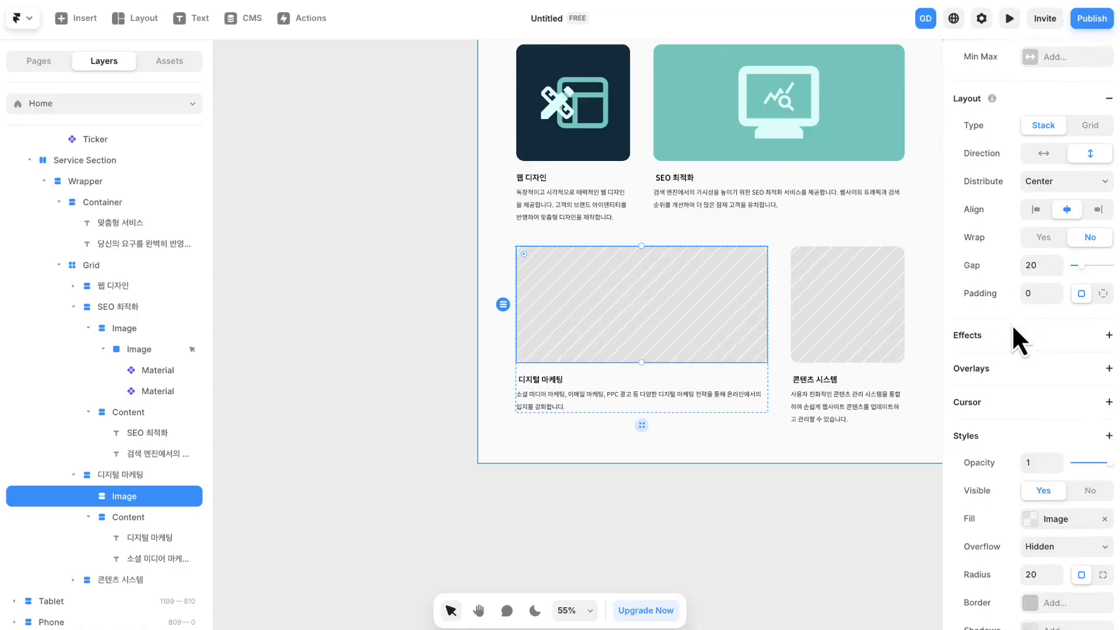
scroll(1023, 343, down, 2)
click(1058, 396)
click(775, 334)
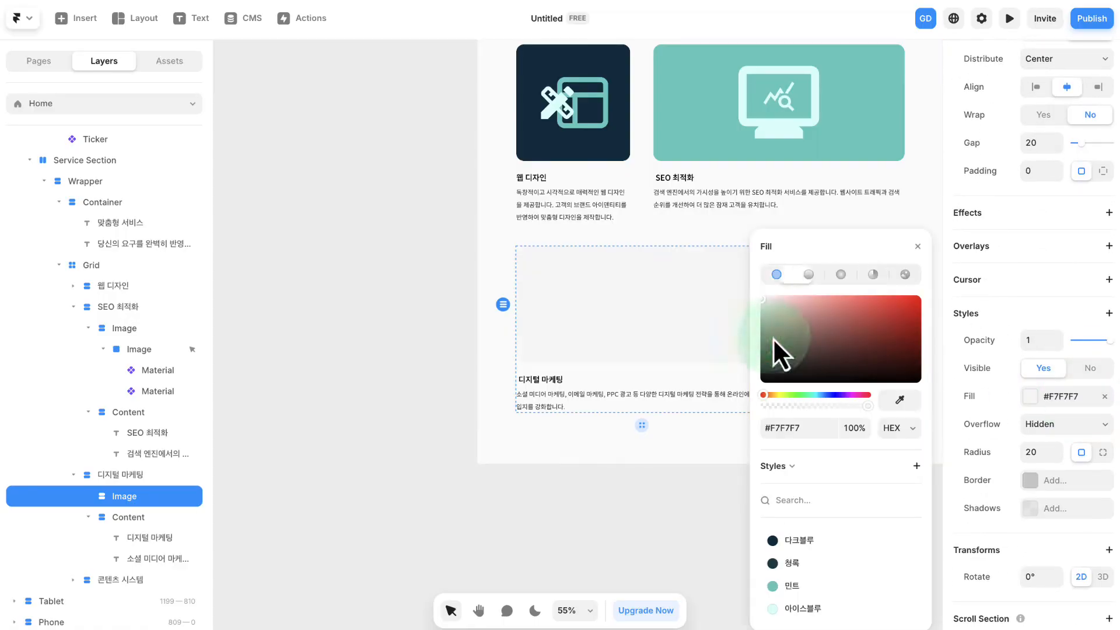
click(799, 540)
- Open the insertable icon sets for the 디지털 마케팅 card's graphic
drag(666, 285, 349, 286)
click(77, 18)
mouse_move(85, 449)
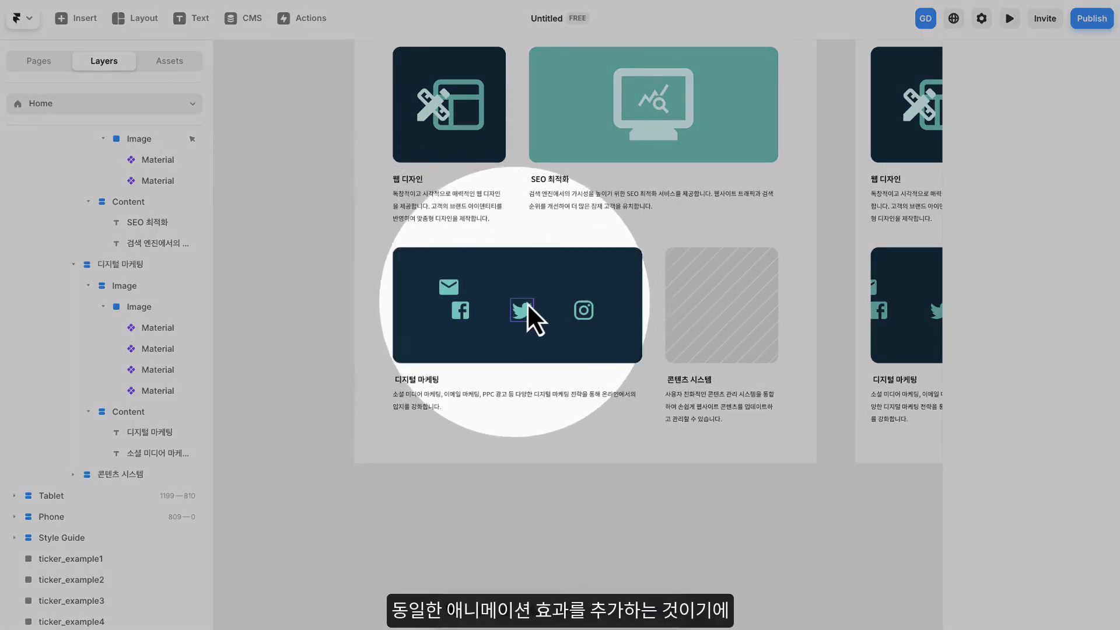
- Add a Drag effect to the mail, Instagram, Twitter and Facebook icons in the 디지털 마케팅 card, with Freeform set to No
click(449, 291)
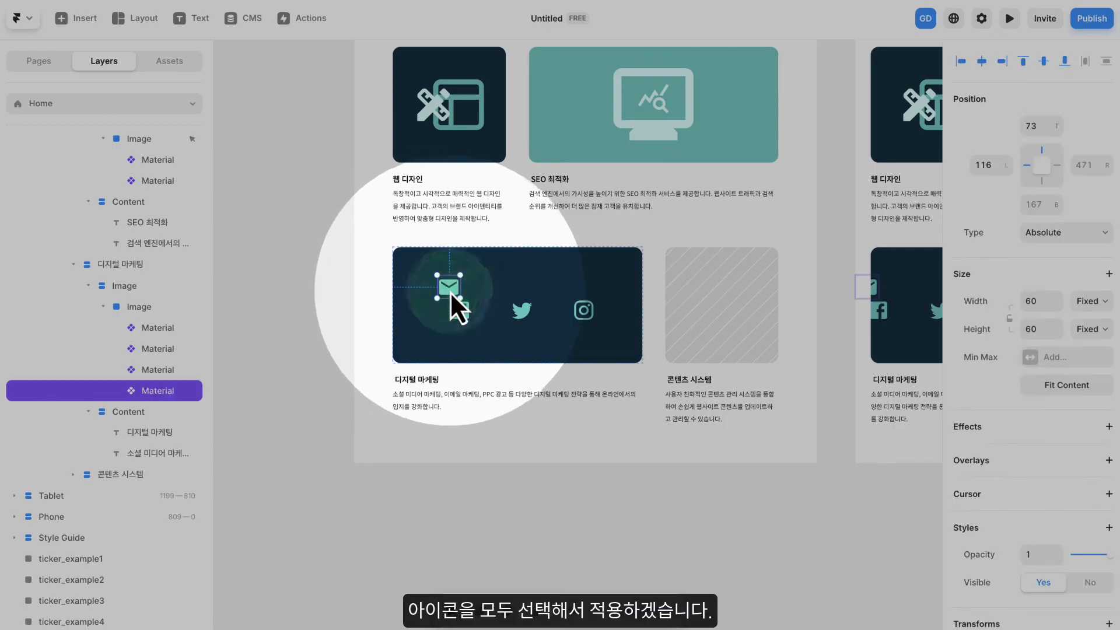
shift+click(582, 311)
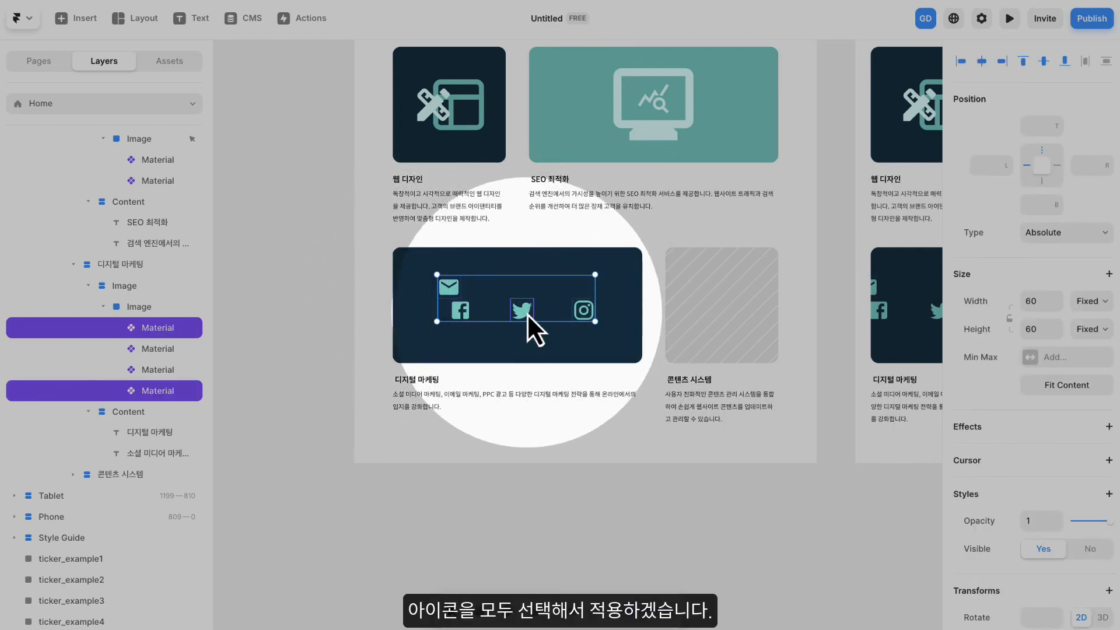
shift+click(523, 310)
shift+click(461, 310)
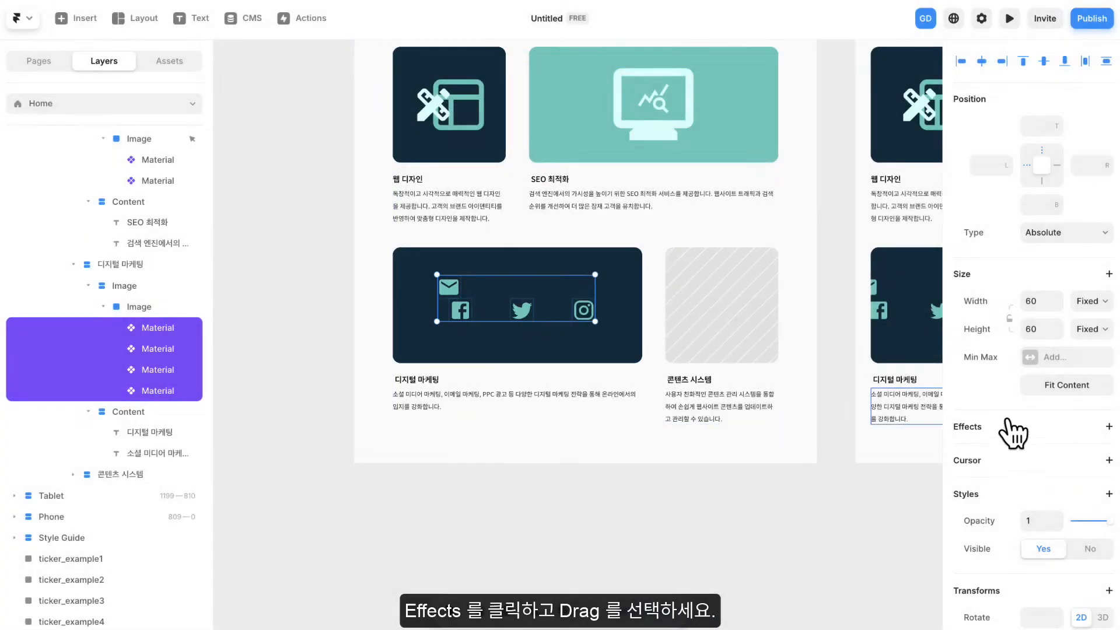
click(1059, 511)
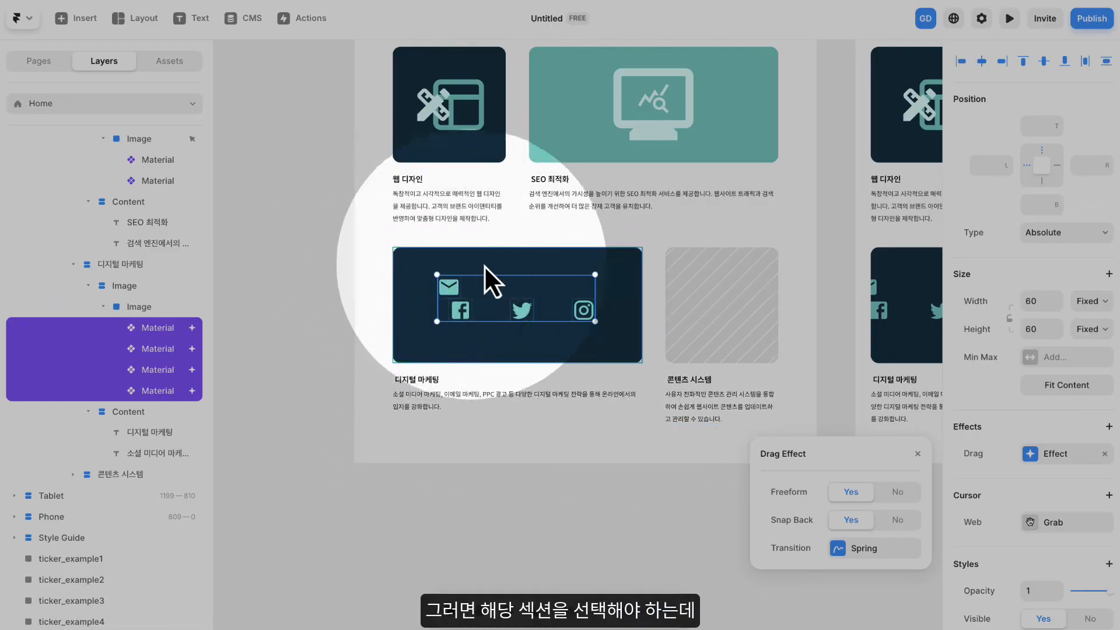
click(896, 491)
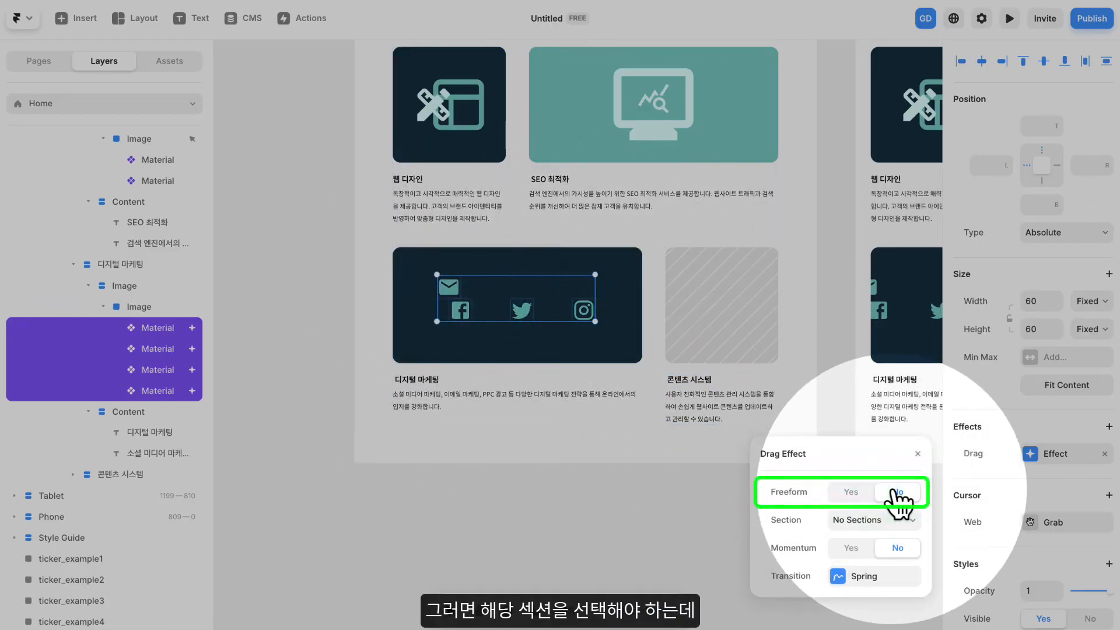
click(873, 521)
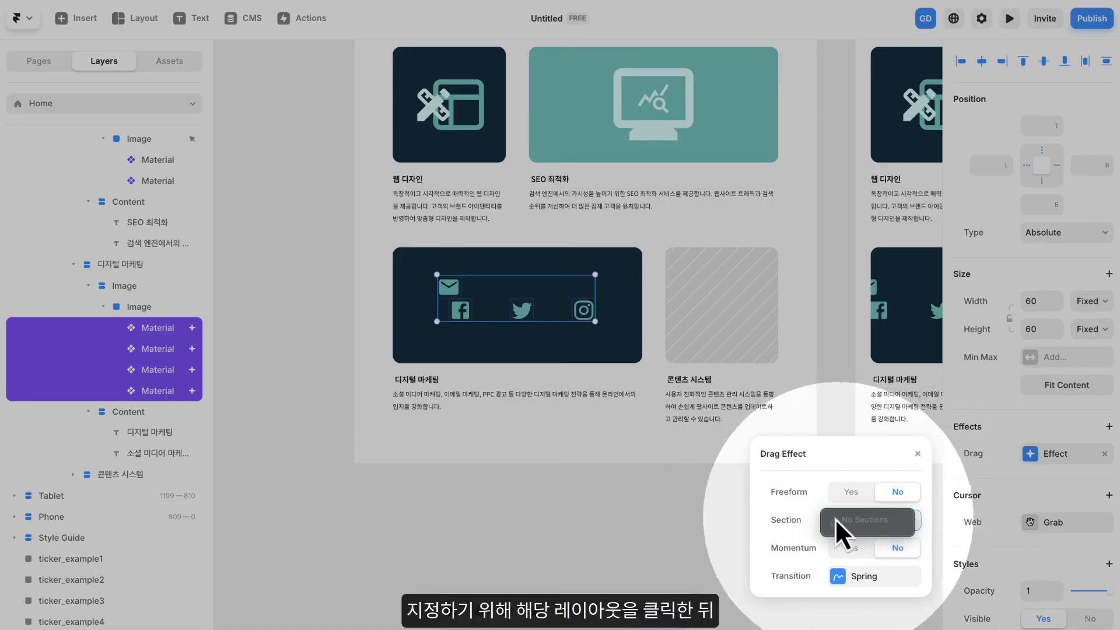
click(785, 516)
click(721, 505)
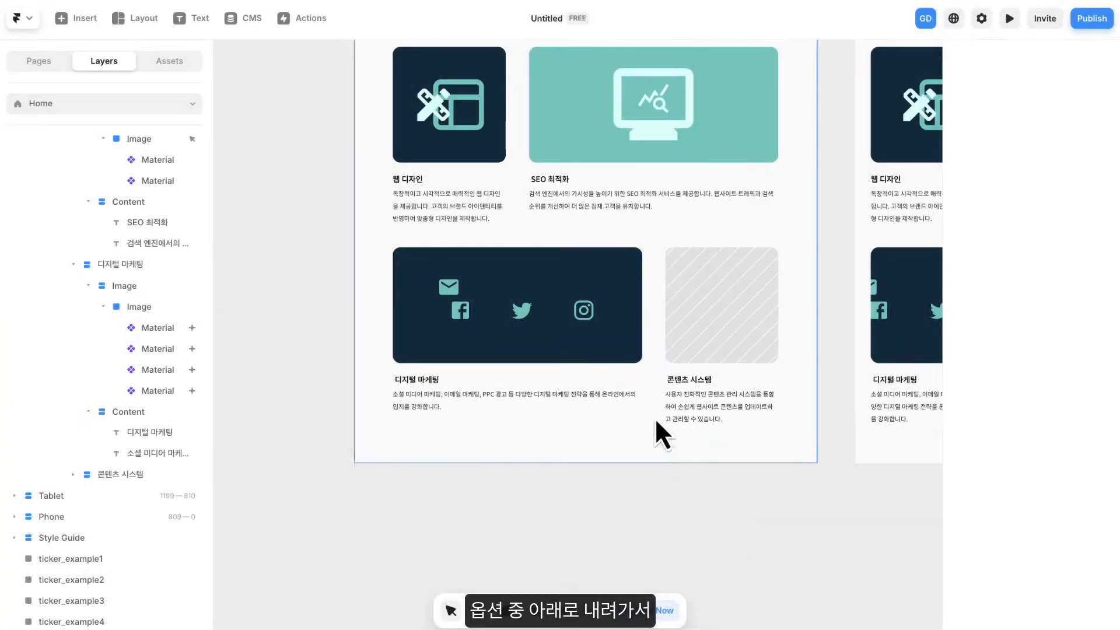
- Add a scroll section named digital-marketing to the dark blue inner Image frame around the icons
click(631, 350)
scroll(991, 418, down, 4)
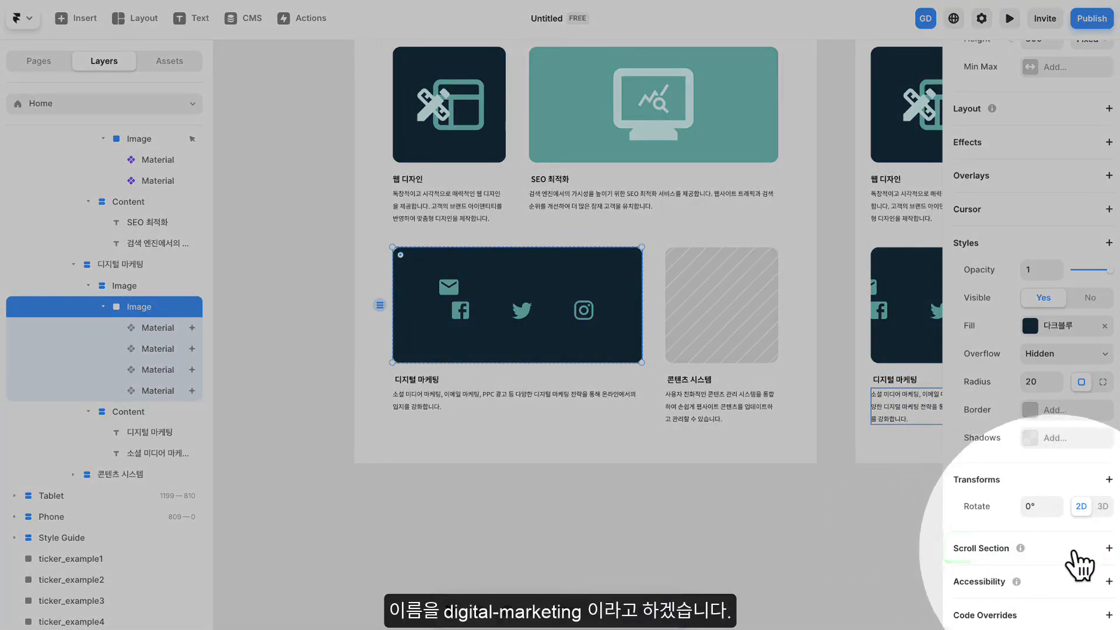
click(1106, 548)
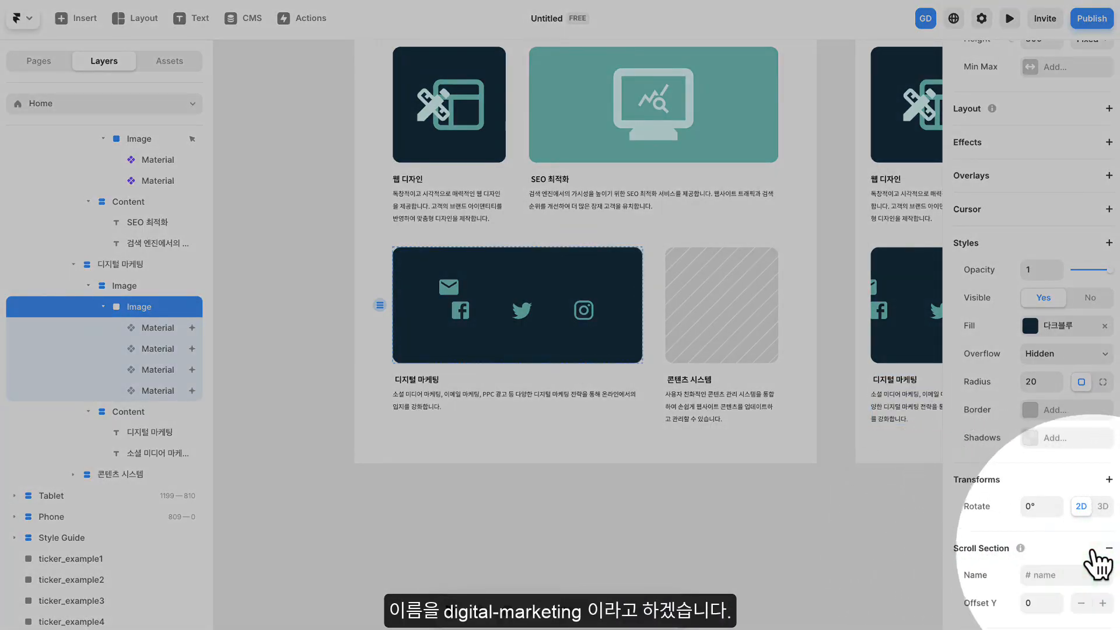
scroll(1096, 560, down, 2)
click(1055, 511)
text(digital-marketing)
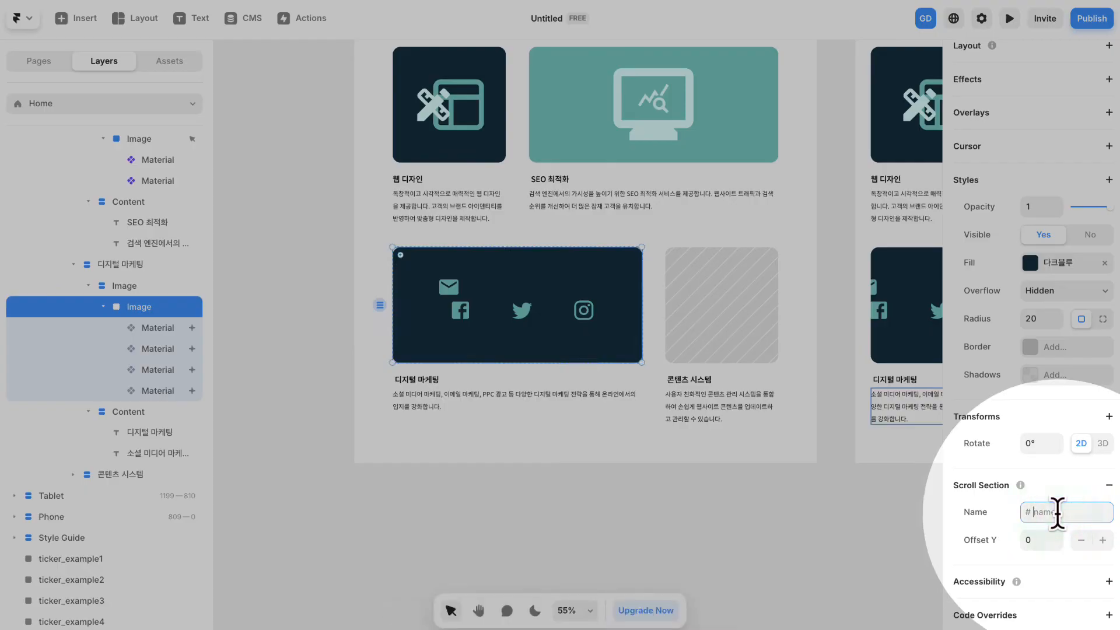
click(1003, 505)
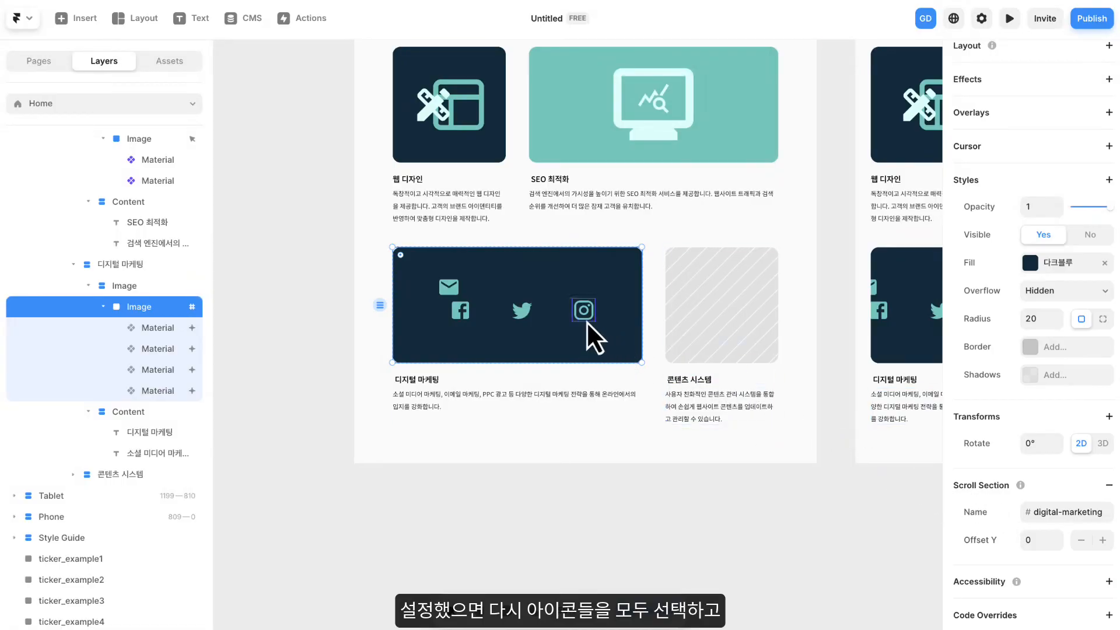
- Set the Drag effect's section to #digital-marketing for all four icons in the 디지털 마케팅 card
click(584, 320)
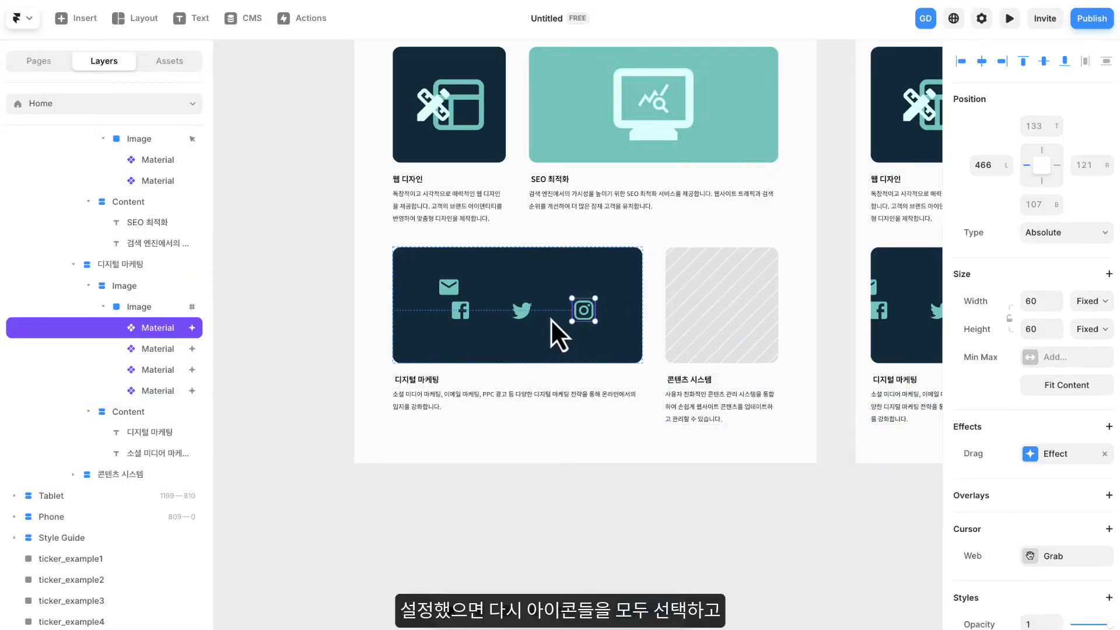
shift+click(525, 315)
shift+click(462, 313)
shift+click(450, 290)
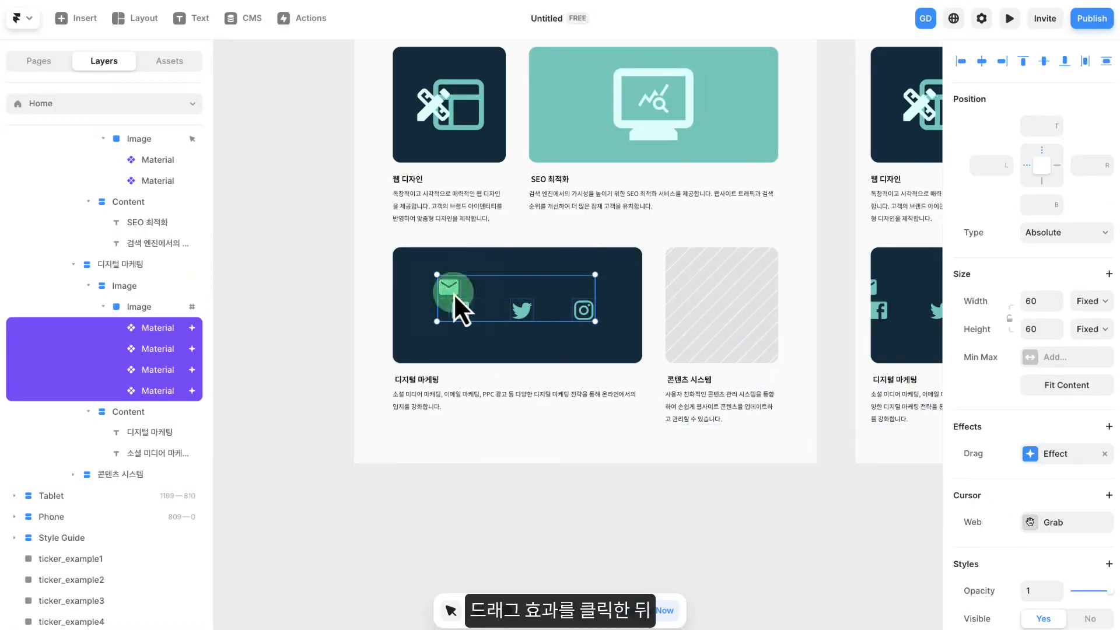
click(1055, 456)
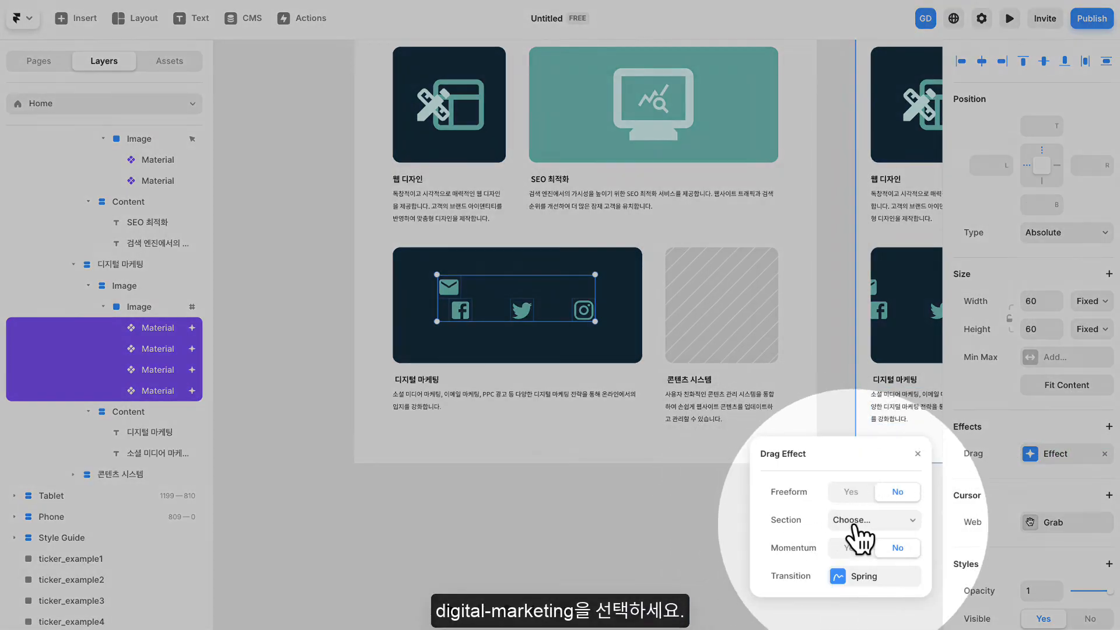
click(855, 521)
click(858, 540)
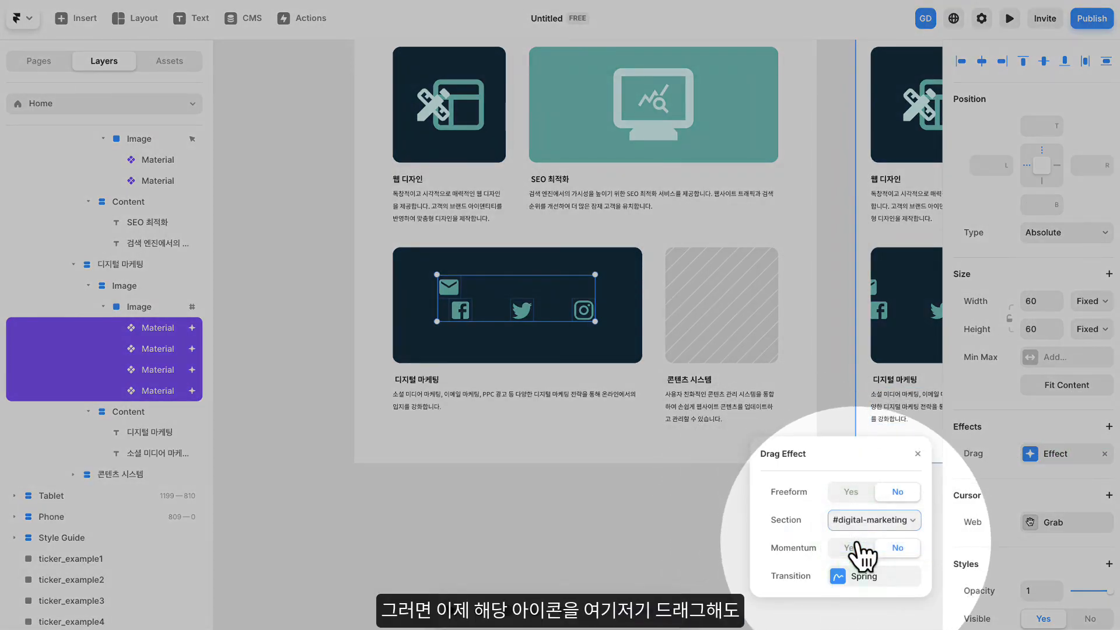
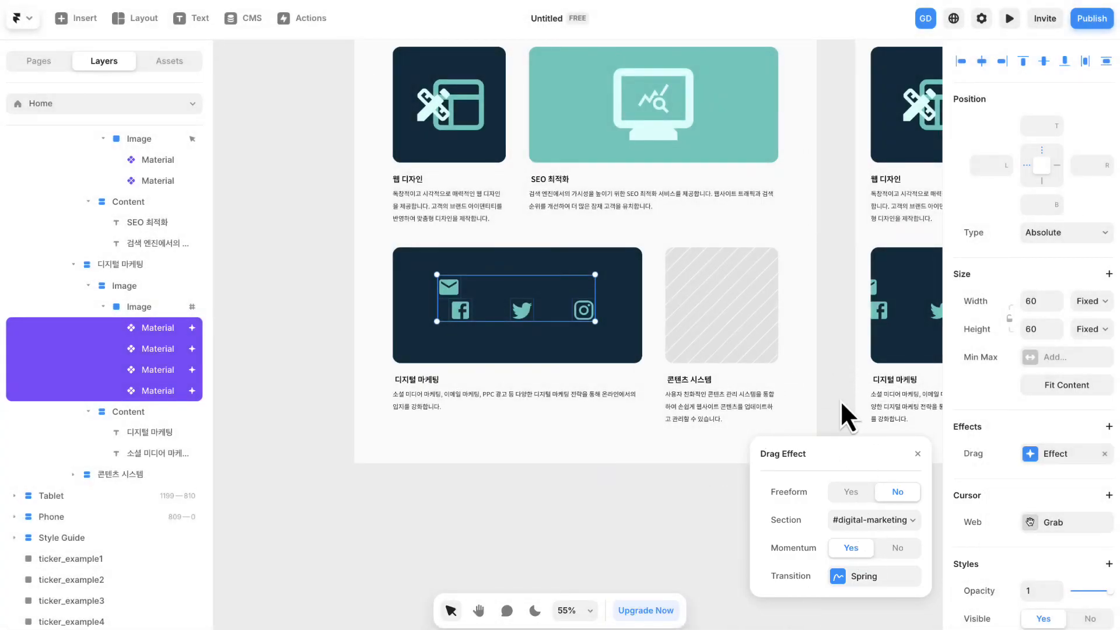
- Preview the page and try dragging the icons around inside the 디지털 마케팅 card, then return to the editor
click(842, 401)
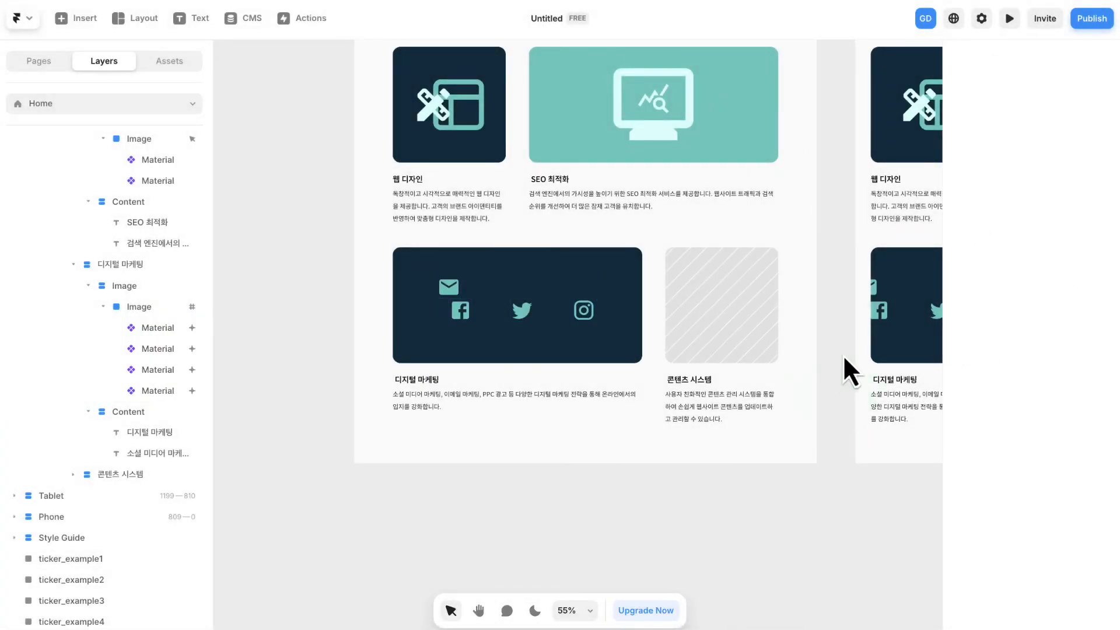
click(1008, 21)
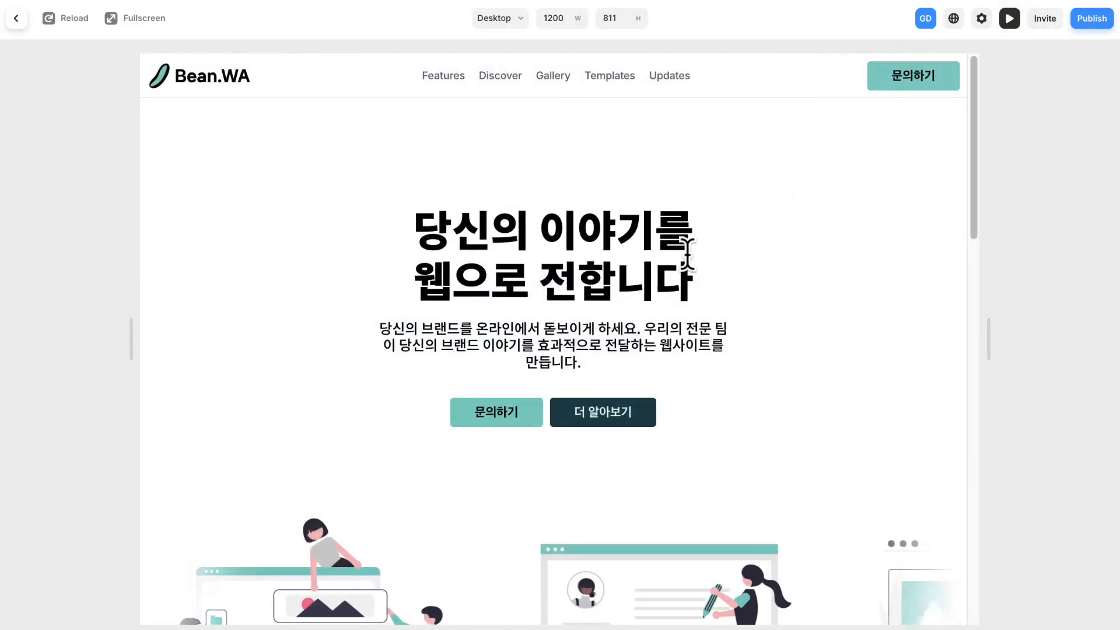
scroll(691, 254, down, 8)
scroll(695, 253, down, 10)
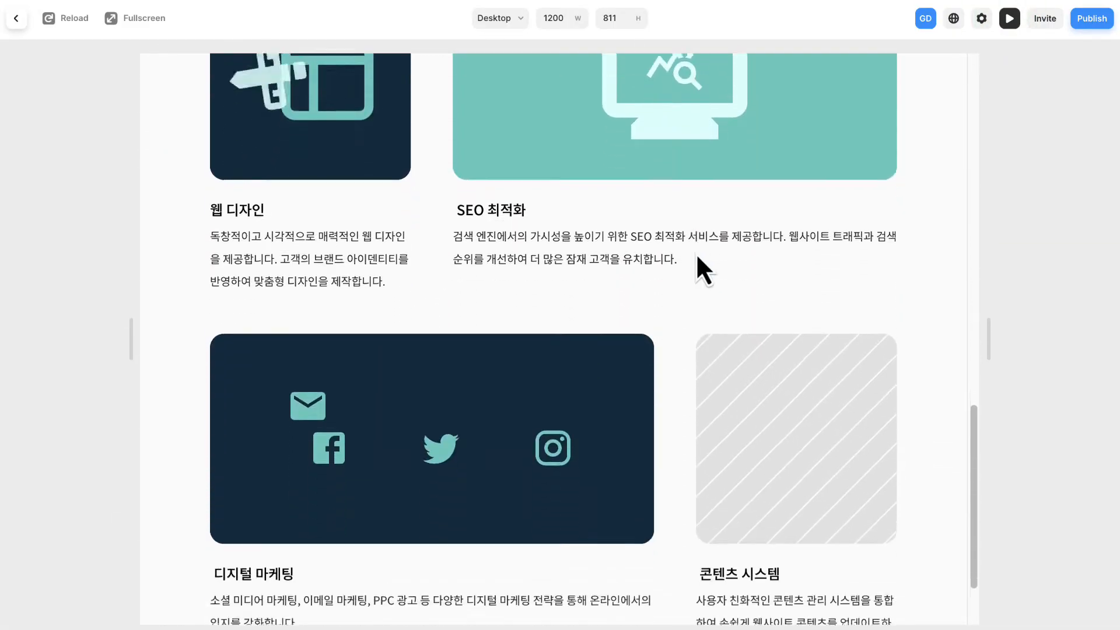
drag(464, 362, 359, 296)
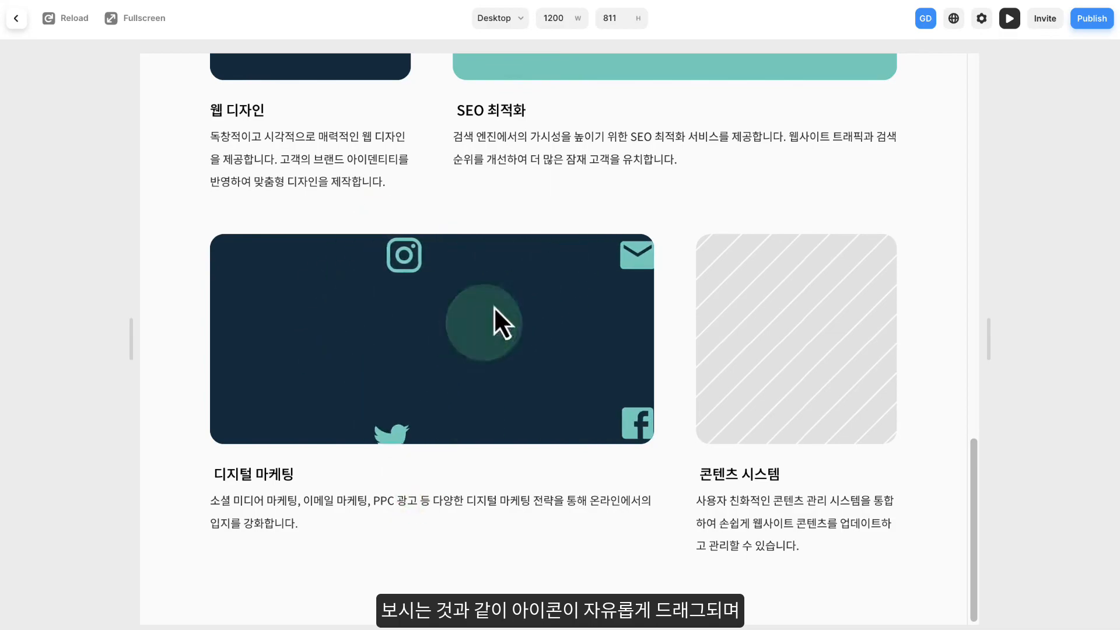
drag(592, 97, 234, 447)
drag(530, 257, 493, 416)
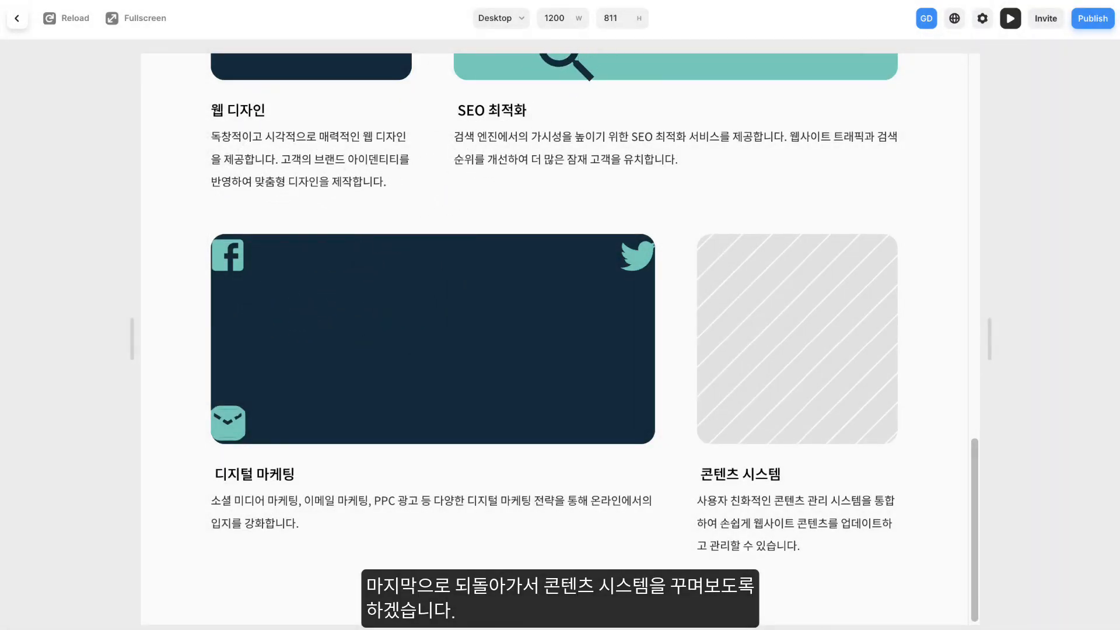
click(16, 18)
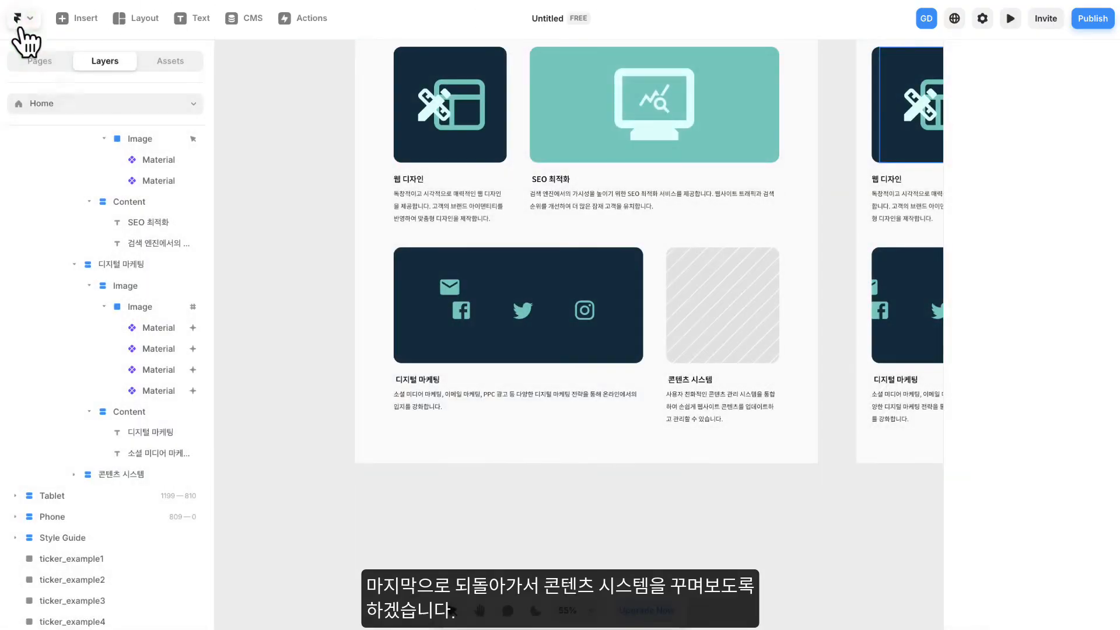
- Change the fill of the 콘텐츠 시스템 card's Image frame from the placeholder image to solid 민트
drag(290, 281, 375, 274)
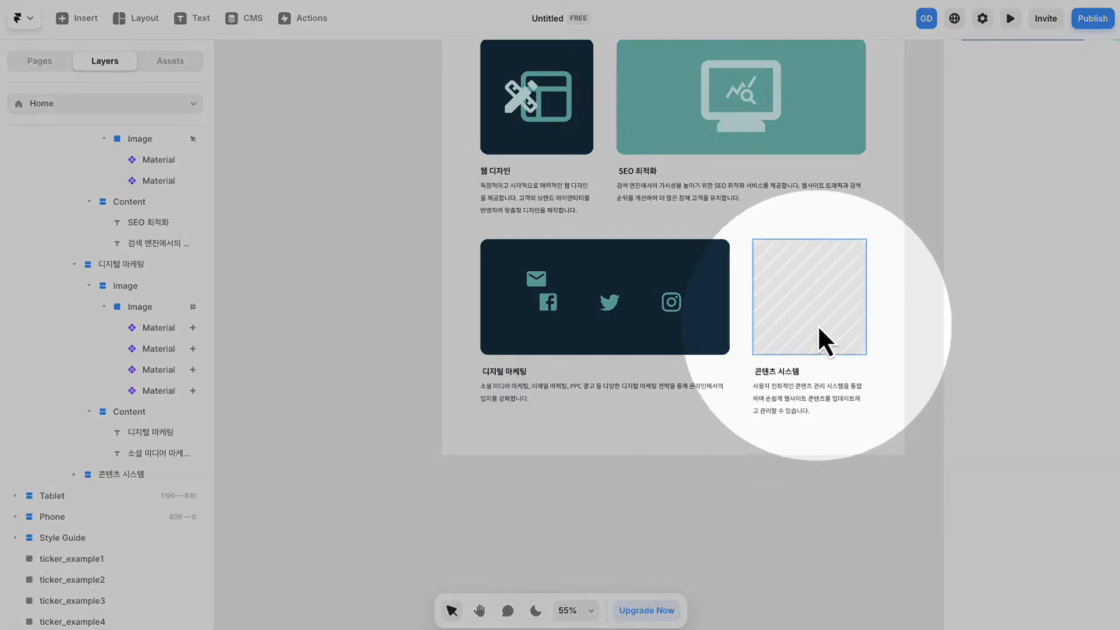
click(818, 318)
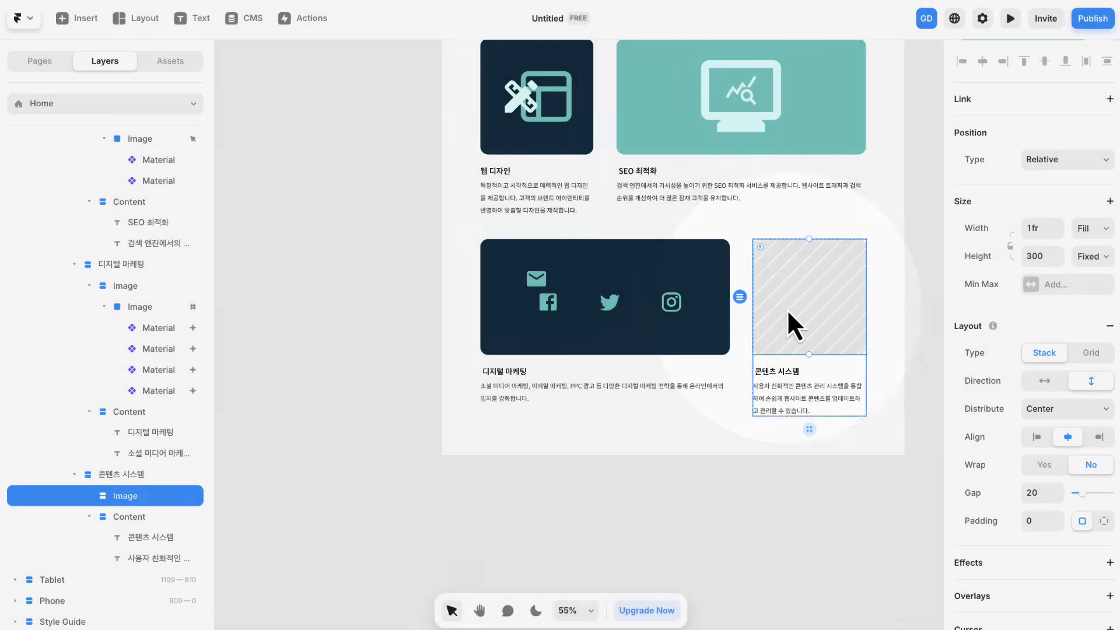
scroll(1015, 342, down, 7)
click(962, 349)
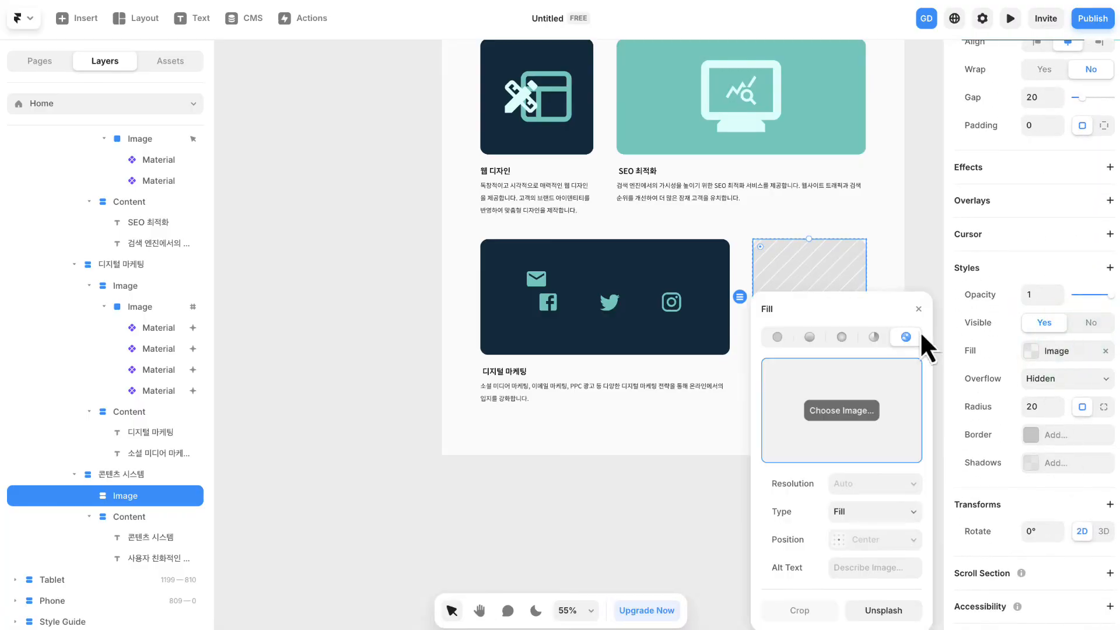
click(778, 336)
click(829, 556)
click(849, 271)
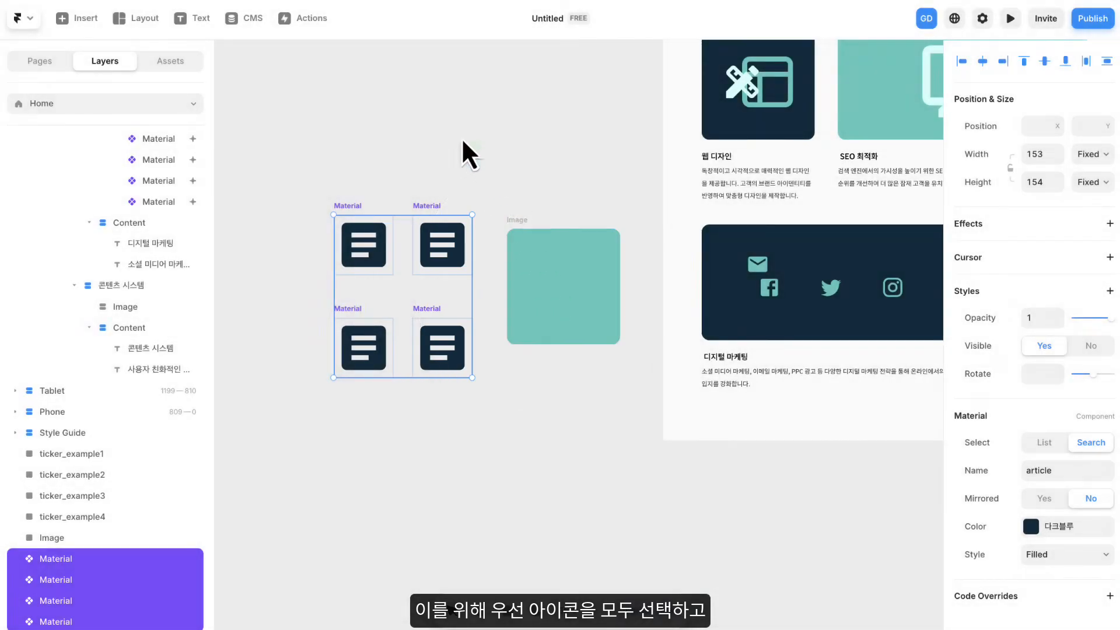
- Wrap the four article icons beside the mint Image frame in a stack
click(312, 165)
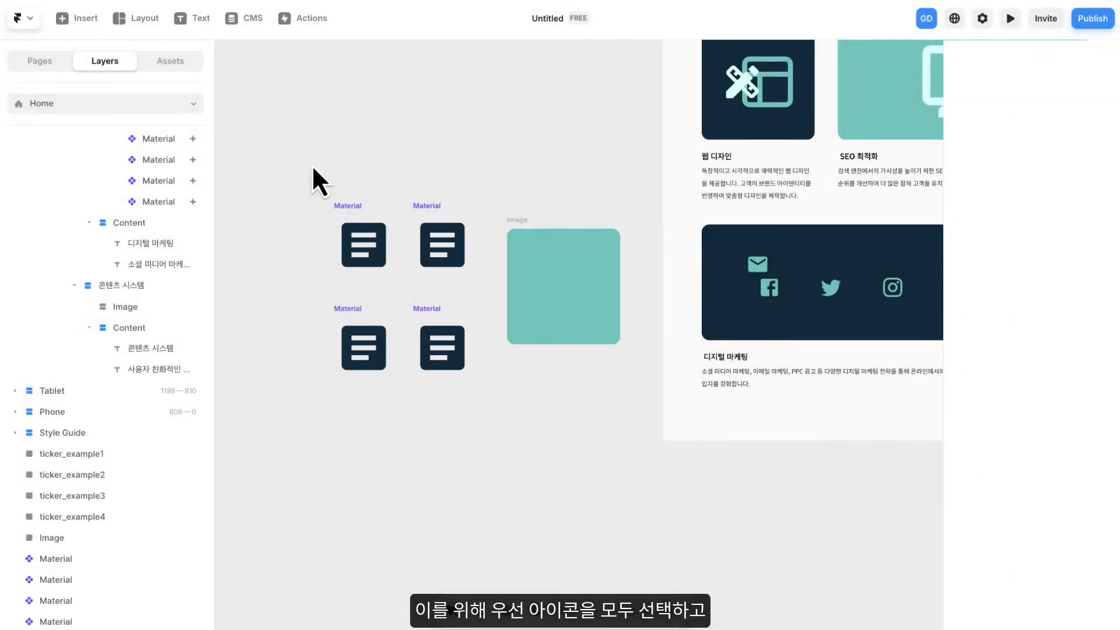
drag(303, 155, 465, 376)
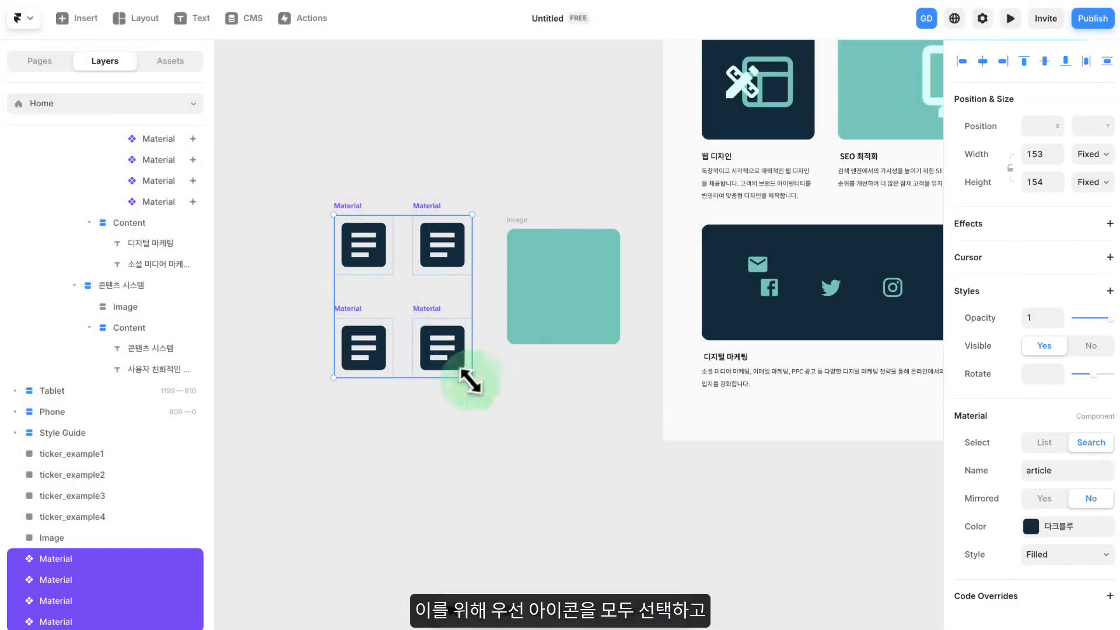
right_click(365, 239)
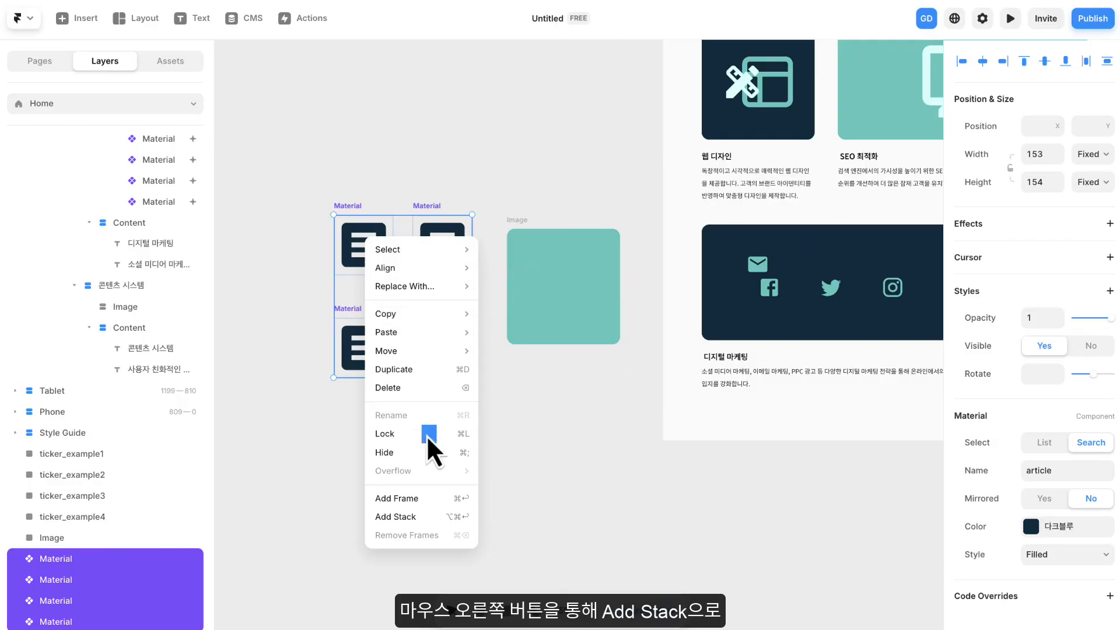
click(432, 514)
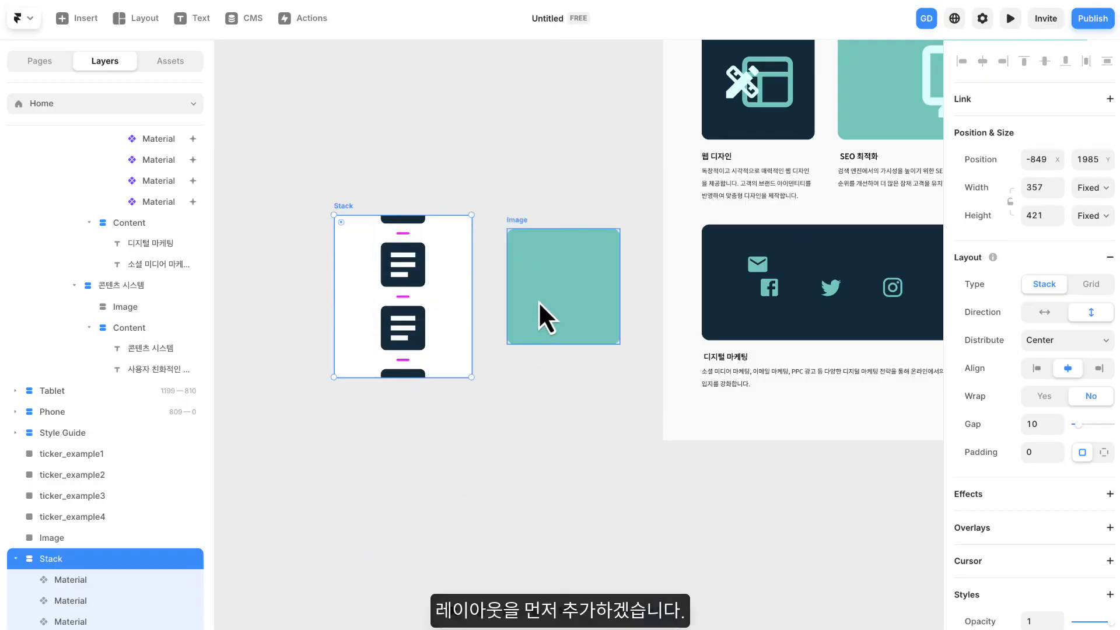
- Set both the width and height of the article icon stack to Fit content
click(1092, 195)
click(1101, 245)
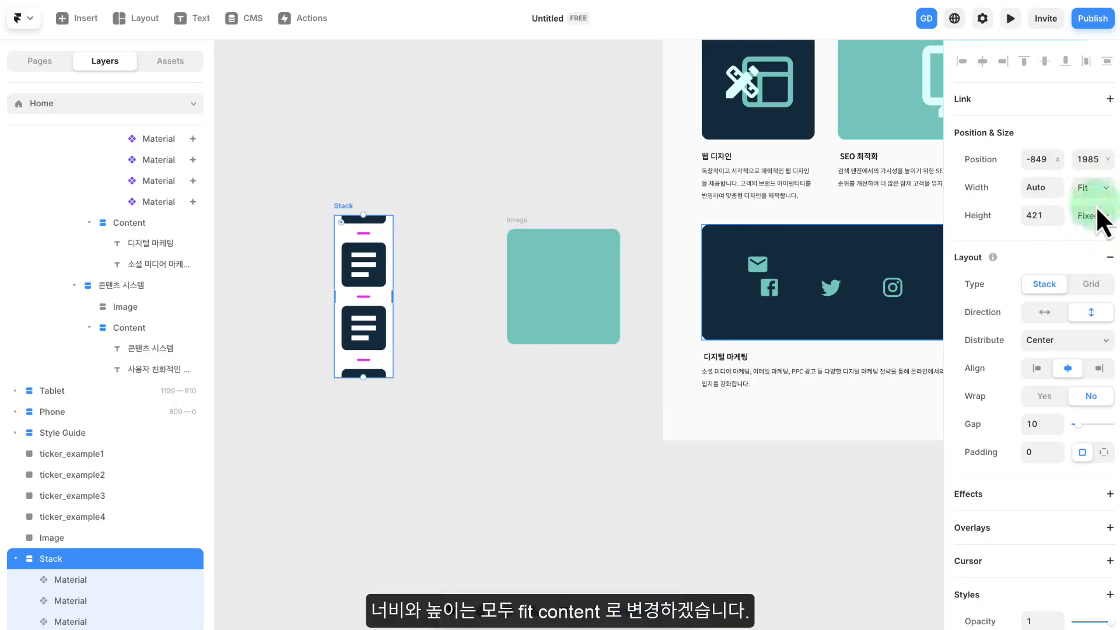
click(1096, 217)
click(1099, 283)
scroll(1101, 286, down, 5)
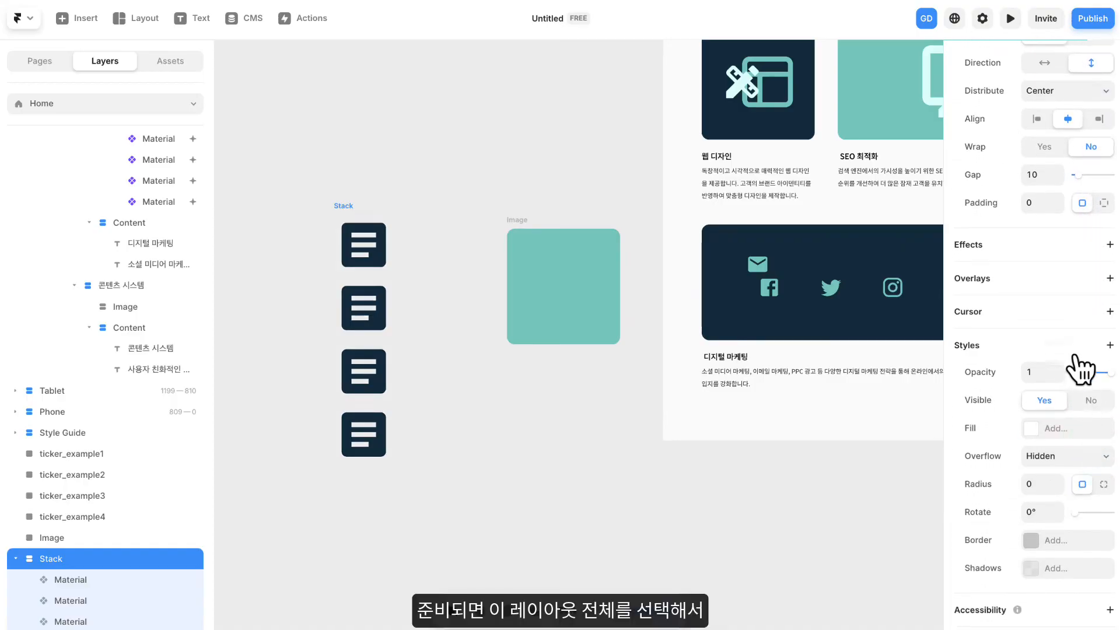
scroll(1078, 367, up, 4)
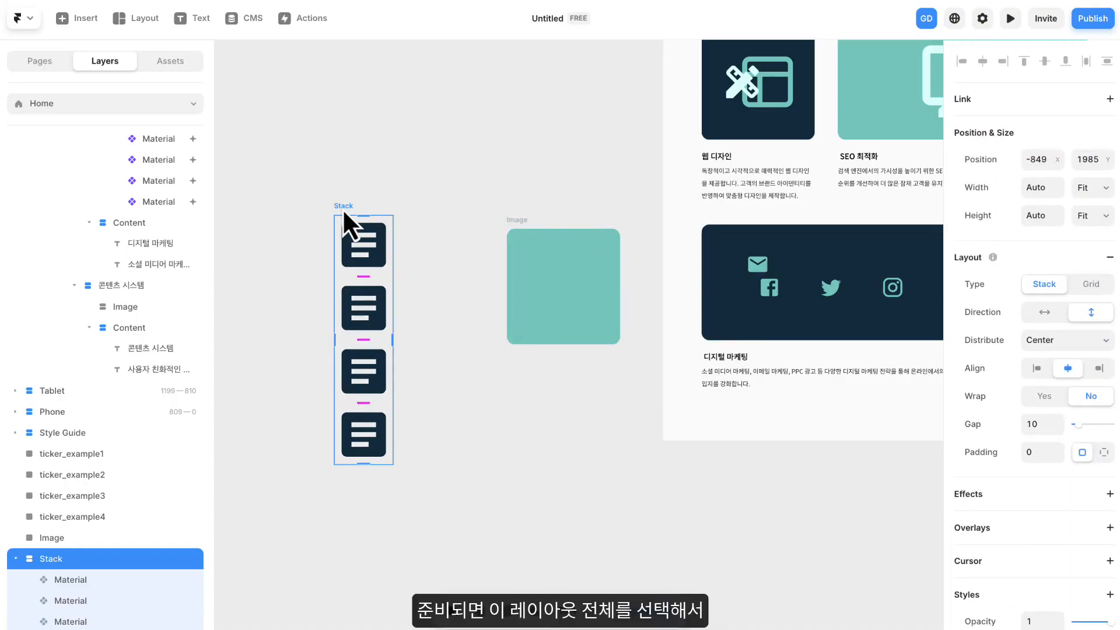
- Move the article icon stack into the mint Image frame and centre it horizontally and vertically
drag(341, 209, 548, 241)
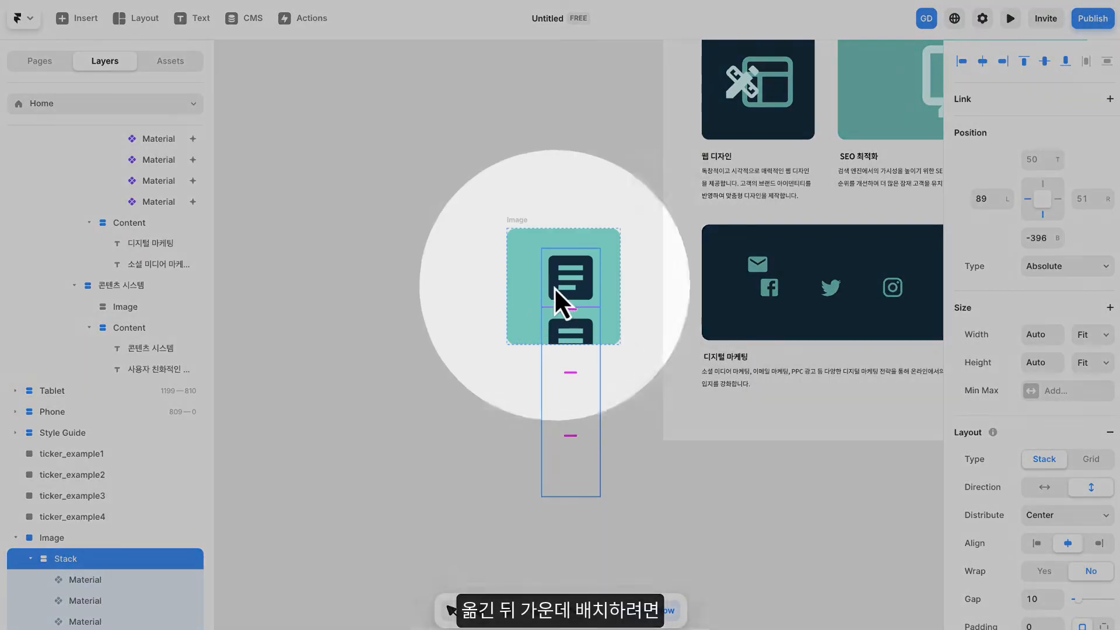
click(982, 61)
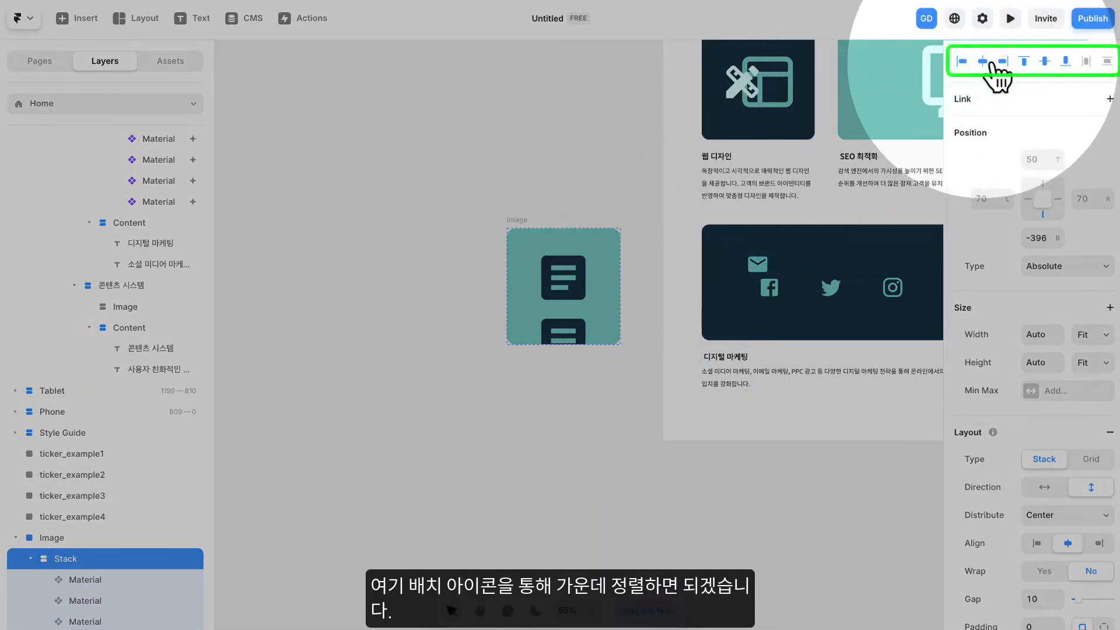
click(1044, 61)
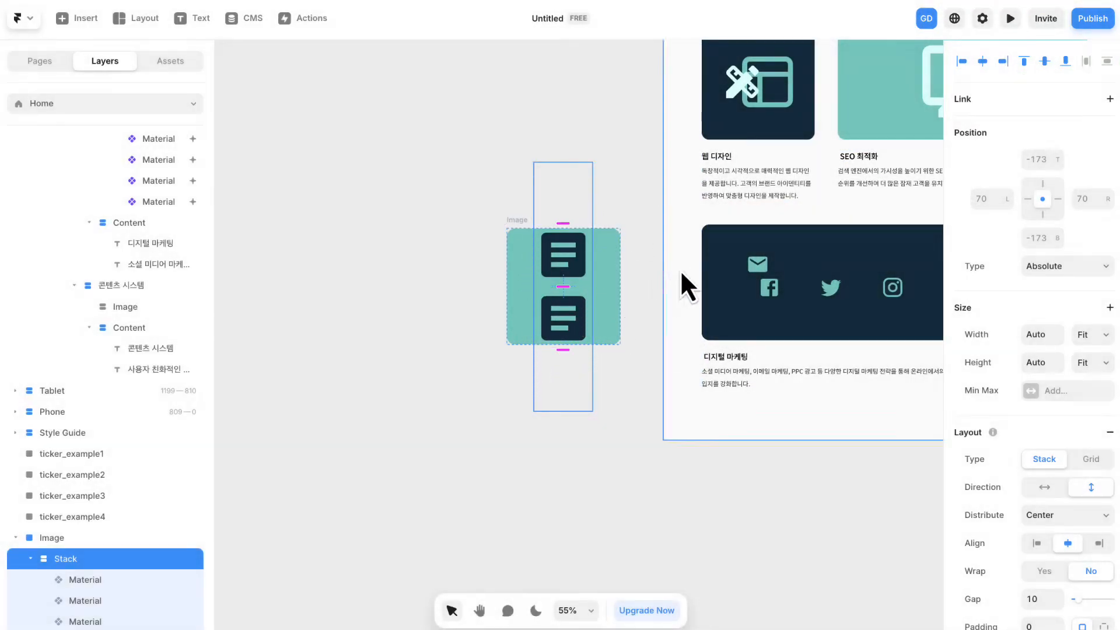
- Move the mint Image frame with its icon stack into the 콘텐츠 시스템 card's Image stack
ctrl+scroll(686, 251, down, 1)
key(space)
drag(687, 250, 493, 262)
drag(347, 235, 742, 248)
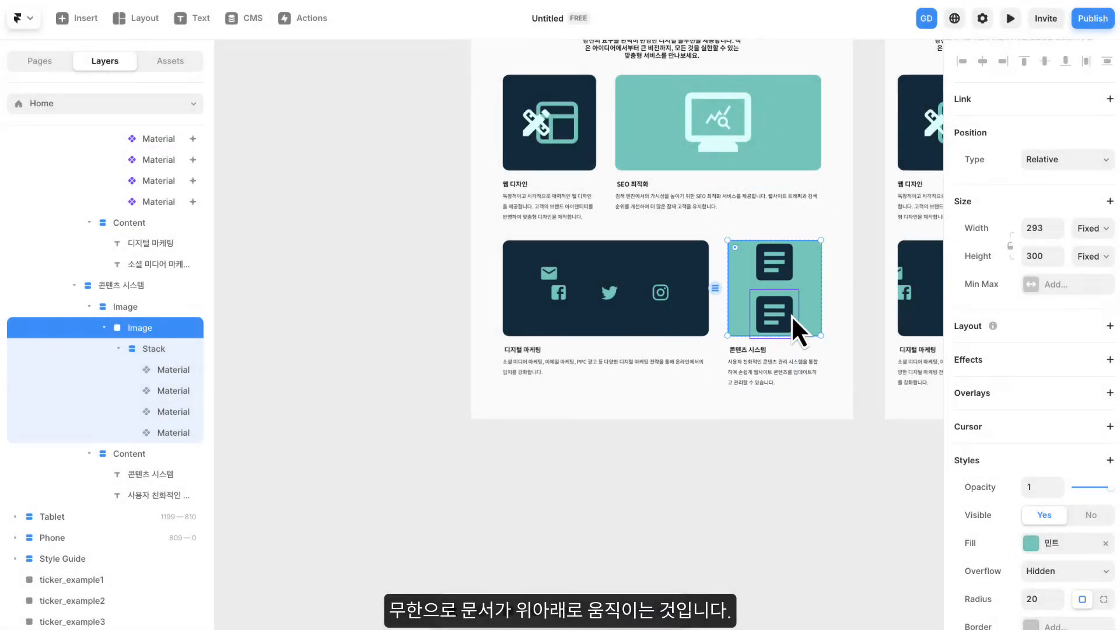
- Add a Loop effect to all four article icons in the 콘텐츠 시스템 card's stack
scroll(774, 292, up, 3)
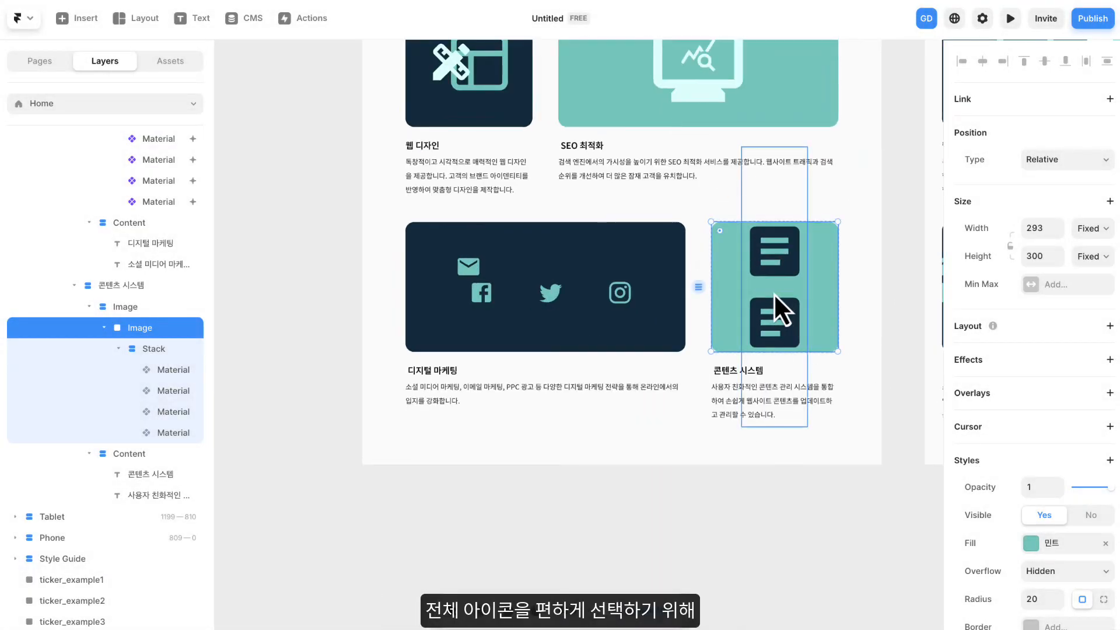
drag(791, 290, 668, 280)
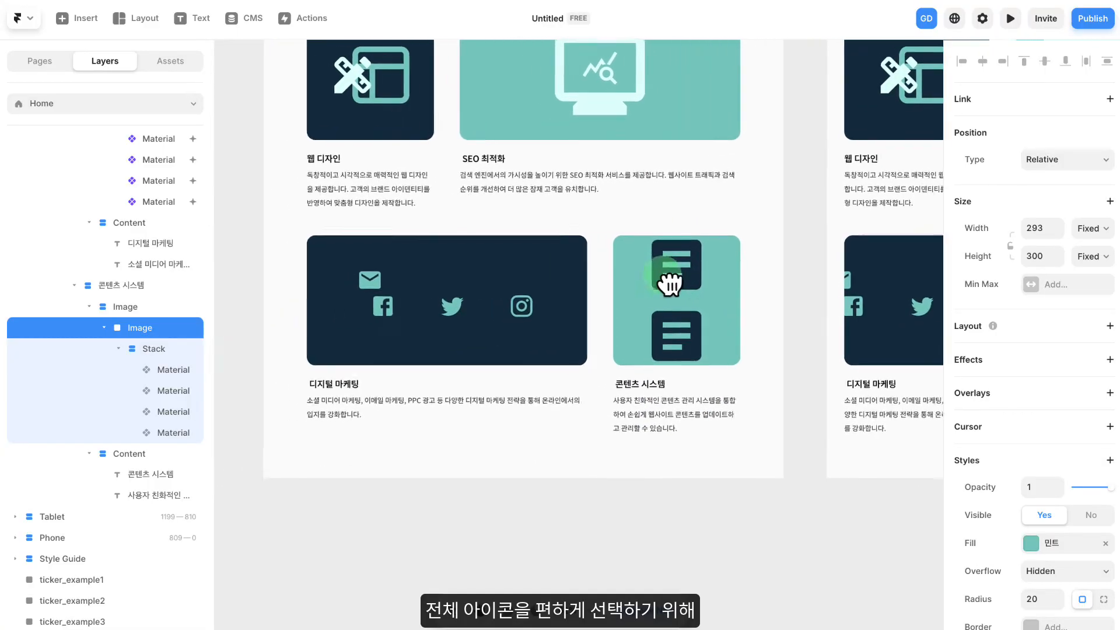
click(687, 265)
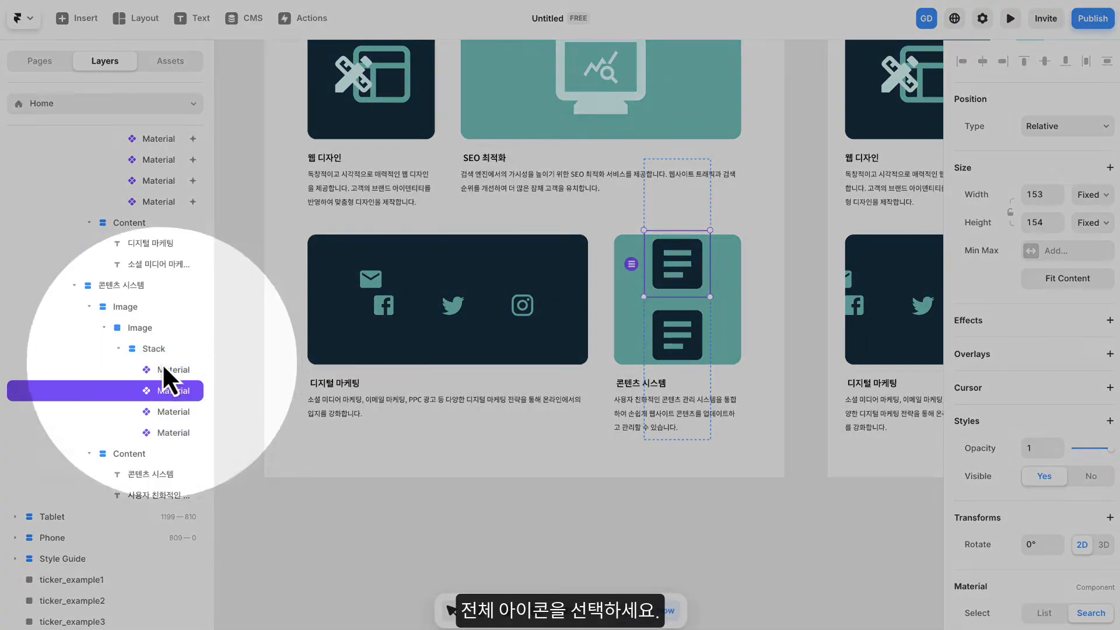
click(167, 369)
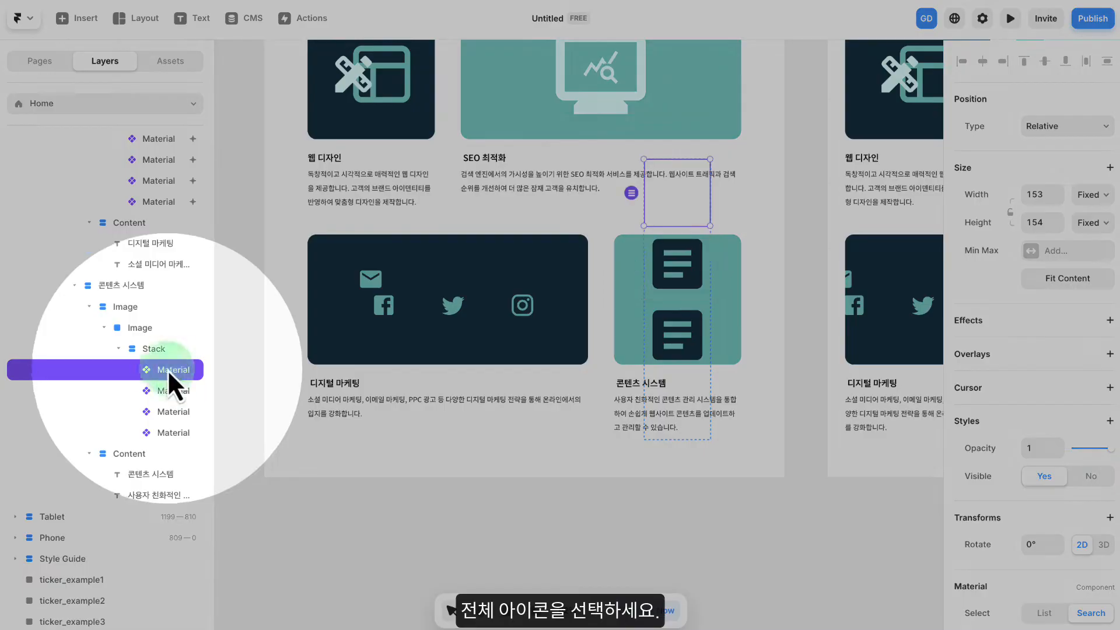
shift+click(166, 432)
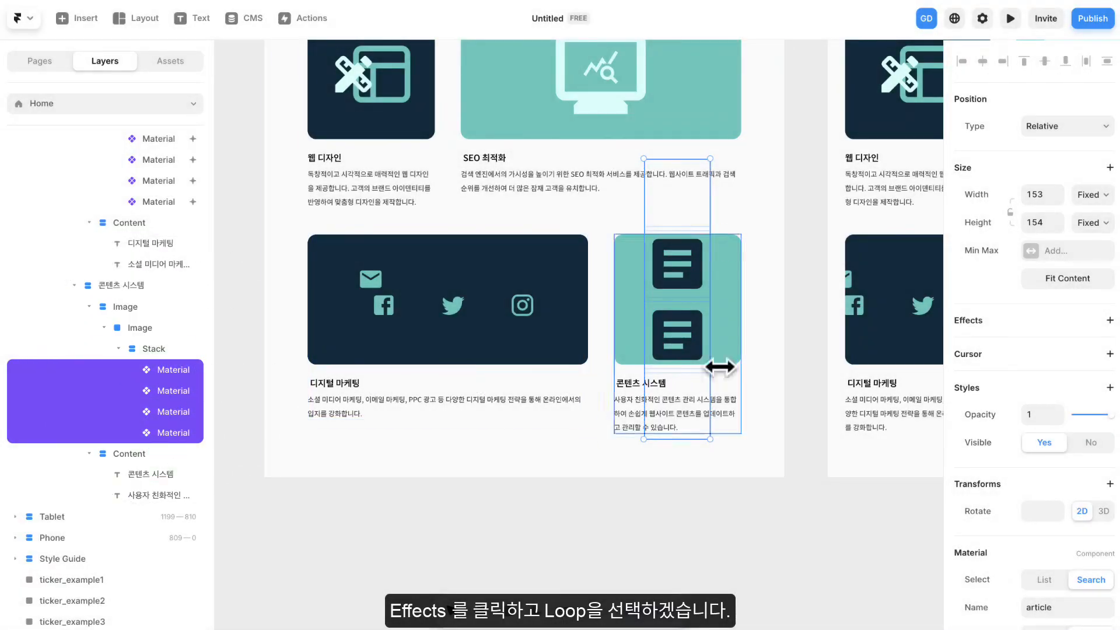
click(1066, 391)
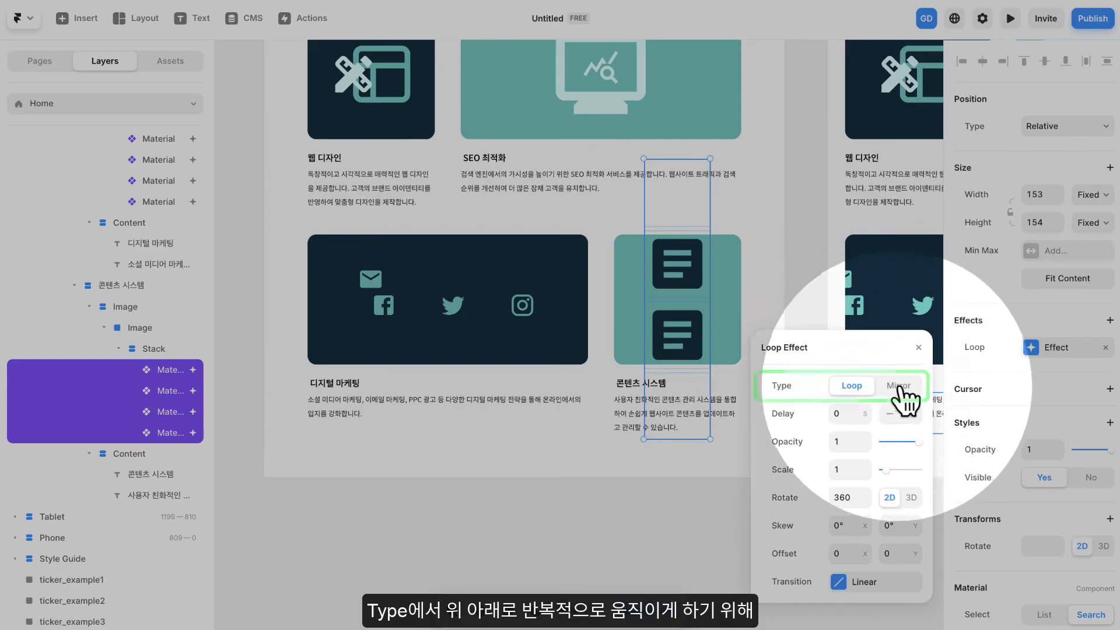
- Set the article icons' Loop effect to type Mirror, with Rotate 0 and Offset Y 300
click(898, 386)
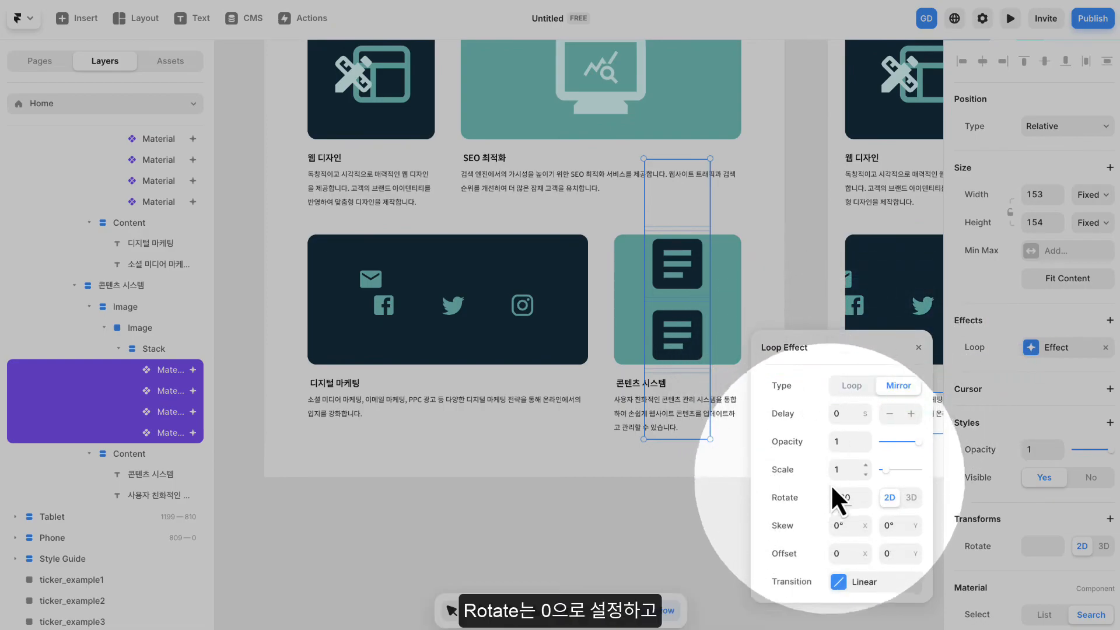
text(0)
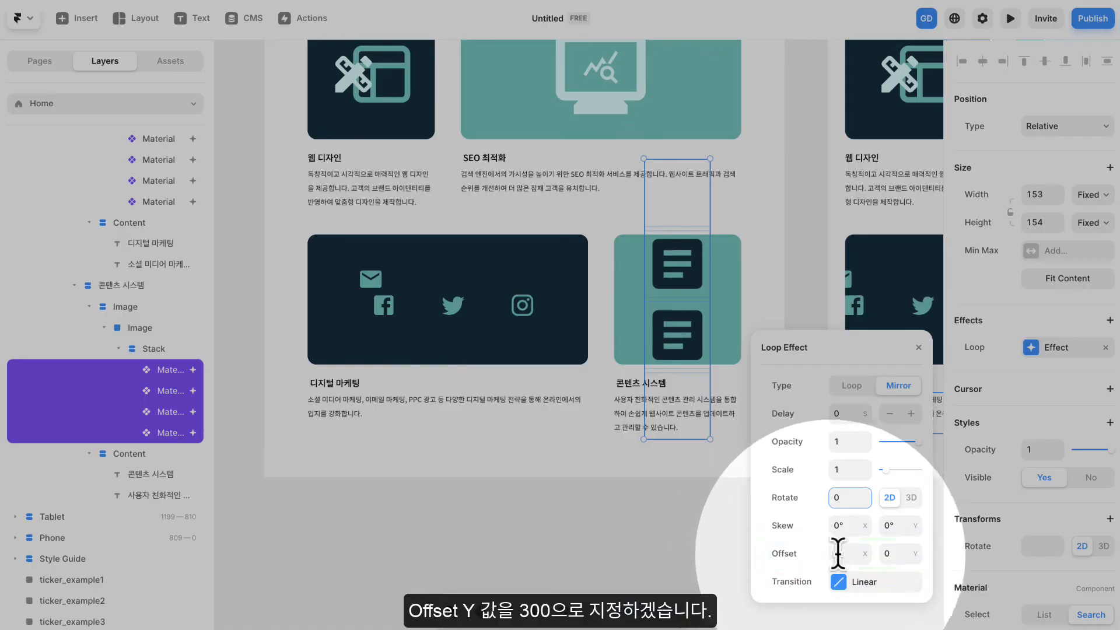
click(894, 554)
text(300)
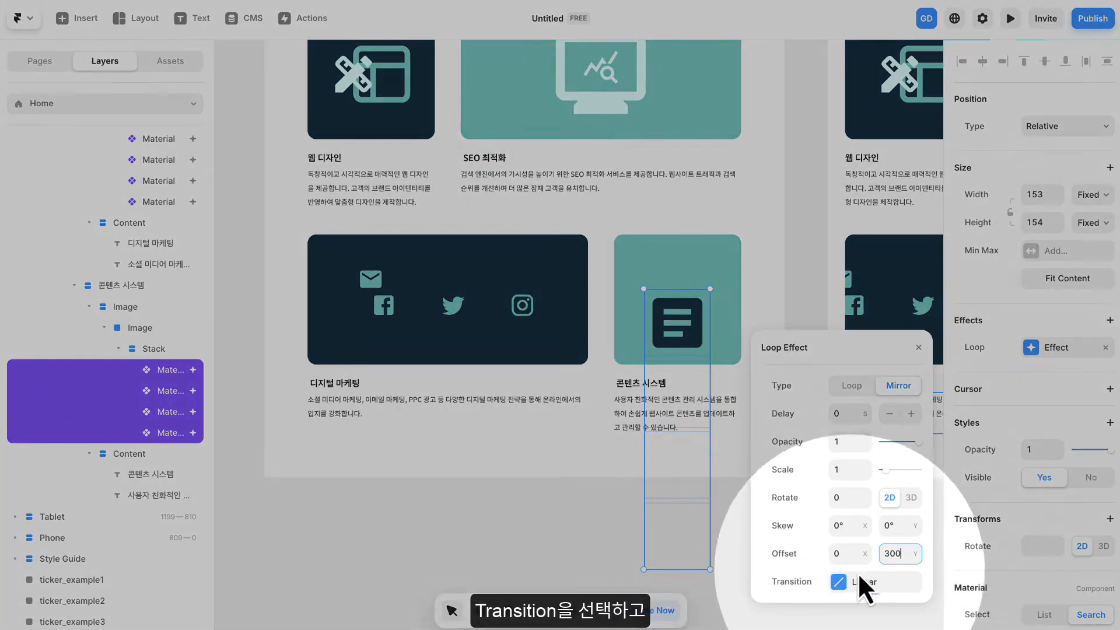
- Set the Loop effect's Ease transition time to 3 seconds and close its settings
click(859, 575)
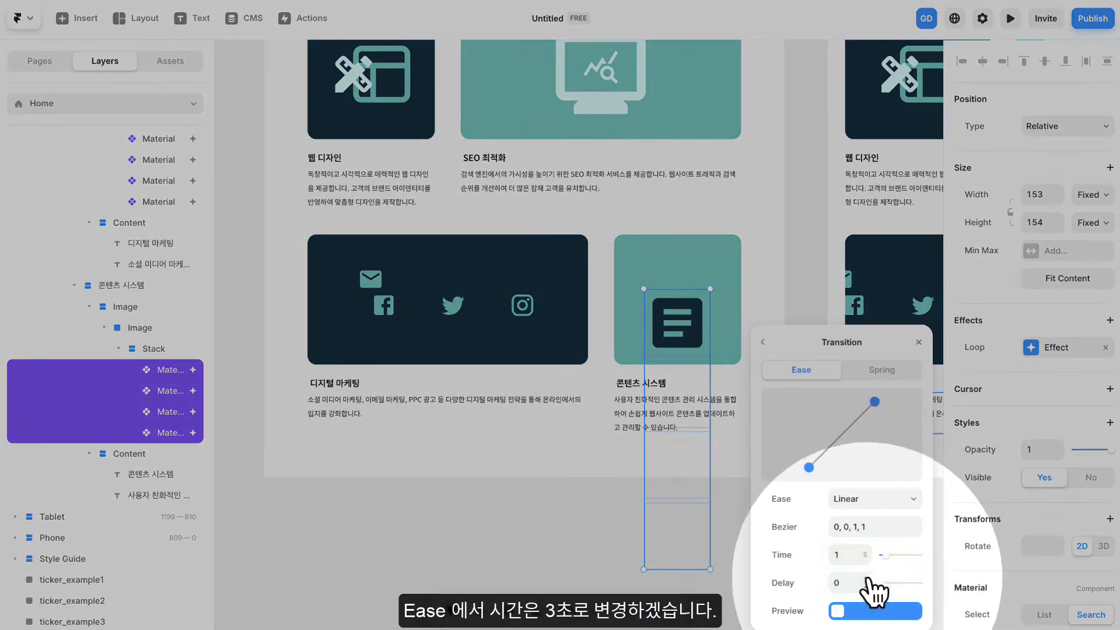
click(843, 554)
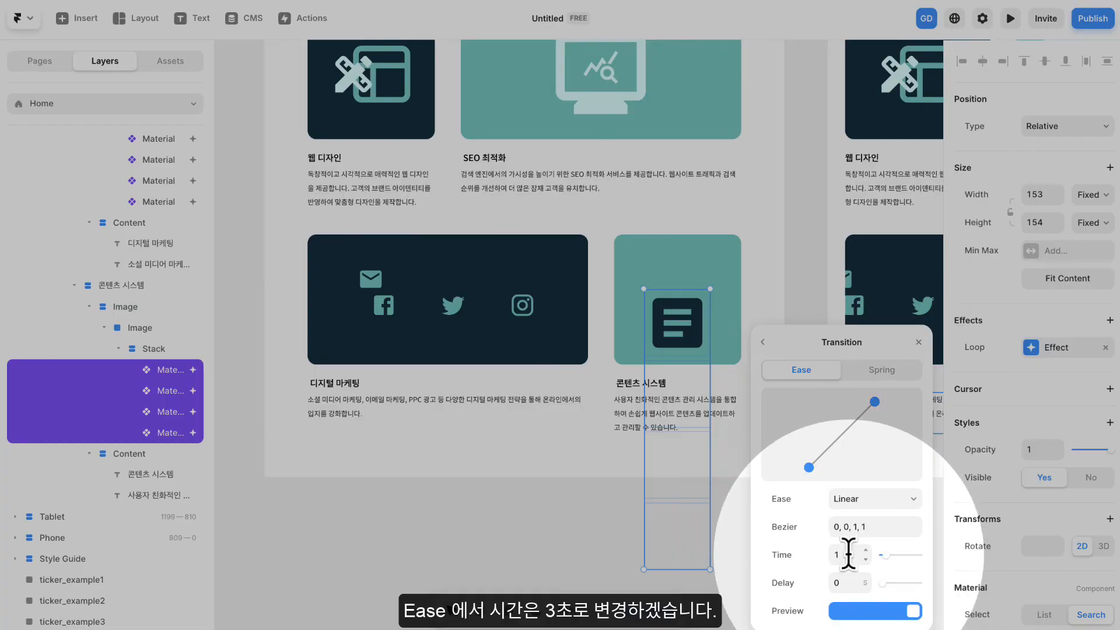
text(3)
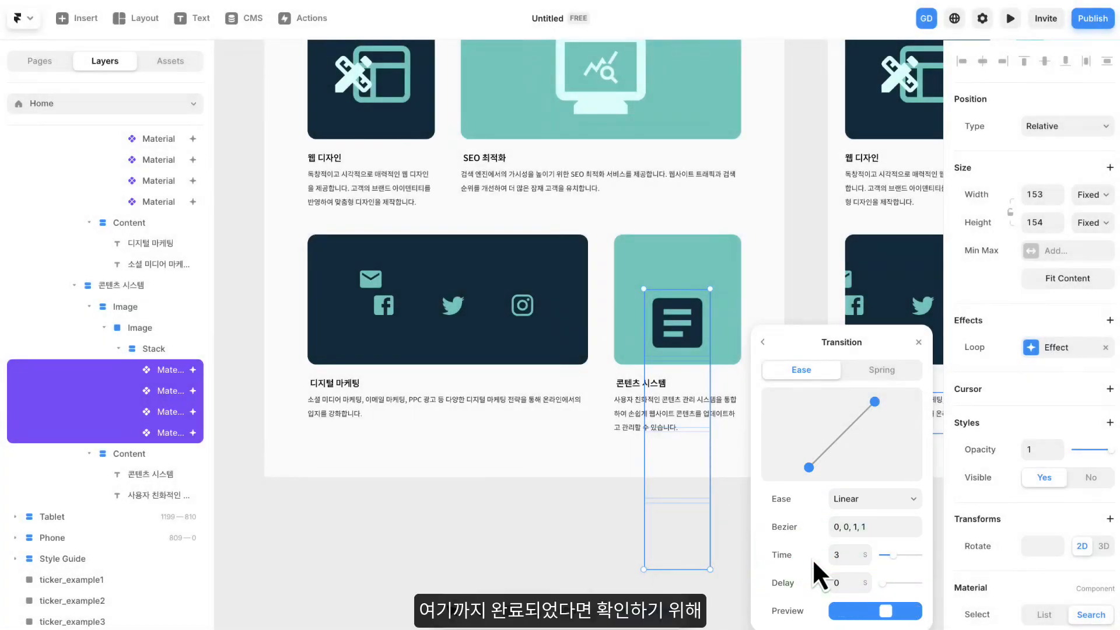
click(918, 343)
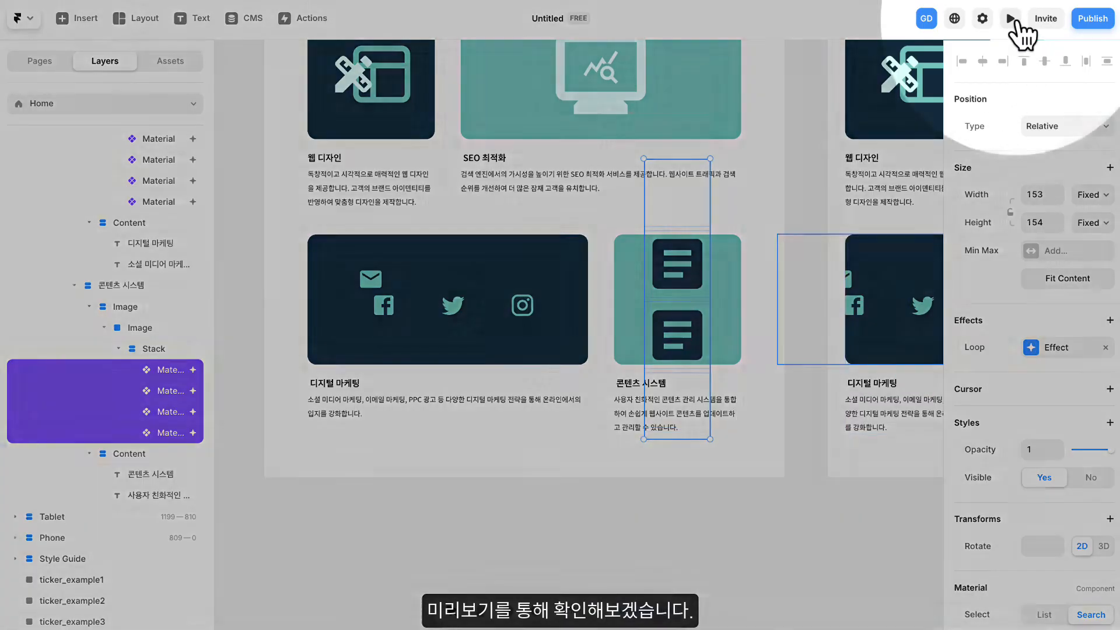
- Preview the page and check the looping article icons in the 콘텐츠 시스템 card
click(1011, 20)
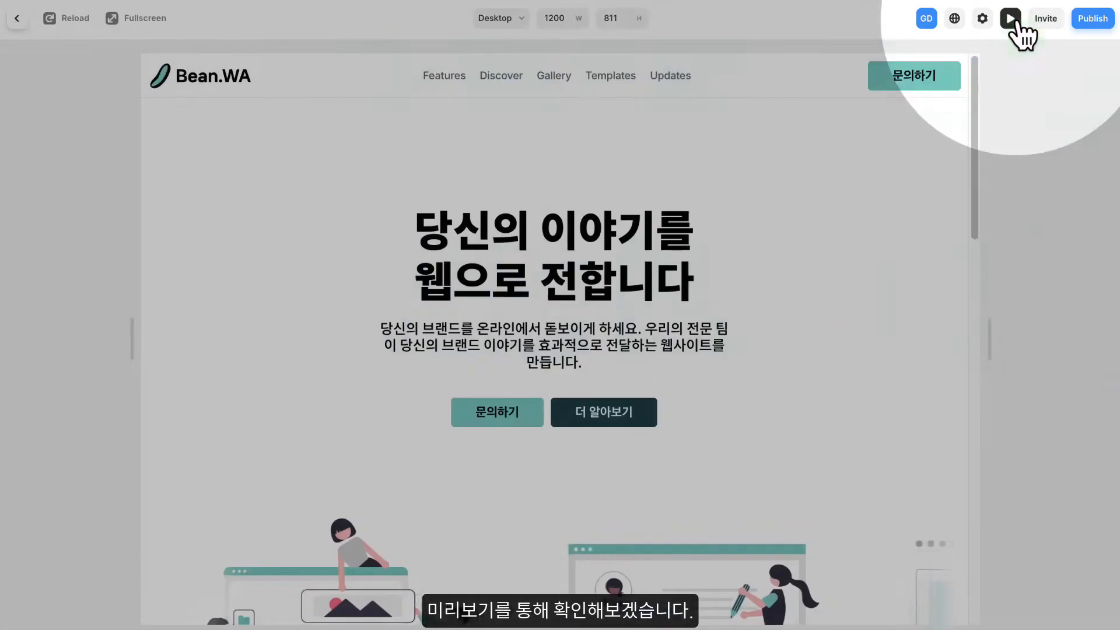
scroll(831, 283, down, 3)
scroll(833, 287, down, 10)
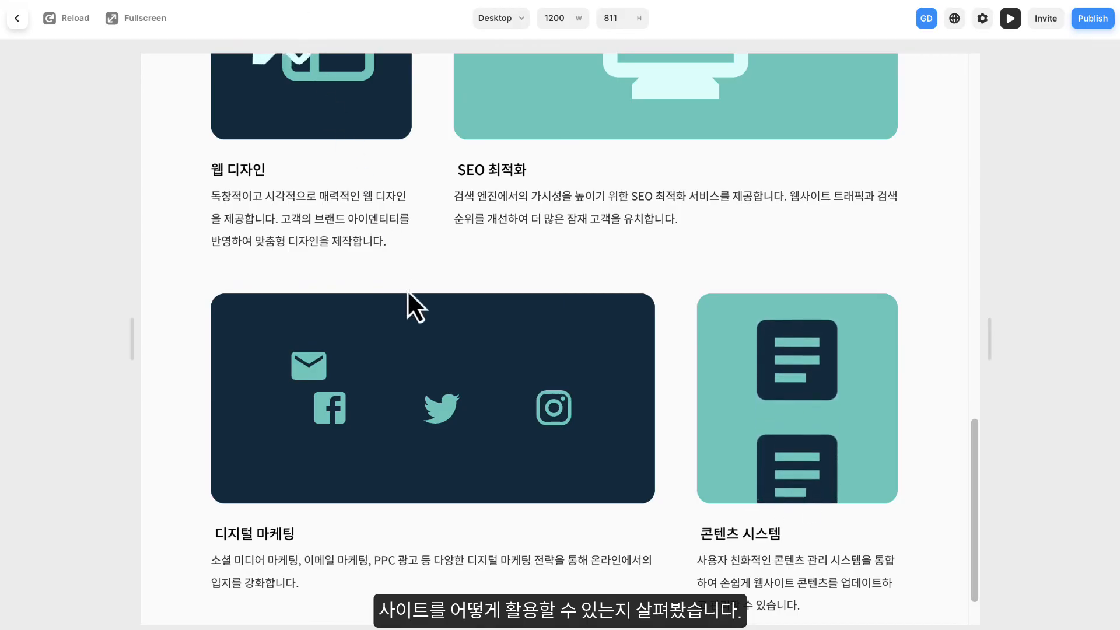
- Test moving the social media icons around inside the 디지털 마케팅 card in the preview
drag(451, 413, 434, 264)
scroll(731, 225, up, 3)
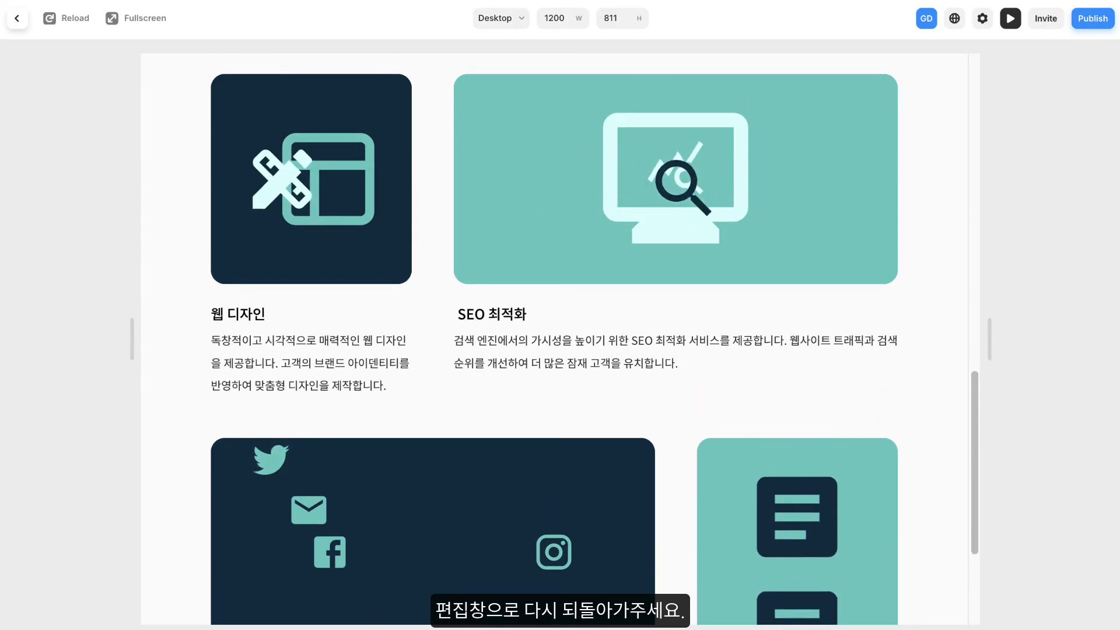
drag(322, 514, 408, 464)
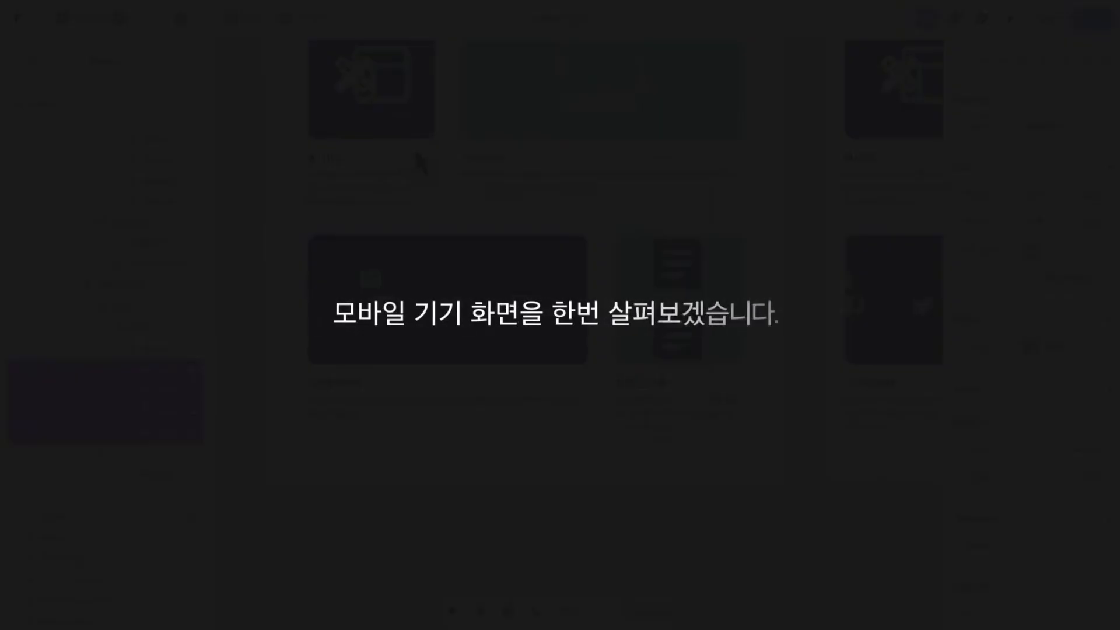
- Return to the canvas and compare the hero and service section text sizes across the Desktop, Tablet and Phone breakpoints
scroll(794, 213, down, 3)
drag(818, 195, 435, 310)
drag(567, 152, 545, 375)
scroll(564, 206, up, 3)
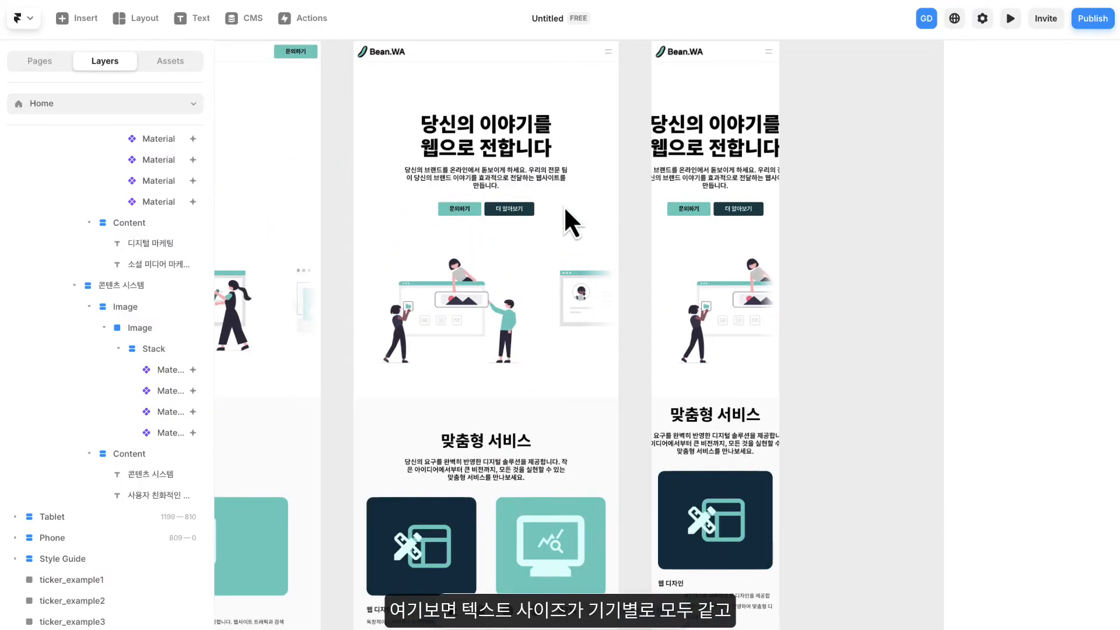
drag(625, 225, 645, 262)
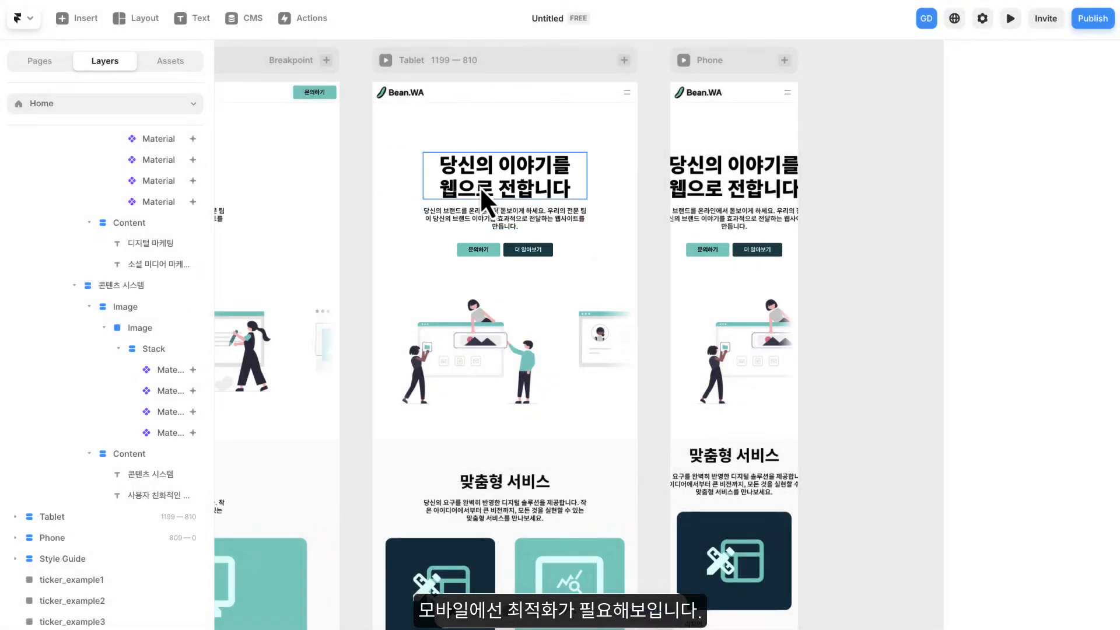
drag(480, 187, 385, 189)
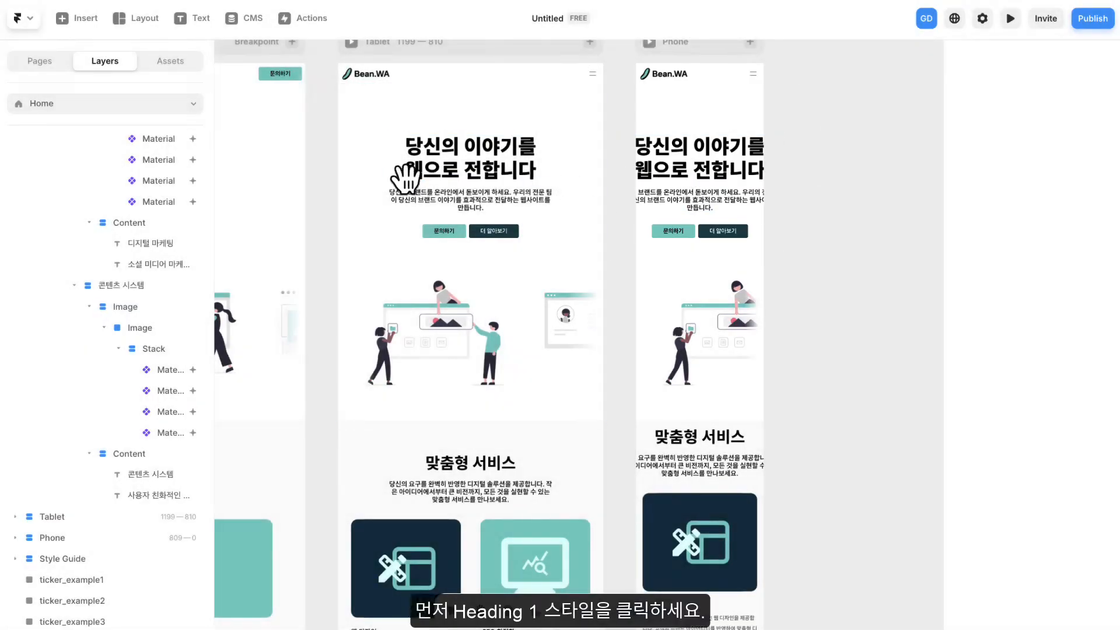
drag(400, 175, 751, 181)
- Add breakpoints to the Heading 1 text style and review its L, M and S settings against the device layouts
click(174, 63)
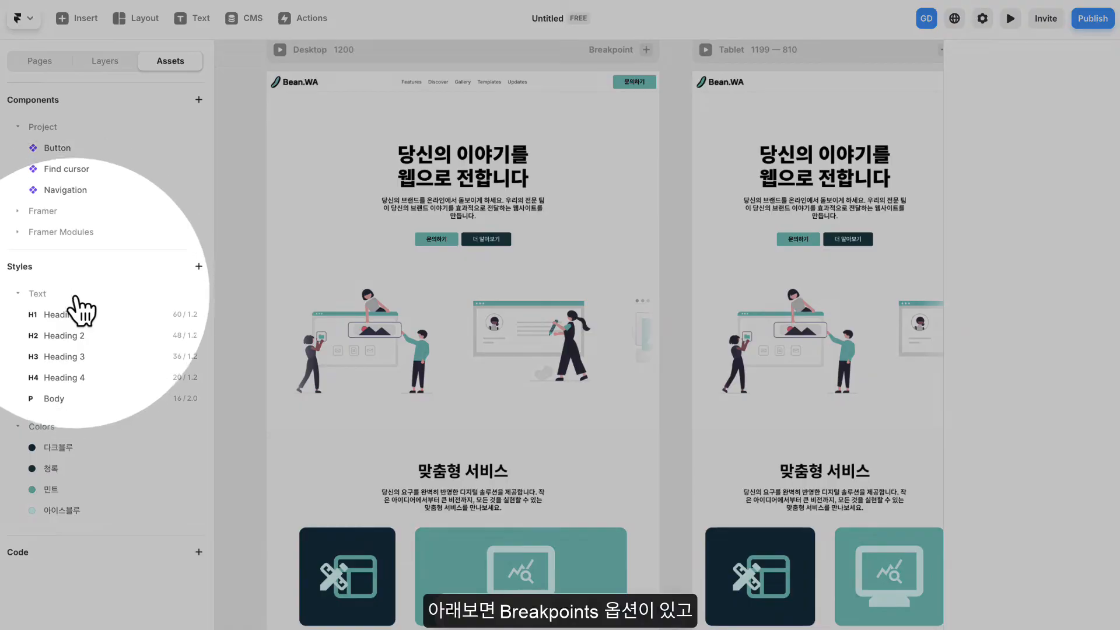
click(76, 315)
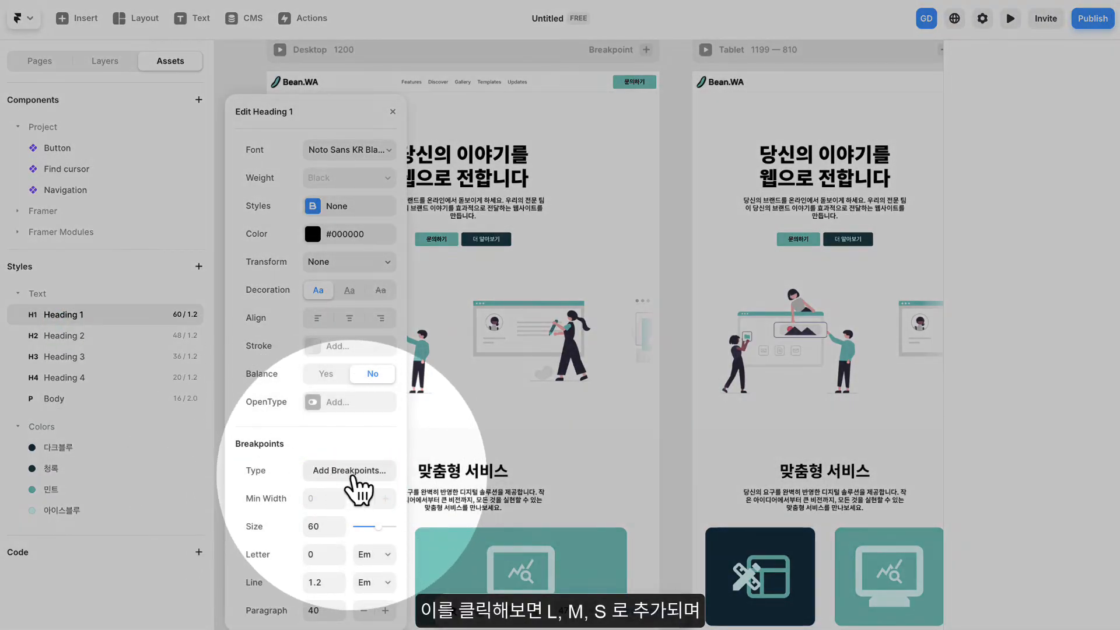
click(352, 476)
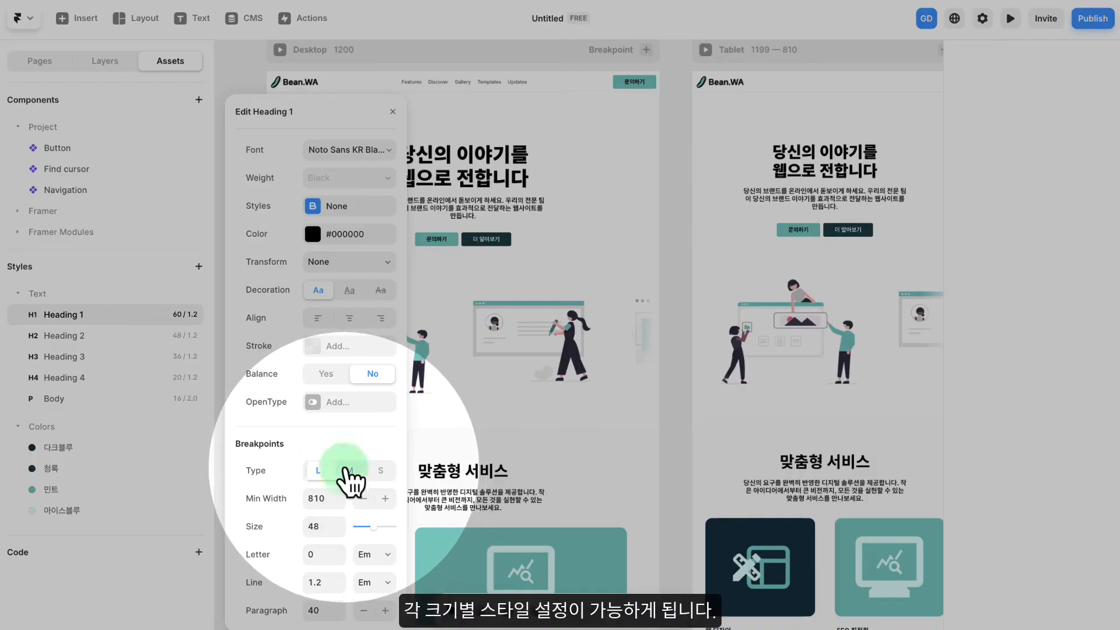
click(378, 472)
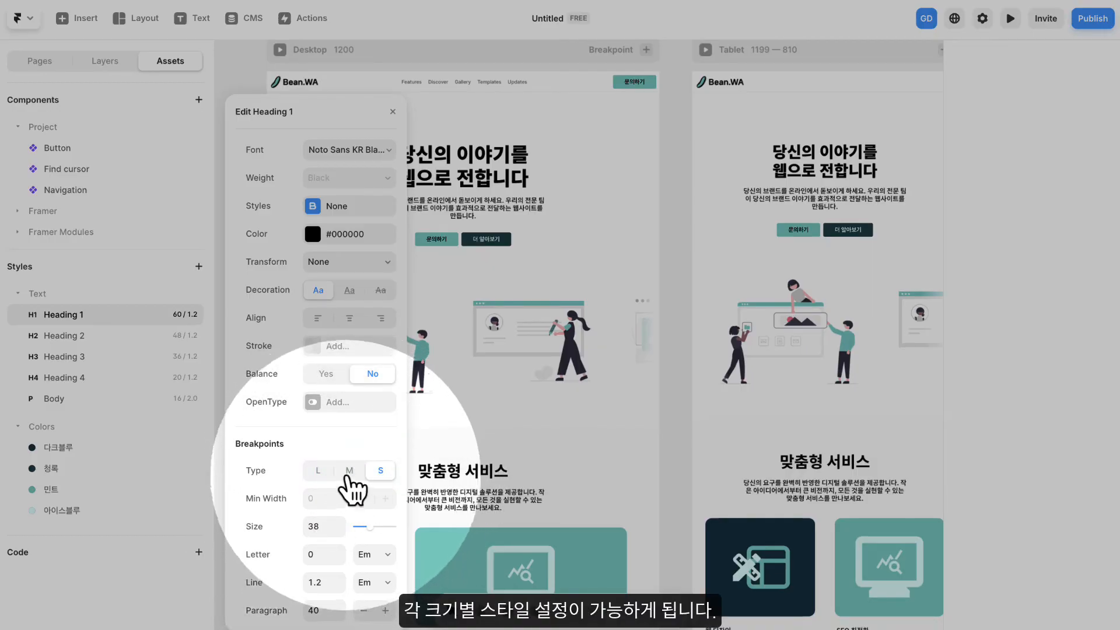
click(318, 471)
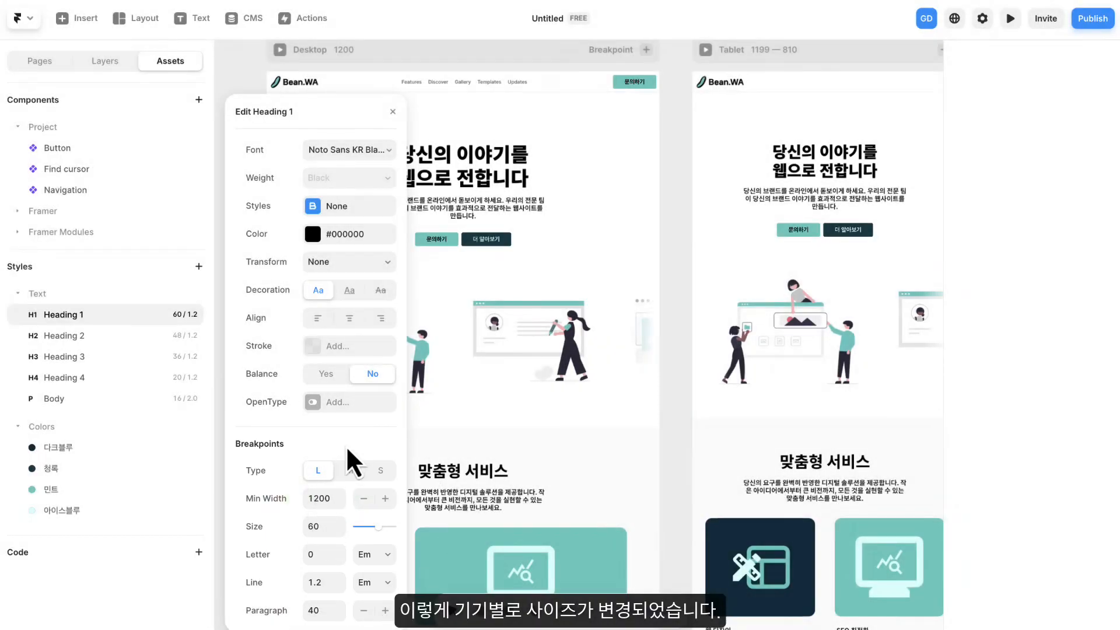
click(691, 236)
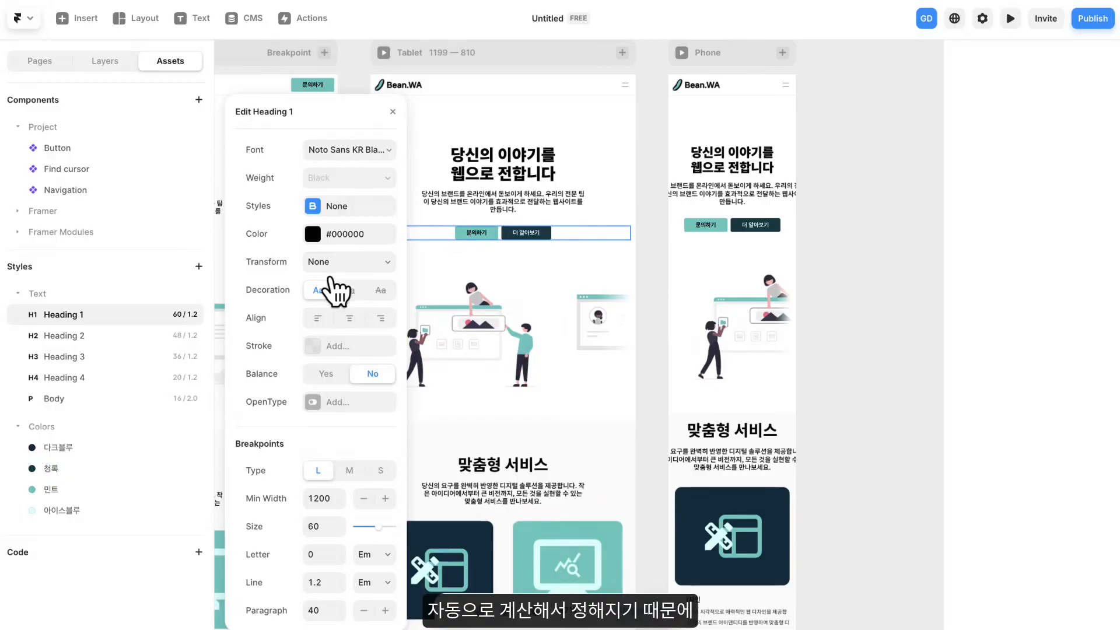
drag(661, 171, 866, 171)
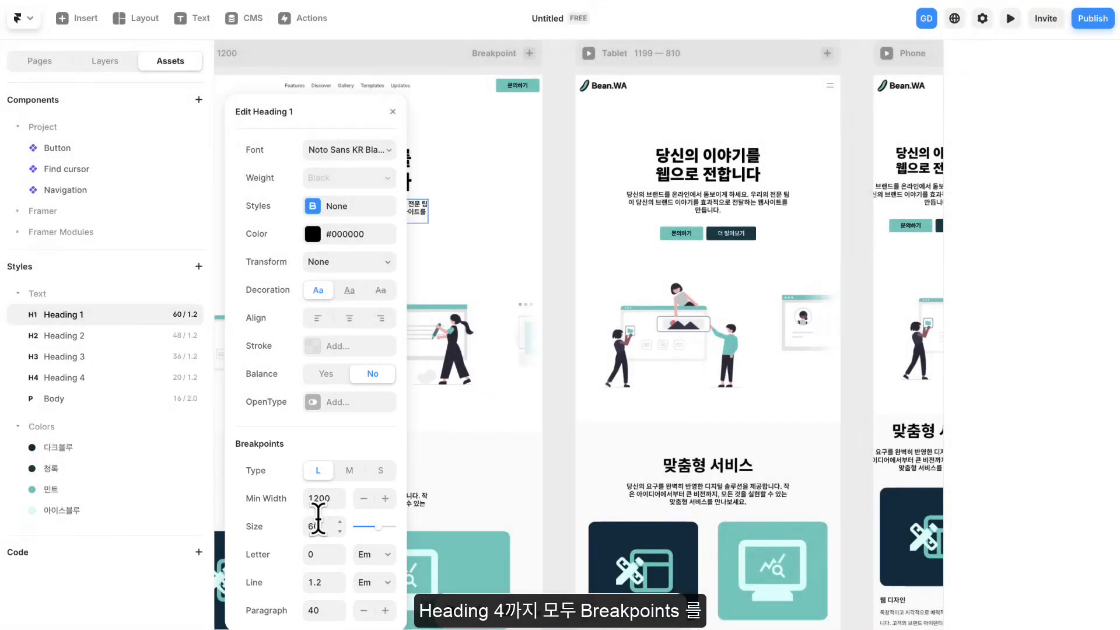
- Add breakpoints to the Heading 2, Heading 3 and Heading 4 text styles
click(93, 337)
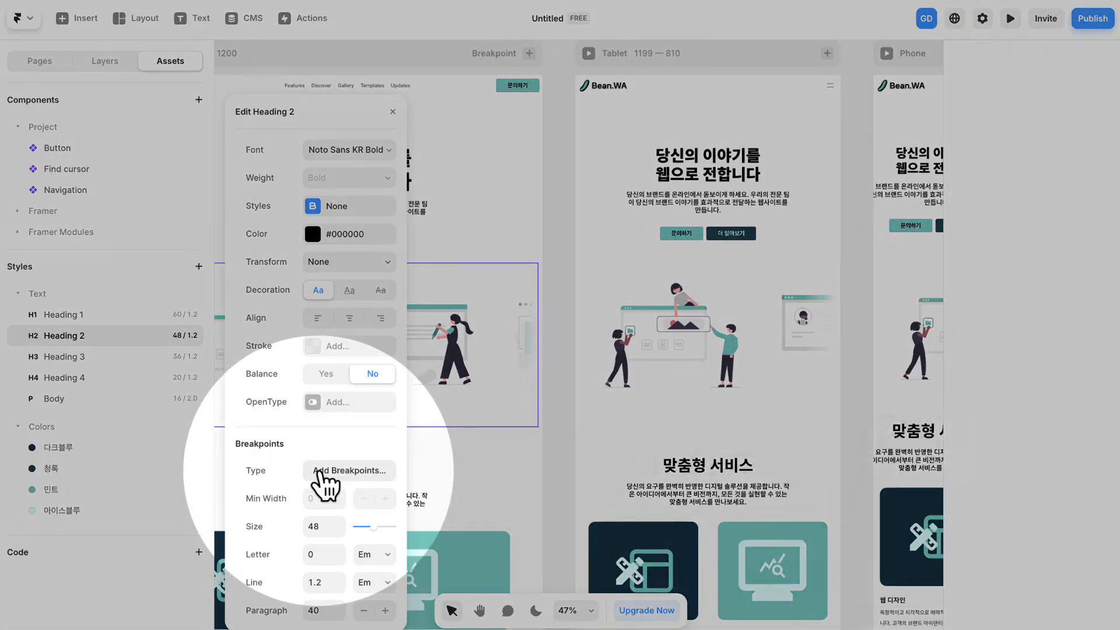
click(317, 470)
click(105, 355)
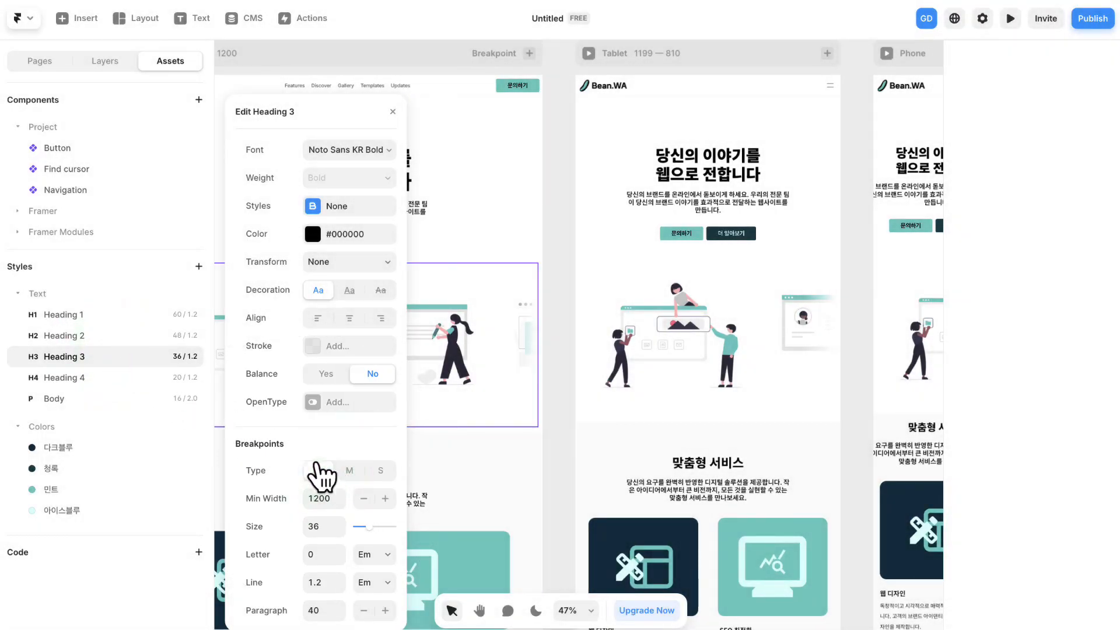
click(78, 379)
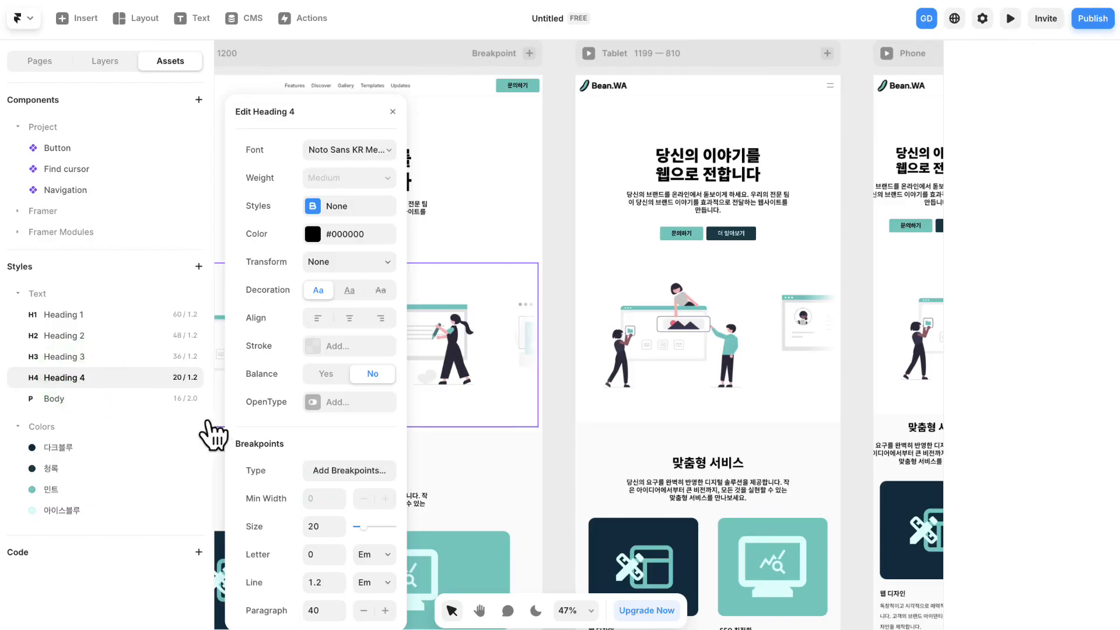
click(335, 473)
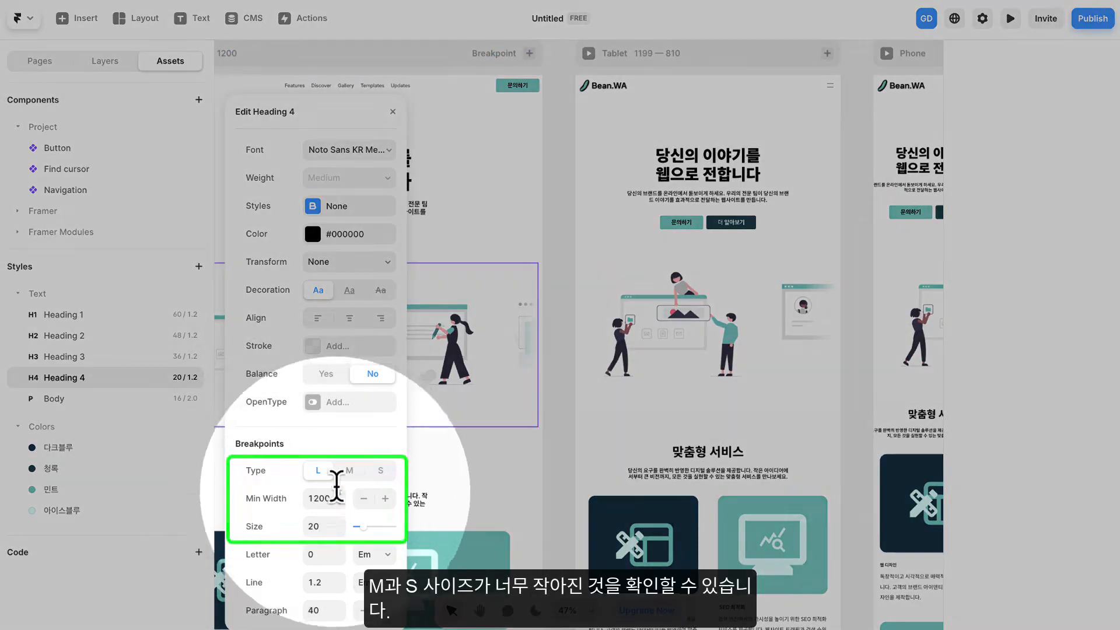
- Set the Heading 4 style's size to 20 for both the M and S breakpoints and close the style editor
click(349, 470)
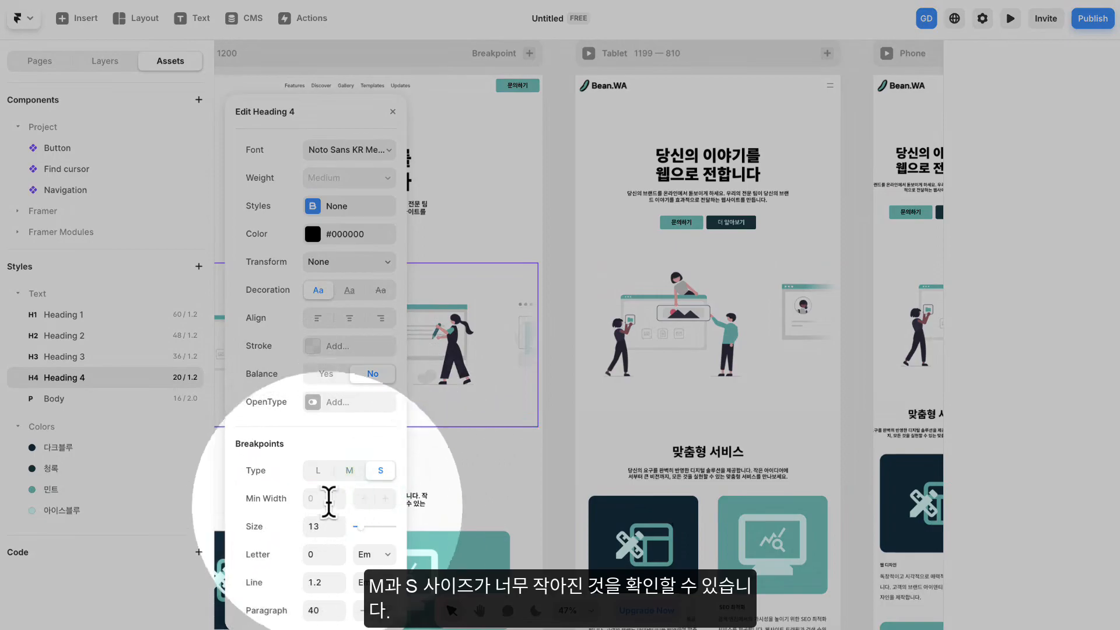
click(319, 470)
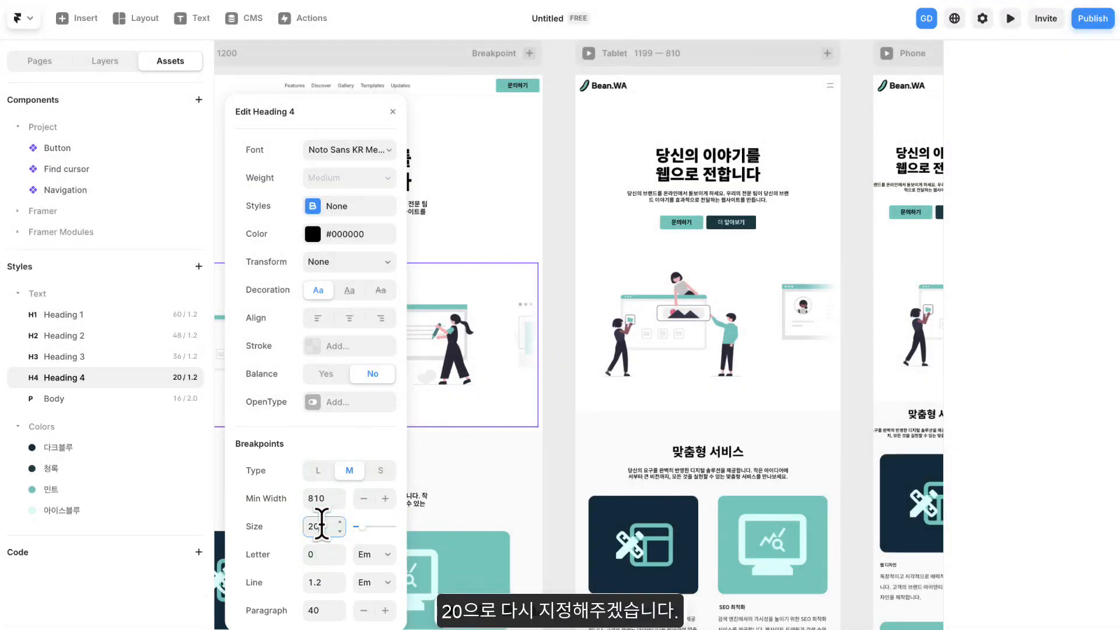
click(380, 471)
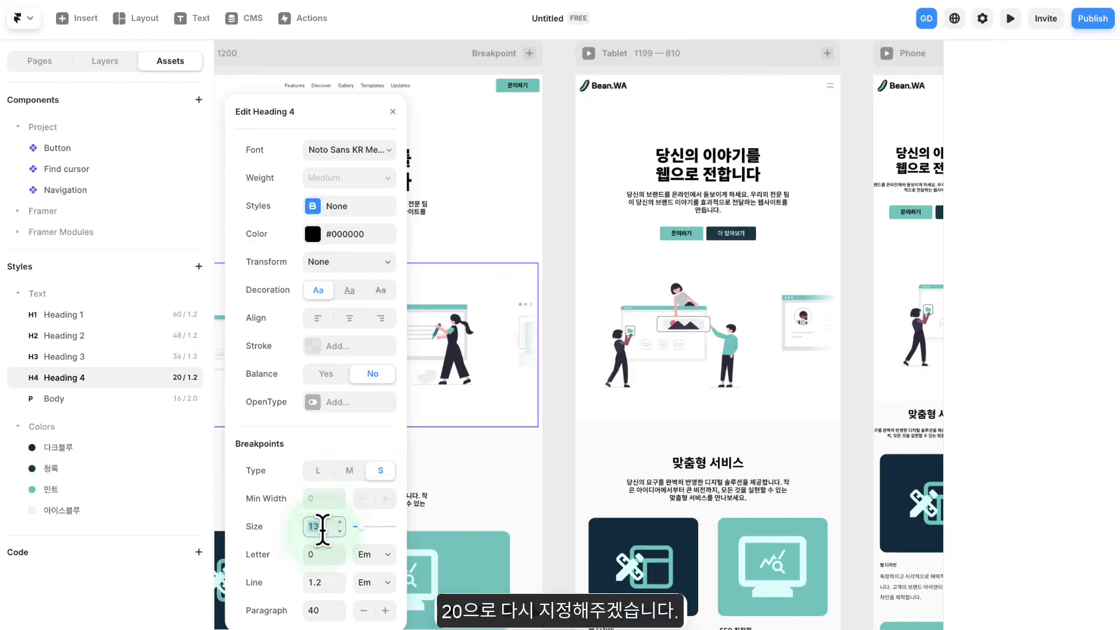
text(20)
key(Return)
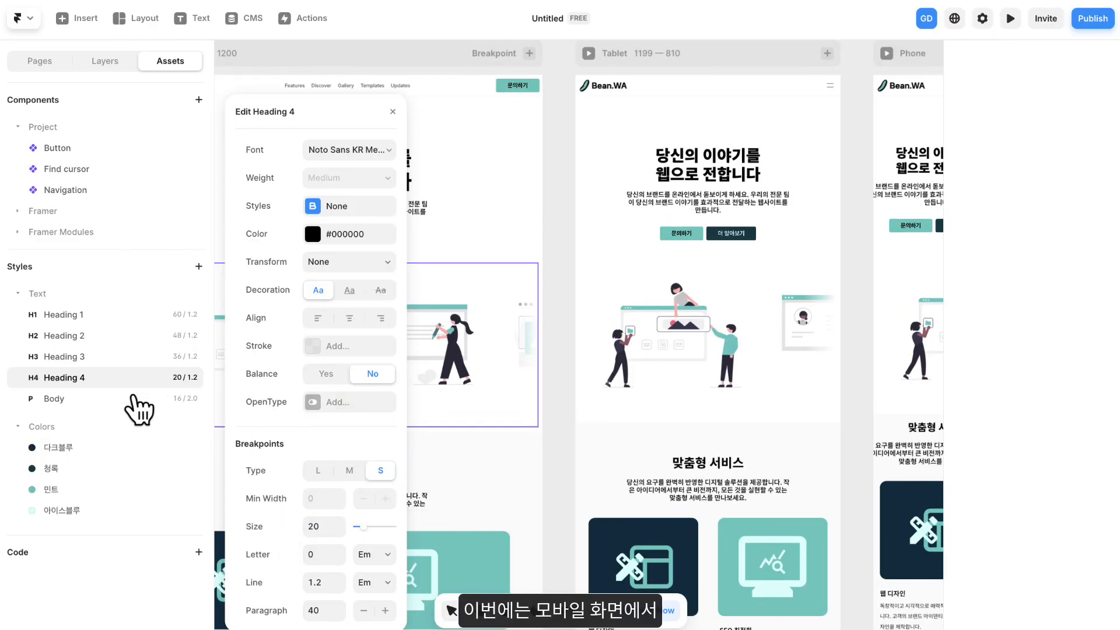
click(392, 111)
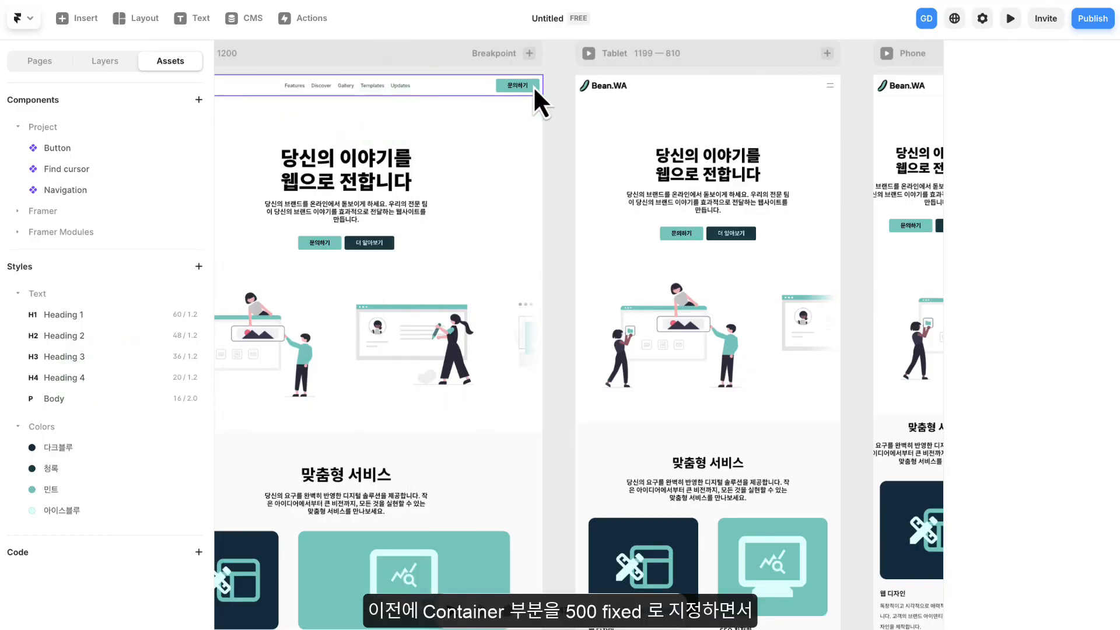
- Set the width of the text Container in the Phone layout's Hero Section to Fill
drag(876, 159, 547, 161)
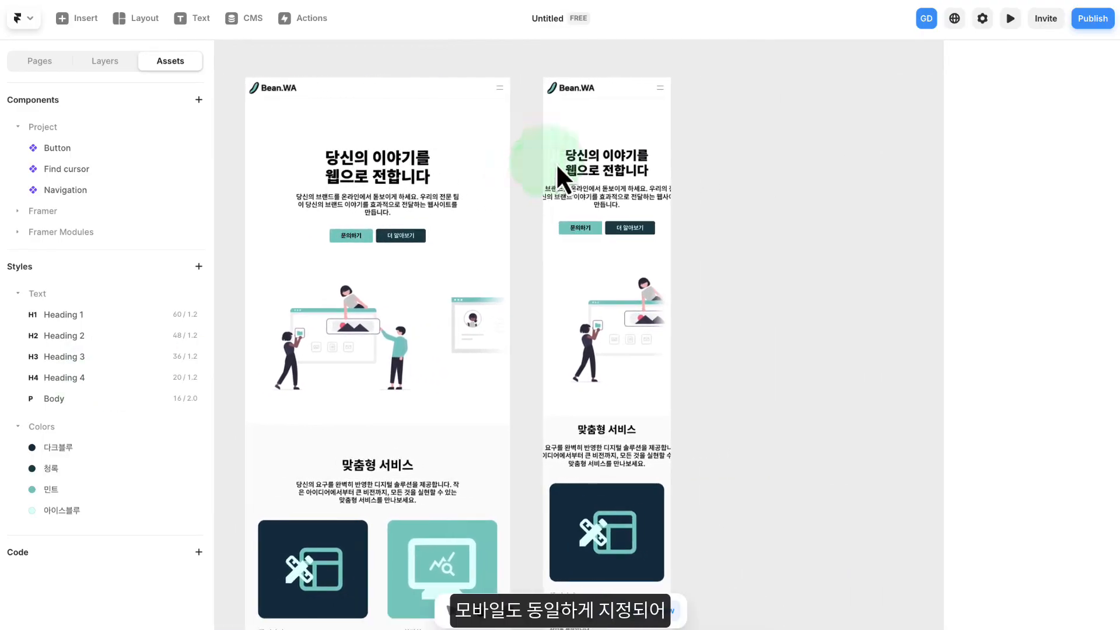
click(671, 169)
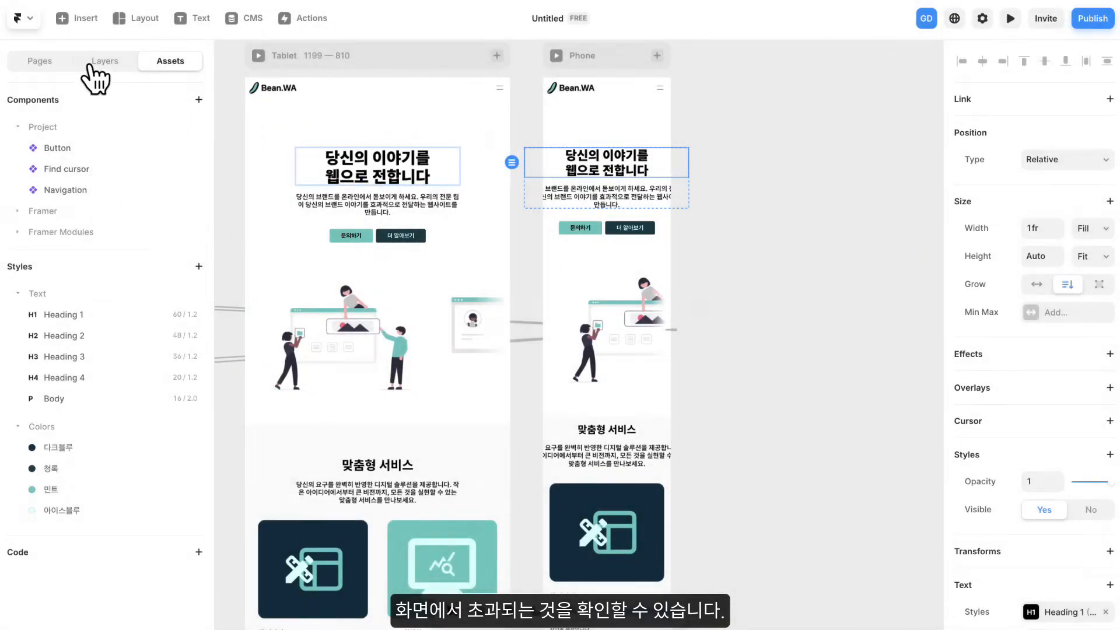
click(98, 61)
click(102, 272)
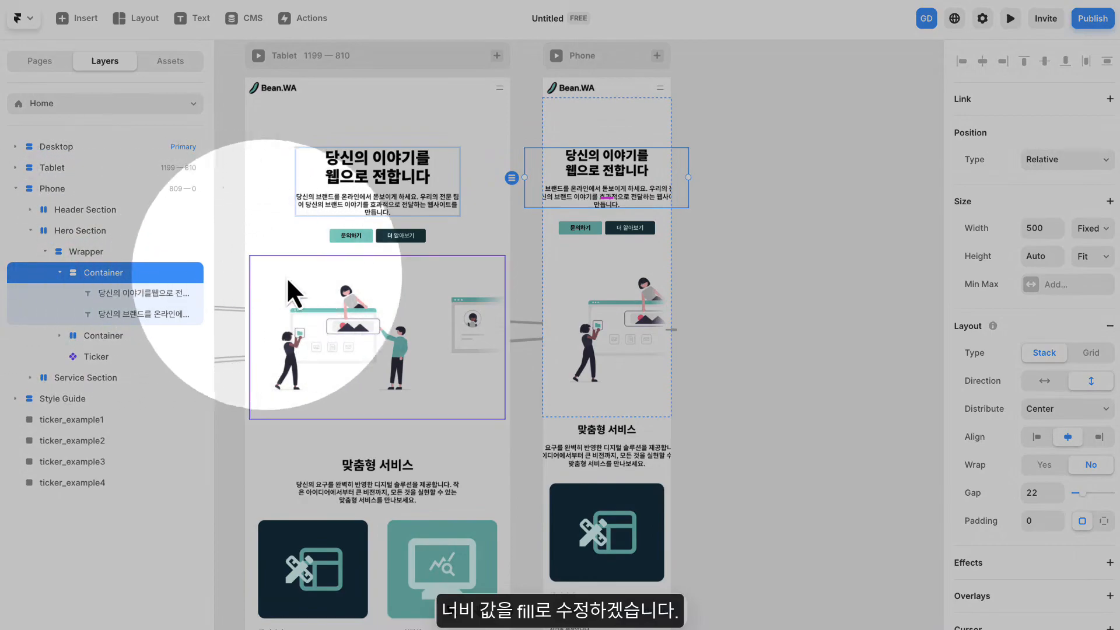
click(1086, 230)
click(1088, 280)
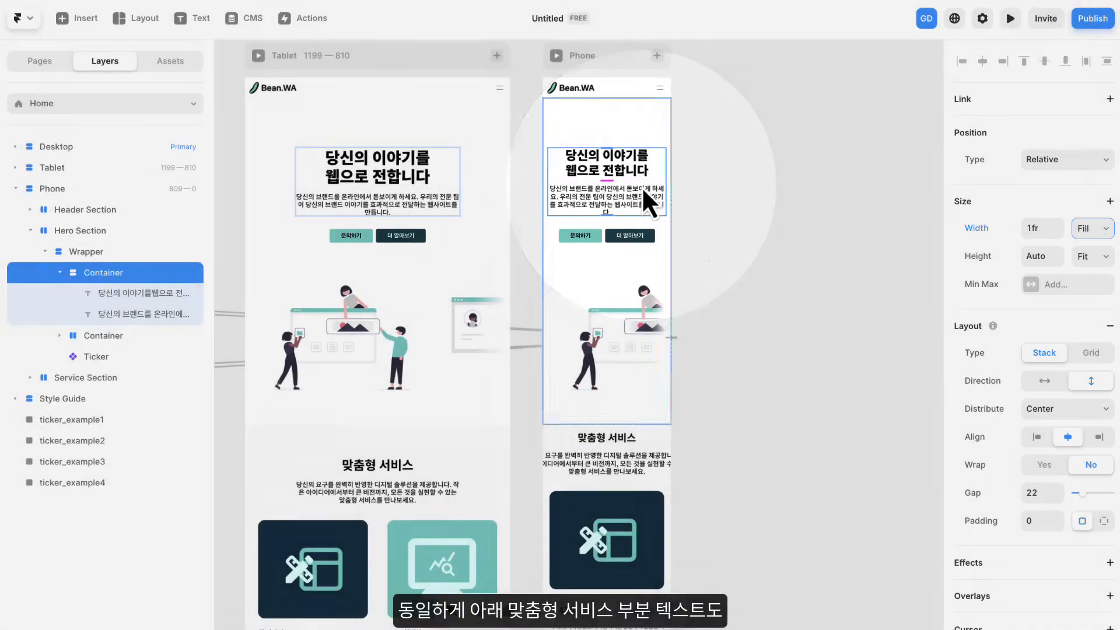
- Set the width of the 맞춤형 서비스 text Container in the Phone layout's Service Section to Fill
scroll(695, 408, down, 5)
scroll(695, 408, left, 3)
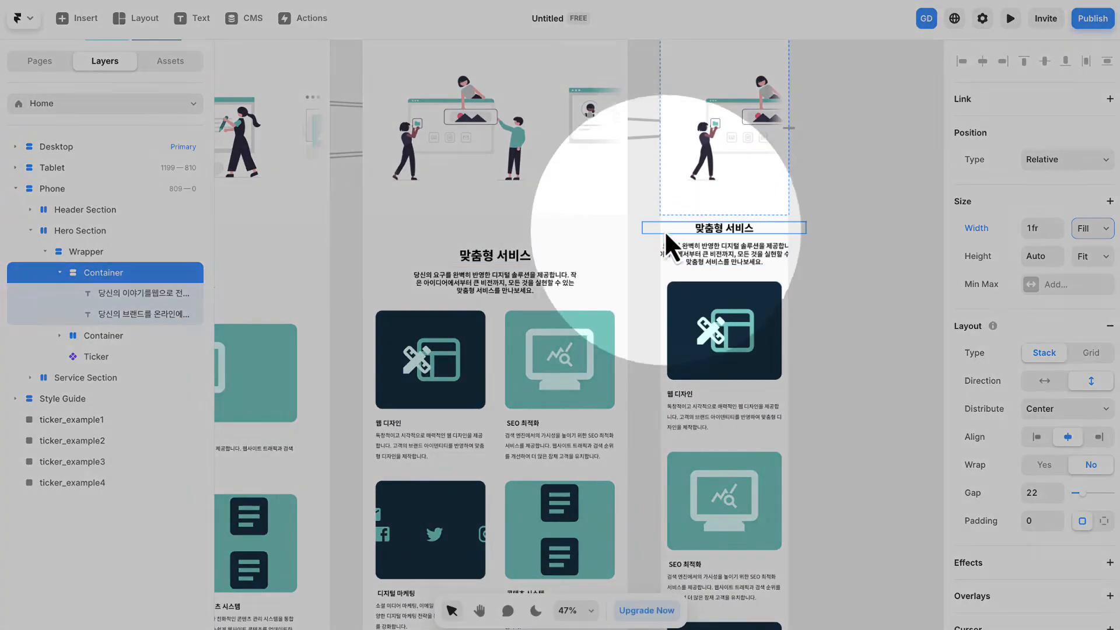
click(662, 230)
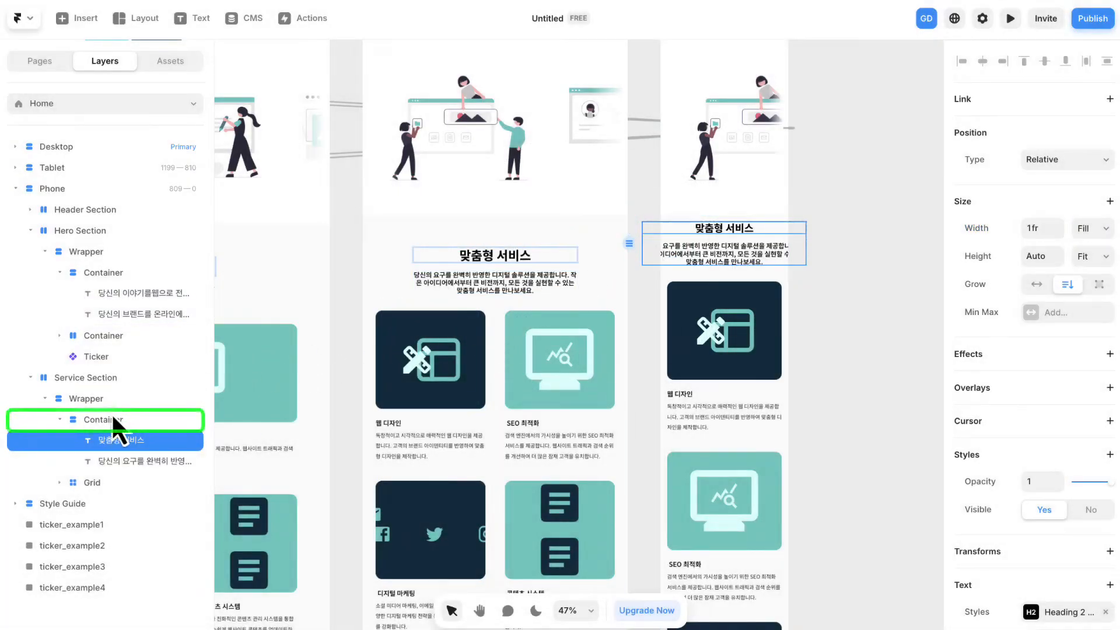
click(105, 418)
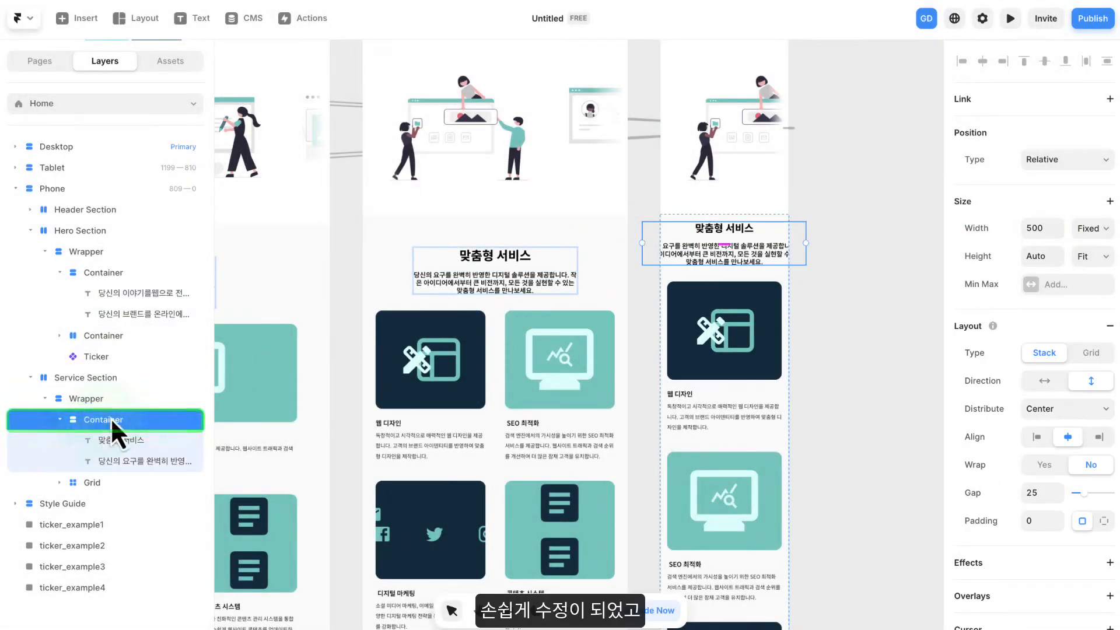
click(1093, 228)
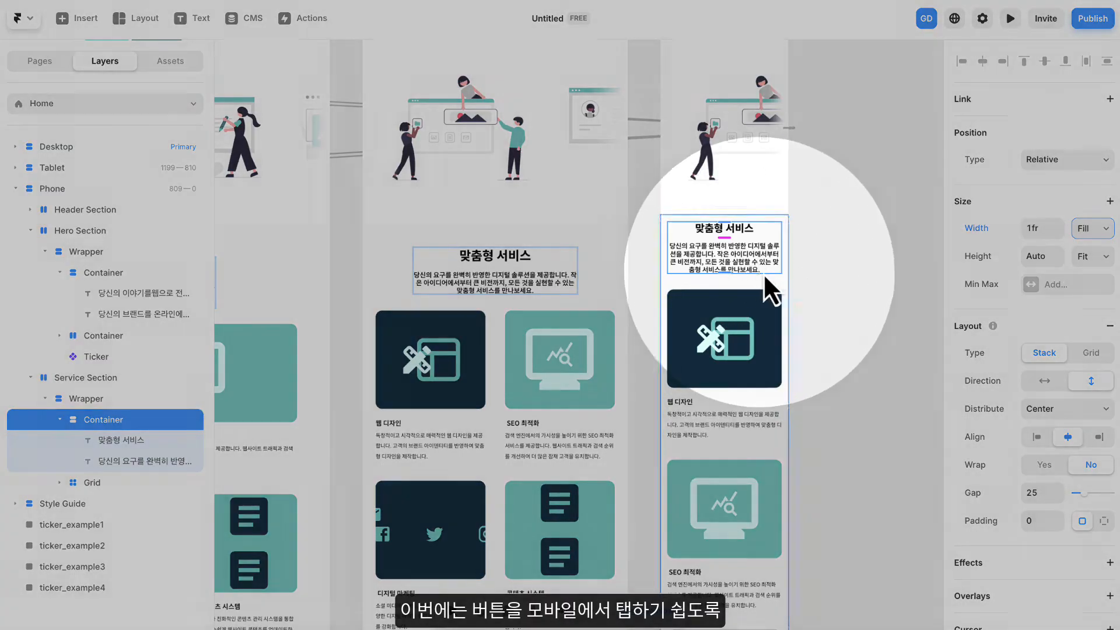
click(811, 267)
- Change the stack direction of the Phone Hero Section's button Container to vertical
scroll(810, 264, up, 5)
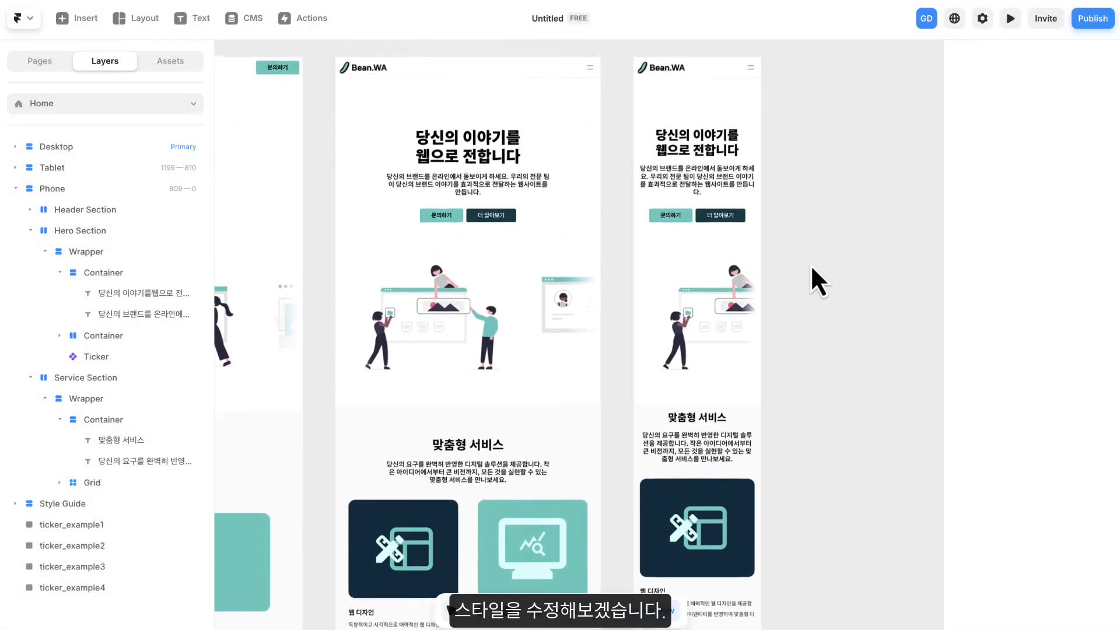
scroll(711, 192, up, 5)
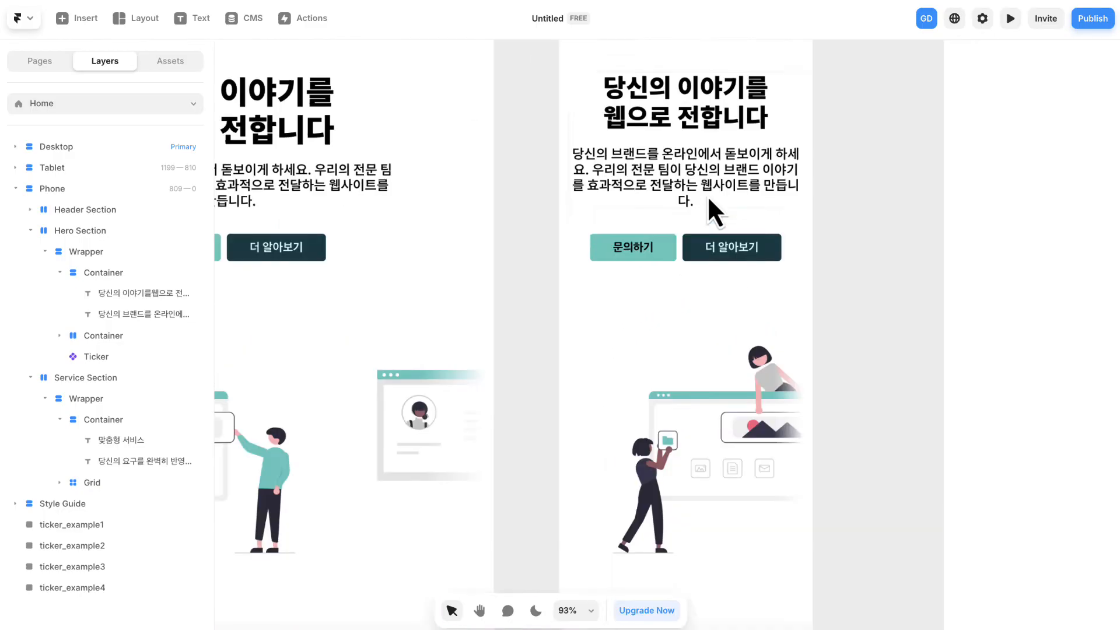
drag(715, 201, 658, 256)
click(589, 302)
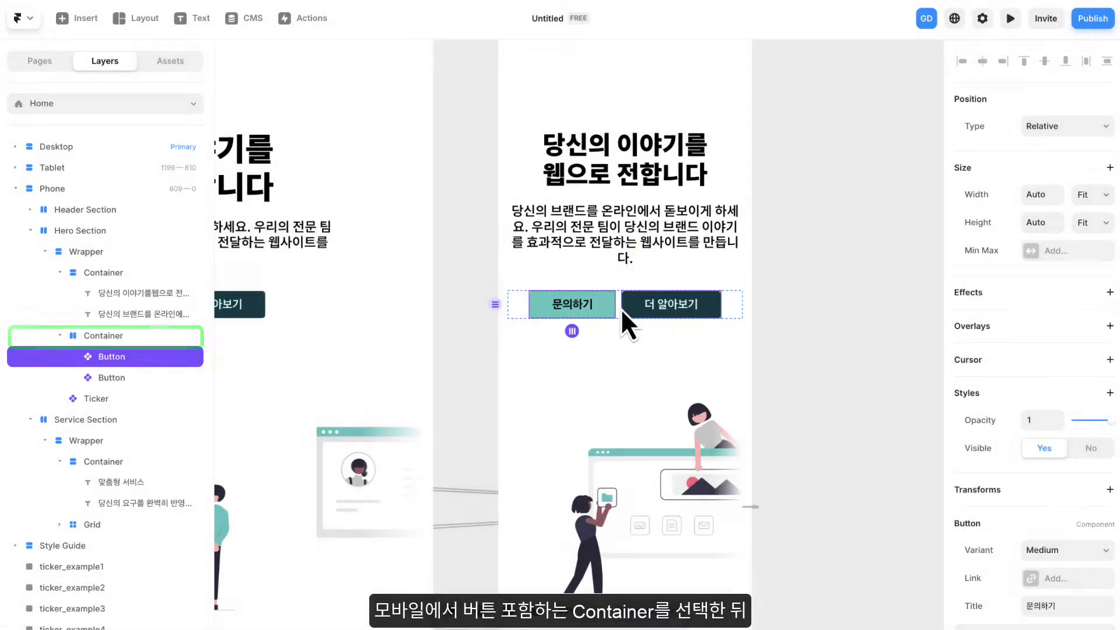
click(114, 337)
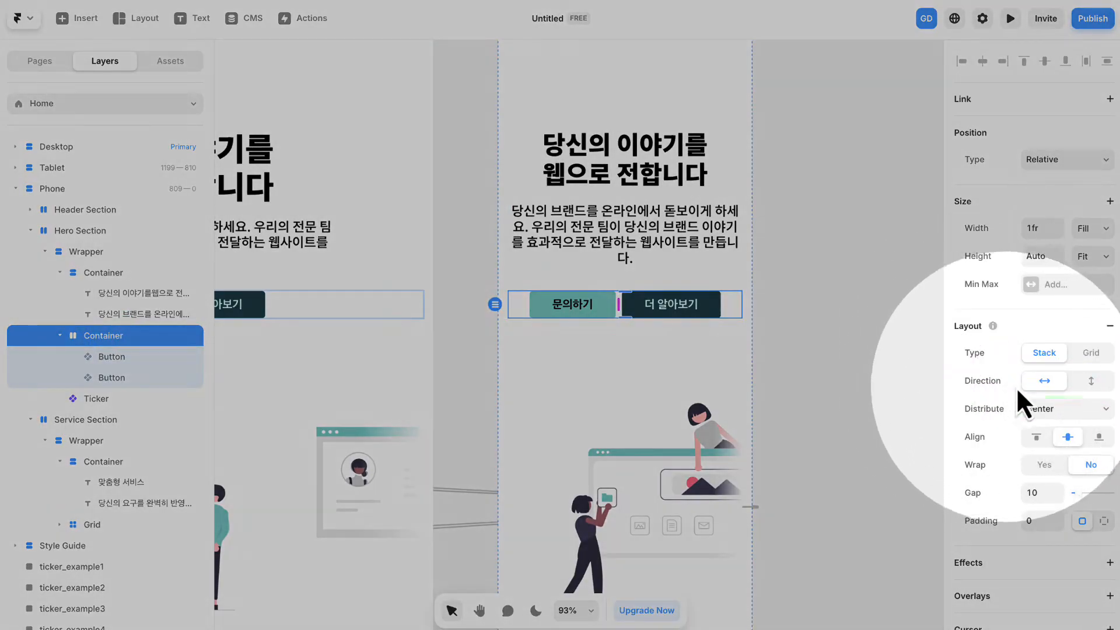
click(1090, 382)
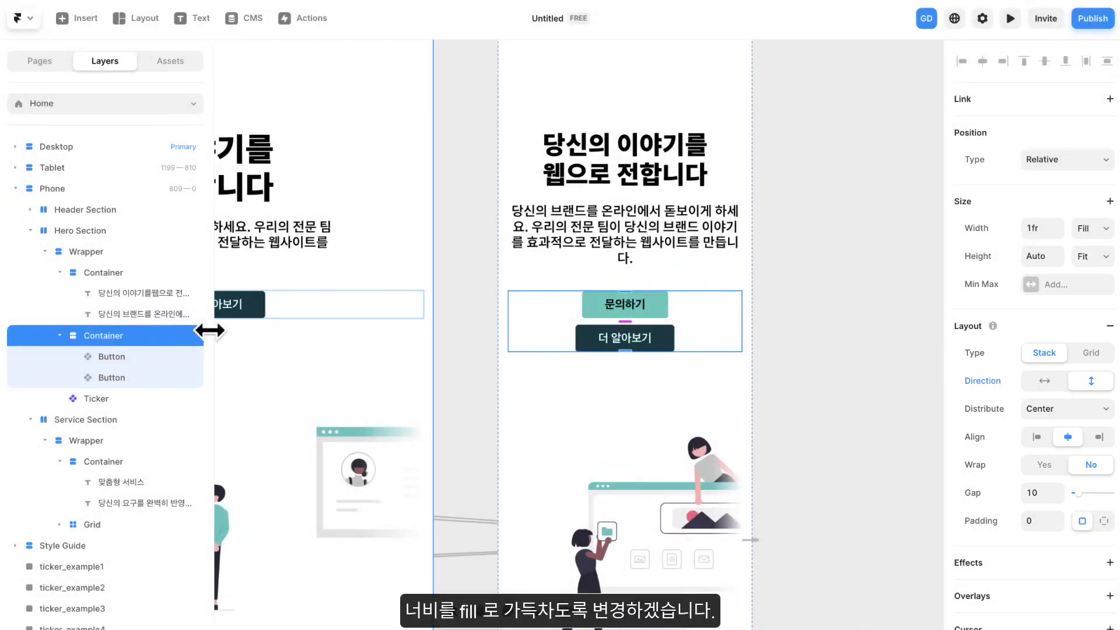
- Set the width of both hero Buttons in the Phone layout's button Container to Fill
click(115, 358)
shift+click(114, 377)
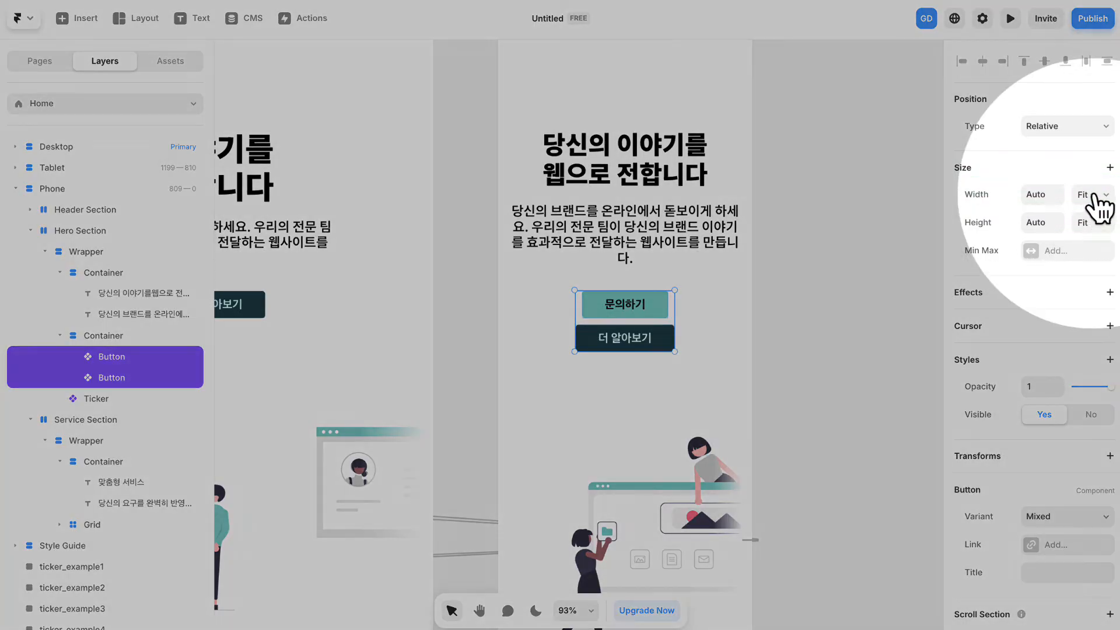
click(1094, 196)
click(1094, 179)
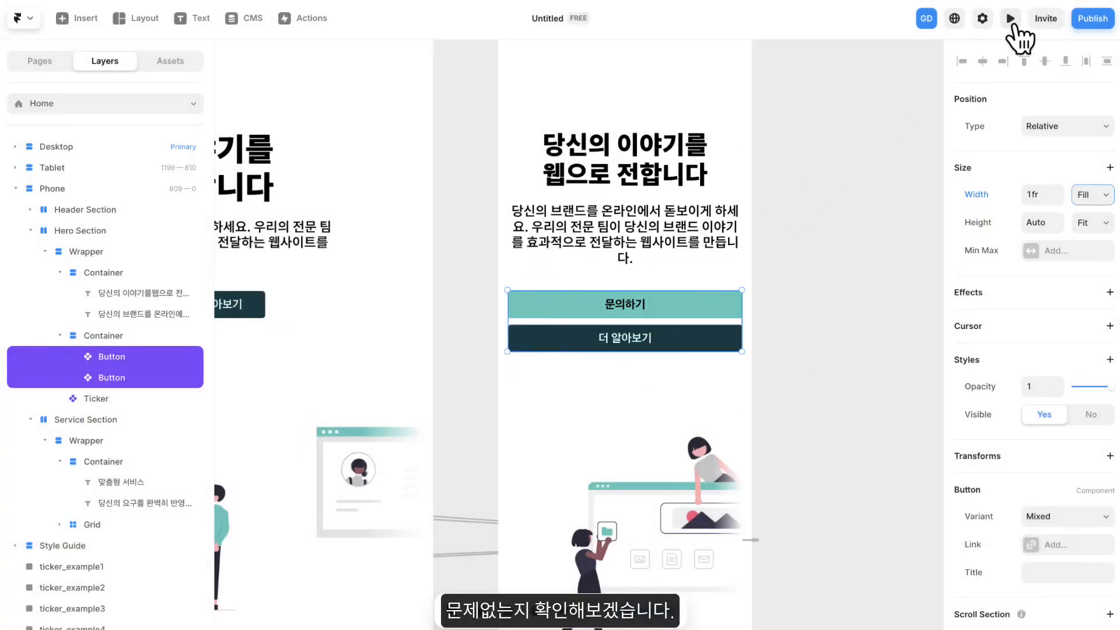
- Preview the site at phone size, look through the hero and service sections, and return to the editor
click(1010, 21)
drag(705, 330, 757, 318)
scroll(817, 324, down, 10)
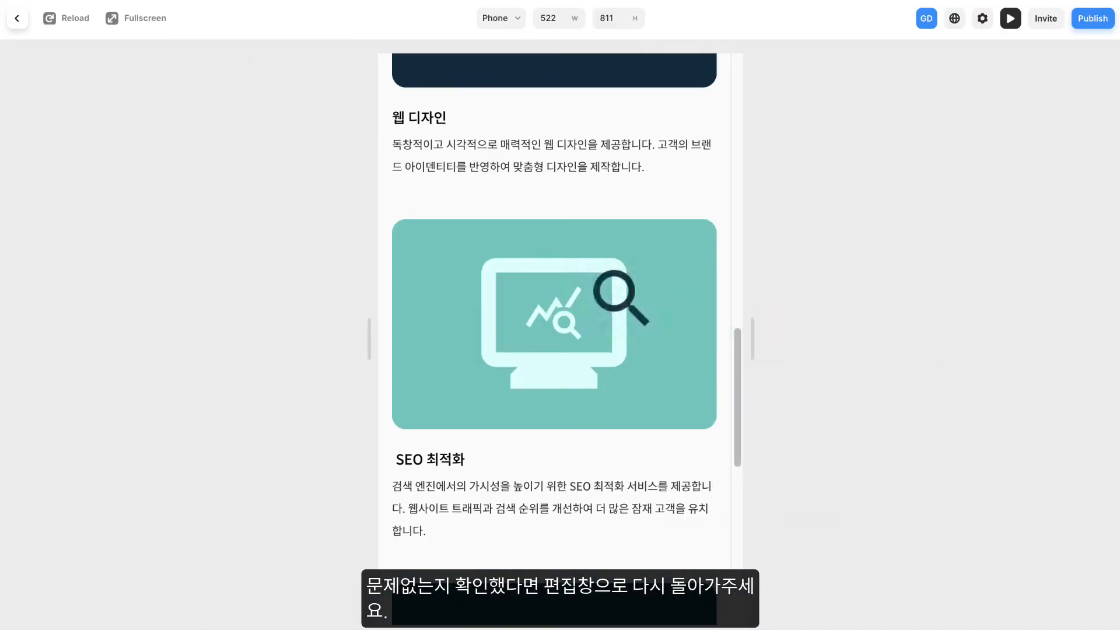
scroll(626, 303, up, 10)
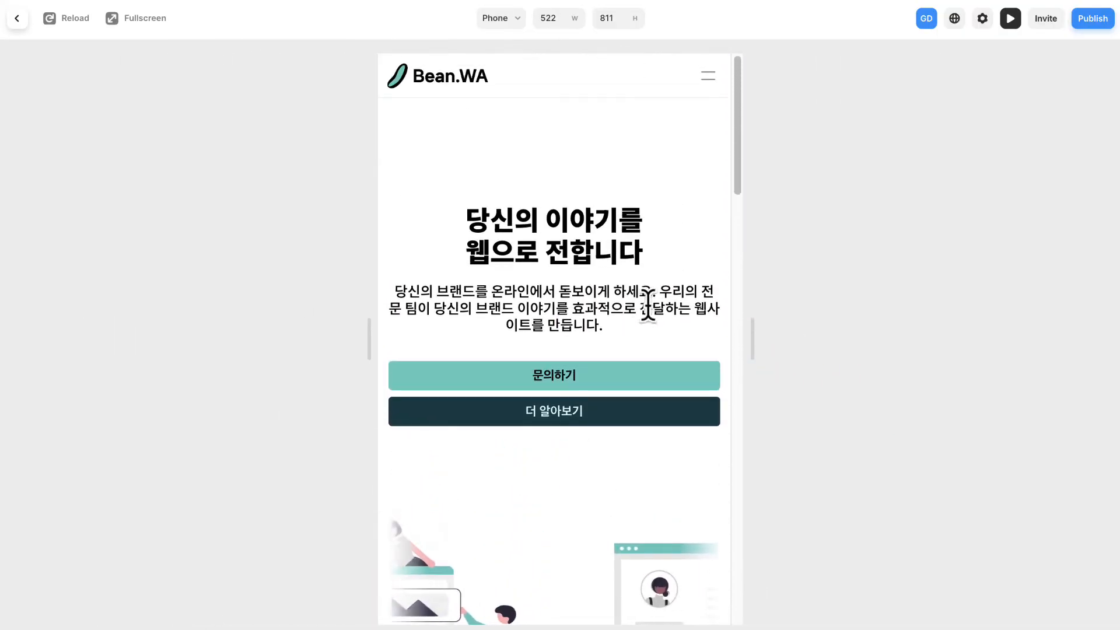
click(16, 19)
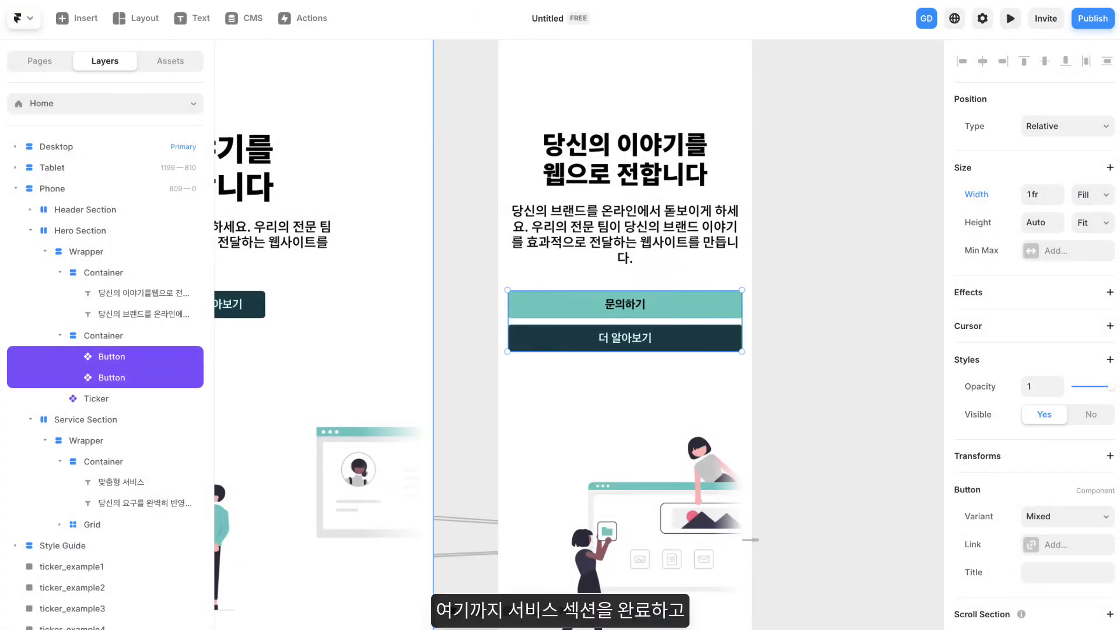
scroll(485, 179, down, 5)
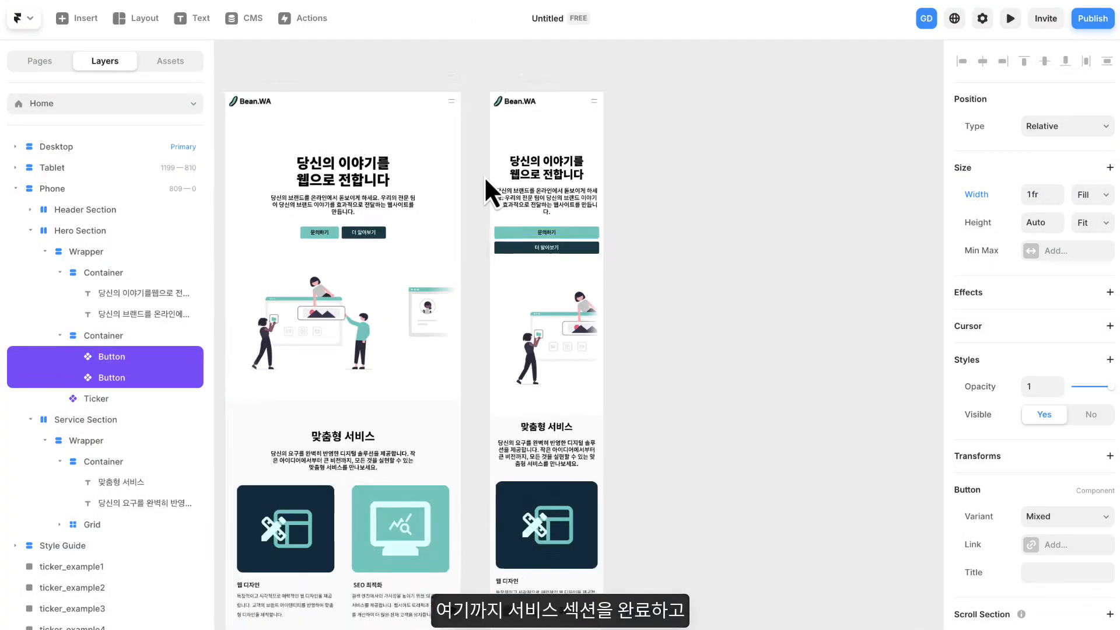
drag(412, 220, 695, 145)
scroll(672, 197, up, 1)
drag(672, 197, 628, 225)
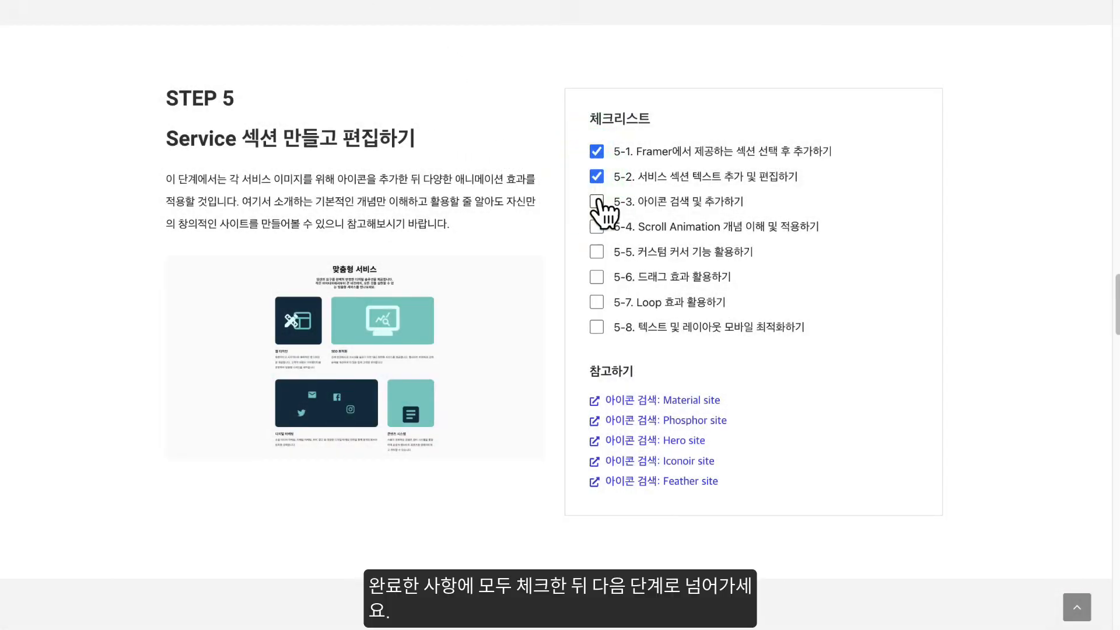
- Switch to the course guide page and mark the remaining STEP 5 checklist items complete, from 5-3 through 5-8
click(597, 228)
click(596, 252)
click(596, 302)
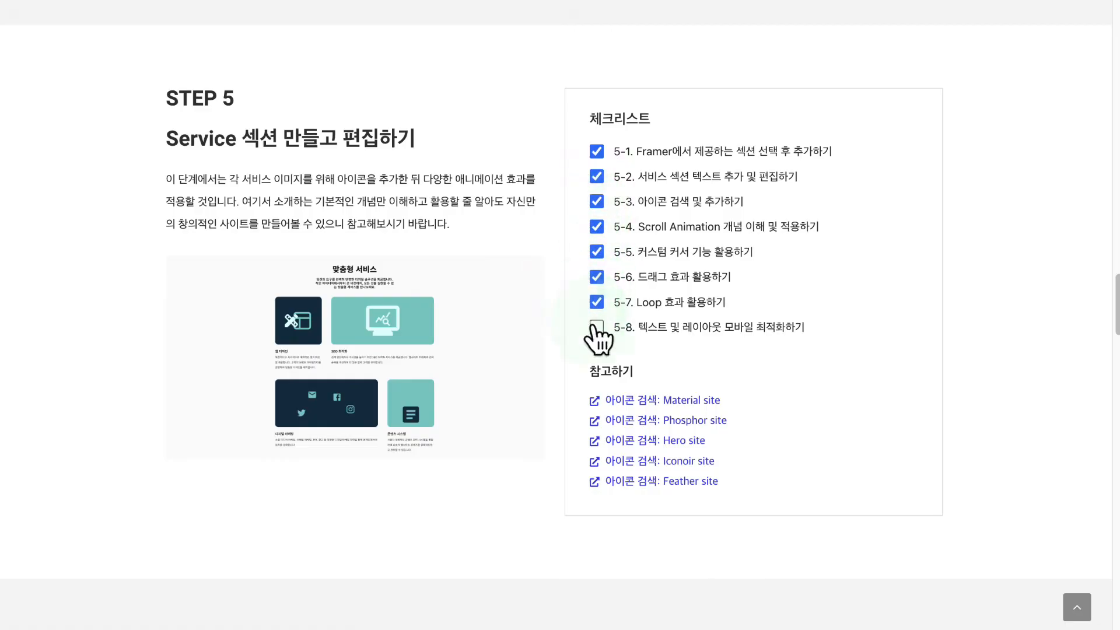
scroll(539, 268, down, 10)
scroll(538, 268, up, 2)
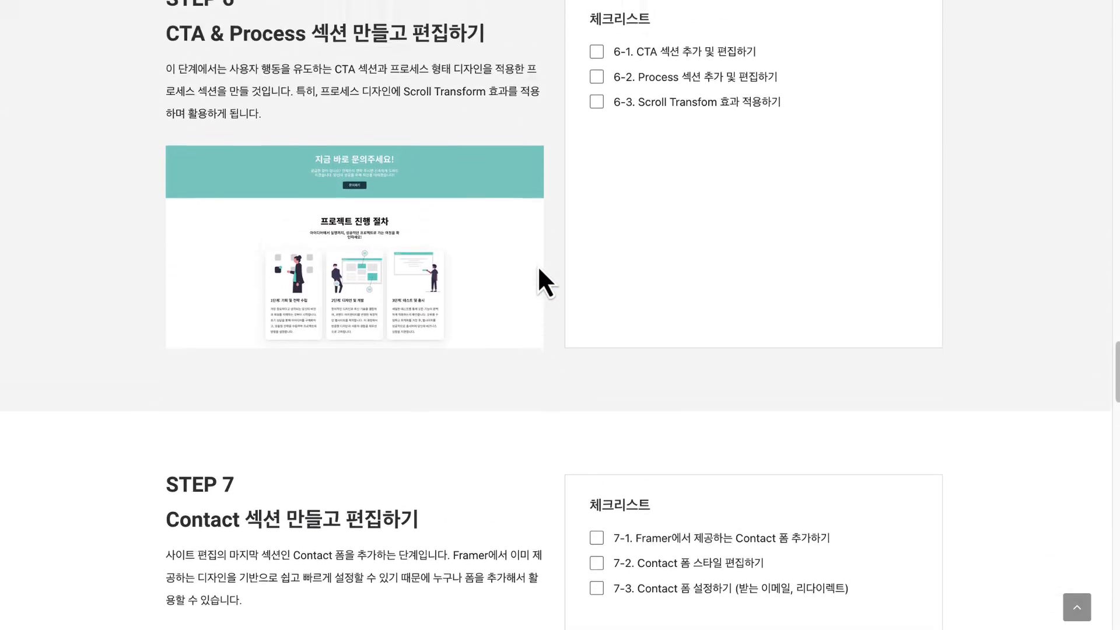
scroll(537, 265, up, 2)
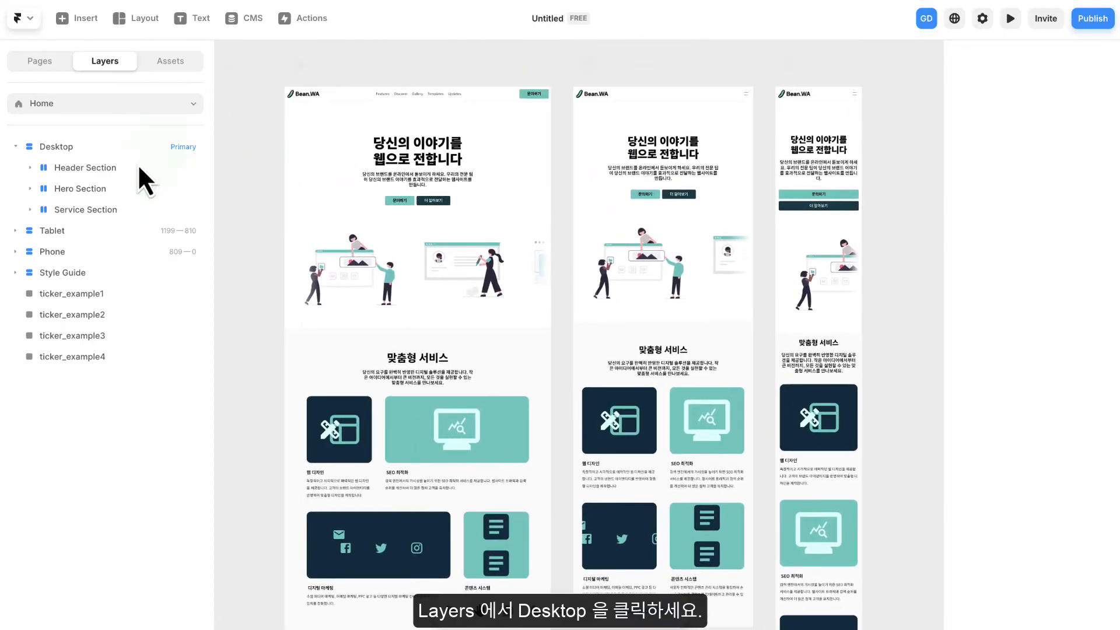
- Add the plain white "Ship sites with style." section to the Desktop layout below the Service Section
click(51, 144)
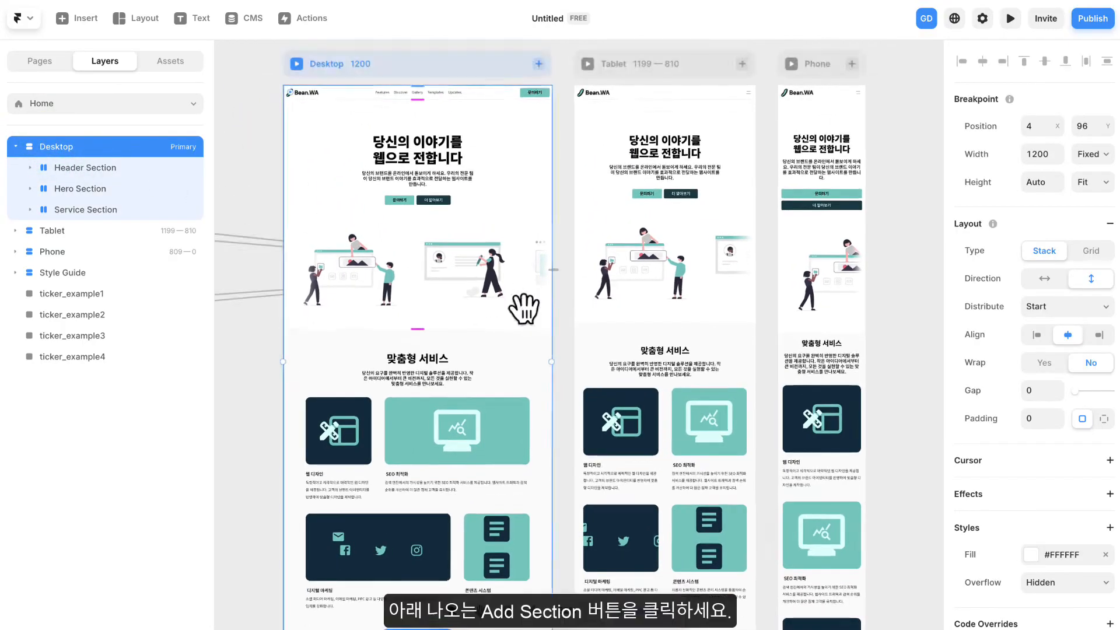
scroll(516, 296, down, 3)
click(454, 546)
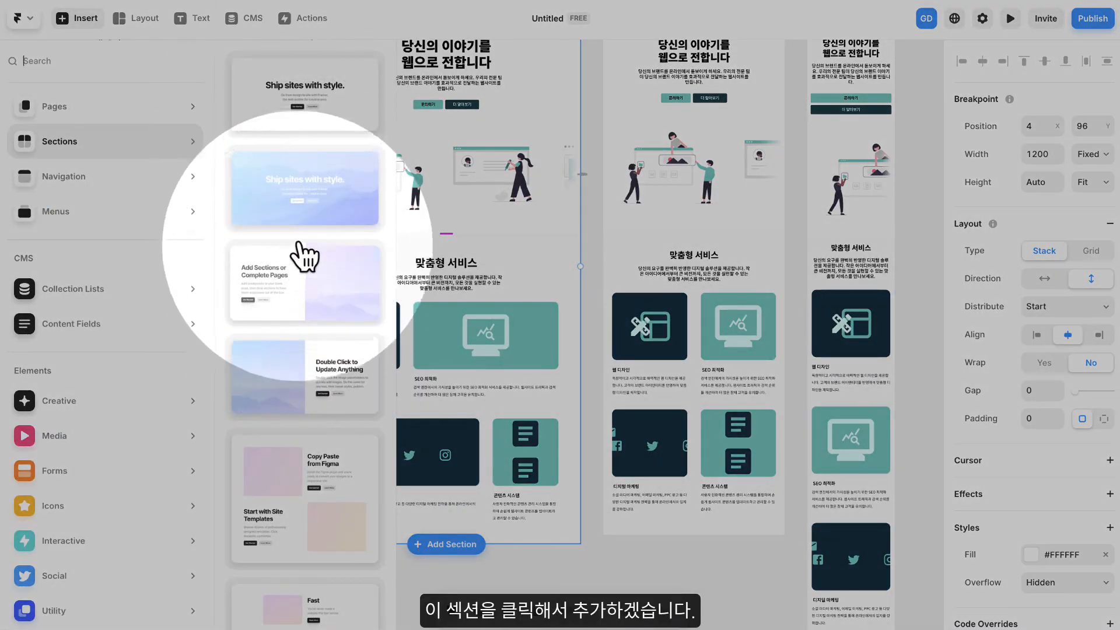
click(316, 109)
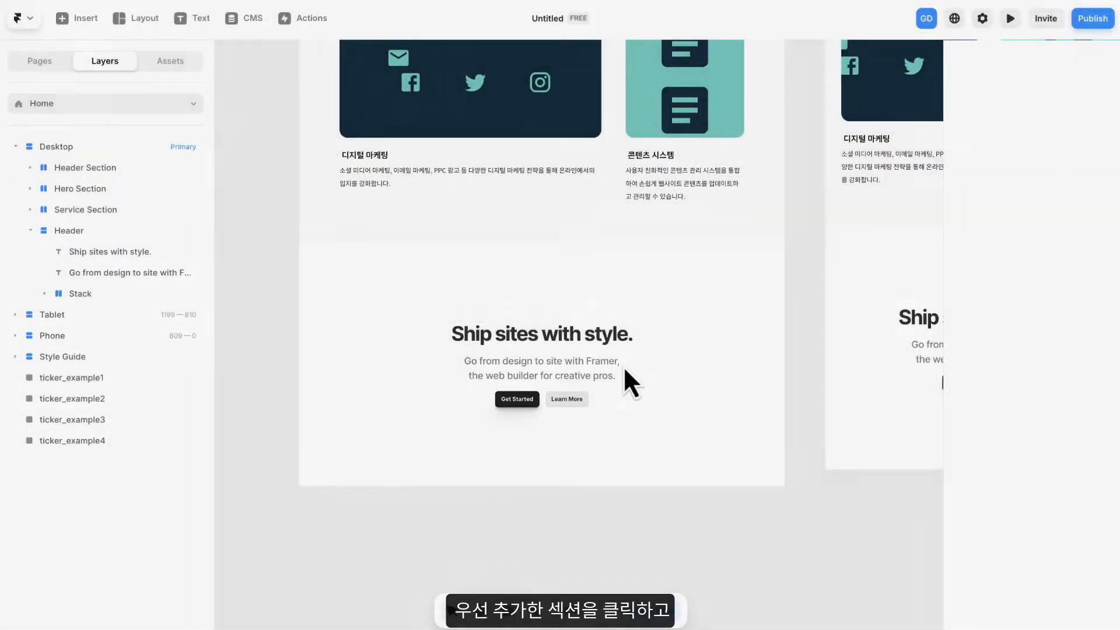
- Rename the newly added Header layer in the Desktop layout as Wrapper
drag(623, 365, 664, 281)
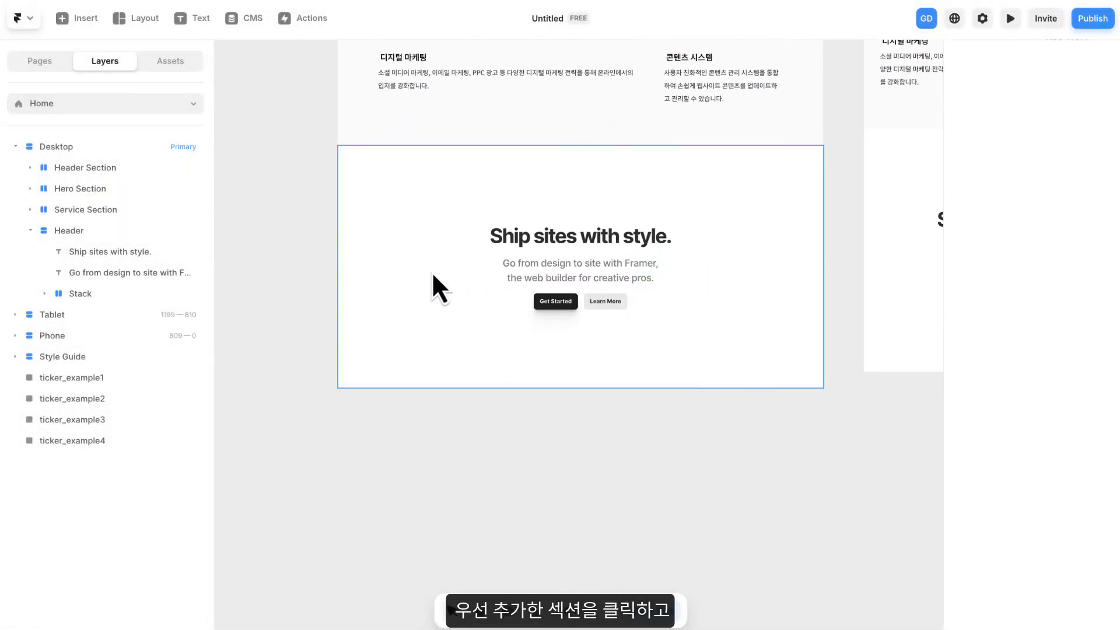
click(432, 284)
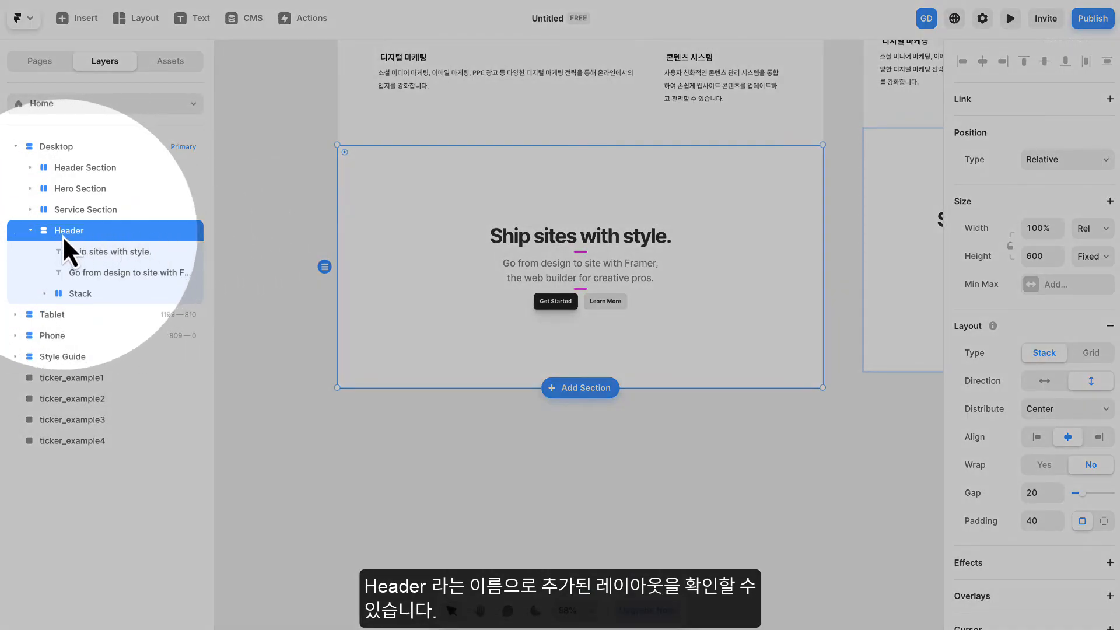
double_click(72, 232)
text(d)
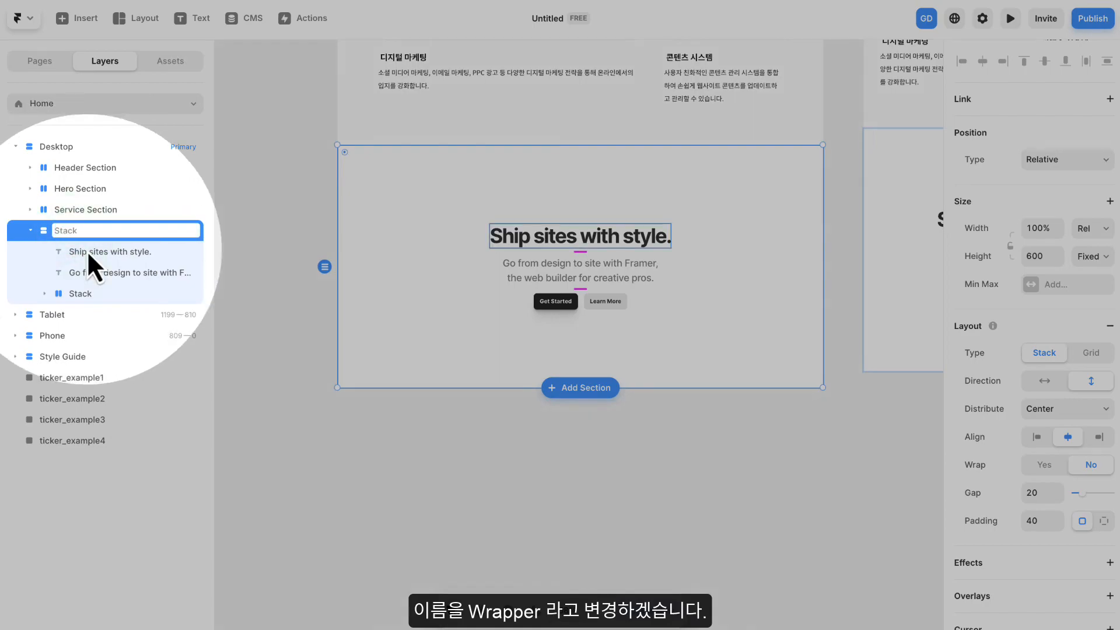
key(Caps_Lock)
text(rapper)
key(Return)
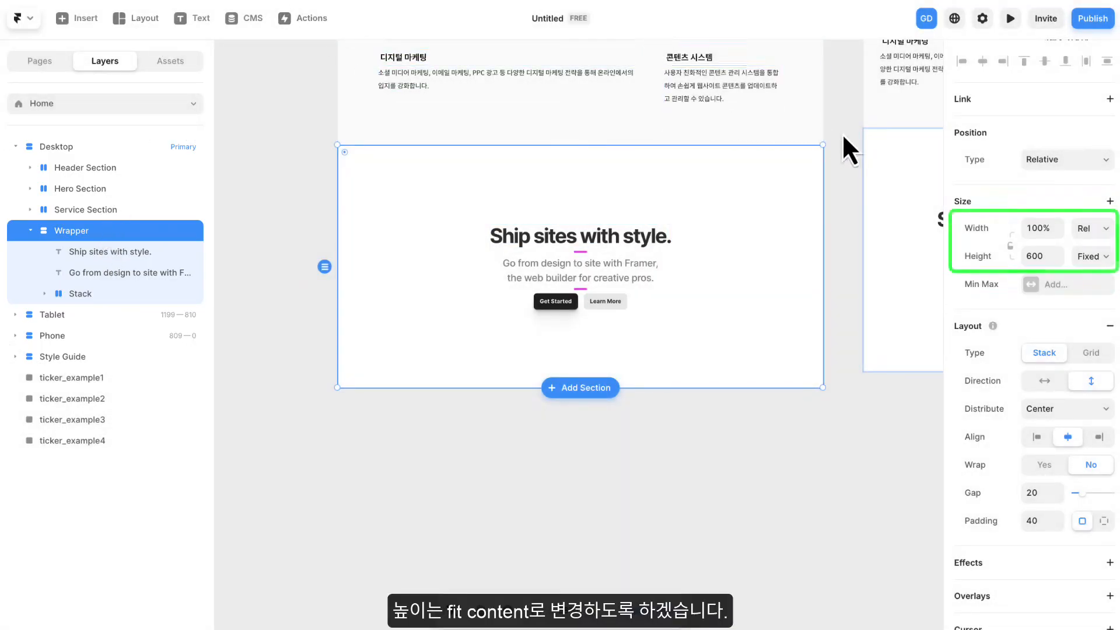
- Set the new Wrapper's width to Fill and its height to Fit Content
click(1092, 228)
click(1092, 247)
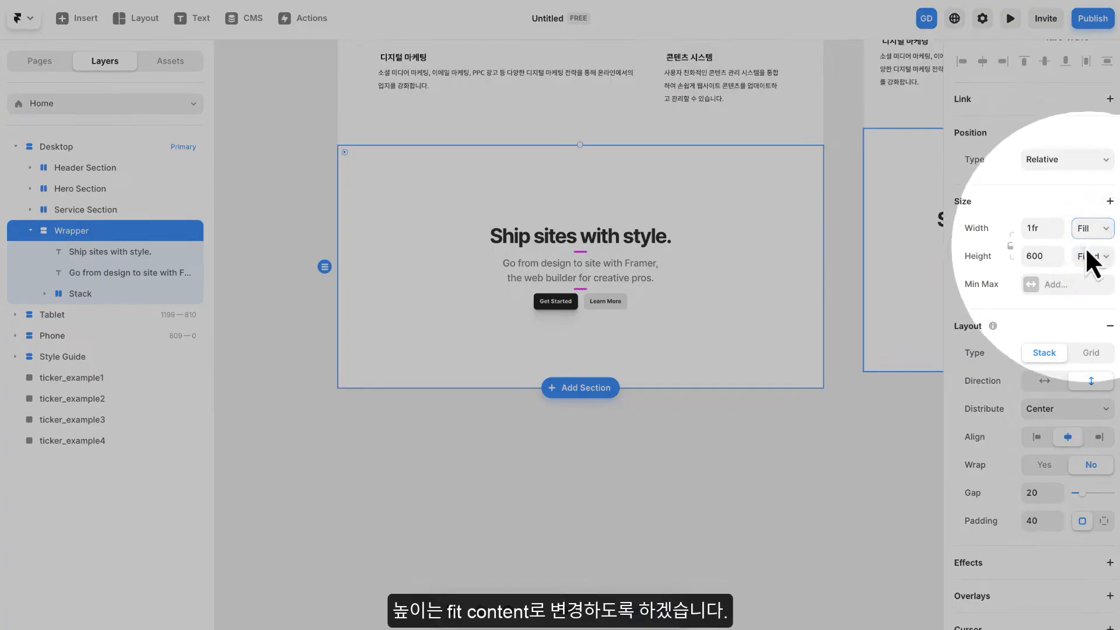
click(1094, 256)
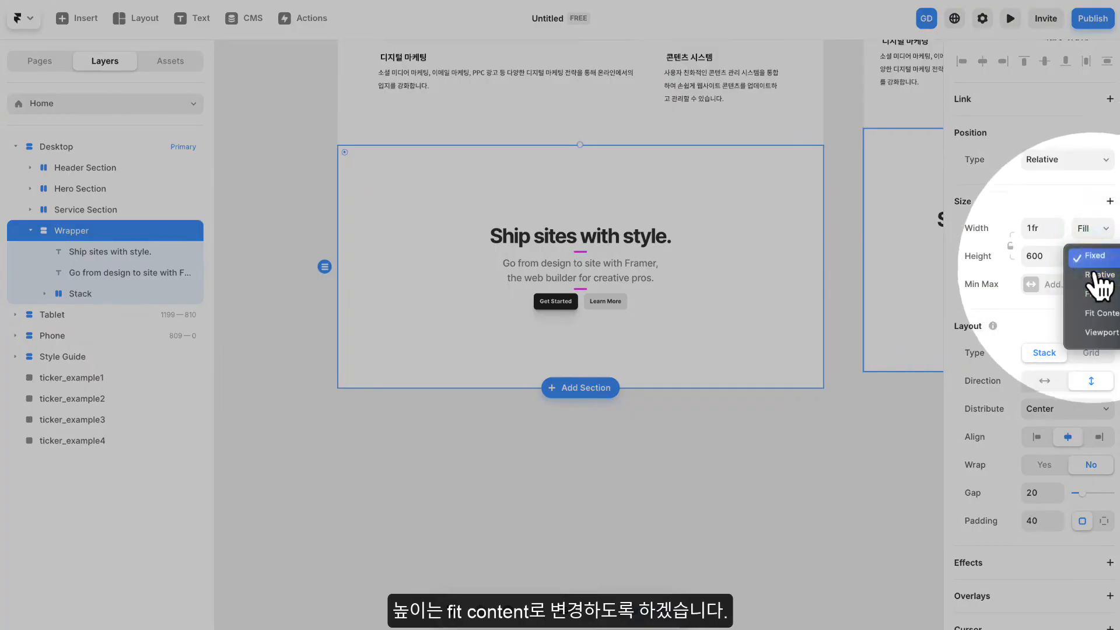
click(1101, 315)
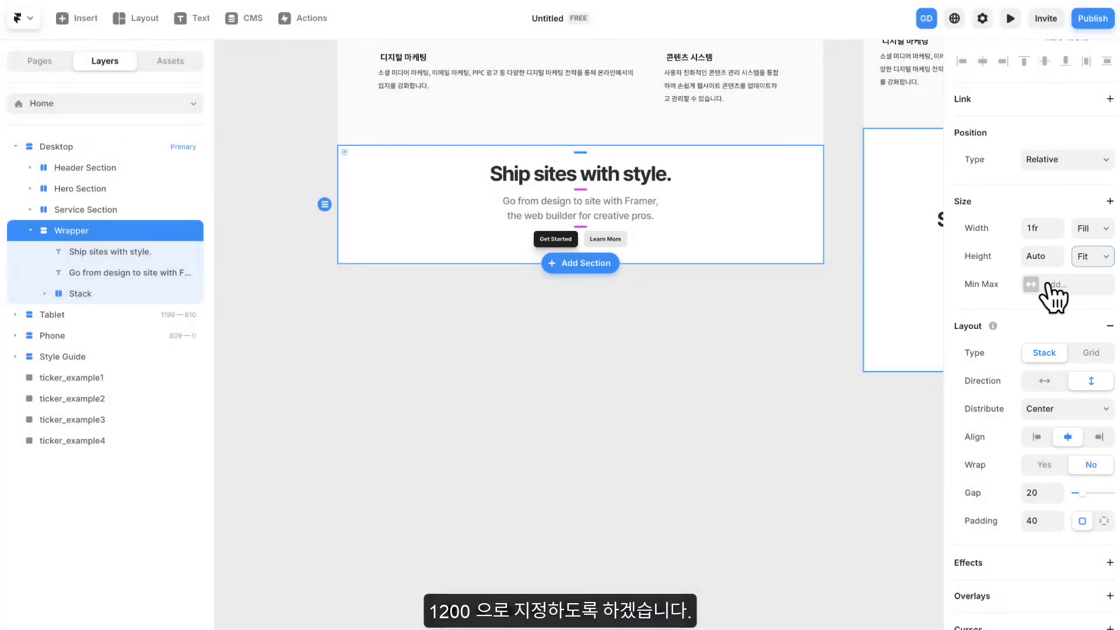
- Add a fixed max width of 1200 to the "Ship sites with style." Wrapper
click(1048, 283)
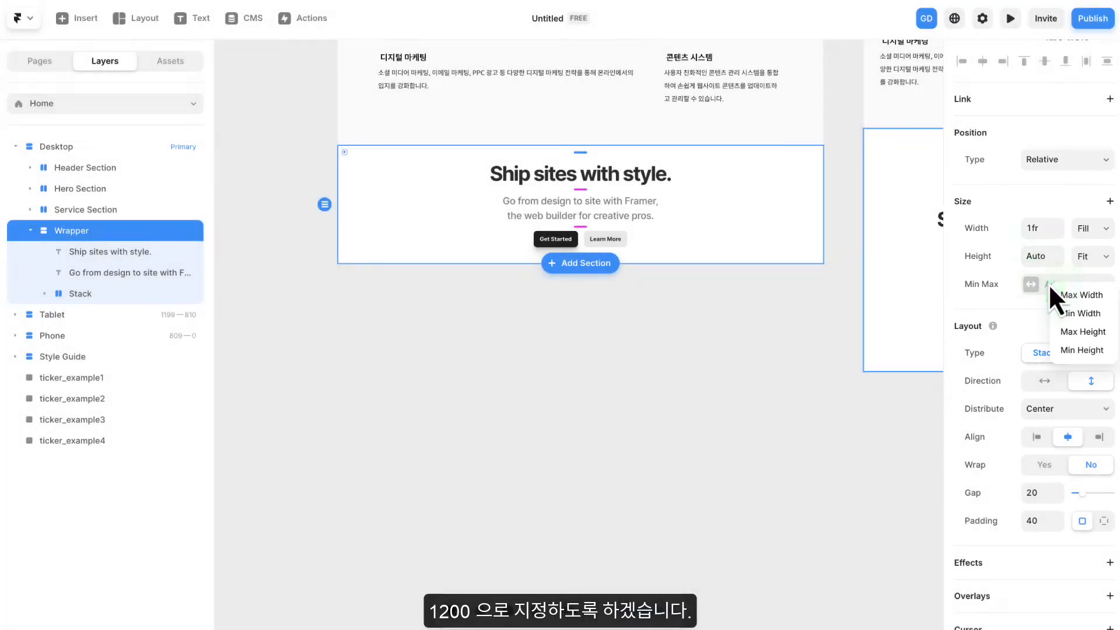
click(1070, 296)
click(1085, 284)
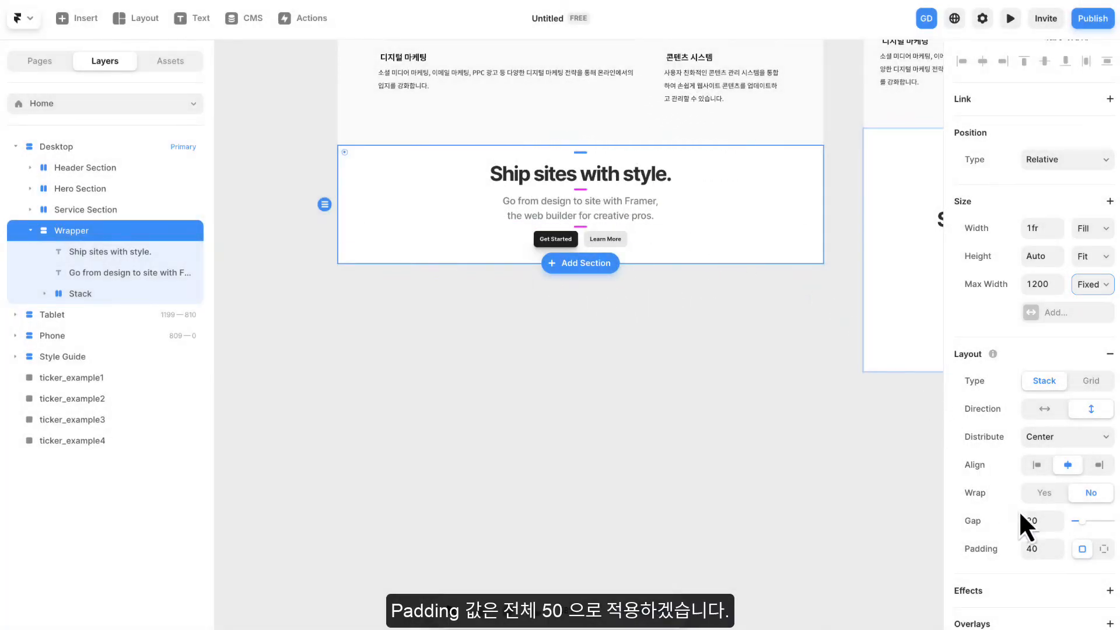
- Set the Wrapper's gap to 25 and its padding to 50 on all sides
click(1035, 520)
text(25)
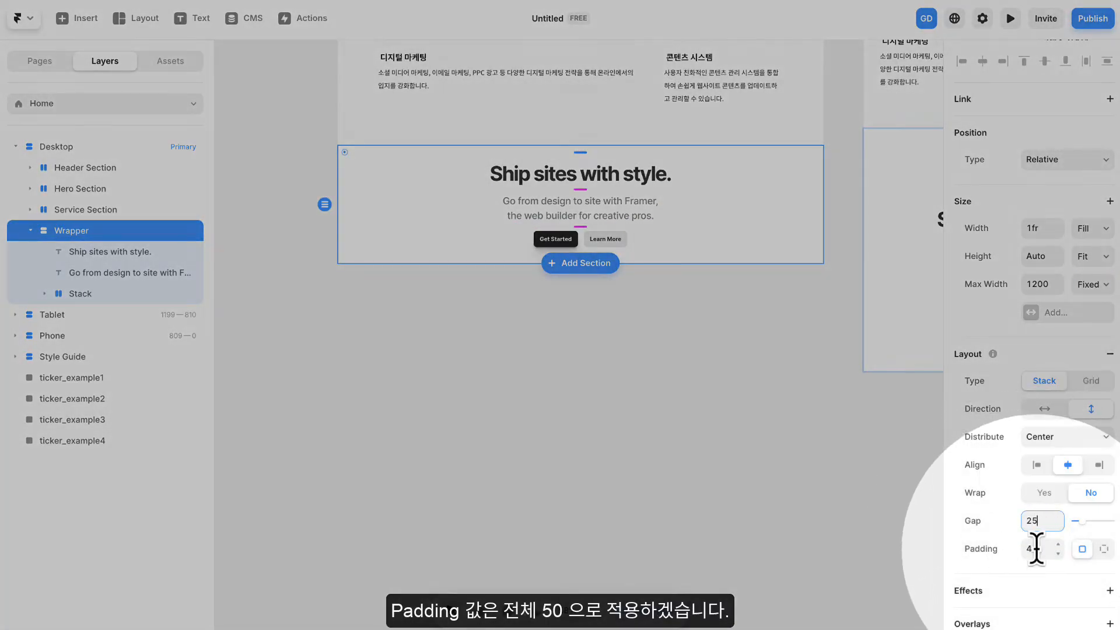
click(1037, 547)
text(50)
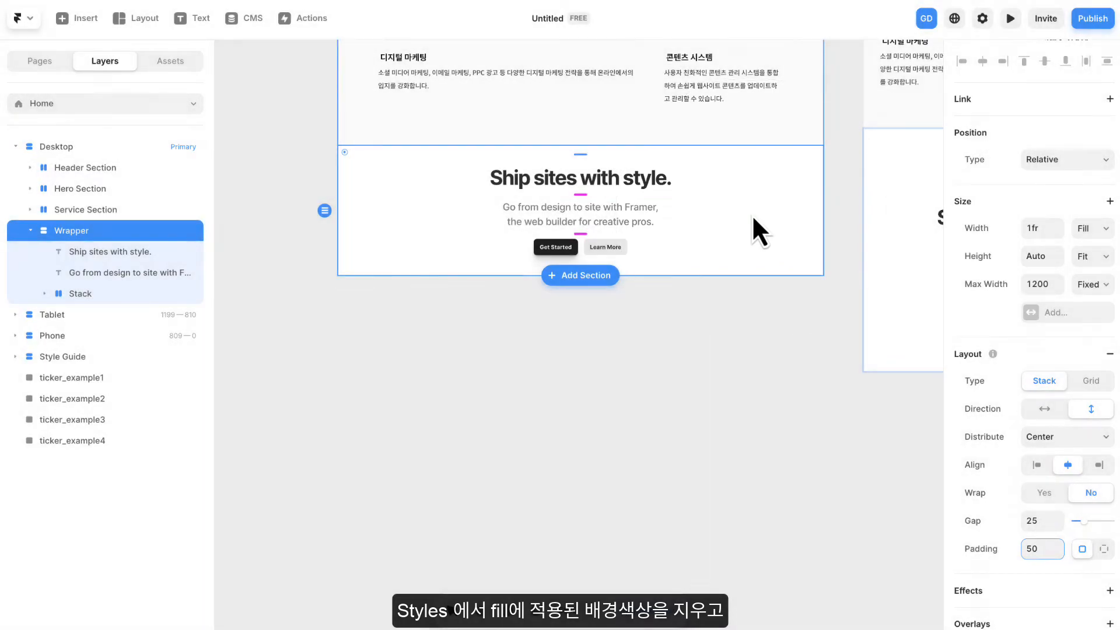
- Remove the Wrapper's white fill and enclose the Wrapper in a new stack
scroll(1007, 373, down, 8)
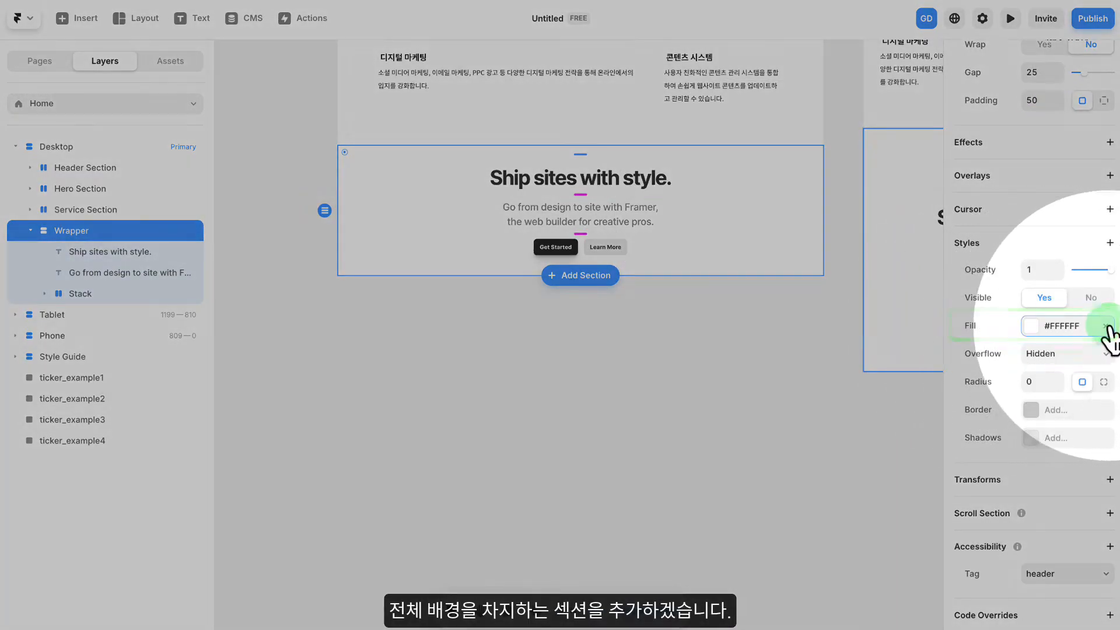
click(1105, 325)
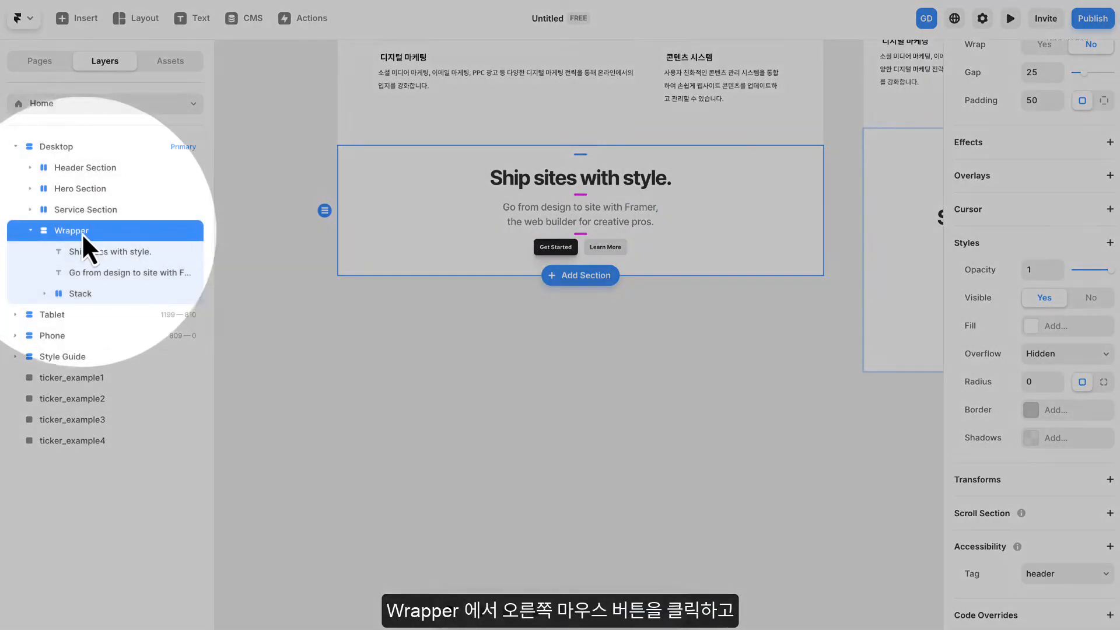
right_click(82, 232)
mouse_move(121, 341)
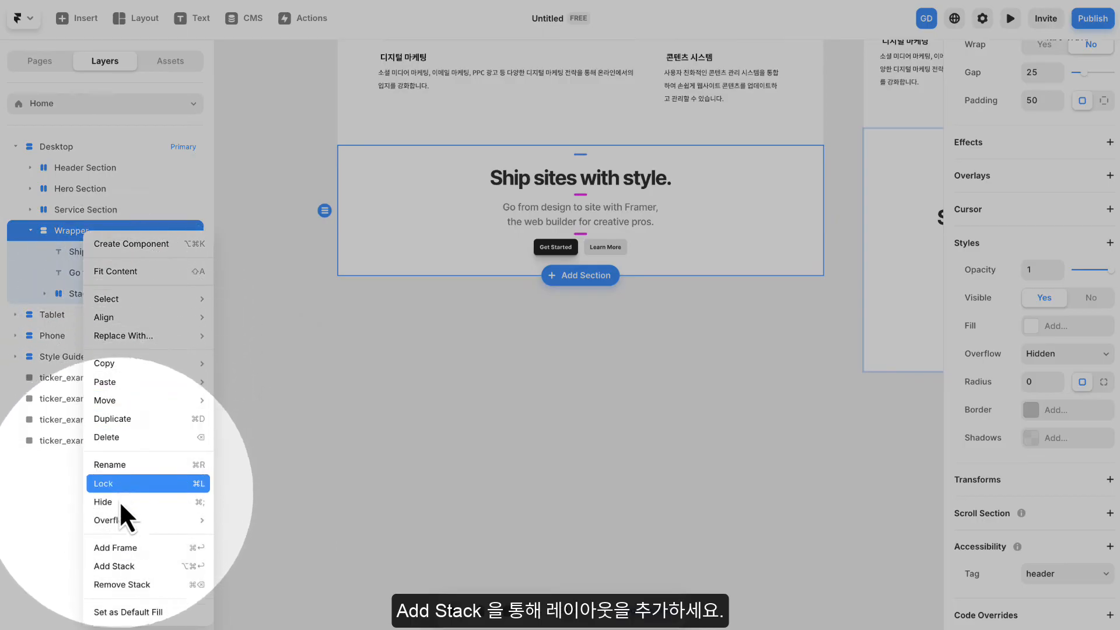
click(121, 566)
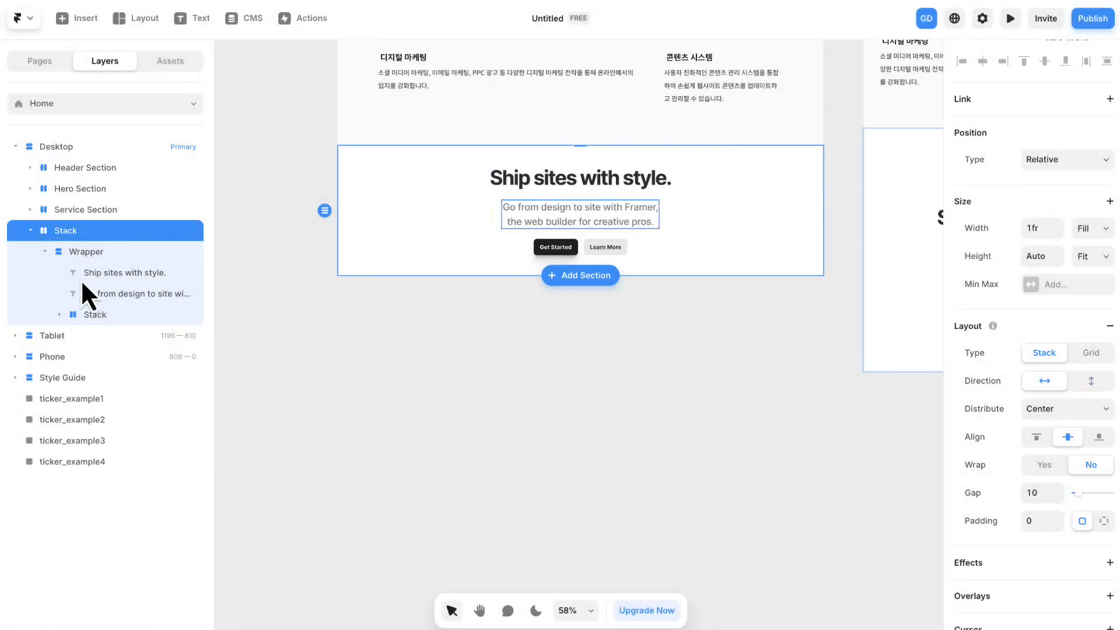
- Rename the new stack around the Wrapper as CTA Section
double_click(69, 231)
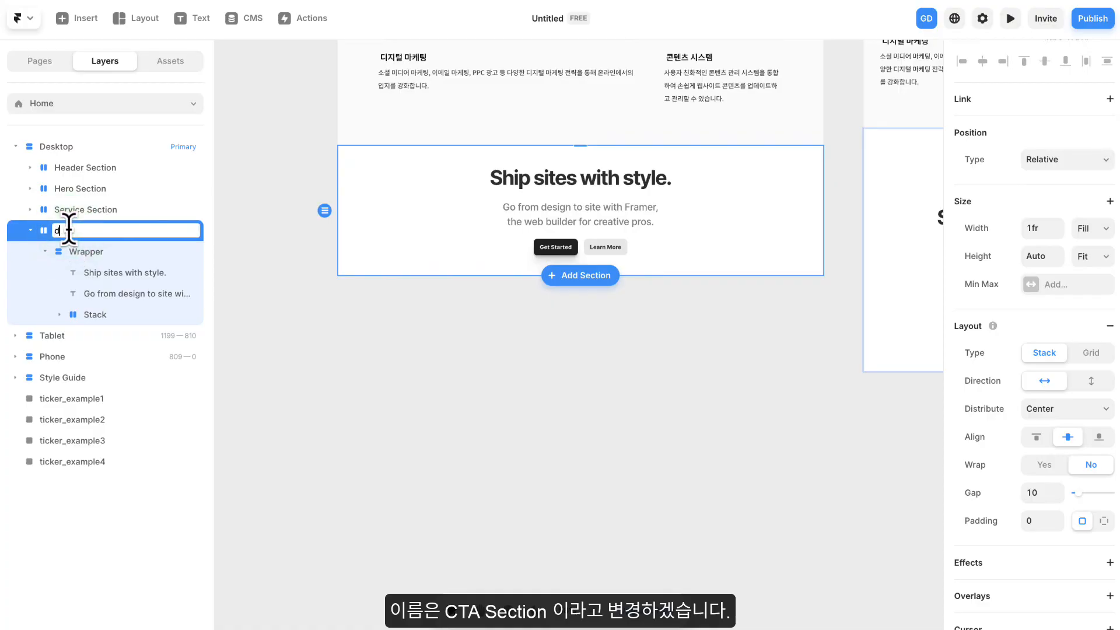
text(c)
key(BackSpace)
key(Caps_Lock)
text(CTA Section)
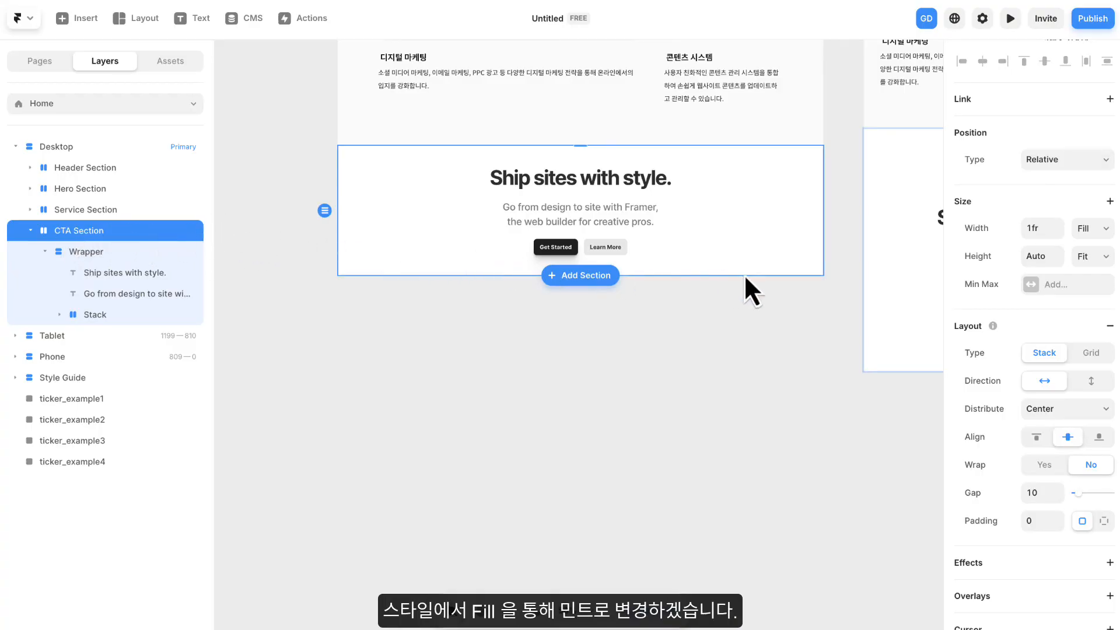
- Apply the 민트 color style as the CTA Section's fill and close the color picker
scroll(1006, 307, down, 7)
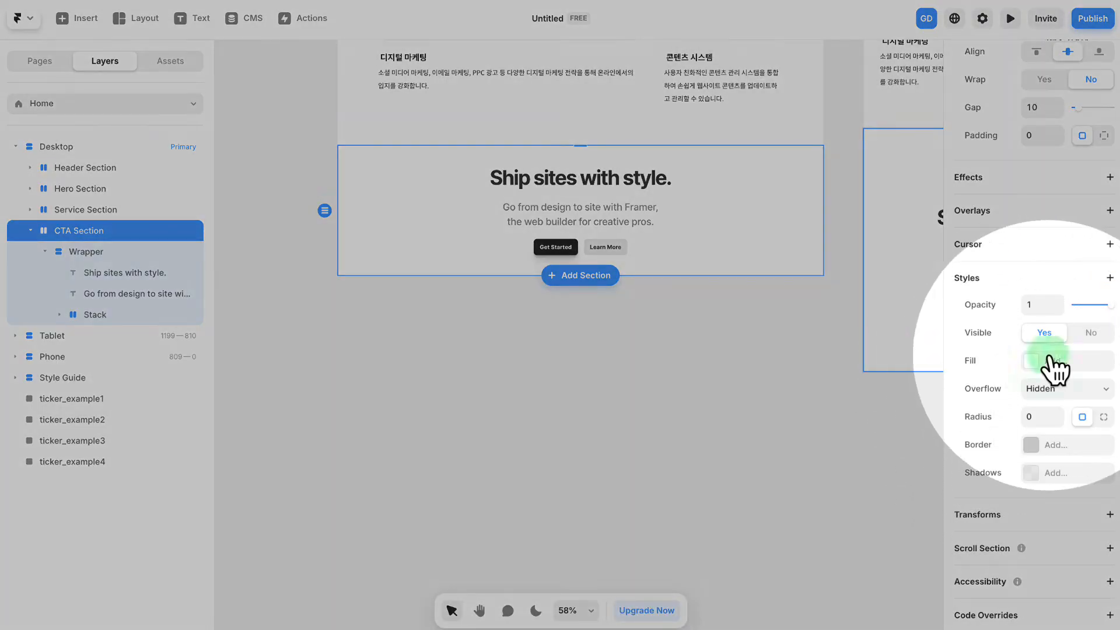
click(1055, 361)
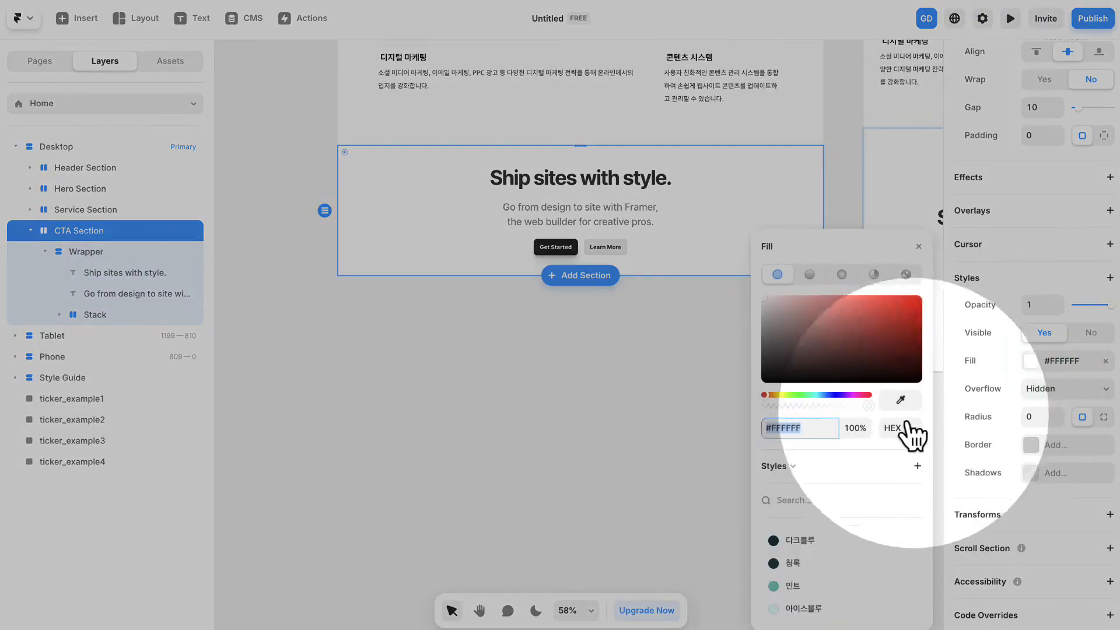
click(794, 585)
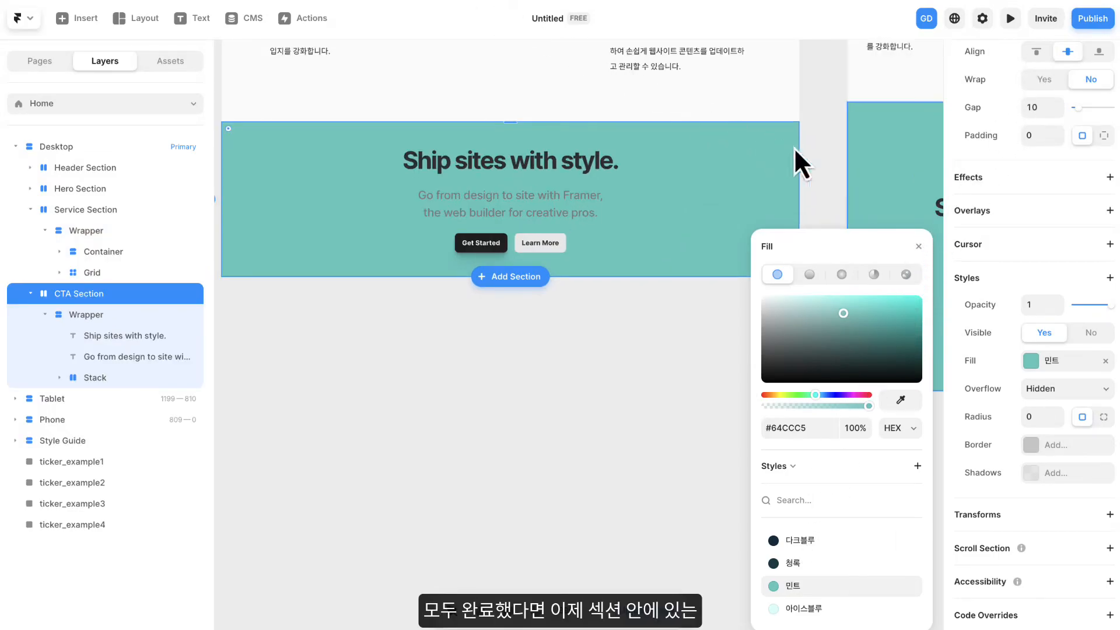
click(919, 246)
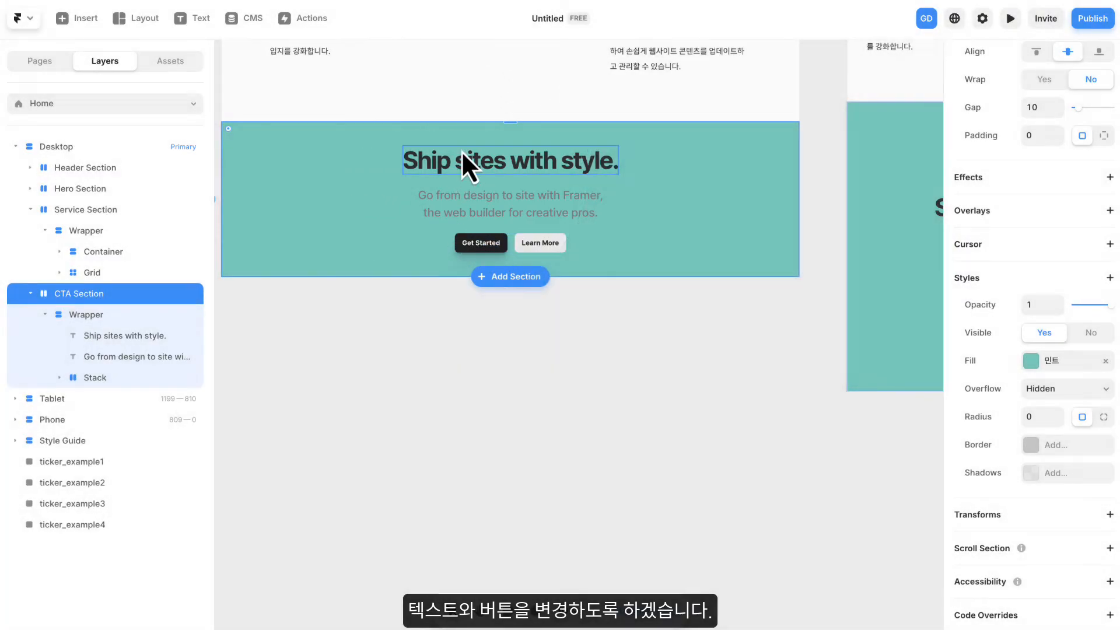
drag(466, 153, 499, 181)
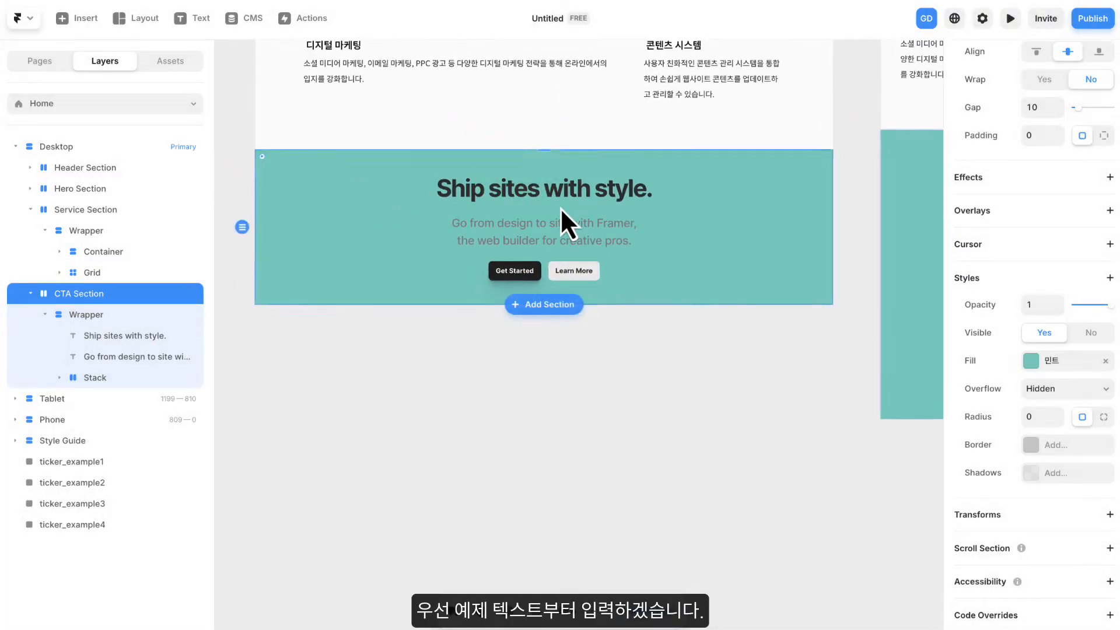
- Replace the CTA heading "Ship sites with style." with "지금 바로 문의주세요!"
scroll(559, 207, down, 1)
scroll(560, 207, up, 3)
drag(565, 217, 643, 223)
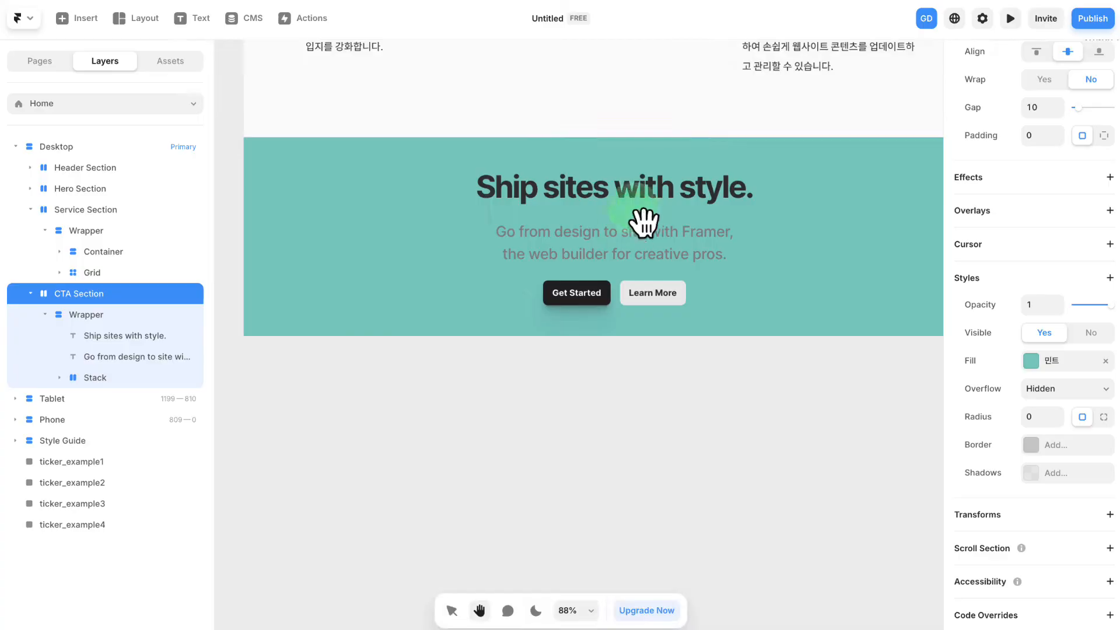
double_click(605, 194)
double_click(603, 193)
key(super+a)
key(BackSpace)
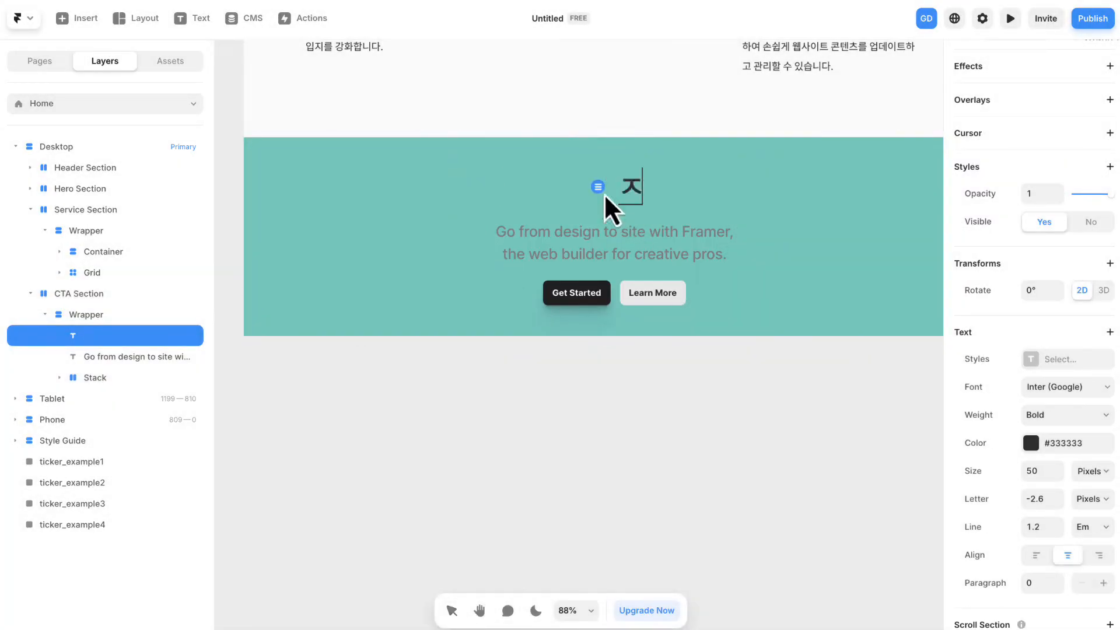
text(지금 바로 문의주세요!)
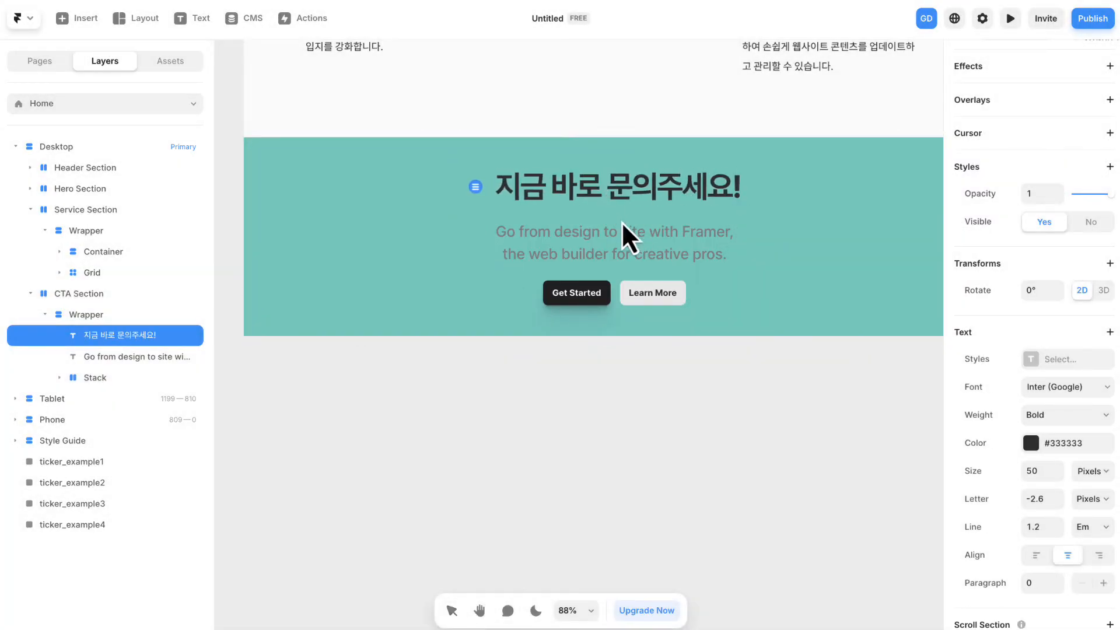
- Replace the CTA description text with "궁금한 점이 있나요? 언제든지 연락 주시면 신속하게 도와드리겠습니다. 당신의 성공을 위해 최선을 다하겠습니다!"
click(638, 236)
double_click(638, 236)
text(궁금한 점이 있나요? 언제든지 연락 주시면 신속하게 도와드리겠습니다. 당신의 성공을 위해 최선을 다하겠습니다!)
drag(724, 408, 687, 379)
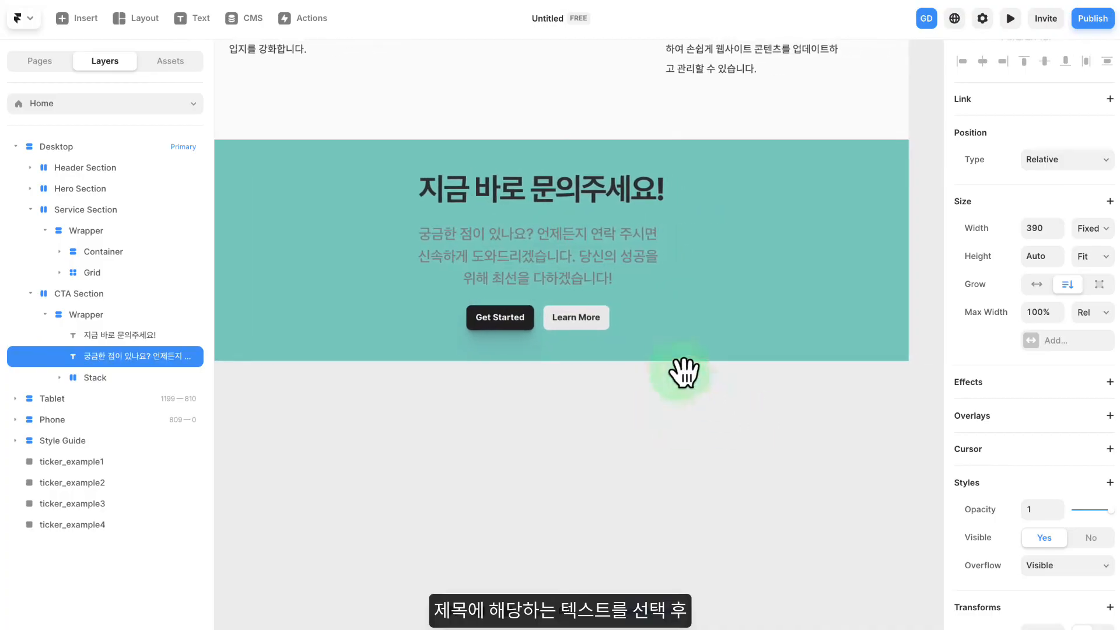
- Set the CTA heading's width to Fill and apply the Heading 2 text style to it
click(582, 187)
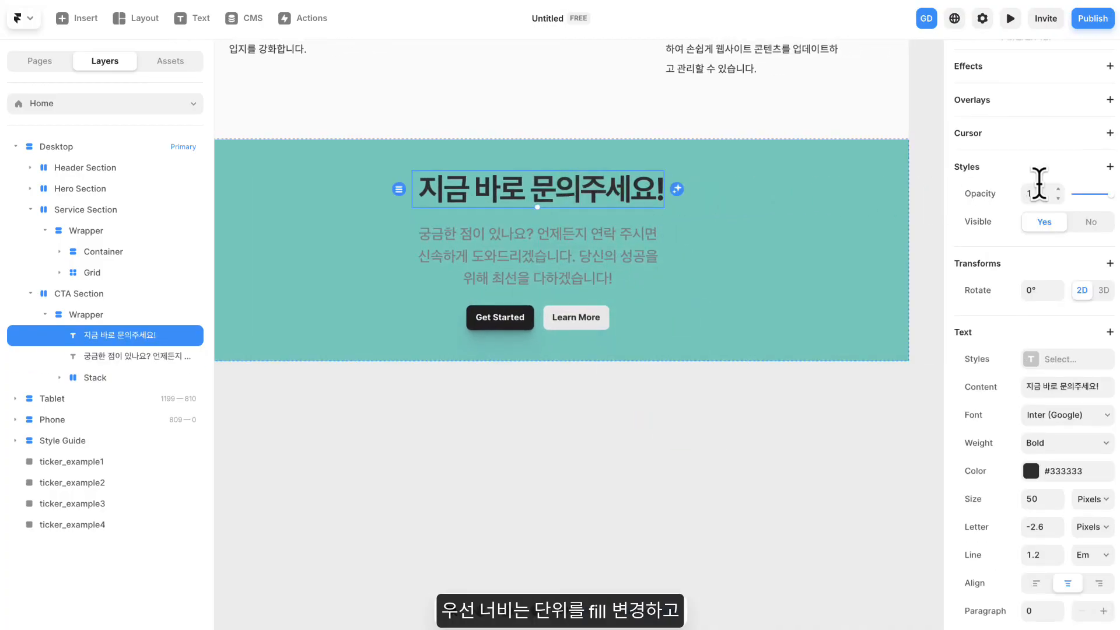
scroll(1038, 183, up, 5)
click(1088, 228)
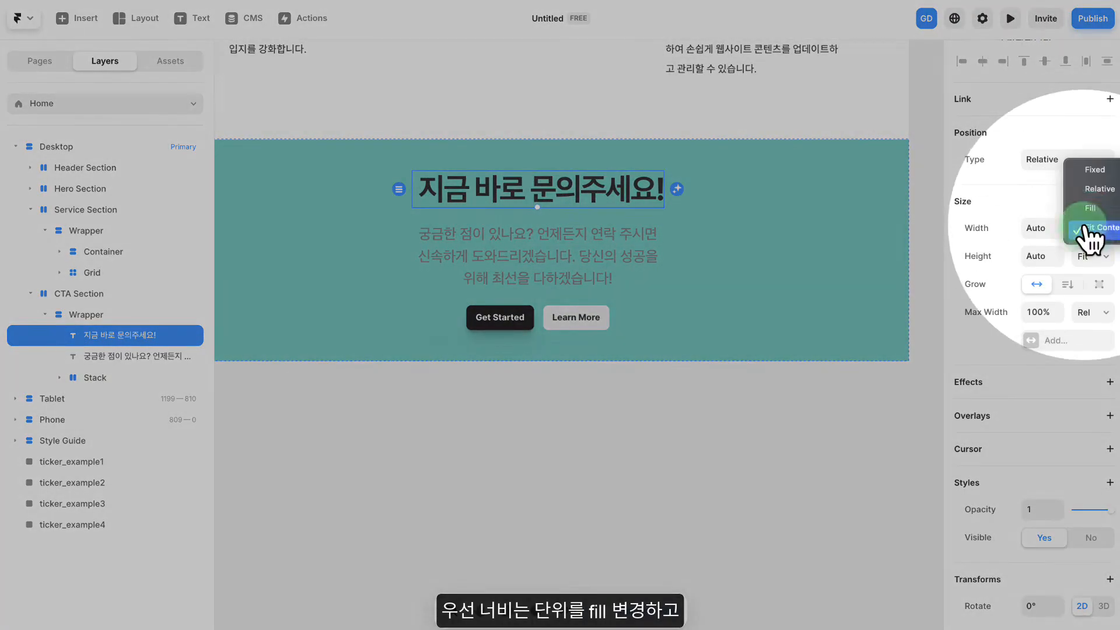
click(1090, 211)
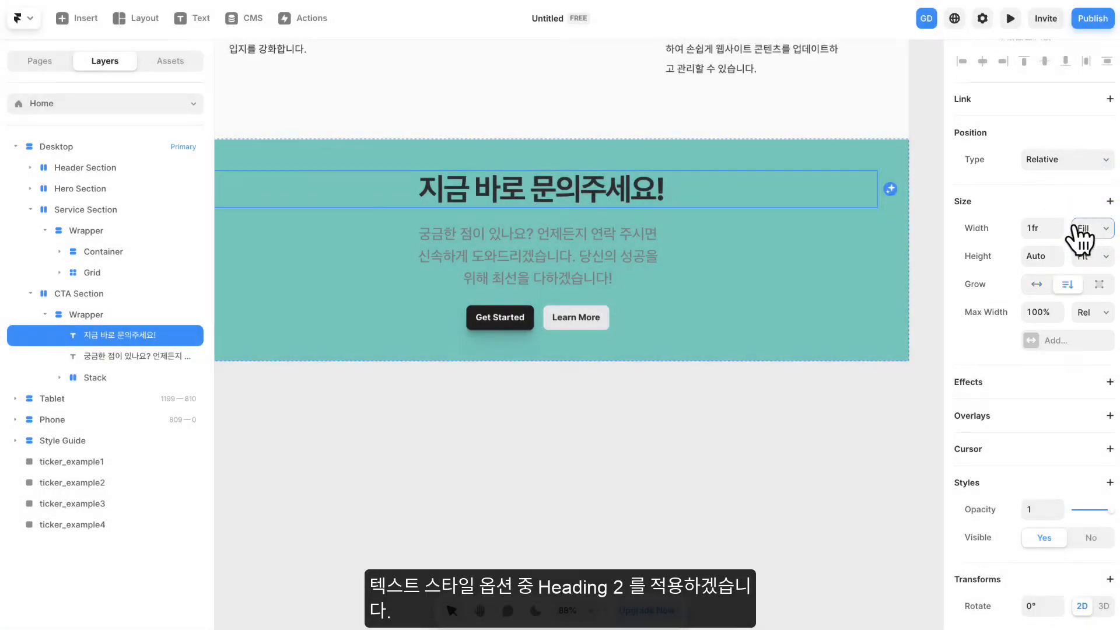
scroll(1075, 243, down, 6)
click(1056, 317)
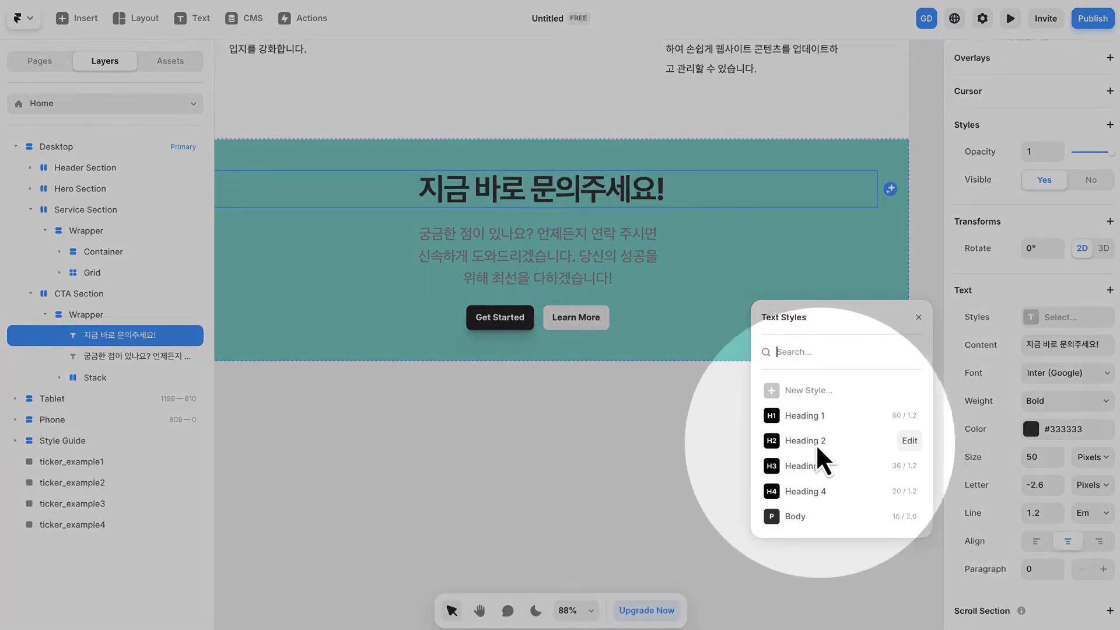
click(822, 441)
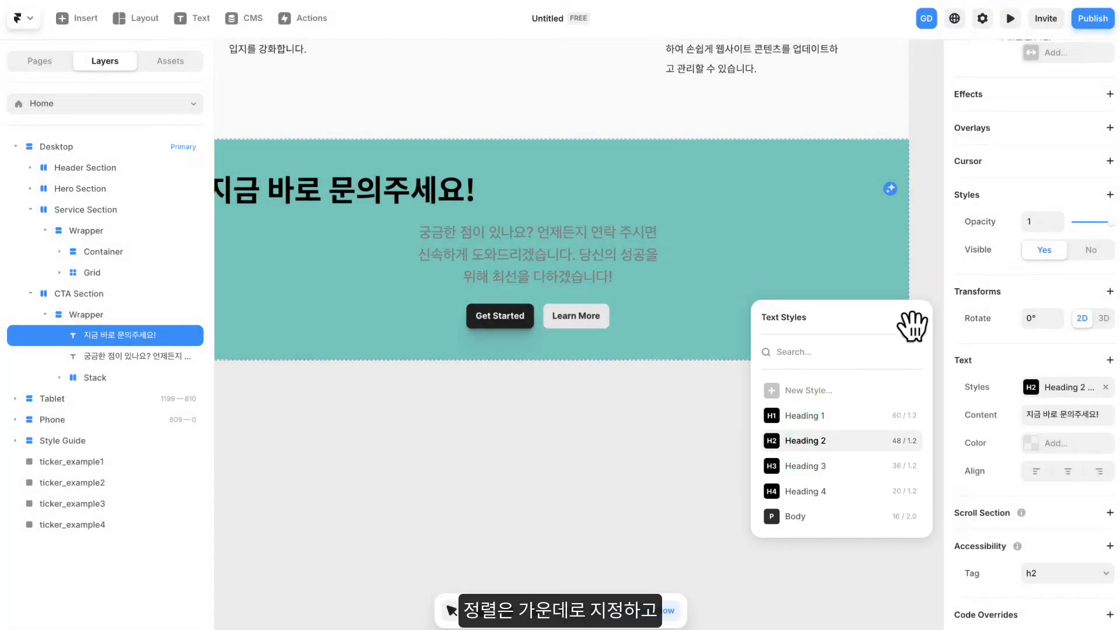
click(917, 314)
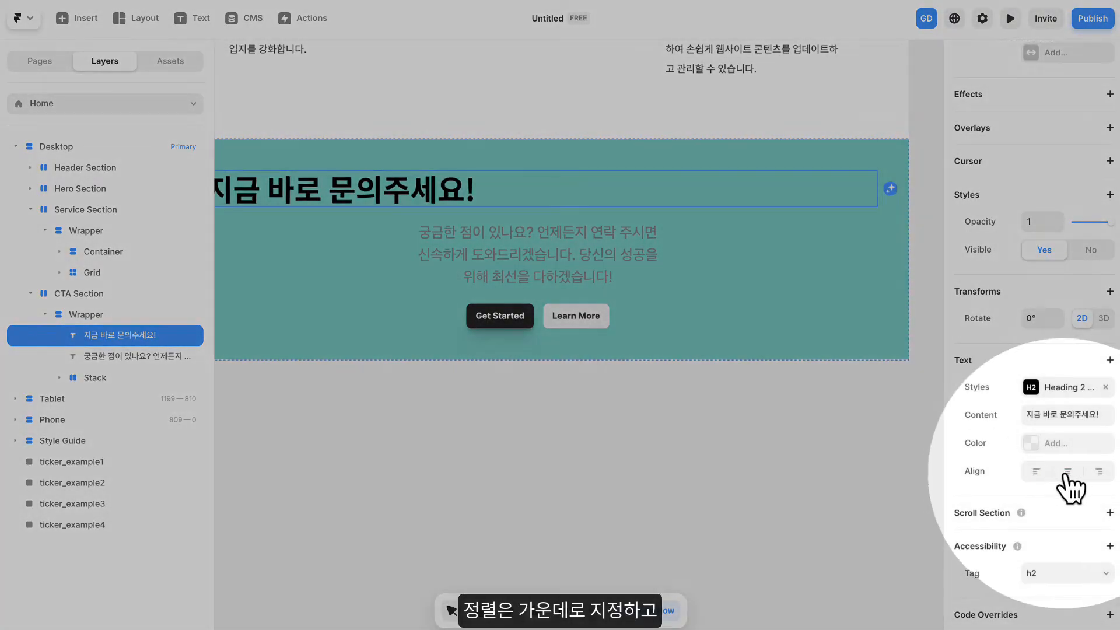
- Center-align the CTA heading and set its text color to white (#FFFFFF)
click(1067, 471)
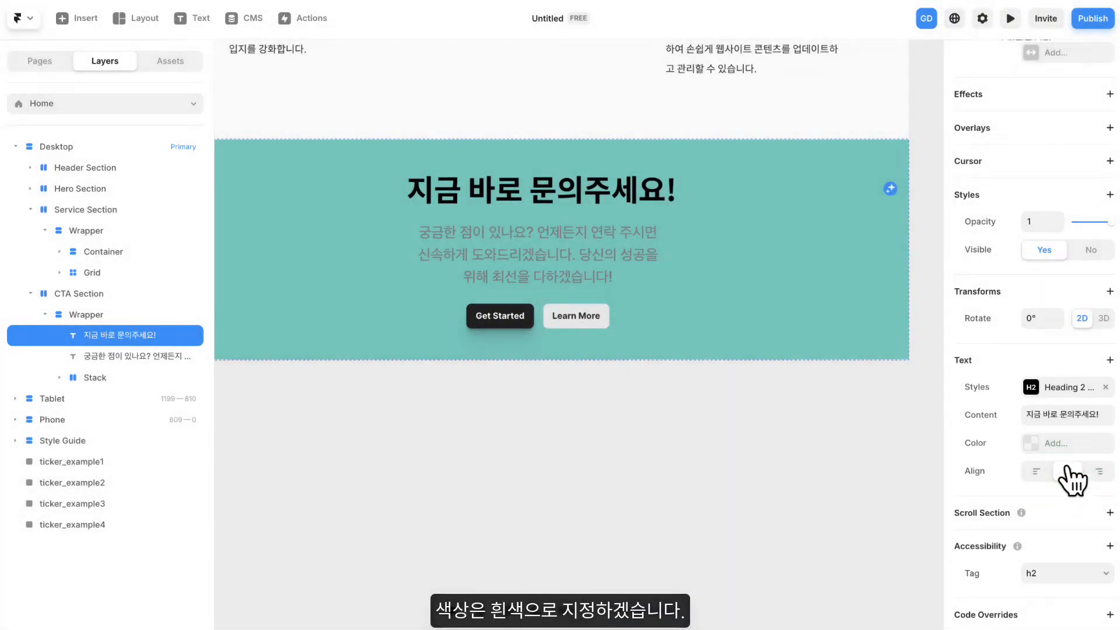
click(1072, 443)
drag(811, 330, 728, 278)
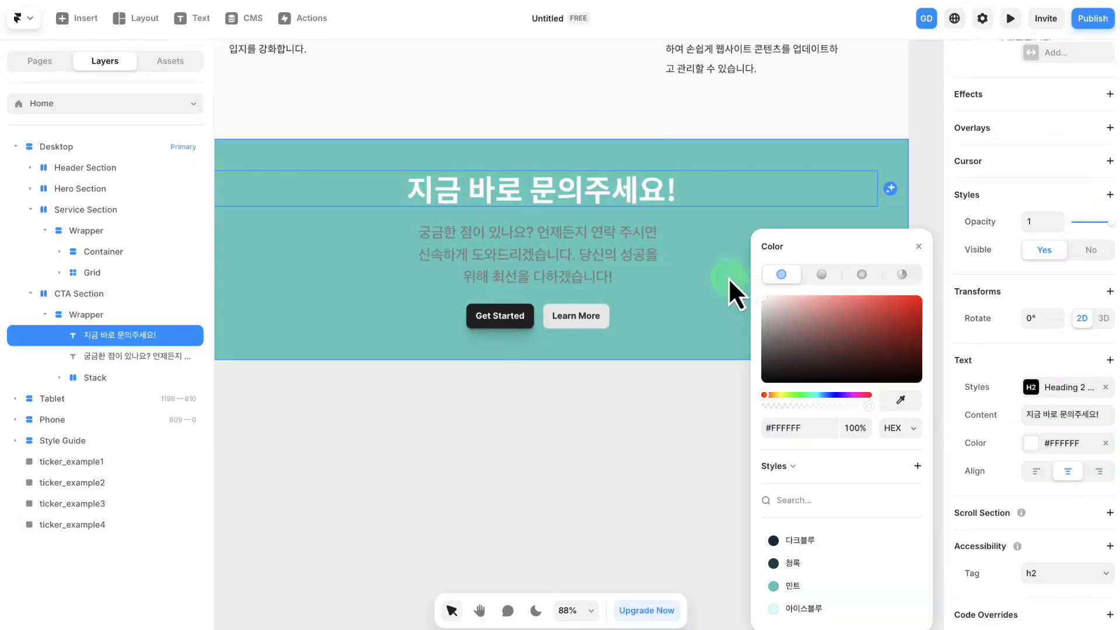
click(918, 246)
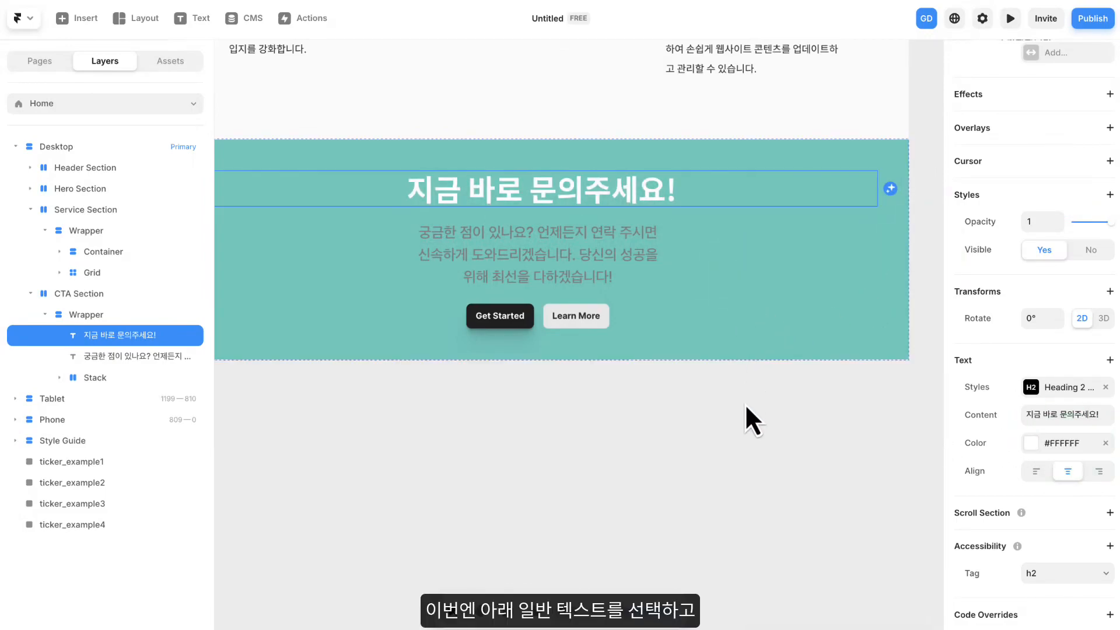
- Set the CTA description's width to Fill and apply the Heading 4 text style to it
drag(720, 382, 737, 420)
click(678, 288)
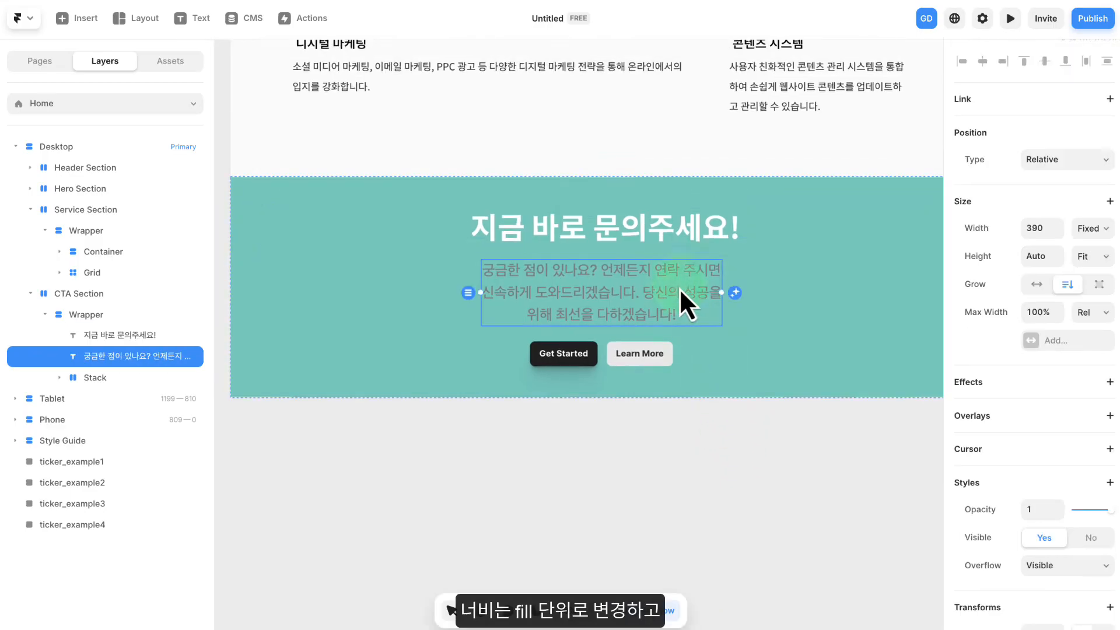
click(1091, 228)
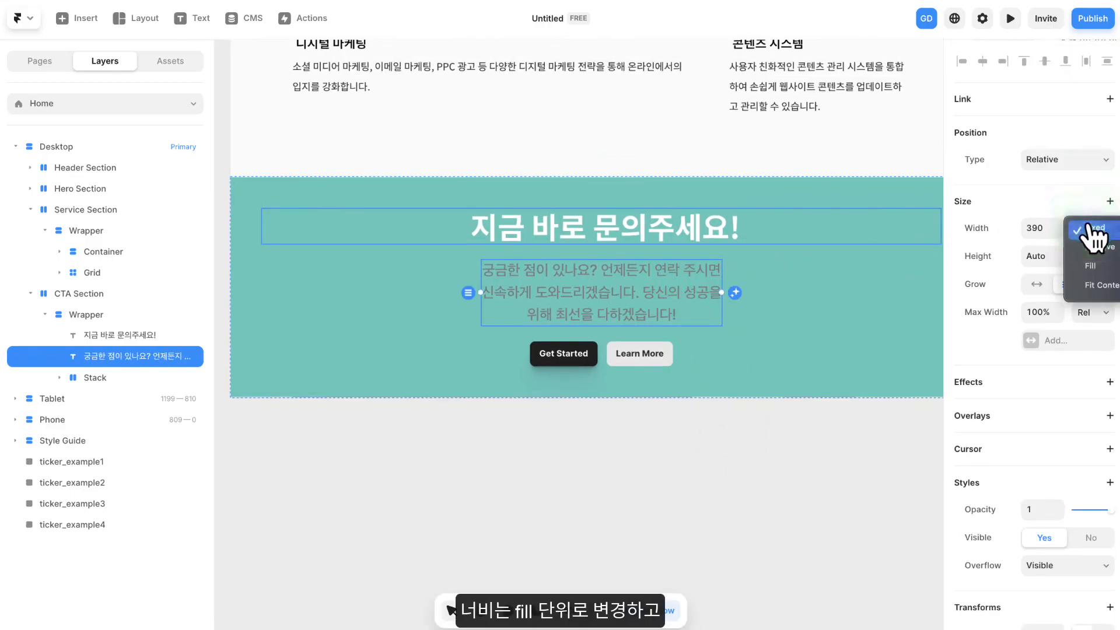
click(1085, 274)
scroll(1068, 272, down, 6)
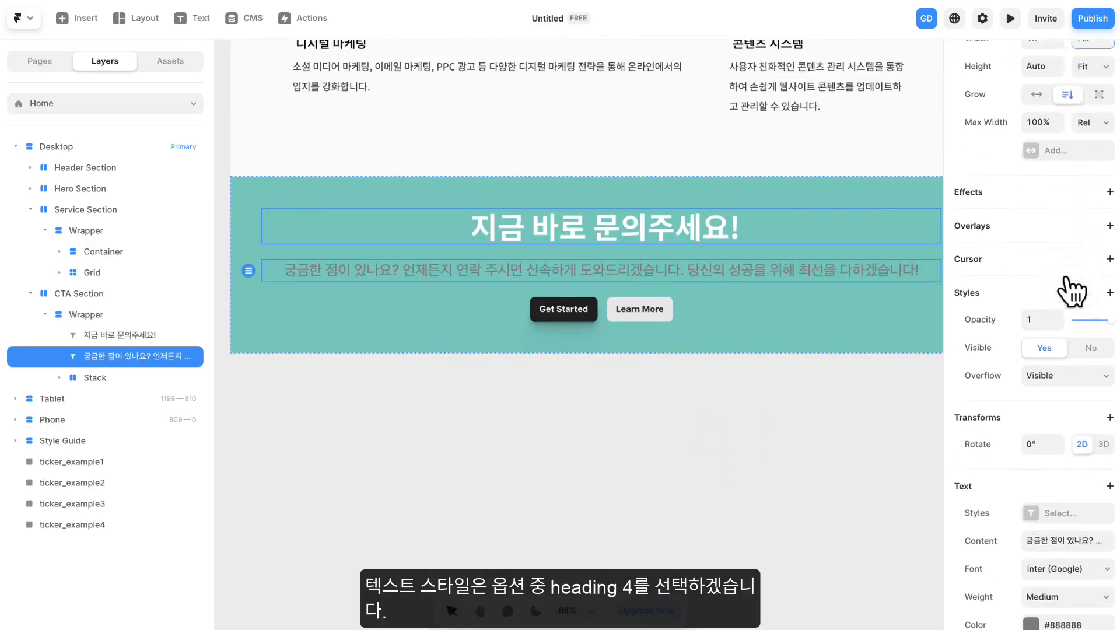
scroll(1065, 277, down, 1)
click(1070, 277)
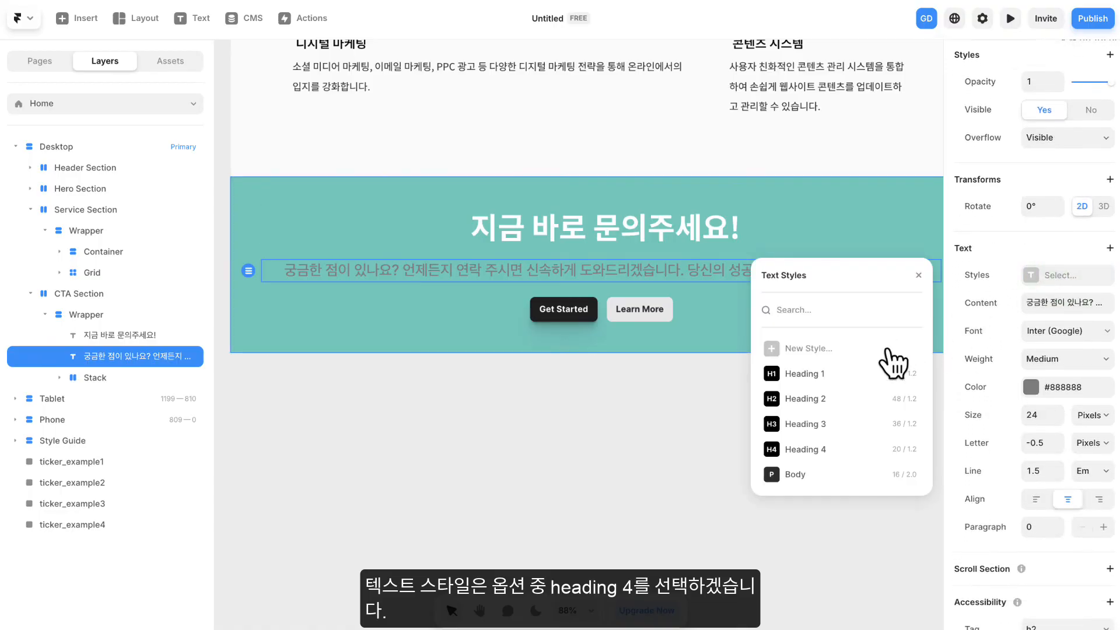
click(818, 449)
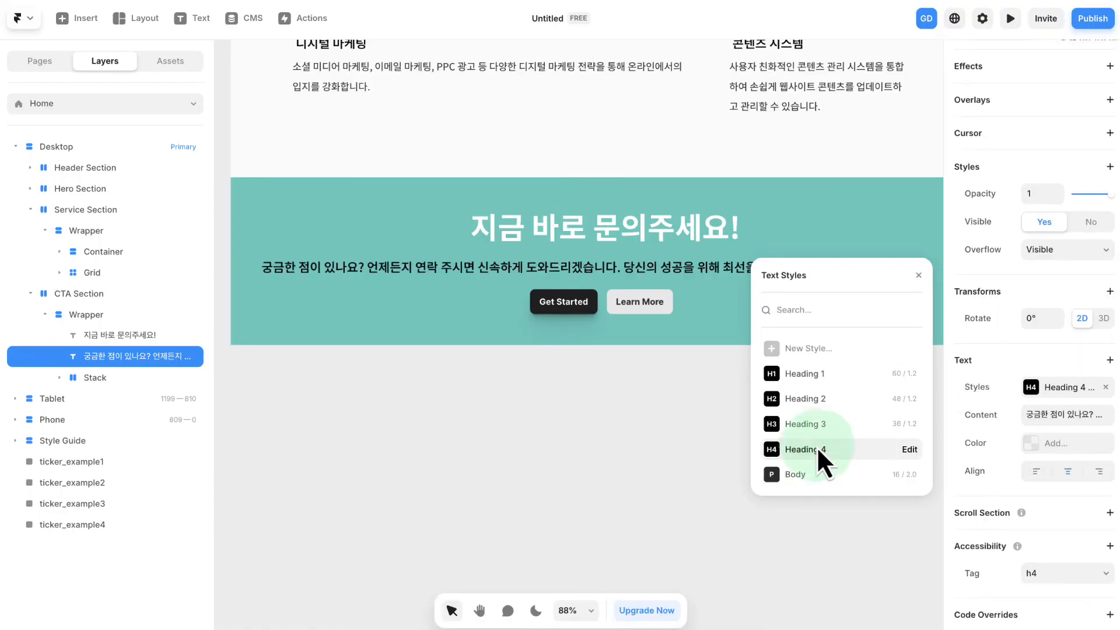
click(919, 274)
- Center-align the CTA description, set its text color to white (#FFFFFF), and deselect it
click(1068, 473)
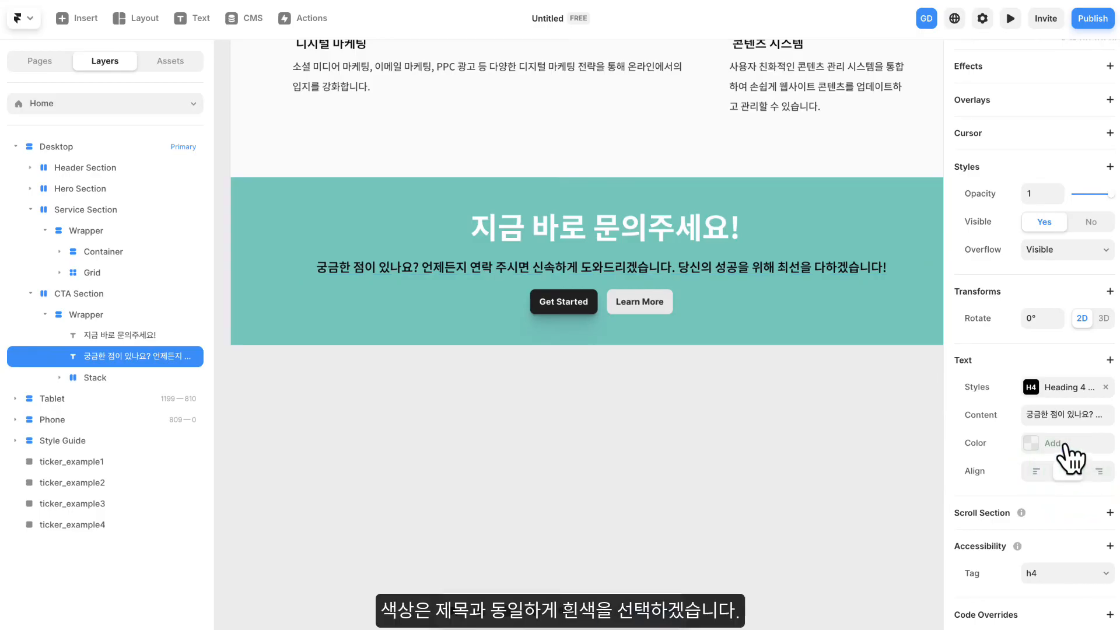
click(1049, 442)
drag(831, 344, 764, 297)
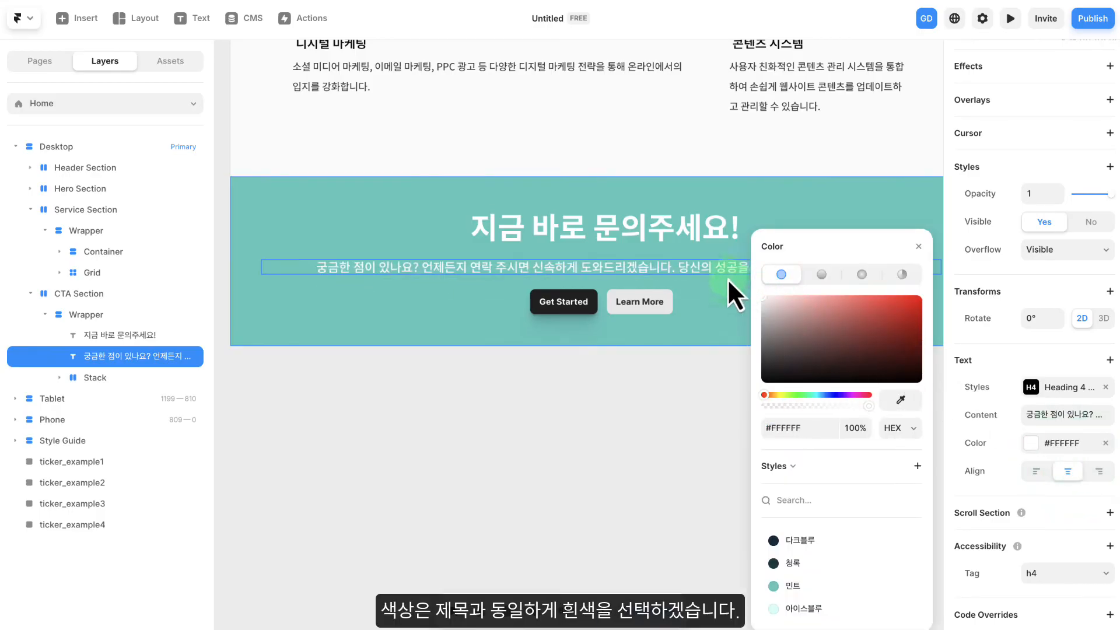
click(920, 246)
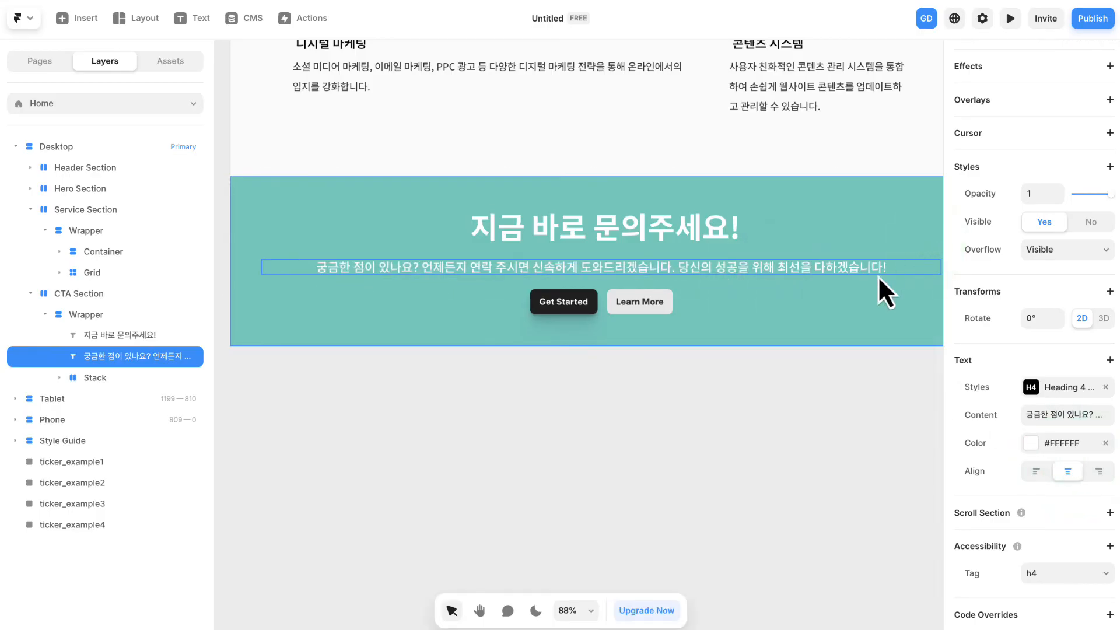
click(728, 384)
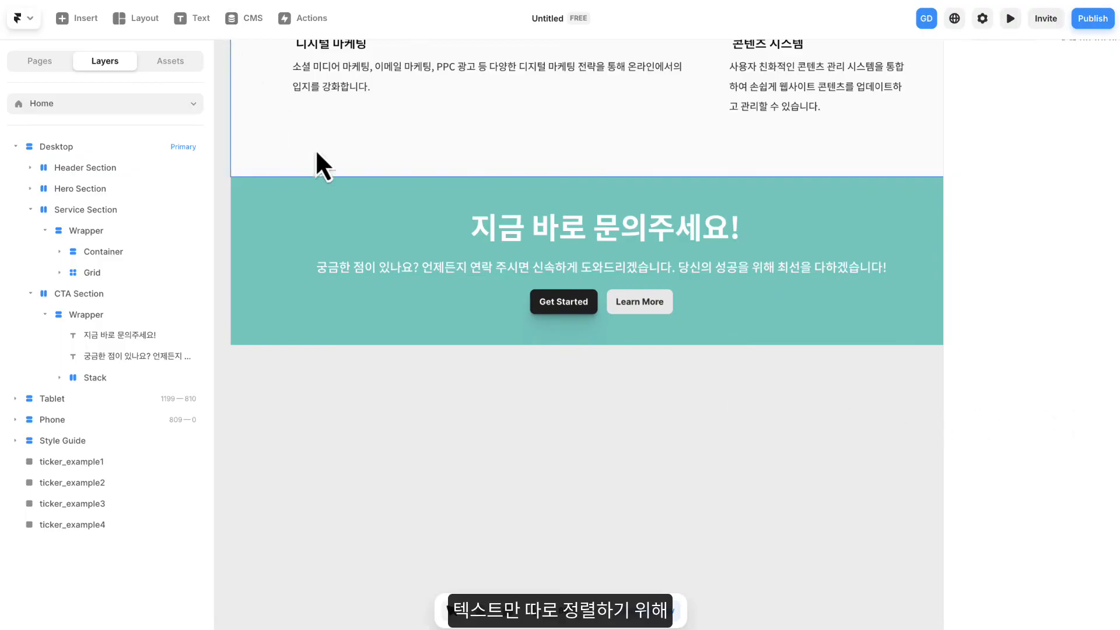
- Enclose the CTA heading and description together in a new stack inside the Wrapper
click(541, 233)
shift+click(614, 265)
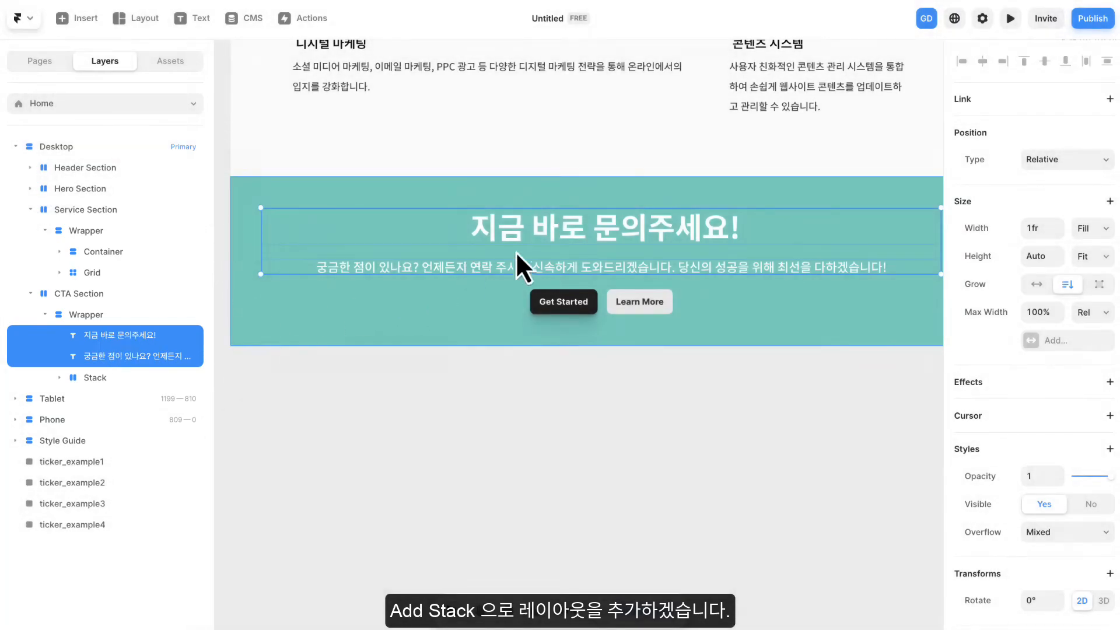
right_click(534, 229)
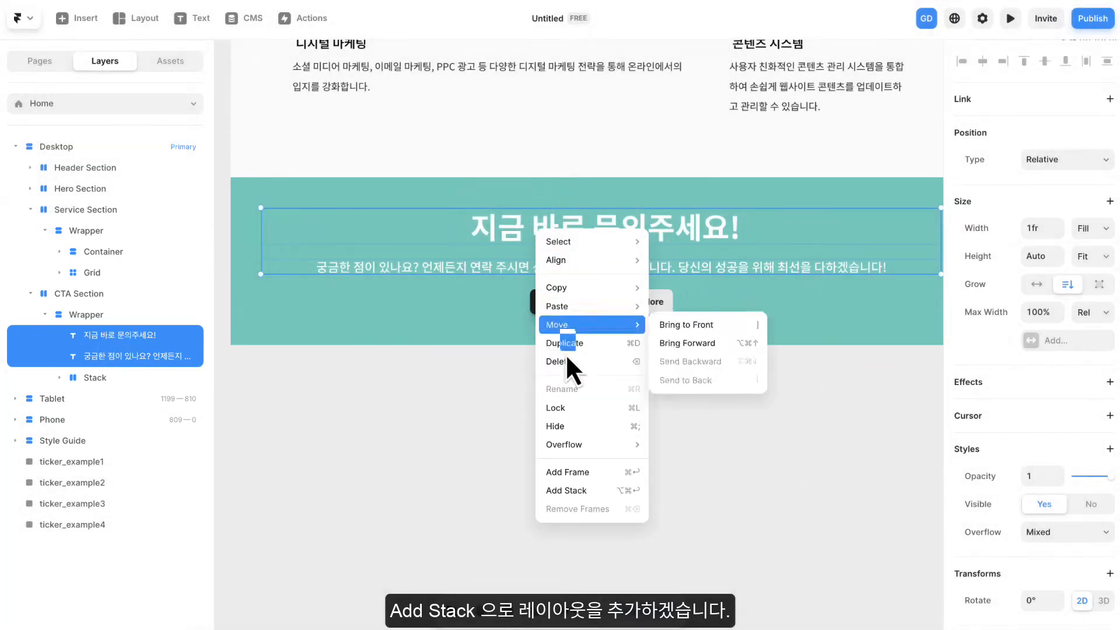
click(576, 490)
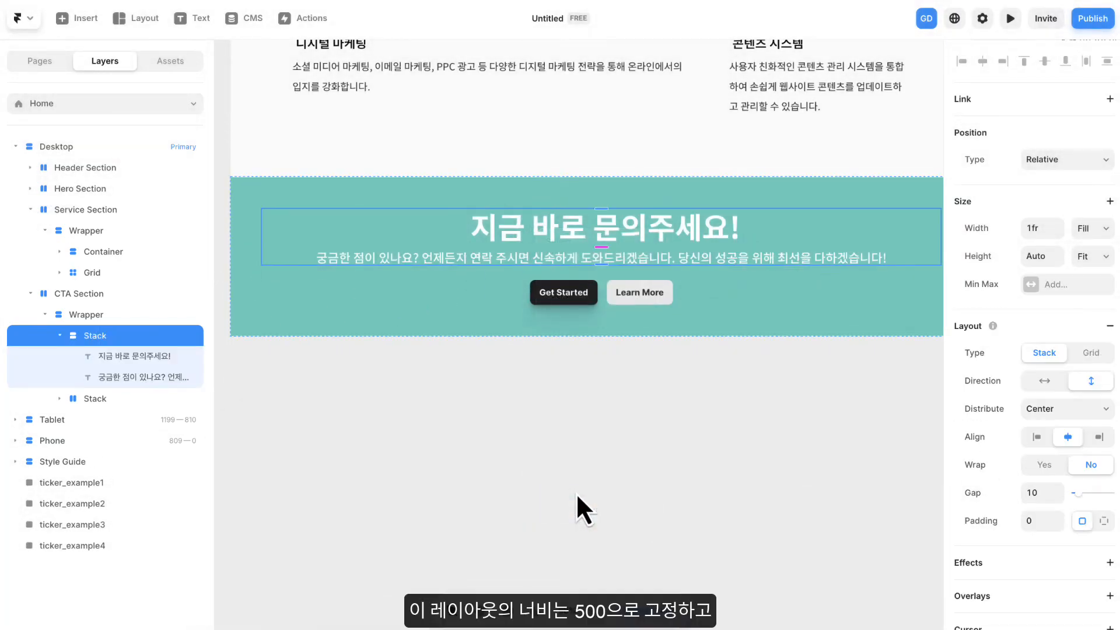
- Set the new text stack's width to Fixed 500 and its gap to 25
drag(628, 444, 570, 453)
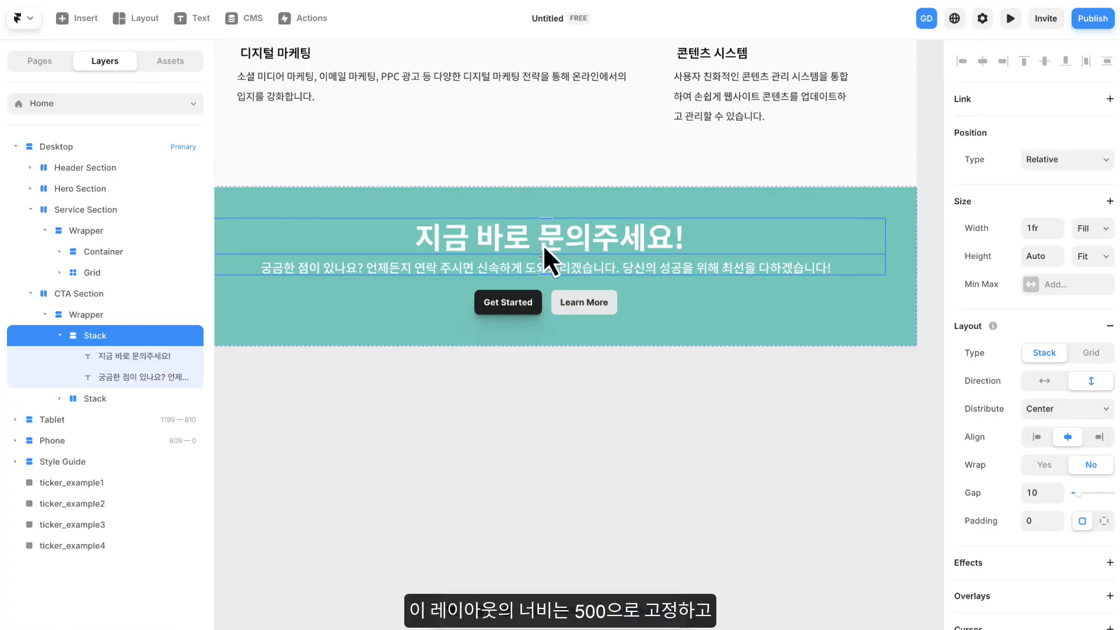
click(1096, 229)
click(1104, 233)
click(1103, 234)
click(1052, 231)
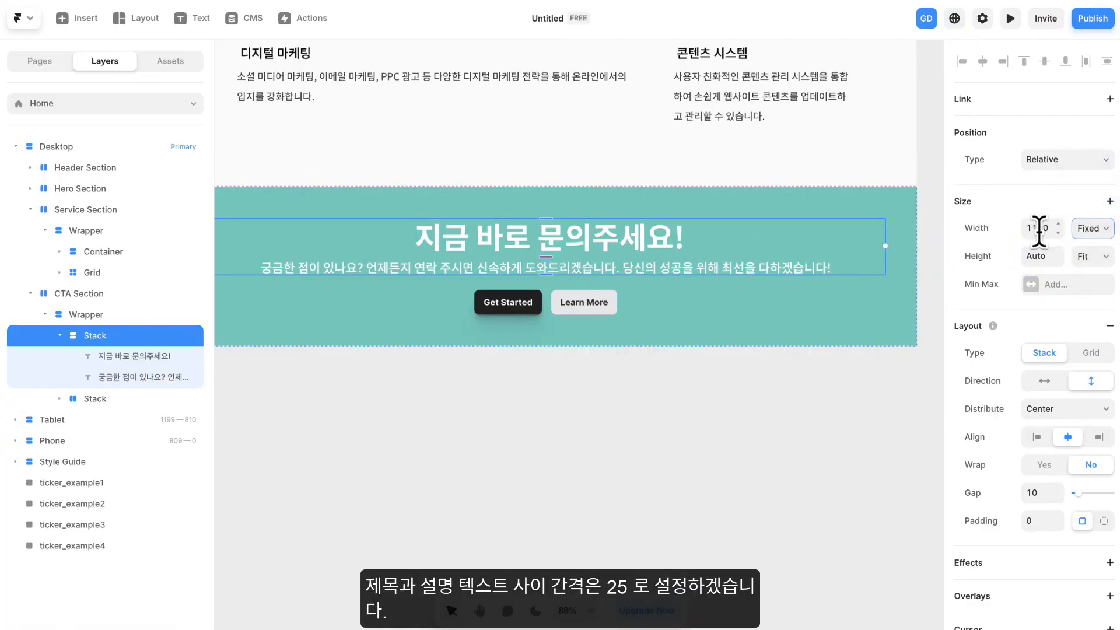
text(500)
key(Return)
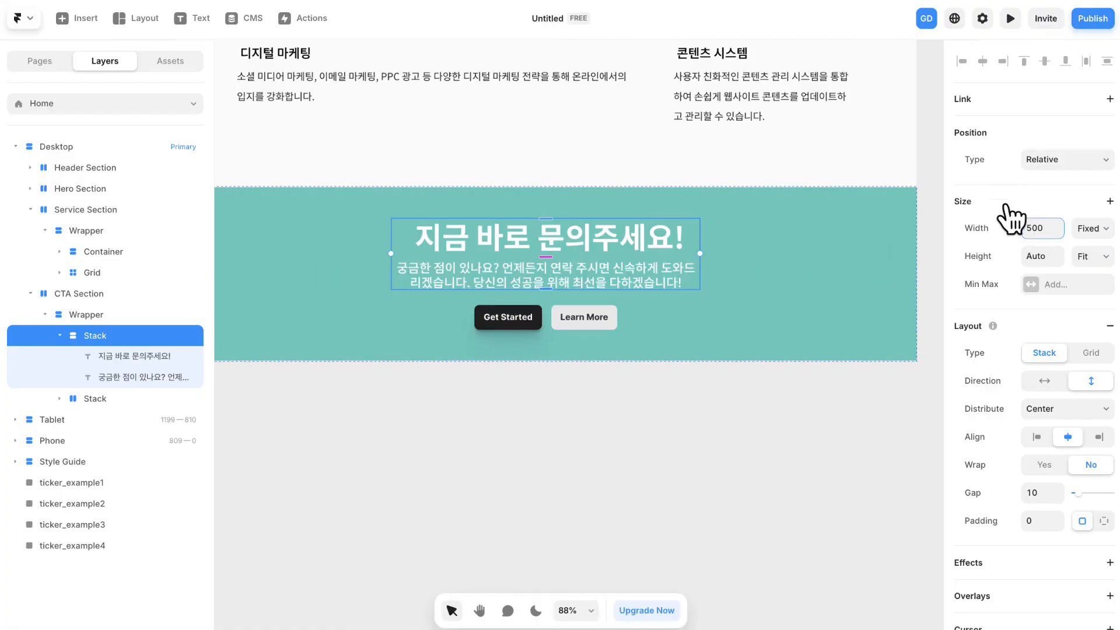
click(1038, 492)
text(25)
key(Return)
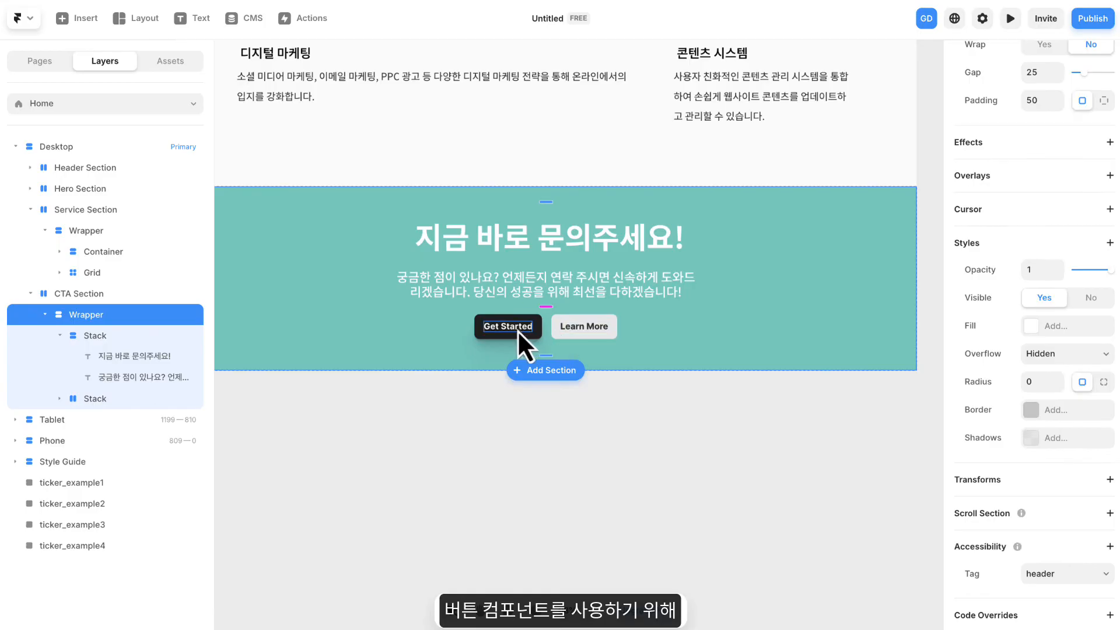
- Delete the stack holding the Get Started and Learn More buttons from the CTA Wrapper
double_click(502, 329)
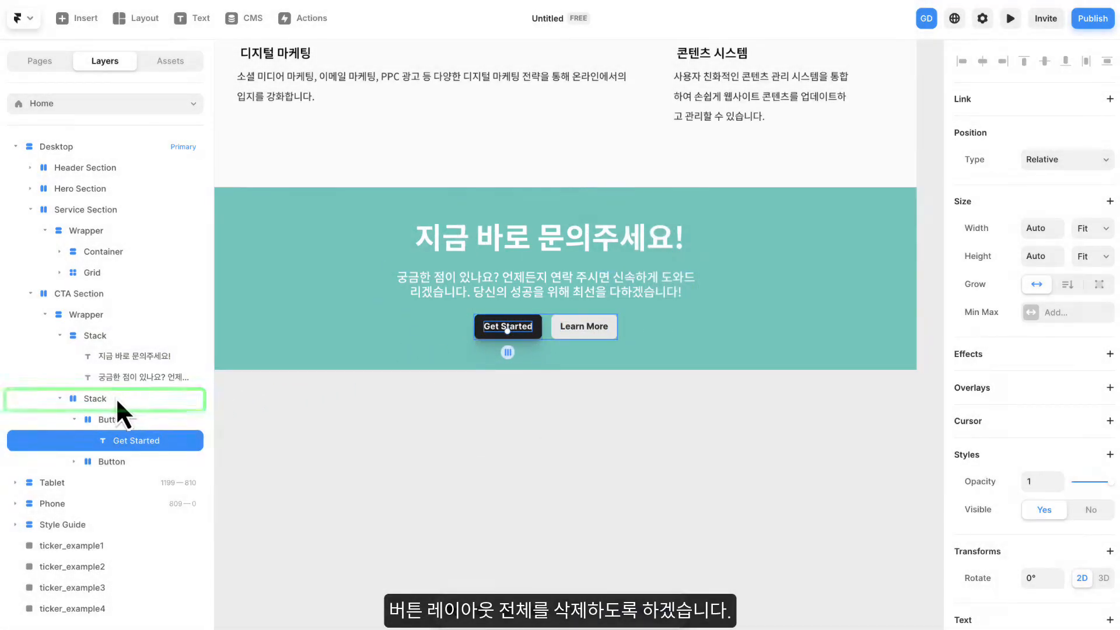
click(96, 397)
key(Delete)
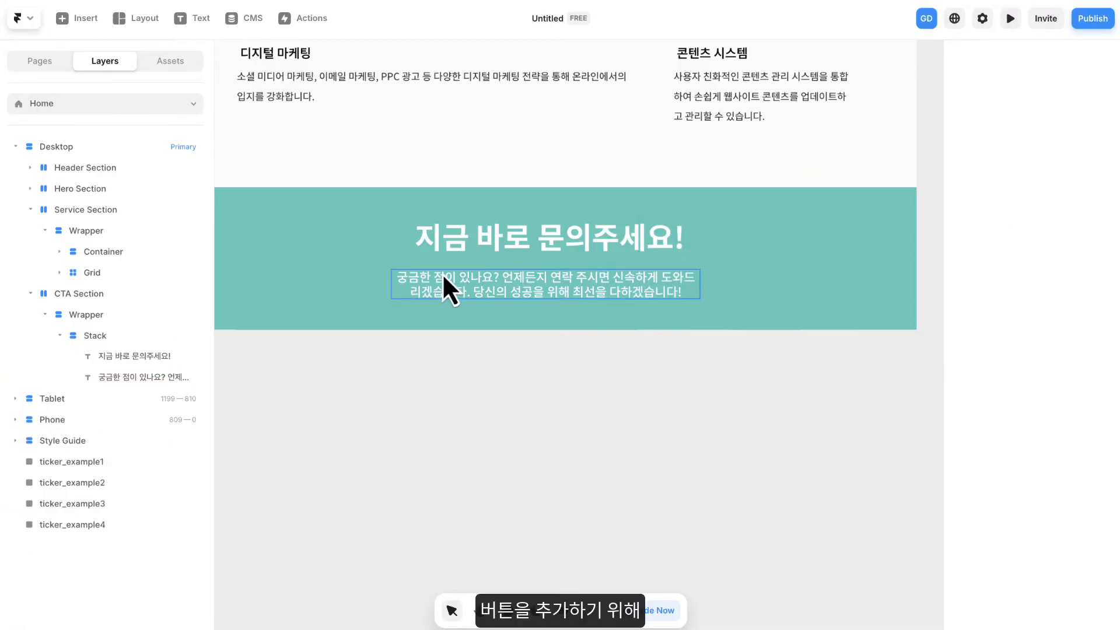
- Place the project's Button component below the description in the CTA text stack and set its variant to Medium Dark
click(172, 62)
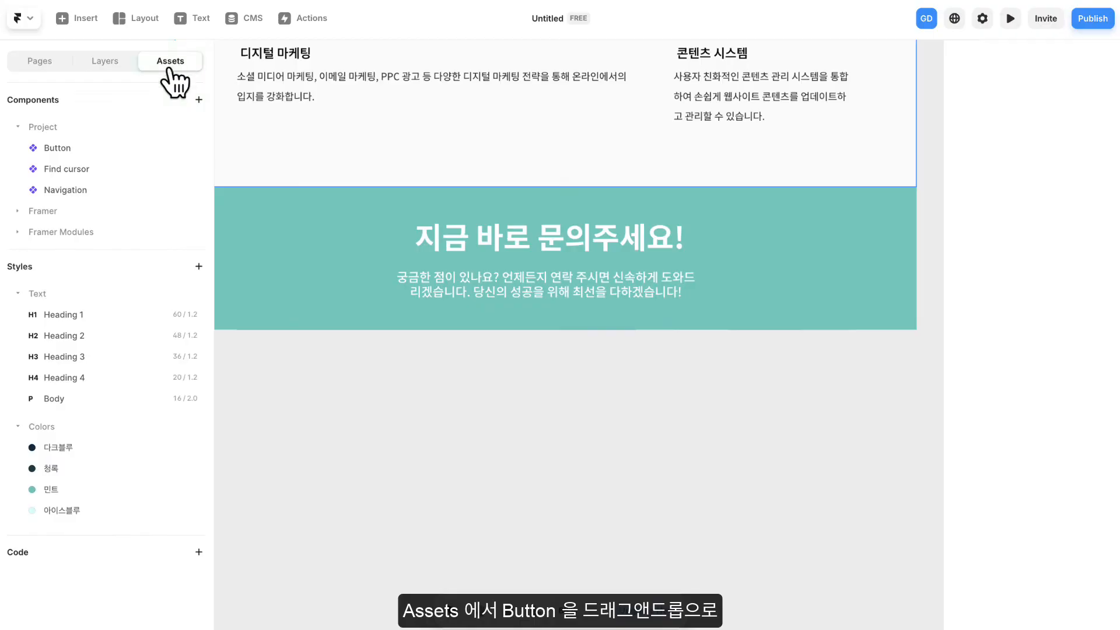
drag(50, 147, 551, 296)
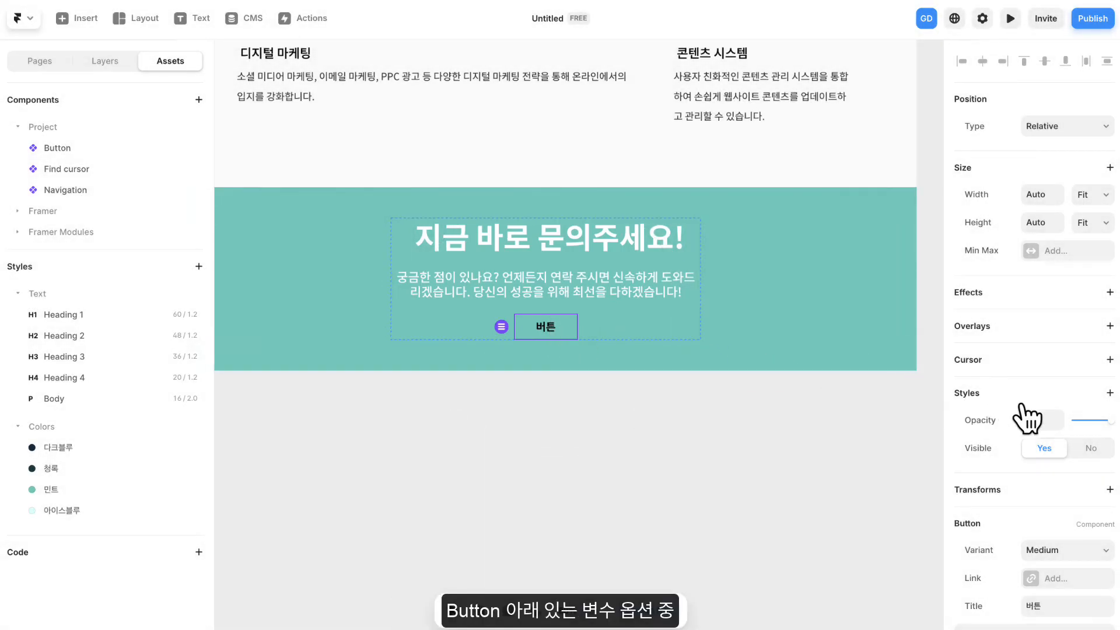
scroll(1024, 412, down, 2)
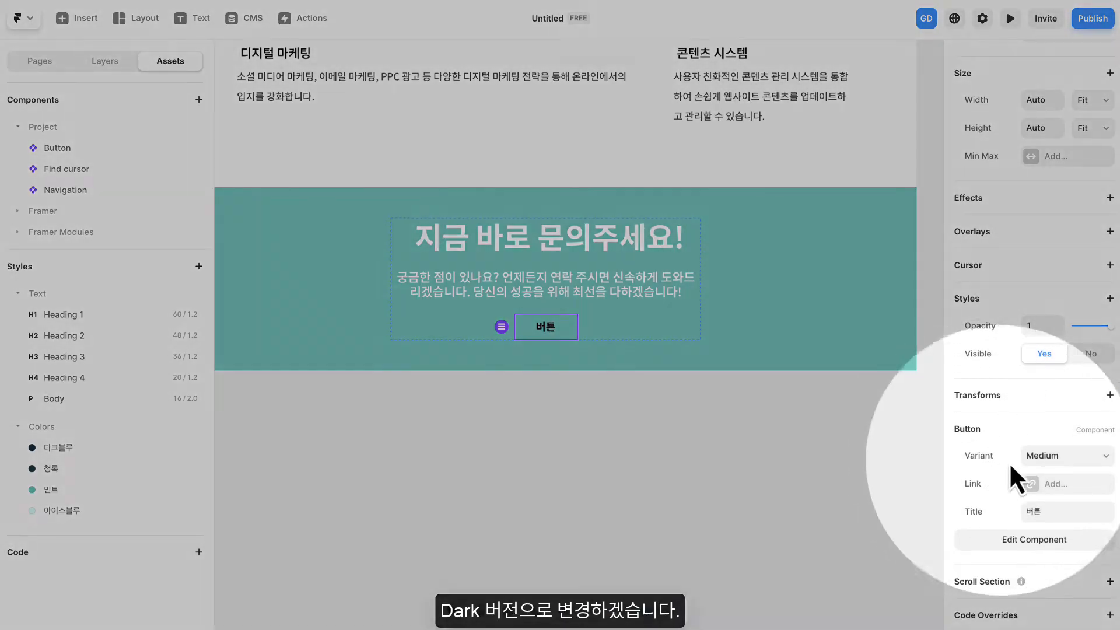
click(1061, 457)
click(1064, 473)
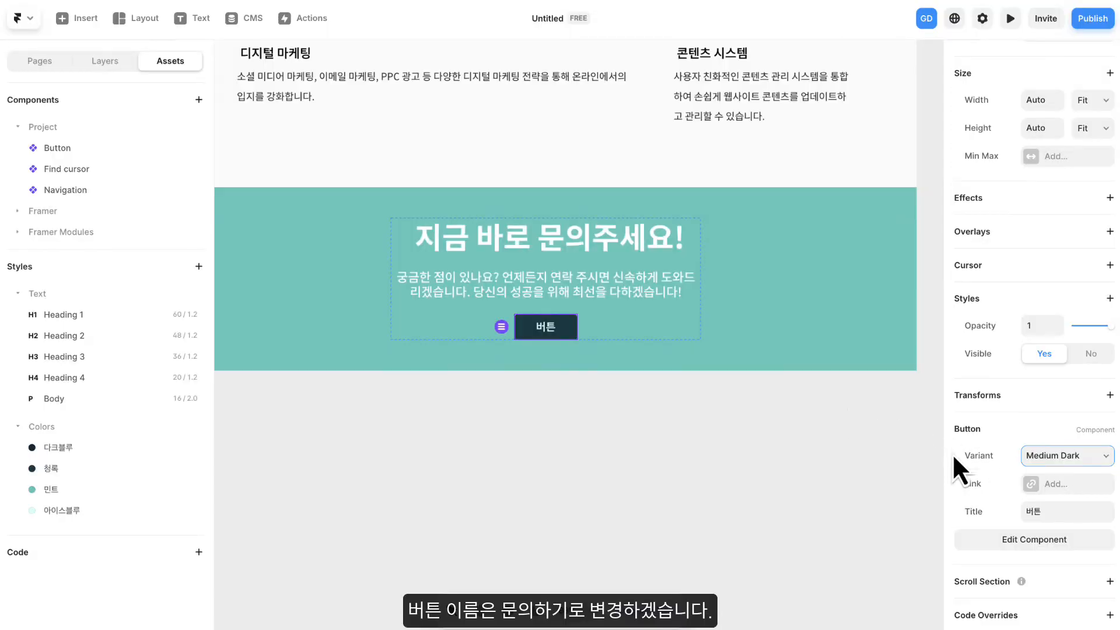
- Set the title of the CTA section's button to 문의하기
click(1055, 506)
text(무ㅠㄴㅇ)
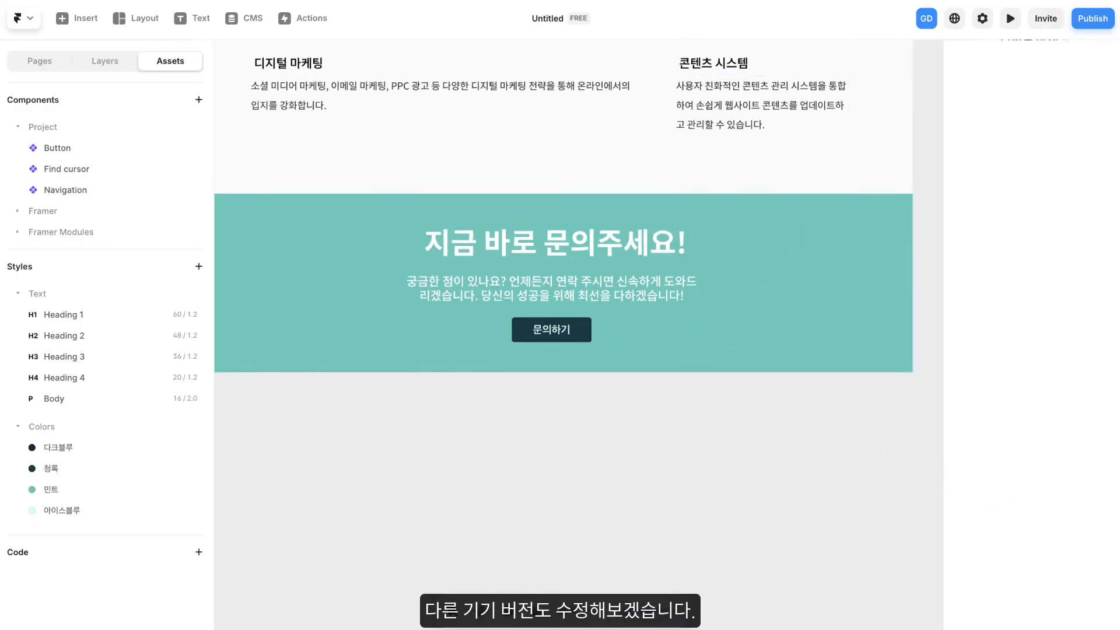
- Set the height of the CTA Wrapper in the Tablet breakpoint to Fit Content
scroll(792, 233, down, 5)
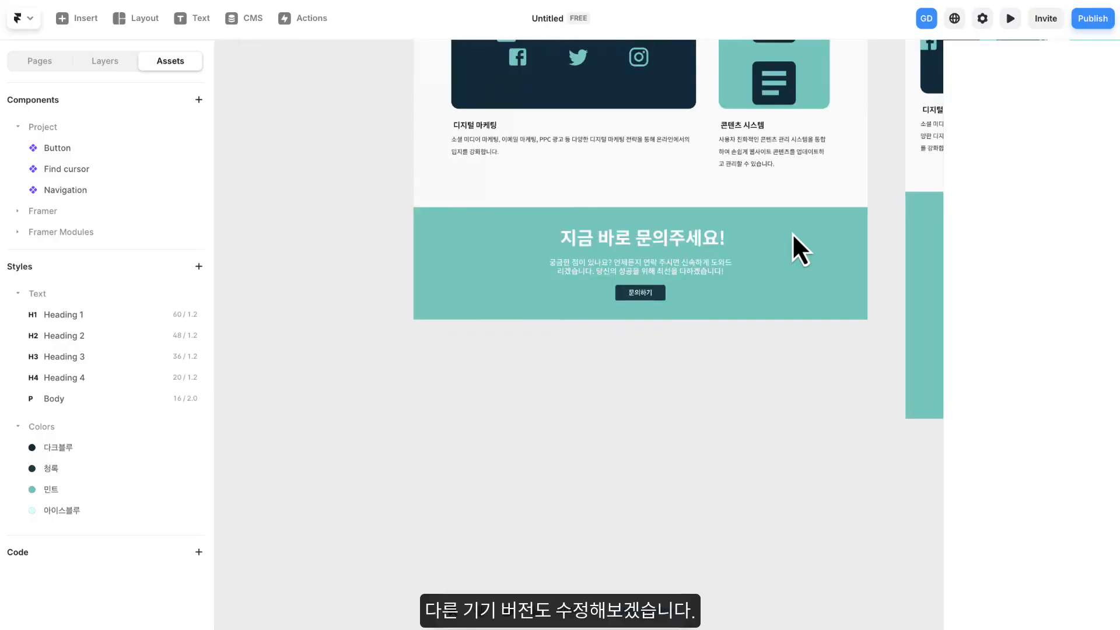
drag(802, 247, 554, 269)
scroll(554, 268, up, 5)
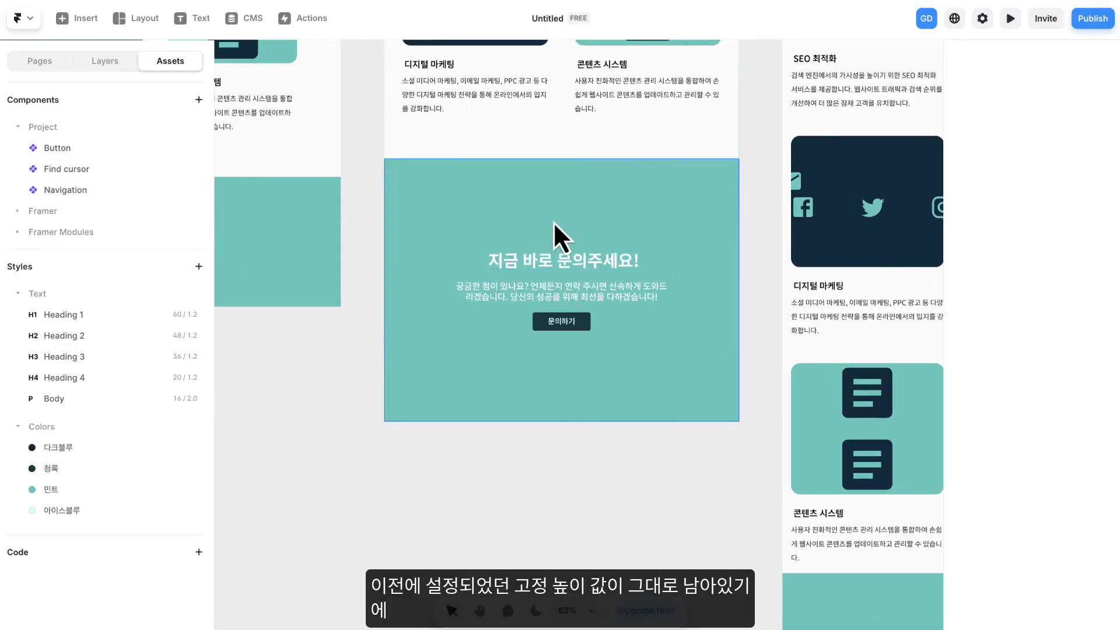
click(552, 222)
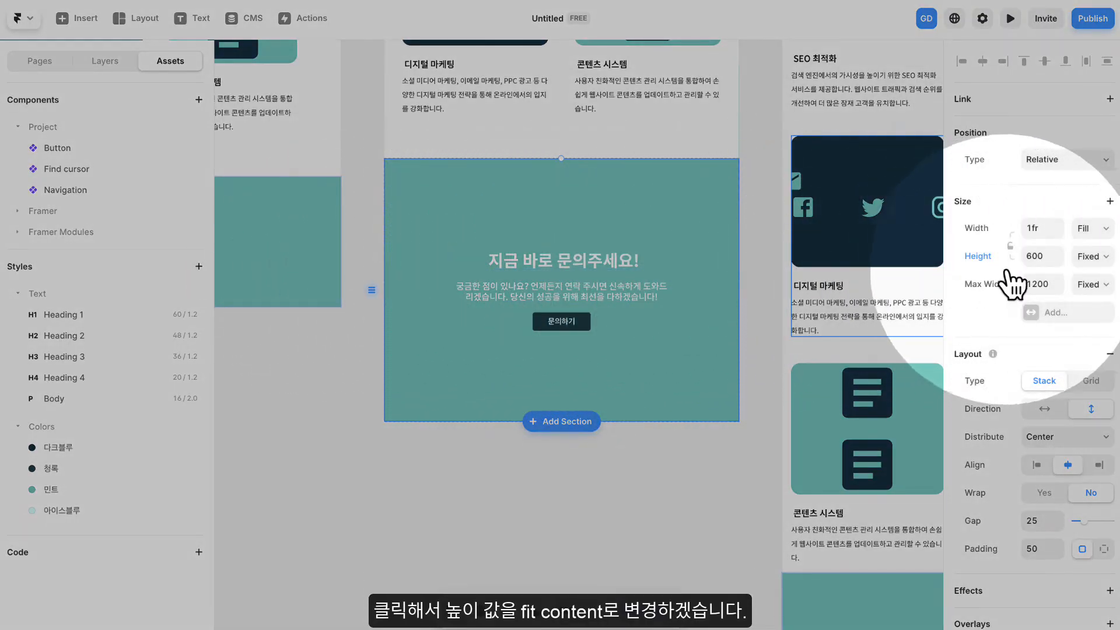
click(1080, 257)
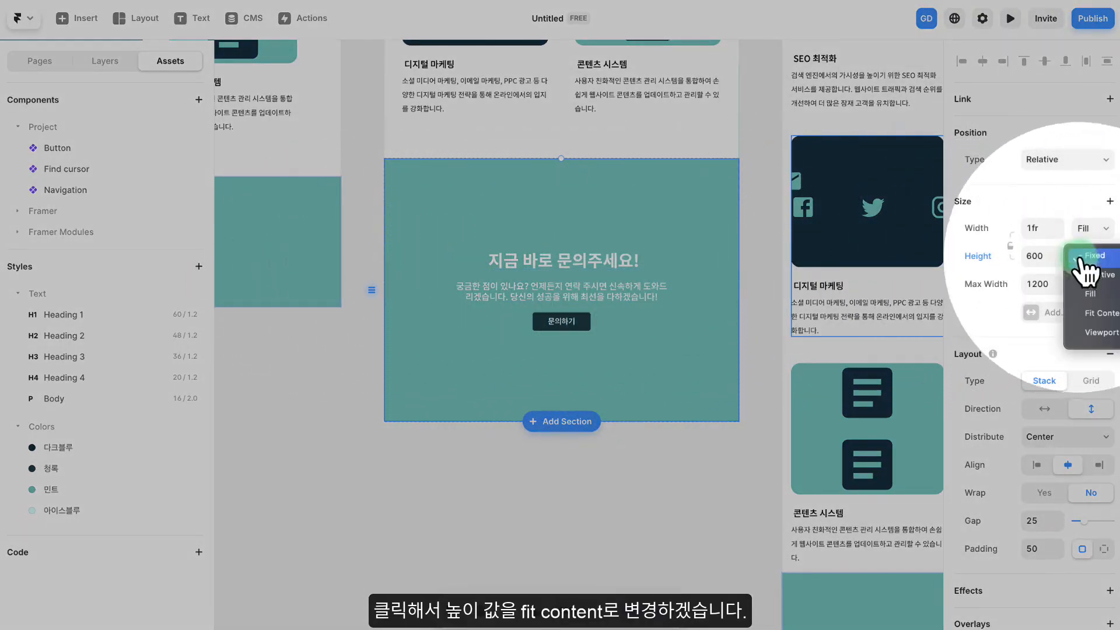
click(1090, 313)
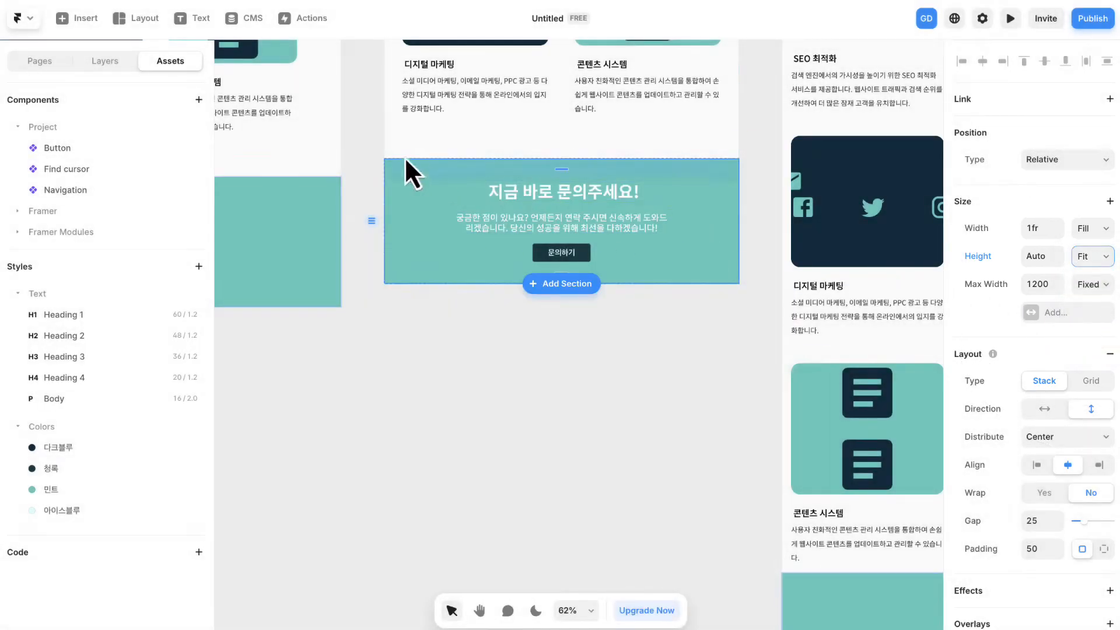
- Set the height of the CTA Section's Wrapper in the Phone breakpoint to Fit Content
click(108, 61)
click(673, 372)
key(space)
drag(704, 418, 481, 196)
drag(496, 378, 460, 226)
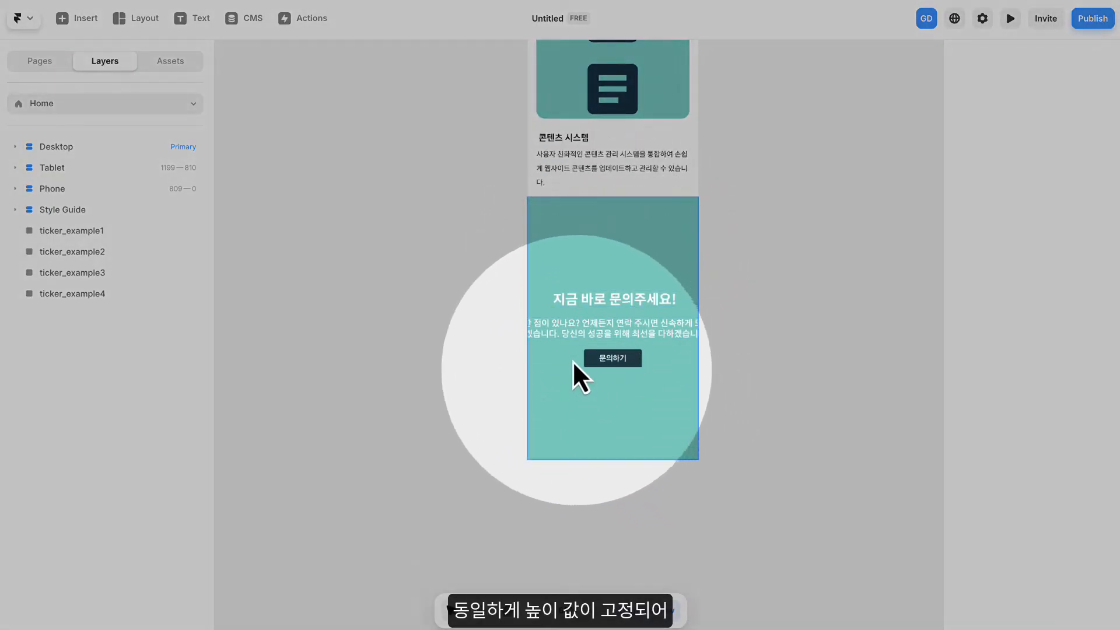
click(577, 249)
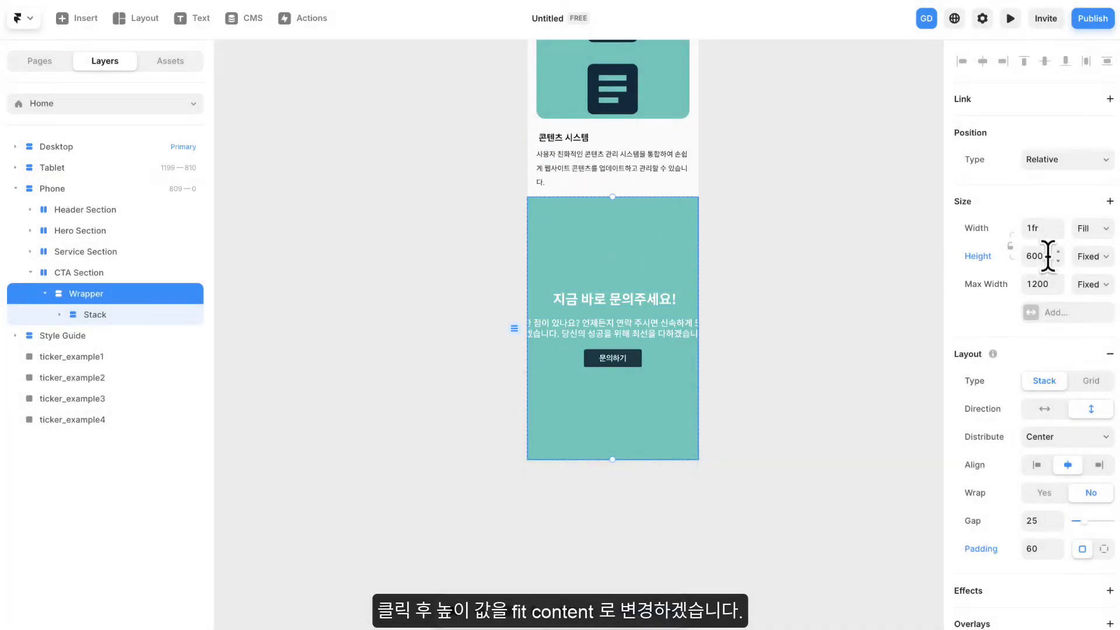
click(1092, 256)
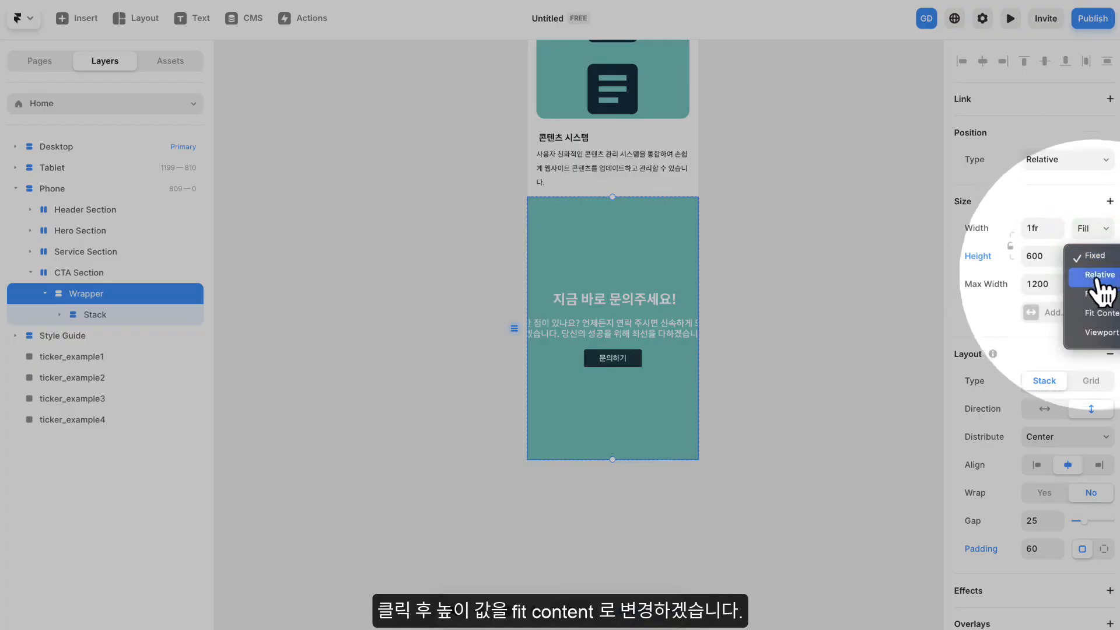
click(1098, 313)
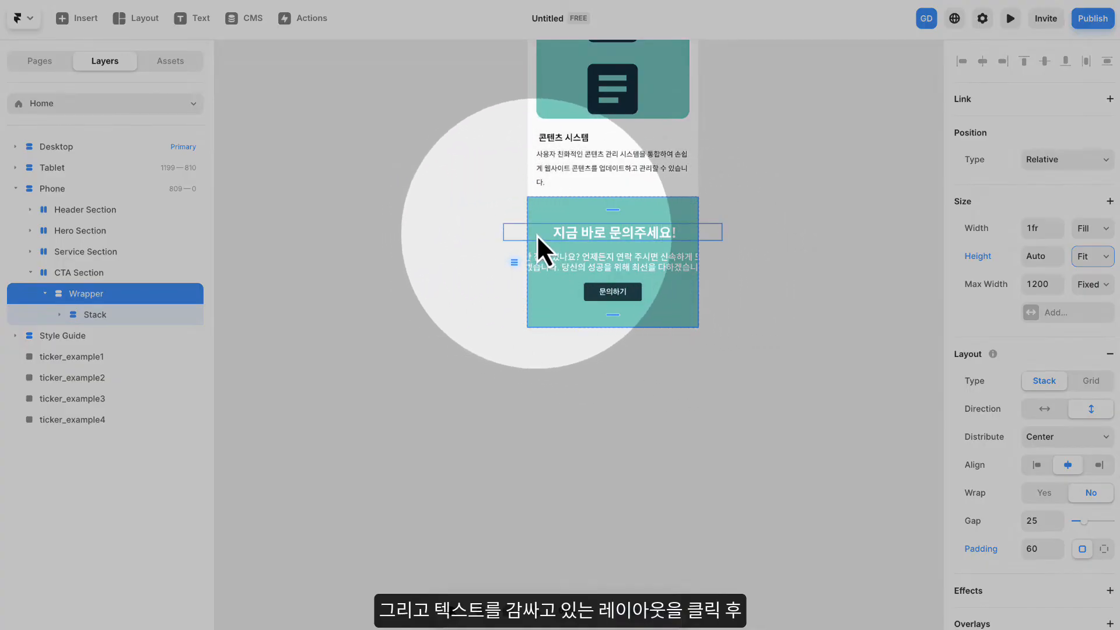
- Set the width of the Phone CTA text stack inside the Wrapper to Fill
click(523, 235)
click(101, 313)
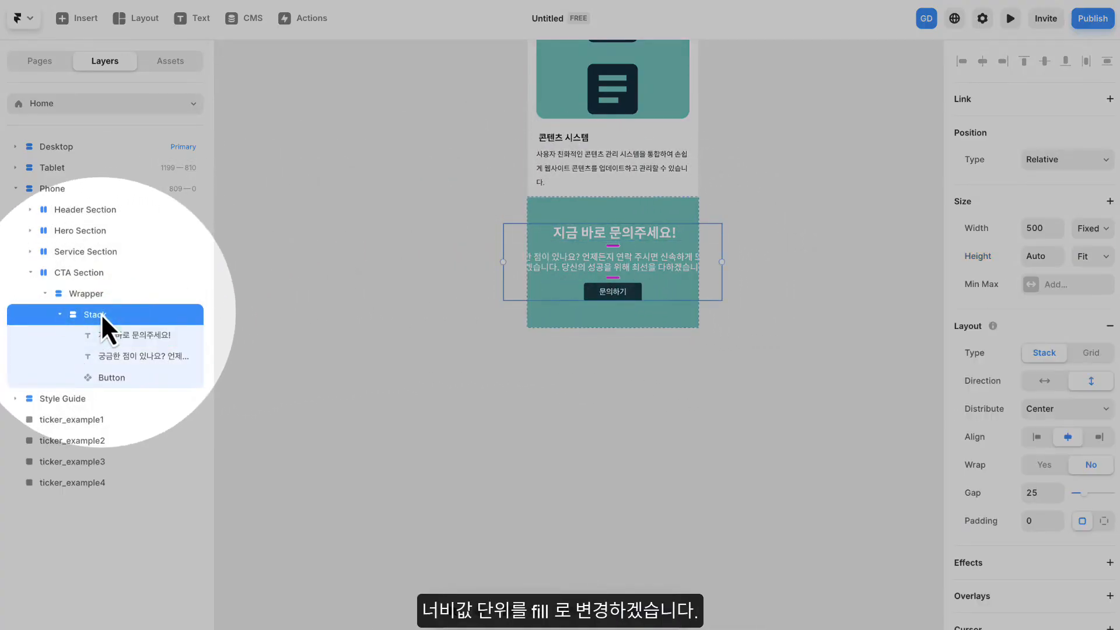
click(1091, 228)
click(1091, 267)
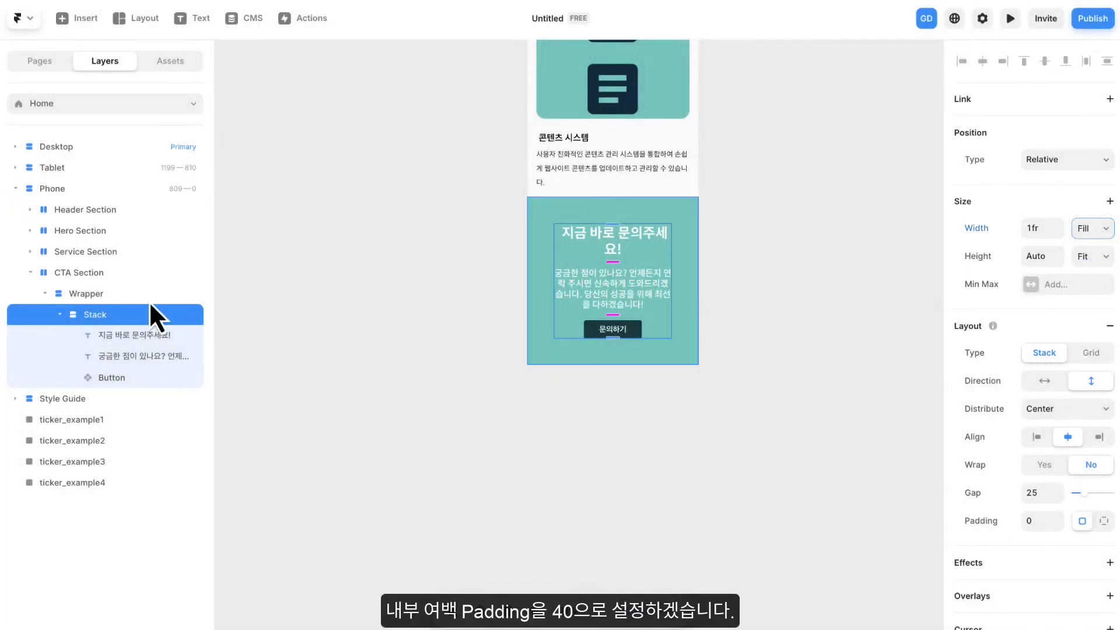
- Set the padding of the Phone CTA Wrapper to 40
click(86, 296)
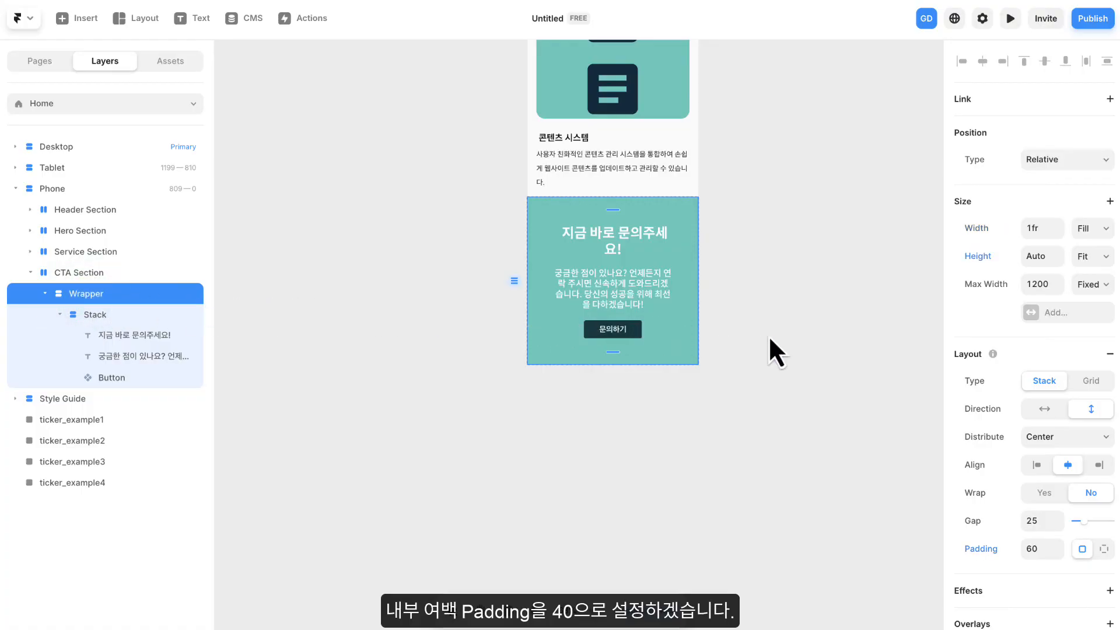
click(1044, 545)
text(40)
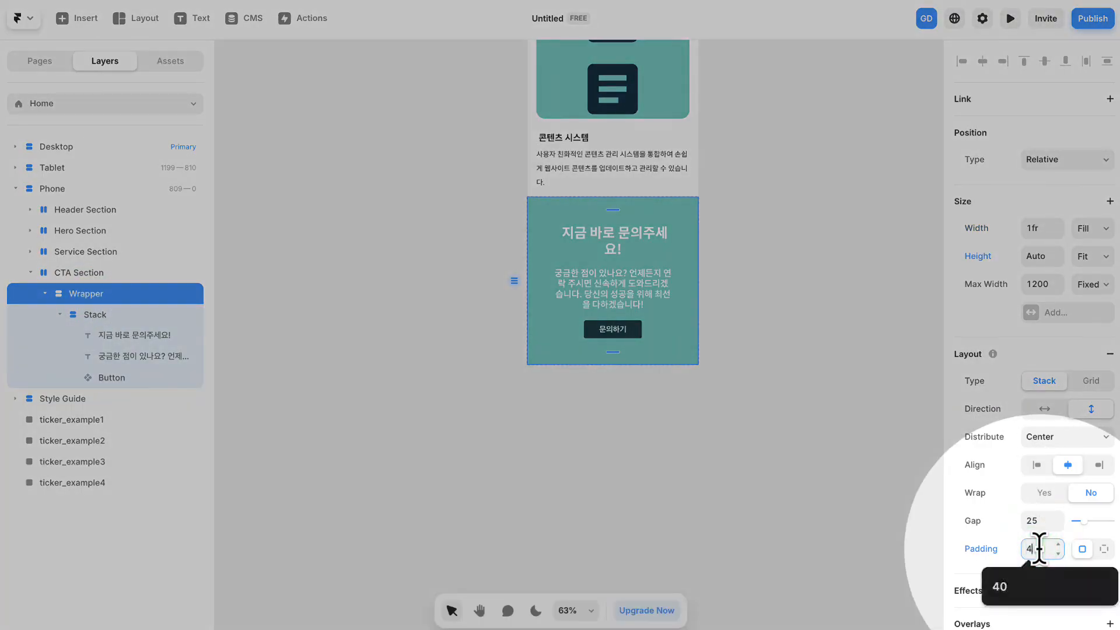
key(Return)
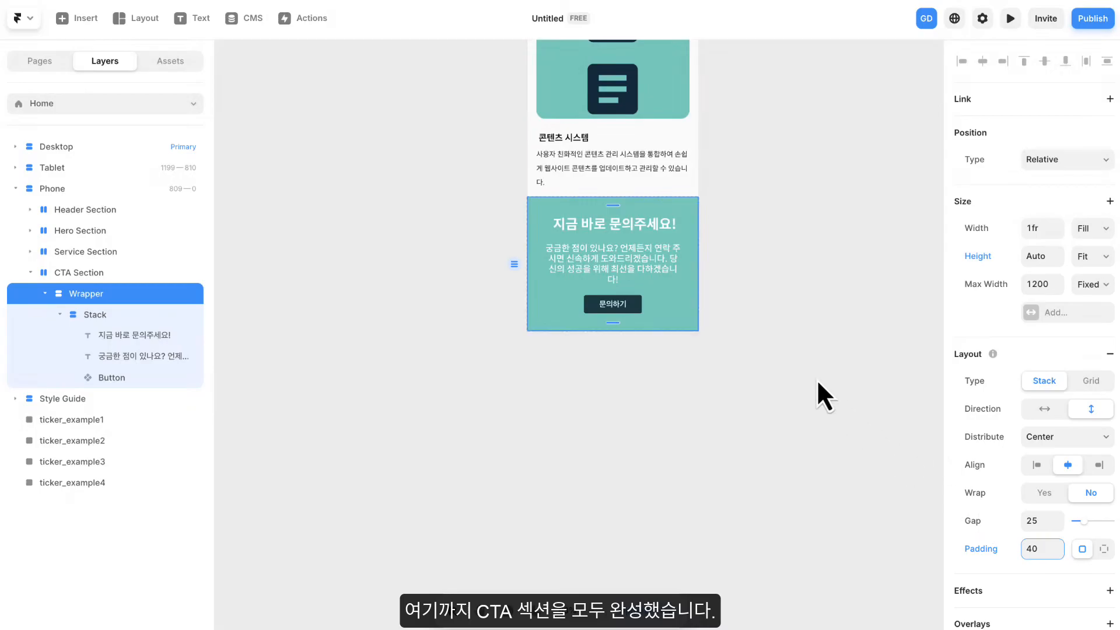
click(734, 302)
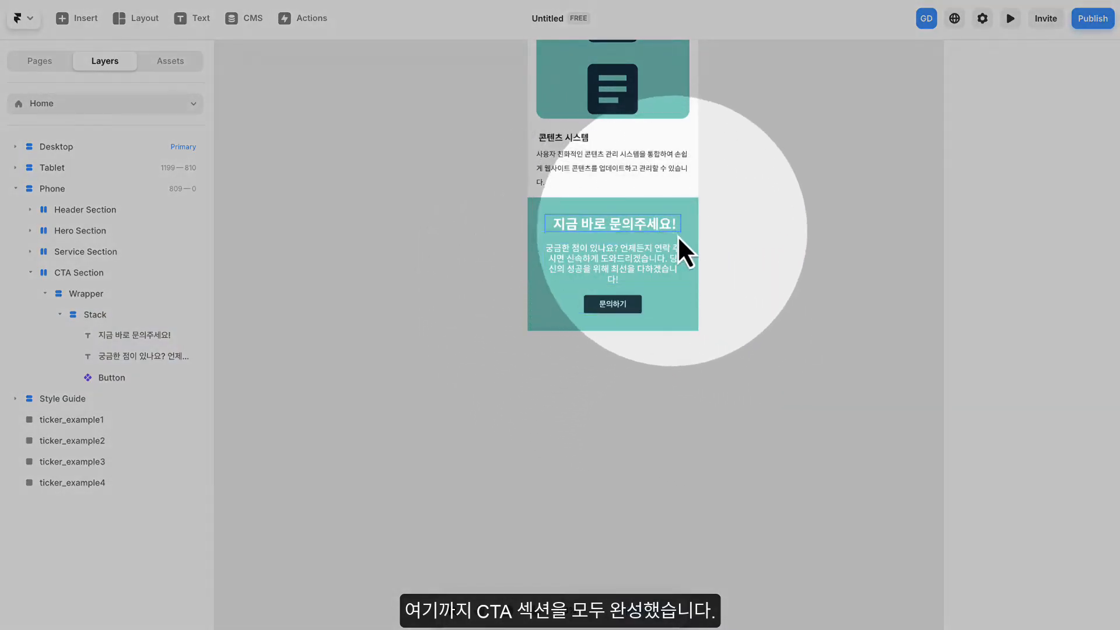
- Add the premade three-card section with Read More buttons below the CTA Section in the Desktop breakpoint
scroll(450, 260, down, 3)
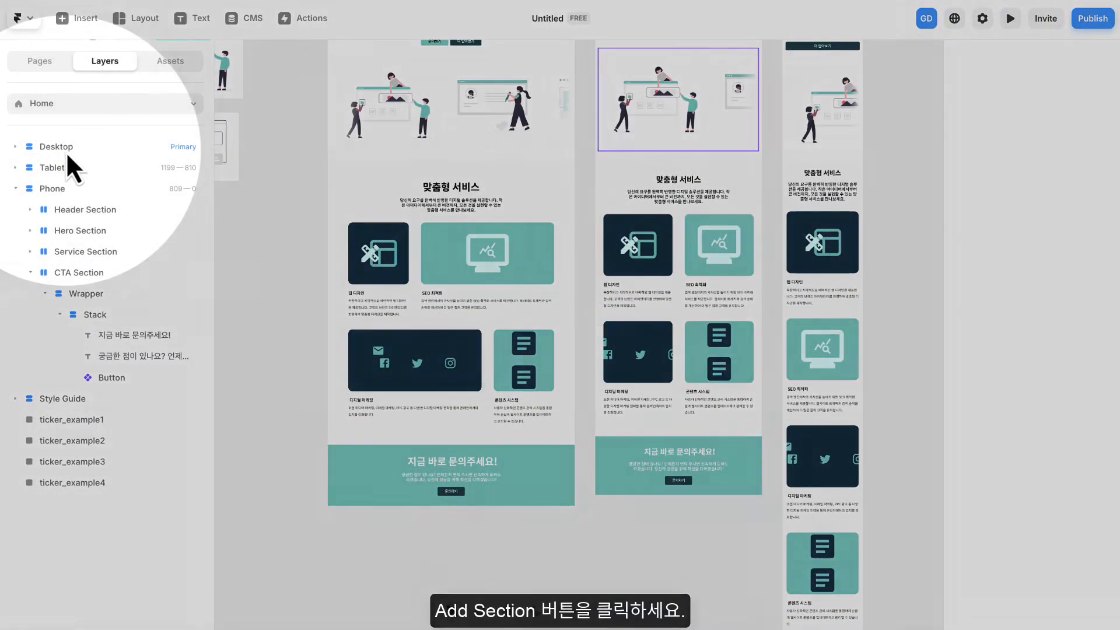
click(65, 149)
click(15, 272)
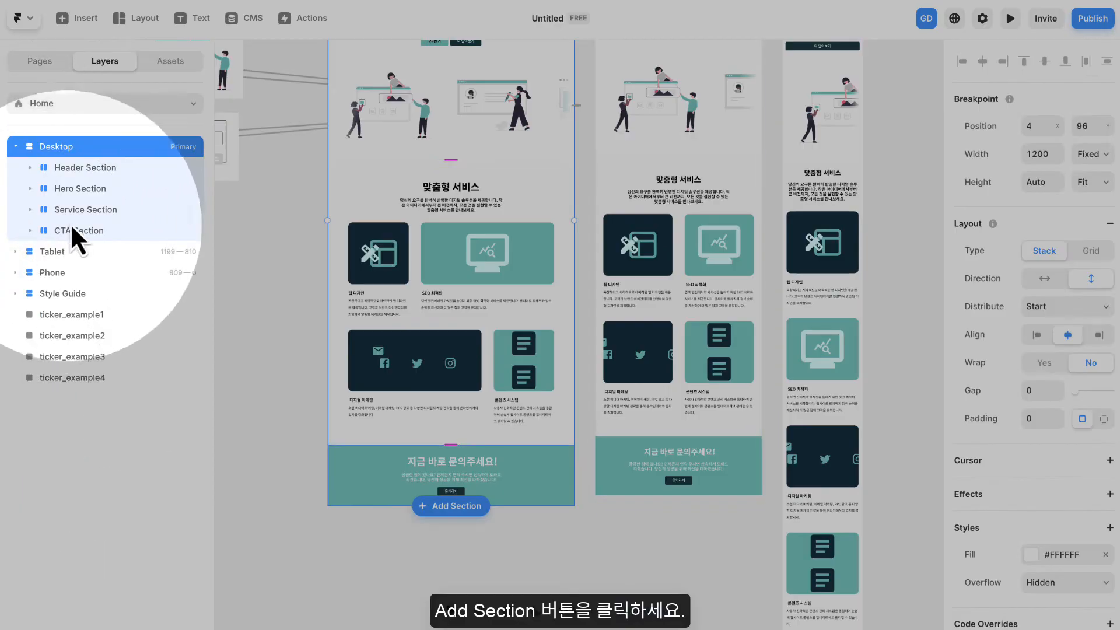
click(466, 506)
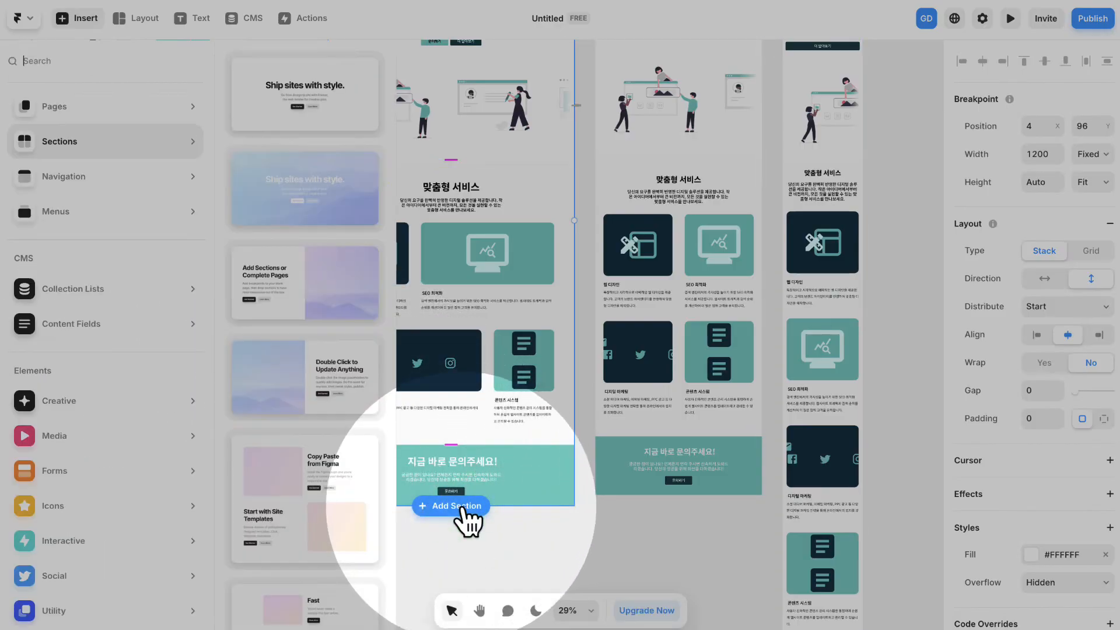
scroll(294, 318, down, 10)
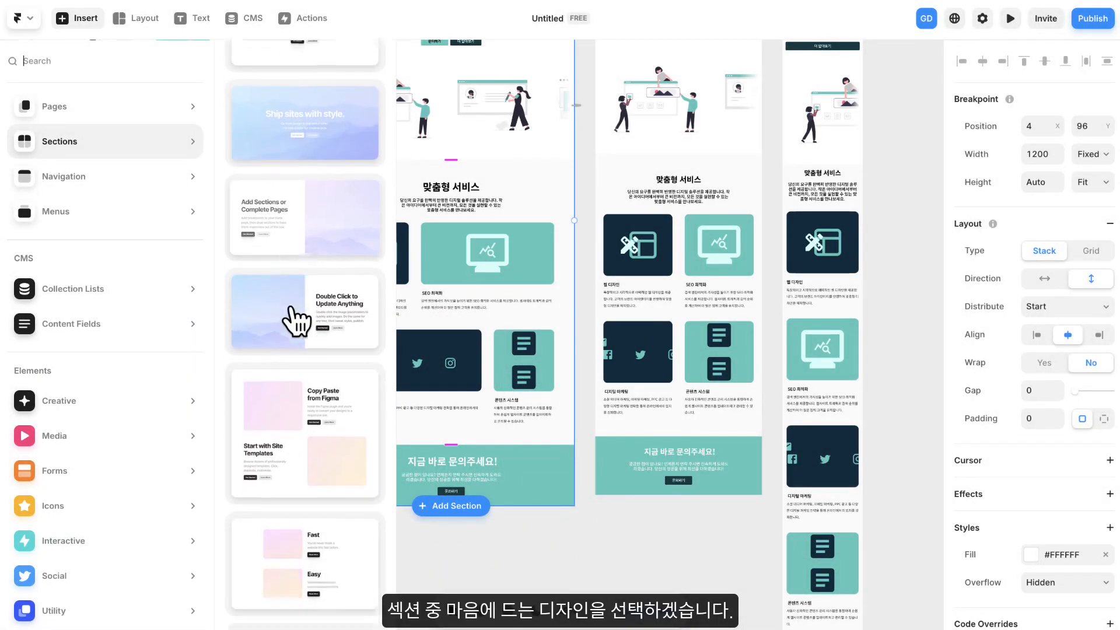
scroll(289, 307, down, 5)
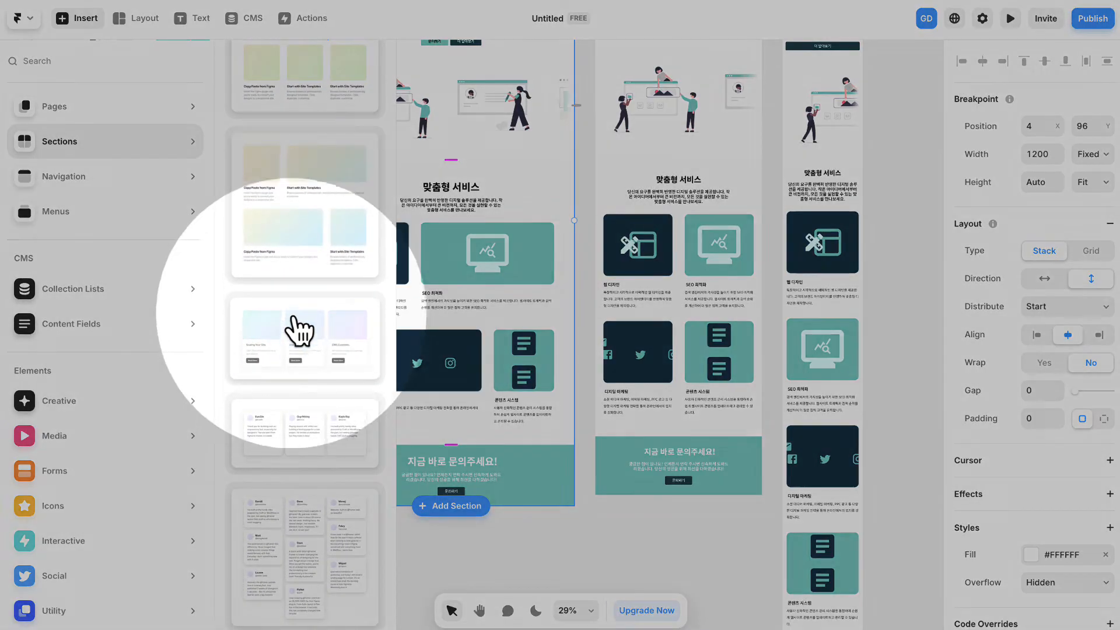
click(299, 335)
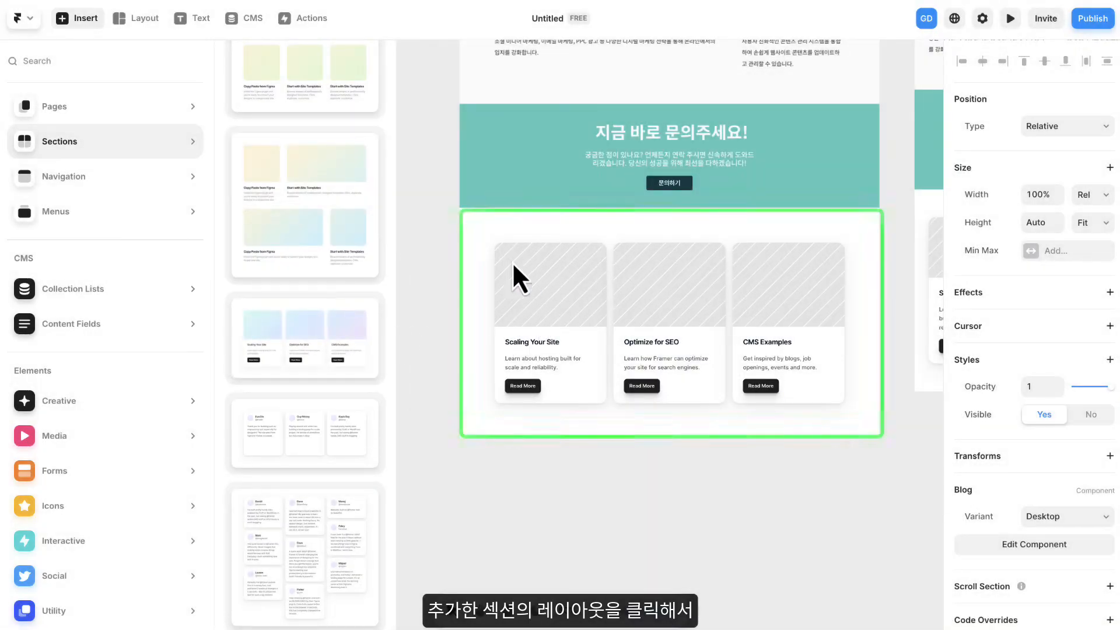
- Detach the added Blog section from its component and rename its layer Wrapper
click(437, 249)
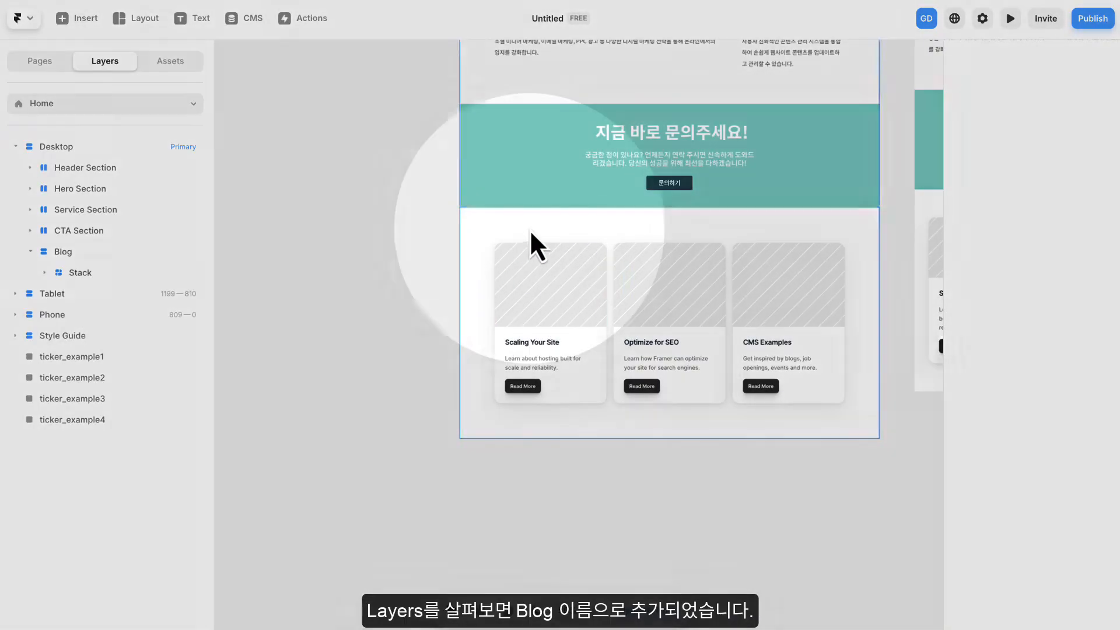
click(530, 229)
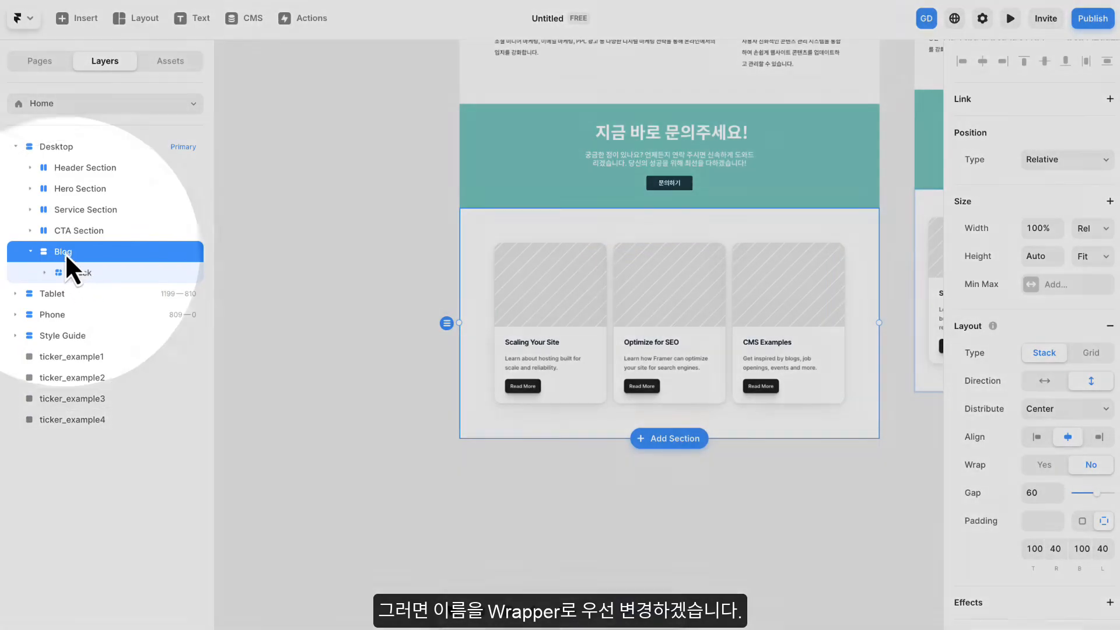
double_click(65, 251)
text(ㄴ)
key(BackSpace)
key(Caps_Lock)
text(Wrapper)
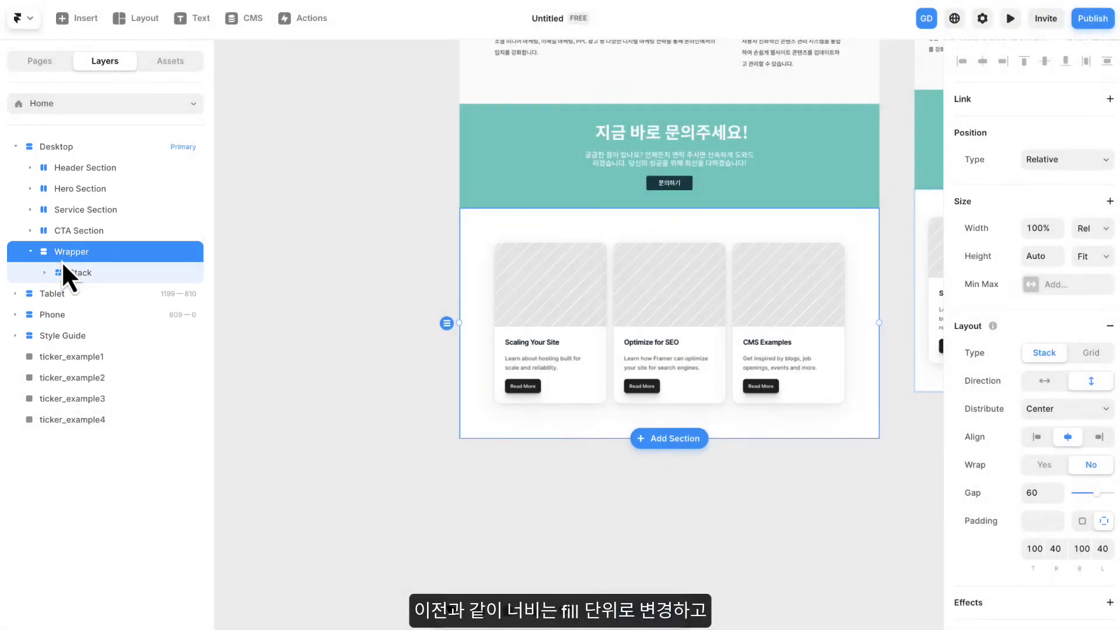
- Set the new Wrapper's width to Fill and add a Fixed maximum width of 1200
click(1090, 228)
click(1086, 245)
click(1073, 282)
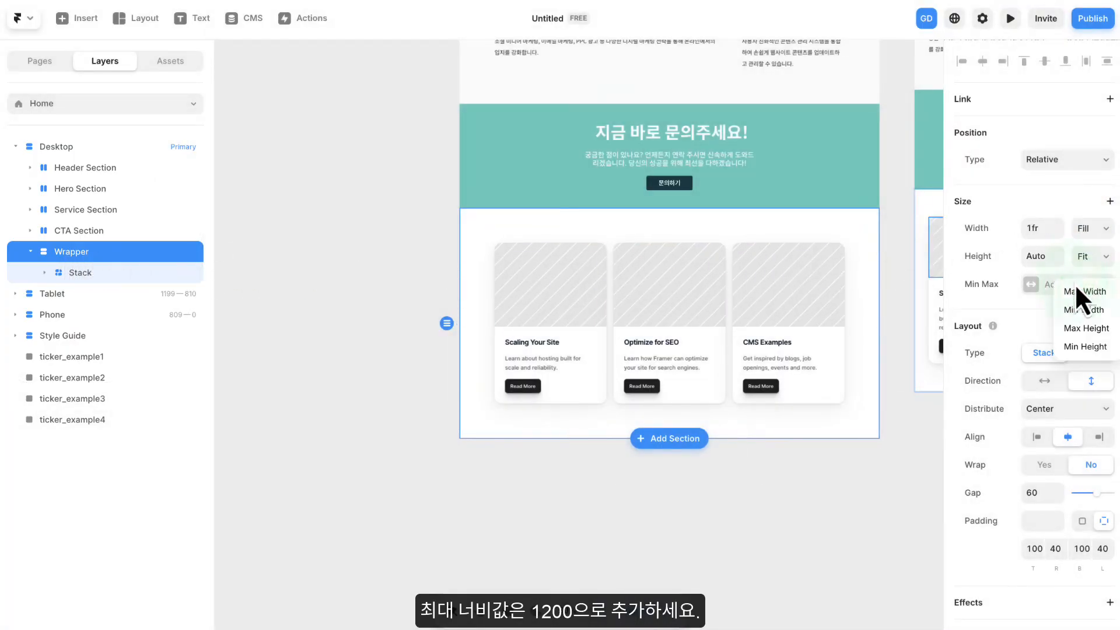
click(1078, 292)
click(1082, 284)
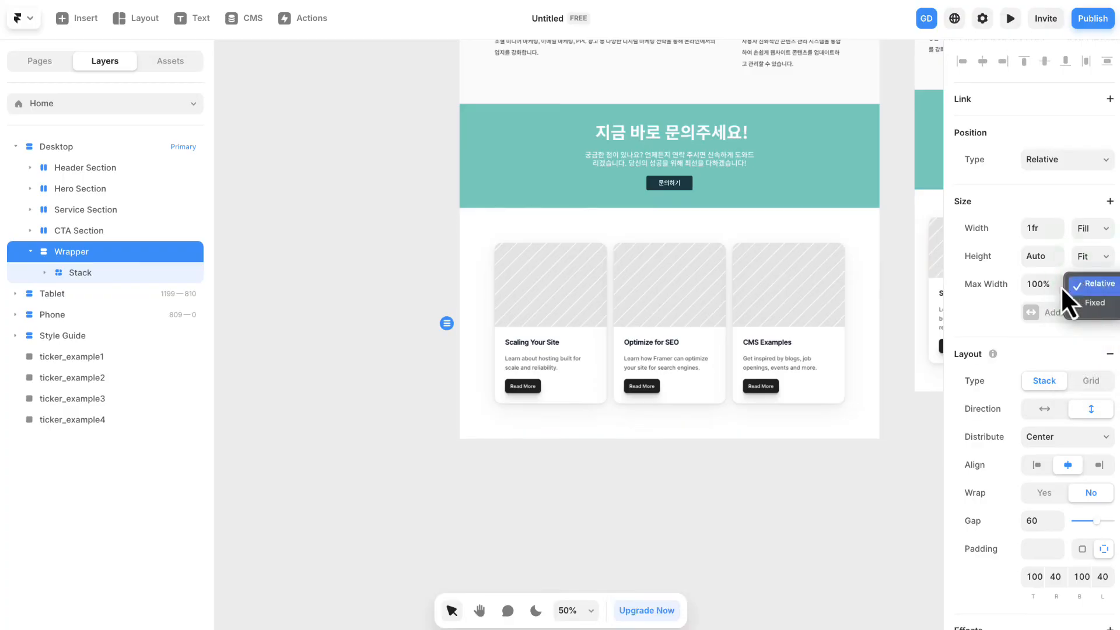
click(1090, 305)
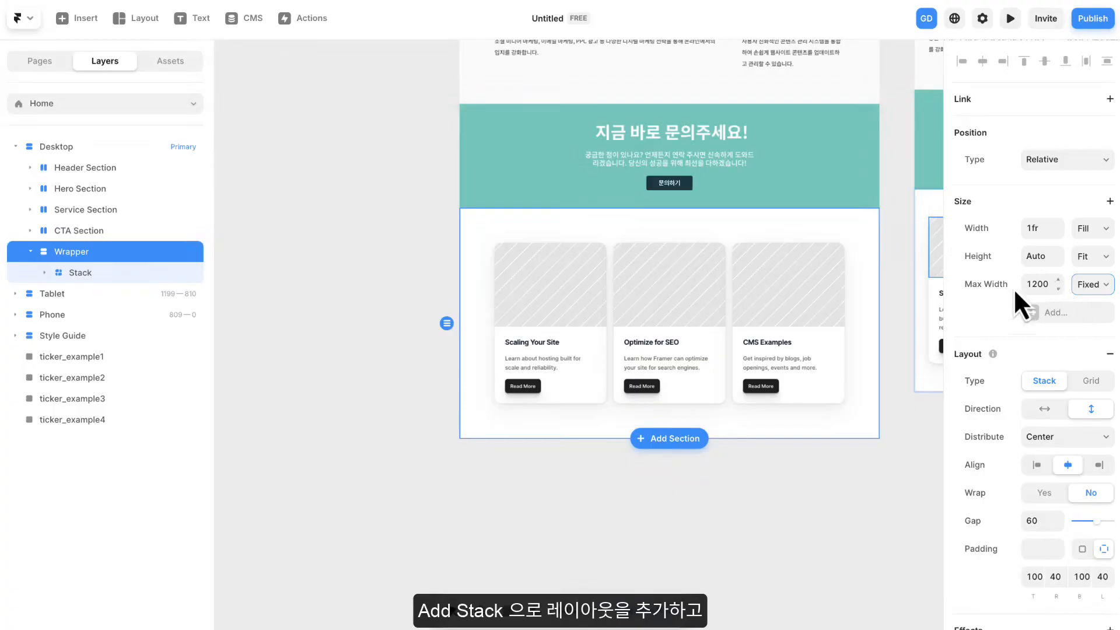
- Enclose the three-card section's Wrapper in a new stack
right_click(850, 256)
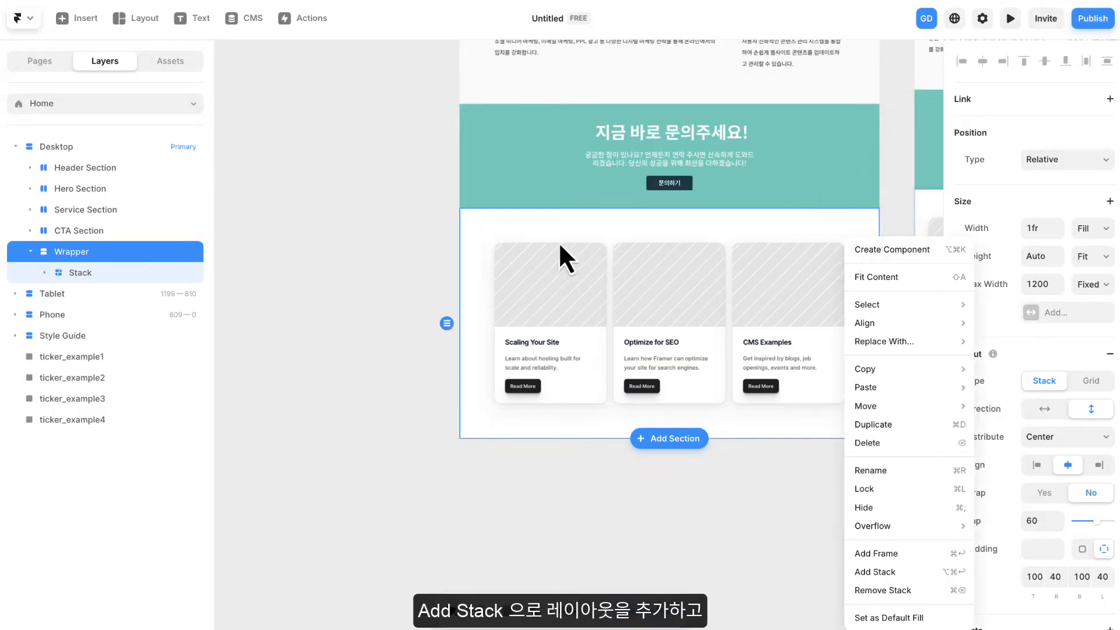
right_click(128, 248)
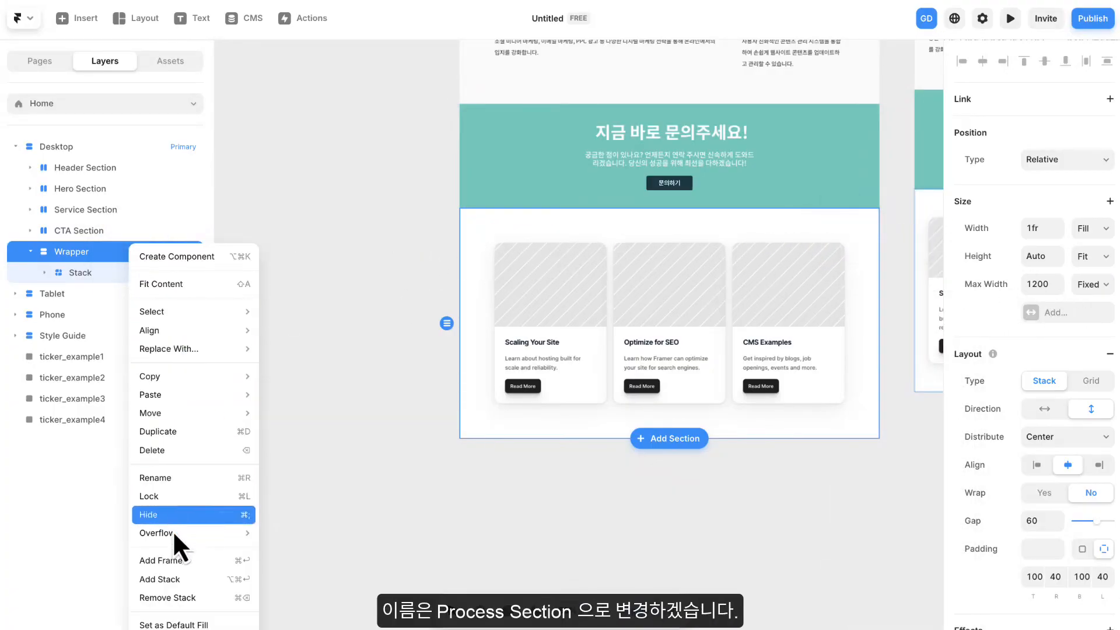
click(171, 581)
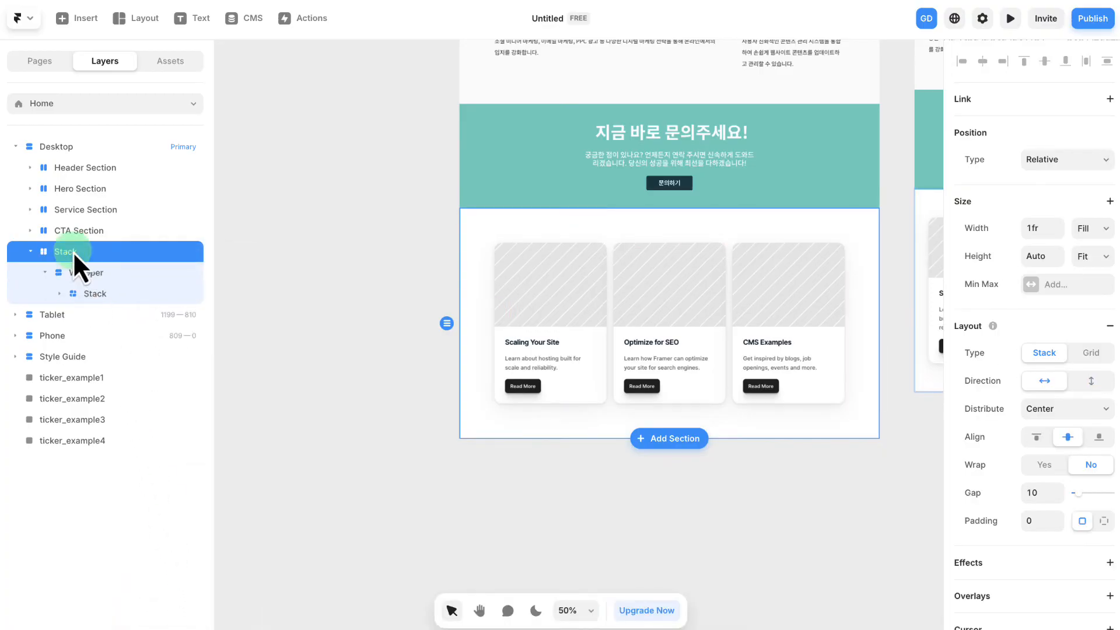
- Rename the stack around the three-card Wrapper as Process Section
double_click(72, 251)
text(d)
key(BackSpace)
text(Po)
key(Caps_Lock)
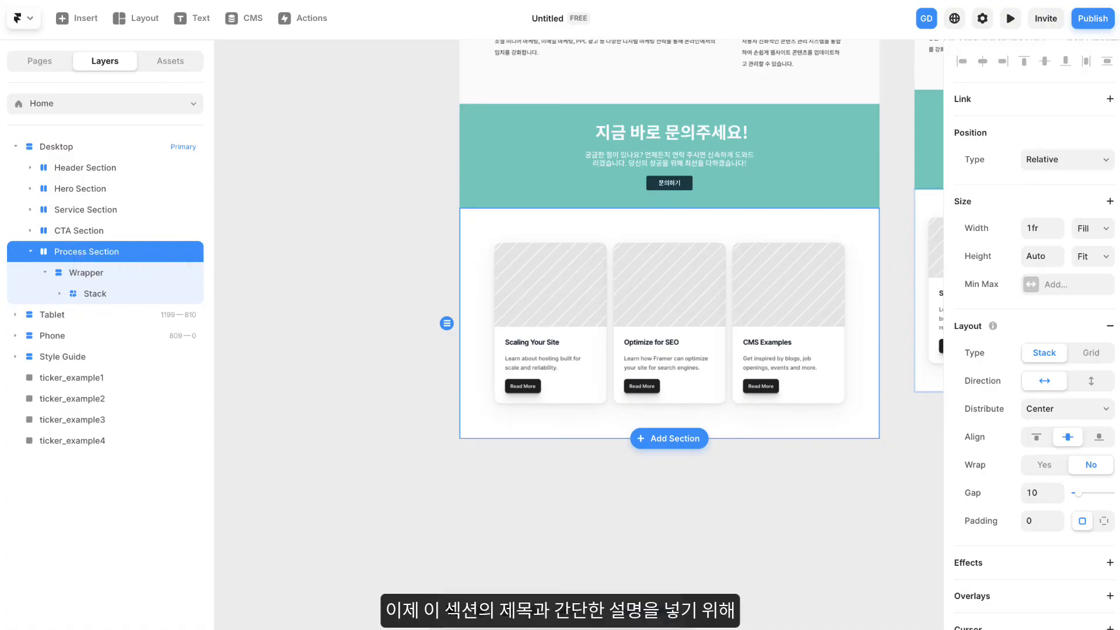
- Copy the Container that holds the title and description in the Service Section's Wrapper
drag(381, 234, 274, 217)
scroll(558, 224, down, 1)
scroll(558, 223, up, 3)
drag(595, 212, 567, 214)
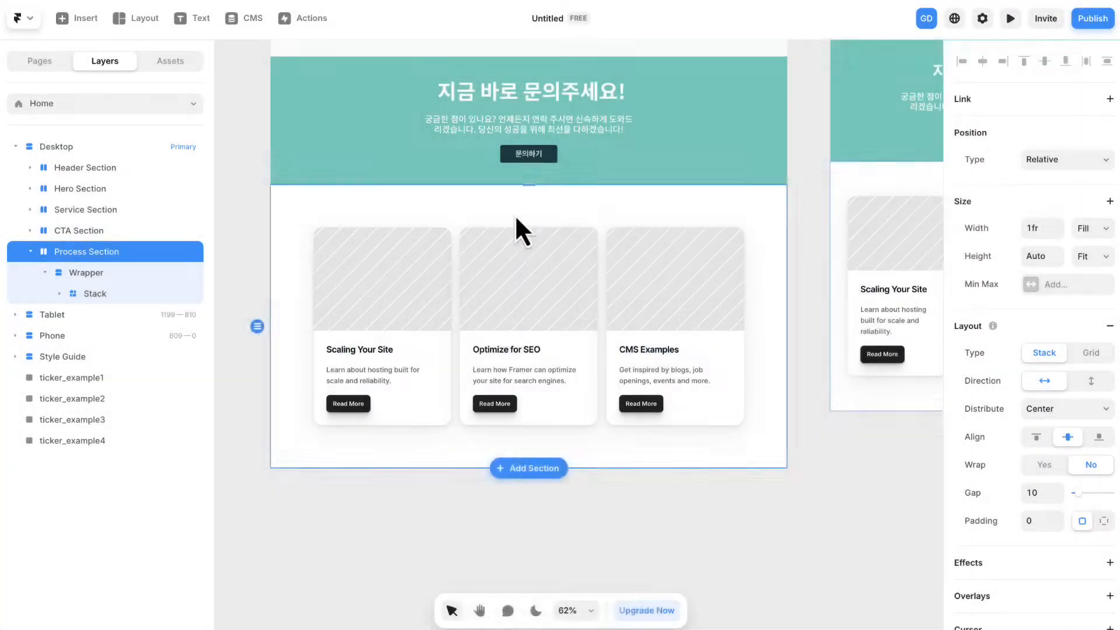
scroll(515, 216, up, 1)
scroll(514, 214, down, 2)
drag(520, 148, 511, 421)
click(473, 114)
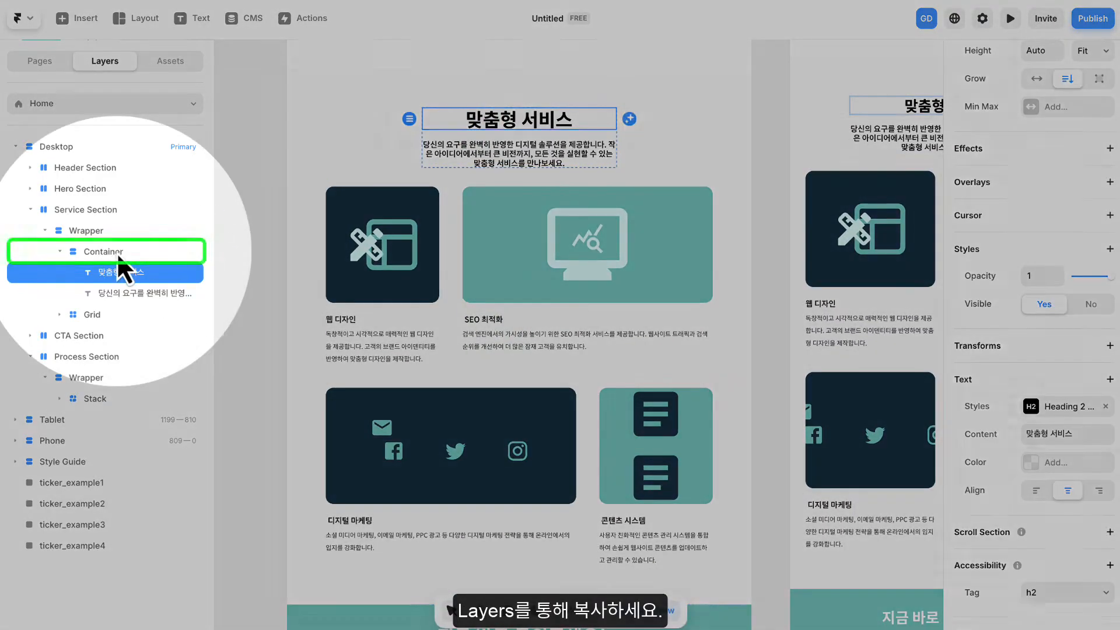
click(117, 252)
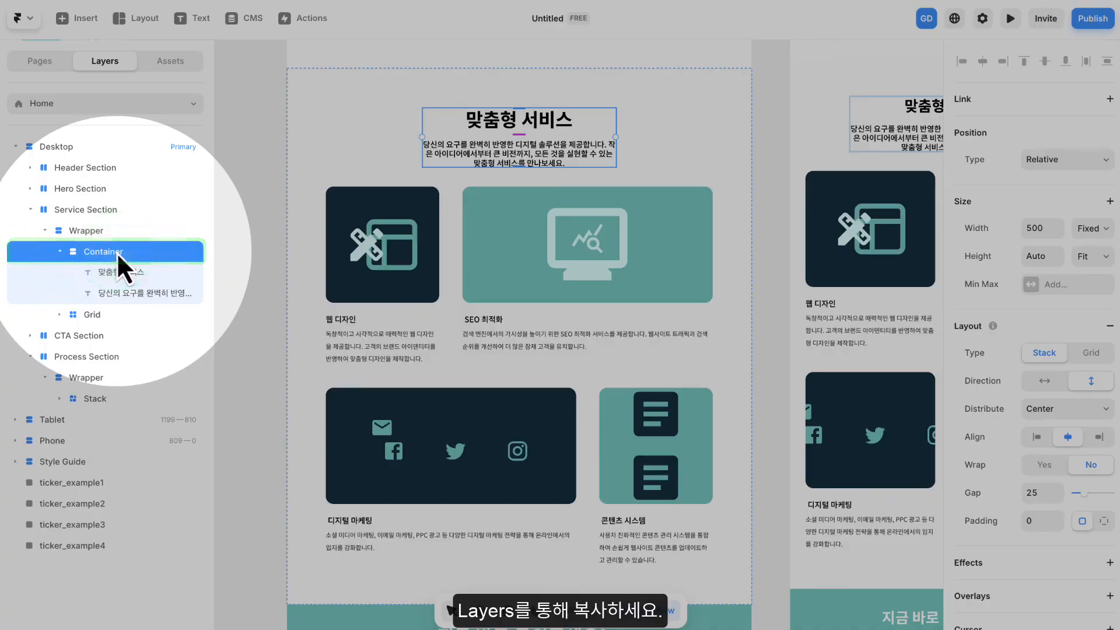
right_click(130, 252)
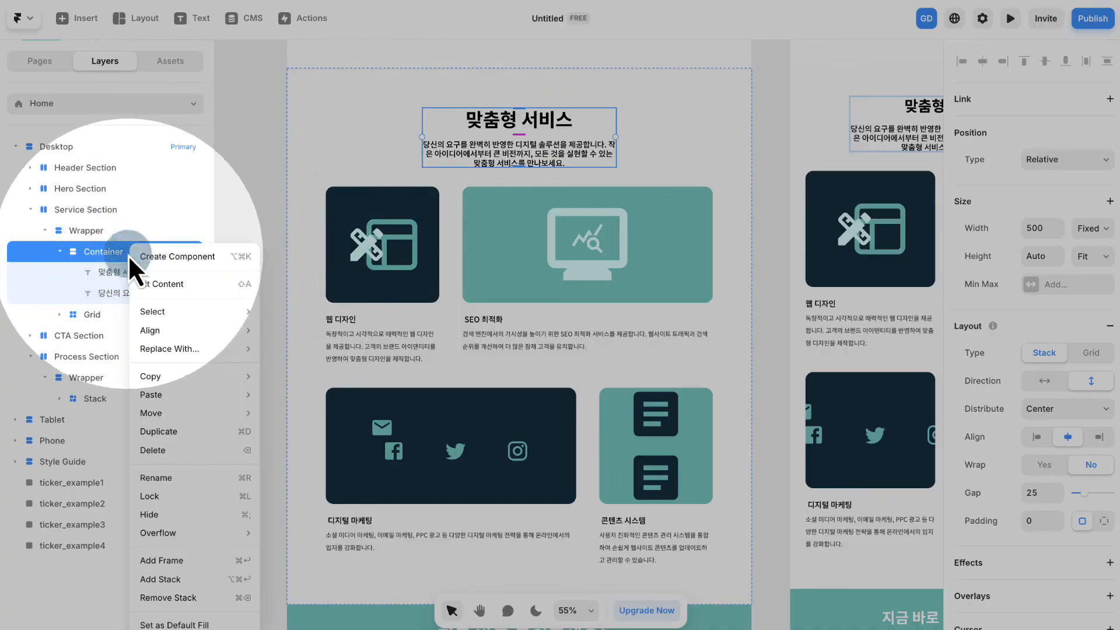
mouse_move(169, 380)
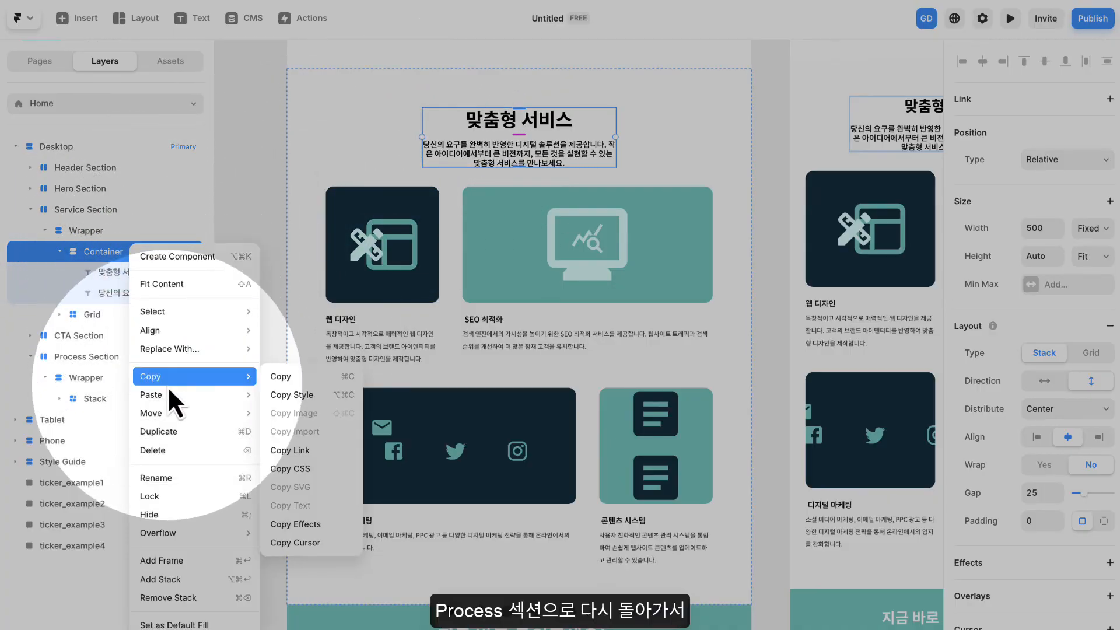
click(287, 371)
- Paste the copied title Container into the Process Section's Wrapper and place it above the card Stack
click(261, 394)
drag(267, 417, 266, 375)
scroll(265, 375, down, 8)
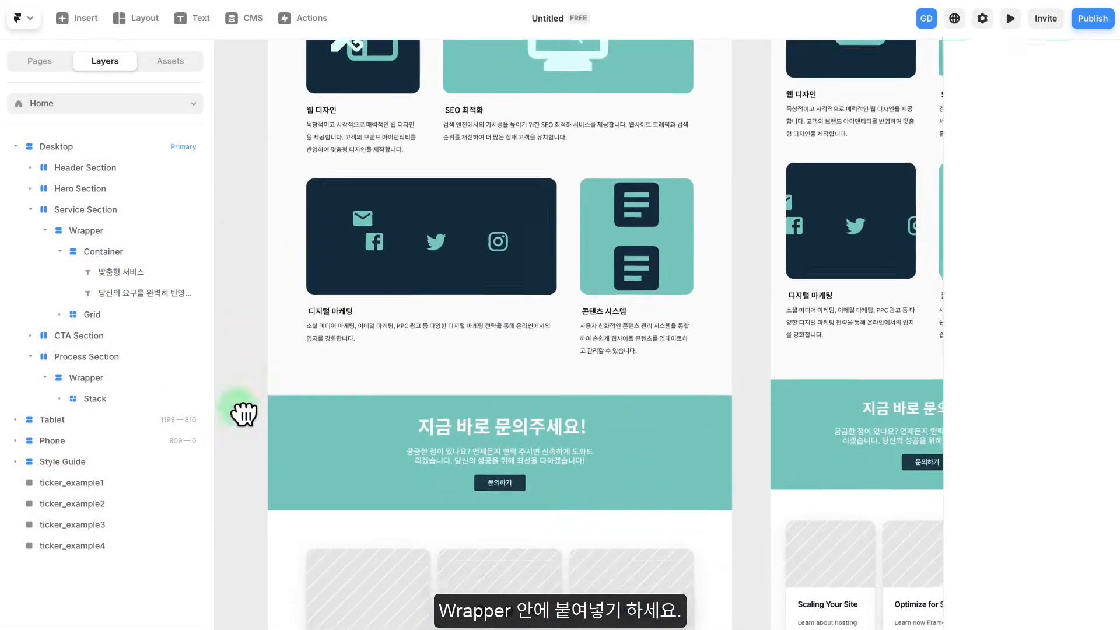
click(533, 238)
right_click(533, 238)
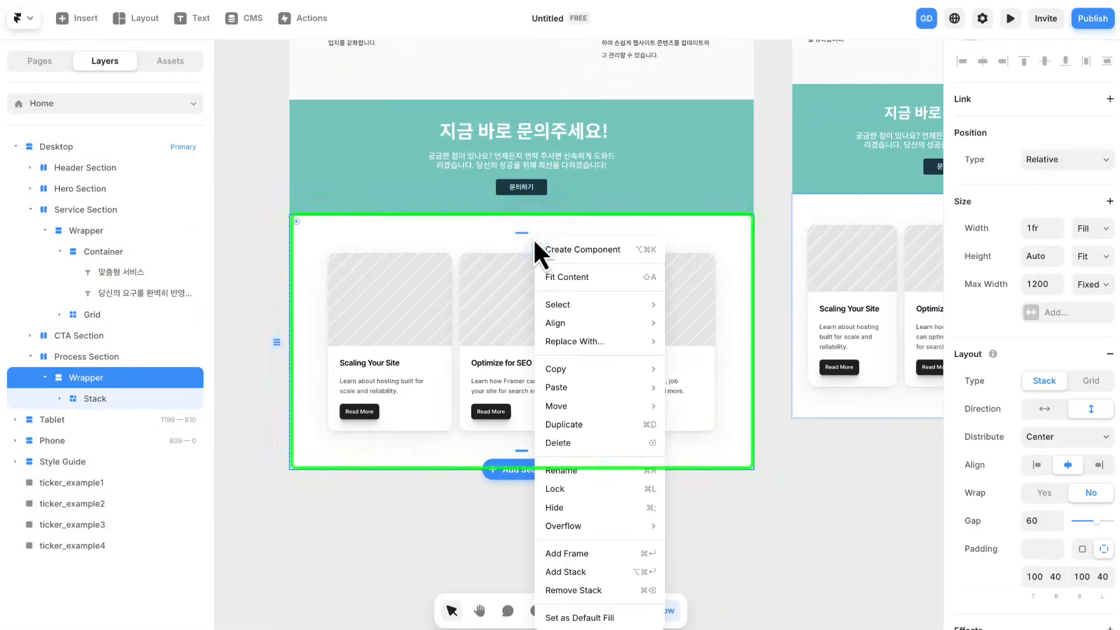
mouse_move(585, 390)
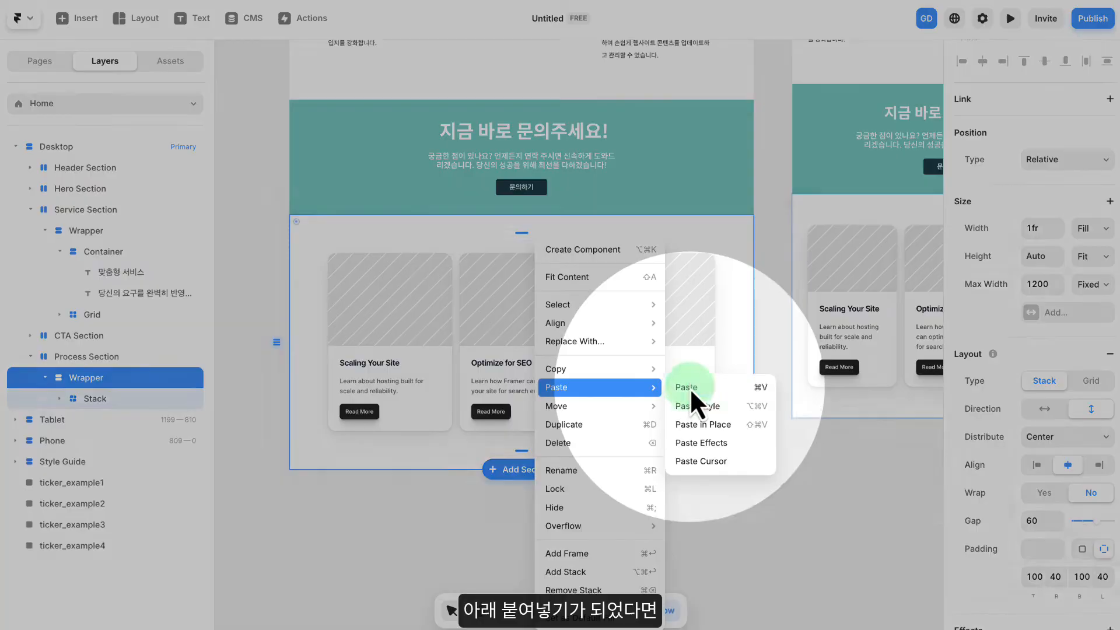
click(688, 387)
drag(502, 461, 478, 271)
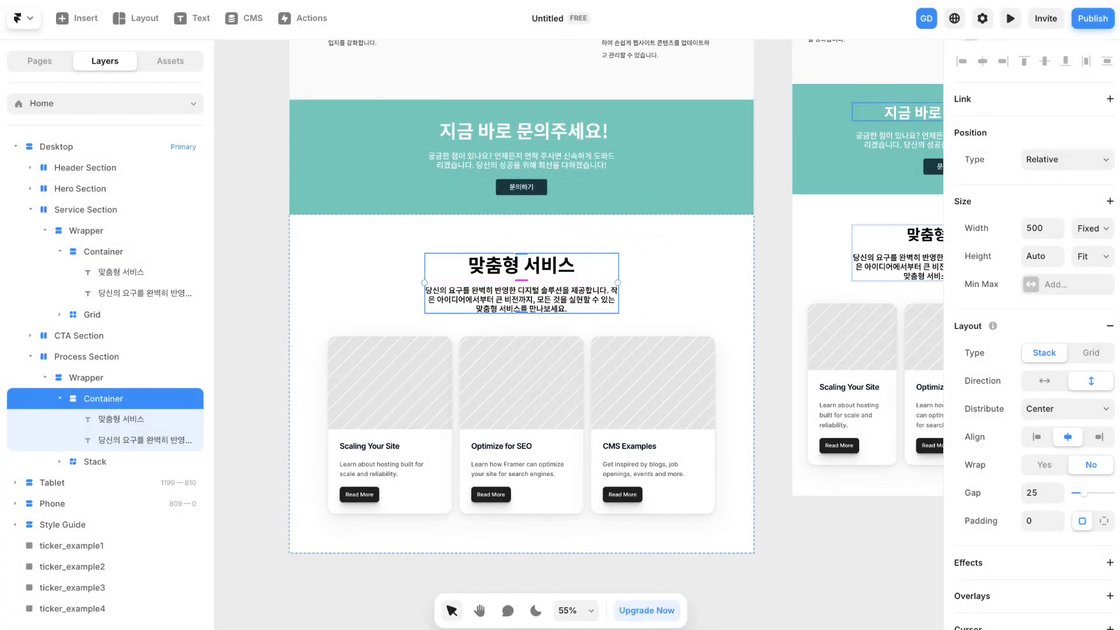
- Change the pasted title to "프로세스 진행 절차" and its description to "아이디어에서 실행까지, 성공적인 프로젝트로 가는 여정을 확인하세요!"
click(486, 267)
double_click(509, 265)
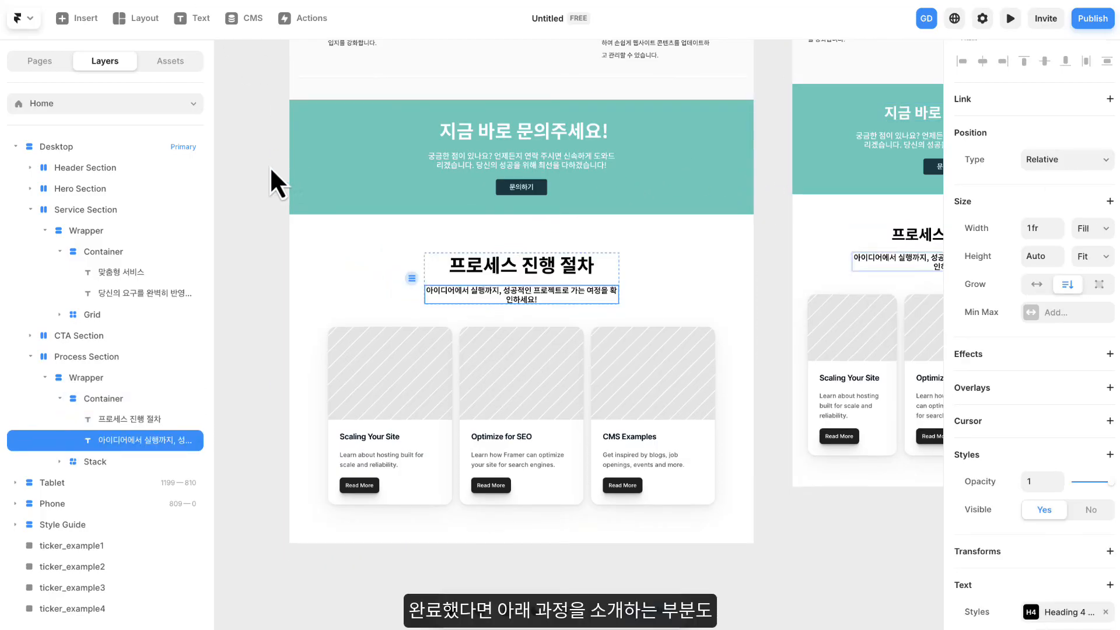
scroll(269, 166, down, 1)
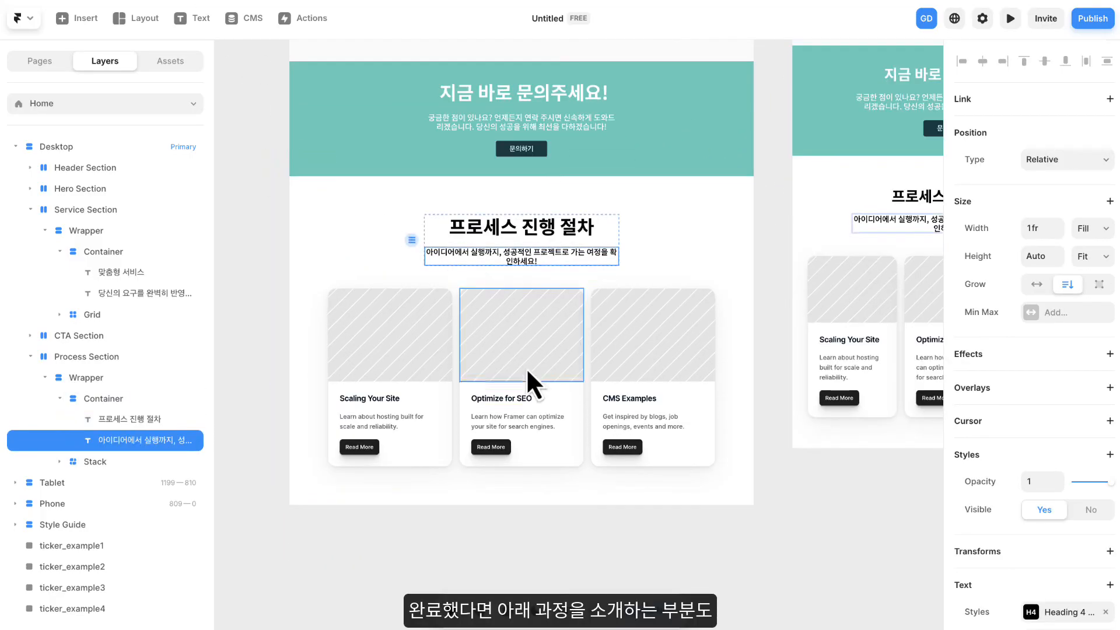
- Delete the Read More button from each of the three Process Section cards
scroll(527, 383, up, 3)
drag(504, 411, 546, 262)
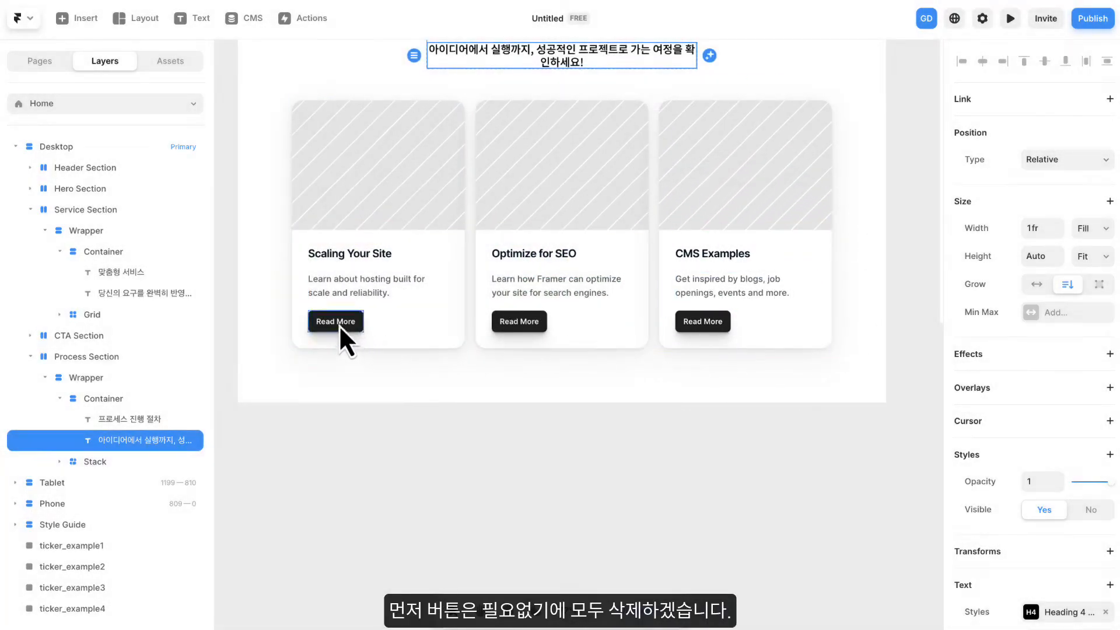
click(340, 324)
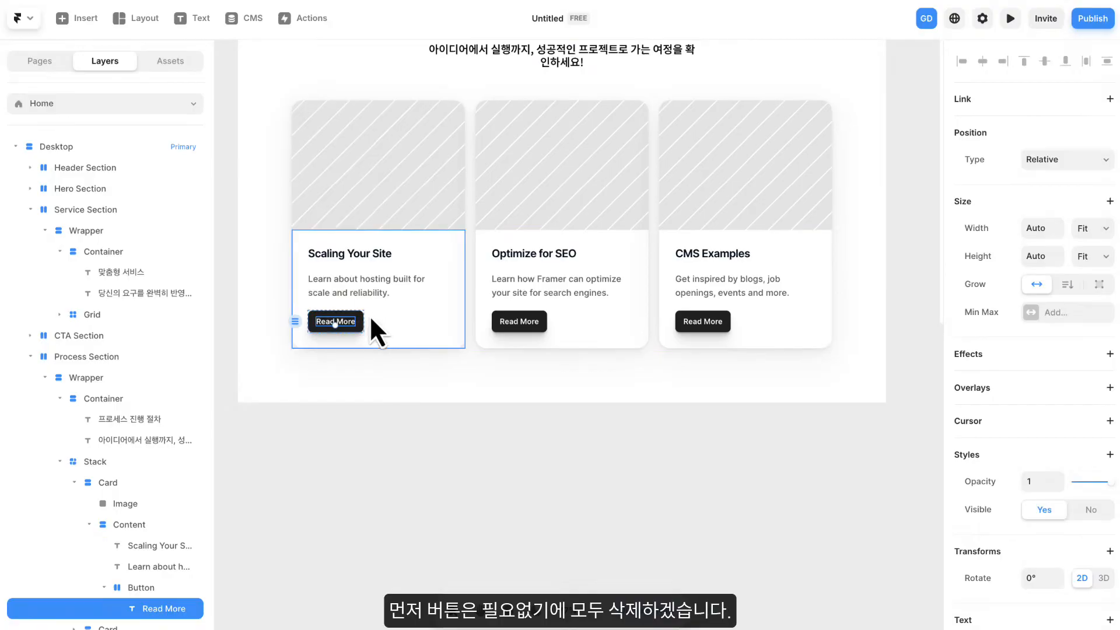
click(140, 588)
key(Delete)
scroll(140, 525, down, 3)
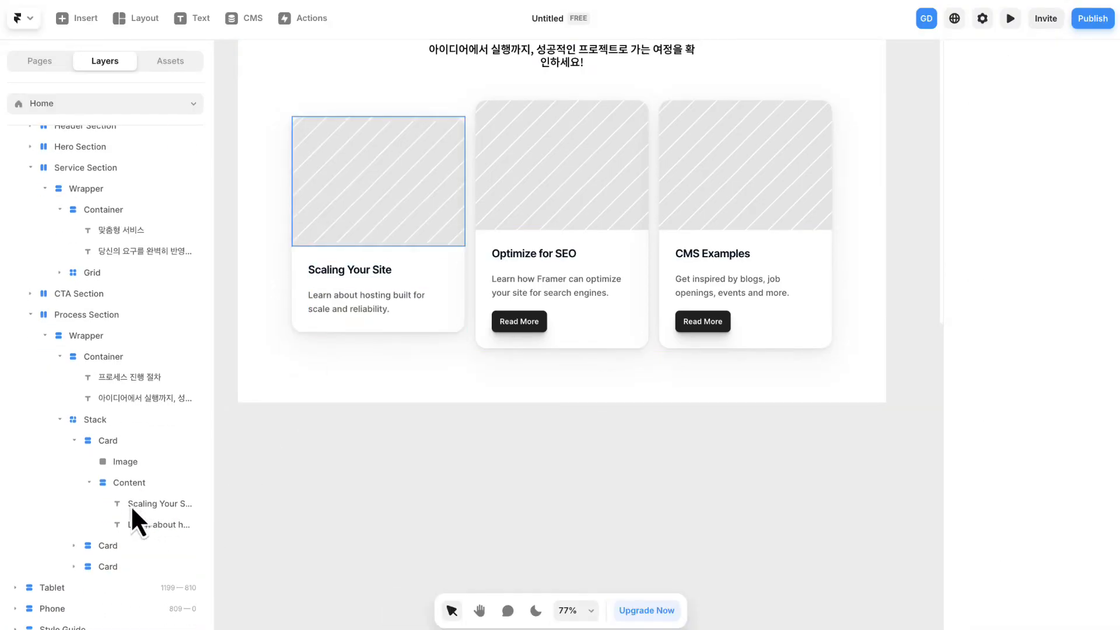
click(547, 320)
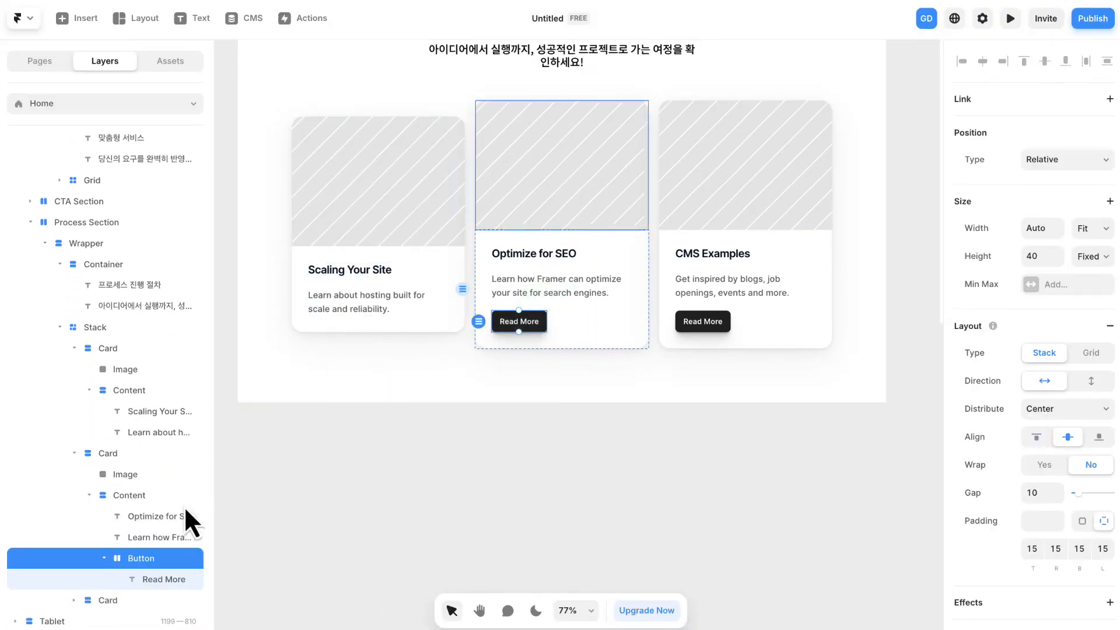
key(Delete)
click(726, 317)
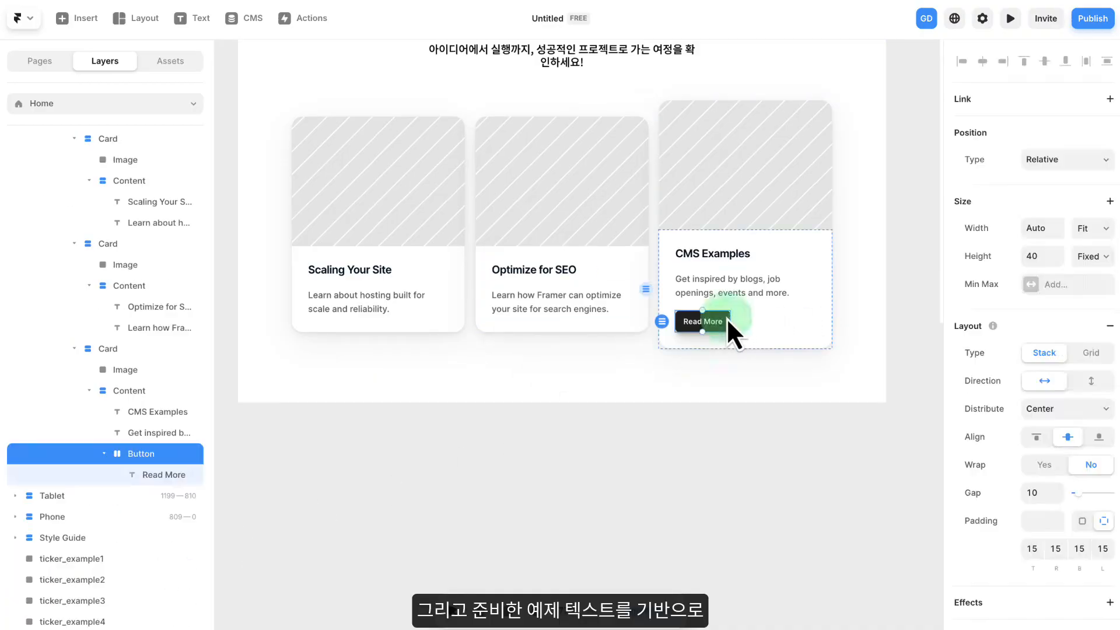
key(Delete)
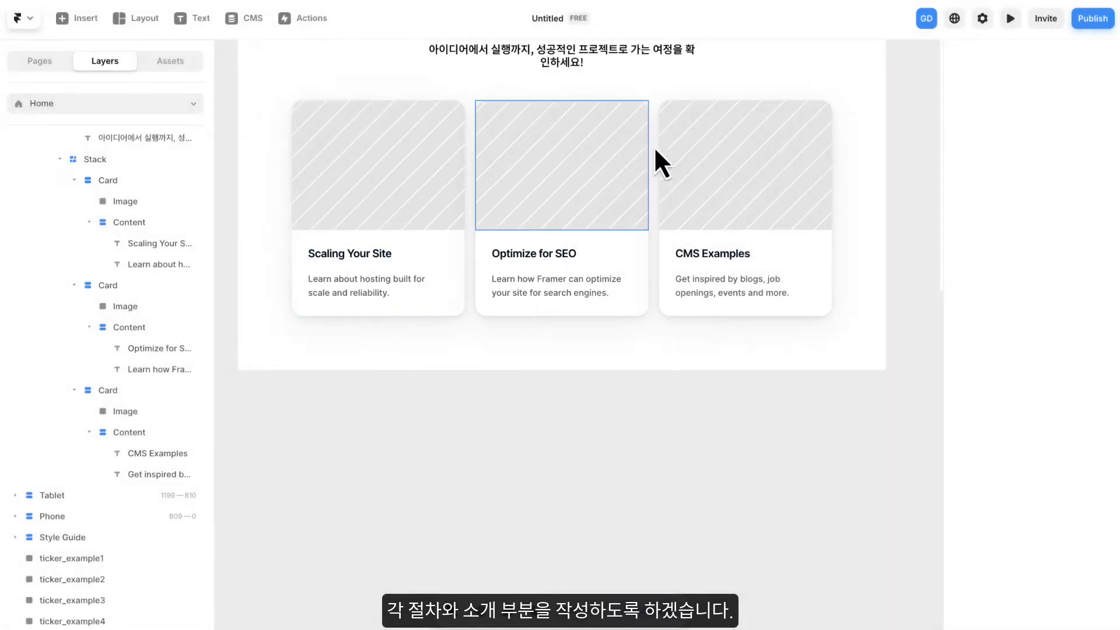
- Retitle the cards "1단계: 기획 및 전략 수립", "2단계: 디자인 및 개발" and "3단계: 테스트 및 출시", and replace their descriptions with the matching Korean step texts
click(362, 258)
double_click(361, 255)
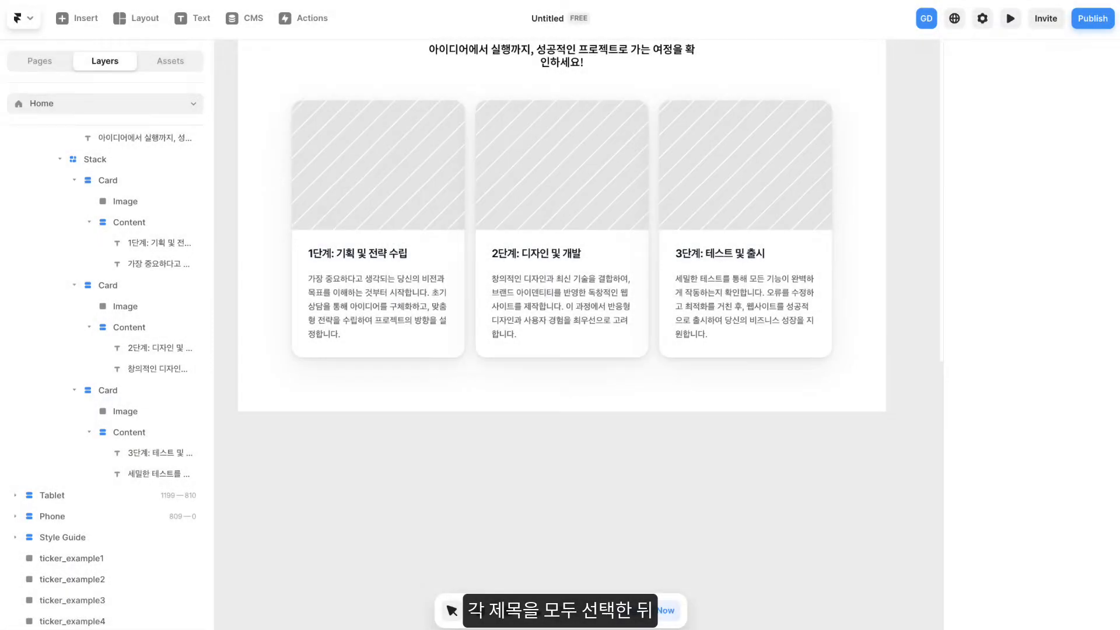
- Apply the Heading 4 text style to all three card titles
click(379, 256)
shift+click(535, 255)
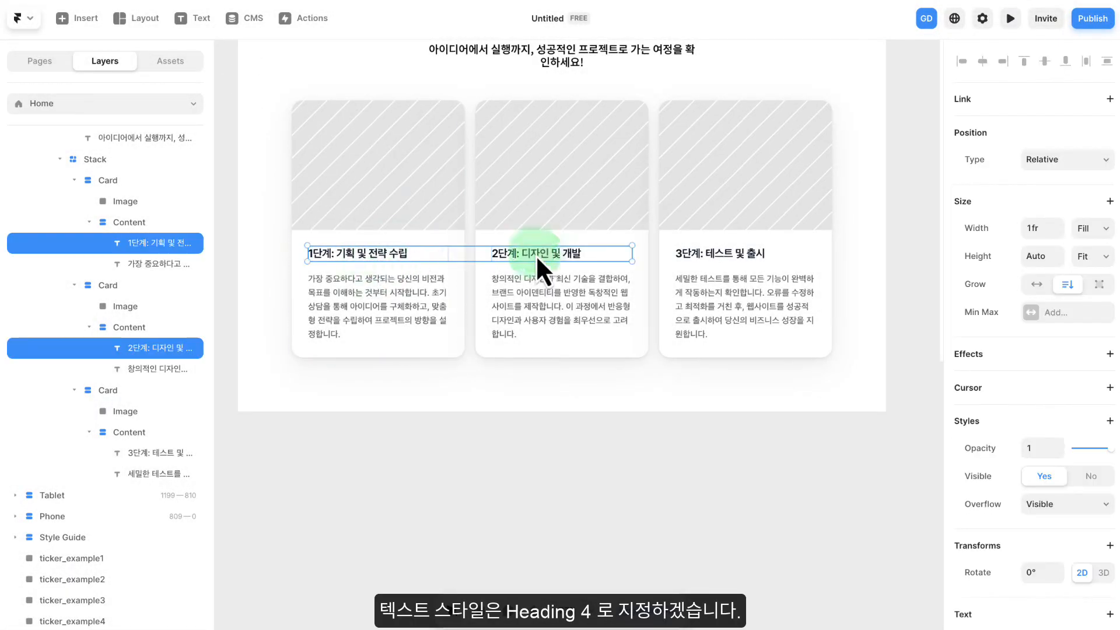
shift+click(715, 255)
scroll(1066, 400, down, 7)
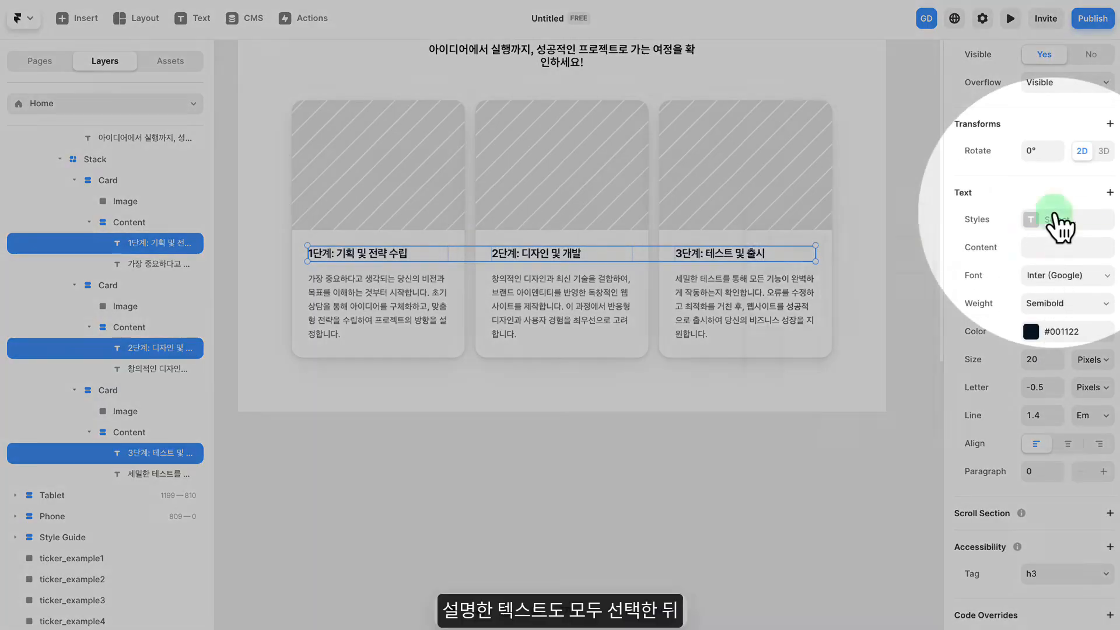
click(1054, 219)
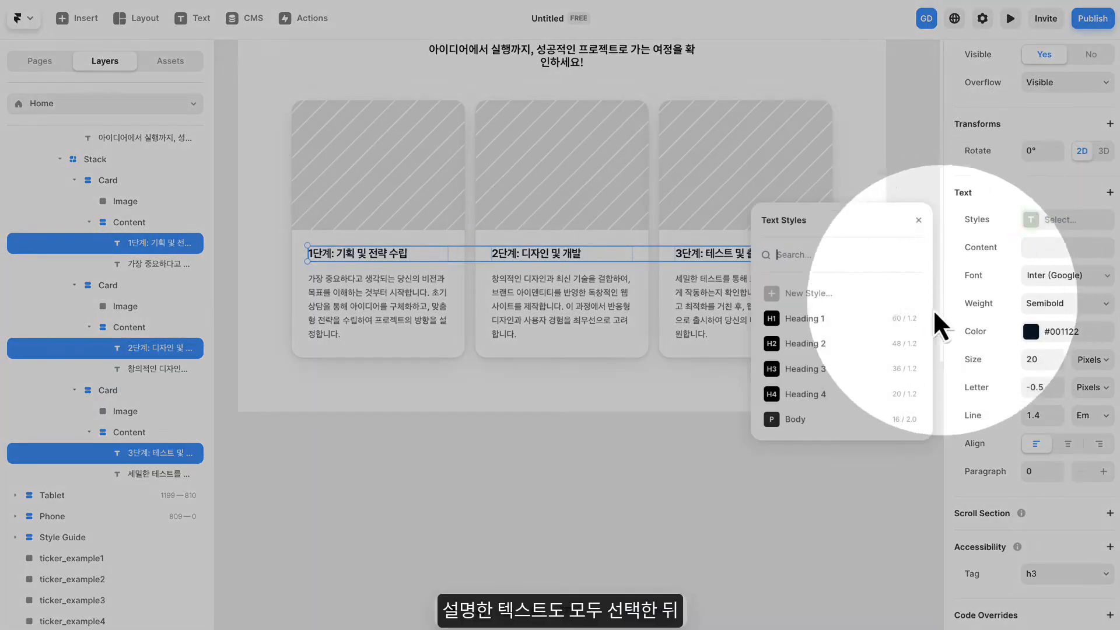
click(837, 392)
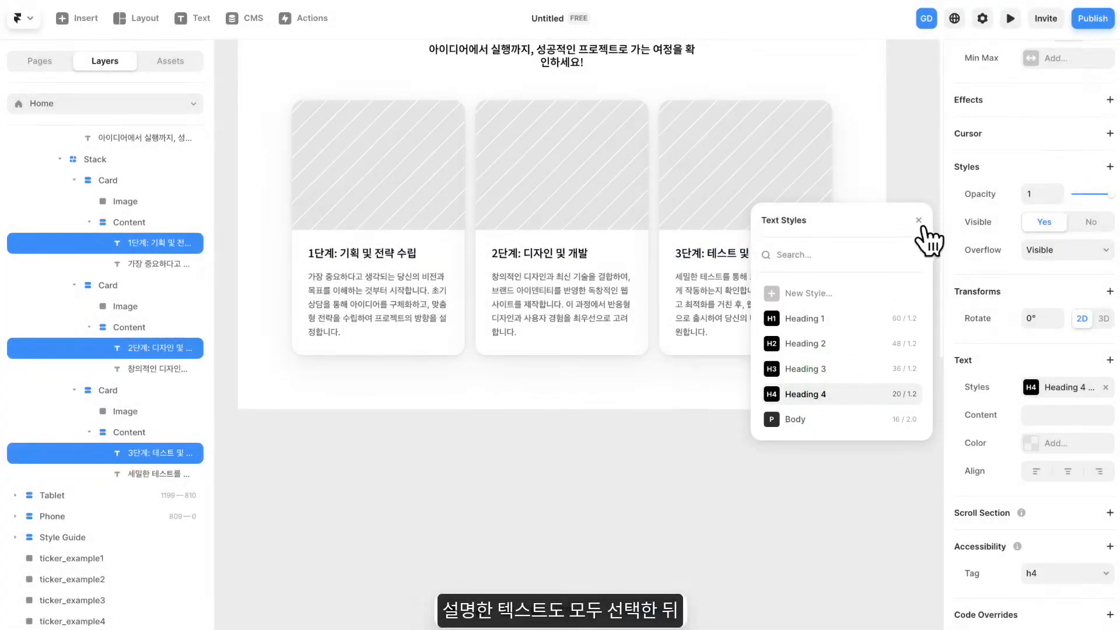
click(918, 219)
- Apply the Body text style to all three card descriptions
click(396, 306)
shift+click(577, 298)
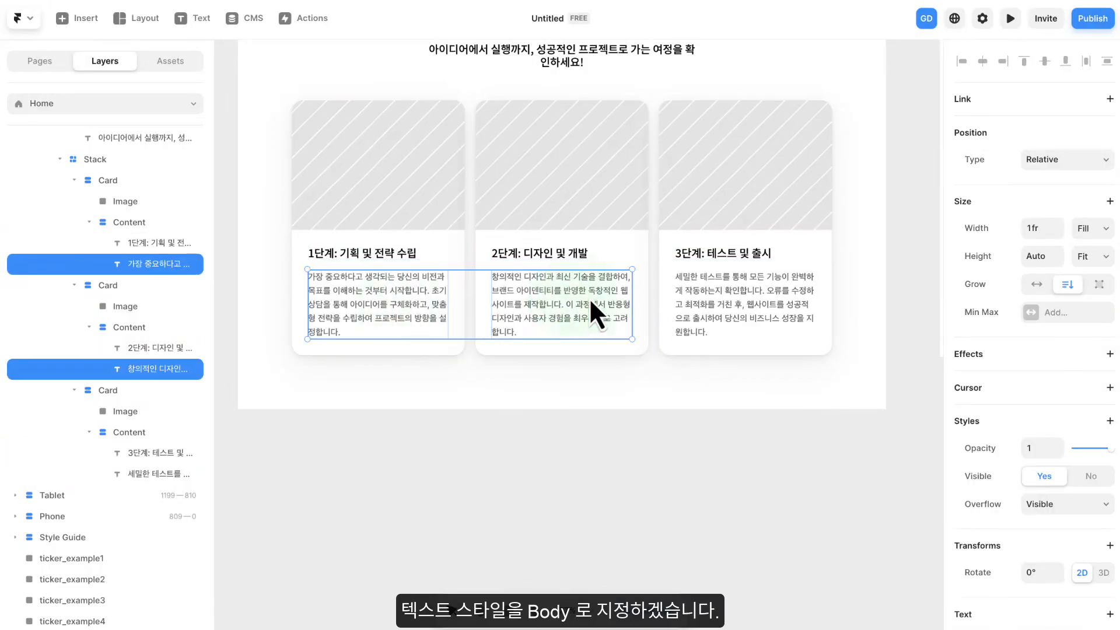
shift+click(718, 298)
scroll(1050, 370, down, 6)
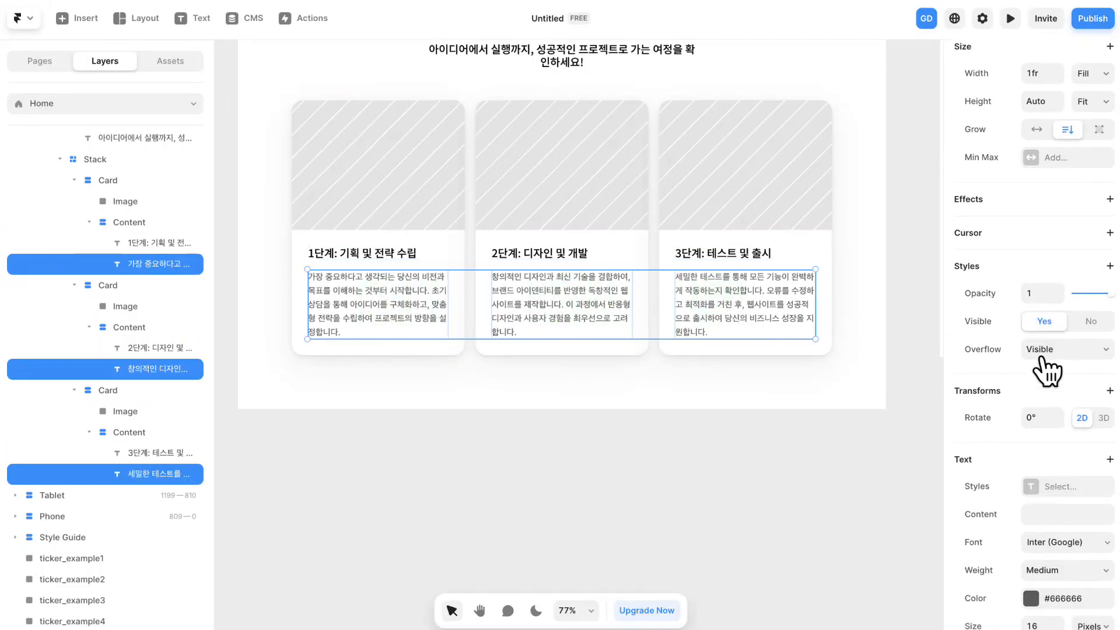
click(1043, 298)
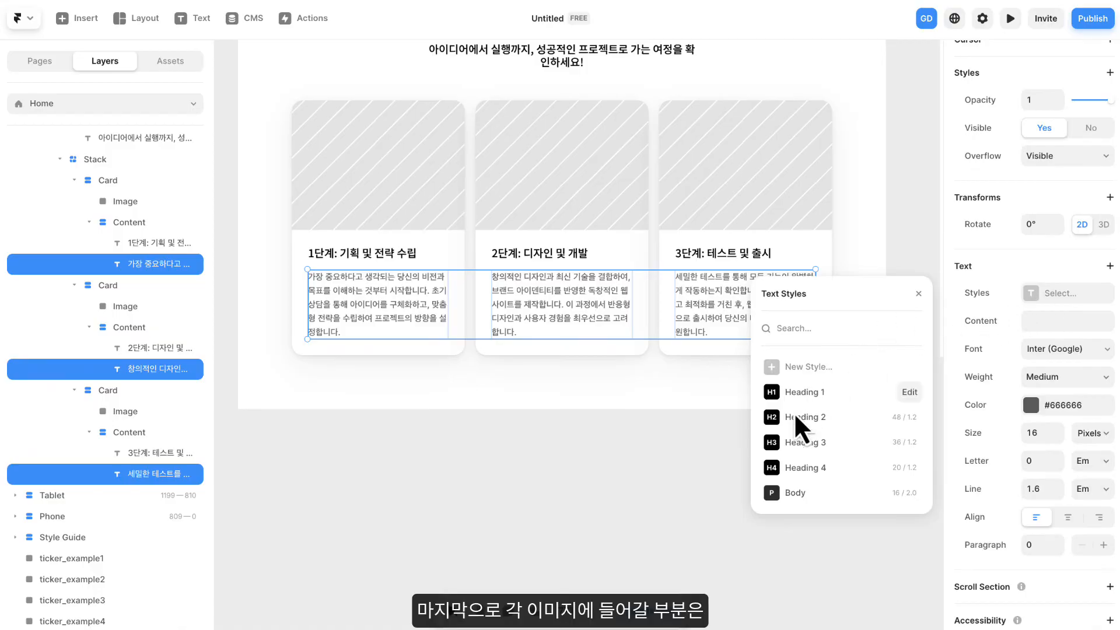
click(787, 493)
click(919, 294)
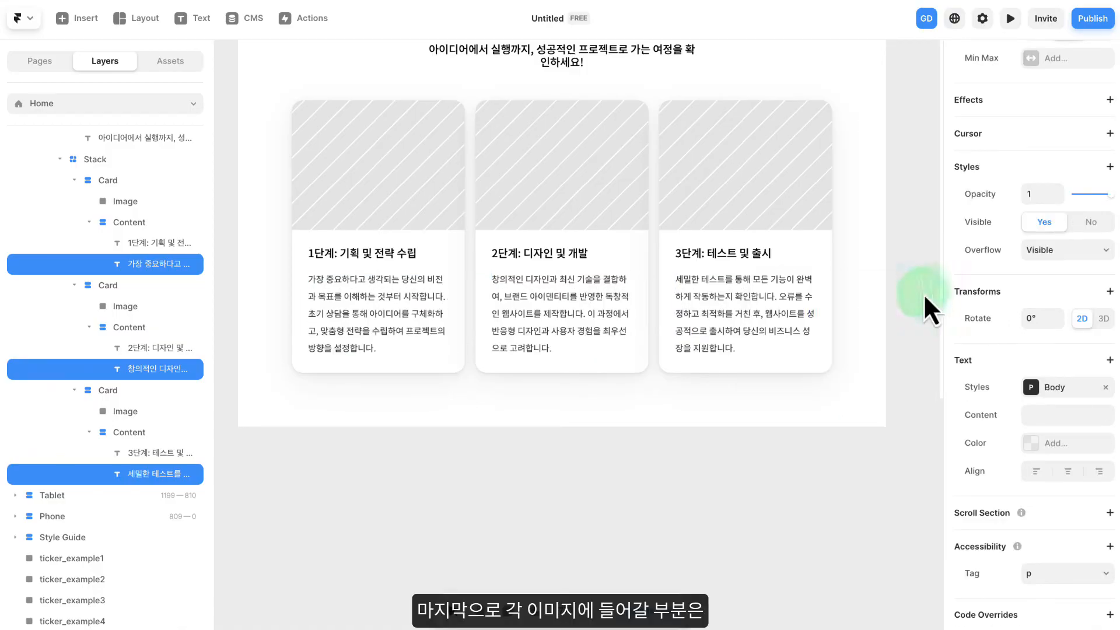
click(913, 299)
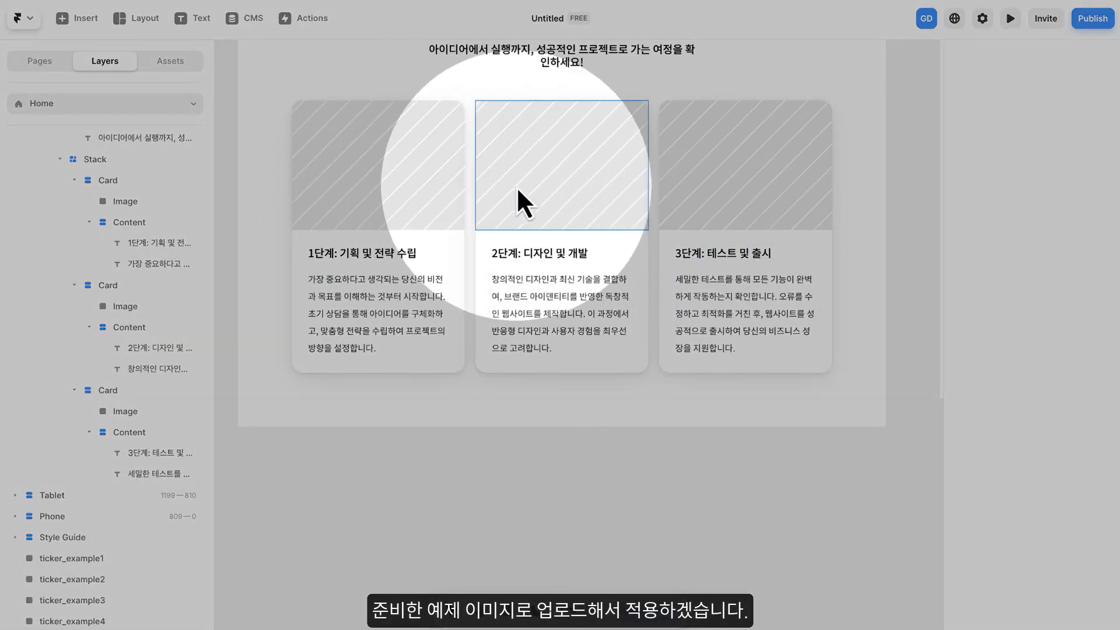
- Fill the first card's image area with process_1.png from the static folder
click(445, 183)
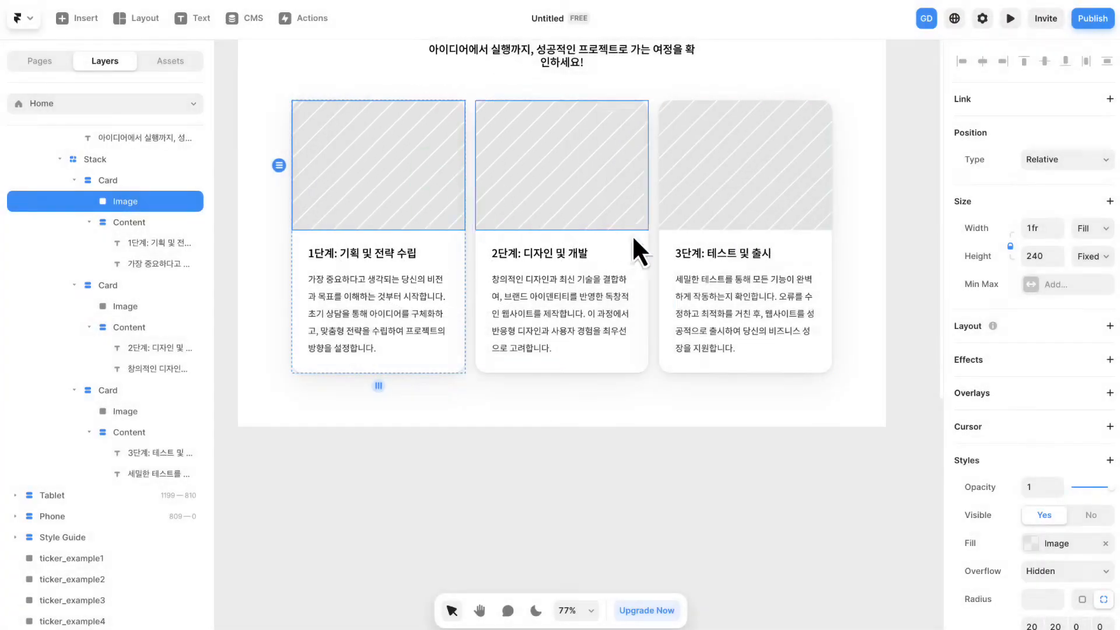
scroll(1010, 415, down, 3)
click(1049, 445)
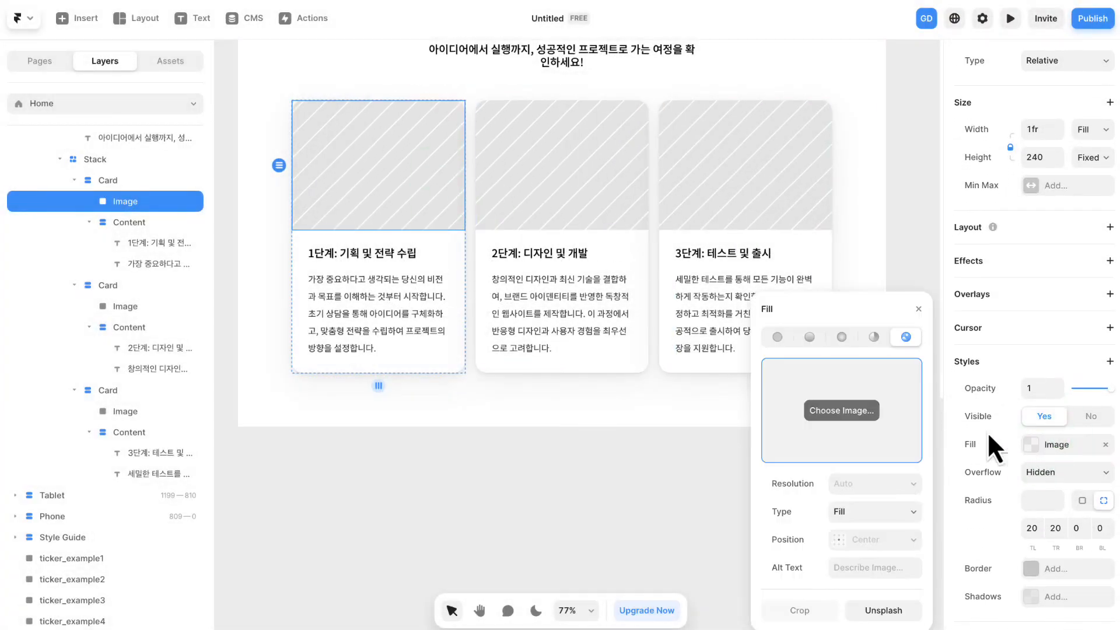
click(838, 417)
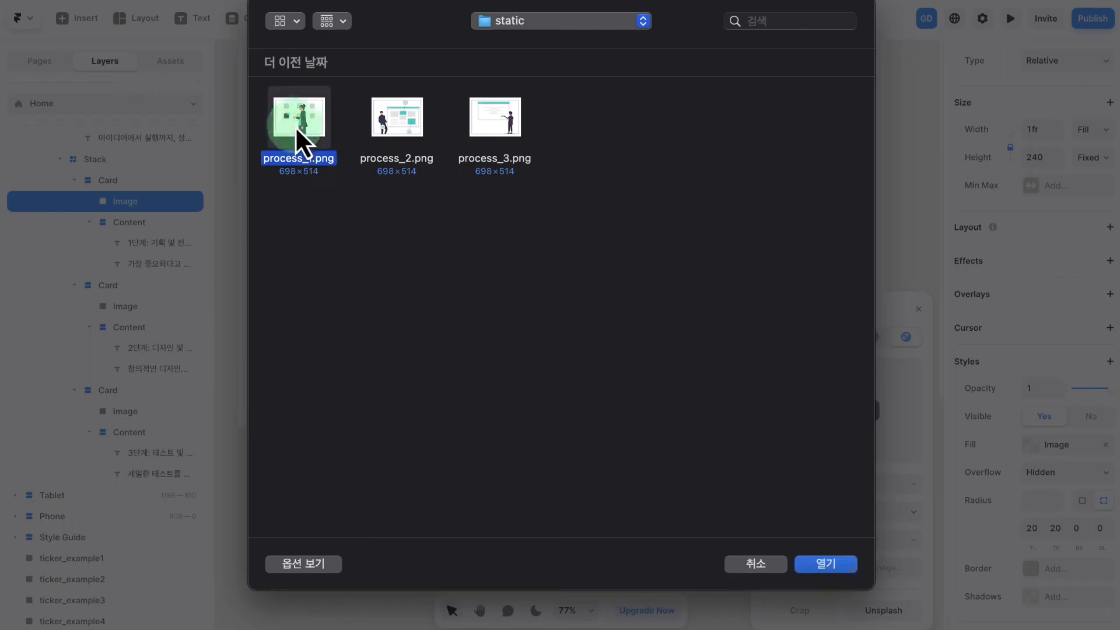
click(825, 563)
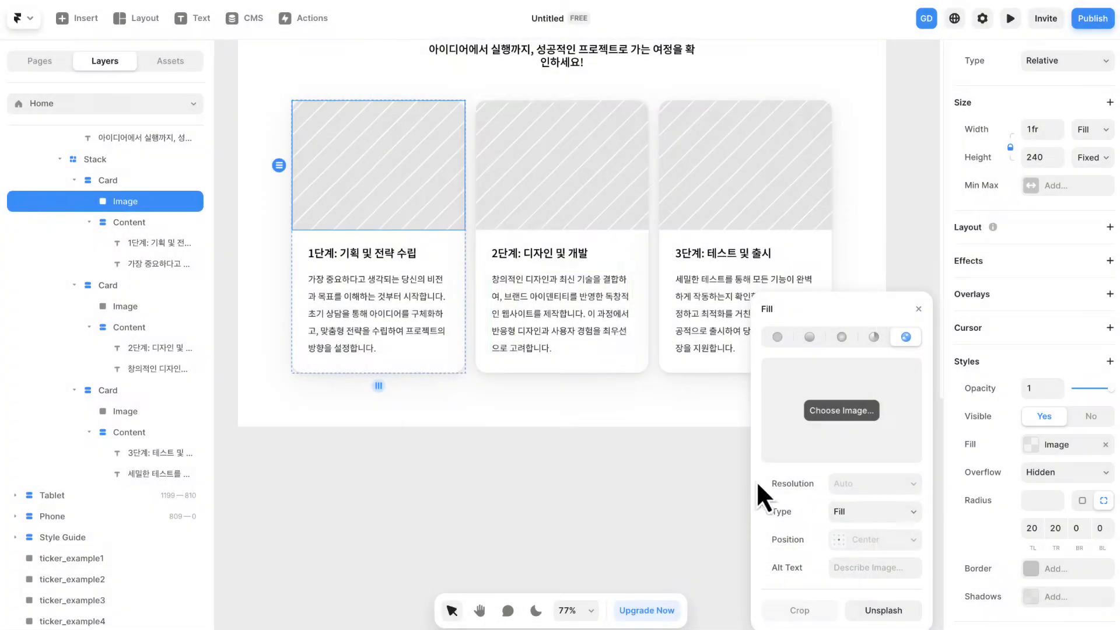
- Fill the second card's image area with process_2.png
click(559, 204)
click(840, 411)
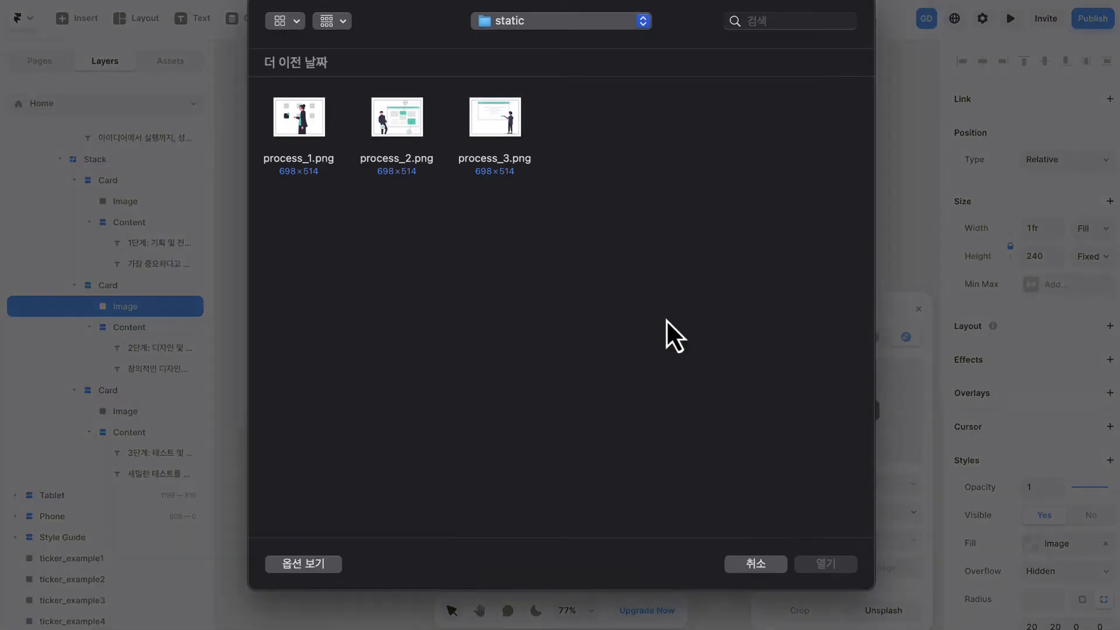
double_click(396, 129)
- Fill the third card's image area with process_3.png and close the fill settings
click(700, 190)
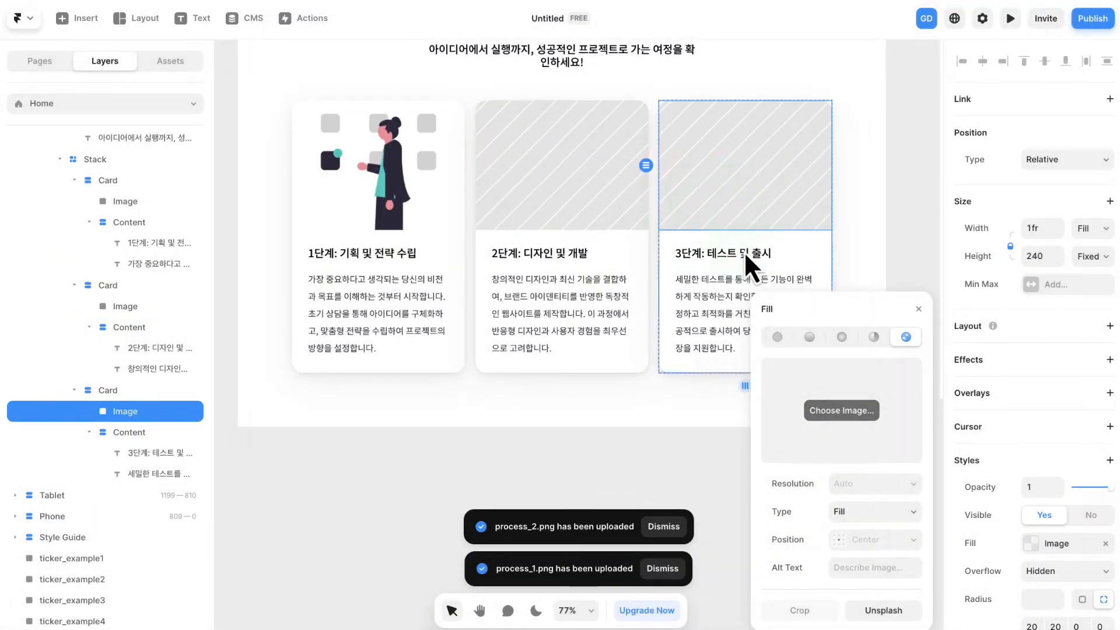
click(828, 415)
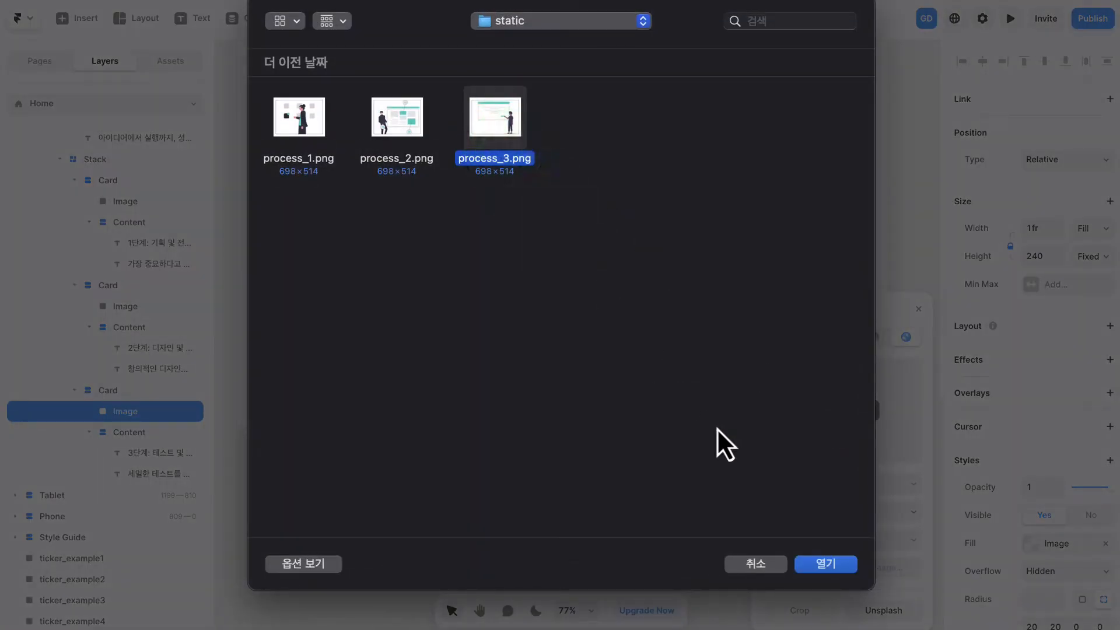
click(823, 563)
click(918, 318)
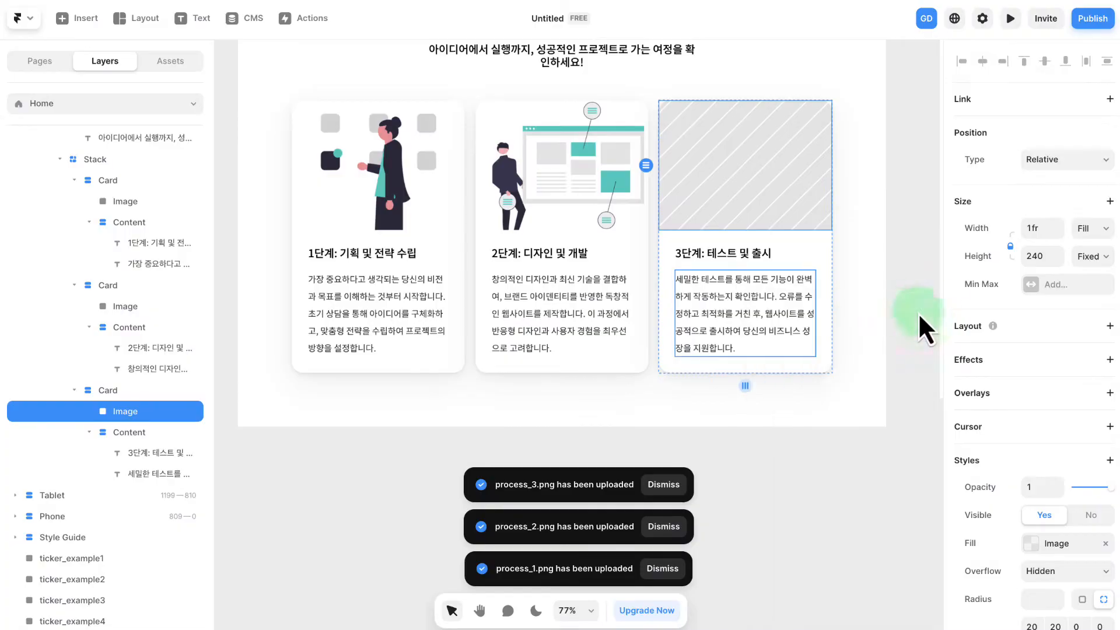
click(909, 294)
scroll(907, 277, up, 2)
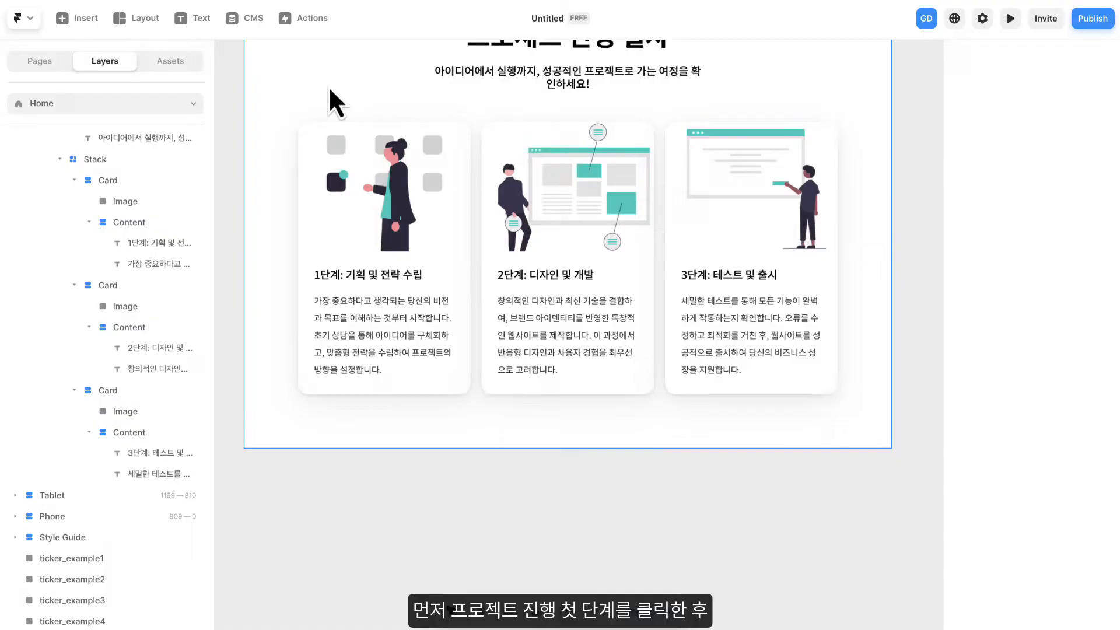
click(328, 176)
click(370, 219)
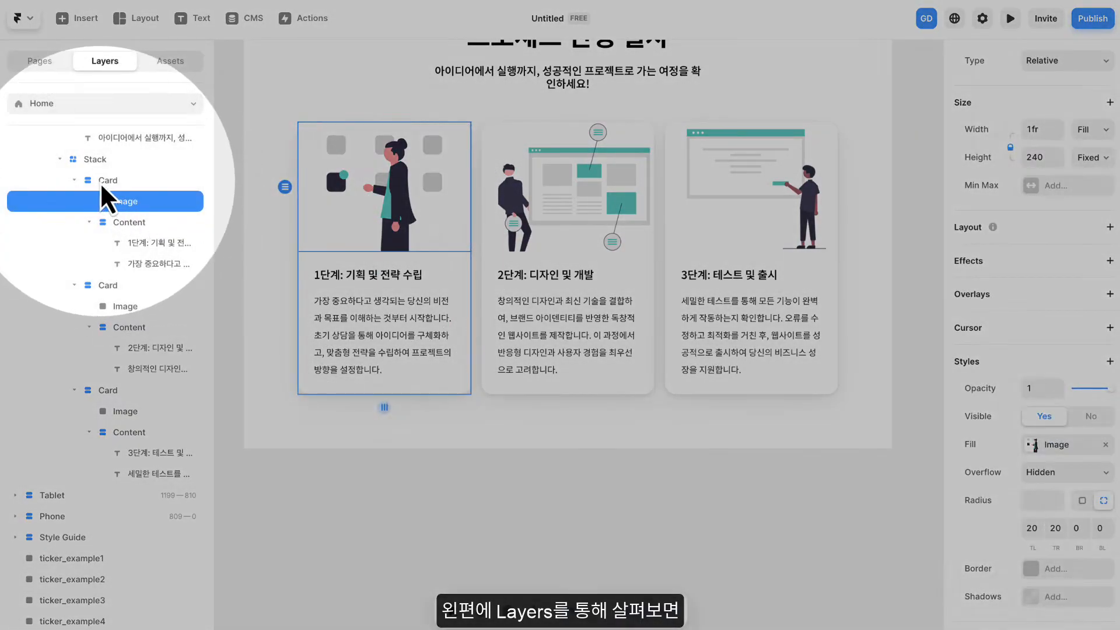
- Collapse the three card layers inside the Process Section's stack in the layer tree
click(101, 180)
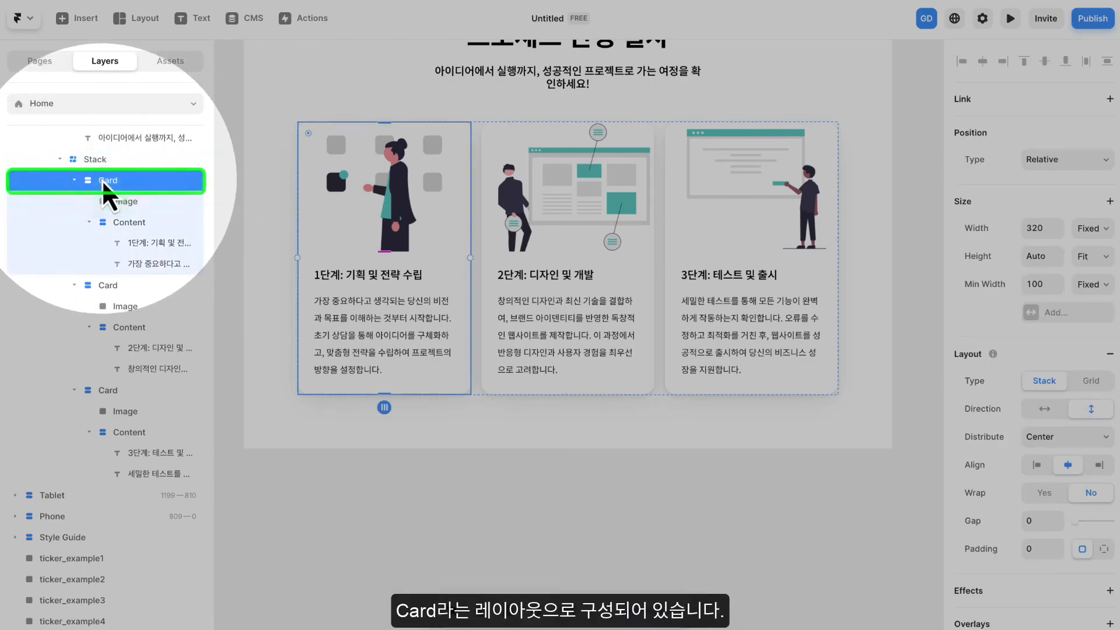
click(113, 284)
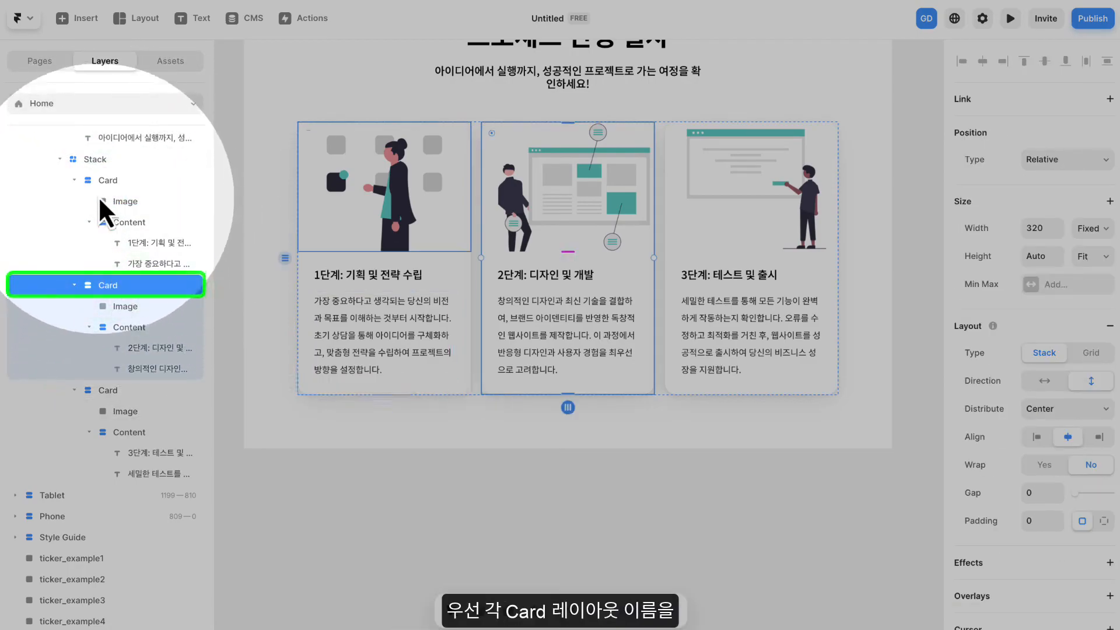
click(83, 178)
click(74, 180)
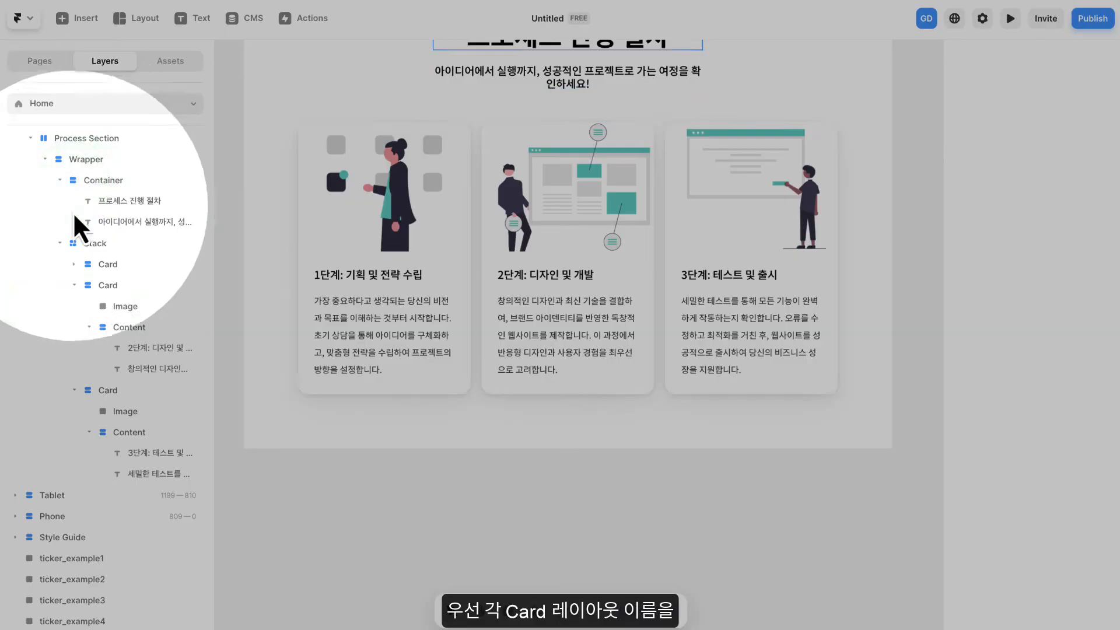
click(74, 285)
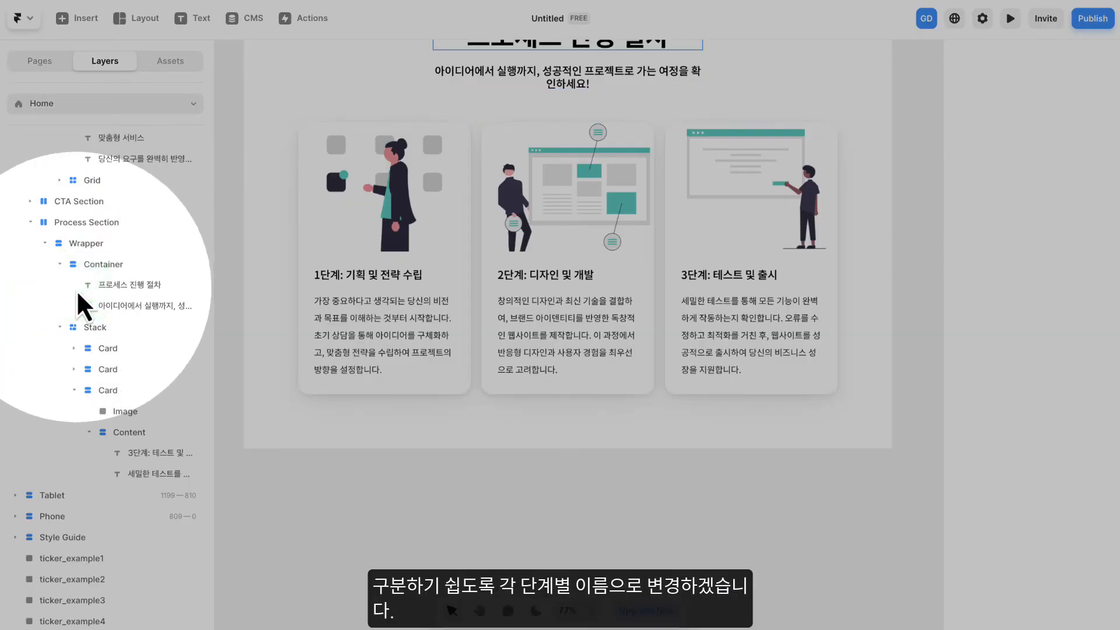
click(74, 389)
- Rename the first card layer as "1단계: 기획 및 전략 수립"
click(114, 431)
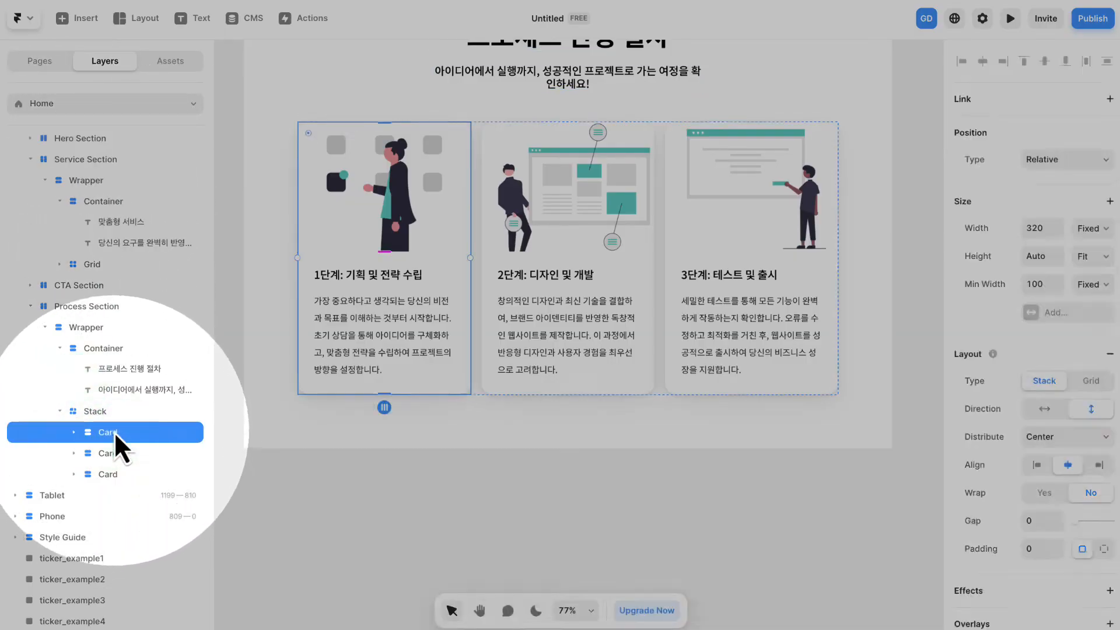
double_click(114, 431)
text(1단계: 기획 및 전략 수립)
key(Tab)
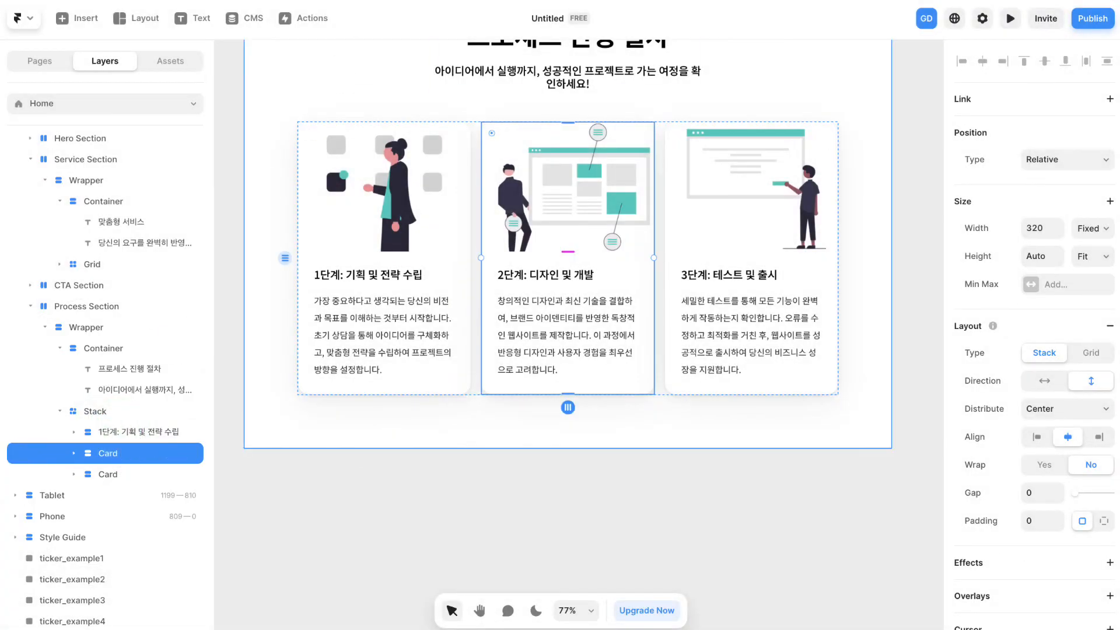
- Rename the second card layer as "2단계: 디자인 및 개발"
double_click(110, 453)
text(2다)
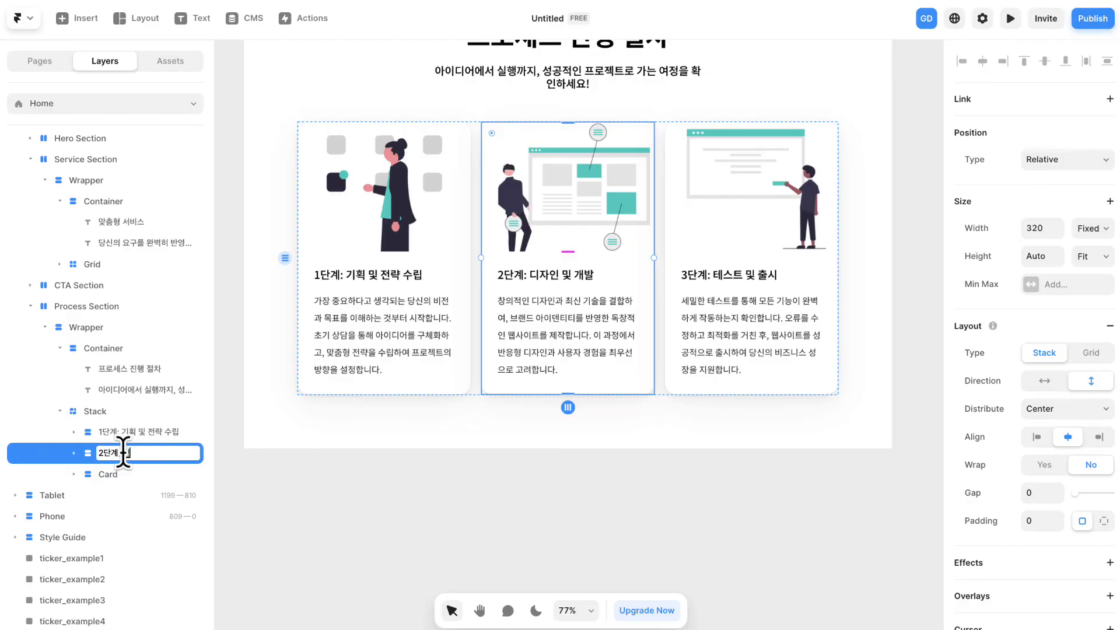
key(Return)
click(74, 453)
- Rename the third card layer as "3단계: 테스트 및 출시"
double_click(110, 473)
text(3단계: 테스트 및 출시)
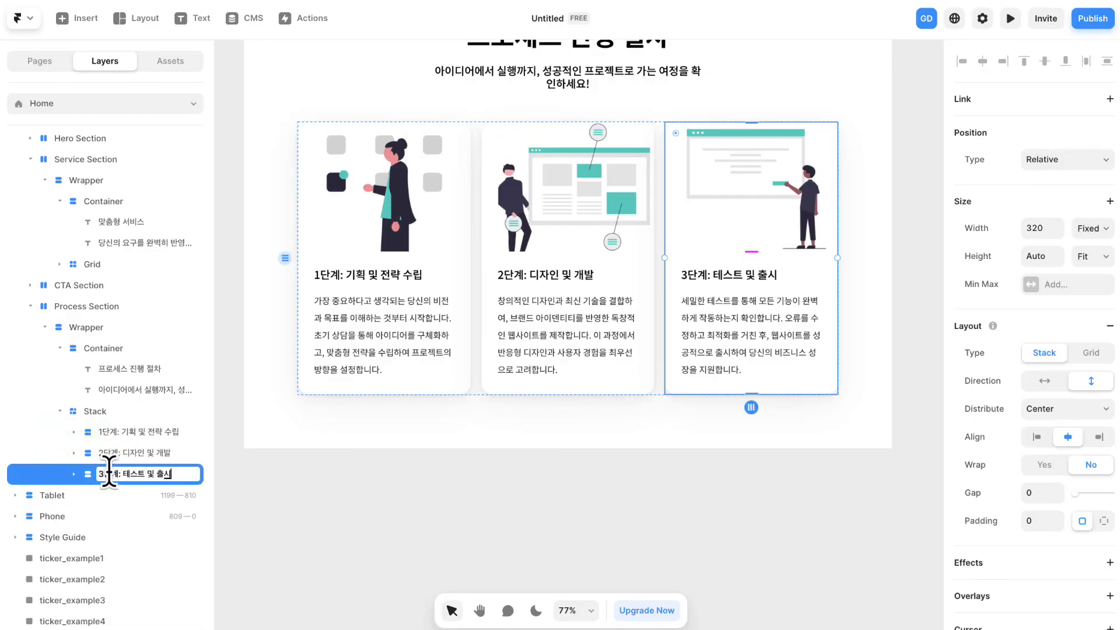
key(Return)
click(74, 473)
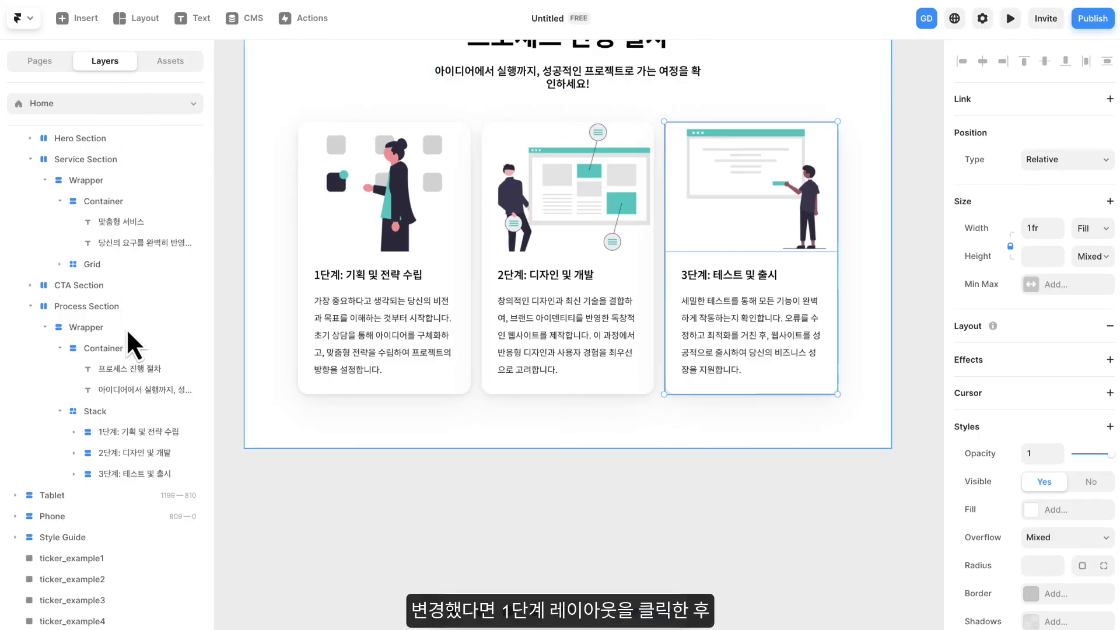
- Add a Scroll Transform effect to the 1단계 card and set its trigger to Layer in View
click(138, 432)
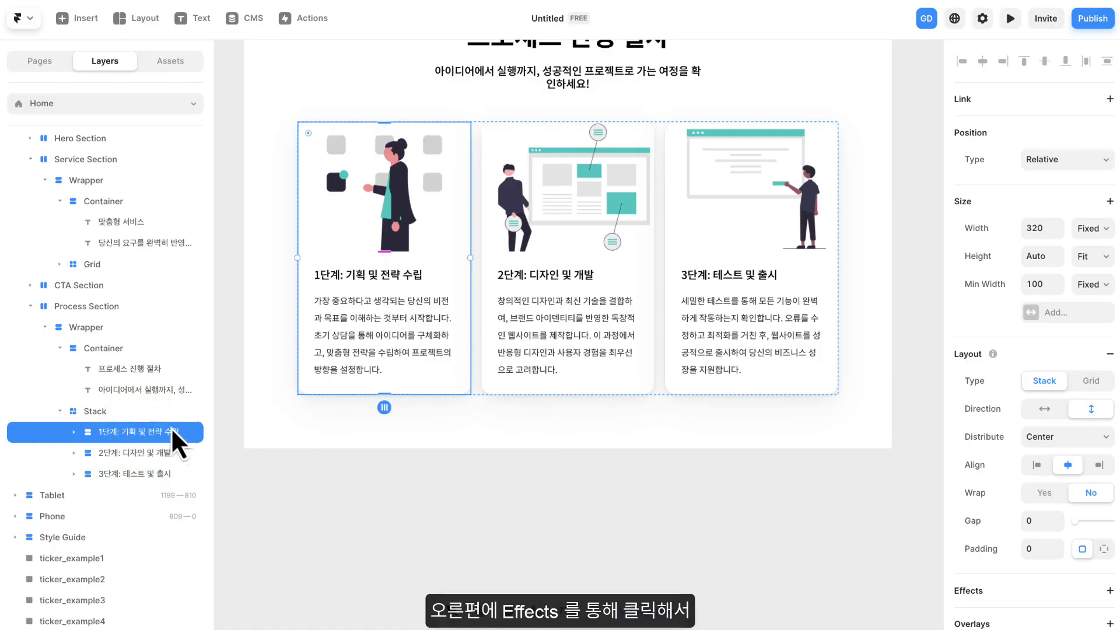
scroll(999, 409, down, 3)
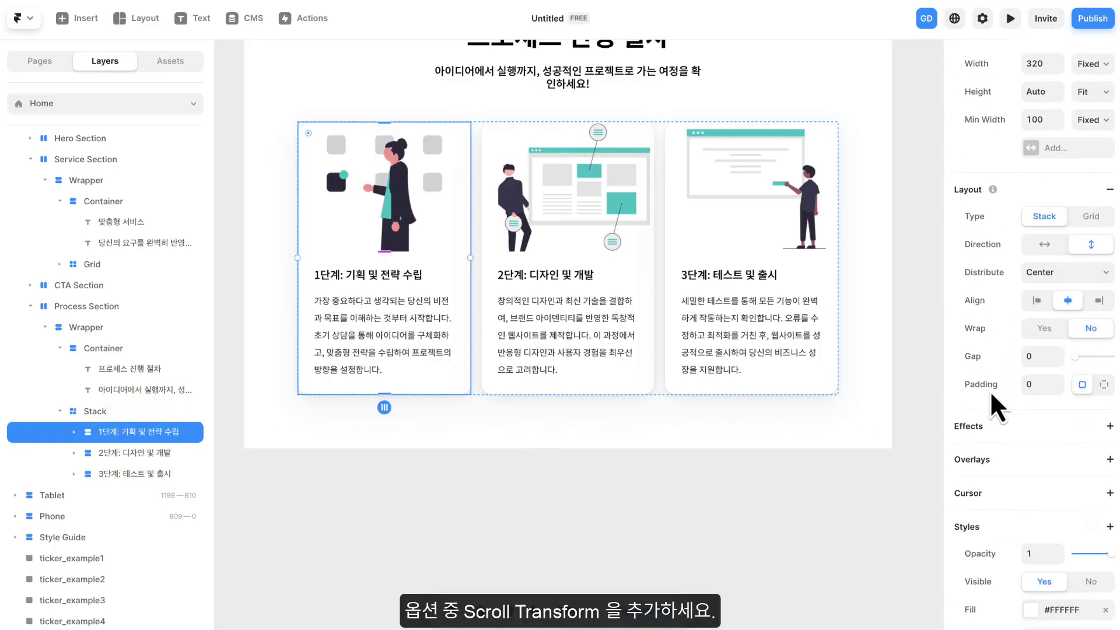
scroll(989, 390, down, 1)
click(1024, 357)
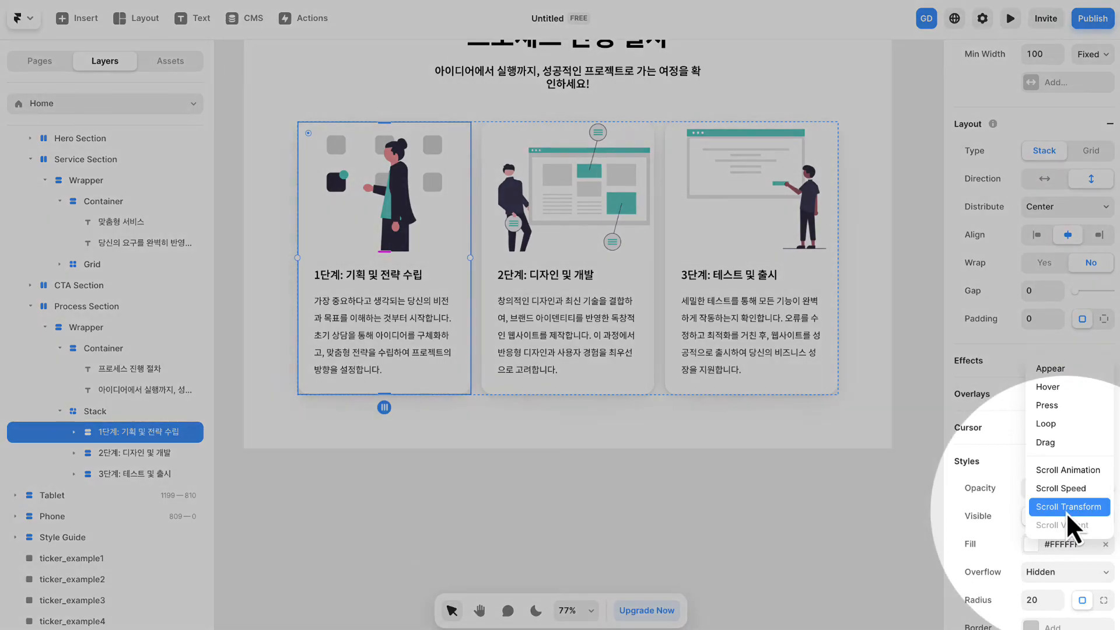
click(1065, 508)
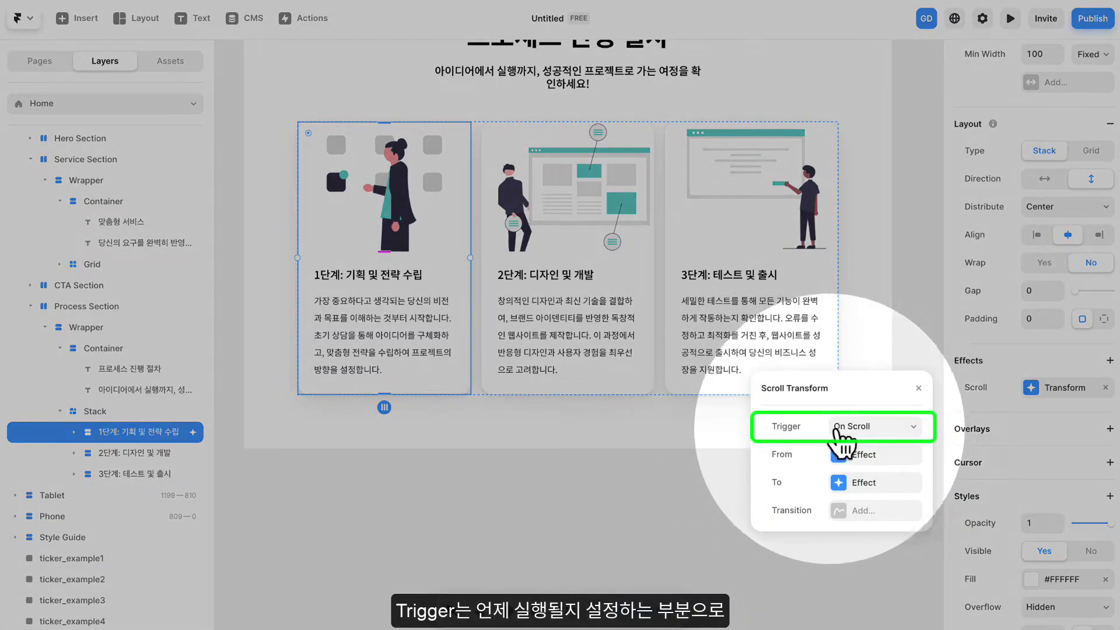
click(850, 432)
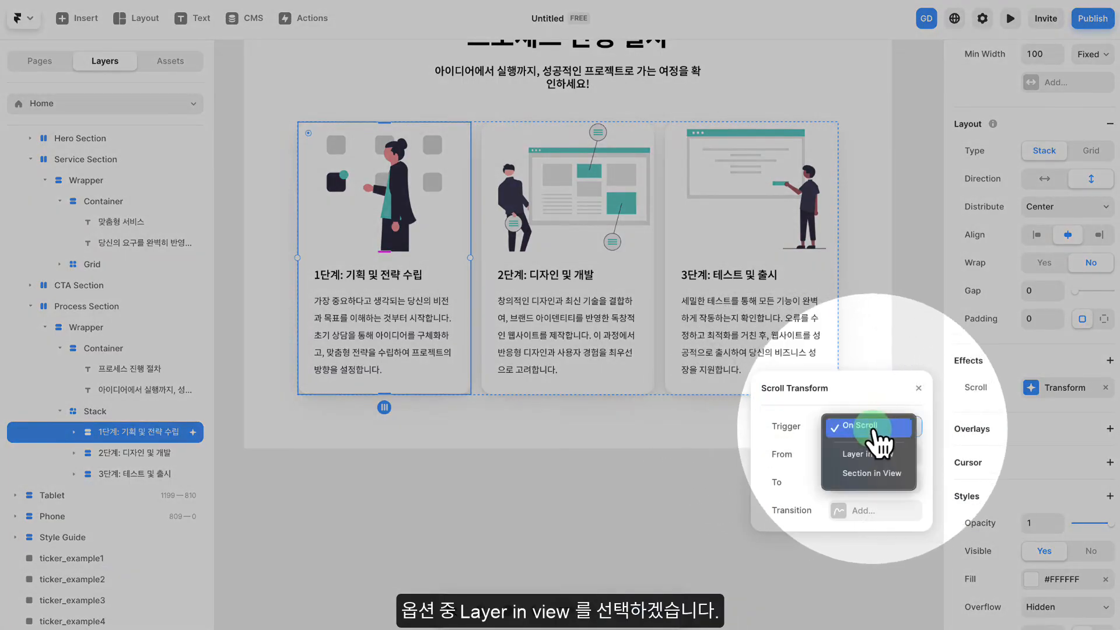
click(874, 455)
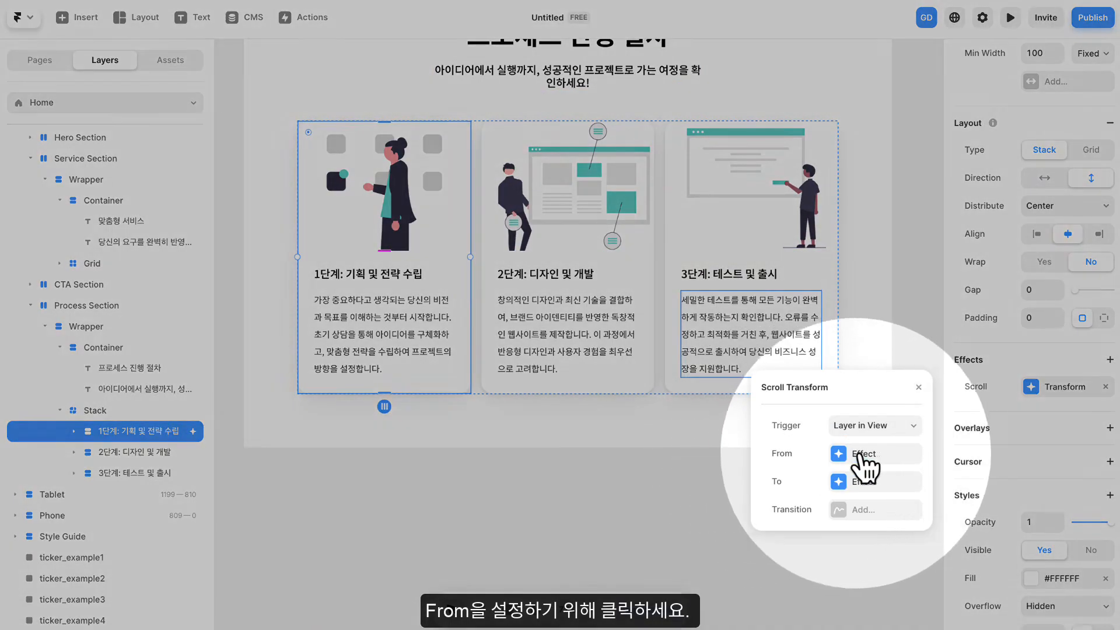
- Set the scroll effect's From state to opacity 0.2, scale 1 and X offset -200
click(861, 455)
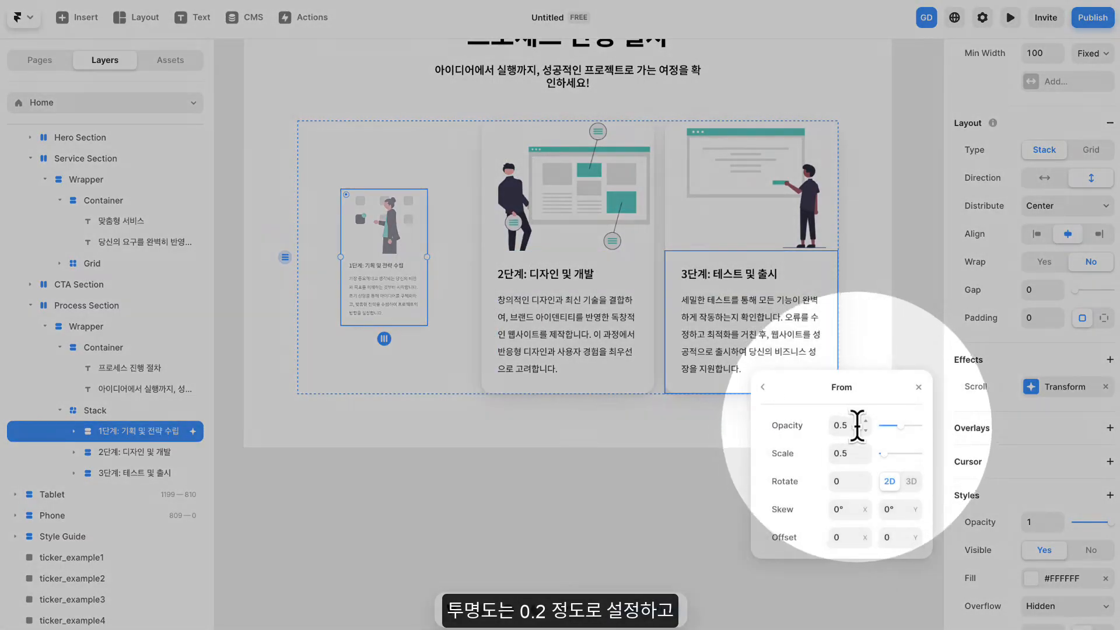
click(866, 430)
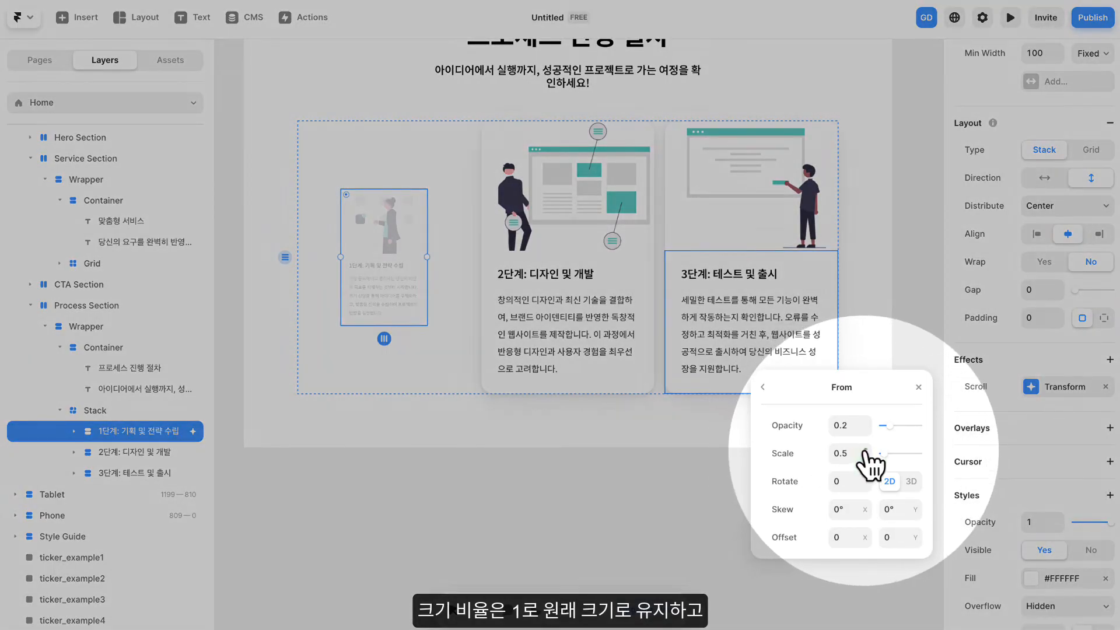
click(865, 451)
click(864, 451)
click(864, 451)
click(864, 451)
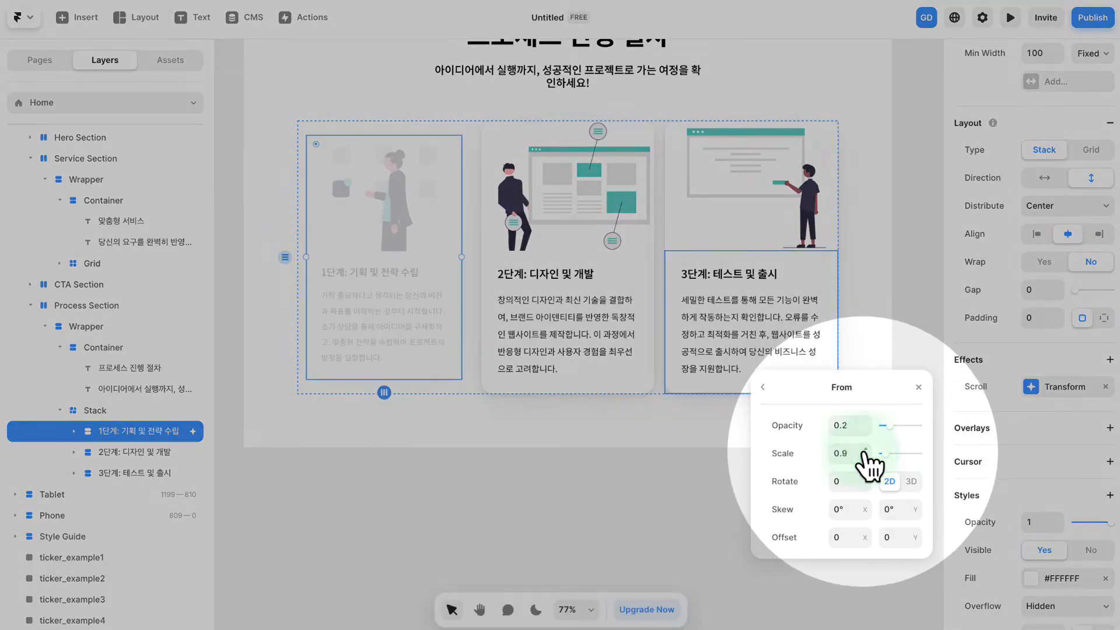
click(865, 451)
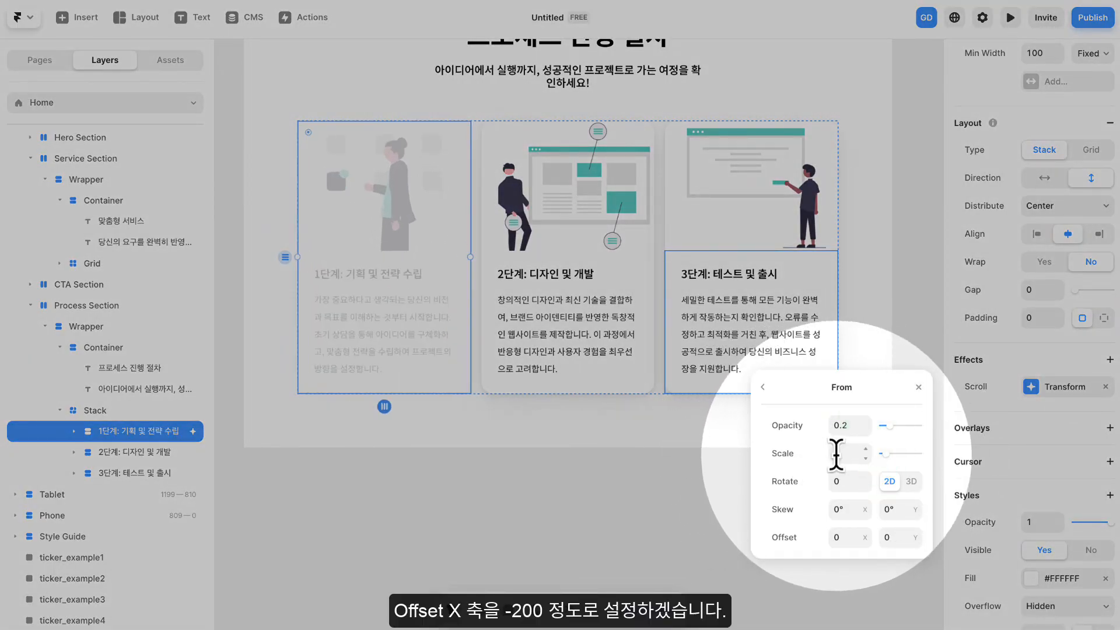
click(844, 532)
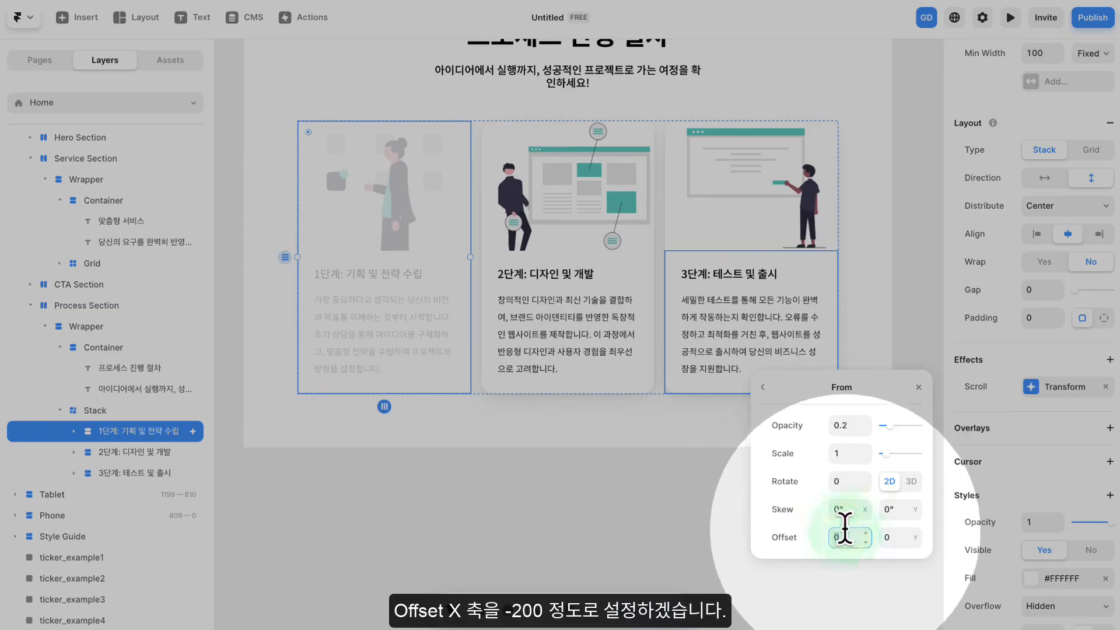
text(-200)
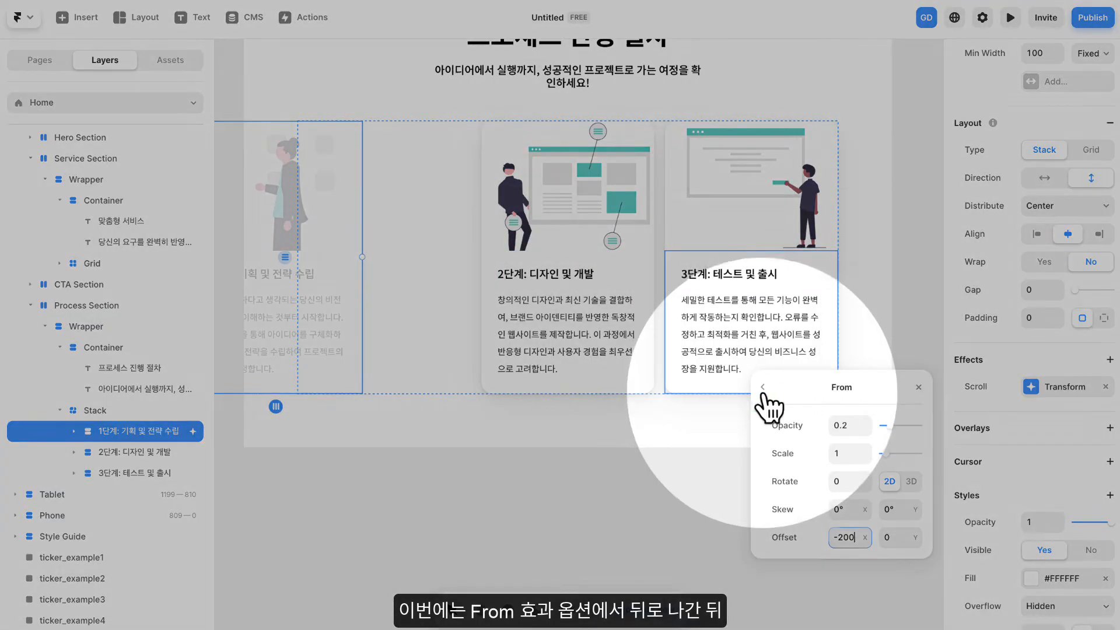
click(761, 388)
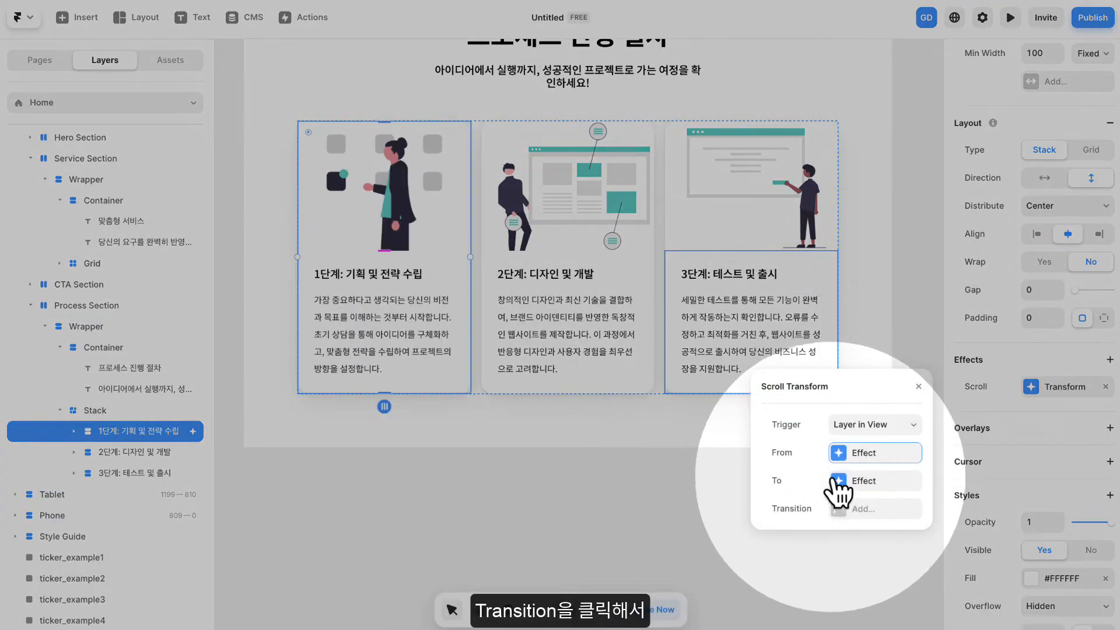
- Give the scroll effect a Spring transition with stiffness 200 and damping 15, and close the effect settings
click(871, 510)
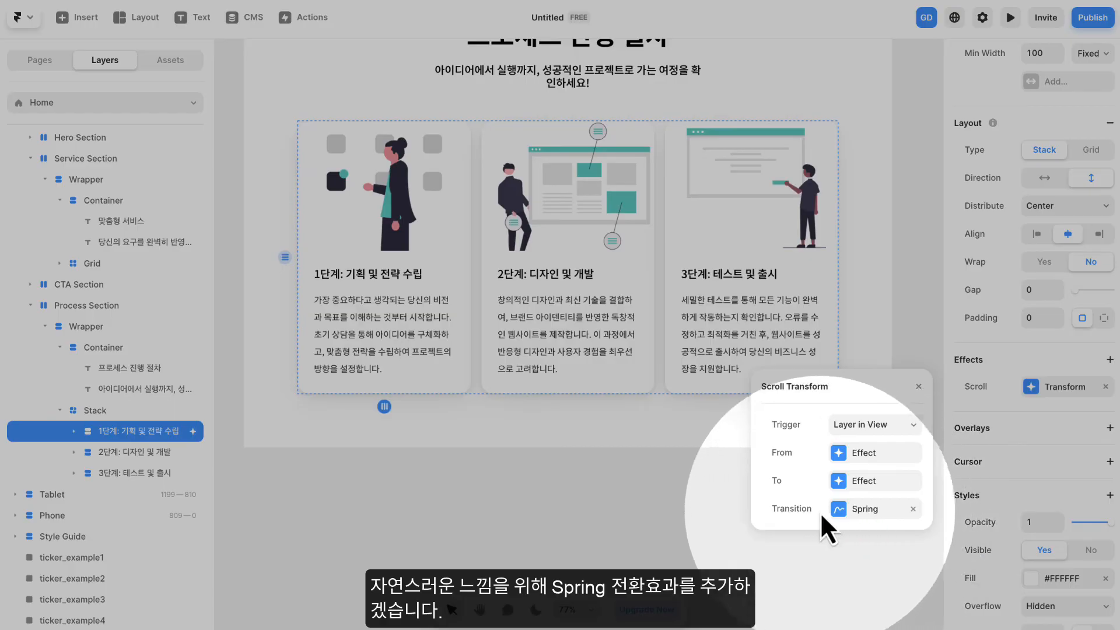
click(865, 509)
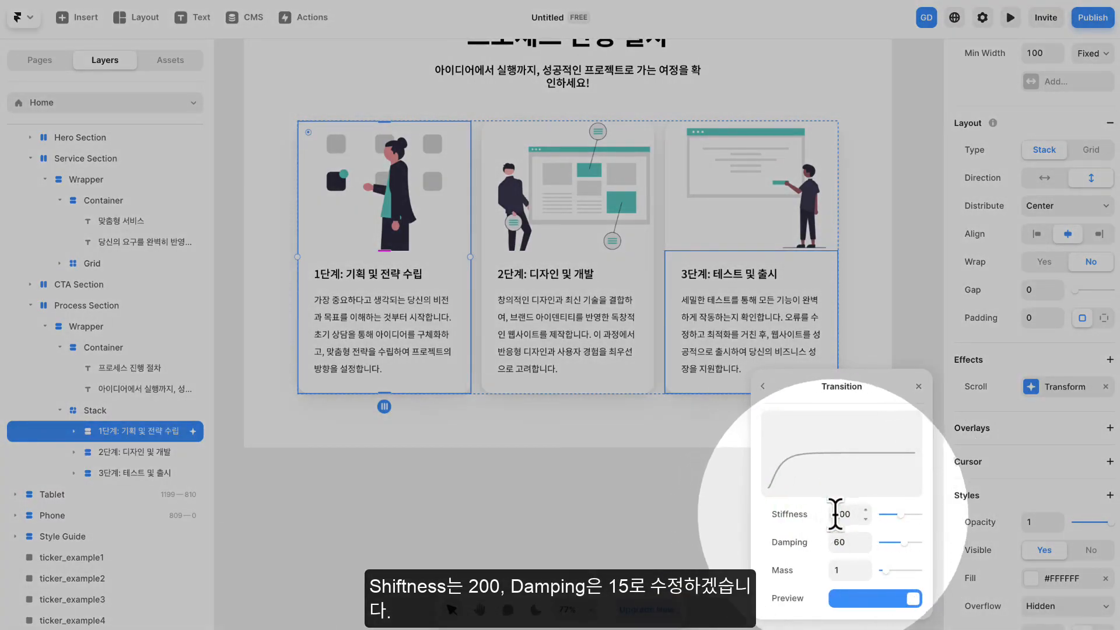
click(841, 513)
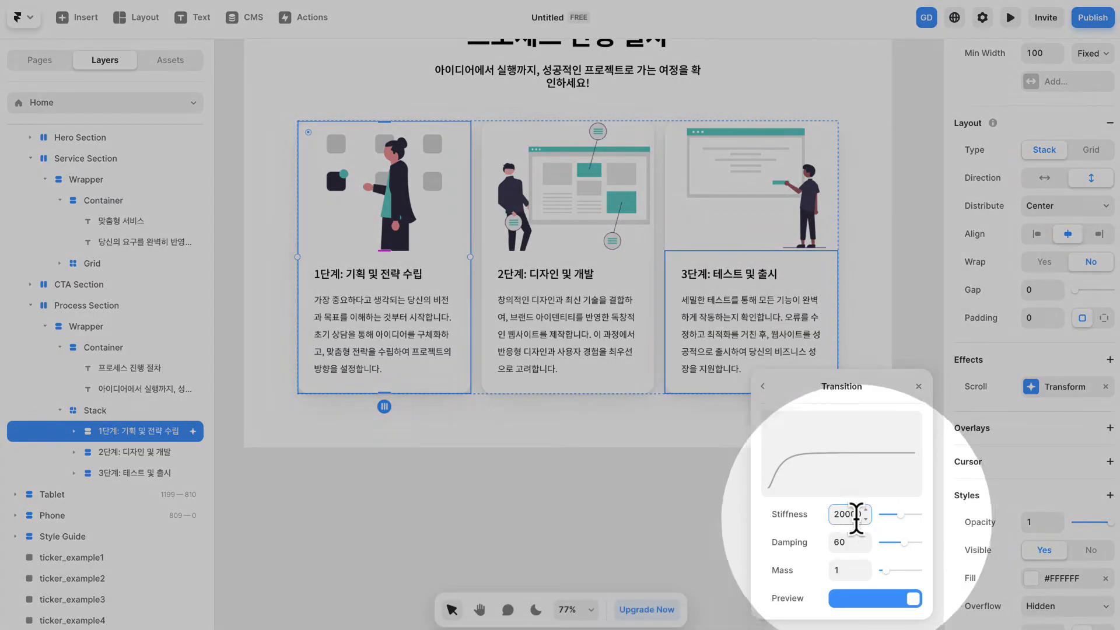
double_click(855, 516)
text(200)
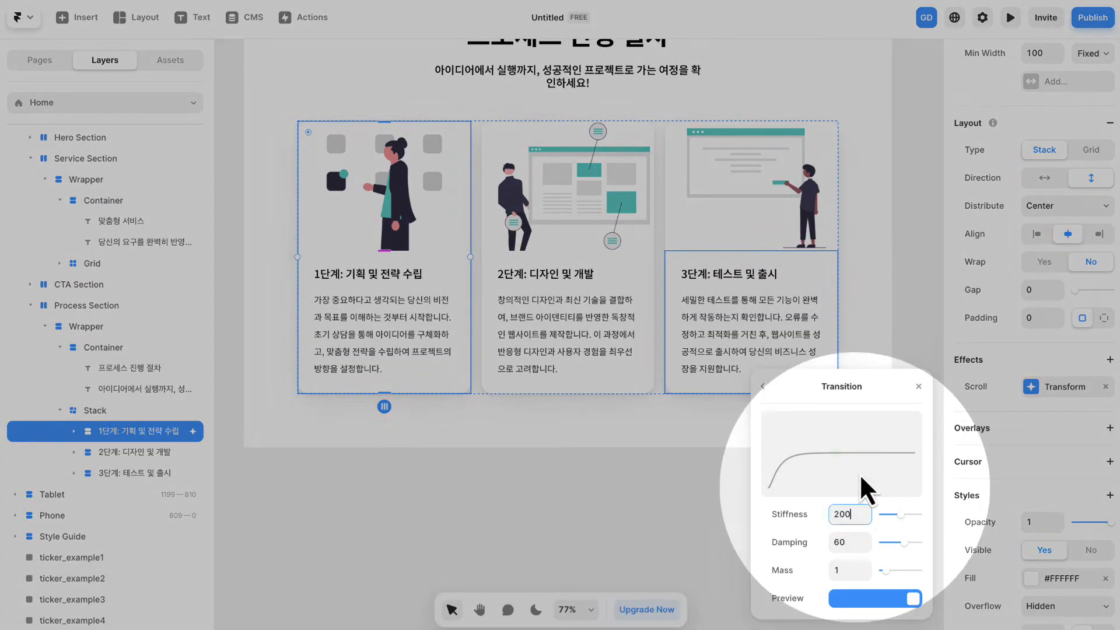
click(857, 541)
text(15)
key(Return)
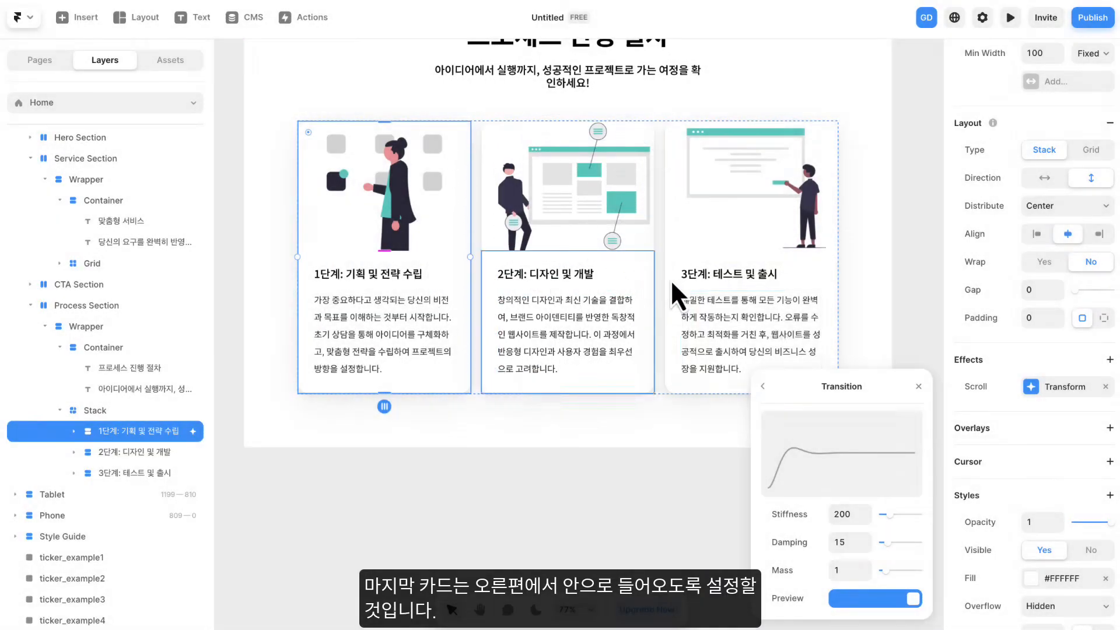
click(918, 386)
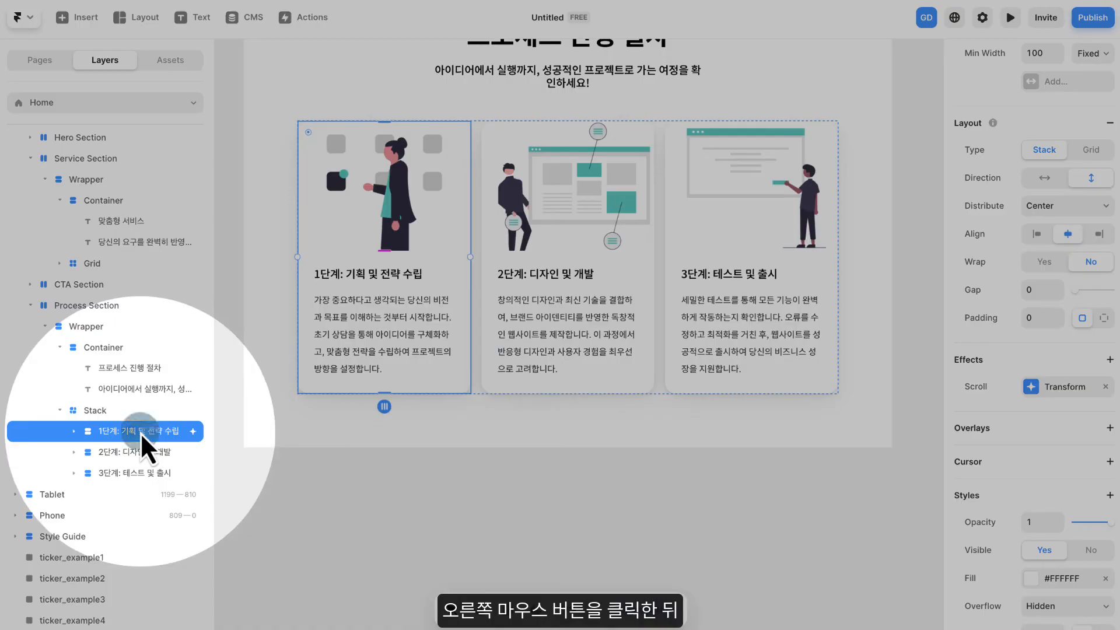
- Copy the effects of the 1단계 card
right_click(142, 436)
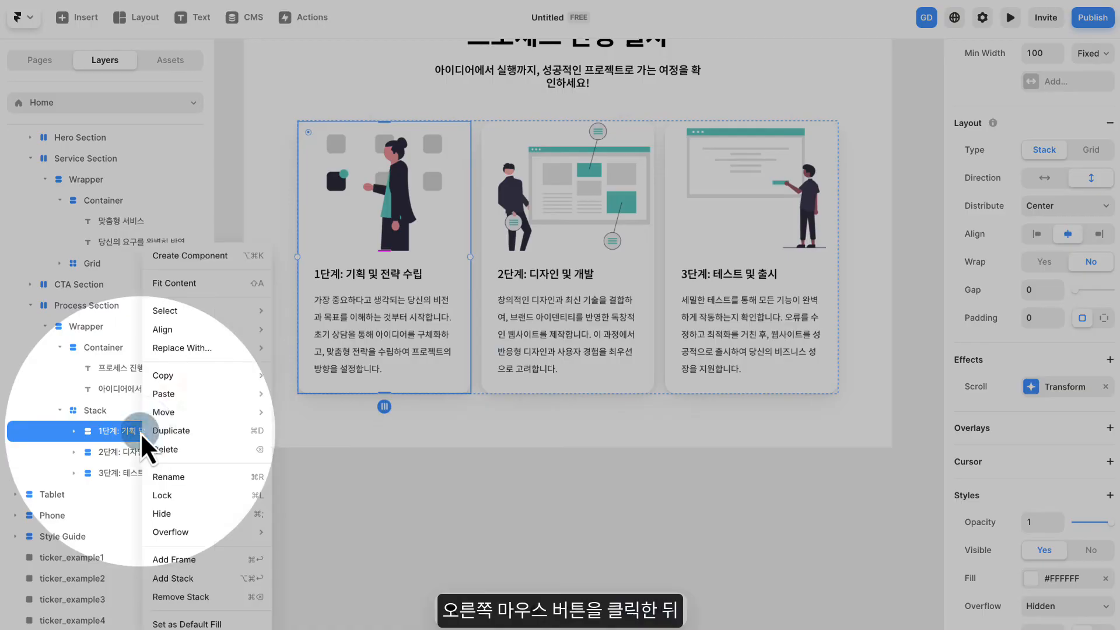
mouse_move(169, 376)
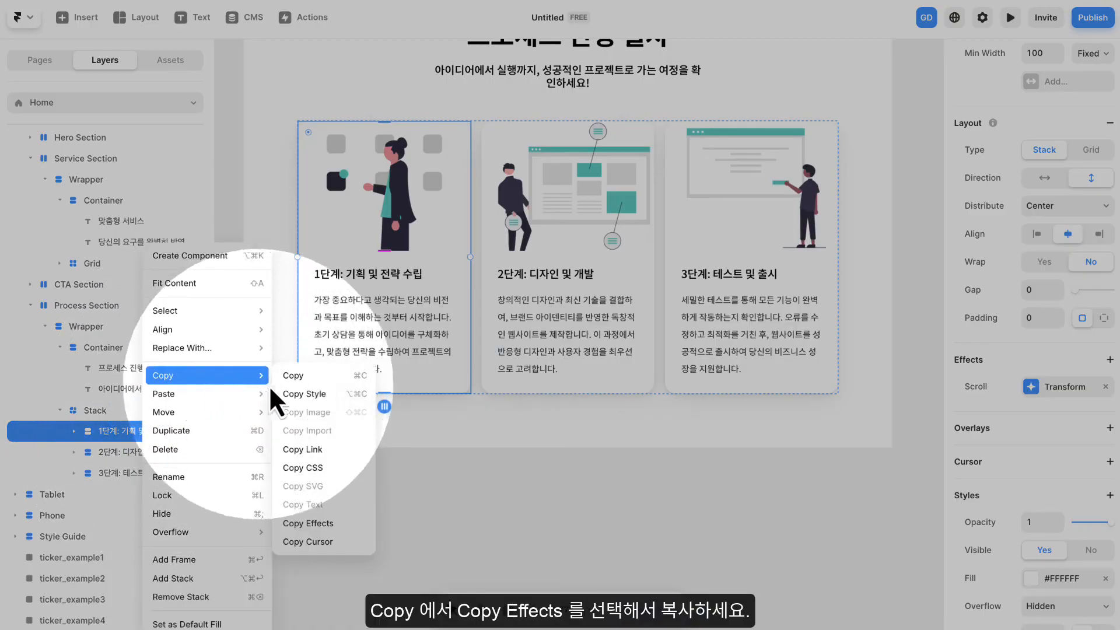
click(314, 525)
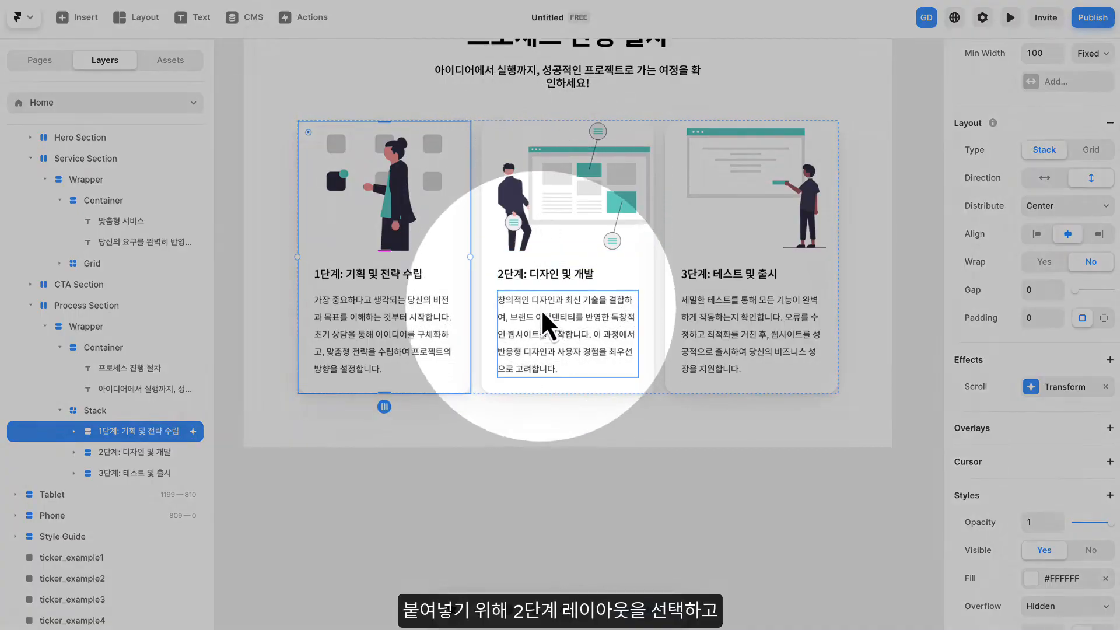
- Paste the copied effects onto the 2단계 card's outer frame in the Process Section
click(506, 330)
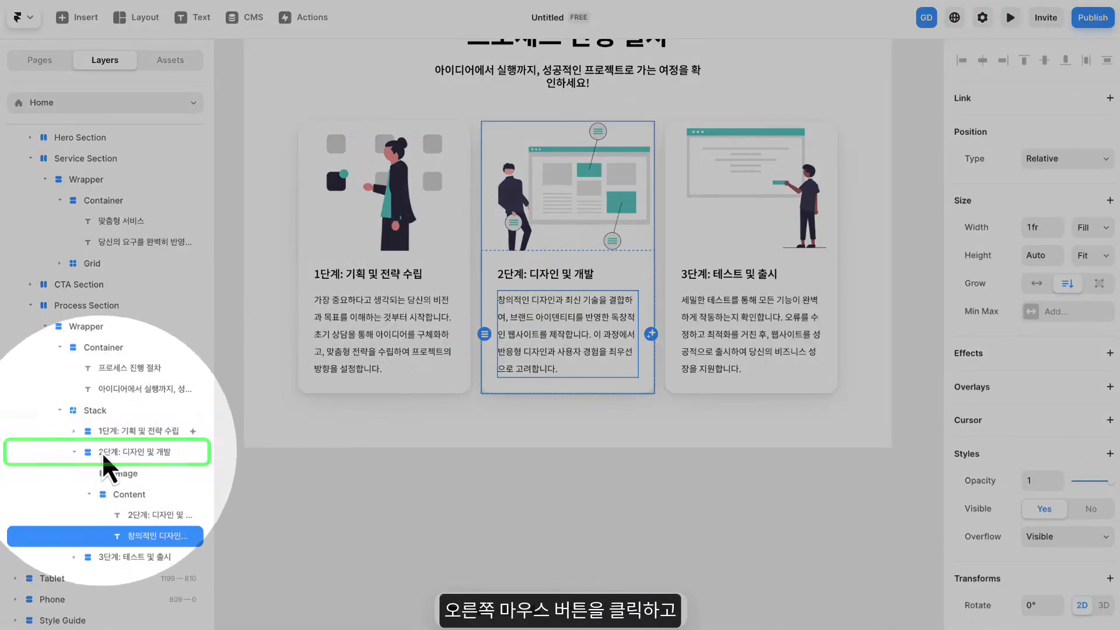
click(120, 454)
right_click(123, 458)
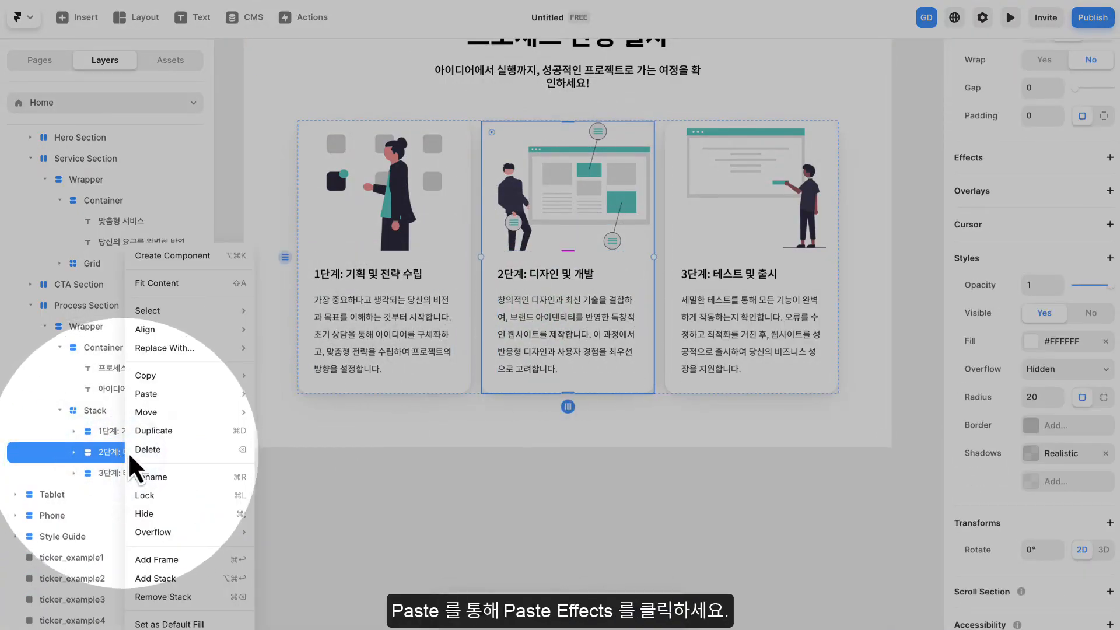
mouse_move(186, 394)
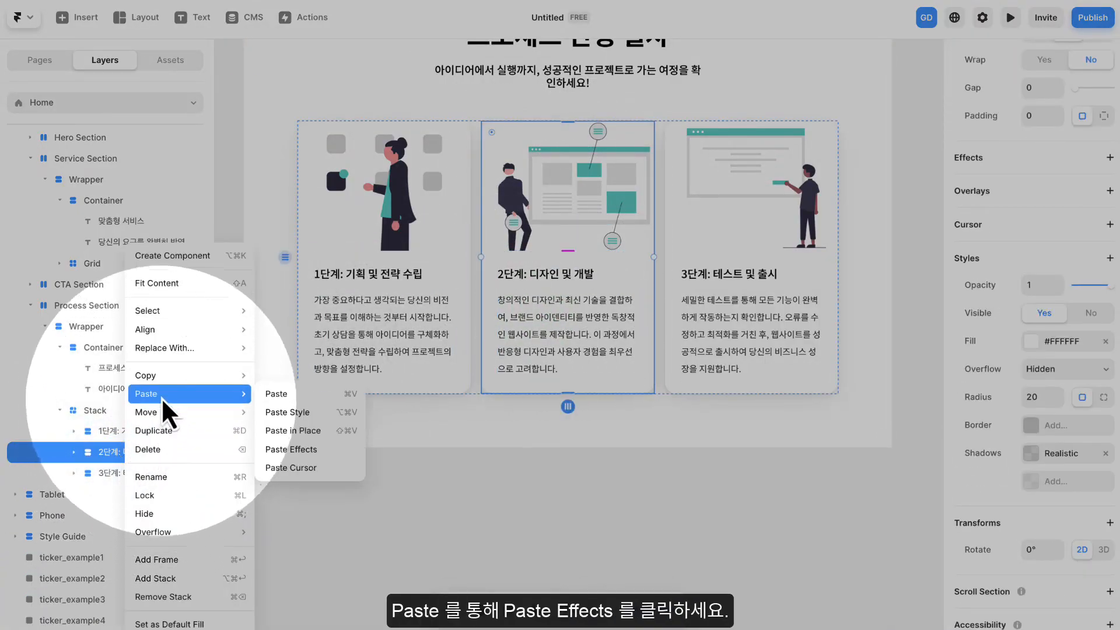
click(305, 450)
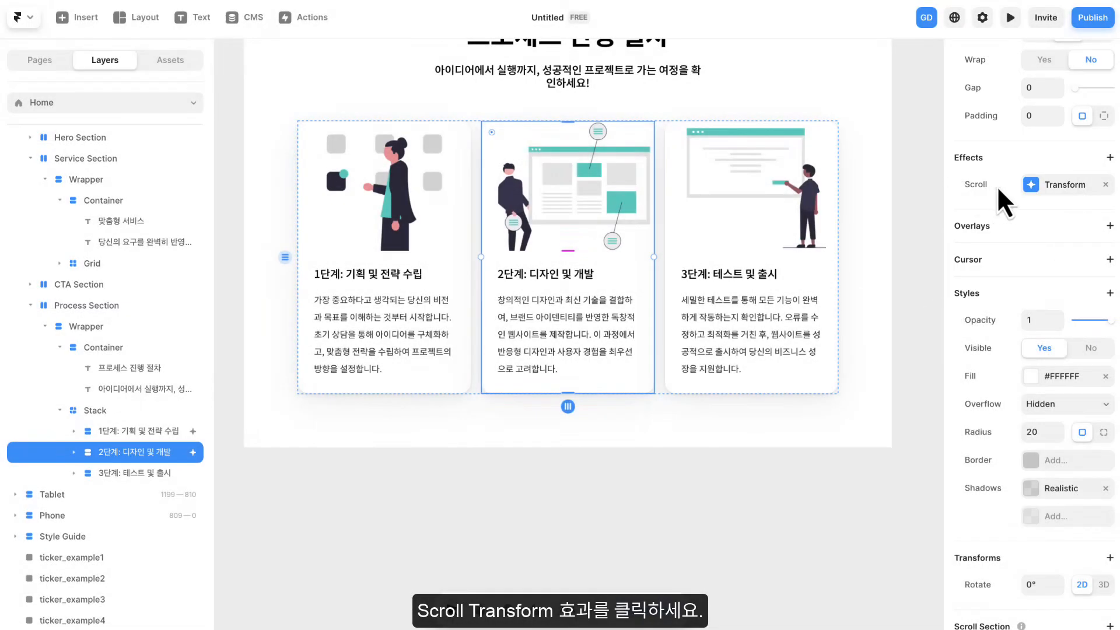
- Set the From offset of the 2단계 card's Scroll Transform to X 0 and Y 200, and close the effect settings
click(1065, 187)
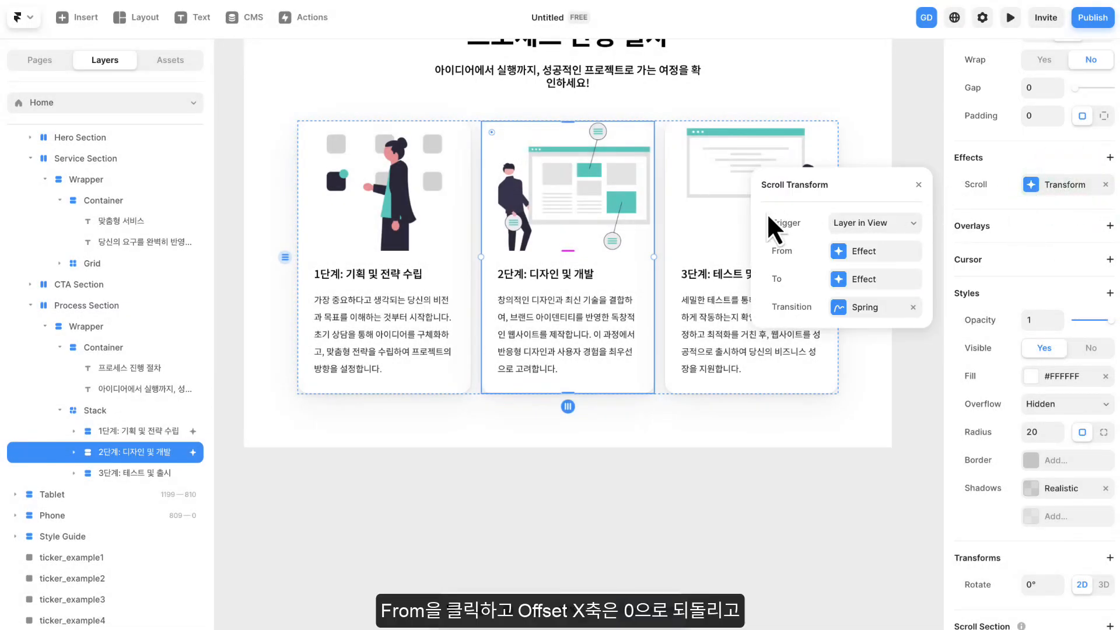
click(866, 252)
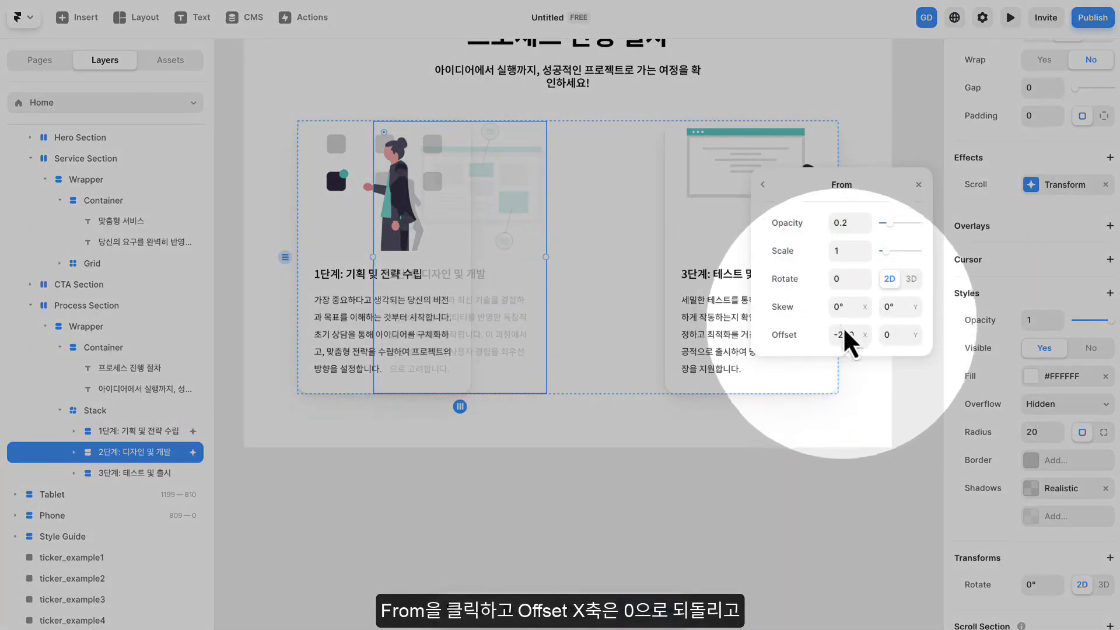
click(857, 335)
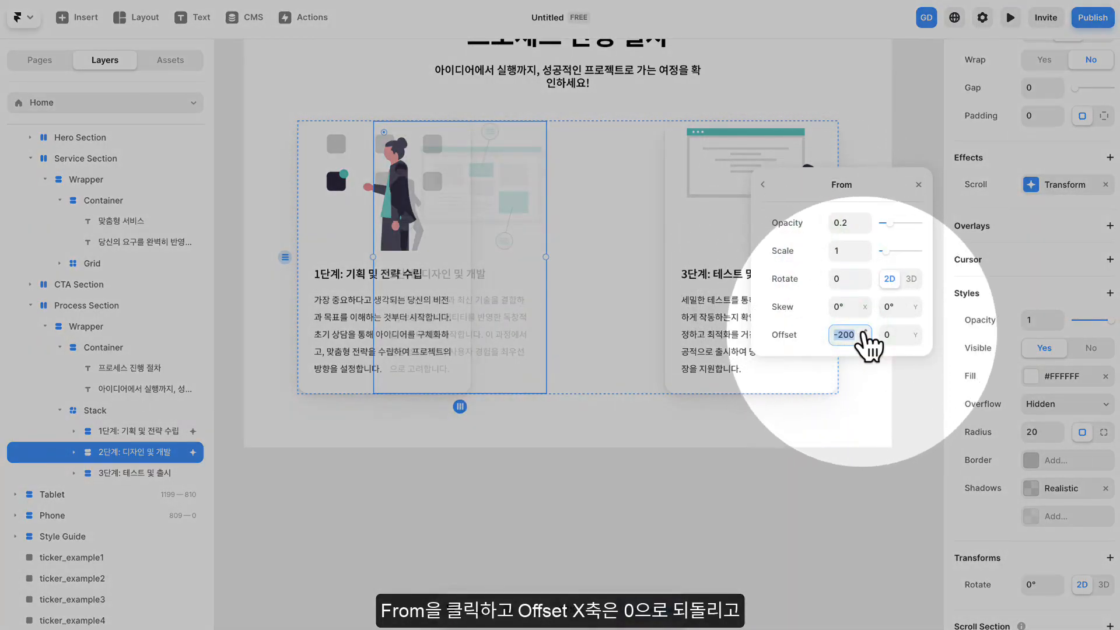
text(0)
click(895, 334)
text(200)
click(818, 345)
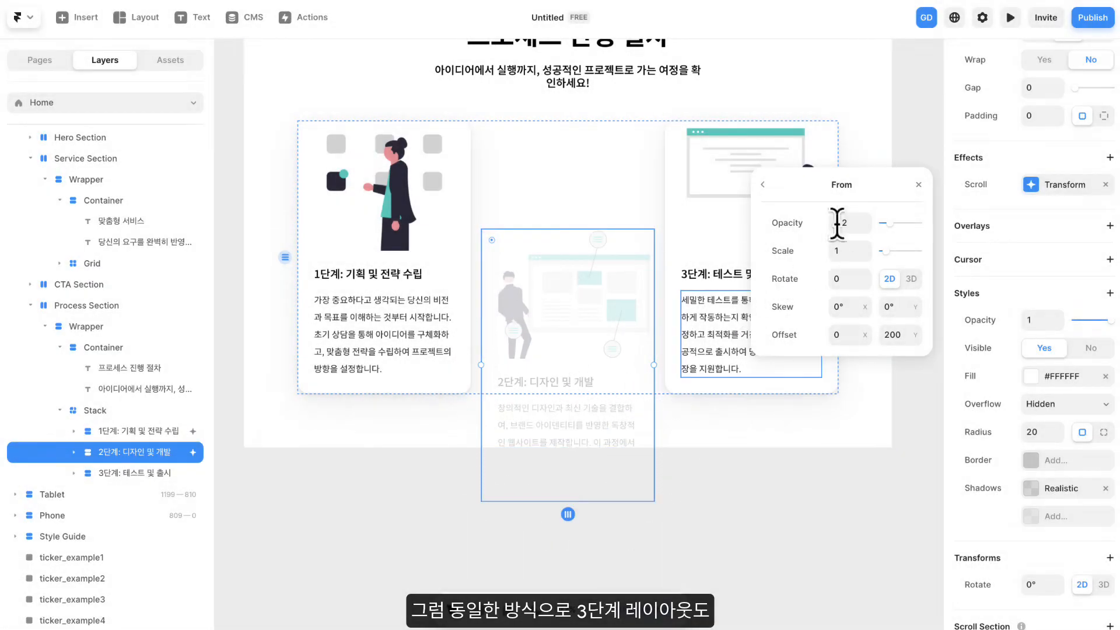
click(919, 183)
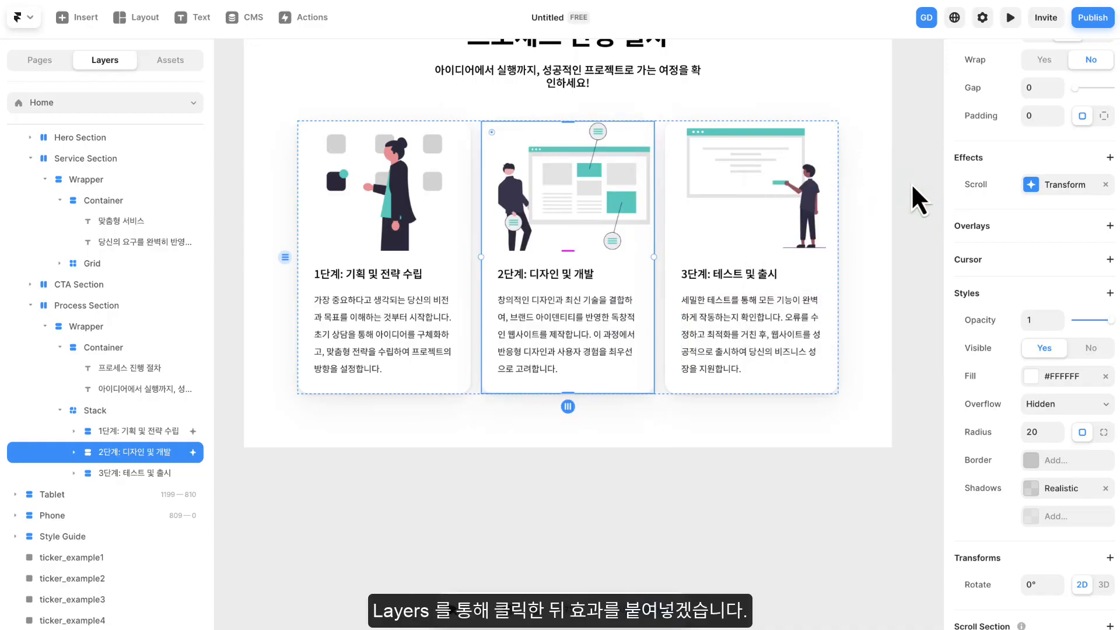
- Paste the copied effects onto the 3단계 card's outer frame
click(729, 242)
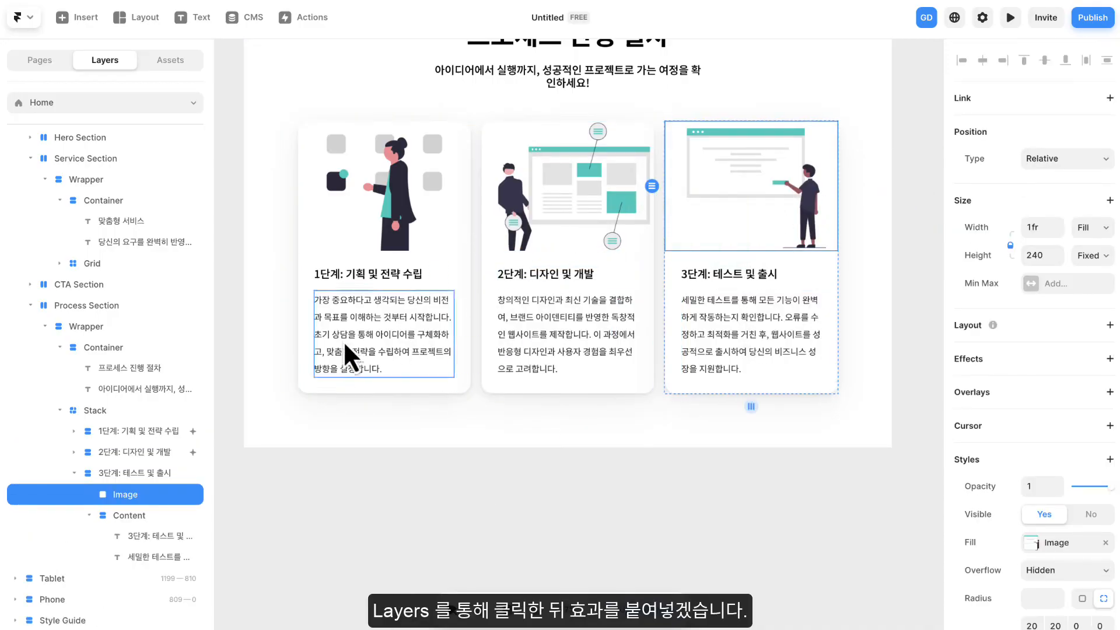
right_click(124, 475)
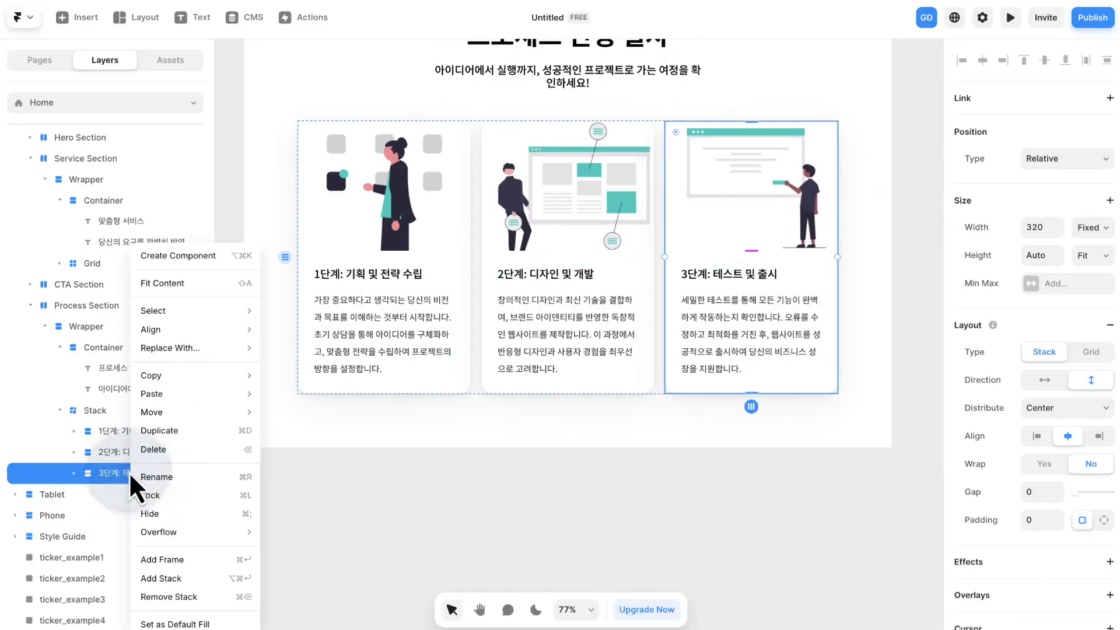
mouse_move(200, 394)
click(315, 449)
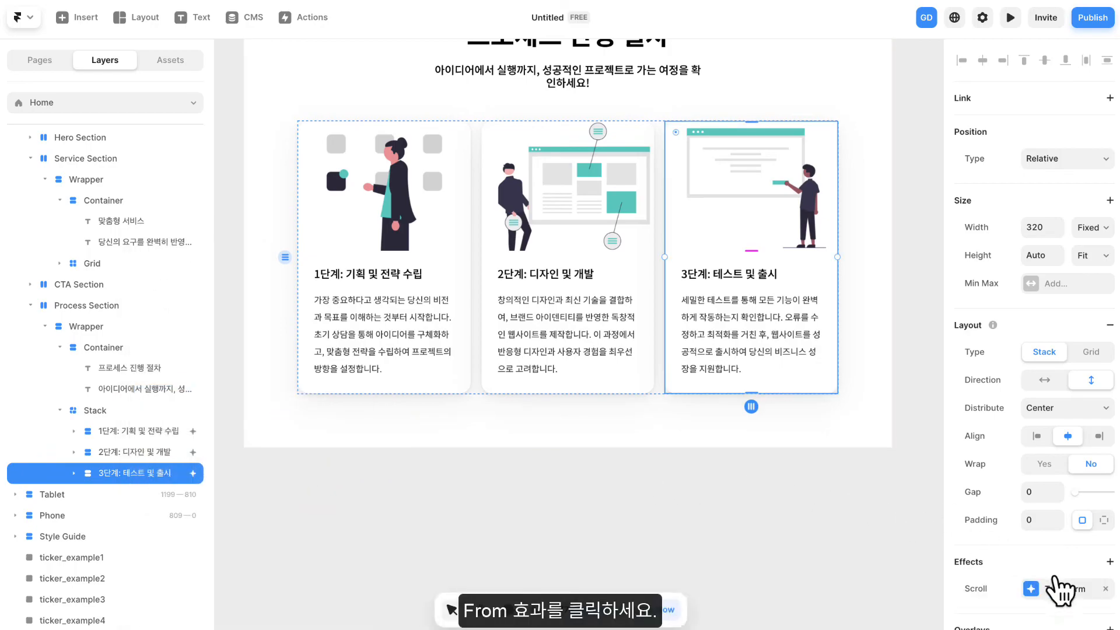
- Set the From X offset of the 3단계 card's Scroll Transform to 200, and close the effect settings
click(1064, 590)
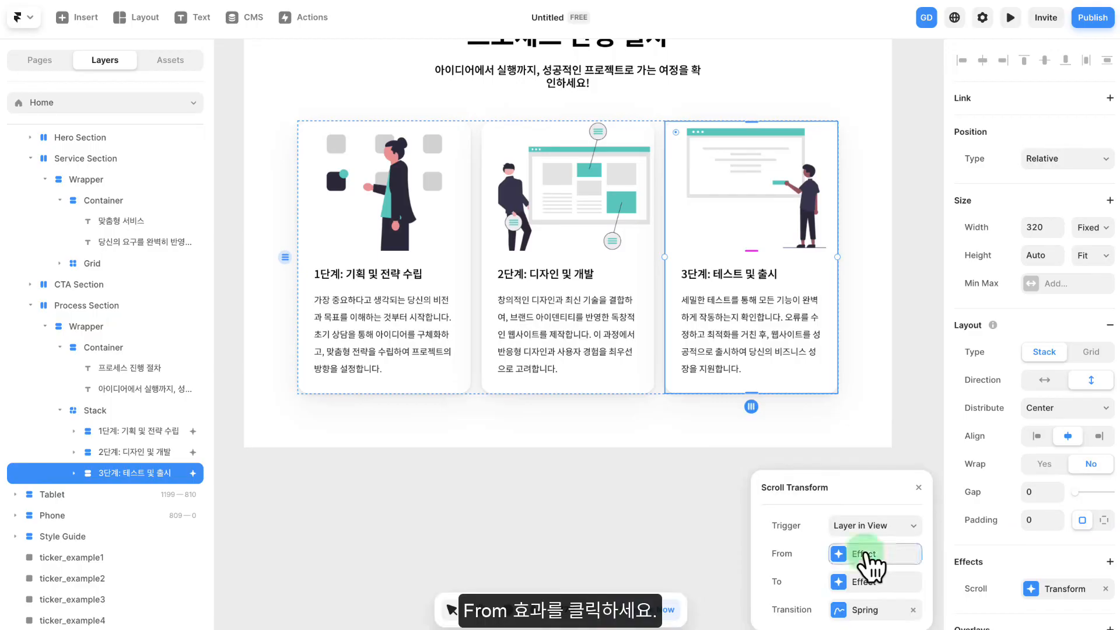
click(868, 556)
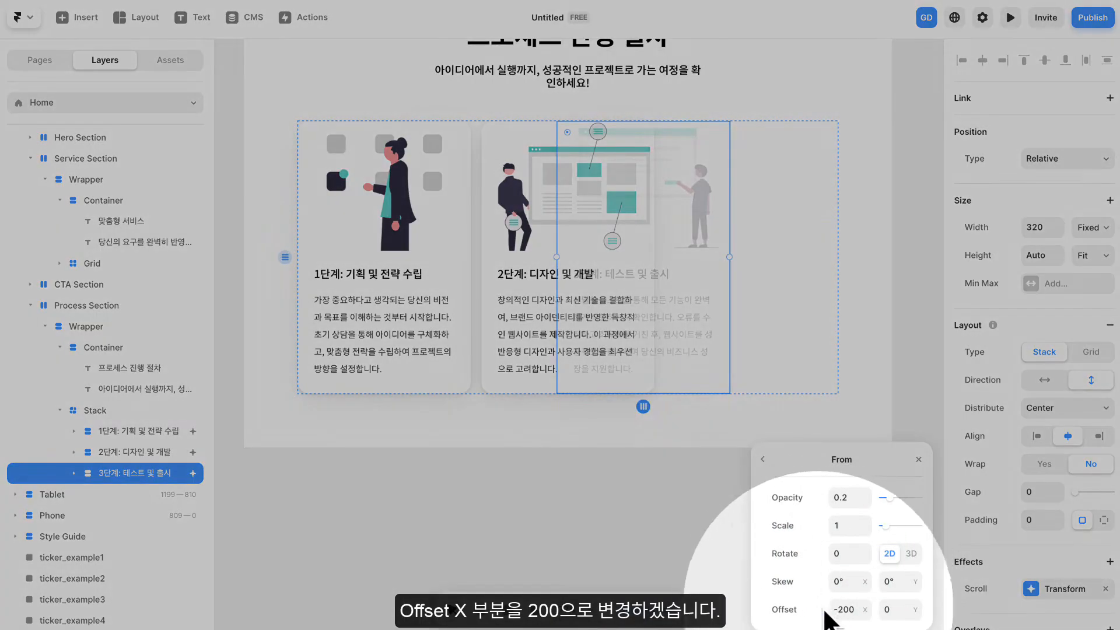
click(850, 607)
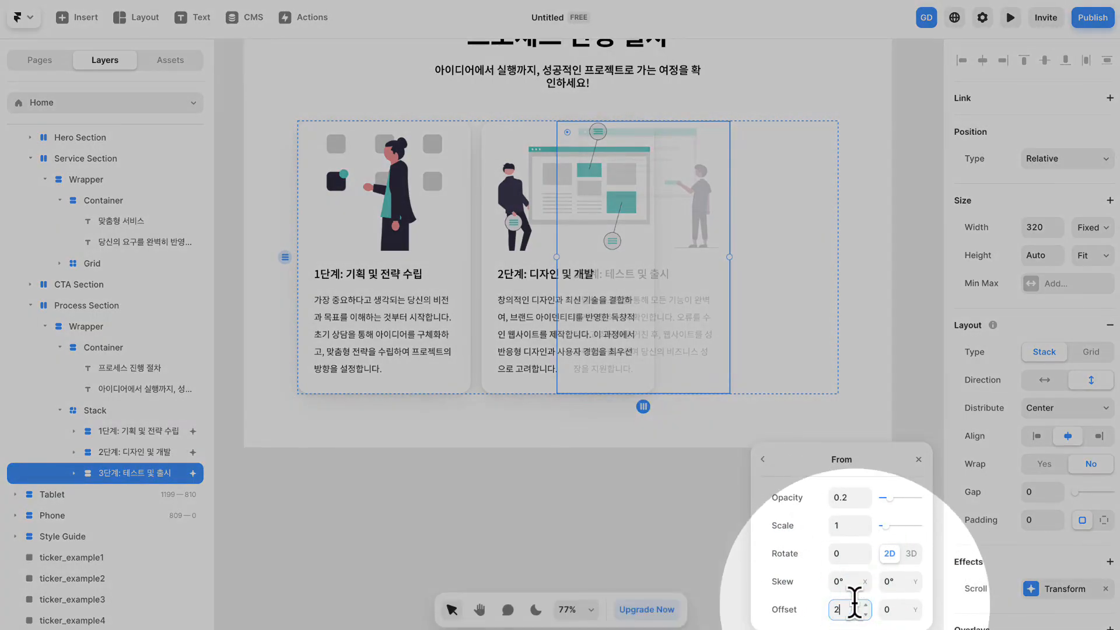
key(Return)
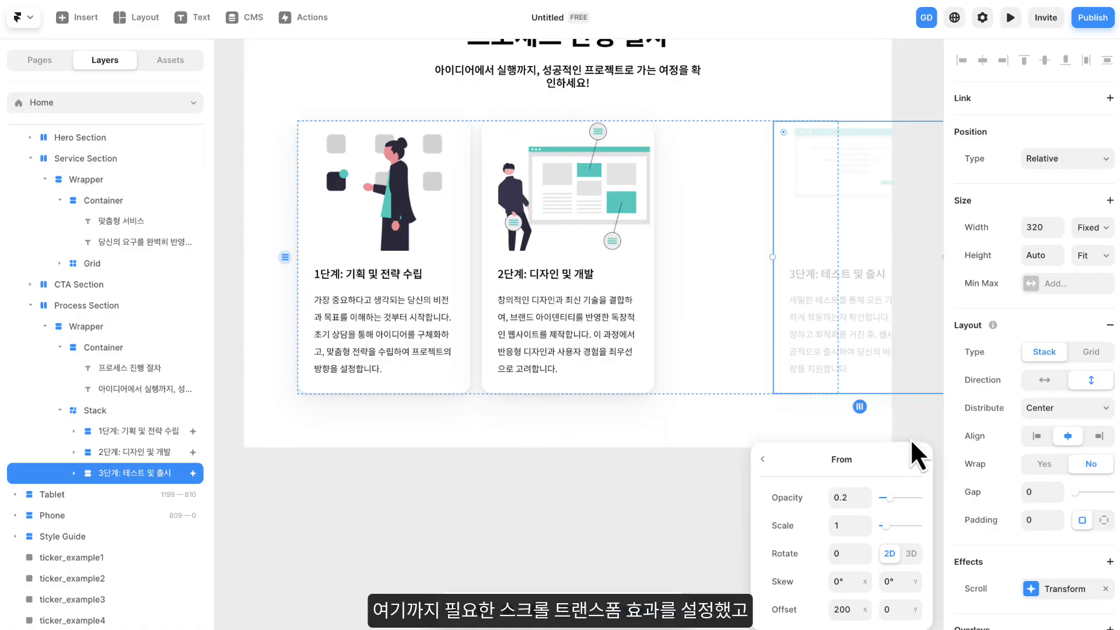
click(918, 459)
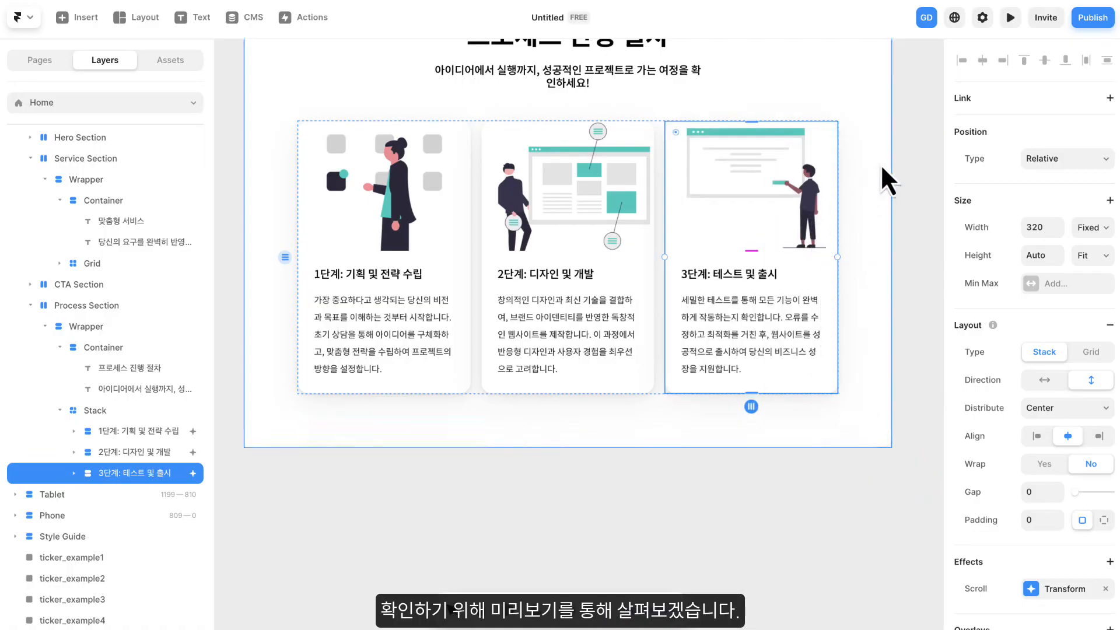
- Preview the site at desktop size and examine how the three Process Section cards animate while scrolling in and out of view
click(1010, 17)
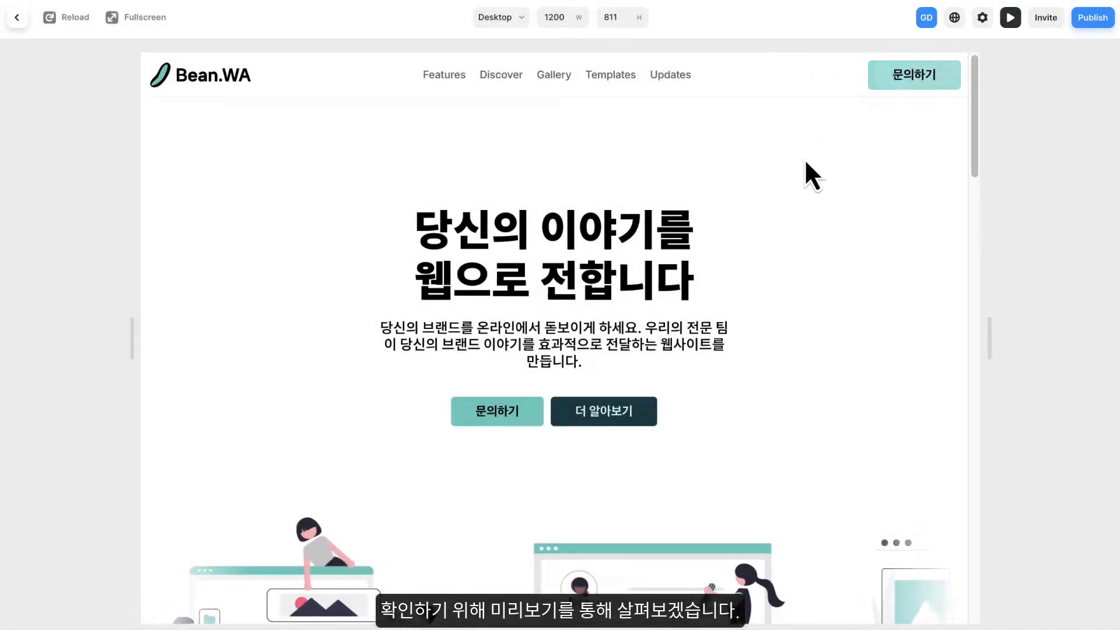
scroll(796, 175, down, 3)
scroll(794, 179, down, 15)
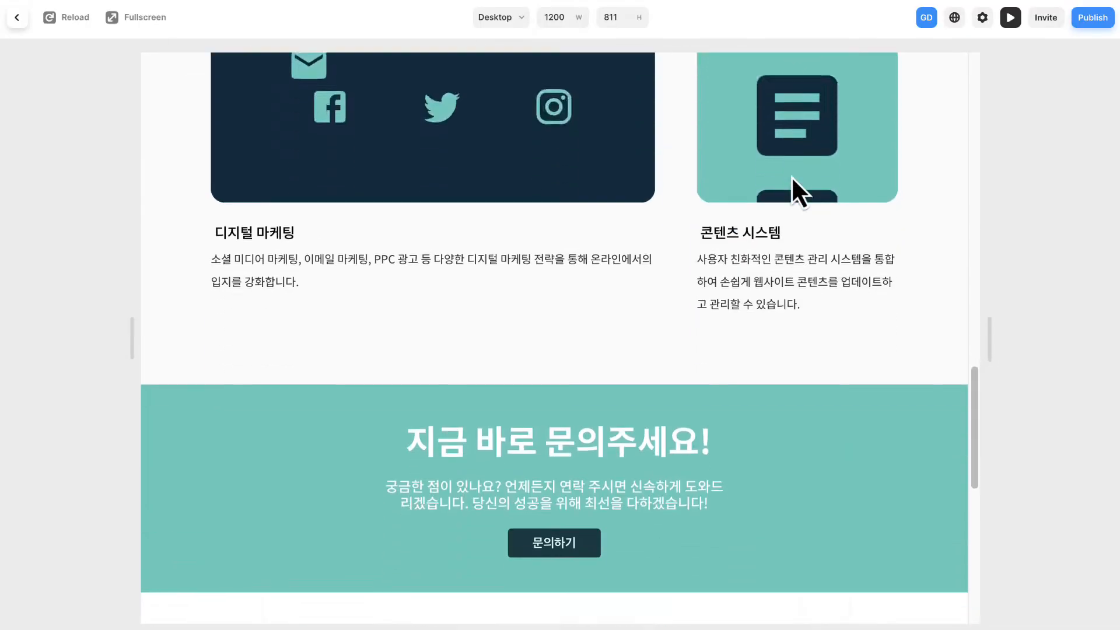
scroll(791, 176, down, 7)
scroll(791, 176, up, 5)
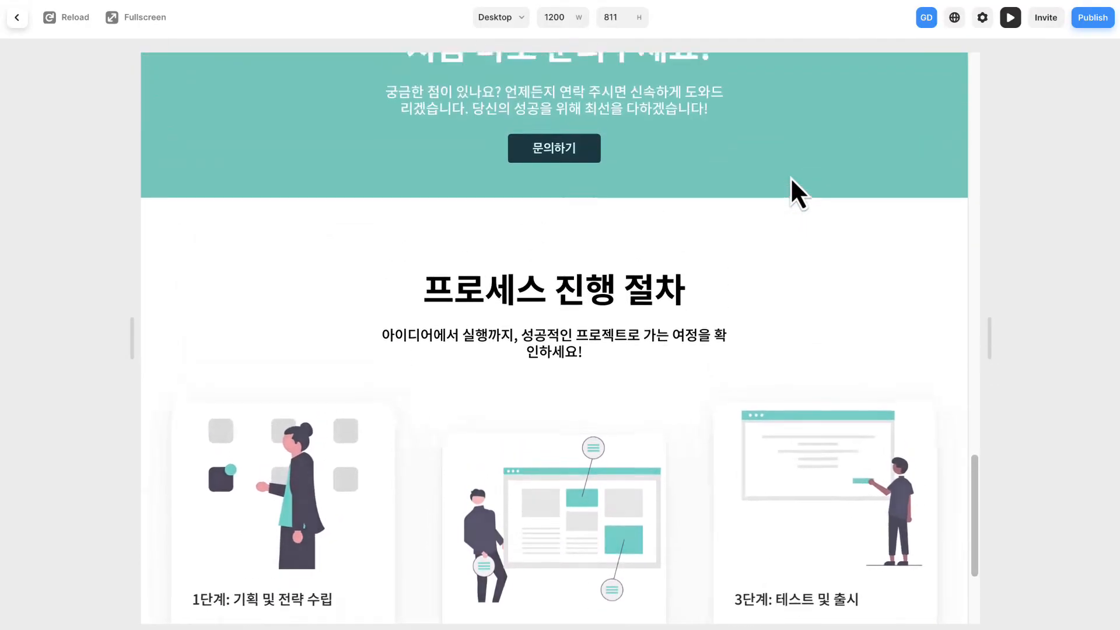
scroll(789, 178, down, 5)
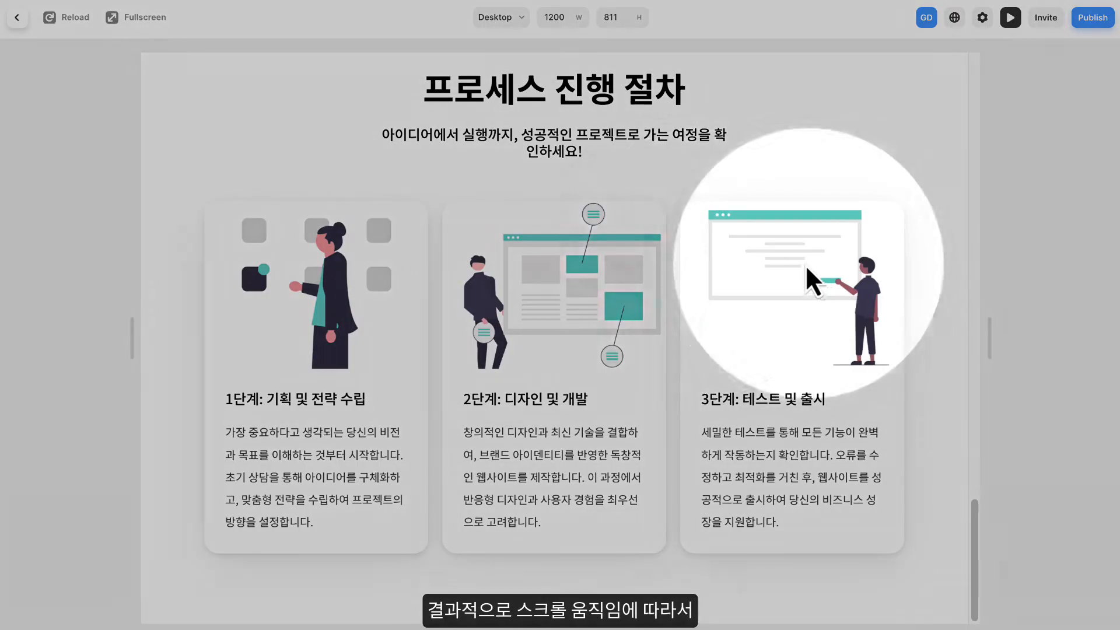
scroll(418, 379, up, 6)
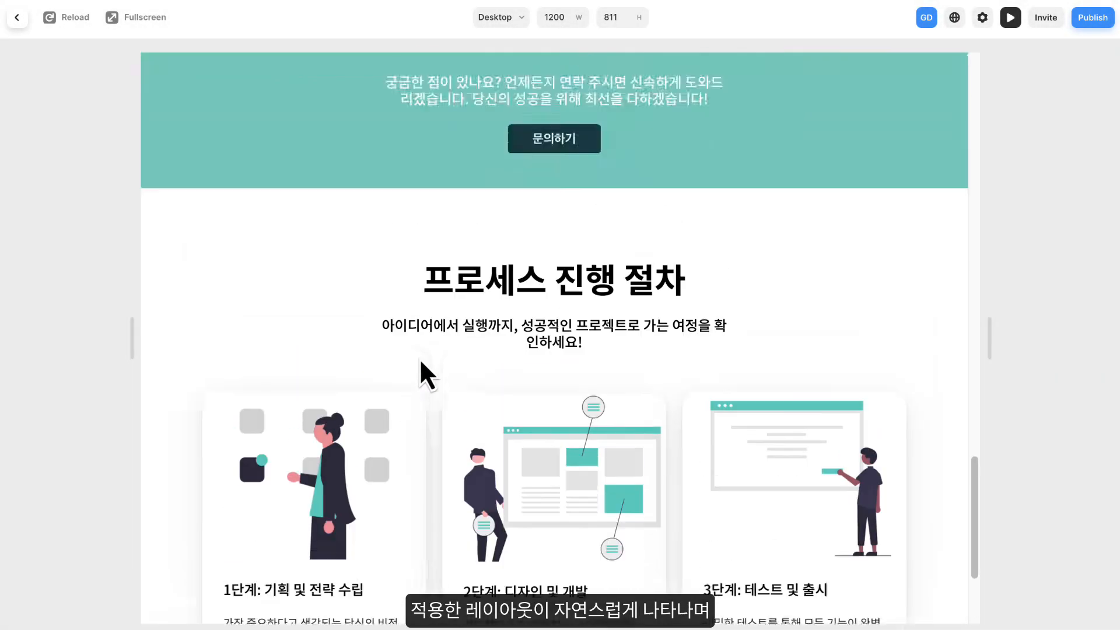
scroll(418, 358, down, 8)
scroll(723, 337, up, 4)
scroll(720, 332, down, 4)
scroll(915, 320, up, 5)
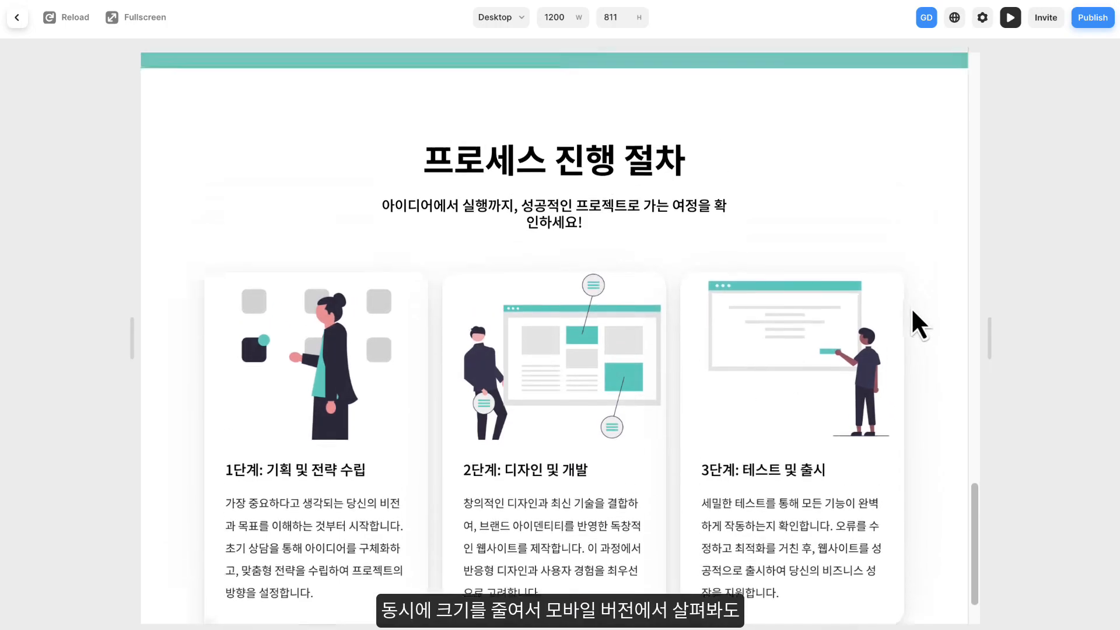
scroll(950, 337, down, 4)
- Narrow the preview to a phone width of about 404 px and examine the scroll animation of the step cards
drag(989, 337, 712, 339)
scroll(642, 341, down, 5)
scroll(653, 344, down, 15)
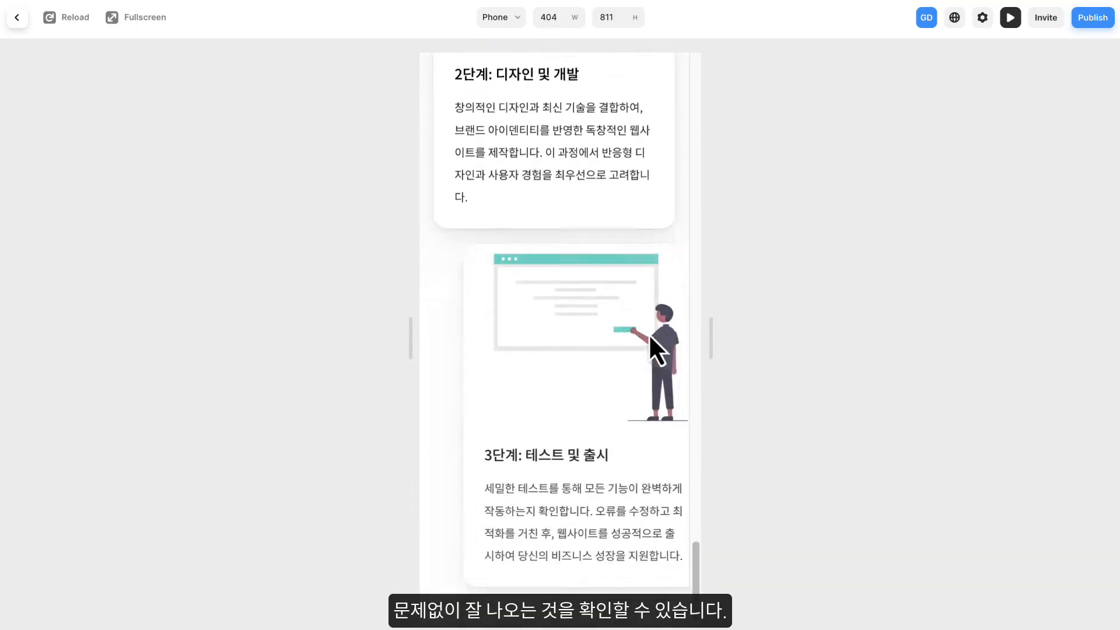
scroll(649, 333, up, 15)
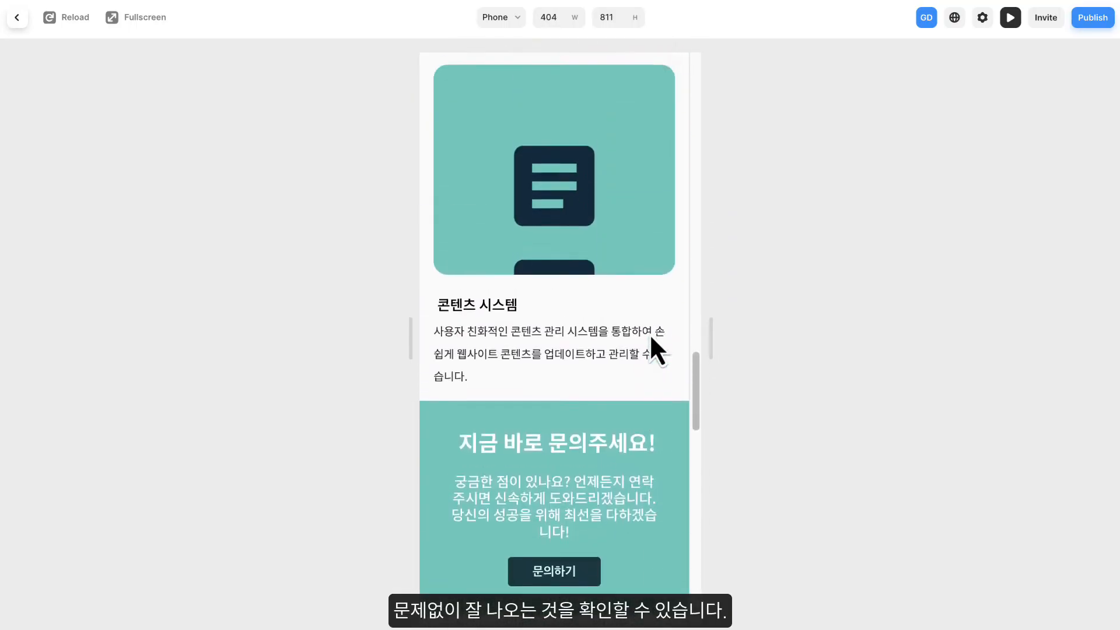
scroll(662, 338, down, 10)
- Widen the preview back to a desktop width of about 1294 px and return to the editor
drag(711, 344, 1021, 350)
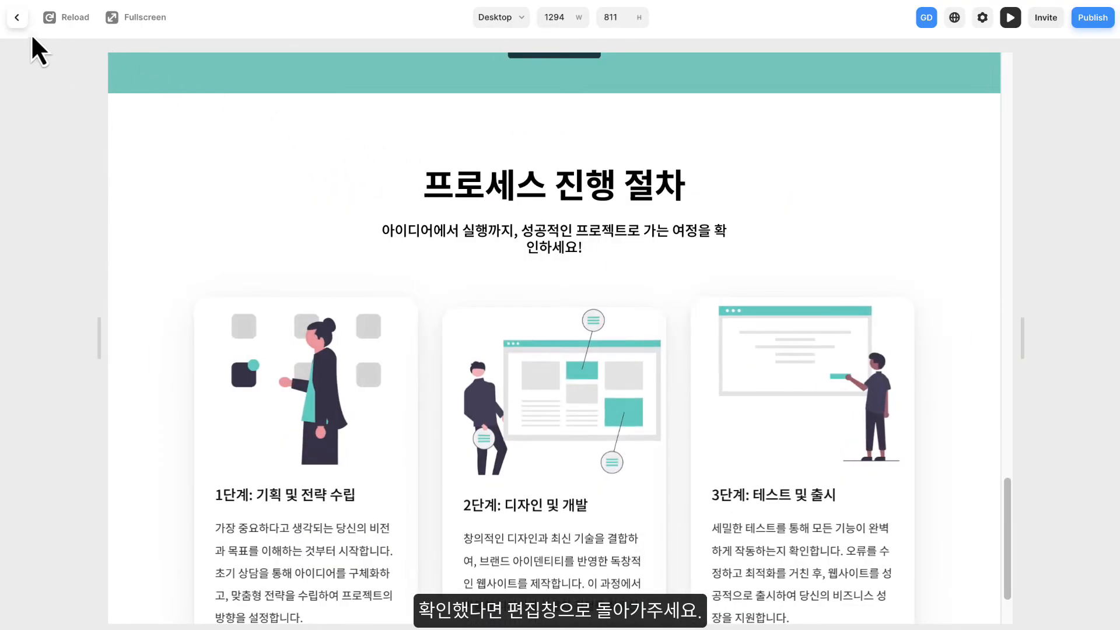
click(21, 20)
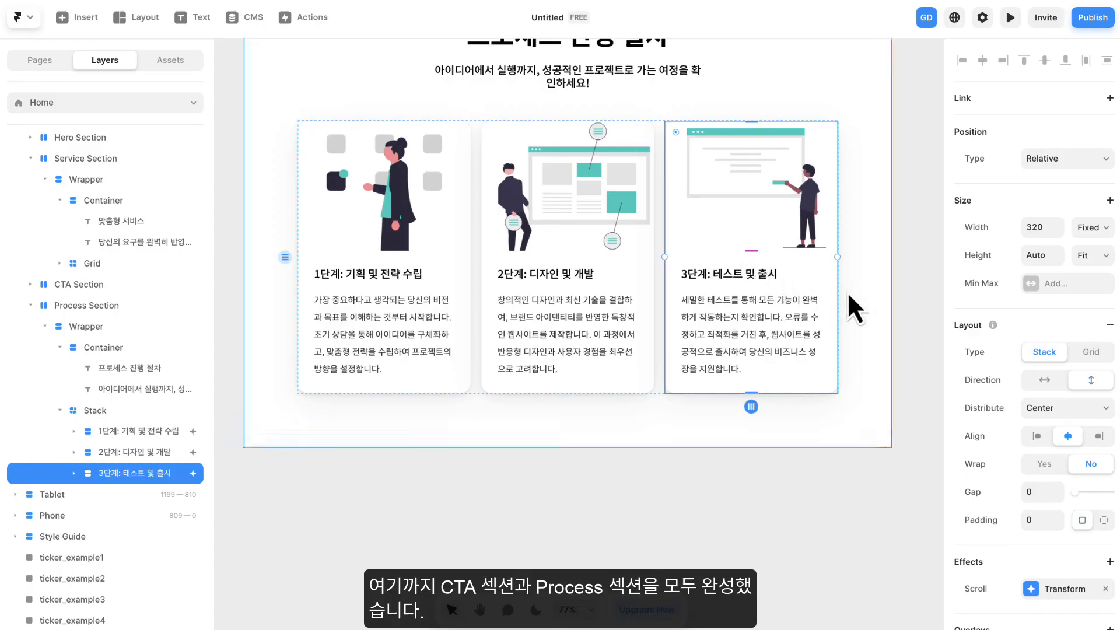
scroll(854, 309, up, 5)
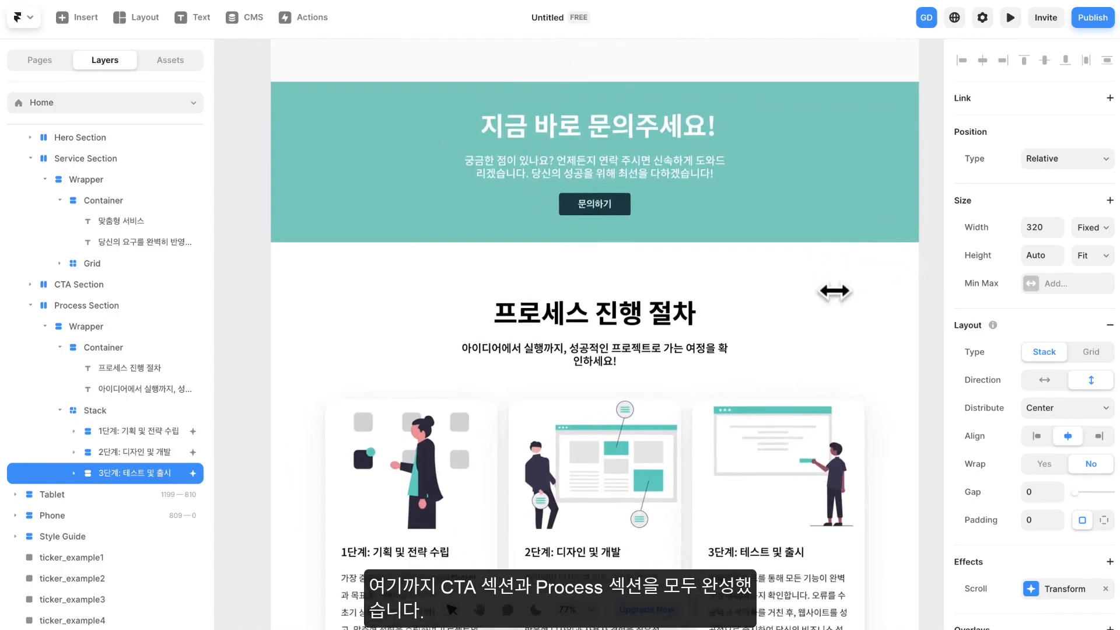
scroll(834, 291, down, 1)
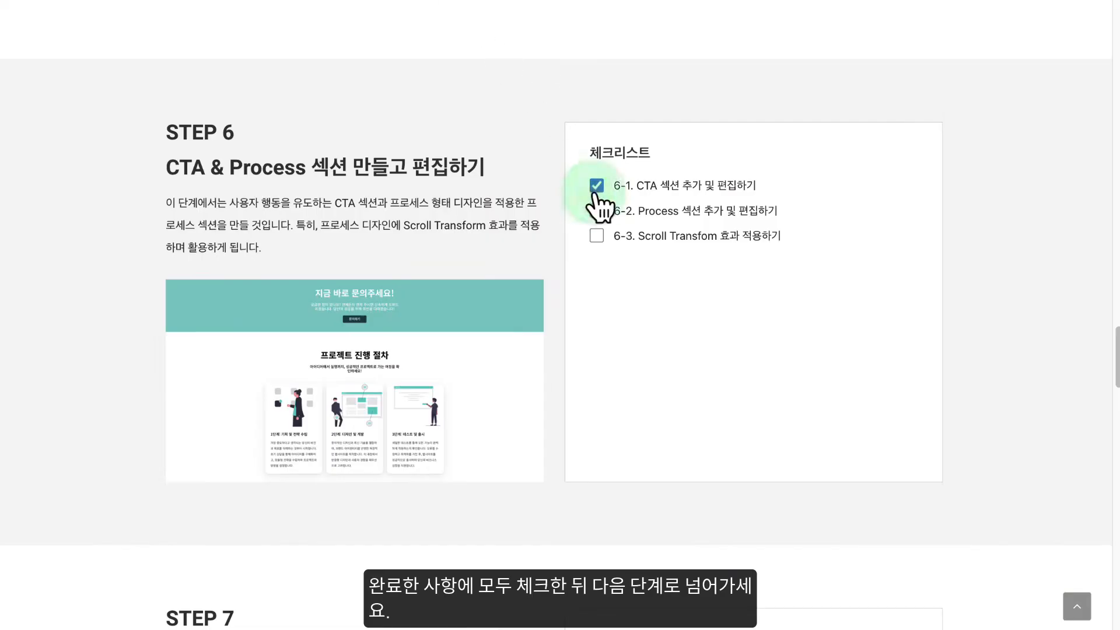
- Switch to the course guide page and read the STEP 7 checklist for building the Contact section
scroll(520, 245, down, 10)
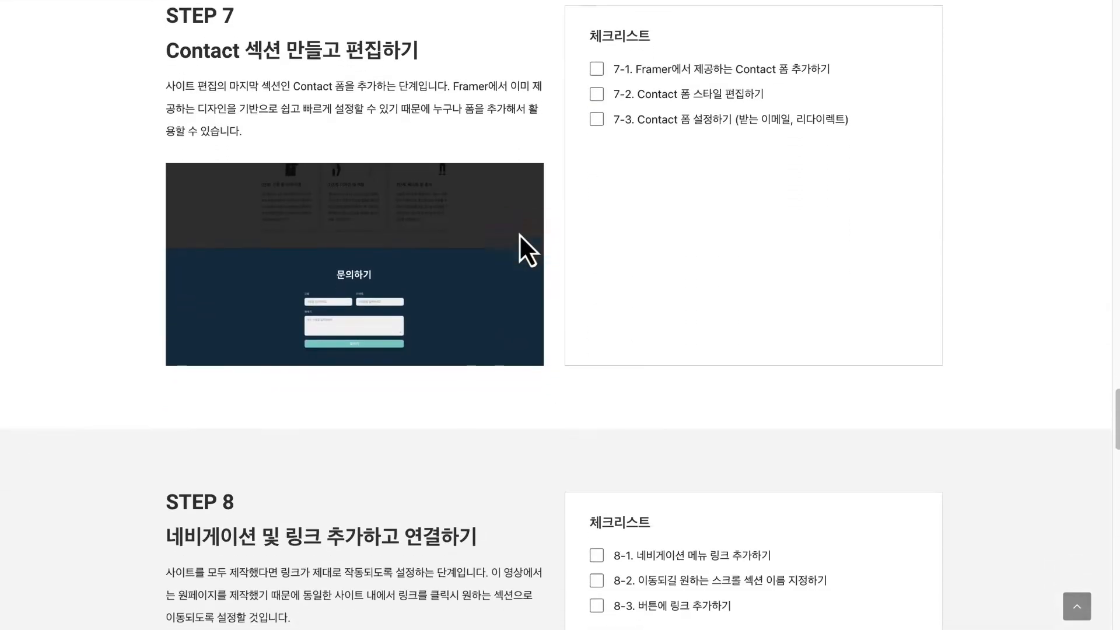
scroll(519, 233, up, 2)
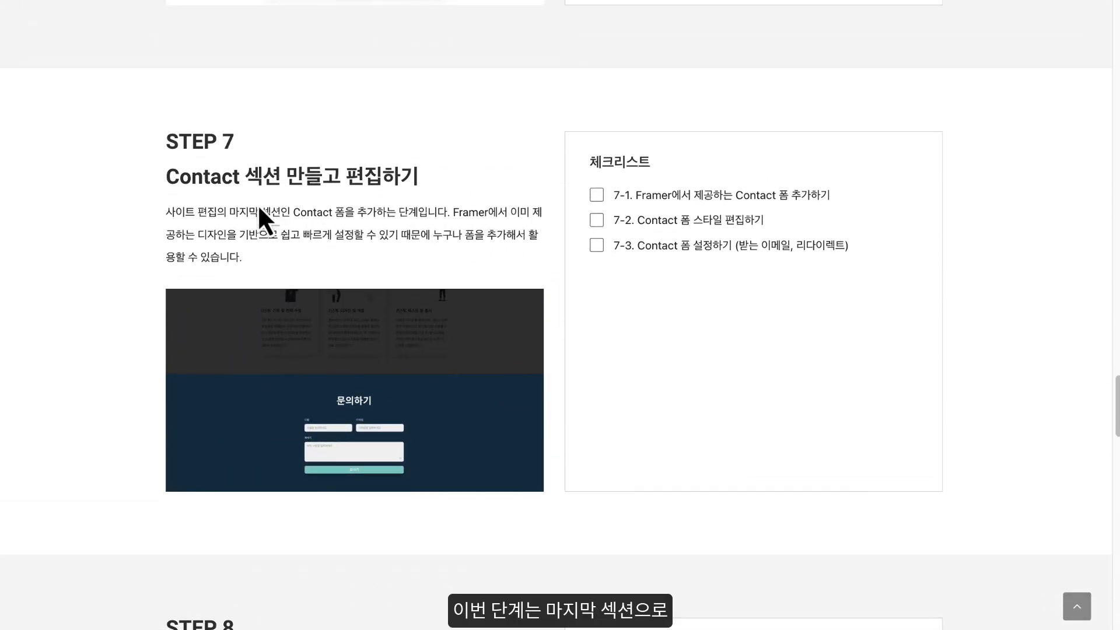
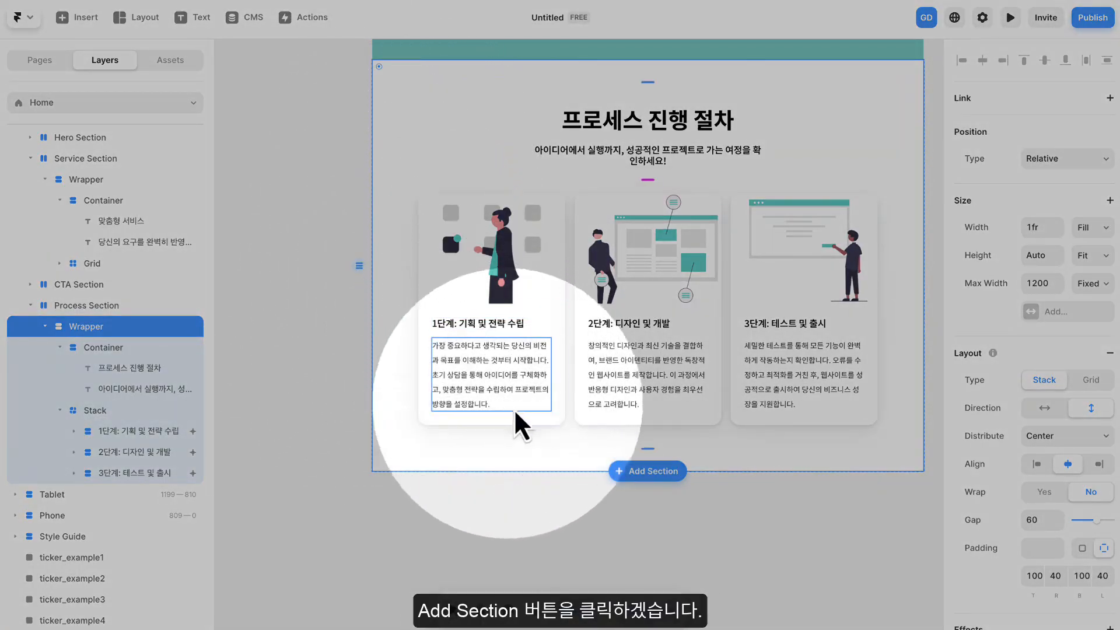
- Add the prebuilt Contact form section below the Process Section
click(652, 471)
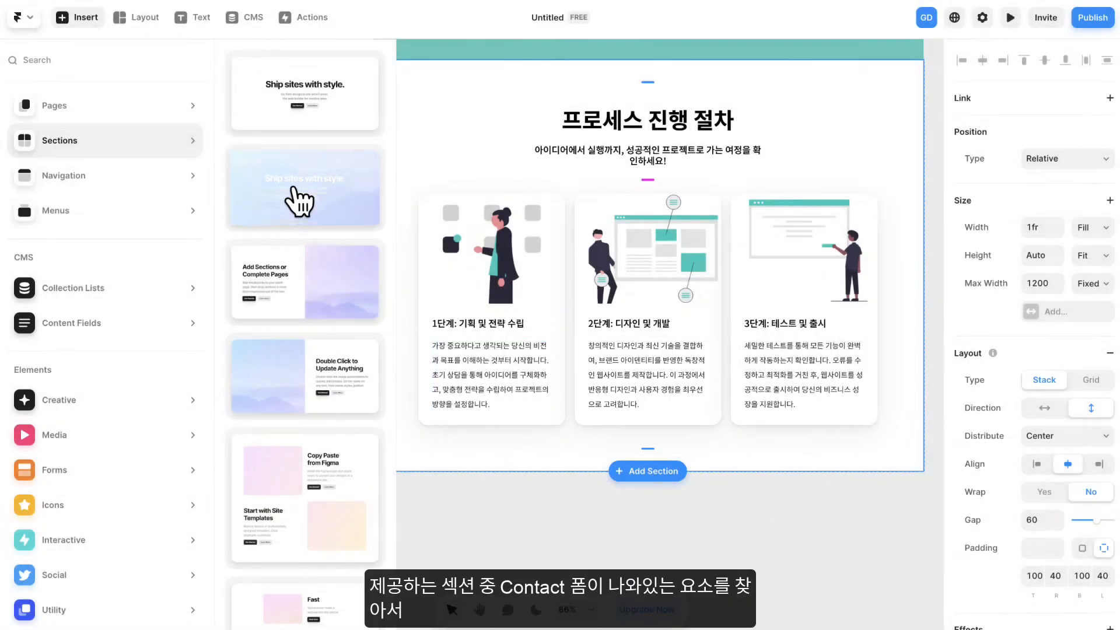
scroll(299, 201, down, 10)
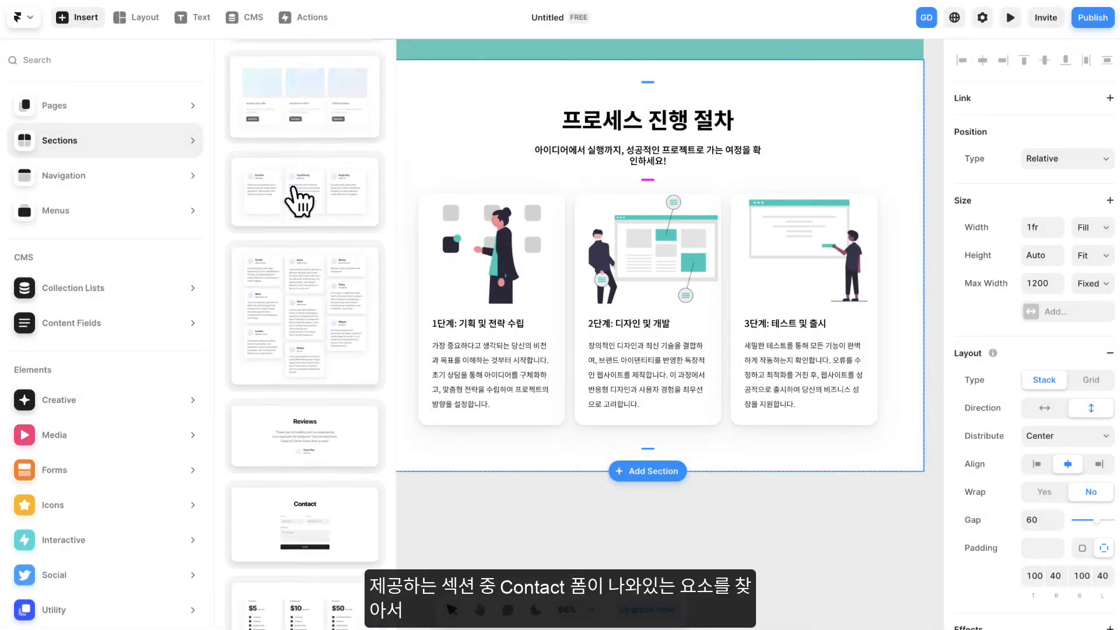
scroll(299, 202, down, 5)
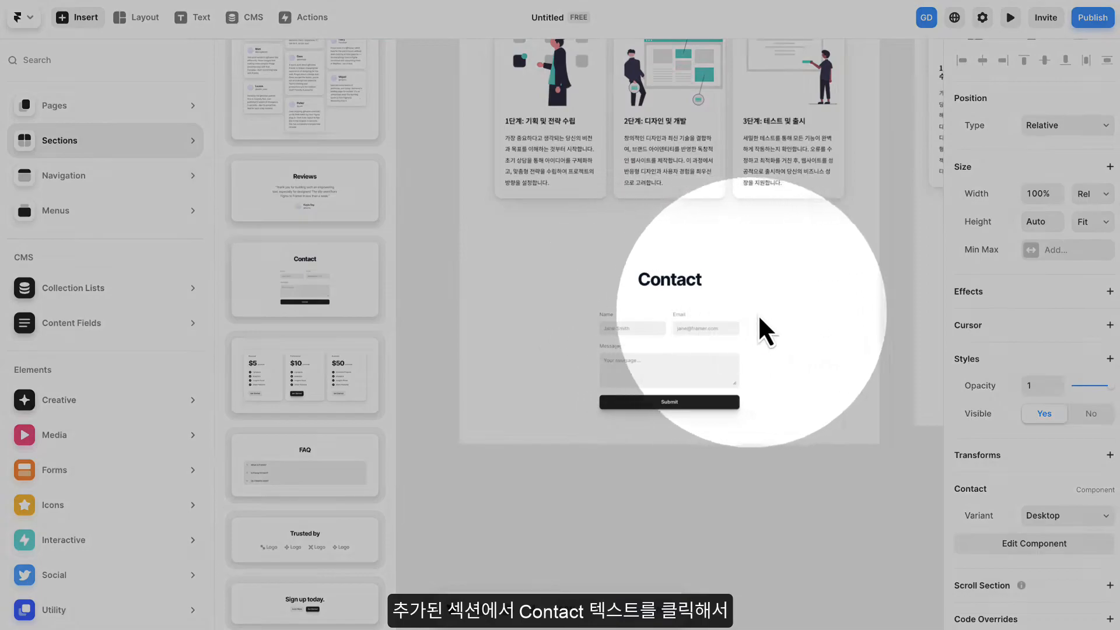
click(777, 325)
- Change the new section's "Contact" heading text to "문의하기"
click(672, 287)
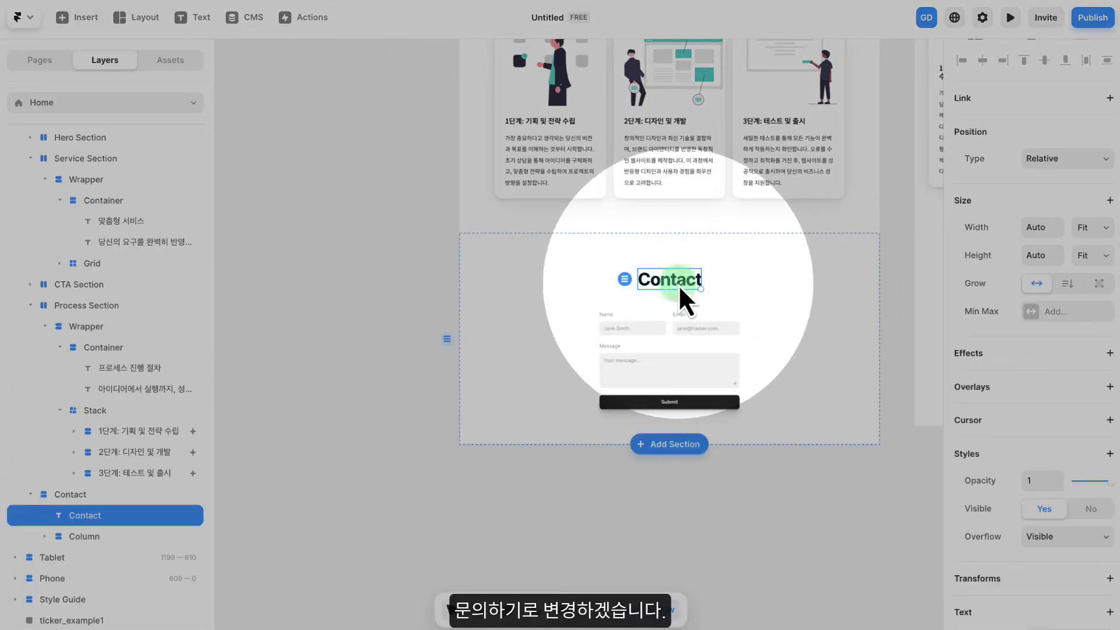
text(ㅇ)
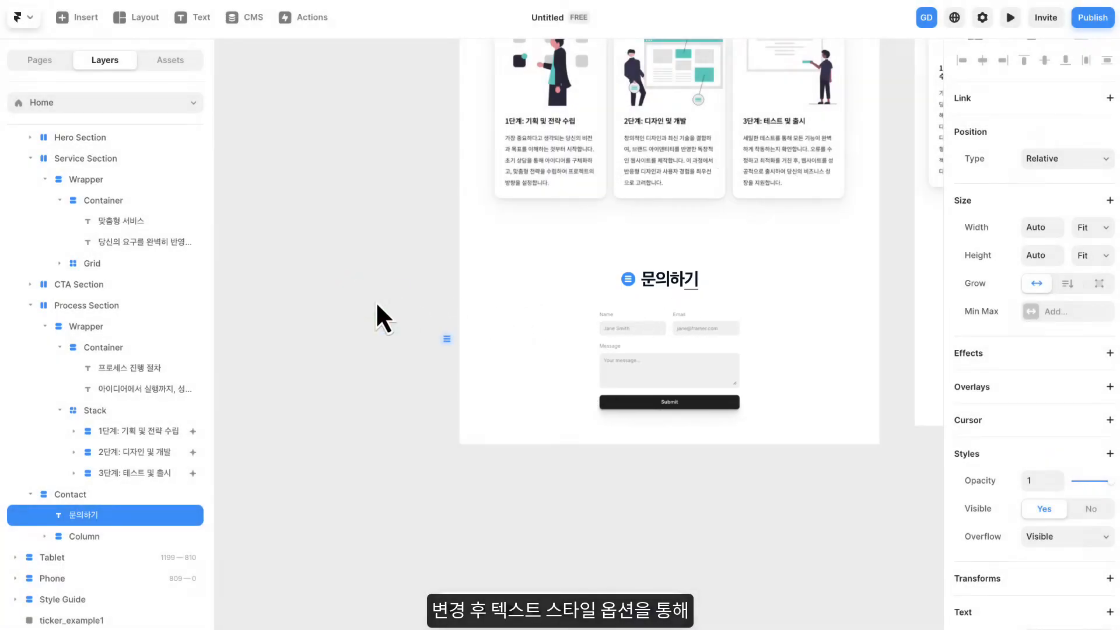
click(376, 304)
- Apply the Heading 2 text style to the 문의하기 heading
scroll(693, 297, up, 3)
scroll(693, 297, up, 3)
drag(709, 301, 537, 266)
double_click(490, 234)
key(Escape)
scroll(987, 350, down, 5)
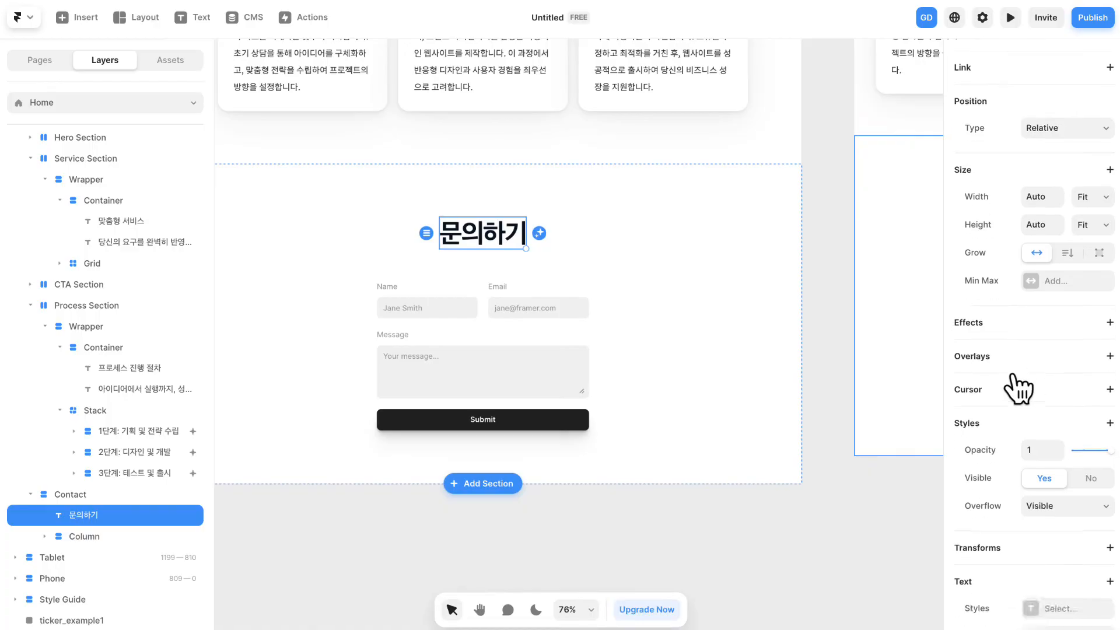
click(1055, 394)
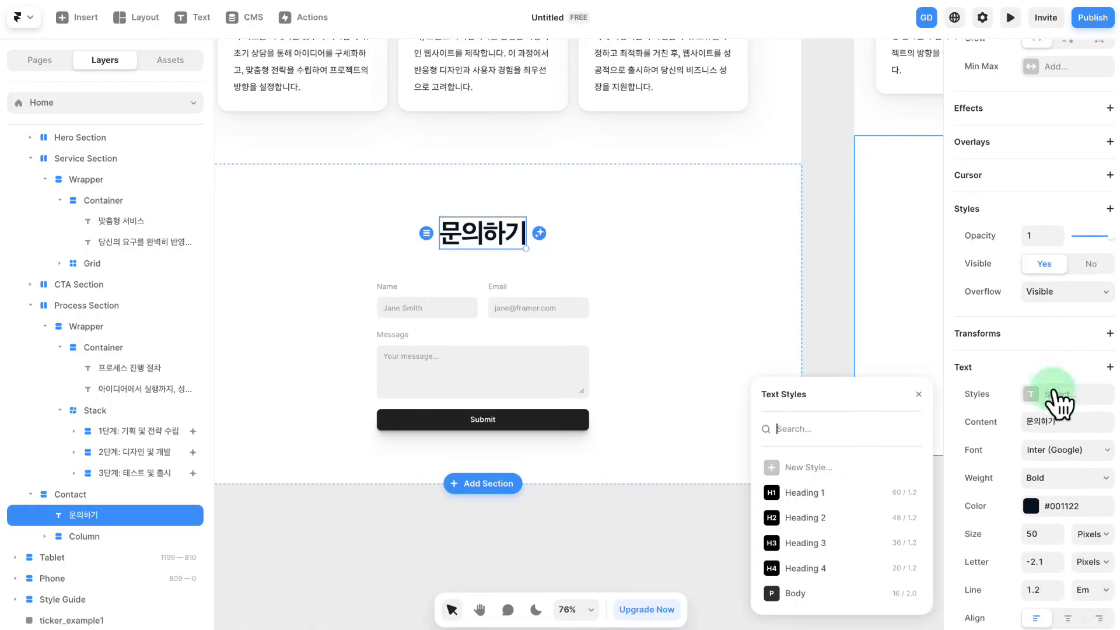
click(817, 514)
click(919, 395)
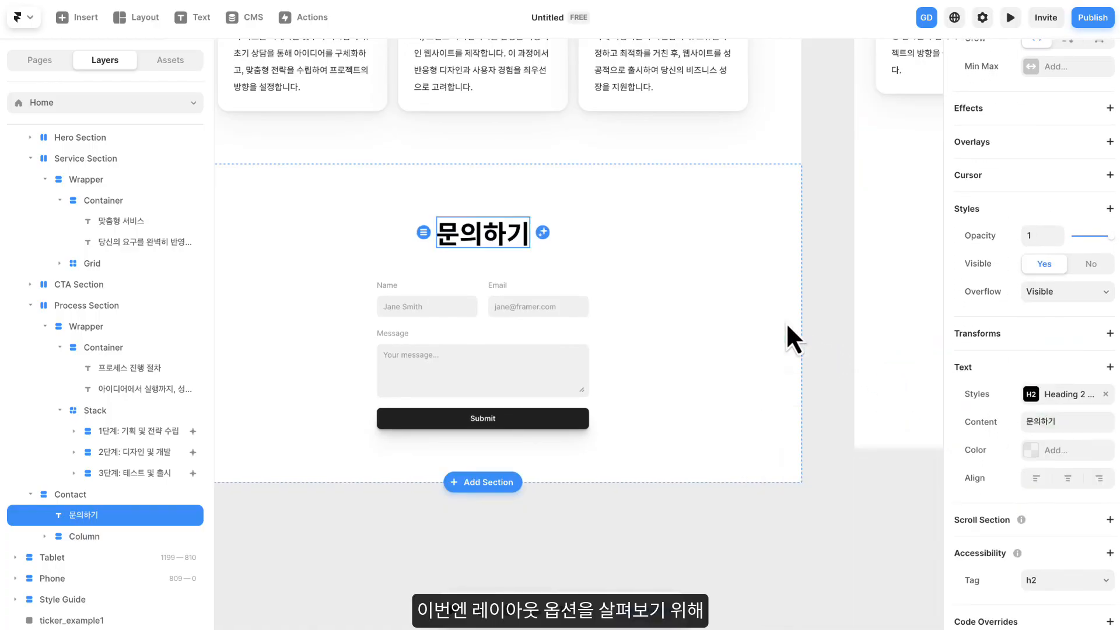
- Select the Contact layout frame and rename its layer to "Wrapper"
click(305, 244)
drag(305, 245, 387, 254)
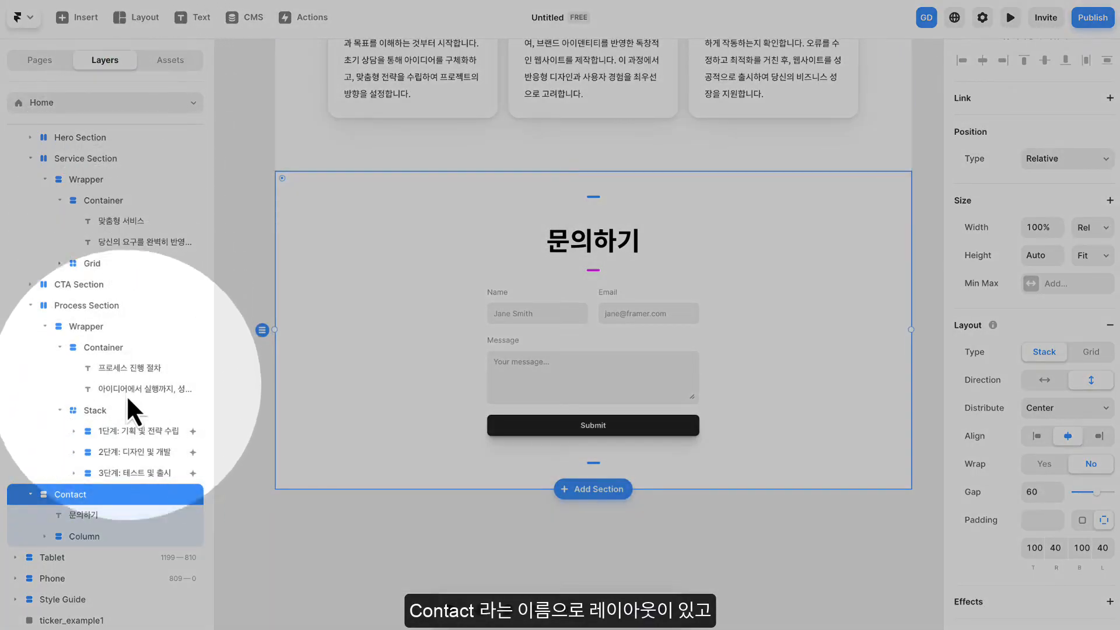
double_click(69, 494)
text(ㅇ)
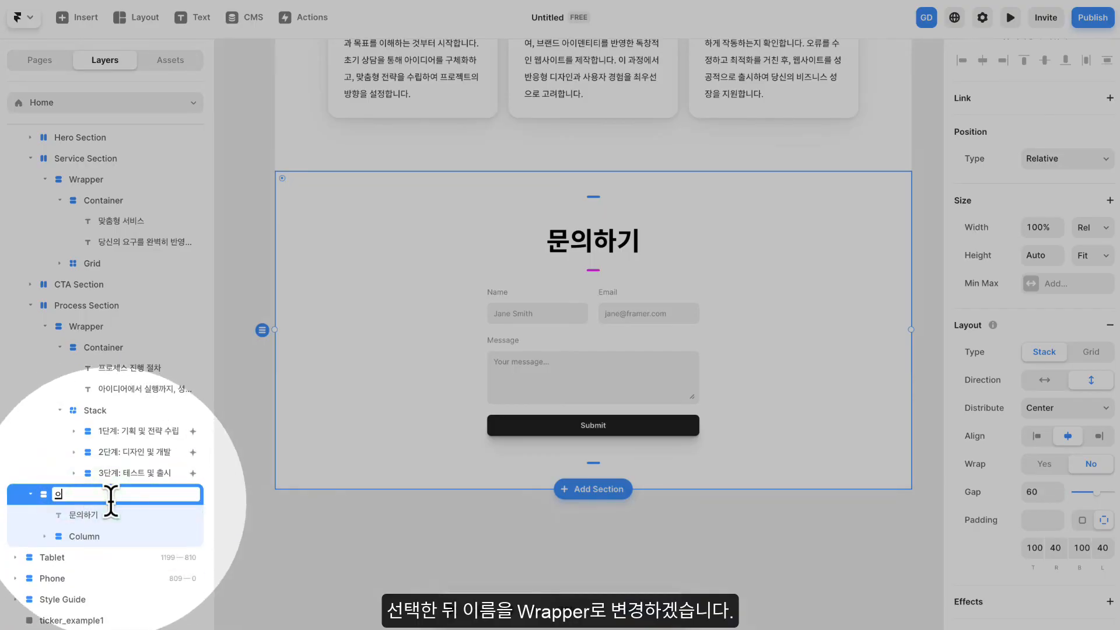
text(W)
key(Caps_Lock)
text(rapper)
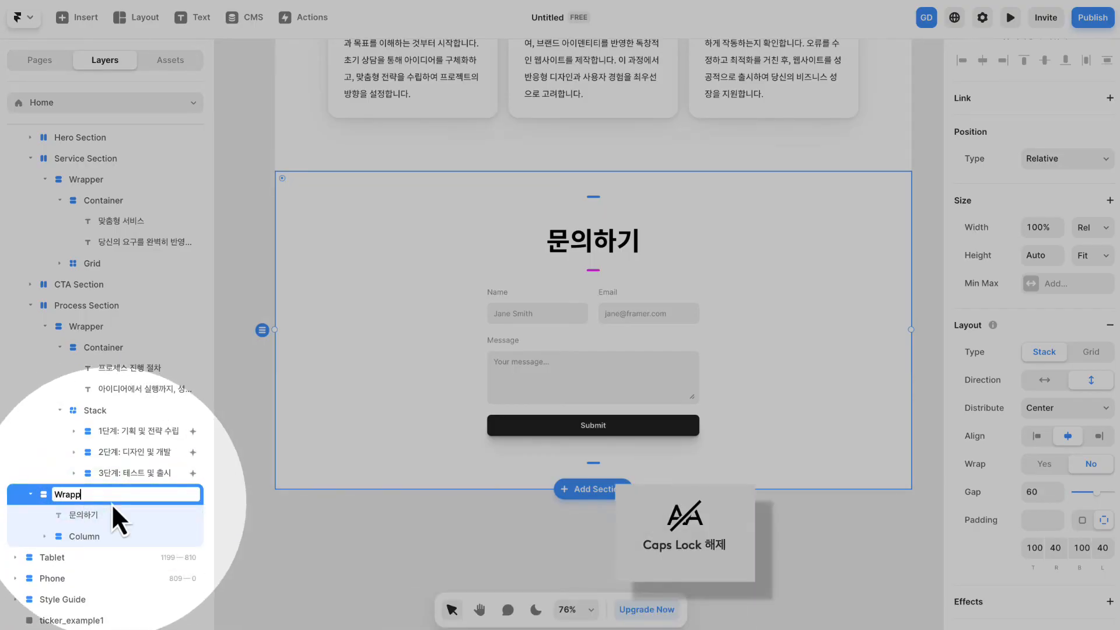
key(Return)
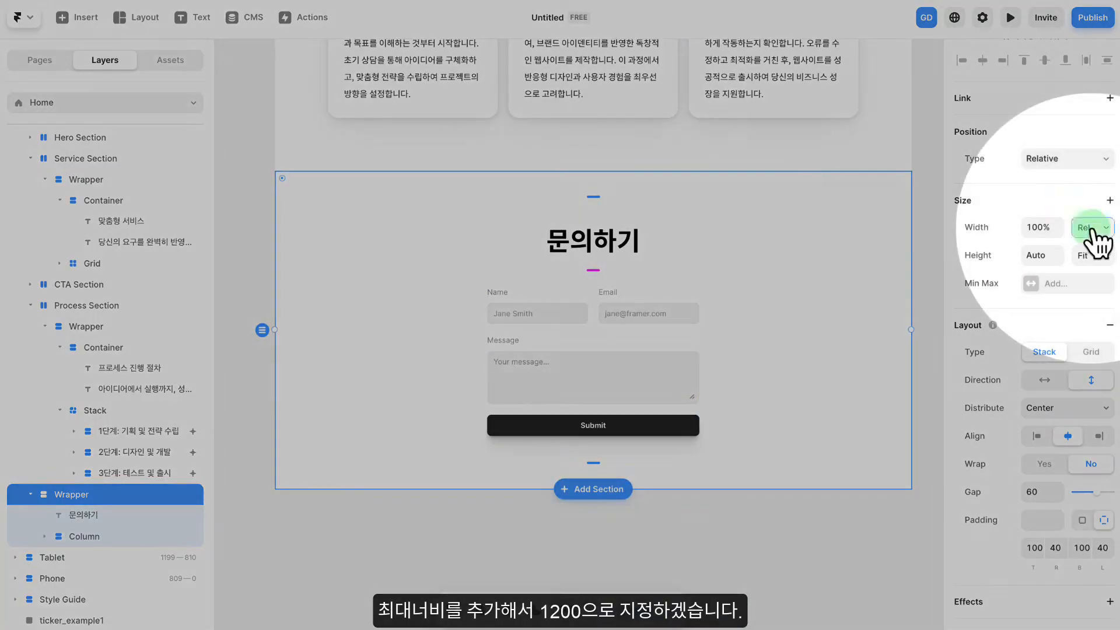
- Set the contact Wrapper's width to Fill and add a max width of 1200
click(1084, 231)
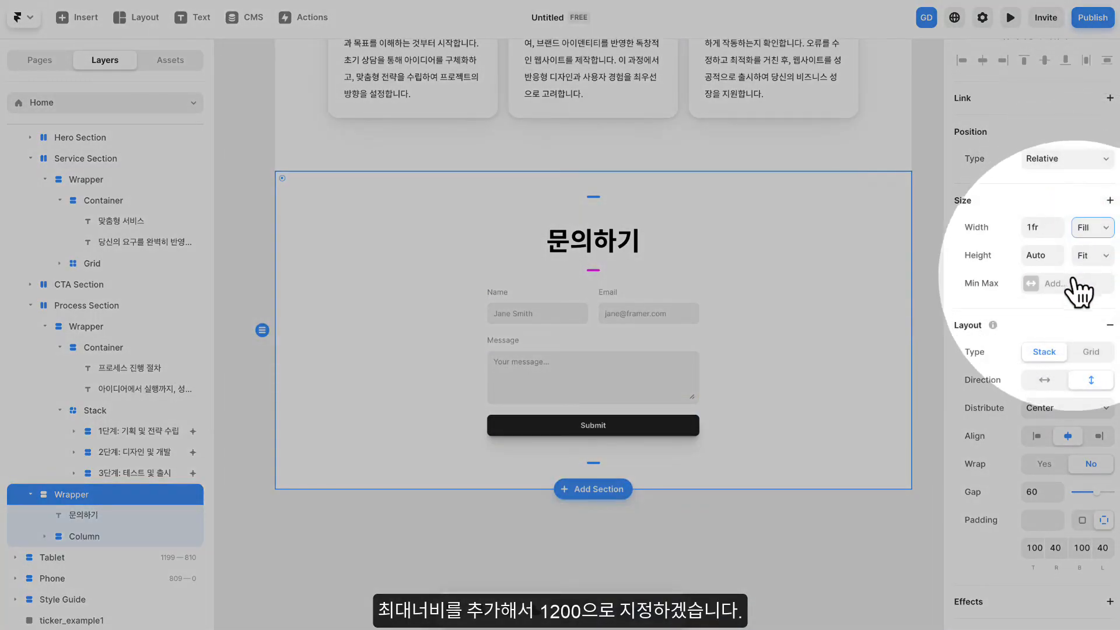
click(1066, 281)
click(1074, 296)
click(1085, 287)
click(1091, 301)
click(1034, 284)
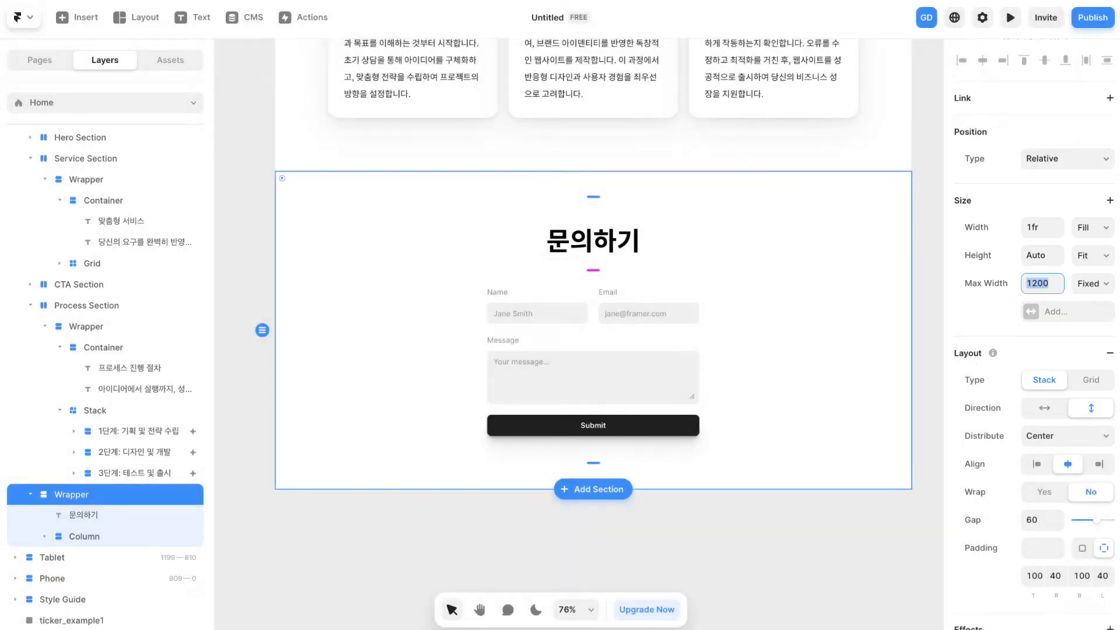
key(Return)
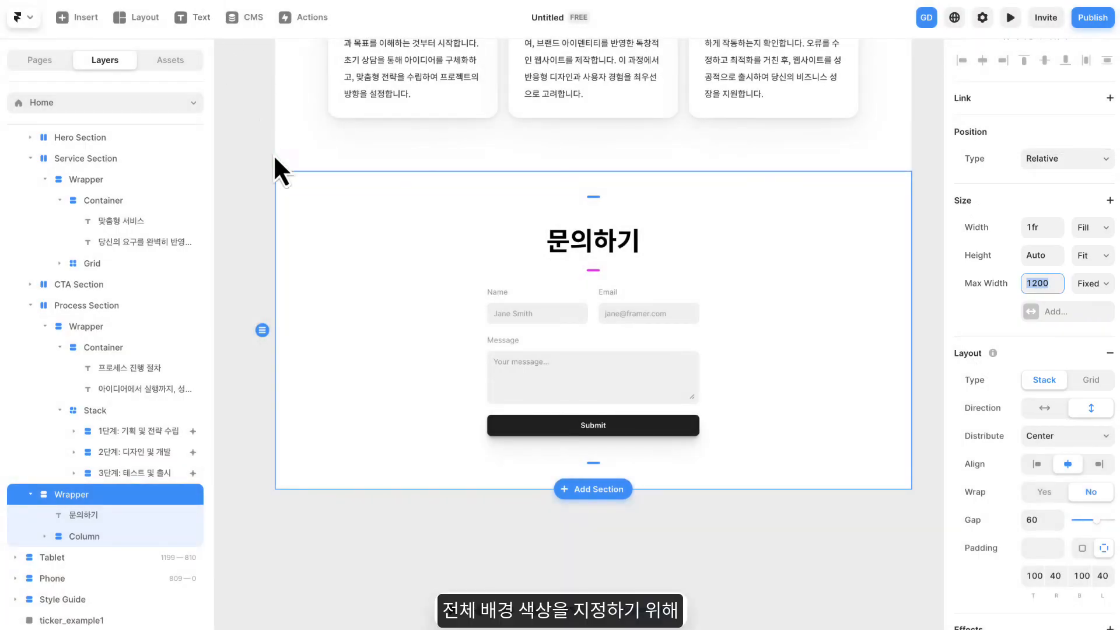
- Wrap the contact Wrapper layer in a new stack
click(343, 303)
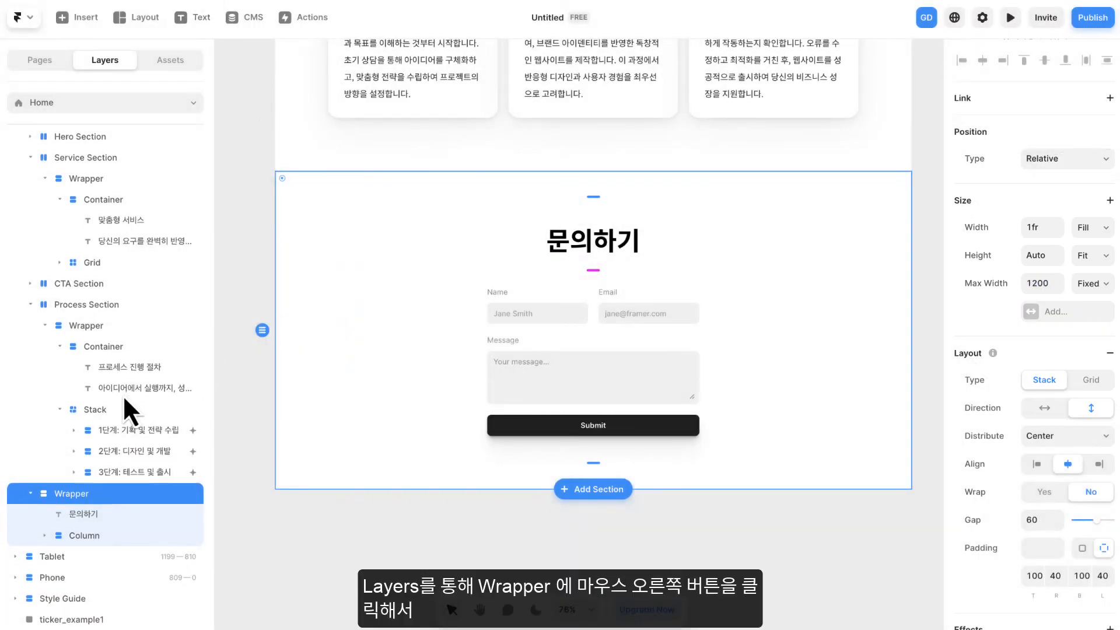
scroll(93, 437, down, 1)
right_click(93, 470)
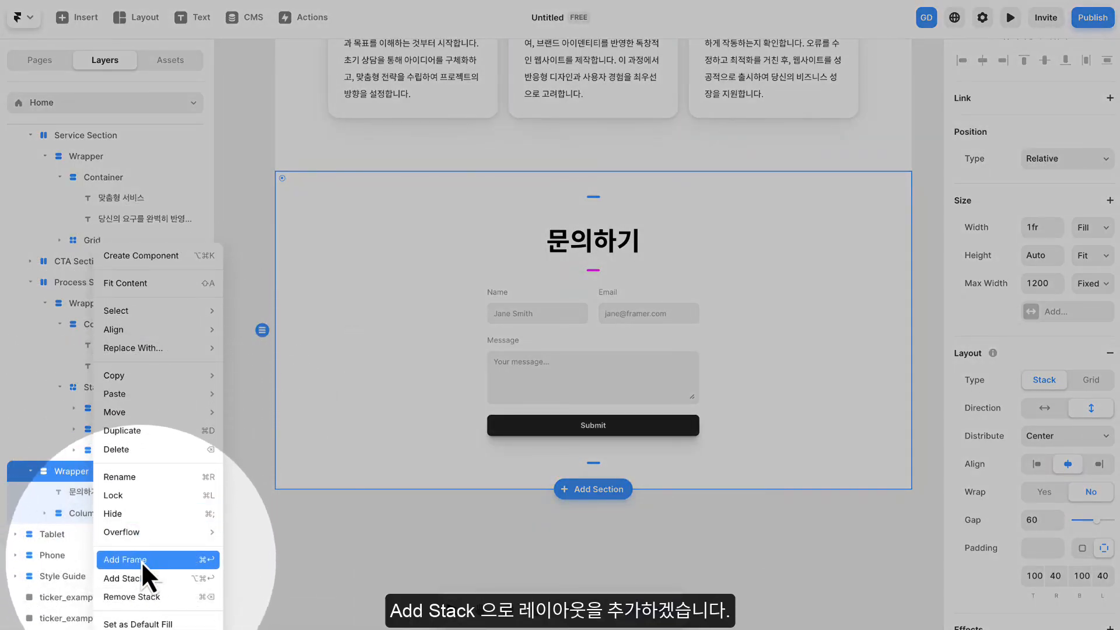
click(137, 577)
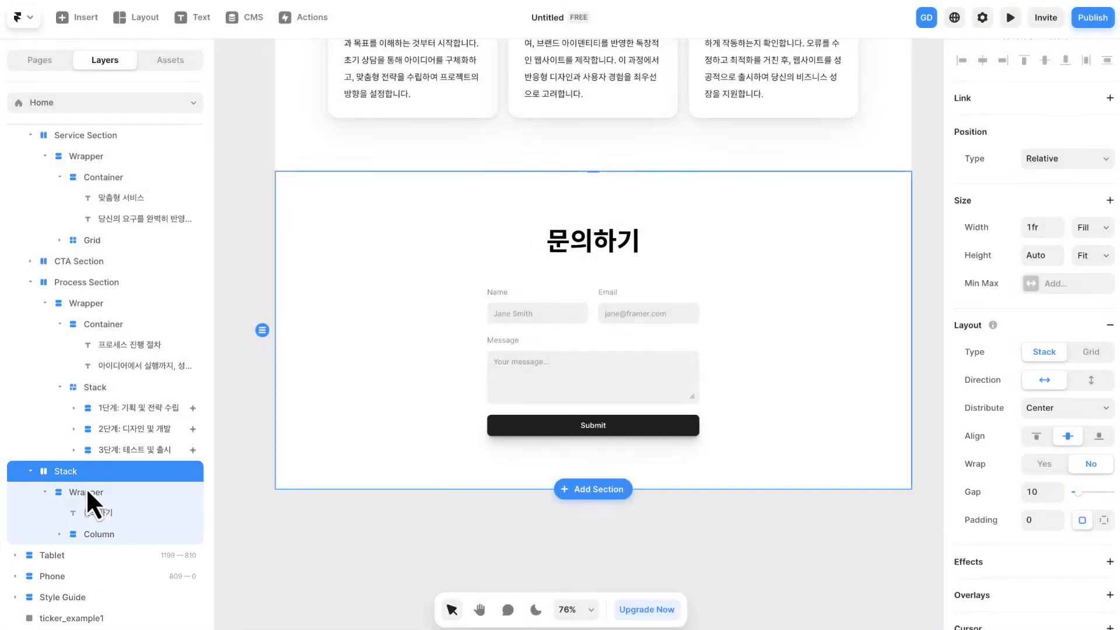
- Rename the new parent stack to "Contact Section"
double_click(61, 470)
text(Cont)
key(Caps_Lock)
key(Caps_Lock)
text(act)
key(Caps_Lock)
text(S)
key(Caps_Lock)
text(ection)
key(Return)
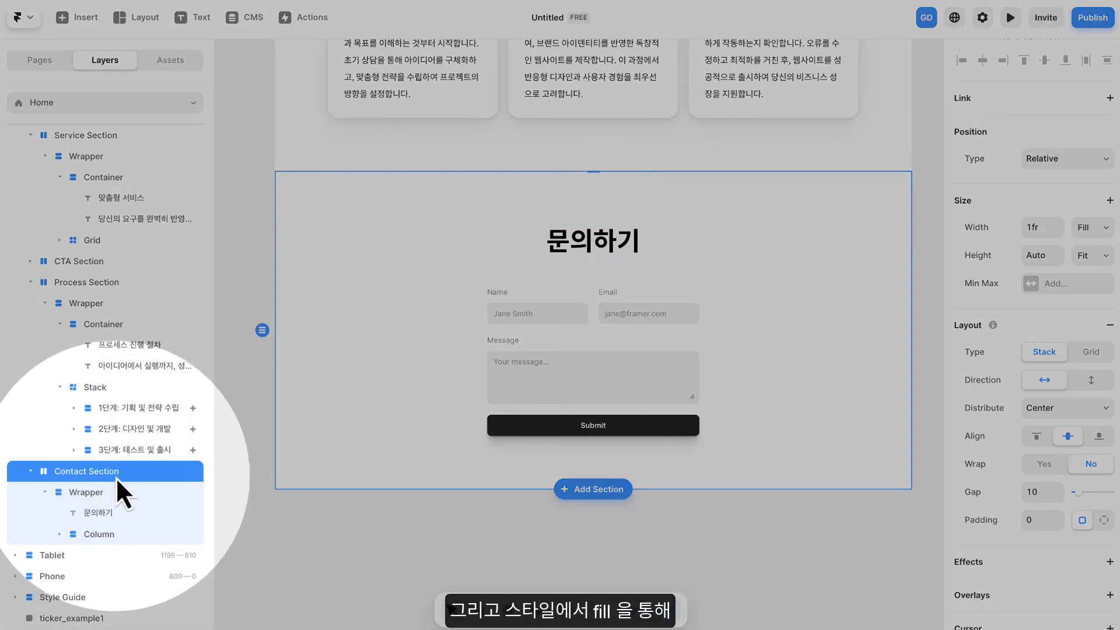
- Set the Contact Section's fill to the 다크블루 color style
scroll(990, 415, down, 7)
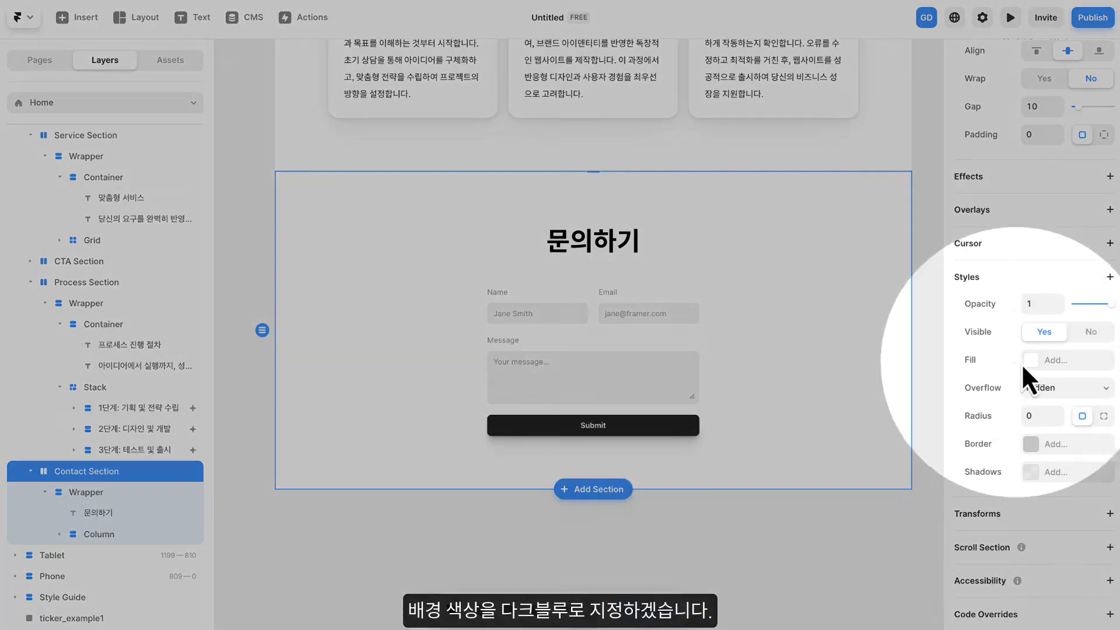
click(1024, 362)
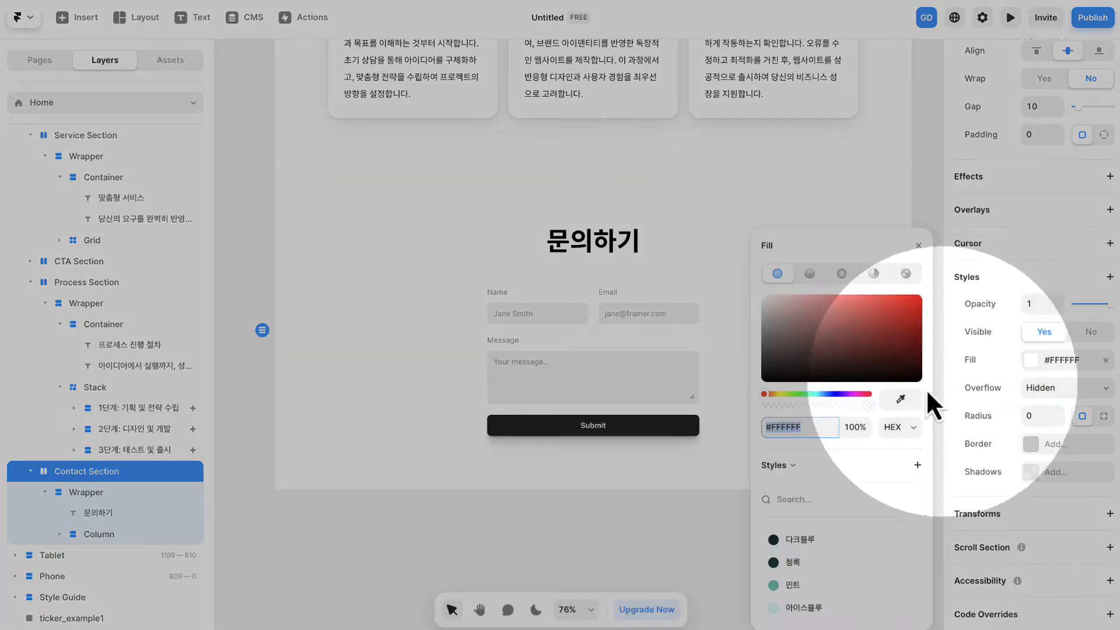
click(807, 540)
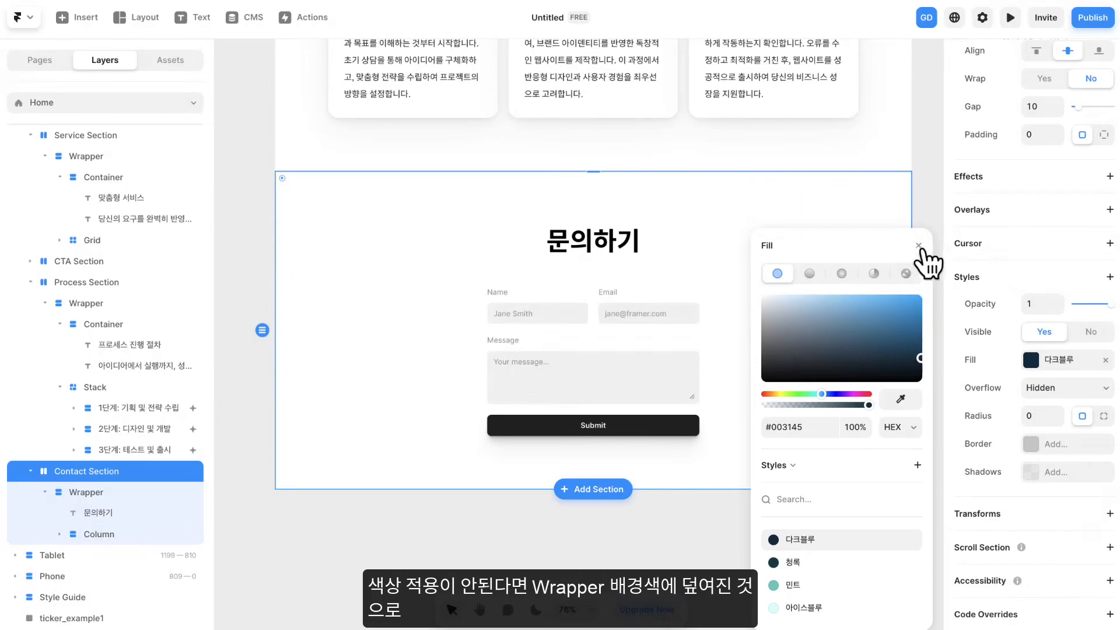
click(919, 246)
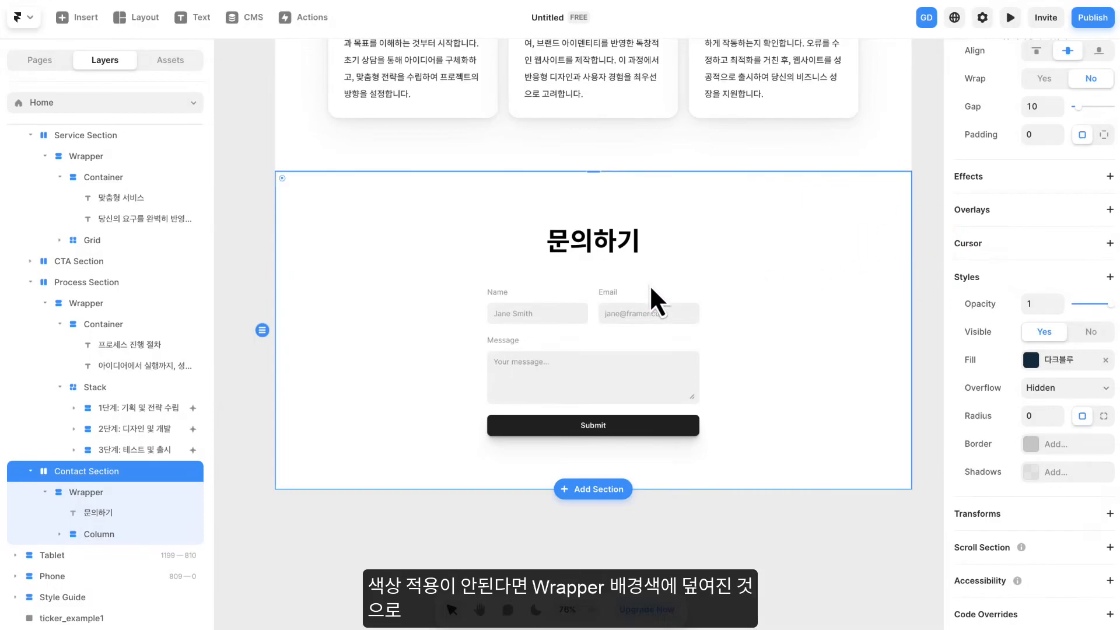
- Remove the background fill from the Wrapper inside the Contact Section
click(107, 495)
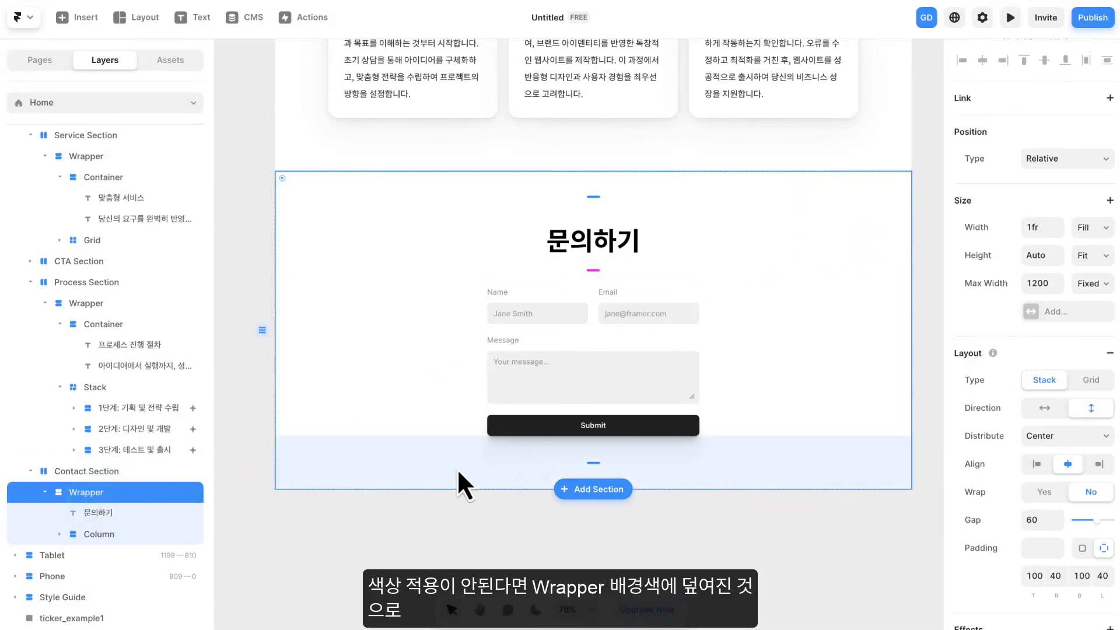
scroll(1004, 410, down, 7)
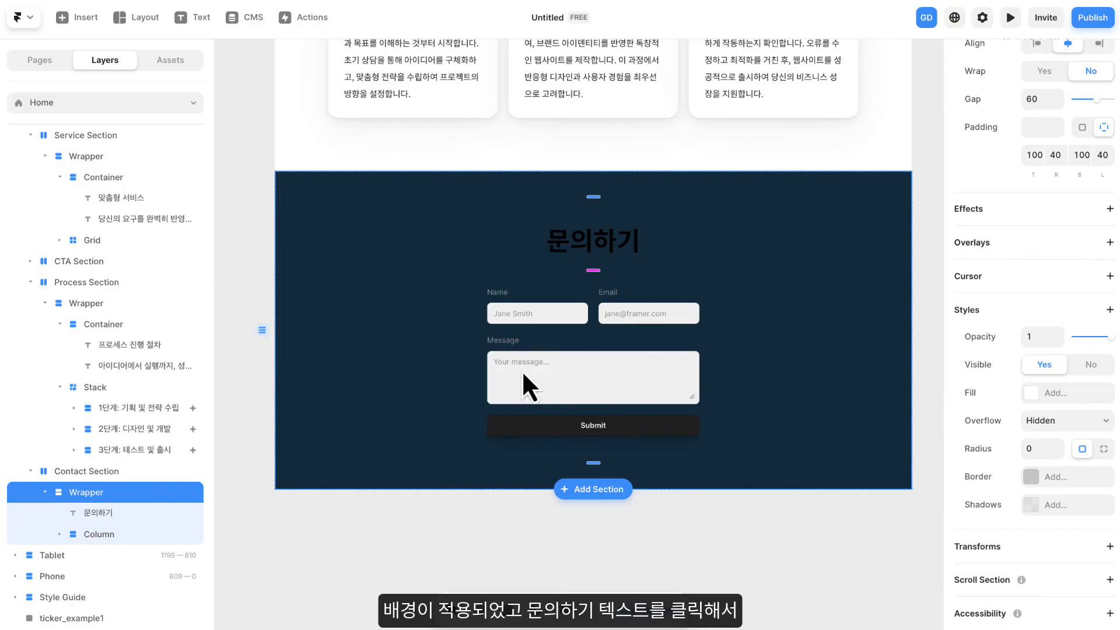
click(927, 258)
- Set the 문의하기 heading's text color to white, #FFFFFF
click(617, 241)
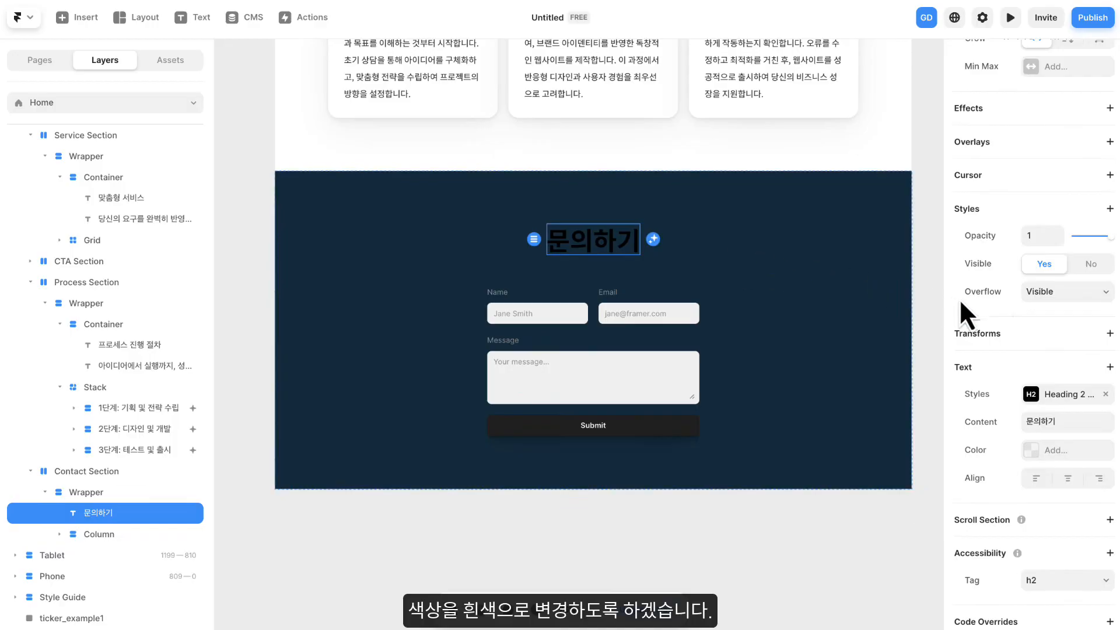
scroll(1027, 330, down, 1)
click(1058, 443)
drag(892, 361, 747, 285)
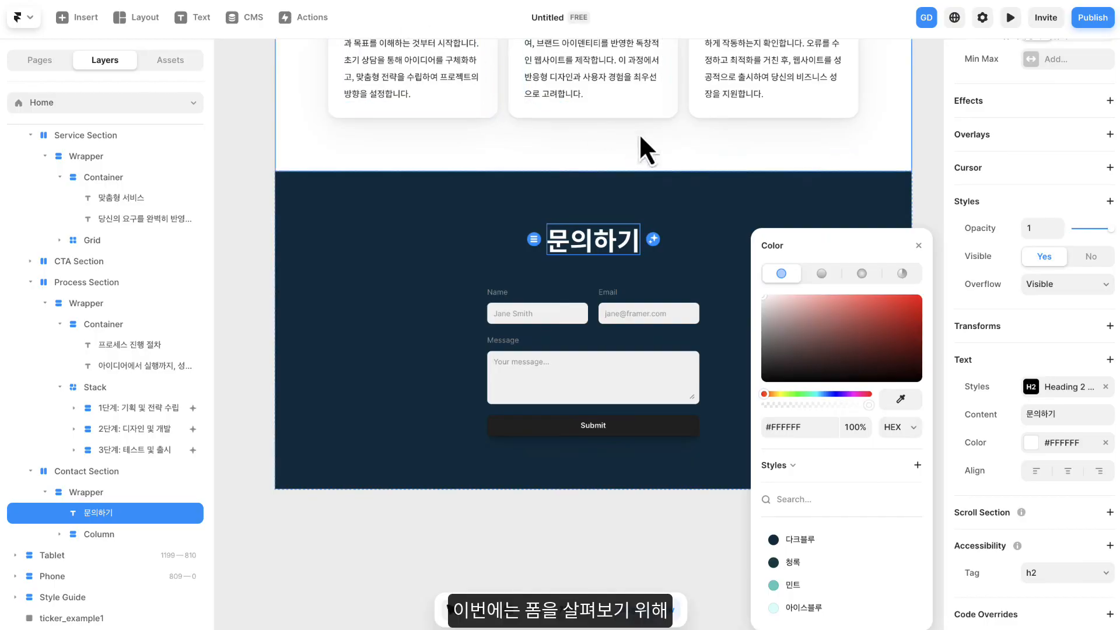
click(920, 248)
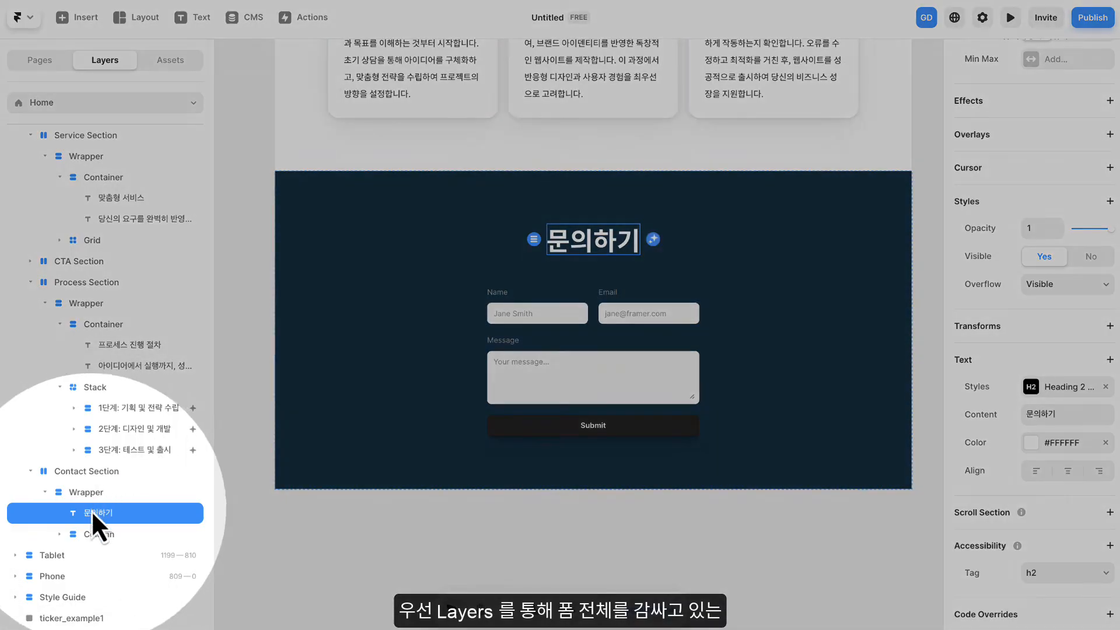
- Set the max width of the Column layer around the contact form to 500
scroll(96, 478, down, 1)
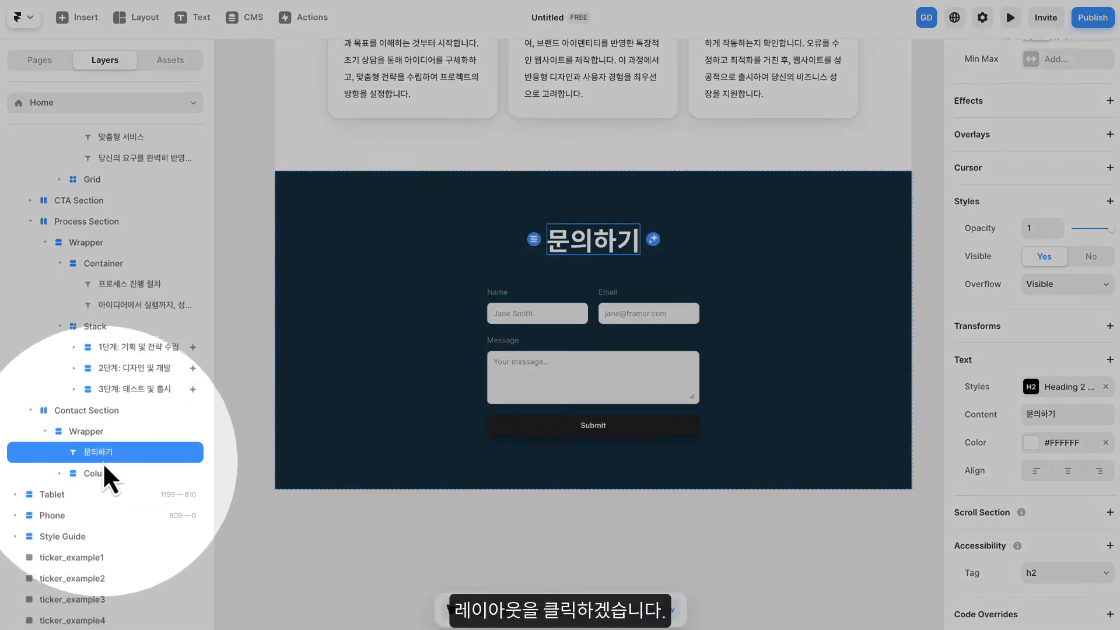
click(105, 472)
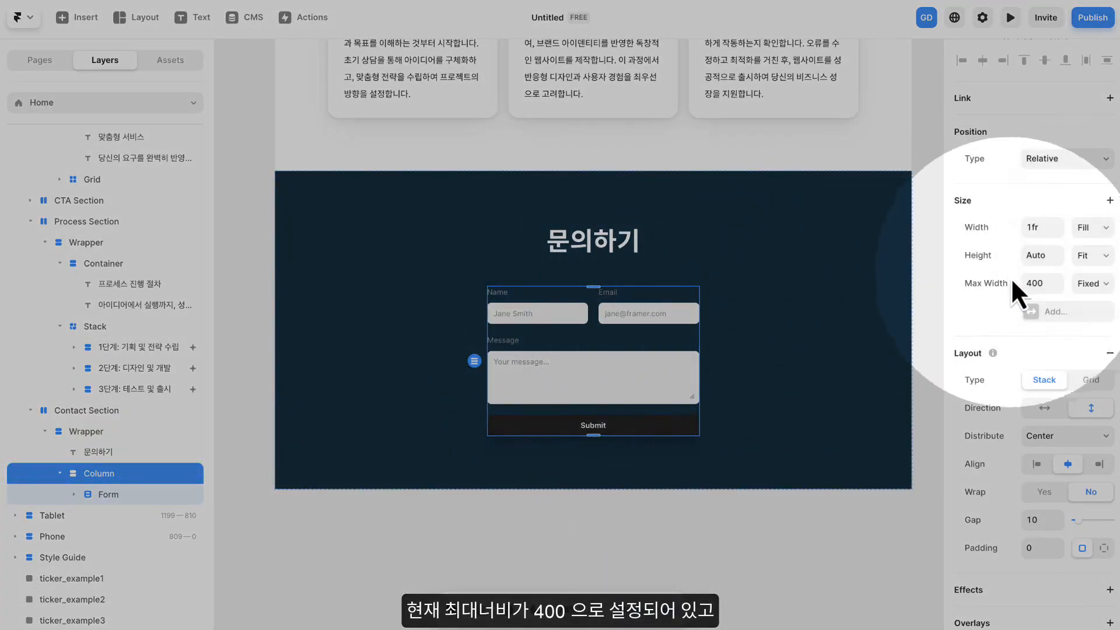
click(1026, 284)
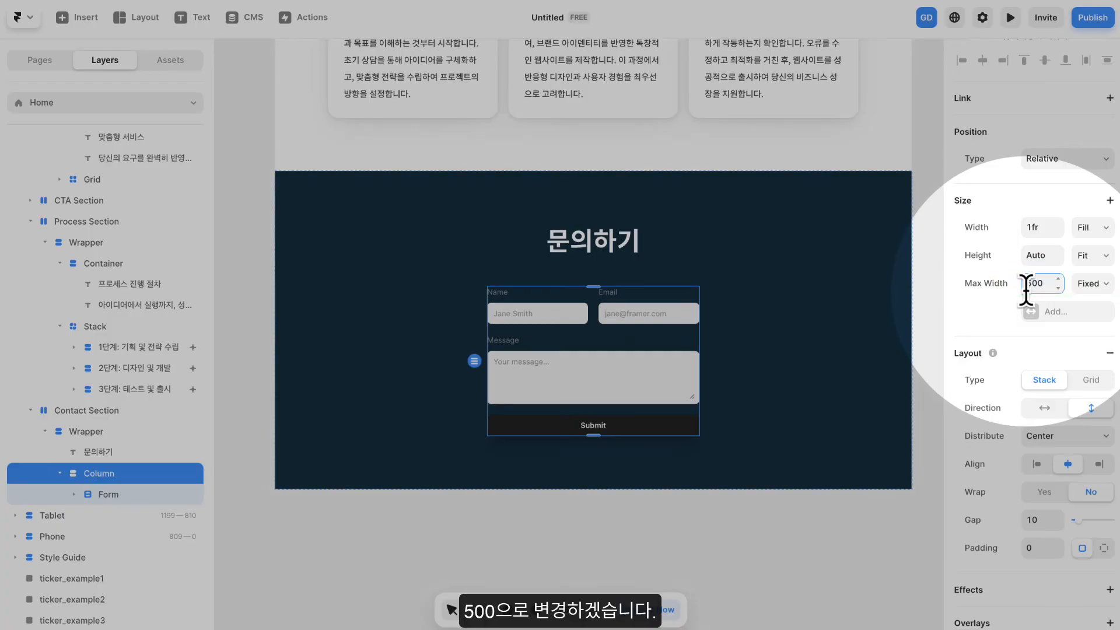
text(500)
key(Return)
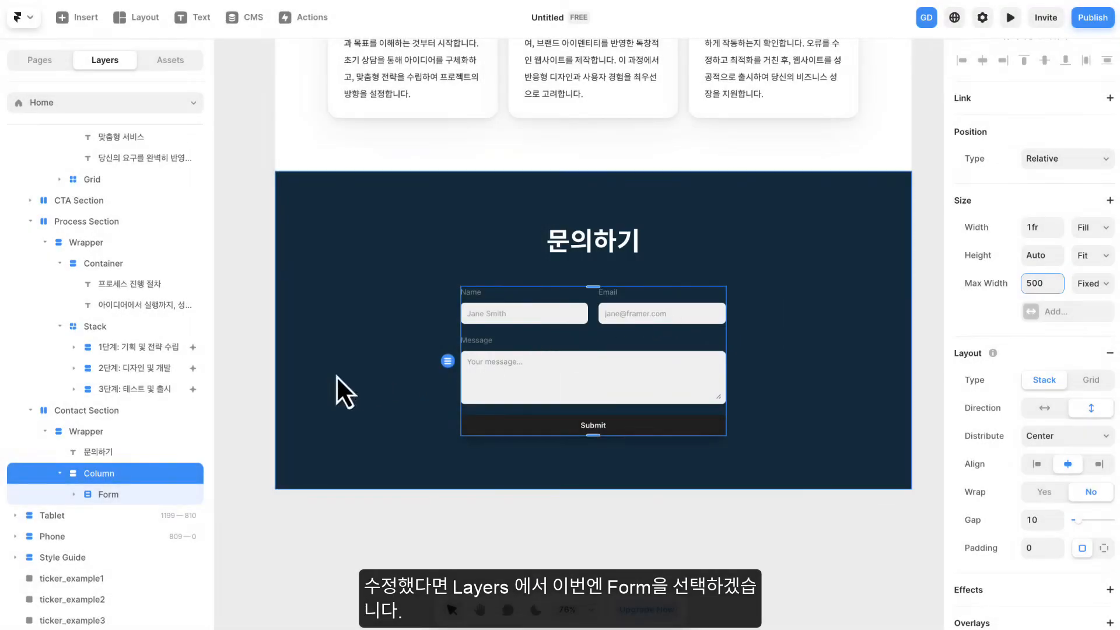
- Set the contact Form to send its submissions by Email, keeping the default recipient, name, subject and body
click(108, 496)
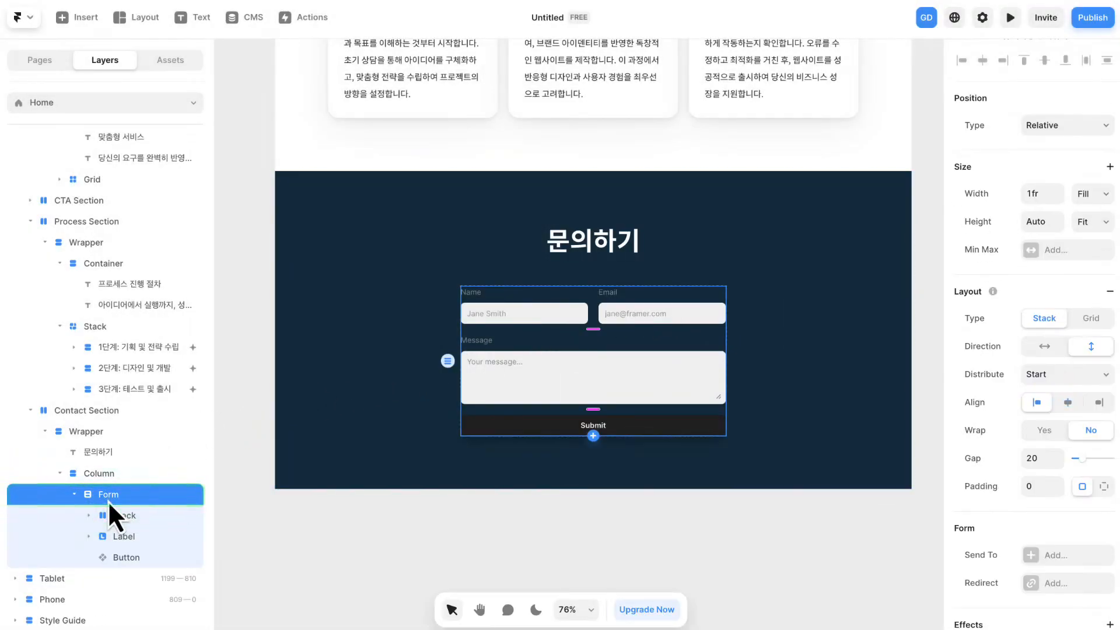
scroll(1059, 303, down, 4)
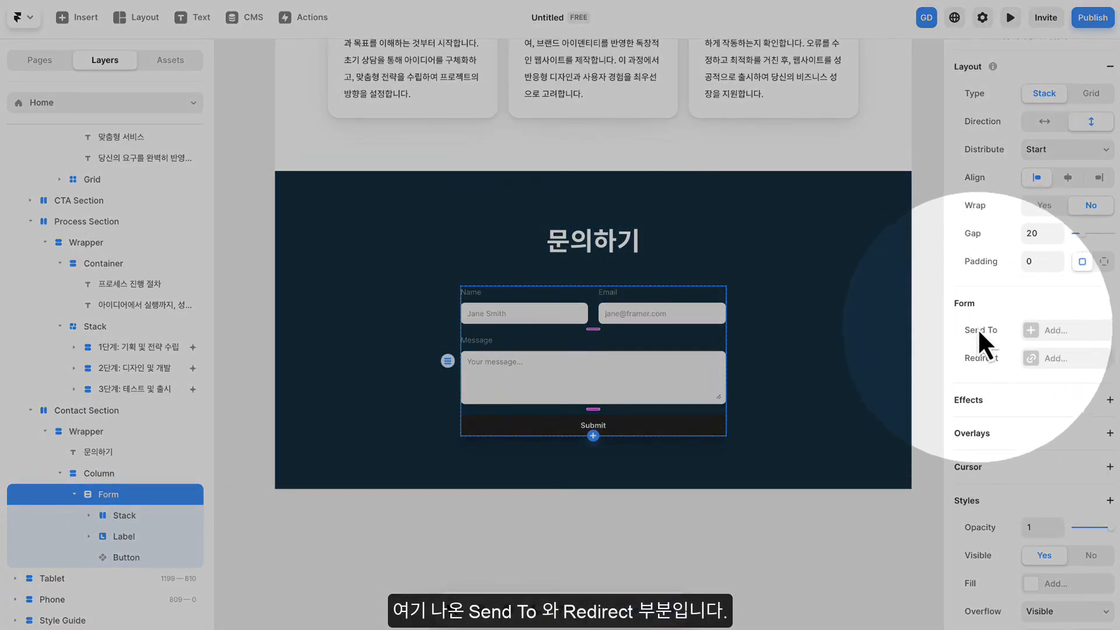
click(1054, 332)
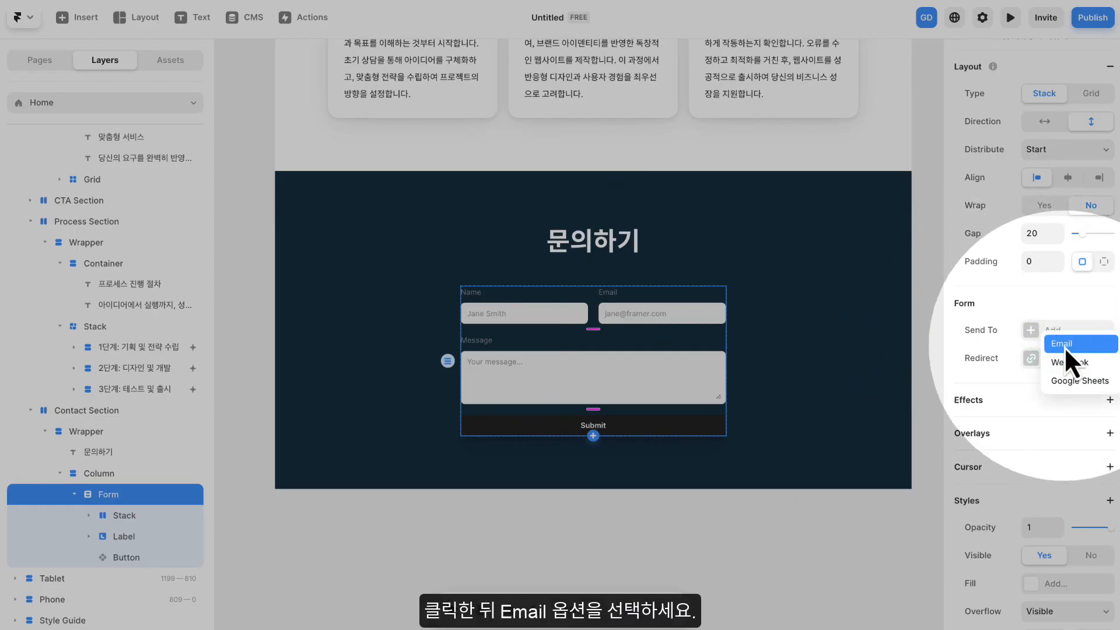
click(1063, 347)
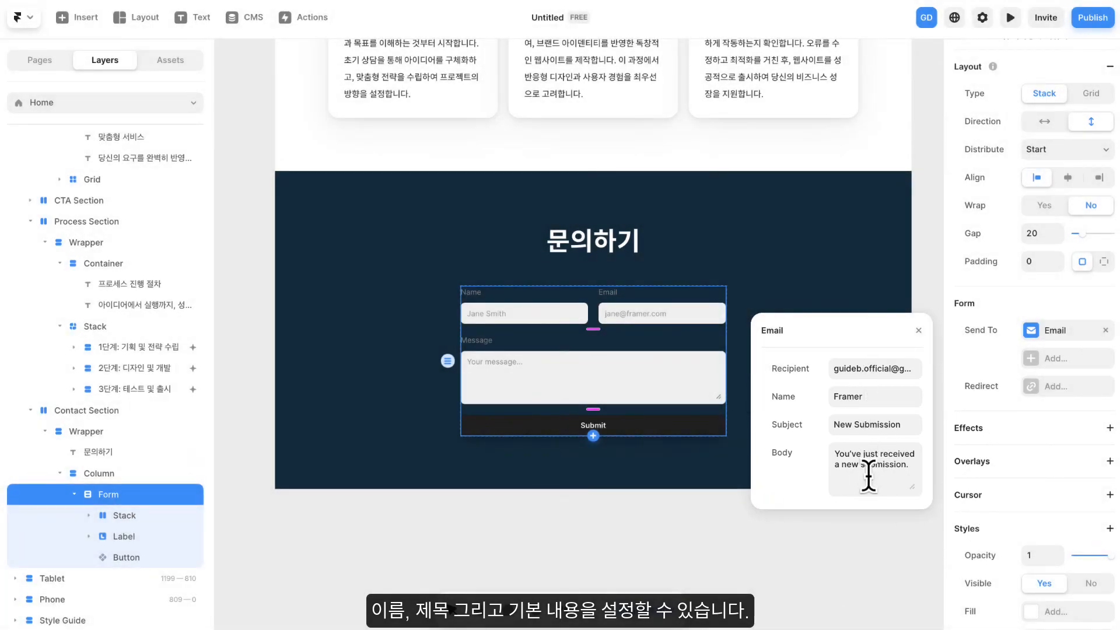
click(918, 330)
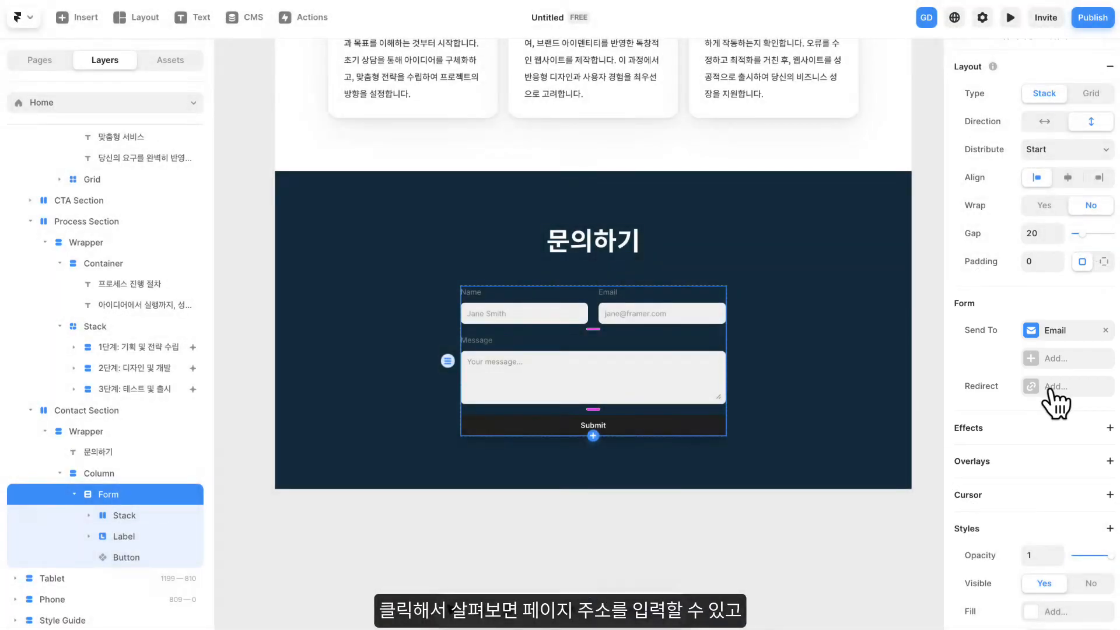
- Set the Form's success redirect to link to the Home page
click(1048, 387)
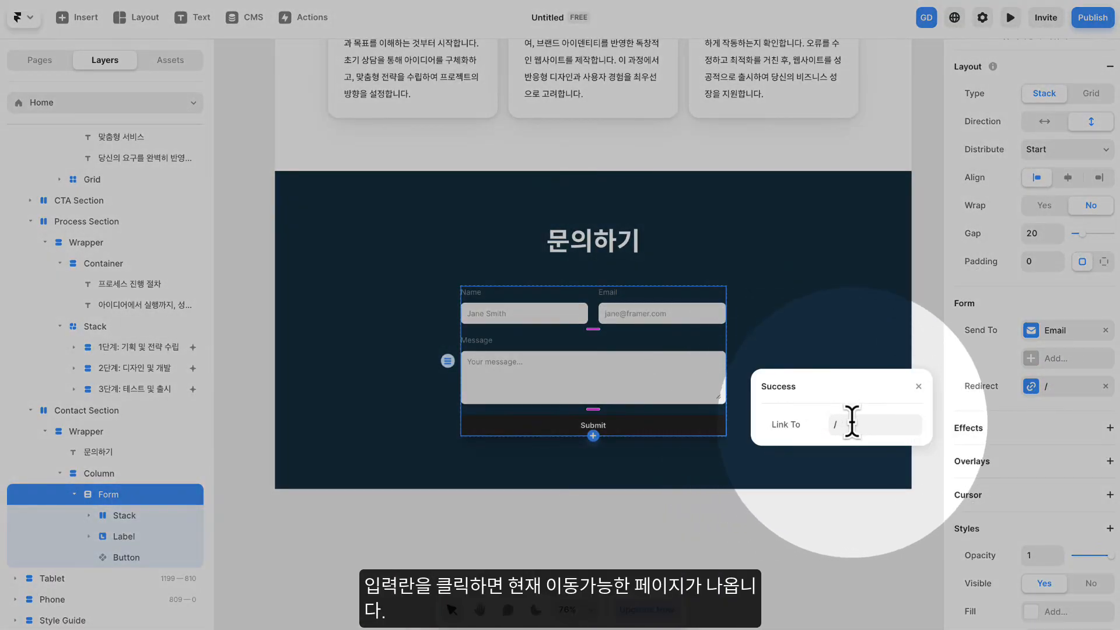
click(851, 421)
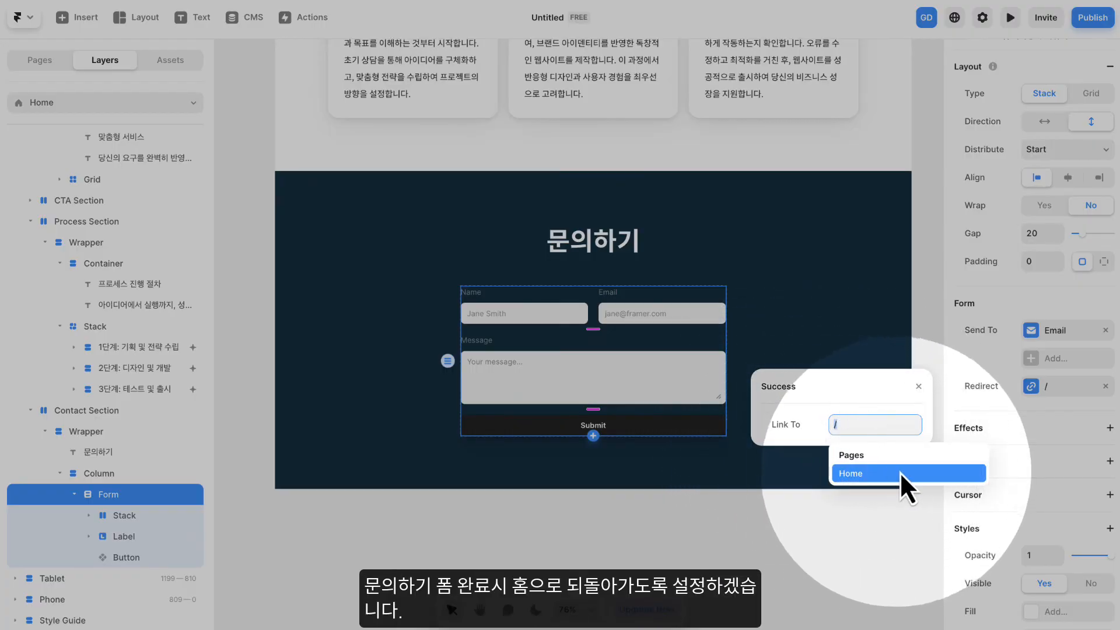
click(860, 471)
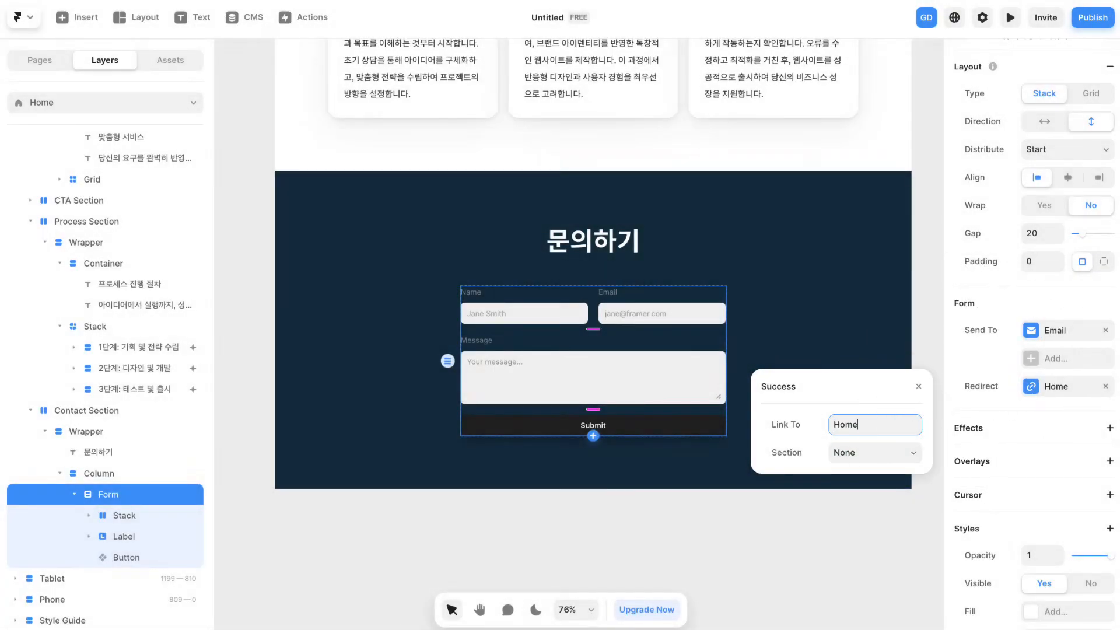
double_click(855, 424)
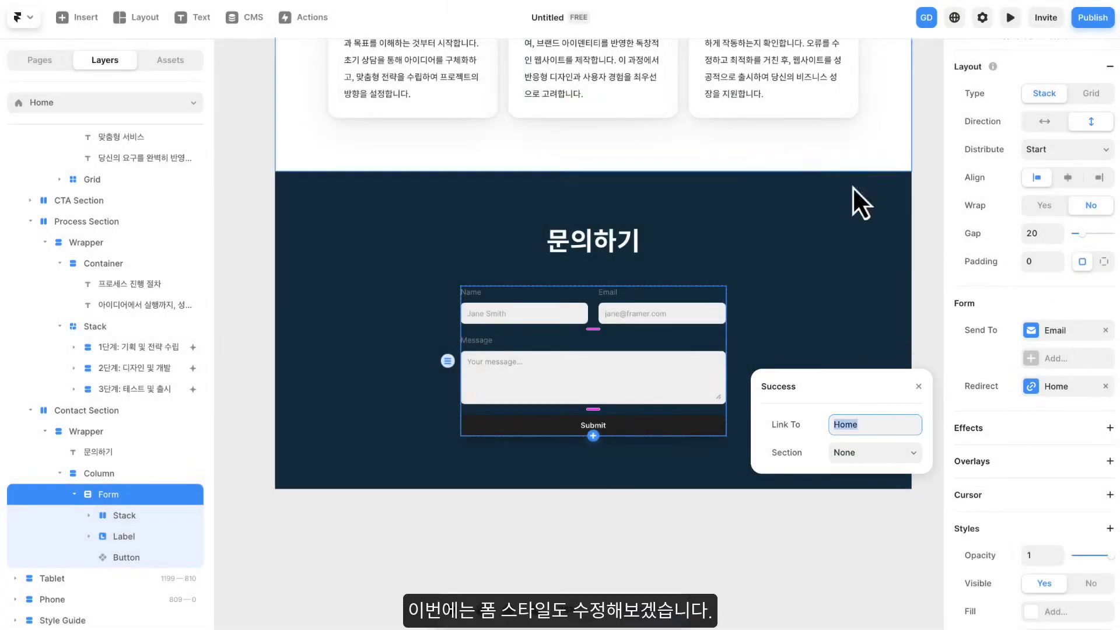
click(917, 383)
- Translate the form's Name, Email and Message labels to 이름, 이메일 and 메세지
scroll(610, 342, up, 5)
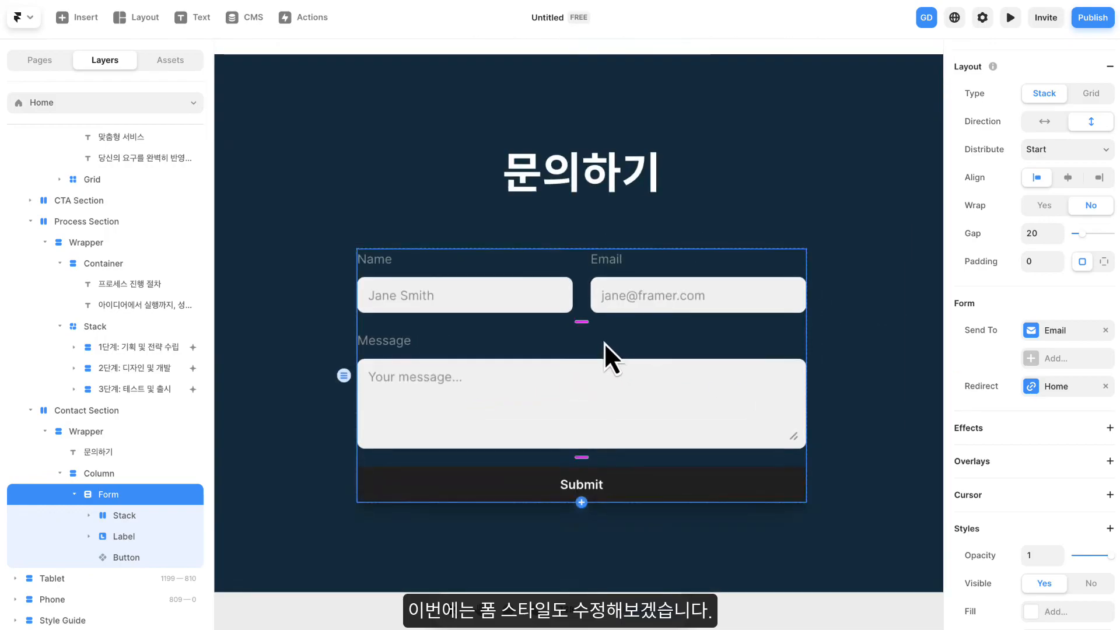
drag(613, 319, 609, 226)
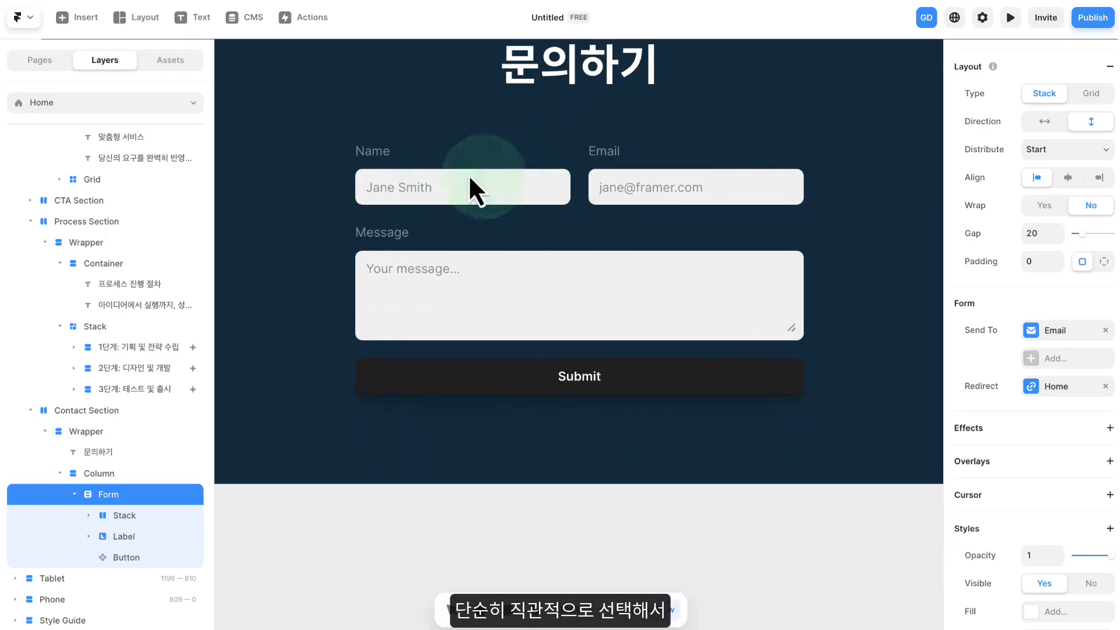
click(298, 162)
click(373, 155)
text(일)
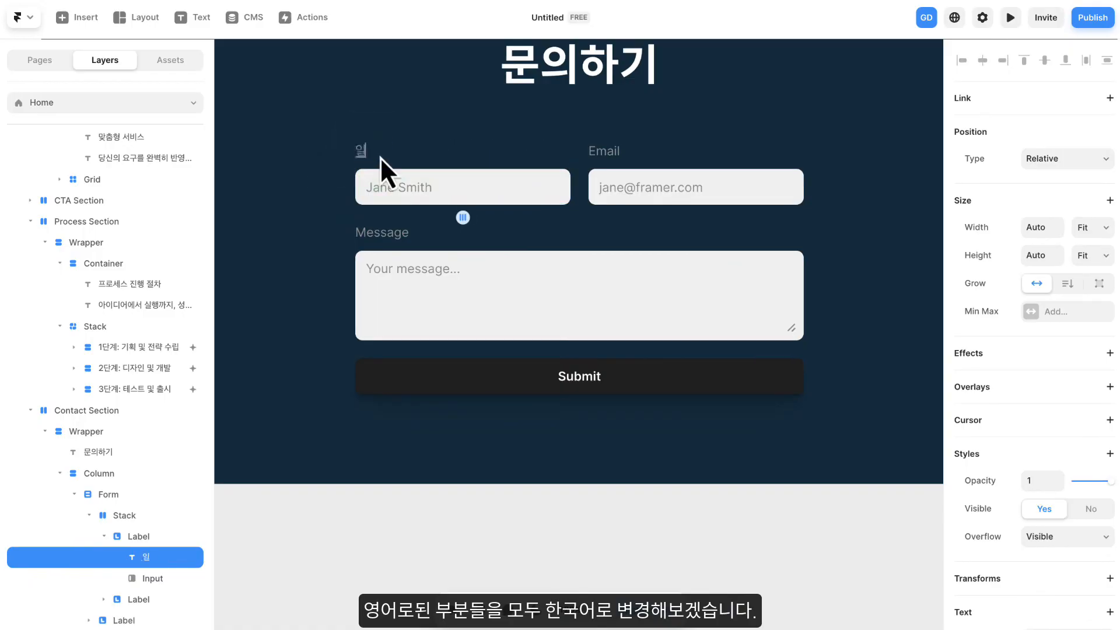
text(름)
double_click(606, 151)
text(이메일)
double_click(386, 232)
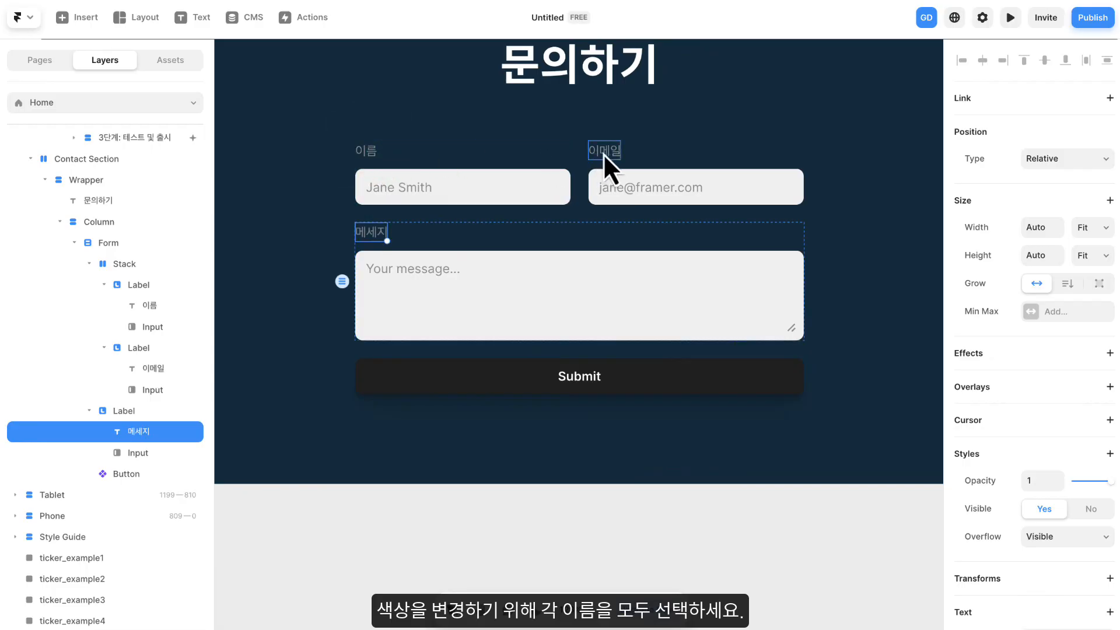
- Set the text color of the 이름, 이메일 and 메세지 labels together to white, #FFFFFF
click(601, 152)
shift+click(369, 149)
shift+click(372, 236)
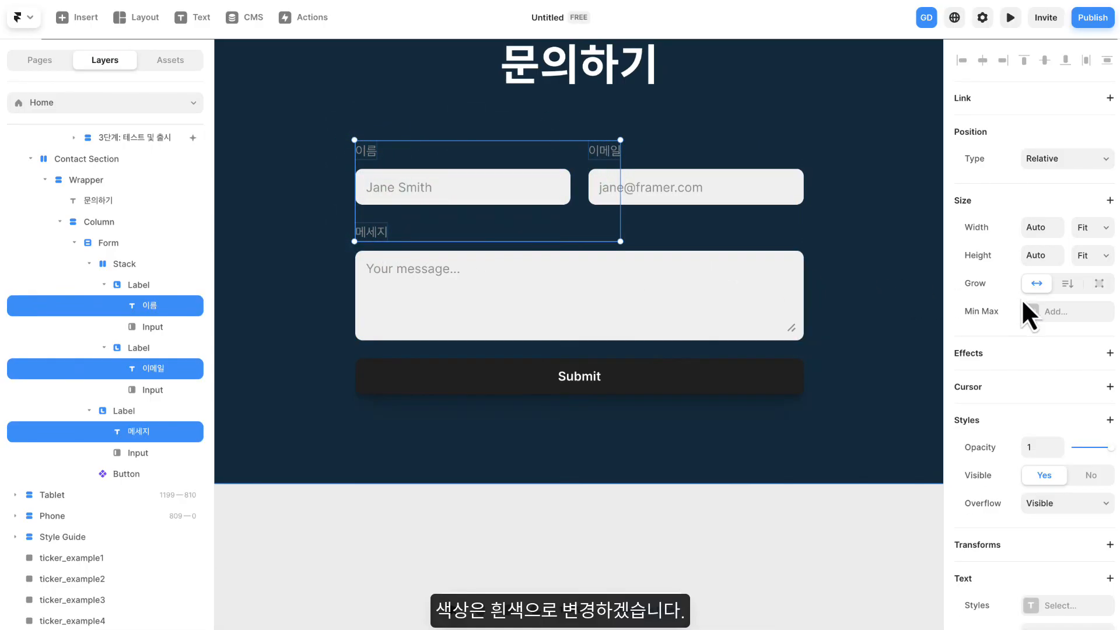
scroll(1027, 311, down, 4)
click(1030, 506)
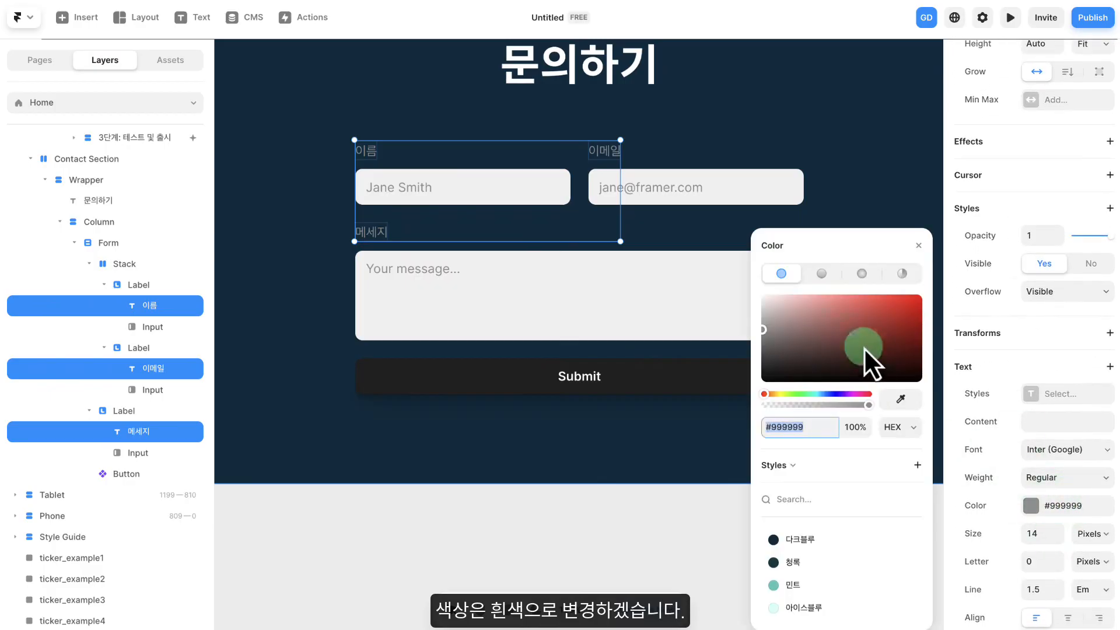
click(764, 296)
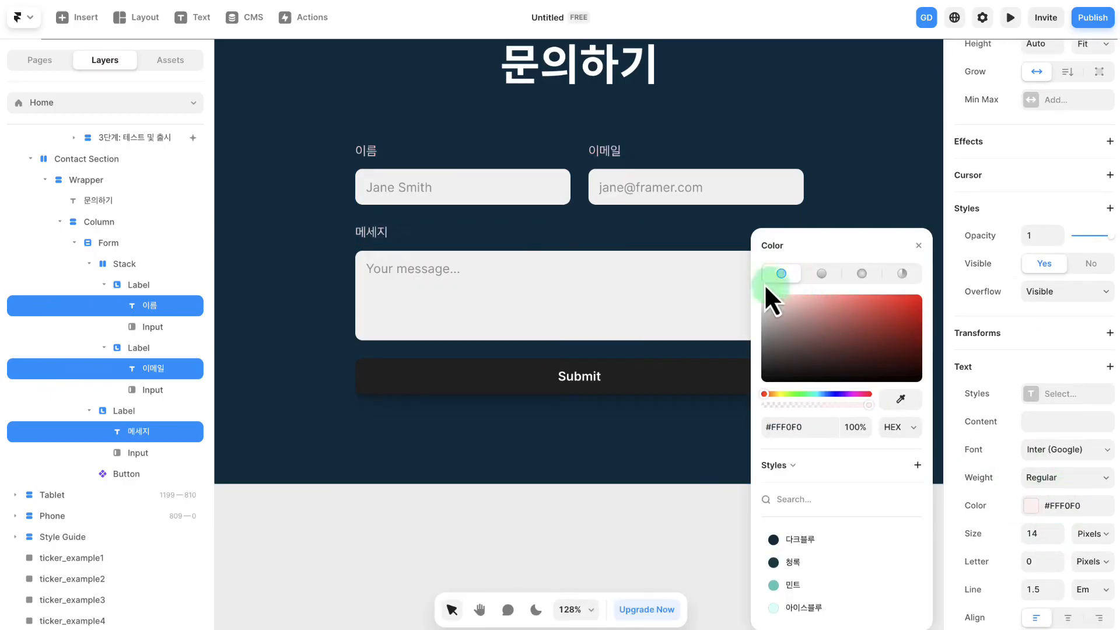
click(918, 245)
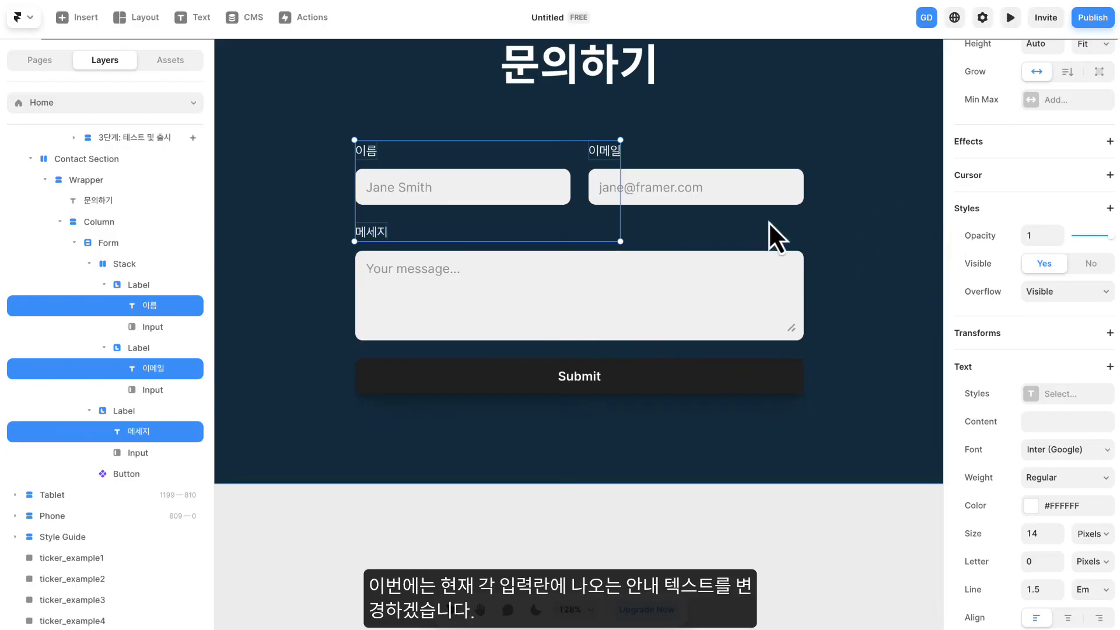
- Set the three input placeholders to 이름을 입력하세요, 이메일을 입력하세요 and 메세지를 입력하세요
click(477, 187)
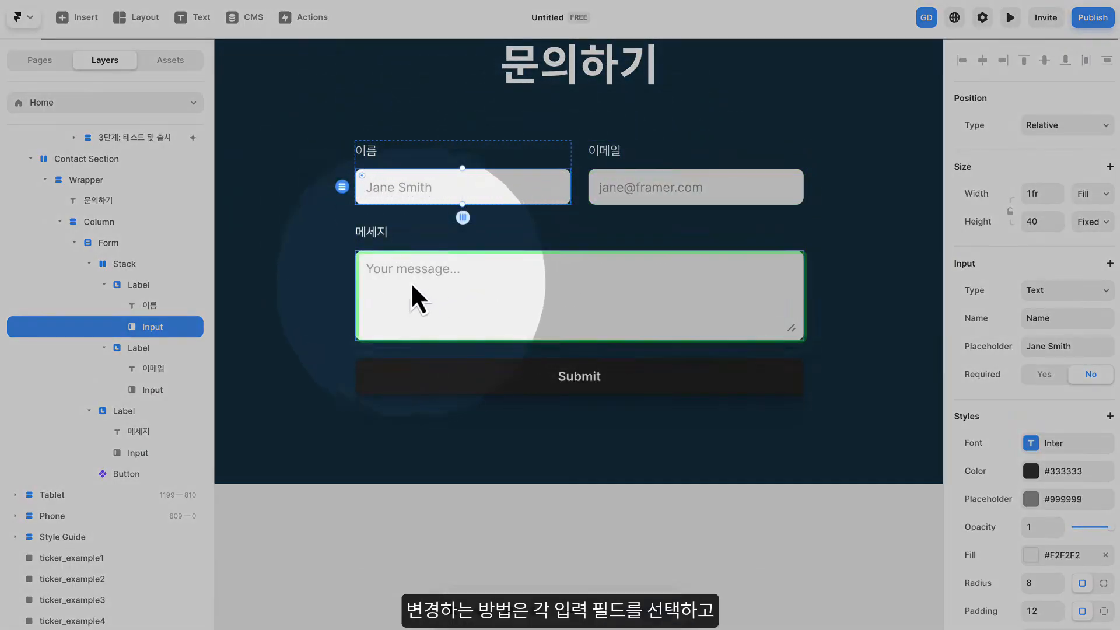
scroll(575, 240, down, 1)
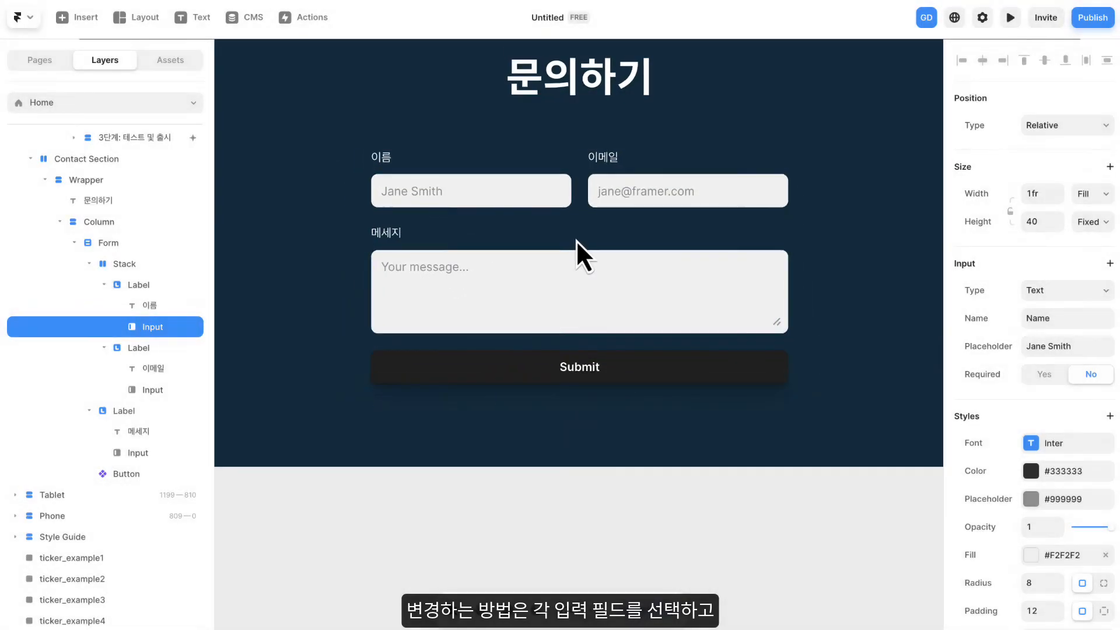
drag(576, 239, 573, 257)
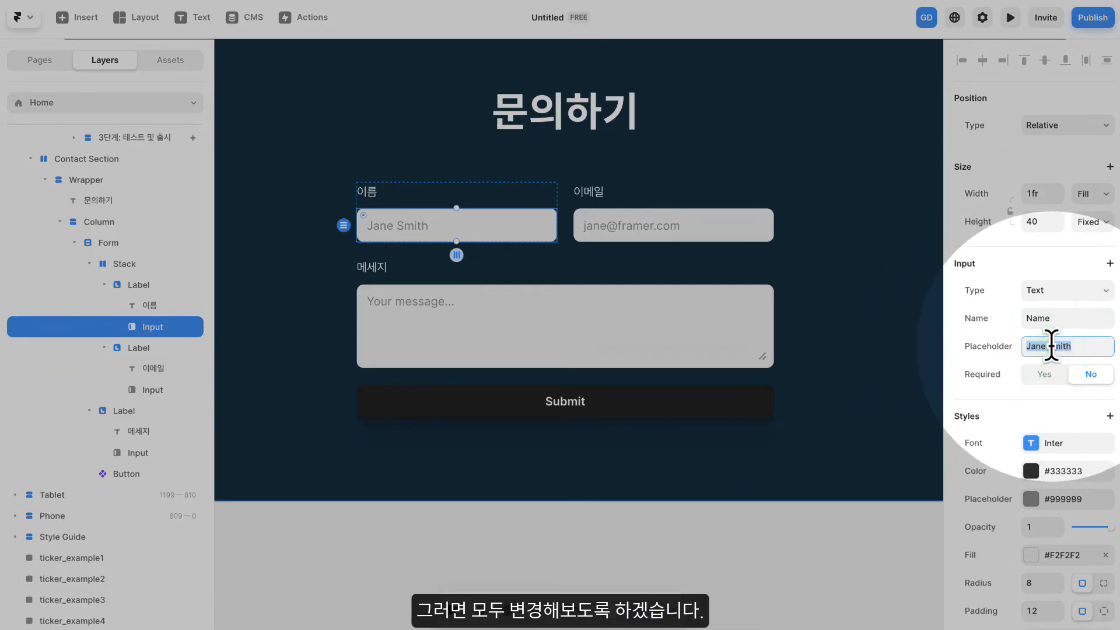
text(ㅇ)
text(름을 입력하세요.)
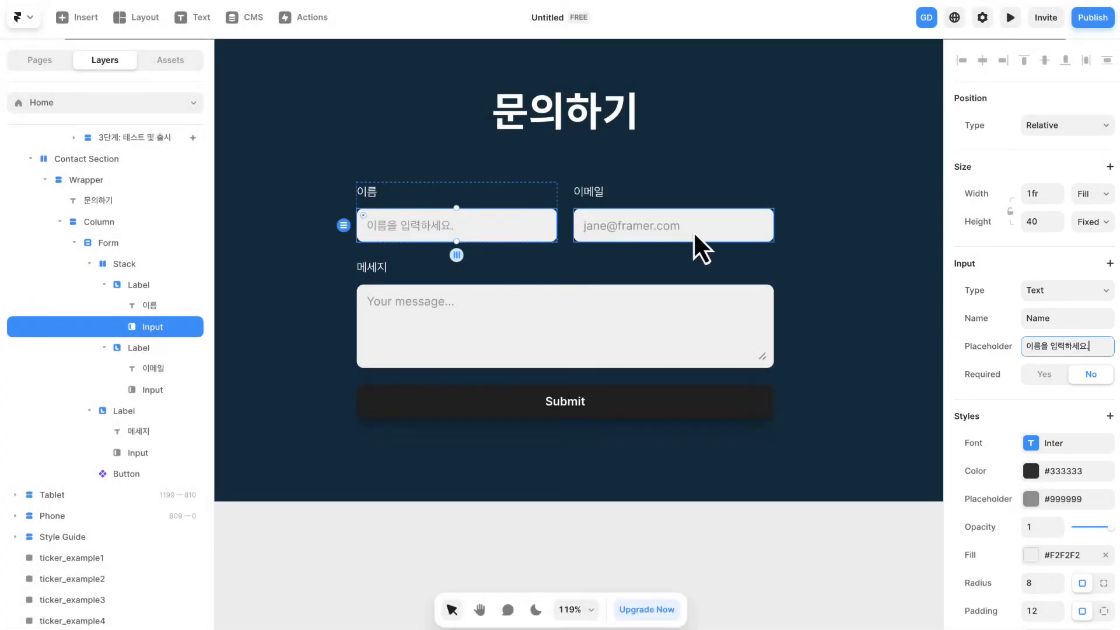
click(693, 231)
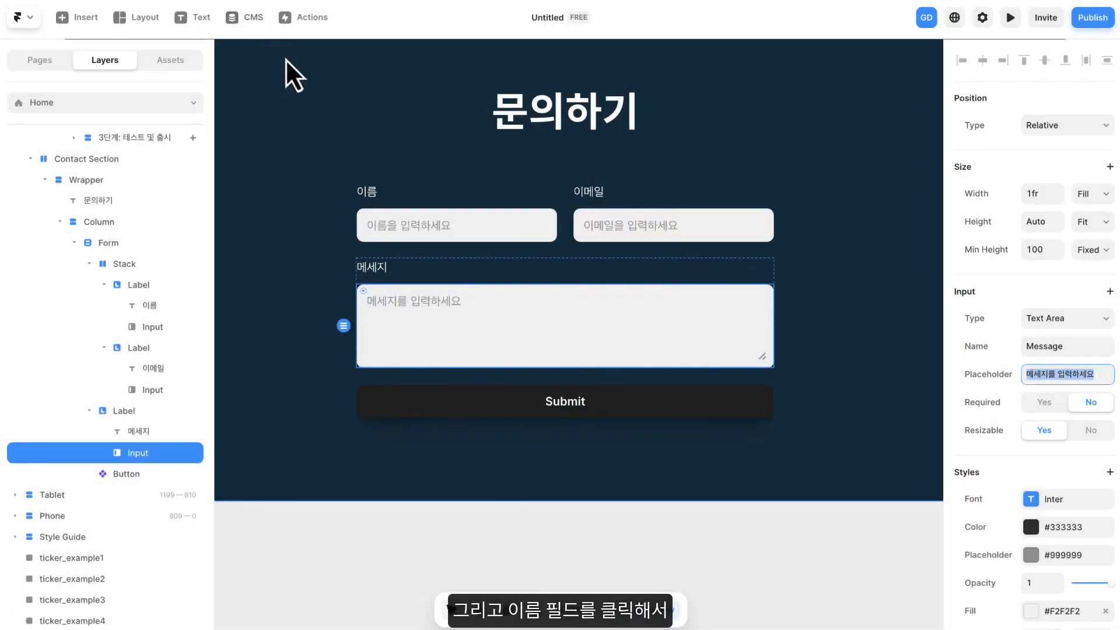
- Make the name, email and message inputs required by setting Required to Yes for each
click(402, 229)
scroll(1002, 239, down, 3)
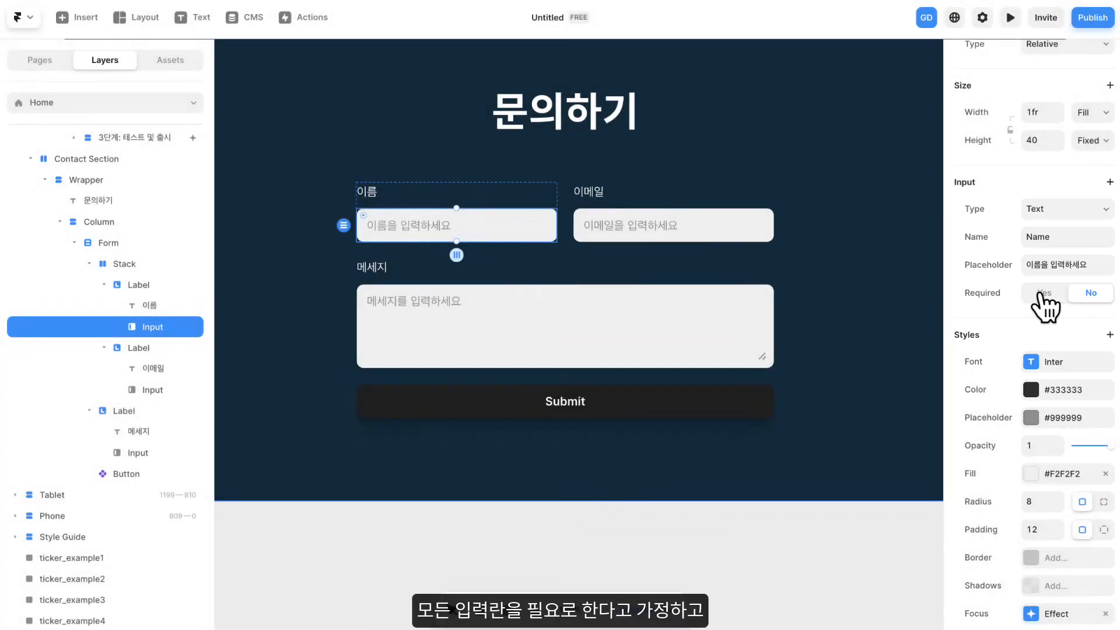
click(1042, 293)
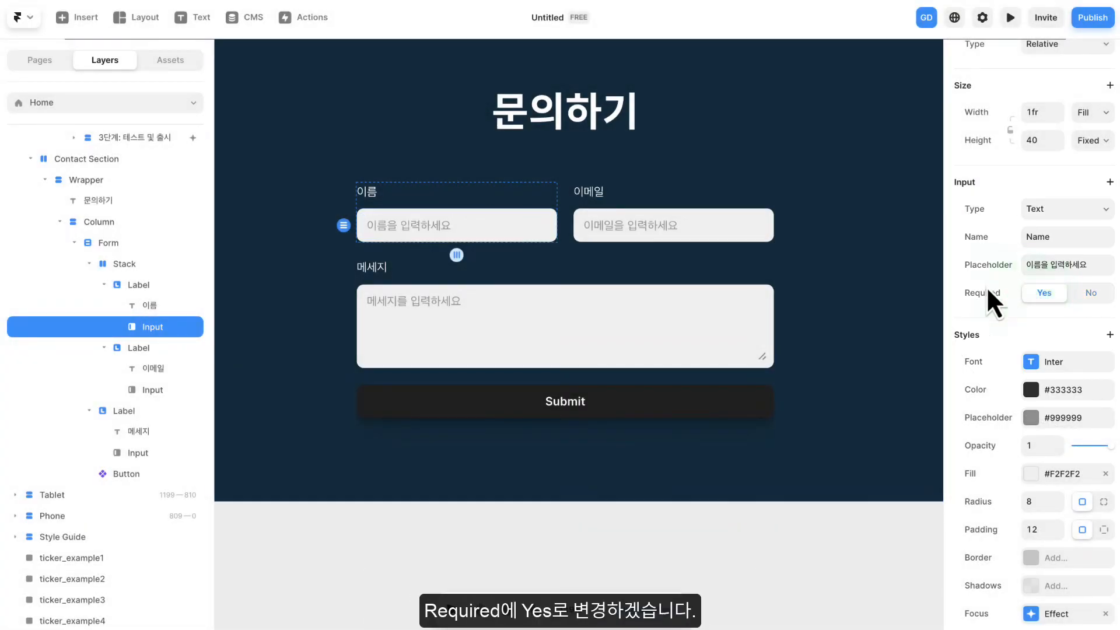
click(755, 229)
click(1044, 374)
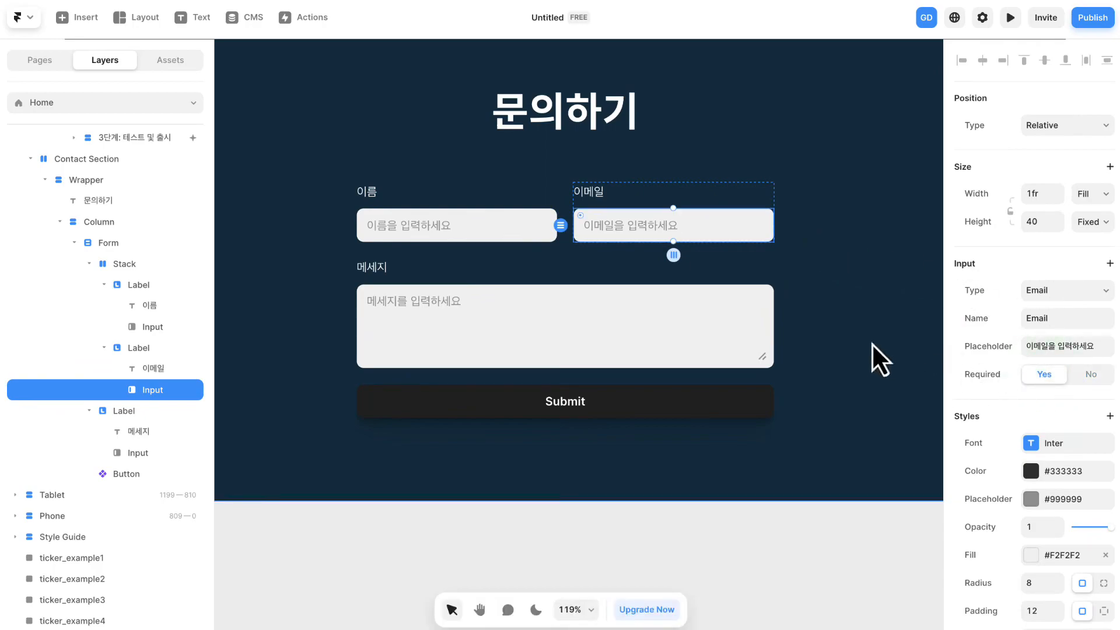
click(748, 326)
click(1046, 408)
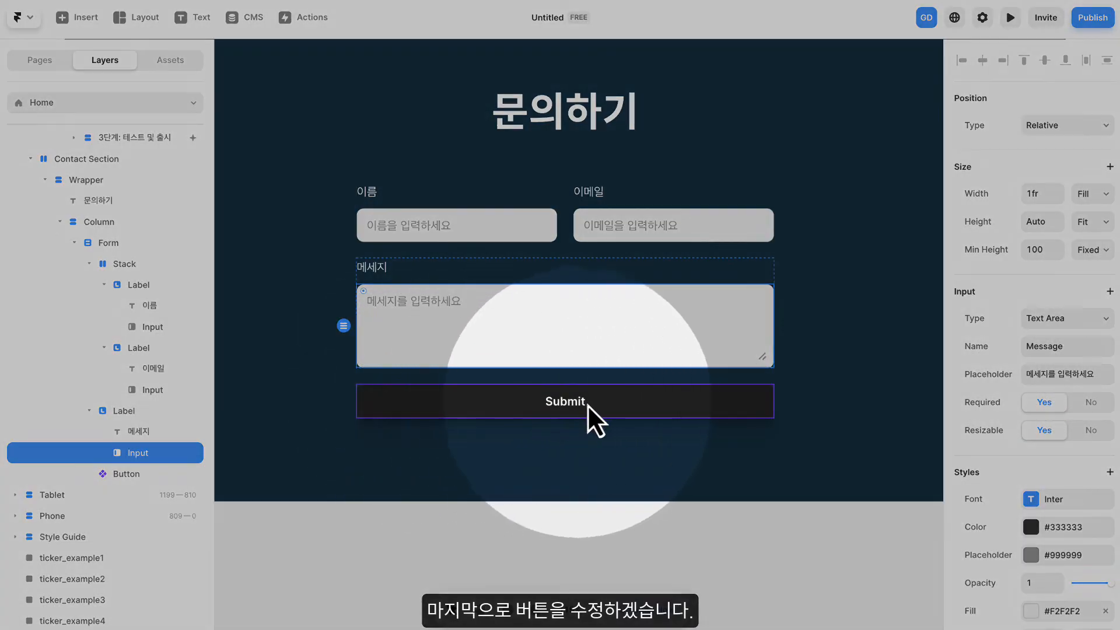
- Open the form's Submit button component for editing by unlinking this instance from its primary component
click(568, 407)
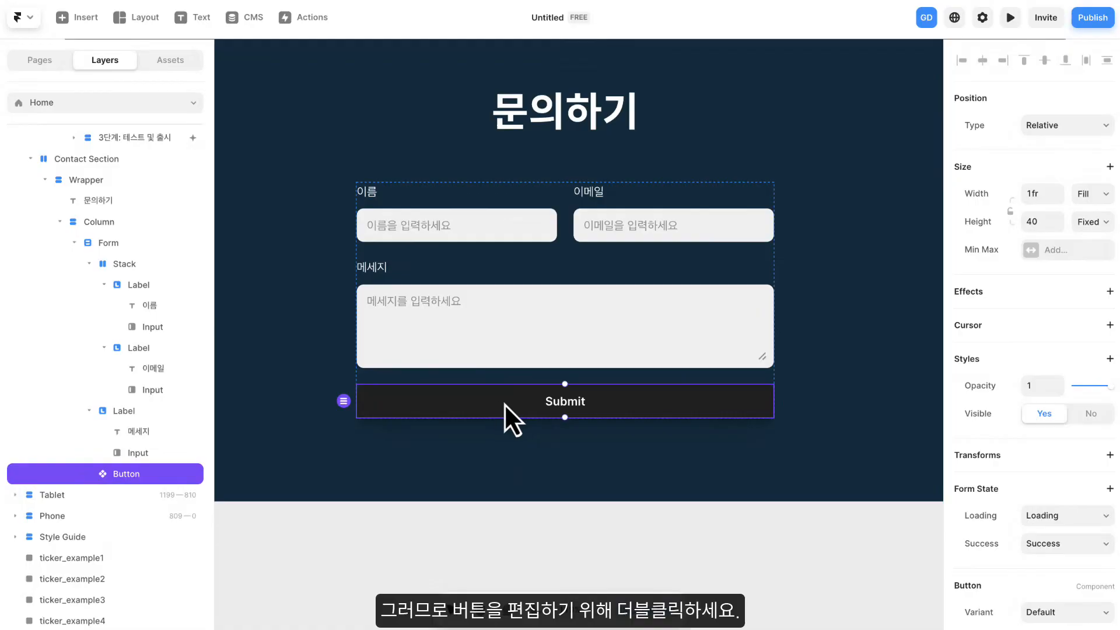
double_click(510, 400)
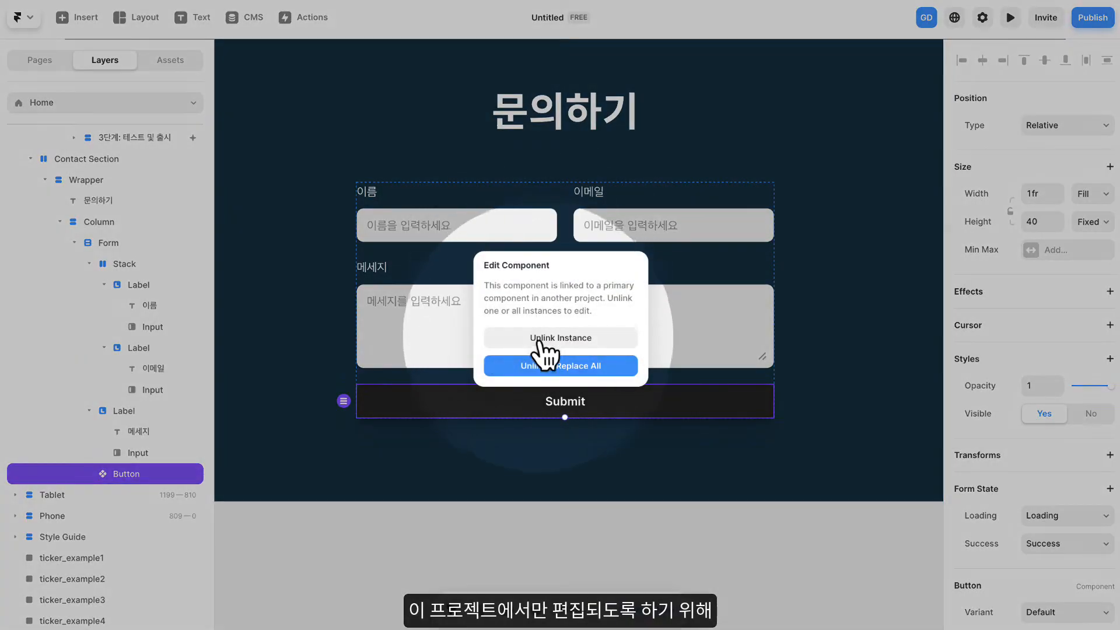
click(575, 340)
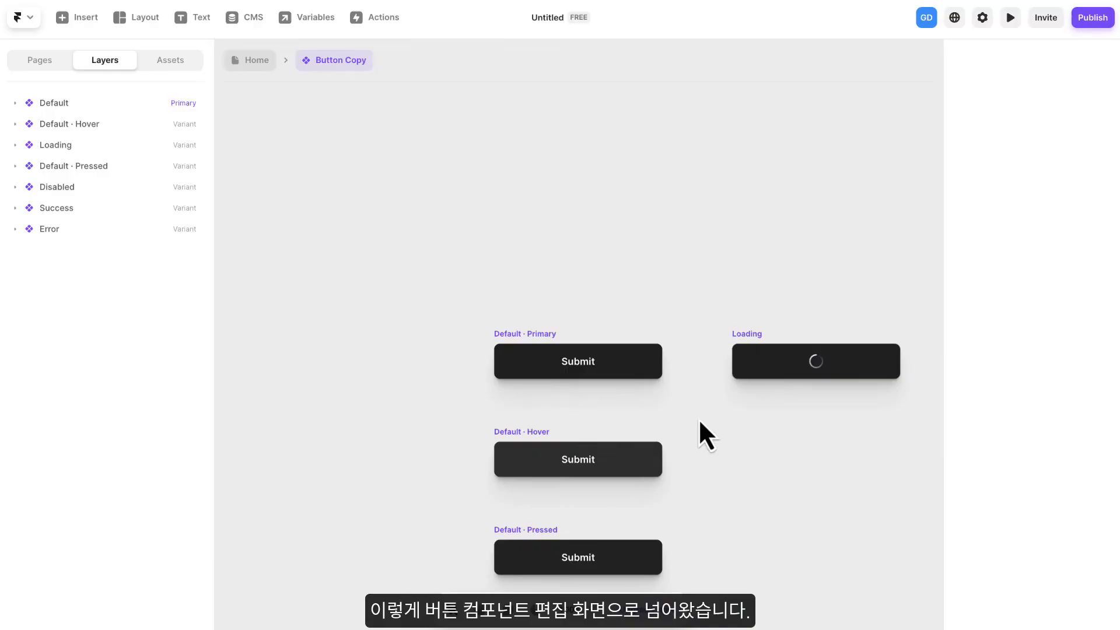
- Change the Submit text in the Default primary button variant to 보내기
drag(737, 429, 577, 288)
scroll(636, 275, down, 1)
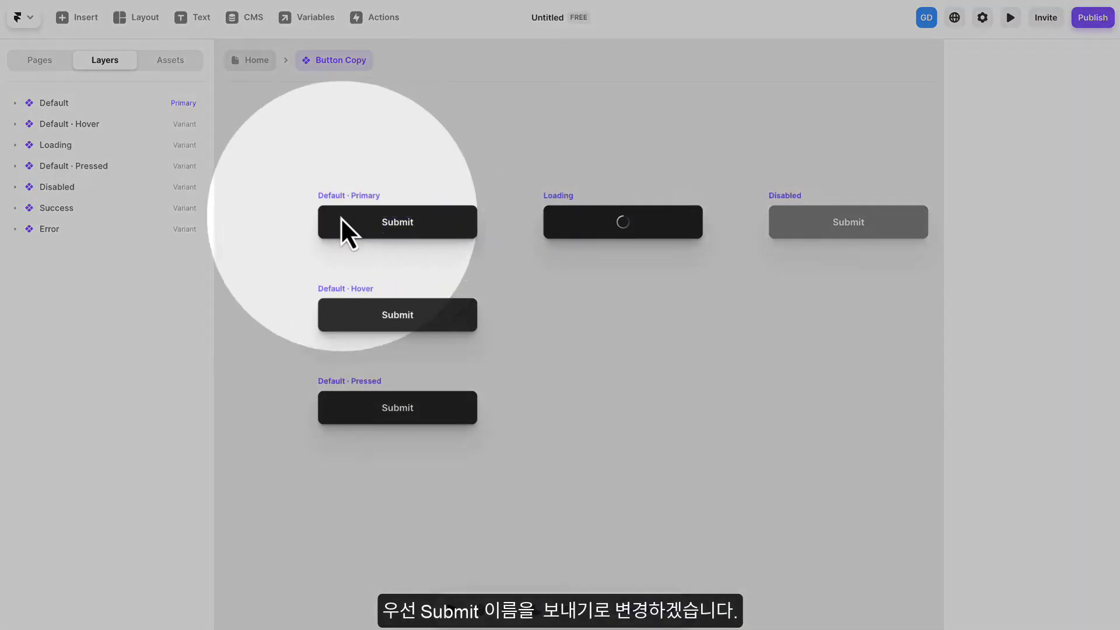
double_click(400, 223)
double_click(401, 224)
text(보내기)
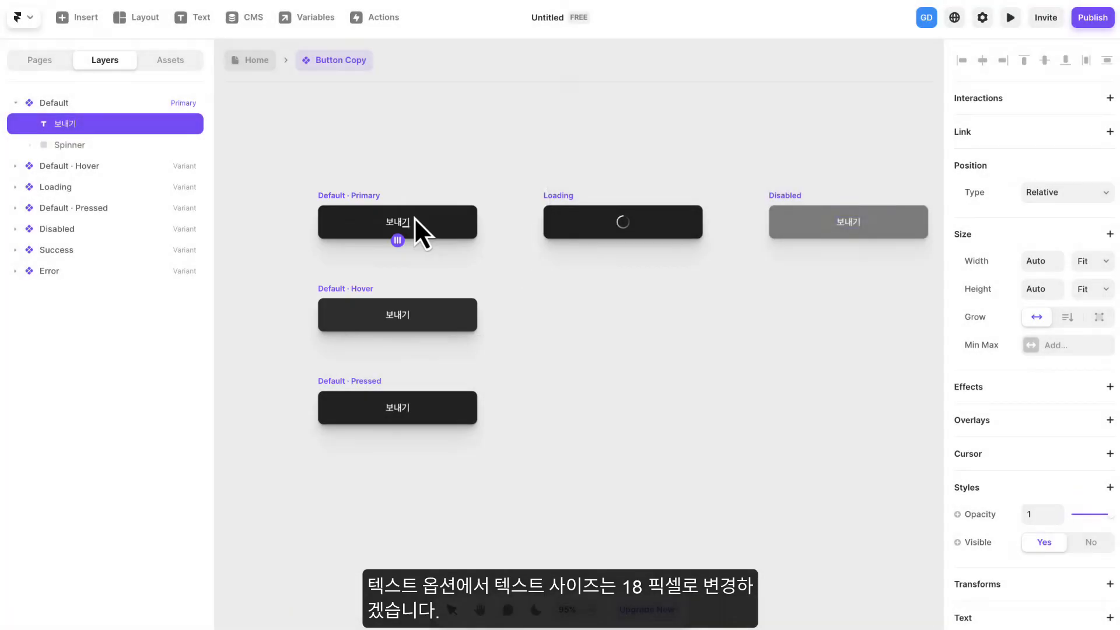
- Set the size of the 보내기 text in the primary button variant to 18 pixels
click(411, 194)
scroll(1012, 340, down, 10)
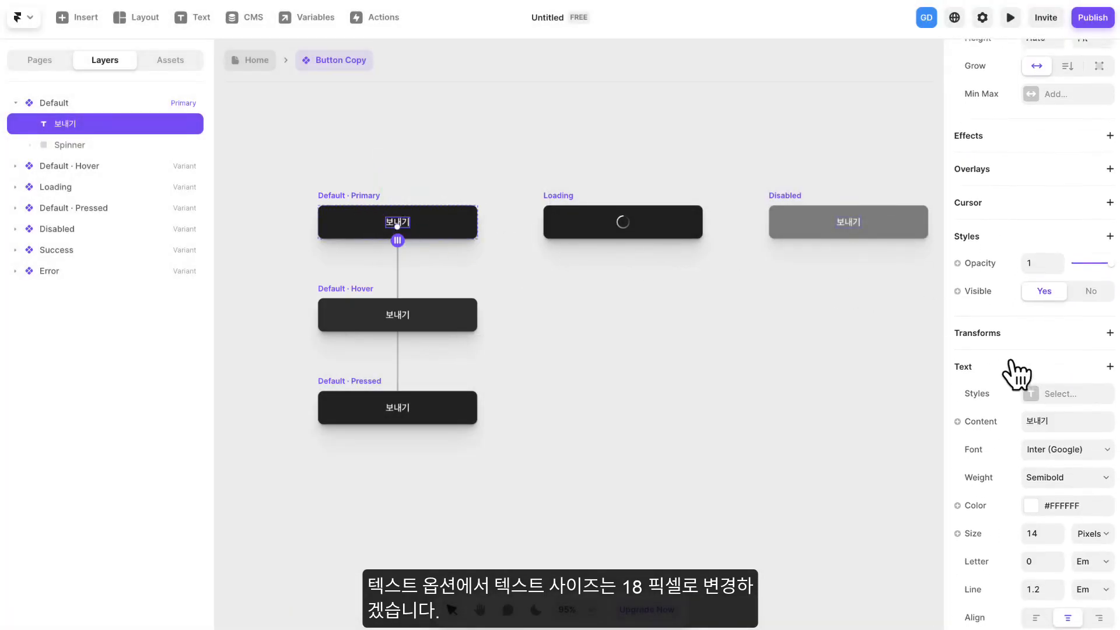
click(1063, 430)
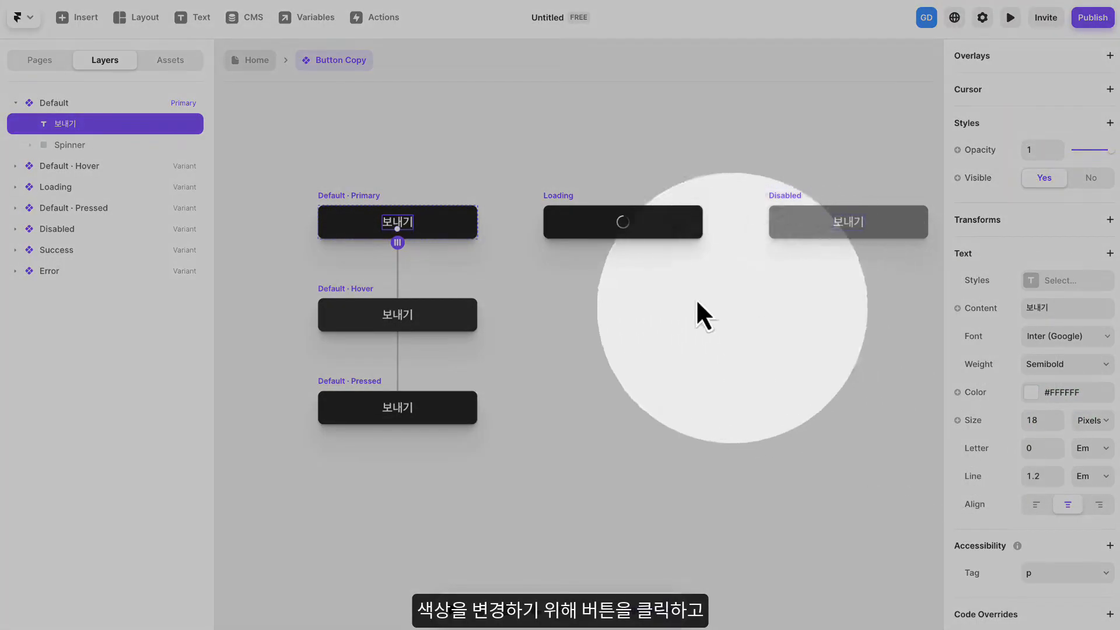
- Apply the 민트 color style as the fill of the Default primary button variant
click(344, 217)
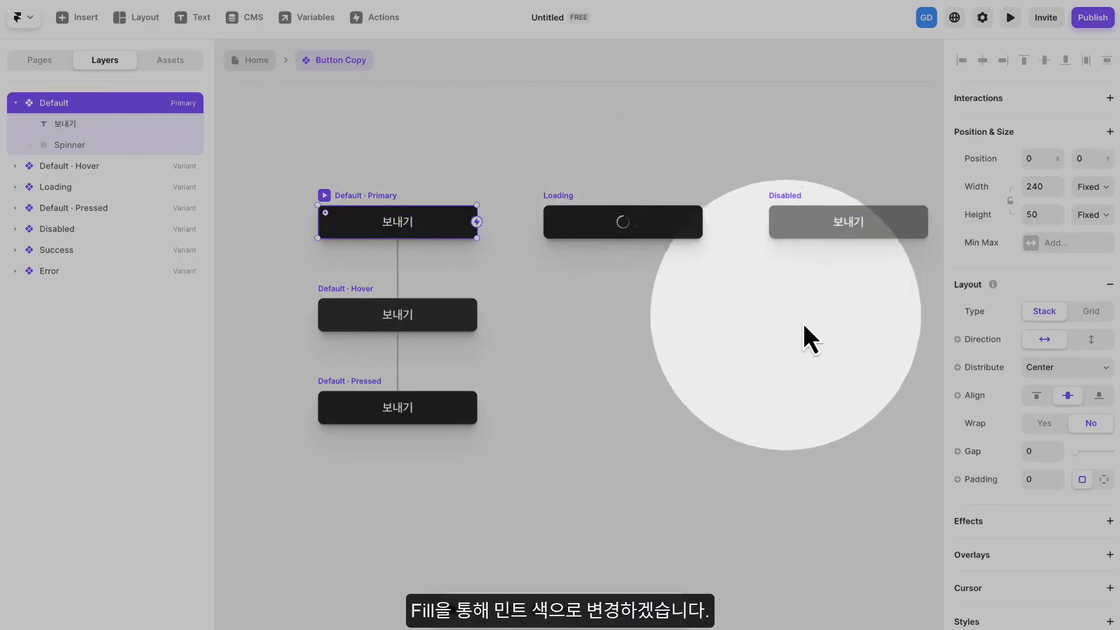
scroll(993, 384, down, 6)
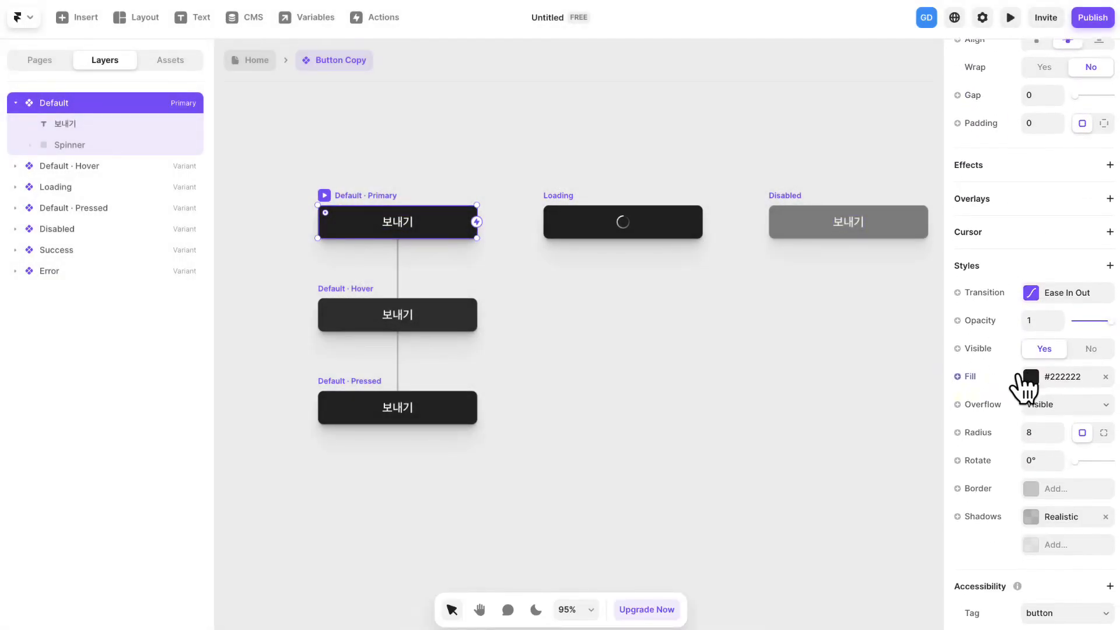
click(1052, 369)
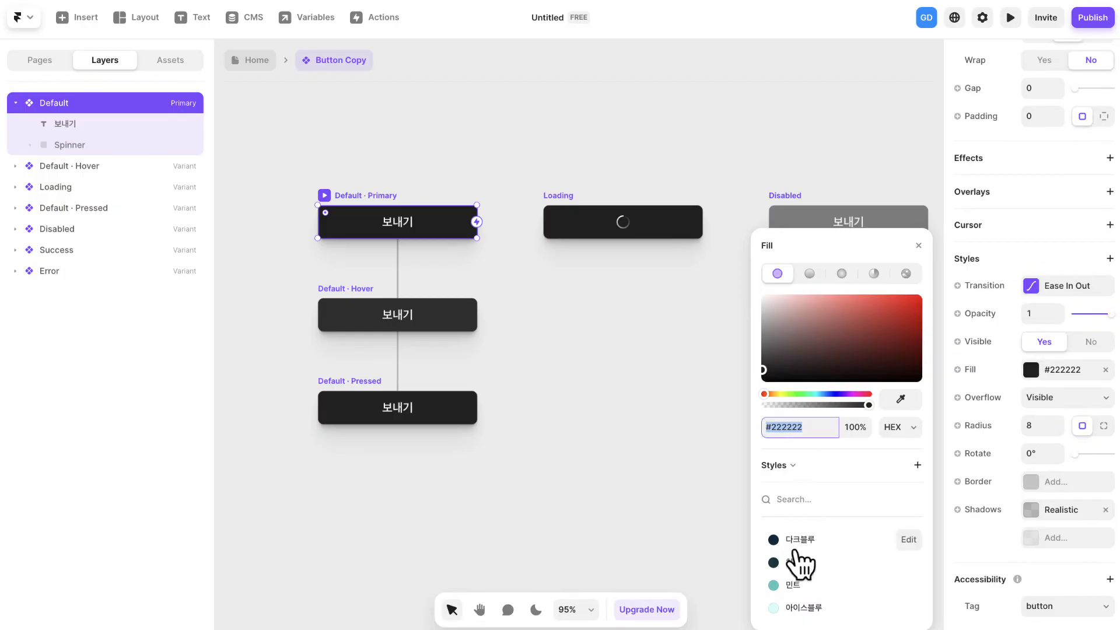
click(794, 584)
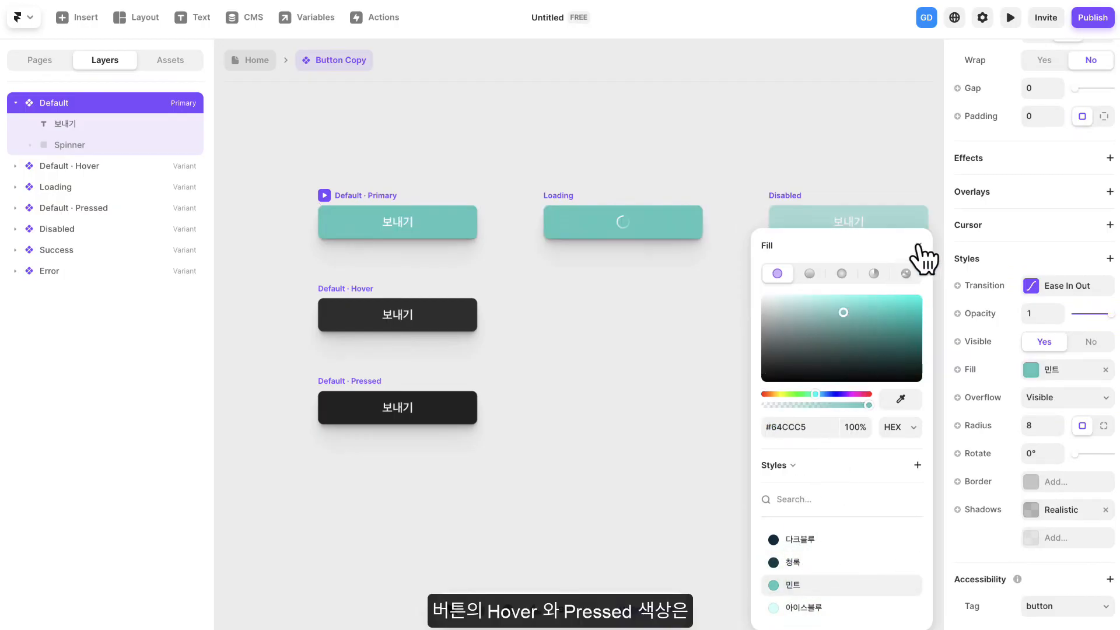
click(875, 262)
- Apply the 민트 color style as the fill of the Default - Hover button variant
click(341, 299)
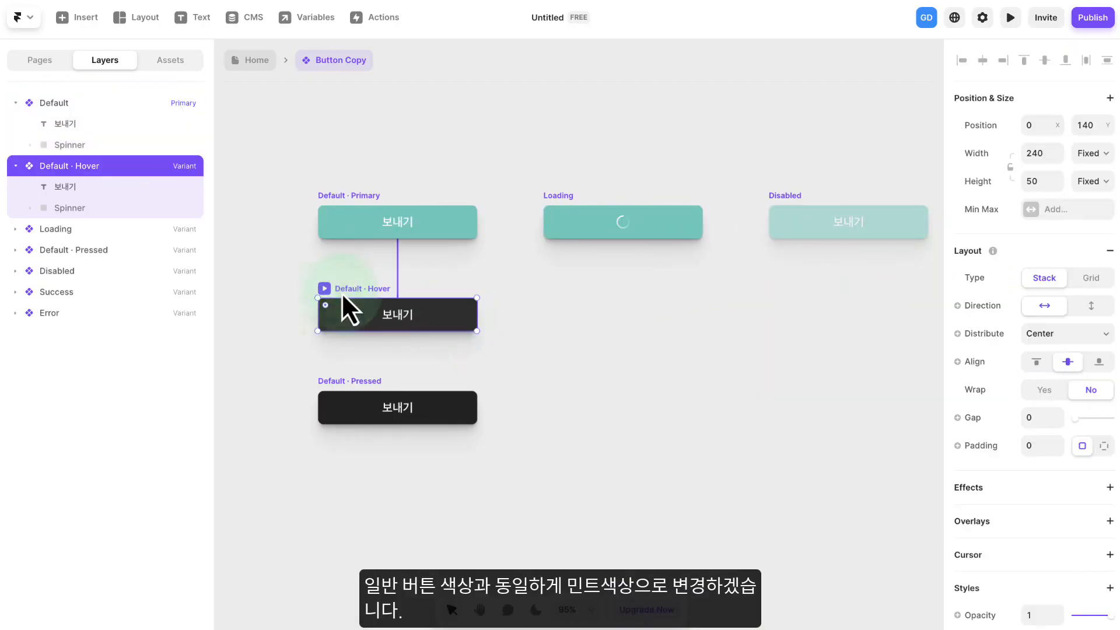
scroll(1018, 380, down, 5)
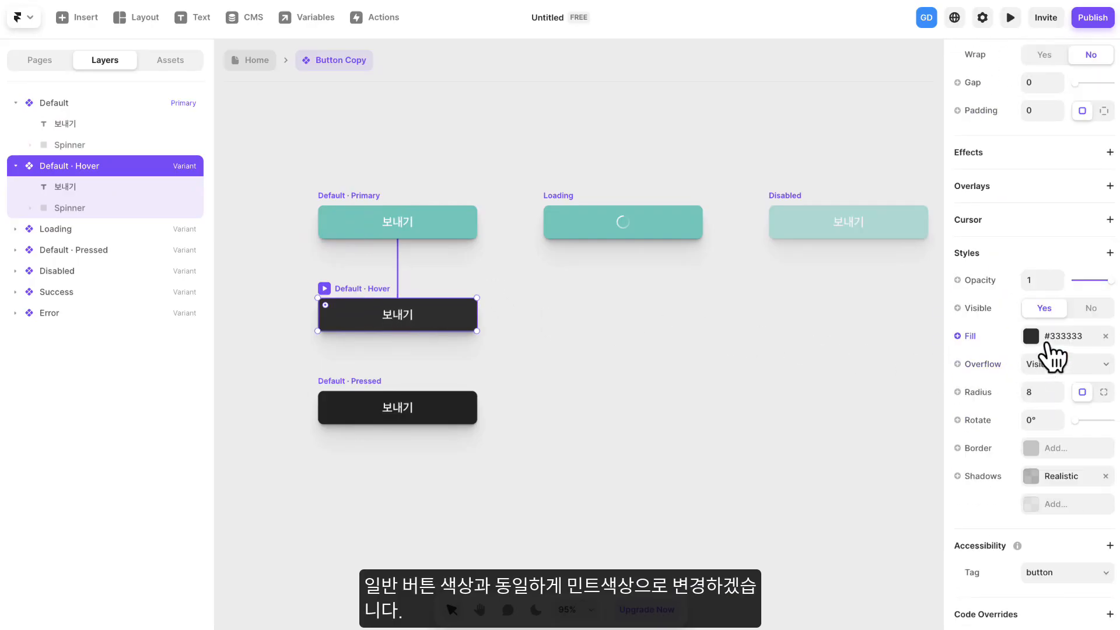
click(1031, 341)
click(790, 586)
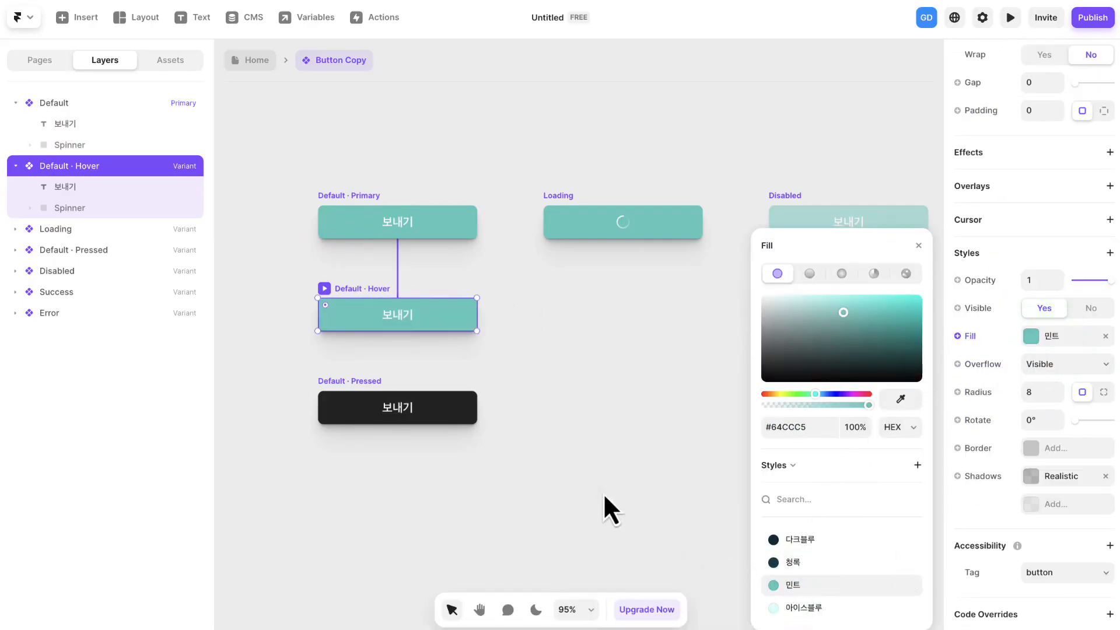
- Apply the 민트 color style as the fill of the Default - Pressed button variant and return to the Home page
click(350, 380)
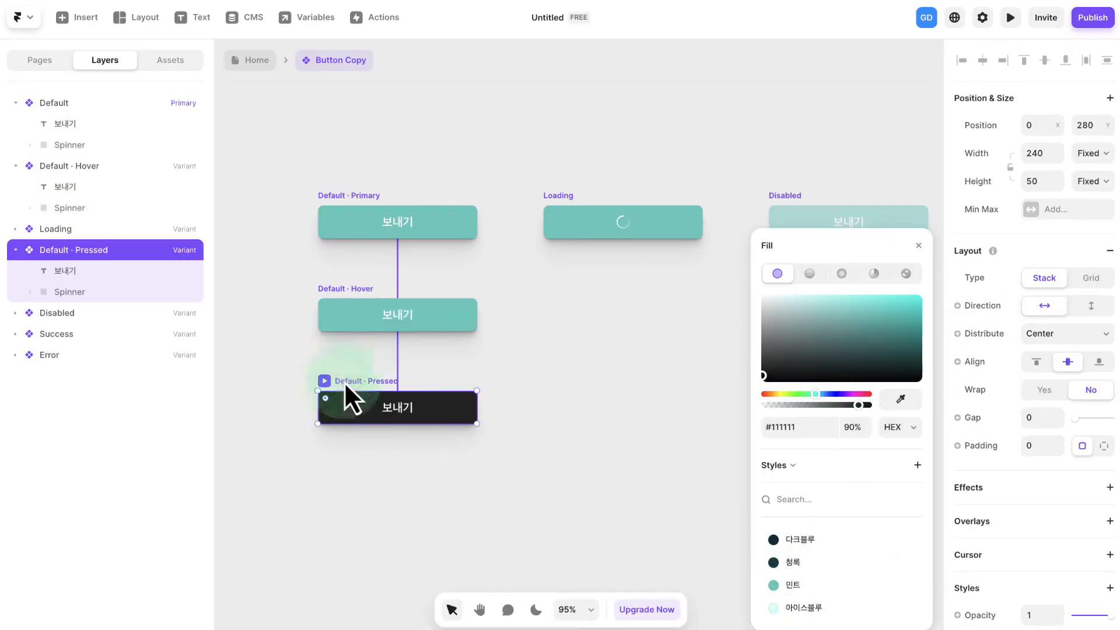
click(791, 586)
click(919, 247)
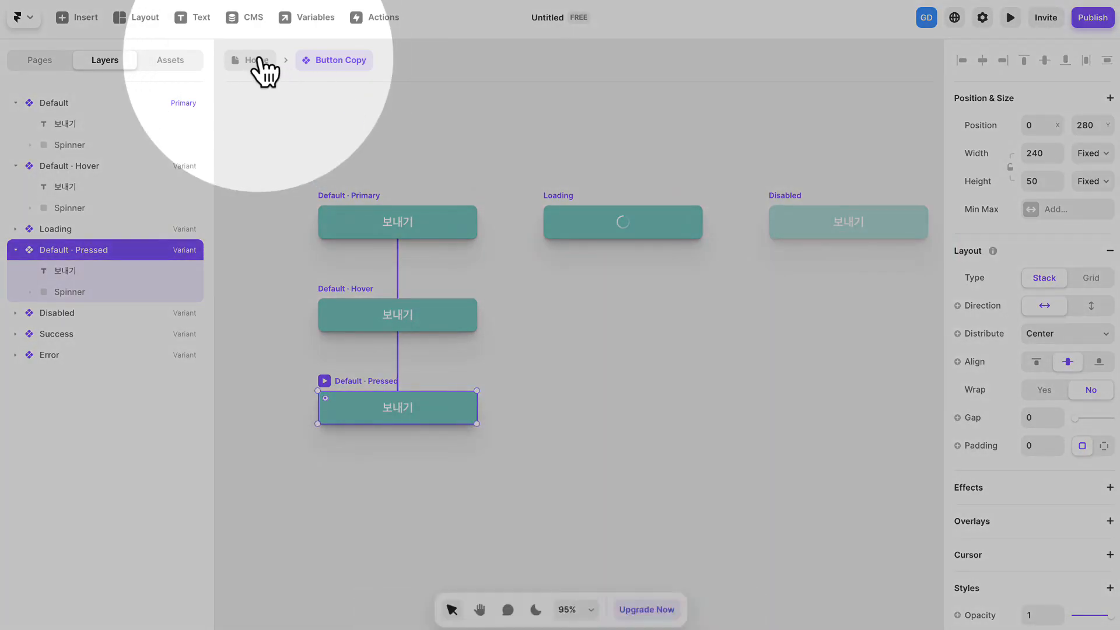
click(258, 60)
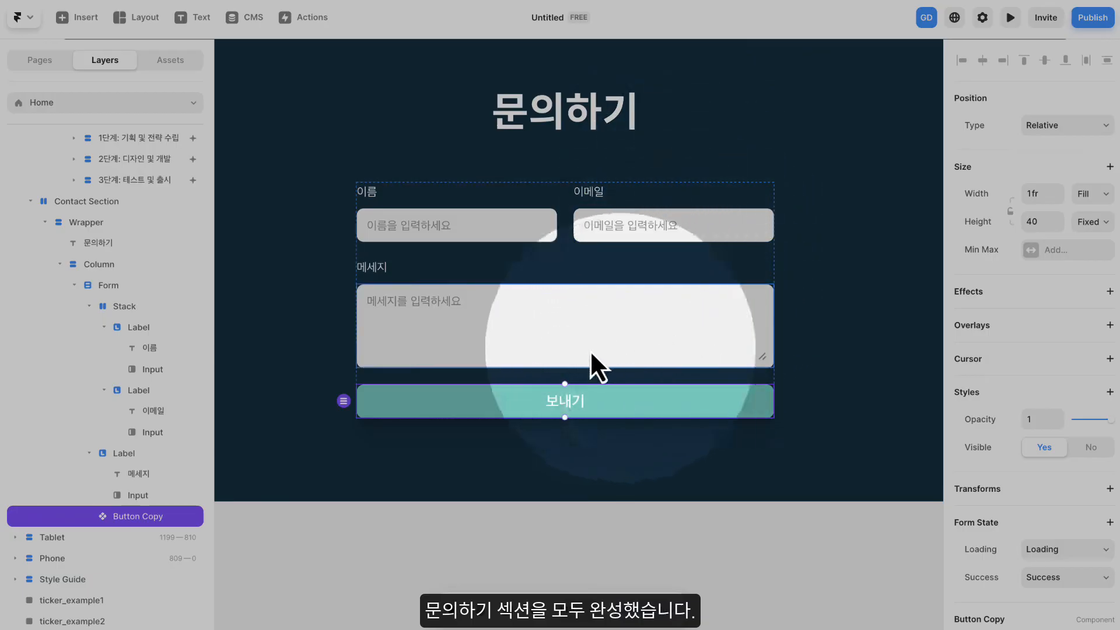
- Switch to the guide page, check off item 7-2 in the STEP 7 checklist and continue to STEP 8
scroll(540, 209, down, 5)
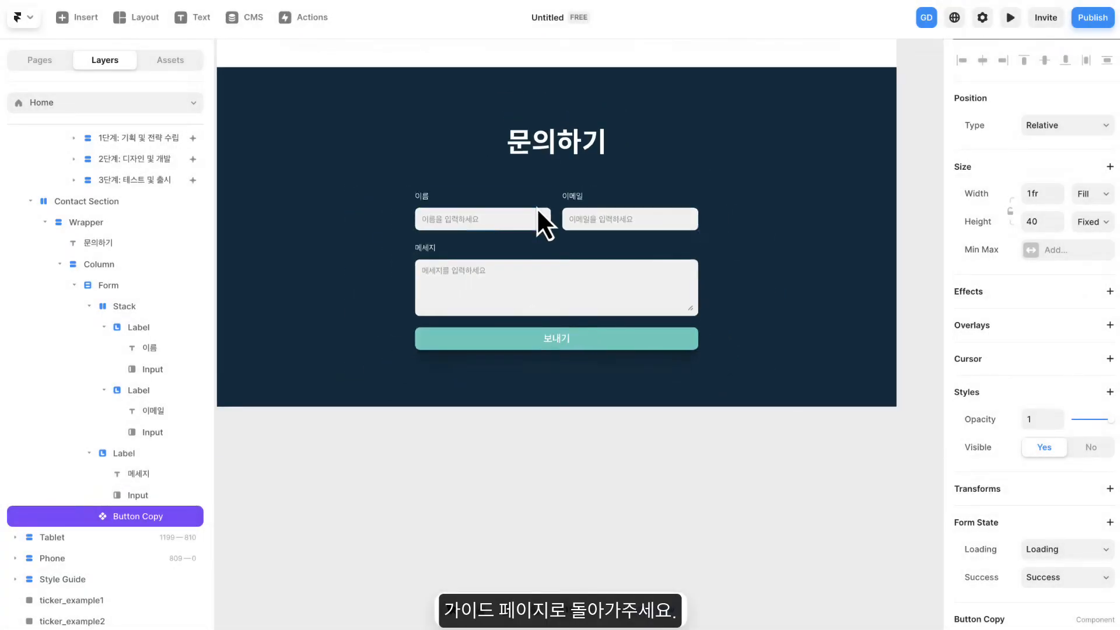
drag(537, 216, 582, 257)
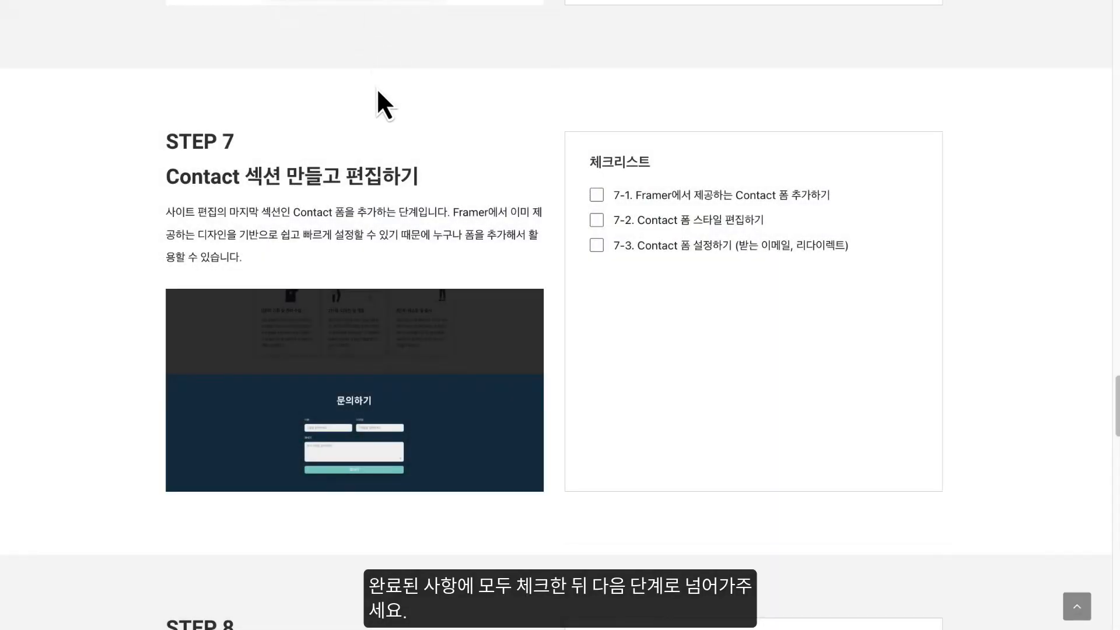
click(596, 220)
scroll(503, 230, down, 8)
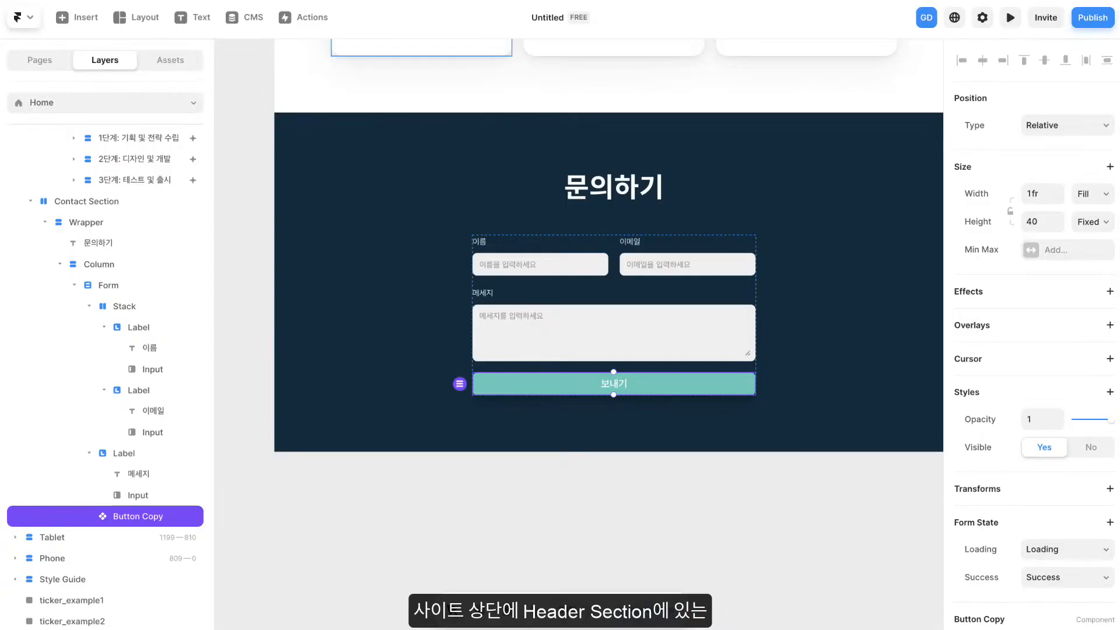
scroll(591, 184, down, 3)
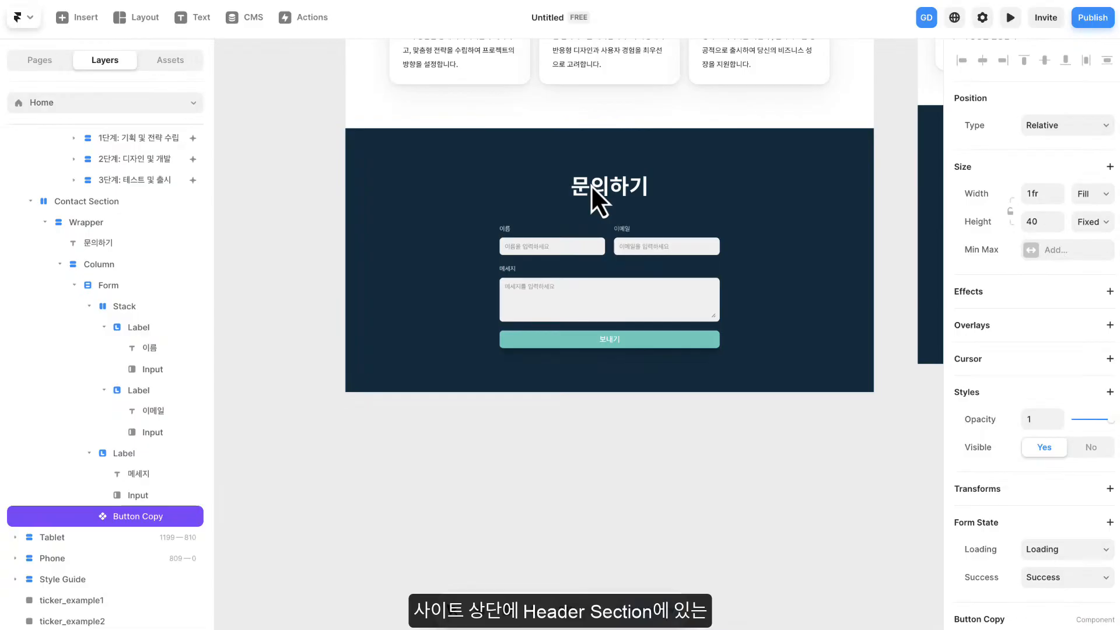
- Open the Navigation component in the Desktop Header Section of the Home page for editing
drag(623, 162, 652, 470)
drag(647, 152, 605, 421)
scroll(582, 318, up, 5)
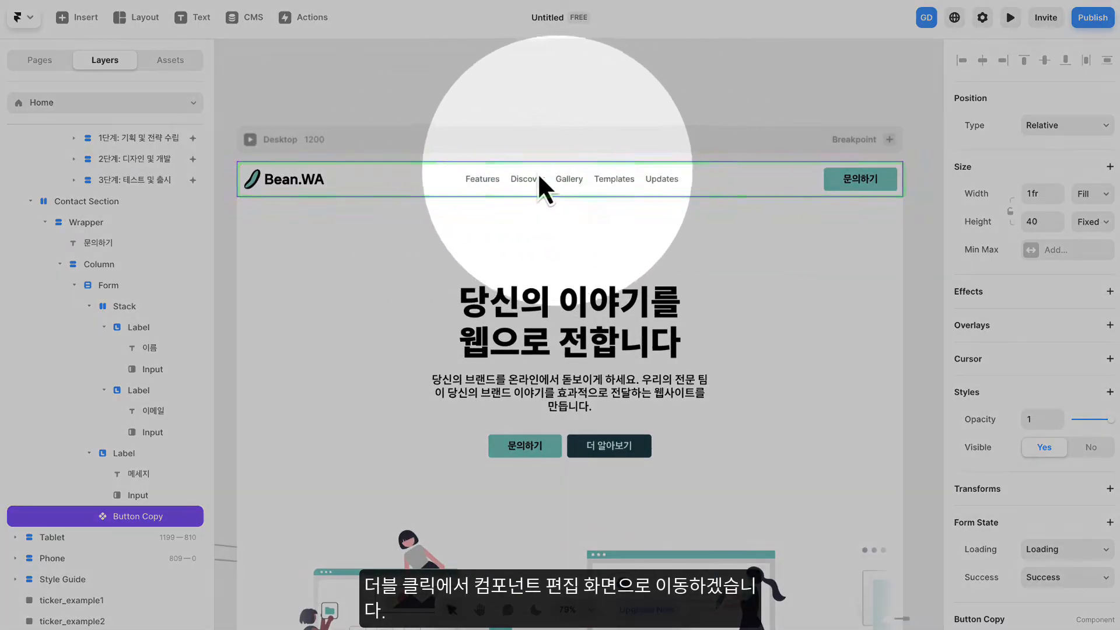
click(401, 178)
double_click(416, 178)
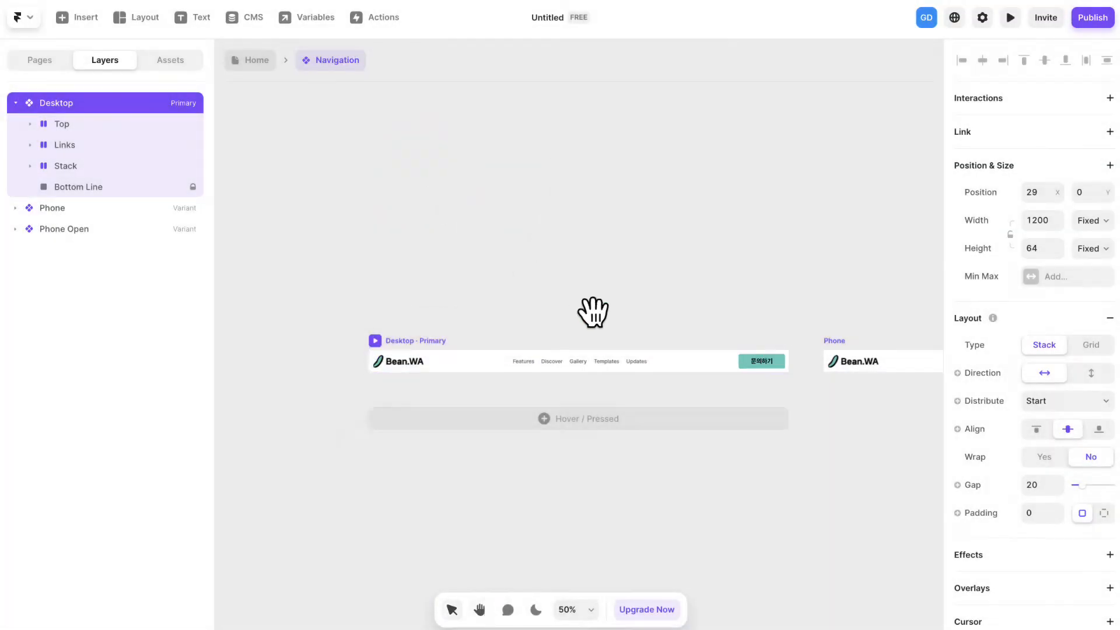
- Change the Features link text in the Desktop navigation variant to 서비스
drag(592, 313, 584, 188)
scroll(594, 254, up, 4)
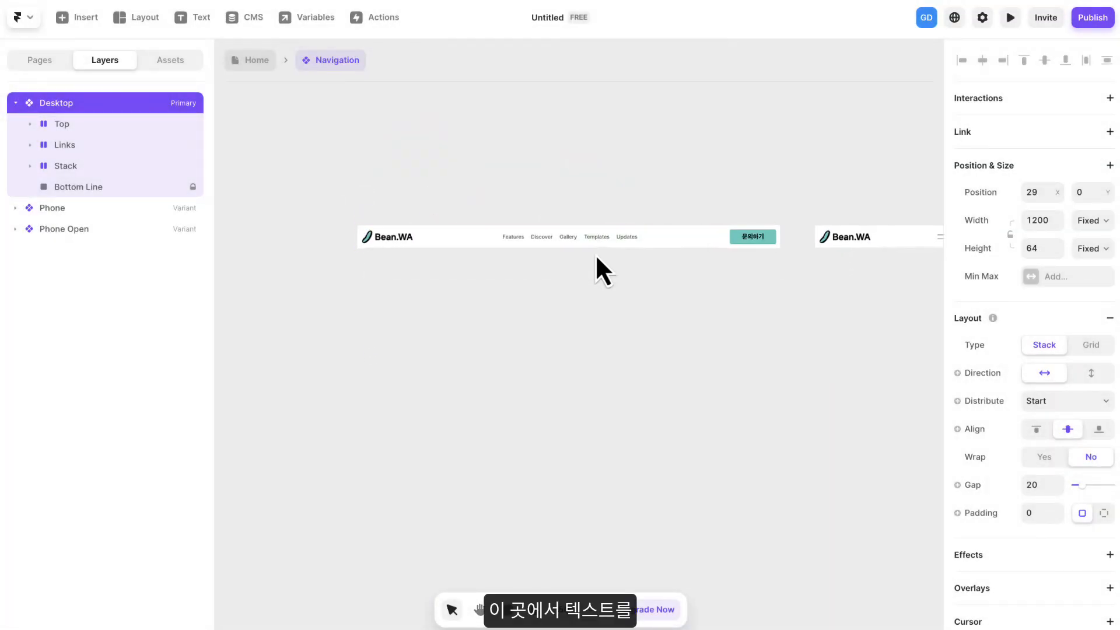
scroll(576, 250, up, 3)
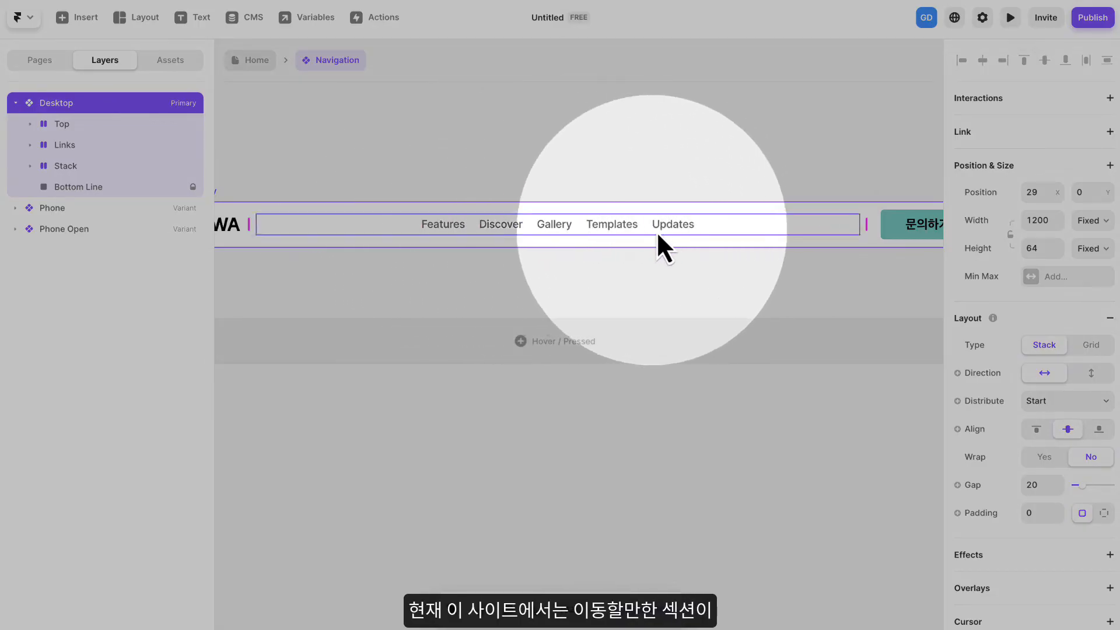
click(449, 229)
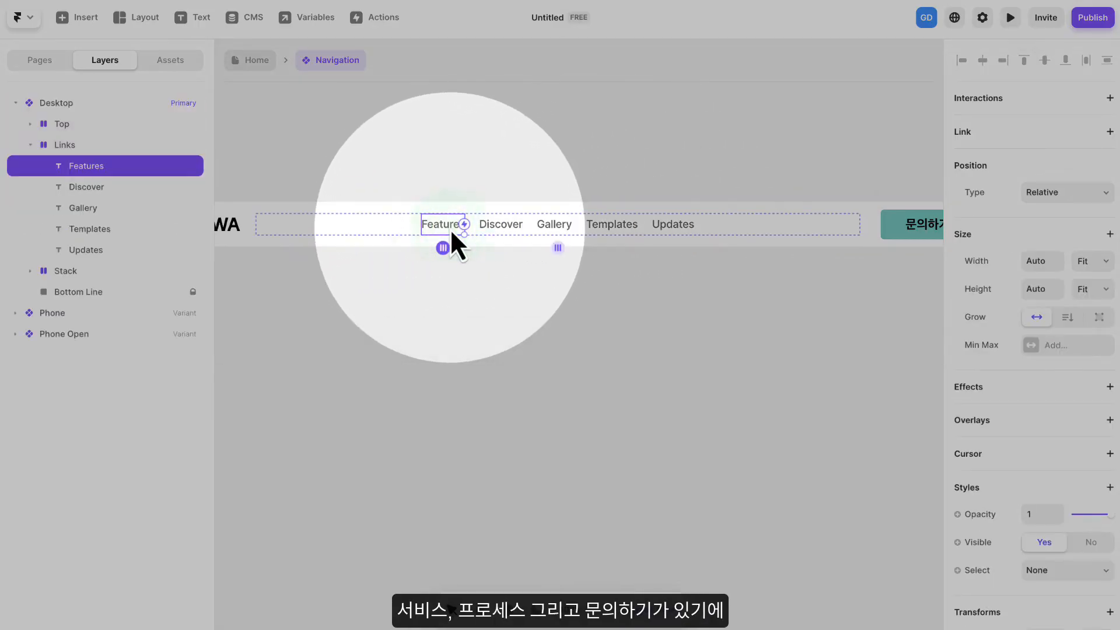
double_click(449, 227)
text(서)
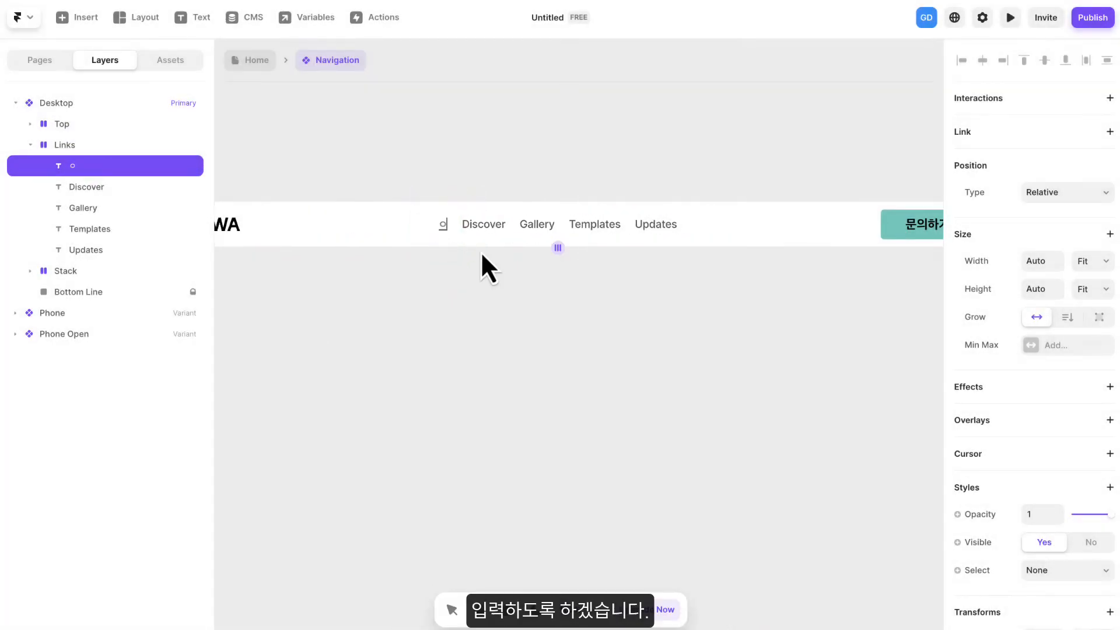
text(비스)
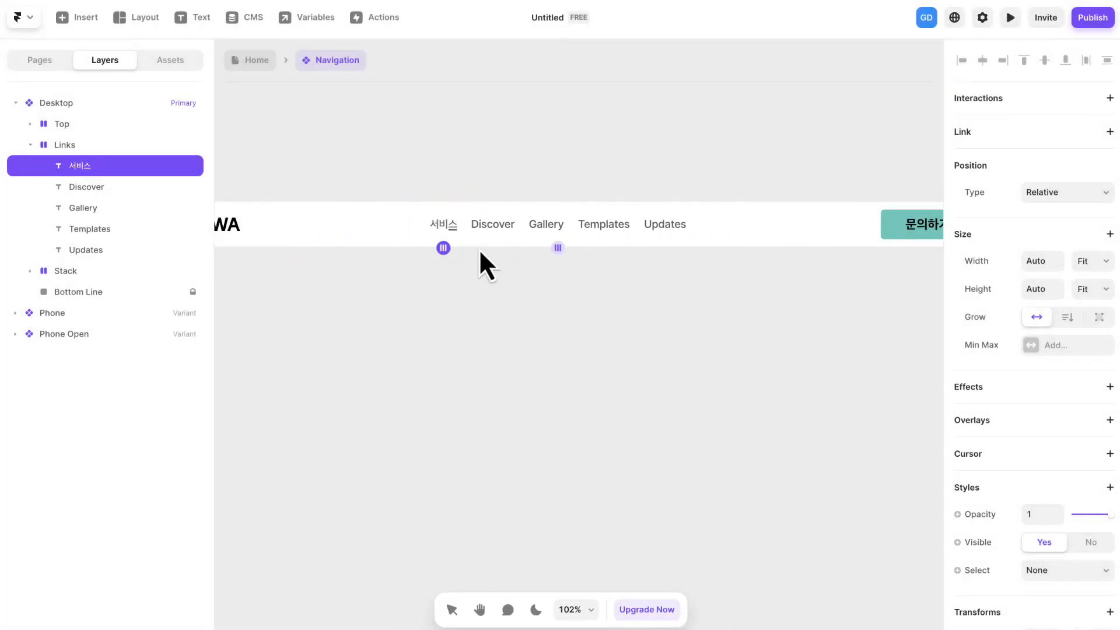
- Change the Discover link text to 프로세스 and the Gallery link text to 문의하기
click(491, 229)
double_click(490, 228)
text(프로세스)
click(544, 227)
double_click(548, 225)
text(문의하기)
- Delete the Templates and Updates links from the Desktop navigation variant
click(636, 177)
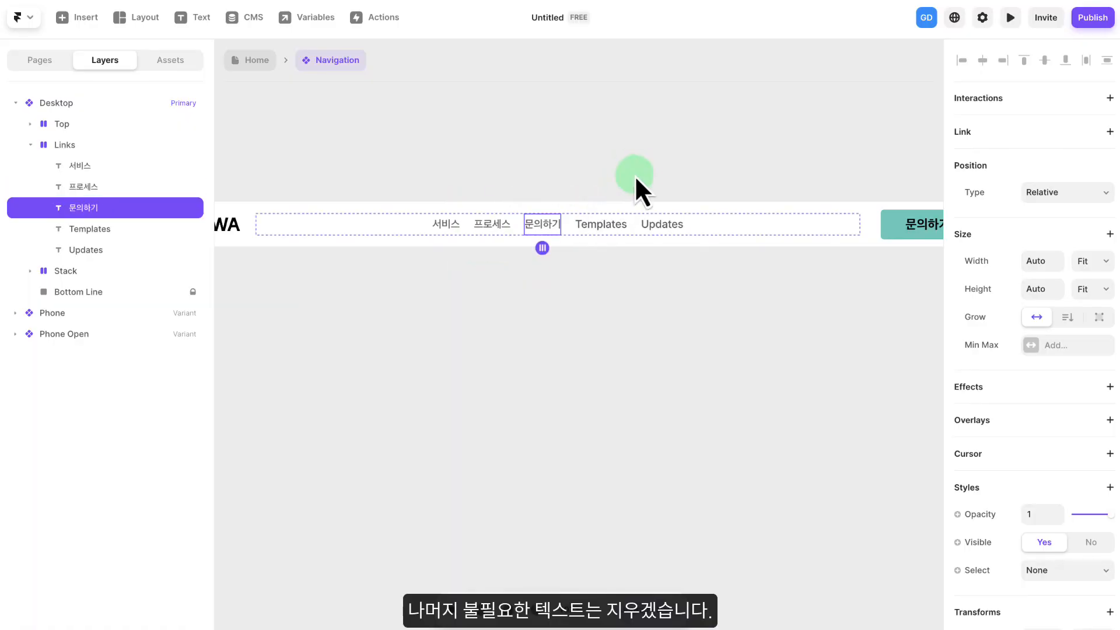
click(603, 225)
shift+click(666, 231)
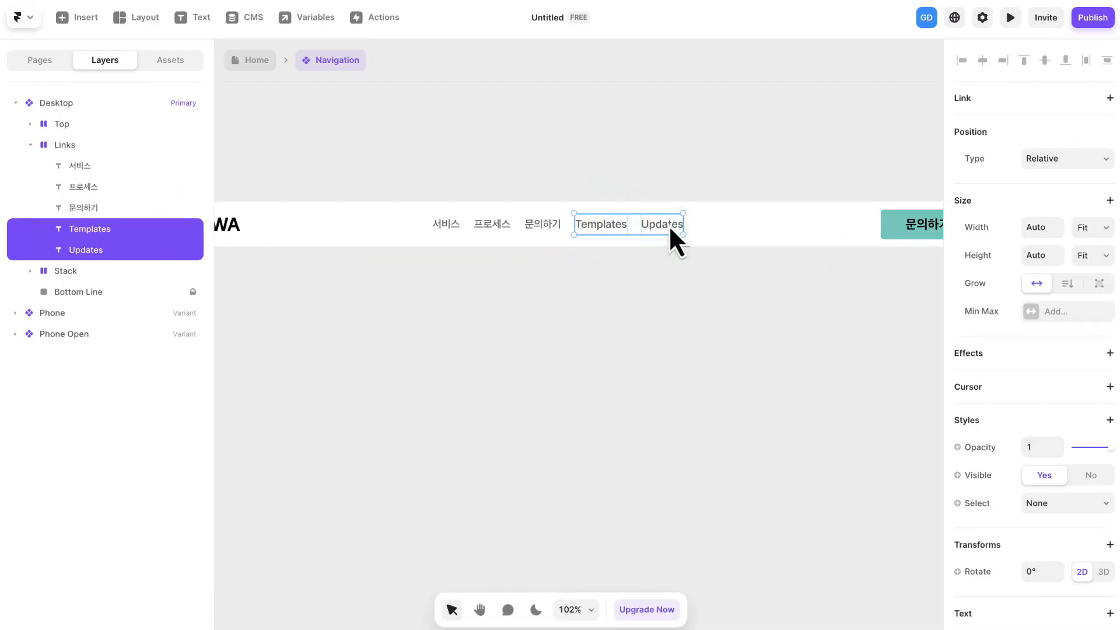
key(Delete)
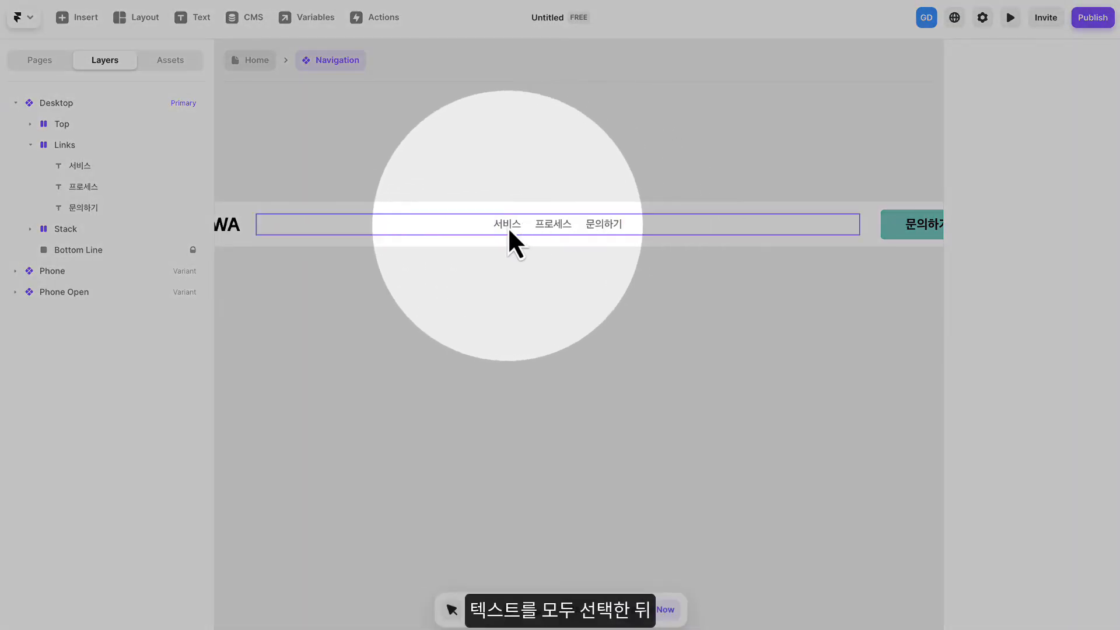
- Set the 서비스, 프로세스 and 문의하기 link texts to the custom font Noto Sans KR Medium at 16 pixels
click(507, 226)
shift+click(565, 227)
shift+click(589, 228)
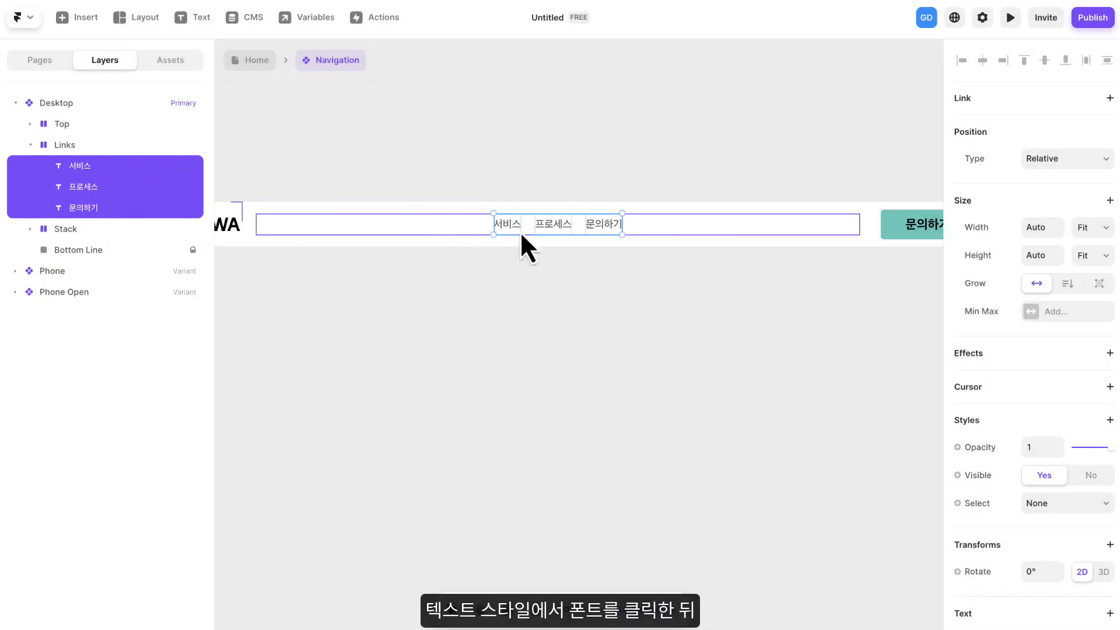
scroll(983, 311, down, 5)
scroll(978, 315, down, 2)
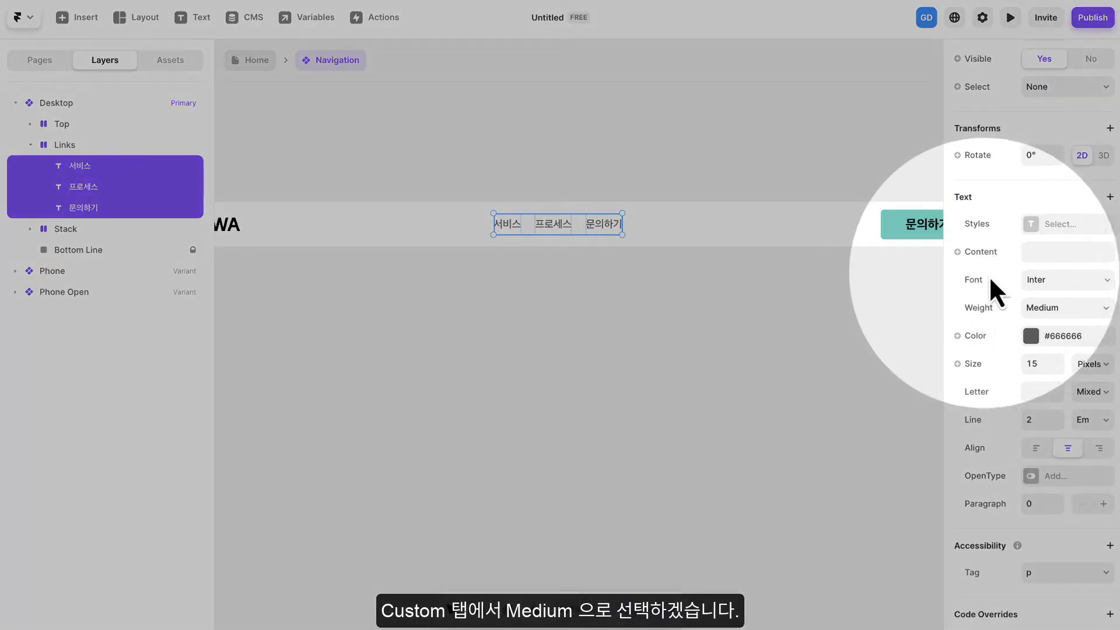
click(1041, 280)
click(882, 336)
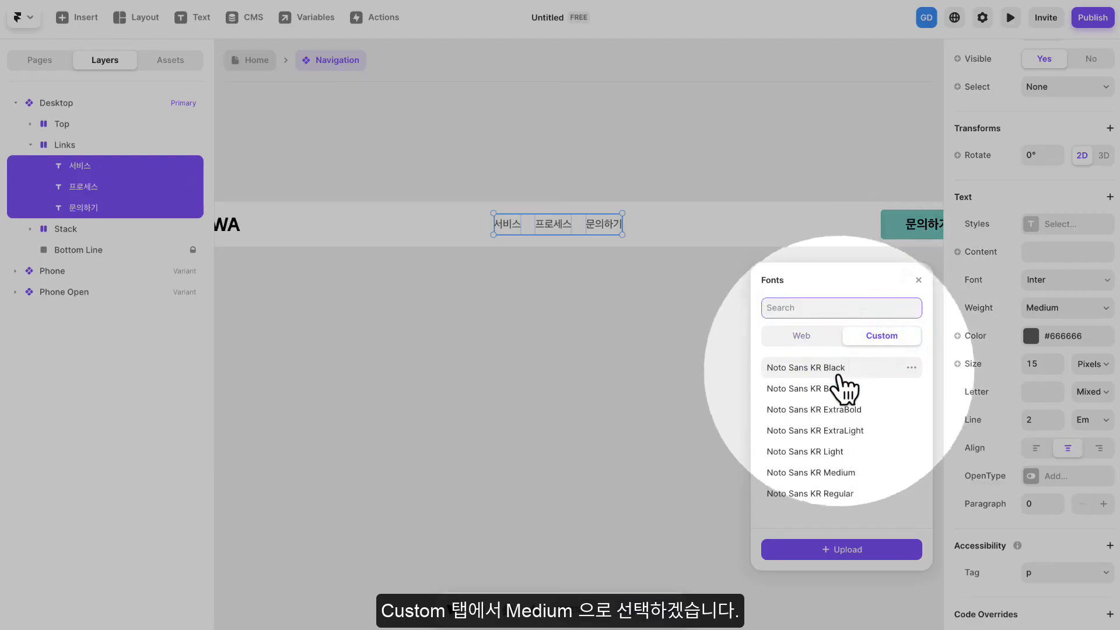
click(838, 473)
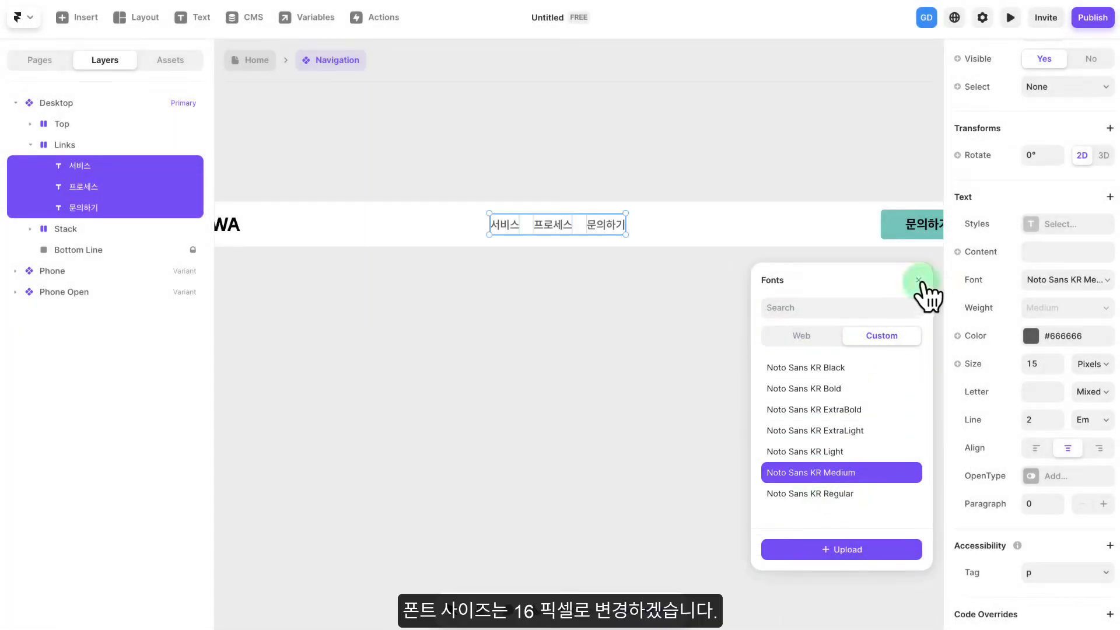
click(918, 282)
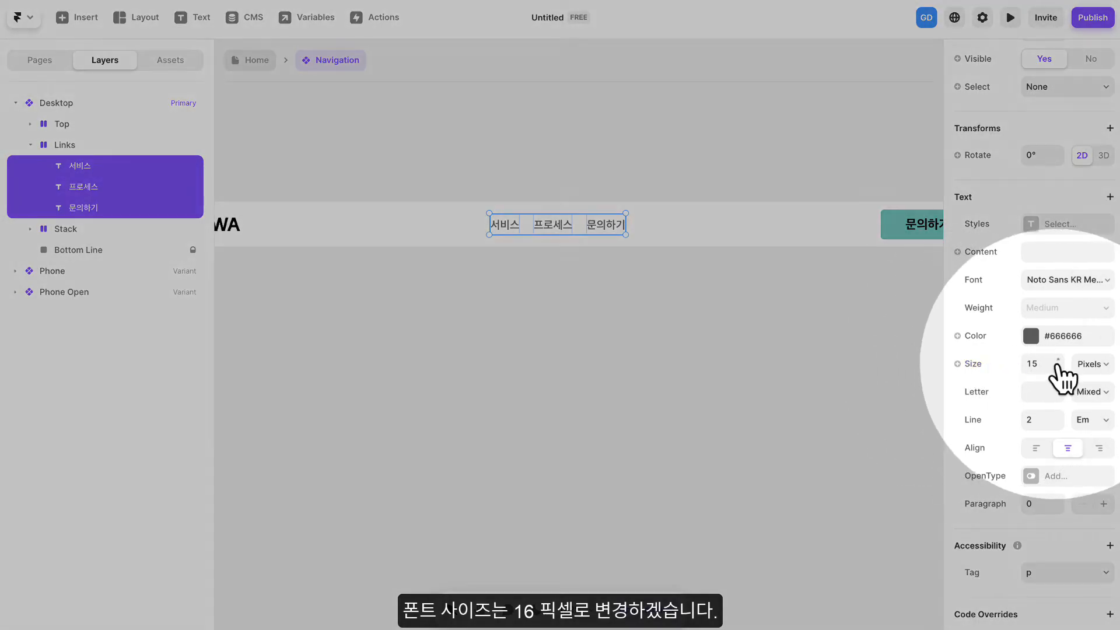
click(1061, 361)
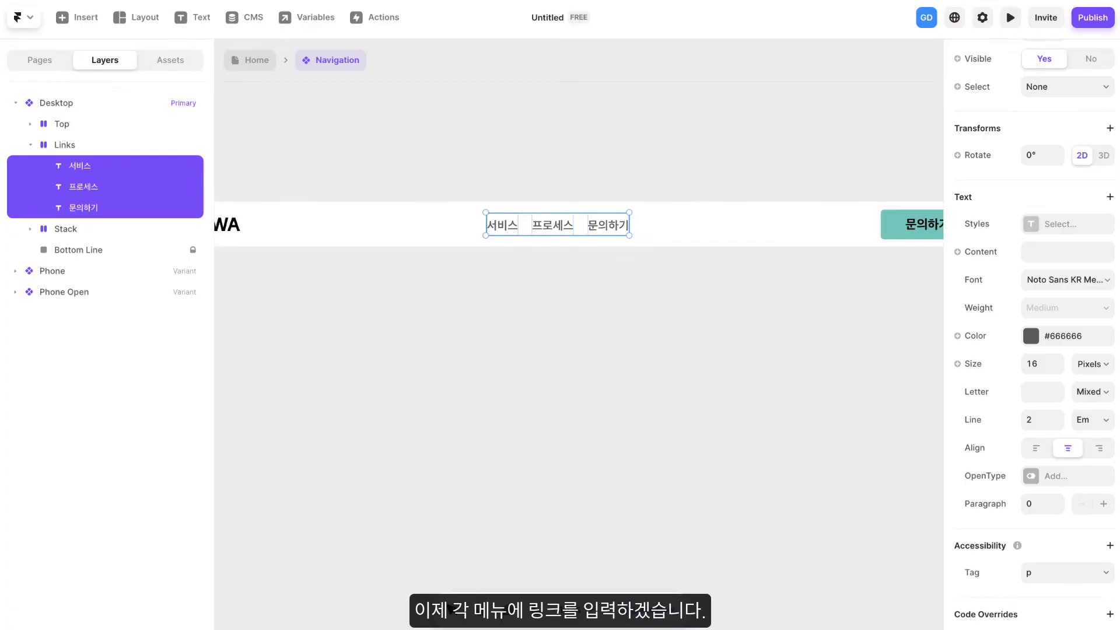
click(513, 204)
click(502, 224)
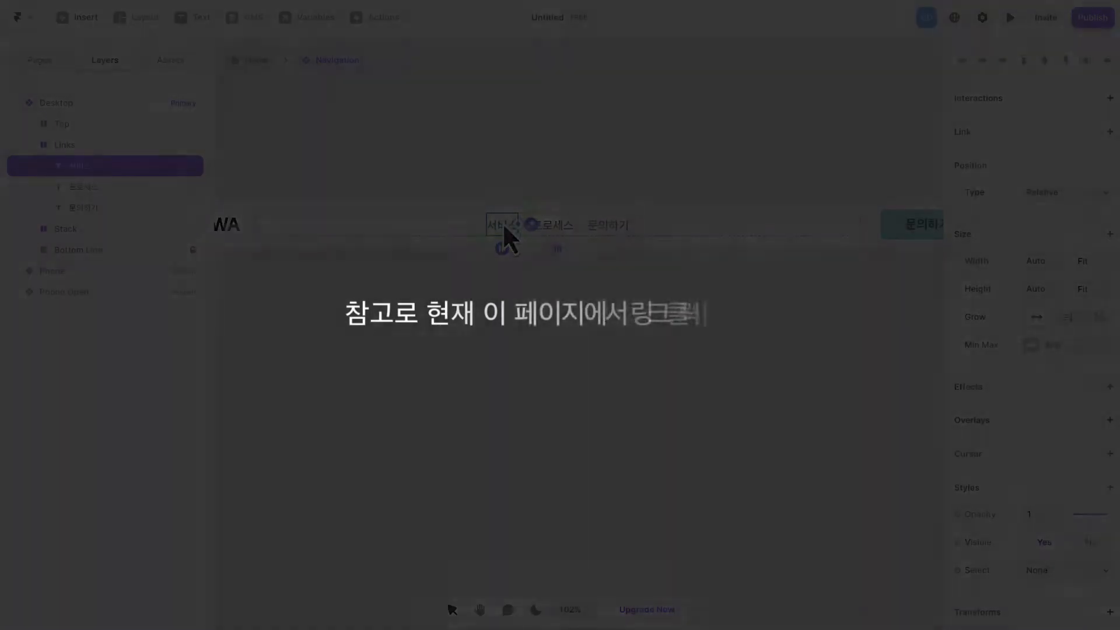
click(555, 228)
click(617, 227)
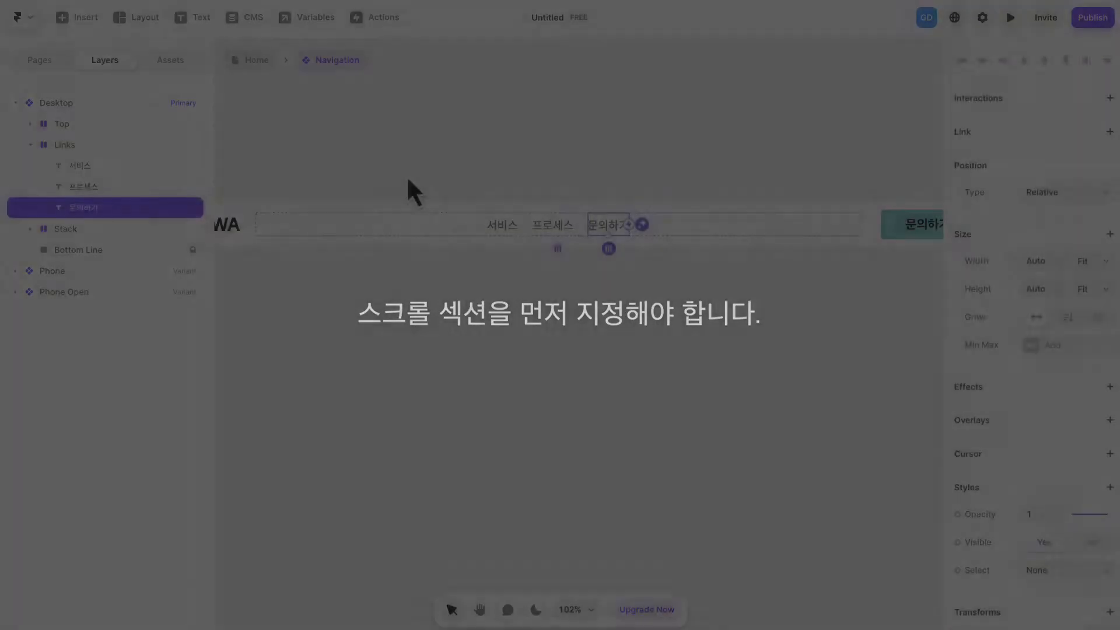
click(428, 177)
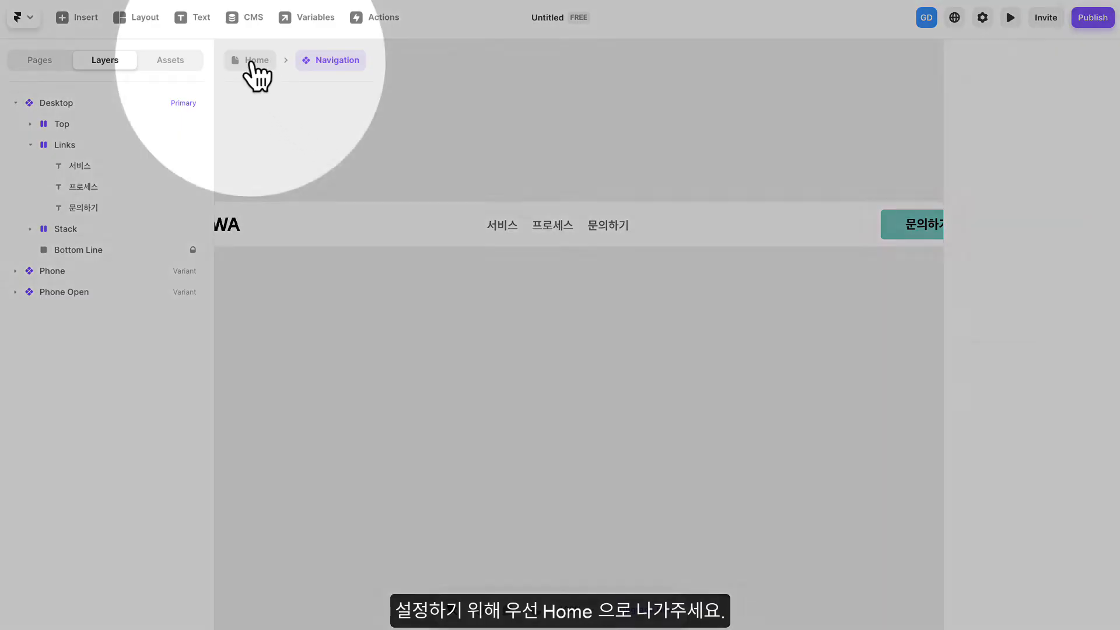
- Return to the Home page and give the Service Section a scroll section named service-section
click(251, 62)
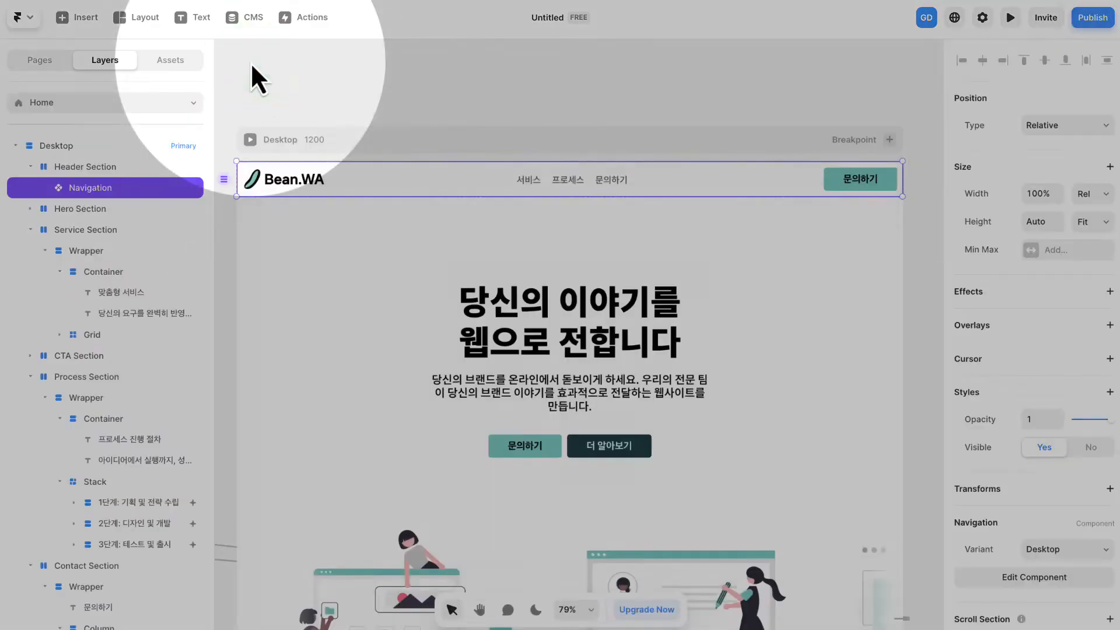
scroll(534, 103, down, 1)
scroll(533, 102, right, 1)
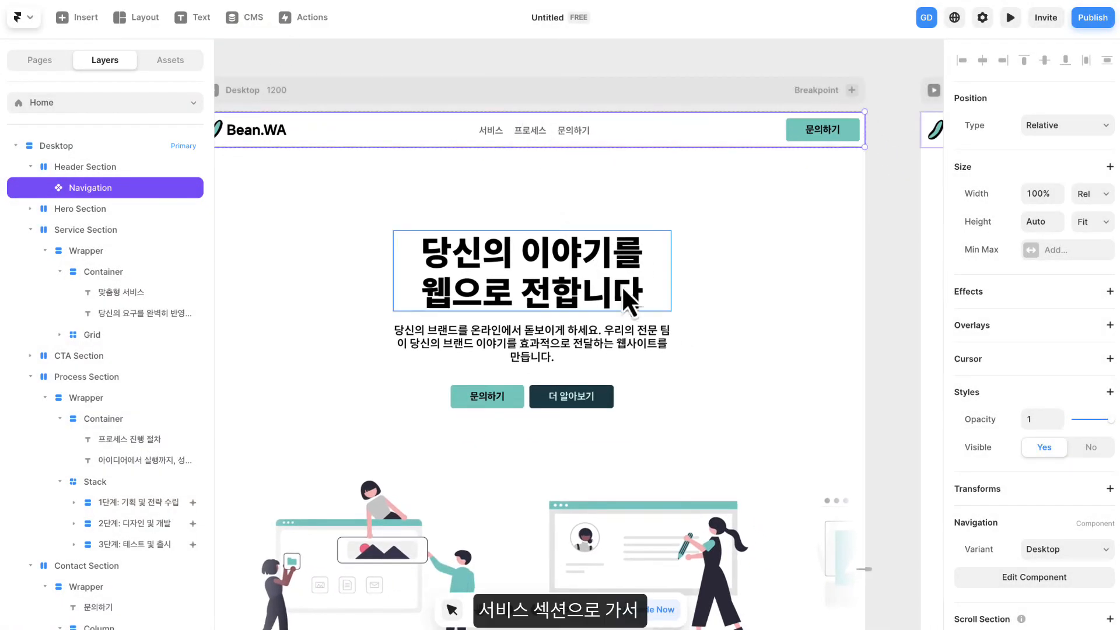
scroll(900, 232, down, 10)
scroll(863, 357, left, 2)
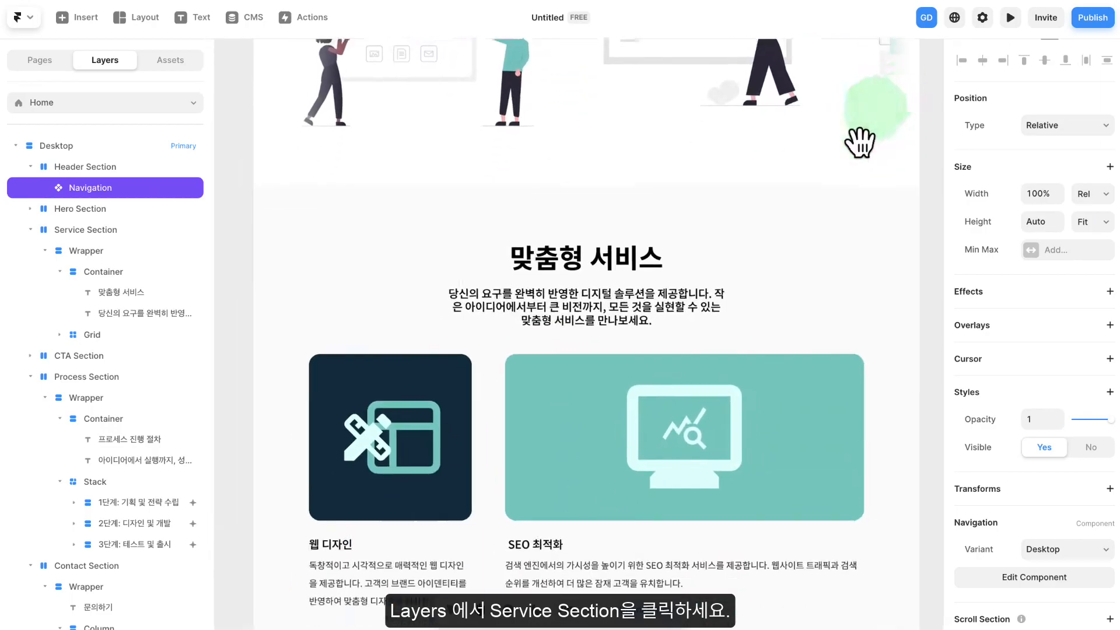
click(366, 184)
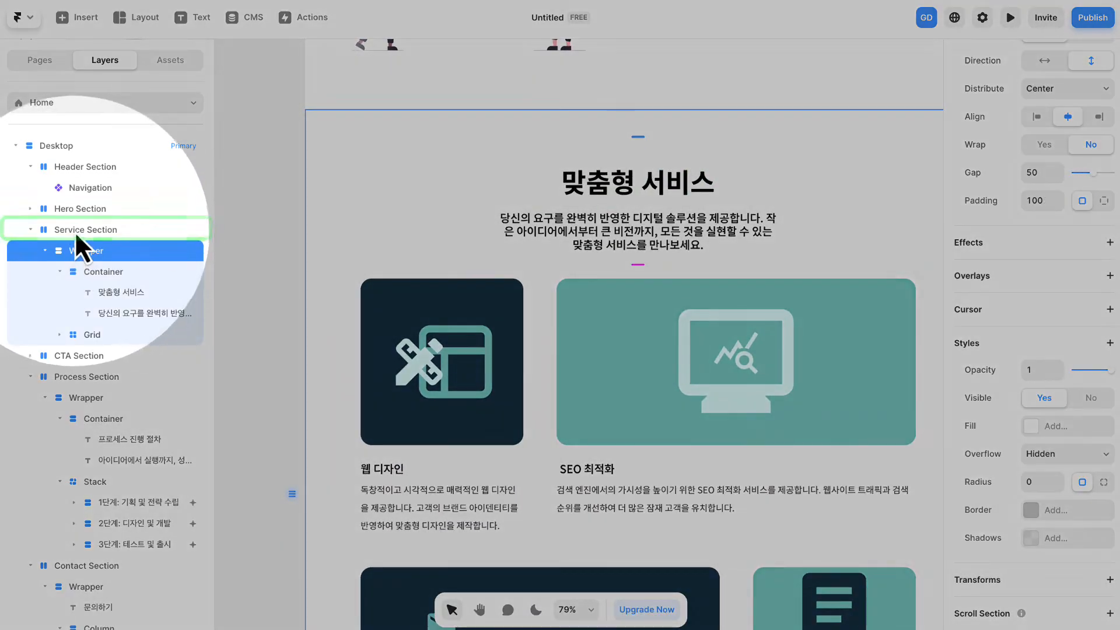
click(75, 230)
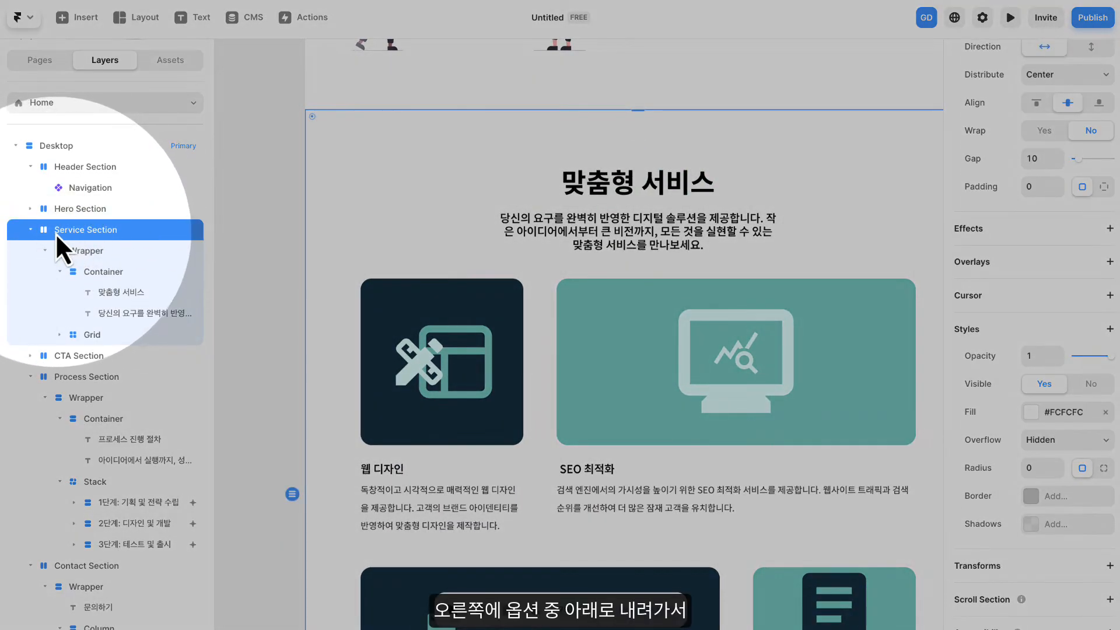
scroll(1017, 297, down, 1)
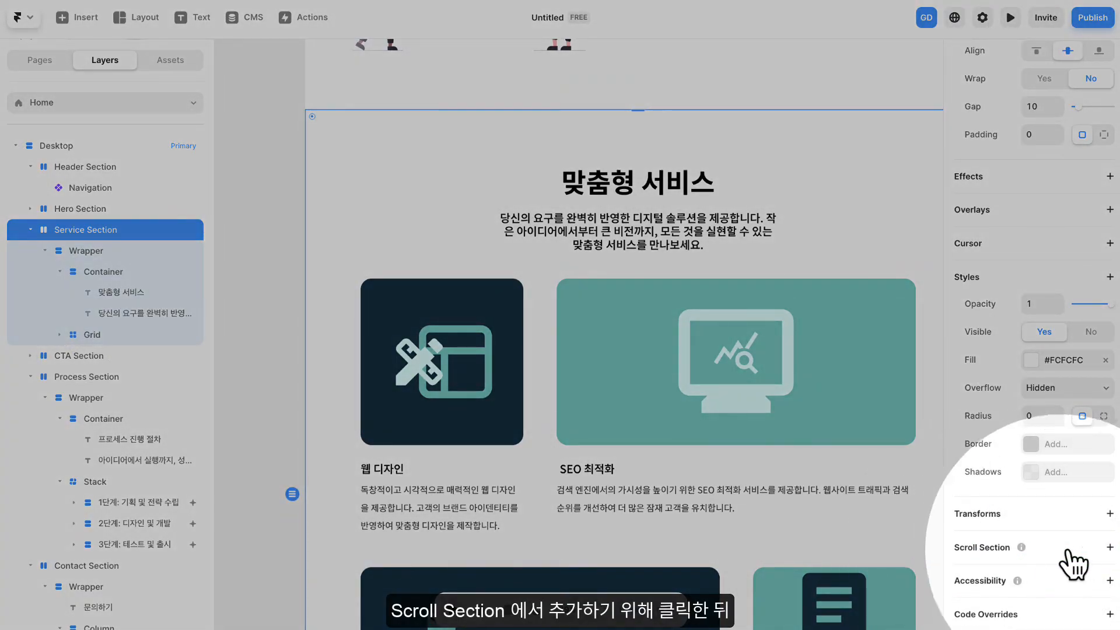
click(1092, 550)
scroll(1085, 560, down, 1)
click(1073, 551)
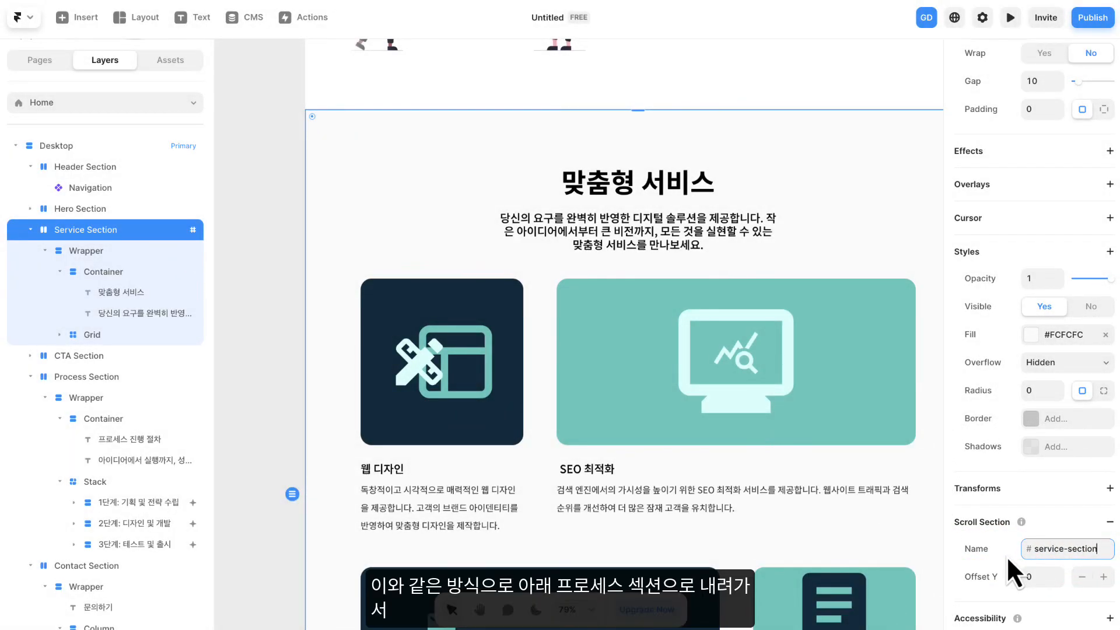
- Collapse the Service Section layers and give the Process Section a scroll section named process-section
click(30, 230)
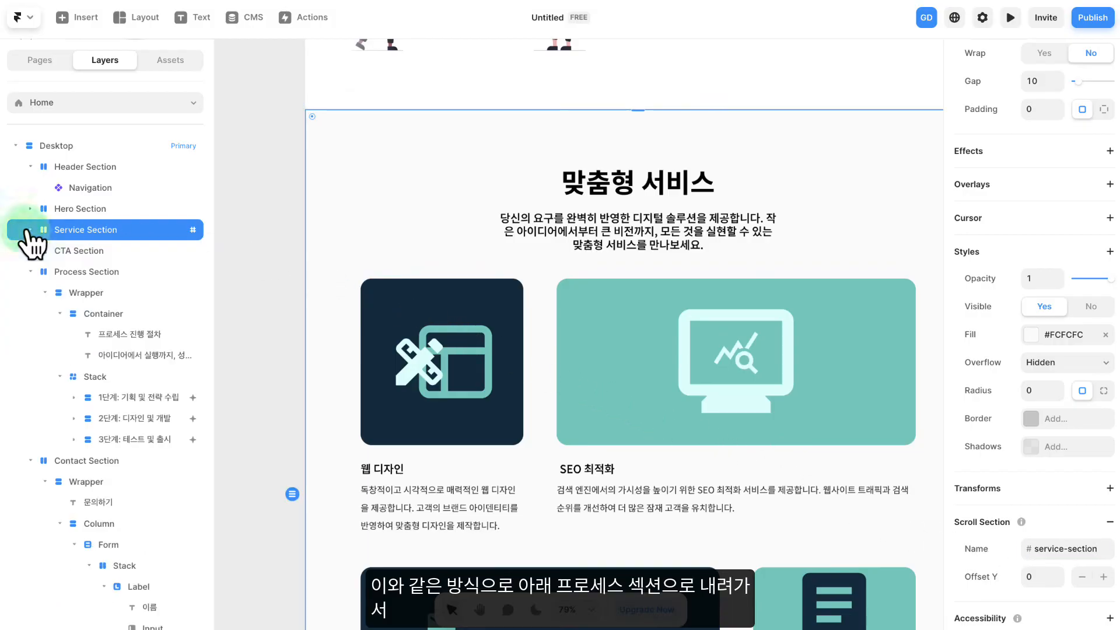
click(256, 254)
click(93, 256)
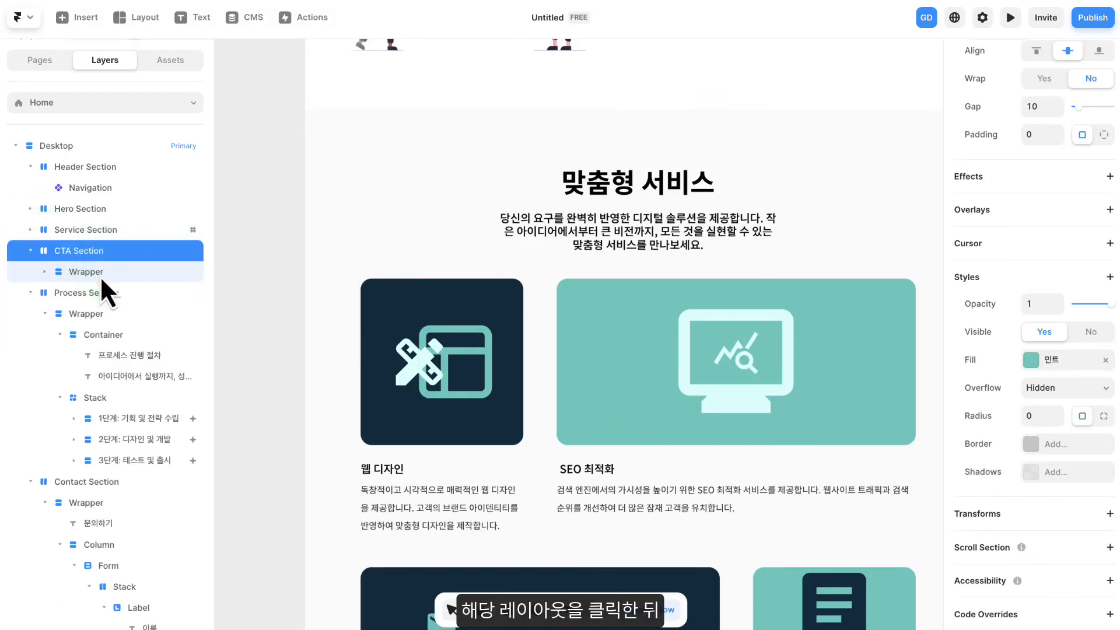
click(50, 253)
click(86, 272)
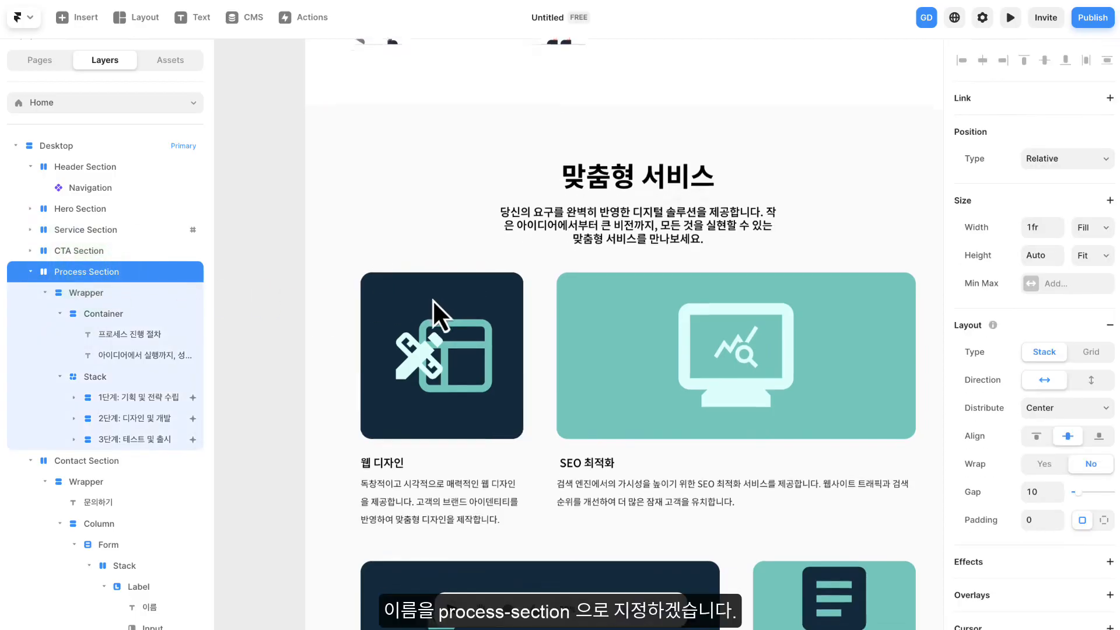
scroll(432, 299, down, 3)
scroll(430, 299, down, 8)
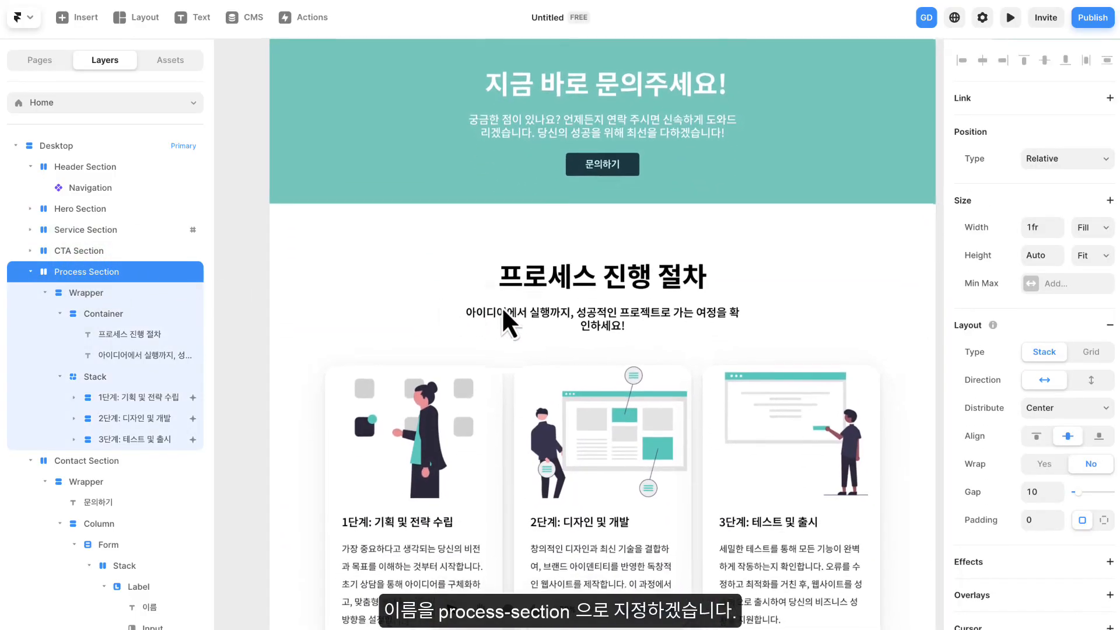
scroll(1029, 436, down, 6)
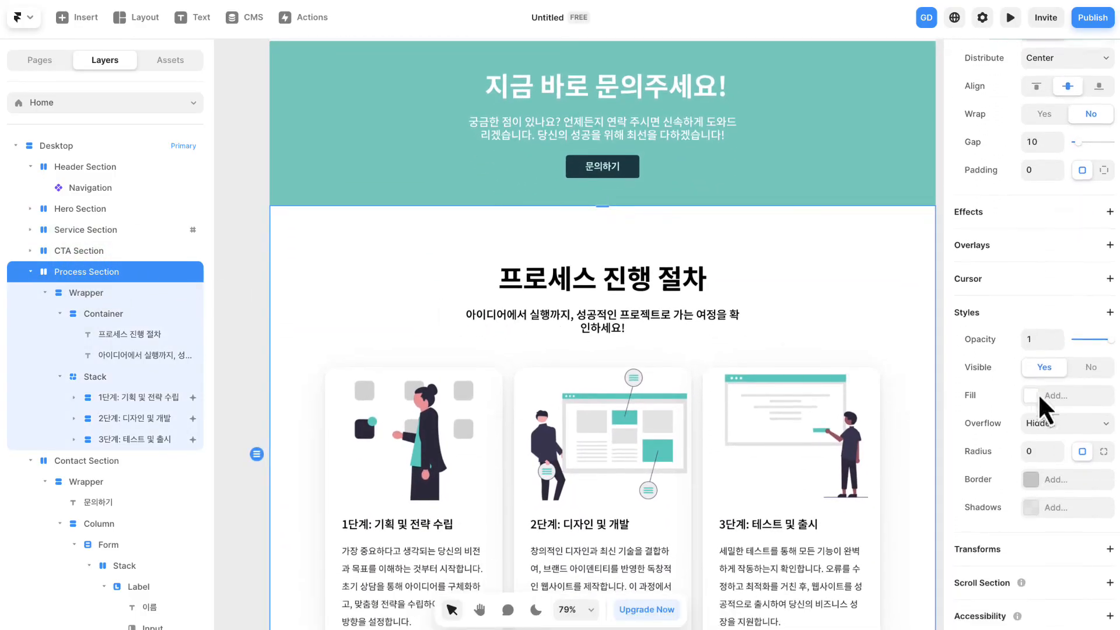
scroll(1020, 308, down, 1)
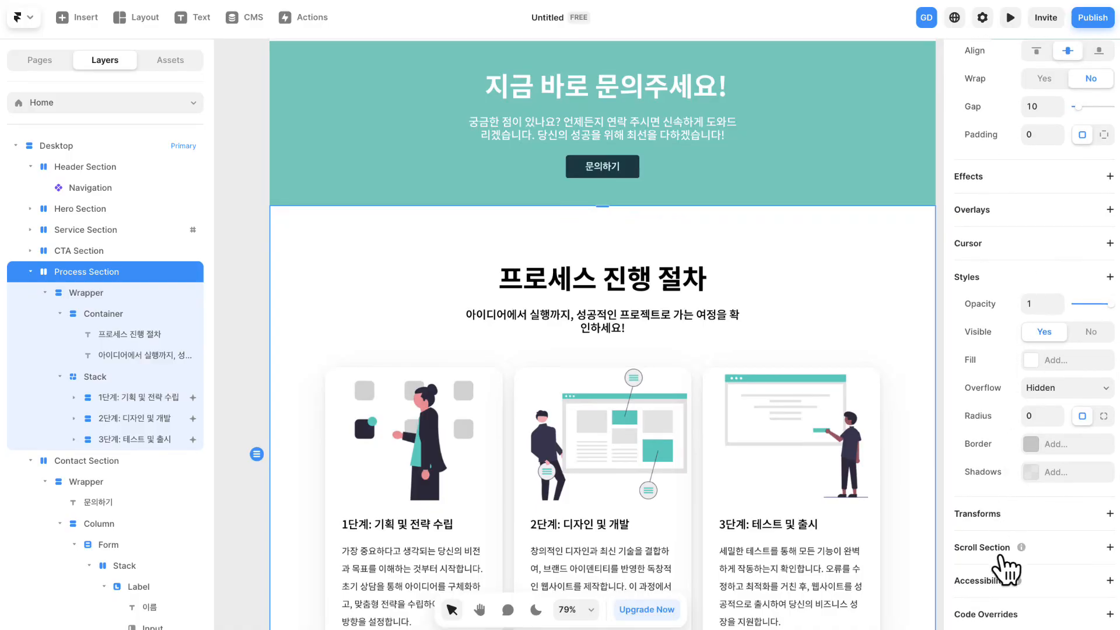
click(1001, 554)
click(1040, 574)
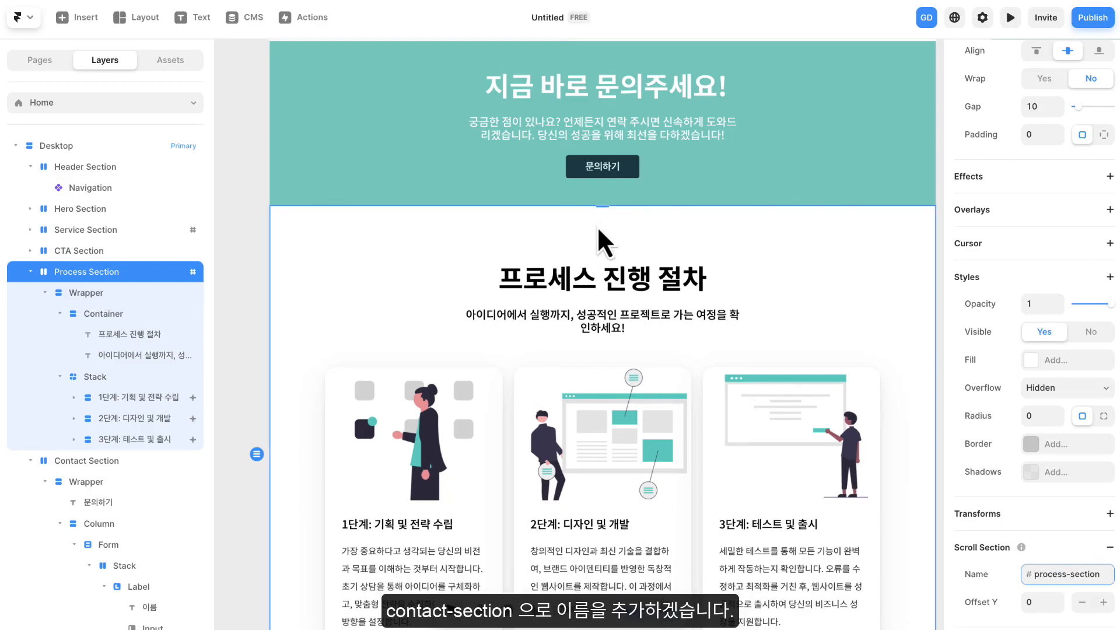
- Give the Contact Section a scroll section named contact-section
scroll(274, 285, down, 10)
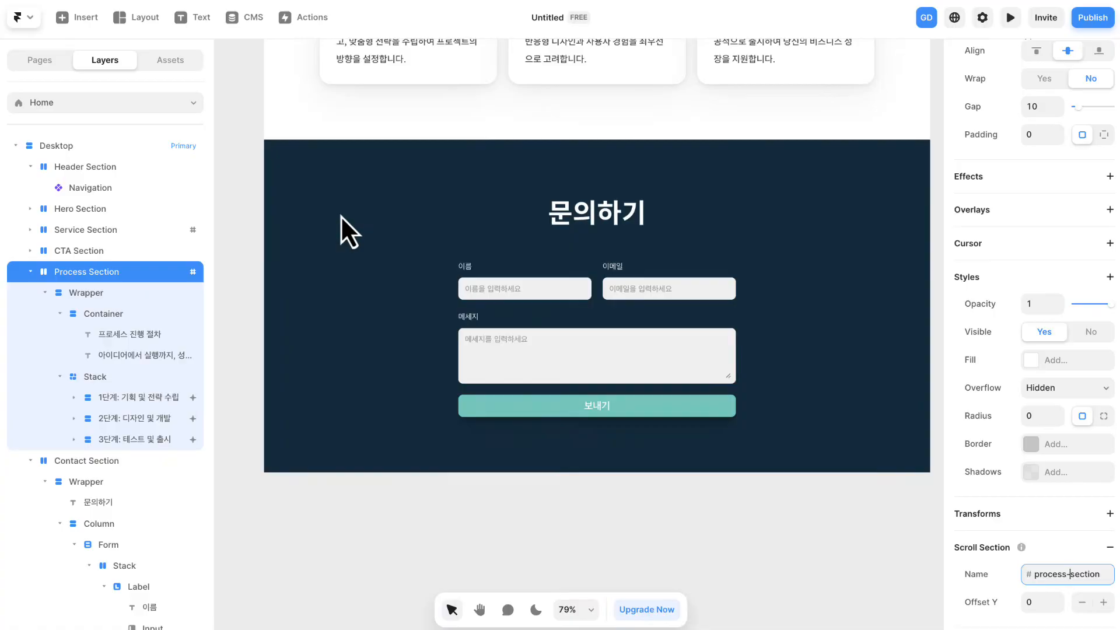
click(340, 216)
click(96, 464)
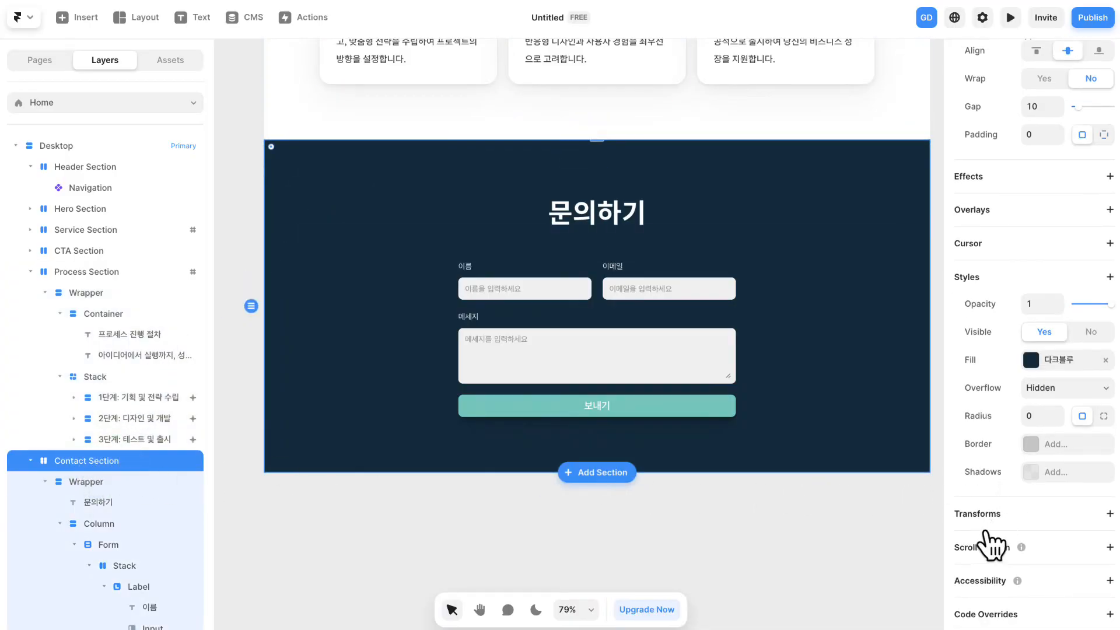
click(998, 550)
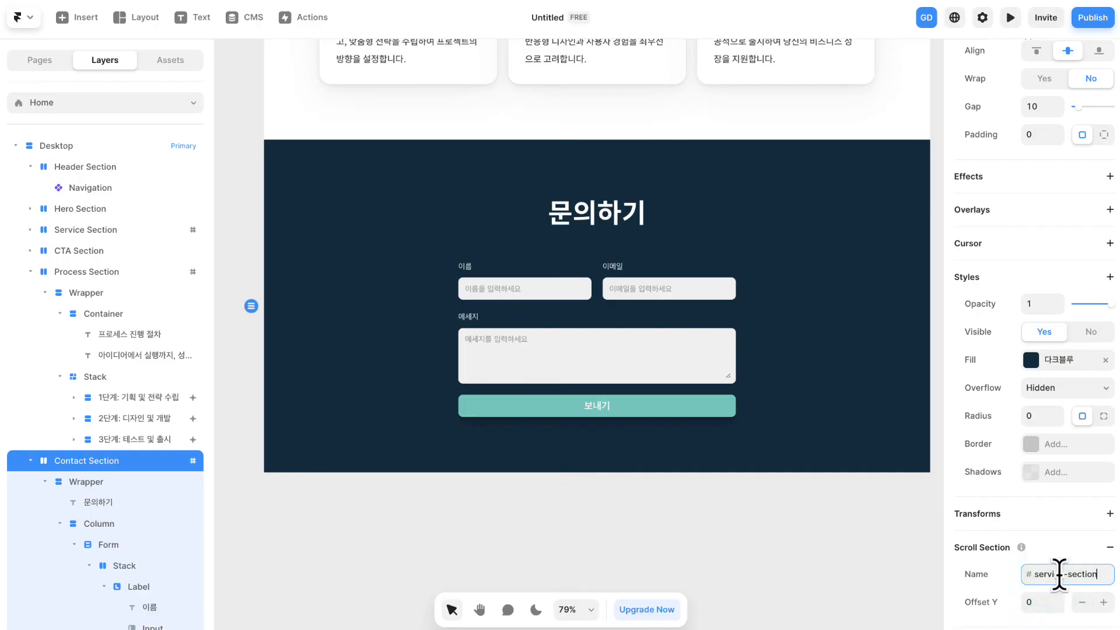
text(contact)
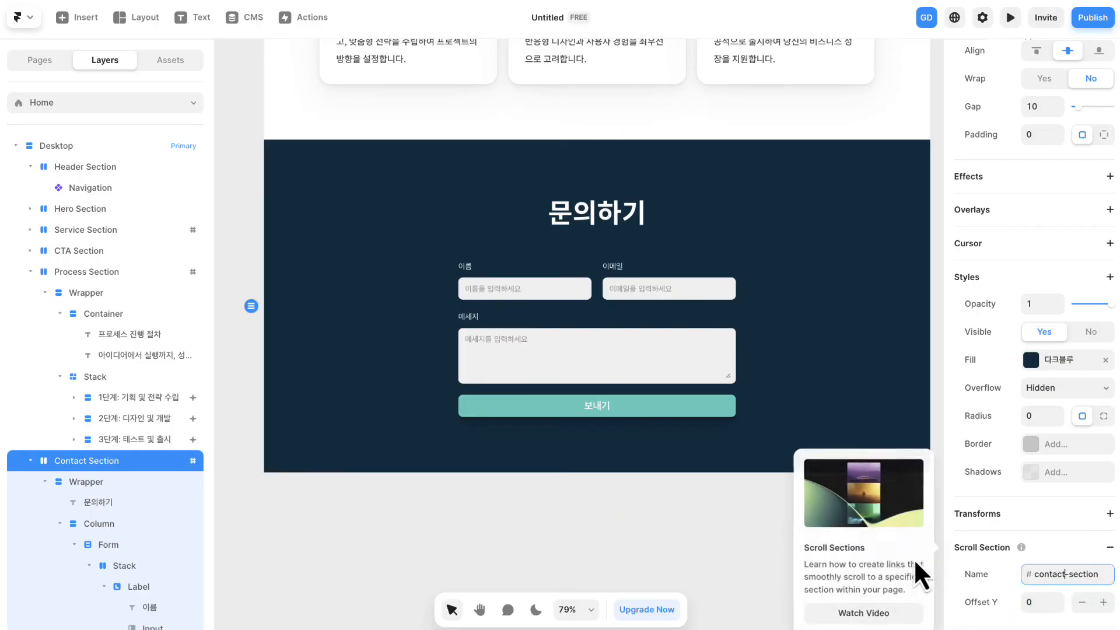
click(737, 531)
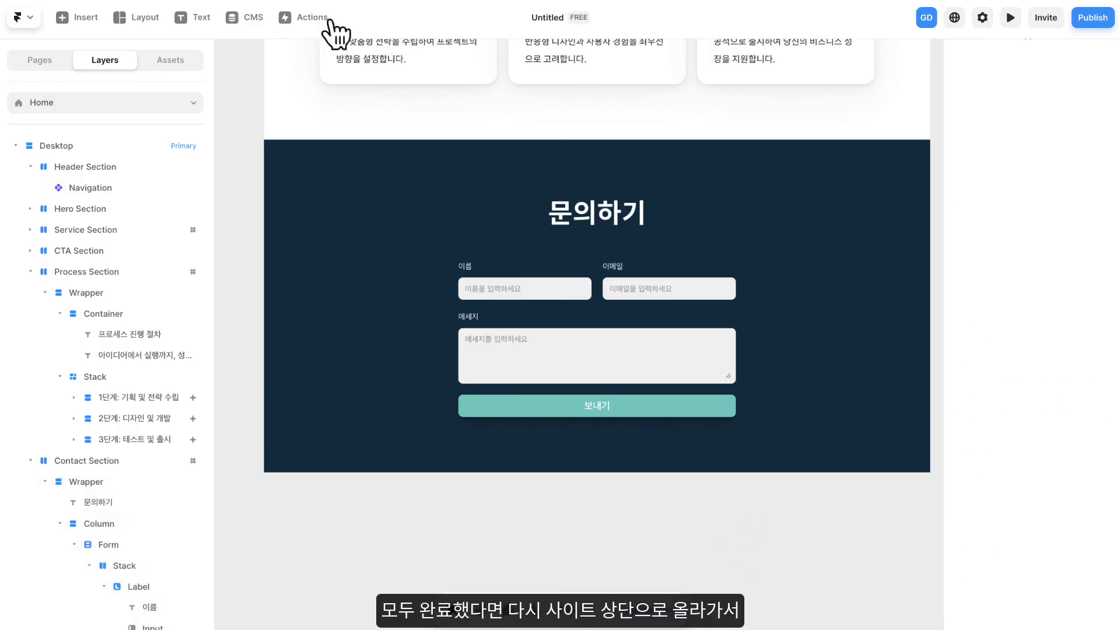
- Open the header's Navigation component on the Home page for editing
scroll(719, 196, up, 6)
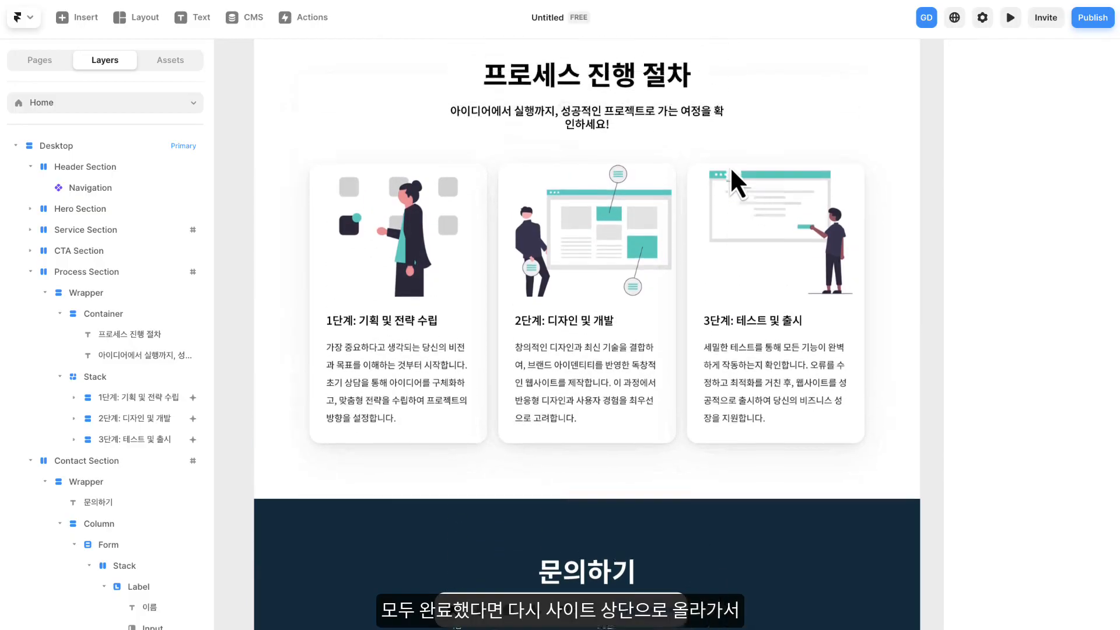
scroll(731, 163, up, 18)
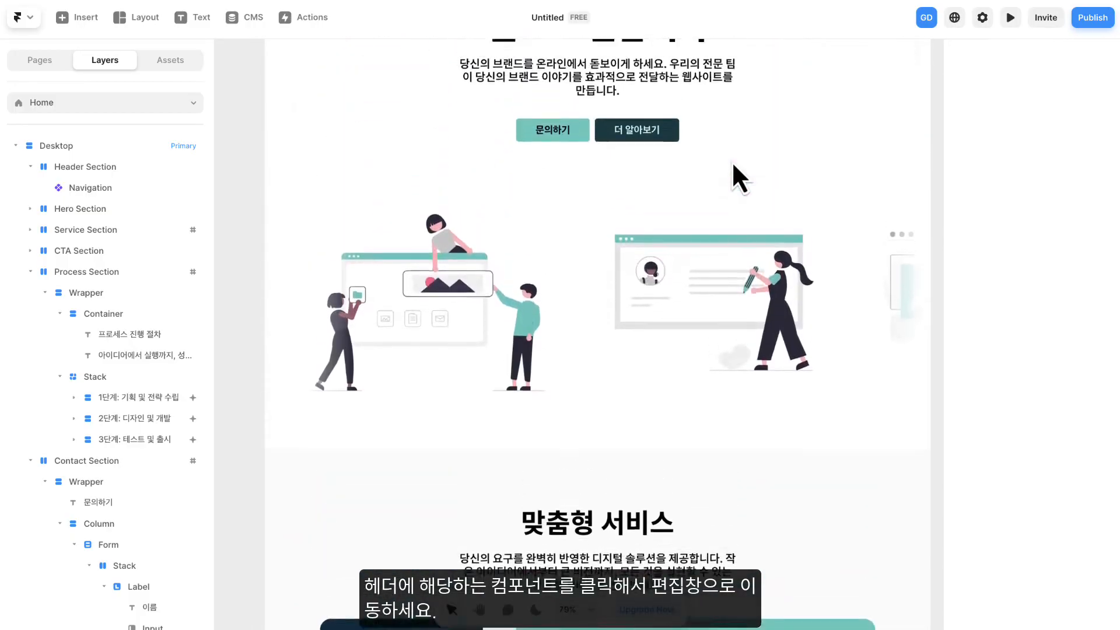
scroll(732, 165, up, 5)
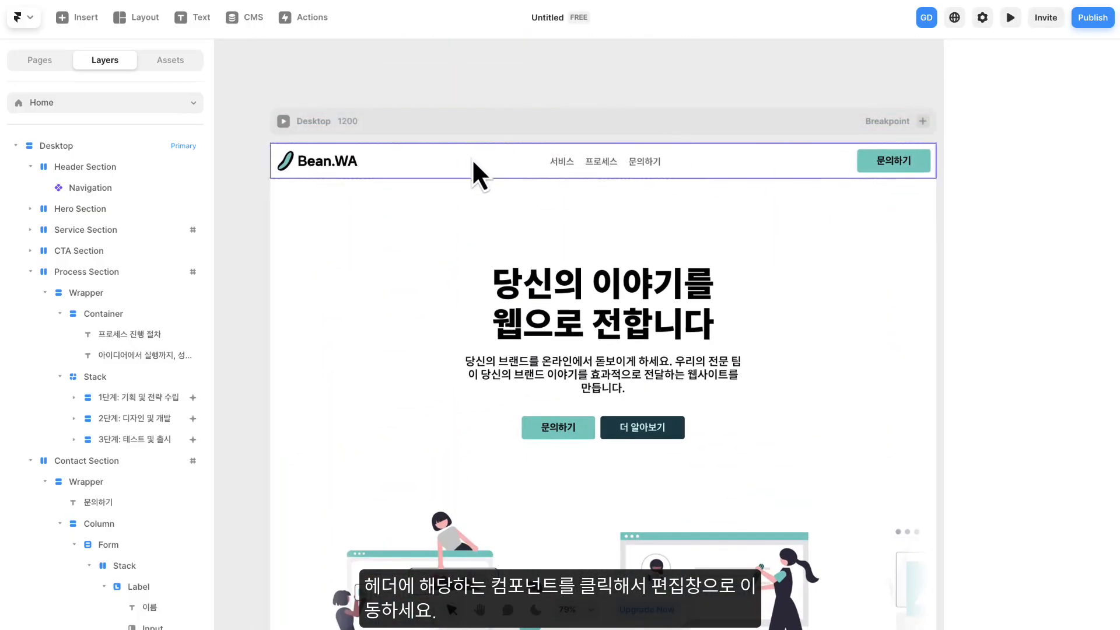
click(470, 161)
double_click(483, 162)
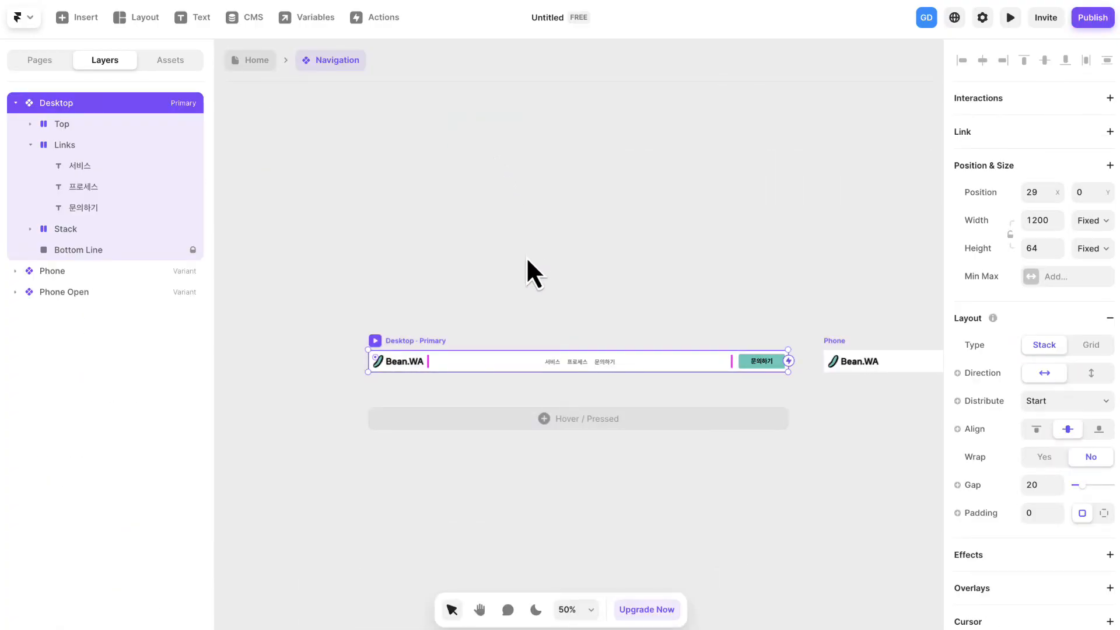
- Link the 서비스 text in the Desktop navigation variant to the #service-section of the Home page
key(space)
drag(527, 268, 543, 144)
scroll(620, 250, down, 1)
scroll(620, 251, up, 5)
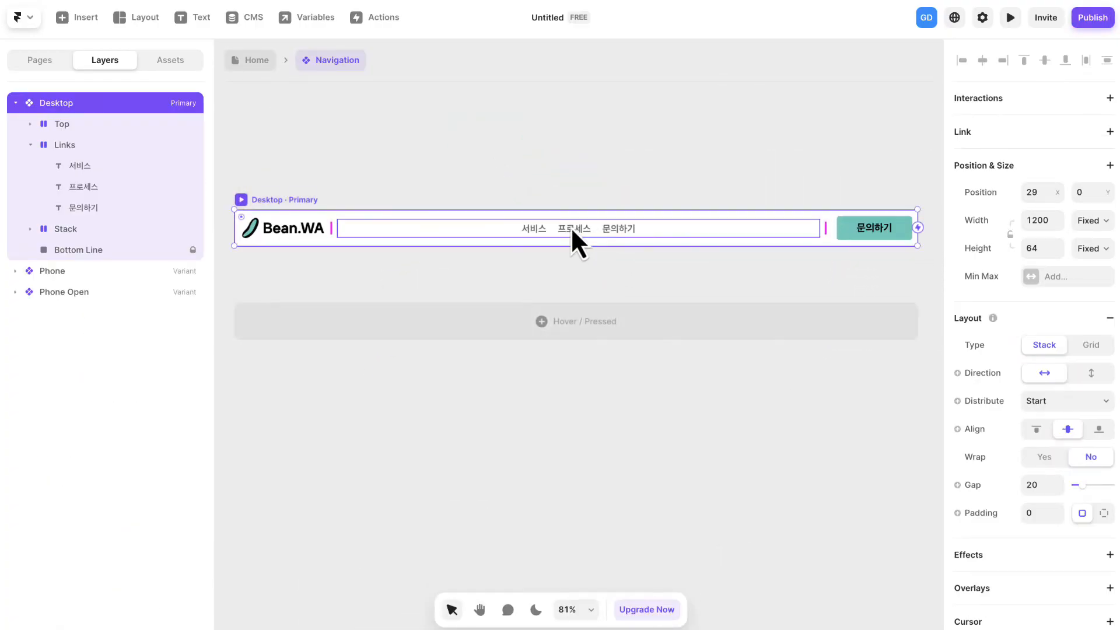
scroll(574, 229, up, 3)
click(513, 237)
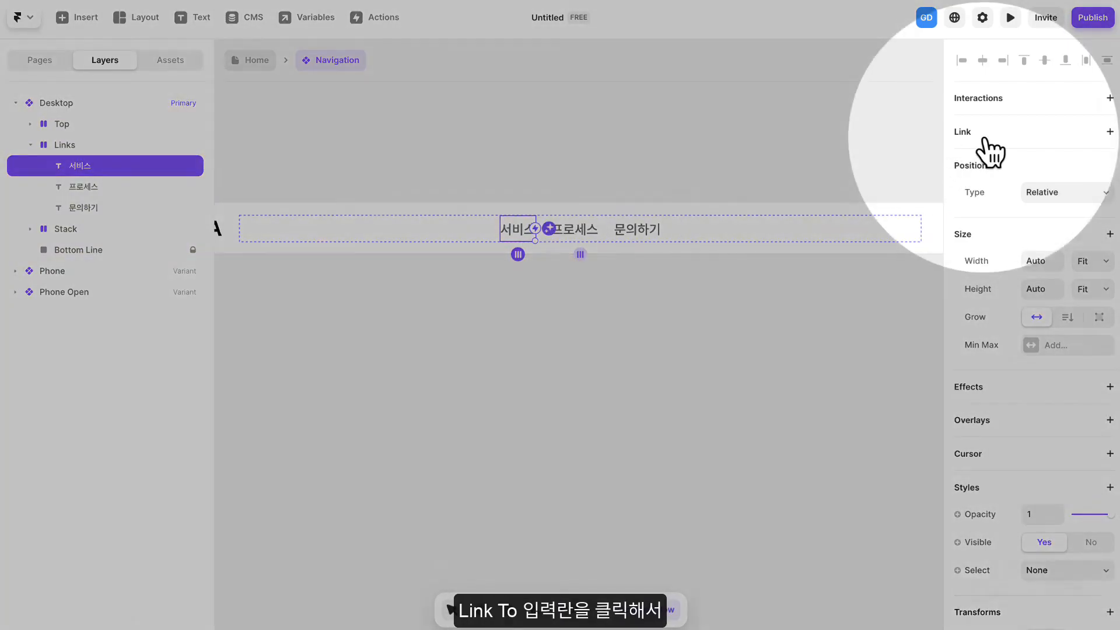
click(984, 139)
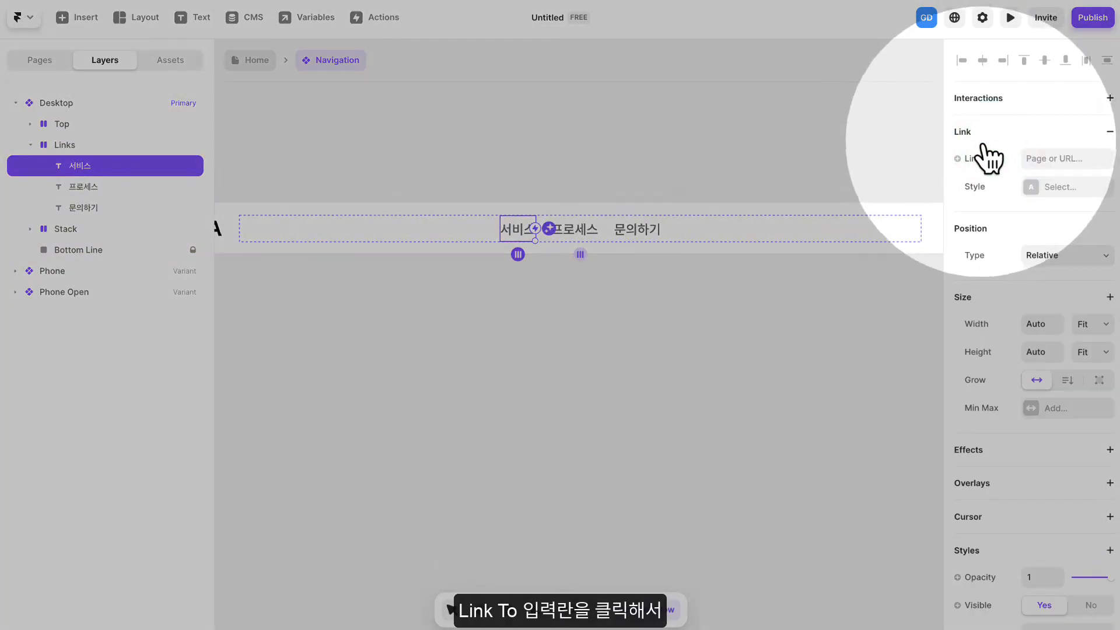
click(1049, 155)
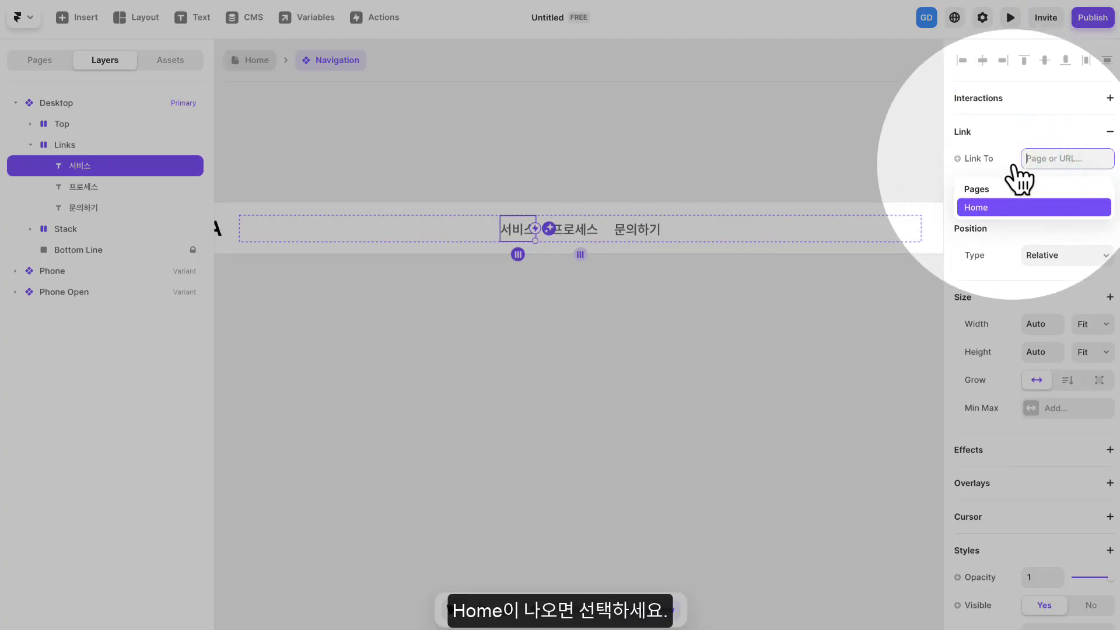
click(991, 208)
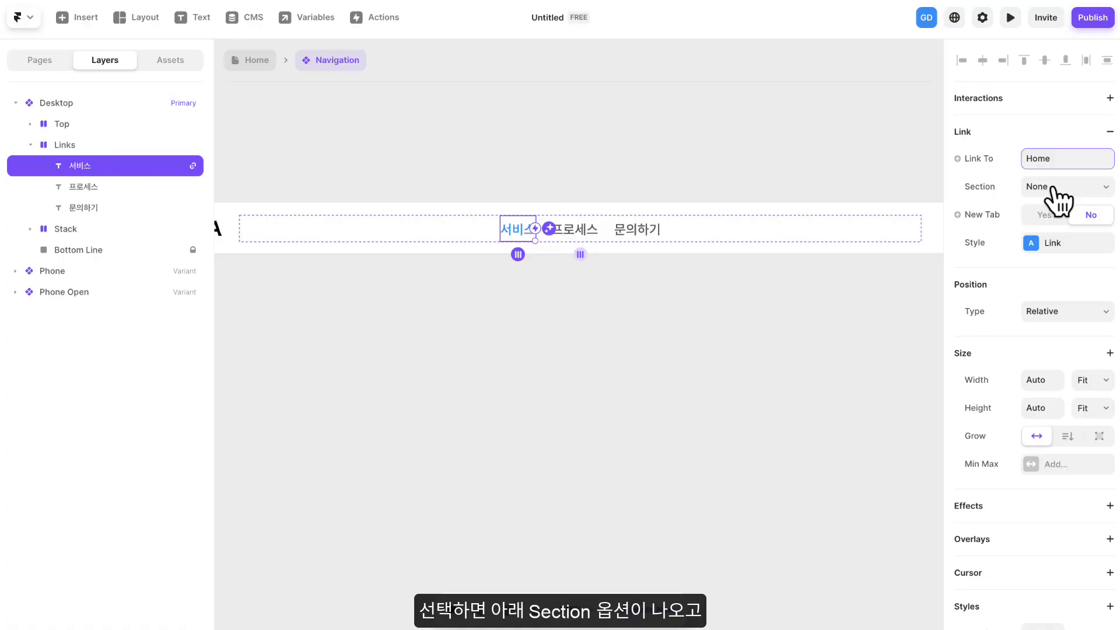
click(1070, 190)
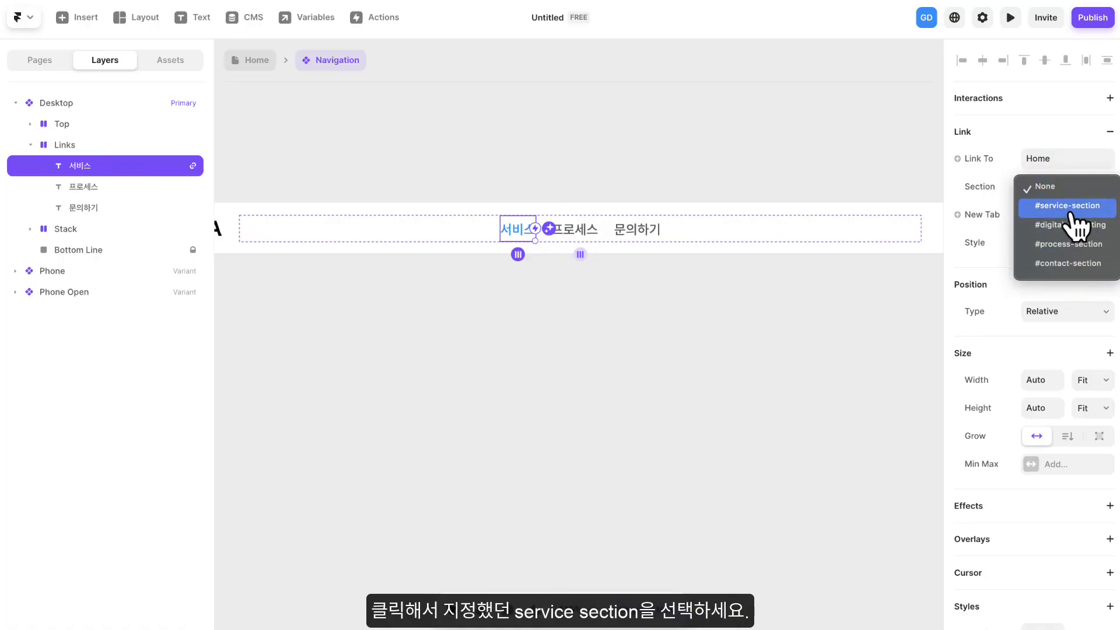
click(1070, 205)
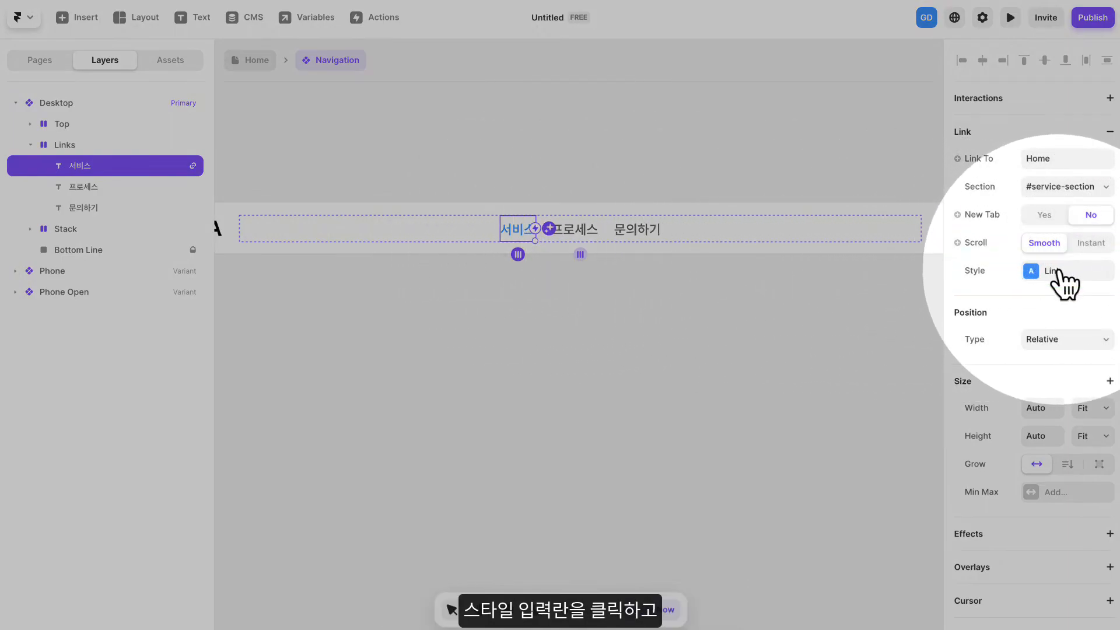
- Create a new link style for the 서비스 link and set its default color to #000000
click(1061, 273)
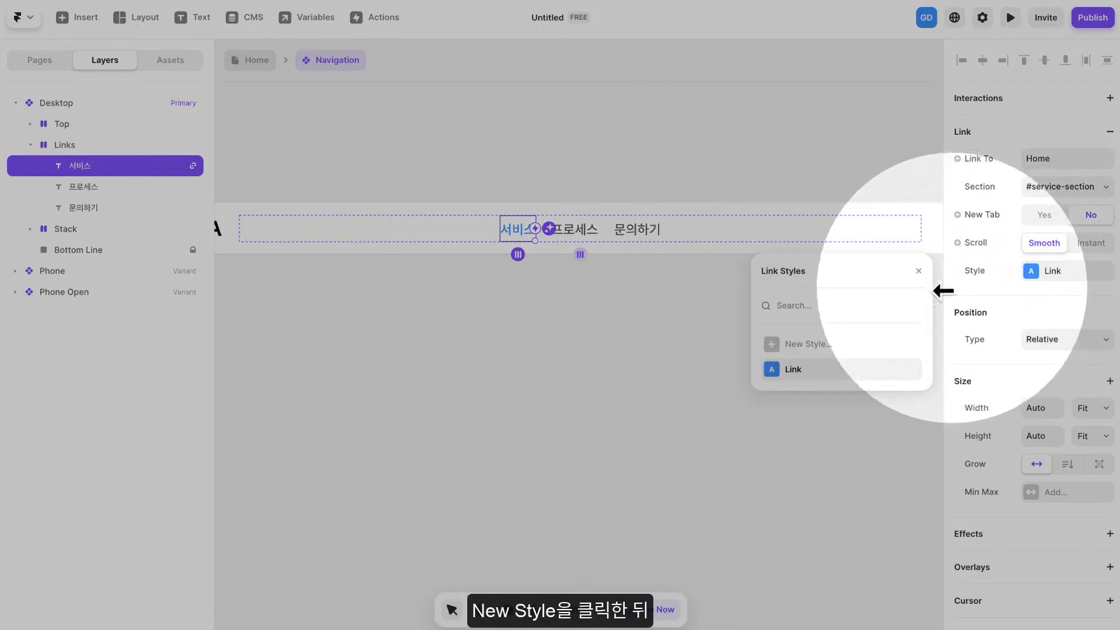
click(801, 345)
mouse_move(810, 396)
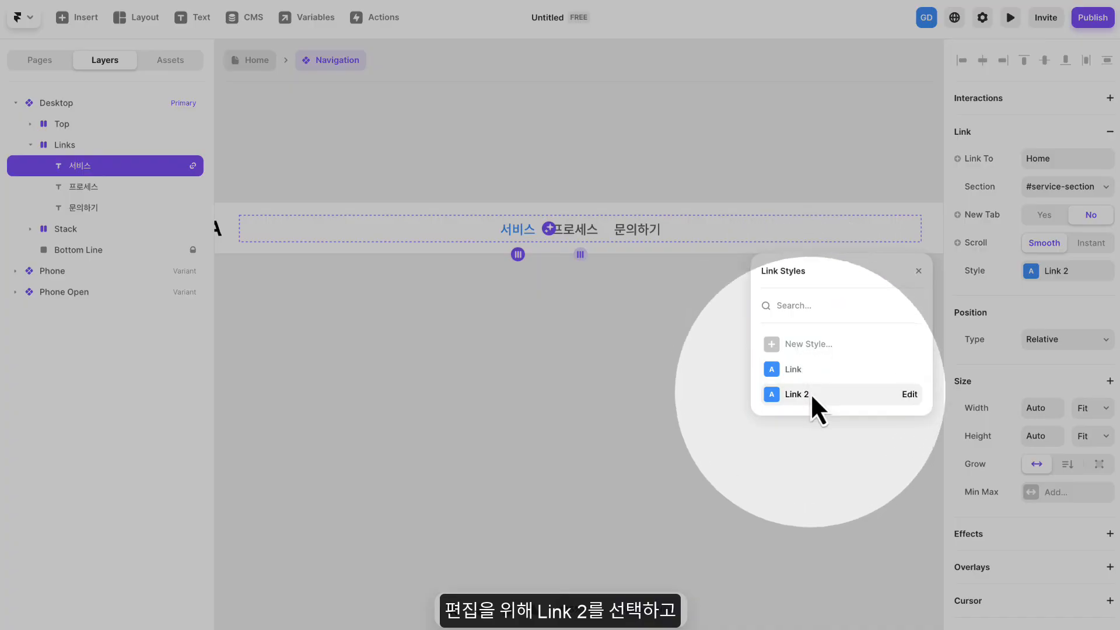
click(910, 396)
click(807, 333)
drag(859, 337, 931, 383)
click(765, 273)
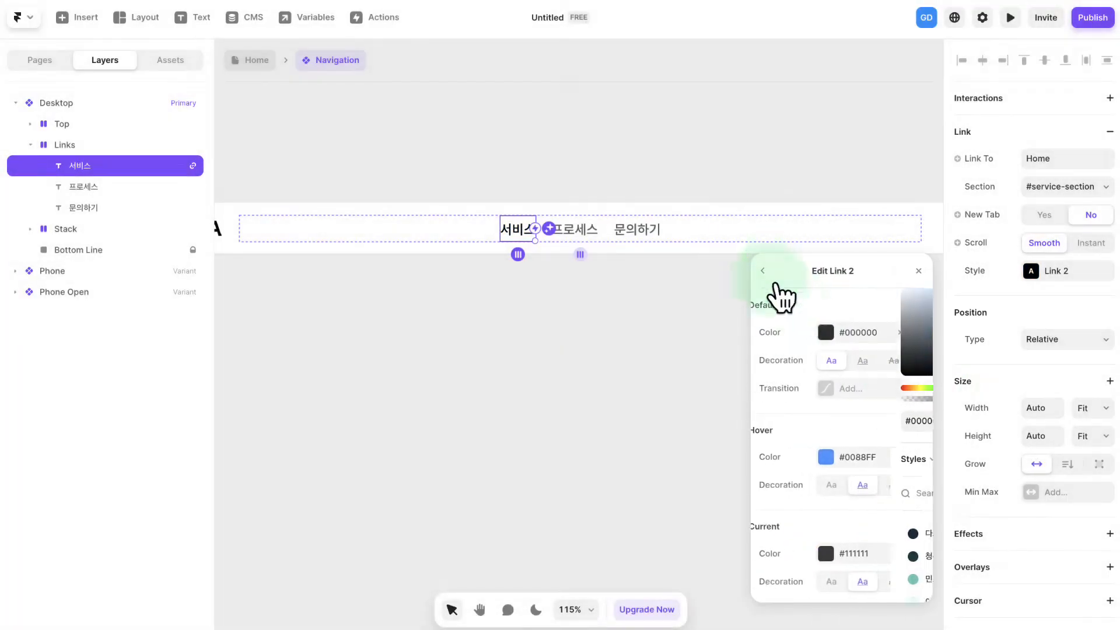
- Set the Link 2 style's hover and current colors to #000000 and both of their decorations to none
click(863, 457)
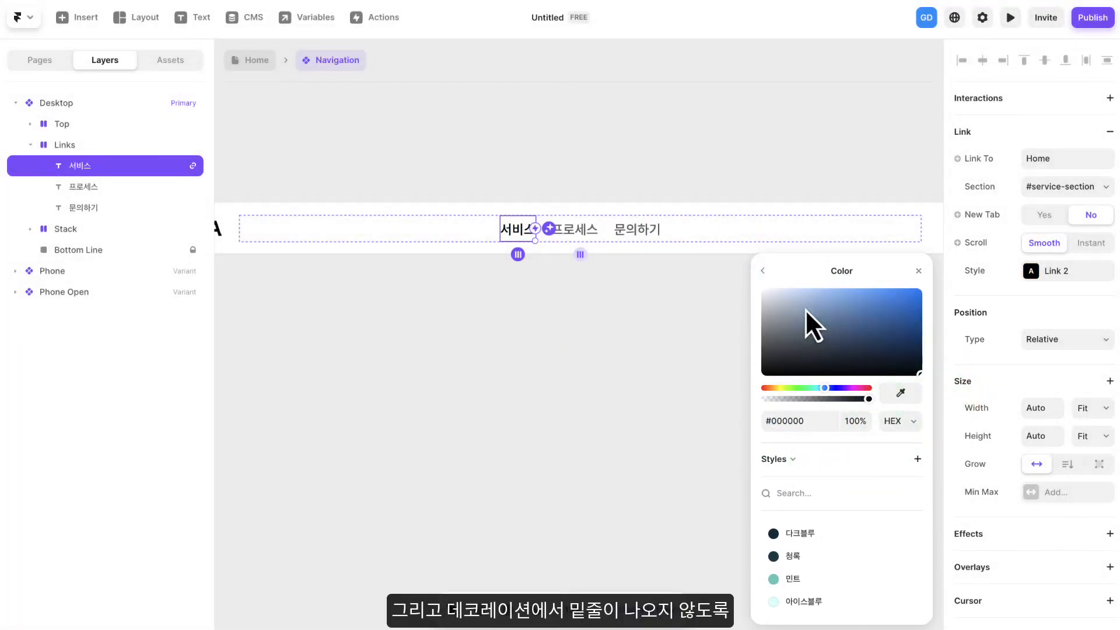
click(764, 272)
click(874, 545)
click(919, 354)
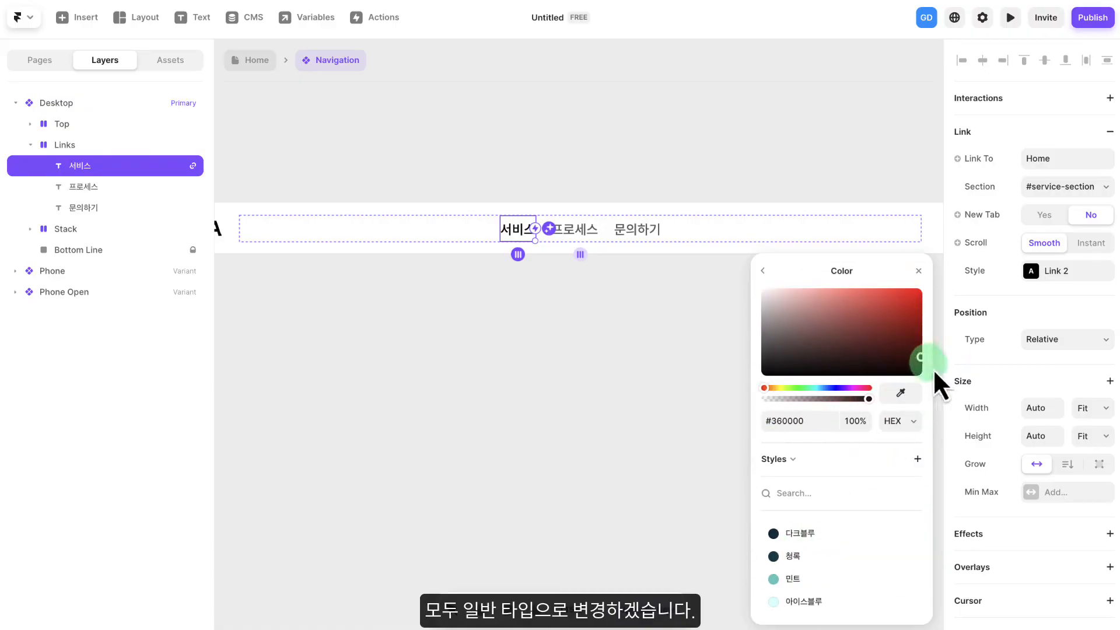
click(762, 271)
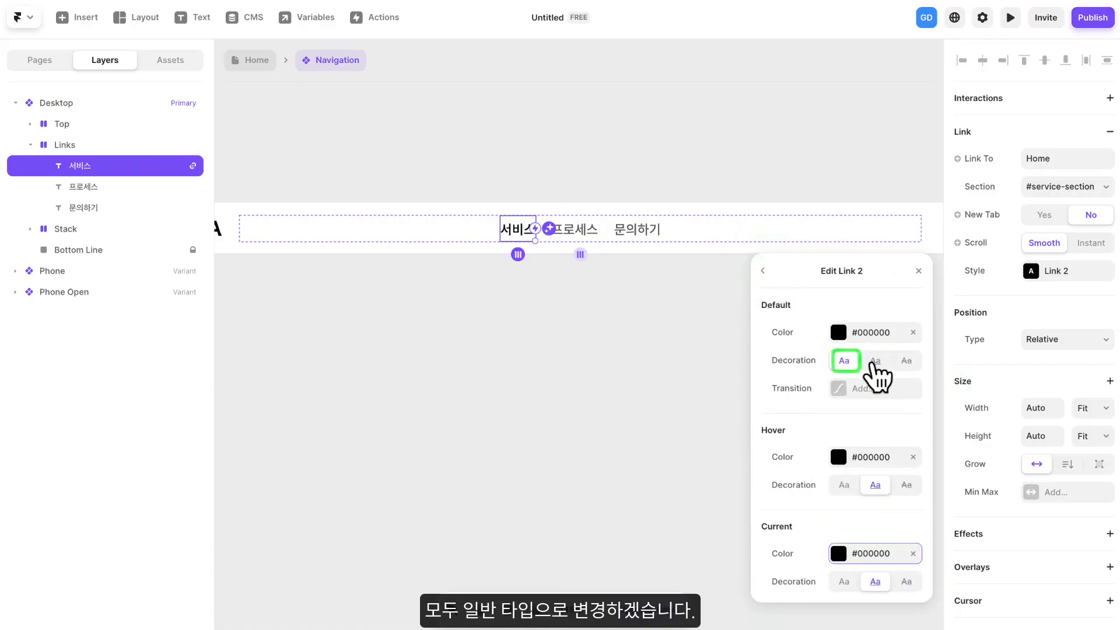
click(844, 485)
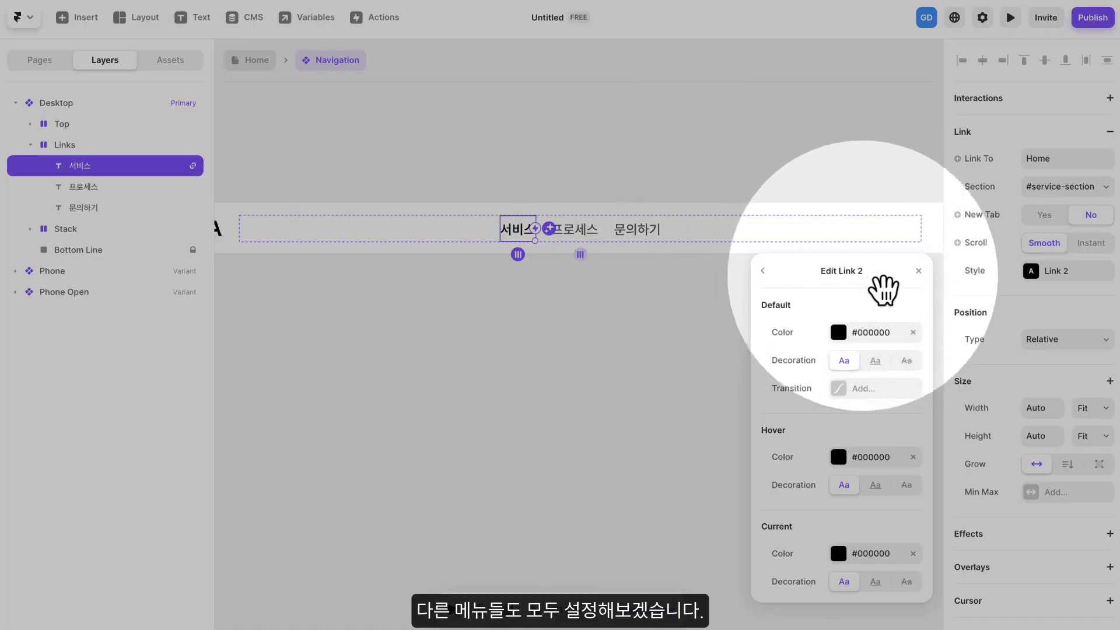
click(919, 276)
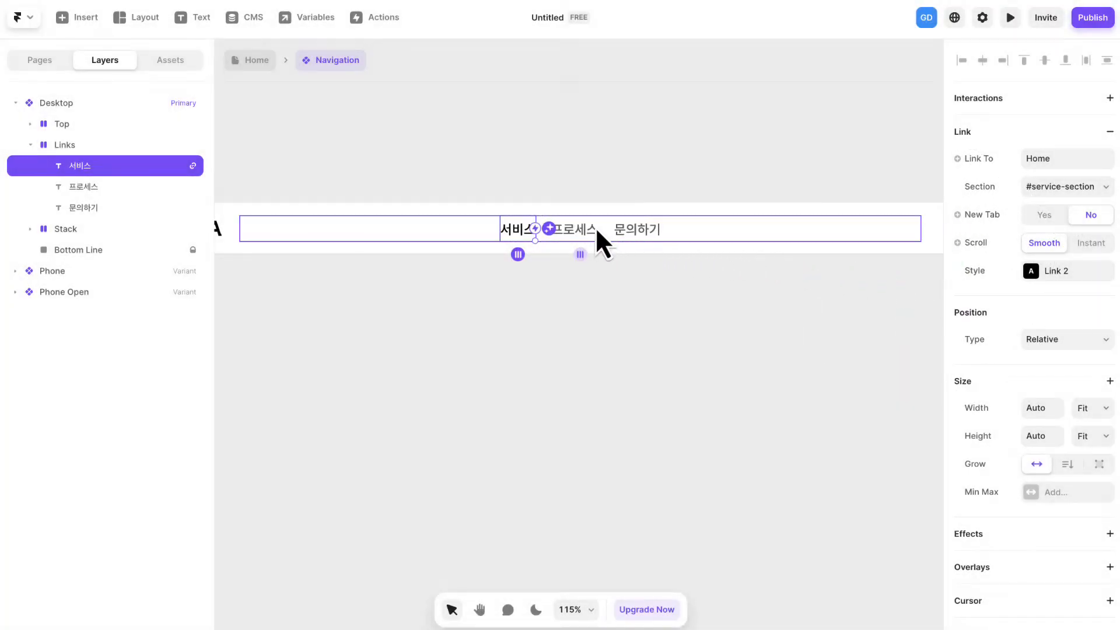
- Link the 프로세스 text to the #process-section of the Home page and apply the Link 2 style
click(590, 227)
click(999, 132)
click(1041, 203)
click(1053, 186)
click(1060, 243)
click(1052, 271)
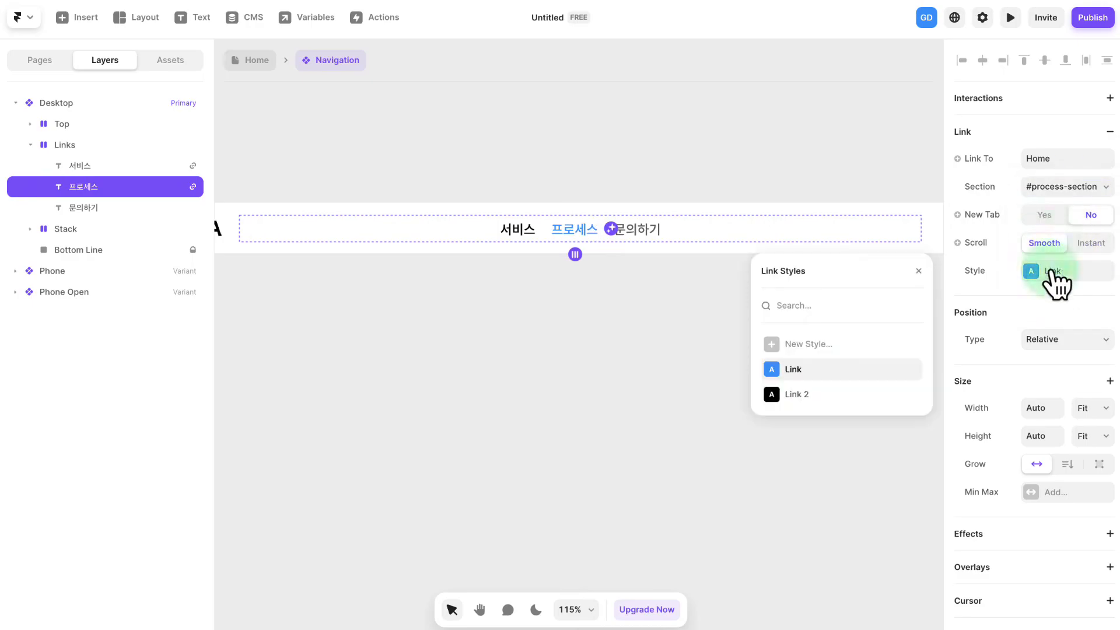
click(920, 271)
- Link the 문의하기 text to the #contact-section of the Home page and apply the Link 2 style
click(650, 231)
click(1000, 133)
click(1049, 158)
click(1024, 205)
click(1048, 188)
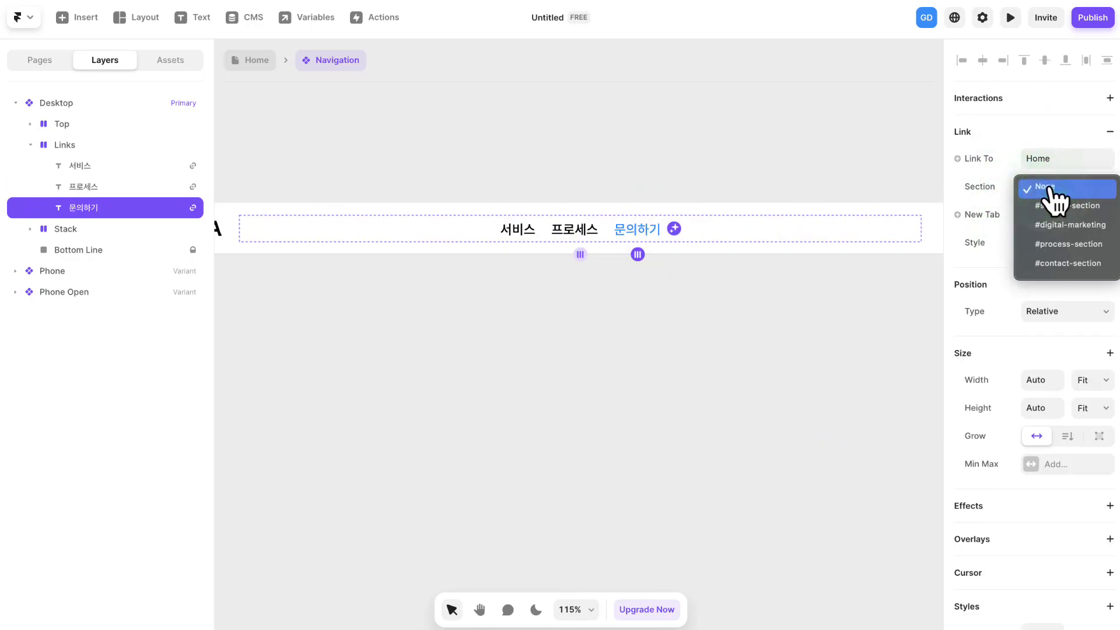
click(1061, 263)
click(1060, 272)
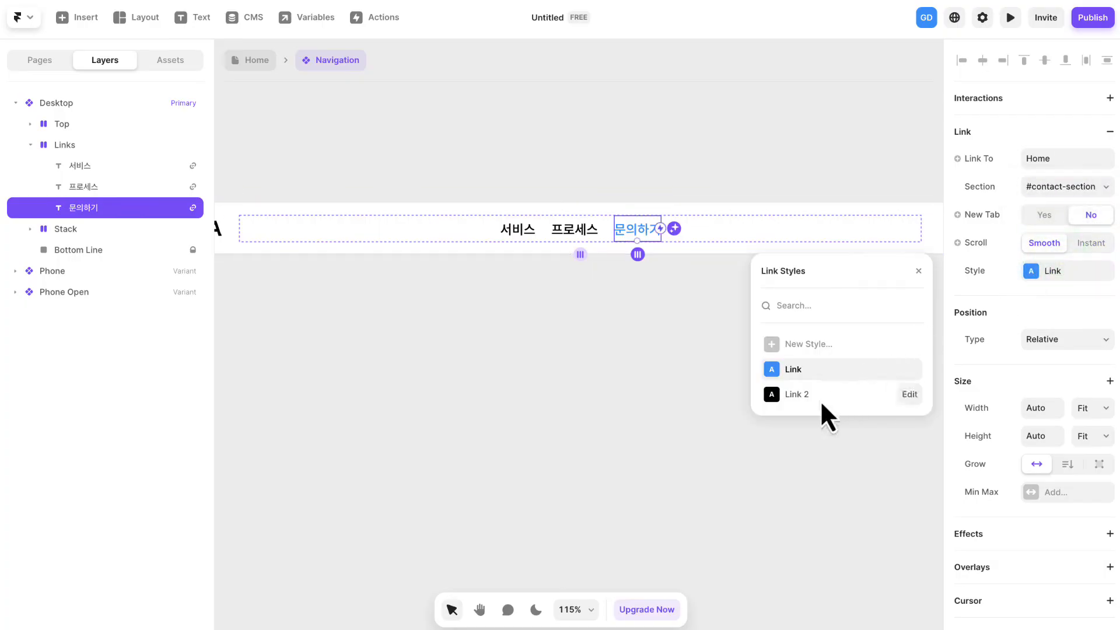
click(920, 270)
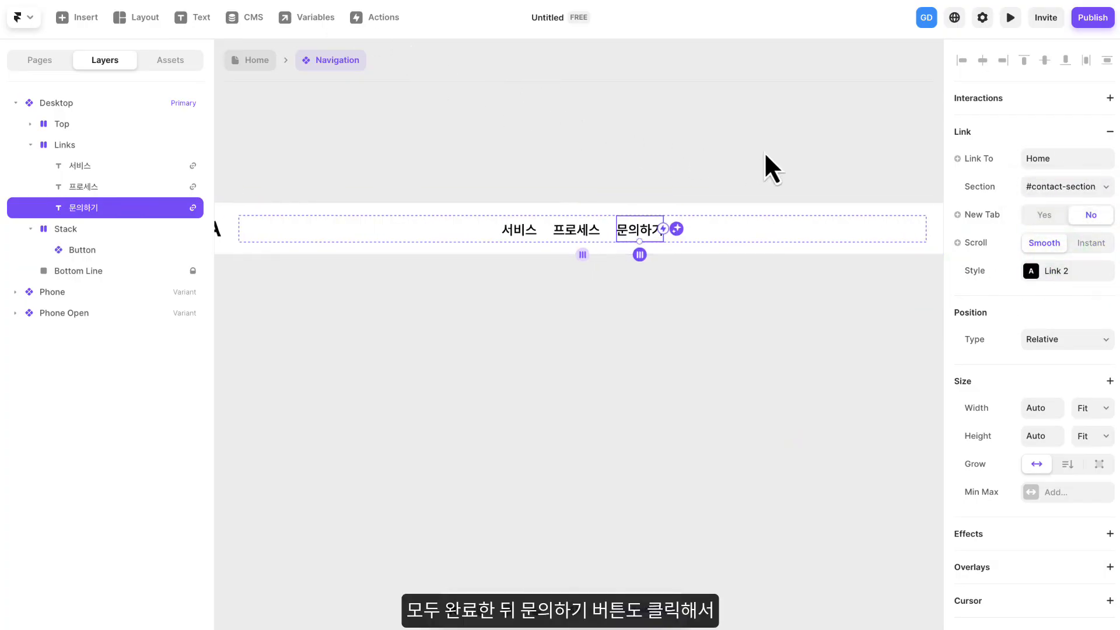
- Link the 문의하기 button in the Desktop navigation variant to the #contact-section of the Home page
click(799, 154)
drag(862, 180, 665, 169)
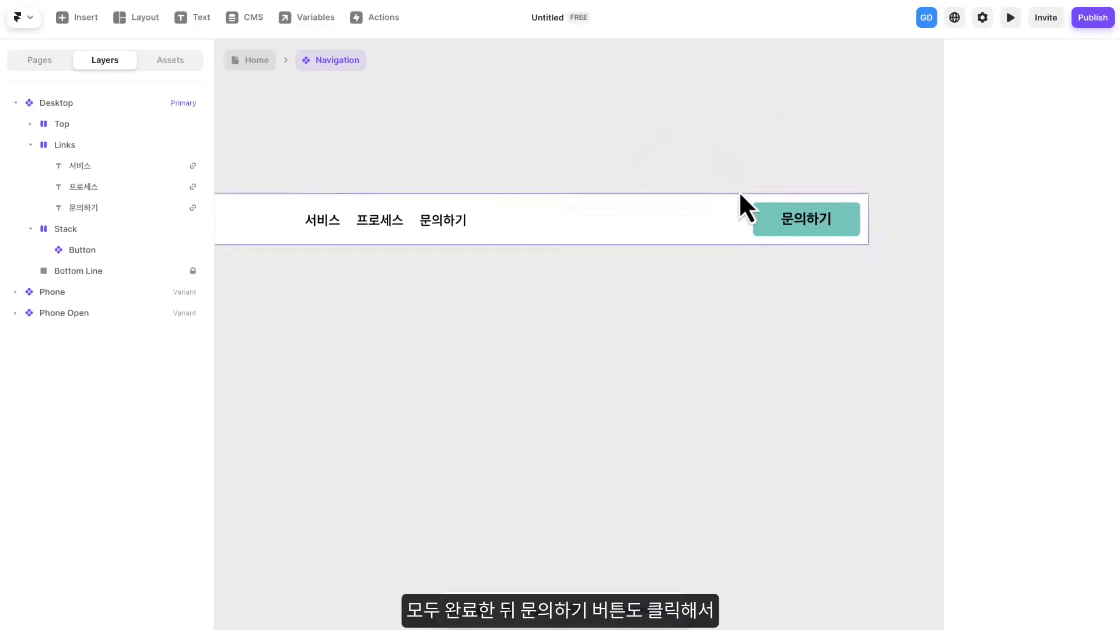
click(772, 215)
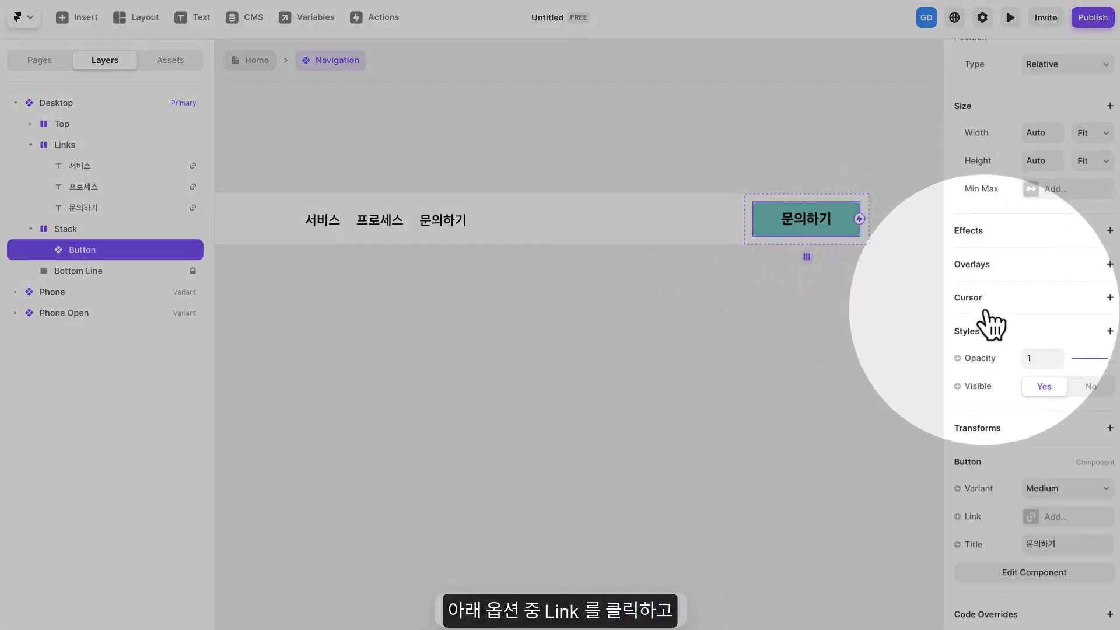
click(1030, 517)
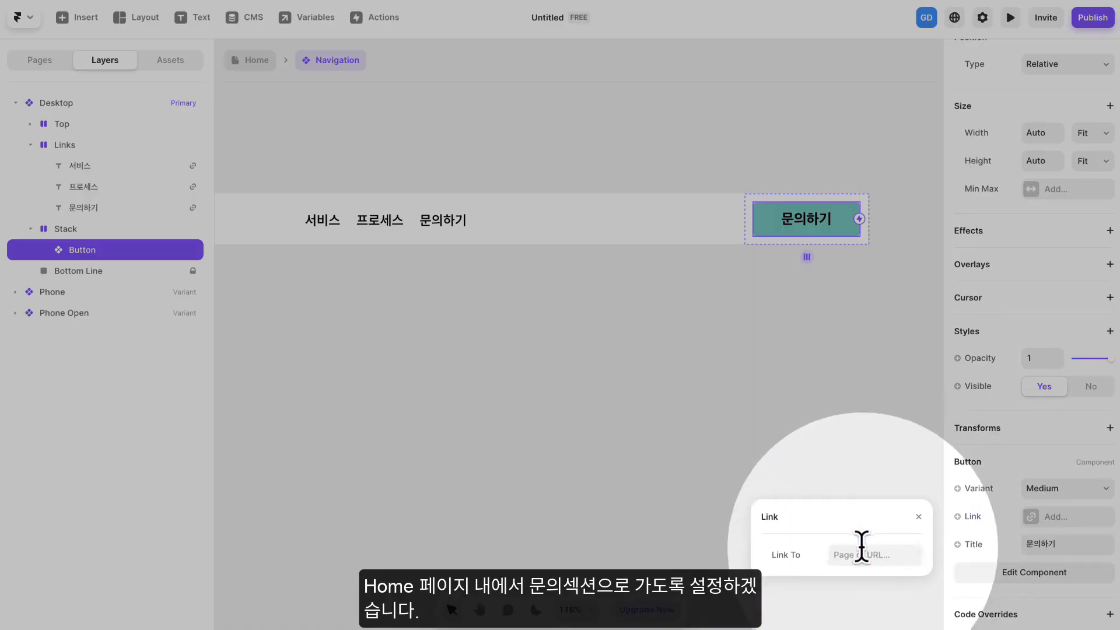
click(860, 551)
click(868, 606)
click(873, 583)
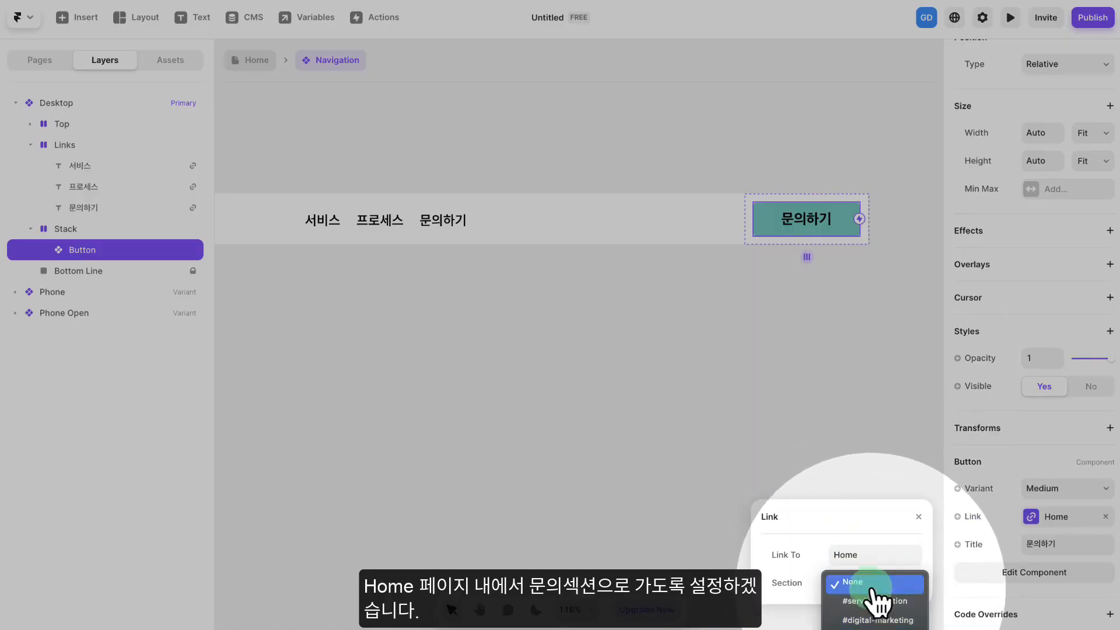
click(877, 621)
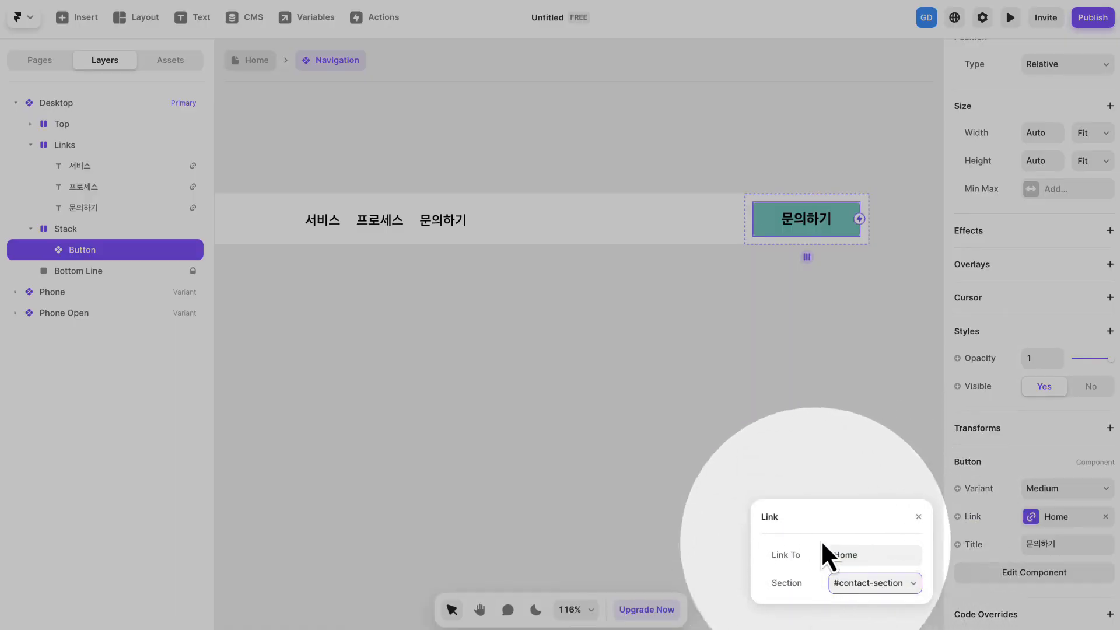
click(918, 516)
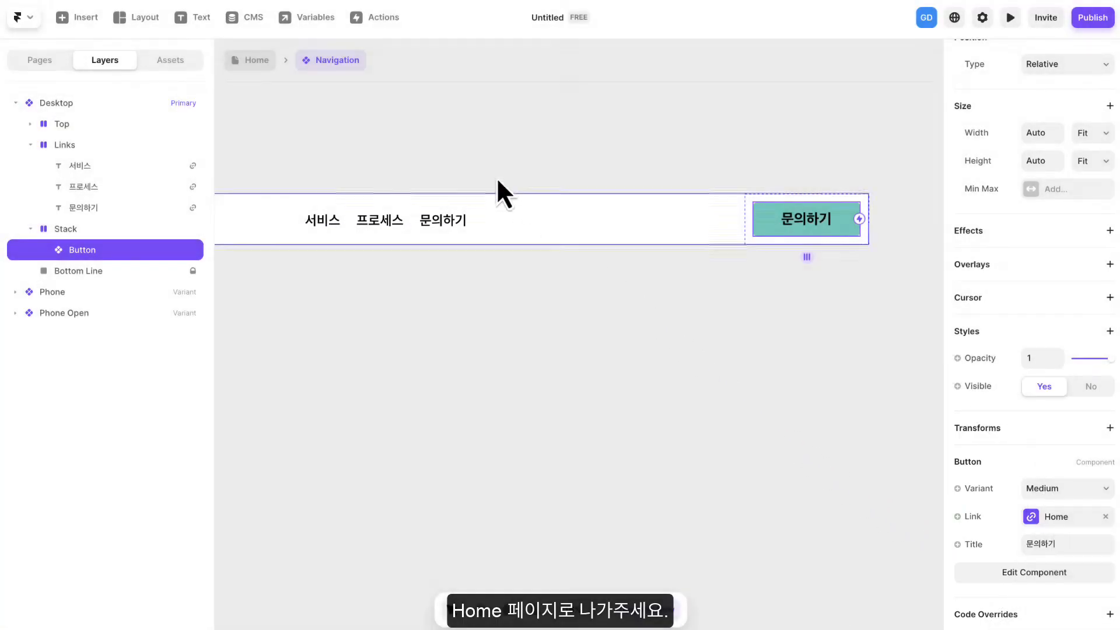
- Return to the Home page and preview it, testing the 서비스 menu link and the header's 문의하기 button and looking over the other buttons
click(255, 64)
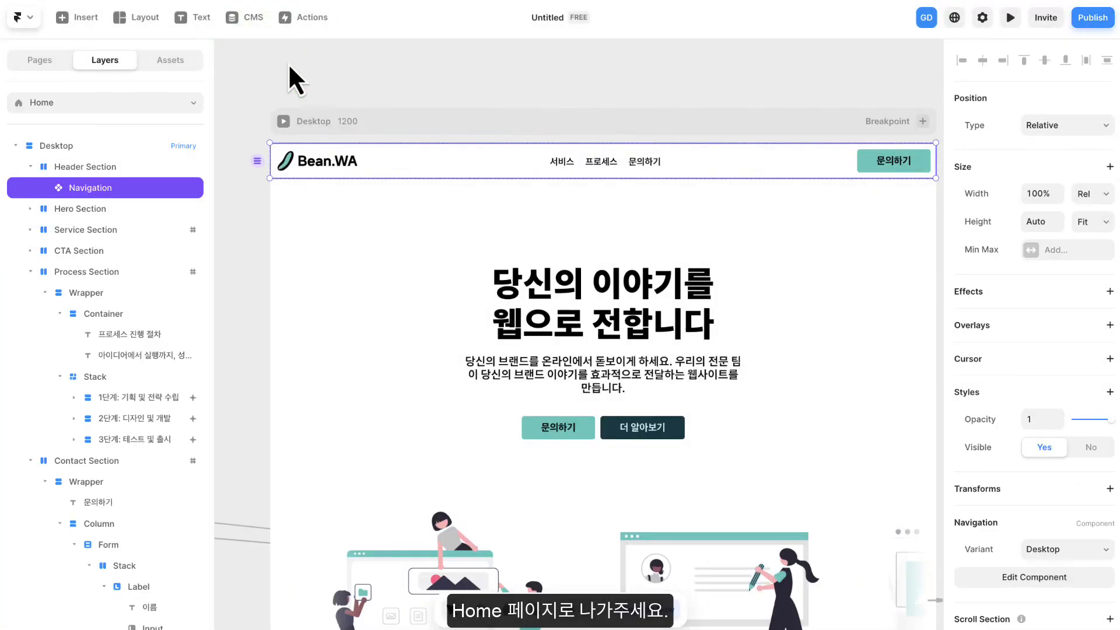
click(1010, 20)
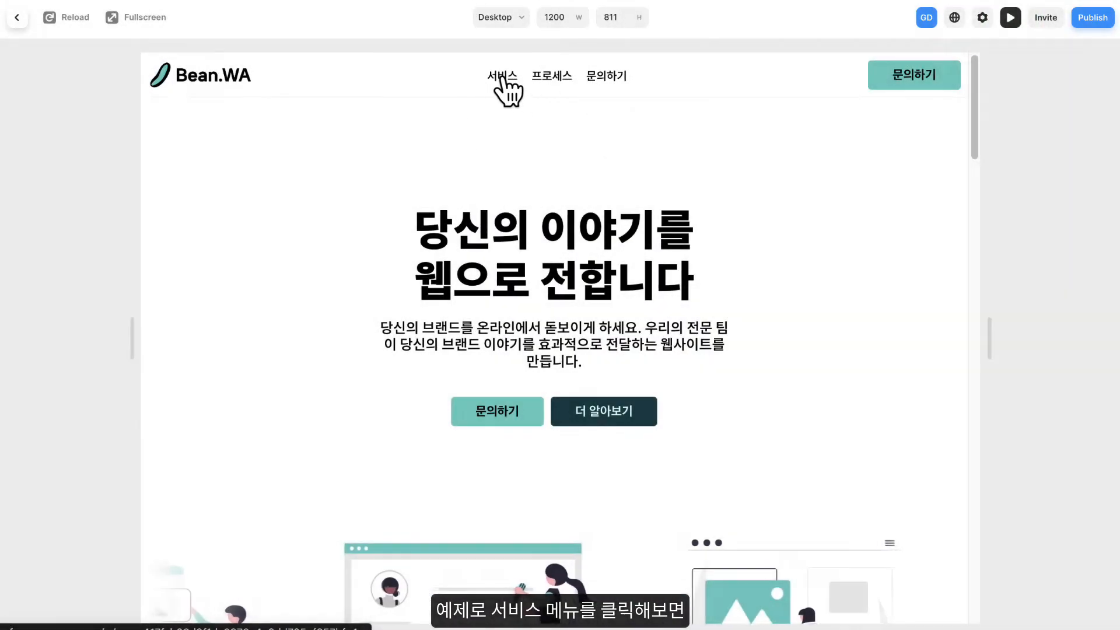
click(509, 82)
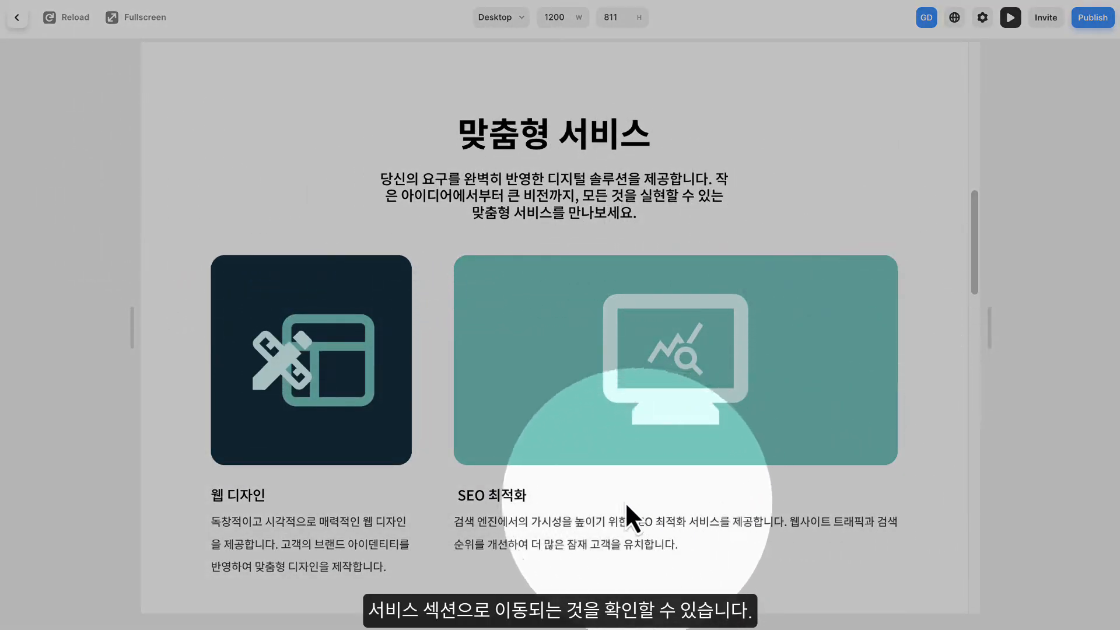
scroll(673, 198, up, 10)
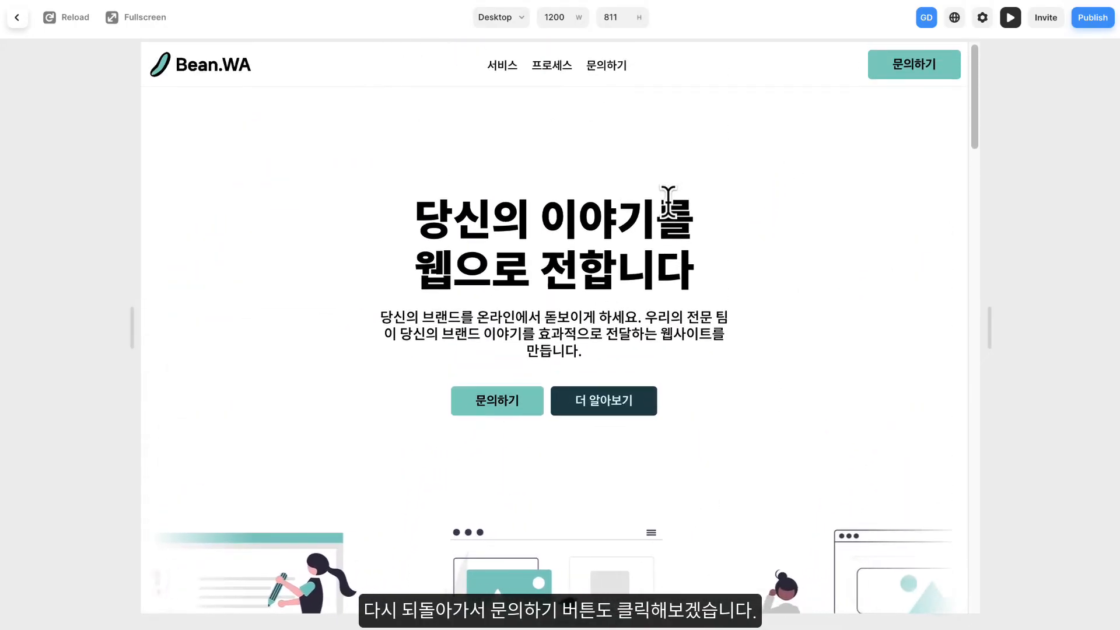
click(907, 72)
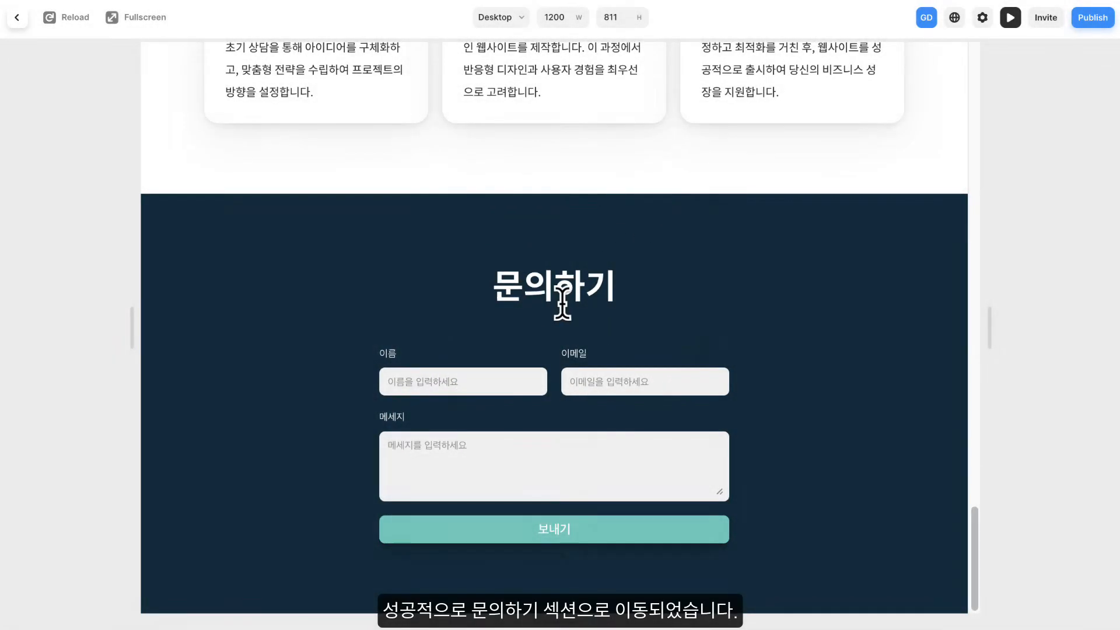
scroll(562, 301, up, 15)
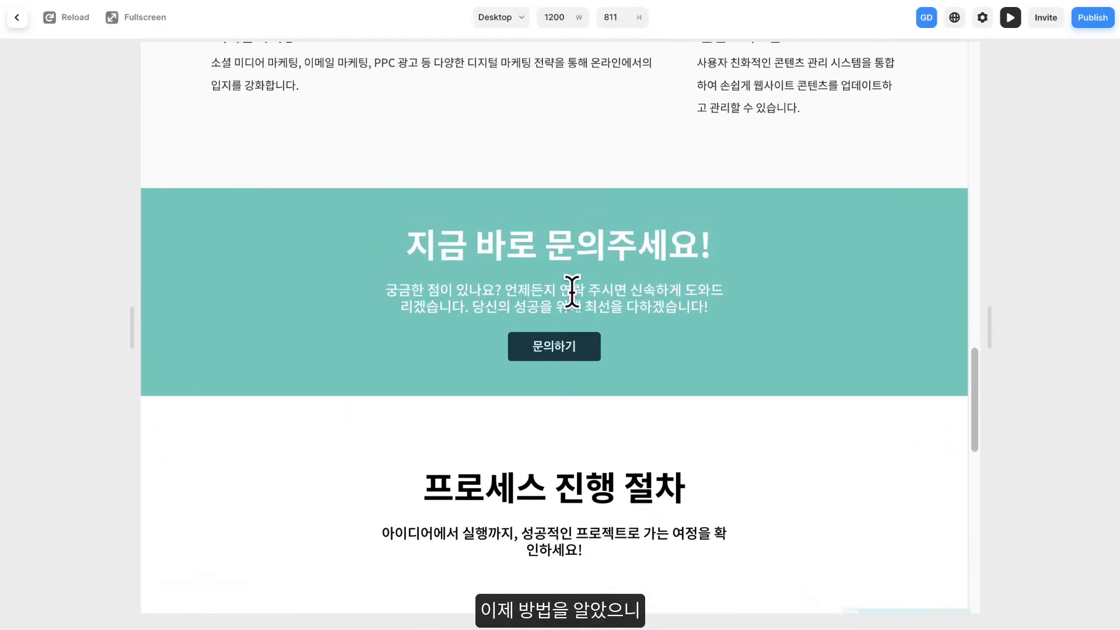
scroll(572, 292, up, 4)
scroll(574, 304, down, 5)
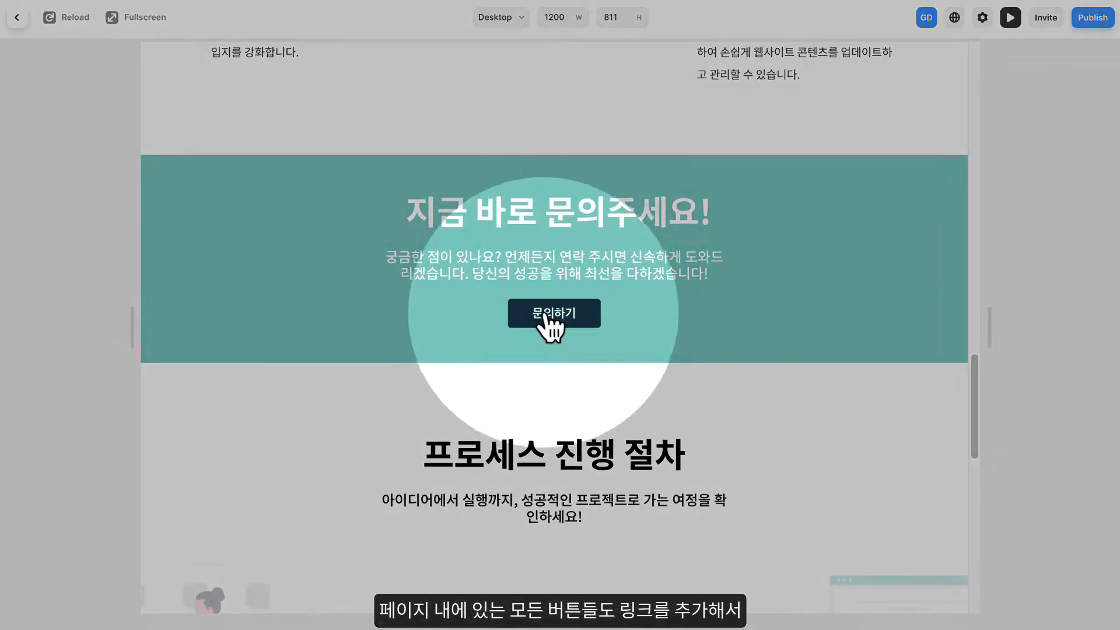
scroll(560, 297, up, 10)
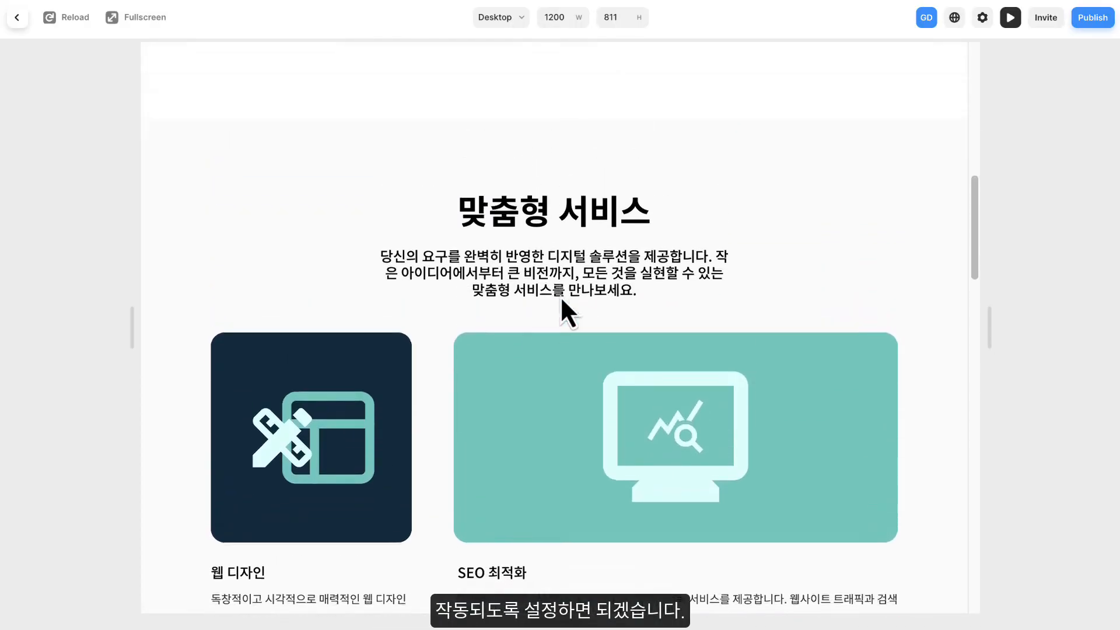
scroll(561, 300, up, 8)
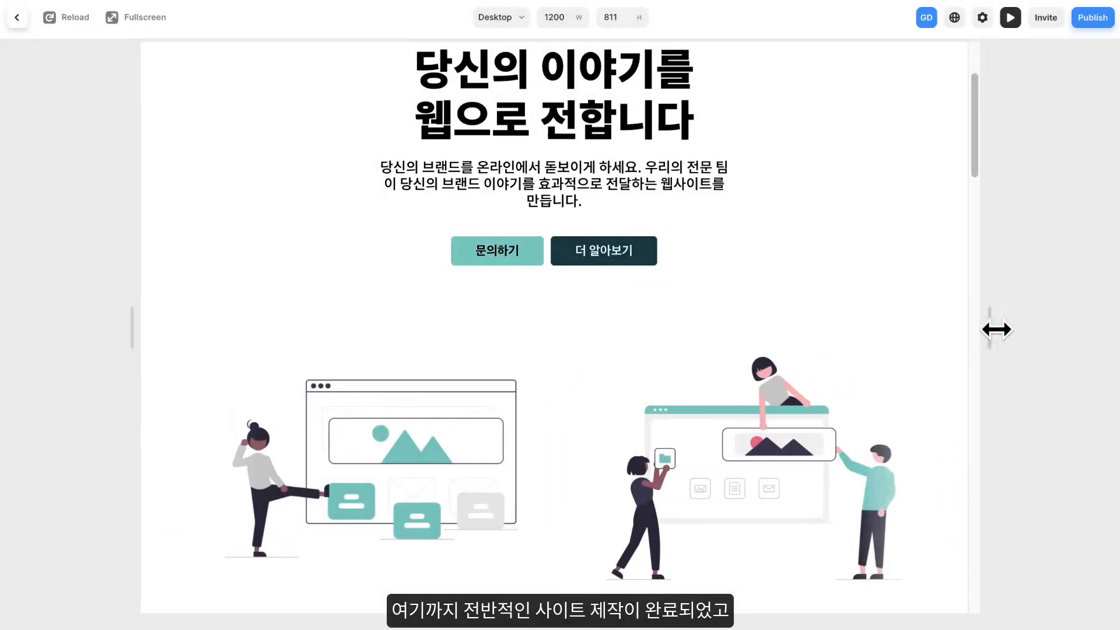
- Narrow the preview to the Phone layout at 550 px wide and examine how the page's sections display
drag(991, 326, 760, 322)
scroll(694, 207, up, 2)
scroll(691, 210, down, 4)
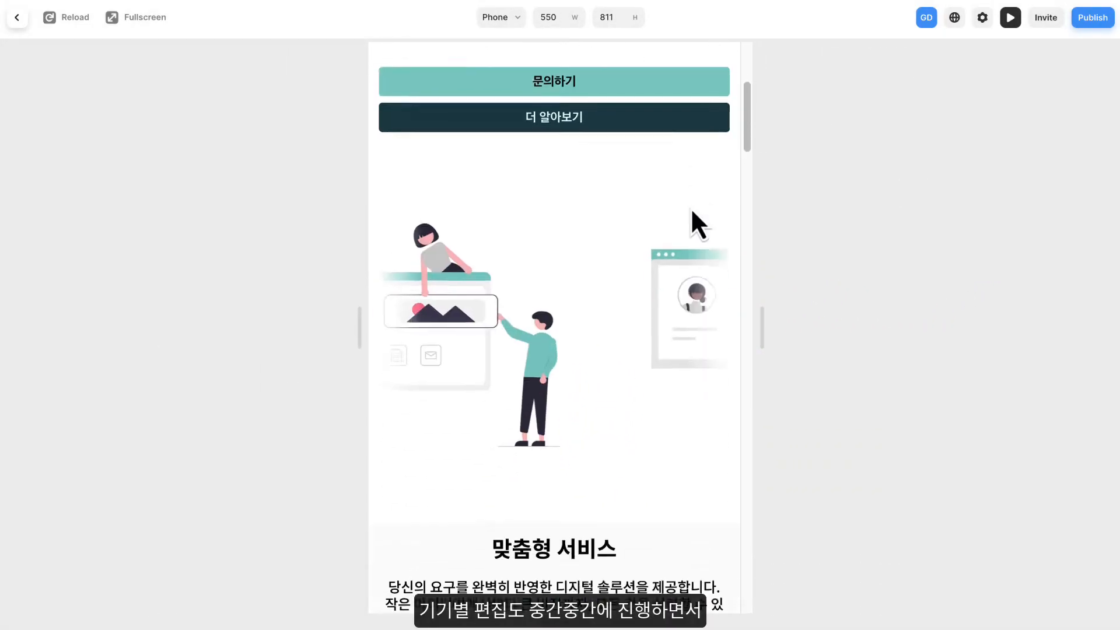
scroll(691, 208, down, 15)
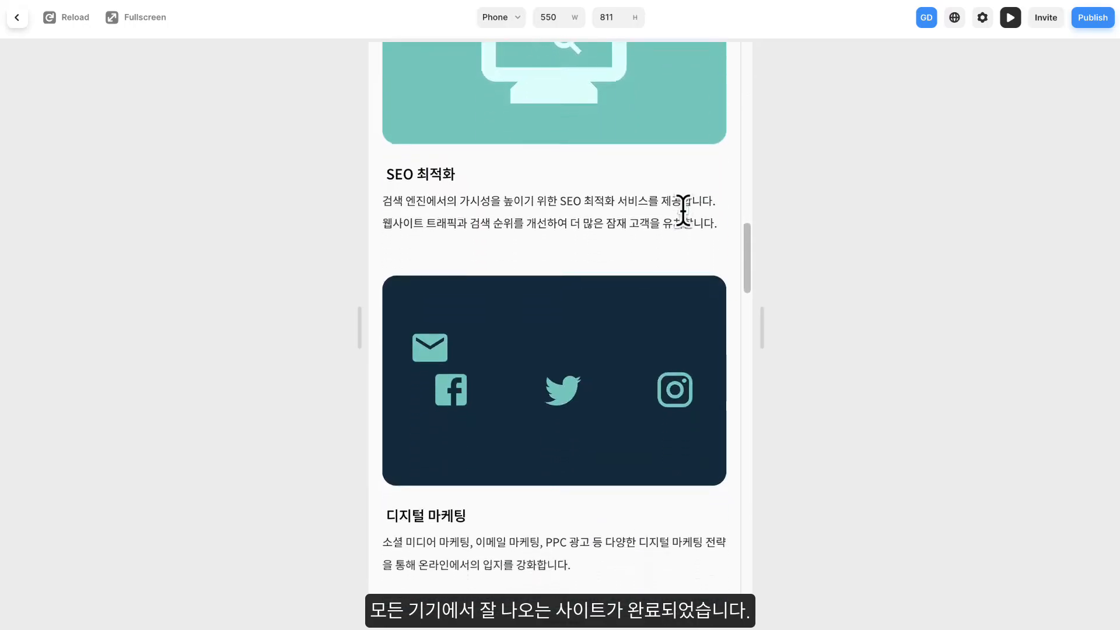
scroll(683, 210, down, 15)
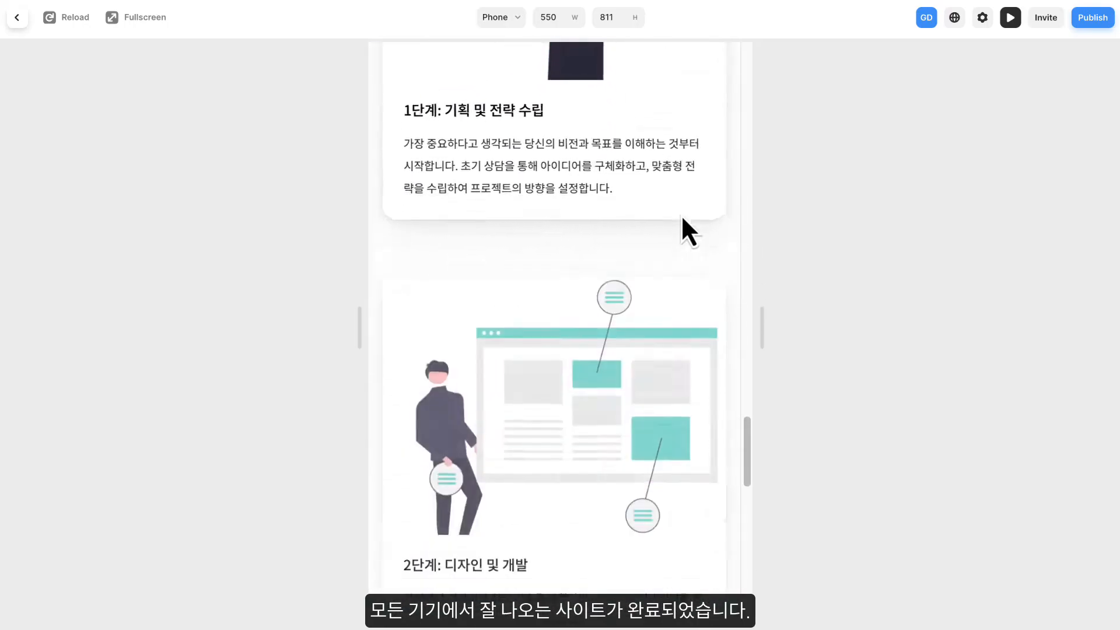
scroll(682, 219, down, 15)
scroll(681, 215, down, 2)
scroll(680, 215, up, 10)
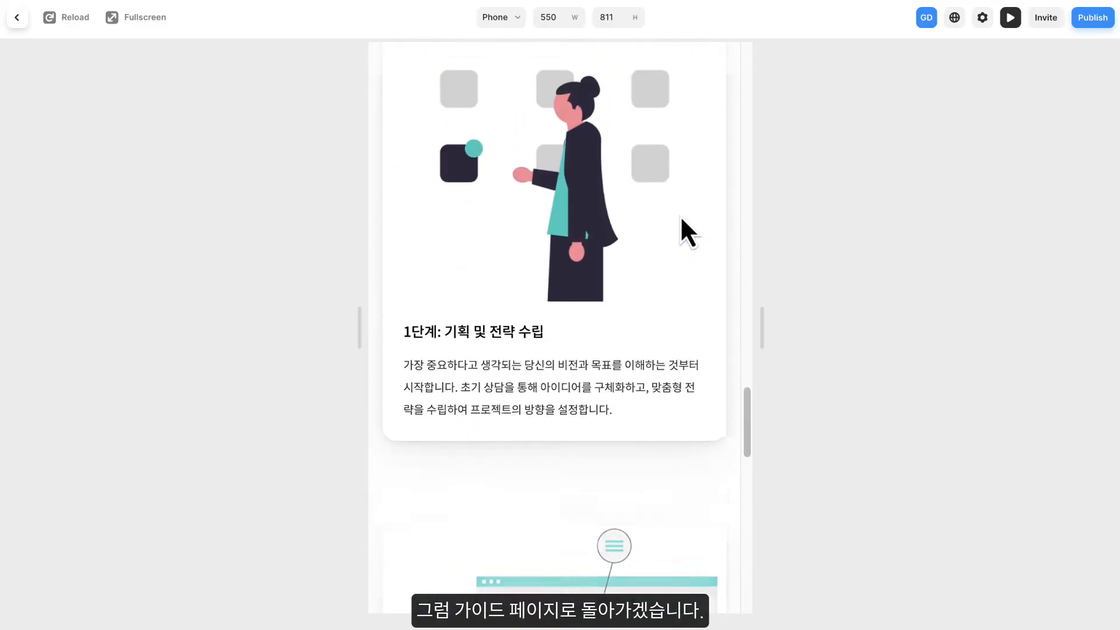
scroll(679, 215, up, 1)
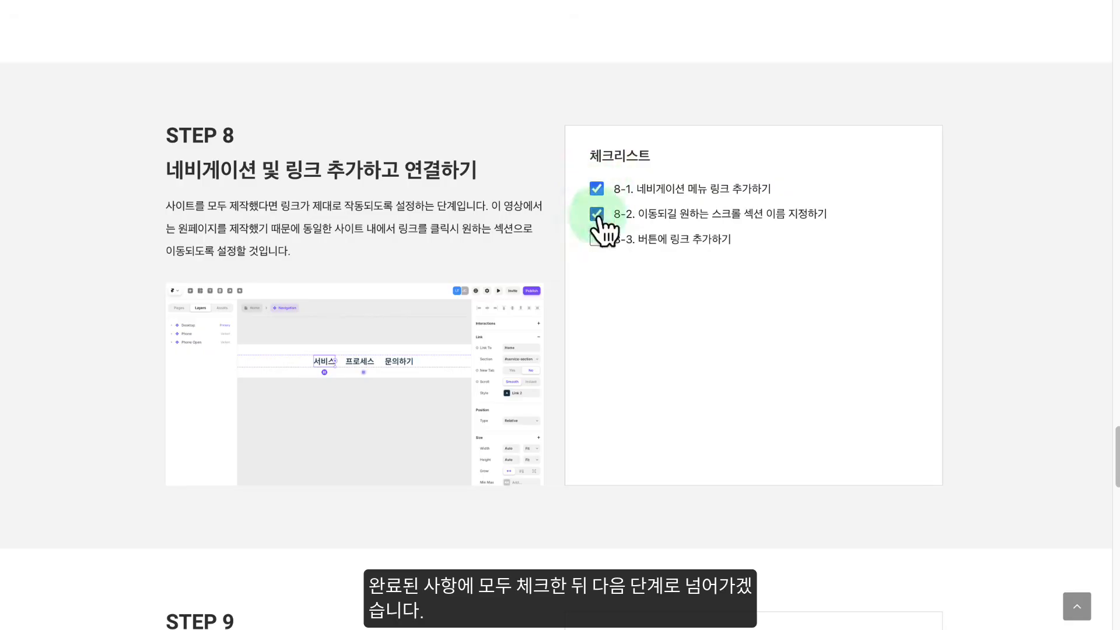
scroll(532, 231, down, 9)
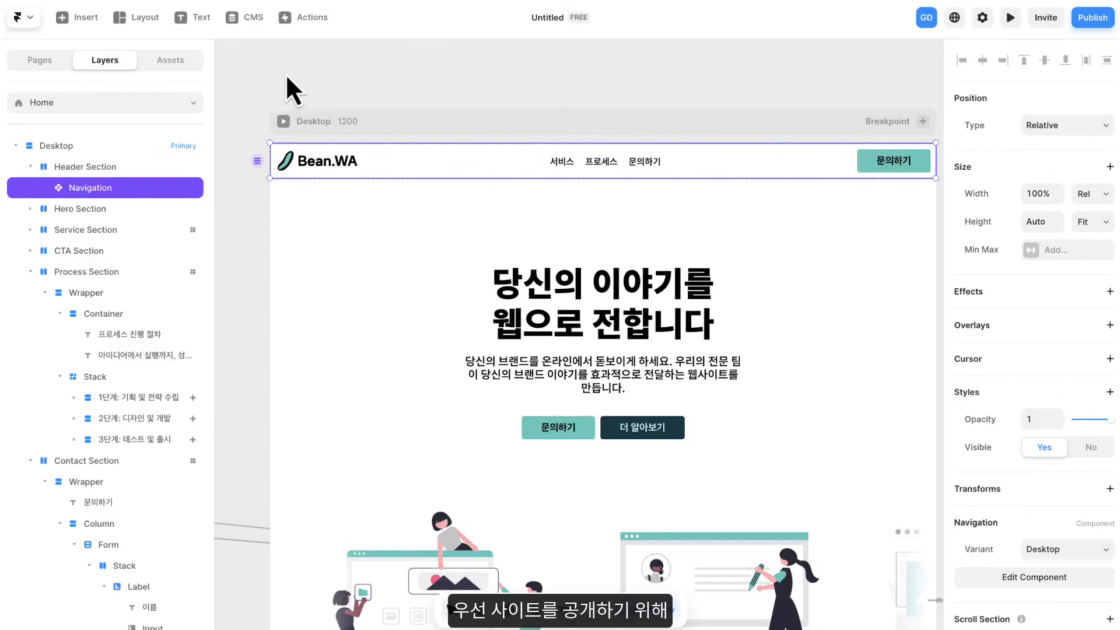
- Publish the site and open its generated framer.app address to look through the live page
click(1086, 19)
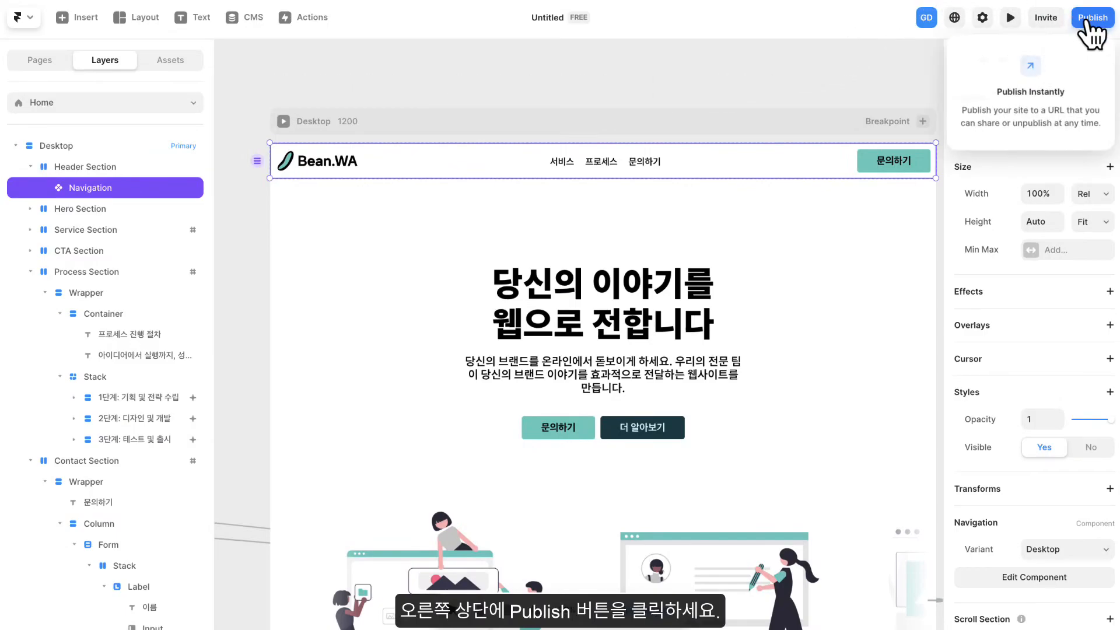
click(1089, 18)
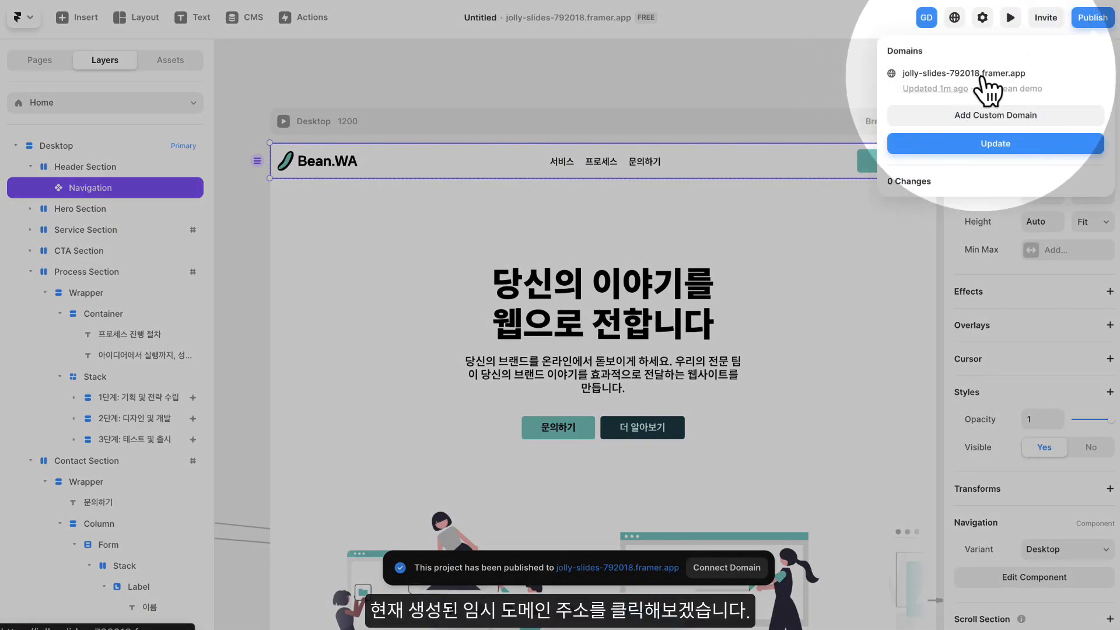
click(925, 77)
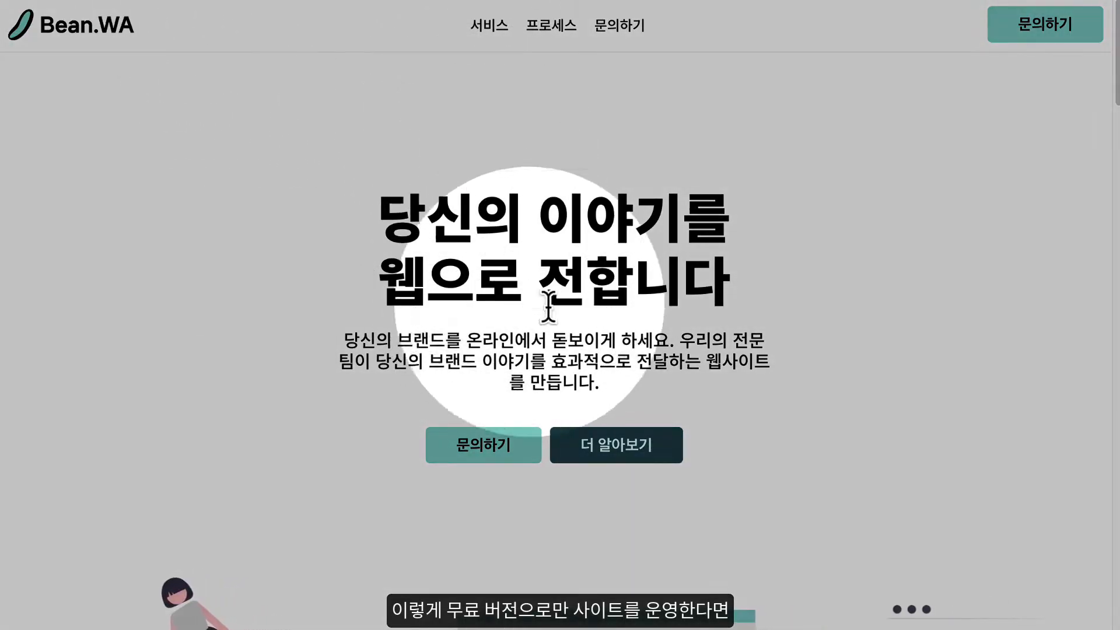
scroll(699, 300, down, 5)
scroll(704, 284, down, 15)
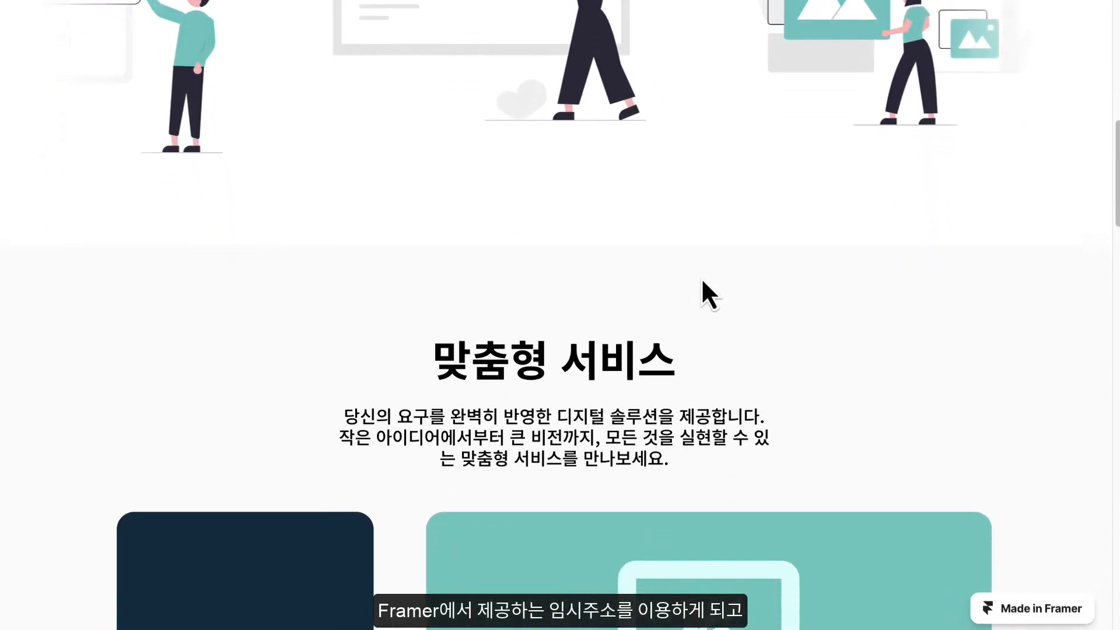
scroll(698, 274, down, 8)
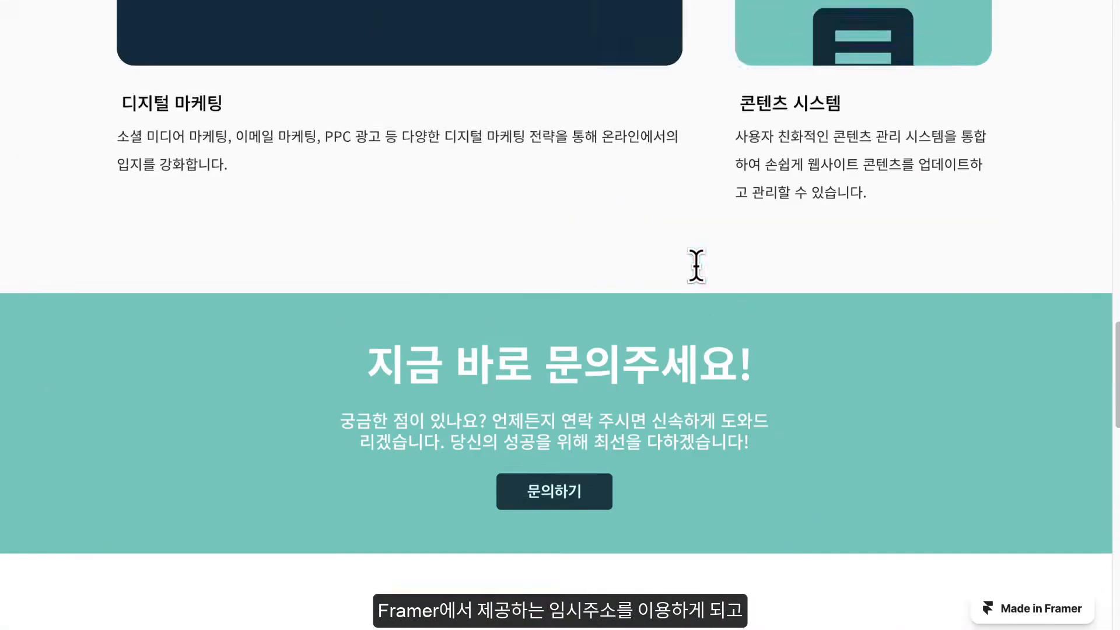
- Look over the published page's hero, service, contact banner and process sections together with the Made in Framer badge
scroll(695, 265, up, 20)
scroll(707, 262, up, 5)
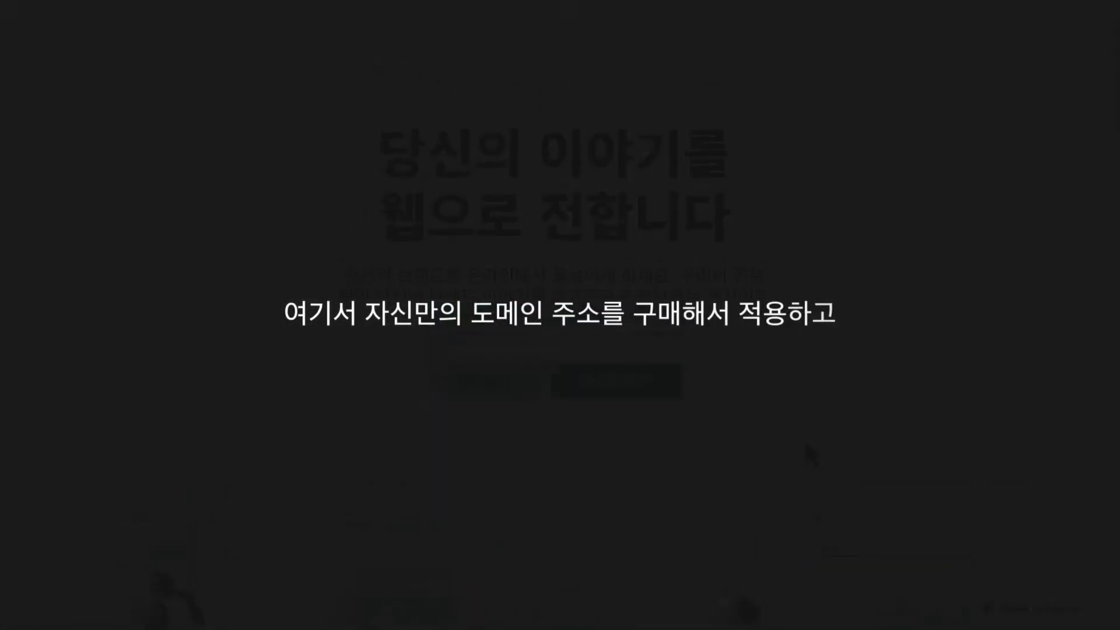
scroll(803, 410, down, 15)
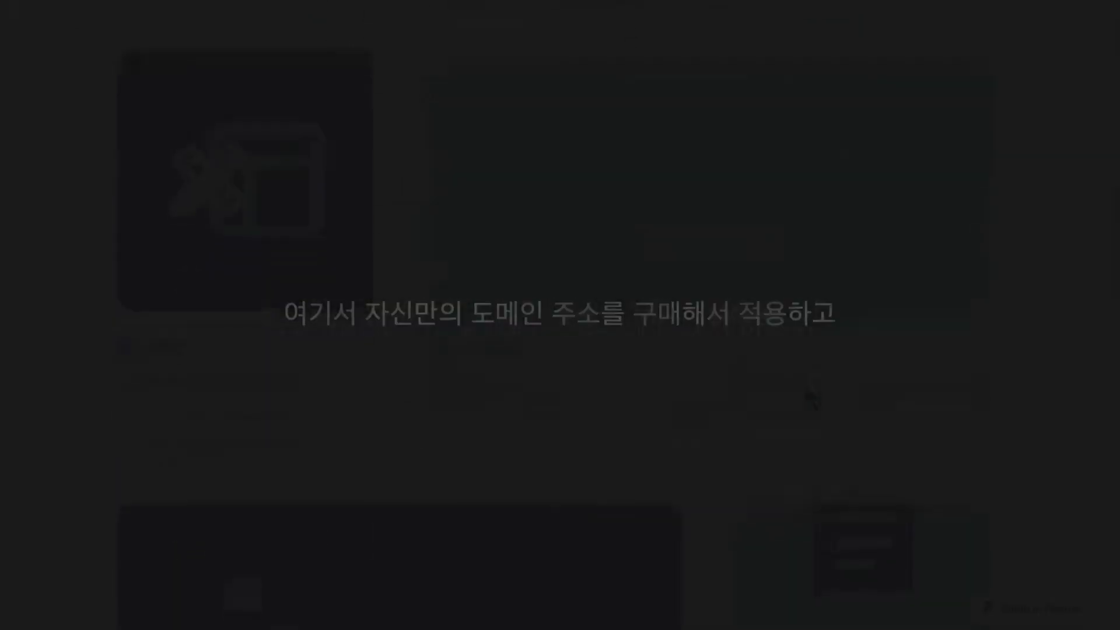
scroll(810, 379, down, 15)
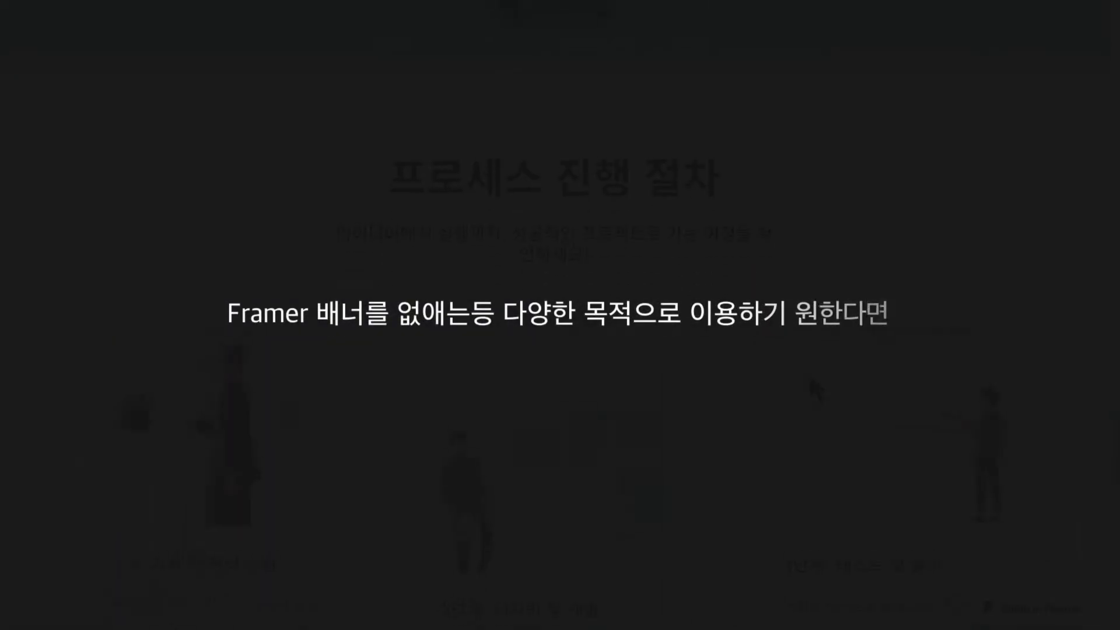
scroll(810, 372, up, 10)
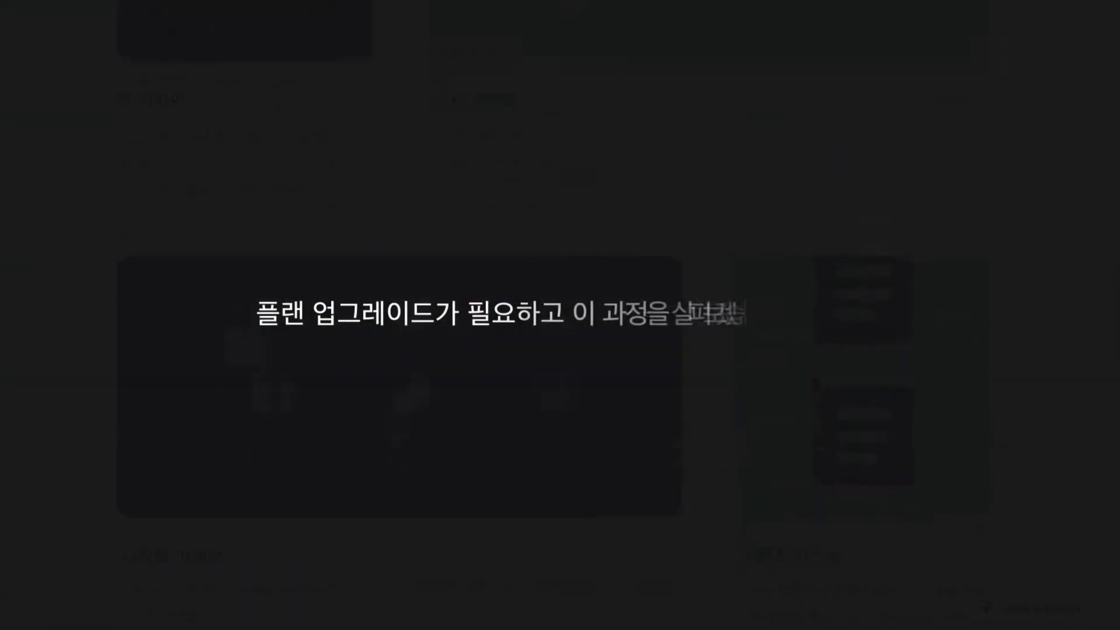
scroll(792, 353, up, 5)
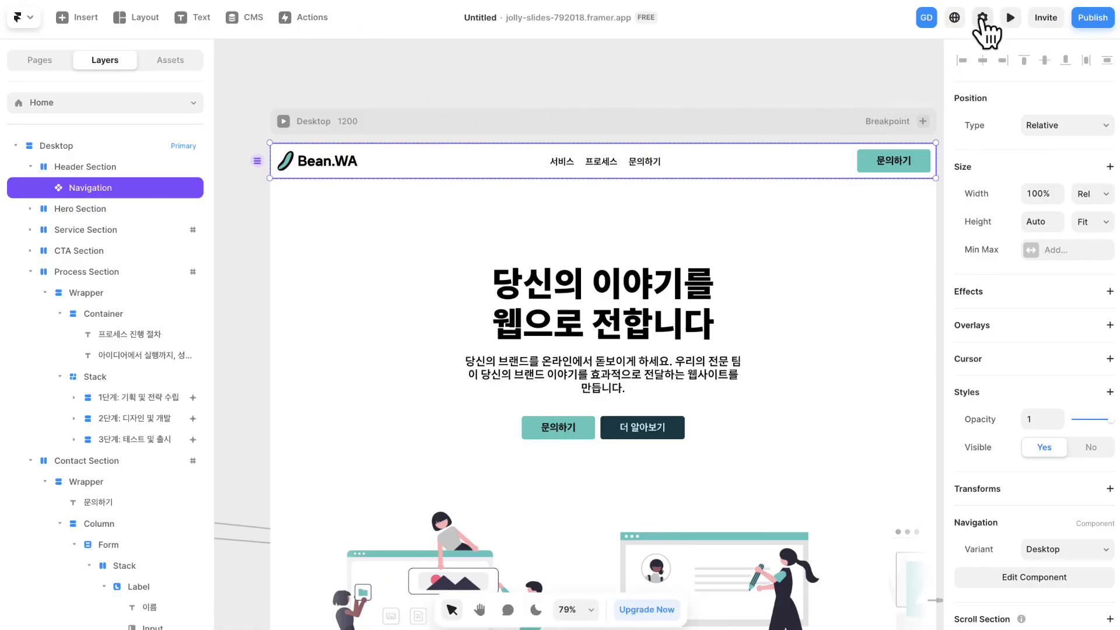
- Open the Plans page of the site settings and compare monthly and yearly pricing for the site plans
click(982, 17)
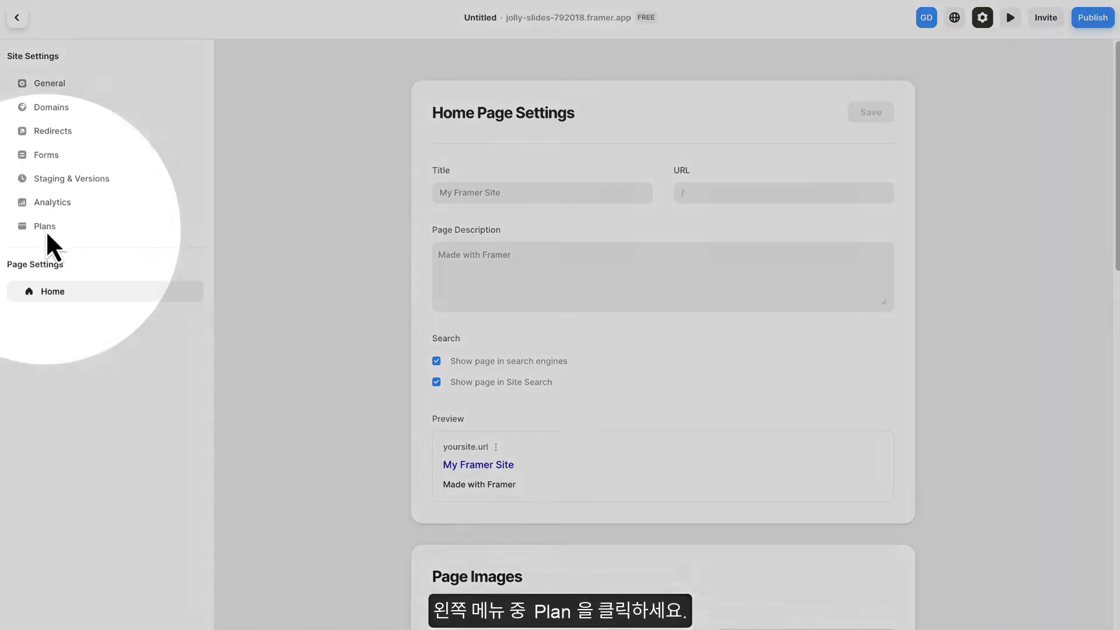
click(47, 233)
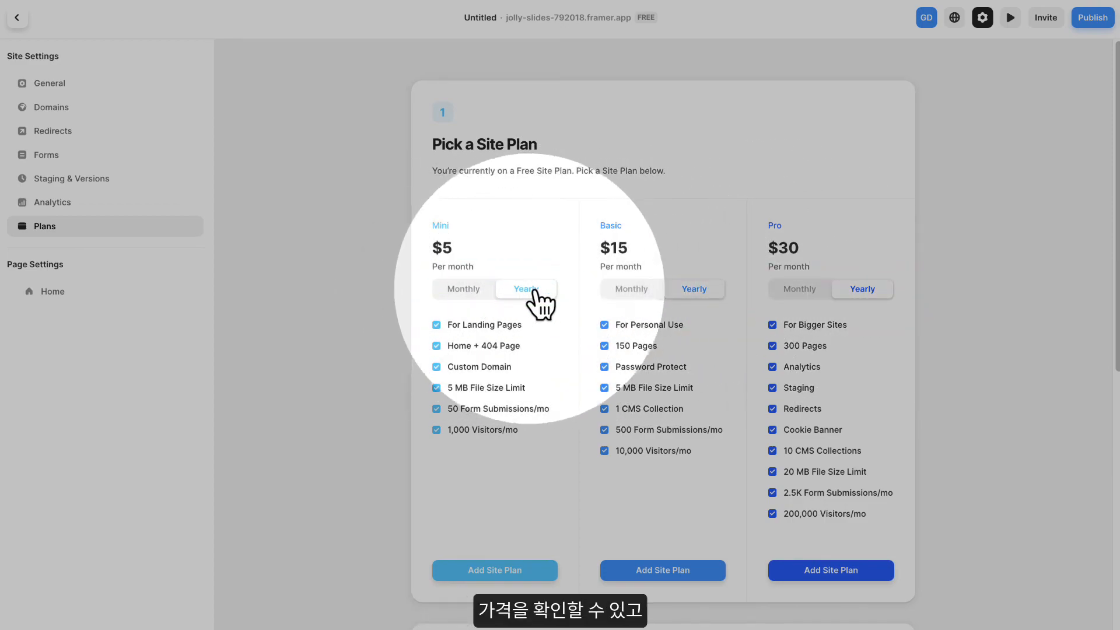
click(469, 290)
click(521, 290)
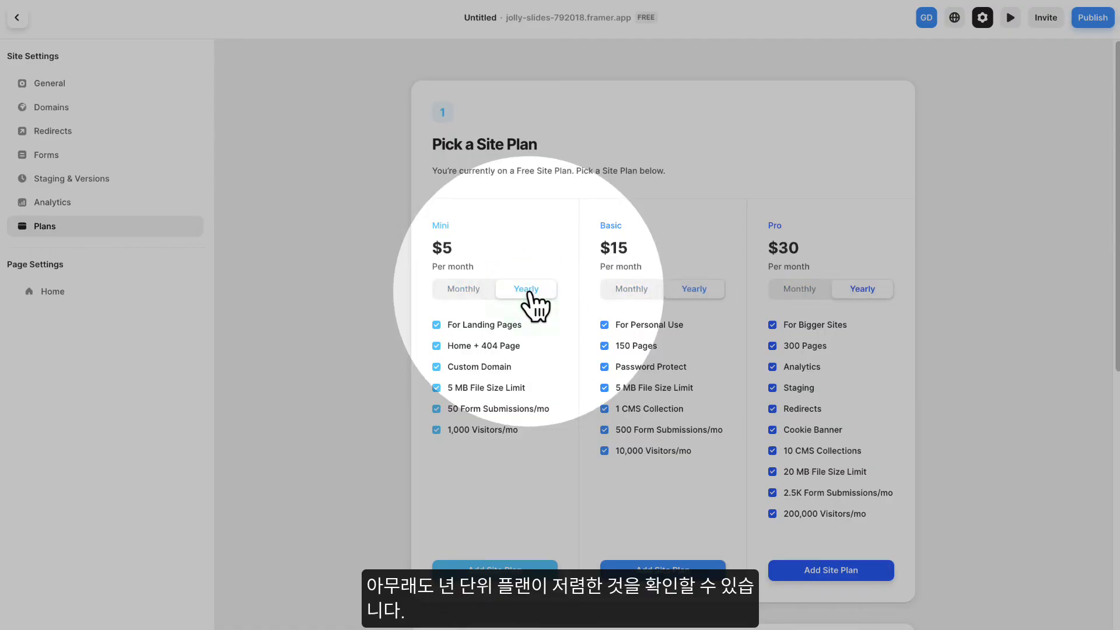
click(475, 295)
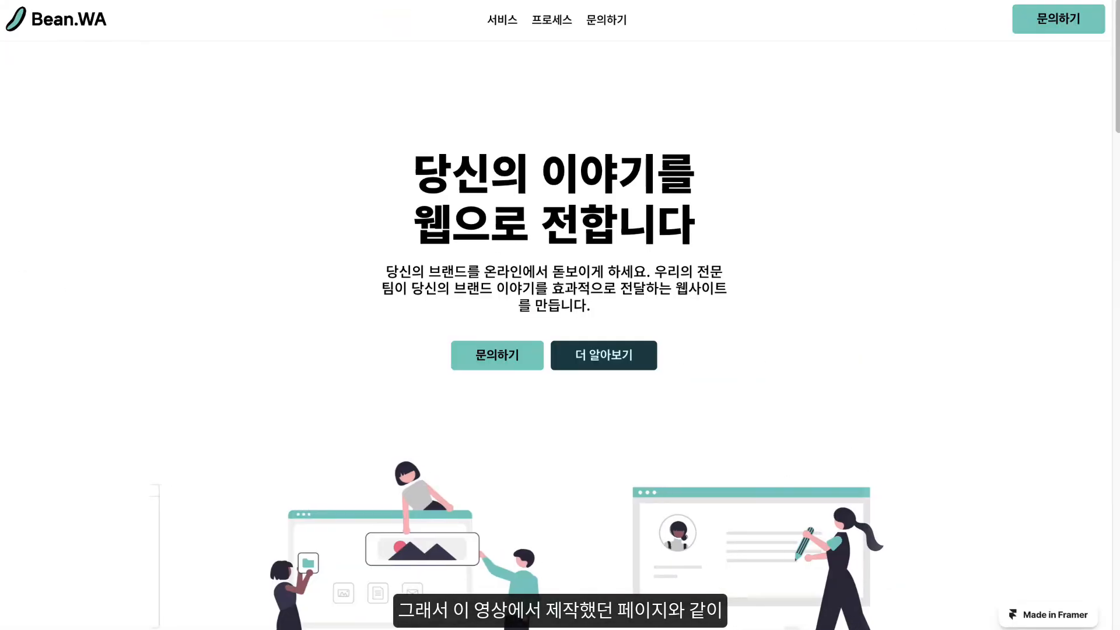
- Test the 서비스 menu link on the live page and look through its service, contact and process sections
click(501, 21)
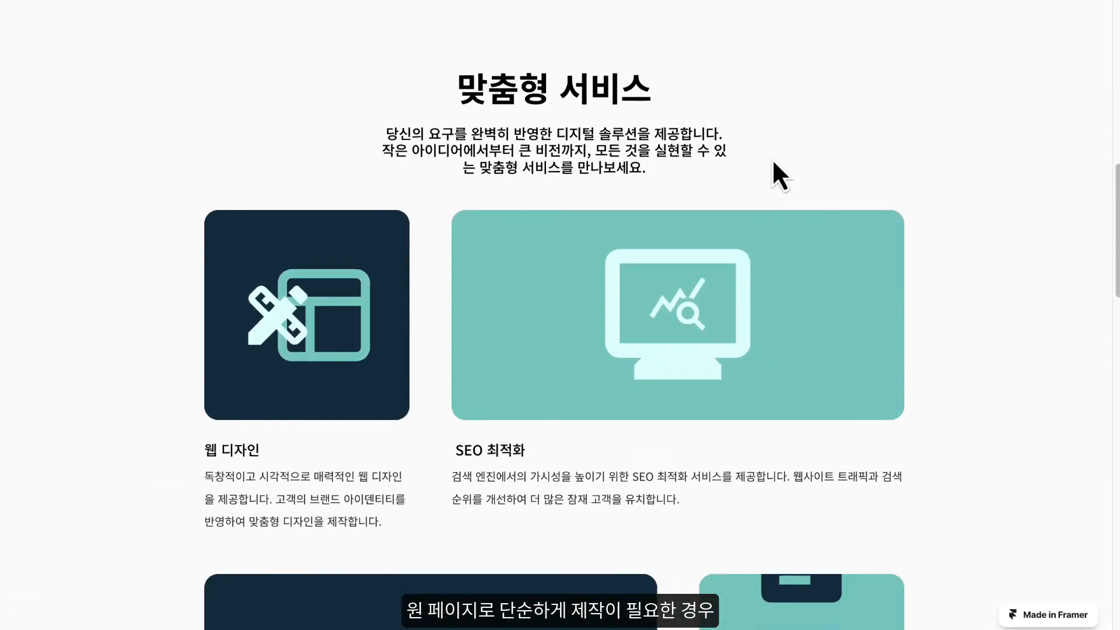
scroll(767, 161, down, 10)
scroll(764, 153, up, 6)
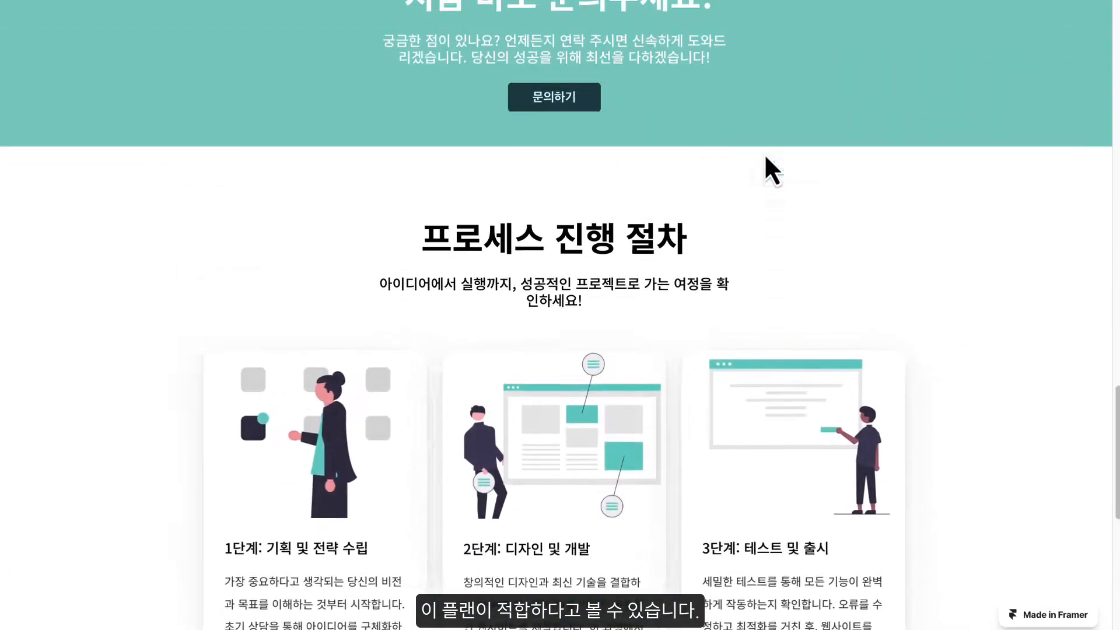
scroll(764, 153, up, 10)
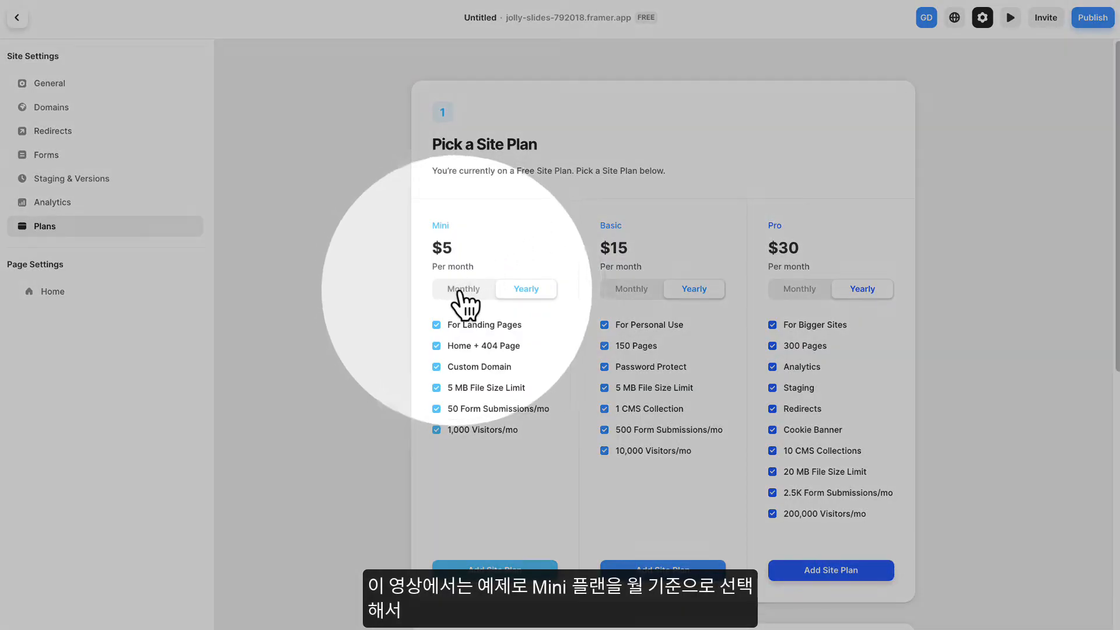
- Choose Monthly billing for the Mini site plan and add that plan to the site
click(474, 290)
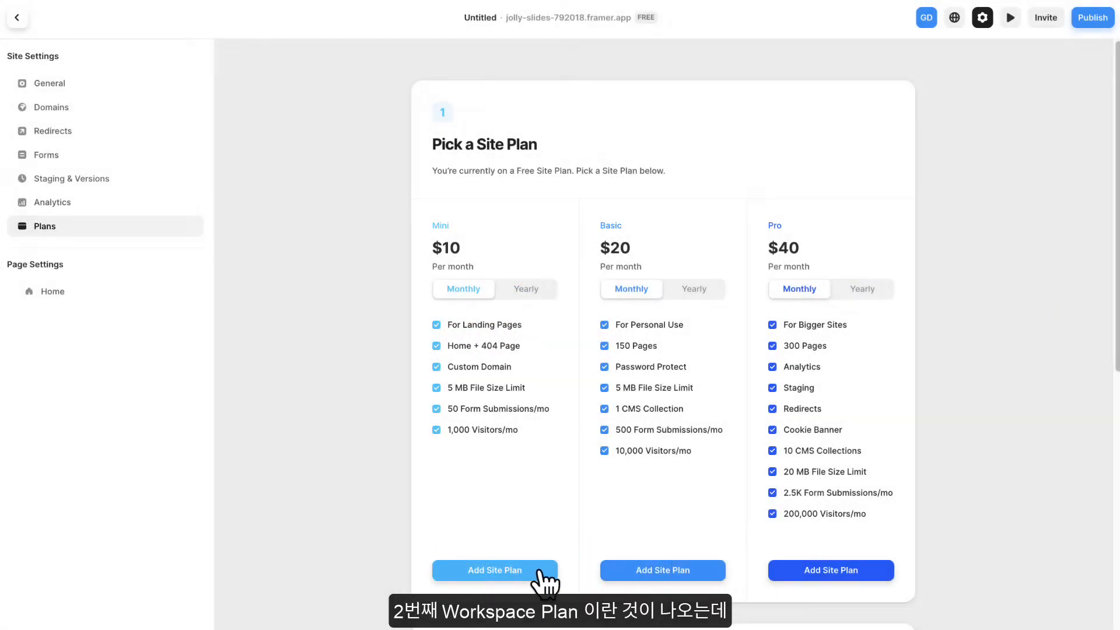
click(537, 572)
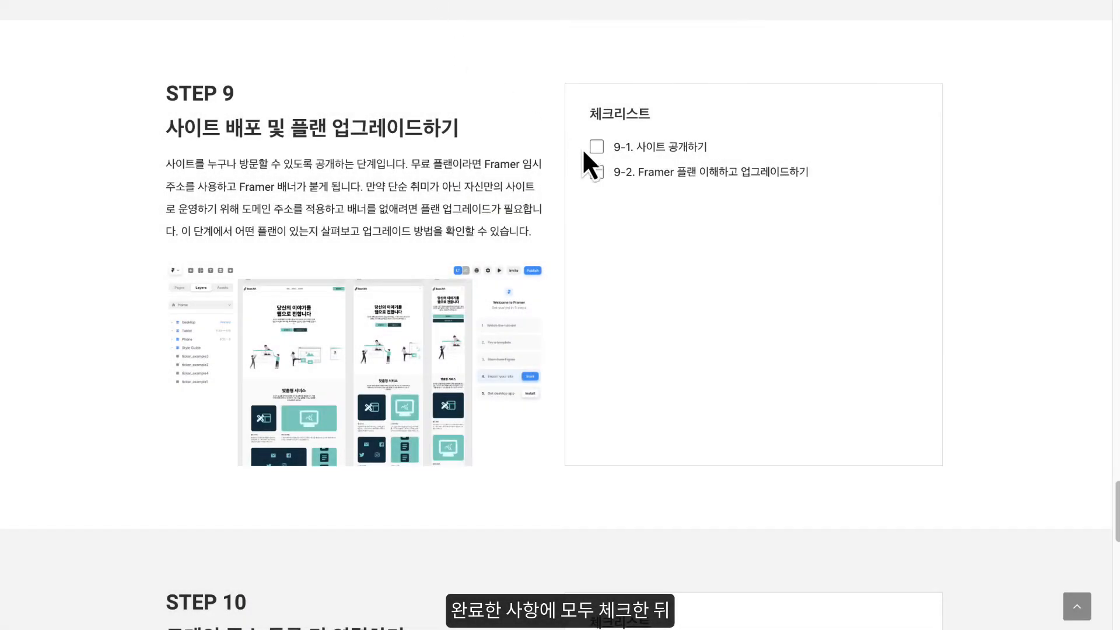
- Review the guide's STEP 9 checklist and read Framer's documentation on adding a third party domain
scroll(541, 159, down, 7)
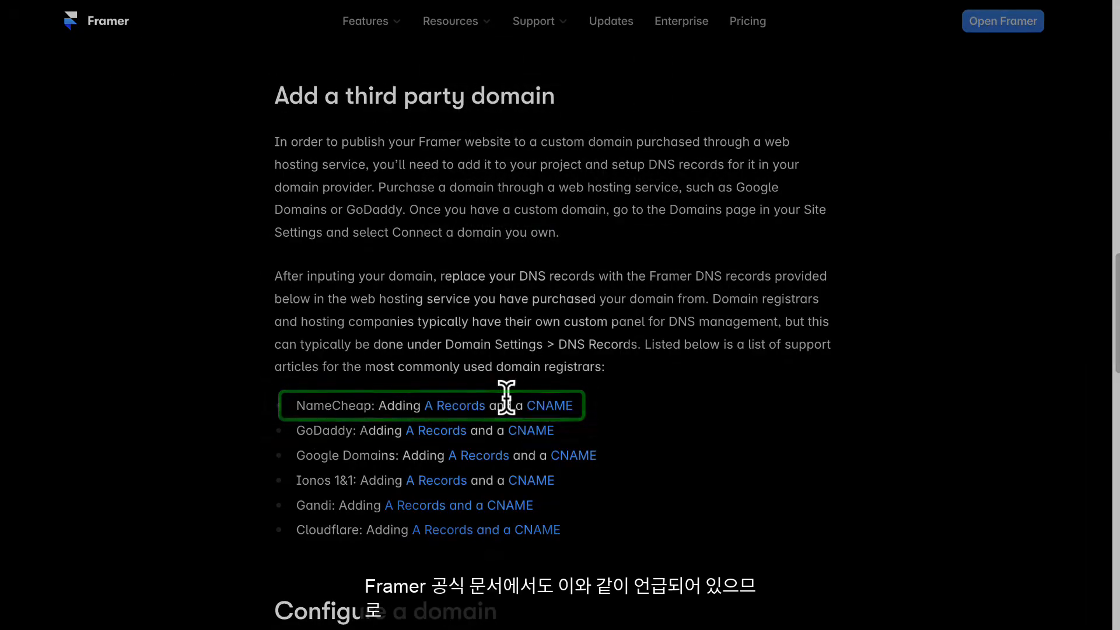
scroll(438, 290, up, 7)
scroll(449, 100, up, 2)
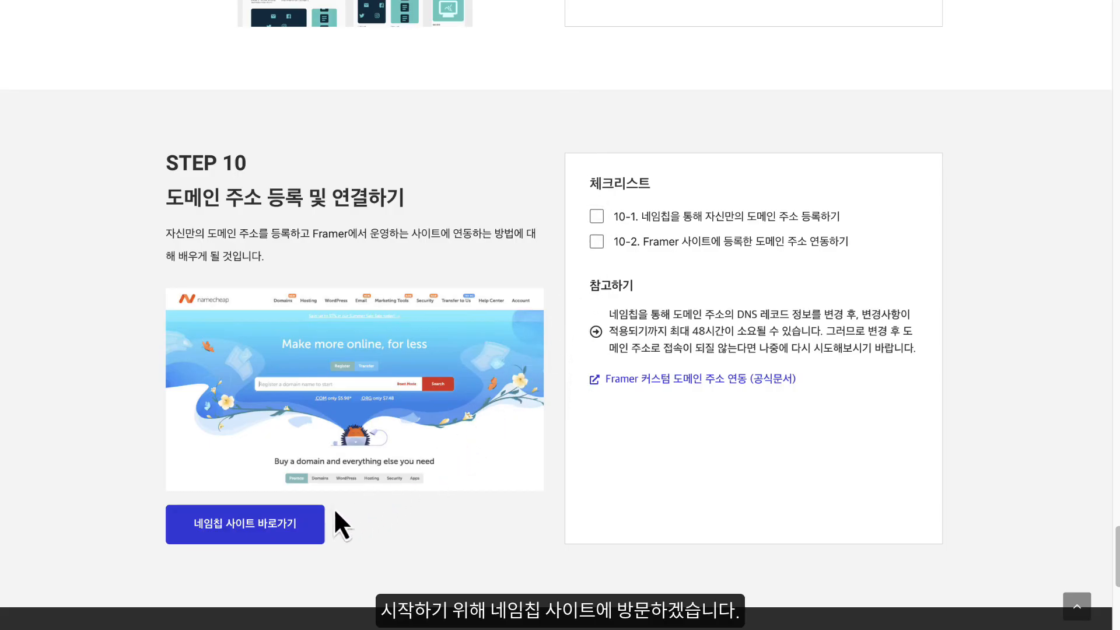
- Go to the Namecheap site from the guide's STEP 10 and search for the domain mentorbean.com
click(251, 536)
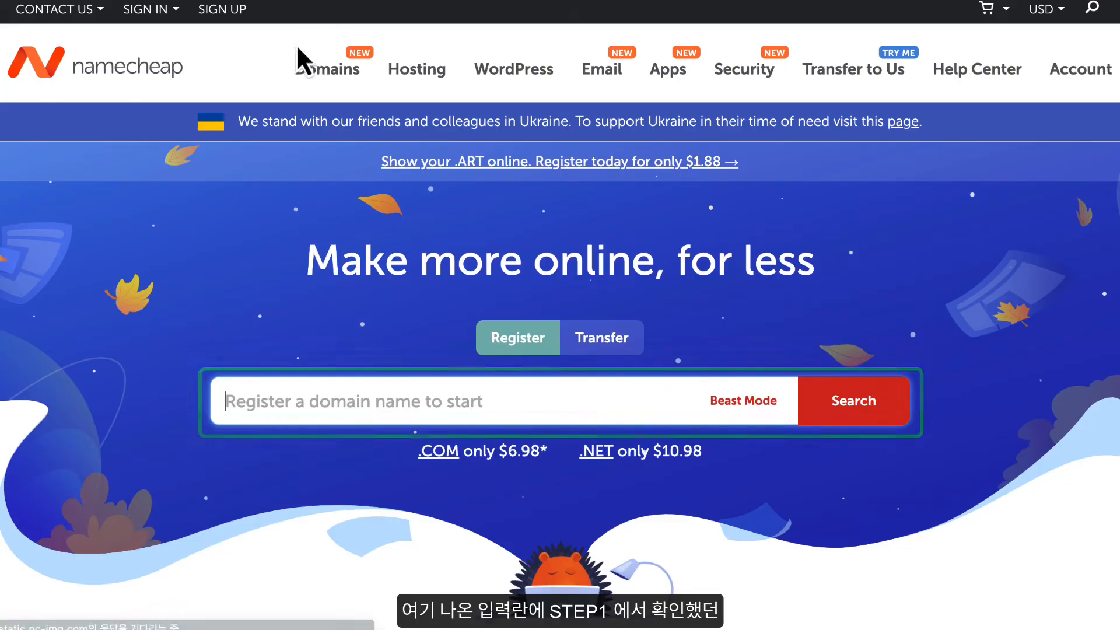
click(282, 399)
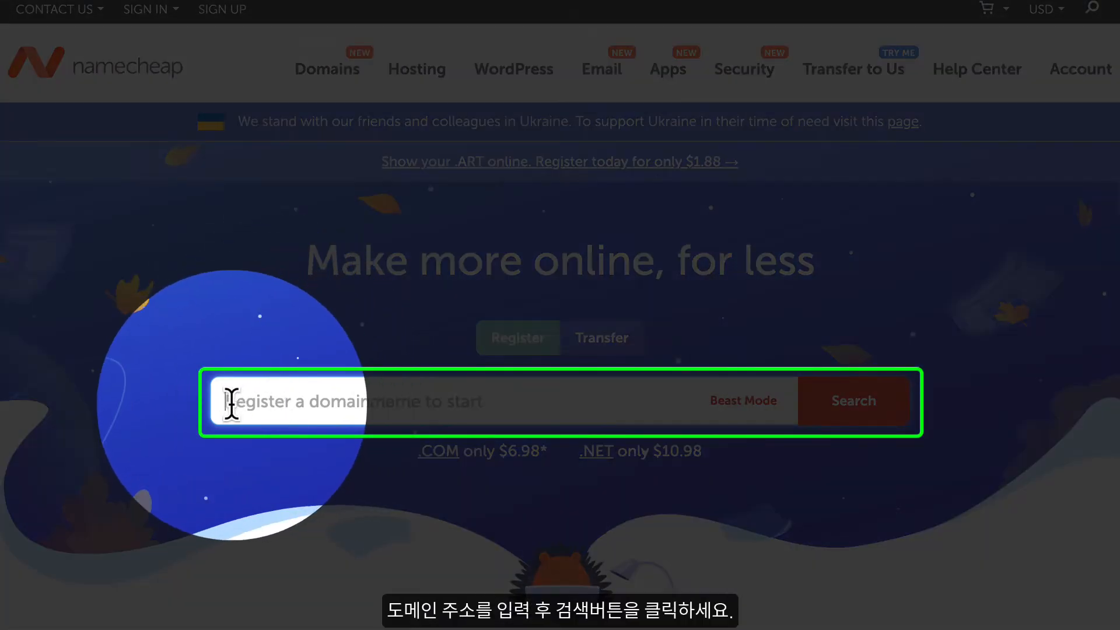
text(mentorbean.com)
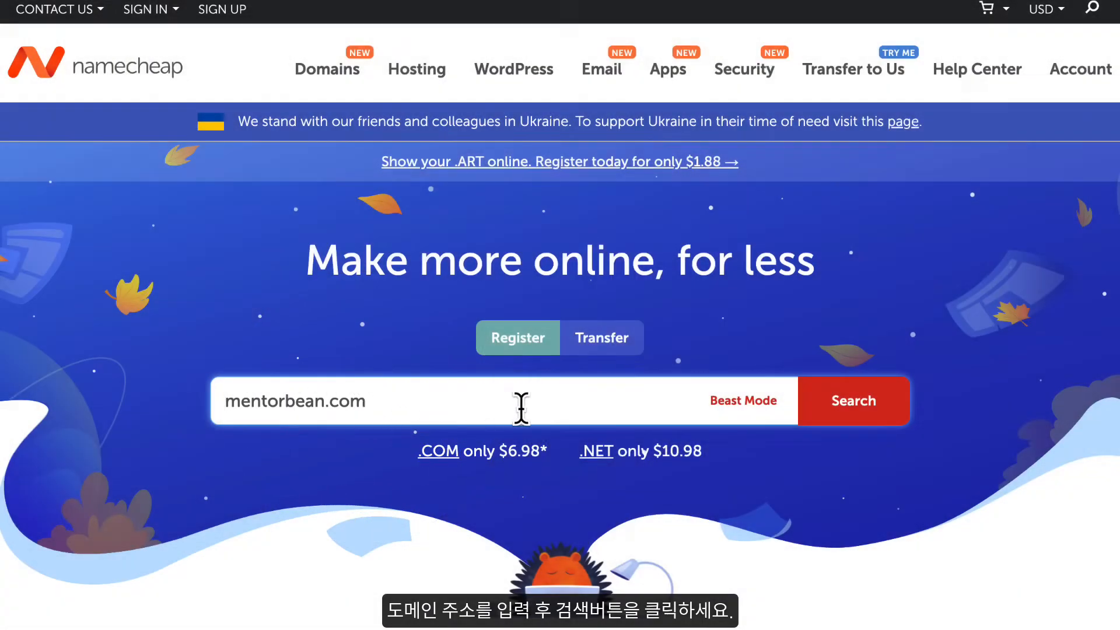
click(869, 411)
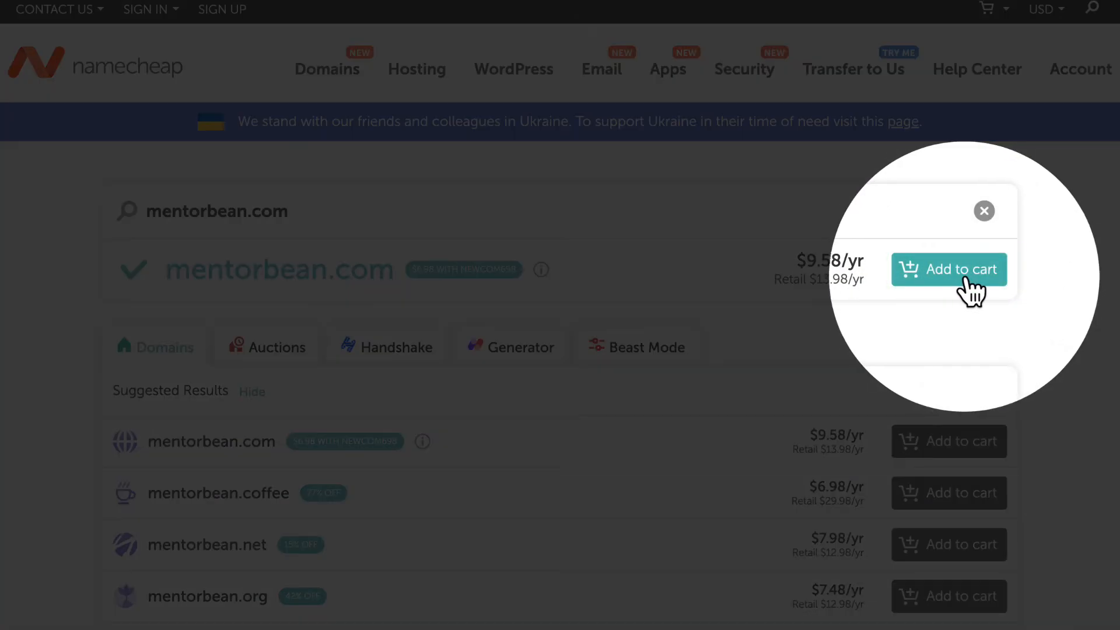
- Add mentorbean.com to the cart with a 1 Year registration and confirm the order
click(983, 280)
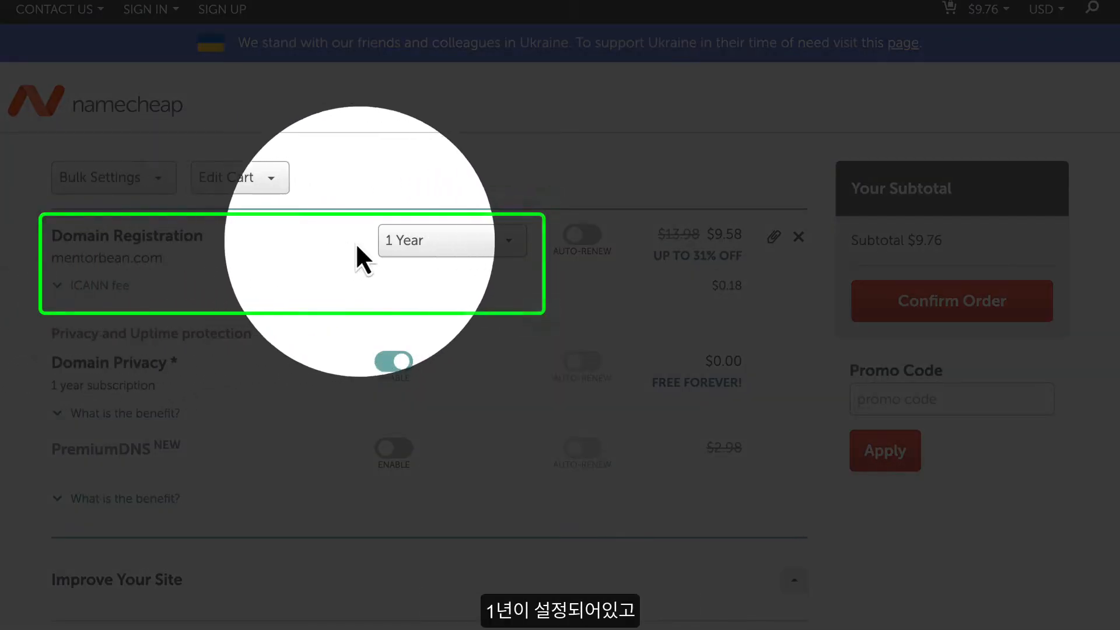
click(432, 251)
click(419, 272)
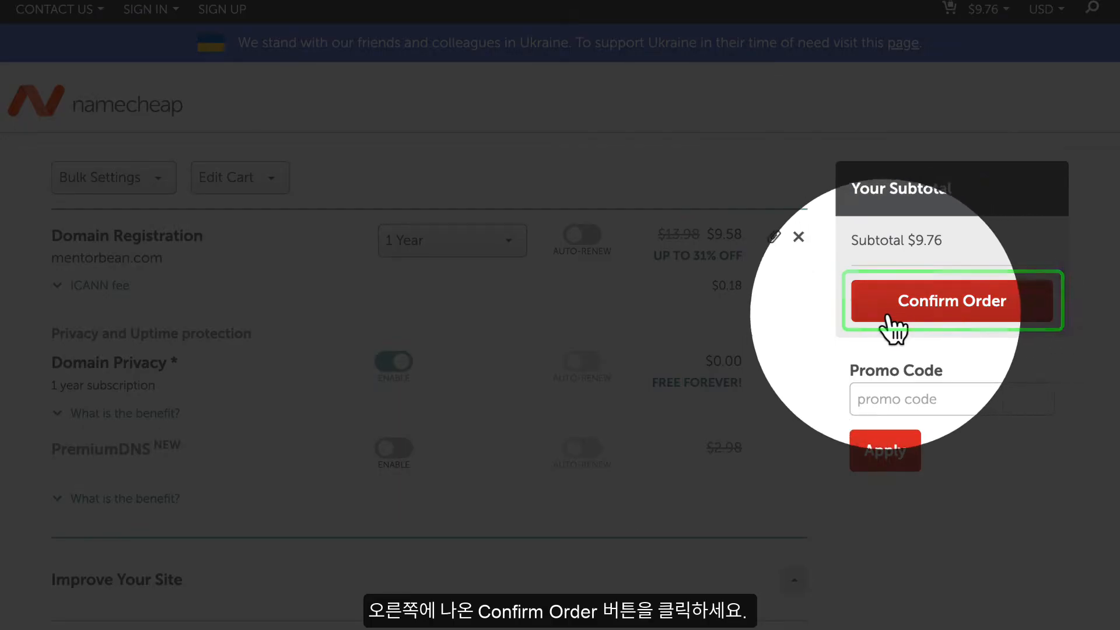
click(950, 312)
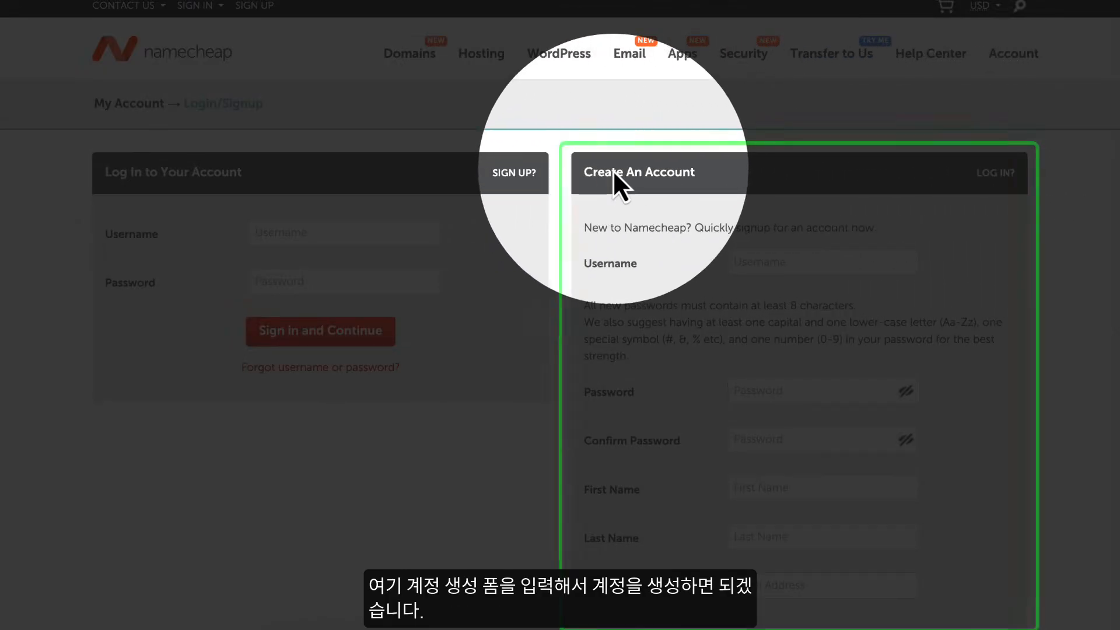
- In the Create An Account form, set the username to mentorbean, then enter and confirm the account password
scroll(560, 314, down, 3)
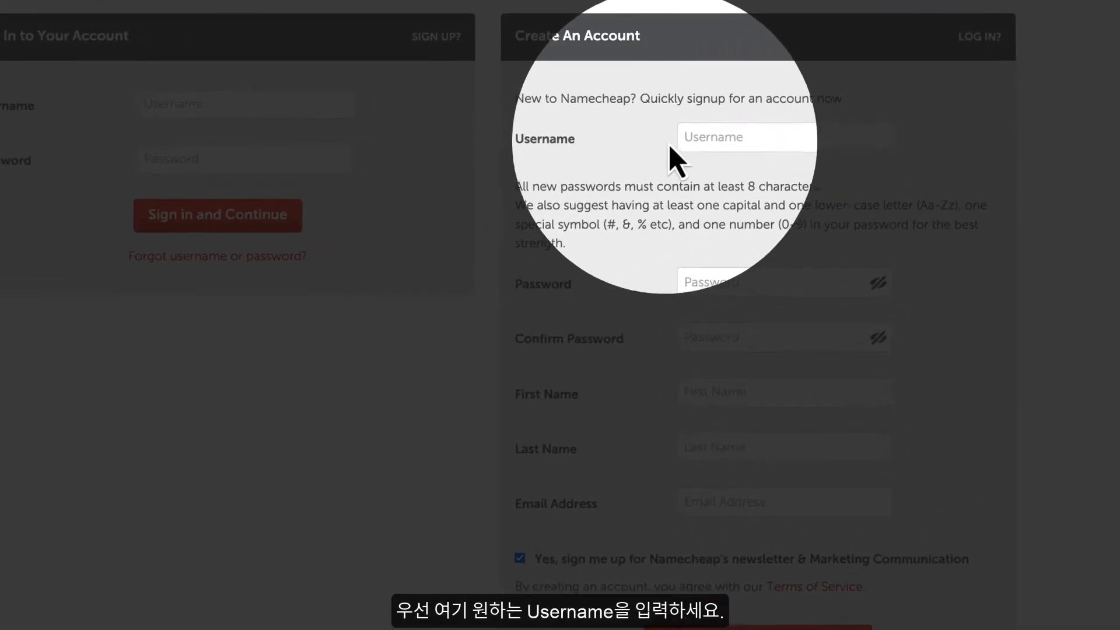
click(686, 140)
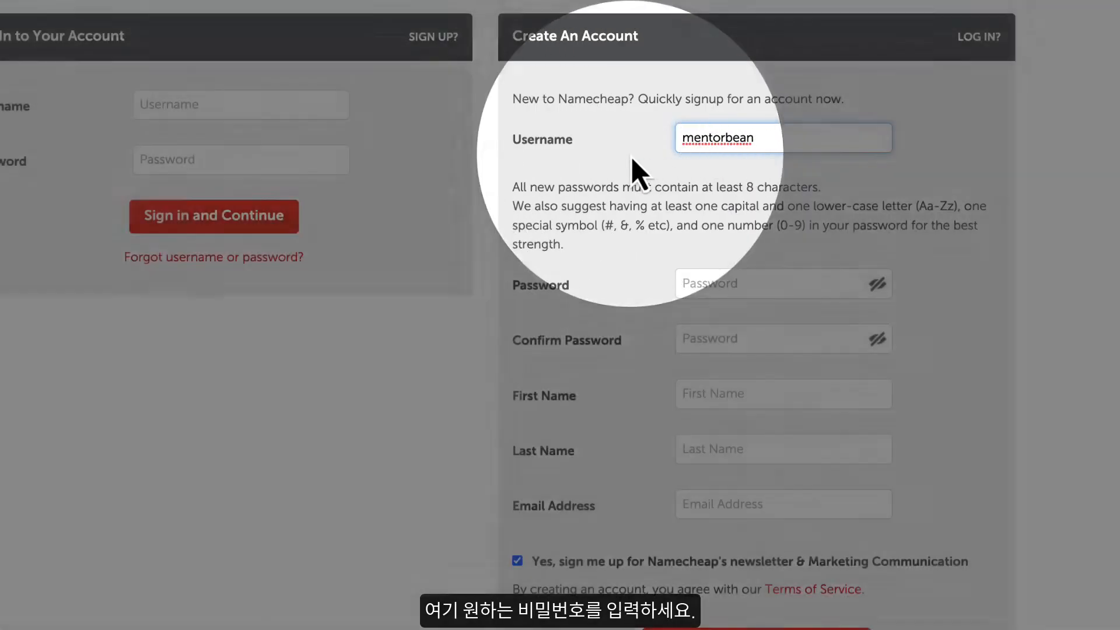
click(710, 284)
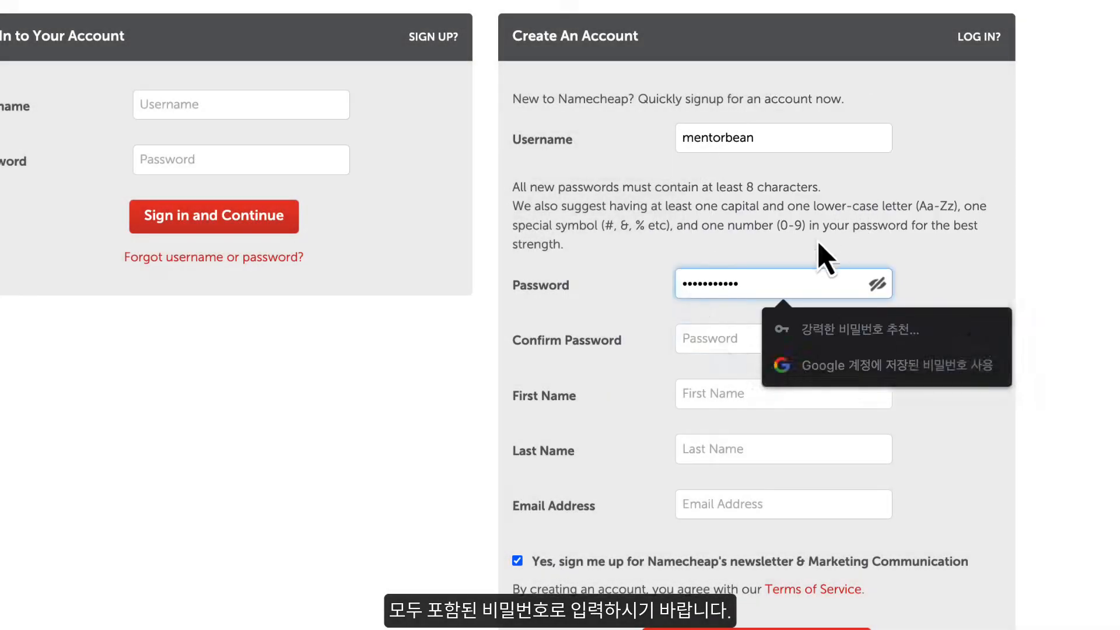
key(Tab)
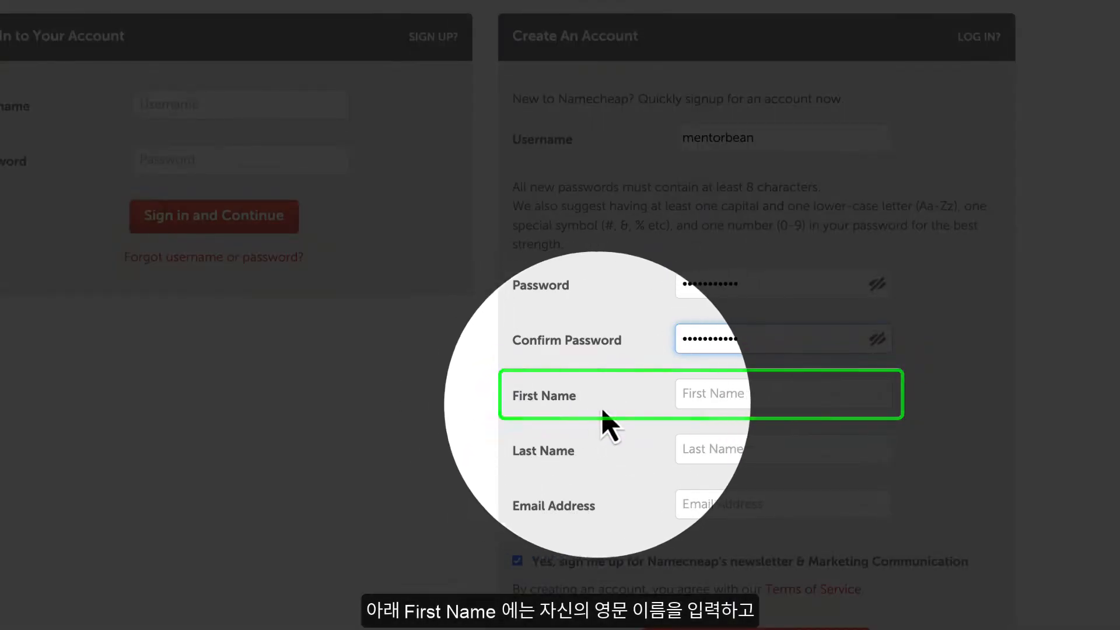
- Fill in the account holder's first name, last name and e-mail address, and create the Namecheap account
click(702, 394)
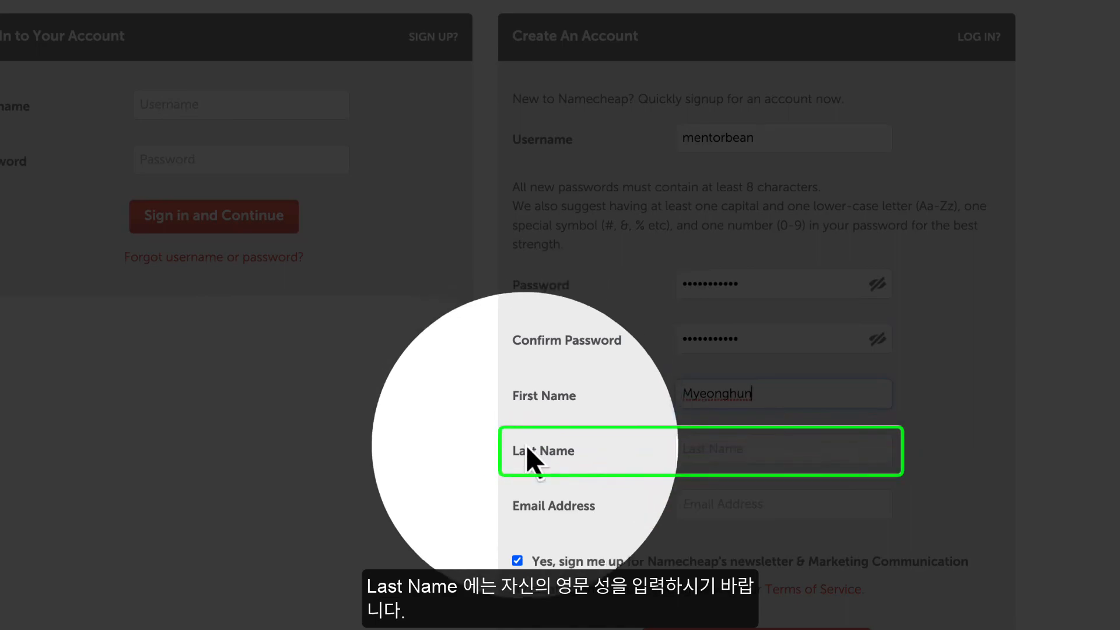
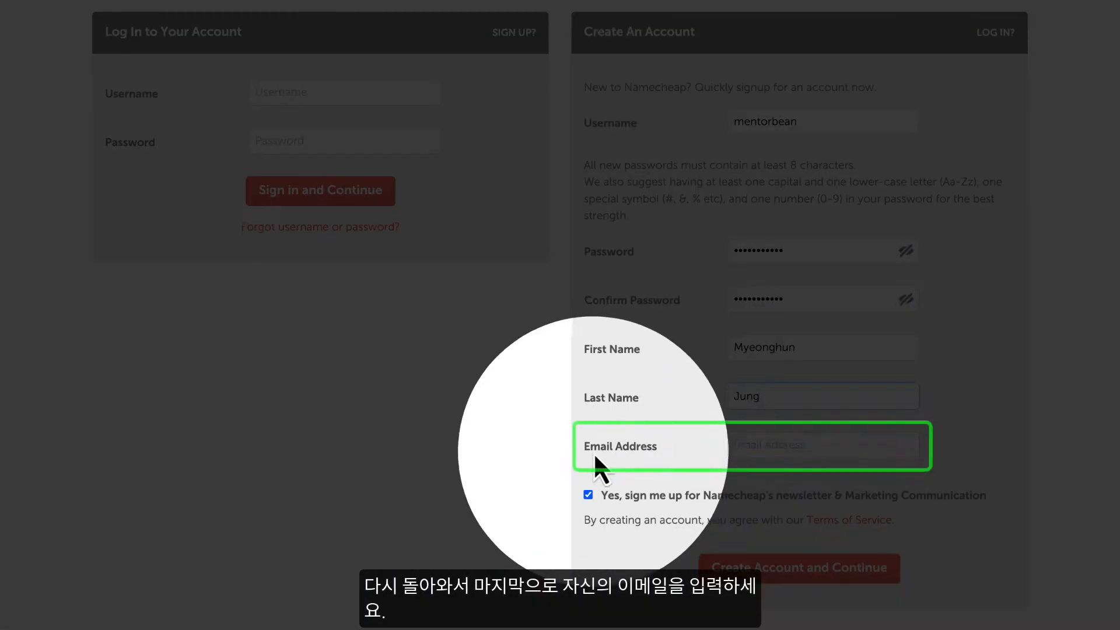
click(757, 449)
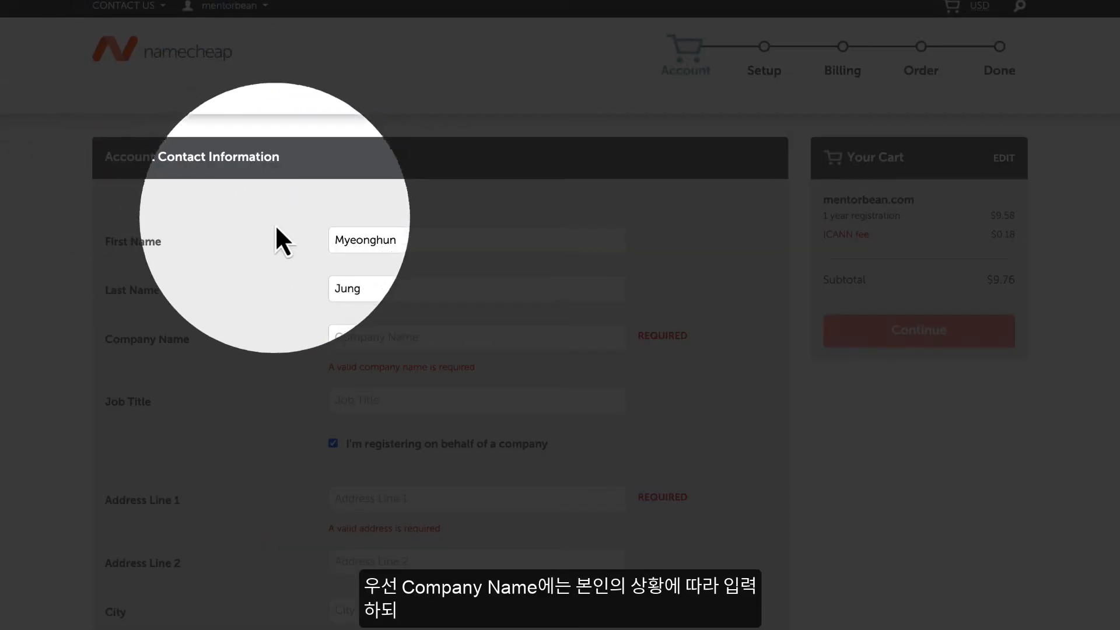
- Enter Bean Agency as the company name and copy an English street address with postal code from the Naver results into Address Line 1
click(356, 338)
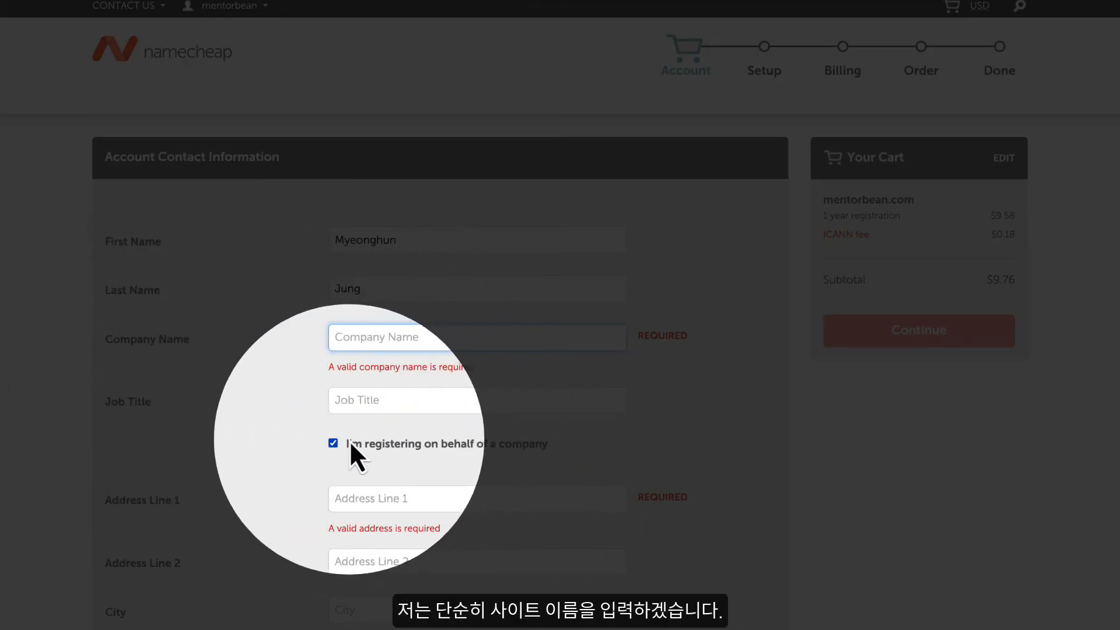
text(Bean Agency)
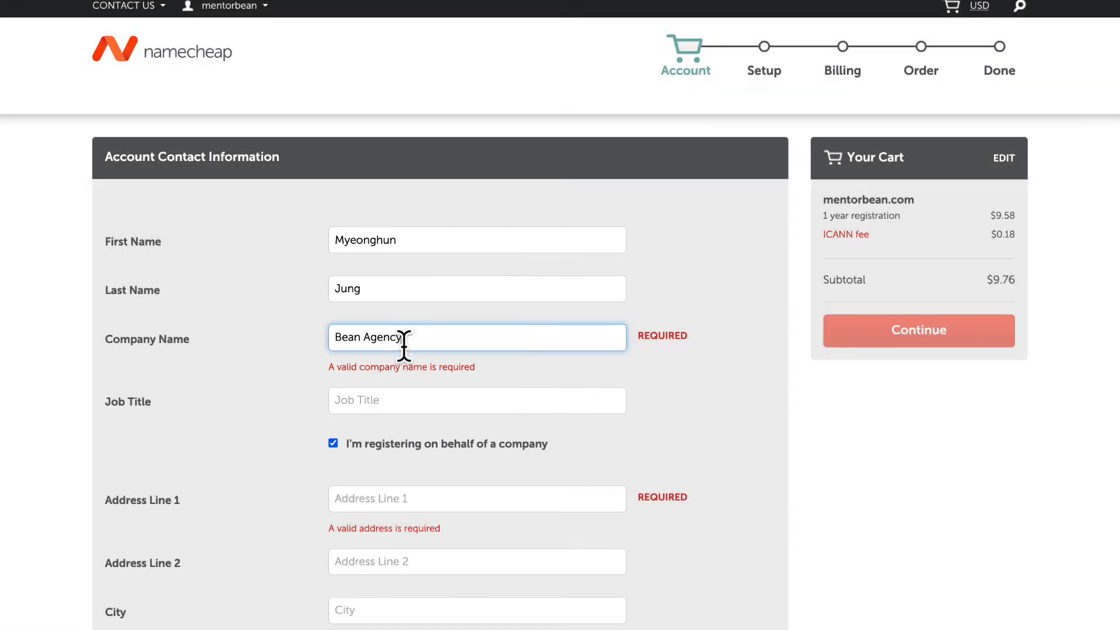
scroll(560, 315, down, 7)
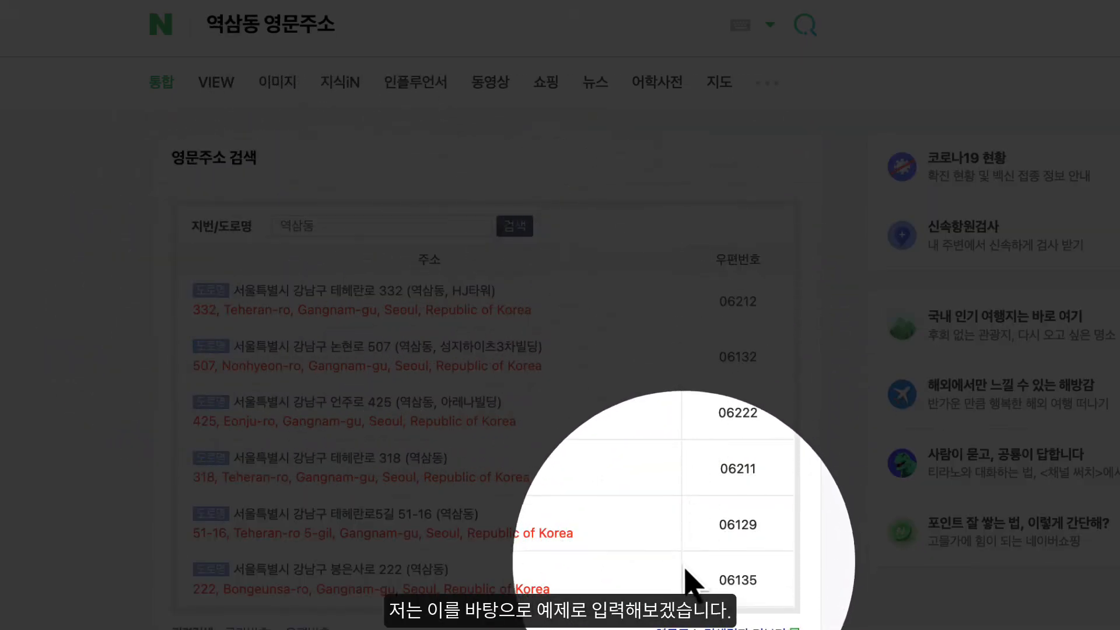
drag(191, 307, 763, 301)
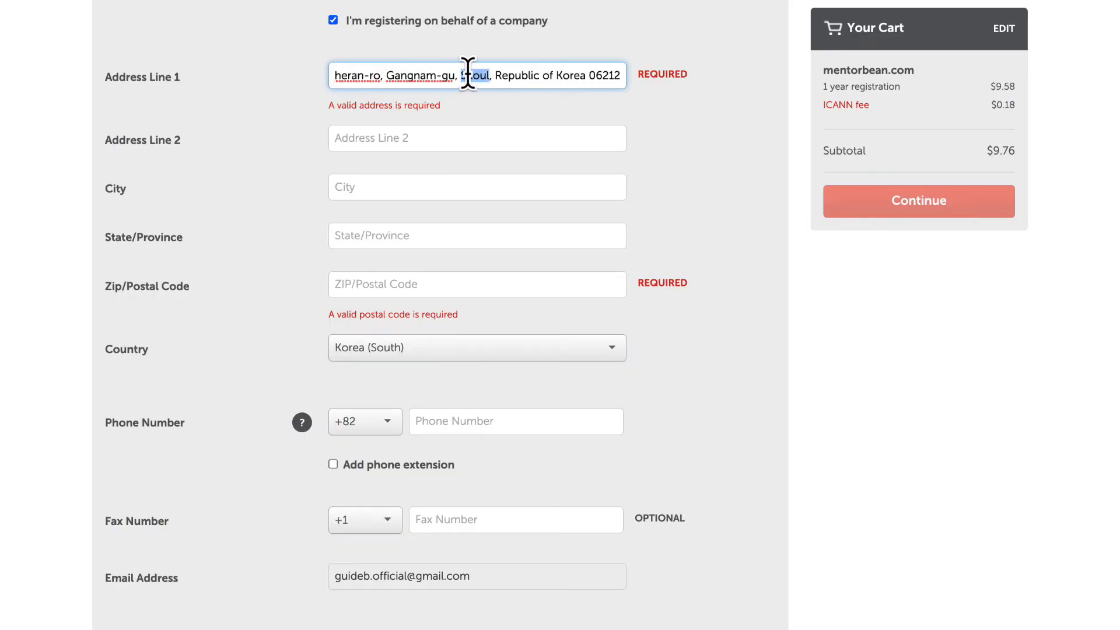
- Separate the city and postal code from Address Line 1 into their own fields, enter the phone number, and continue to billing
click(377, 180)
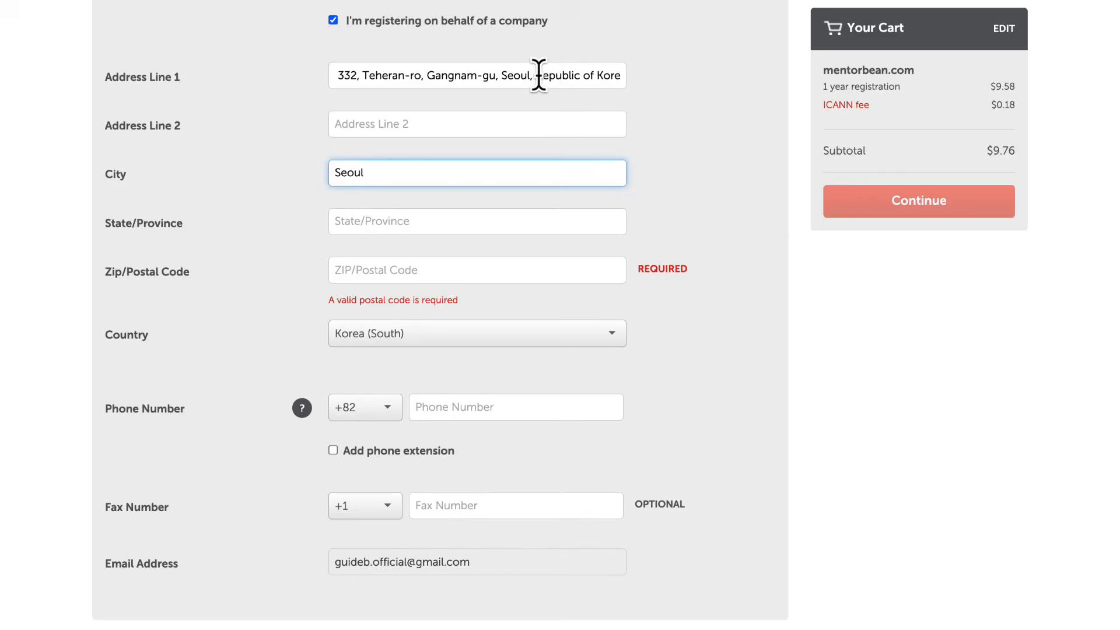
drag(582, 74, 627, 71)
double_click(601, 72)
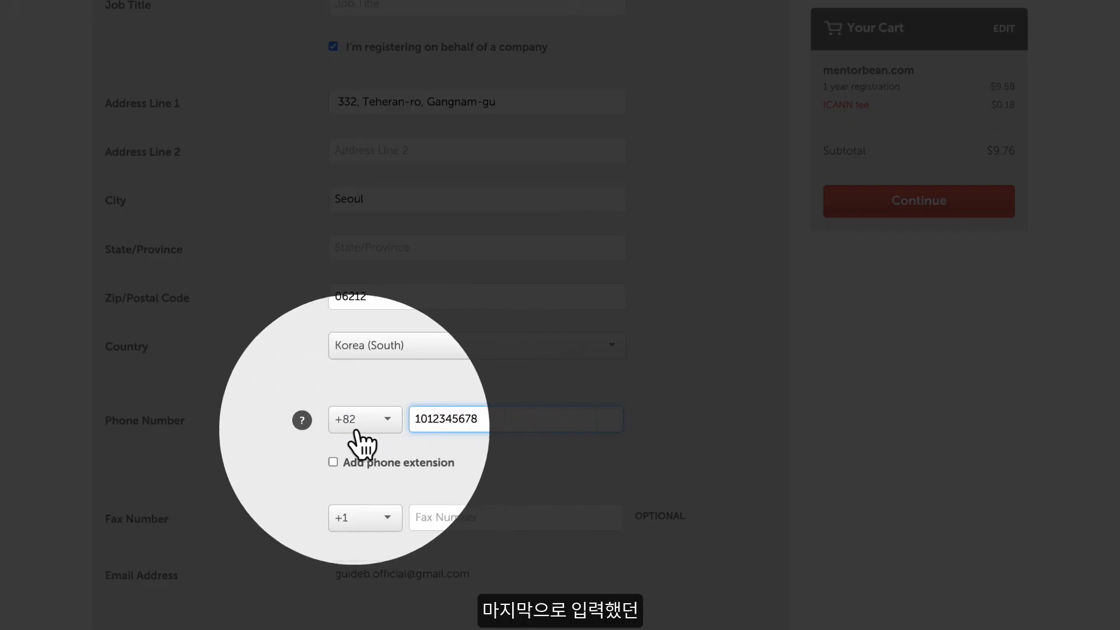
scroll(1113, 315, down, 3)
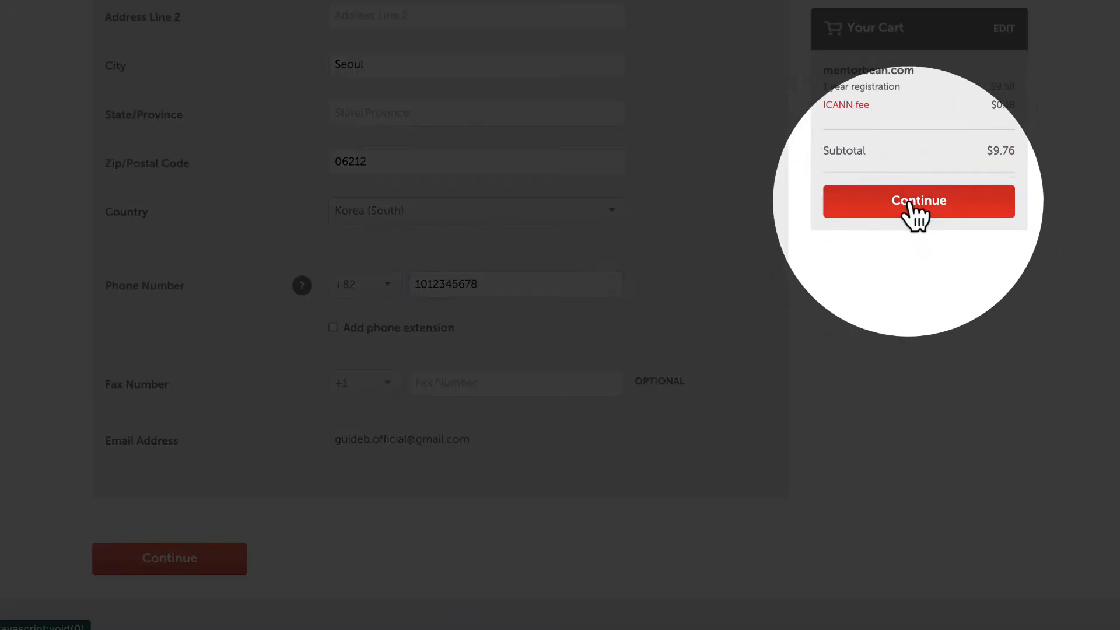
click(908, 201)
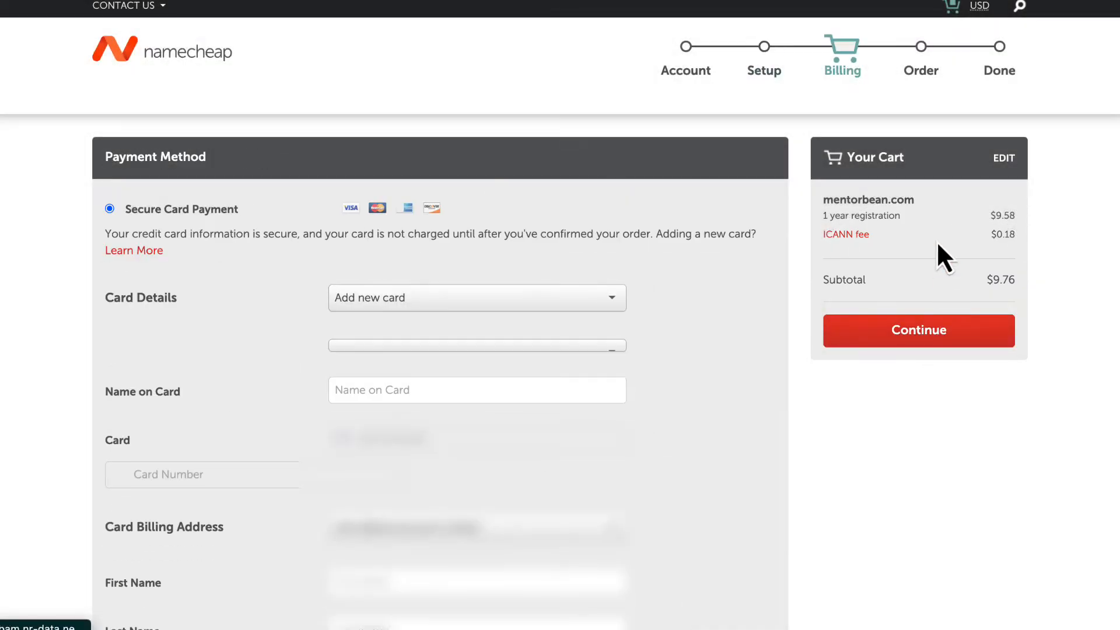
- Enter the name on card, card number, expiry date and security code for the new payment card
scroll(1118, 81, down, 1)
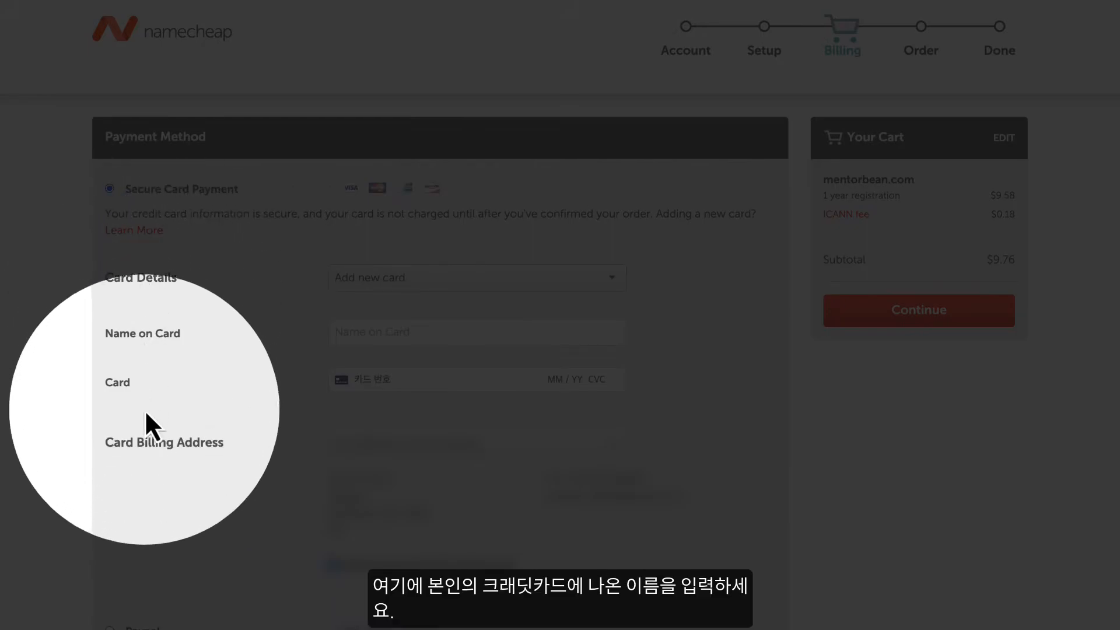
click(370, 330)
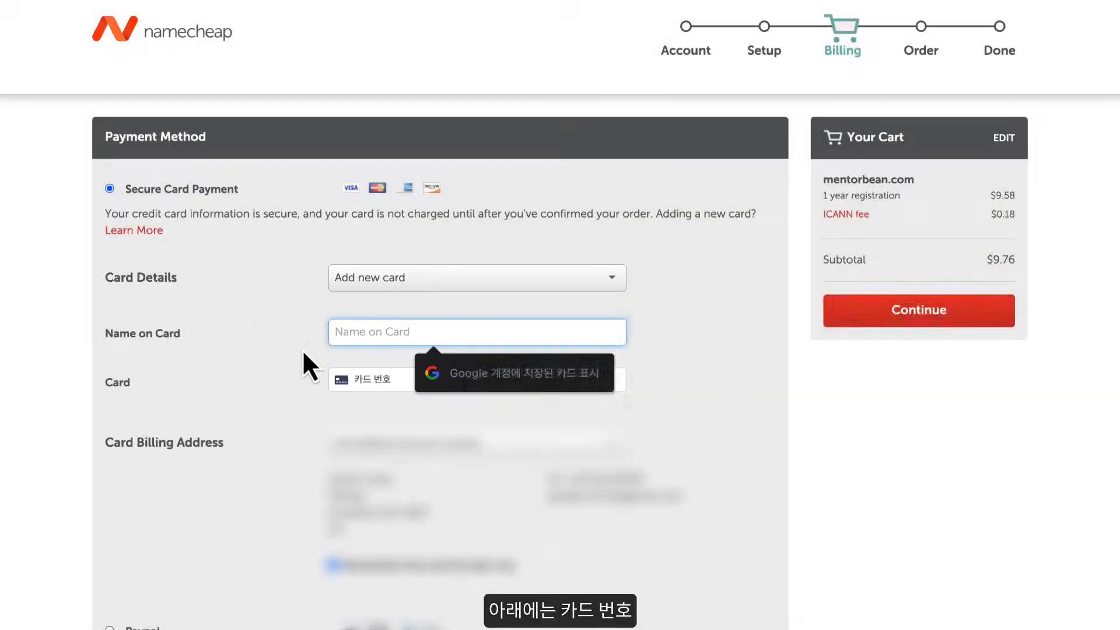
click(362, 392)
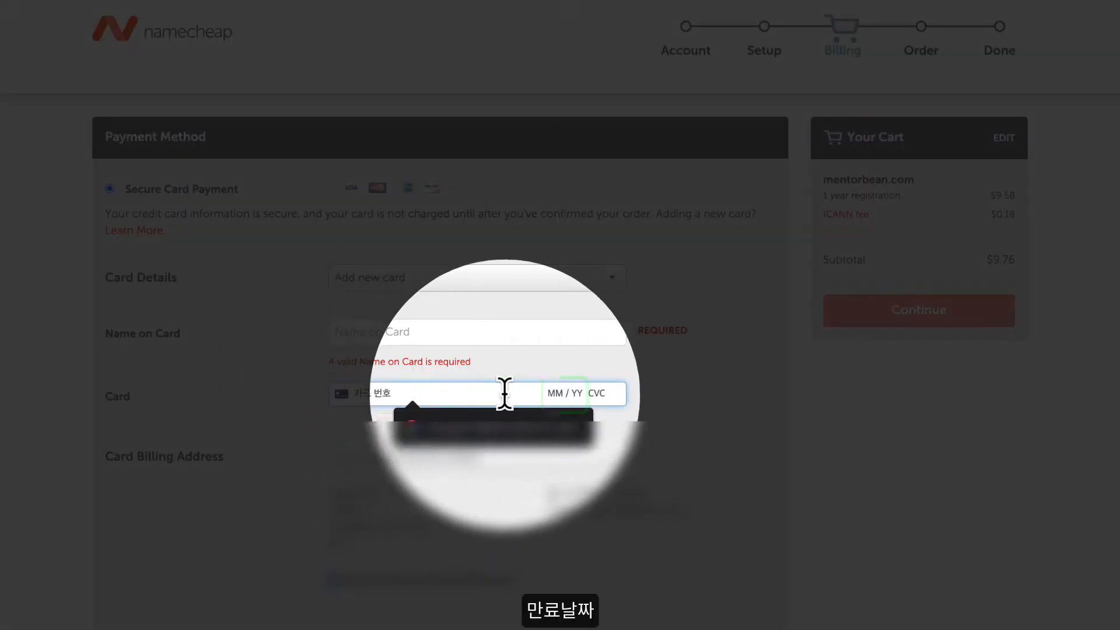
click(563, 393)
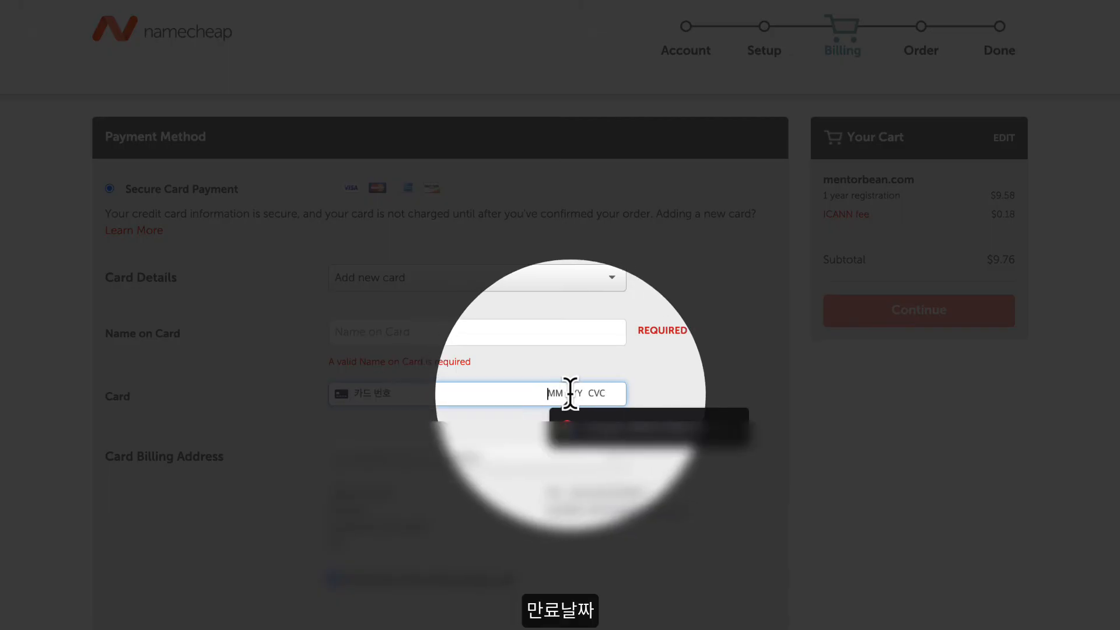
click(598, 393)
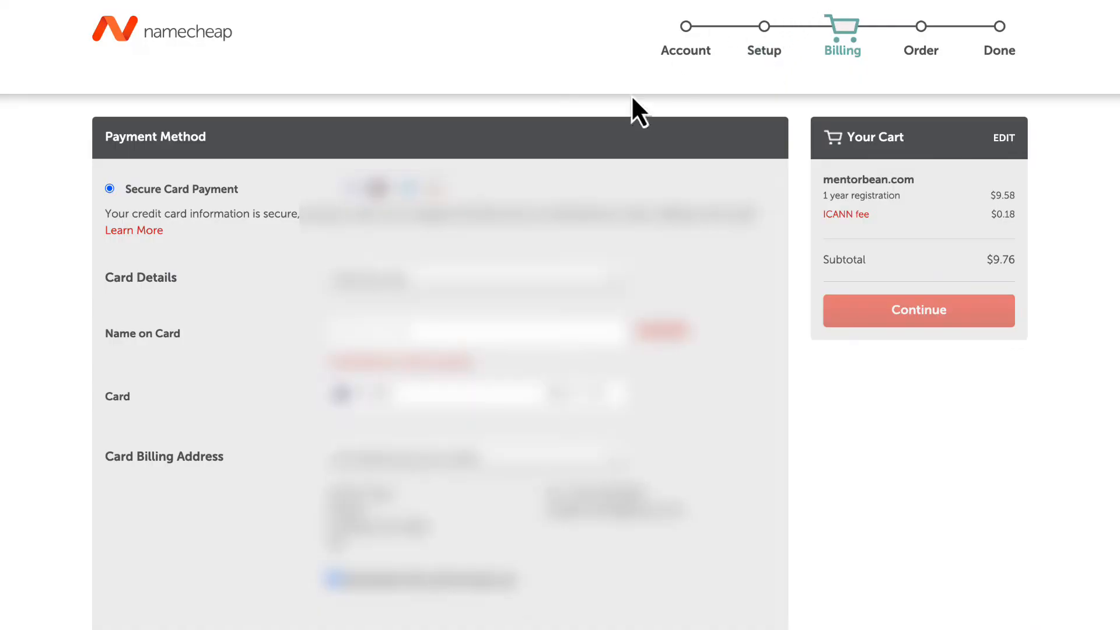
click(393, 330)
text(T)
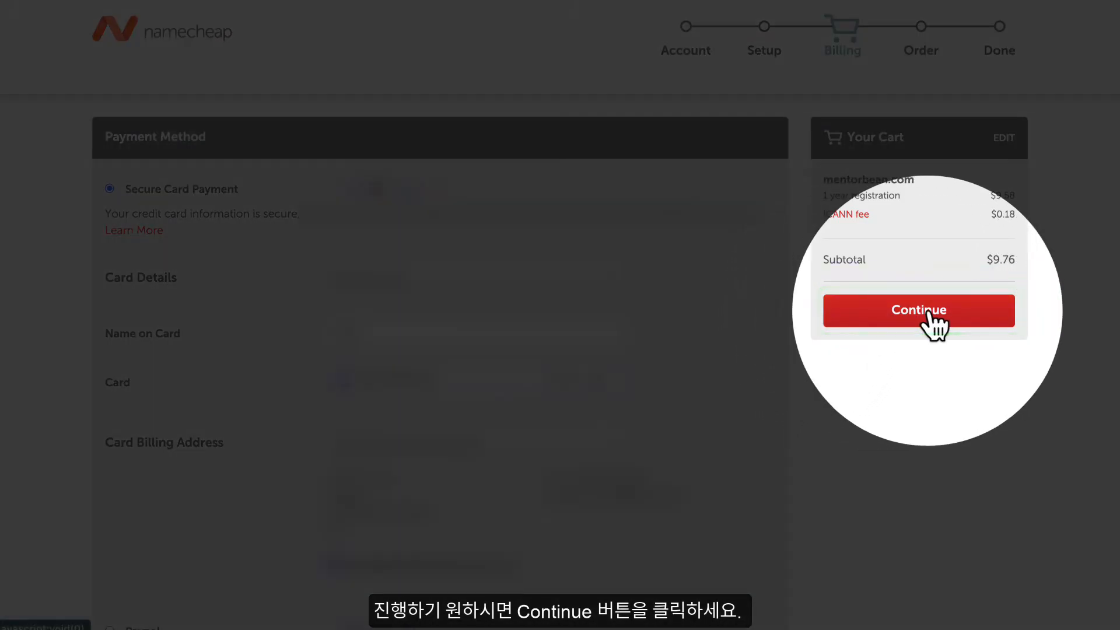
- Submit the billing details, pay for the mentorbean.com order, and dismiss the customer survey
click(927, 312)
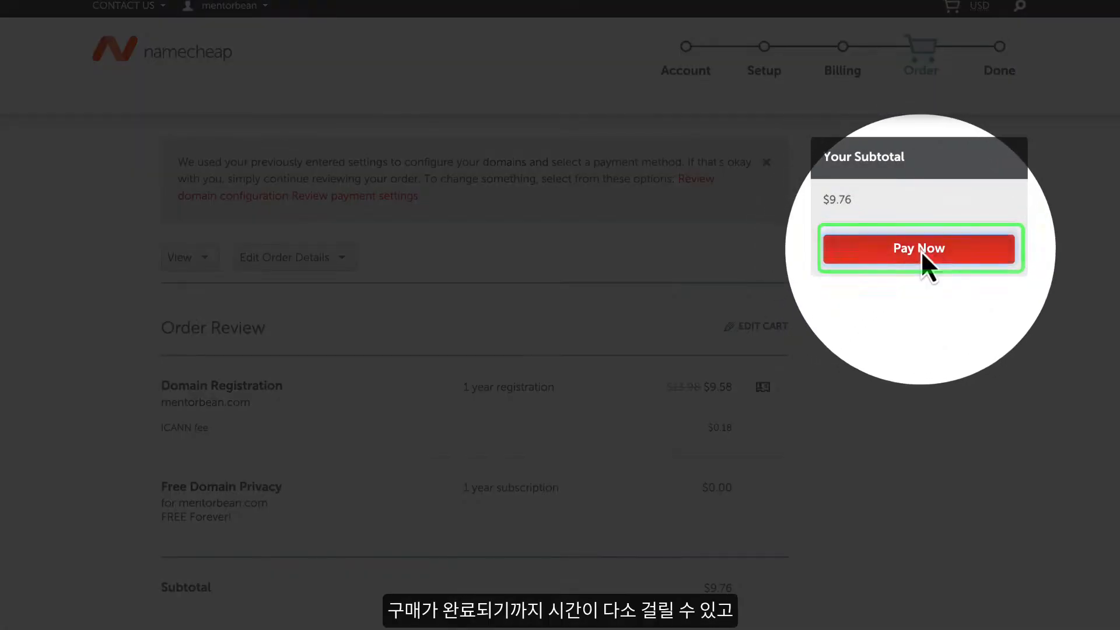
click(919, 252)
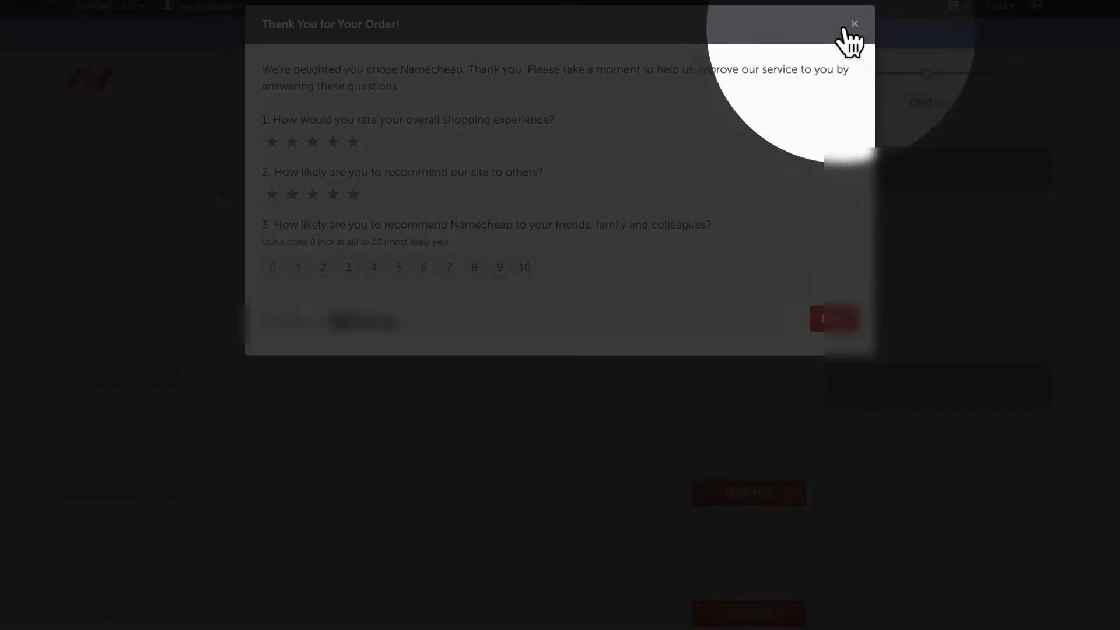
click(853, 24)
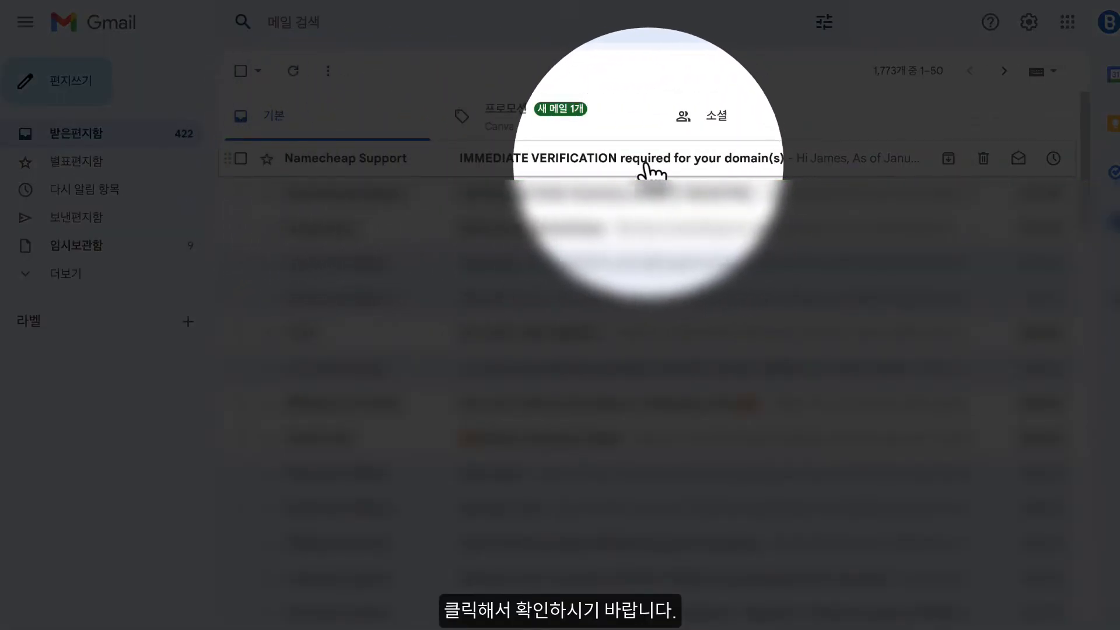
- Open Namecheap Support's domain verification e-mail in Gmail, read through it, and return to the Namecheap home page
click(598, 164)
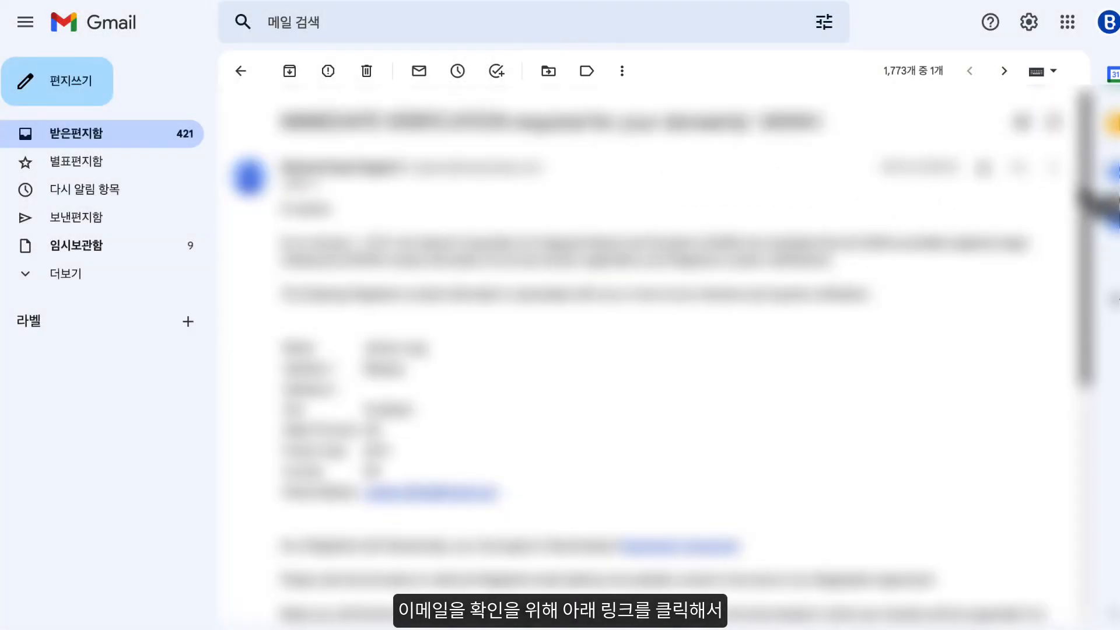
drag(1072, 203, 1071, 379)
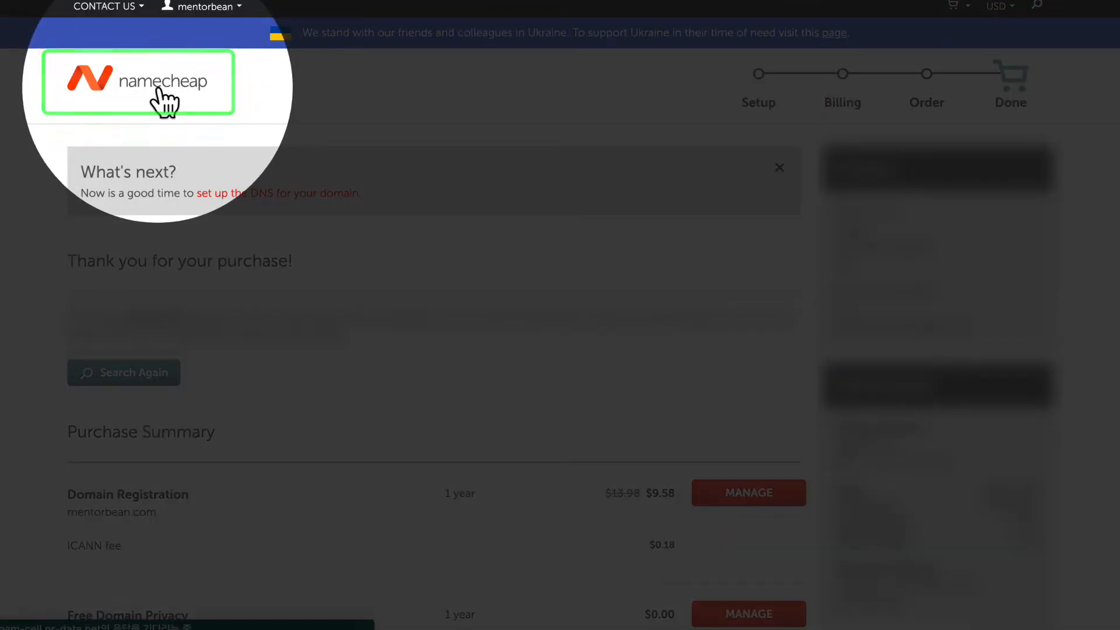
click(157, 88)
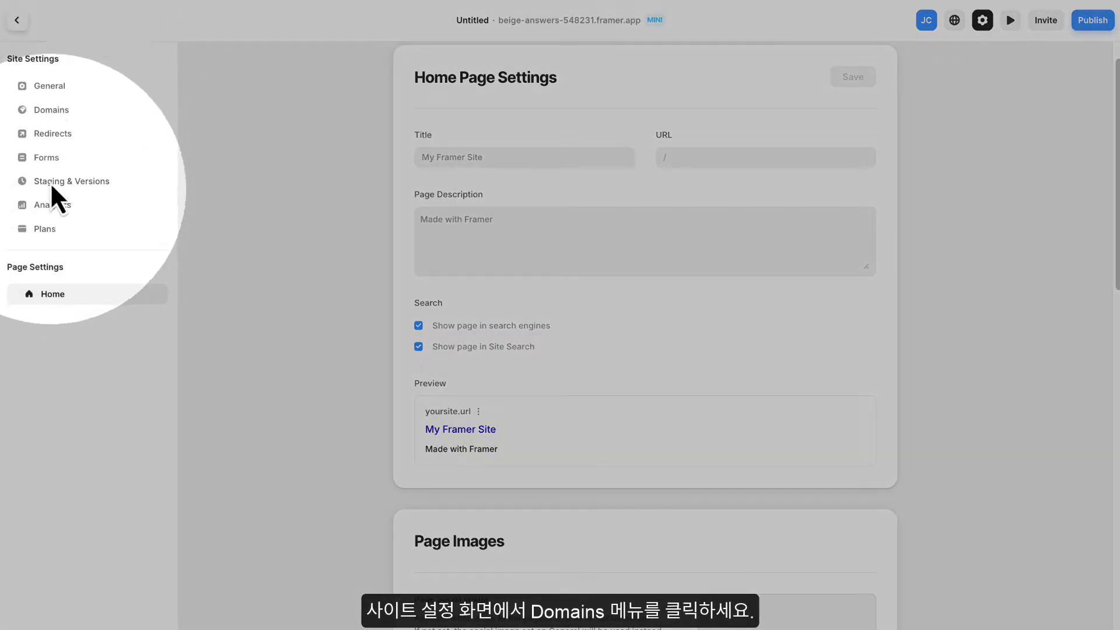
- In the Framer site's domain settings, connect the owned domain demobean.com as the custom domain and save it
click(53, 111)
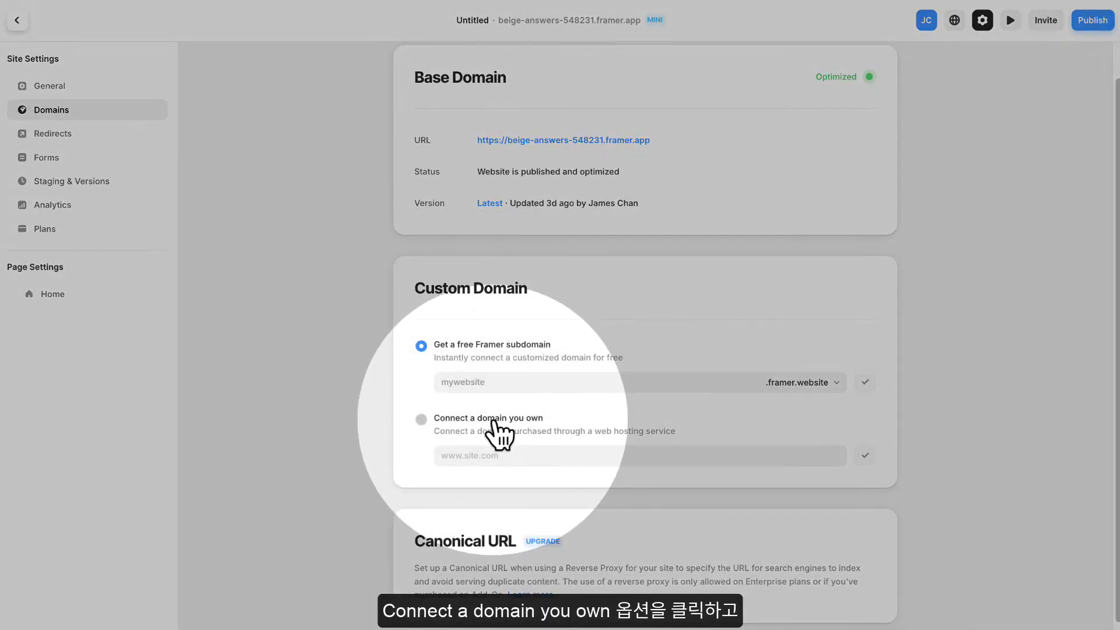
click(420, 420)
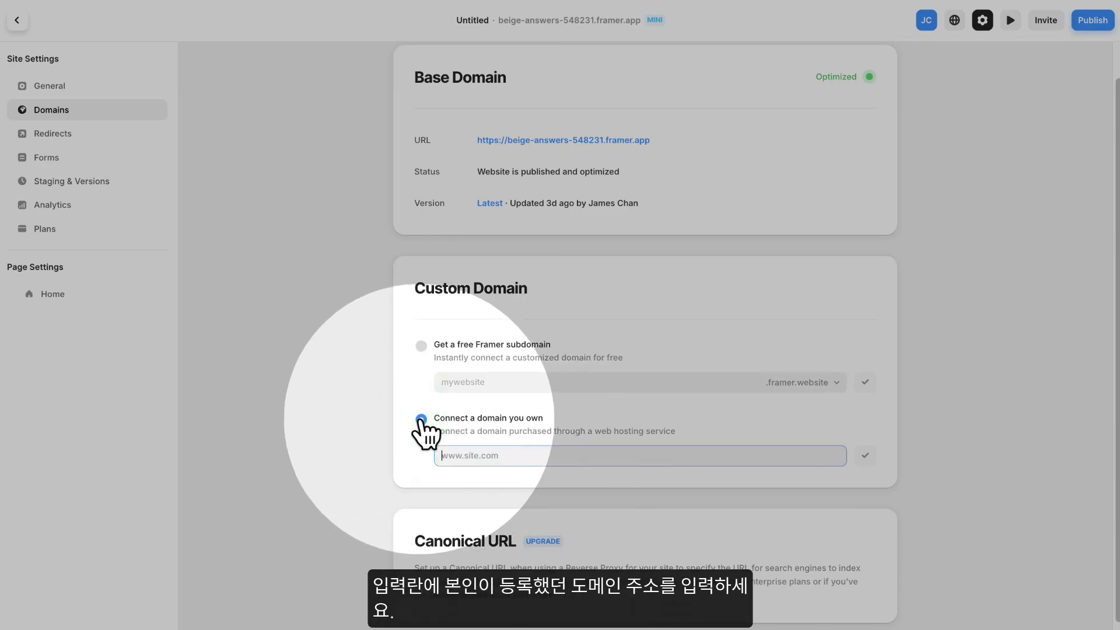
text(demobean.com)
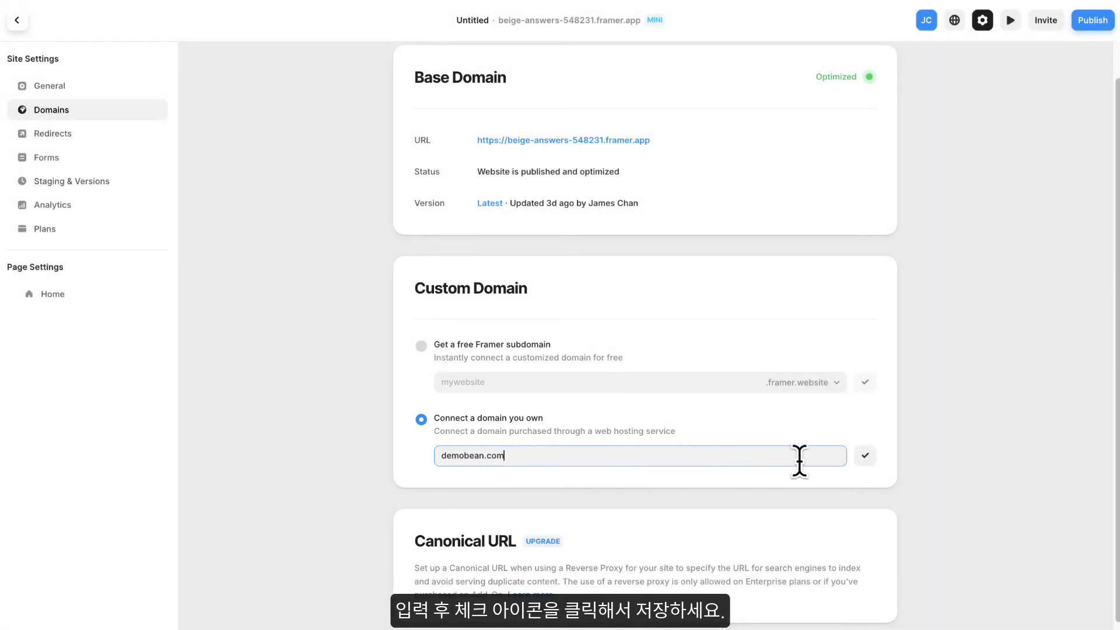
click(870, 463)
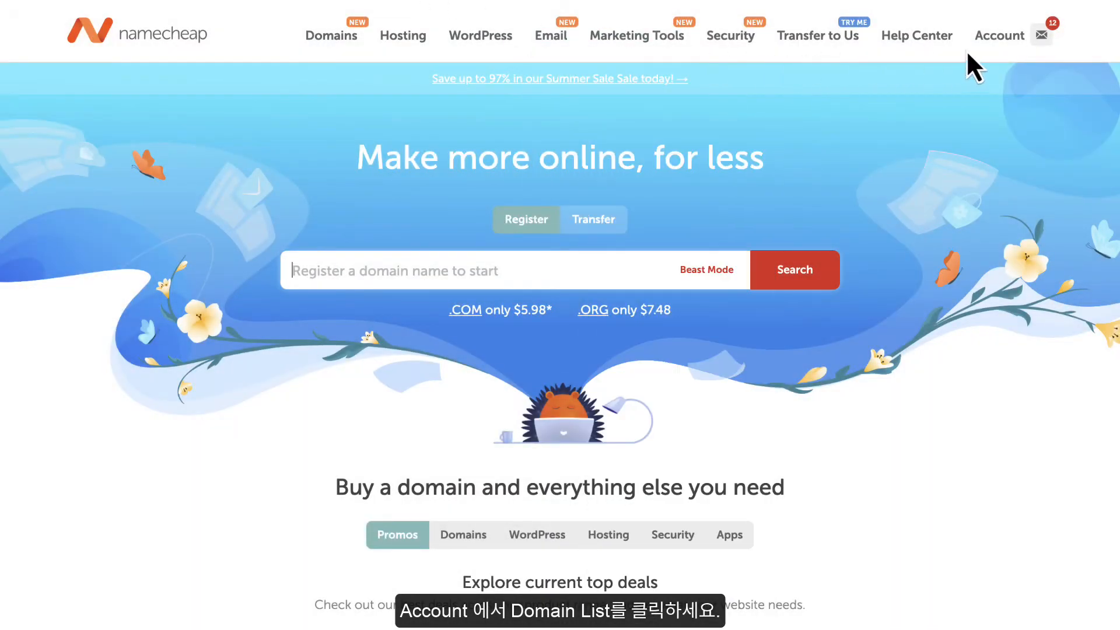
- In Namecheap, open the Advanced DNS settings of demobean.com from the account's domain list
mouse_move(998, 48)
click(987, 166)
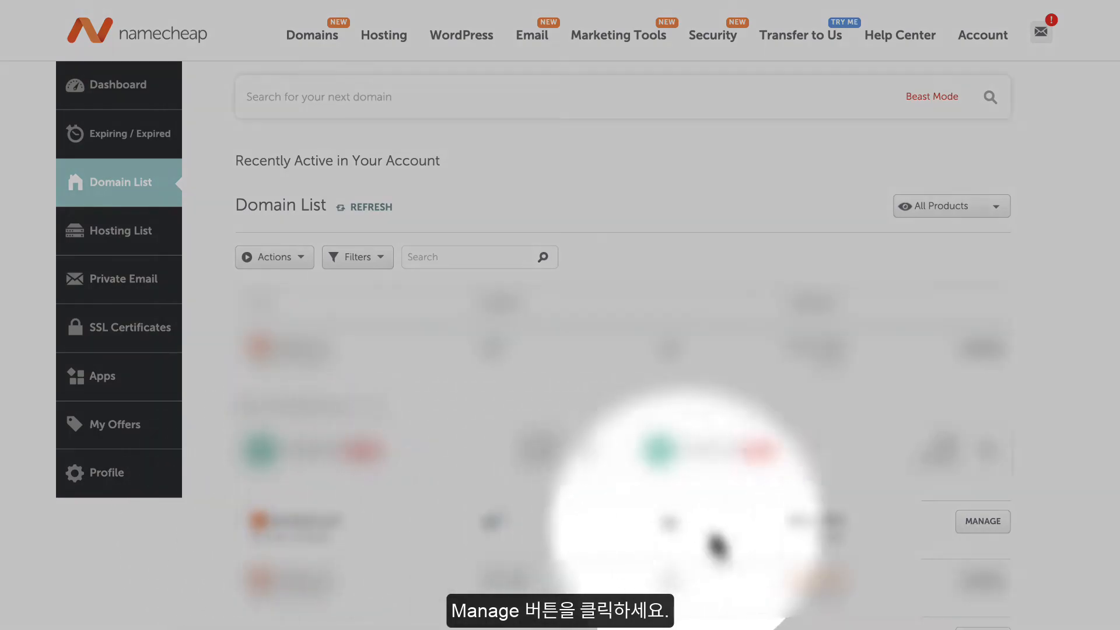
click(973, 528)
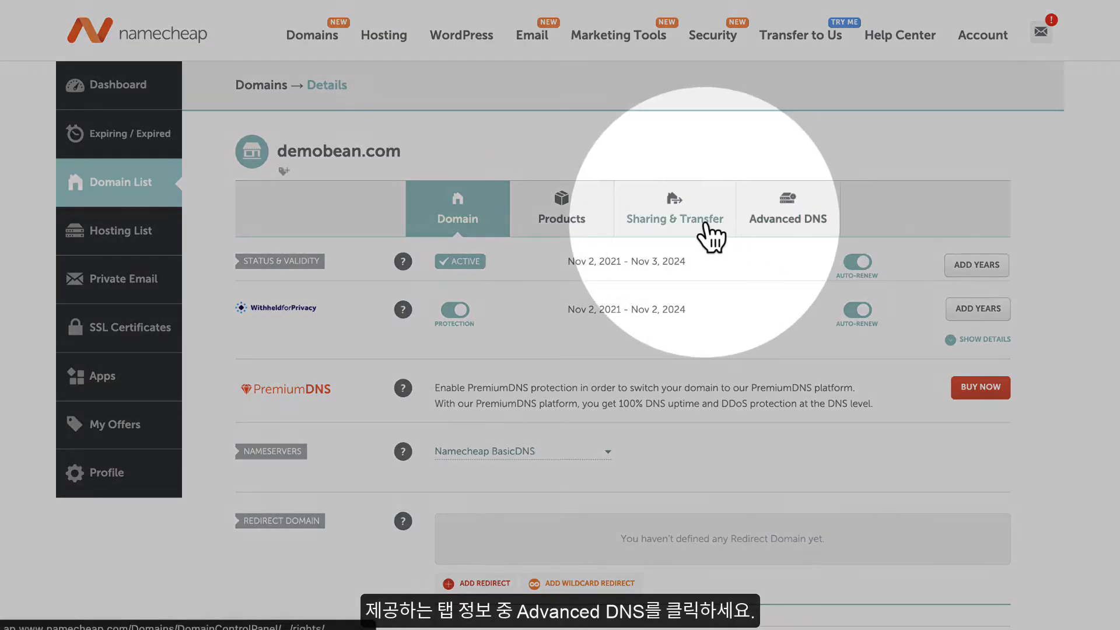
click(793, 235)
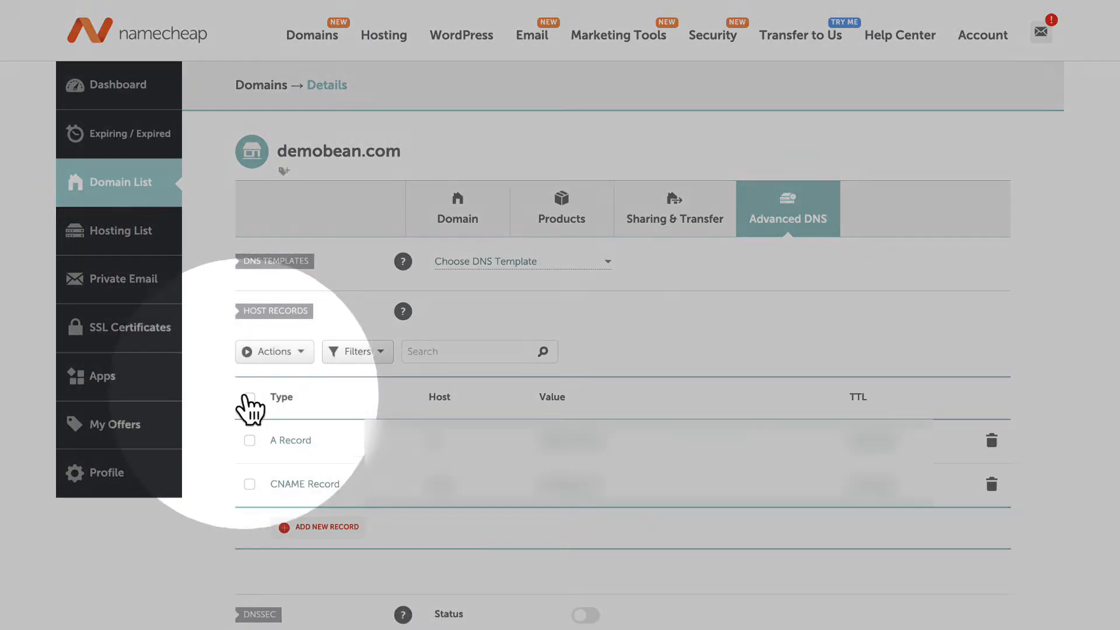
- Delete all existing host records of demobean.com
click(250, 397)
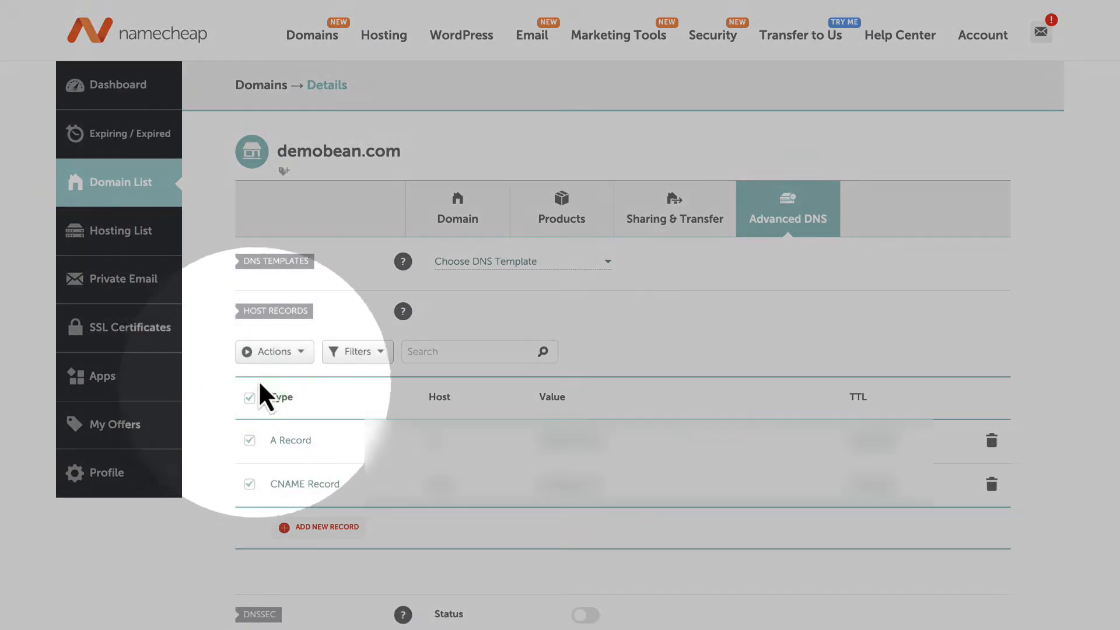
click(274, 352)
click(271, 376)
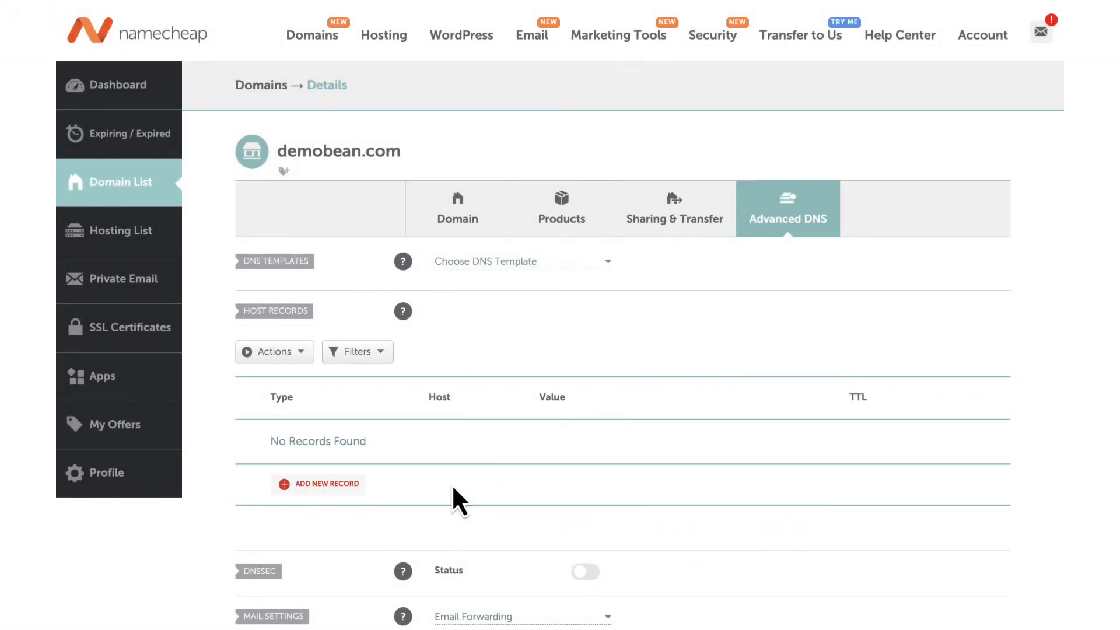
- Add and save an A Record with host @ and IP address 52.223.52.2, keeping TTL on Automatic
click(333, 485)
scroll(332, 488, down, 5)
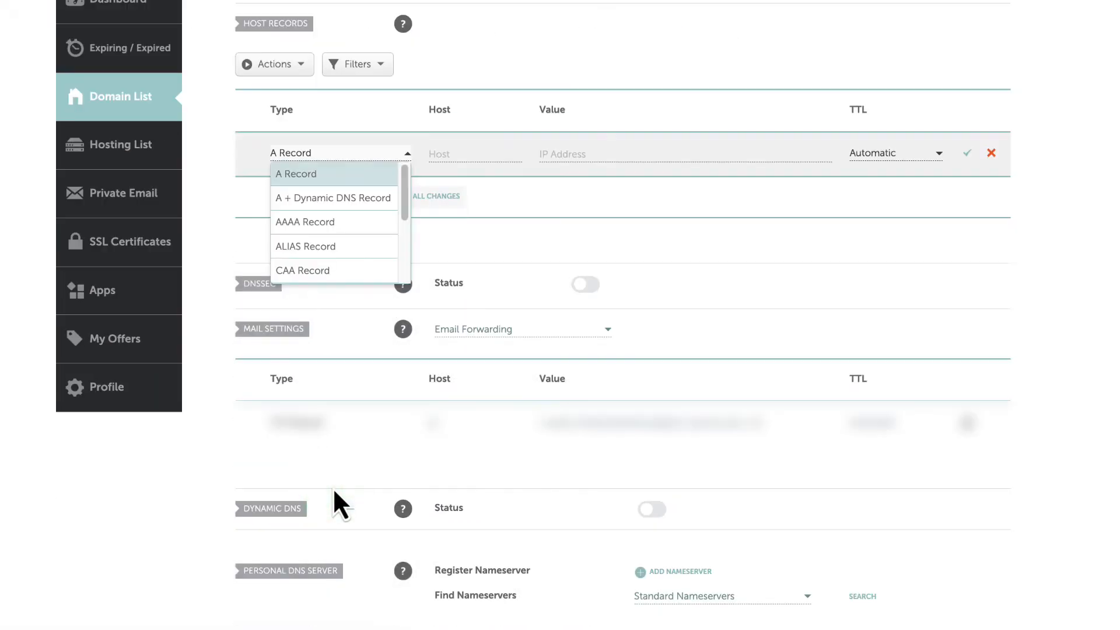
click(324, 172)
click(481, 154)
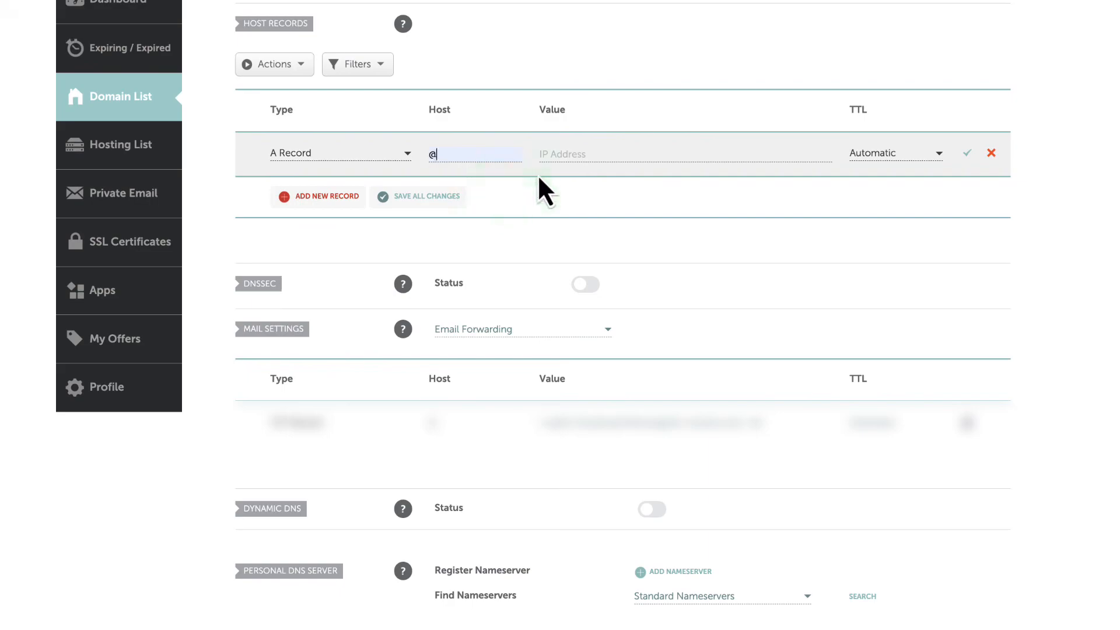
click(566, 153)
text(52.223.52.2)
click(682, 188)
click(968, 154)
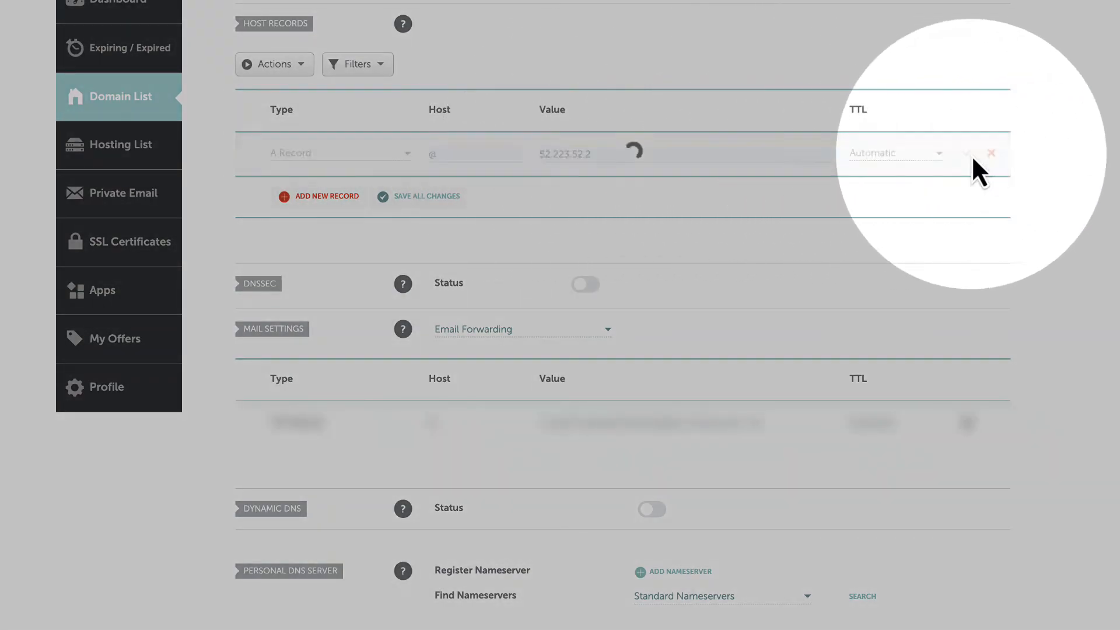
- Add and save a second A Record with host @ and IP address 35.71.142.77
click(309, 192)
click(315, 216)
click(453, 197)
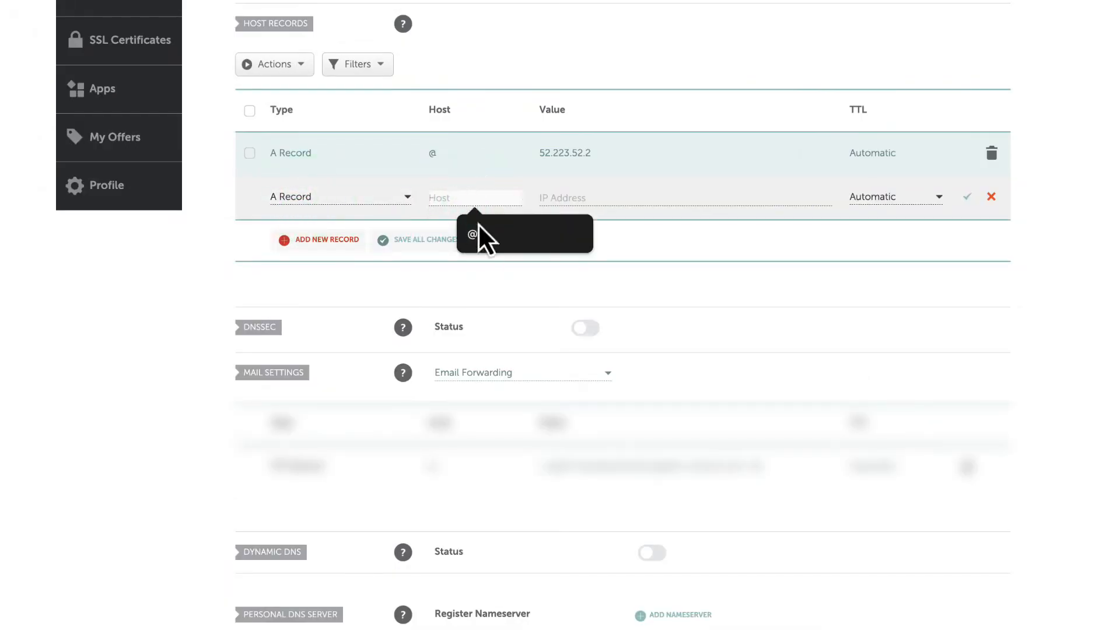
click(484, 232)
click(581, 194)
click(649, 261)
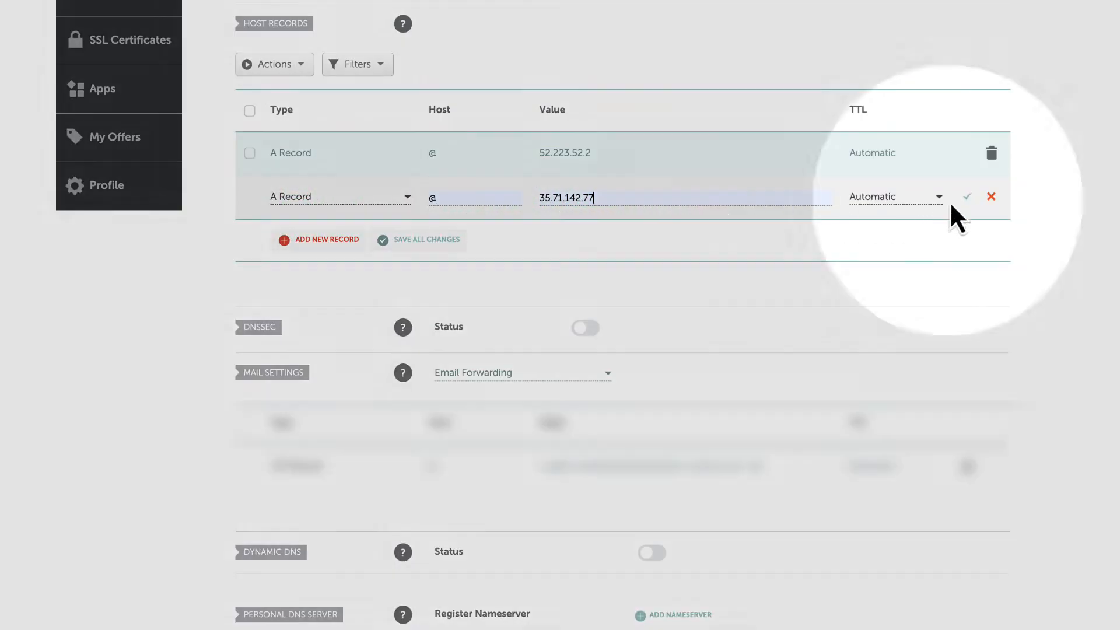
click(967, 197)
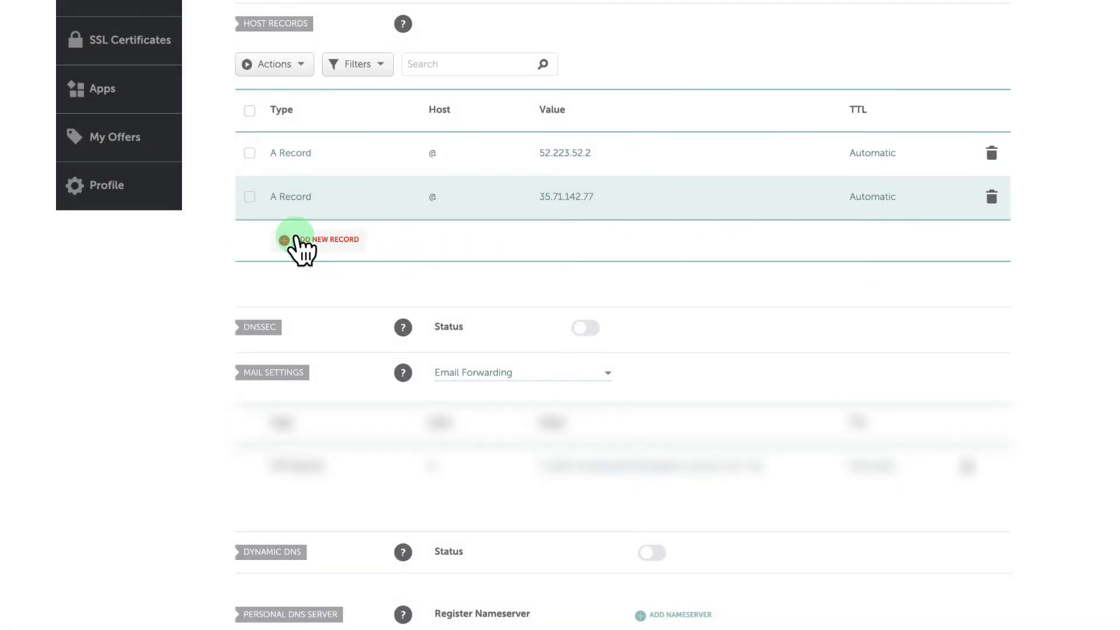
- Add and save a CNAME Record with host www and target sites.framer.app, keeping TTL on Automatic
click(297, 240)
scroll(324, 300, down, 3)
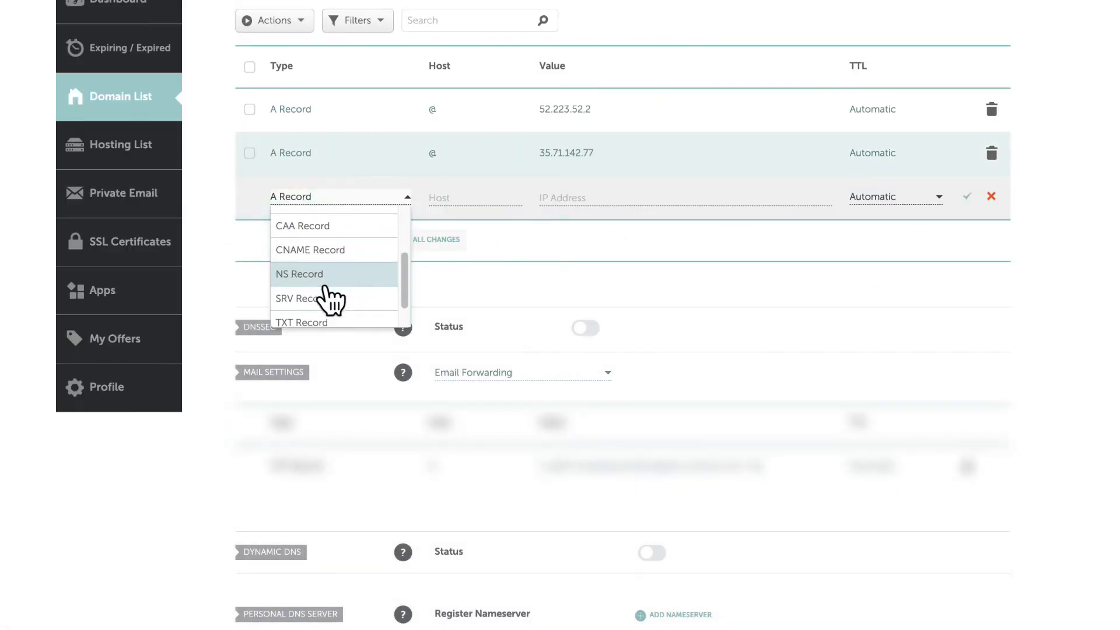
click(330, 247)
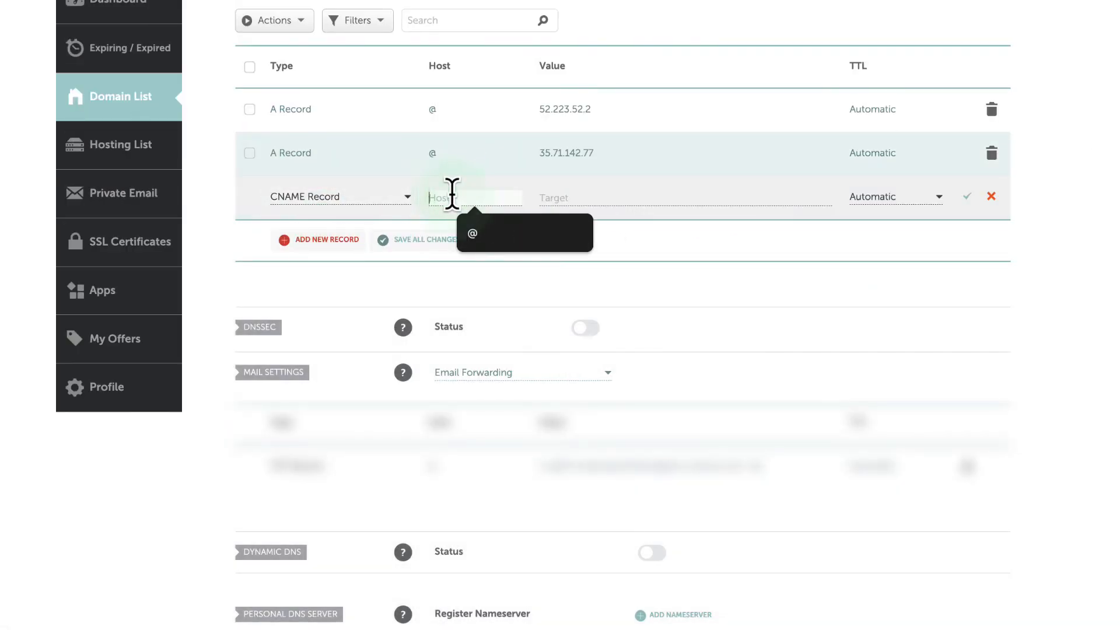
text(www)
click(568, 197)
text(s)
text(ites.fram)
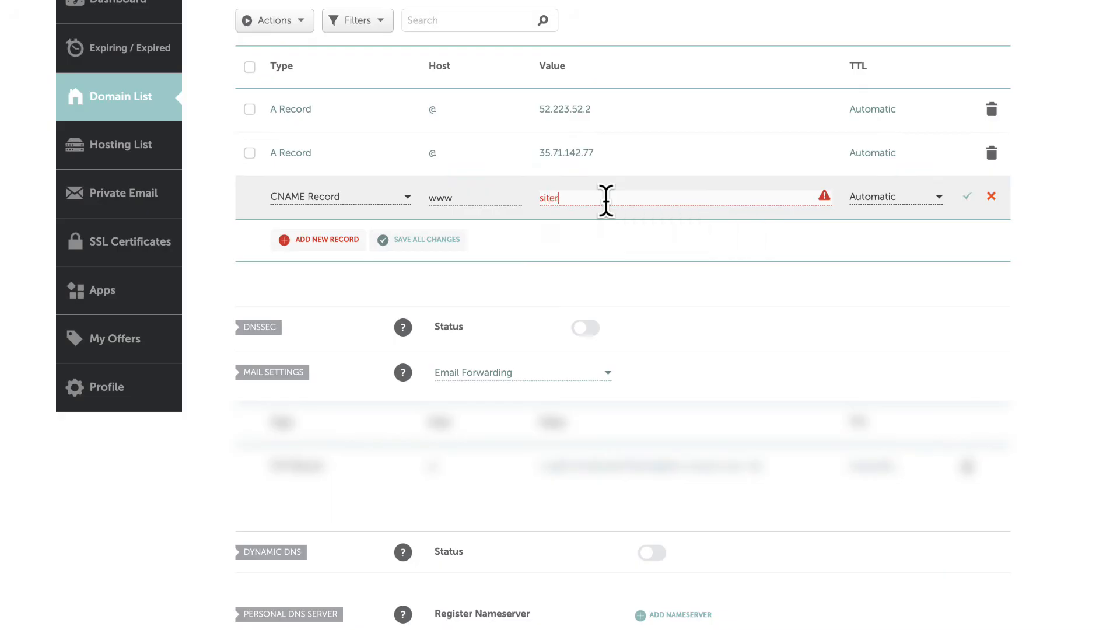
text(er.app)
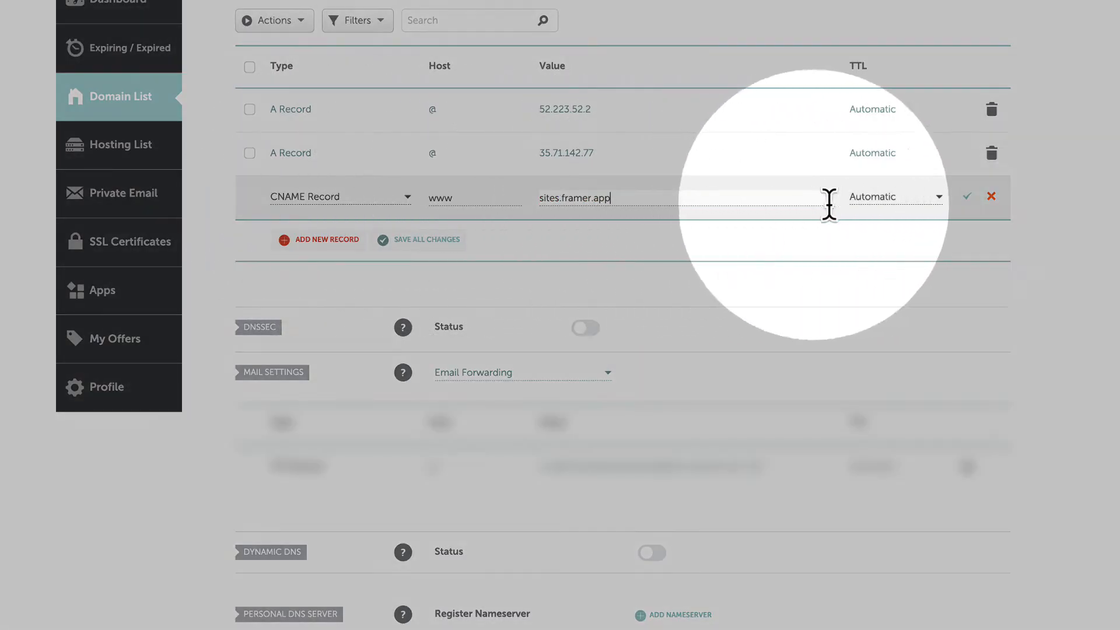
click(966, 196)
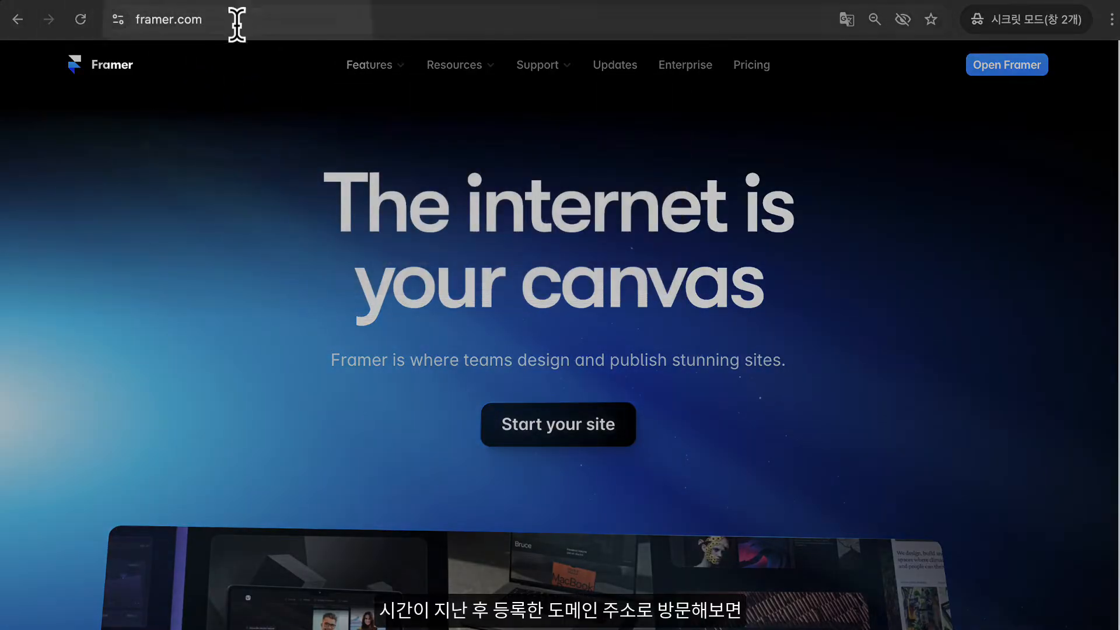
- Switch to the incognito browser window, open demobean.com and look over the live site's hero and service sections
click(237, 25)
text(demobean.com)
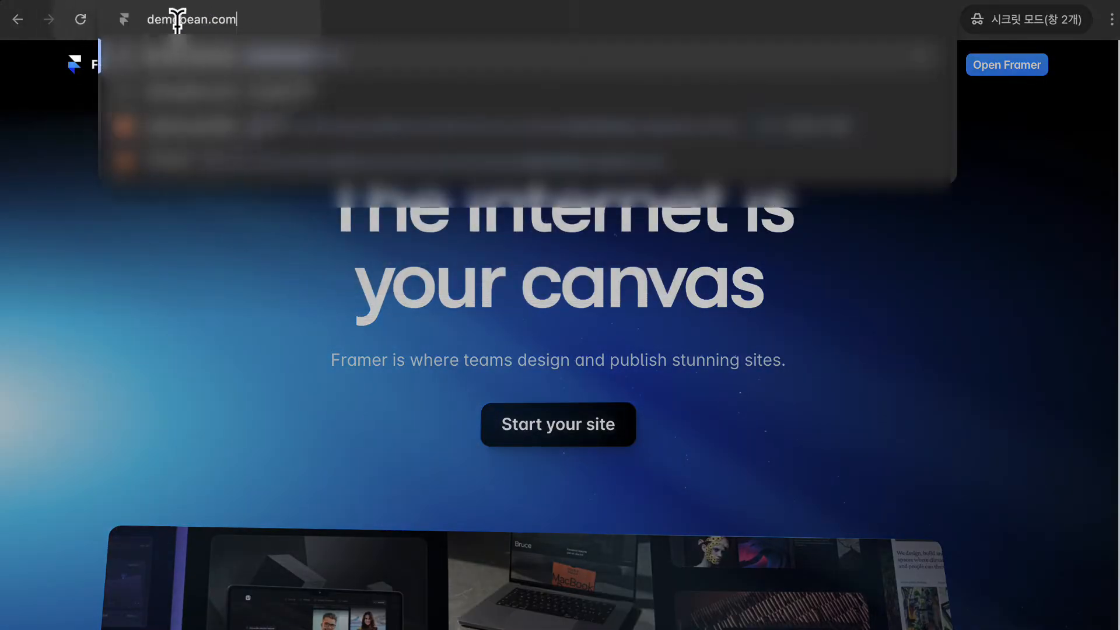
key(Return)
click(238, 19)
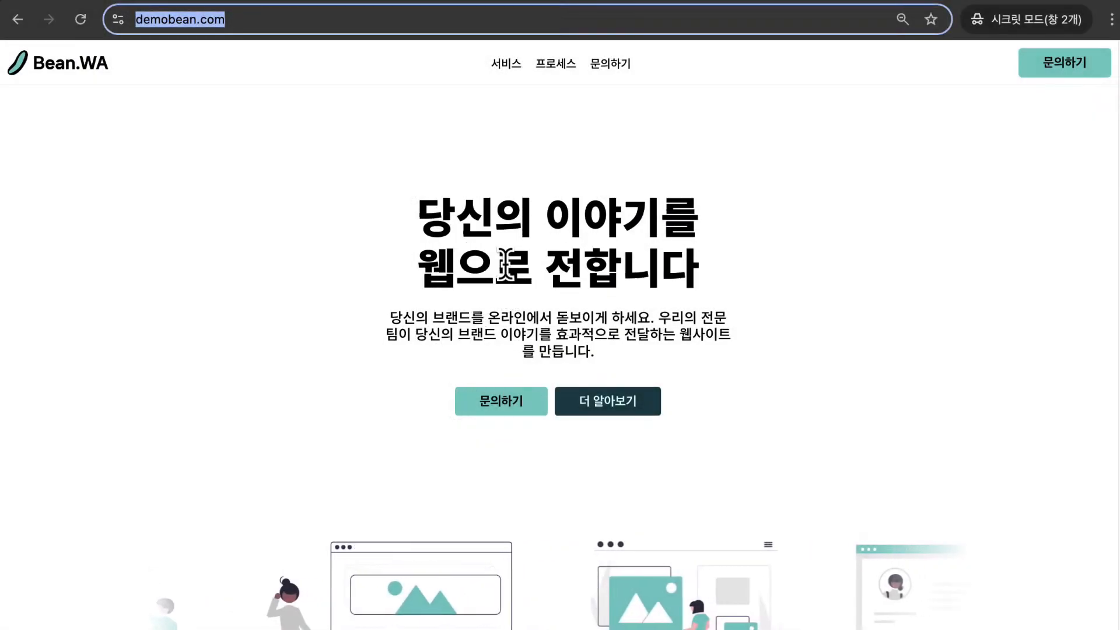
click(505, 265)
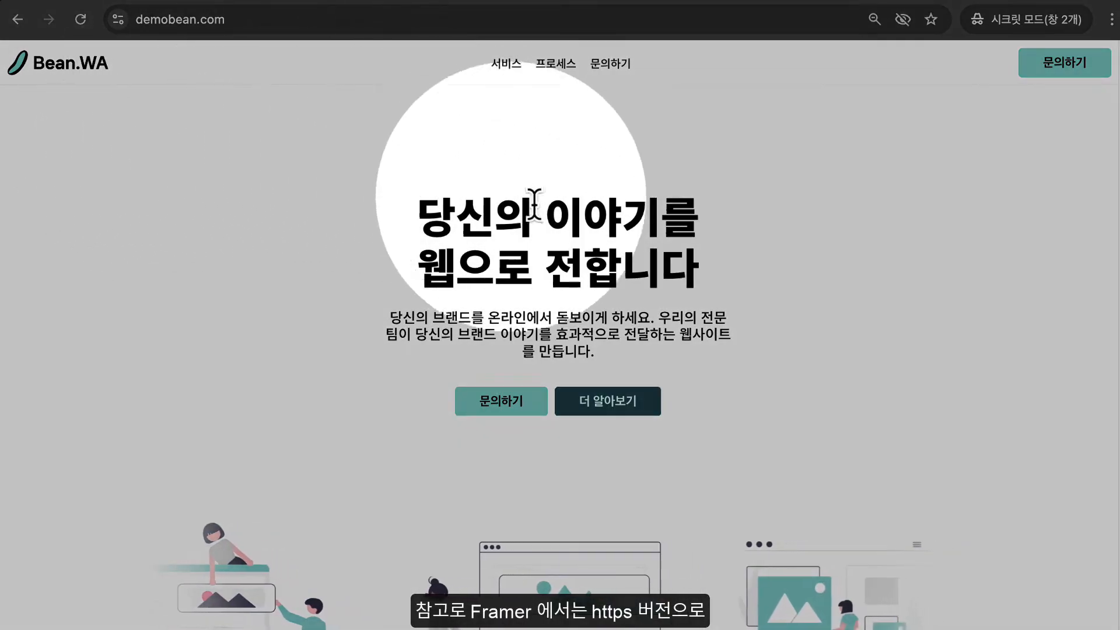
scroll(696, 264, down, 7)
scroll(697, 265, down, 15)
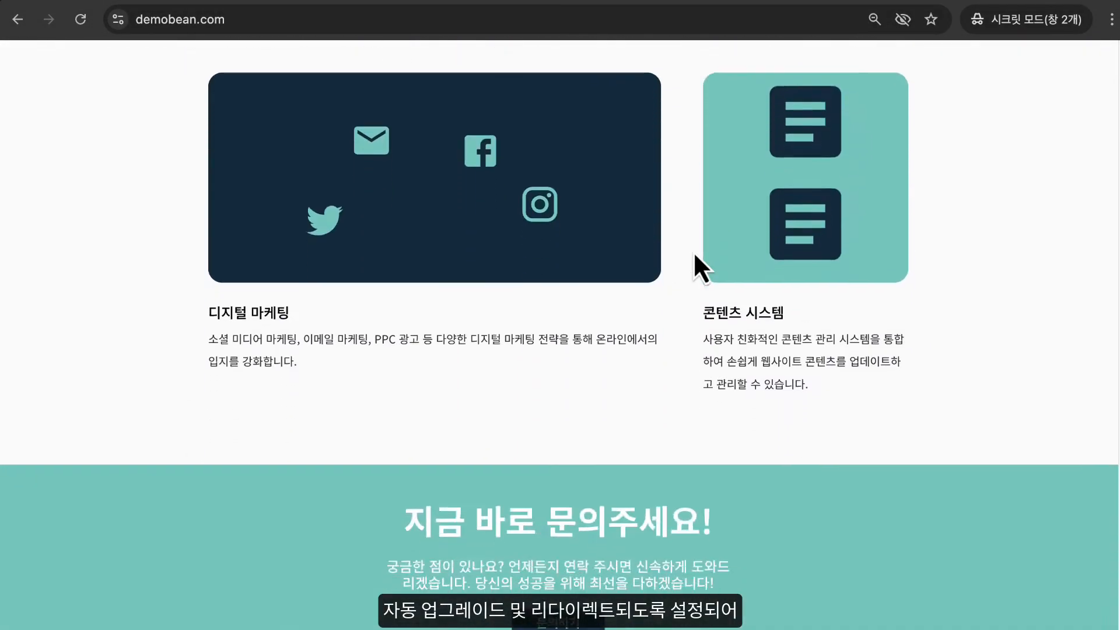
scroll(273, 94, up, 5)
scroll(273, 94, up, 4)
- Check the full address of demobean.com for the https protocol and browse the site's lower sections
click(152, 19)
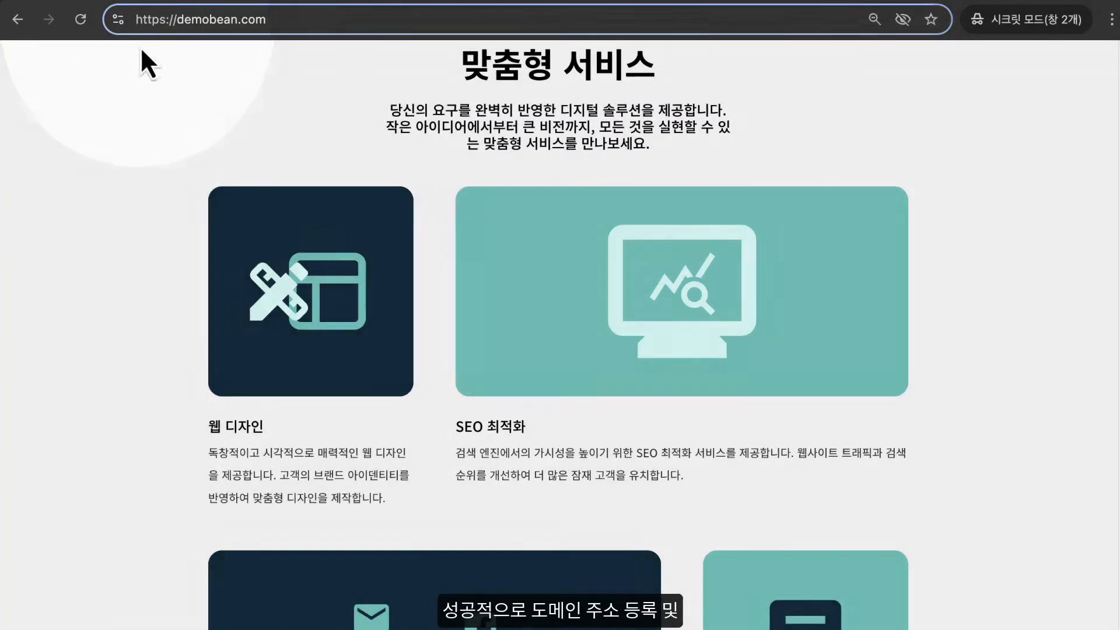
click(132, 239)
scroll(132, 233, down, 9)
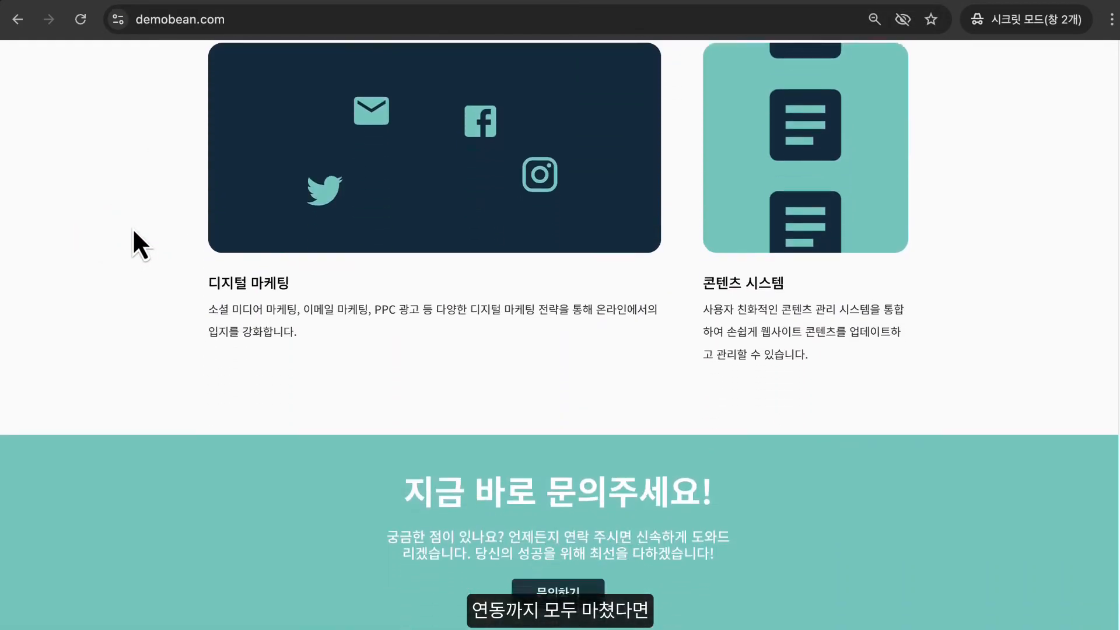
scroll(133, 225, down, 9)
scroll(140, 215, up, 15)
scroll(143, 215, up, 12)
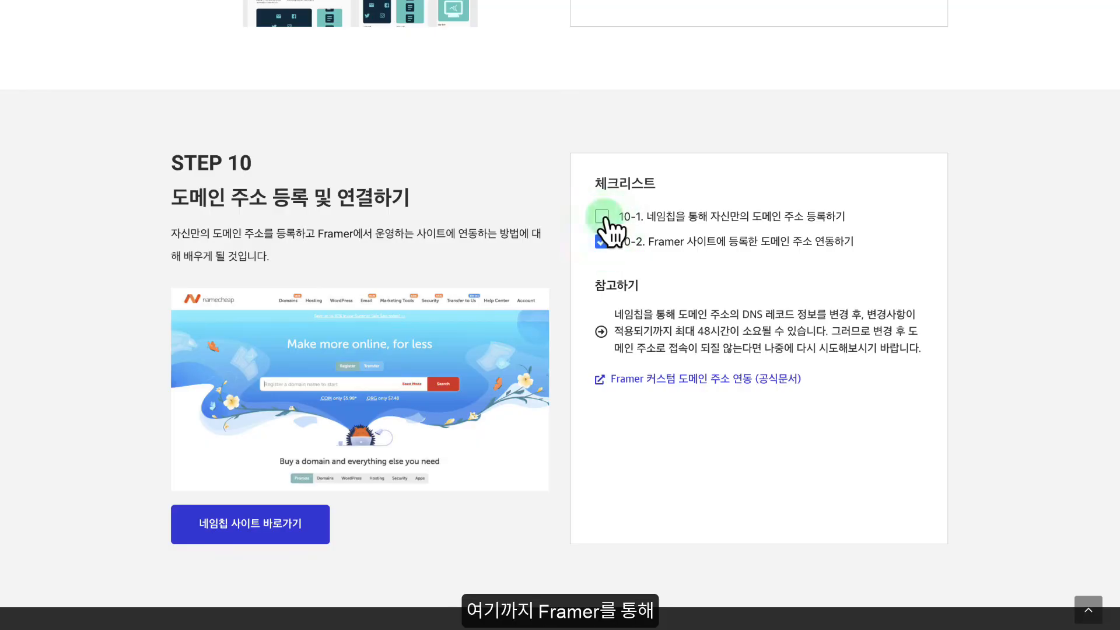
- Review the checklists on the Framer guide page, from the header section step to the domain connection in STEP 10
scroll(443, 217, down, 8)
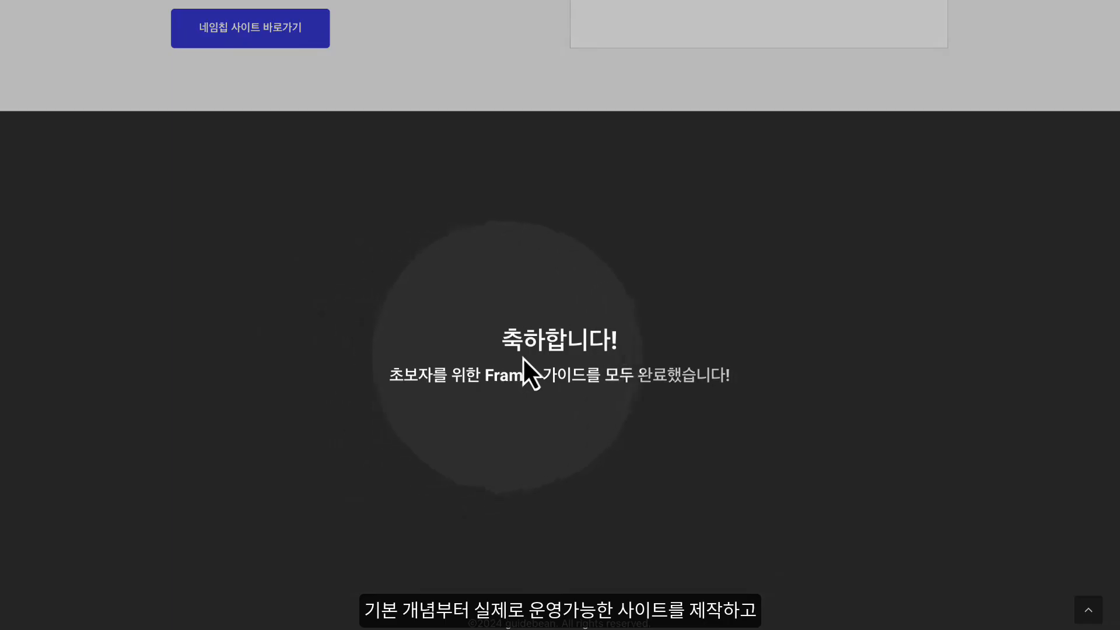
scroll(718, 285, up, 10)
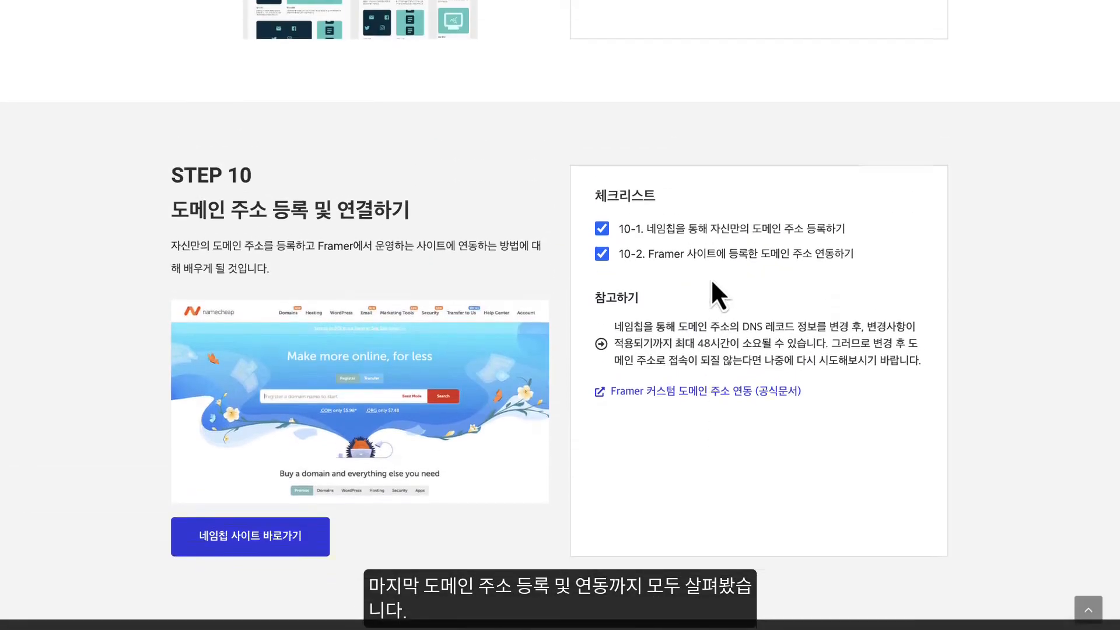
scroll(712, 281, up, 15)
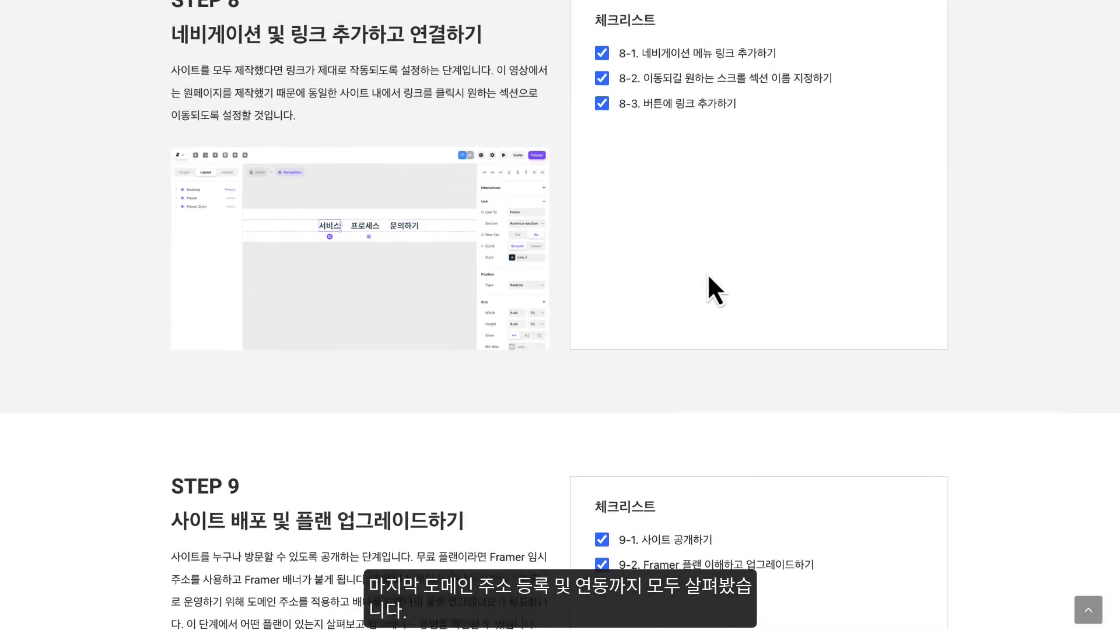
scroll(700, 274, up, 15)
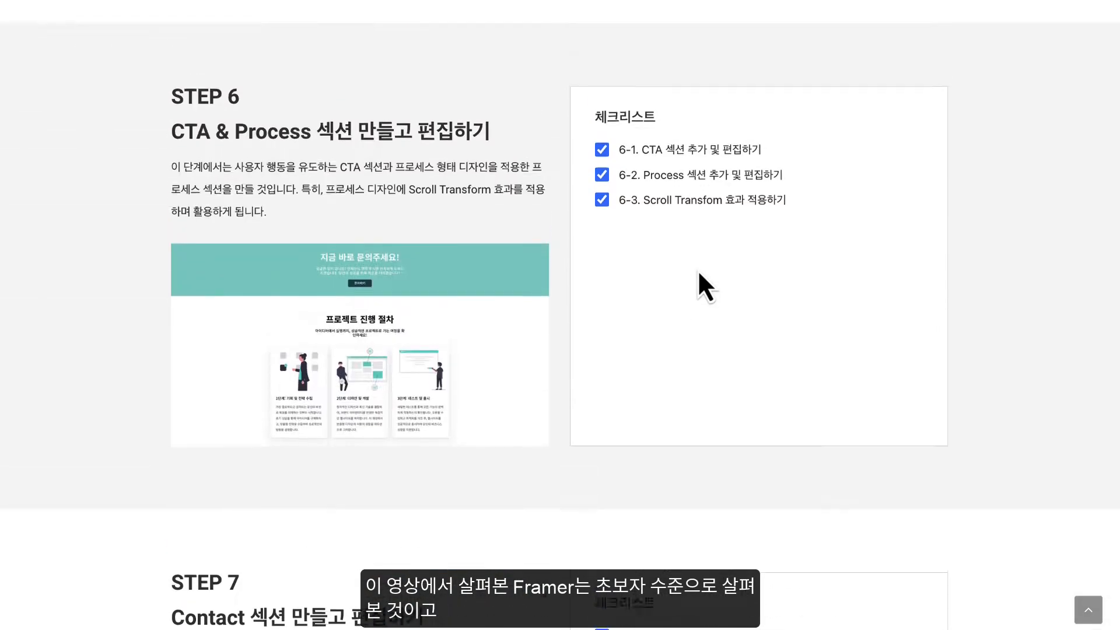
scroll(703, 279, up, 15)
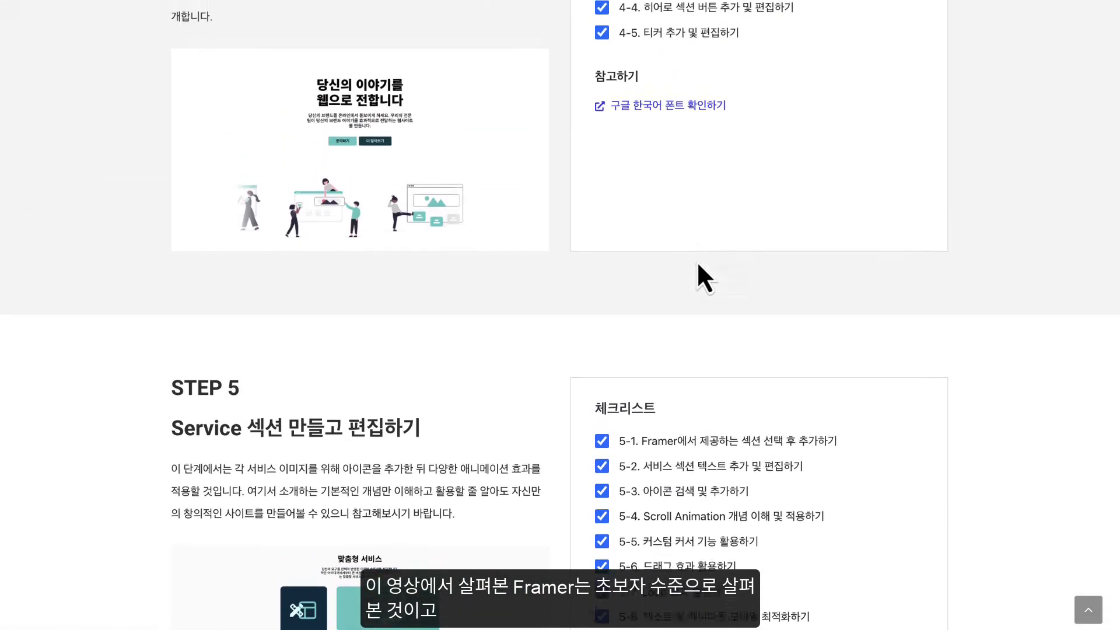
scroll(702, 277, up, 10)
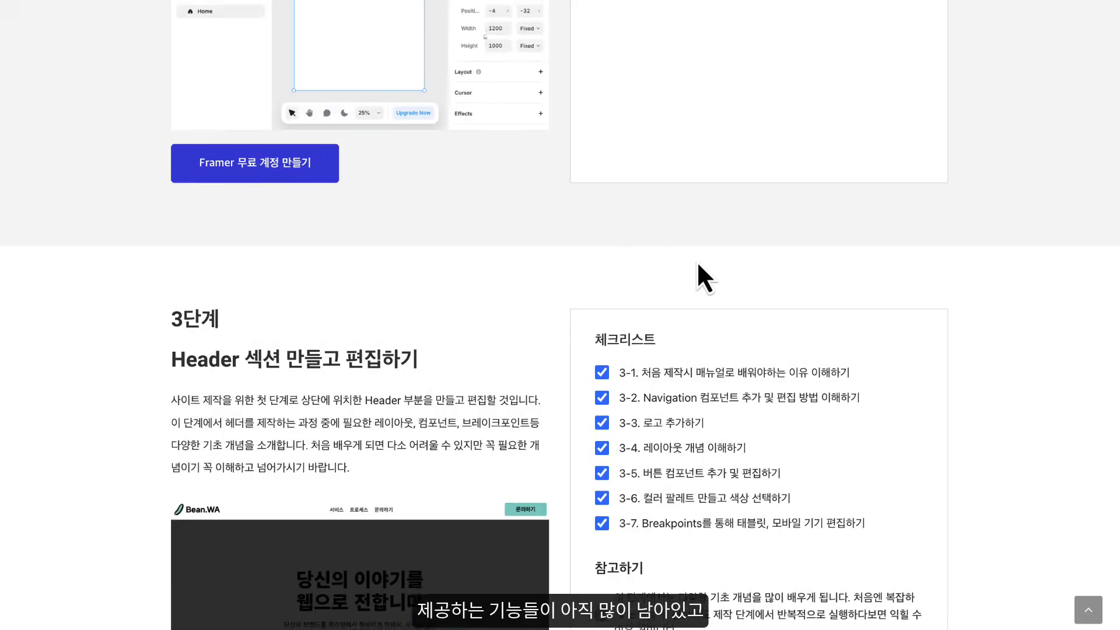
scroll(698, 266, down, 15)
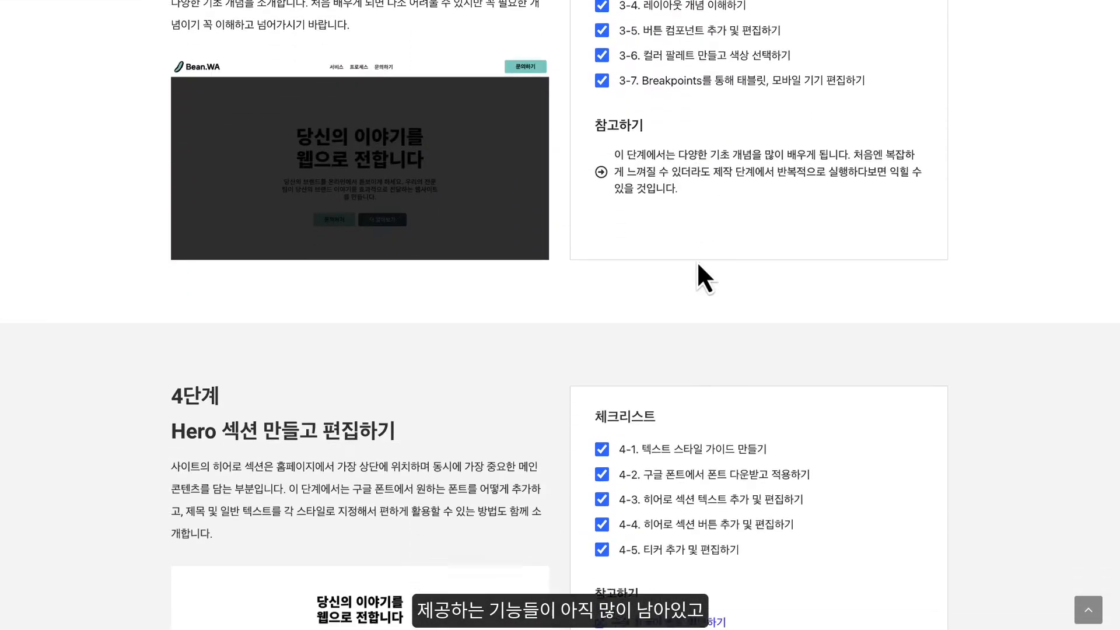
scroll(697, 261, down, 10)
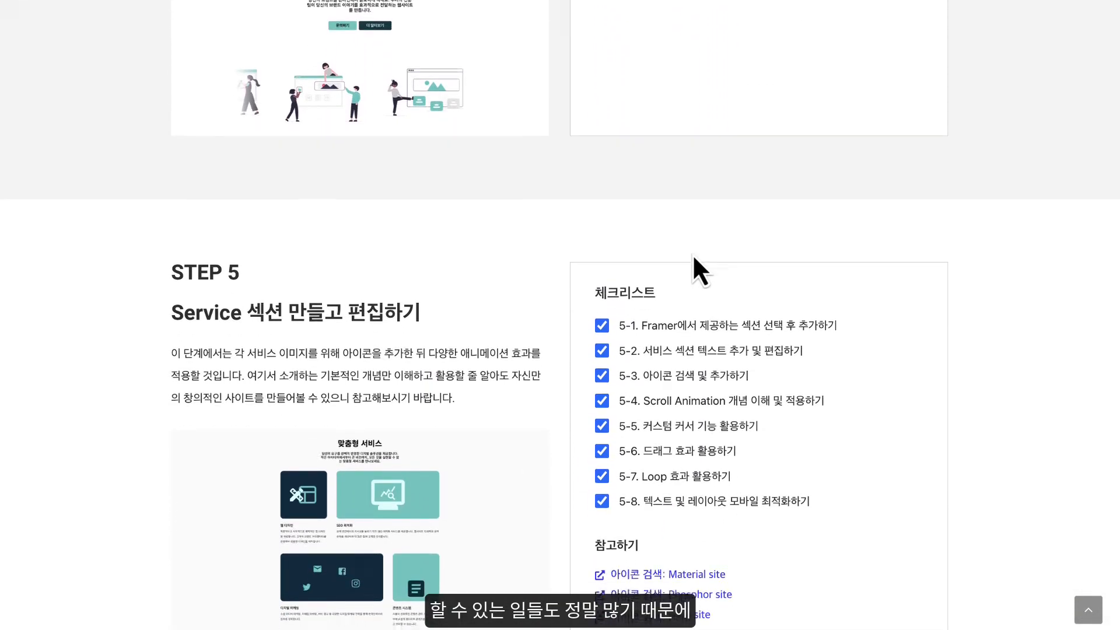
scroll(690, 256, down, 18)
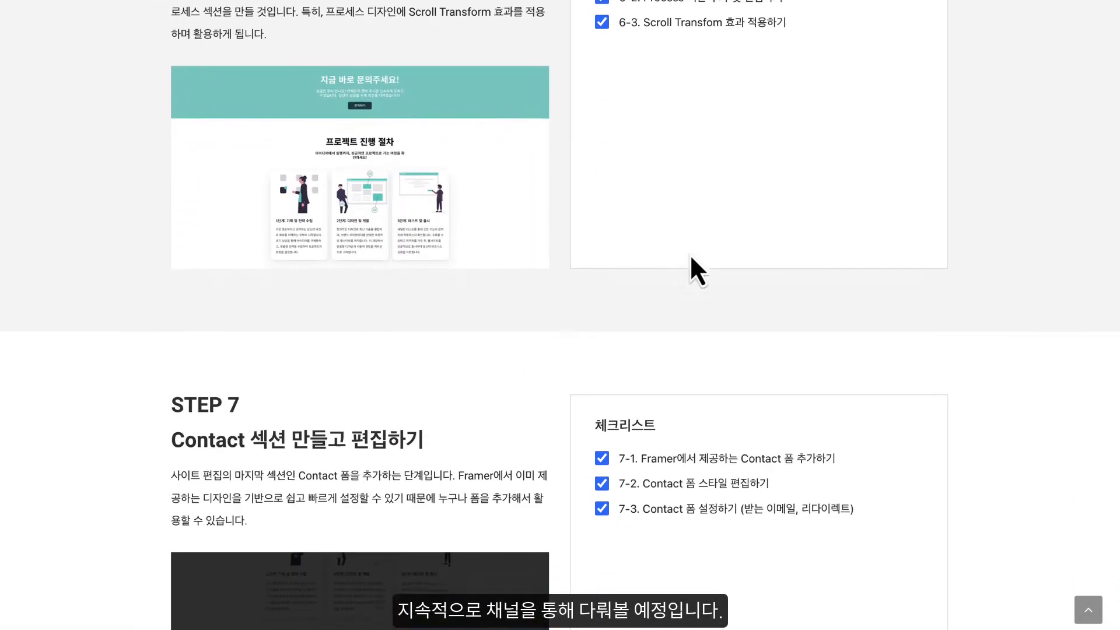
scroll(690, 256, down, 12)
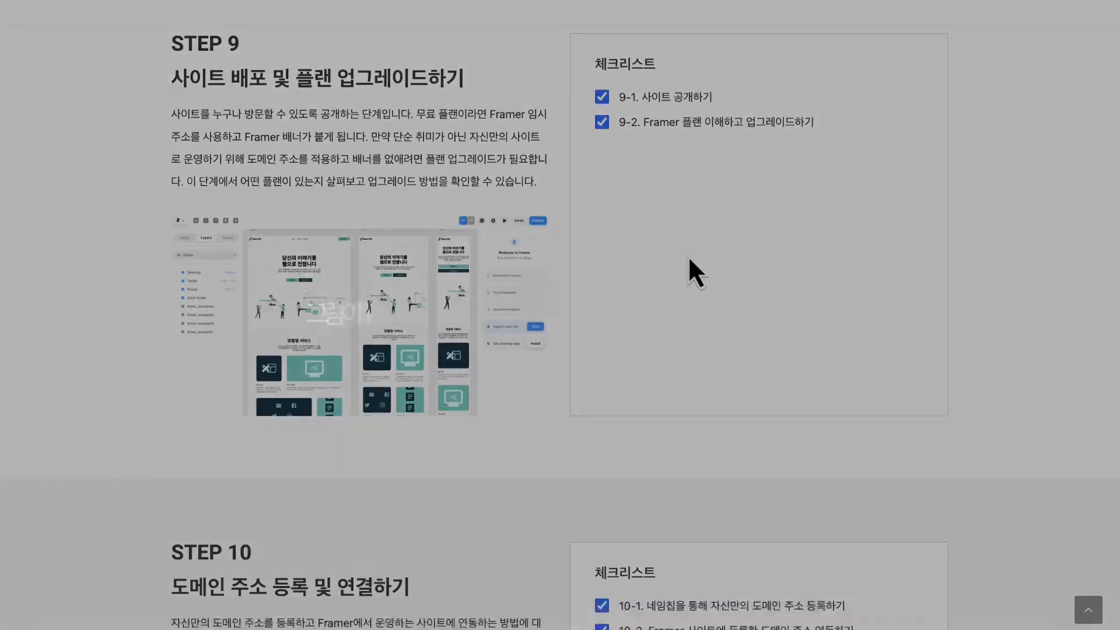
scroll(689, 258, down, 11)
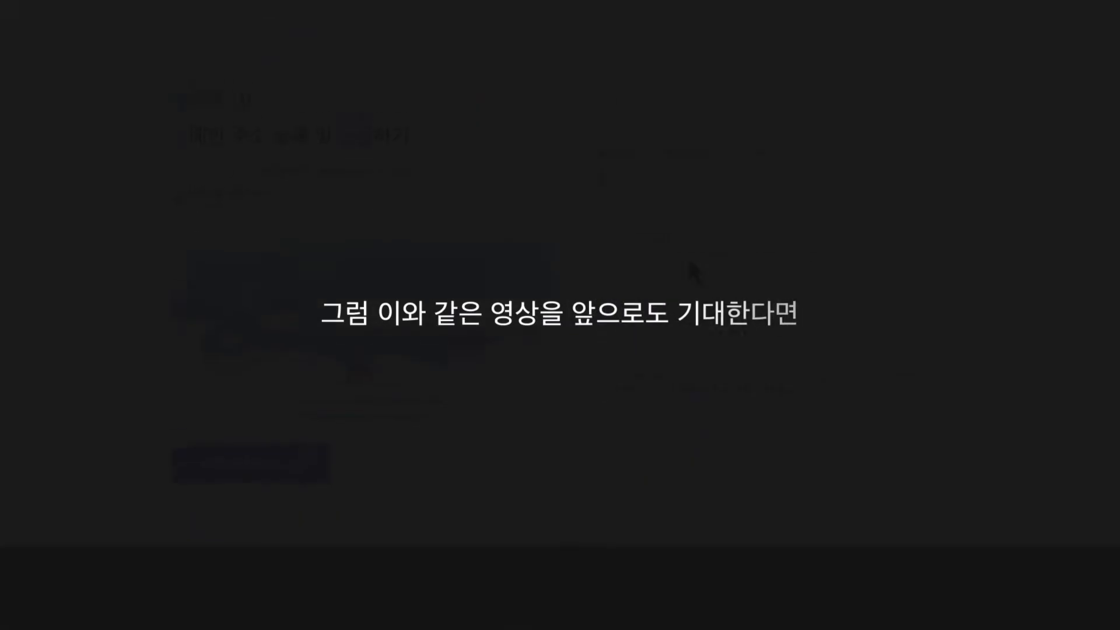
scroll(689, 258, up, 3)
scroll(687, 256, up, 2)
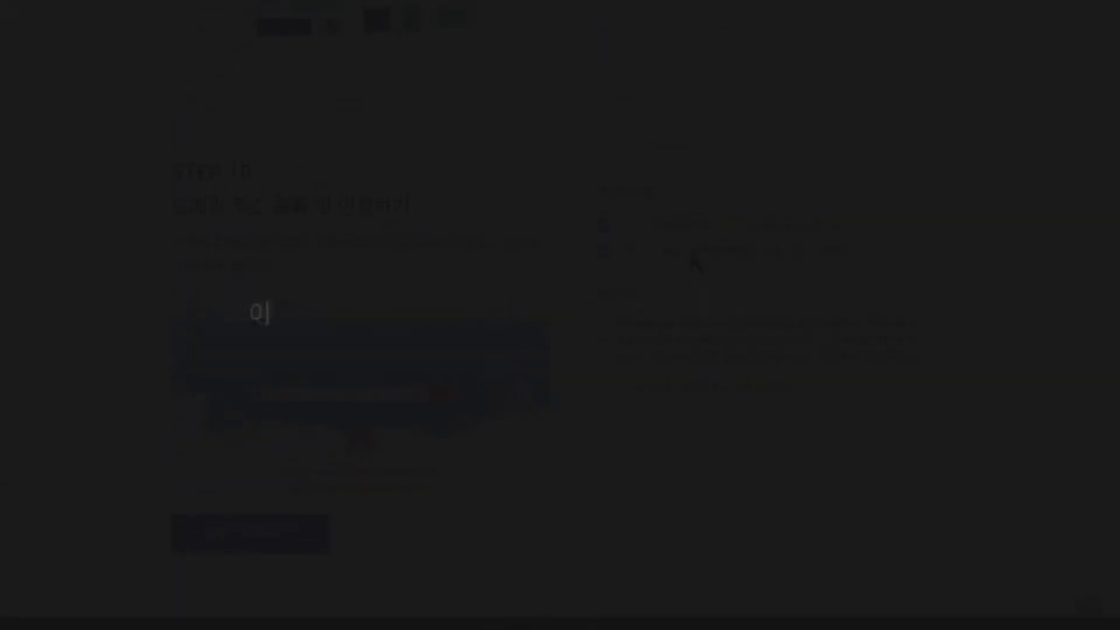